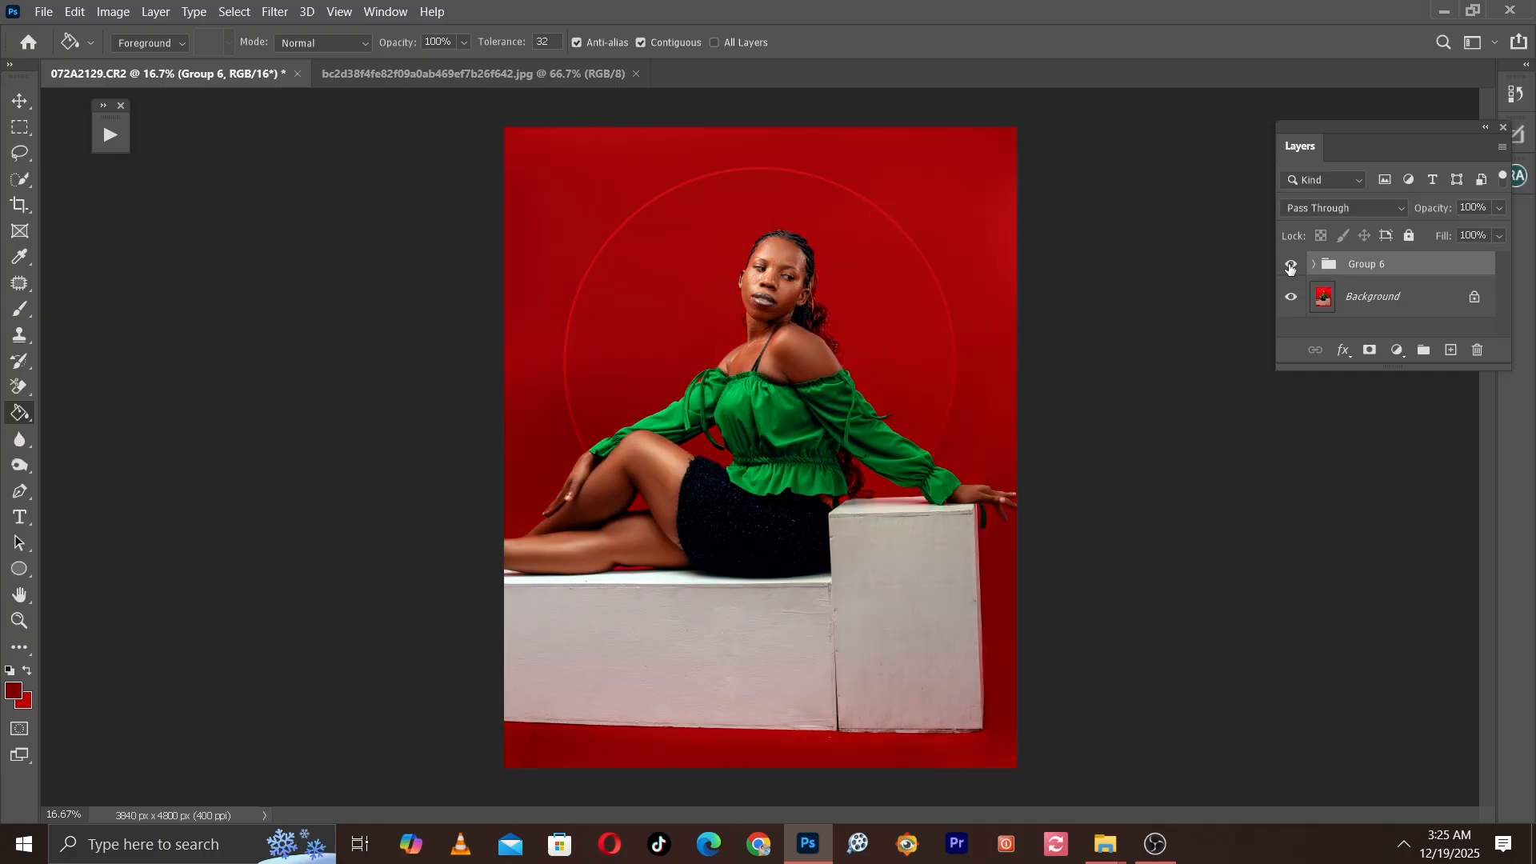
Step: Compare the finished retouch with the original photo by hiding and showing Group 6, and delete the group
click(1291, 267)
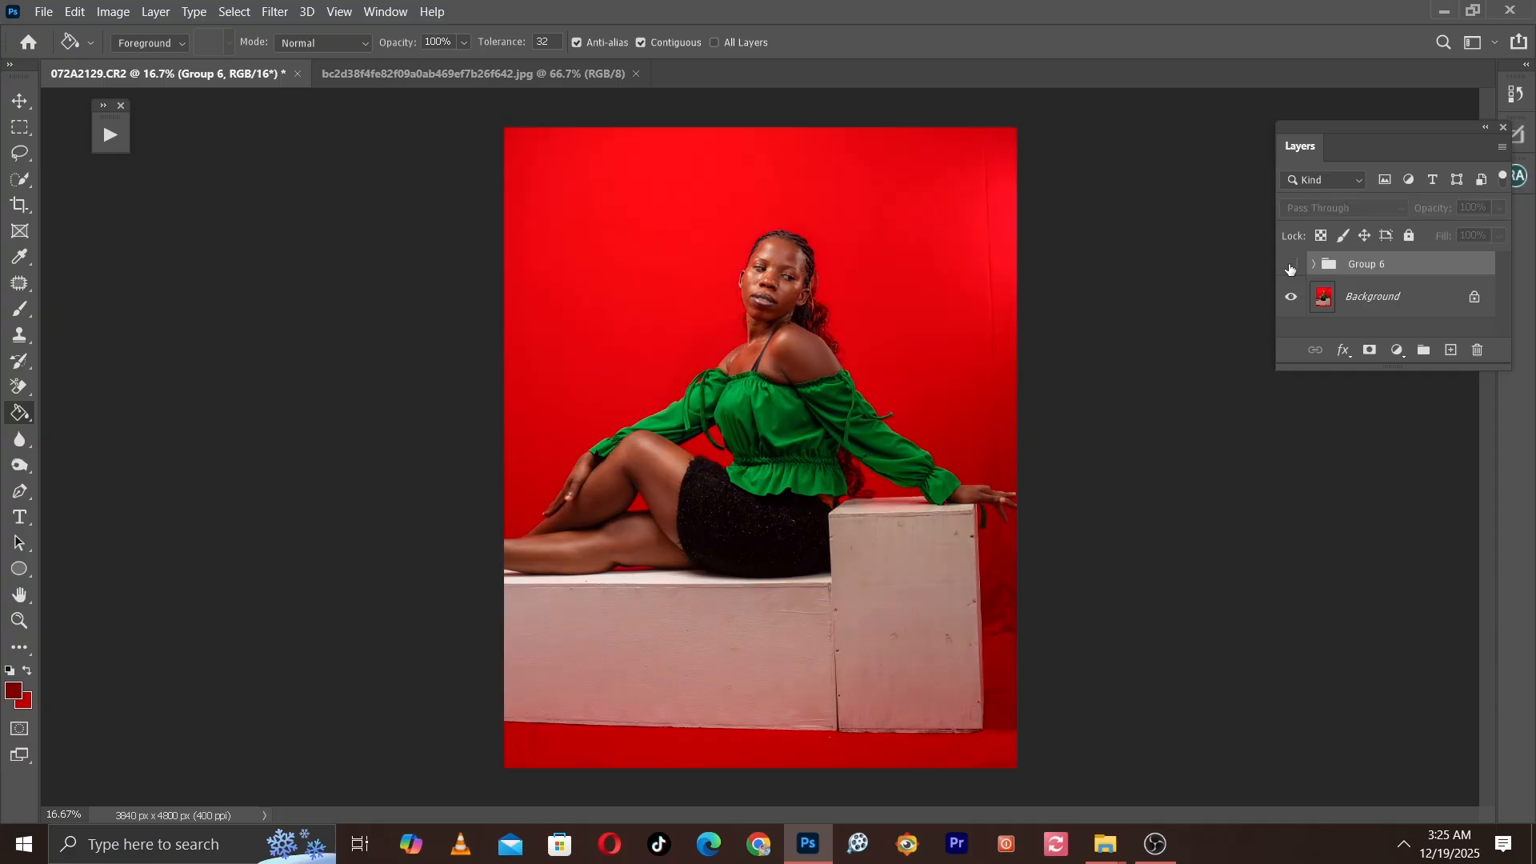
click(1291, 267)
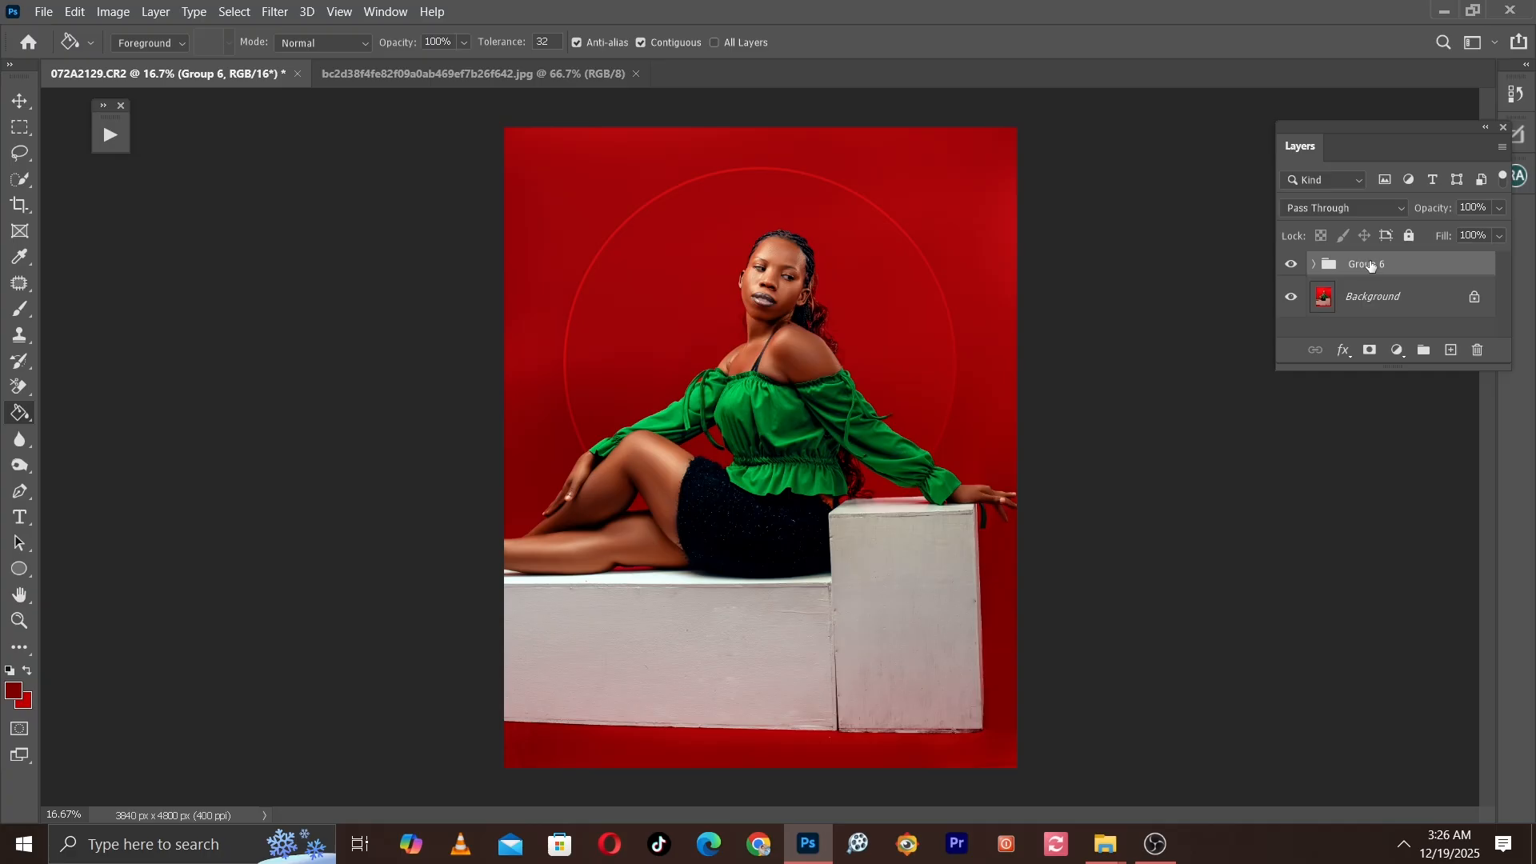
drag(1371, 266, 1477, 353)
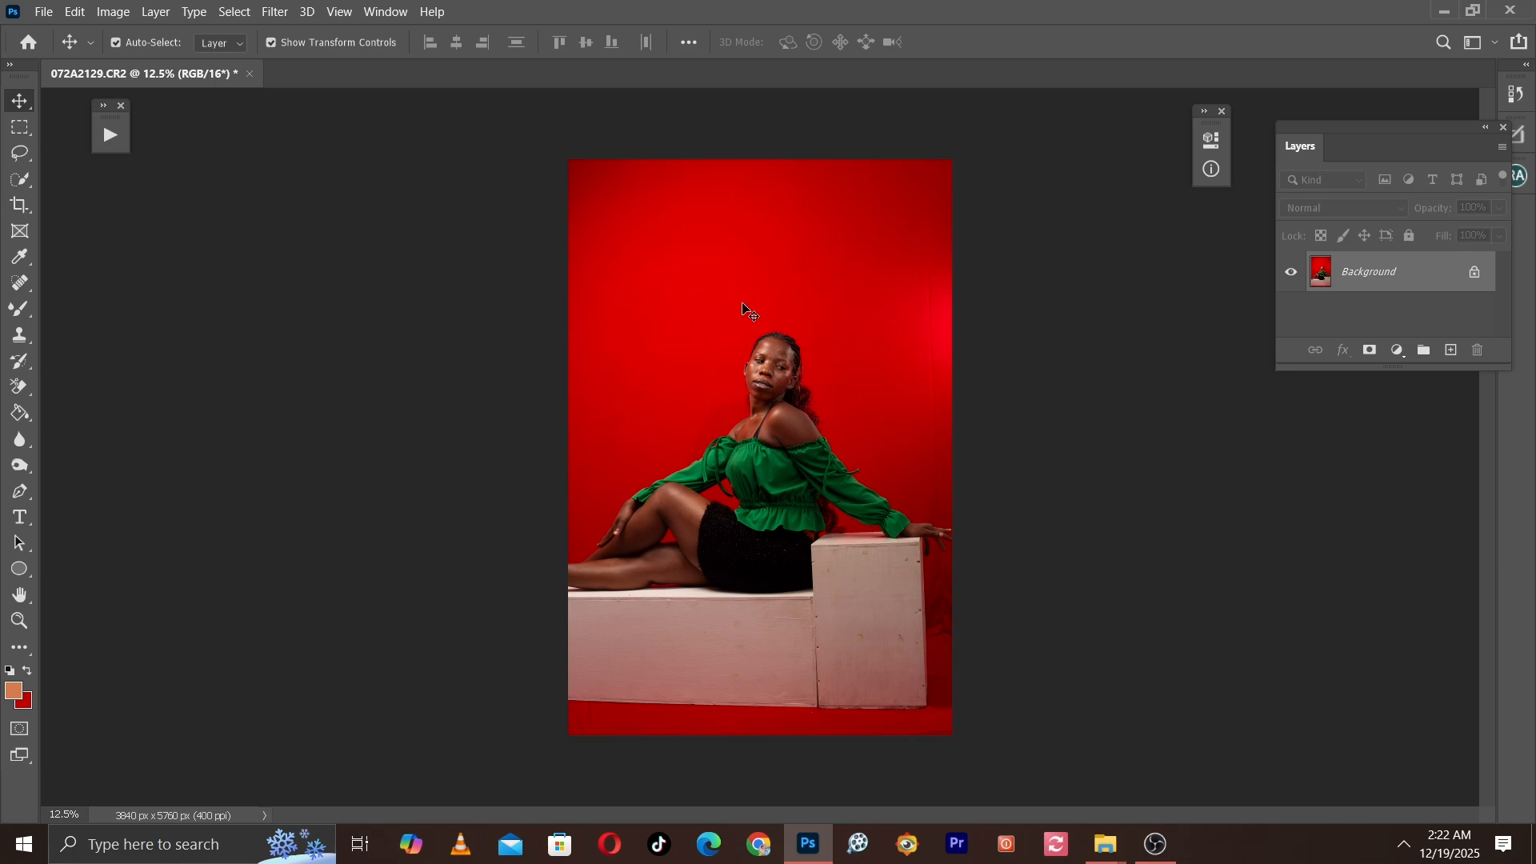
Step: Duplicate the Background layer of the uncropped portrait to edit on a copy
key(ctrl+equal)
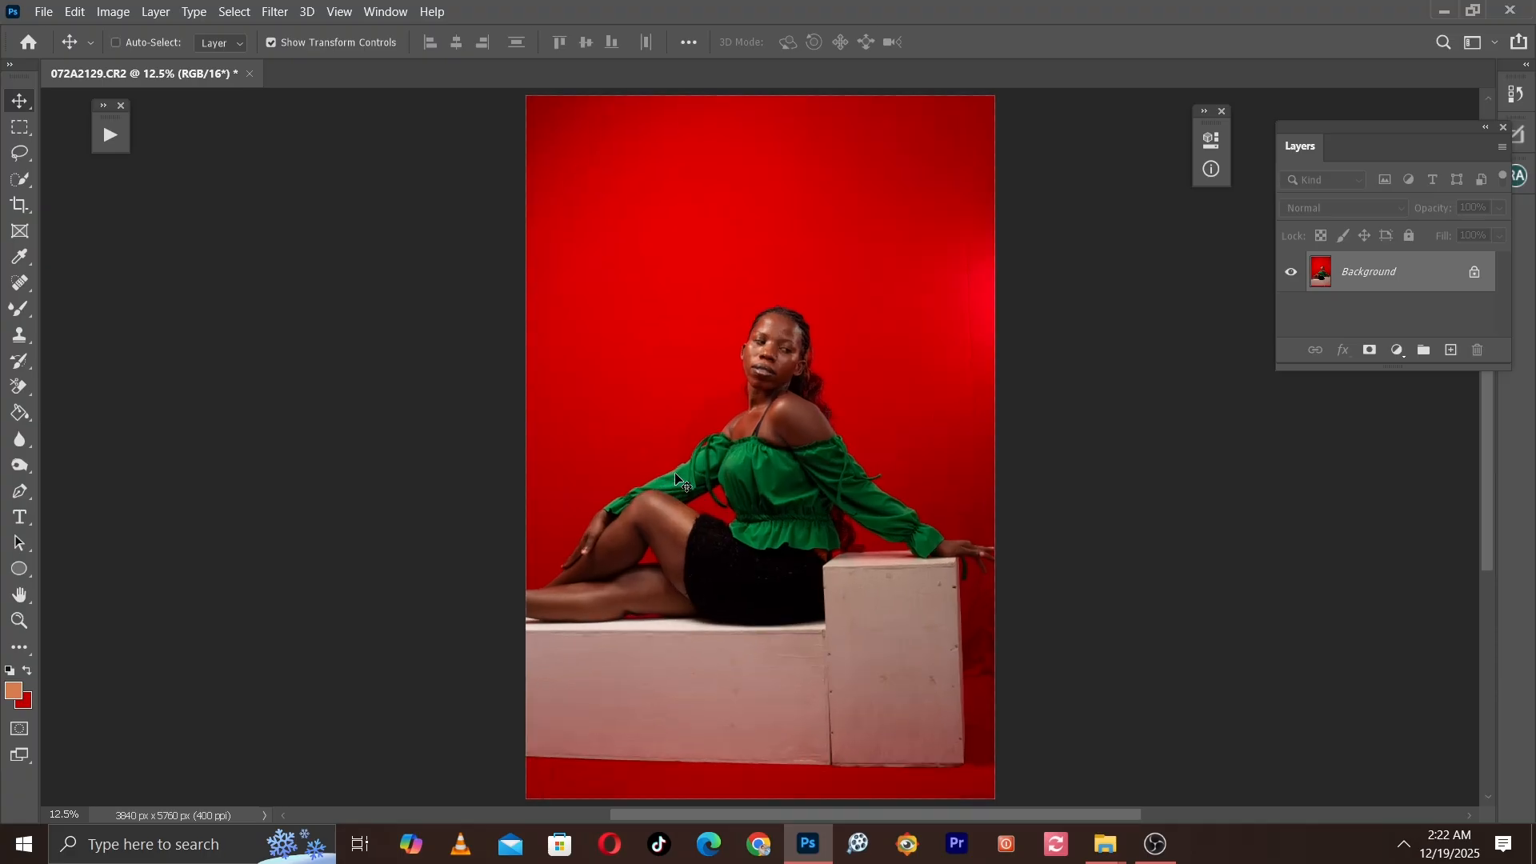
key(ctrl+minus)
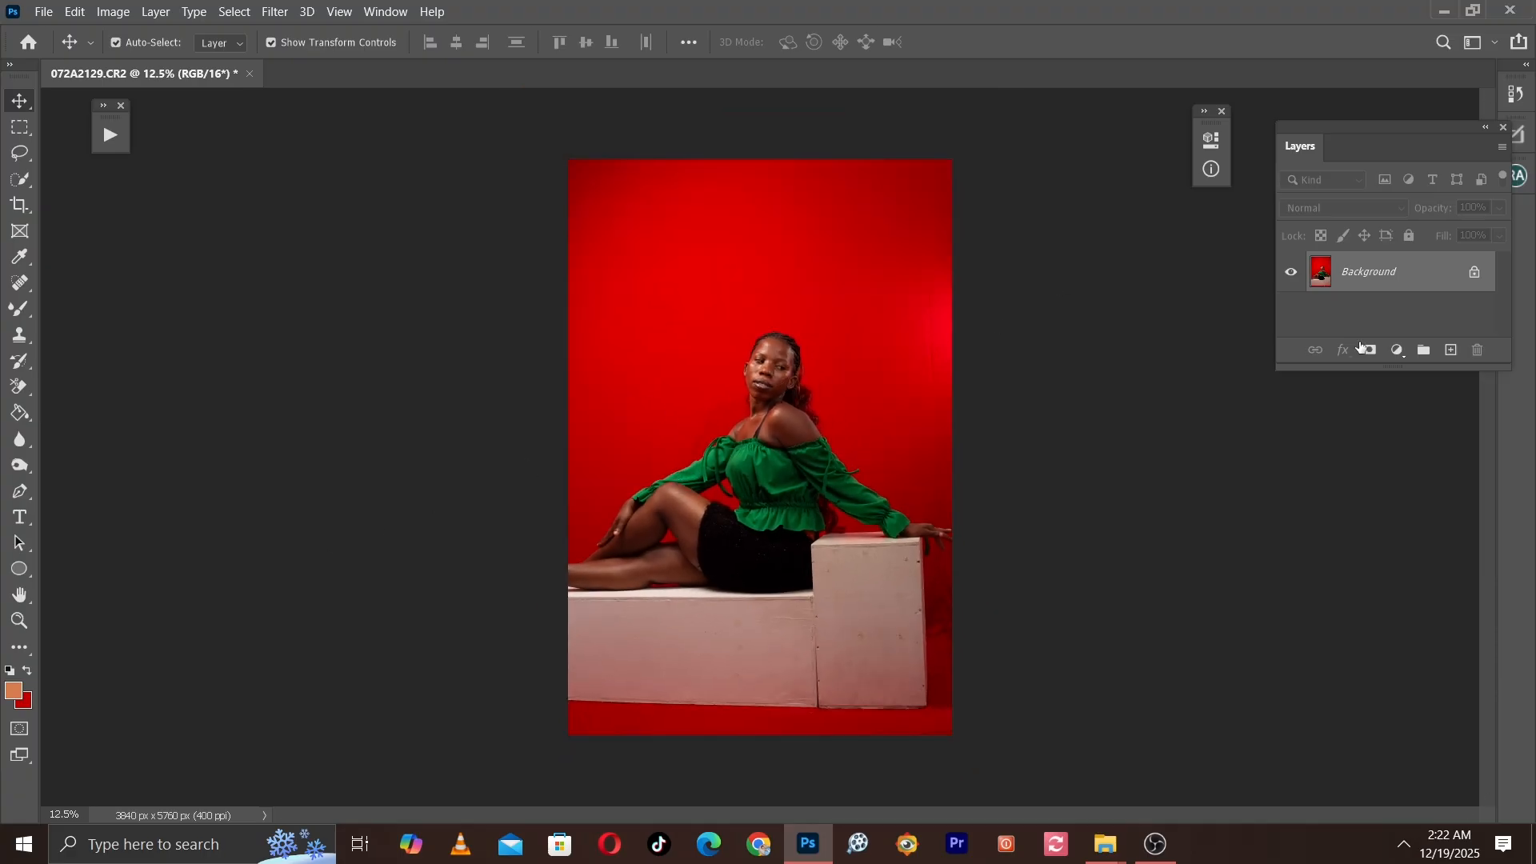
drag(1437, 279, 1453, 350)
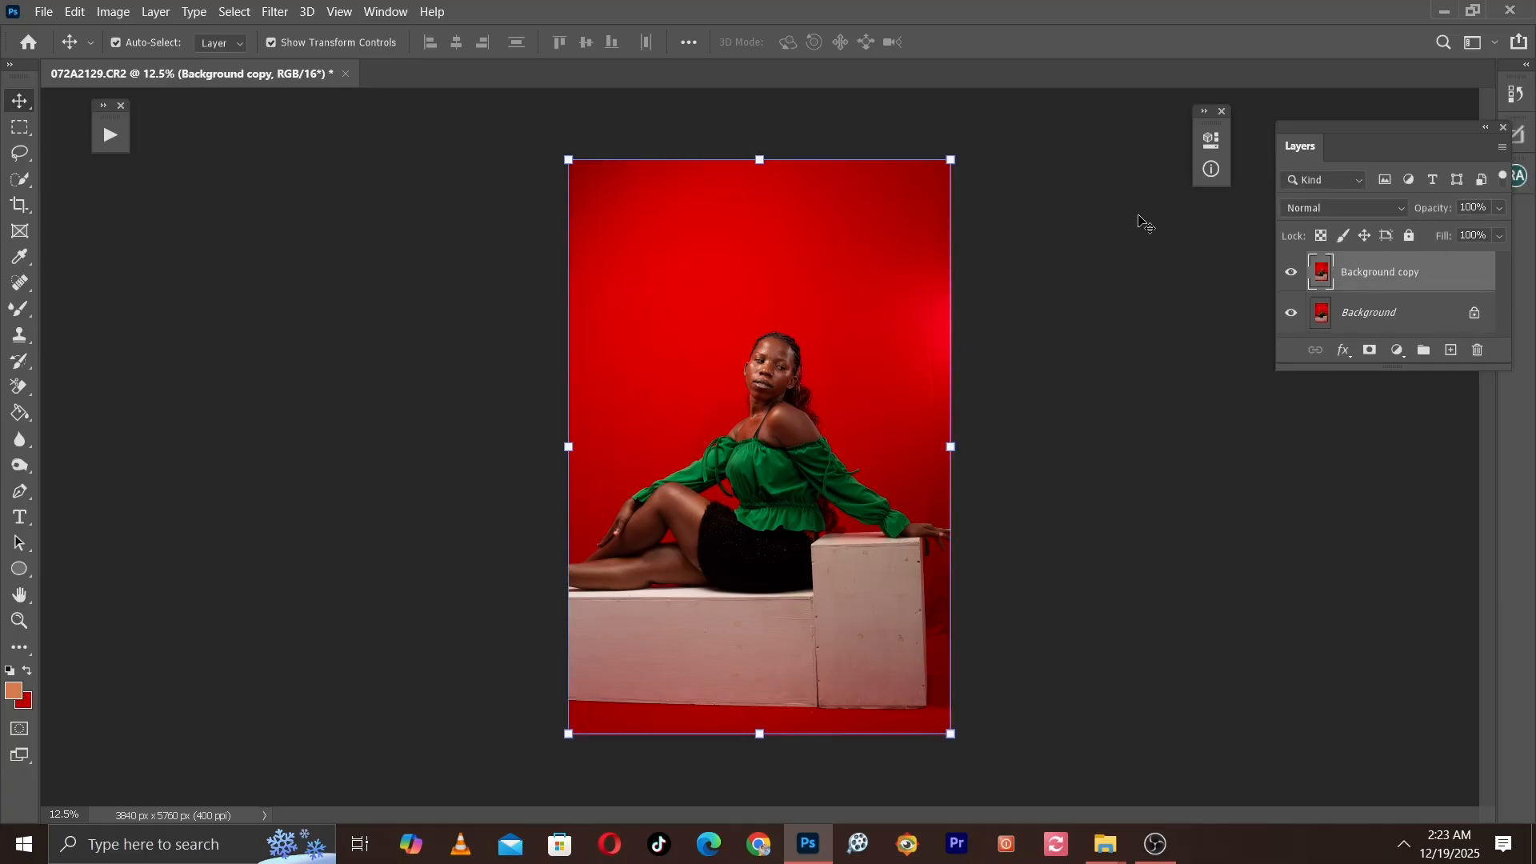
Step: Open the Camera Raw Filter on the Background copy and set Exposure to +0.65 and Shadows to +26
key(ctrl+plus)
click(273, 11)
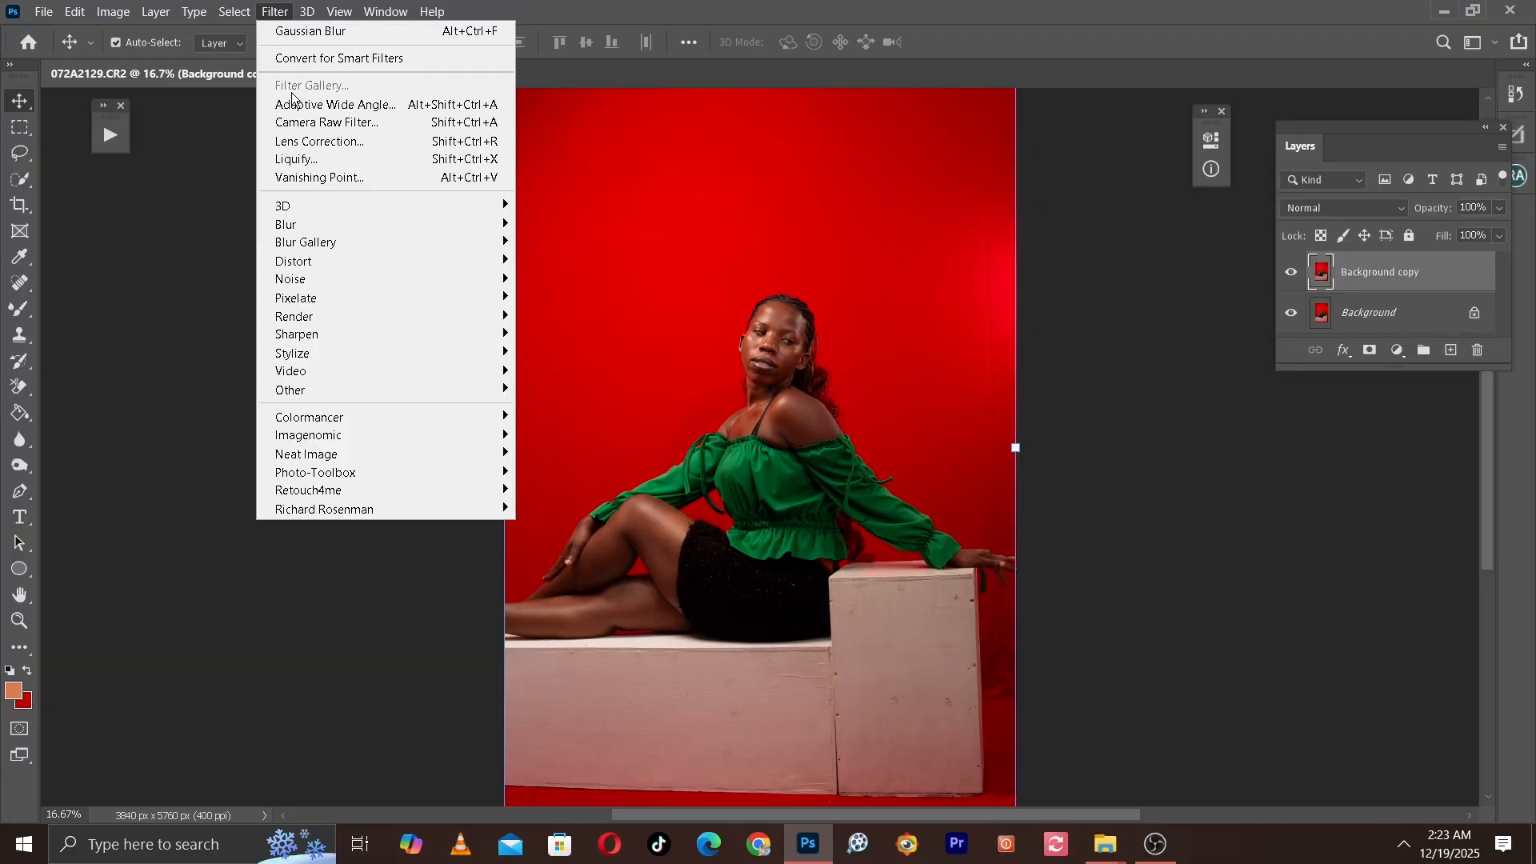
click(317, 130)
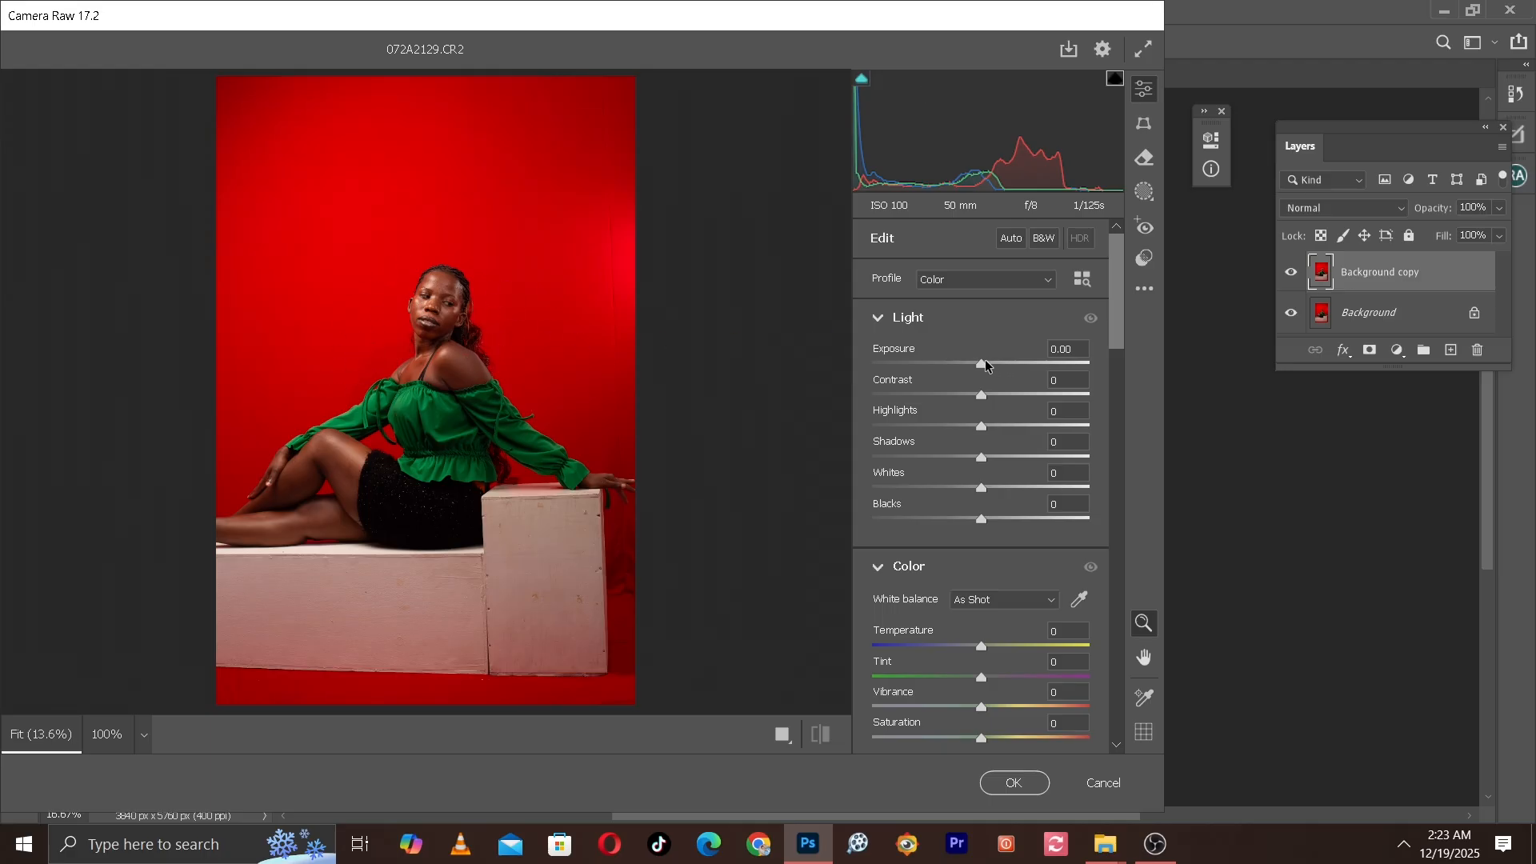
drag(985, 366, 999, 362)
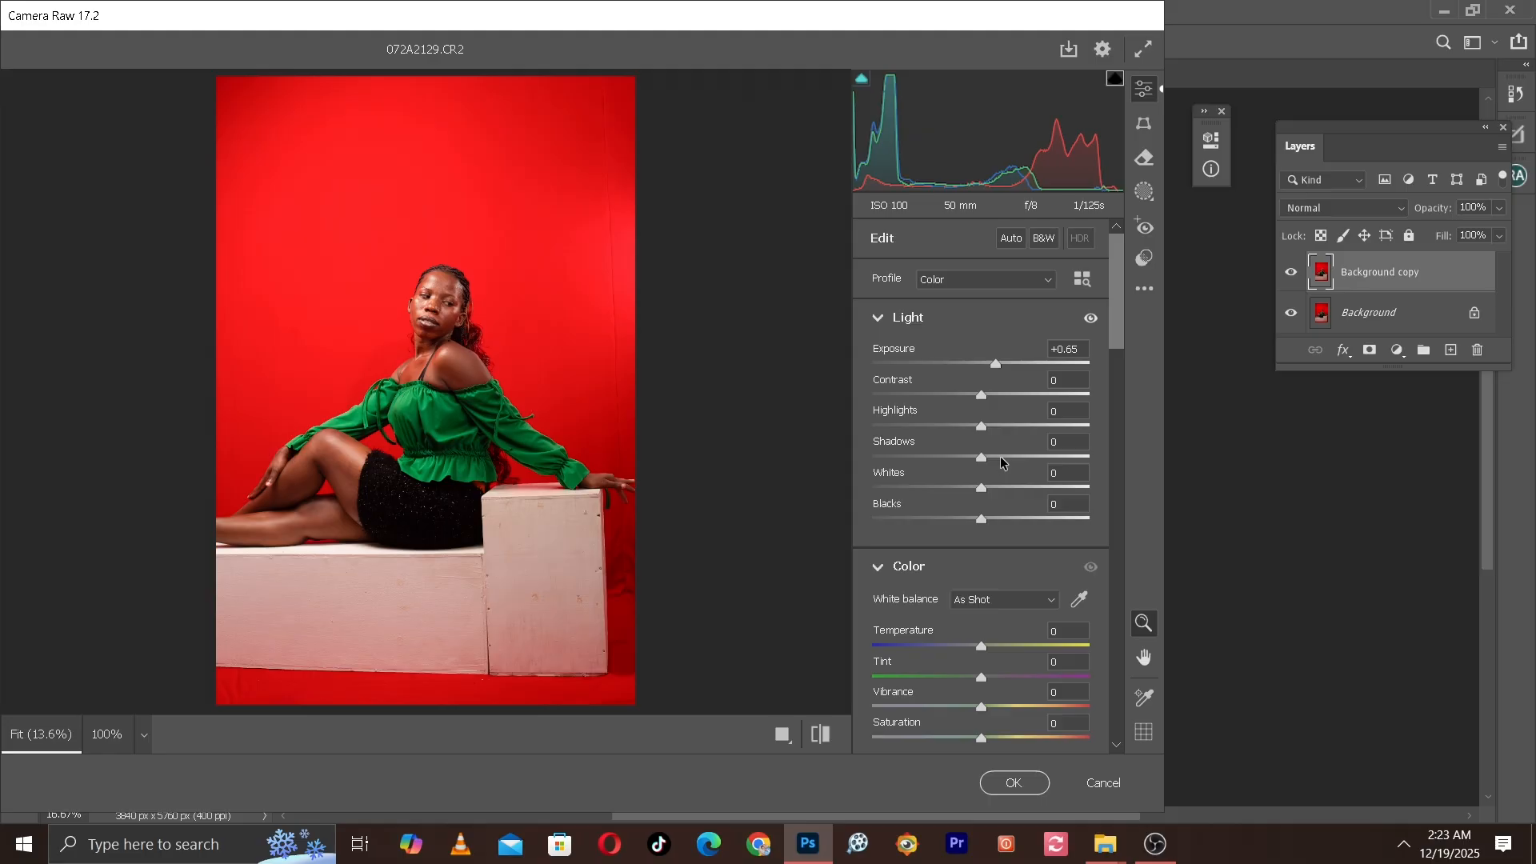
drag(1001, 461, 1008, 459)
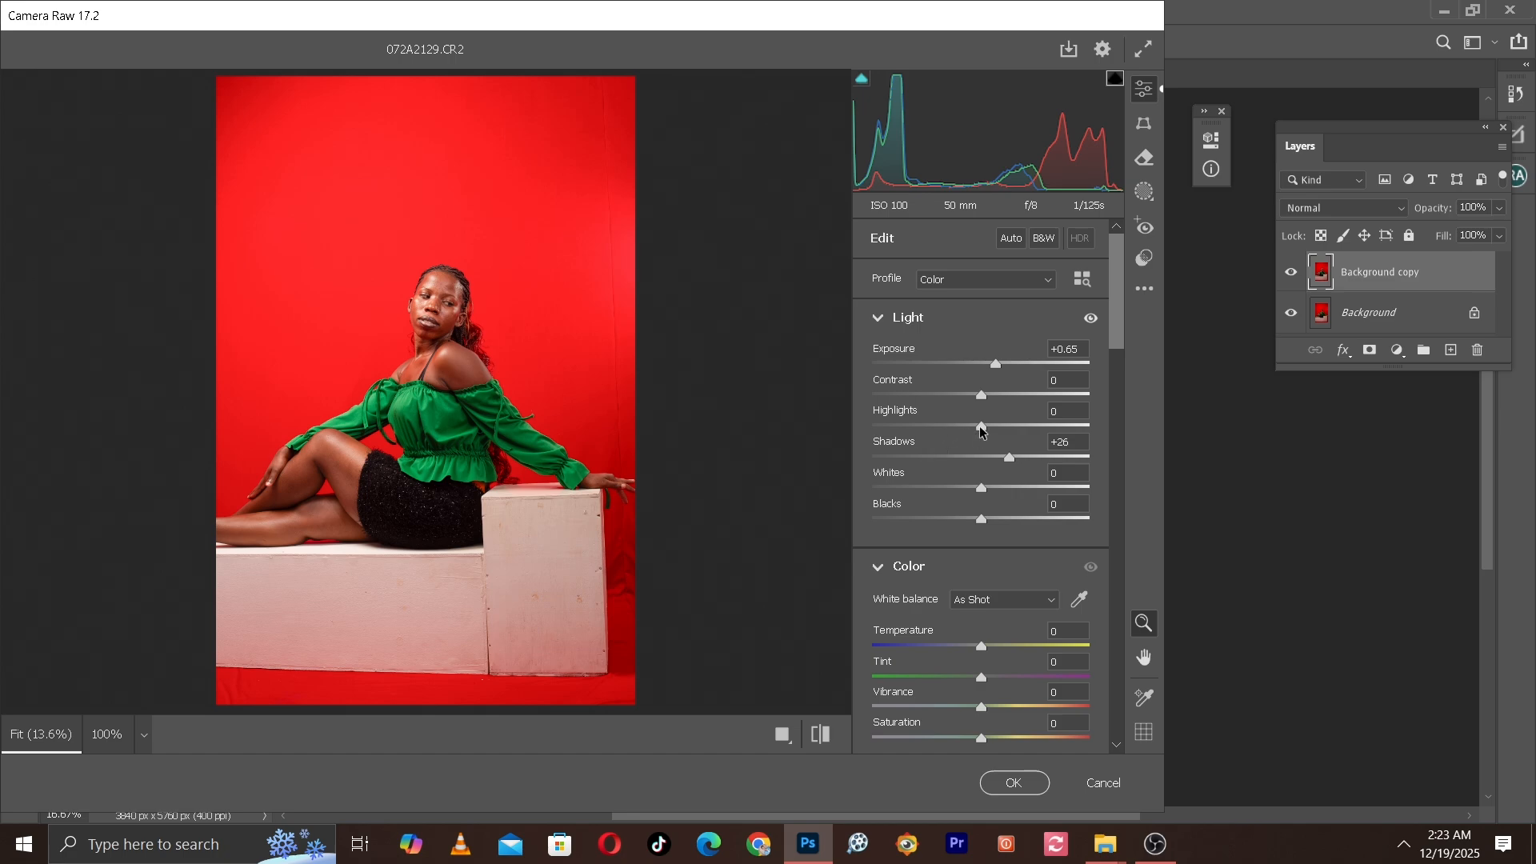
Step: Set the remaining Light adjustments to Highlights -57, Whites -2, Blacks +19 and Contrast +6
drag(980, 429, 904, 408)
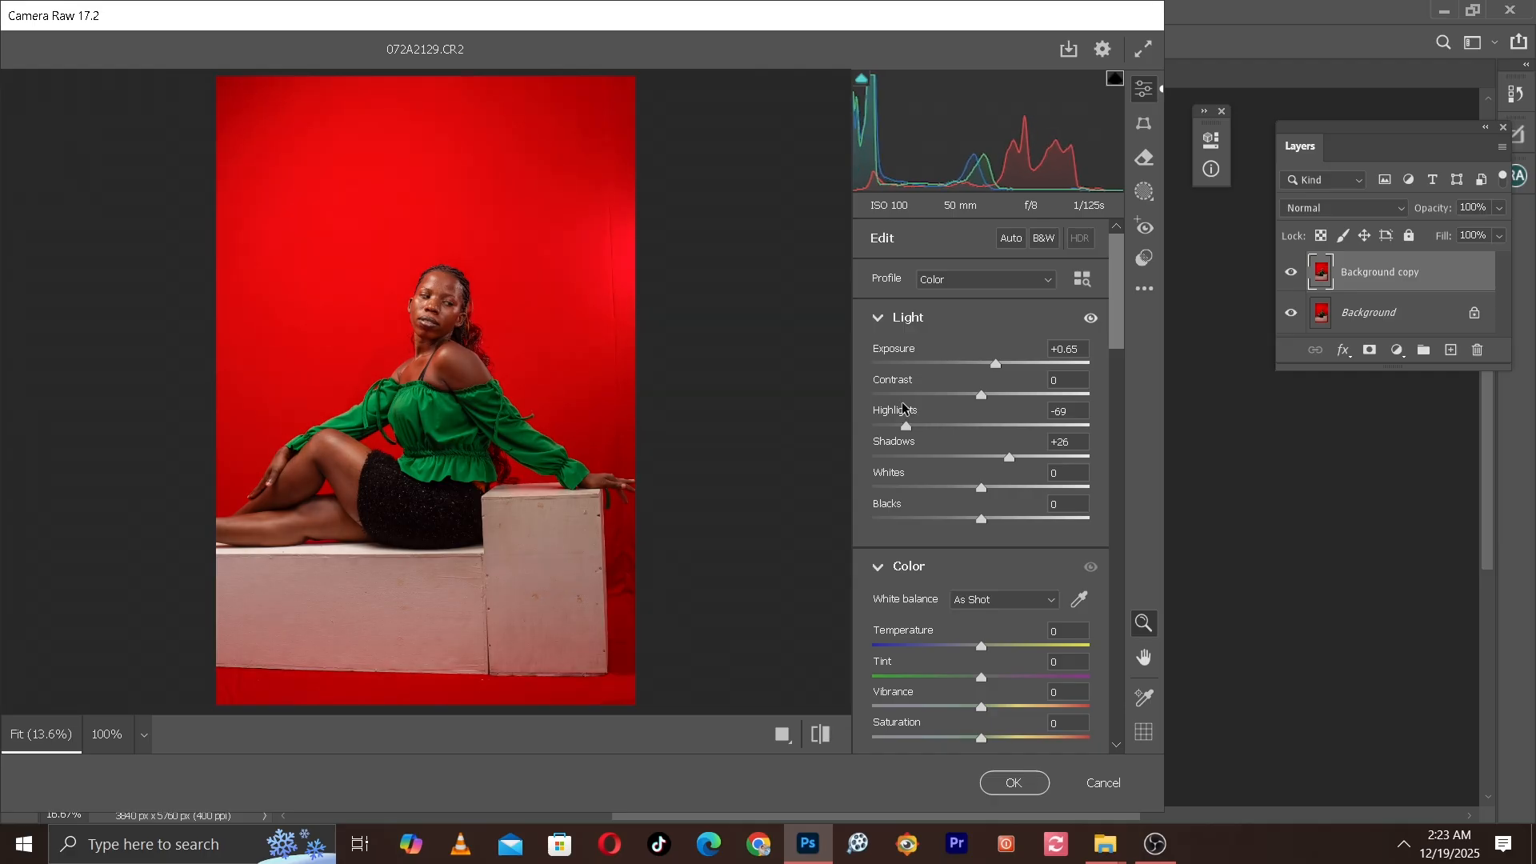
mouse_move(962, 490)
mouse_down()
mouse_move(936, 488)
mouse_move(912, 458)
mouse_move(995, 481)
mouse_move(979, 483)
mouse_up()
drag(906, 426, 924, 432)
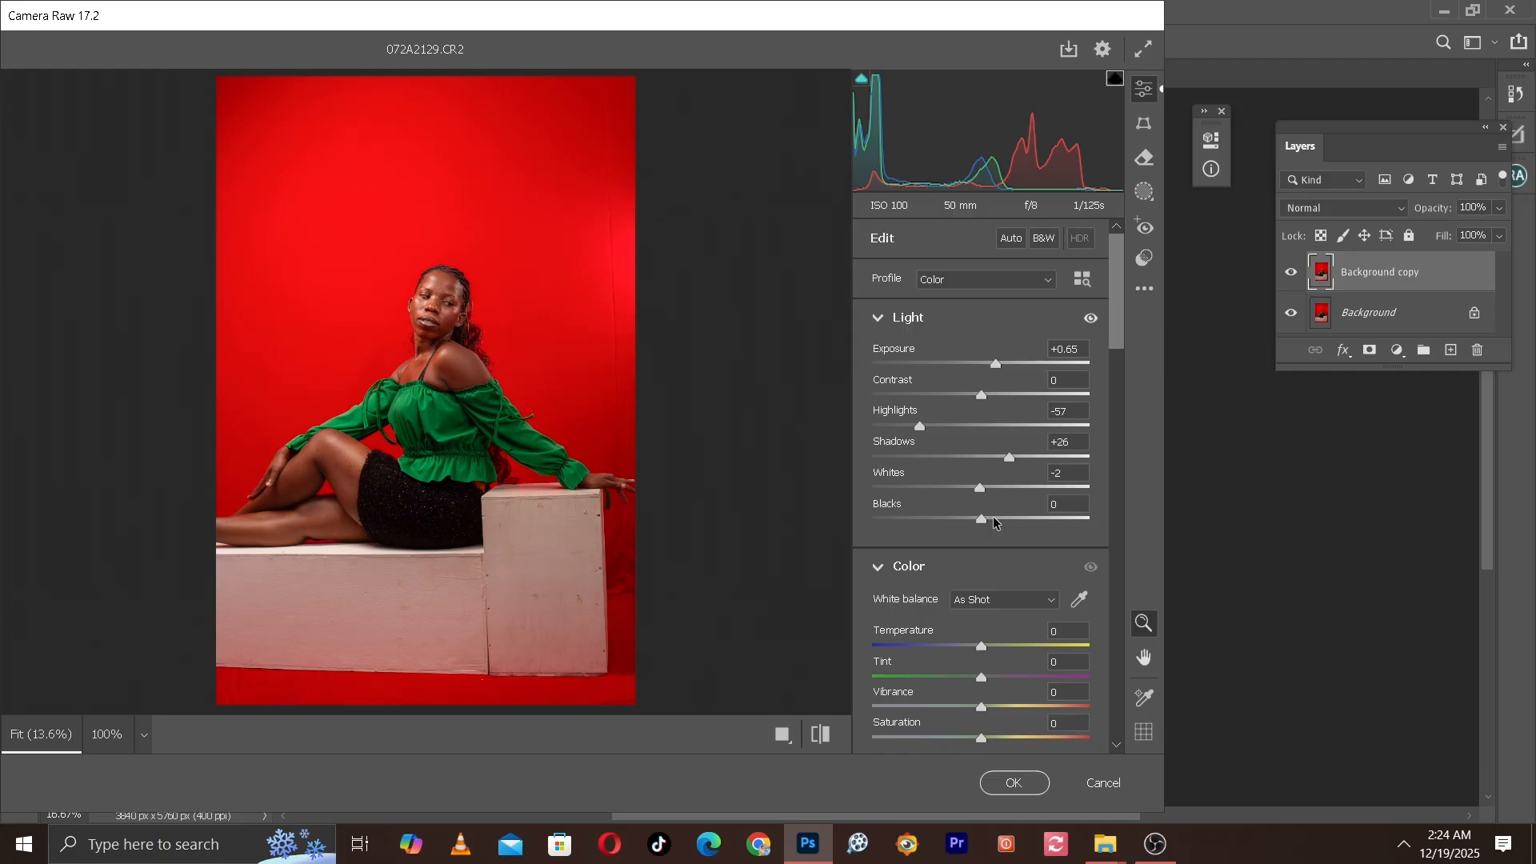
drag(987, 521, 1007, 521)
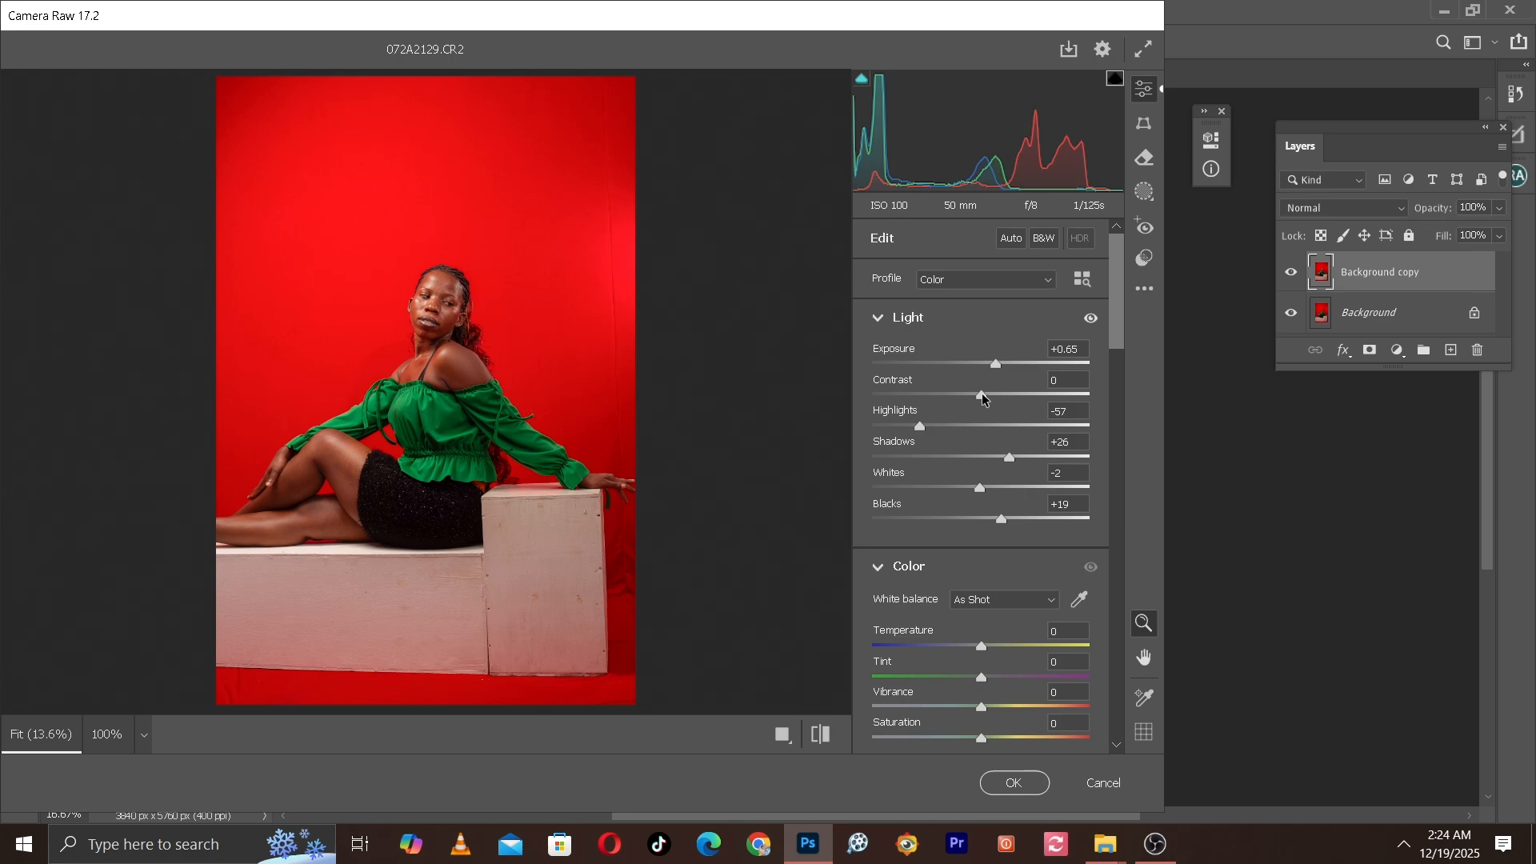
drag(983, 398, 991, 401)
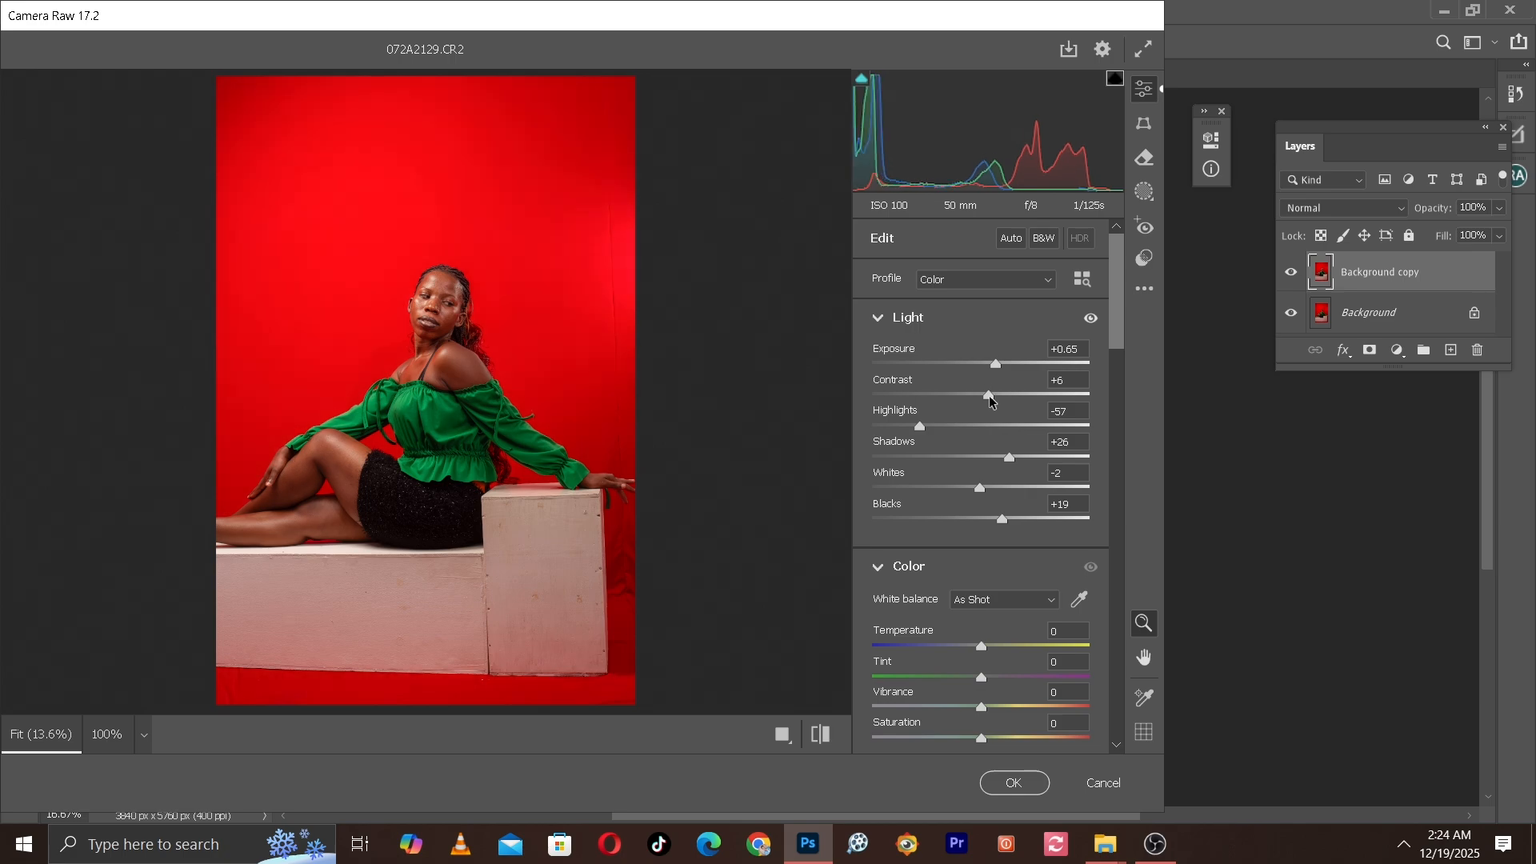
Step: Raise the Greens saturation to +50 in the Color Mixer, compare before and after, and apply the filter
drag(1122, 308, 1125, 459)
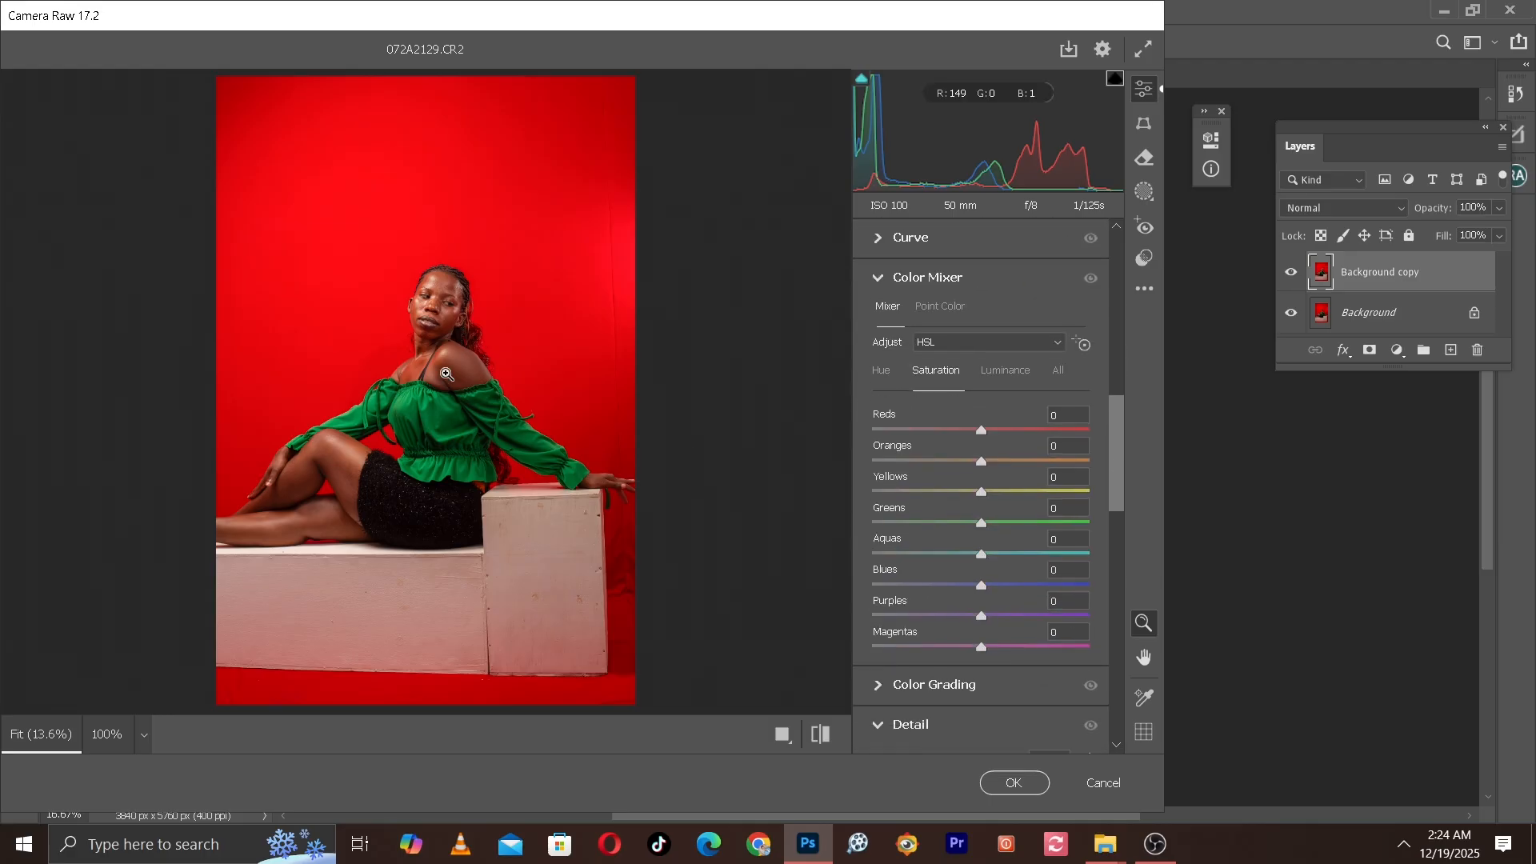
click(880, 373)
click(941, 374)
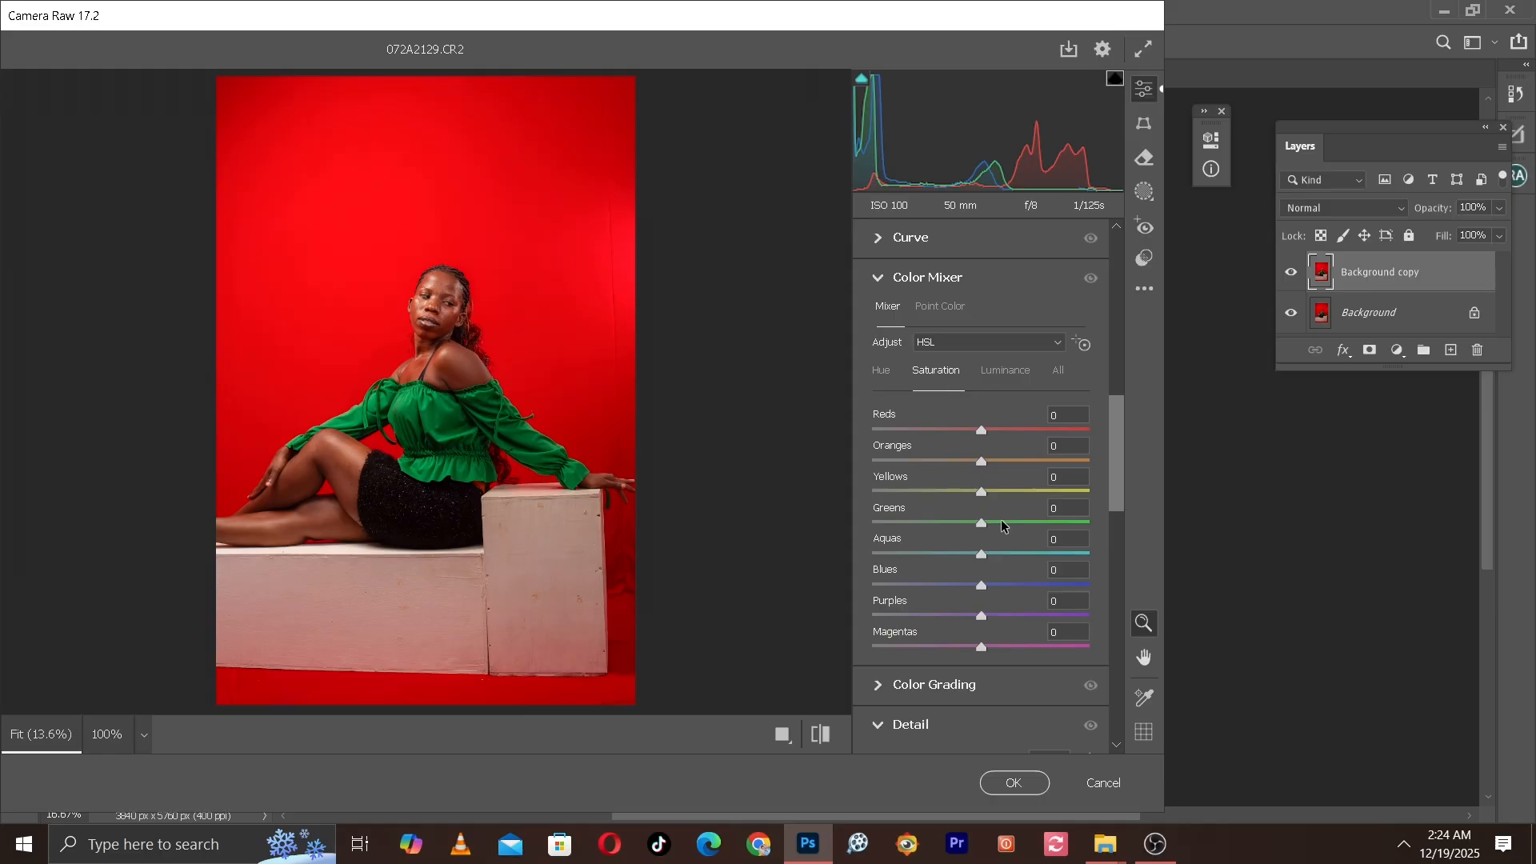
drag(1003, 526, 1032, 527)
click(821, 735)
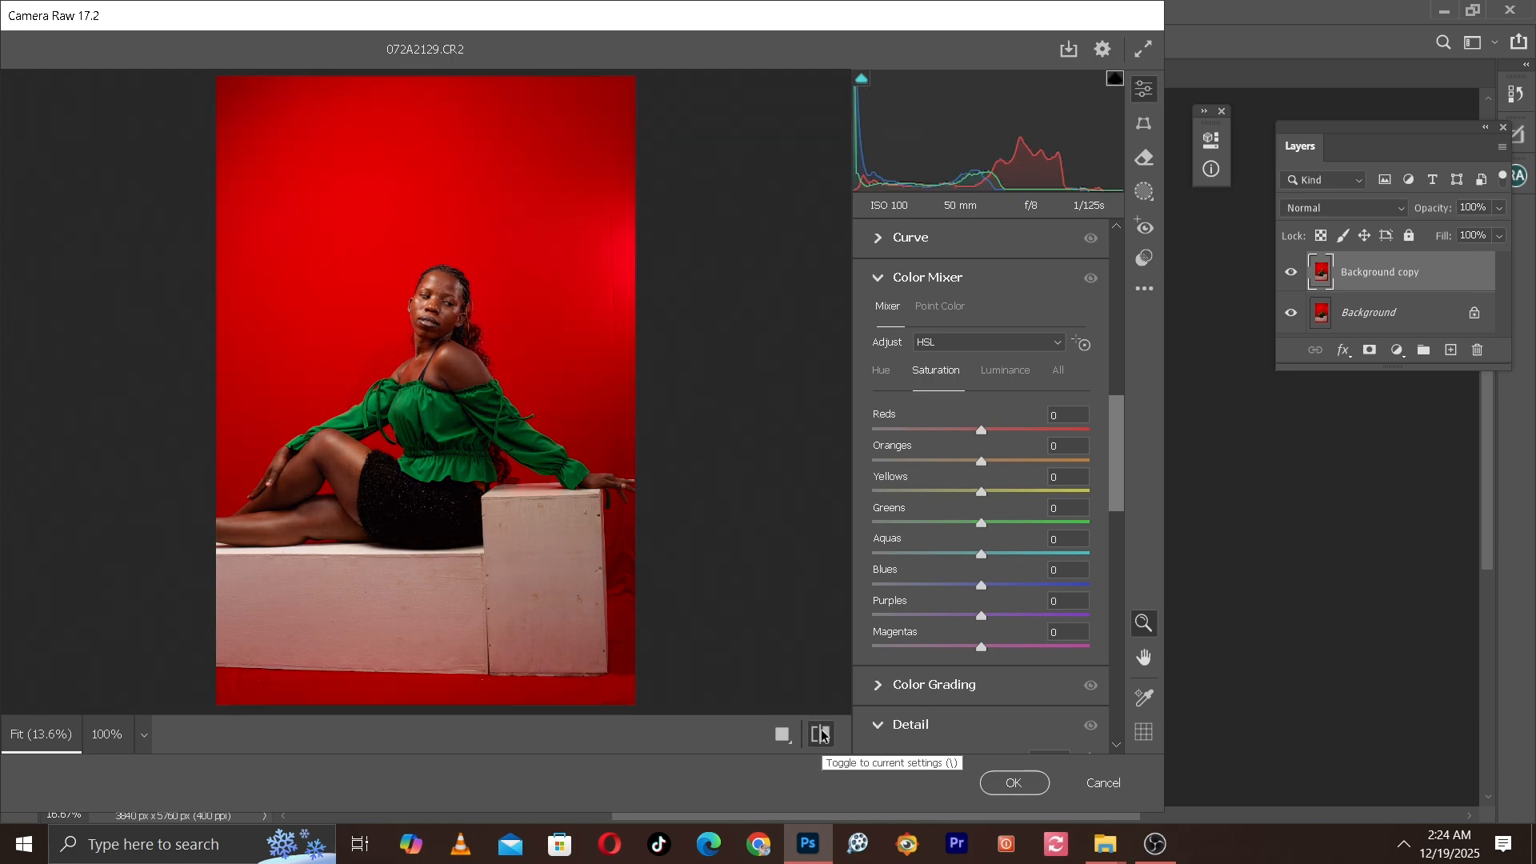
click(821, 734)
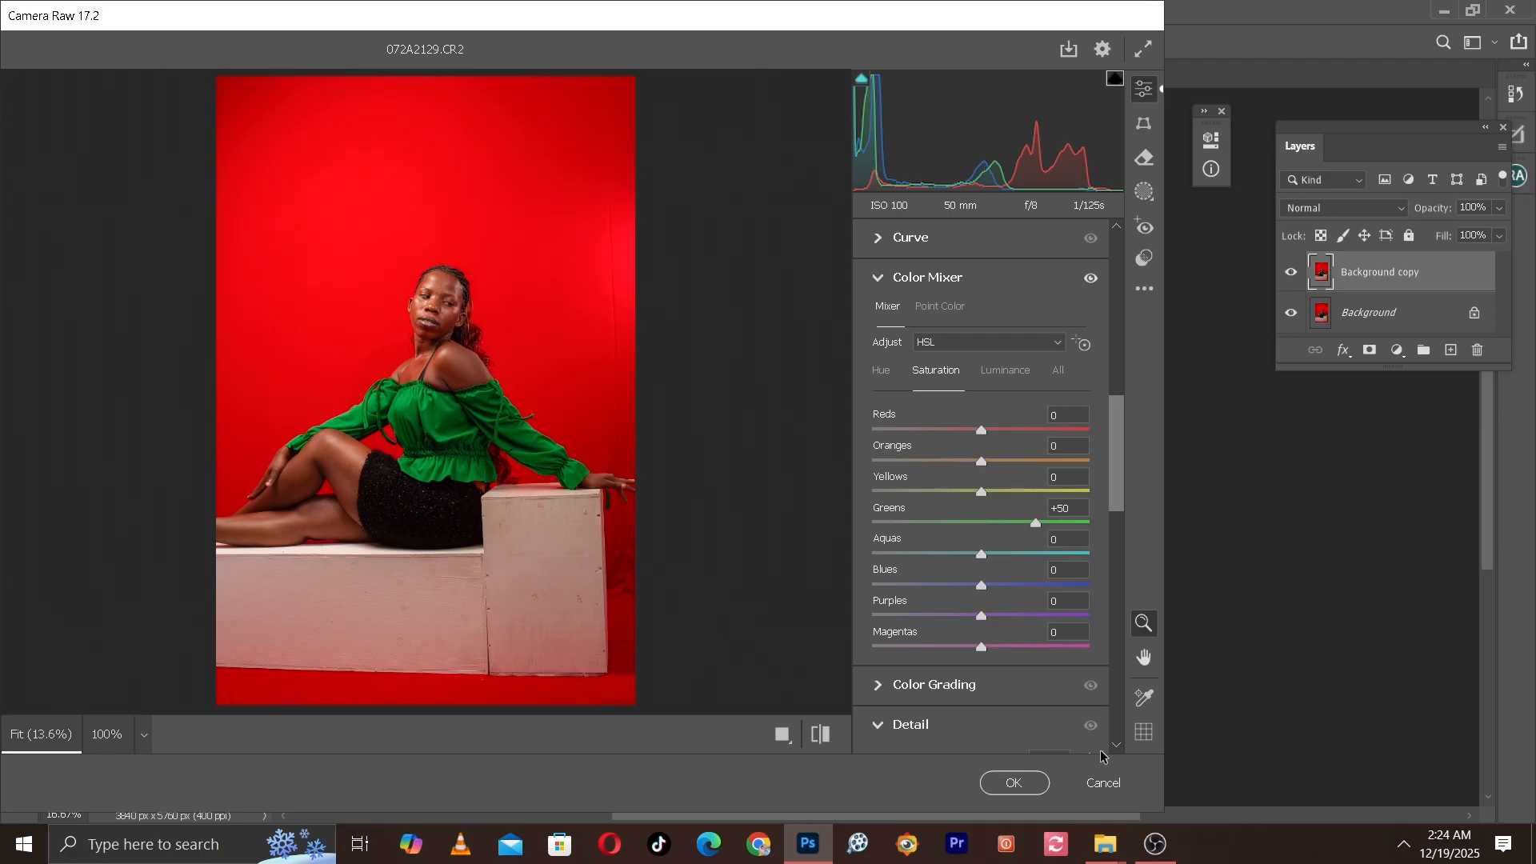
click(1009, 786)
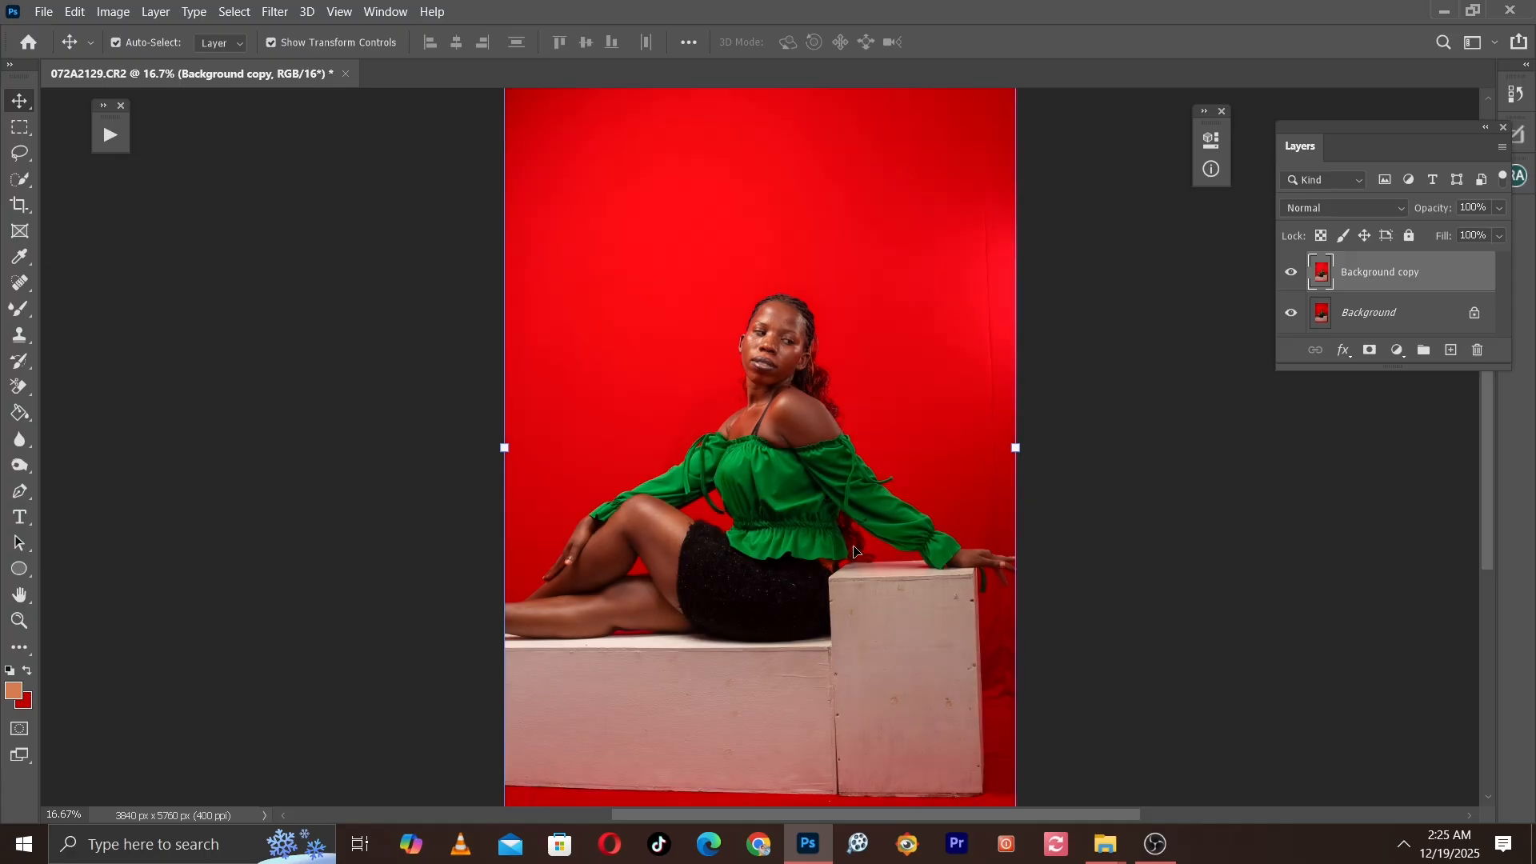
Step: Crop the photo to the 4 : 5 (8 : 10) ratio, trimming the empty top, and compare the edited layer with the original
key(ctrl+minus)
key(ctrl+plus)
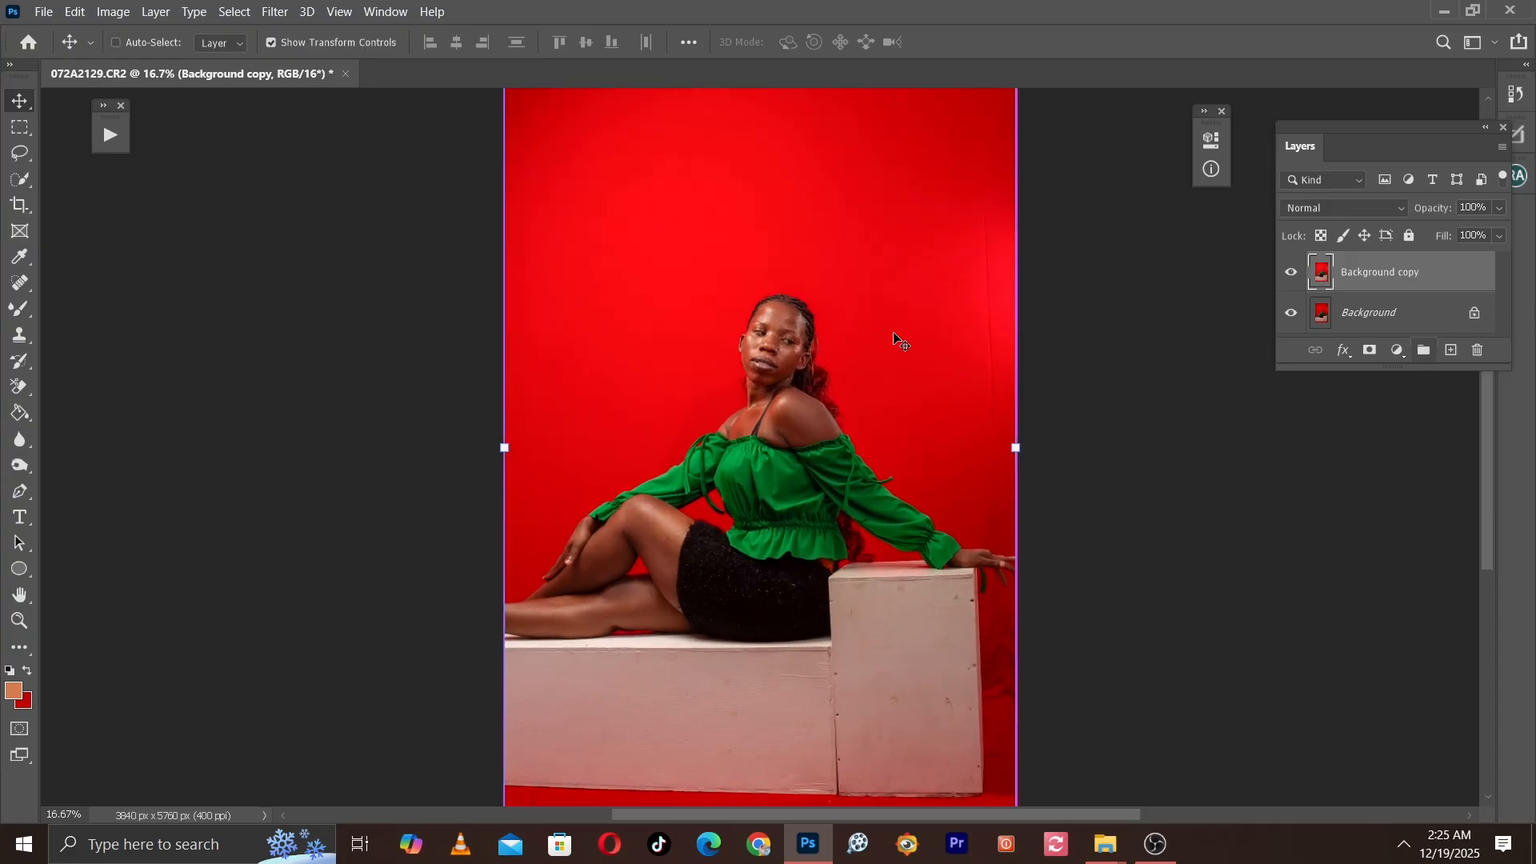
key(ctrl+minus)
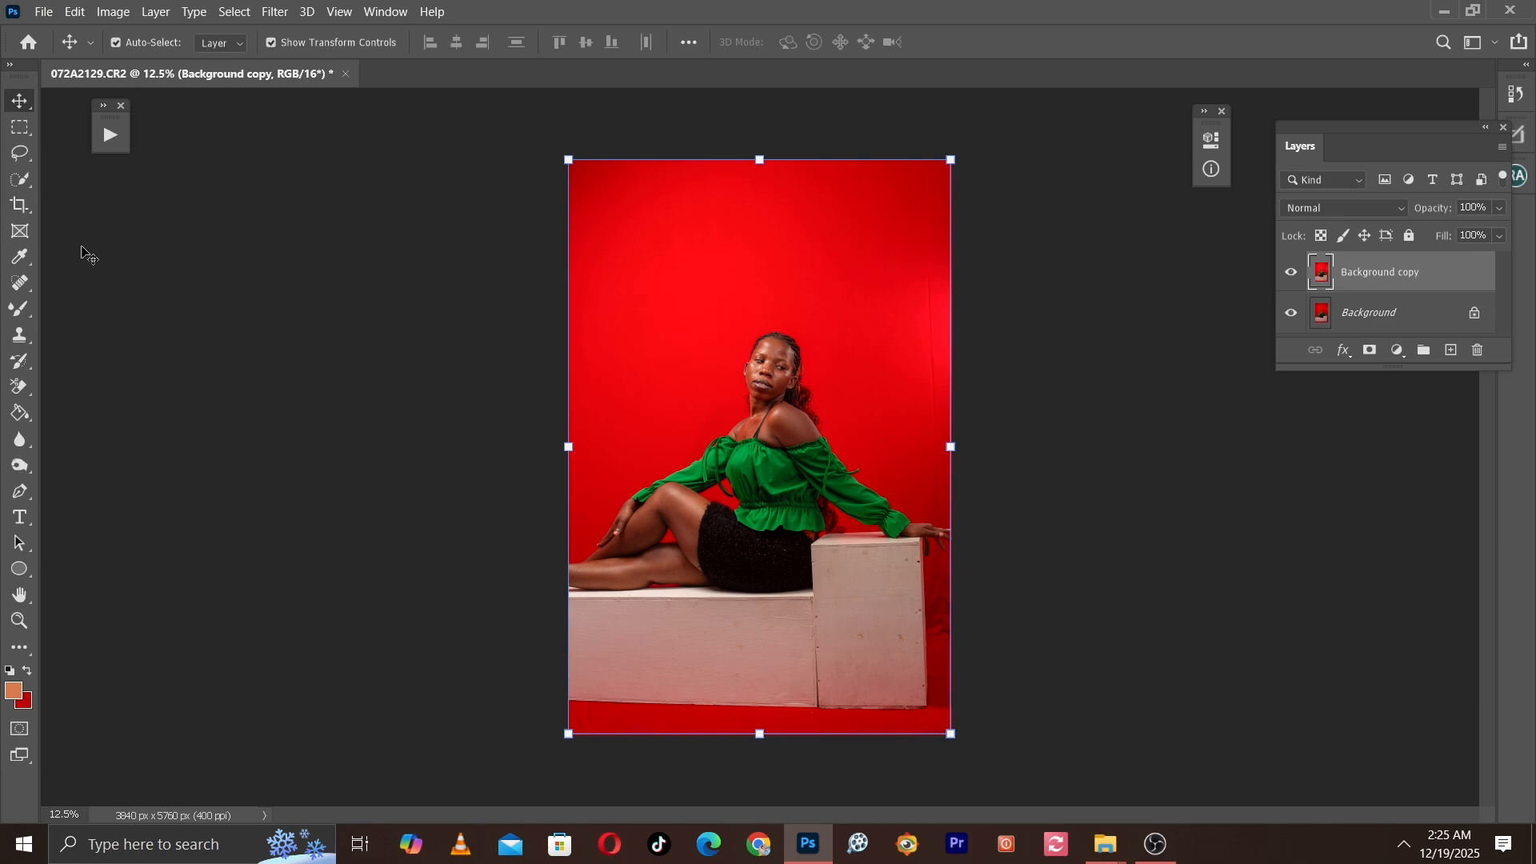
click(10, 202)
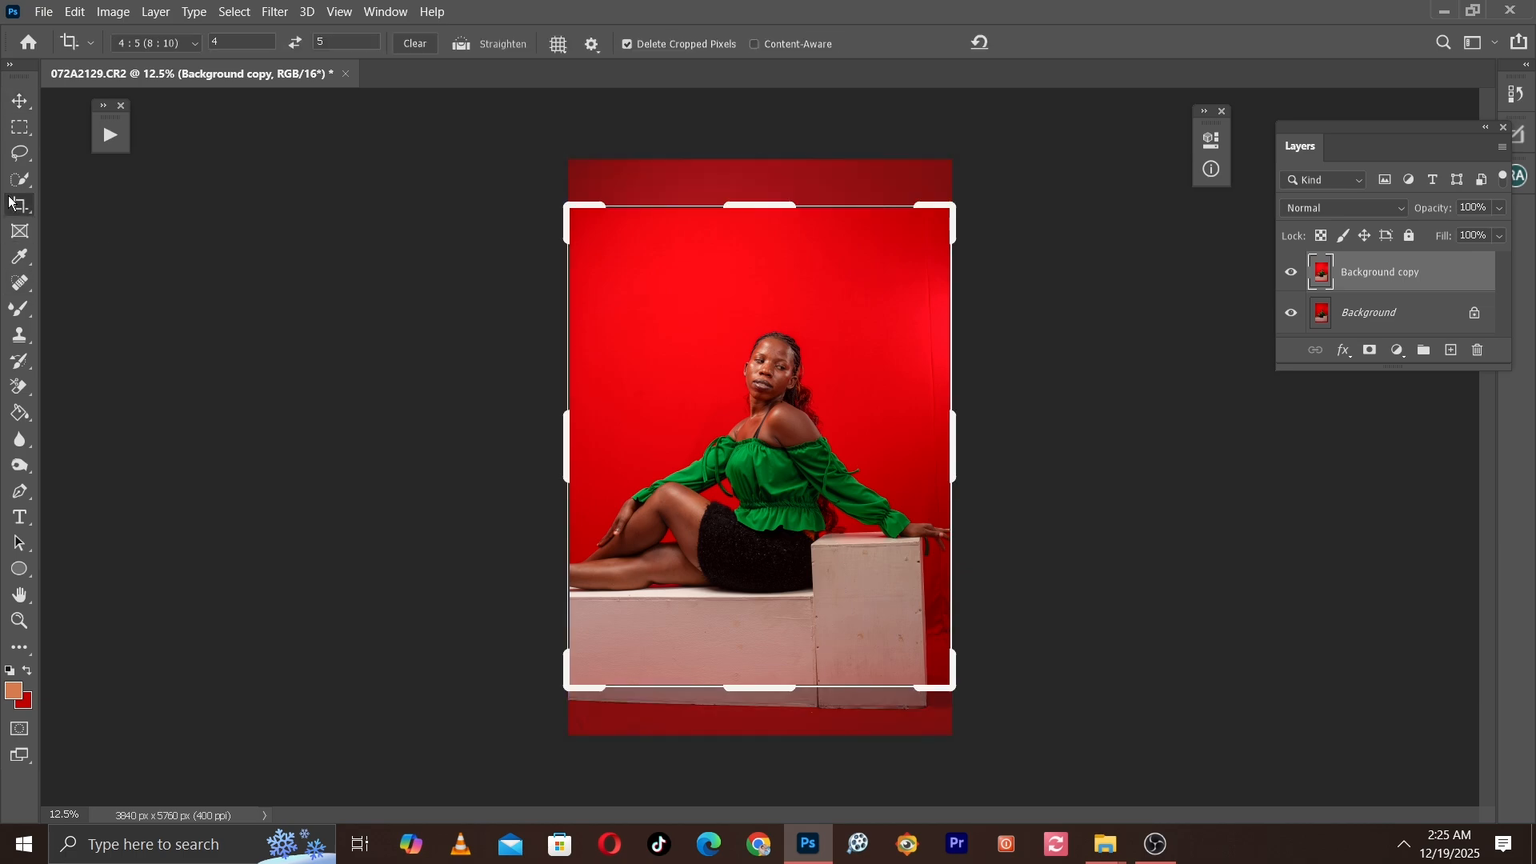
click(144, 45)
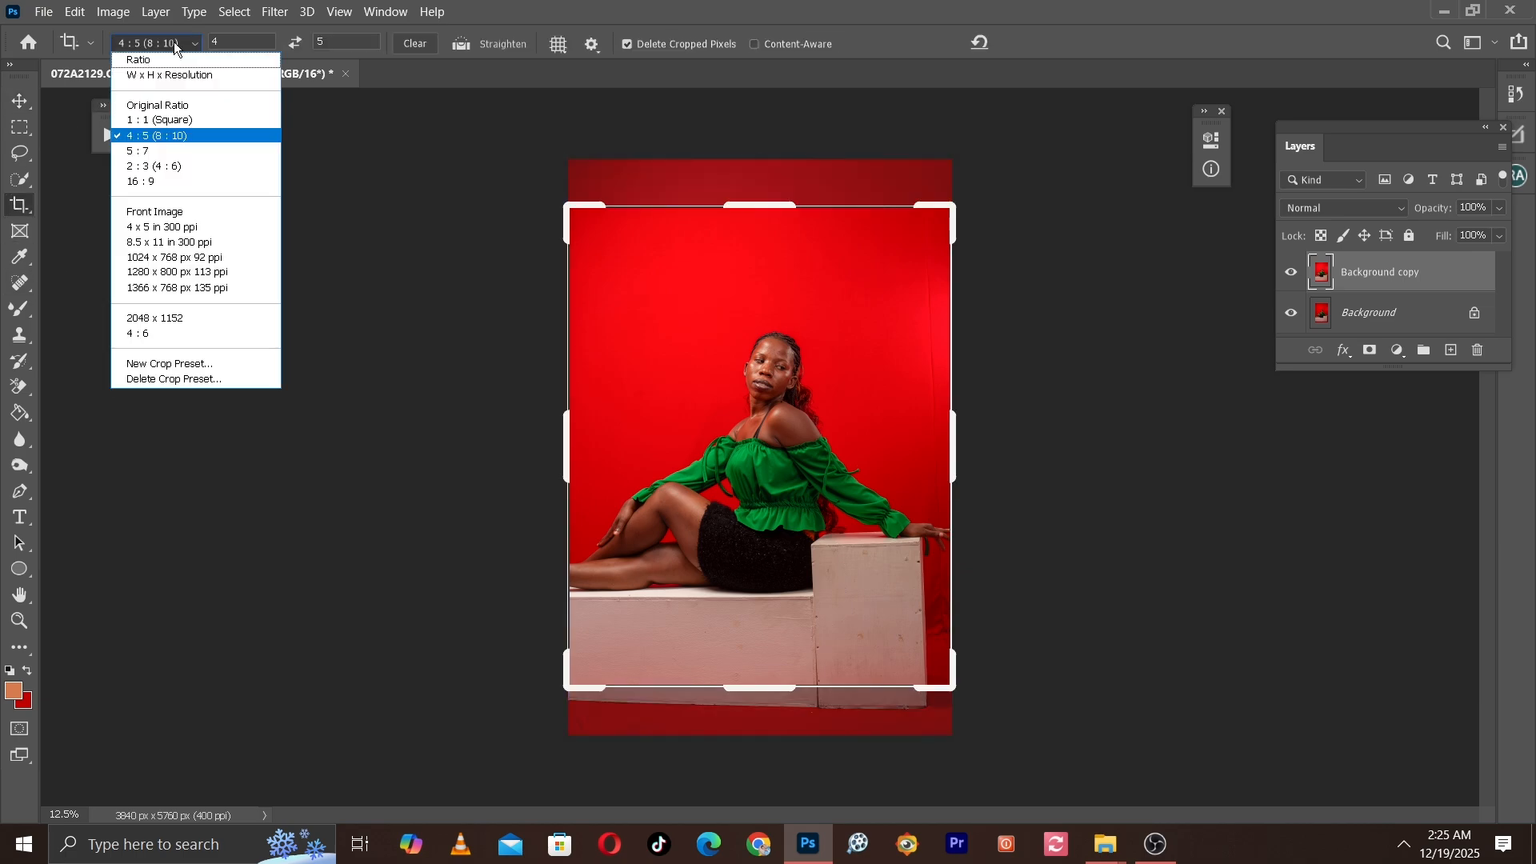
click(172, 140)
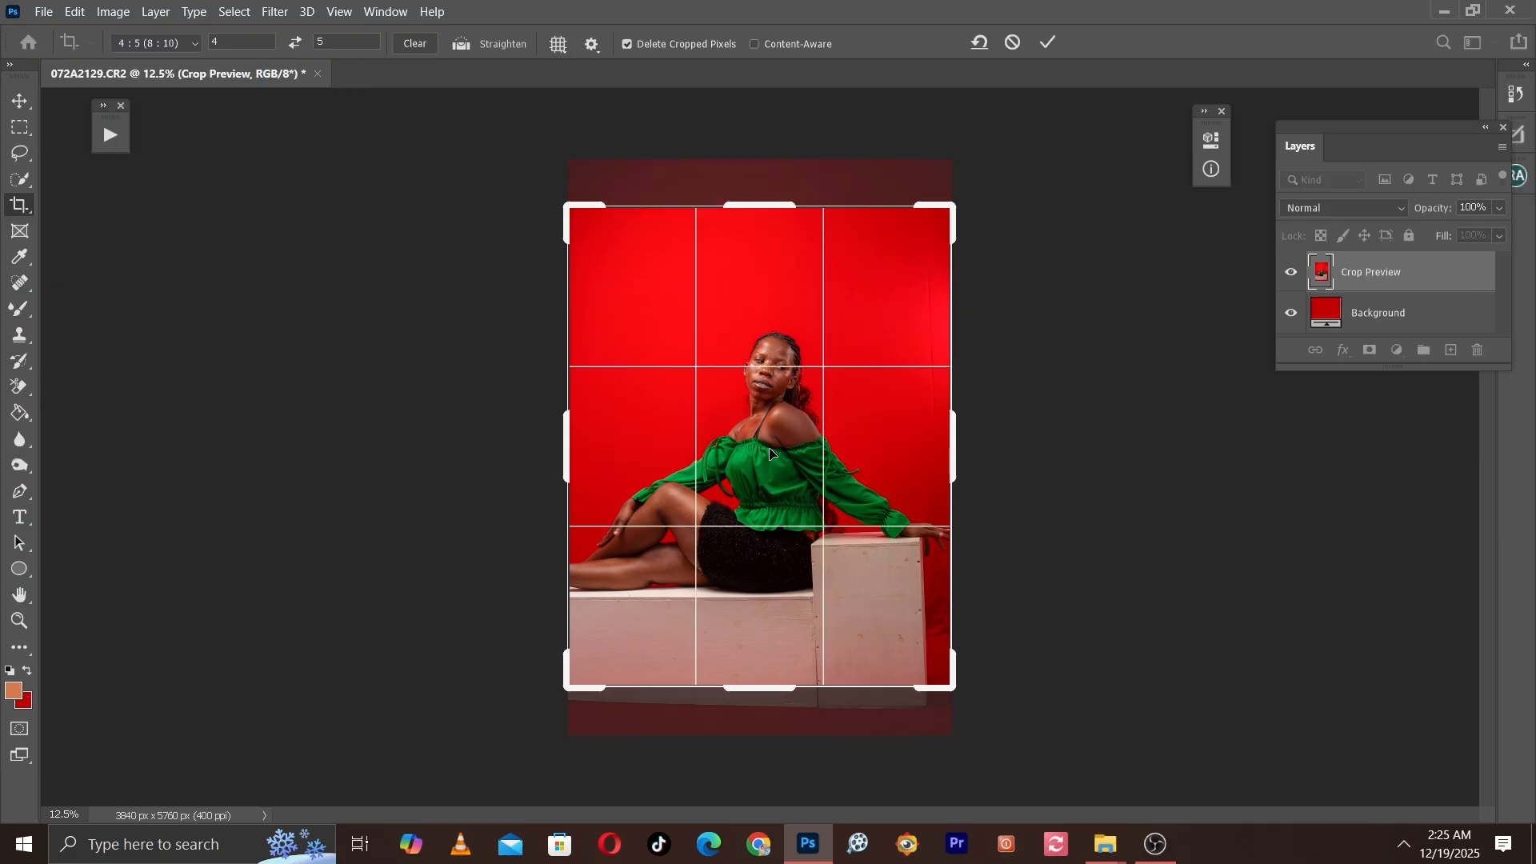
drag(770, 454, 768, 423)
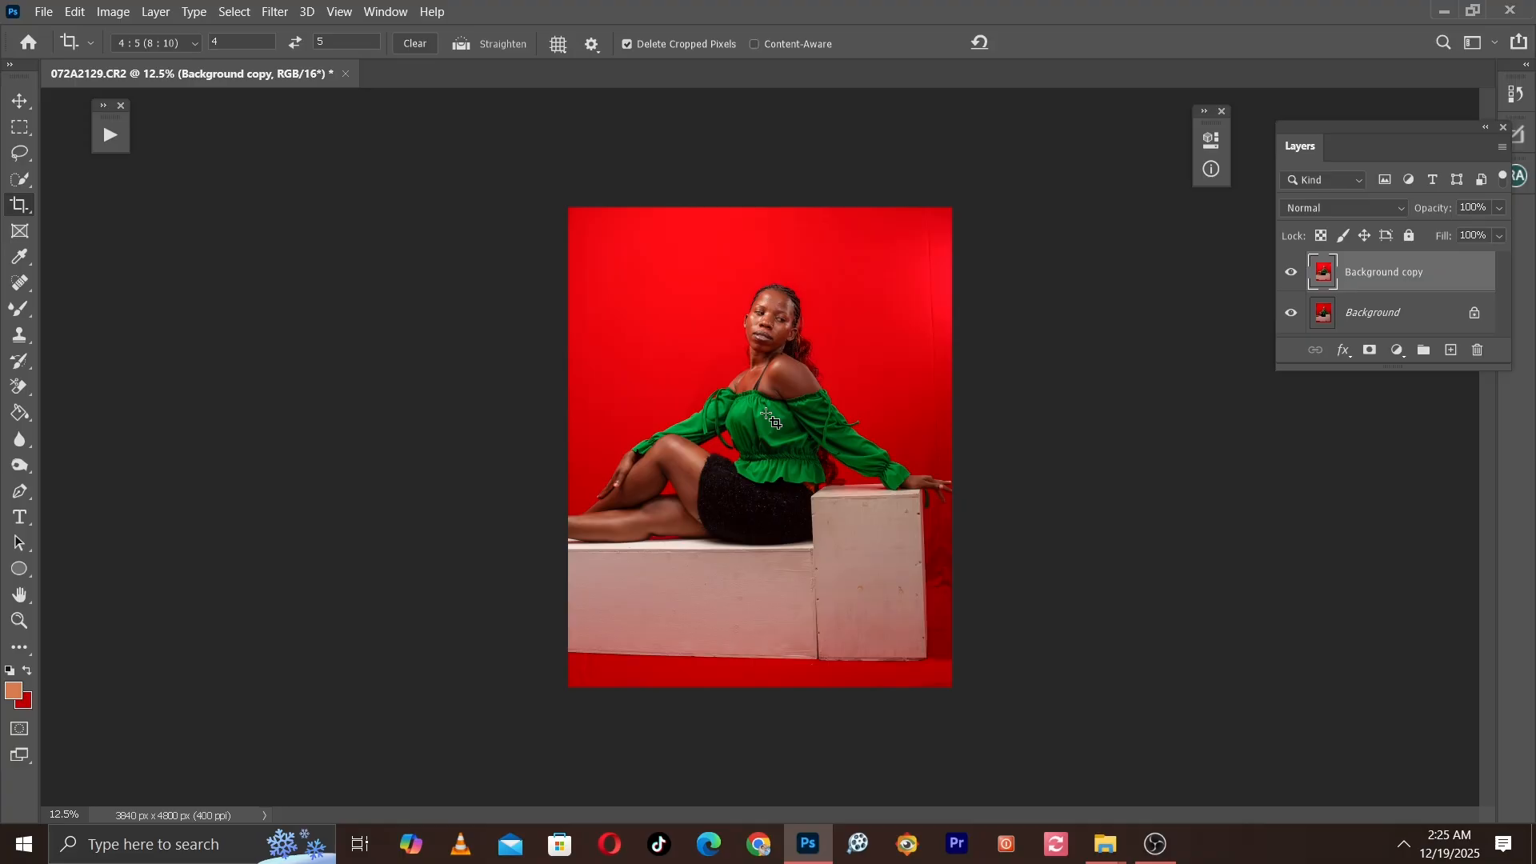
click(1291, 273)
click(1292, 273)
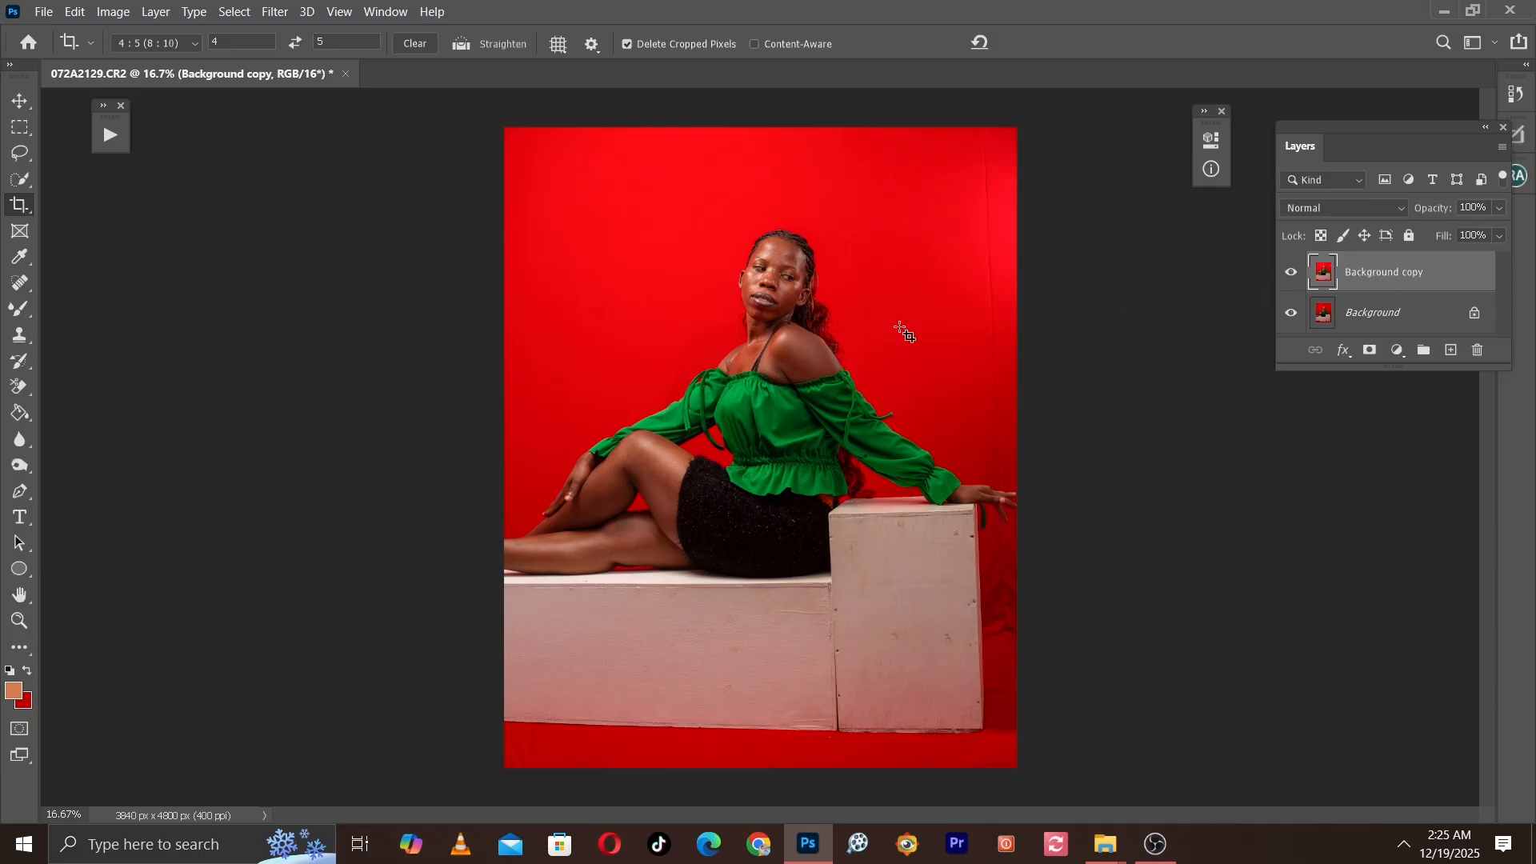
Step: Examine the skin on the woman's face up close for blemishes
key(ctrl+minus)
key(ctrl+minus)
key(ctrl+plus)
key(ctrl+plus)
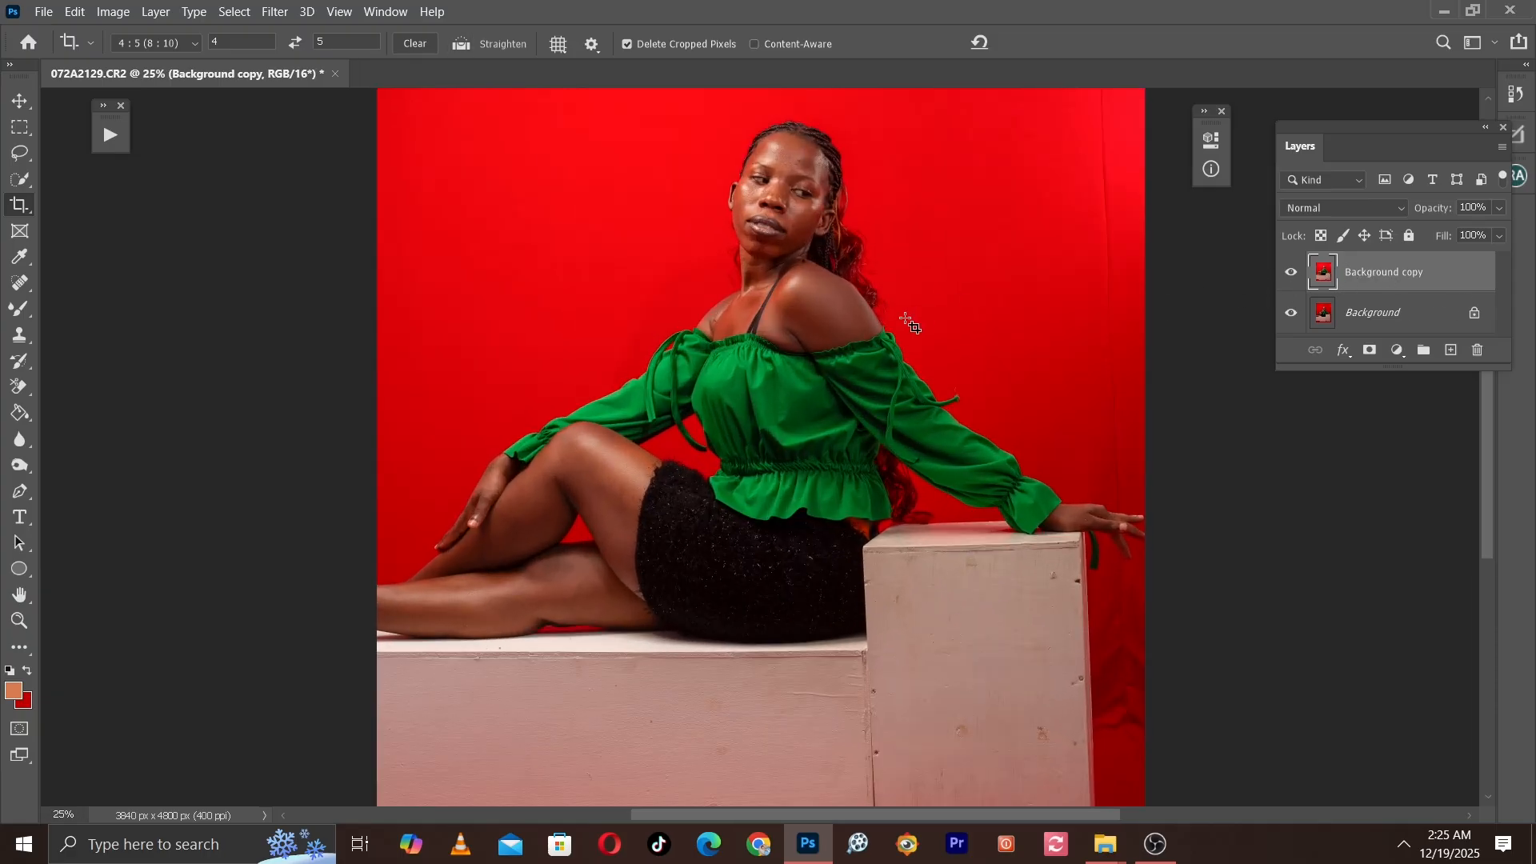
drag(800, 265, 774, 486)
key(ctrl+plus)
key(ctrl+plus)
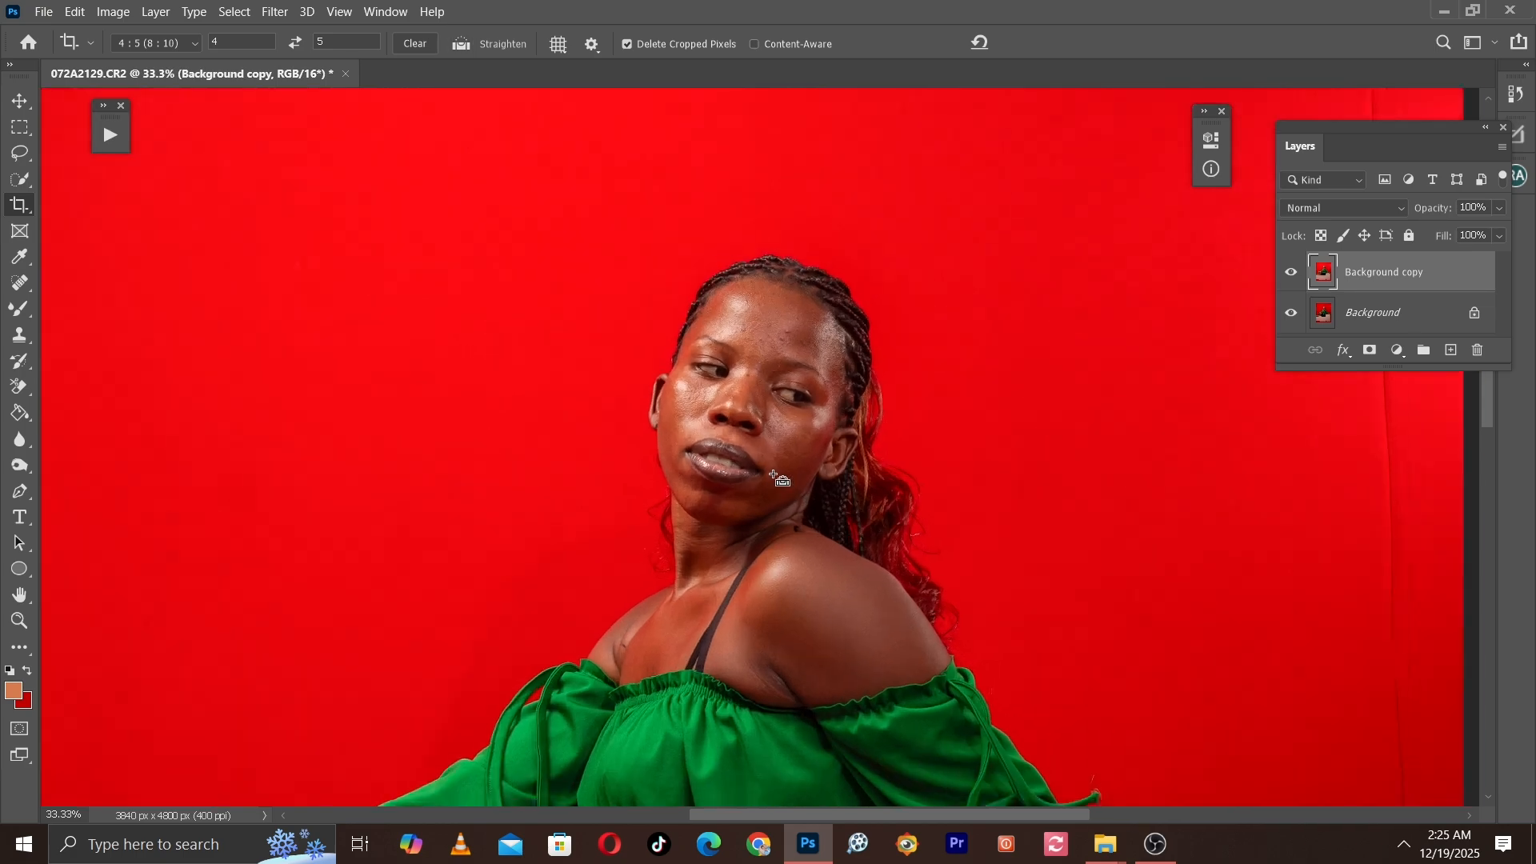
key(ctrl+plus)
key(ctrl+plus)
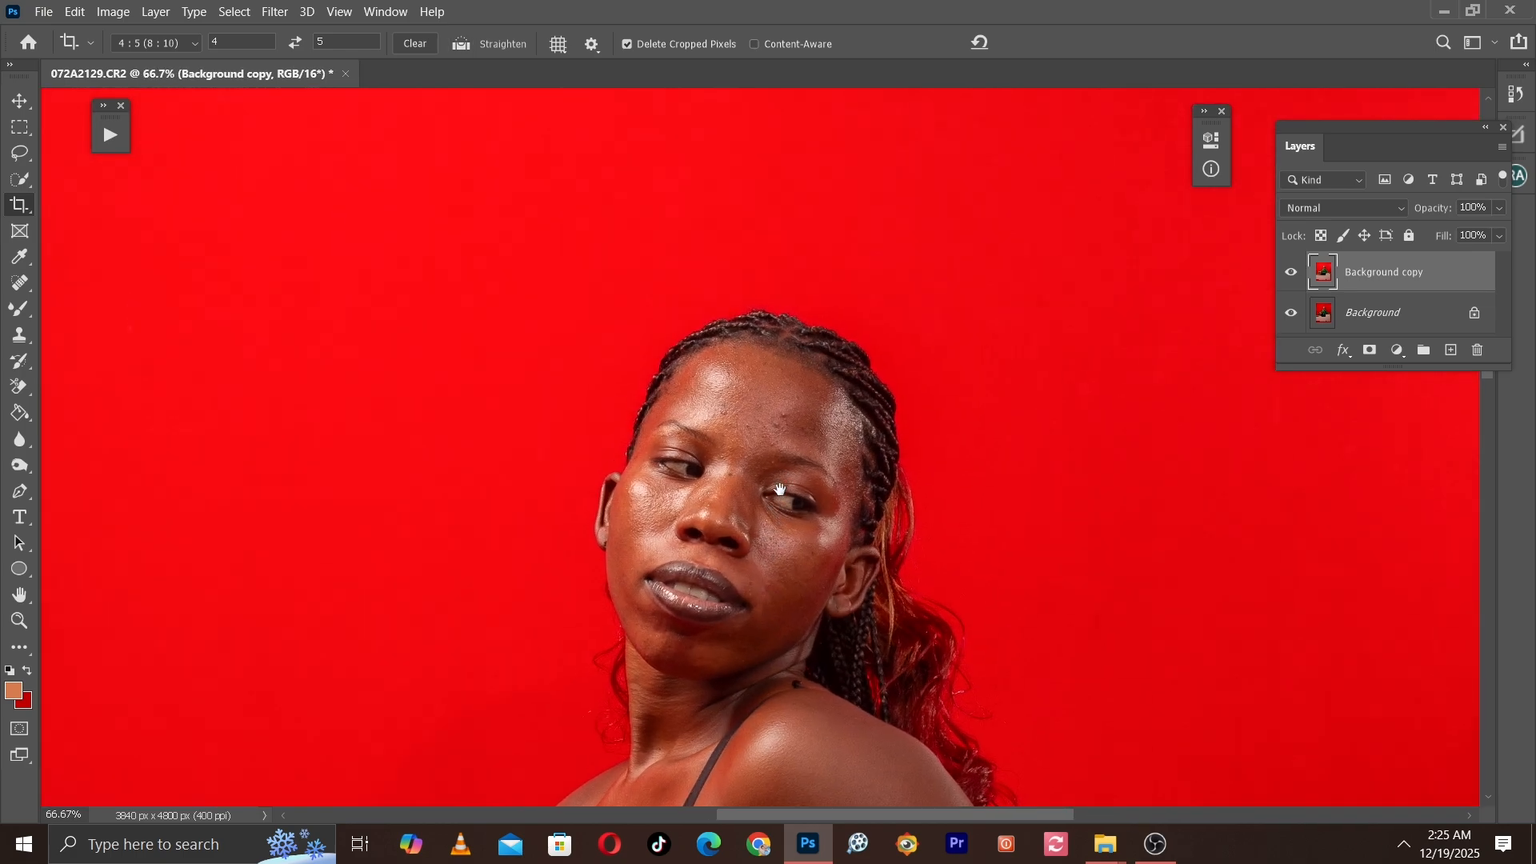
key(ctrl+plus)
key(ctrl+minus)
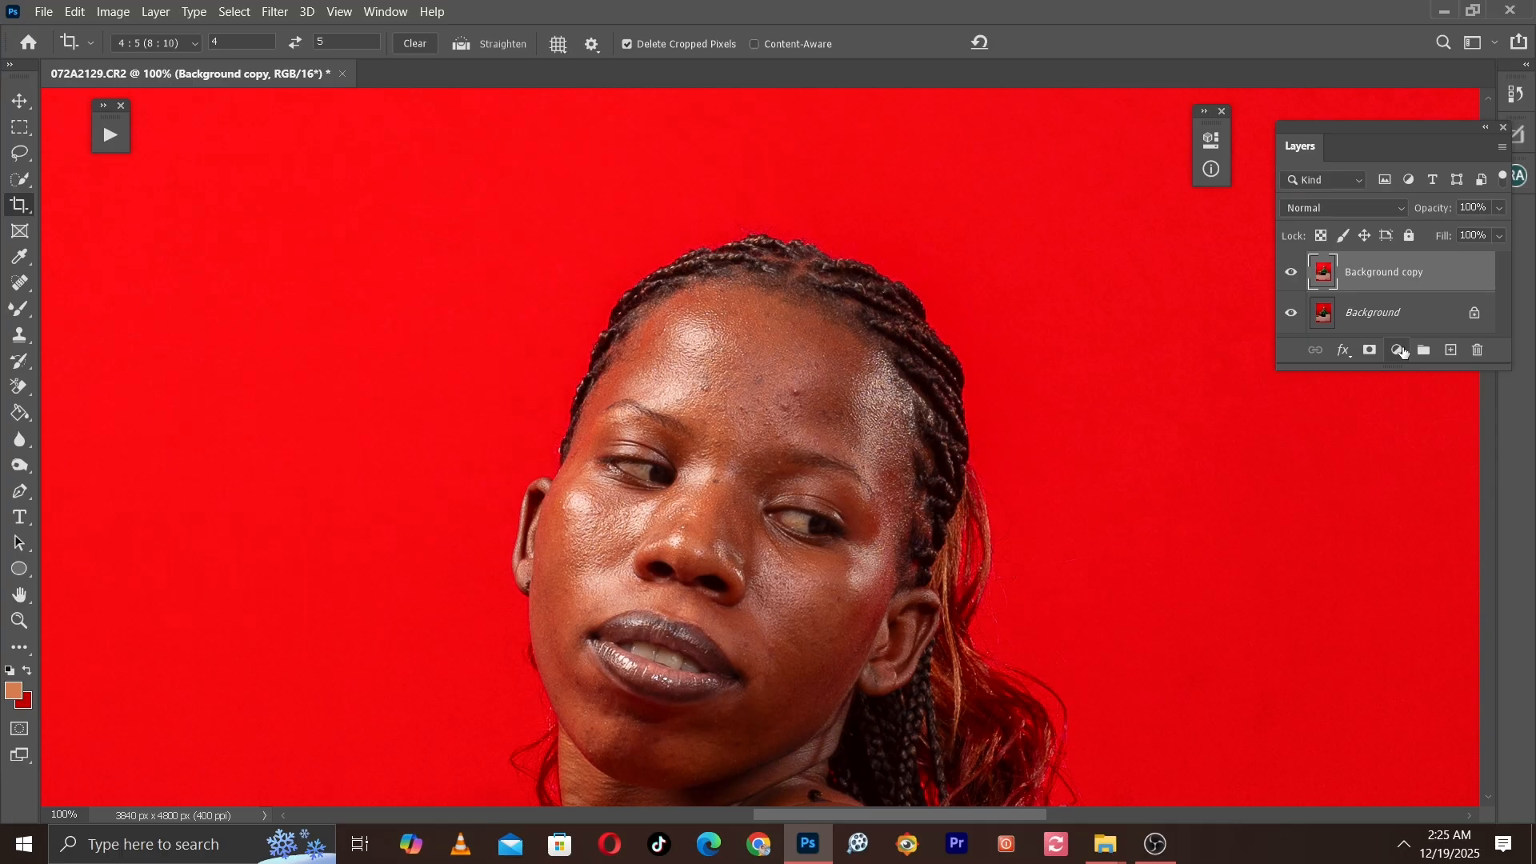
key(ctrl+plus)
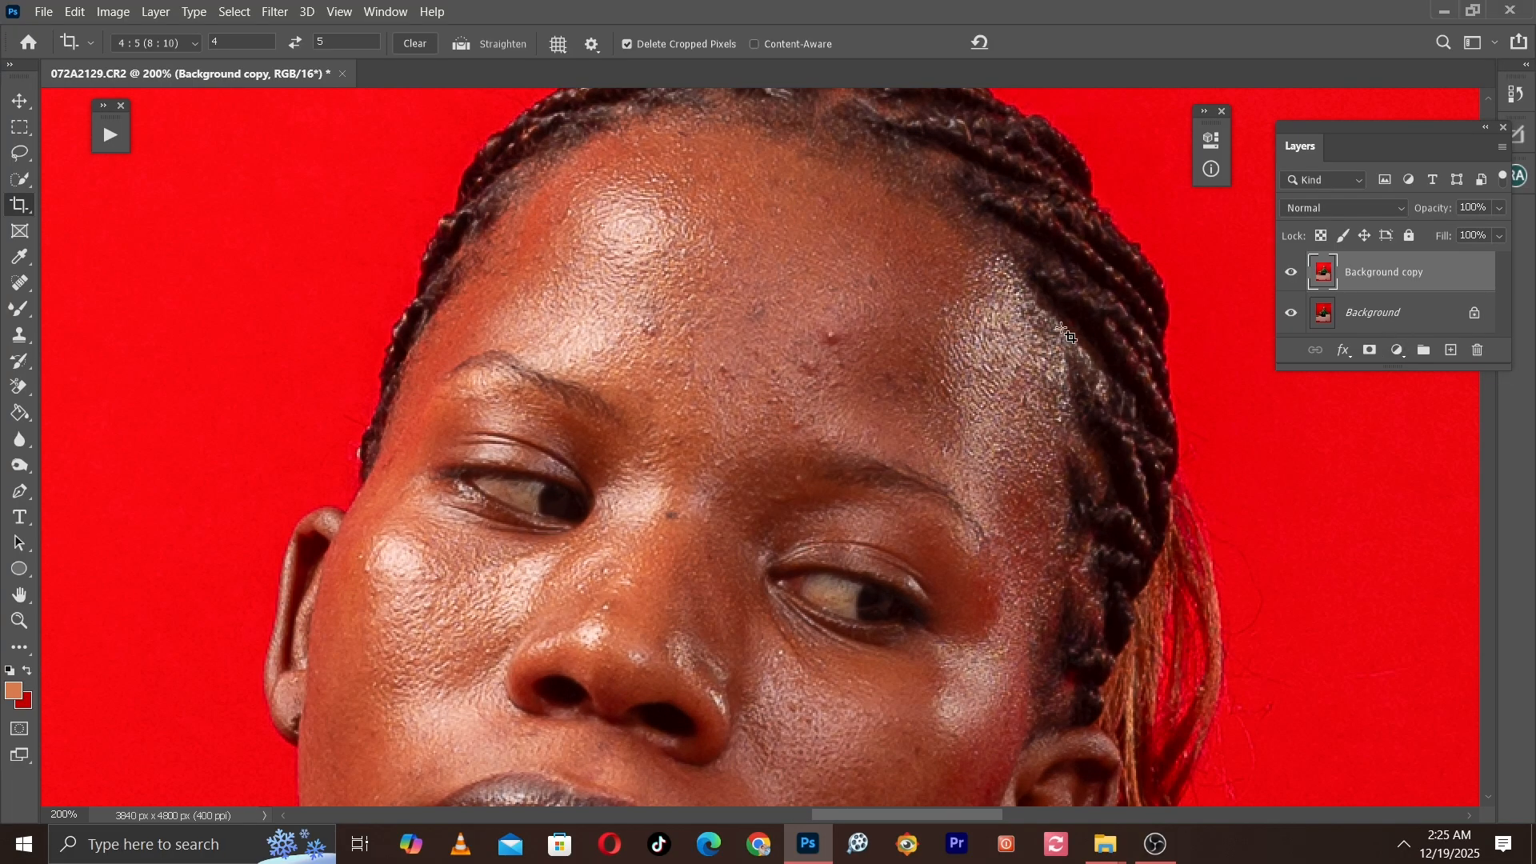
Step: Remove the bumps in the middle of the forehead with a small Content-Aware Spot Healing Brush, about 15 px
click(20, 317)
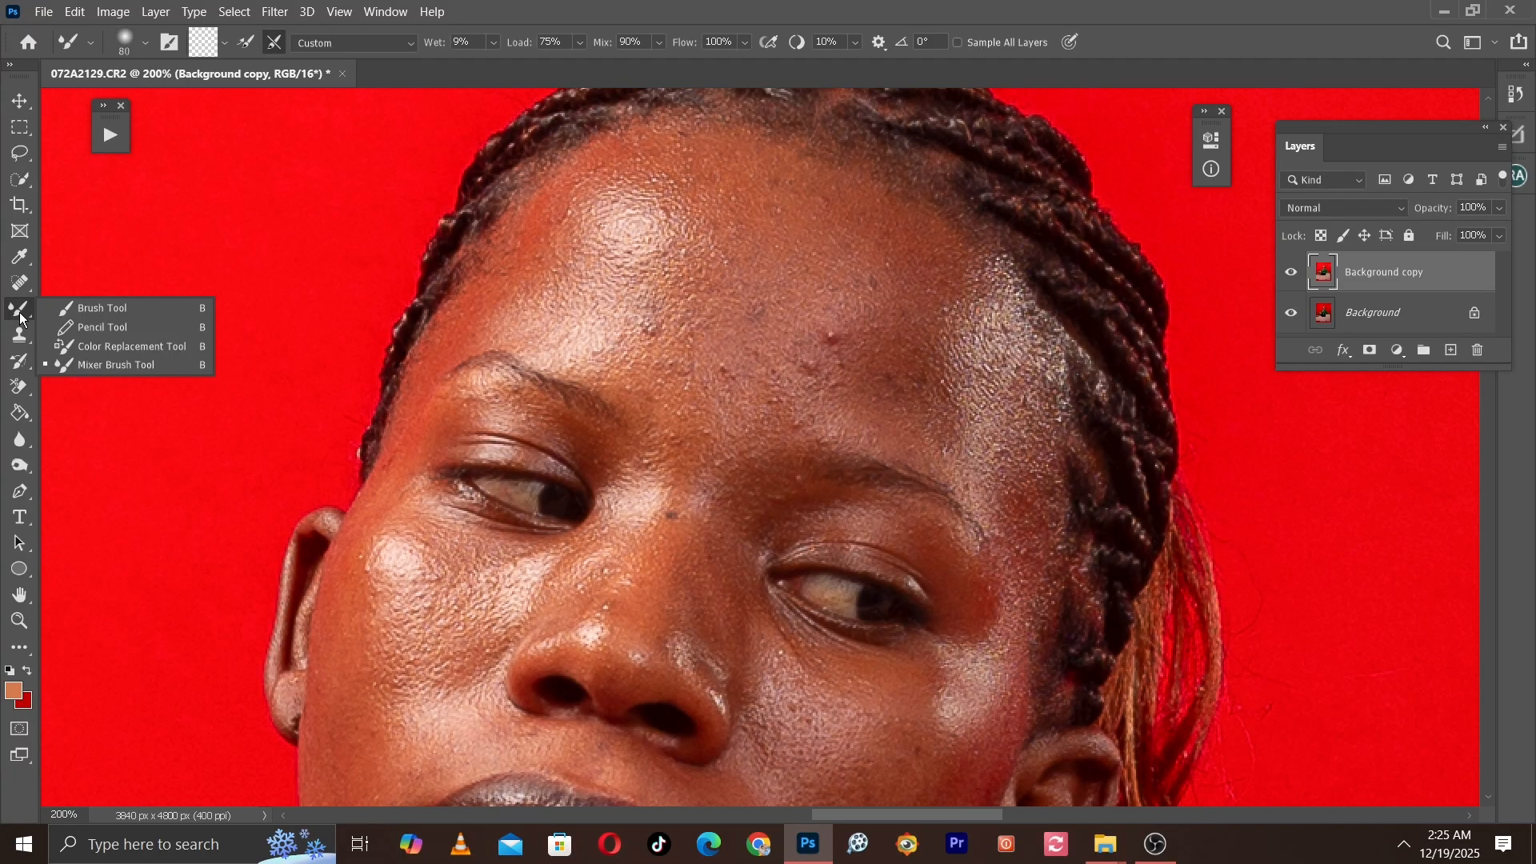
click(20, 283)
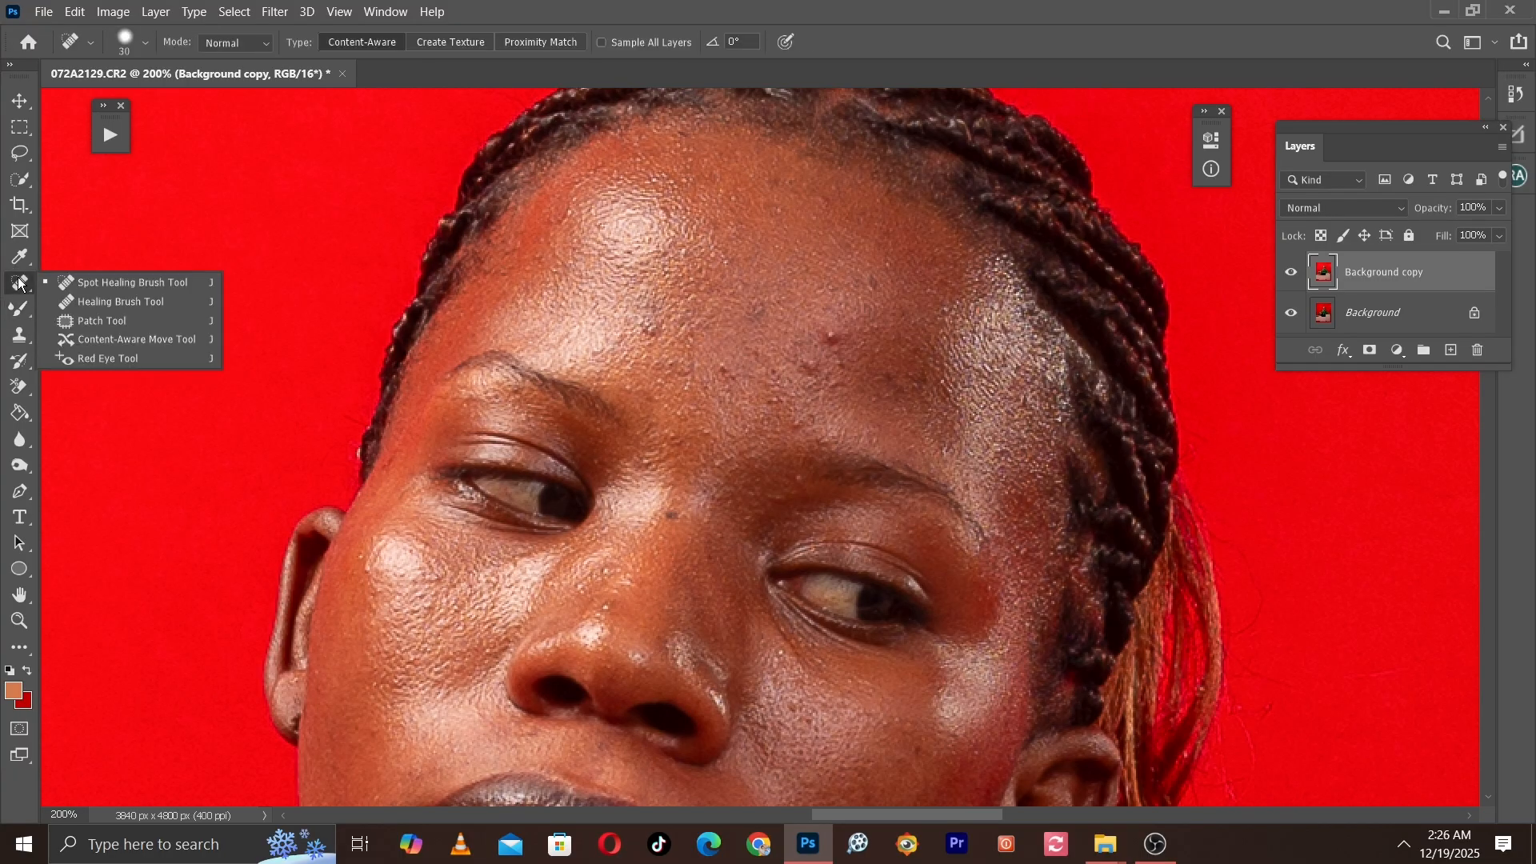
click(106, 283)
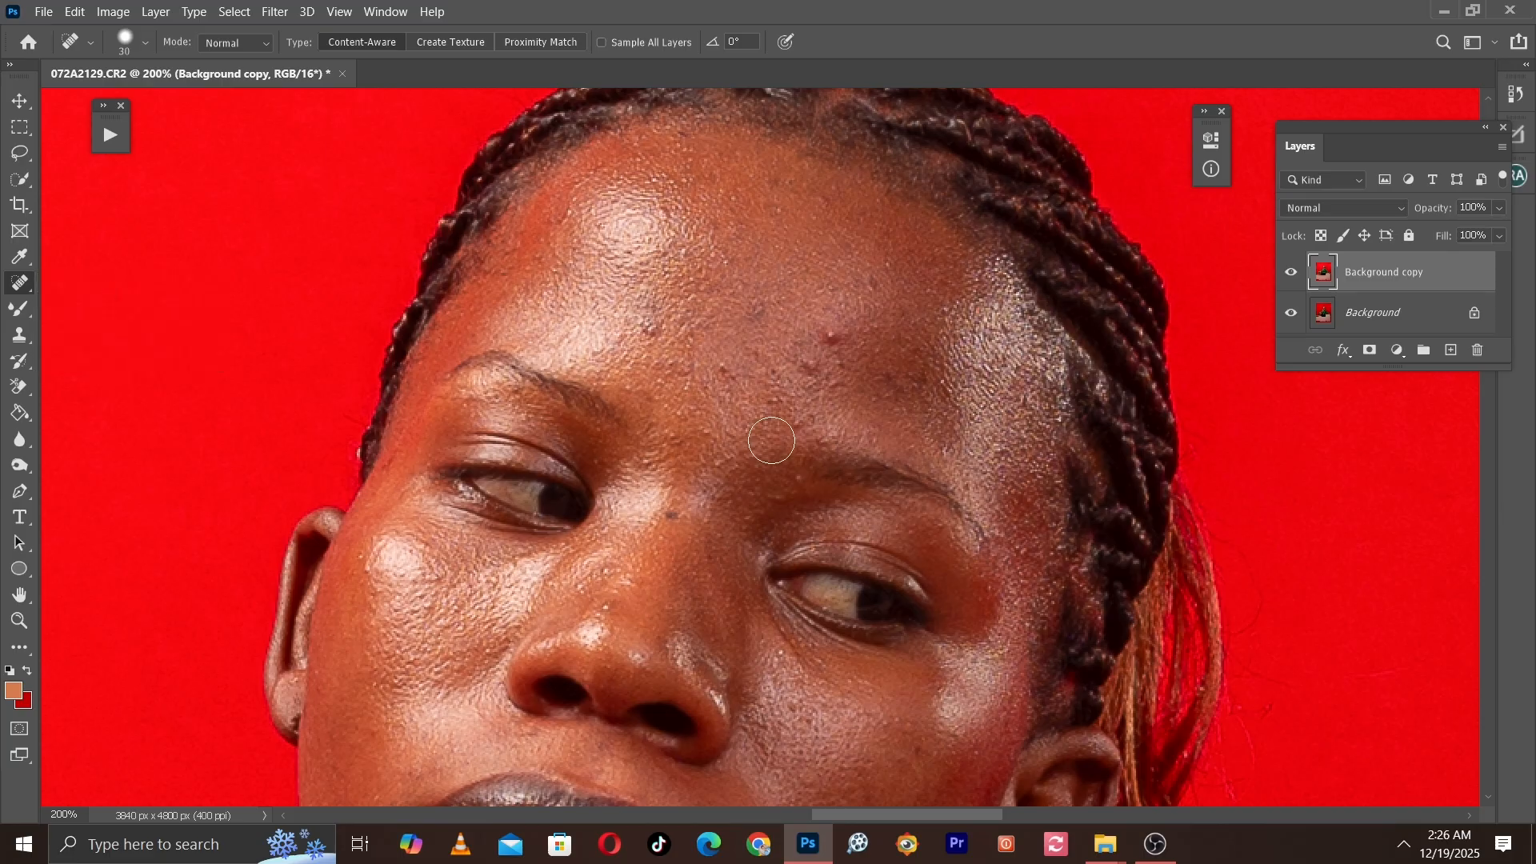
key(bracketleft)
key(bracketleft)
key(bracketleft)
click(797, 427)
key(bracketright)
click(830, 338)
key(bracketleft)
click(811, 364)
click(804, 358)
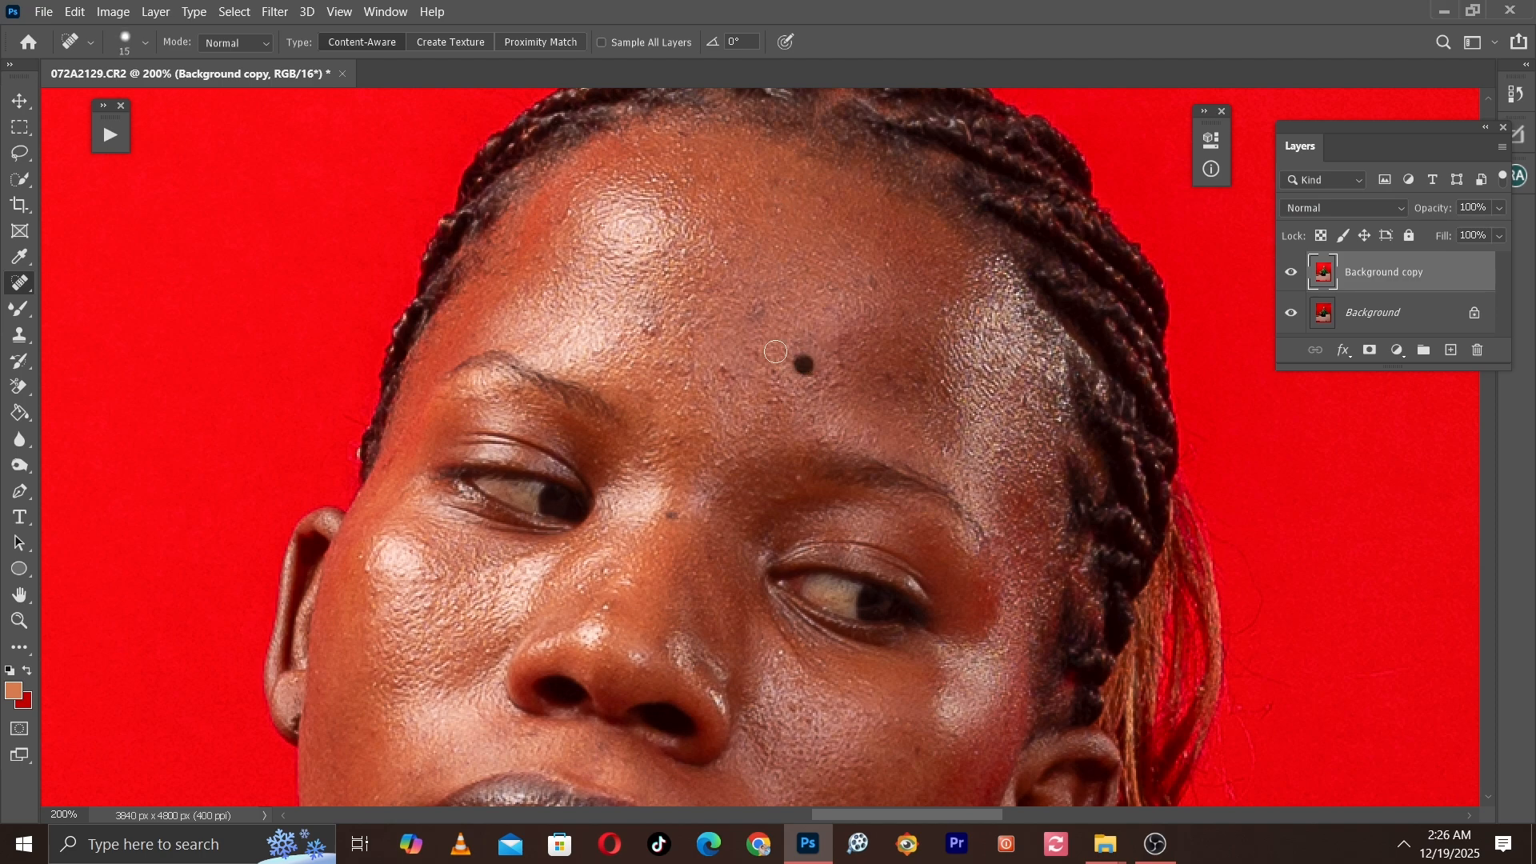
Step: Heal the remaining dark spots across the forehead and around the eyebrow on the hair side of the face
click(651, 326)
click(756, 310)
click(726, 362)
click(771, 403)
click(871, 281)
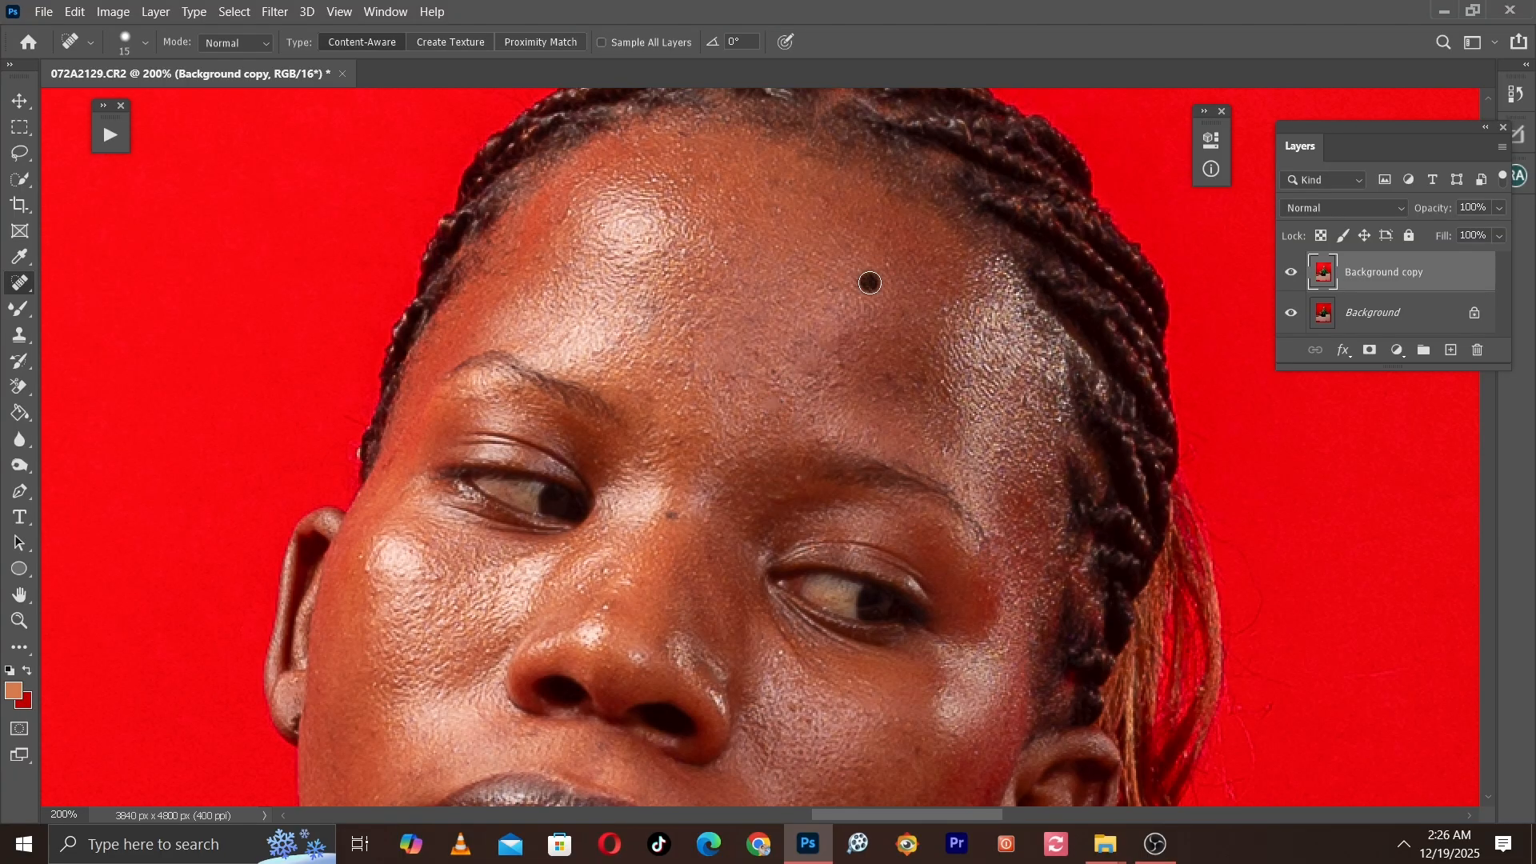
click(940, 384)
click(946, 456)
Step: Heal the spot in the forehead highlight and the dark mark on the nose bridge
drag(598, 303, 634, 240)
key(bracketleft)
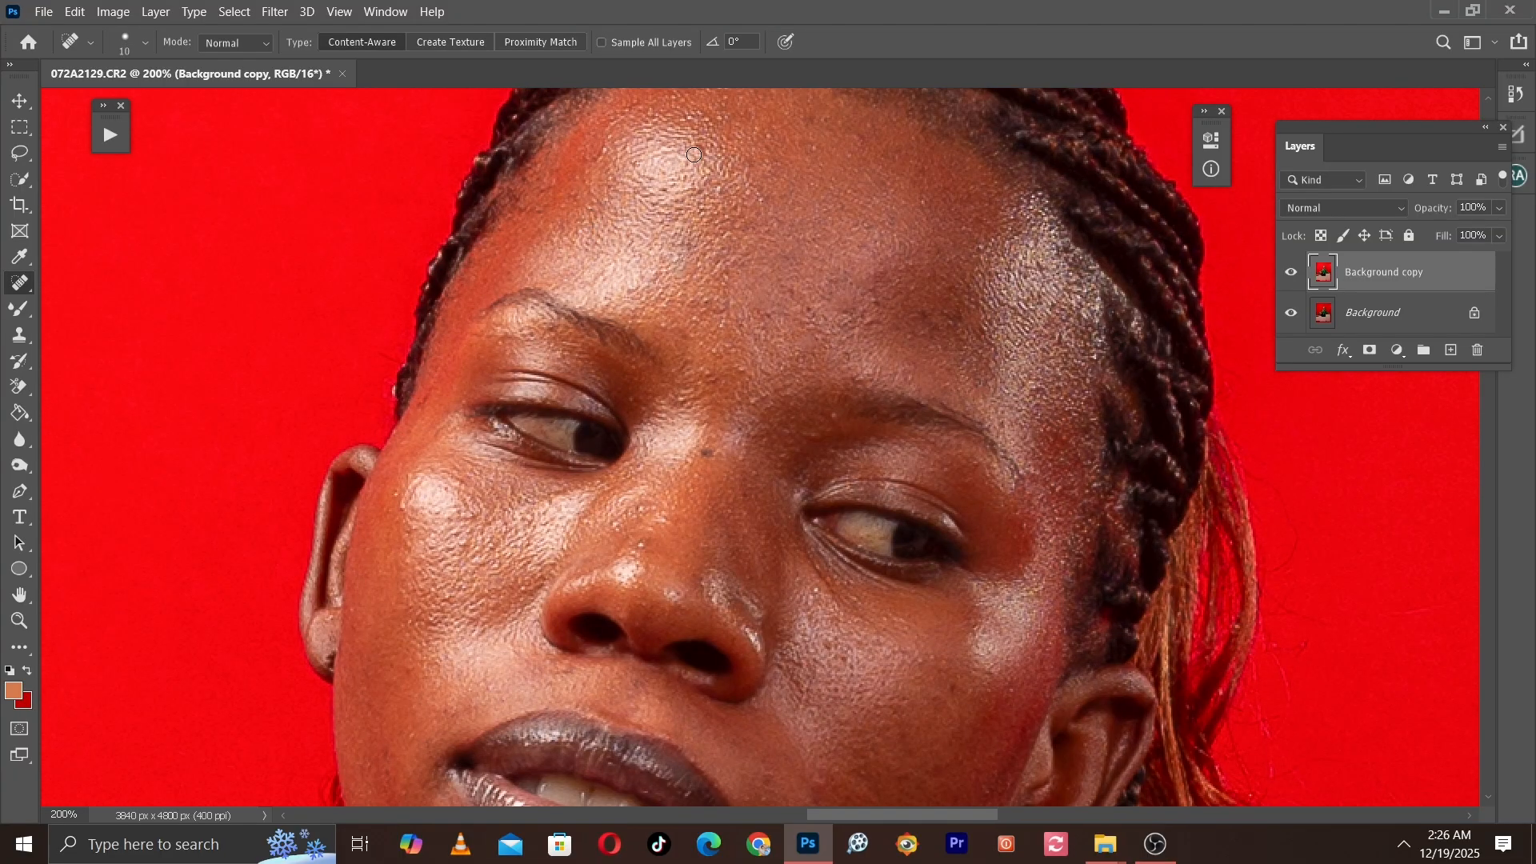
key(bracketright)
click(699, 149)
drag(652, 344, 622, 58)
click(911, 371)
drag(388, 302, 484, 471)
click(759, 304)
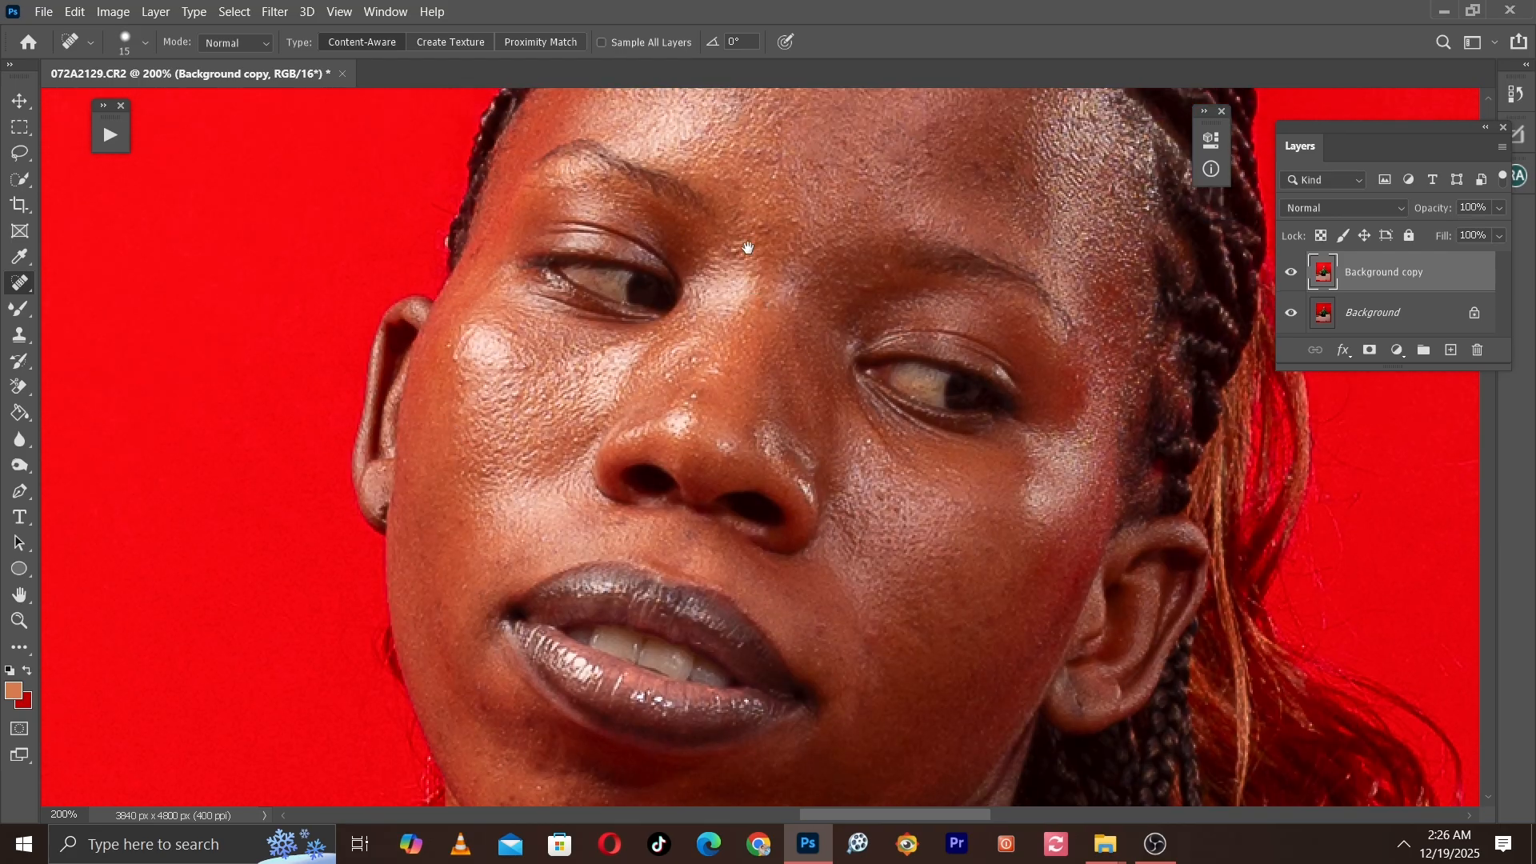
Step: Heal the small blemishes on the chin below the lower lip
drag(748, 248, 659, 370)
key(ctrl+minus)
drag(619, 536, 631, 315)
key(ctrl+plus)
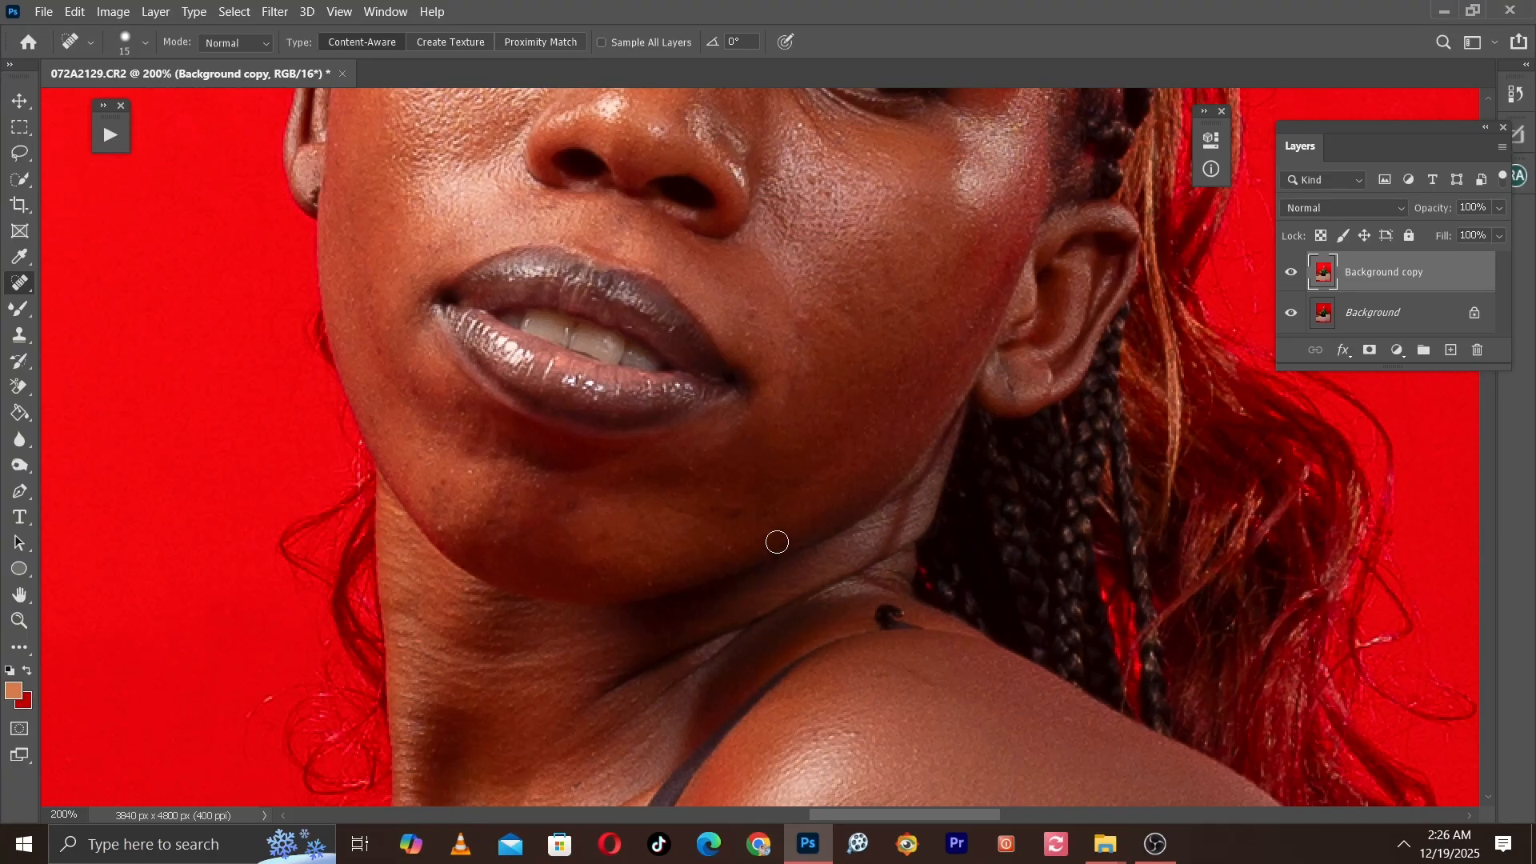
click(448, 408)
click(410, 386)
scroll(936, 648, up, 5)
key(bracketright)
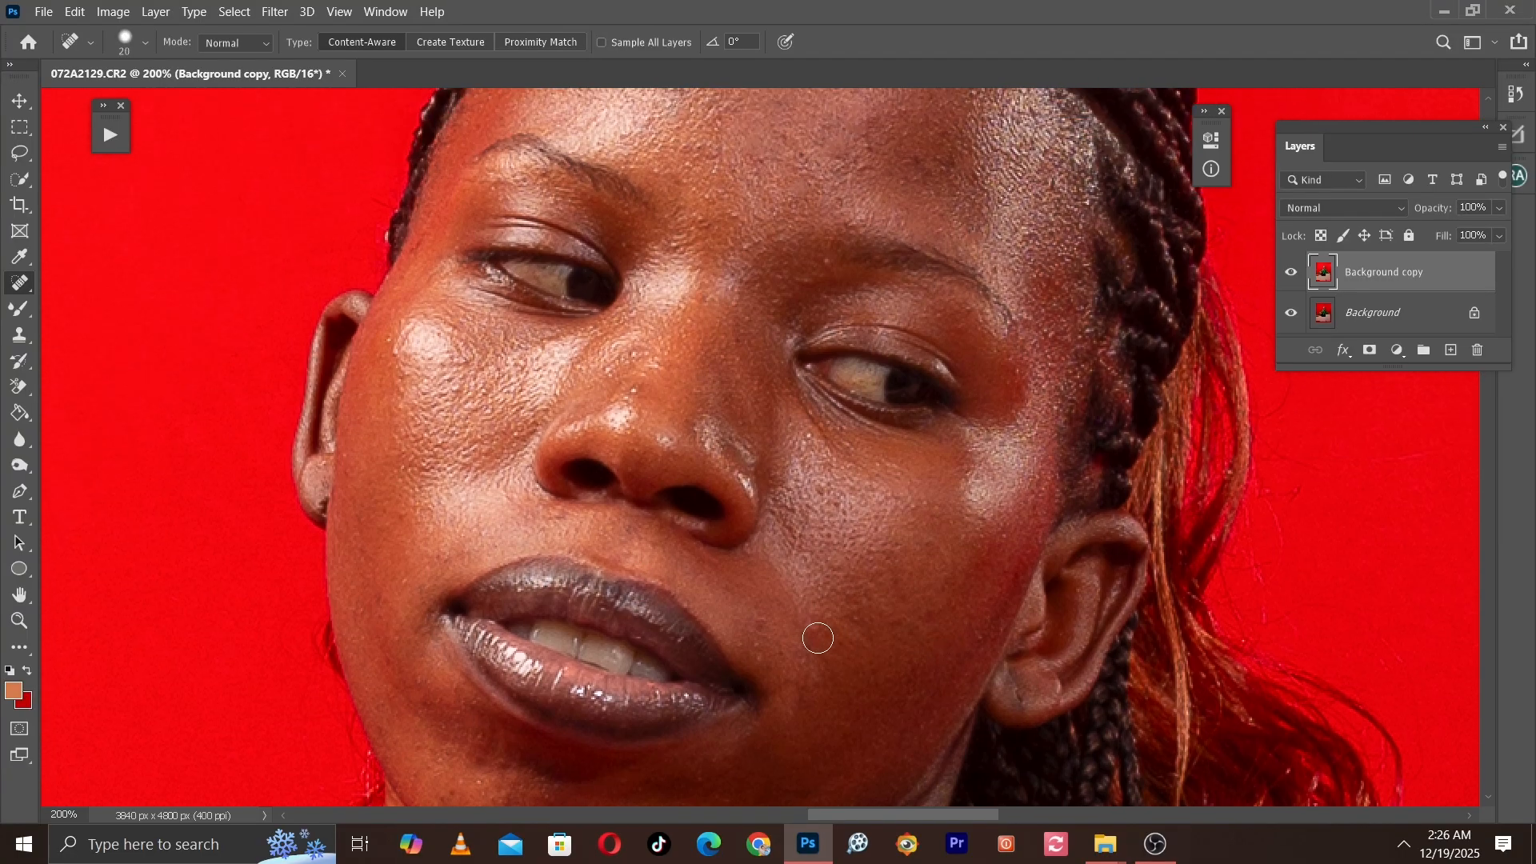
Step: Heal the leftover spots on the upper forehead near the hairline and at the shiny temple
key(ctrl+minus)
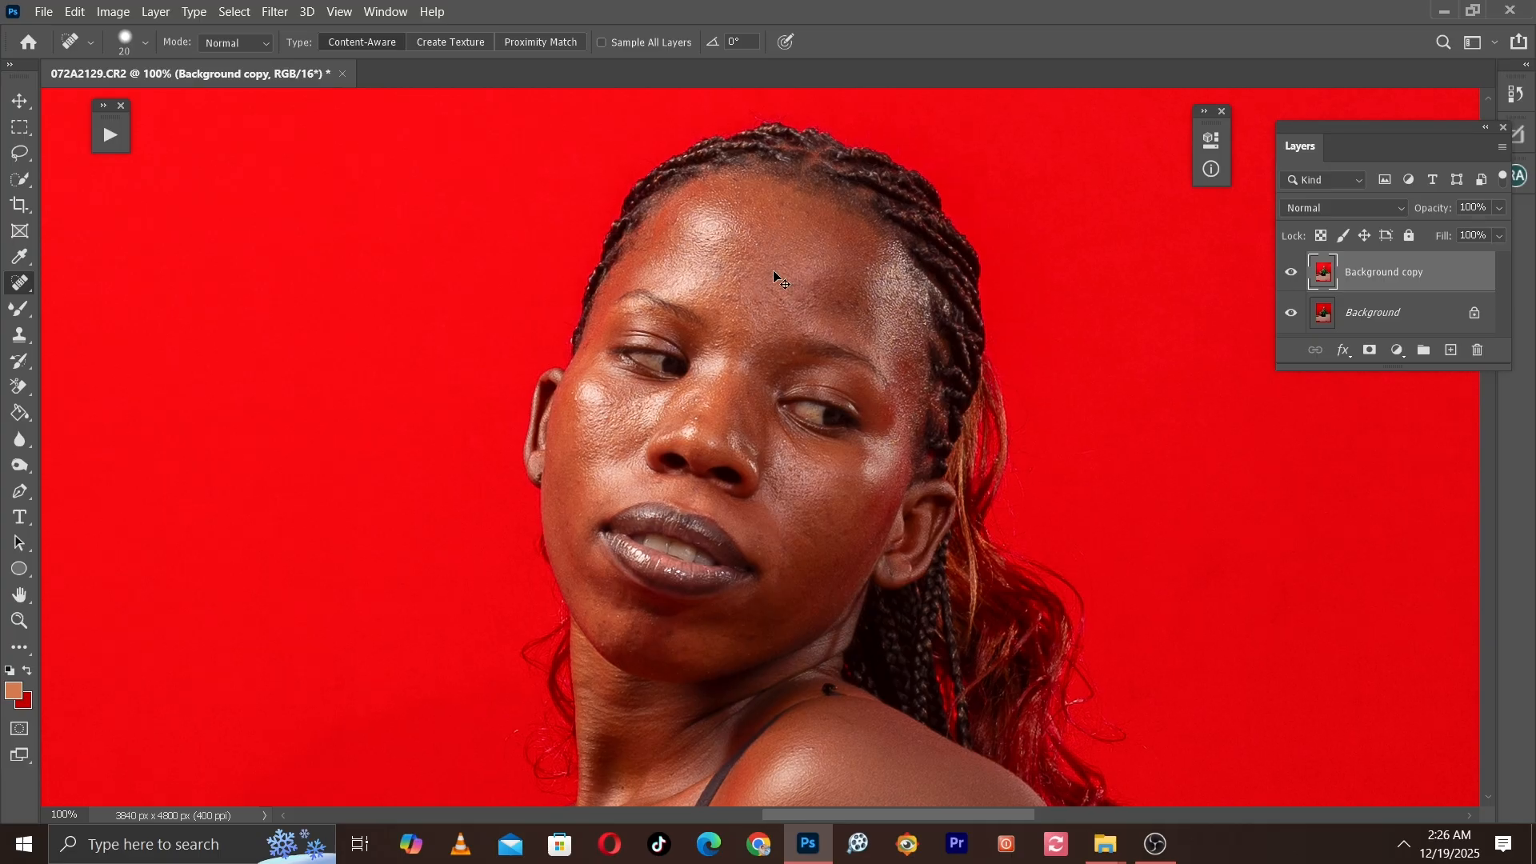
key(ctrl+plus)
key(bracketleft)
drag(949, 158, 853, 440)
click(1024, 371)
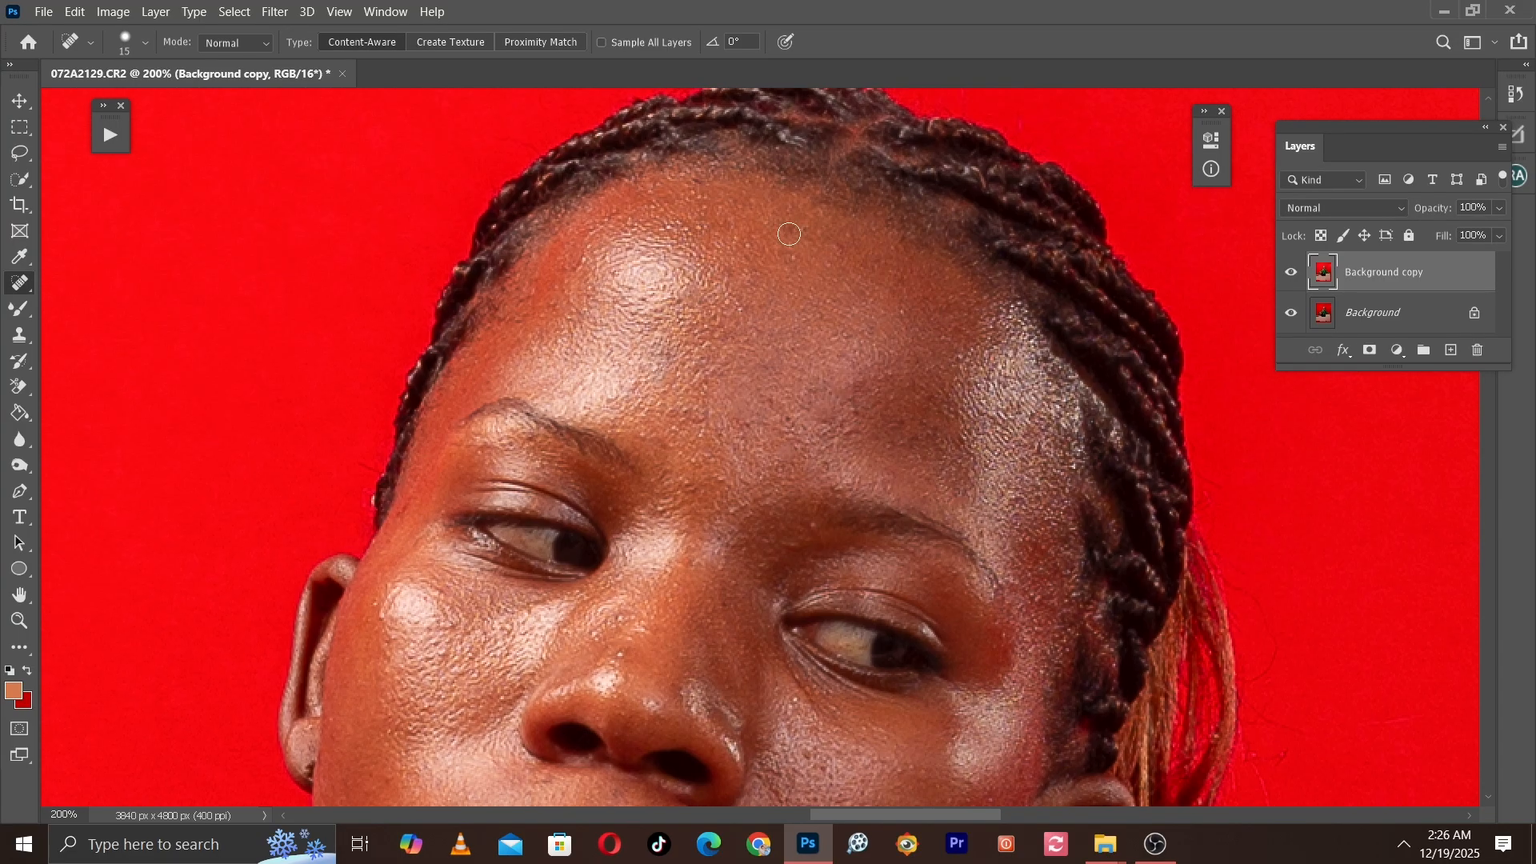
click(790, 231)
click(743, 265)
click(702, 277)
key(ctrl+minus)
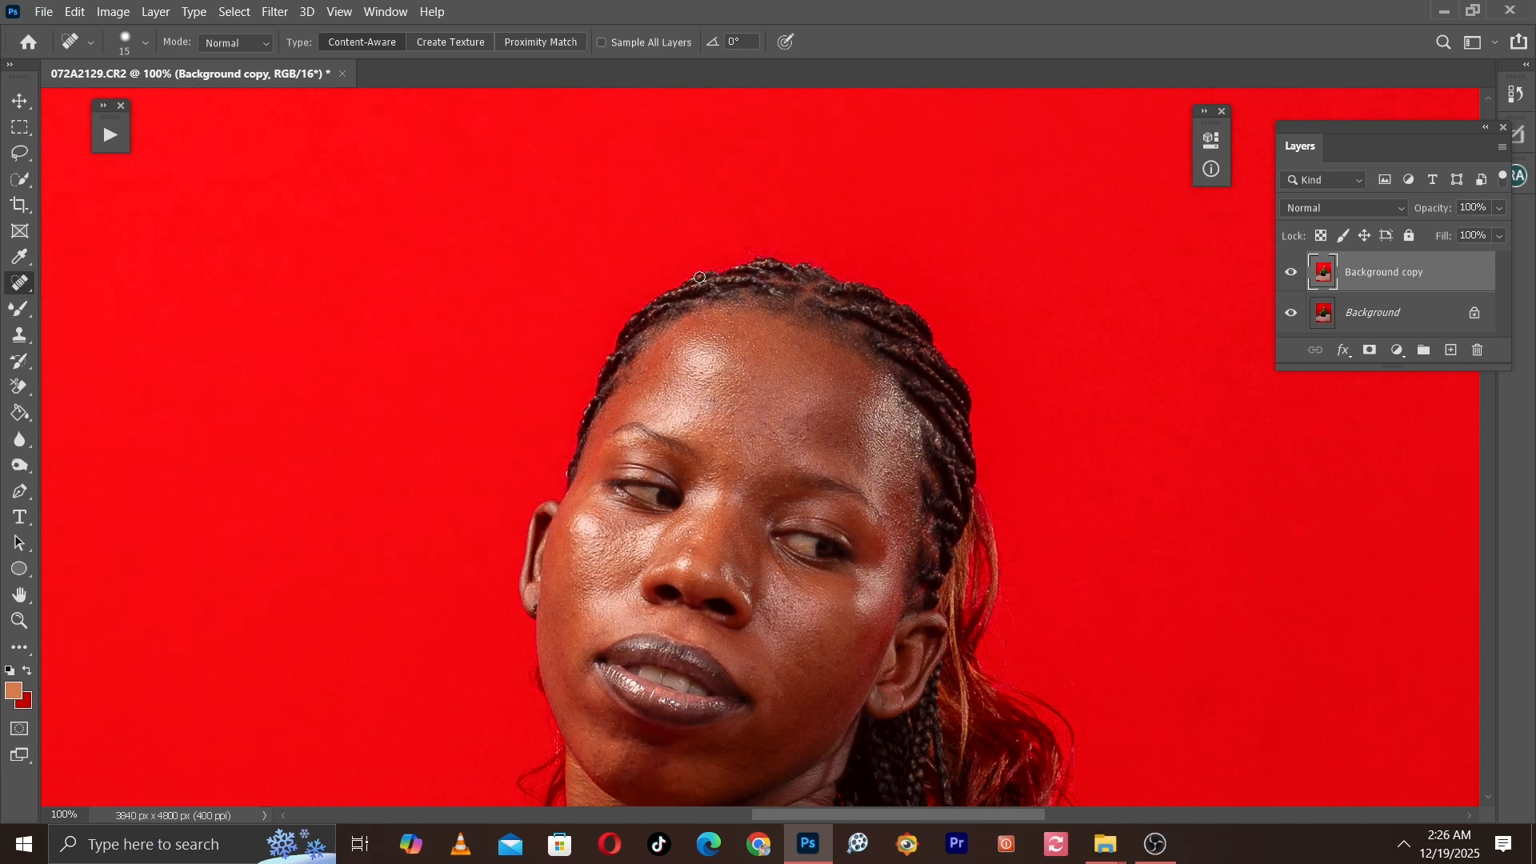
Step: Compare the healed face with the original layer up close, and review the whole portrait
drag(795, 384, 785, 545)
key(ctrl+plus)
click(1286, 274)
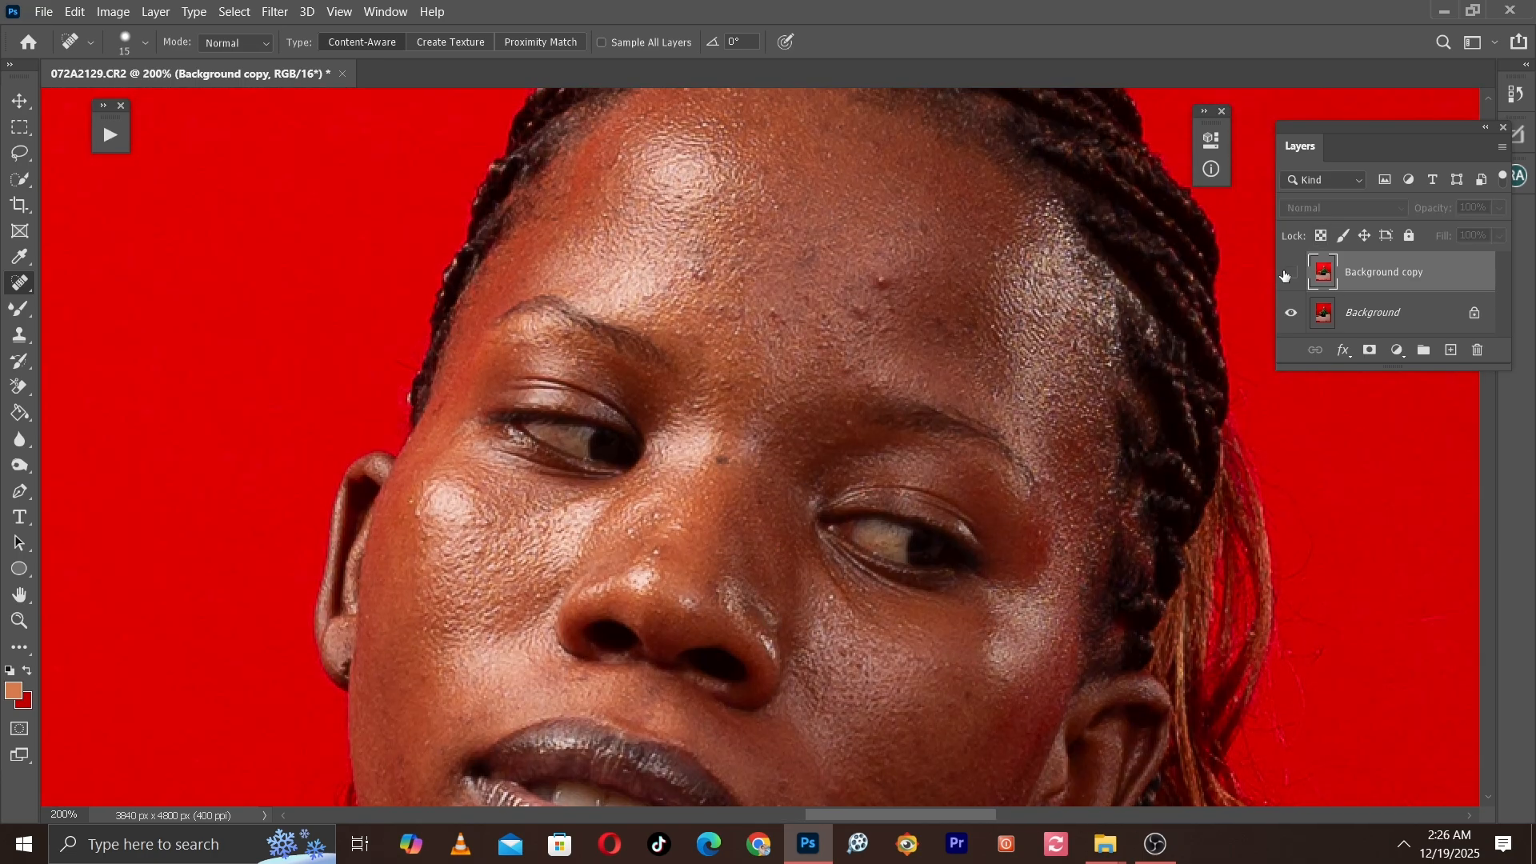
click(1287, 274)
click(1287, 274)
click(1287, 275)
key(ctrl+minus)
key(ctrl+minus)
key(ctrl+minus)
key(ctrl+minus)
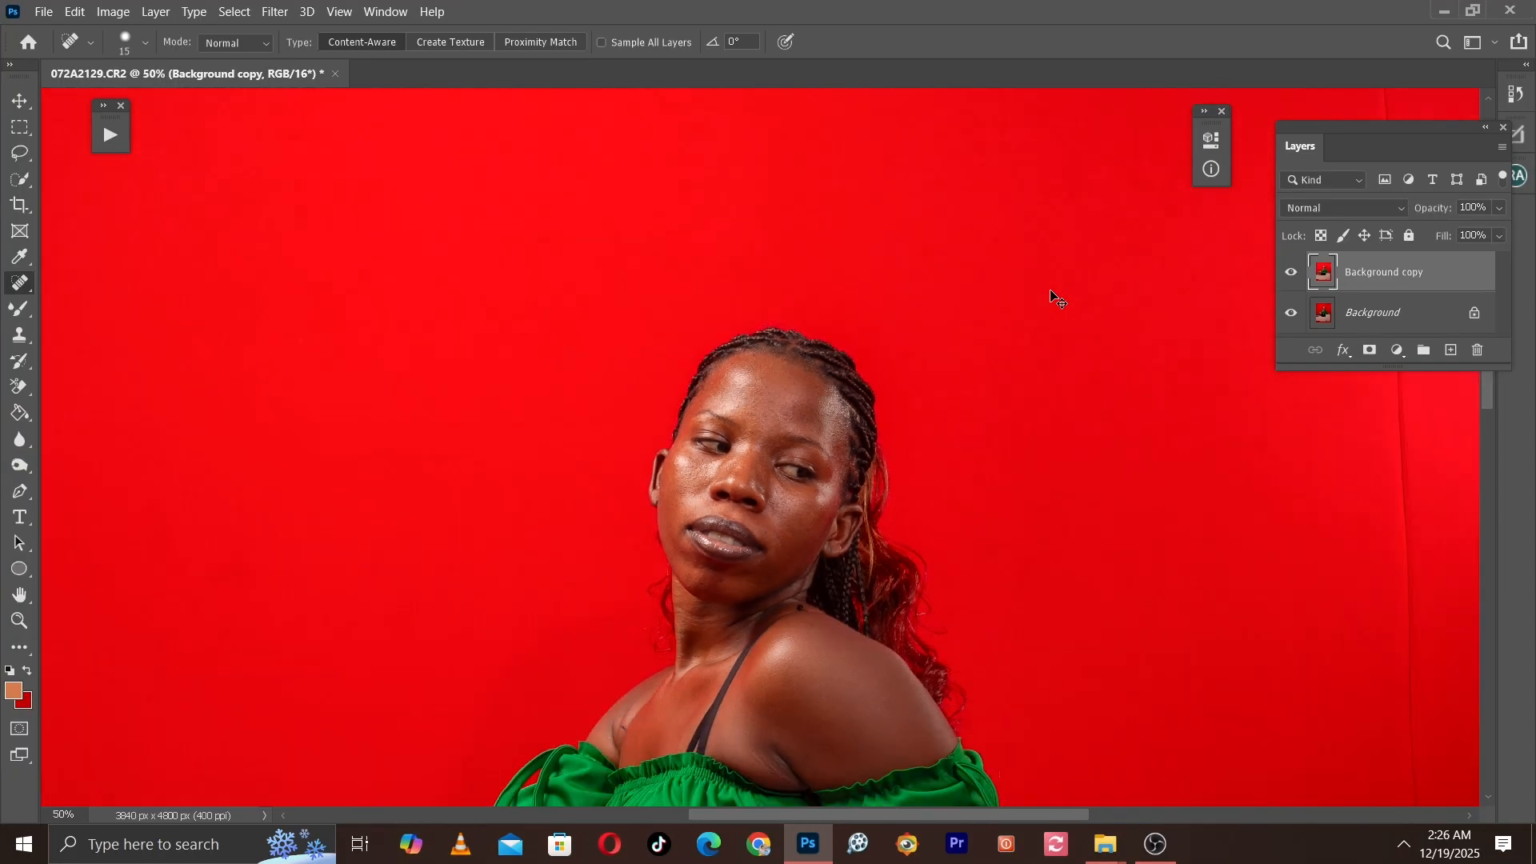
scroll(961, 244, down, 5)
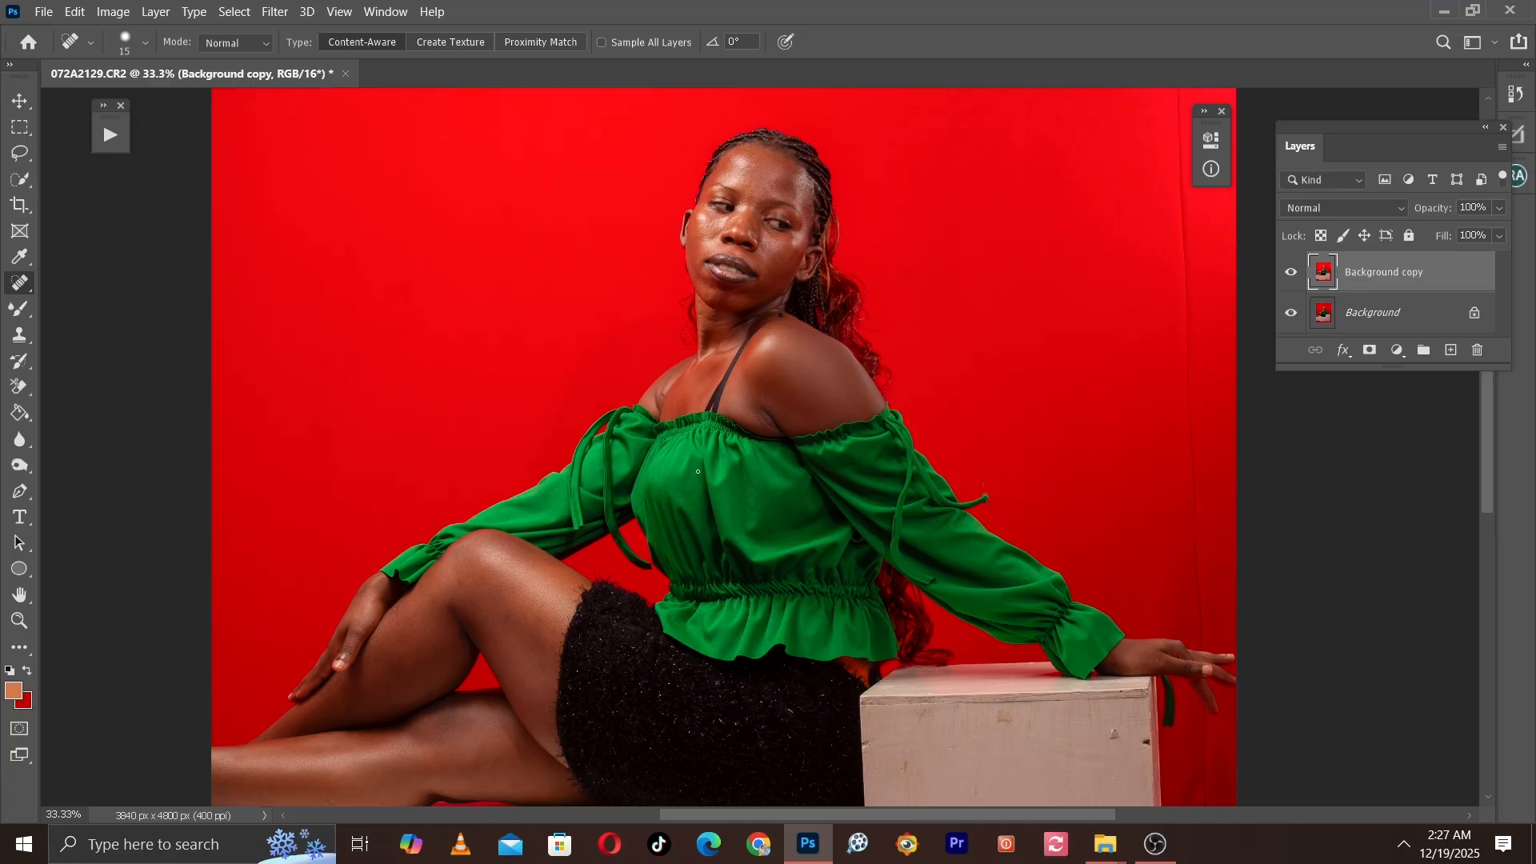
key(ctrl+minus)
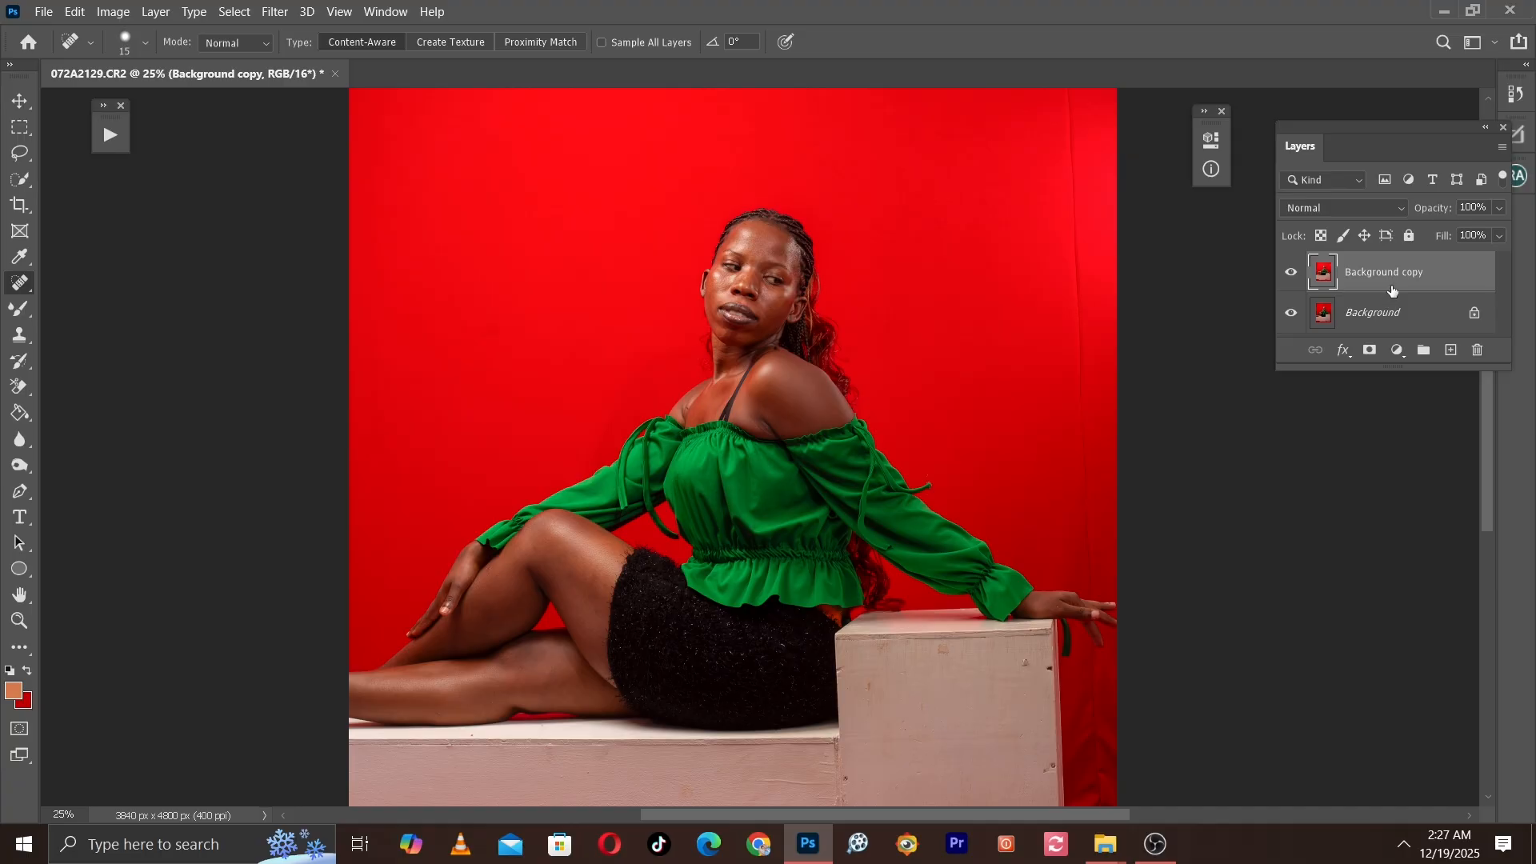
Step: Merge the retouched layer down into the background and duplicate the result twice for frequency separation
key(ctrl+e)
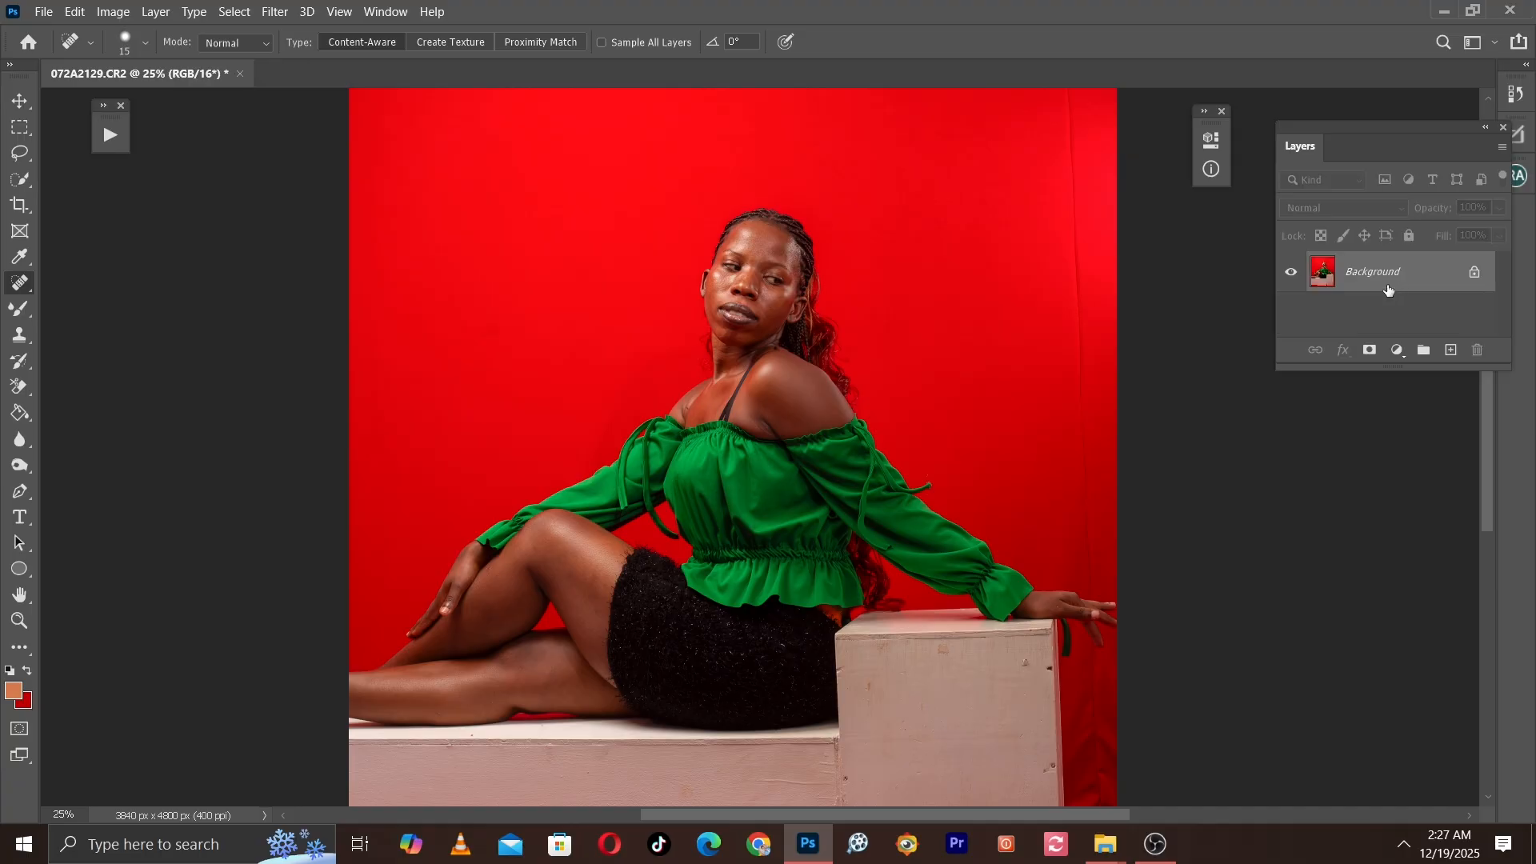
drag(1391, 291, 1449, 337)
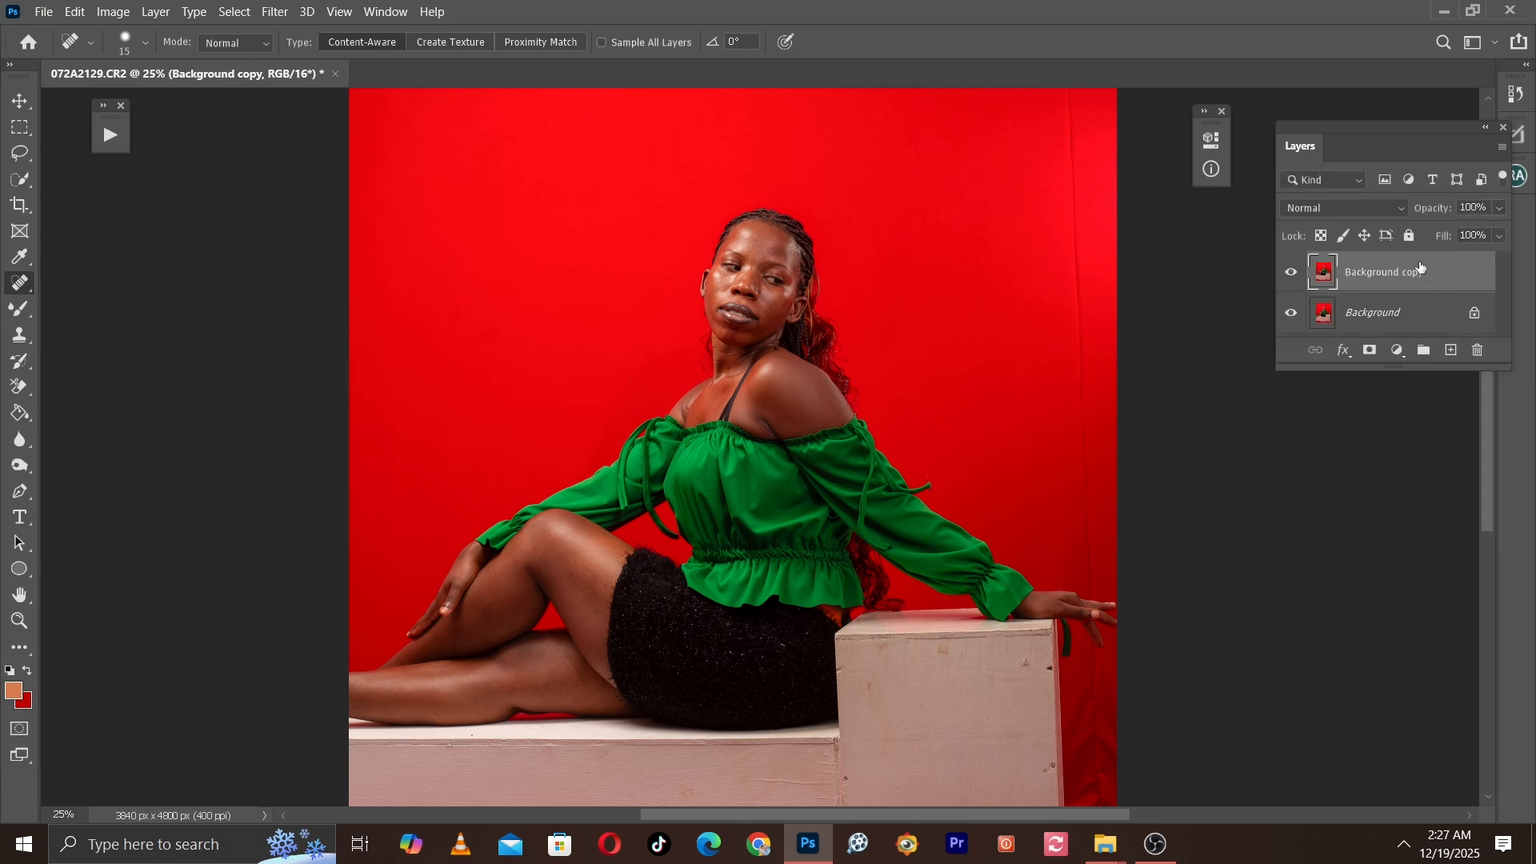
drag(1421, 272, 1451, 350)
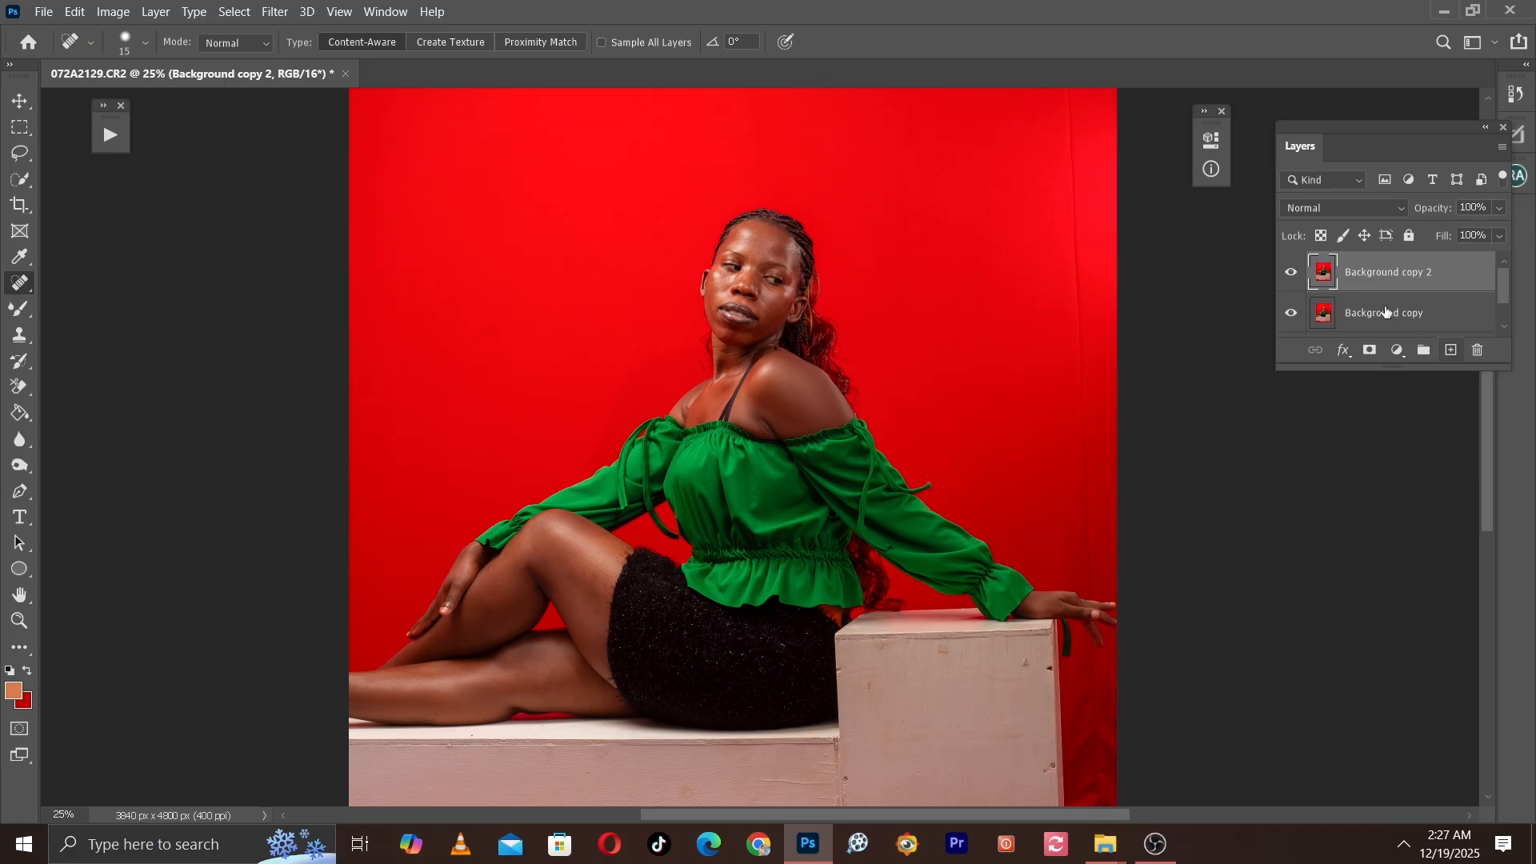
Step: Rename the lower duplicate layer Low and the upper duplicate layer High
double_click(1387, 311)
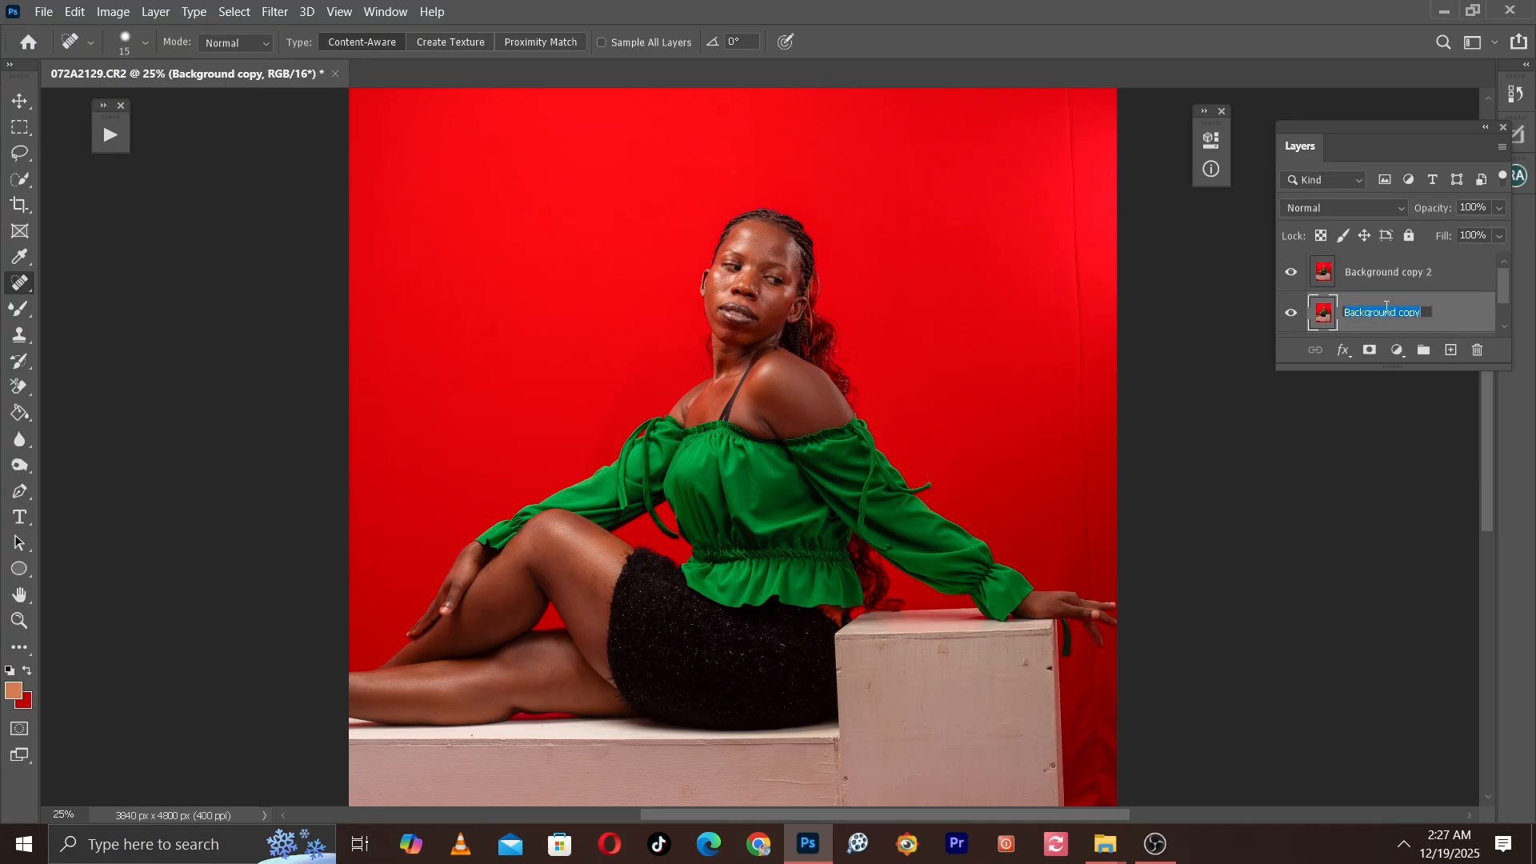
text(Low)
click(1390, 273)
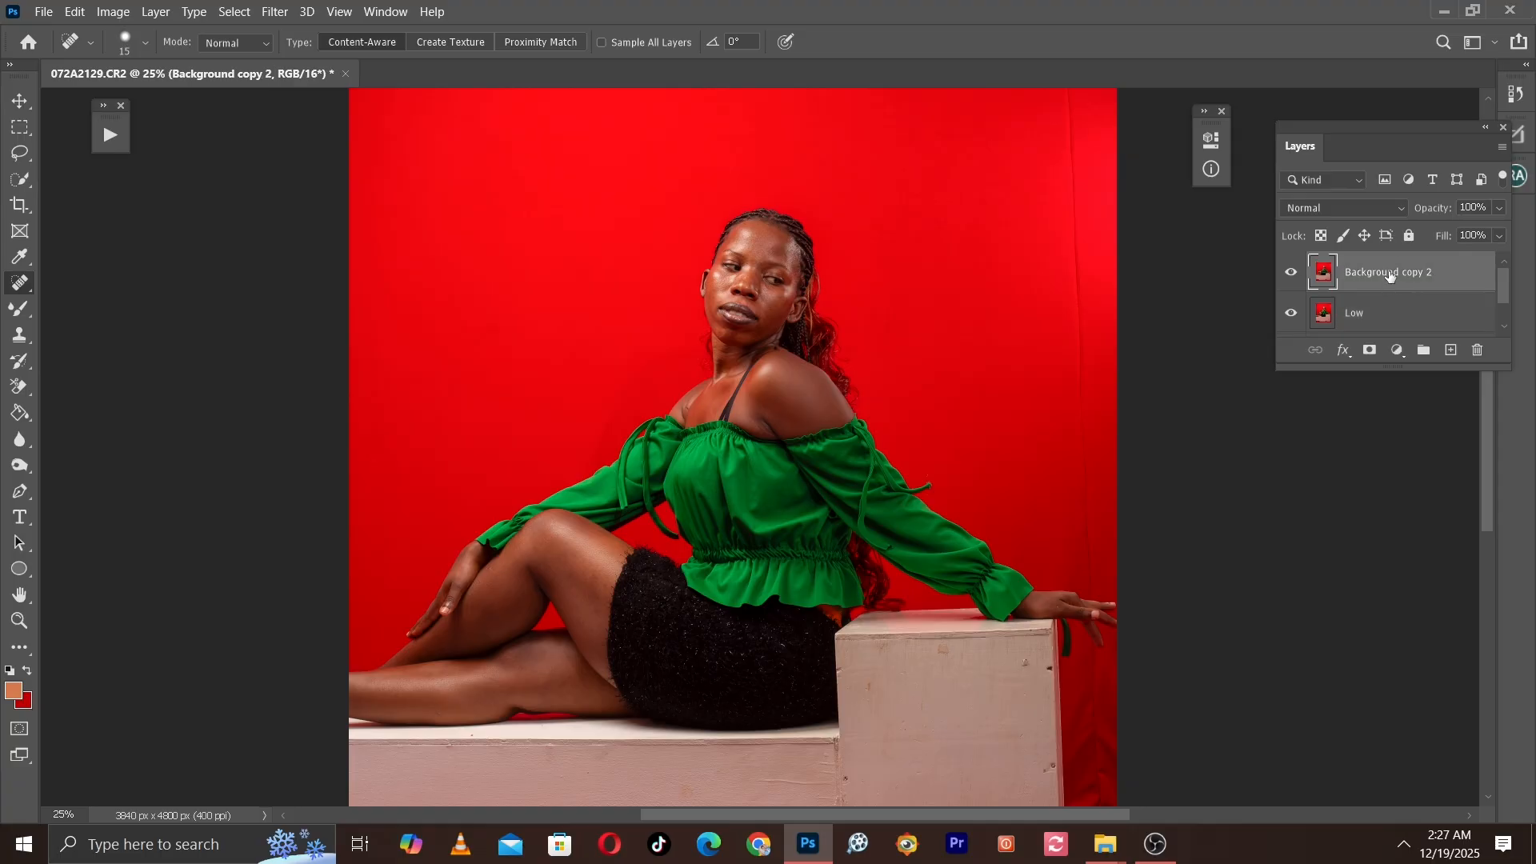
double_click(1390, 273)
drag(1426, 275, 1270, 262)
text(High)
key(Return)
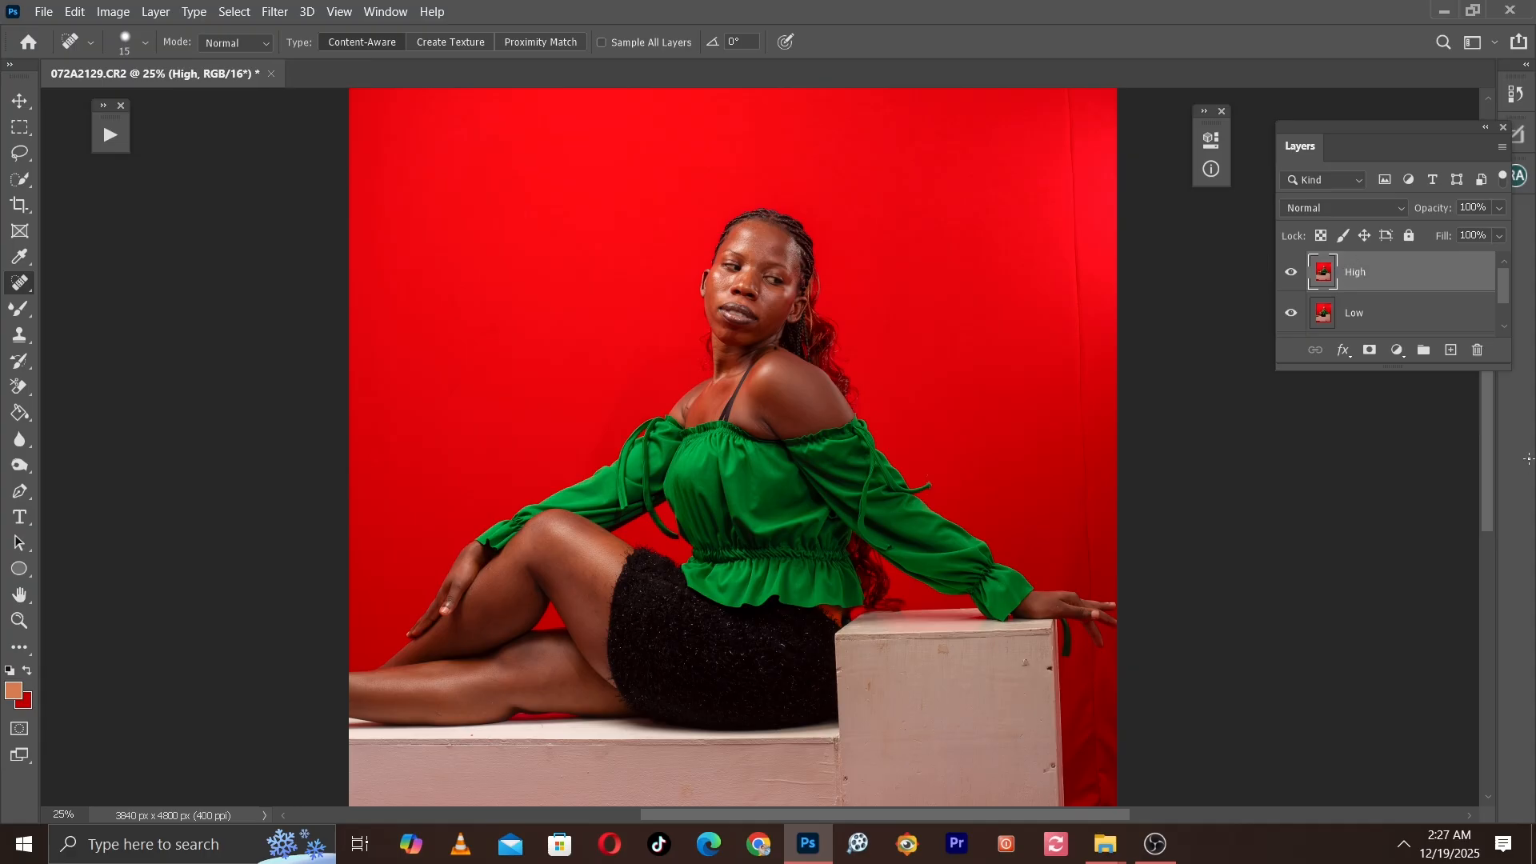
Step: Hide the High layer and open Gaussian Blur for the Low layer
click(1370, 316)
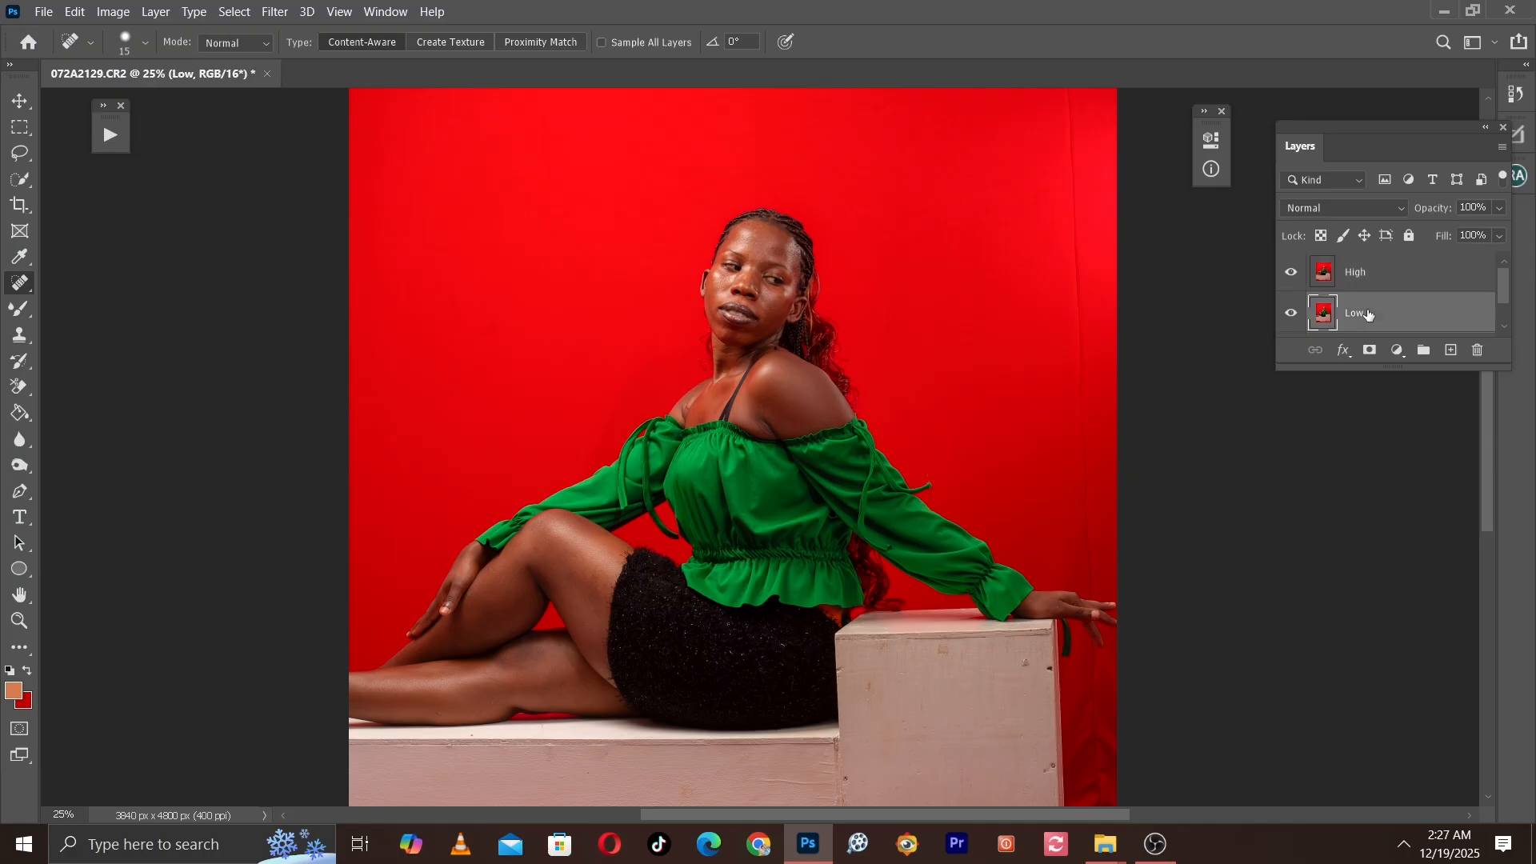
click(1292, 274)
click(265, 14)
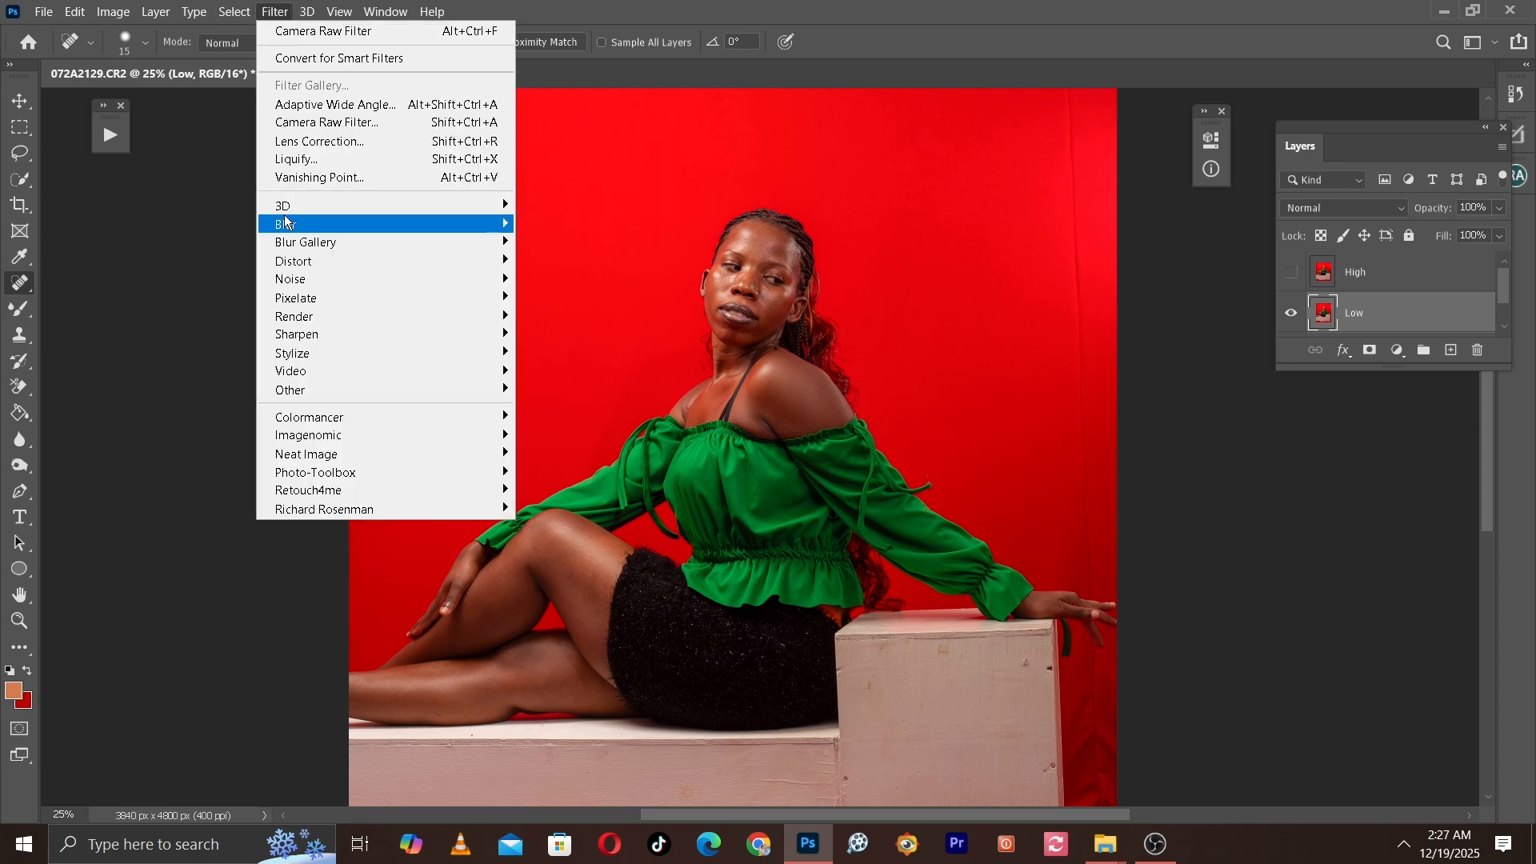
mouse_move(462, 223)
click(570, 298)
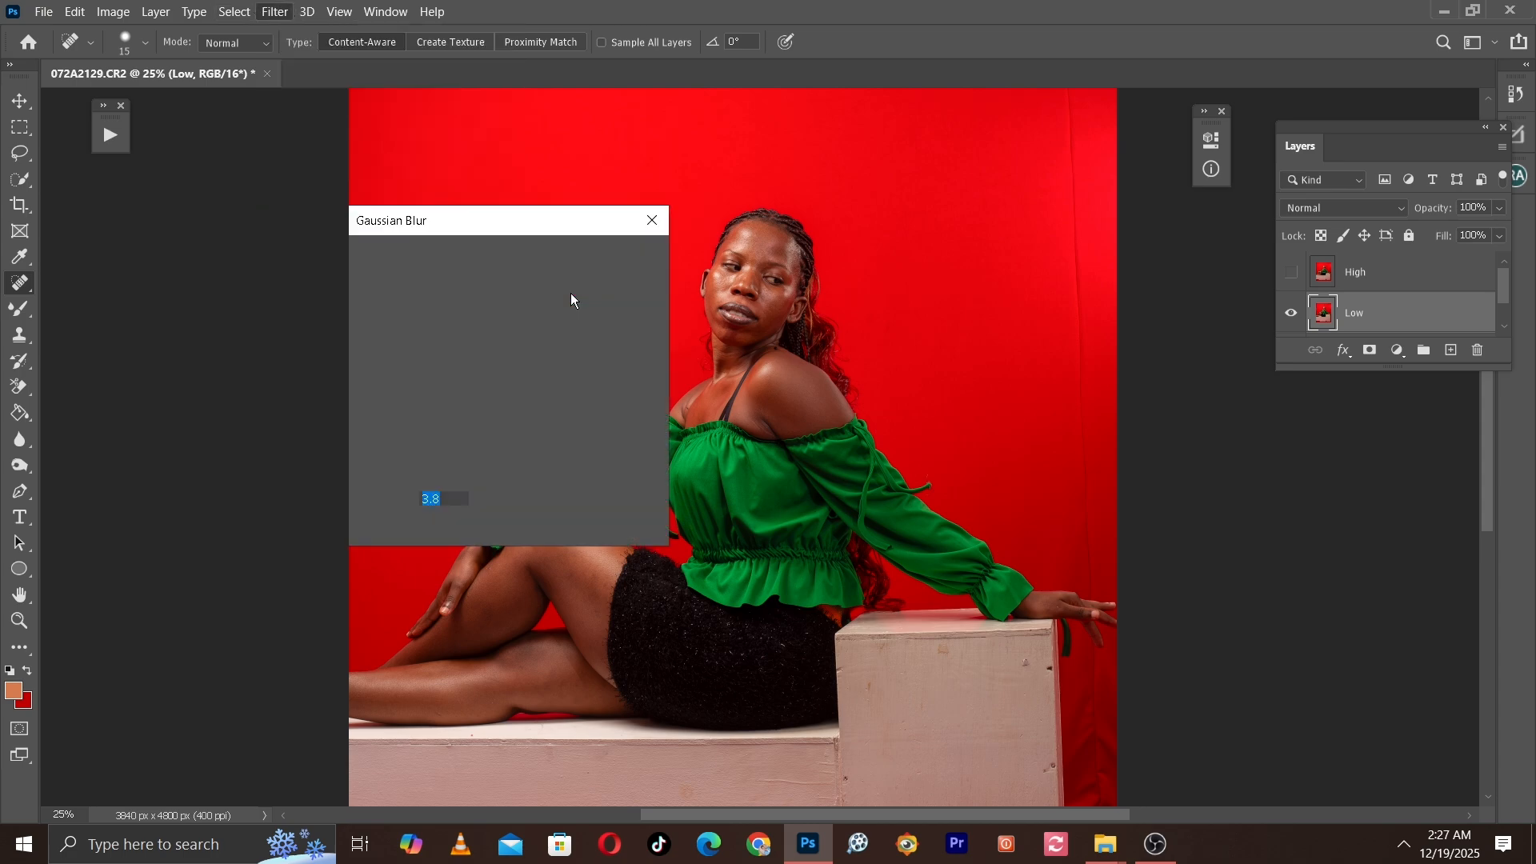
Step: Center the blur preview on the forehead, set the radius to about 1.9 pixels, and apply the blur
drag(524, 340, 581, 686)
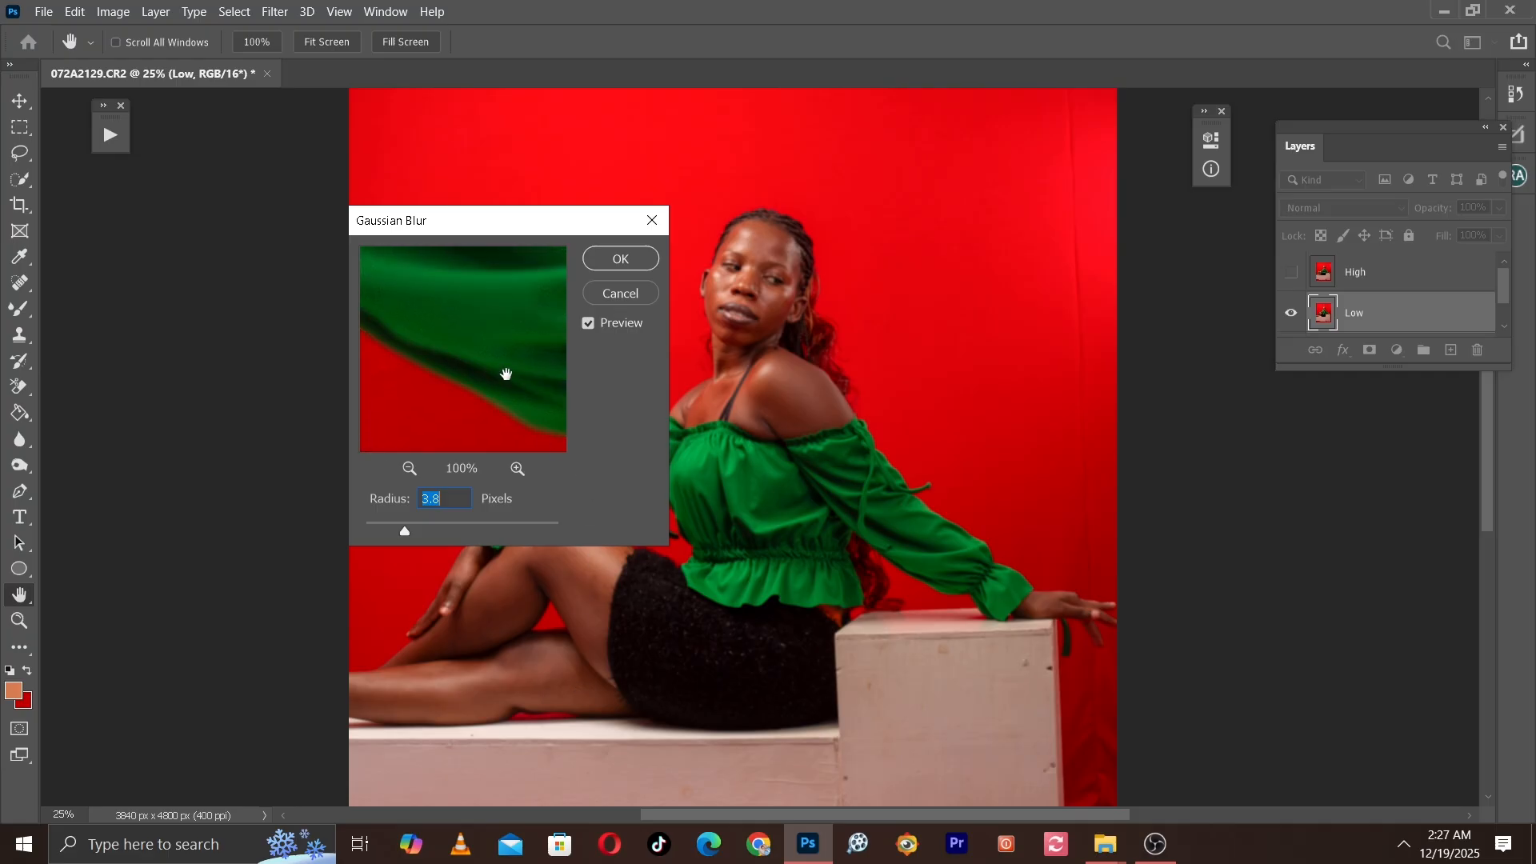
drag(508, 373, 641, 713)
drag(542, 418, 642, 549)
drag(528, 393, 706, 594)
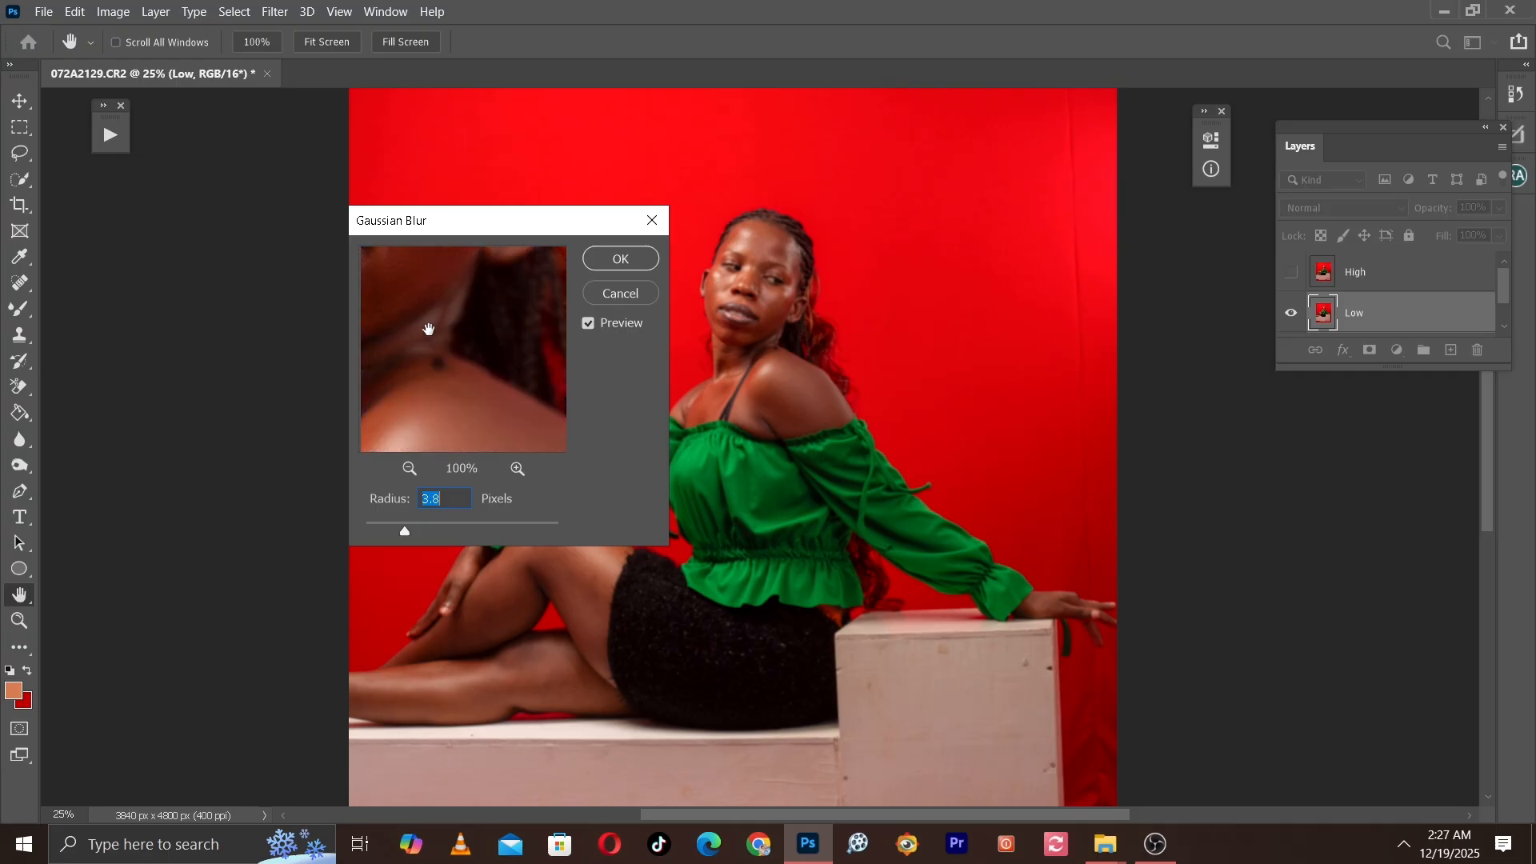
drag(429, 330, 629, 550)
drag(476, 374, 394, 370)
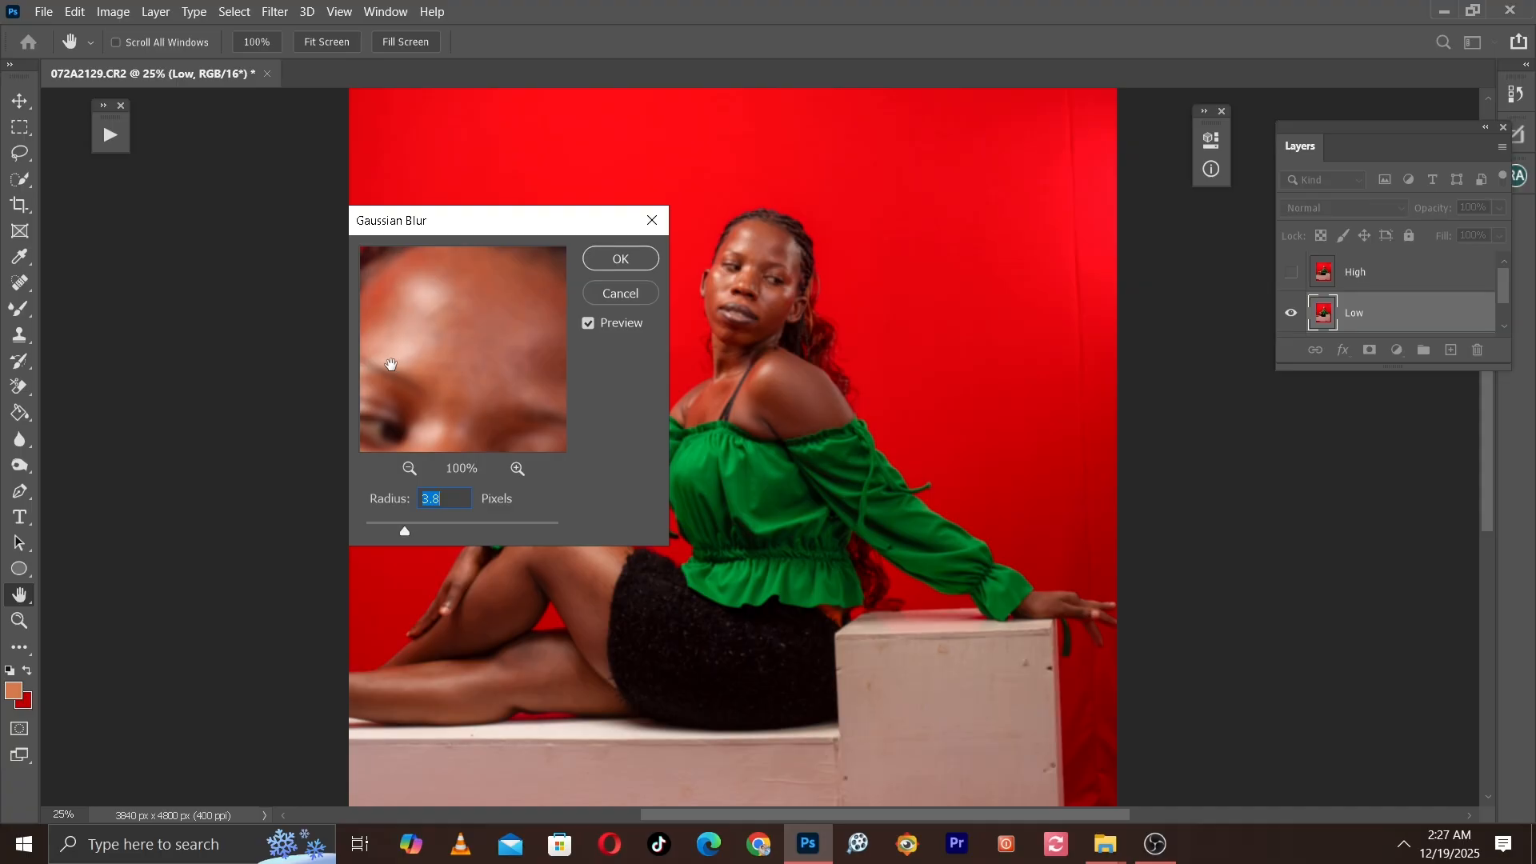
drag(366, 531, 381, 534)
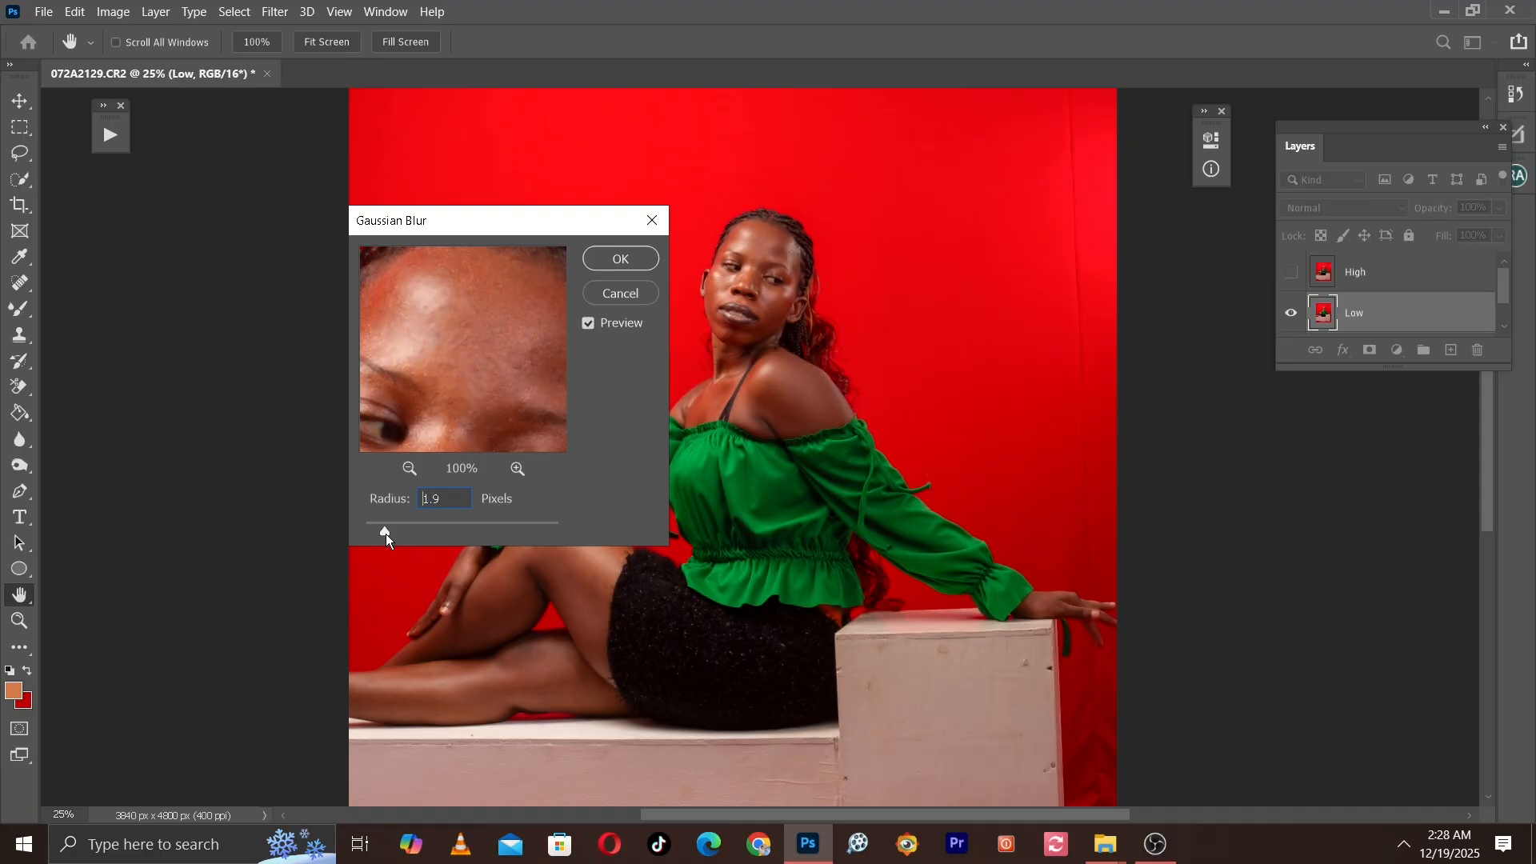
click(390, 534)
click(621, 258)
key(j)
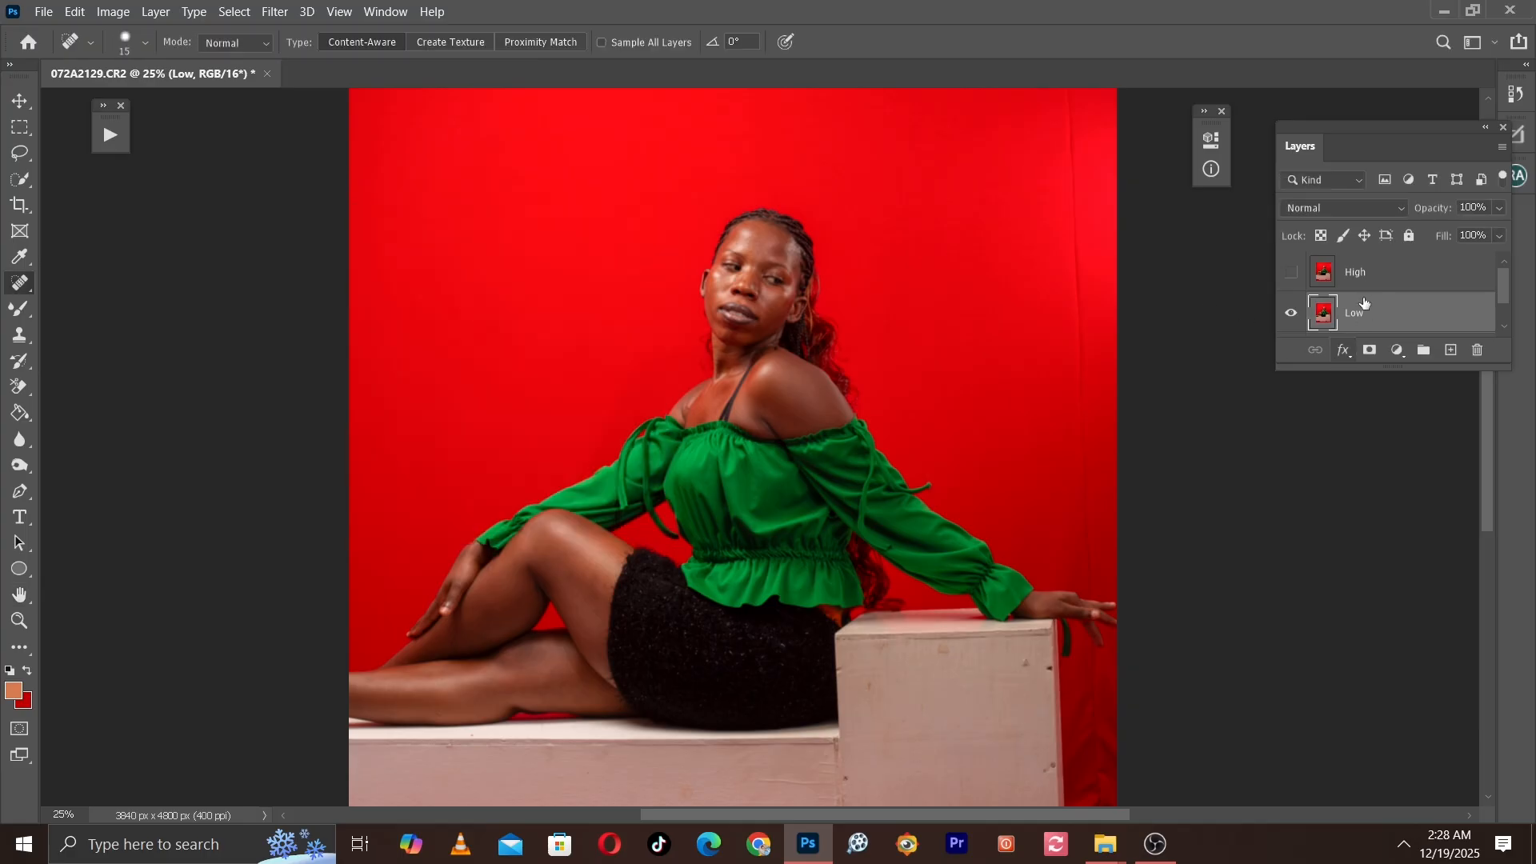
Step: Show the High layer and open Apply Image for it with Low as the source layer
click(1366, 271)
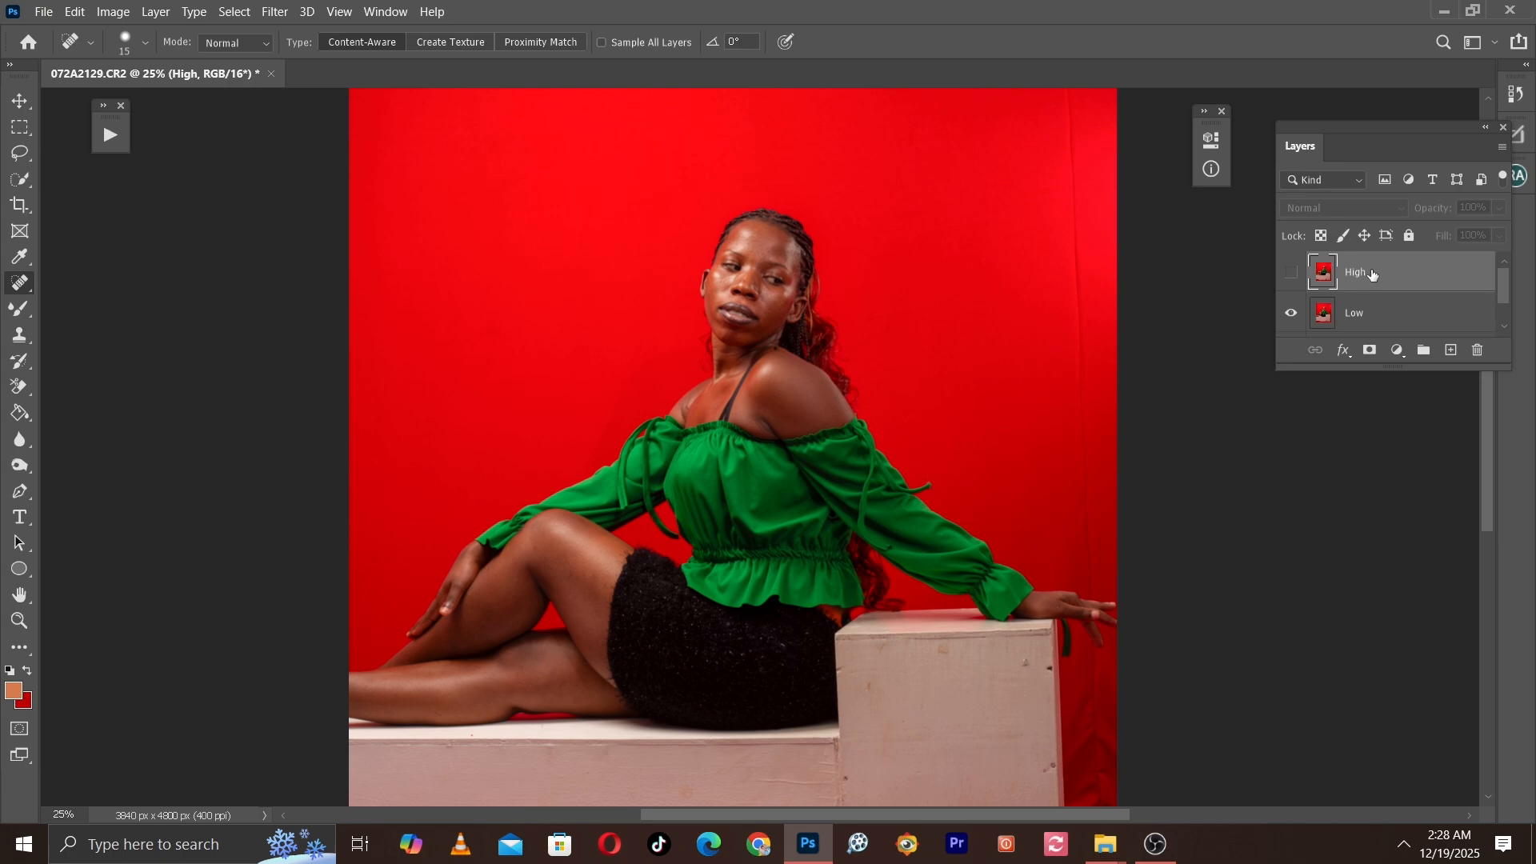
click(1293, 276)
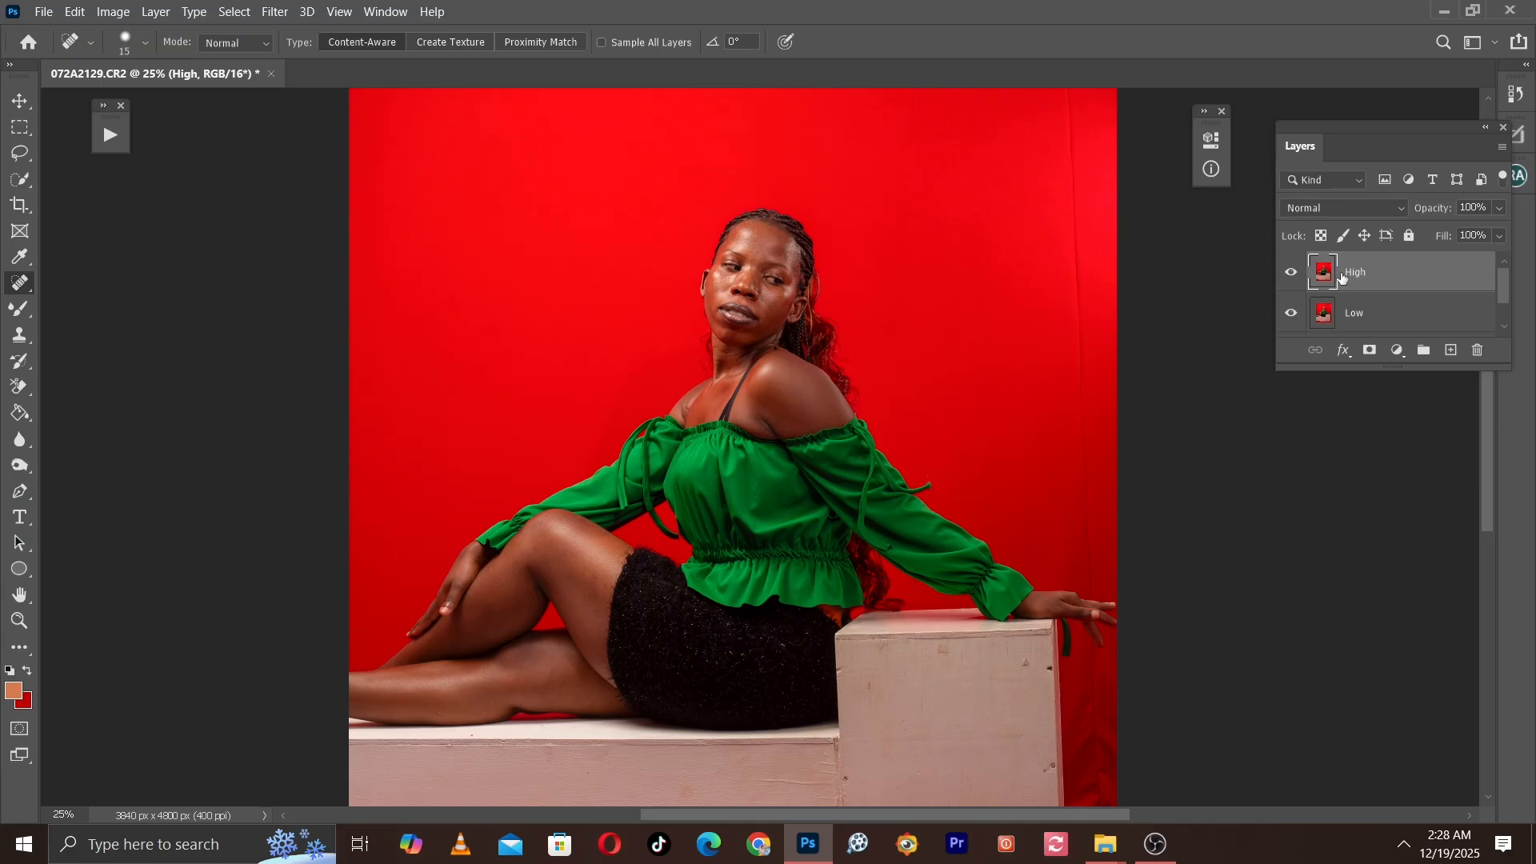
click(113, 11)
mouse_move(156, 11)
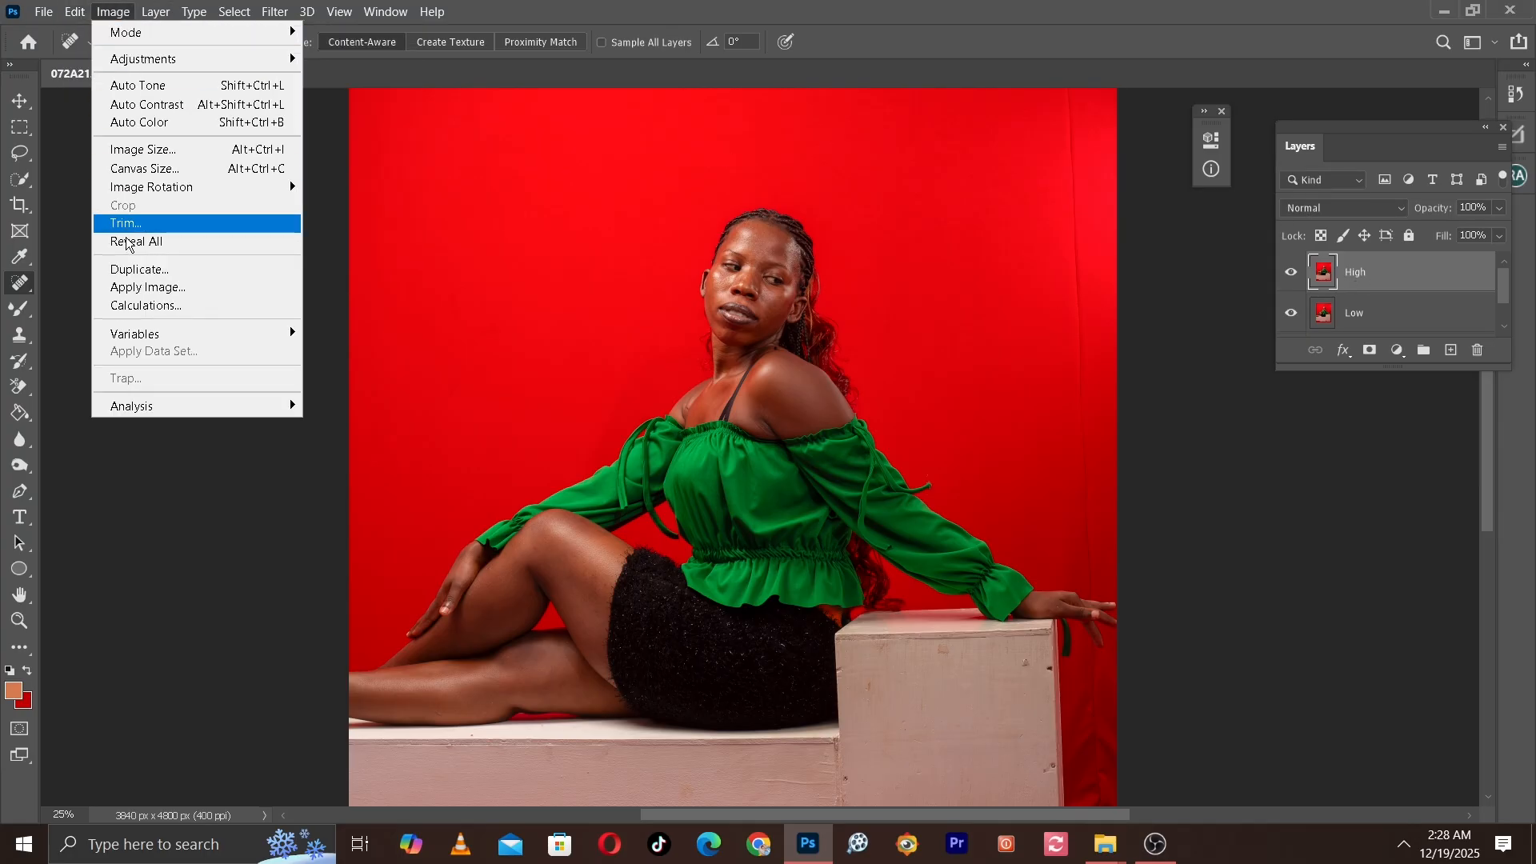
click(138, 288)
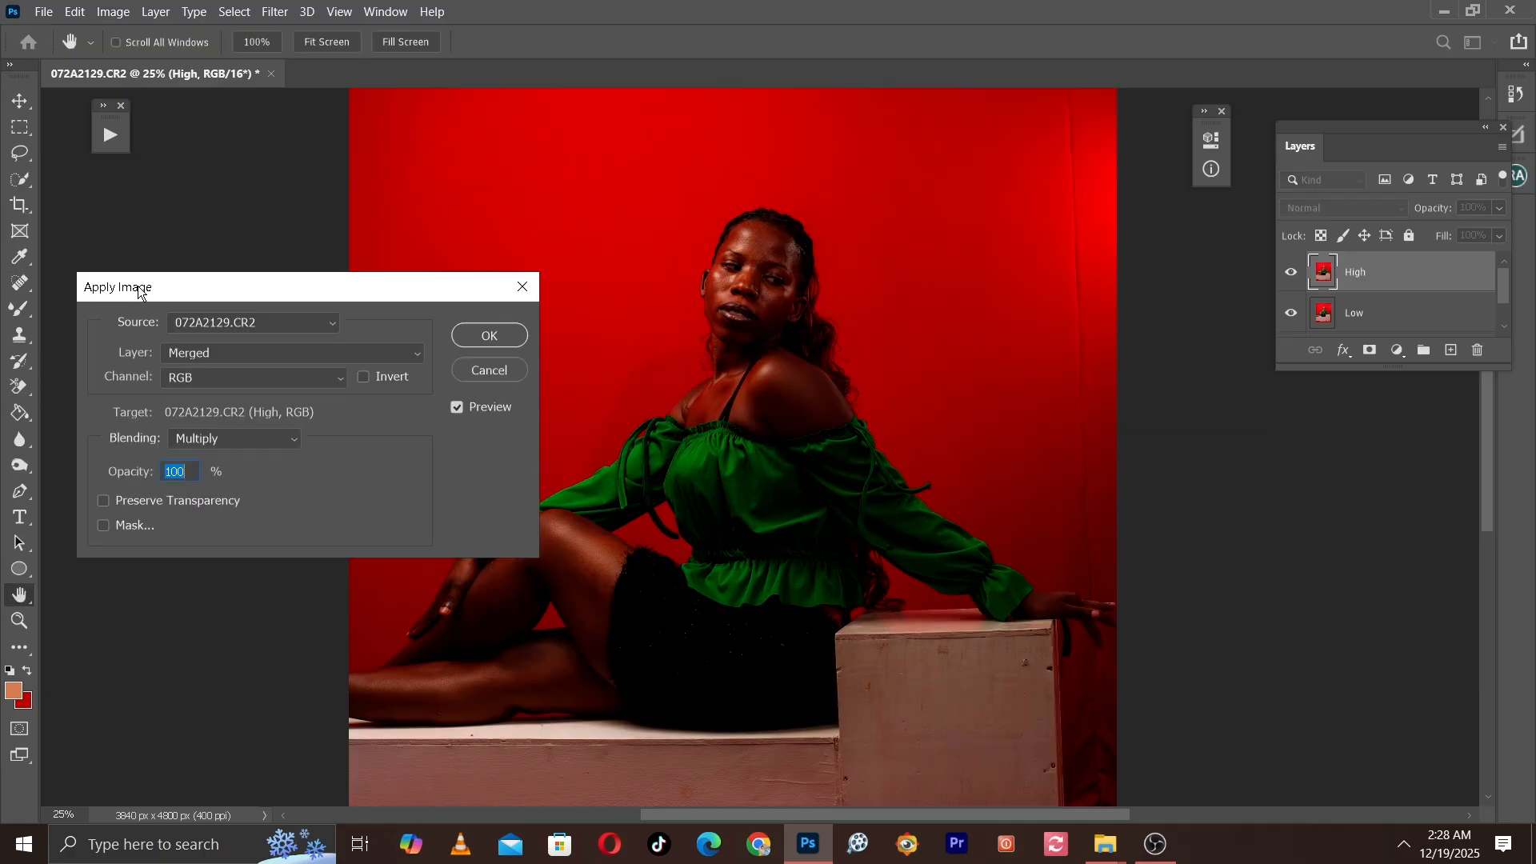
drag(260, 298, 914, 313)
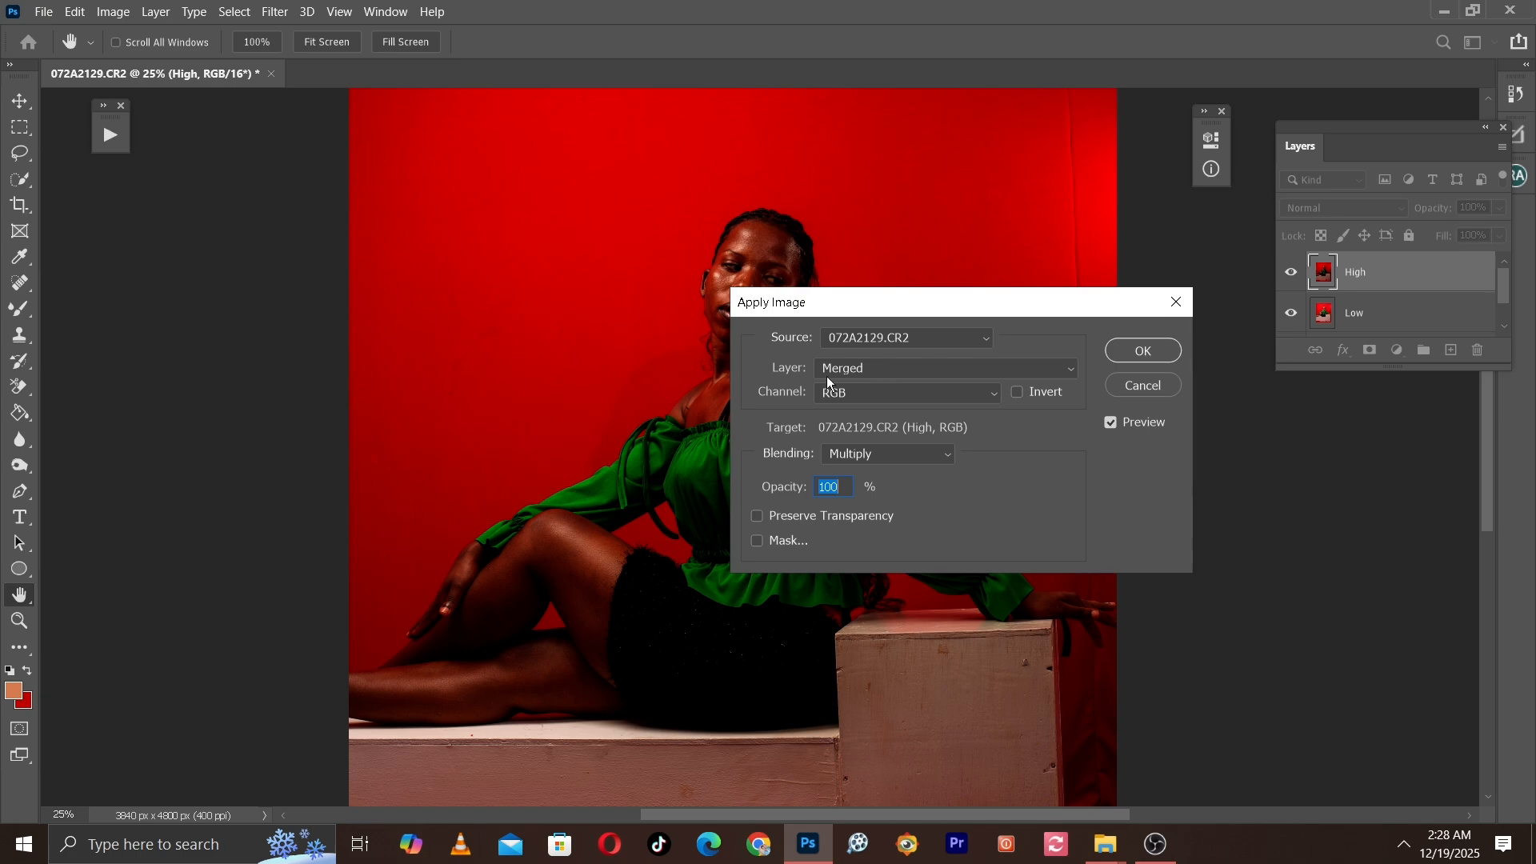
click(853, 370)
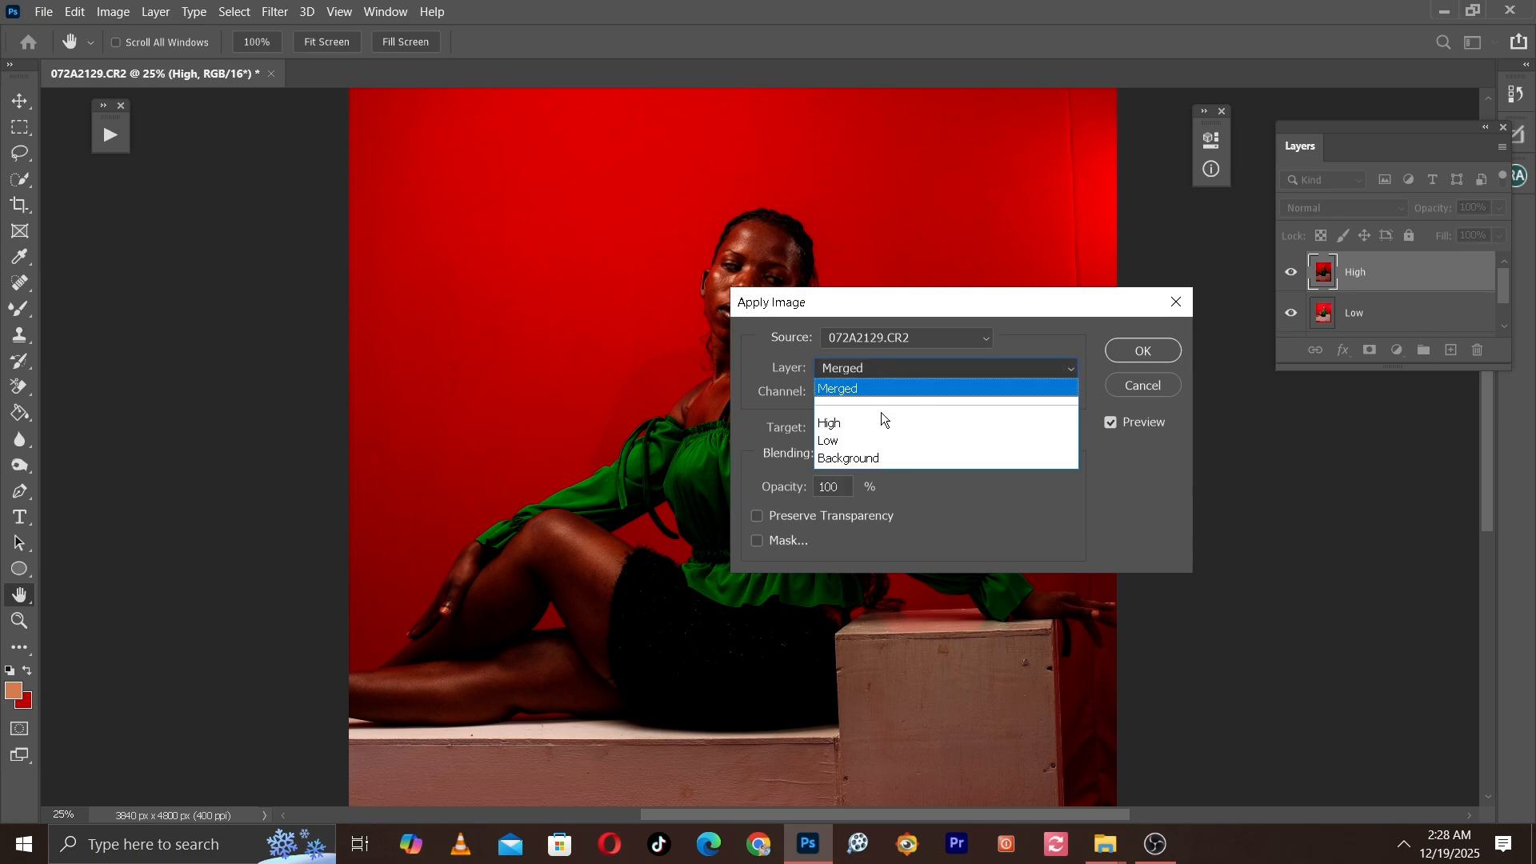
click(857, 439)
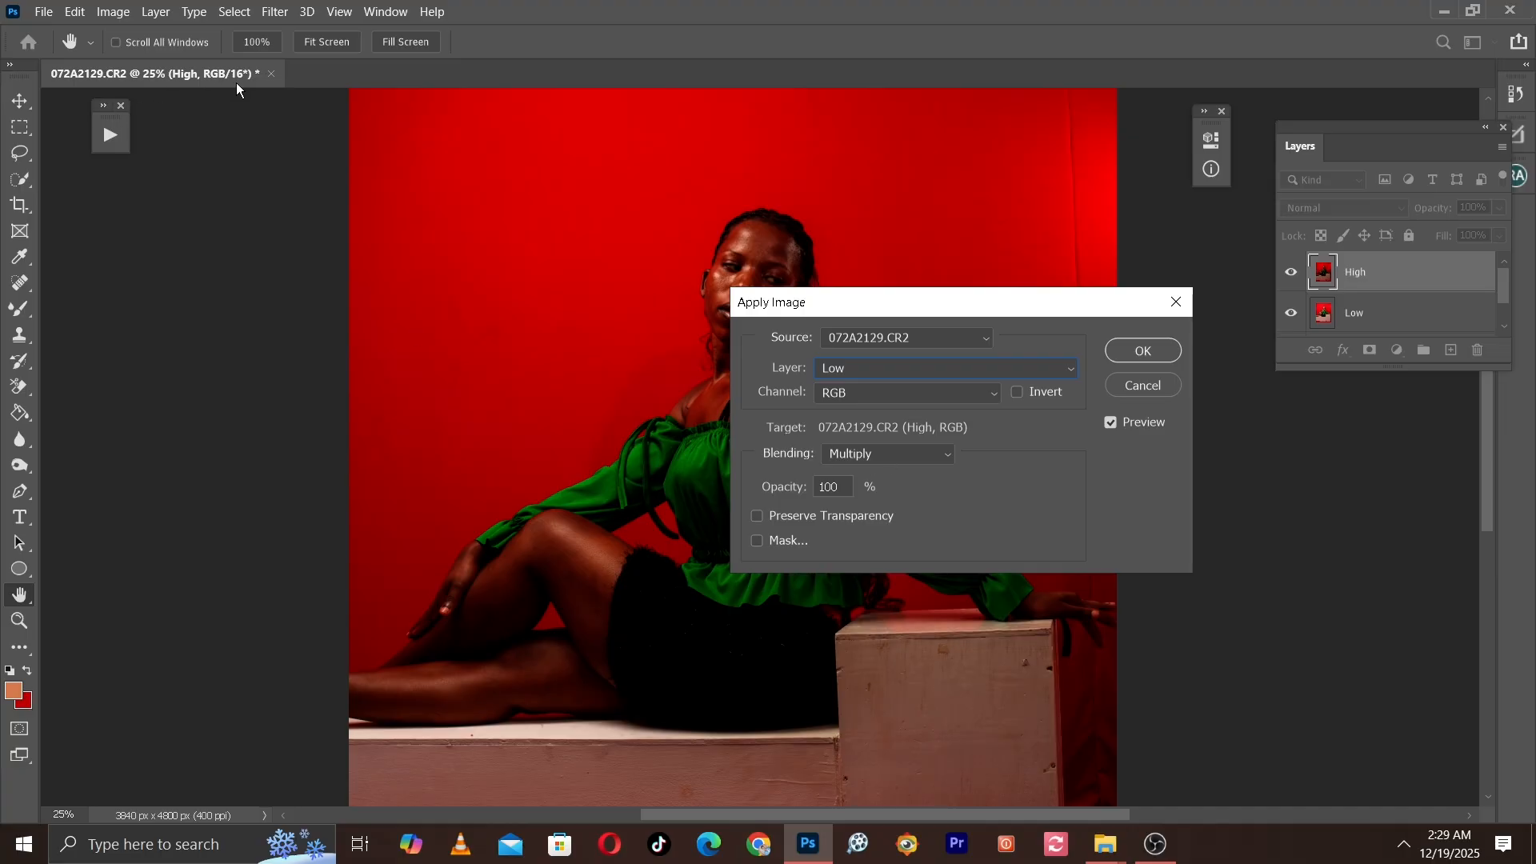
Step: Apply the inverted Low layer to High using Add blending, scale 2, and offset 0, and set High's blend mode to Linear Light
click(911, 456)
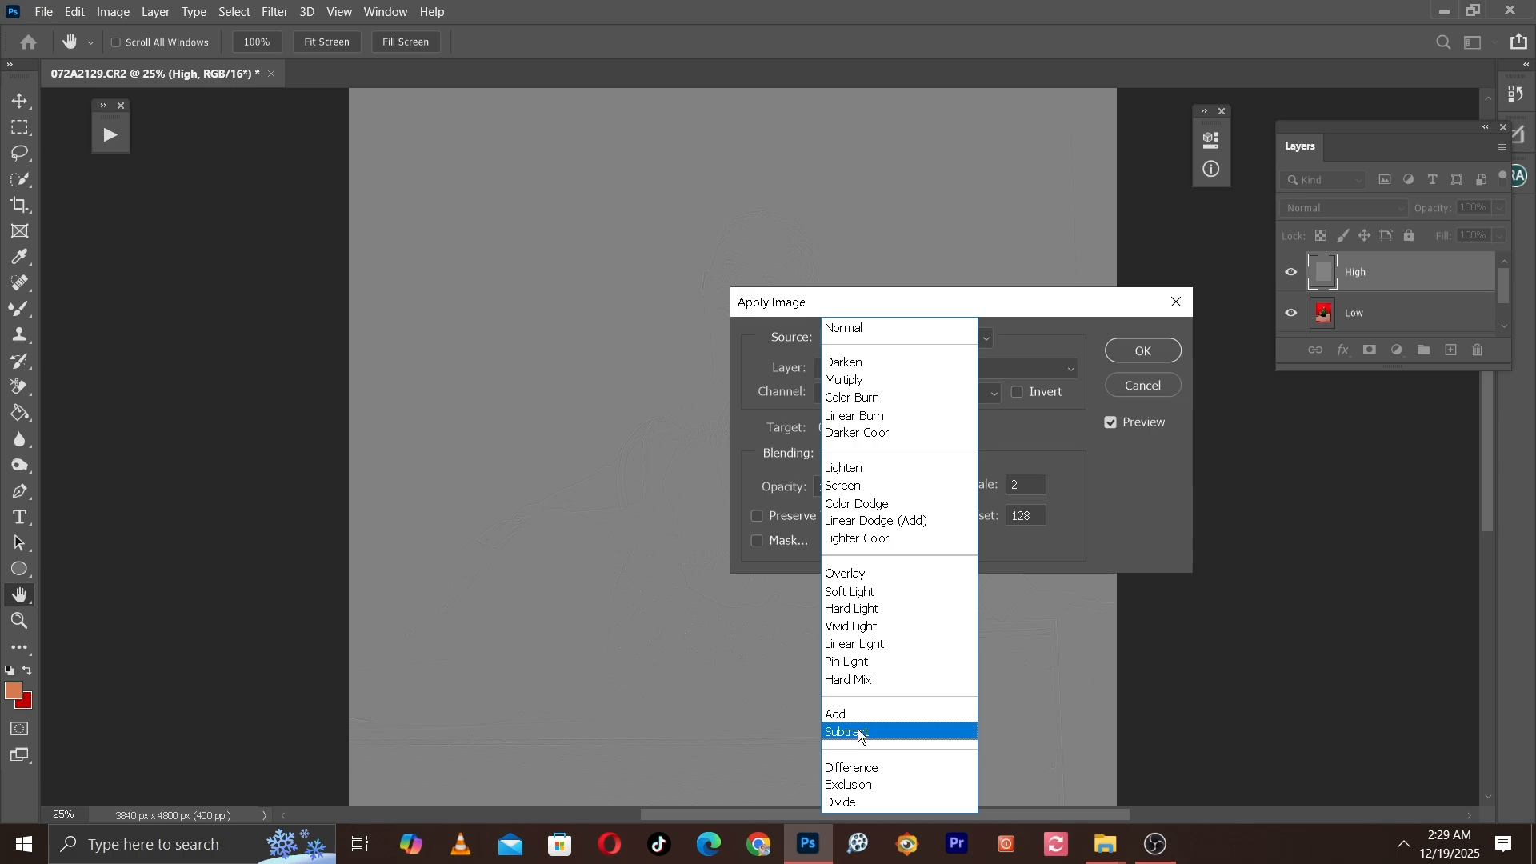
click(858, 736)
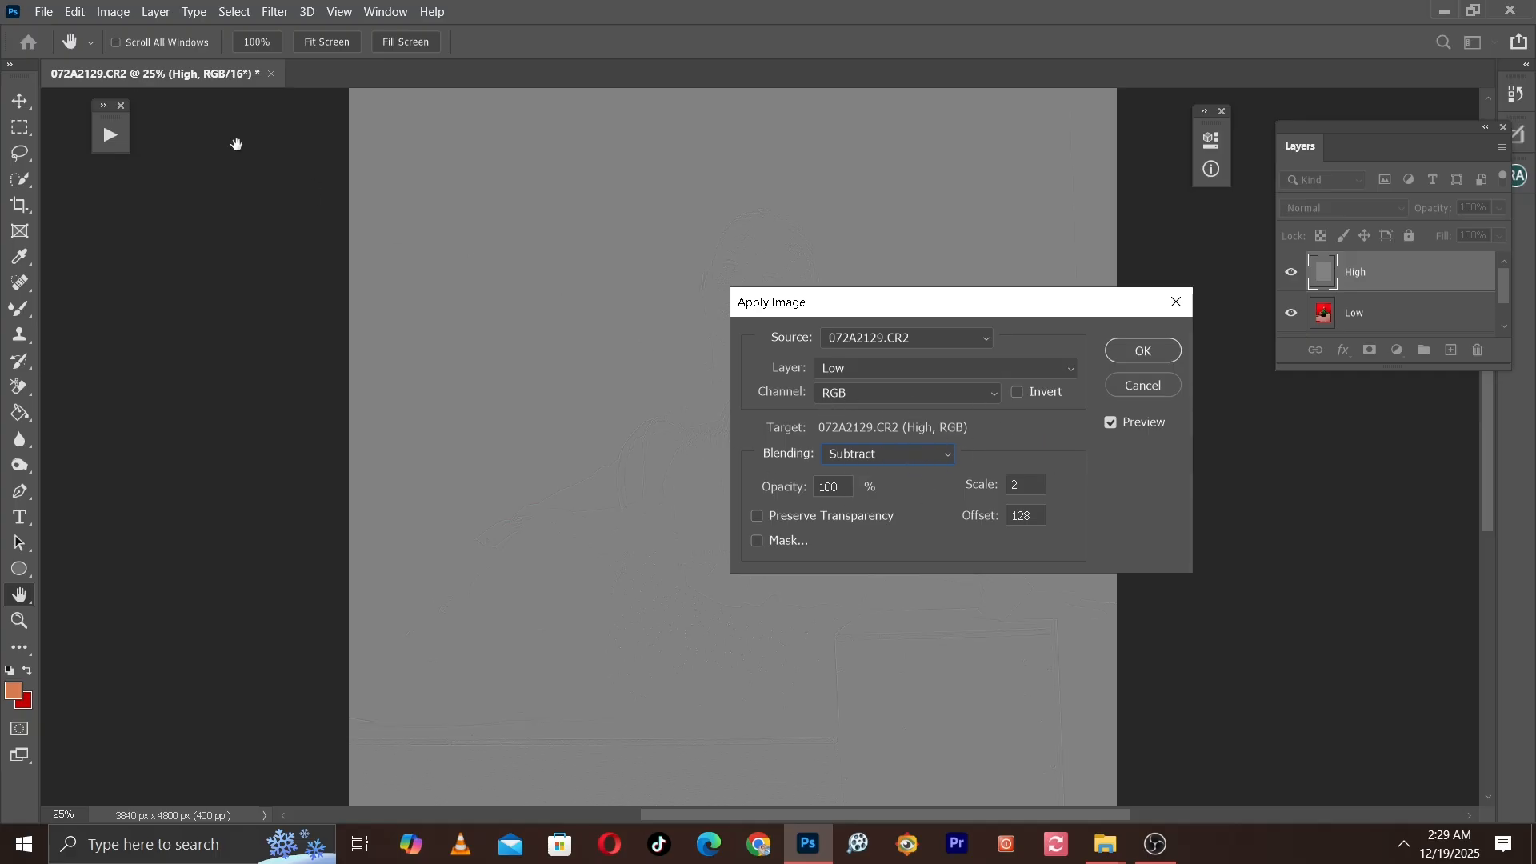
click(909, 451)
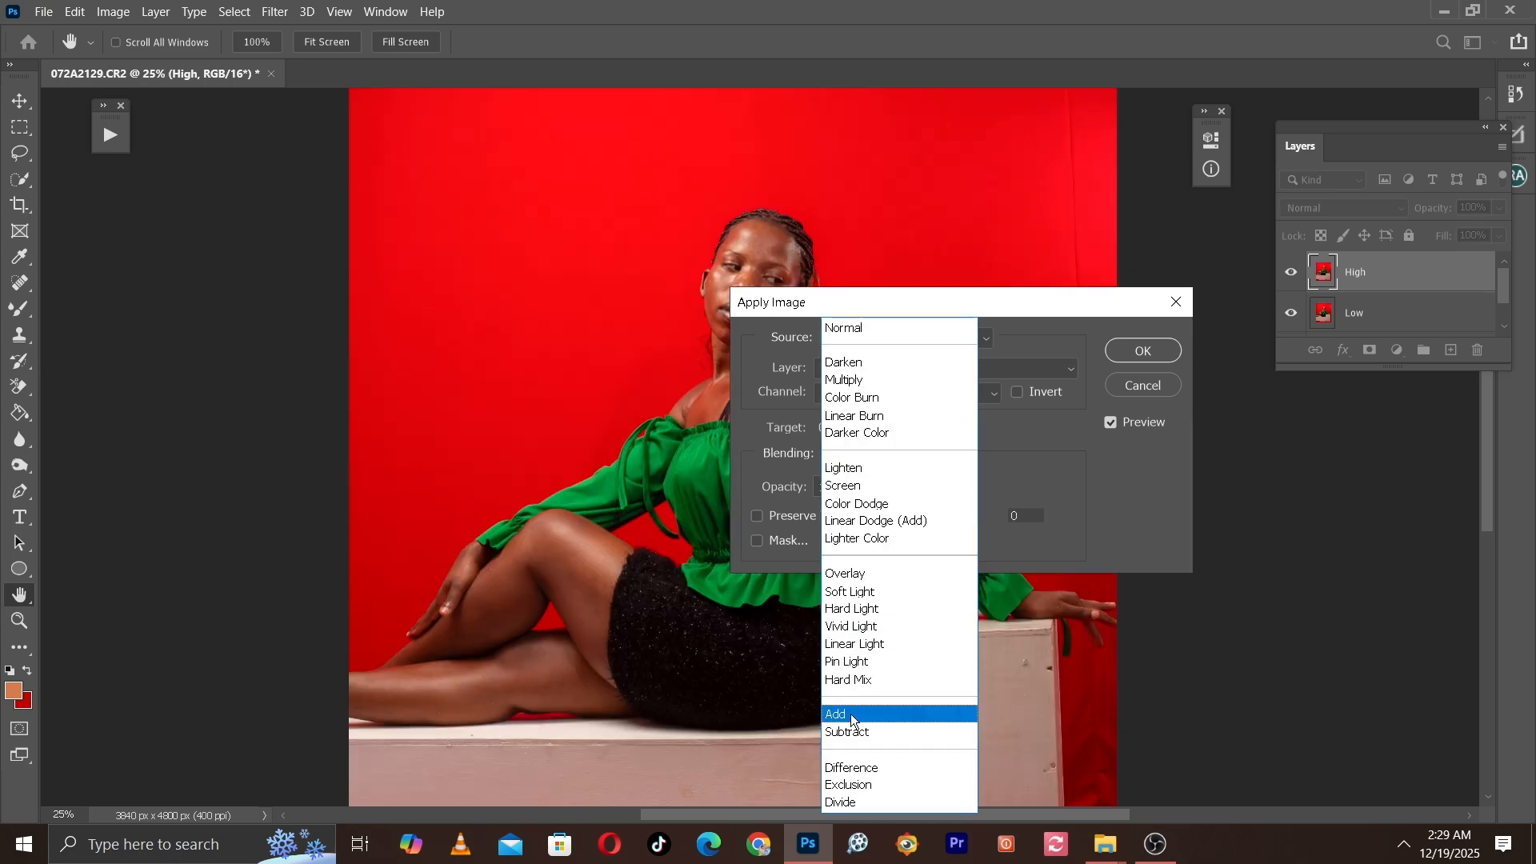
click(852, 718)
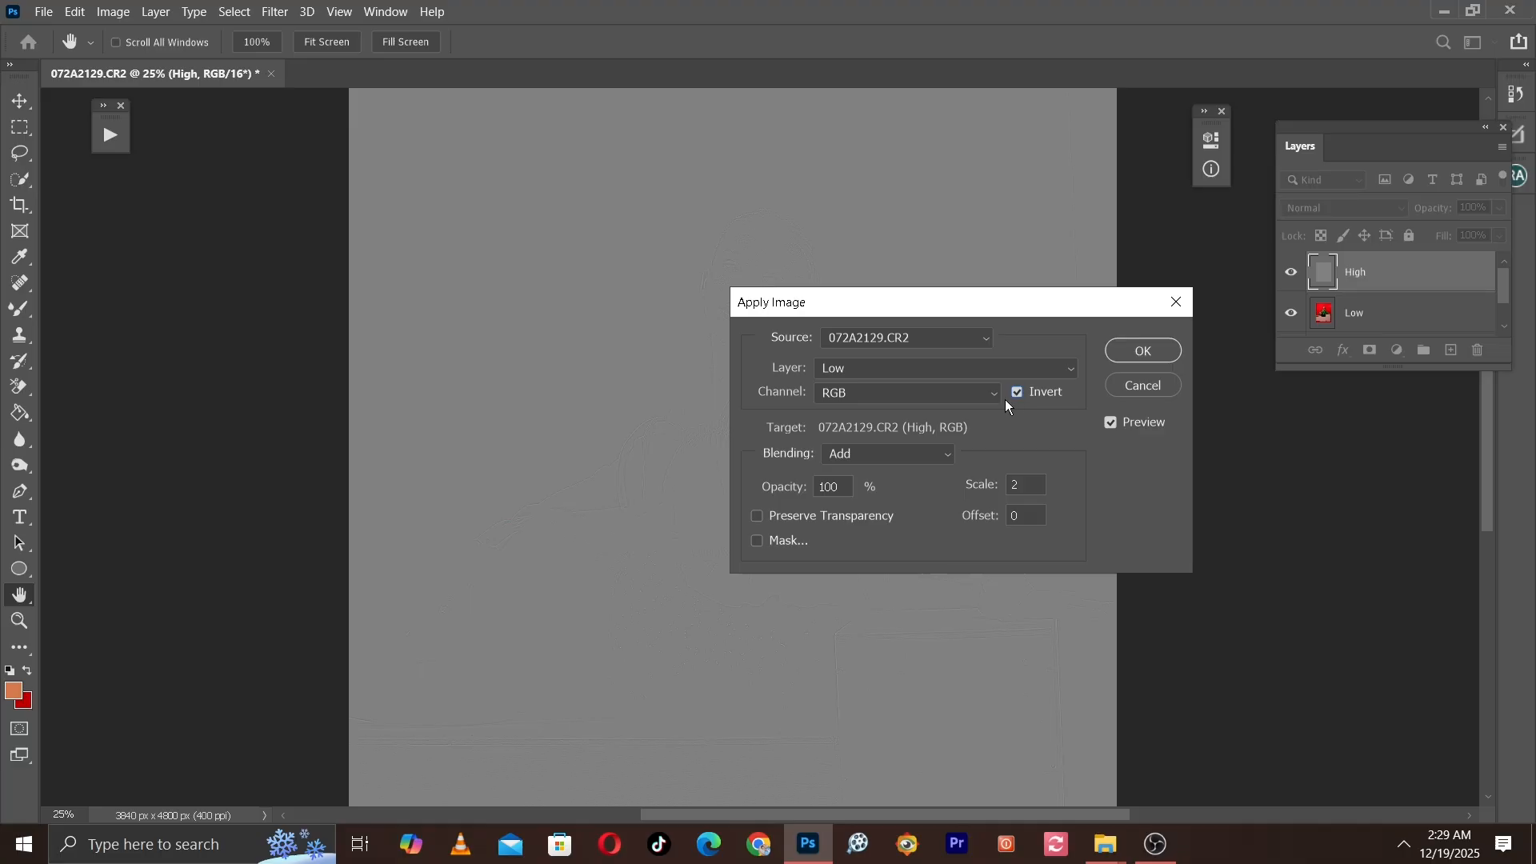
click(1144, 352)
key(j)
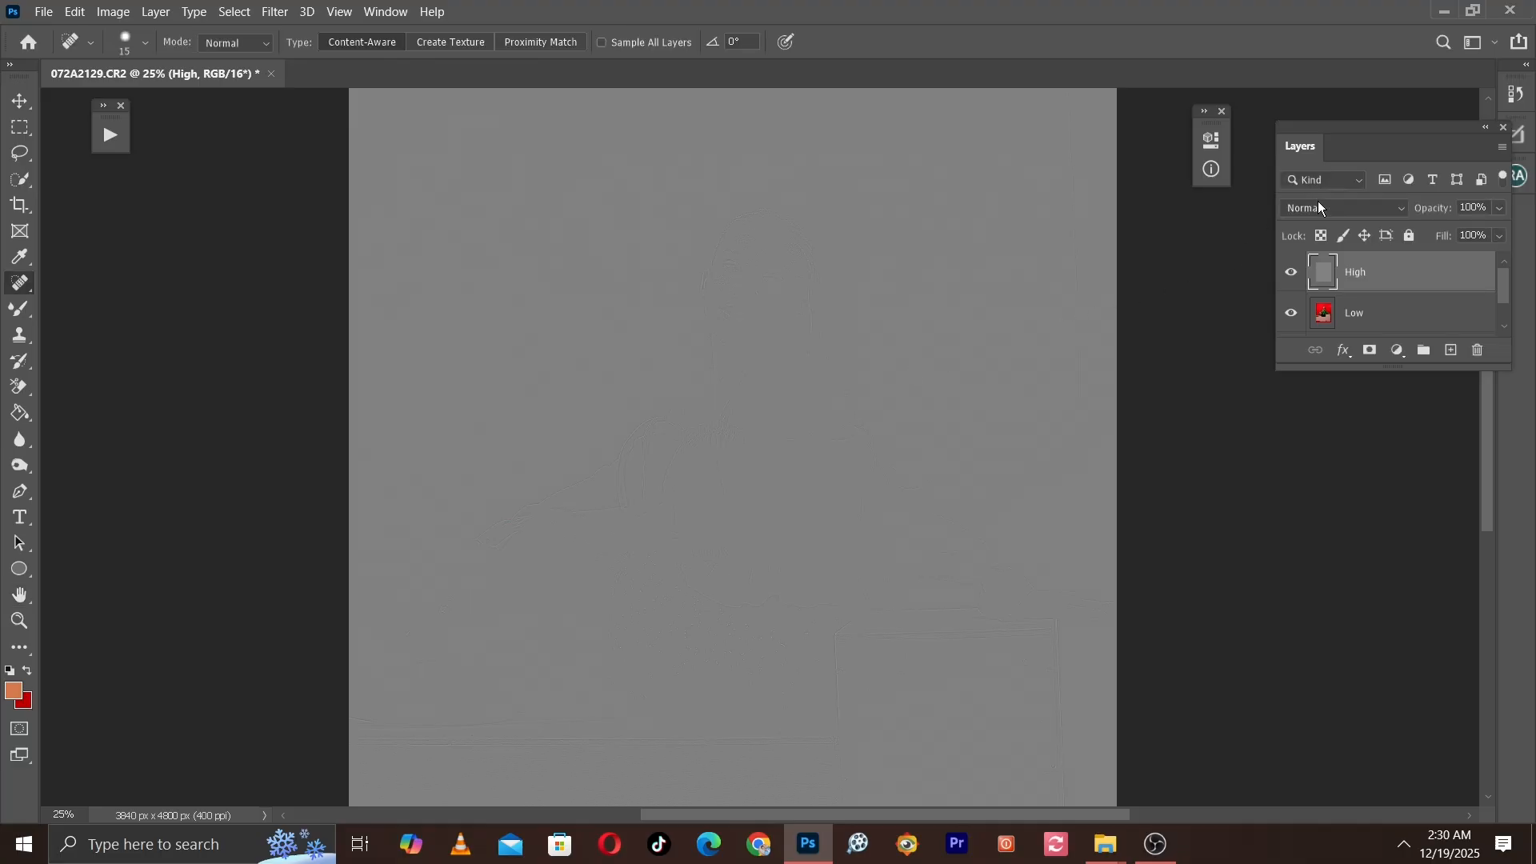
click(1320, 208)
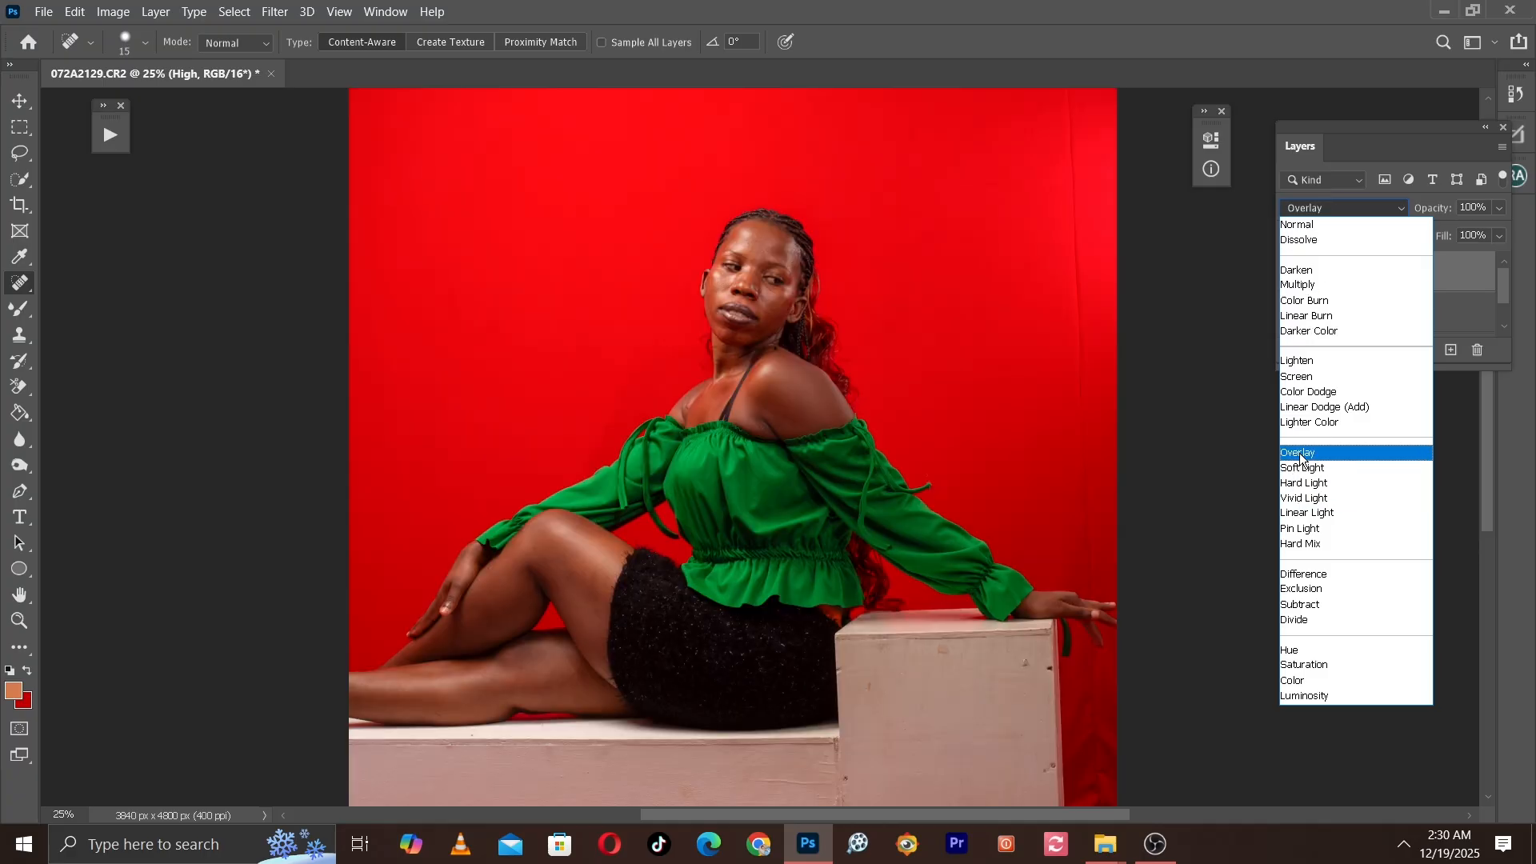
click(1313, 517)
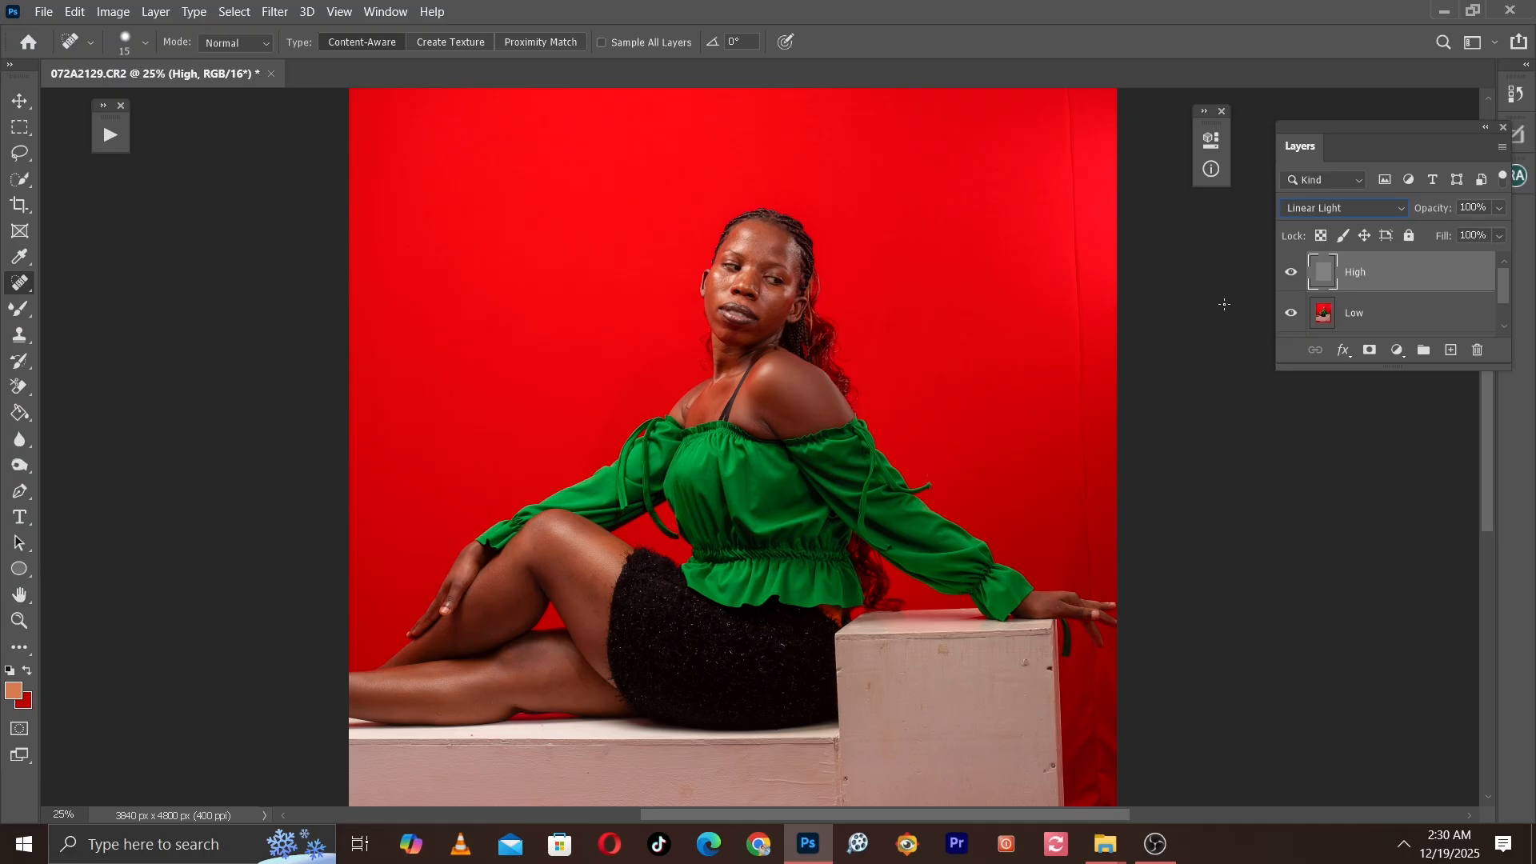
Step: Select the Low layer and activate the Mixer Brush tool for retouching the face
key(ctrl+plus)
key(ctrl+plus)
key(ctrl+plus)
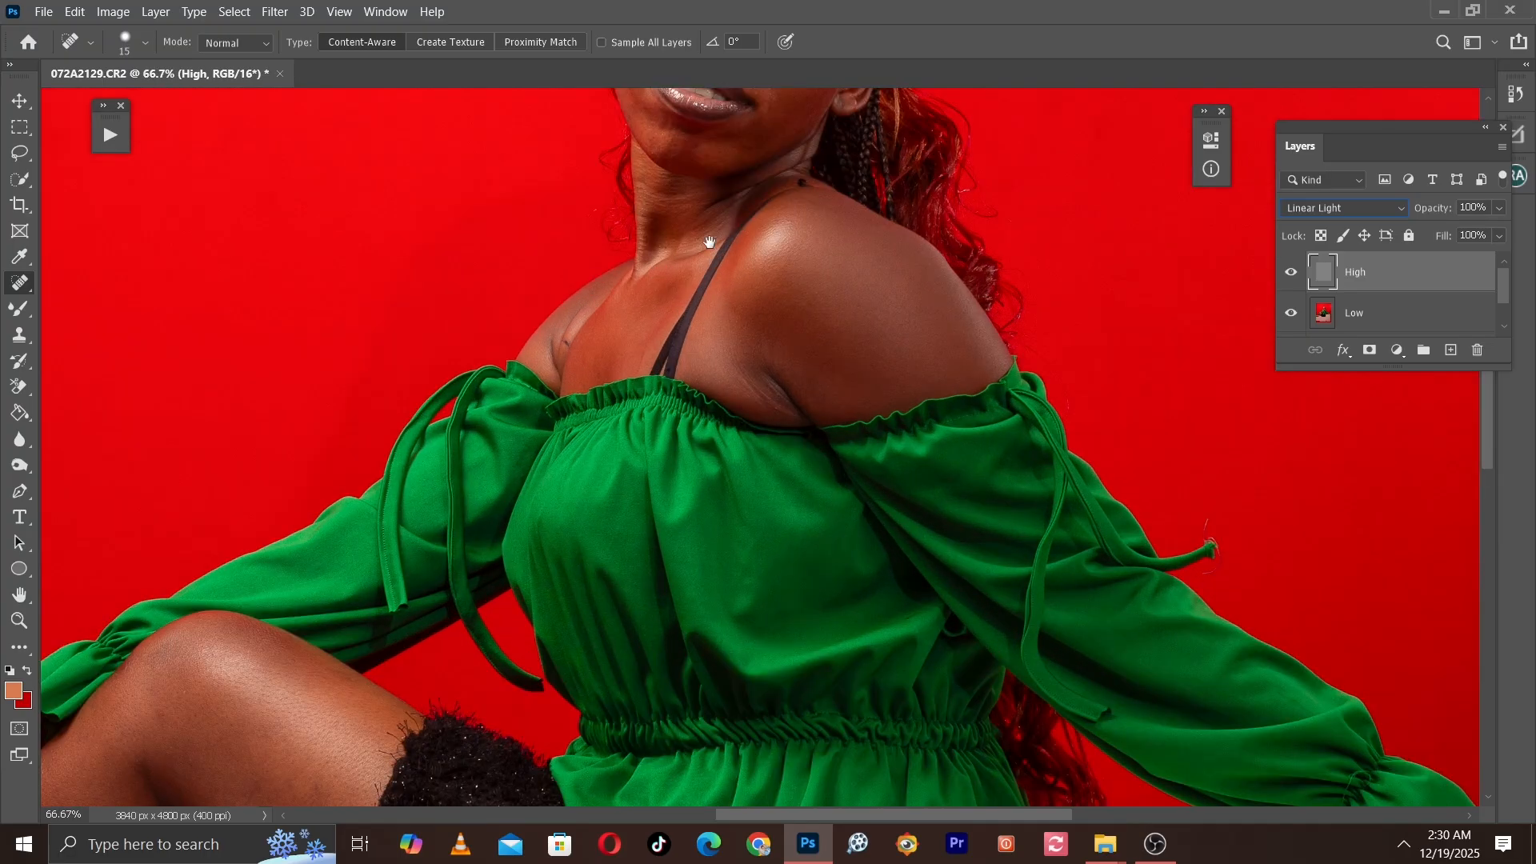
drag(714, 260, 740, 639)
key(ctrl+plus)
key(ctrl+plus)
drag(717, 288, 715, 526)
key(ctrl+minus)
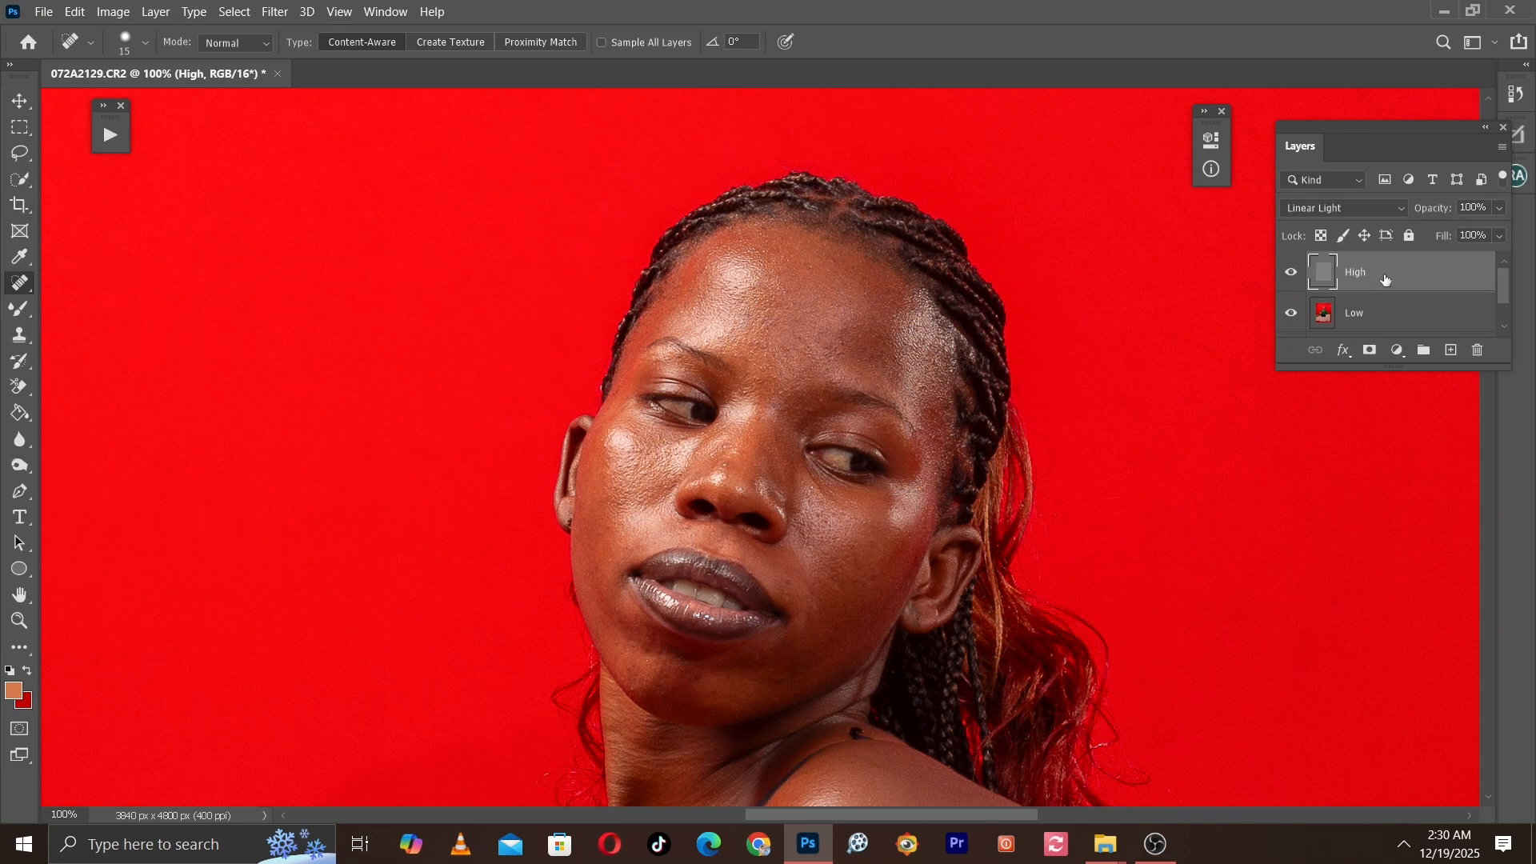
click(1374, 314)
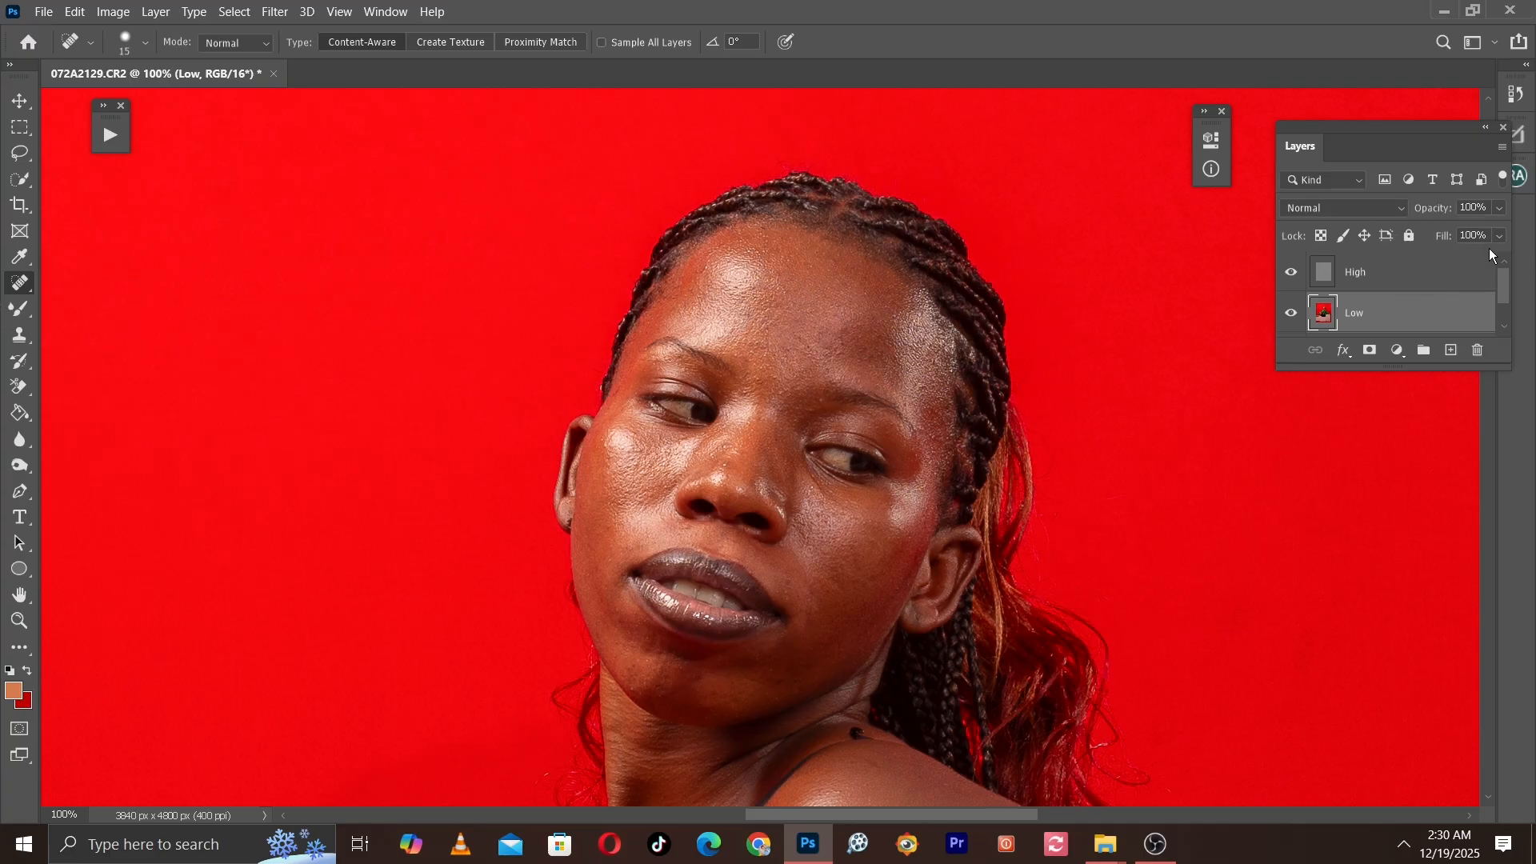
click(21, 315)
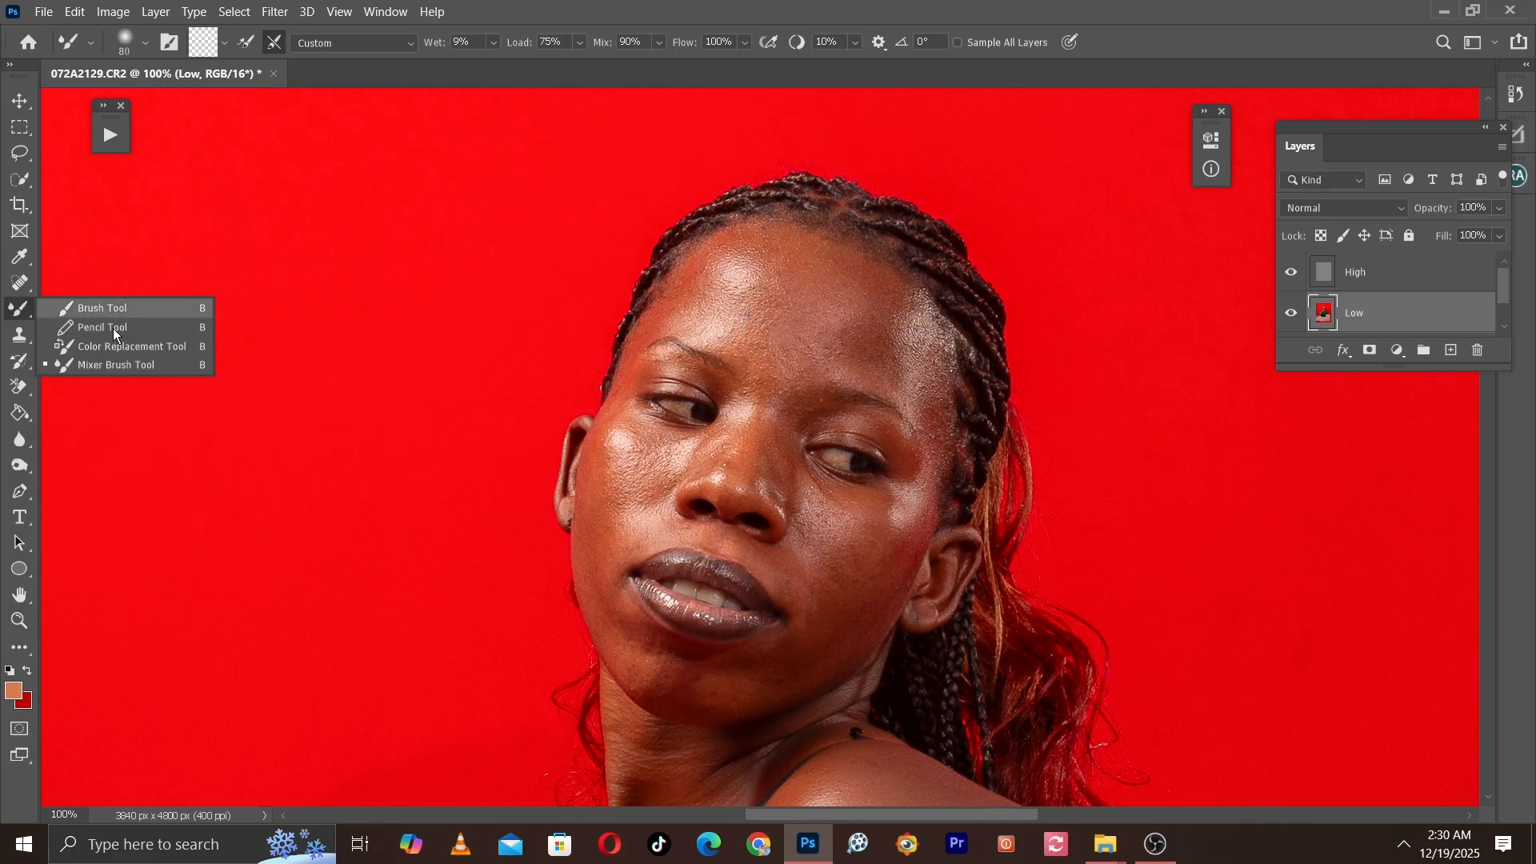
click(108, 365)
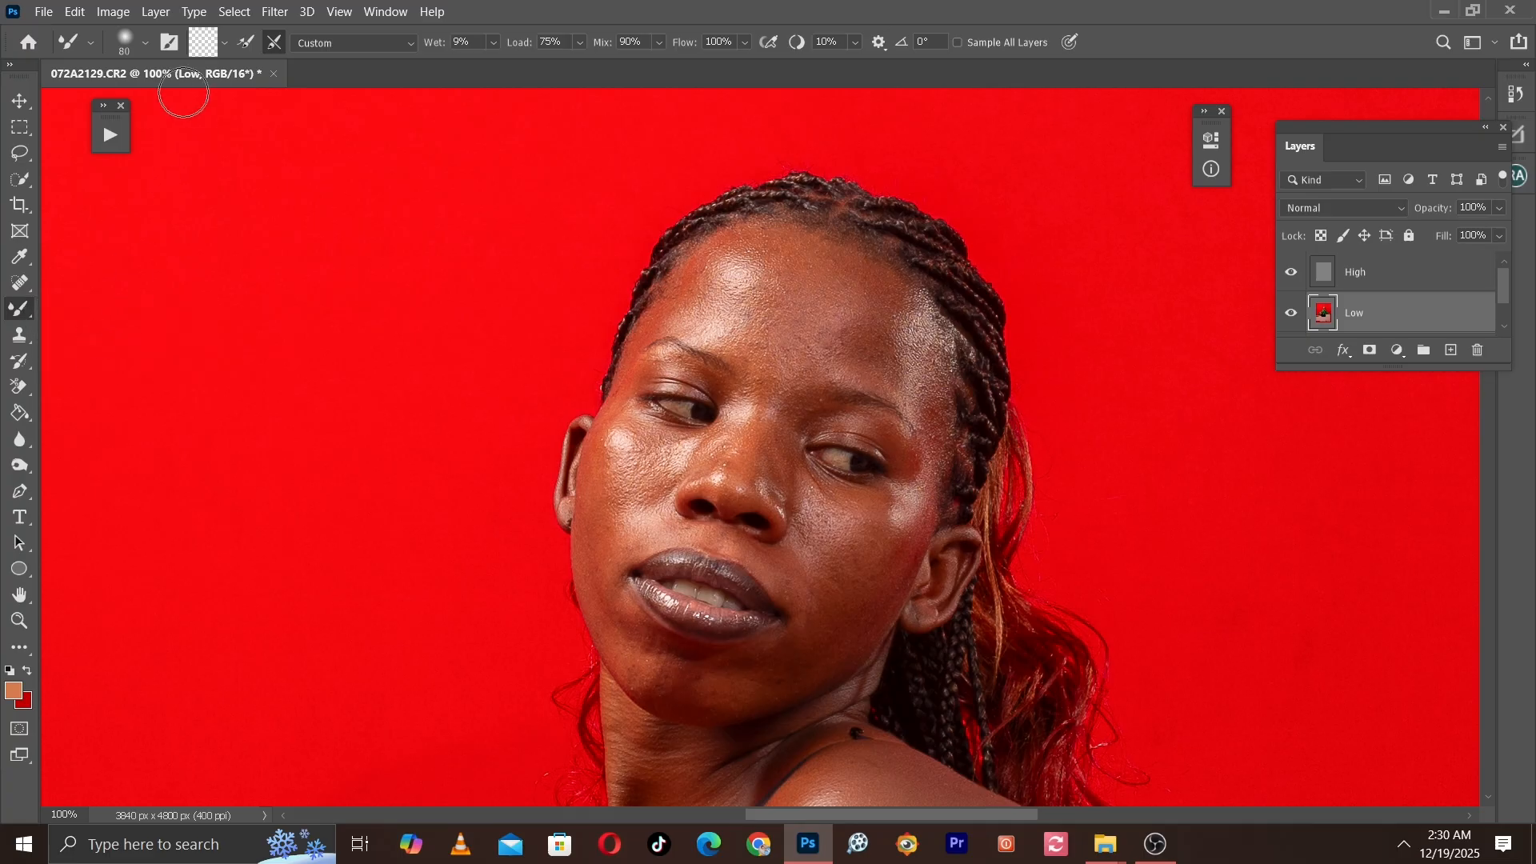
Step: Choose the 80 px Soft Round brush with 0% hardness and clean the mixer brush
click(146, 43)
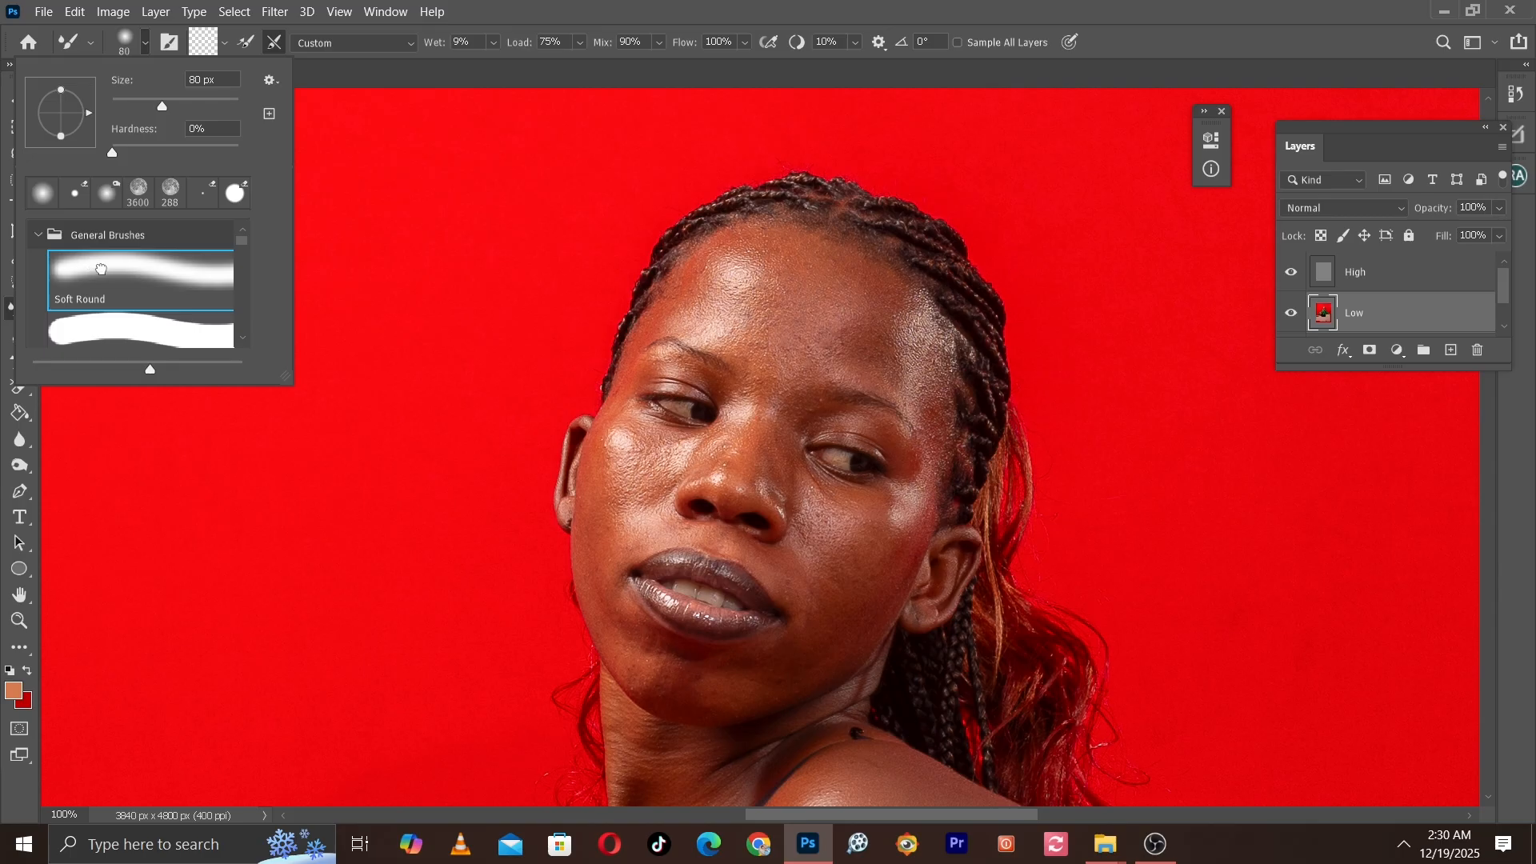
click(101, 267)
click(101, 268)
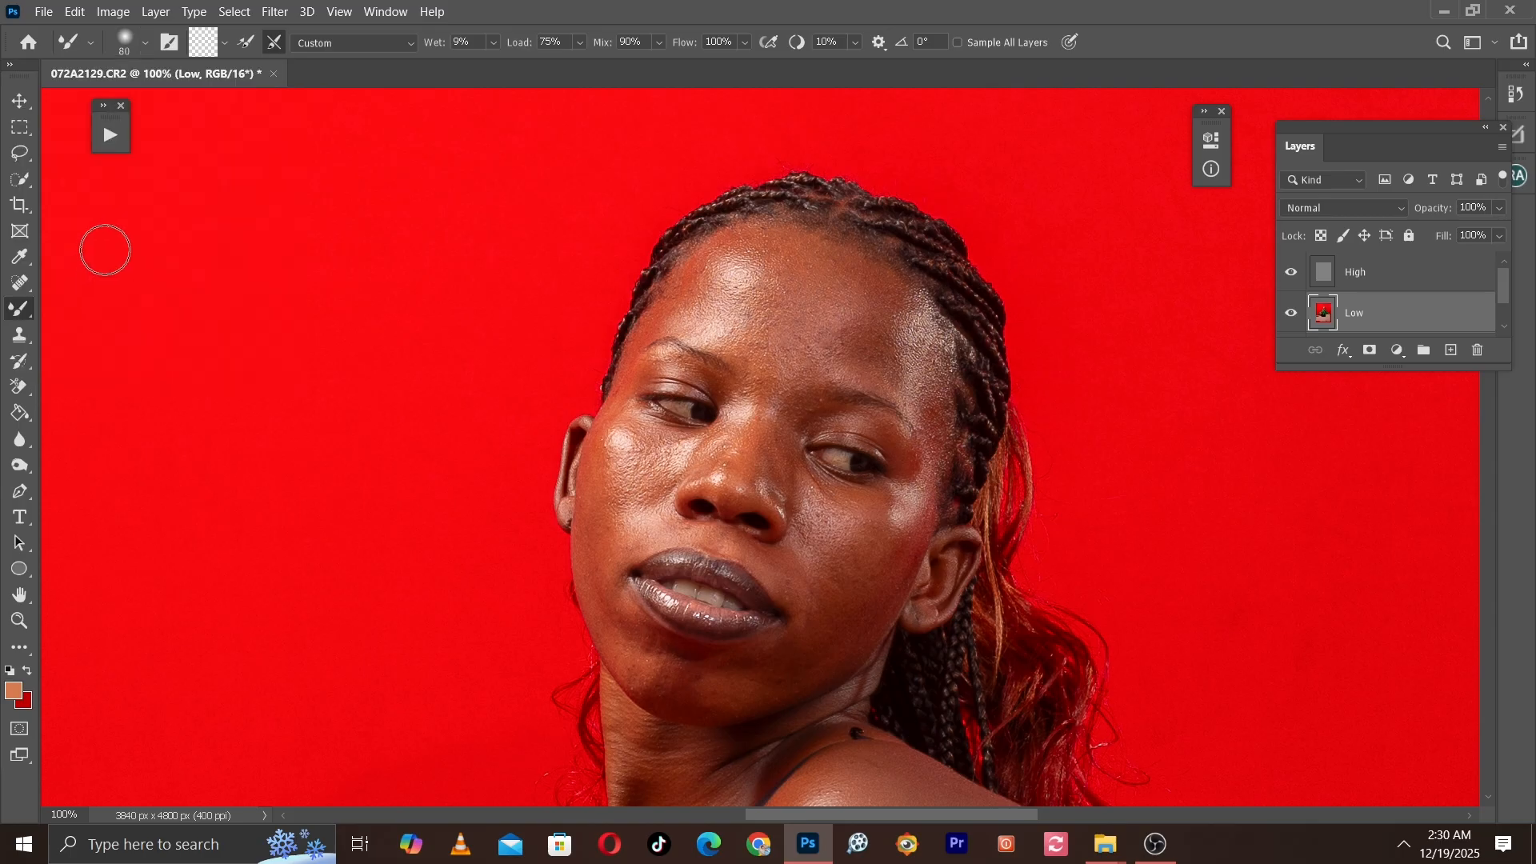
click(227, 46)
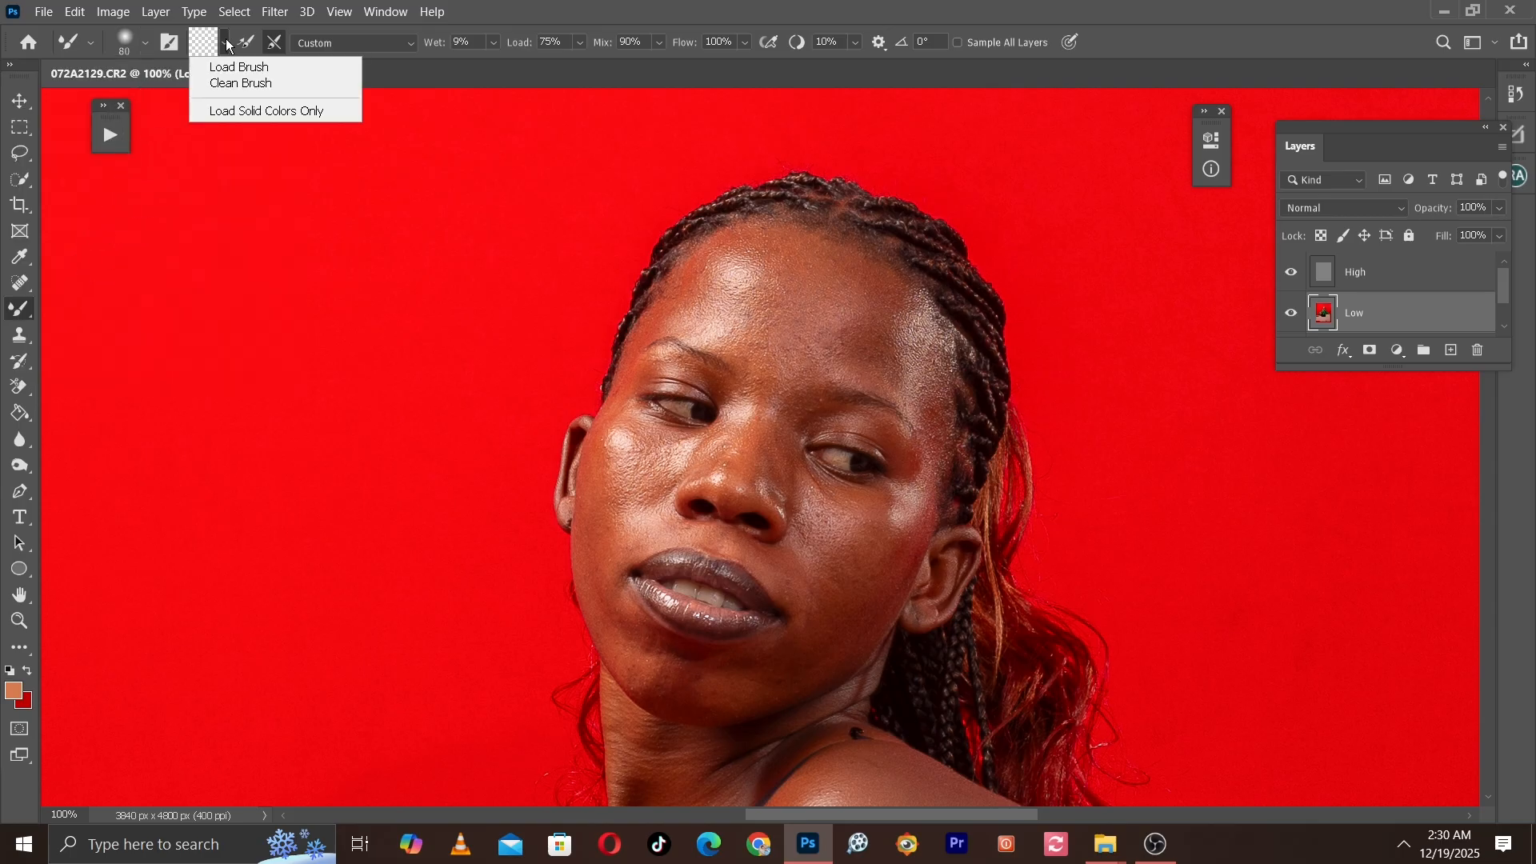
click(242, 84)
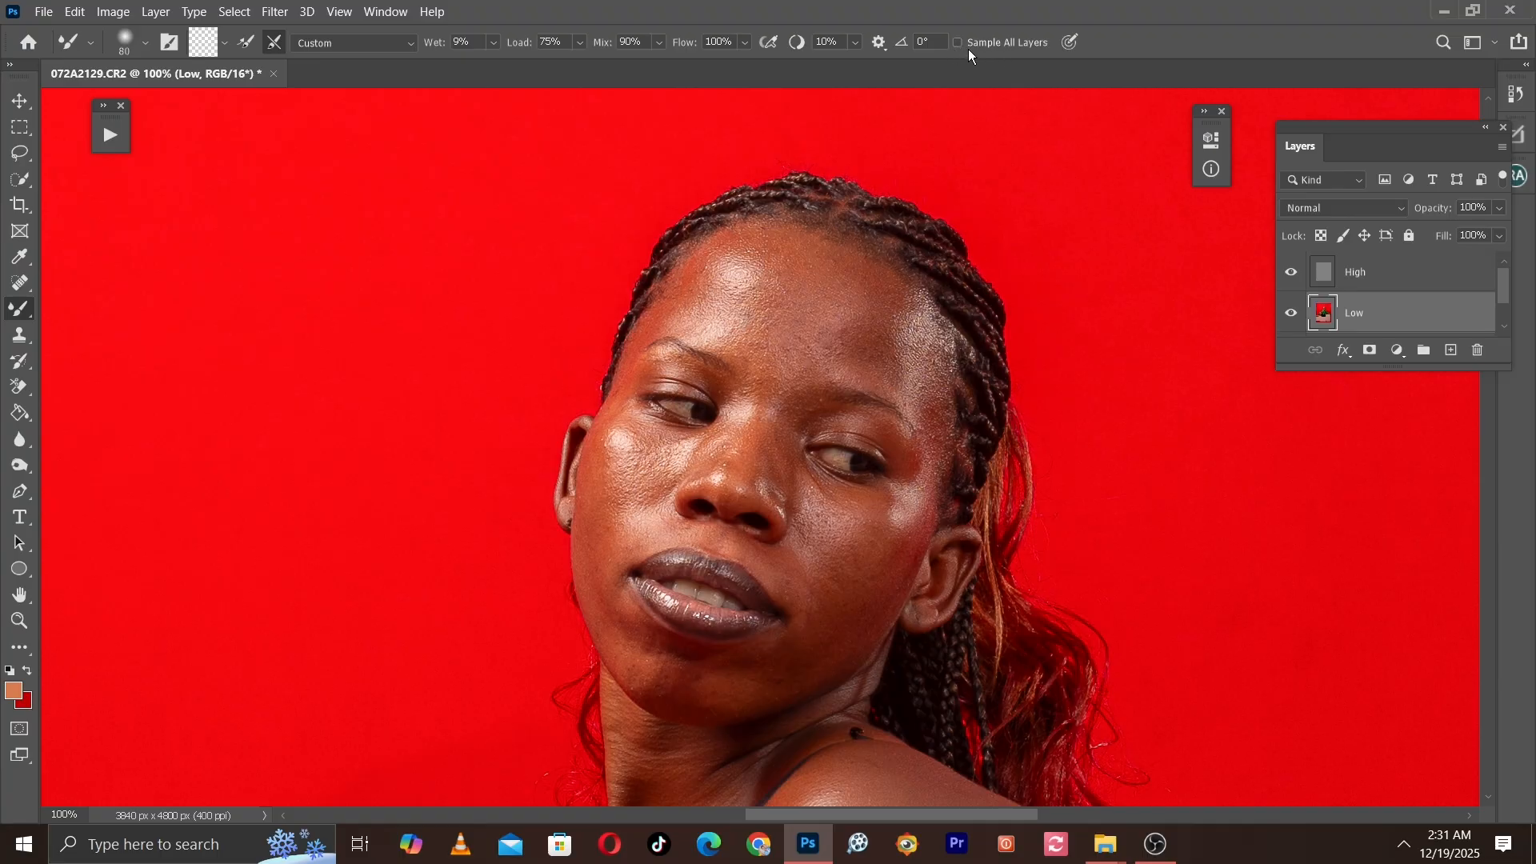
Step: Hide the High layer so that only the Low layer's blurred skin tones show on the face
key(space)
drag(751, 303, 808, 234)
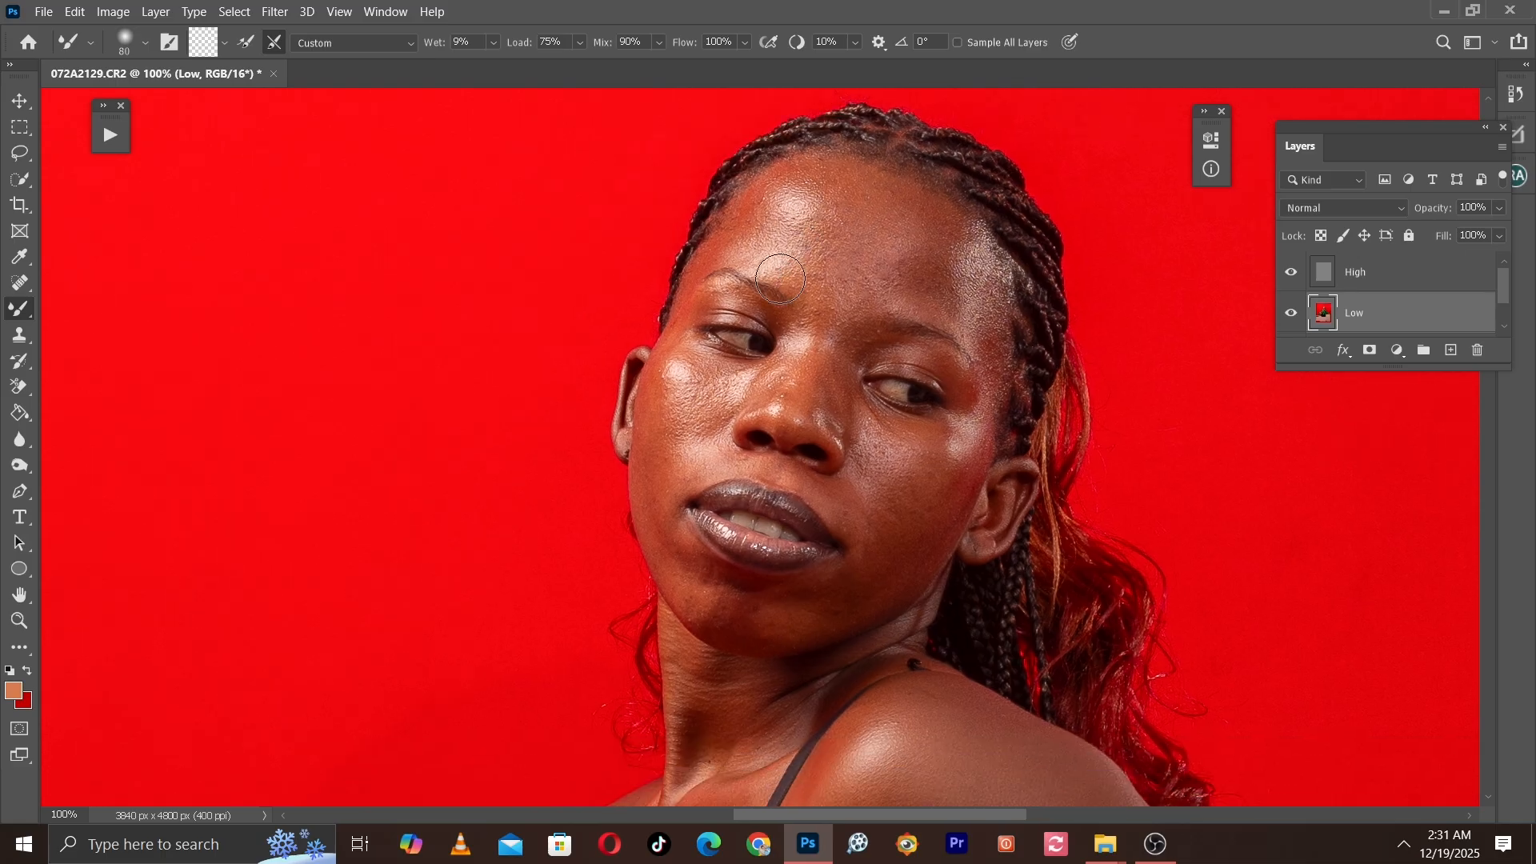
key(ctrl+plus)
key(space)
drag(967, 261, 656, 414)
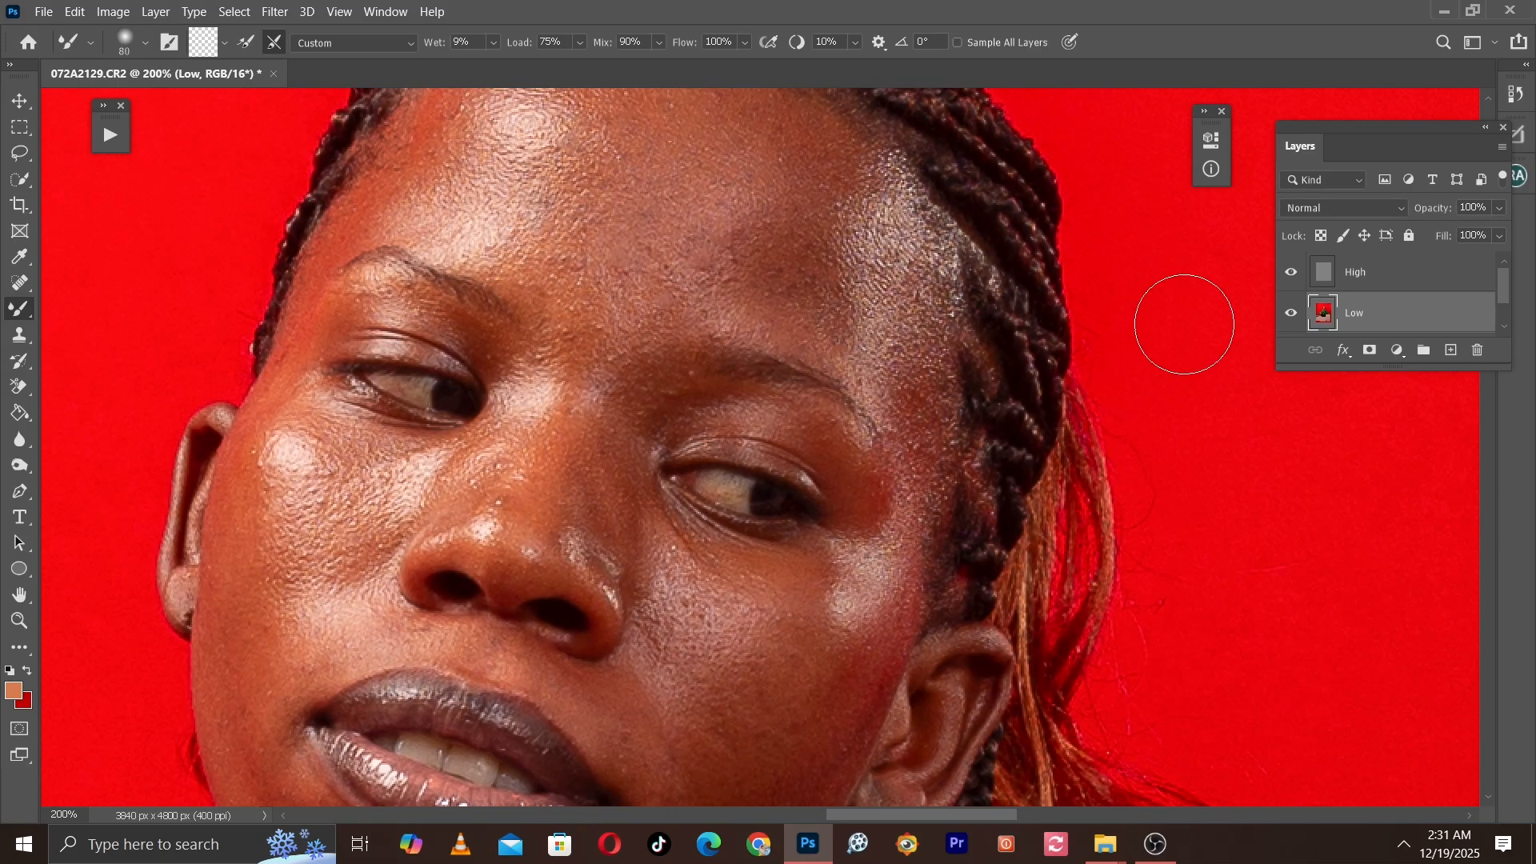
click(1293, 272)
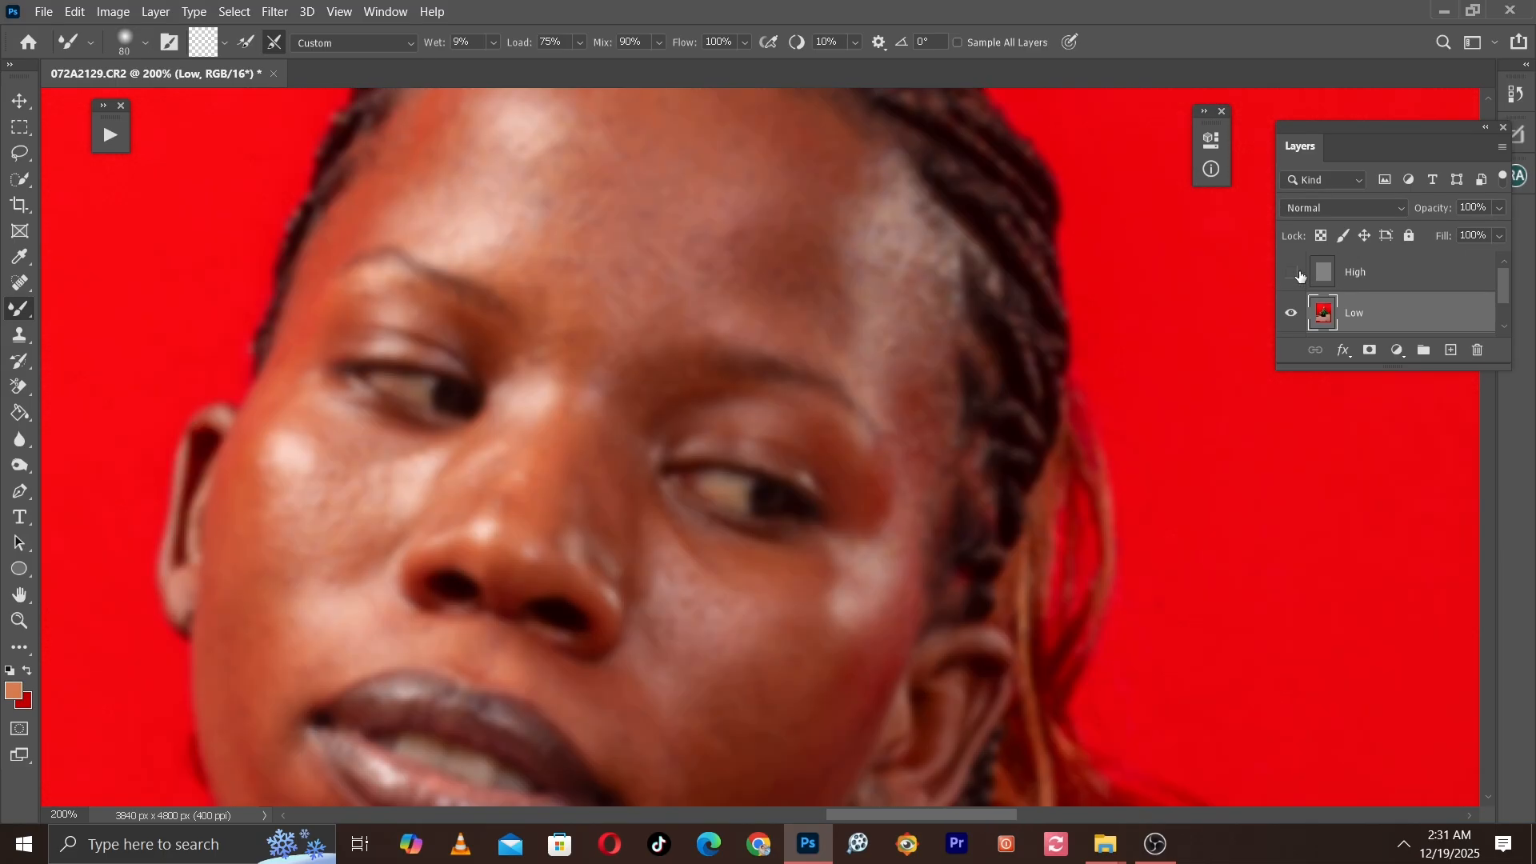
Step: Smooth the upper forehead and its highlights on the Low layer with the Mixer Brush at about 50 to 80 px
key(space)
drag(610, 292, 765, 449)
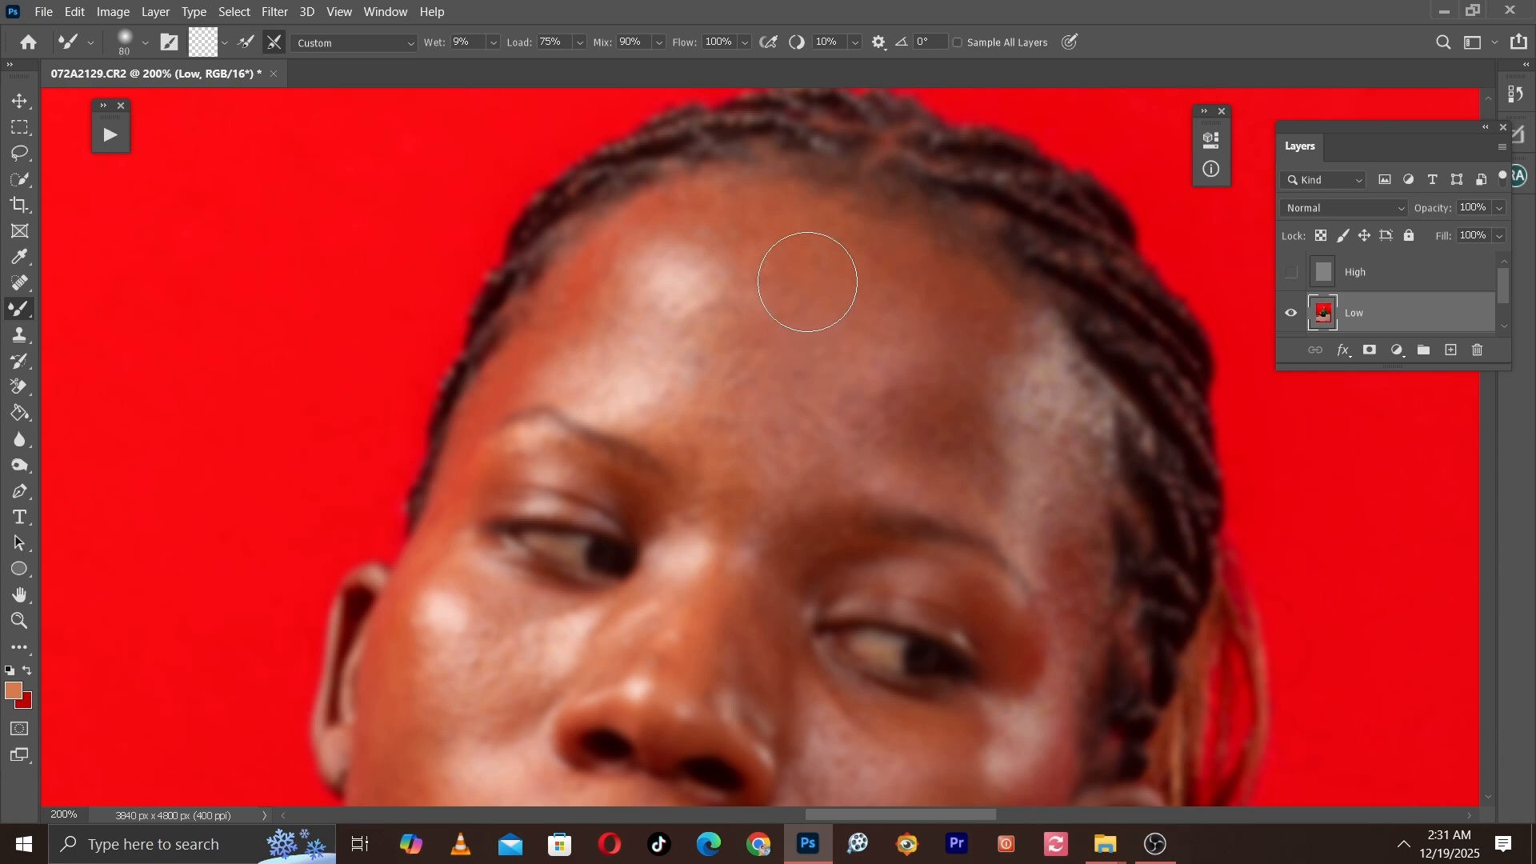
key(bracketleft)
key(bracketleft)
key(bracketright)
key(bracketleft)
key(bracketright)
key(bracketleft)
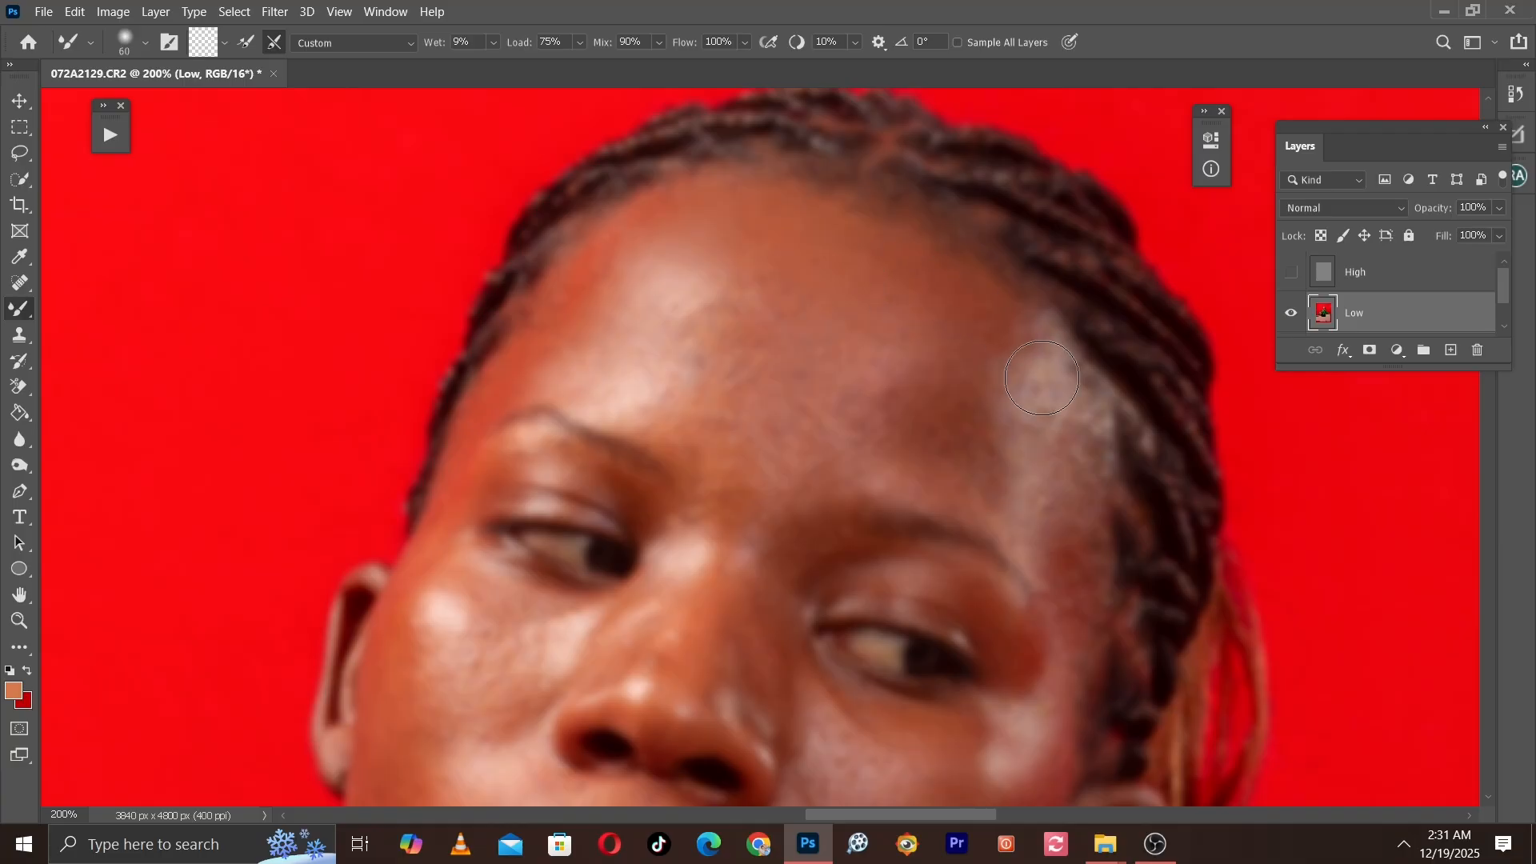
key(bracketright)
key(bracketright)
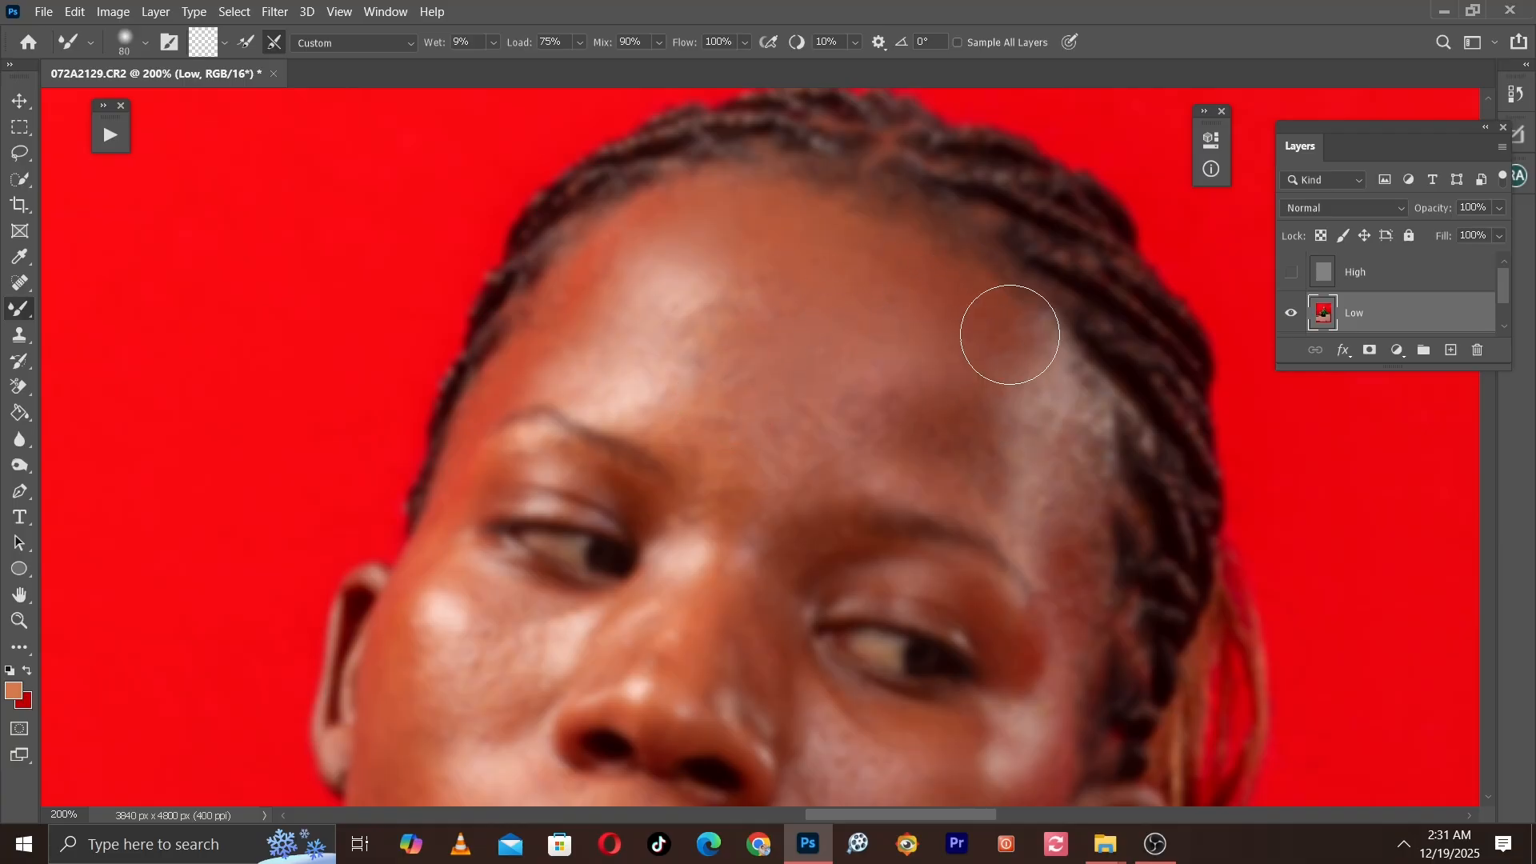
key(bracketleft)
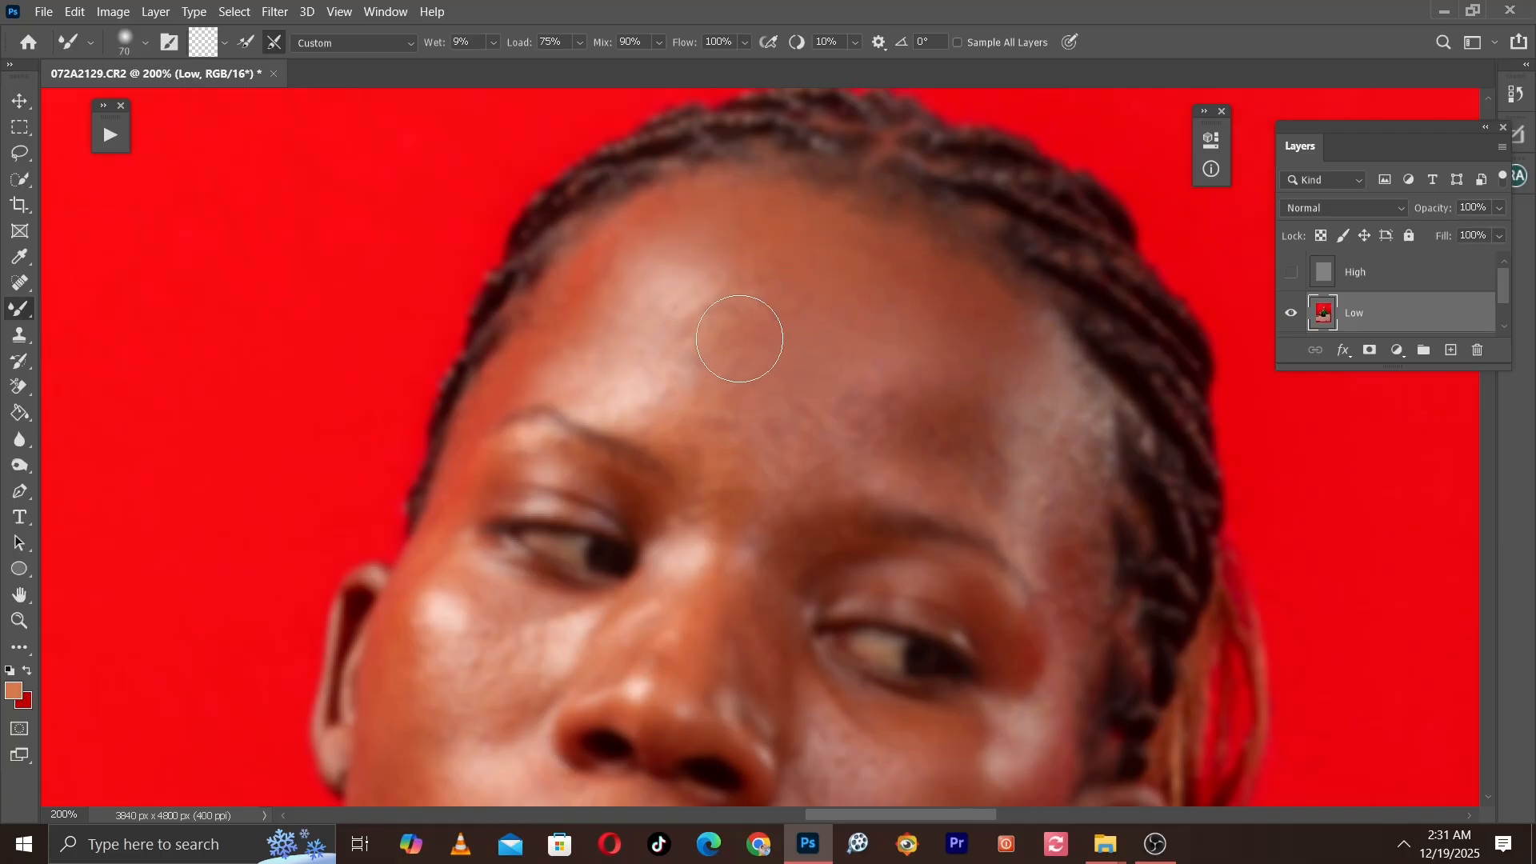
key(bracketleft)
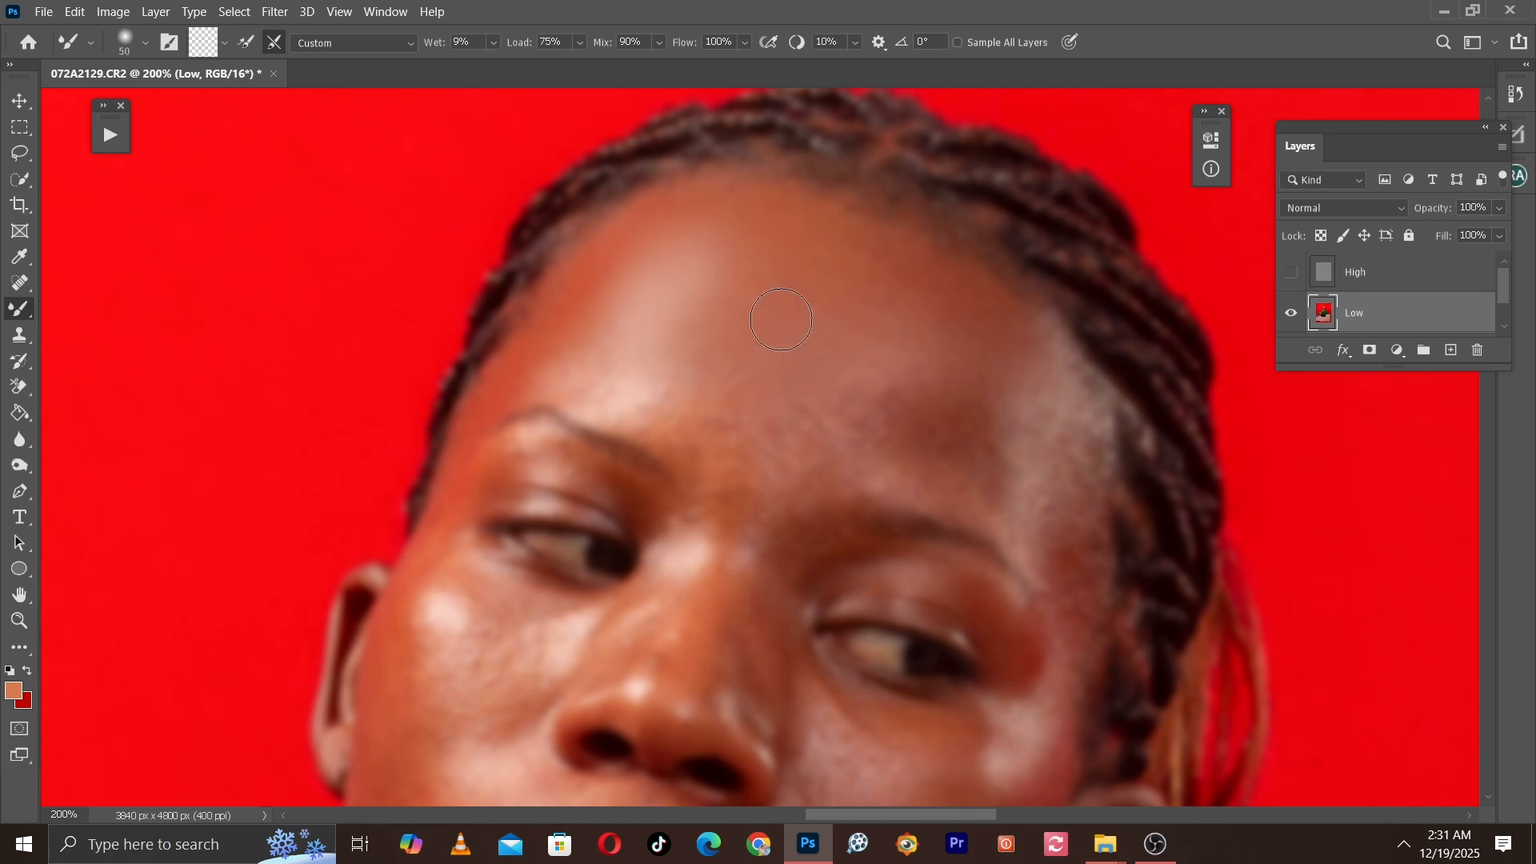
Step: Blend the middle forehead tones into the bright temple highlight near the hairline, varying the brush between about 50 and 70 px
key(bracketright)
key(bracketright)
key(bracketleft)
key(bracketleft)
key(bracketleft)
key(bracketright)
key(bracketright)
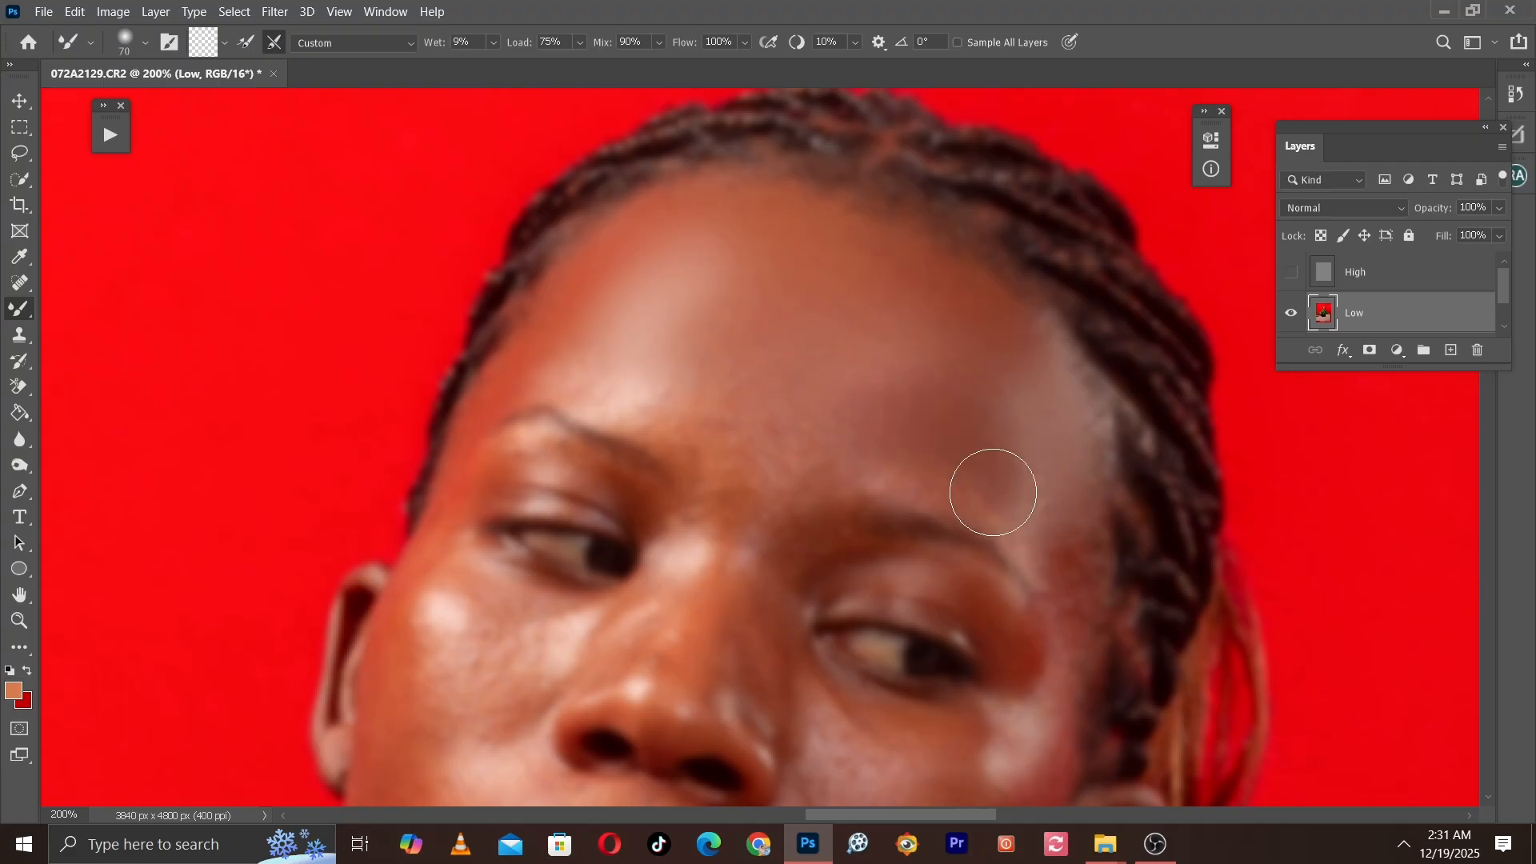
key(bracketleft)
key(bracketright)
click(1290, 274)
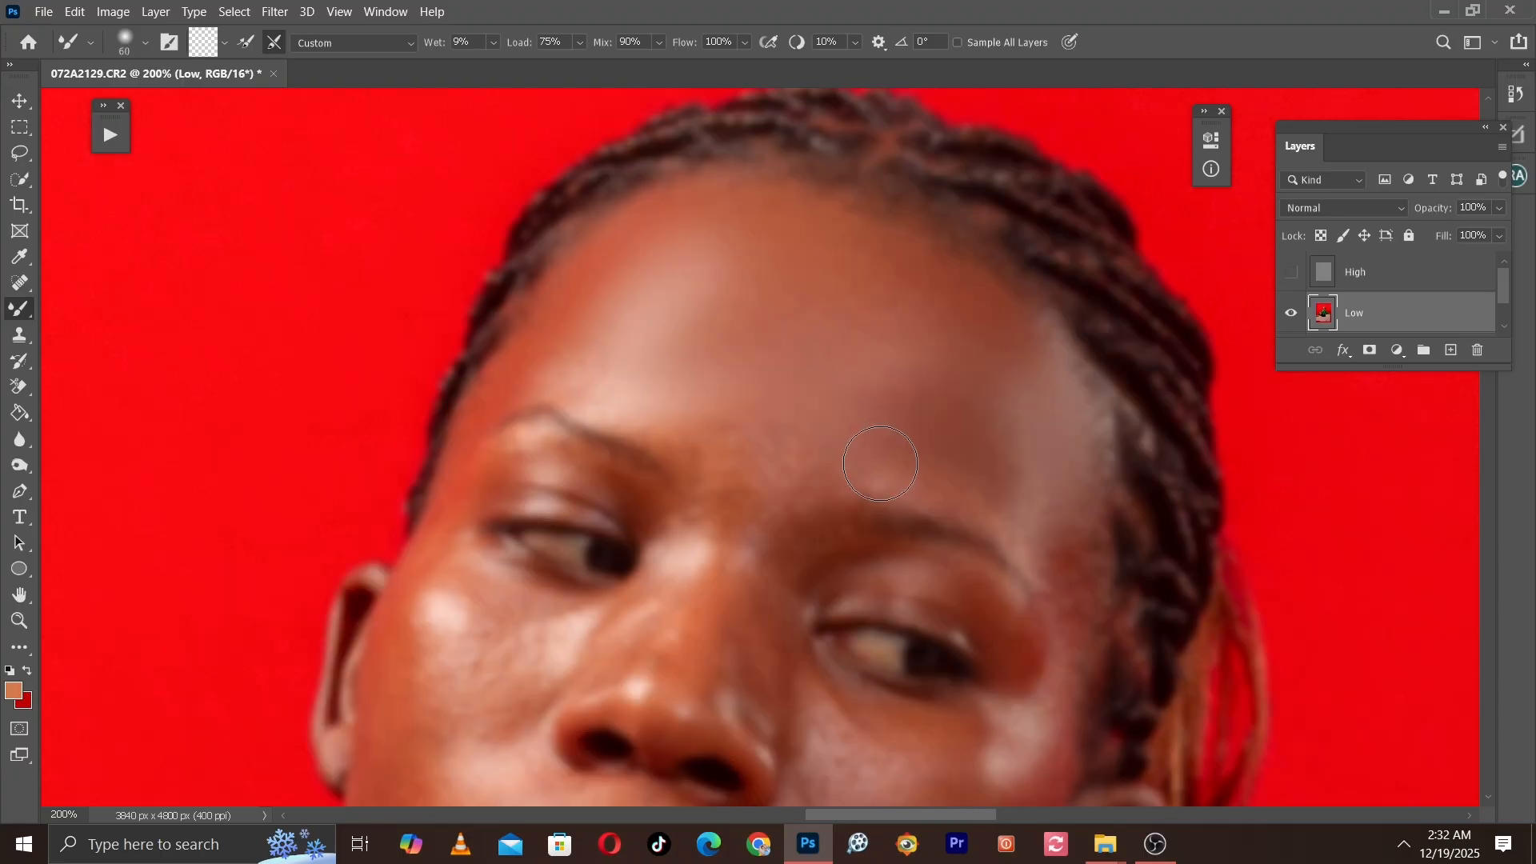
Step: Smooth the uneven tones on the lower forehead above and between the eyebrows, adjusting the Mixer Brush size to fit
key(bracketleft)
key(bracketleft)
drag(778, 510, 804, 473)
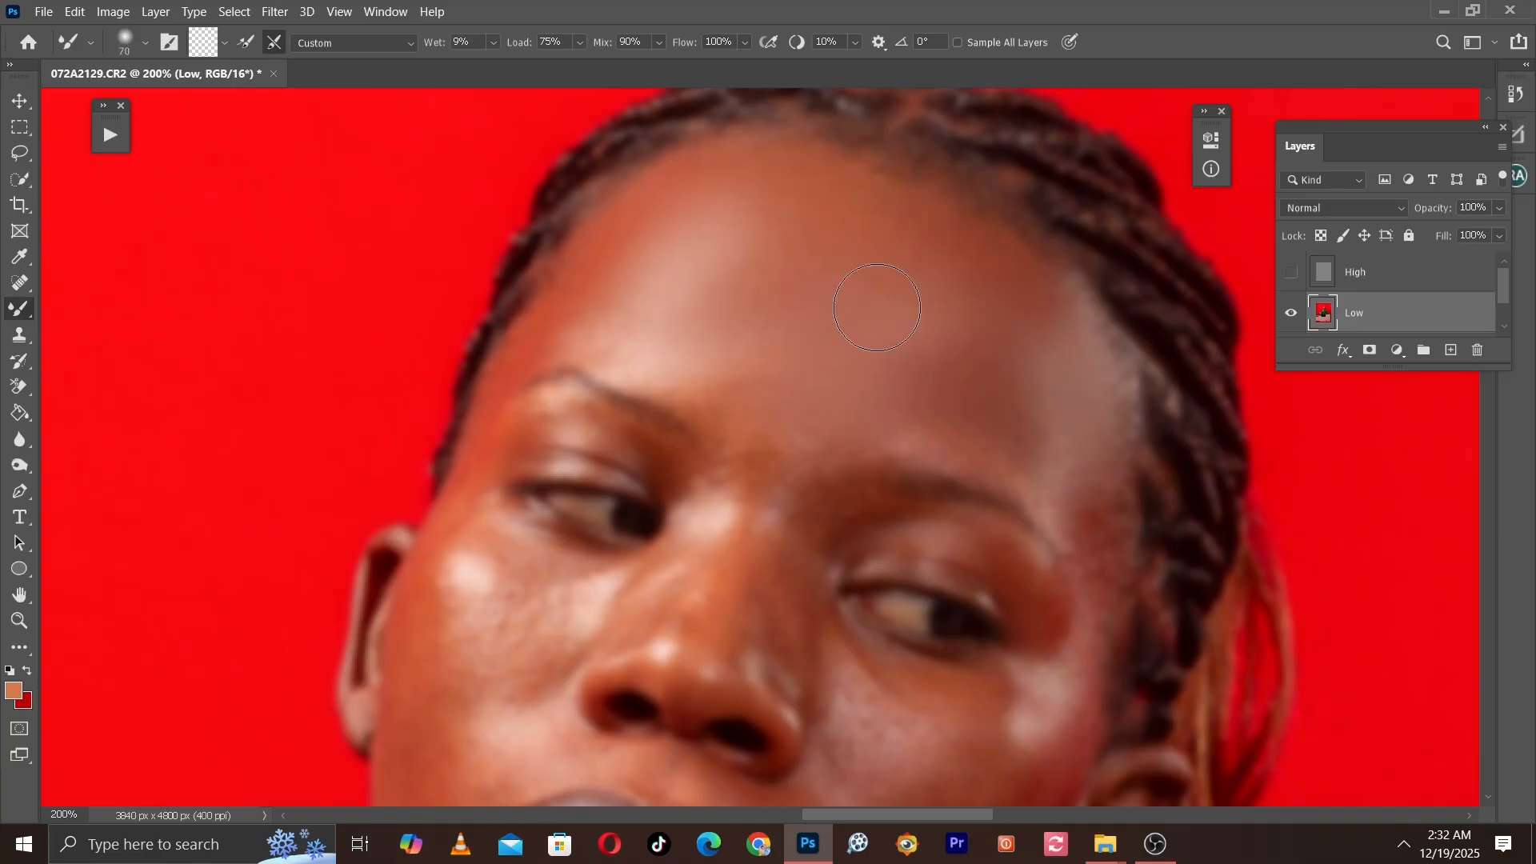
key(bracketleft)
key(bracketleft)
key(bracketleft)
key(bracketleft)
key(bracketleft)
Step: Smooth the shaded cheek and the skin under the eye nearest the braids with the Mixer Brush at about 45 to 60 px
mouse_move(1085, 462)
mouse_down()
mouse_move(987, 248)
mouse_move(1004, 395)
mouse_move(953, 512)
mouse_up()
key(bracketright)
key(bracketright)
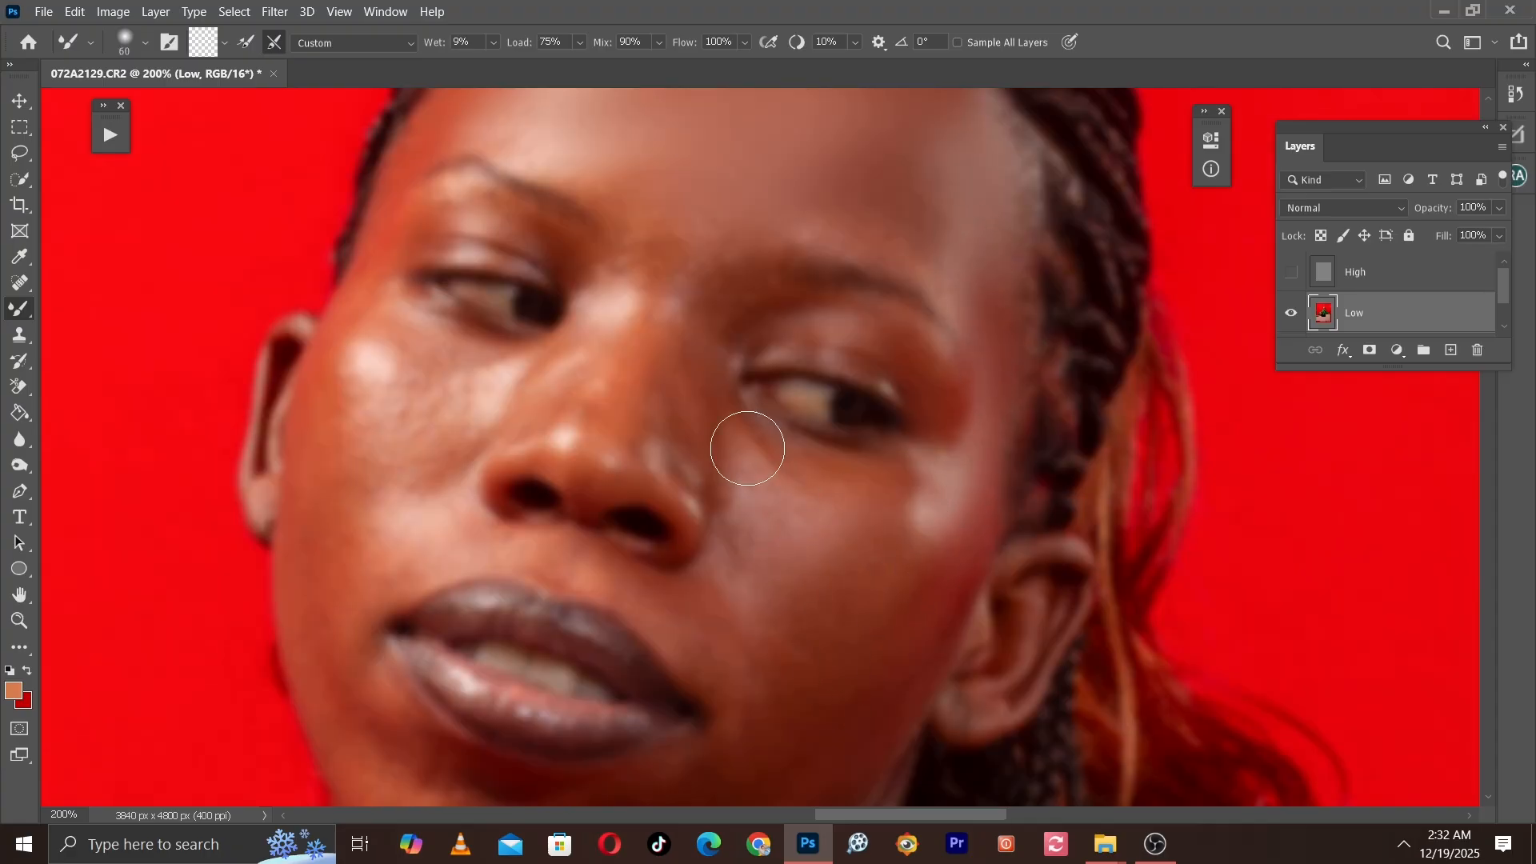
drag(748, 449, 961, 469)
key(bracketleft)
key(bracketleft)
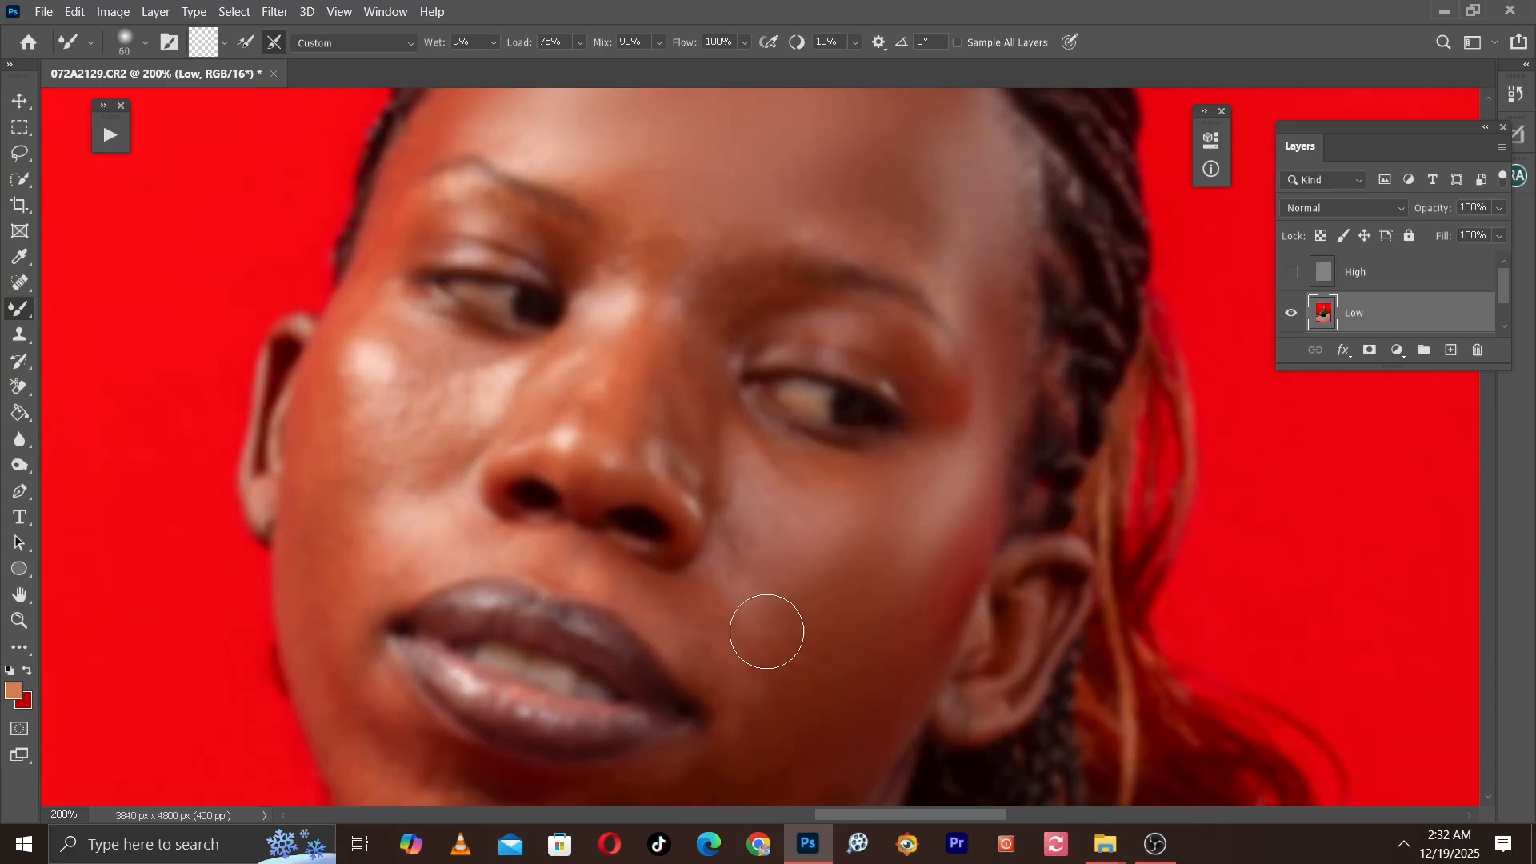
mouse_move(725, 417)
mouse_down()
mouse_move(827, 481)
mouse_move(731, 474)
mouse_move(809, 531)
mouse_up()
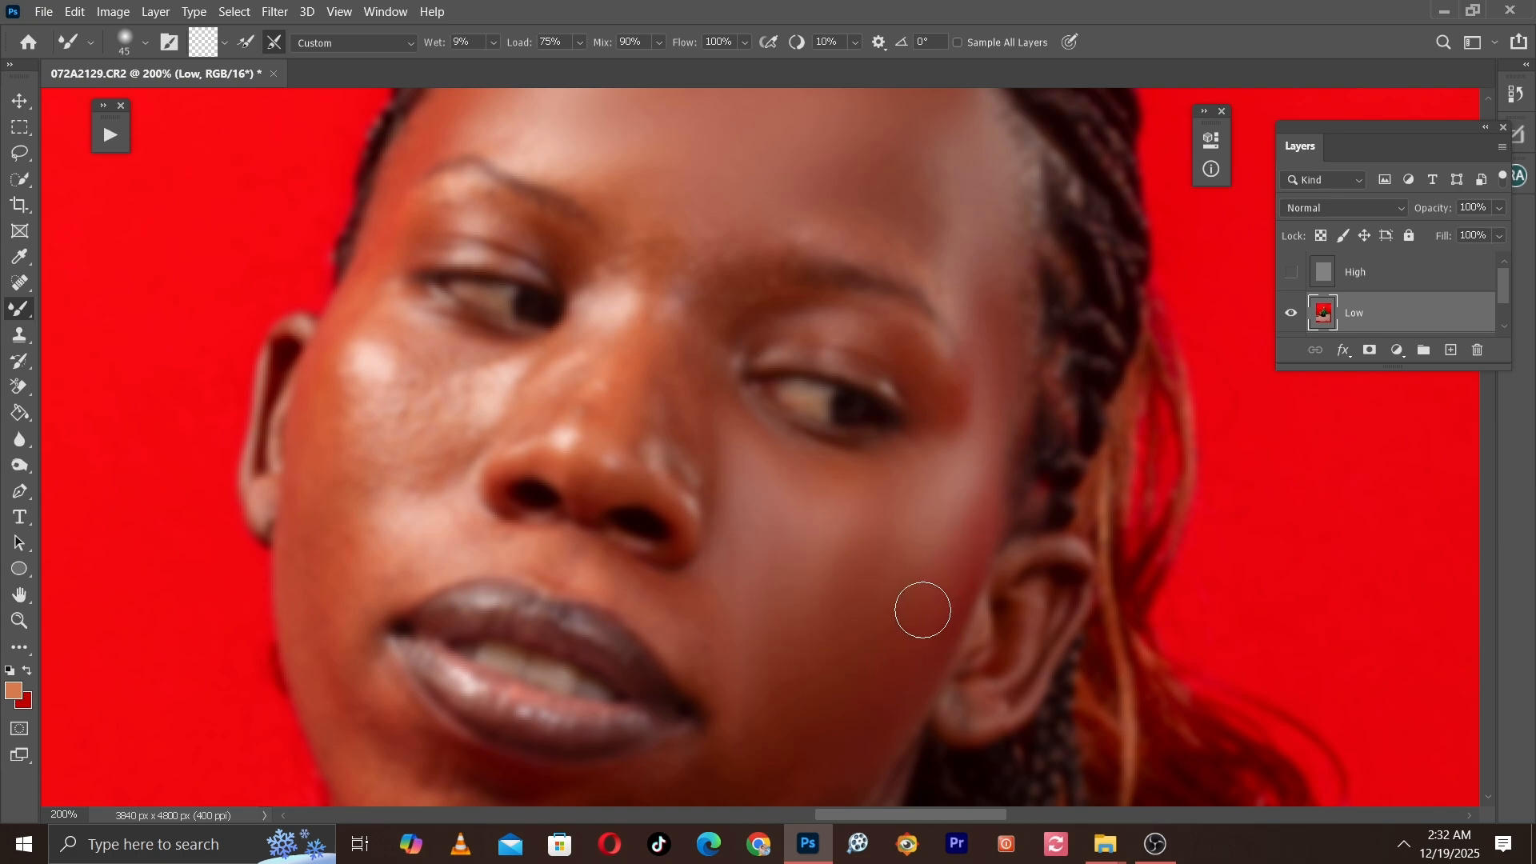
key(bracketright)
key(bracketright)
key(bracketright)
key(bracketleft)
key(bracketleft)
Step: Blend the skin between the eyebrow and eyelid on the braided side of the face with the brush at about 40 px
scroll(972, 486, up, 3)
key(bracketleft)
key(bracketleft)
key(bracketleft)
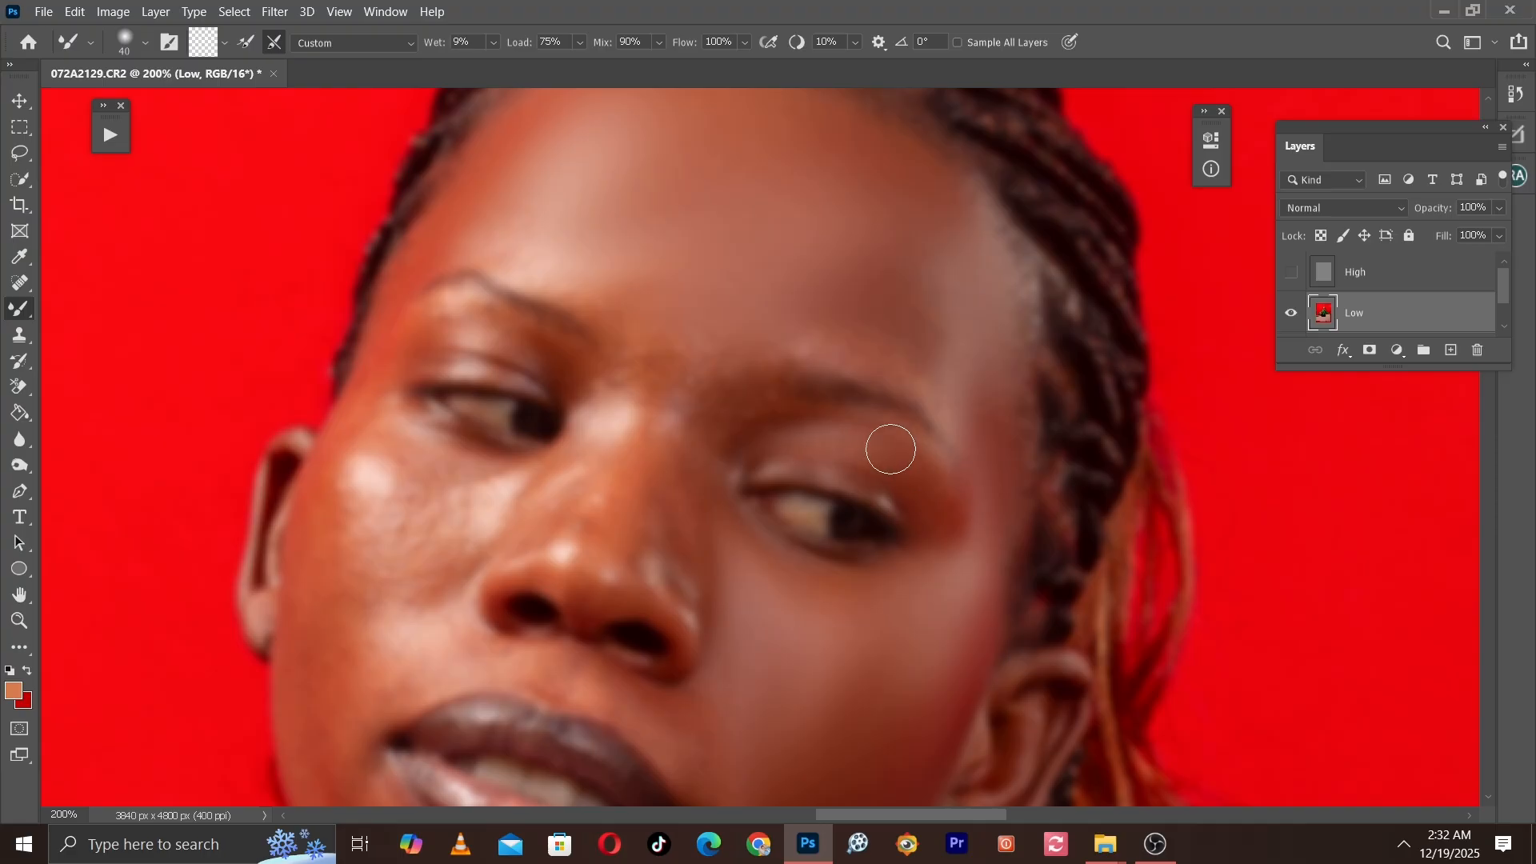
Step: Smooth the bridge of the nose and the skin between the eyebrows with the Mixer Brush at about 40 to 45 px
key(bracketright)
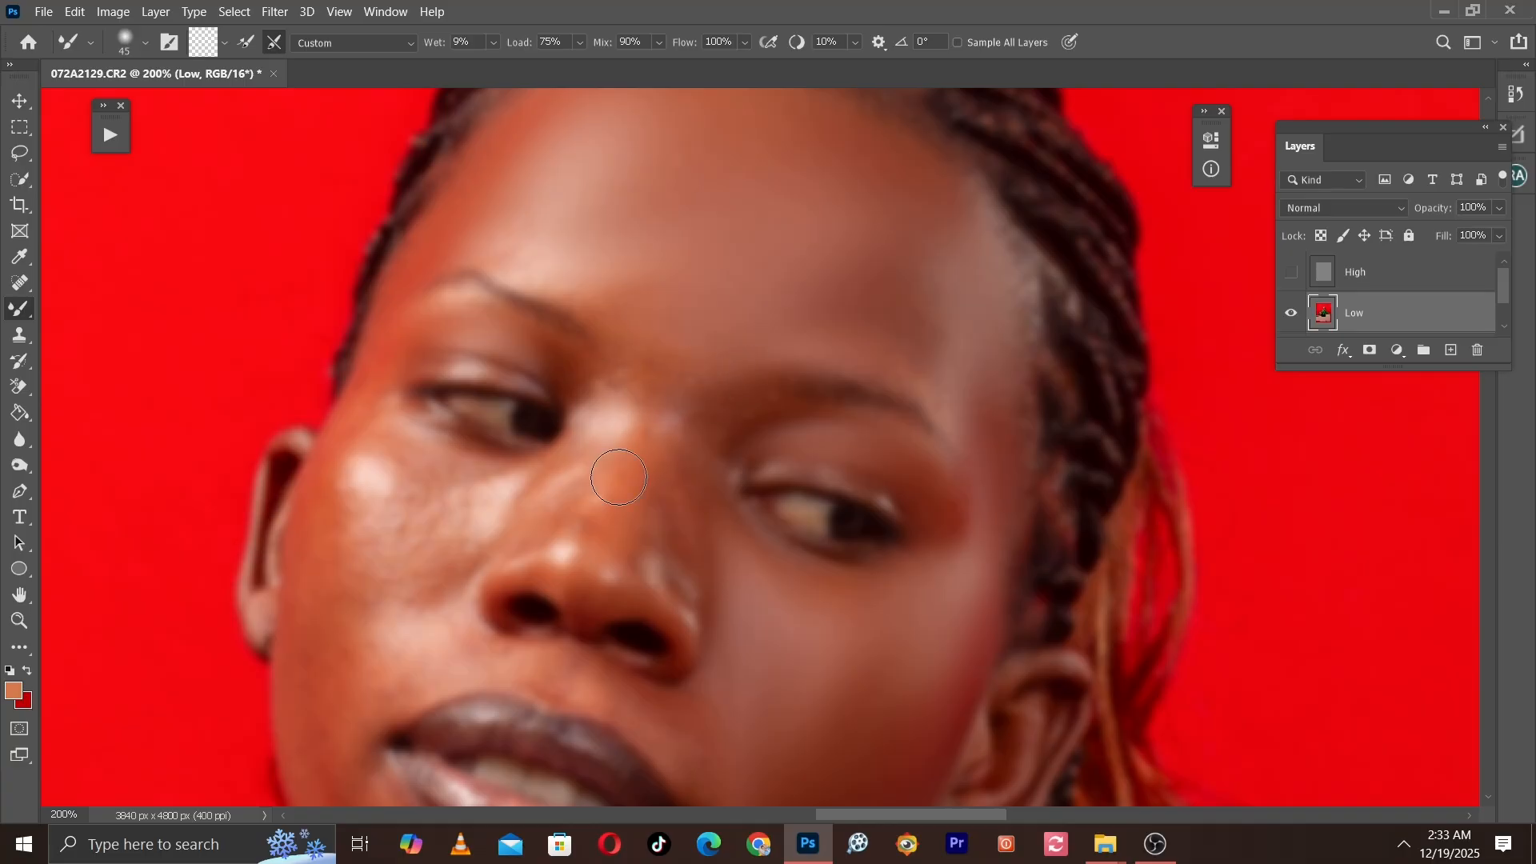
key(bracketleft)
key(bracketleft)
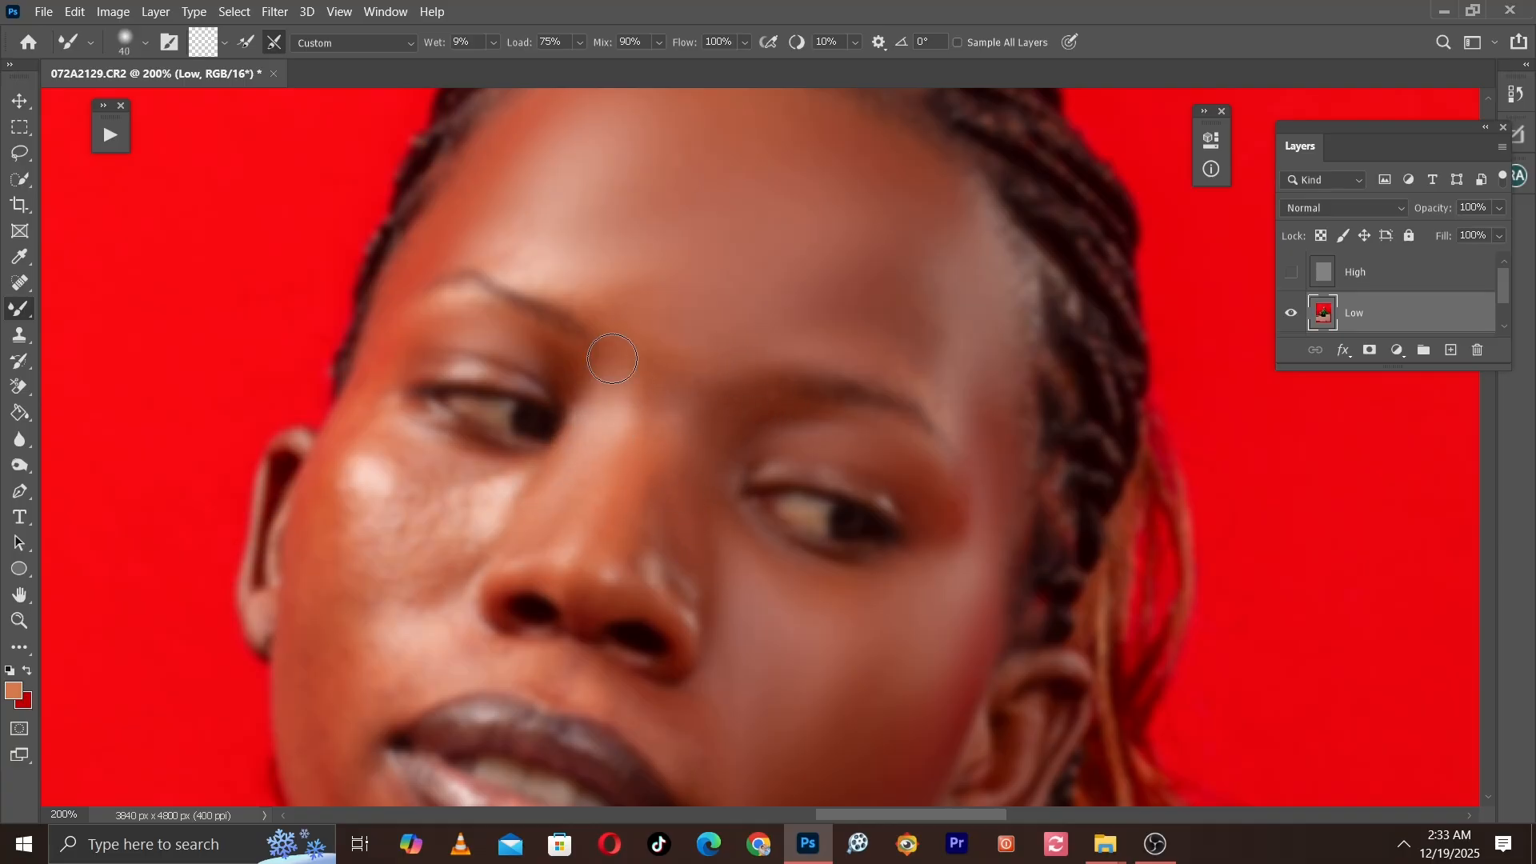
Step: Smooth the bright highlight and patchy texture on the lit cheek, starting at about 50 px and varying the Mixer Brush size
drag(625, 287, 793, 126)
key(bracketright)
key(bracketright)
mouse_move(524, 304)
mouse_down()
mouse_move(618, 306)
mouse_move(479, 429)
mouse_move(523, 283)
mouse_move(548, 416)
mouse_move(523, 381)
mouse_move(595, 348)
mouse_move(536, 304)
mouse_up()
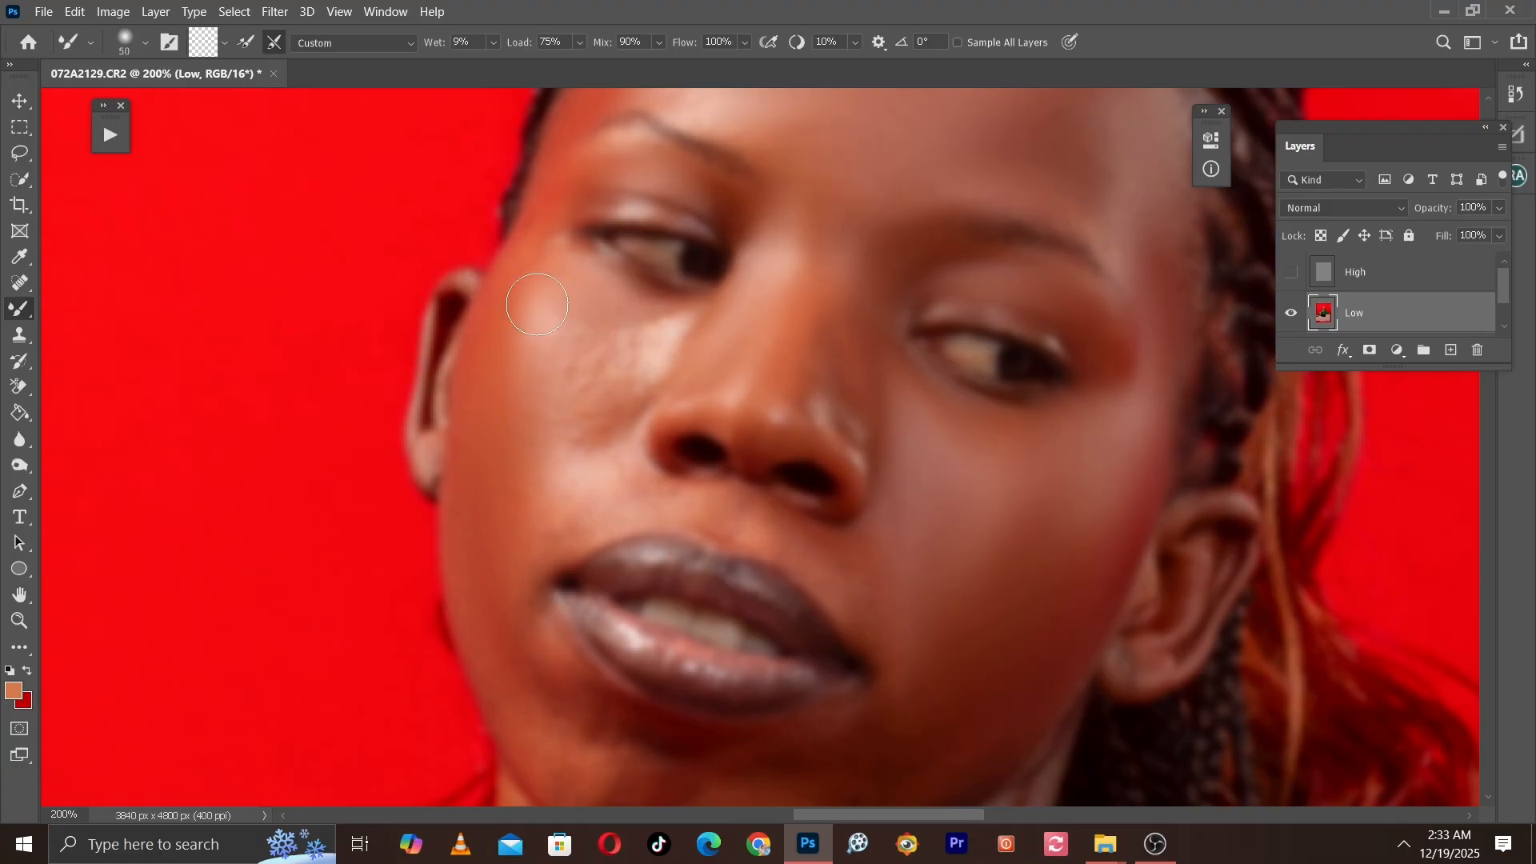
key(bracketleft)
key(bracketleft)
key(bracketleft)
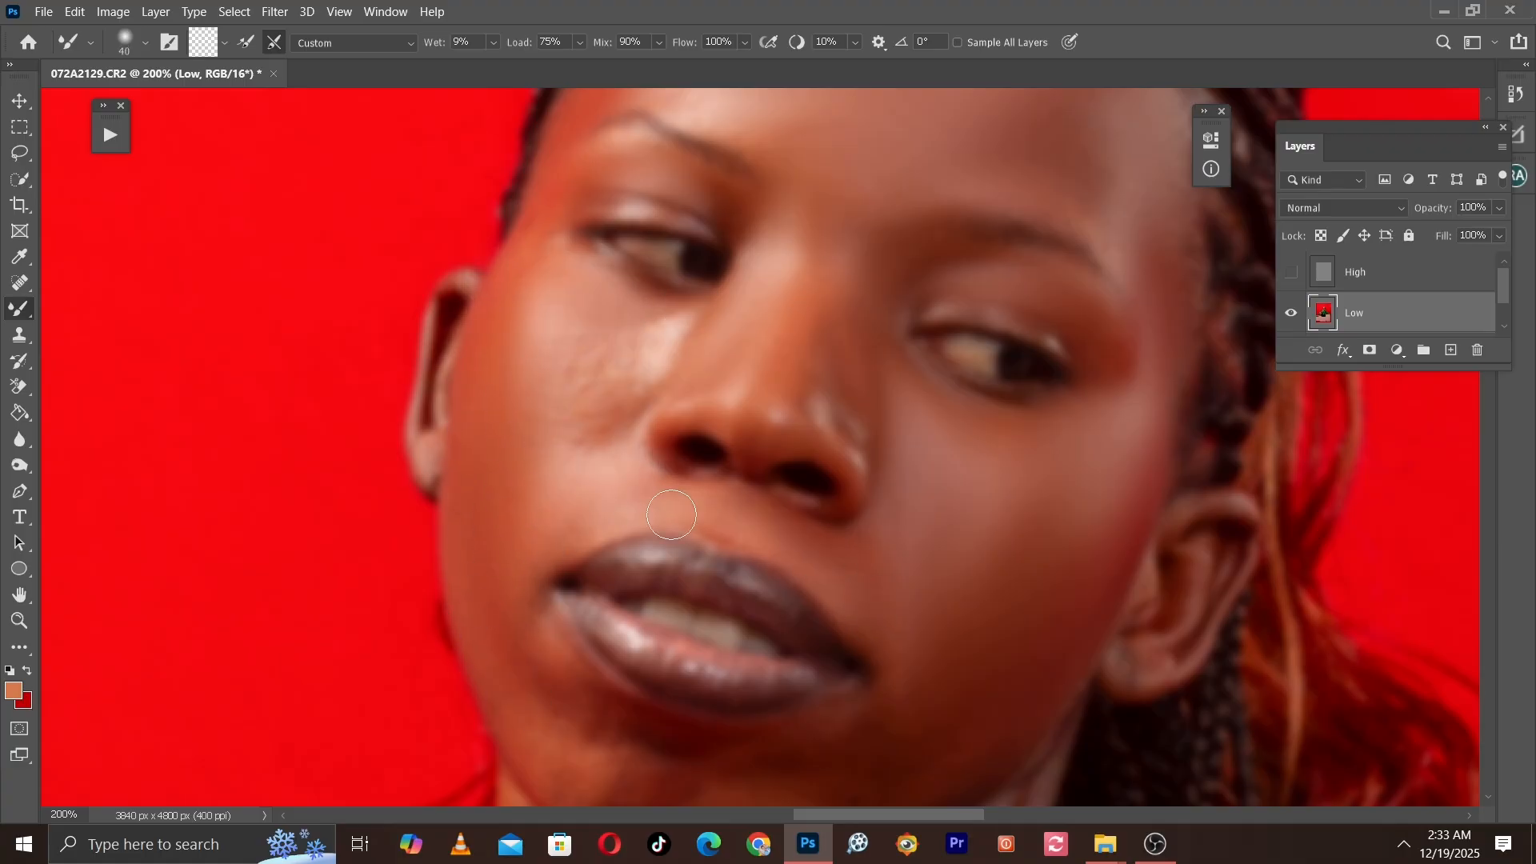
key(bracketright)
key(bracketright)
key(bracketright)
mouse_move(552, 430)
mouse_down()
mouse_move(669, 316)
mouse_move(627, 387)
mouse_move(535, 319)
mouse_move(523, 479)
mouse_move(581, 456)
mouse_up()
Step: Soften the small highlights on the nose tip and nostril with the Mixer Brush reduced to about 35 px
key(bracketleft)
key(bracketleft)
key(bracketleft)
key(bracketleft)
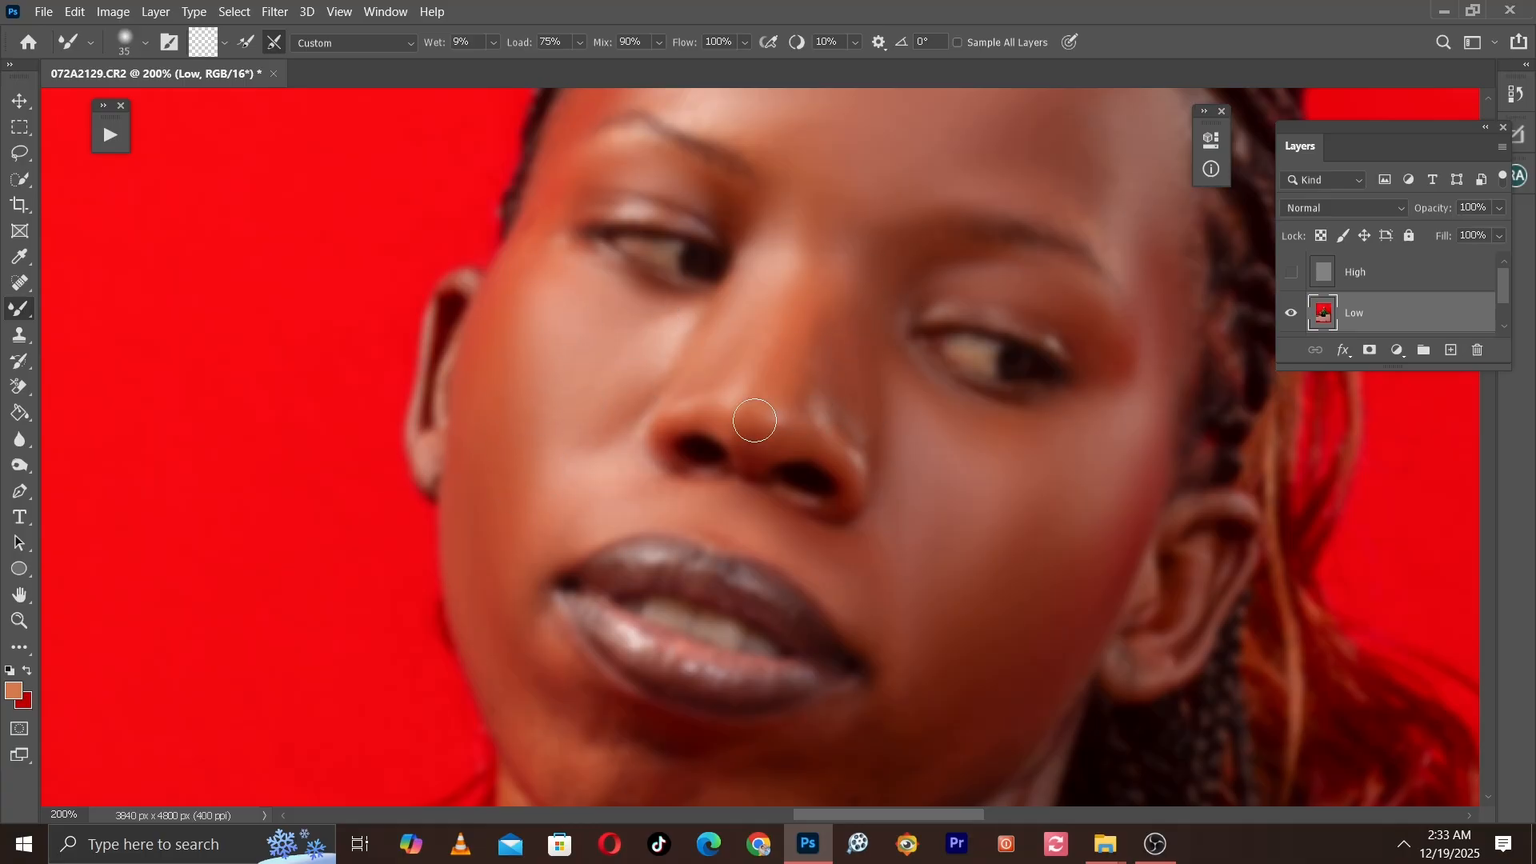
drag(842, 424, 855, 458)
key(bracketright)
key(bracketright)
Step: Show the High layer to check the skin texture over the smoothed face, and hide it again
click(1290, 273)
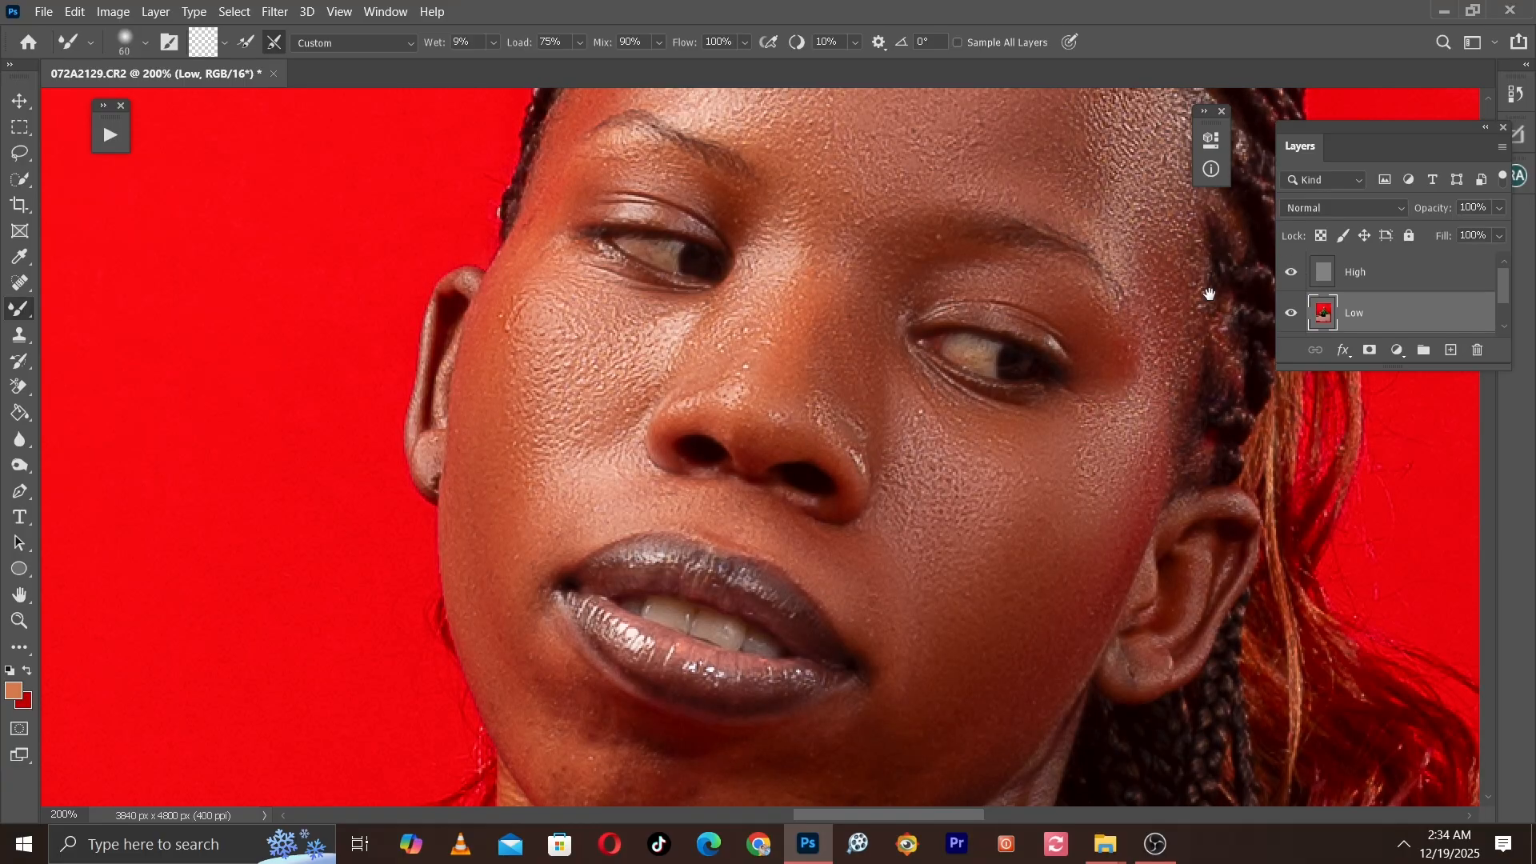
scroll(1290, 272, up, 2)
click(1293, 273)
Step: Even out the broad forehead and temple tones on the Low layer with a larger Mixer Brush of about 70 to 100 px
drag(1109, 340, 961, 315)
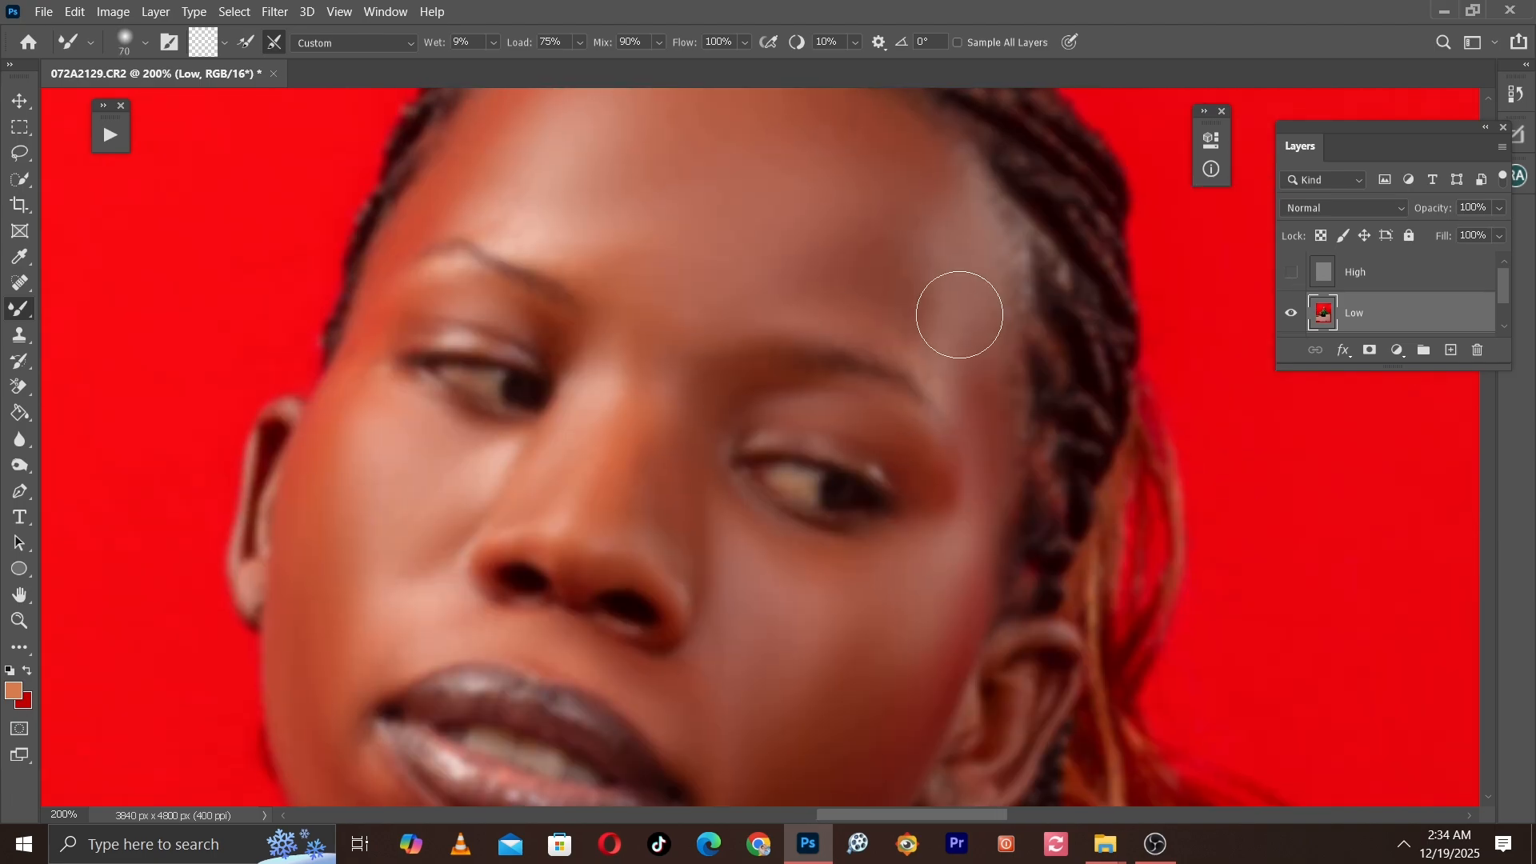
key(bracketright)
key(bracketright)
key(bracketright)
key(bracketright)
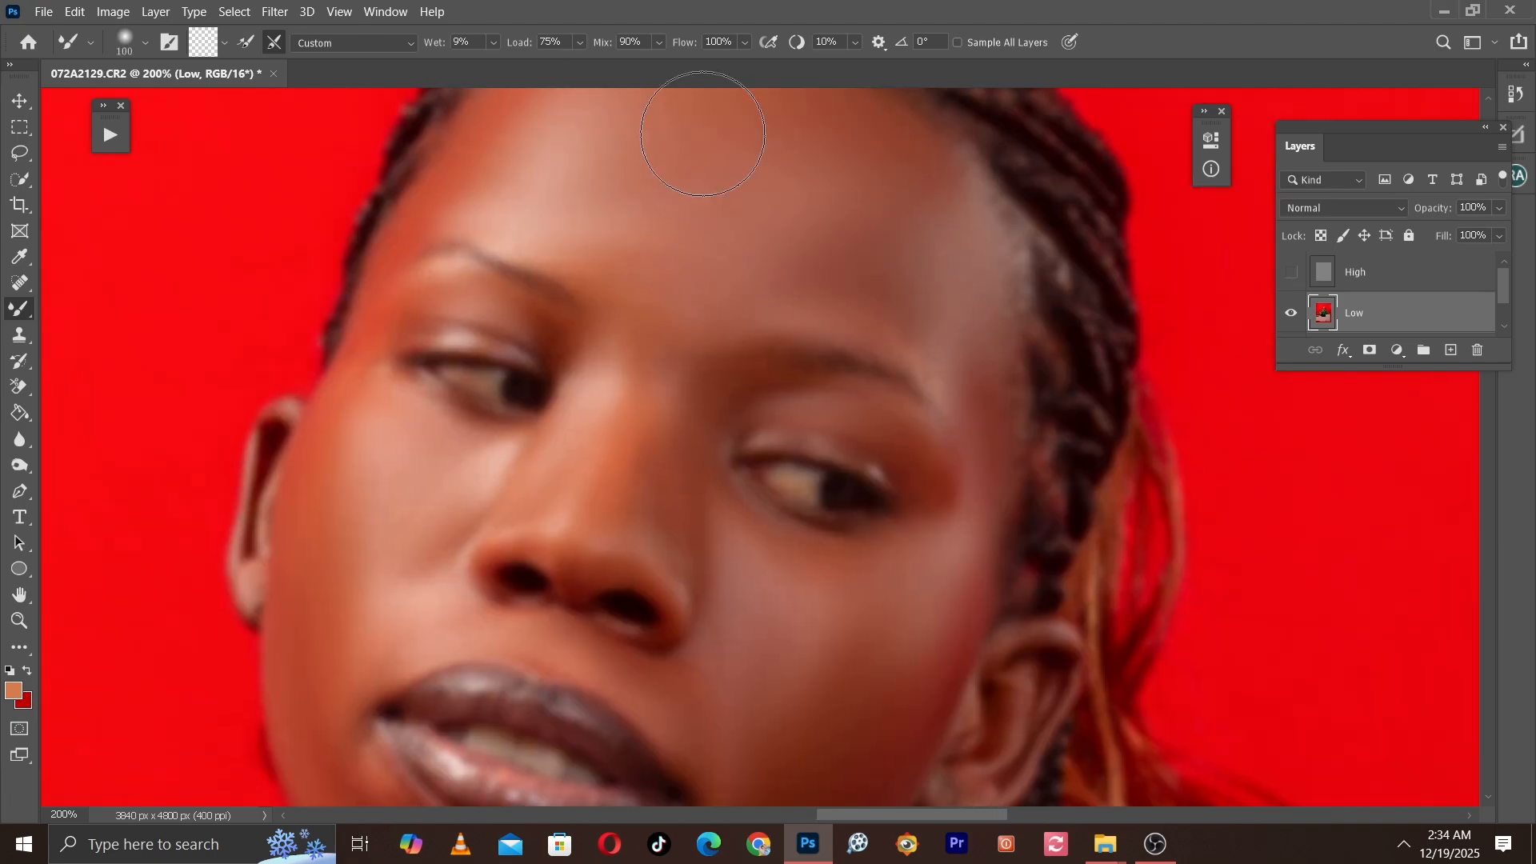
key(ctrl+minus)
drag(812, 398, 836, 316)
key(bracketright)
key(bracketleft)
key(bracketleft)
key(bracketleft)
key(bracketright)
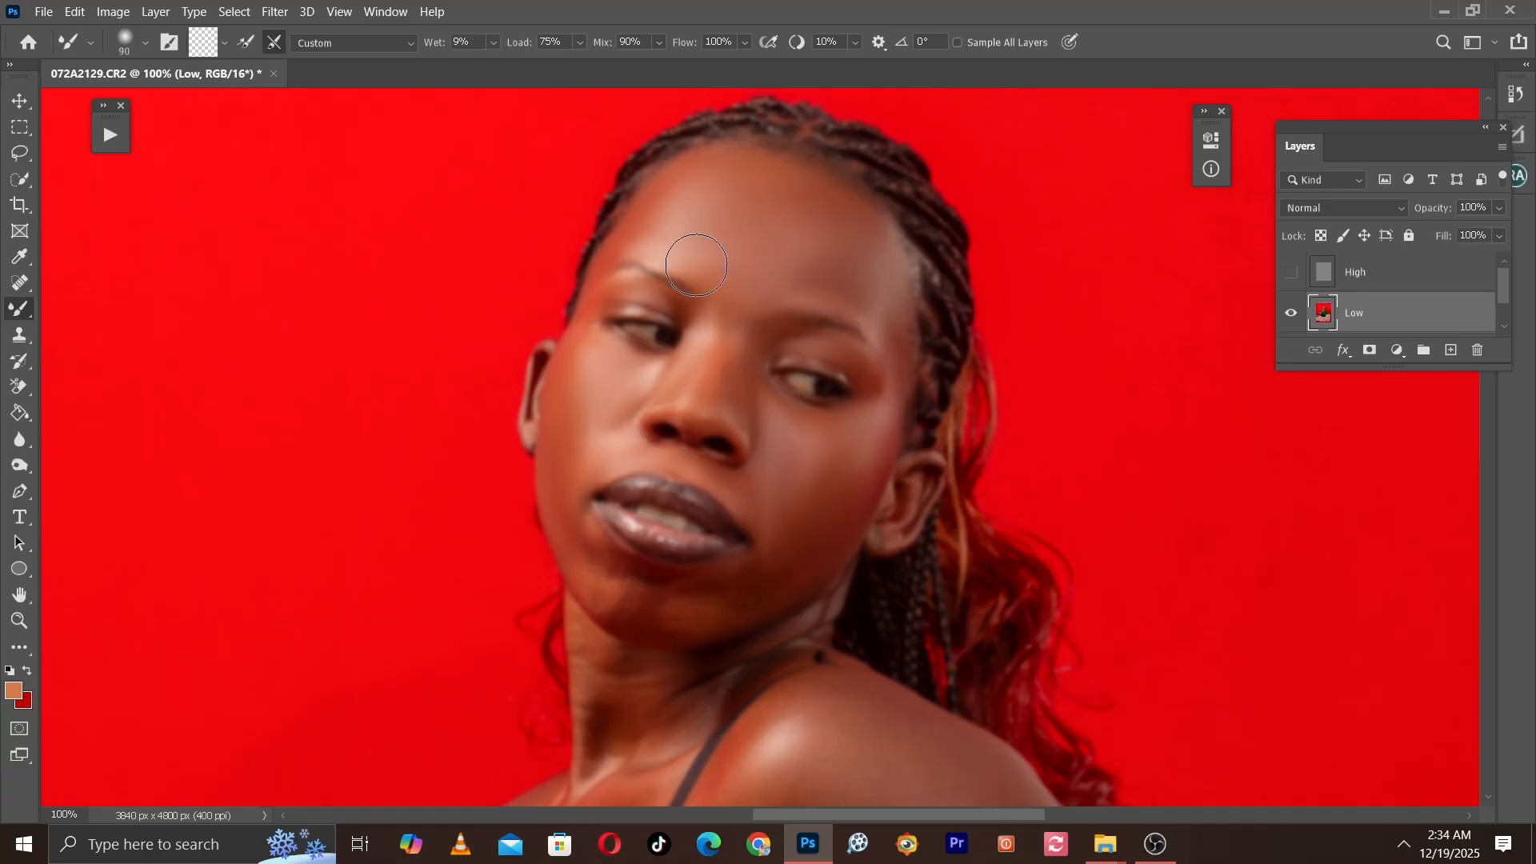
Step: Blend the chin, jaw and cheek tones on the Low layer with the Mixer Brush at about 70 to 90 px
scroll(797, 272, down, 5)
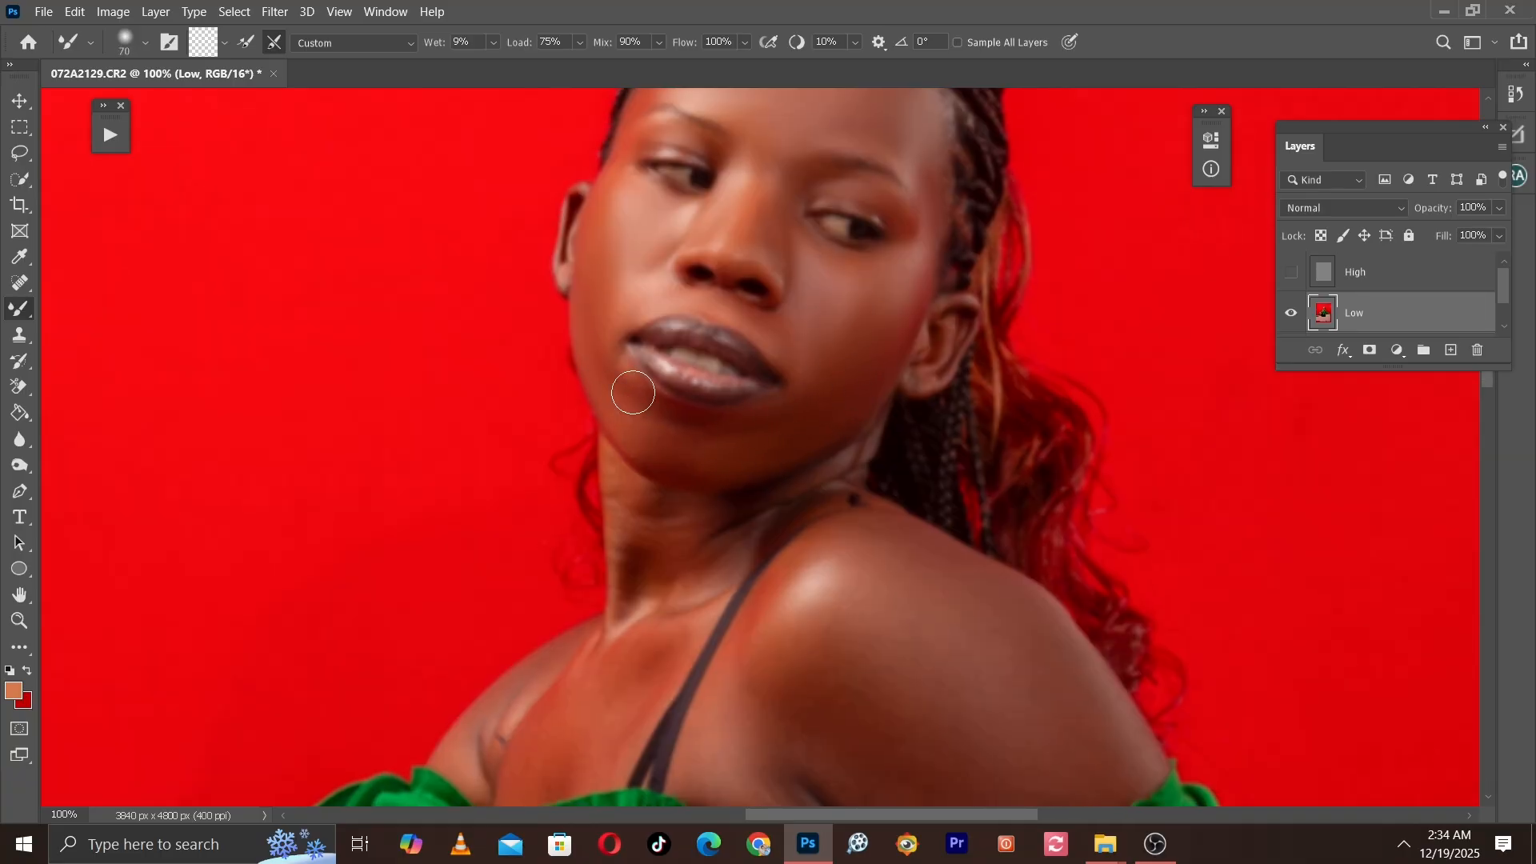
scroll(611, 437, up, 2)
key(bracketleft)
key(bracketright)
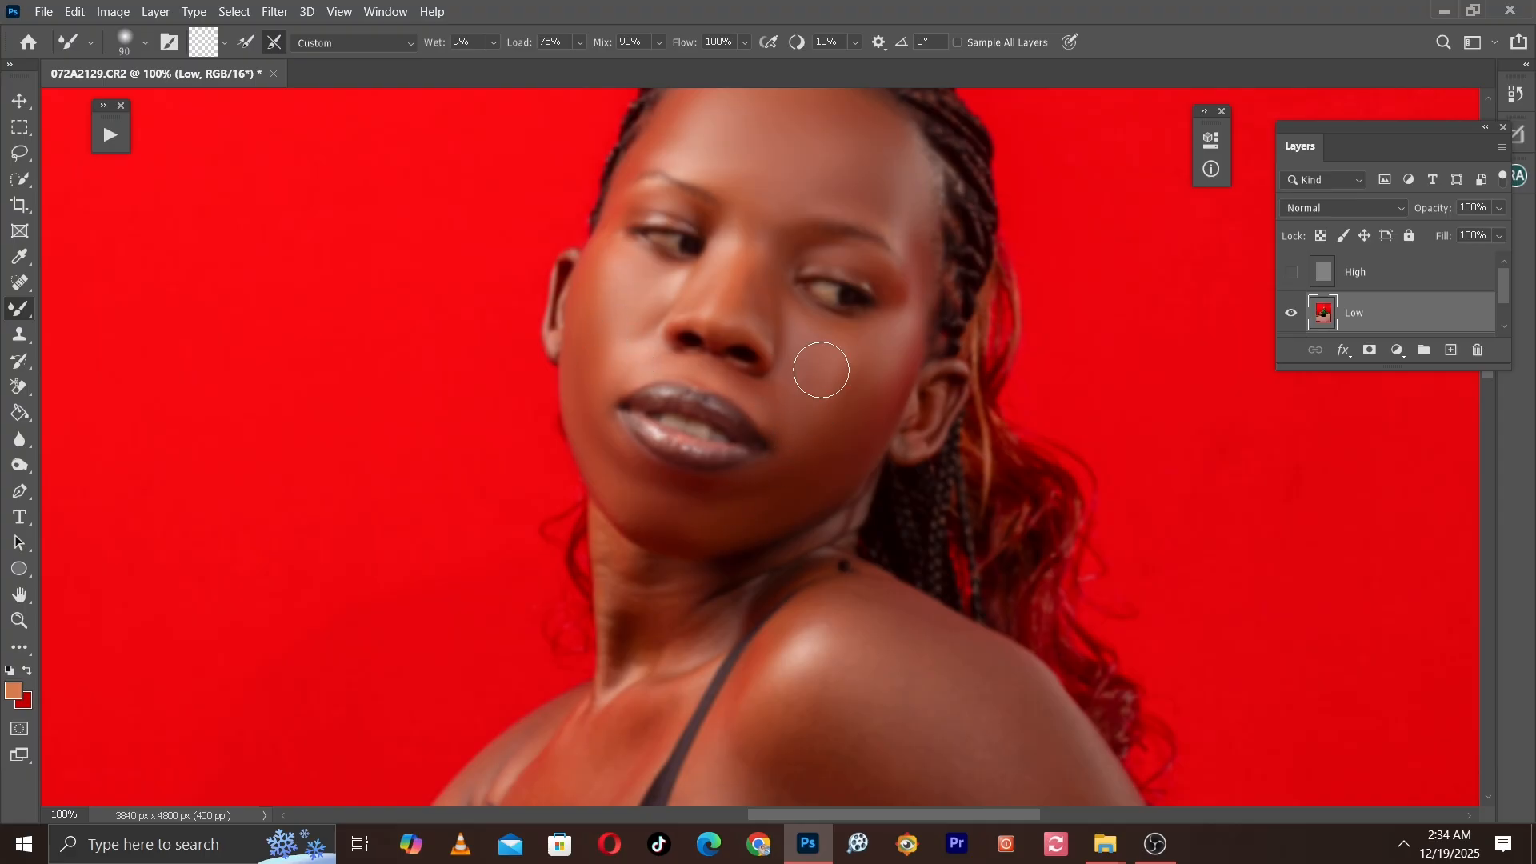
Step: Smooth the neck tones below the chin with the Mixer Brush at about 60 px
scroll(795, 307, down, 7)
key(bracketright)
key(bracketleft)
key(bracketleft)
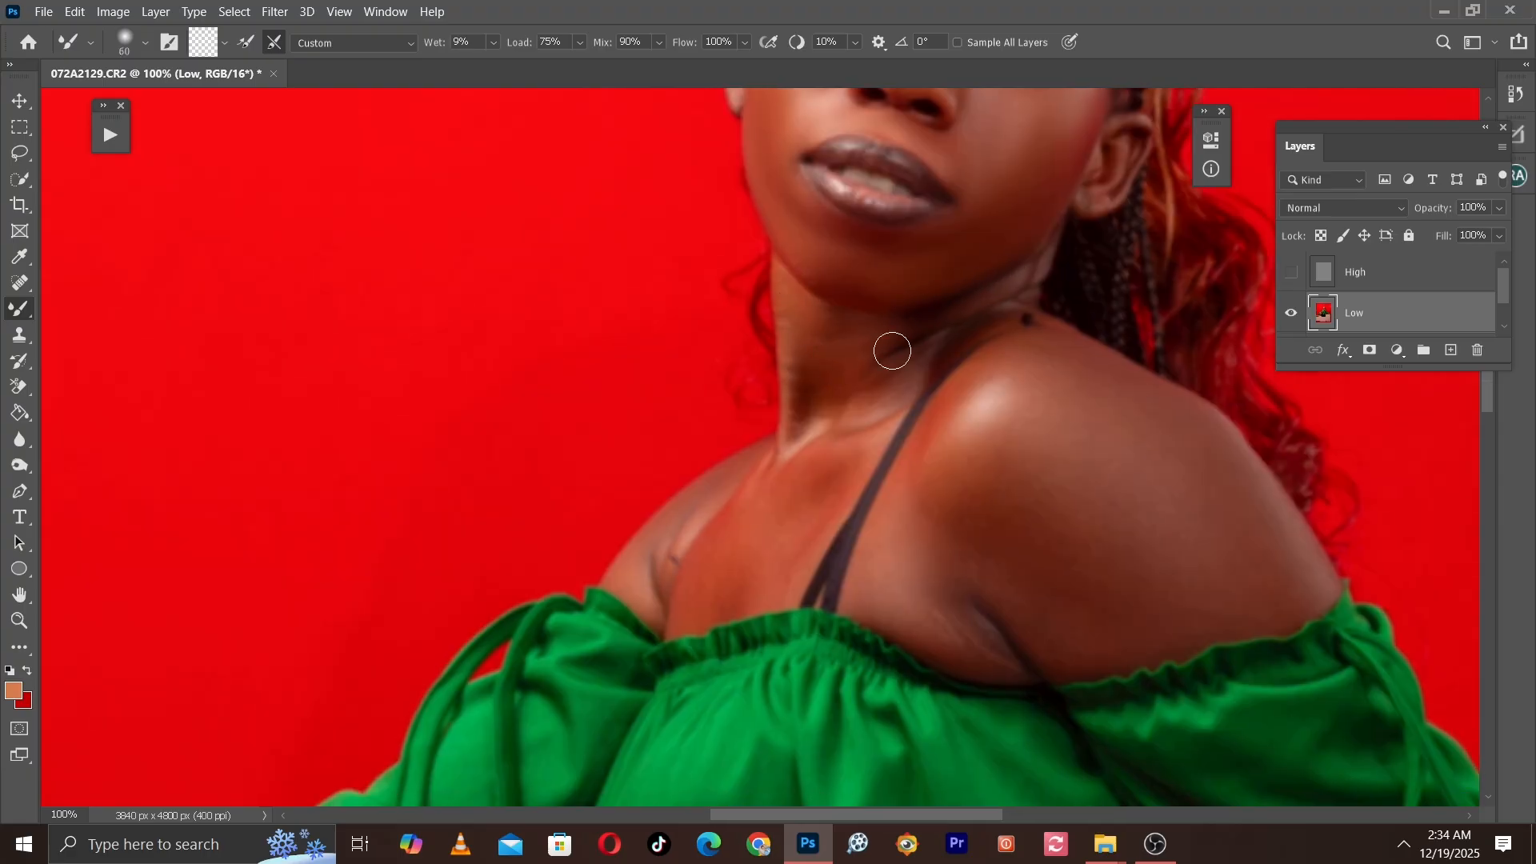
drag(807, 326, 790, 395)
Step: Smooth the chest above the green neckline, enlarging the Mixer Brush to about 125 px
scroll(803, 309, down, 5)
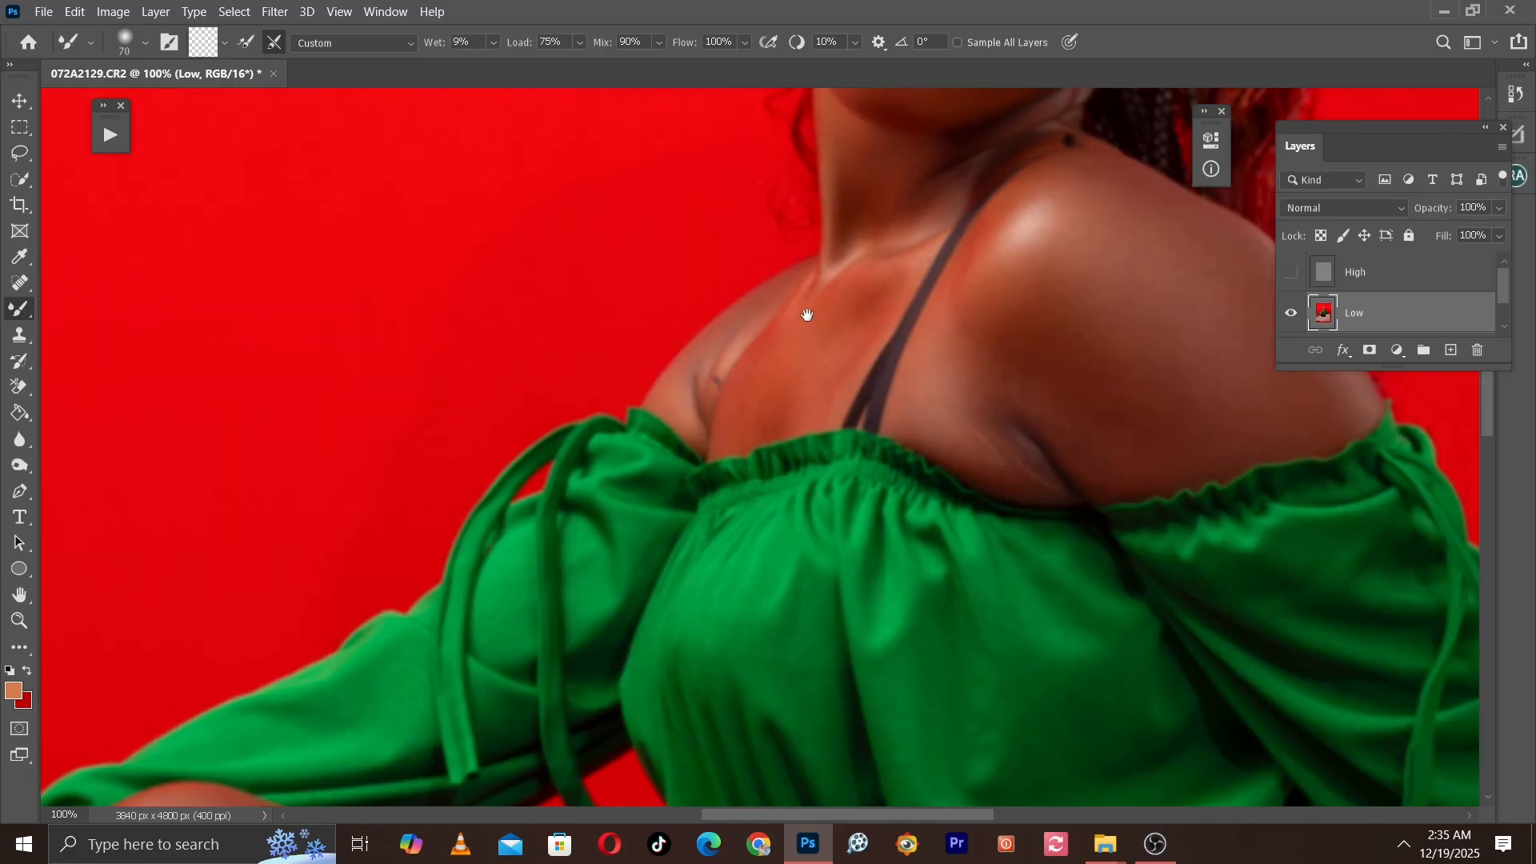
key(bracketright)
key(bracketright)
key(bracketright)
key(bracketright)
key(bracketright)
key(bracketright)
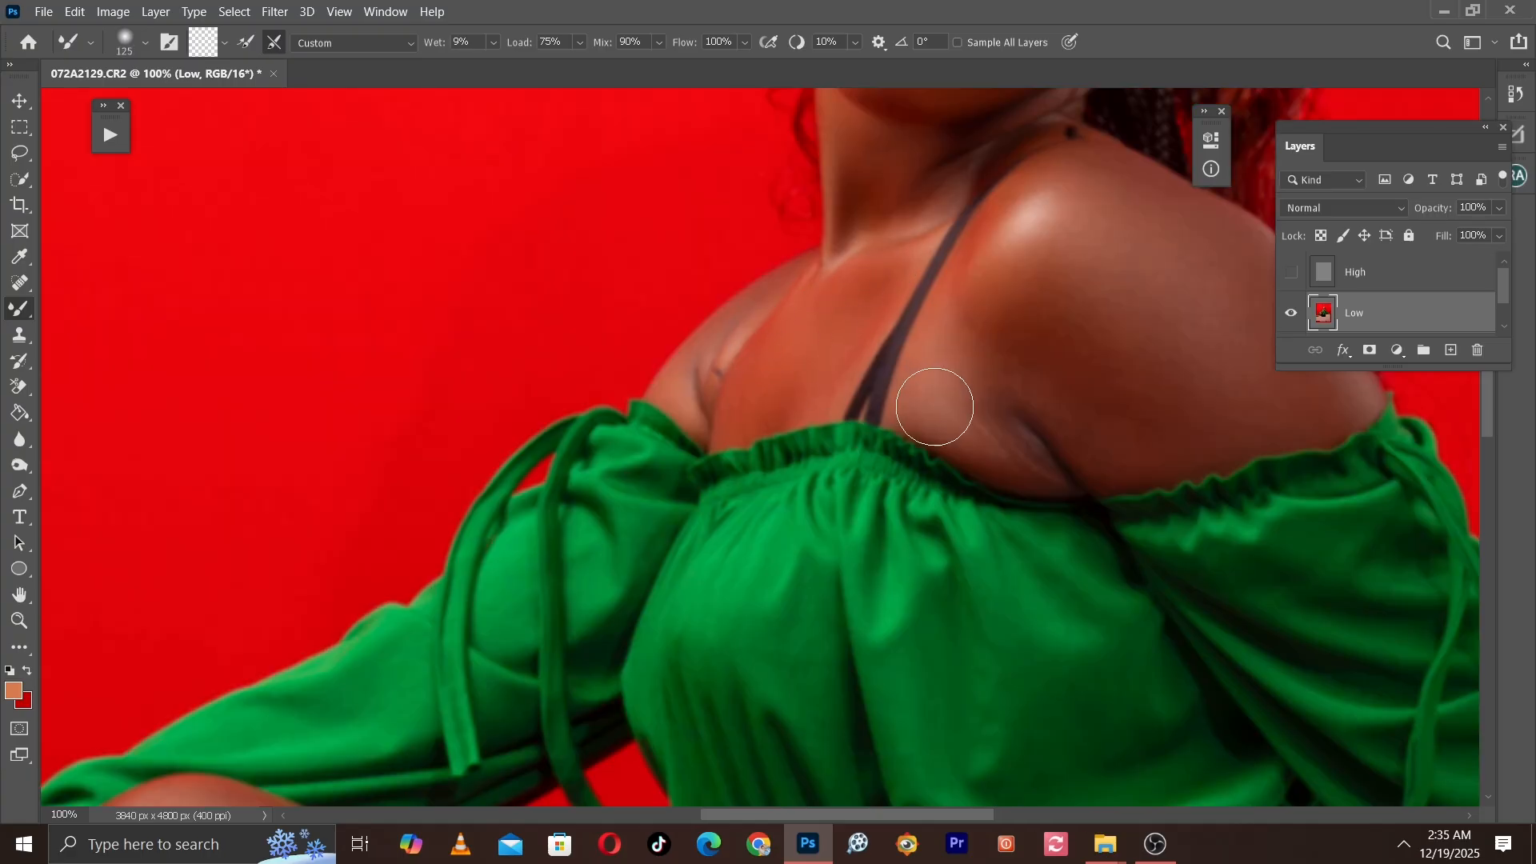
Step: Smooth the bare shoulder, its highlight and the upper arm with the Mixer Brush between about 80 and 150 px
scroll(943, 405, right, 5)
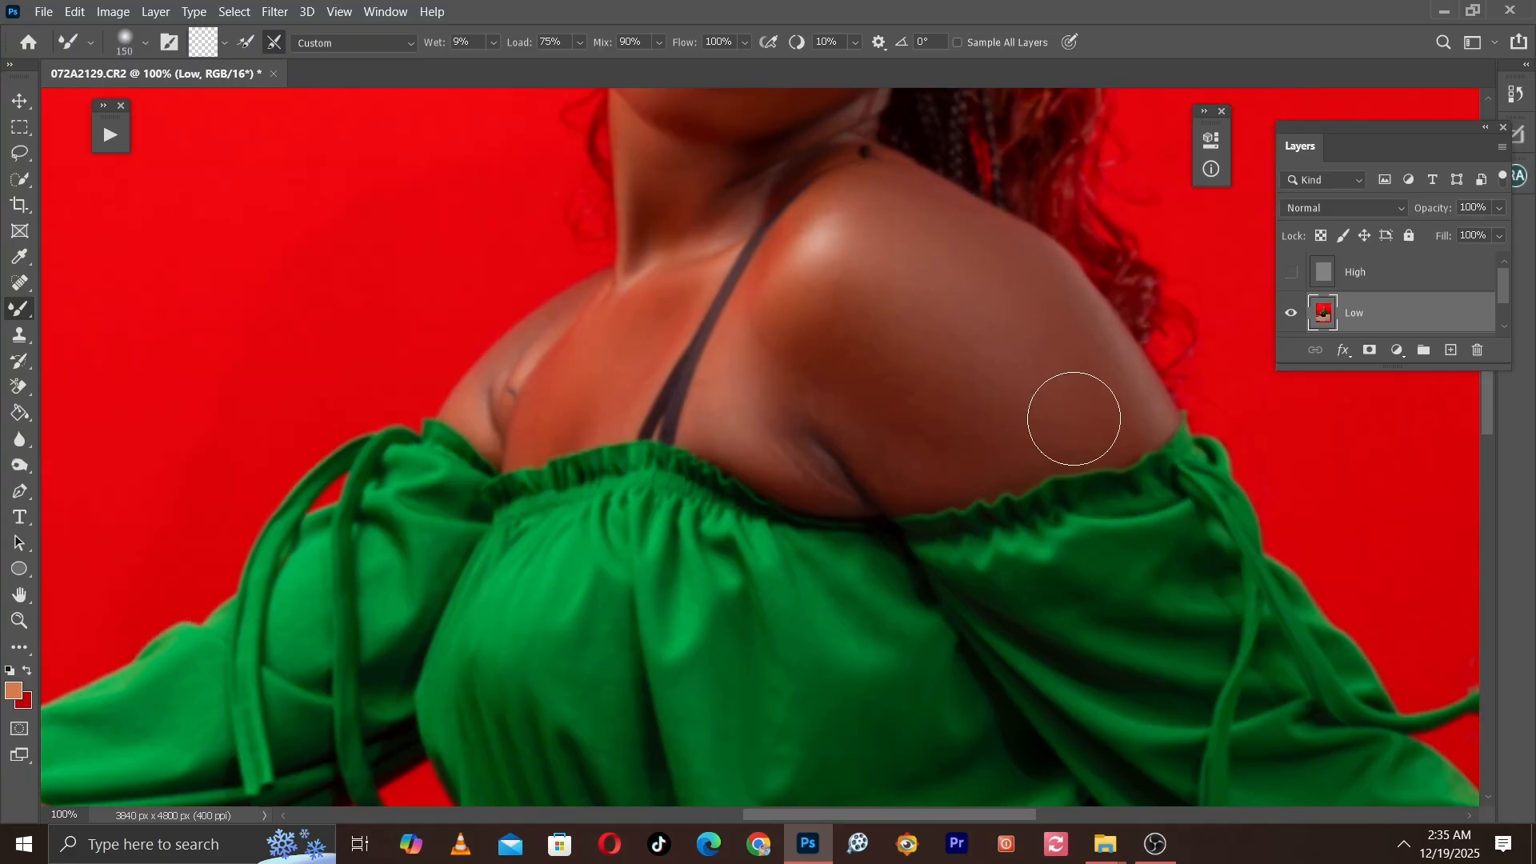
key(bracketleft)
mouse_move(828, 344)
mouse_down()
mouse_move(855, 280)
mouse_move(834, 260)
mouse_move(857, 178)
mouse_up()
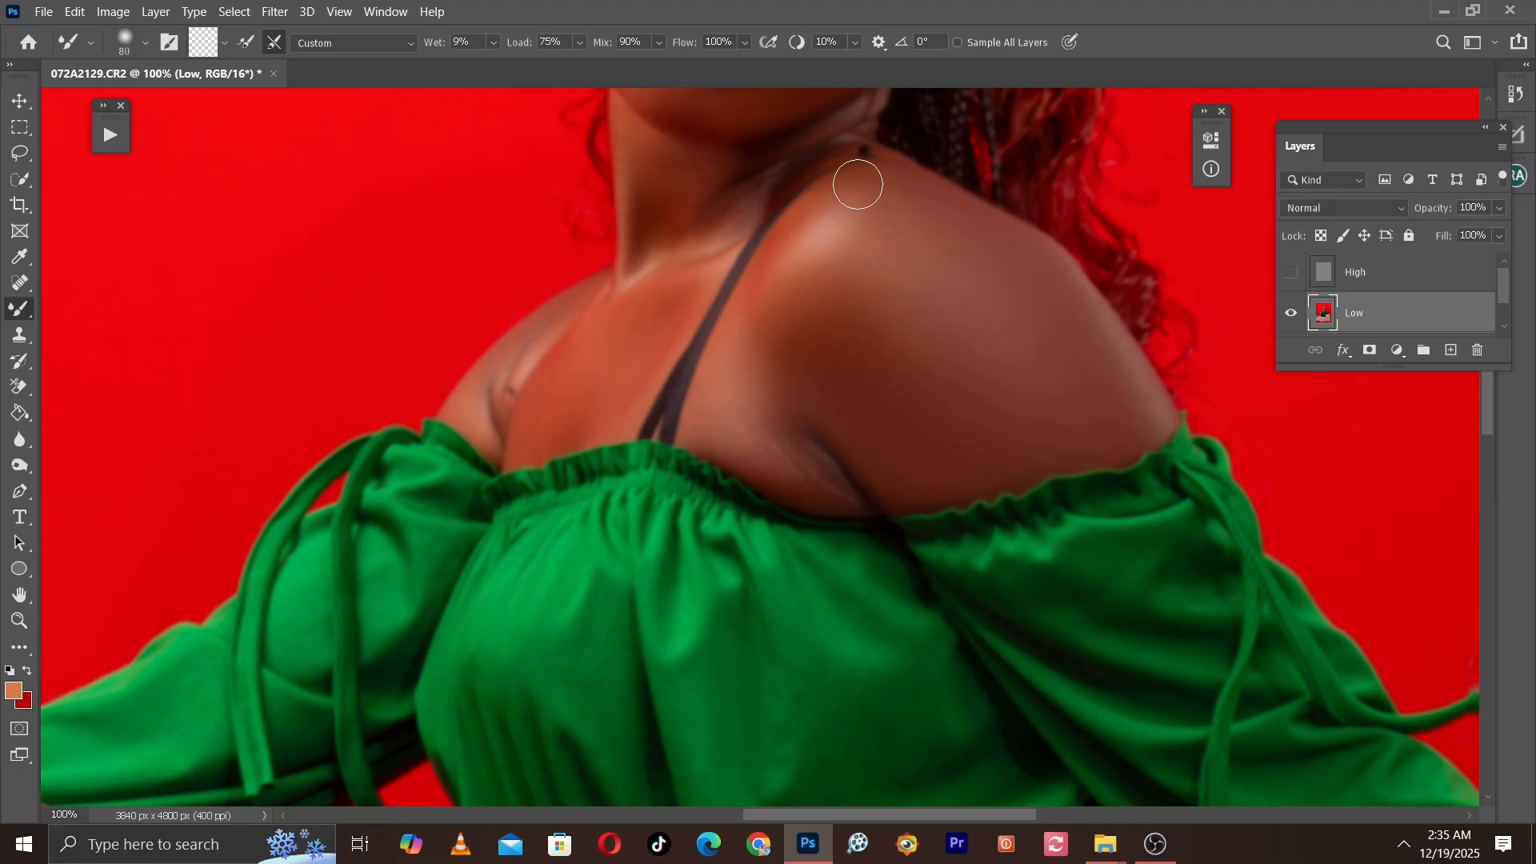
key(bracketleft)
key(bracketleft)
key(bracketleft)
key(bracketright)
key(bracketright)
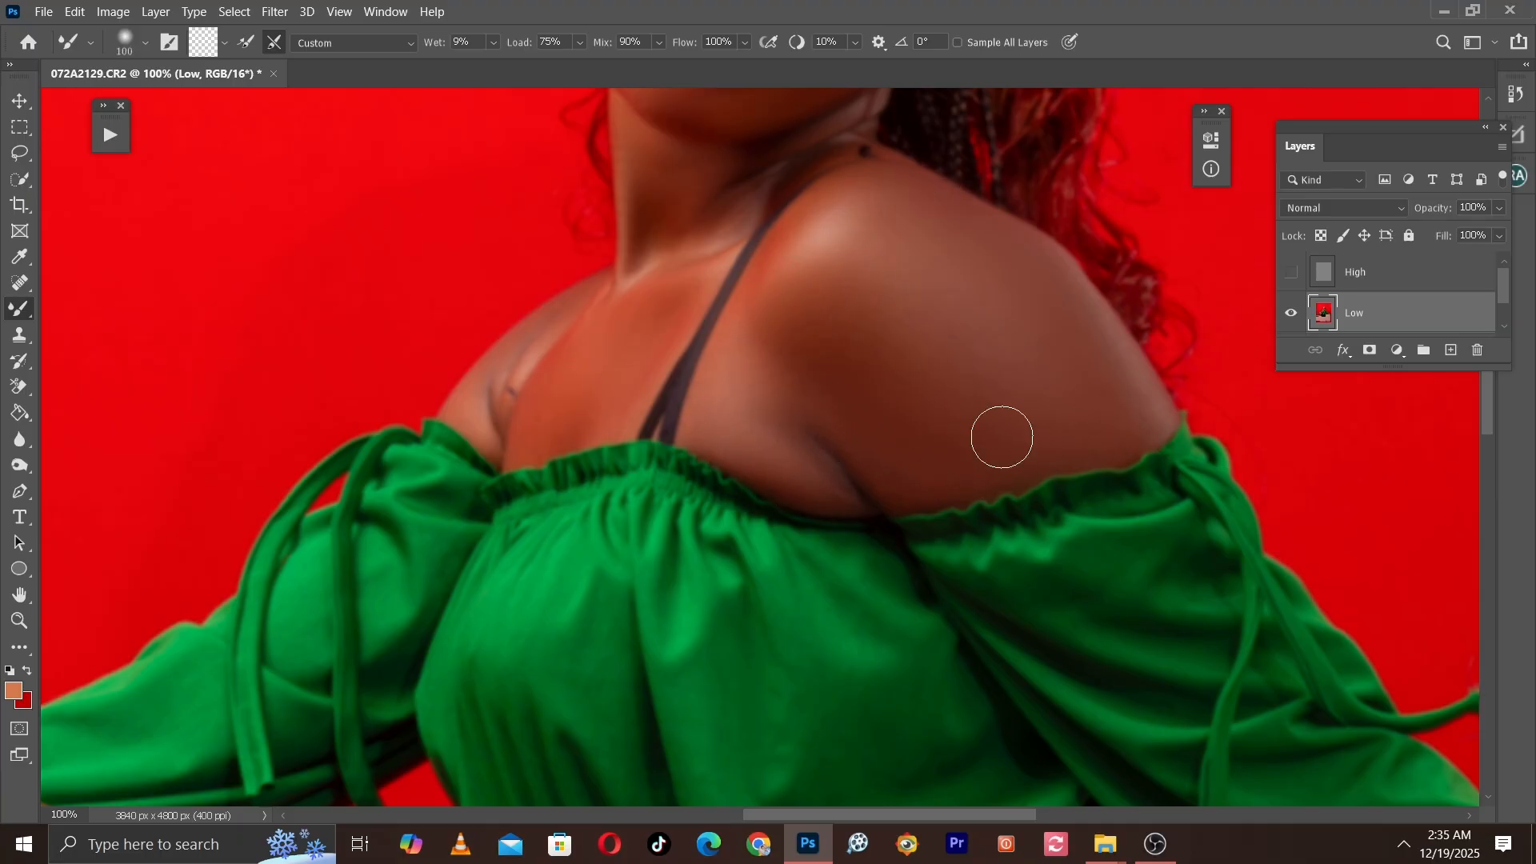
Step: Blend the collarbone and the base of the neck with the Mixer Brush, starting at about 70 px
scroll(996, 326, left, 5)
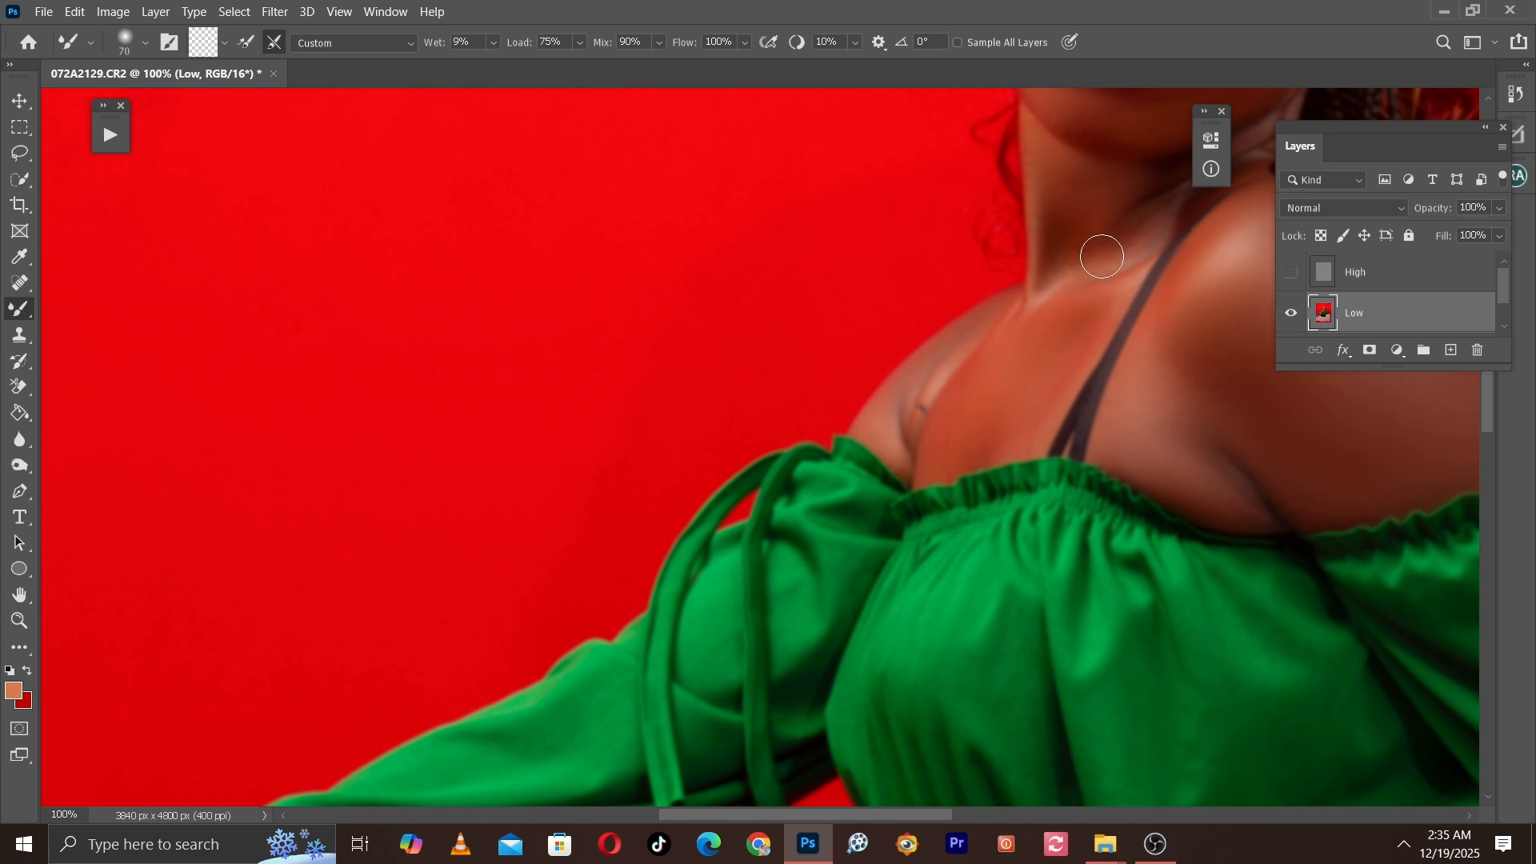
key(bracketright)
drag(1072, 288, 1025, 195)
Step: Smooth the back of the hand and fingers resting on the raised leg with the Mixer Brush at about 60 px
key(bracketright)
drag(744, 632, 1008, 144)
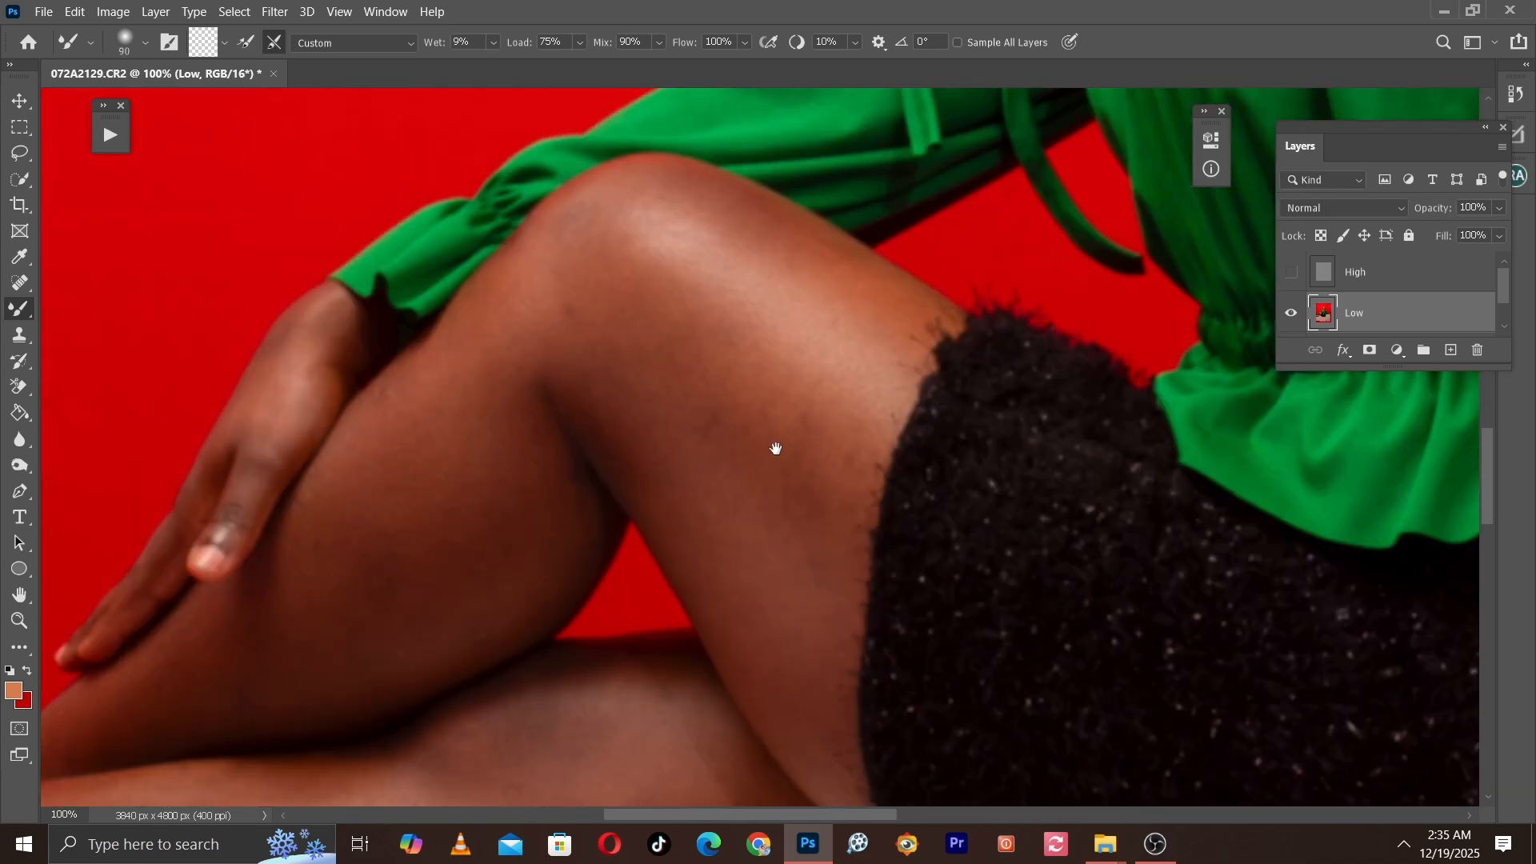
drag(447, 547, 884, 498)
key(bracketleft)
key(bracketleft)
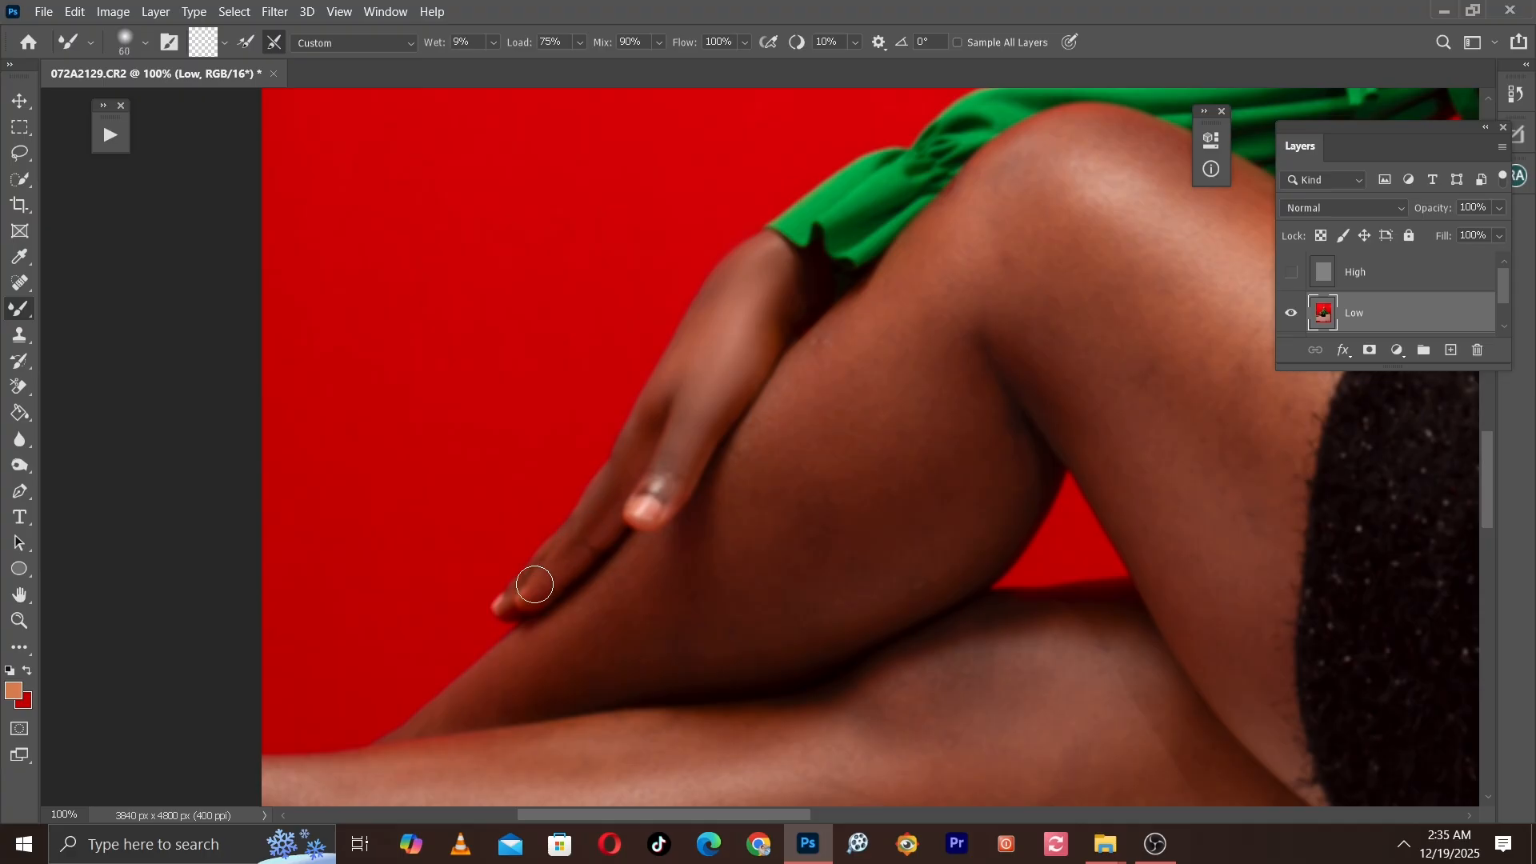
Step: Smooth the lower part of the leg lying on the white platform with the Mixer Brush enlarged to about 200 px
key(ctrl+minus)
mouse_move(704, 470)
mouse_down()
mouse_move(654, 499)
mouse_move(769, 276)
mouse_up()
key(bracketright)
key(bracketright)
key(bracketright)
key(bracketright)
key(bracketright)
key(bracketright)
key(bracketright)
key(bracketright)
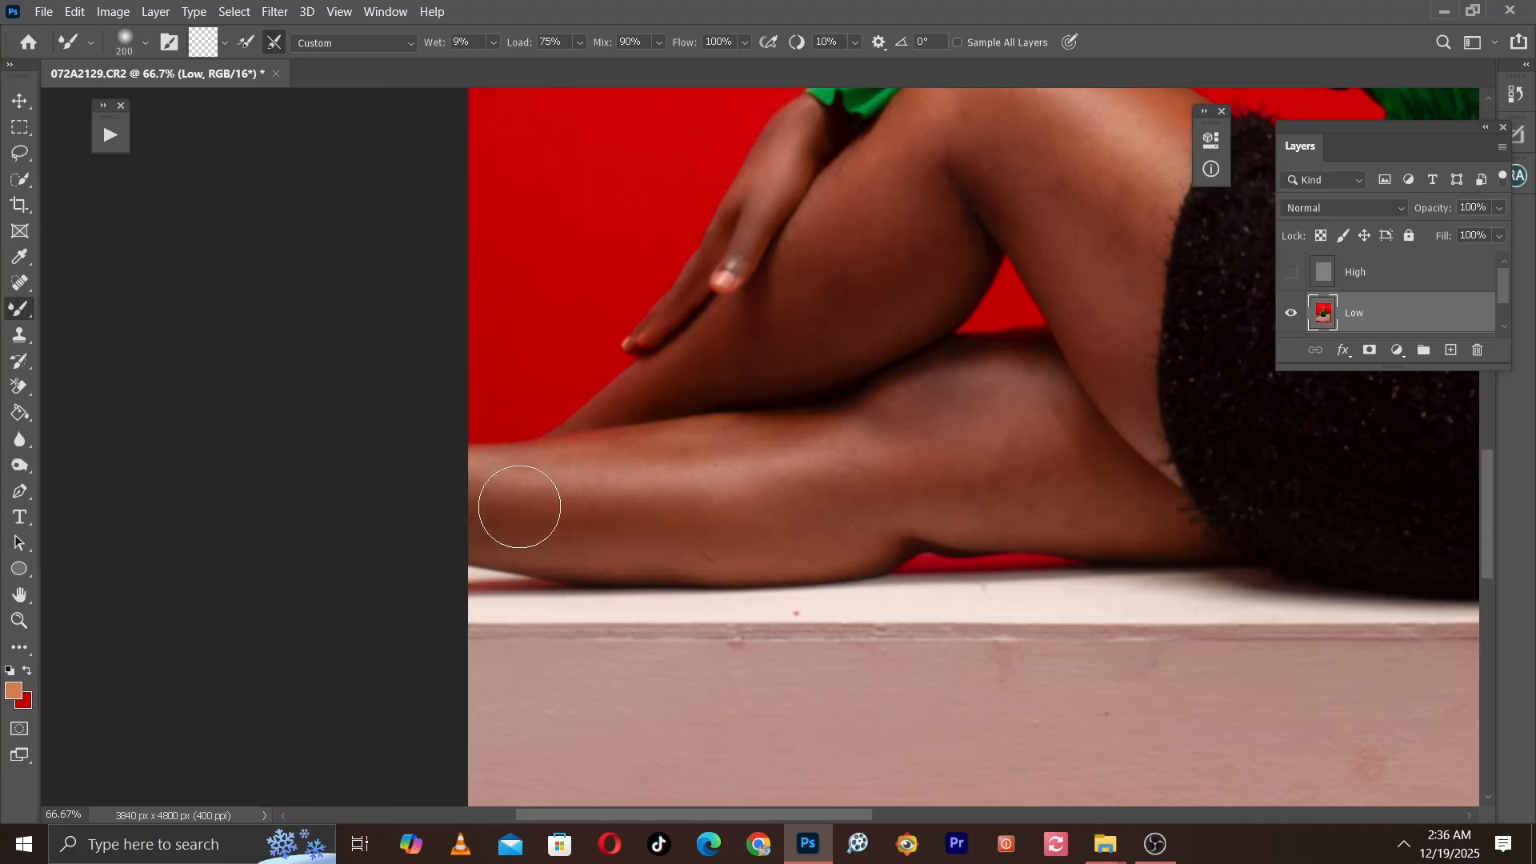
Step: Blend the dark patches on the knee and thigh of the lying leg with the brush reduced from 200 to about 150 px
key(bracketleft)
key(bracketleft)
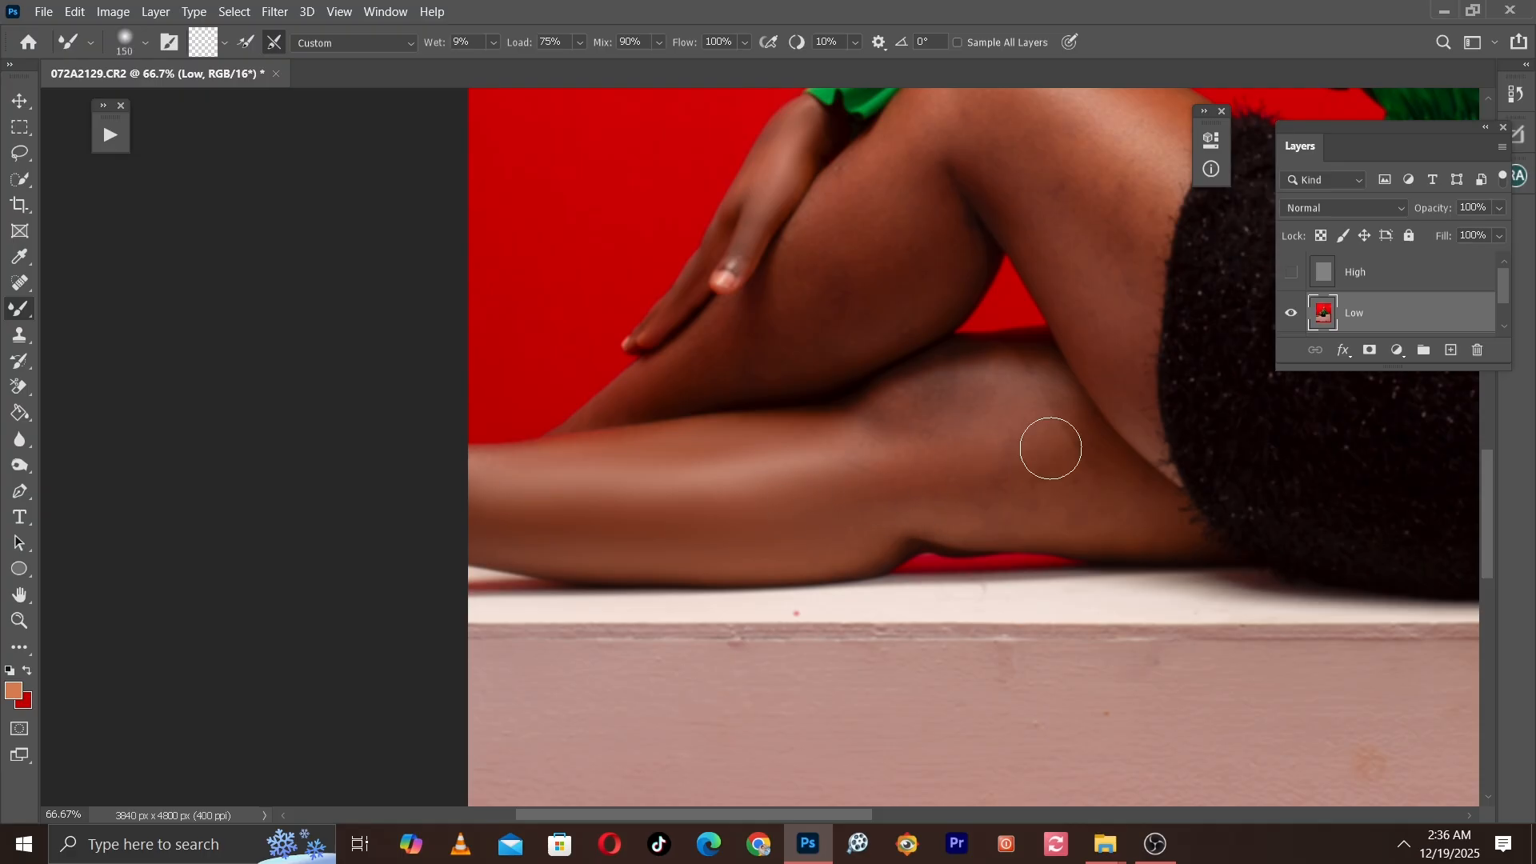
key(bracketleft)
Step: Smooth the calf of the raised leg on the Low layer with the Mixer Brush between about 125 and 175 px
scroll(778, 569, up, 3)
key(bracketright)
key(bracketright)
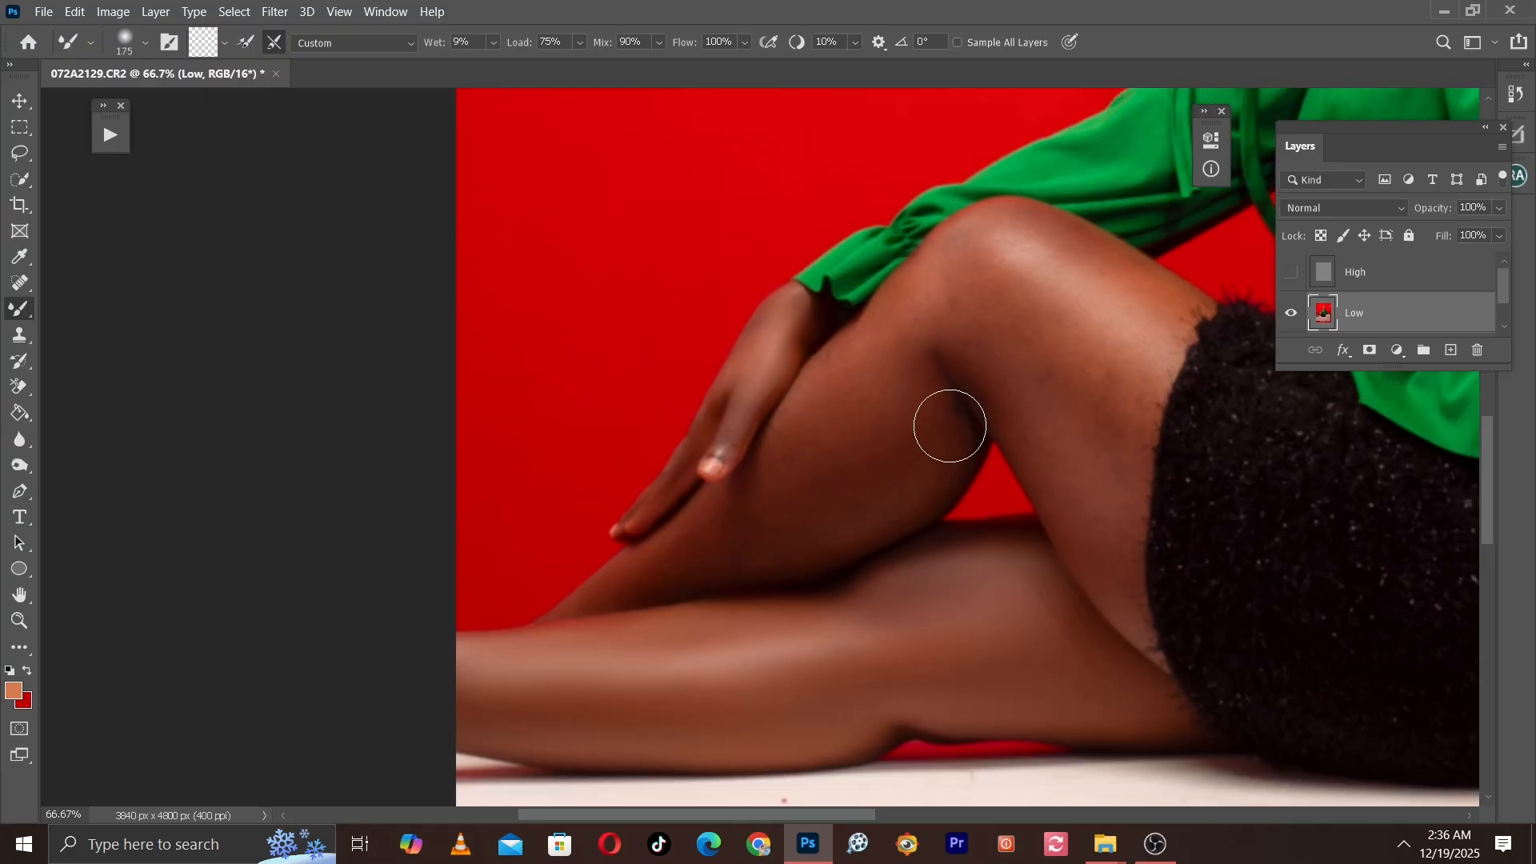
key(bracketleft)
key(bracketleft)
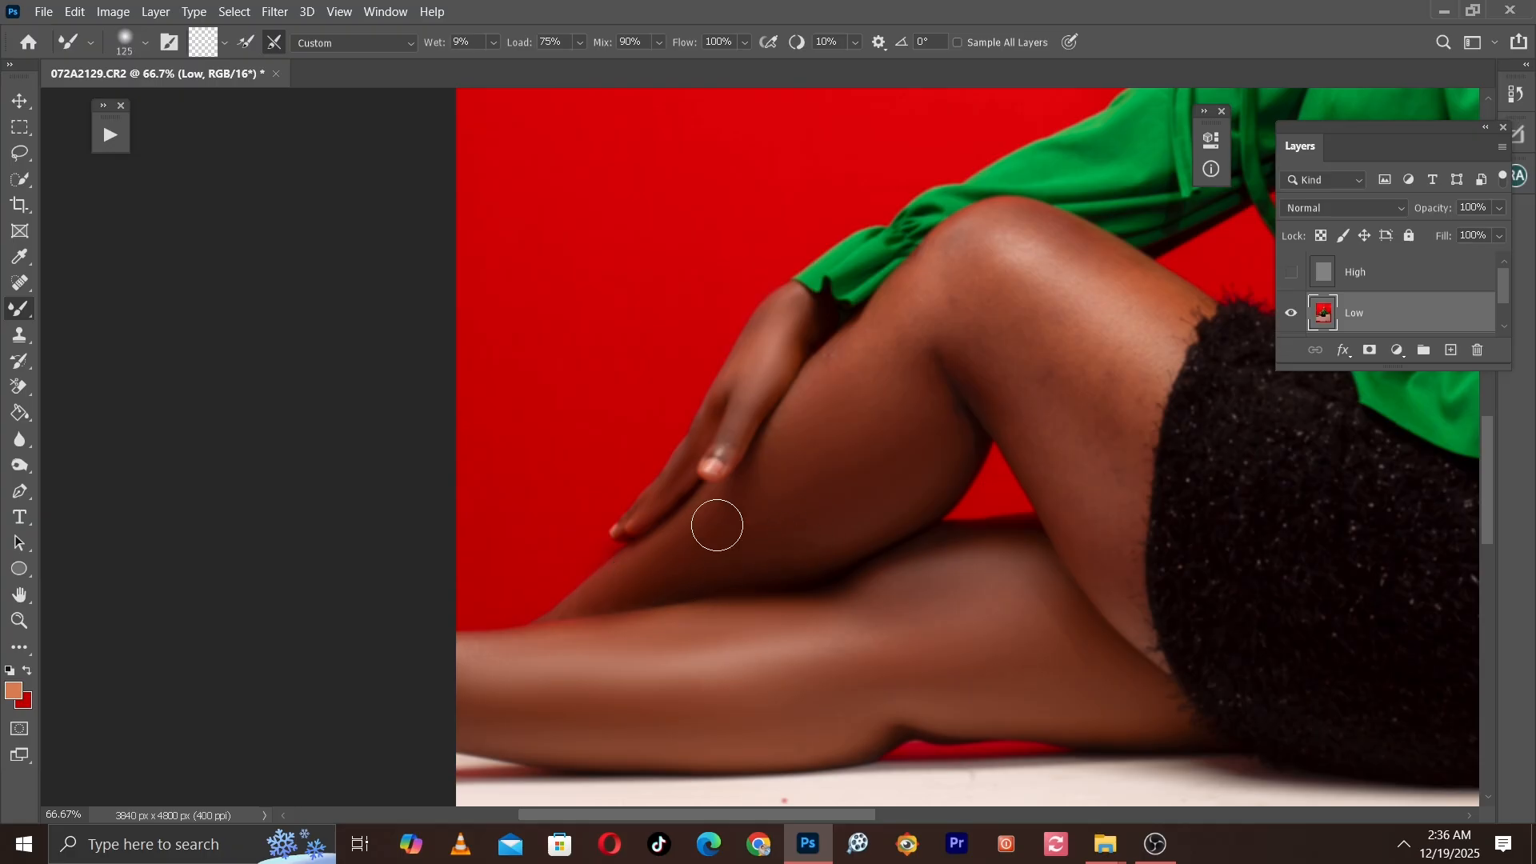
Step: Smooth the raised knee and thigh, including the long highlight, with the Mixer Brush between about 125 and 175 px
drag(844, 413, 771, 514)
key(bracketright)
key(bracketright)
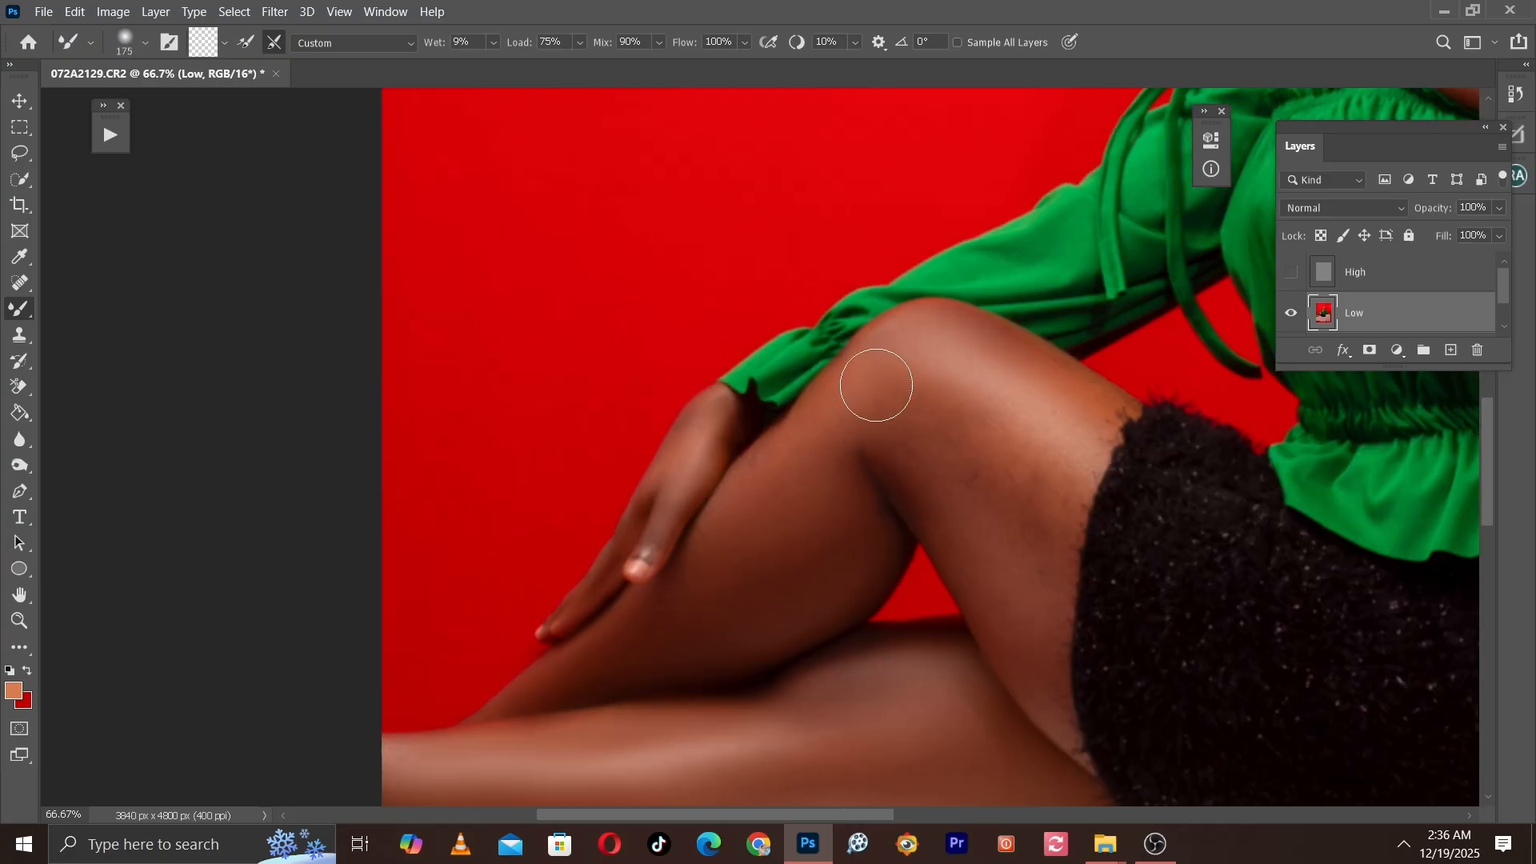
key(bracketleft)
key(bracketleft)
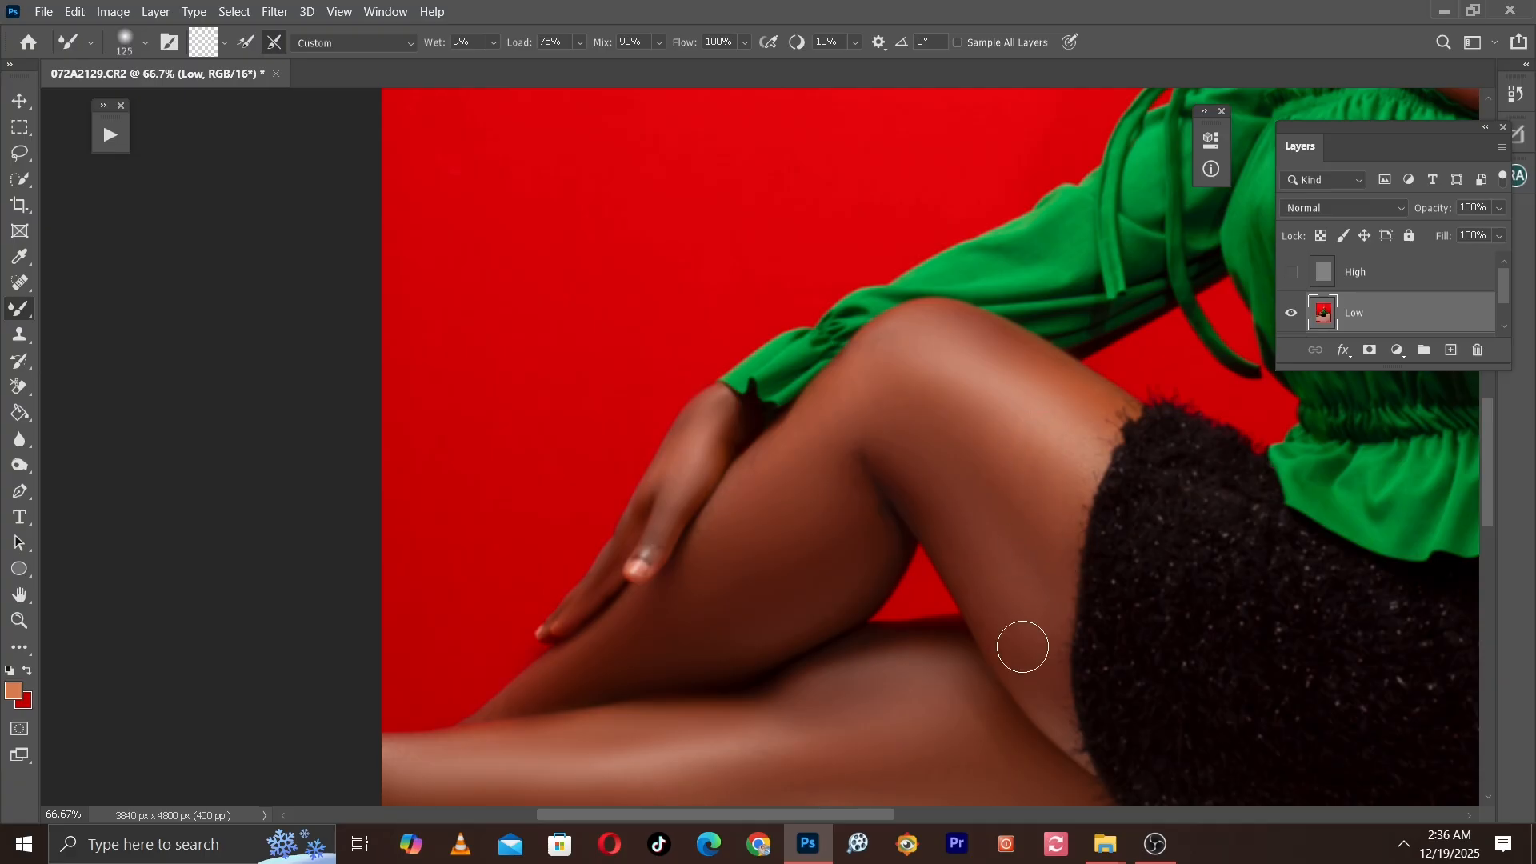
key(bracketleft)
key(bracketright)
key(bracketright)
key(bracketright)
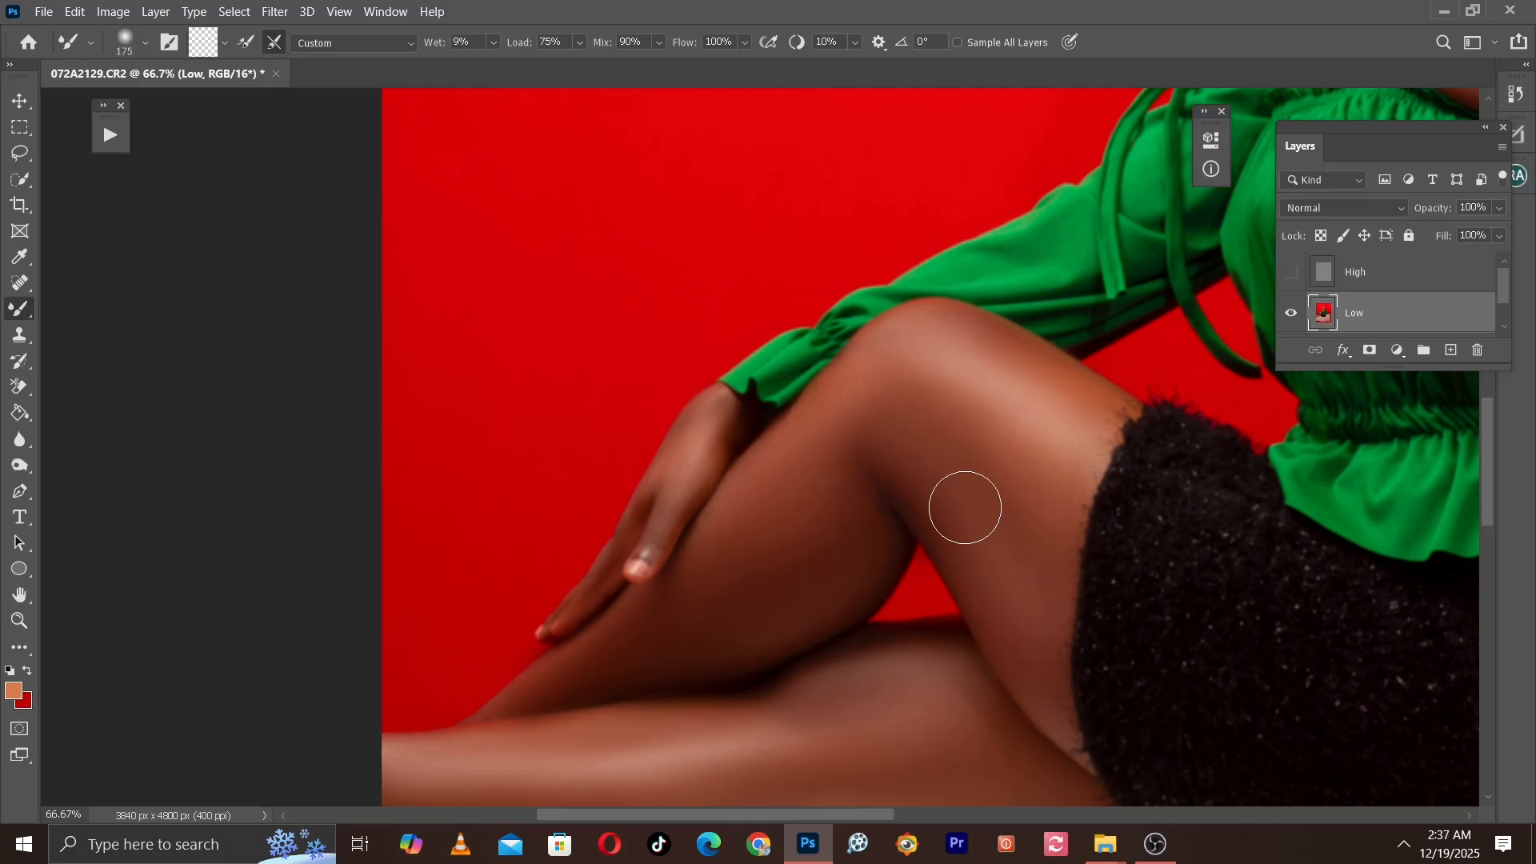
Step: Refine the thigh tones beside the black skirt, adjusting the Mixer Brush size up to about 150 px
key(bracketleft)
key(bracketleft)
key(bracketleft)
drag(1047, 591, 1000, 371)
key(bracketright)
key(bracketright)
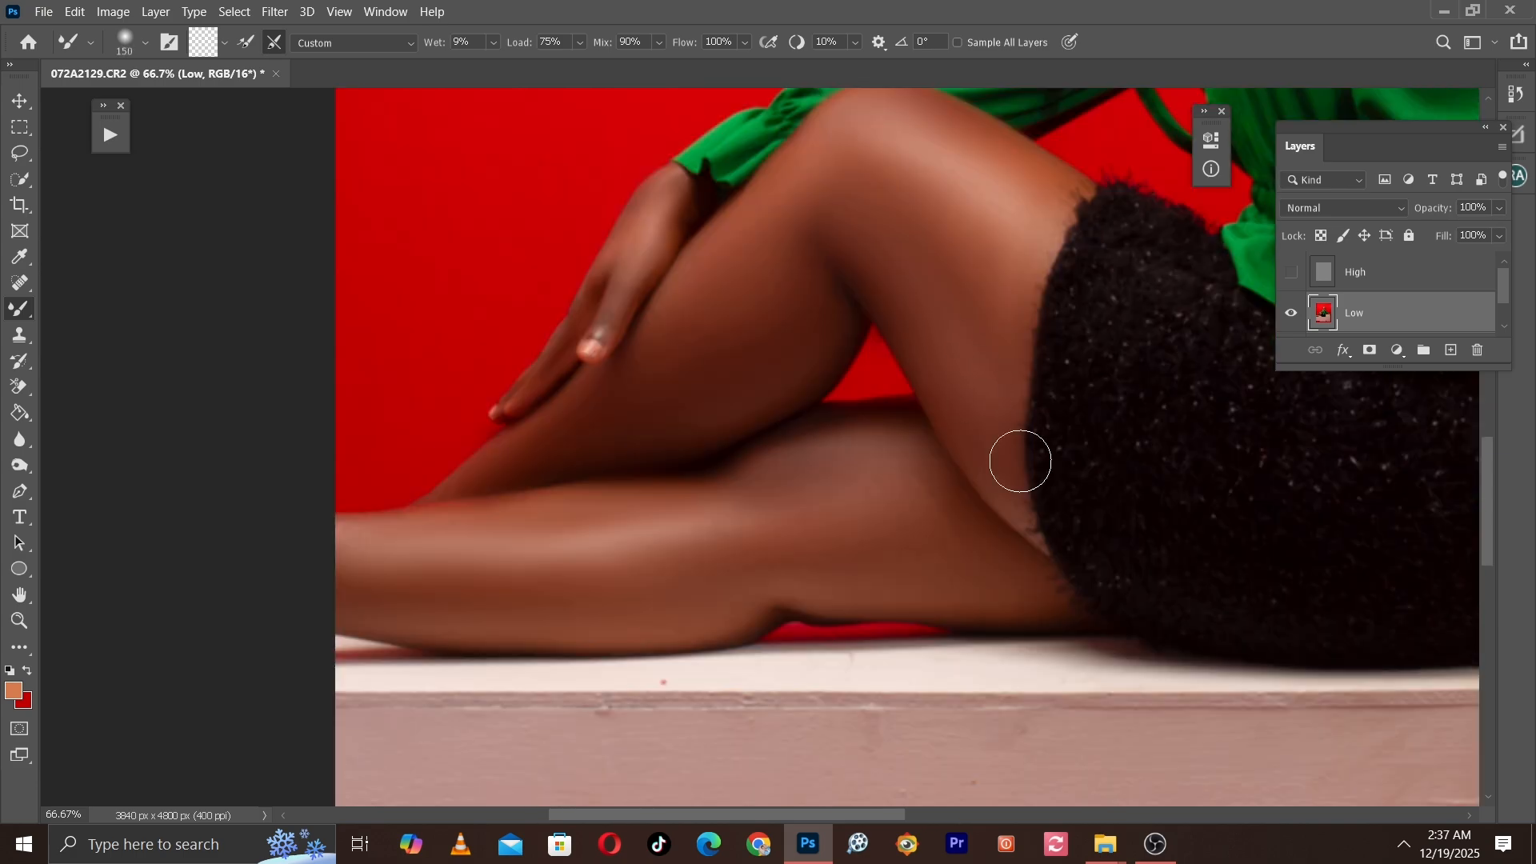
Step: Touch up the remaining uneven tones on the raised leg and around the hand with the brush at about 100 px or larger
drag(884, 355, 1118, 427)
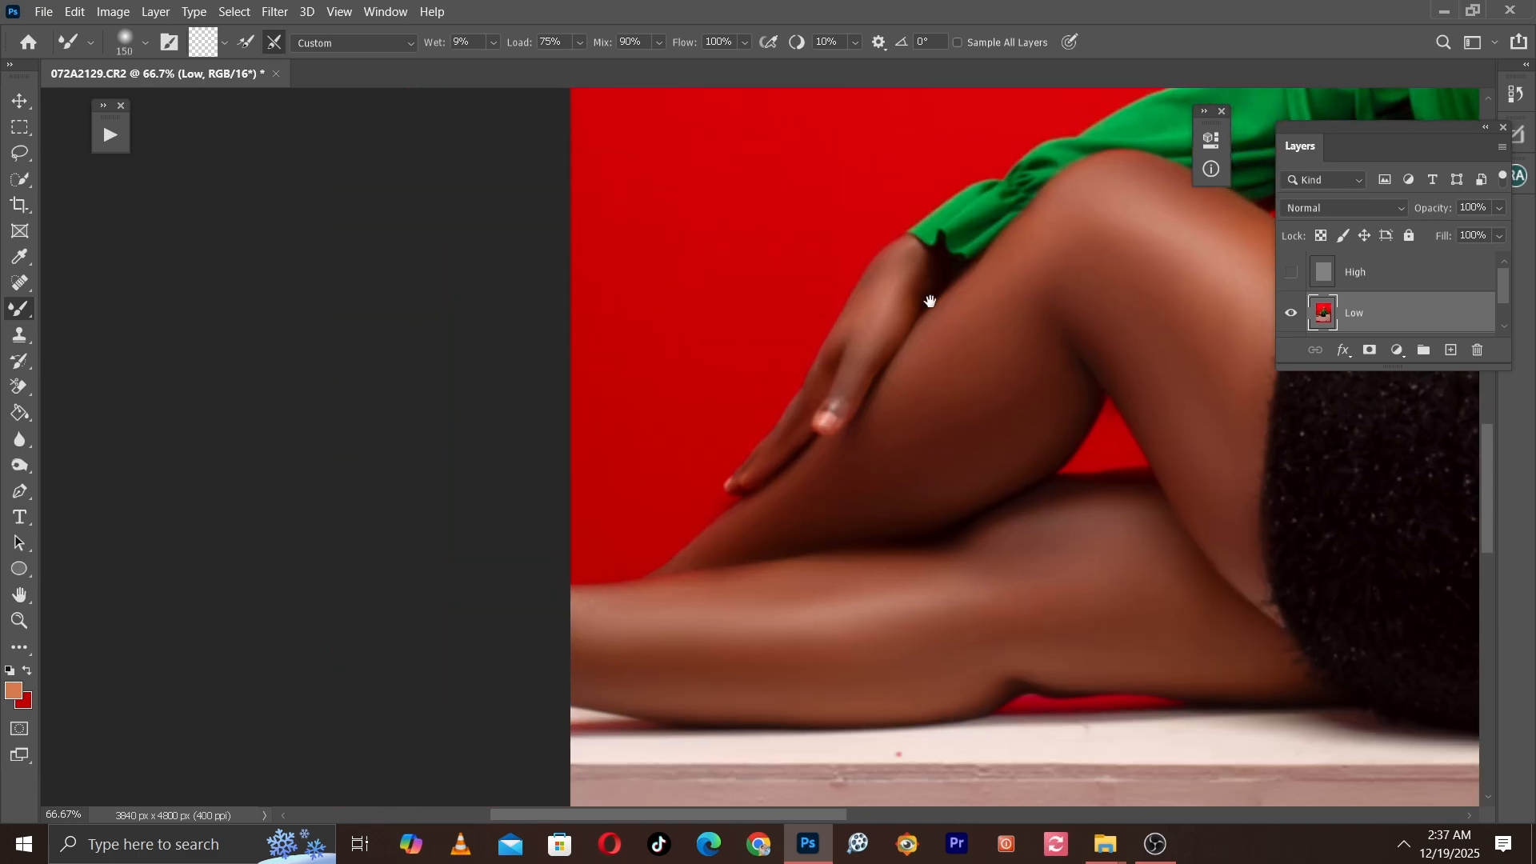
key(bracketleft)
key(bracketleft)
key(bracketleft)
drag(902, 456, 720, 532)
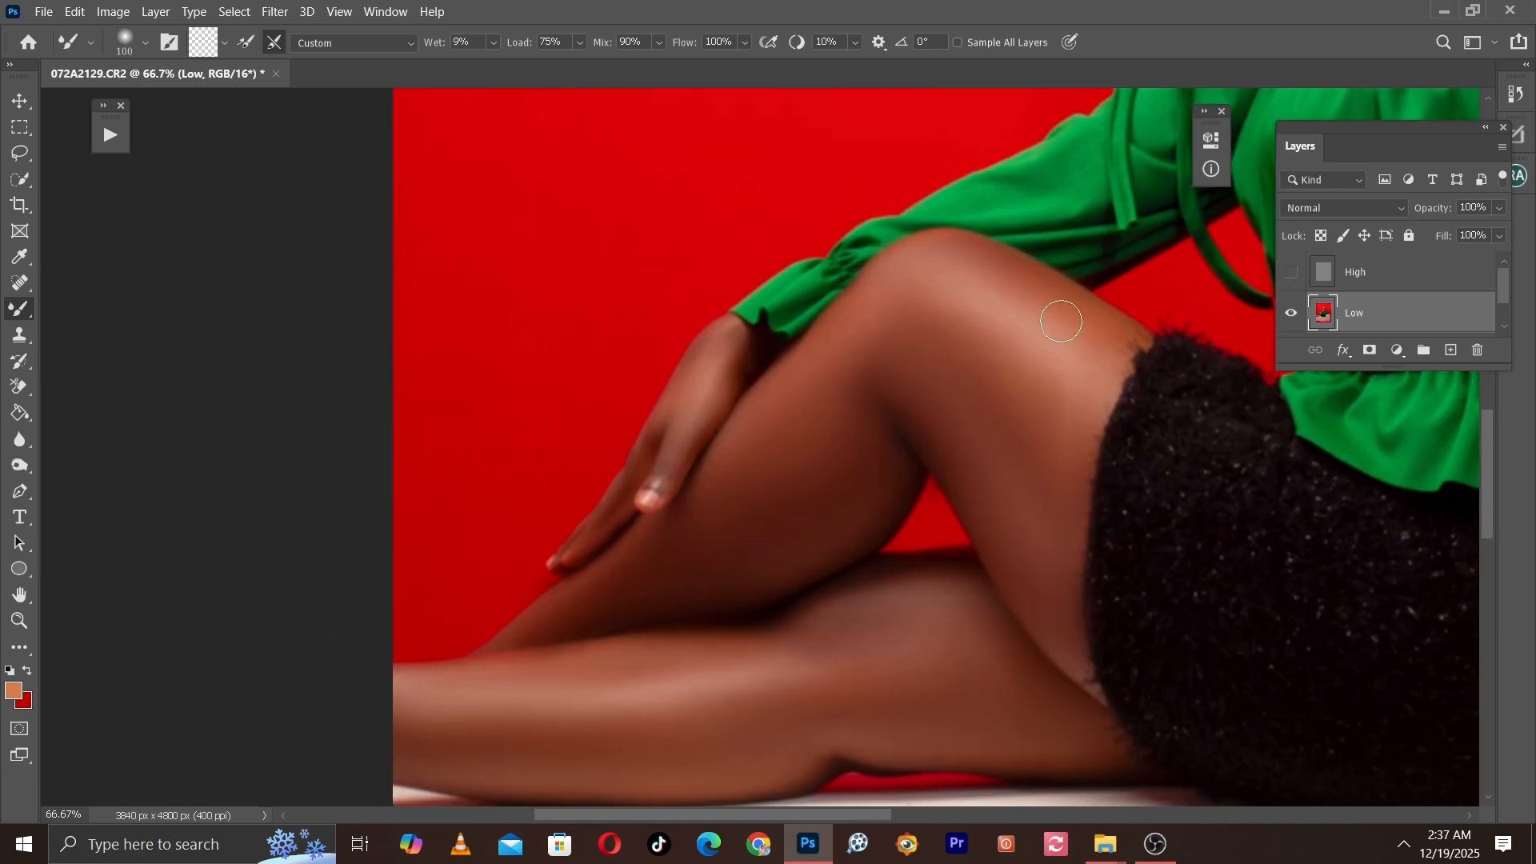
key(bracketright)
key(bracketright)
key(bracketright)
drag(1040, 552, 1011, 596)
key(bracketleft)
key(bracketleft)
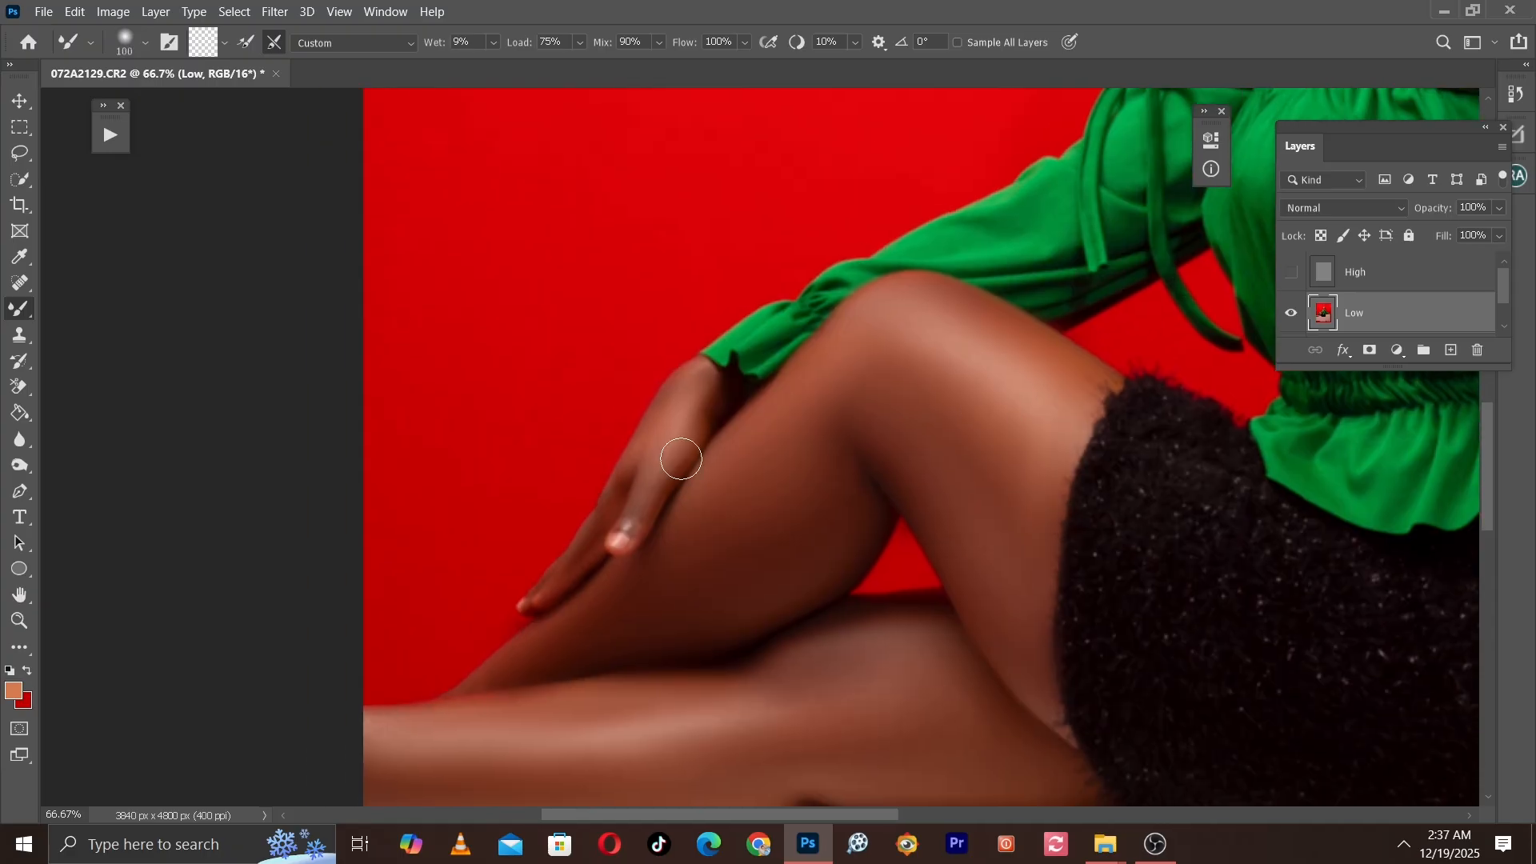
Step: Smooth the hand resting on the box on the Low layer with the Mixer Brush at about 70 px
mouse_move(1472, 410)
mouse_down()
mouse_move(916, 377)
mouse_move(136, 400)
mouse_up()
key(bracketright)
key(bracketright)
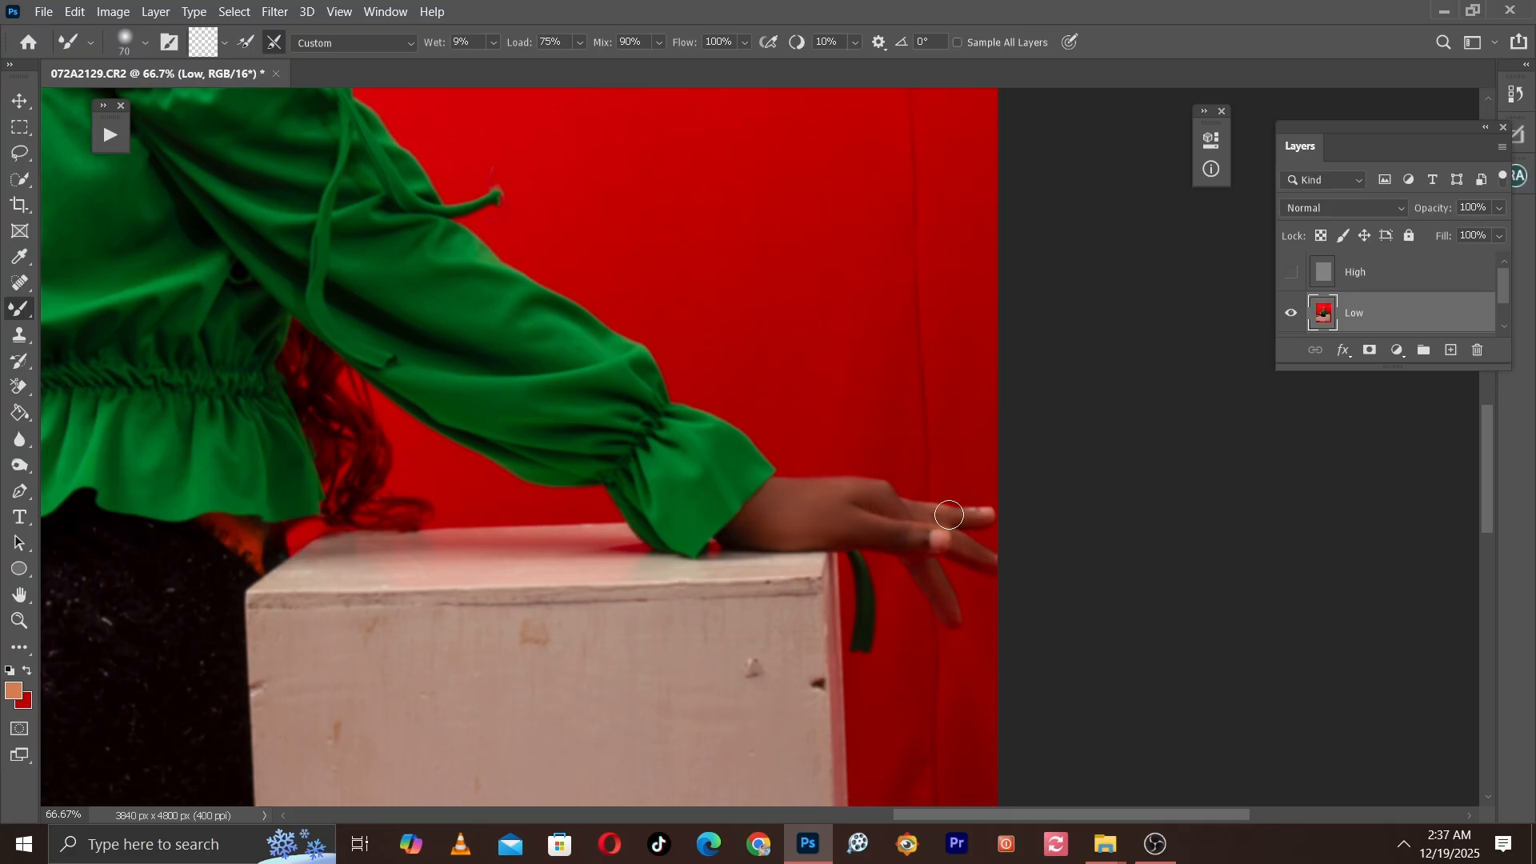
Step: Even out the bare shoulder's tones on the Low layer with the Mixer Brush at about 150 px
key(ctrl+minus)
drag(568, 344, 1052, 610)
key(ctrl+plus)
key(bracketright)
key(bracketright)
key(bracketright)
key(bracketleft)
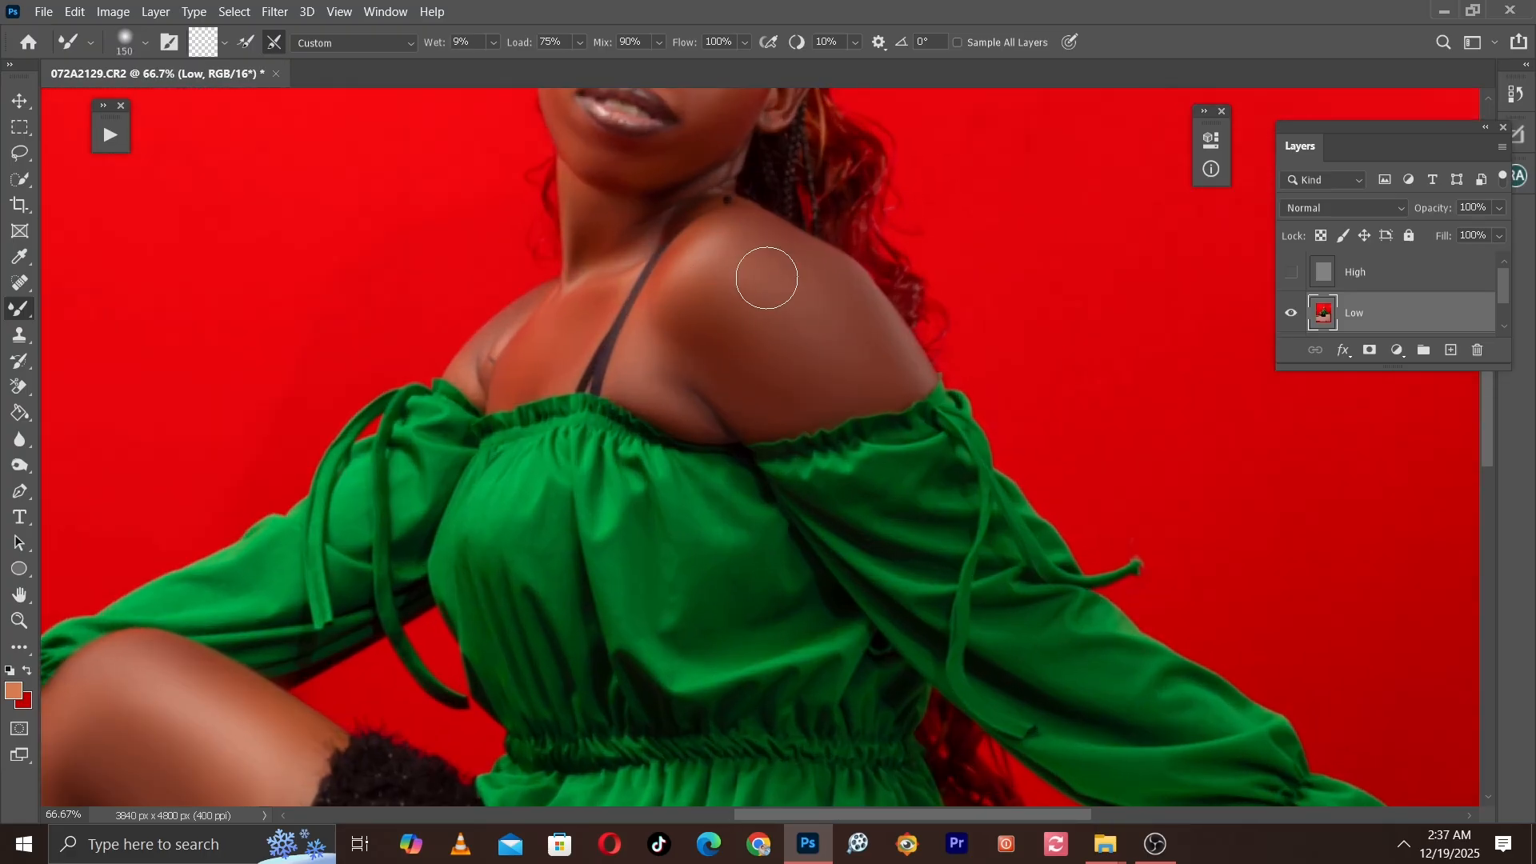
key(bracketleft)
Step: Touch up the face tones with the Mixer Brush between about 70 and 90 px, checking briefly against the High layer's texture
mouse_move(575, 306)
mouse_down()
mouse_move(556, 512)
mouse_move(568, 618)
mouse_up()
key(bracketright)
key(bracketright)
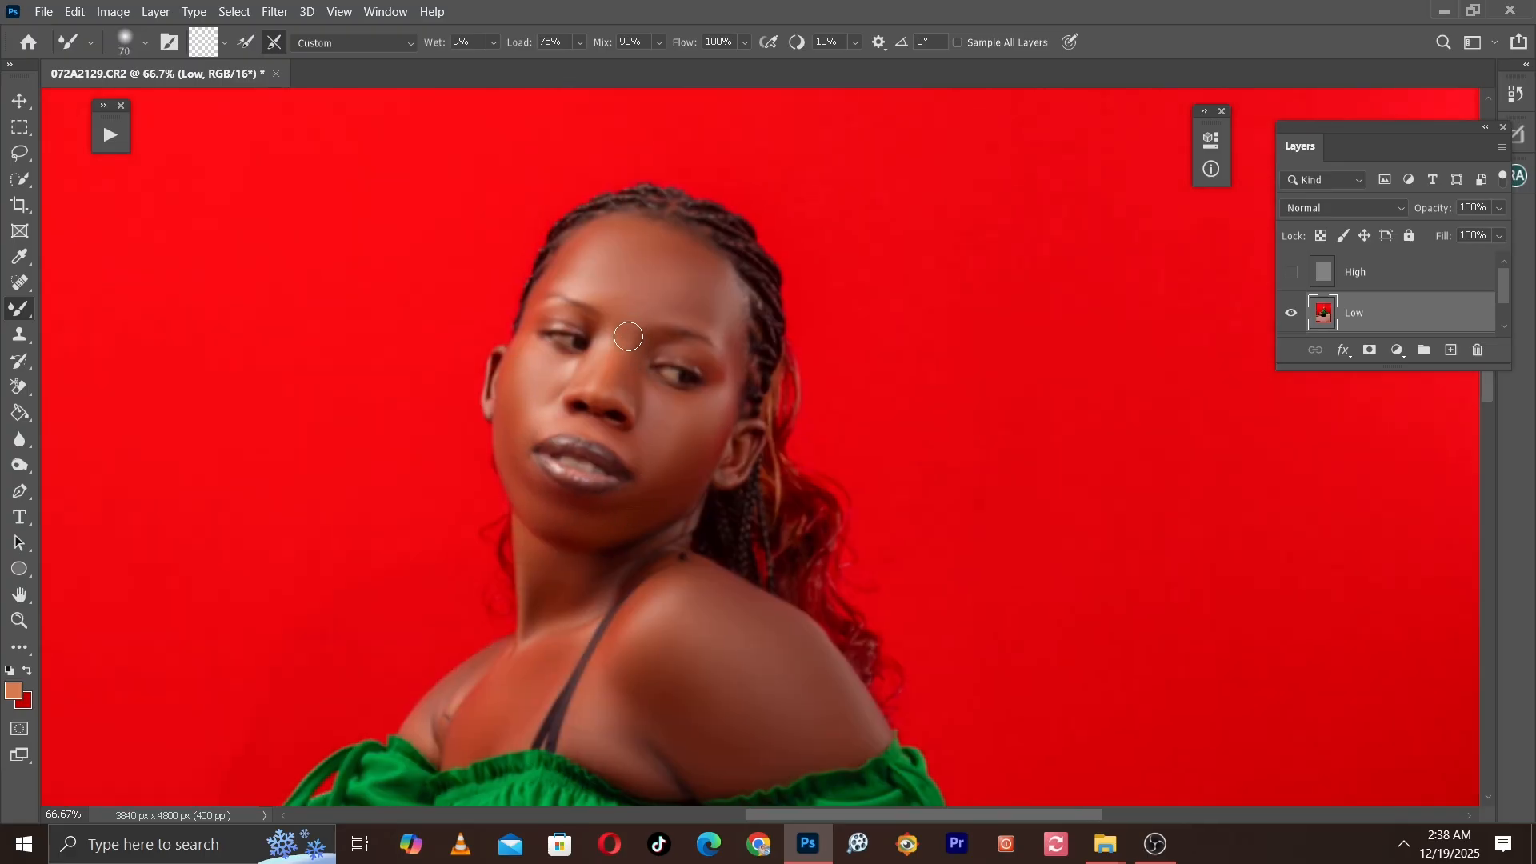
click(1291, 272)
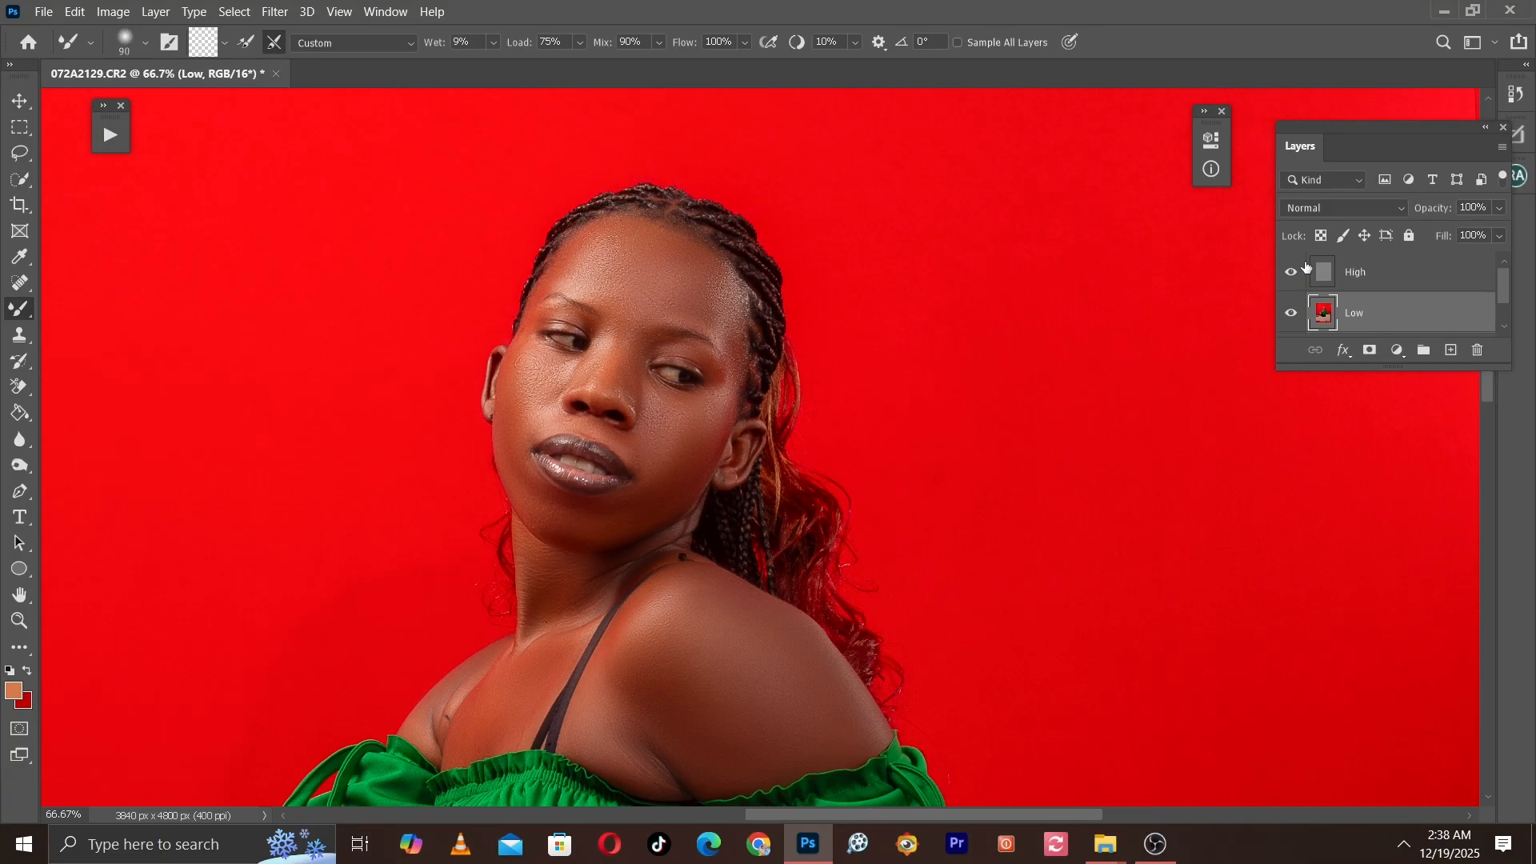
click(1291, 272)
key(bracketright)
Step: Make the High layer visible again and examine the skin across the whole portrait and the face
click(1290, 277)
key(ctrl+minus)
drag(671, 259, 669, 188)
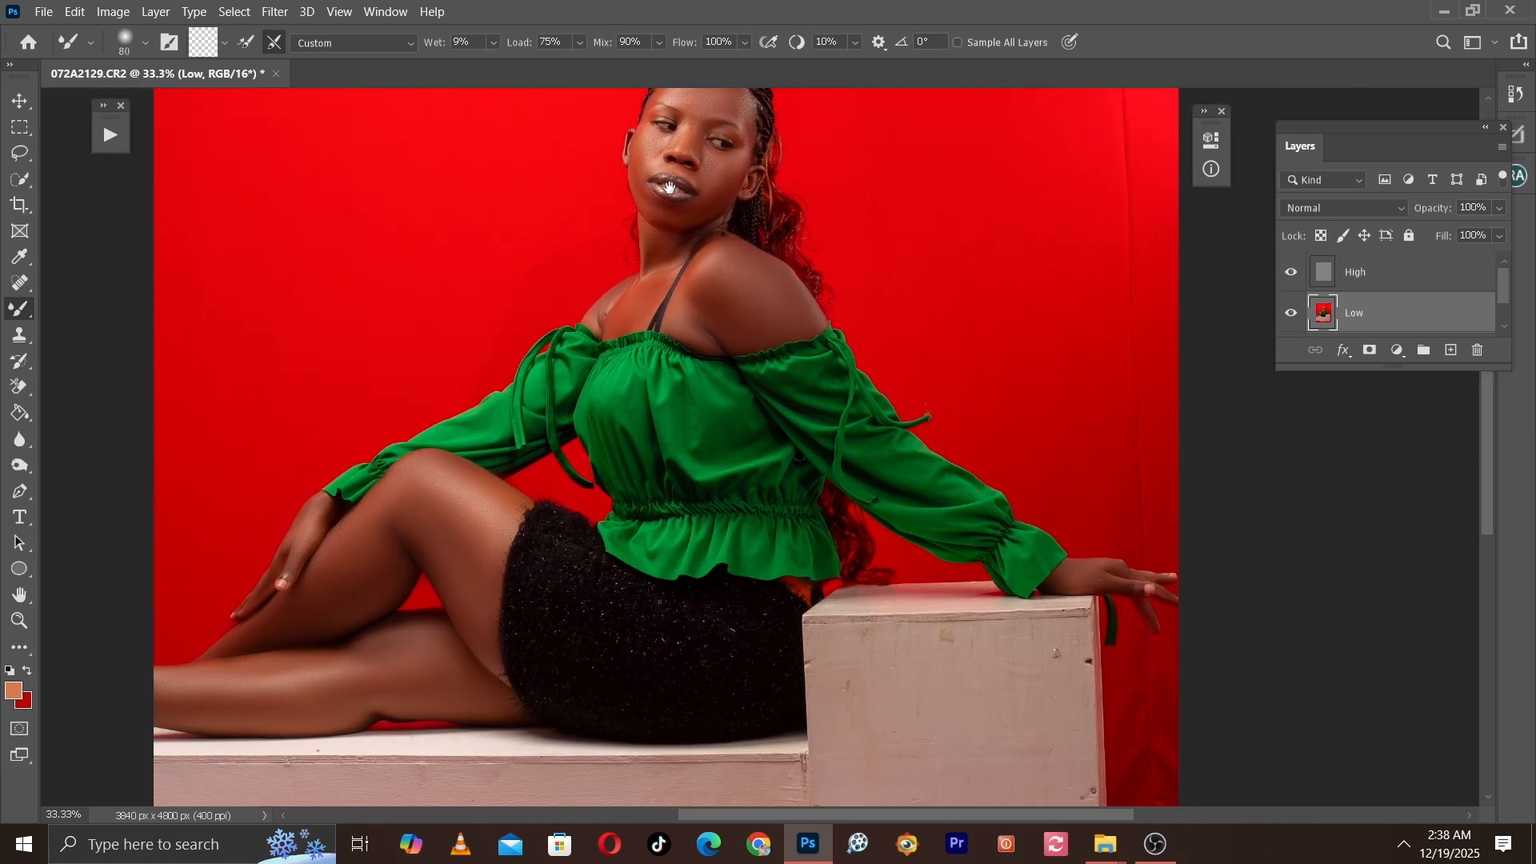
key(ctrl+plus)
drag(714, 301, 724, 671)
key(ctrl+plus)
key(ctrl+plus)
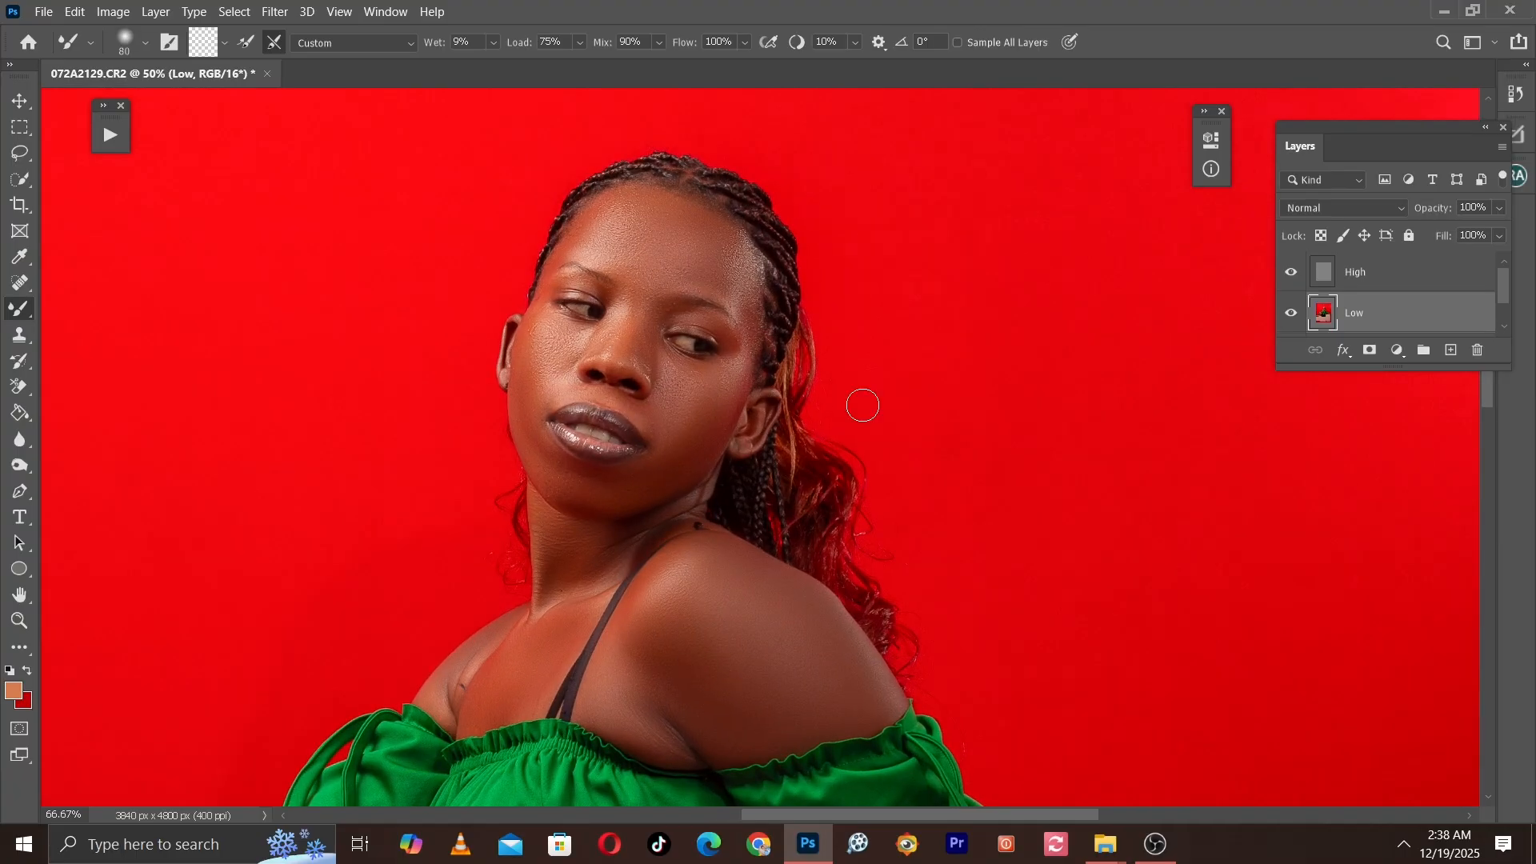
Step: Group the High and Low layers and name the group Frequency separation
shift+click(1434, 276)
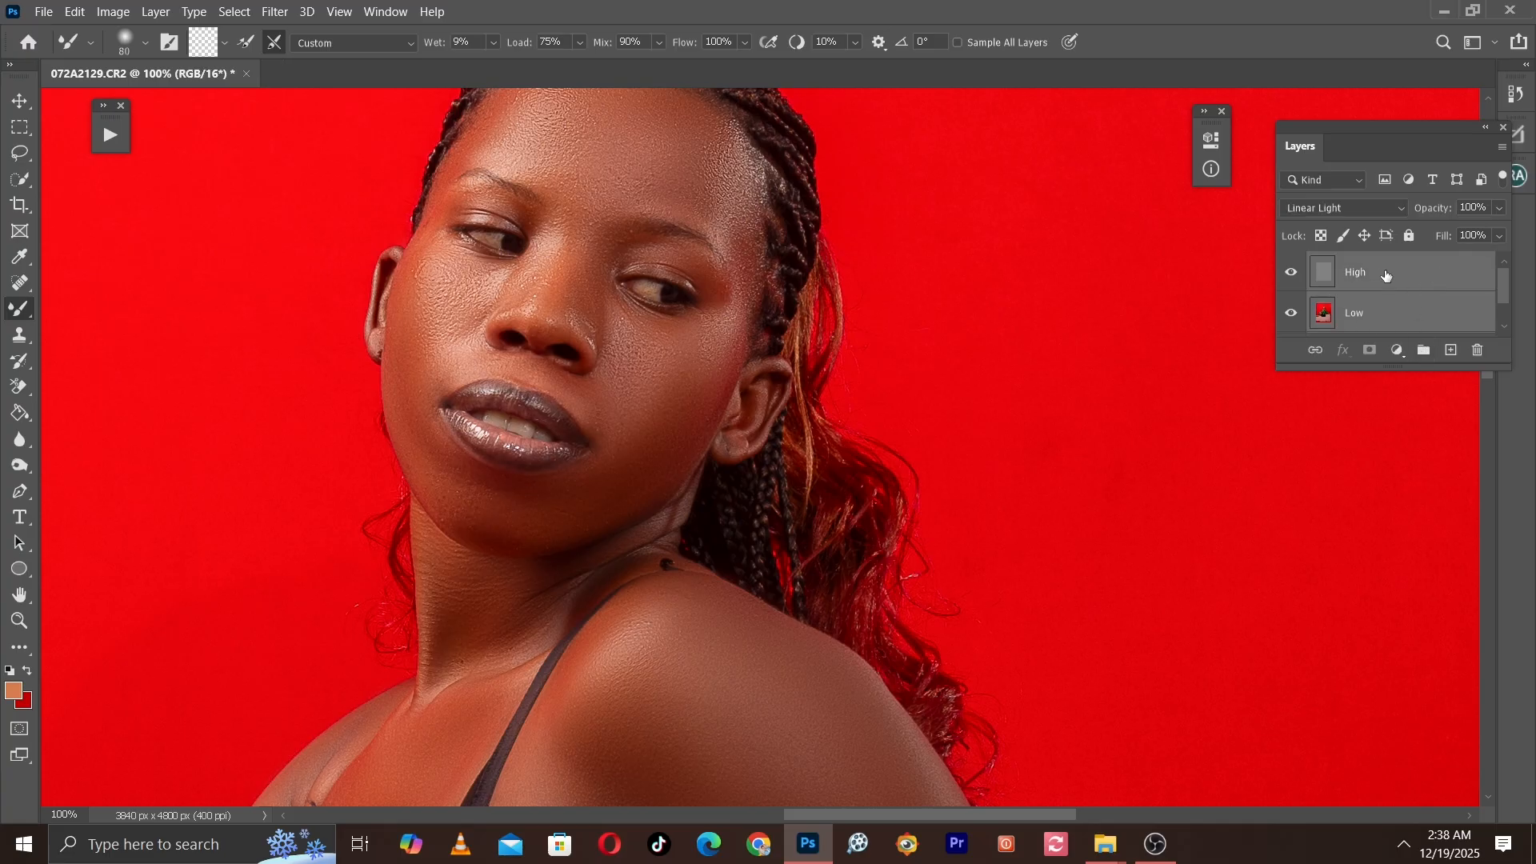
click(1424, 353)
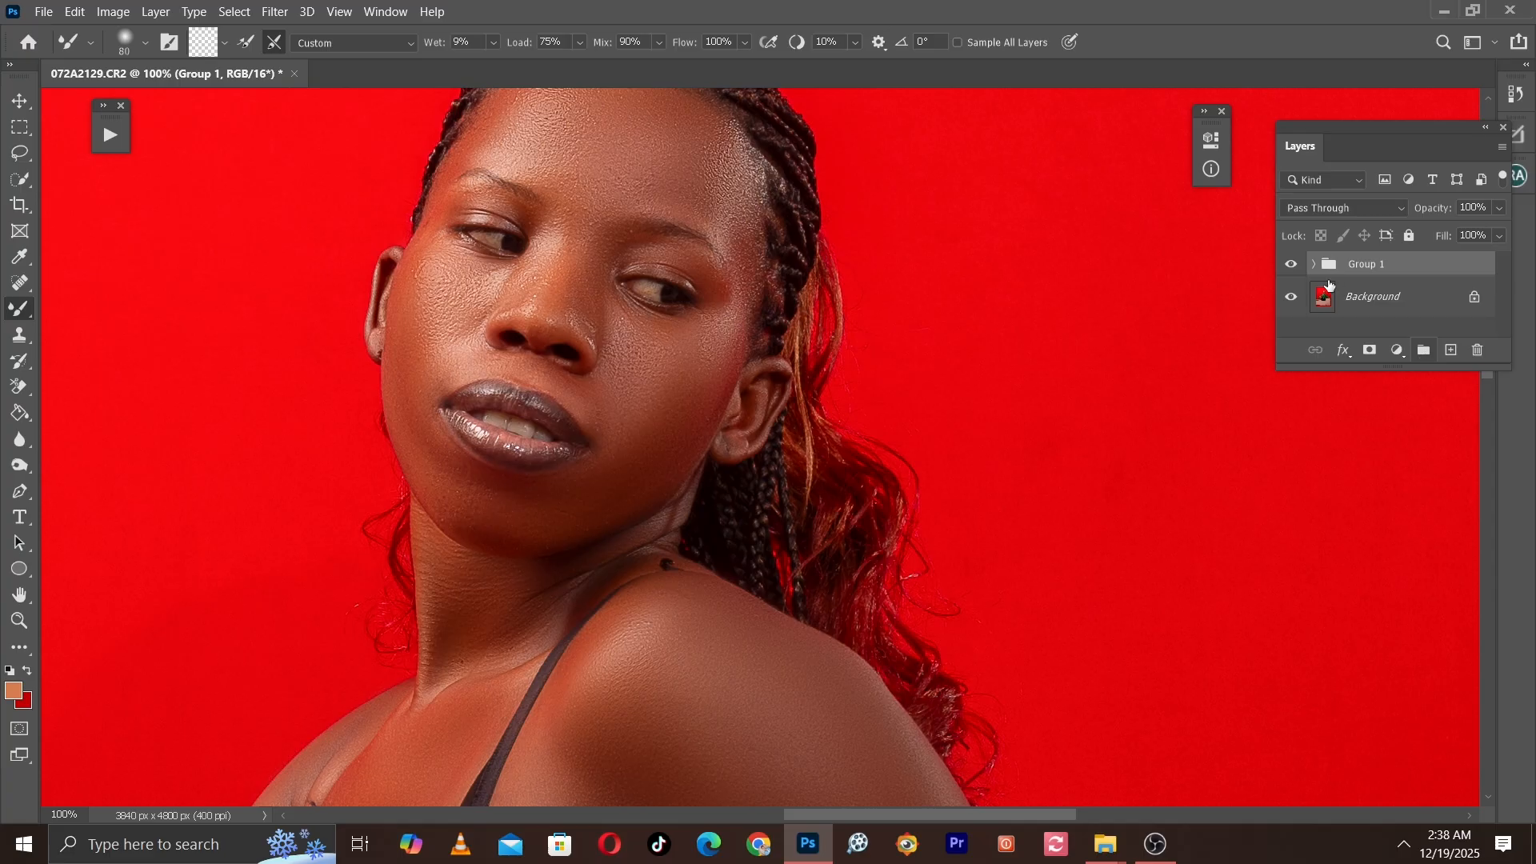
double_click(1361, 265)
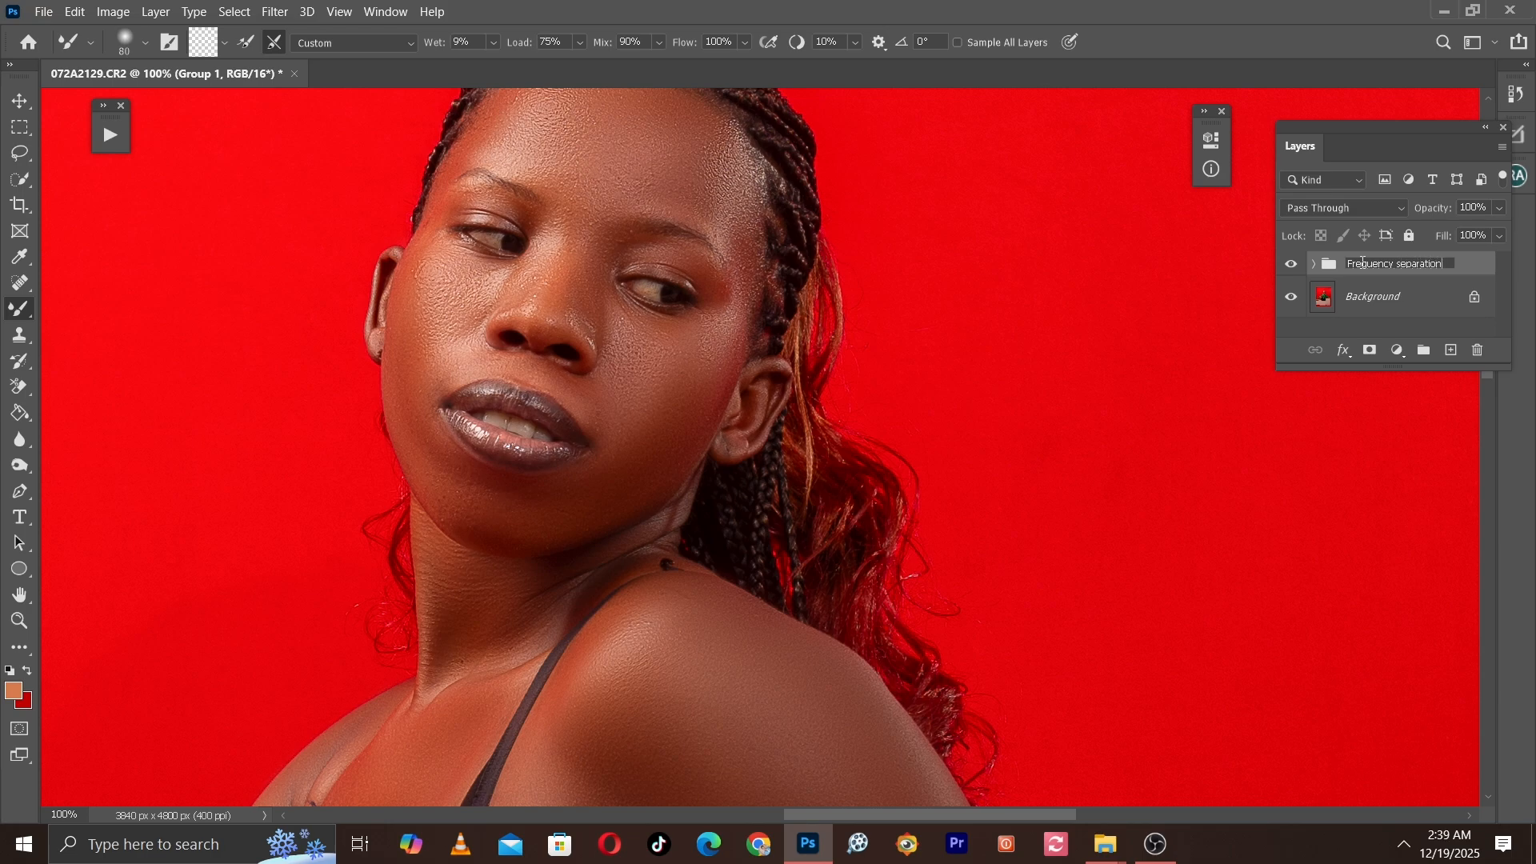
key(Return)
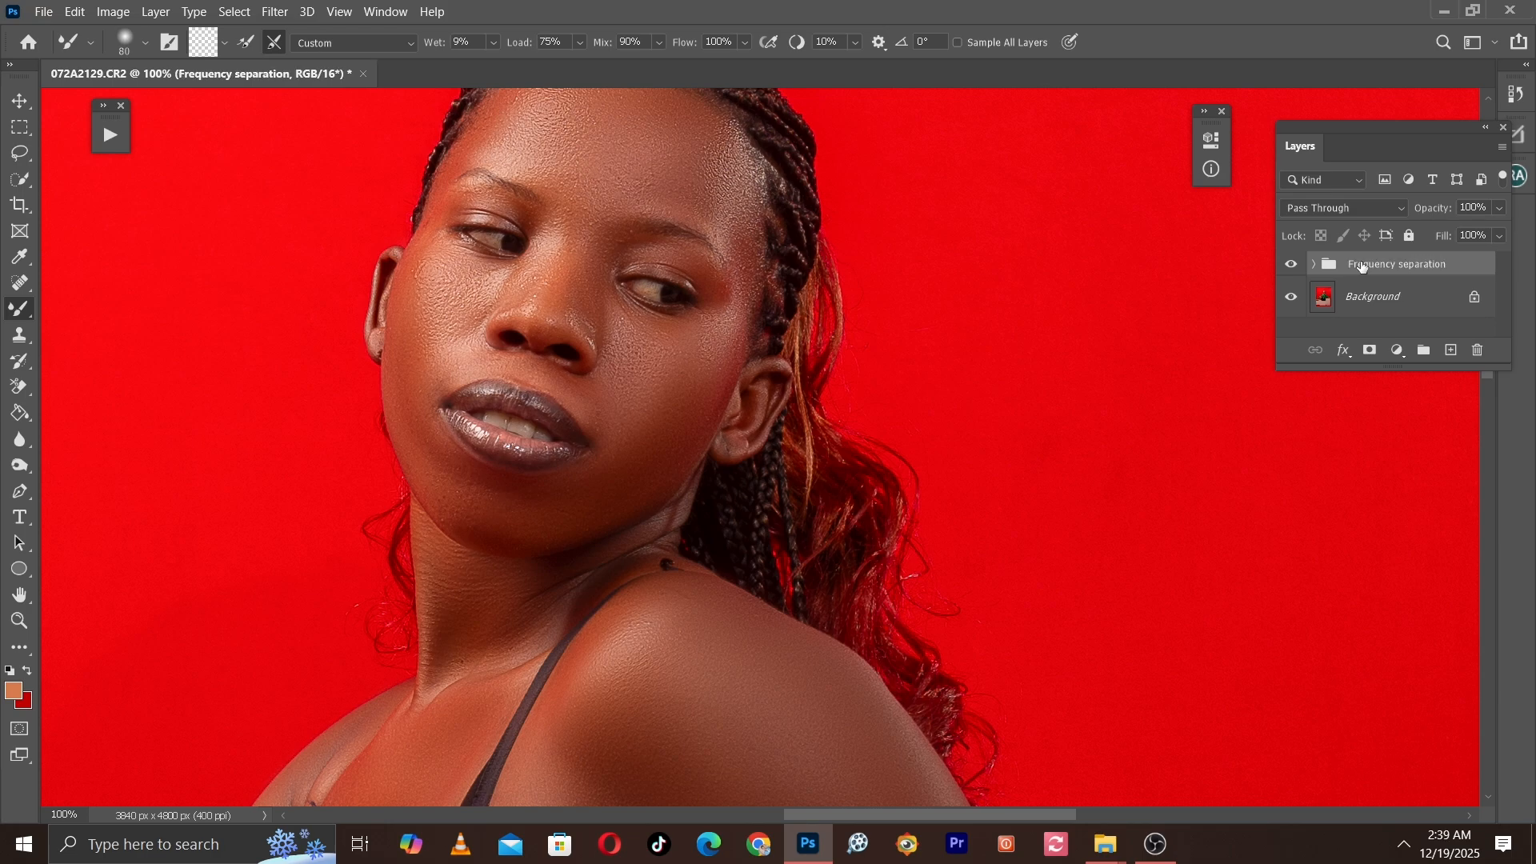
Step: Expand the Frequency separation group and toggle its visibility to compare the retouched face with the original
click(1317, 264)
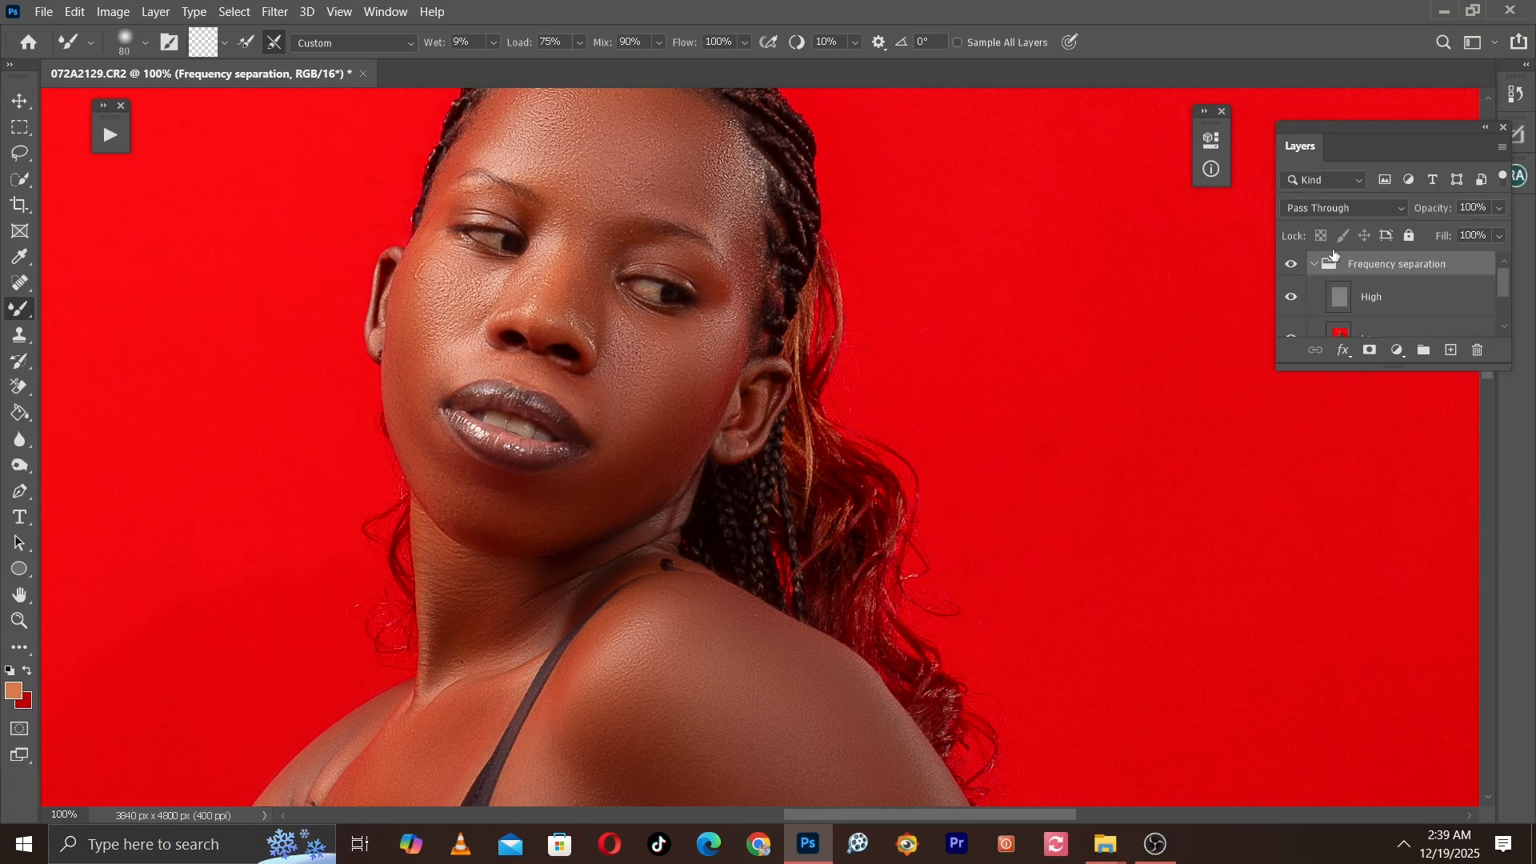
click(1292, 267)
click(1292, 266)
drag(808, 372, 837, 384)
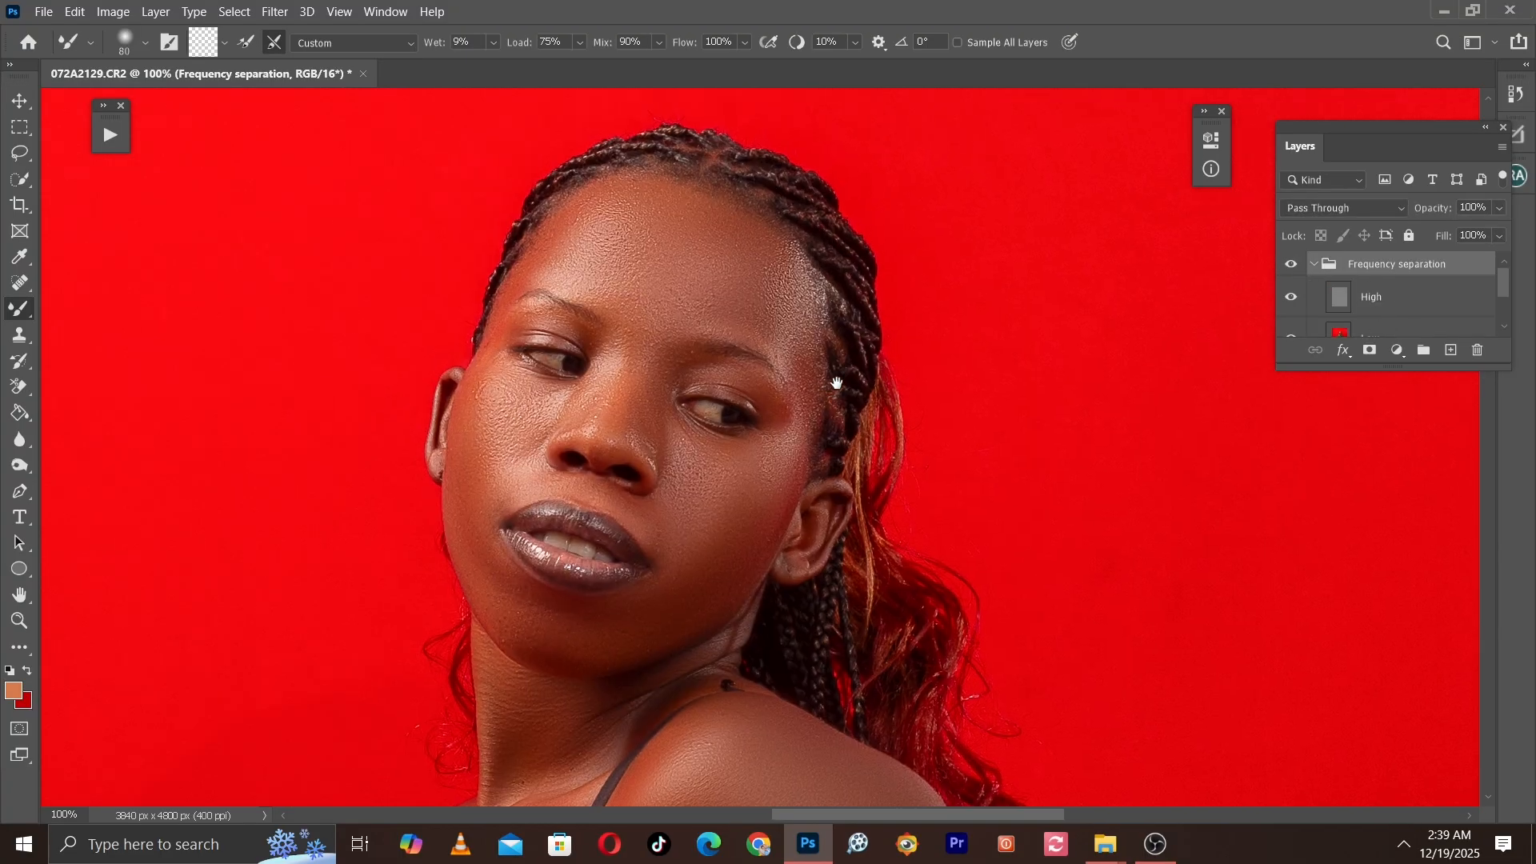
click(1291, 267)
click(1289, 270)
click(1294, 267)
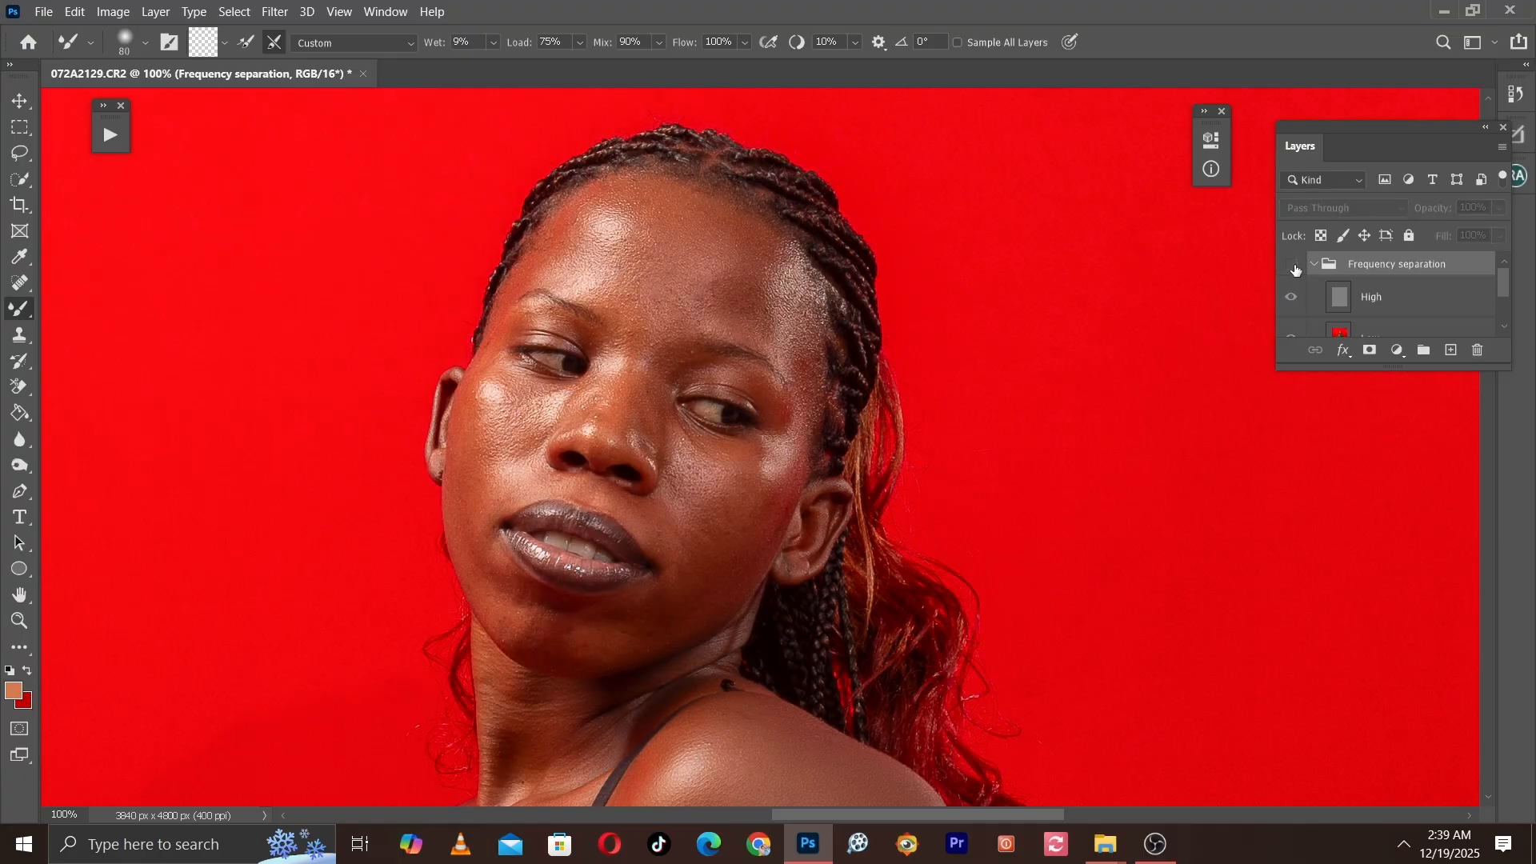
click(1294, 266)
Step: Lasso the shiny forehead area beside the braided hairline on the Low layer with an 18 px feather
key(ctrl+plus)
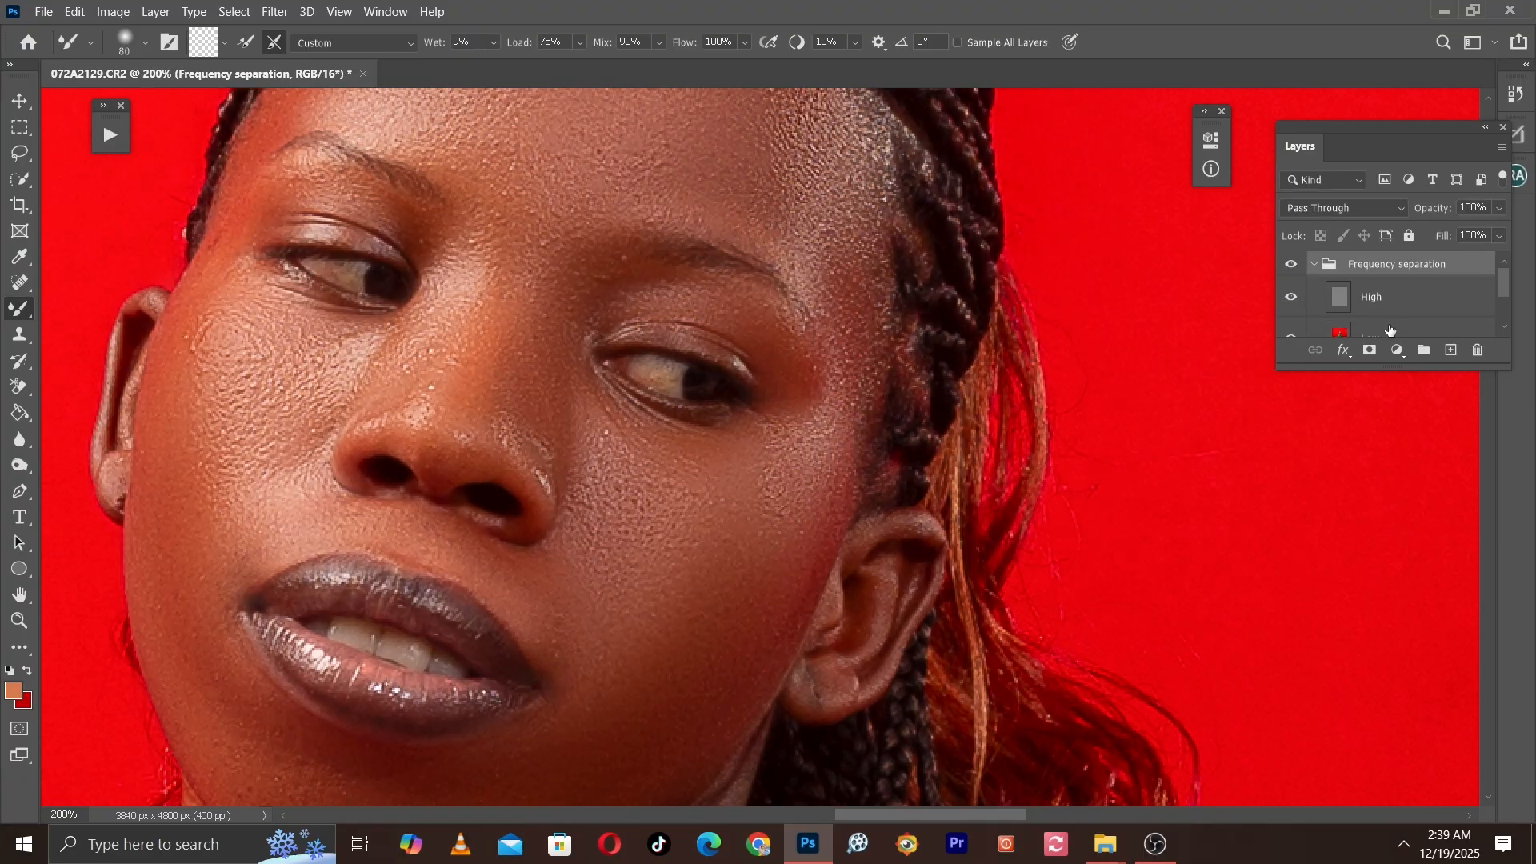
click(1391, 331)
key(ctrl+minus)
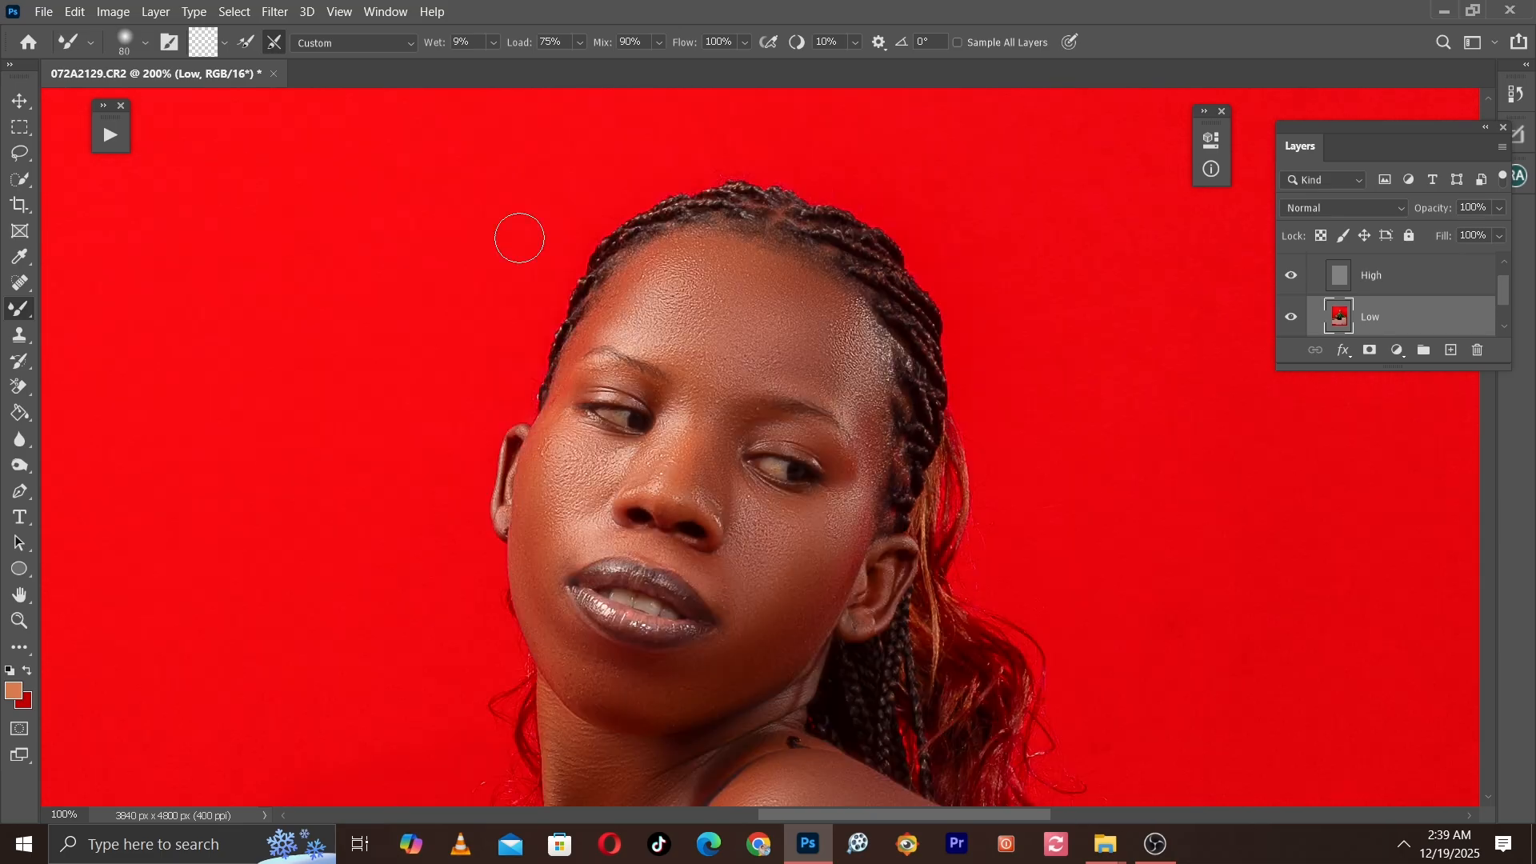
click(20, 153)
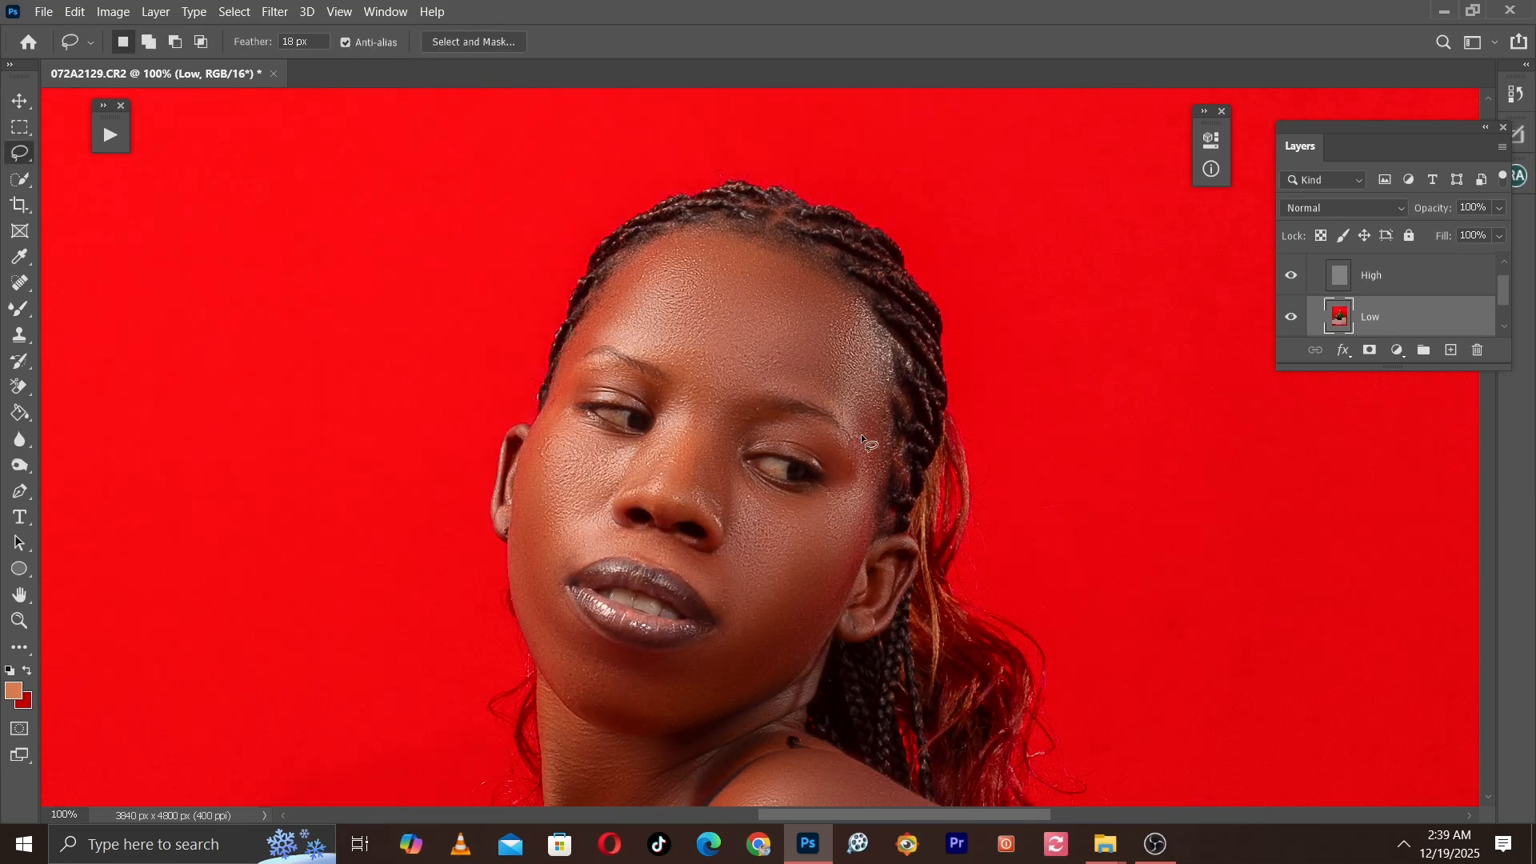
mouse_move(859, 435)
mouse_down()
mouse_move(822, 348)
mouse_move(854, 312)
mouse_move(880, 416)
mouse_up()
click(875, 432)
drag(867, 344, 824, 294)
Step: Soften the selected forehead area on the Low layer with a Gaussian Blur of 1.3 pixels and clear the selection
key(ctrl+plus)
click(242, 13)
mouse_move(294, 12)
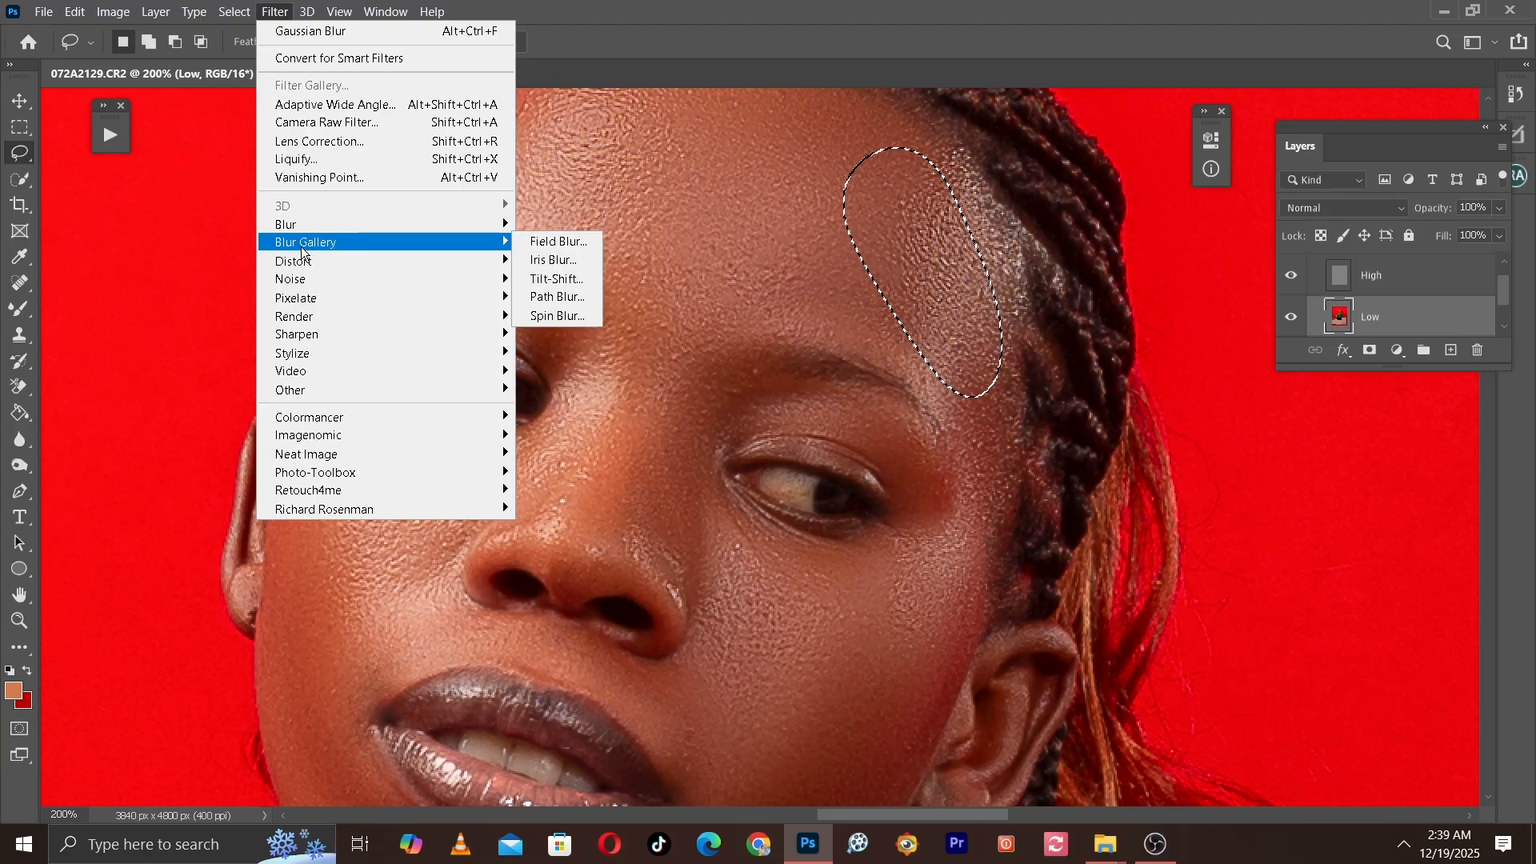
mouse_move(304, 229)
click(581, 296)
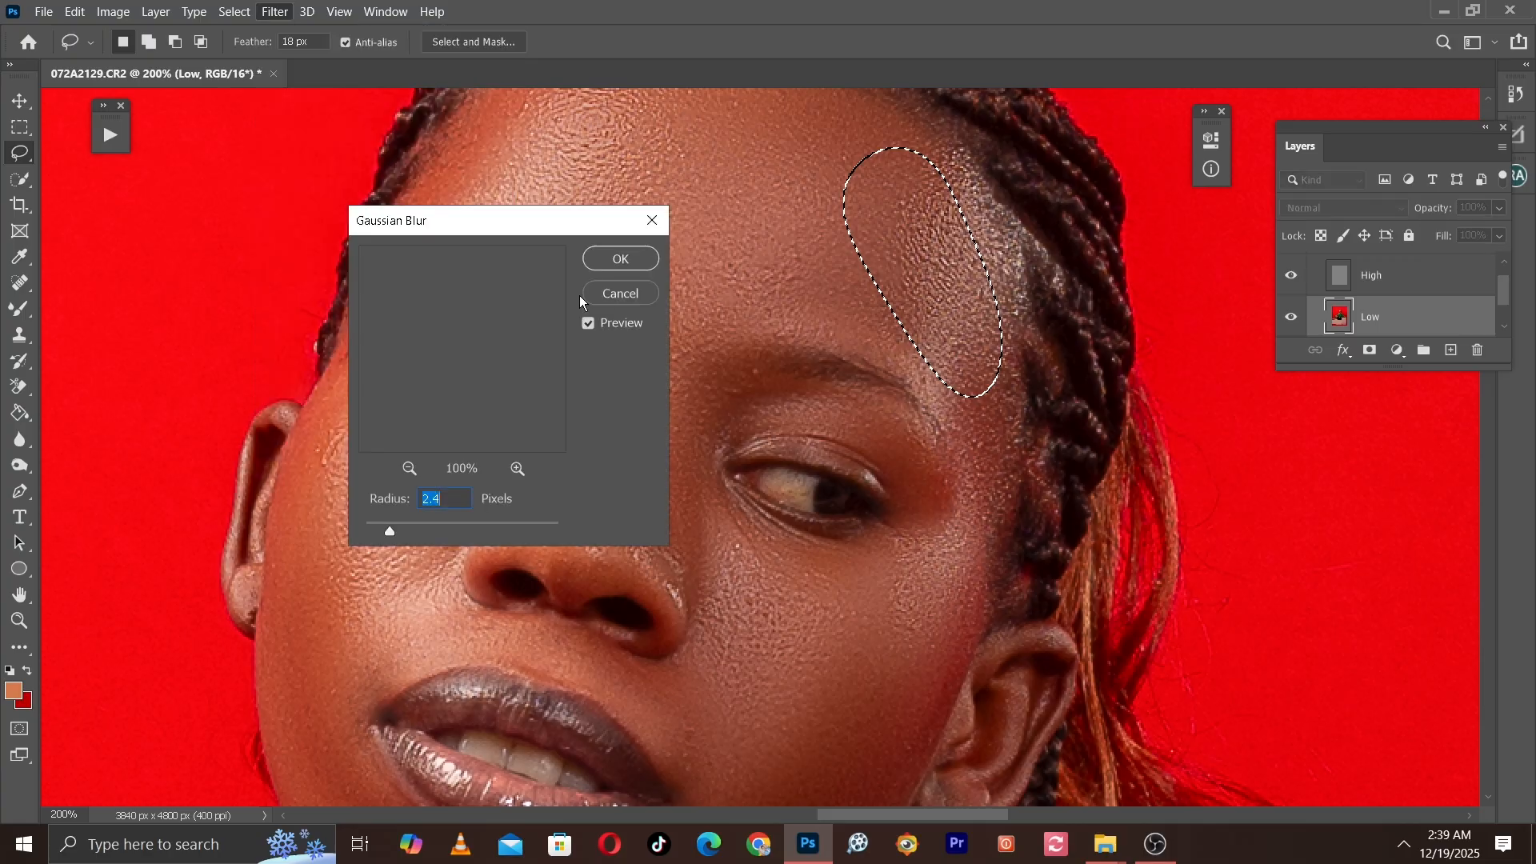
click(438, 530)
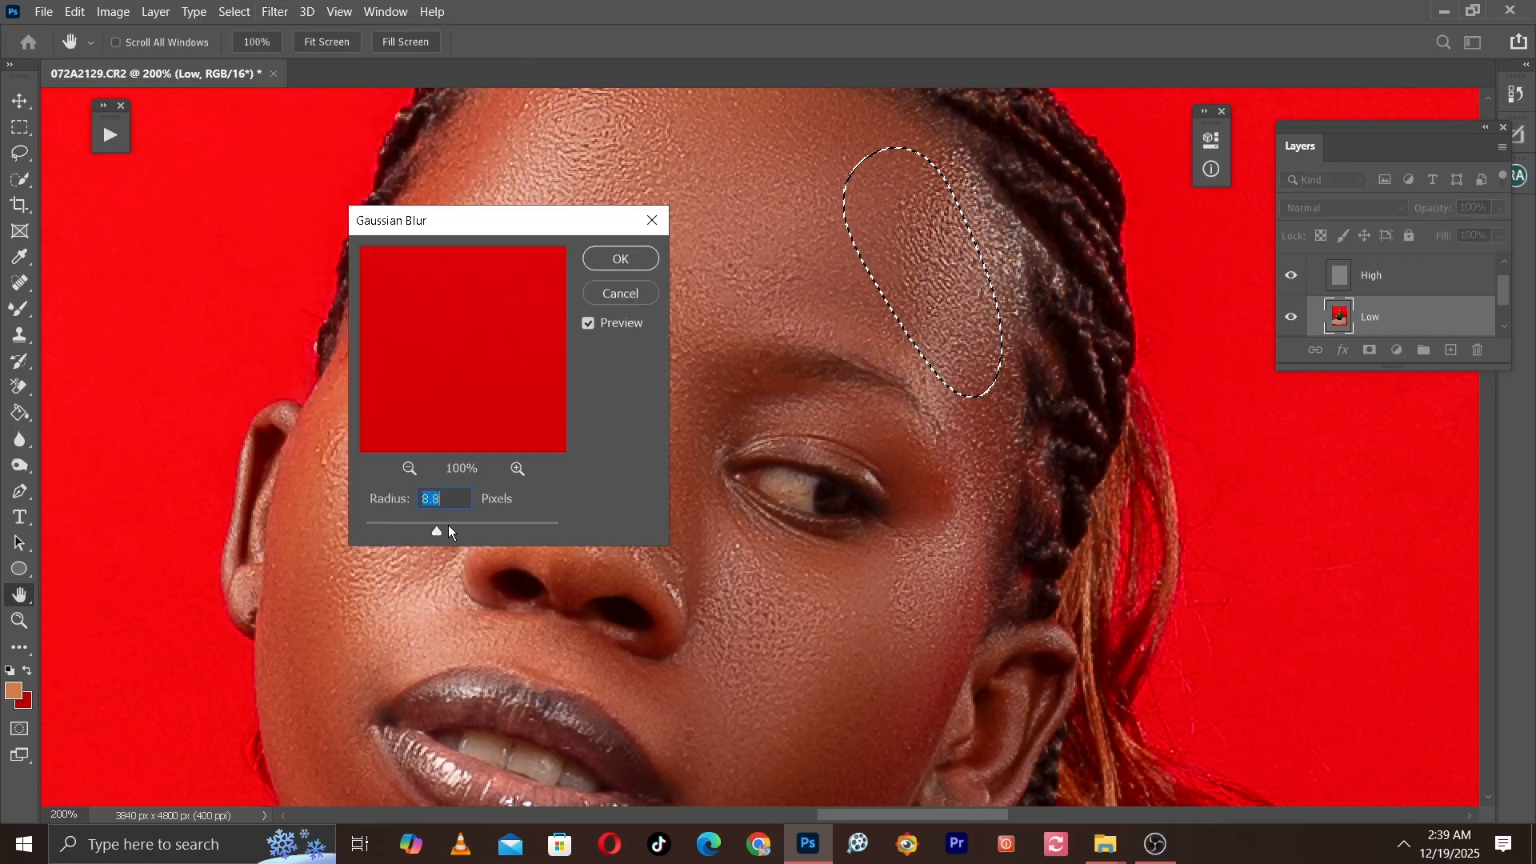
drag(467, 526, 377, 527)
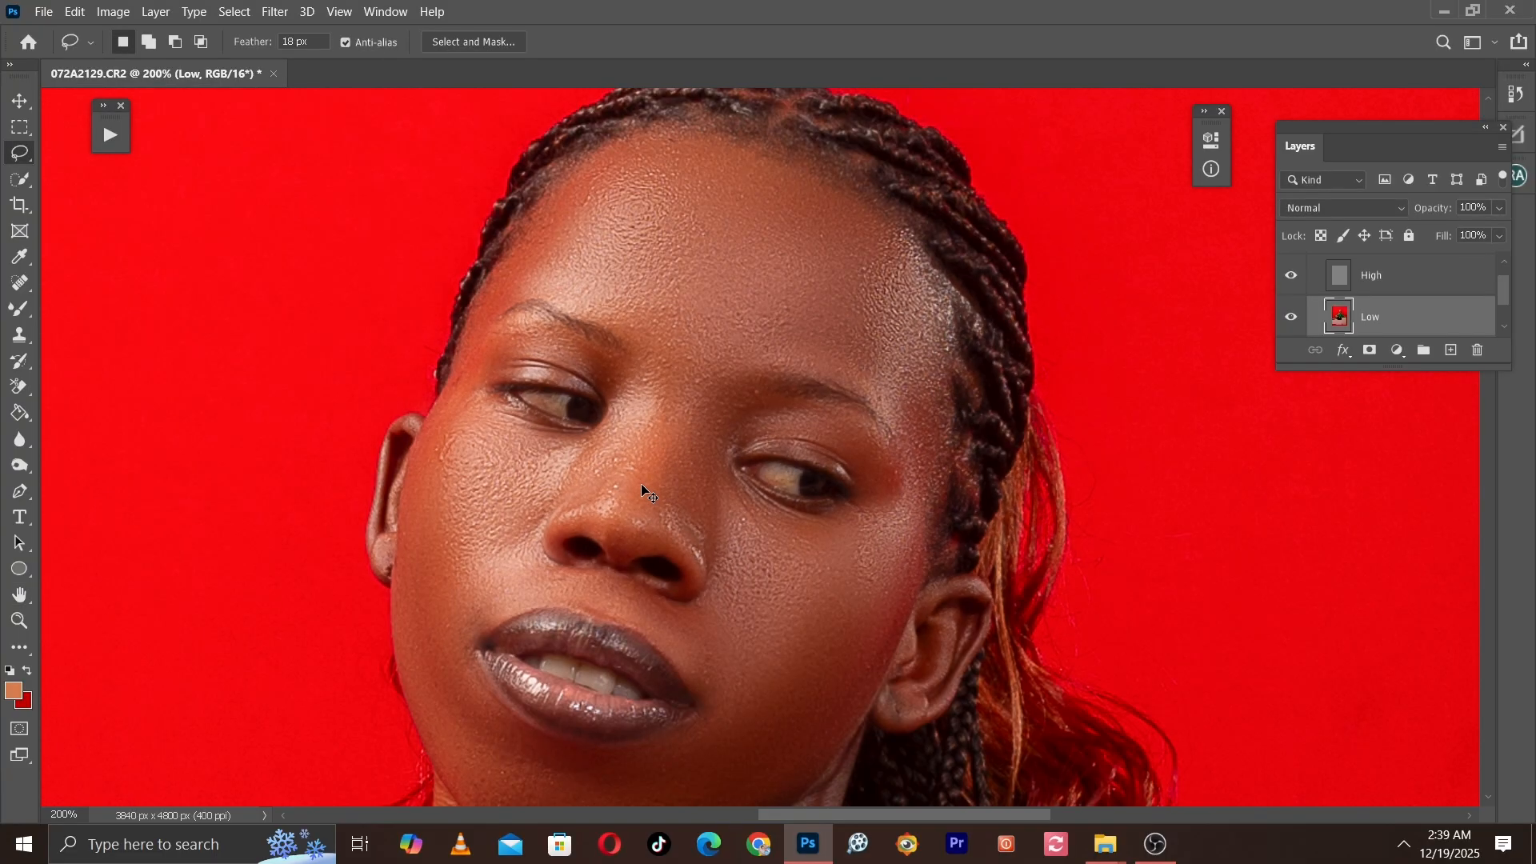
Step: Lasso the creased skin on the front of the neck, from below the jaw to the collarbone
drag(630, 529, 651, 442)
key(ctrl+plus)
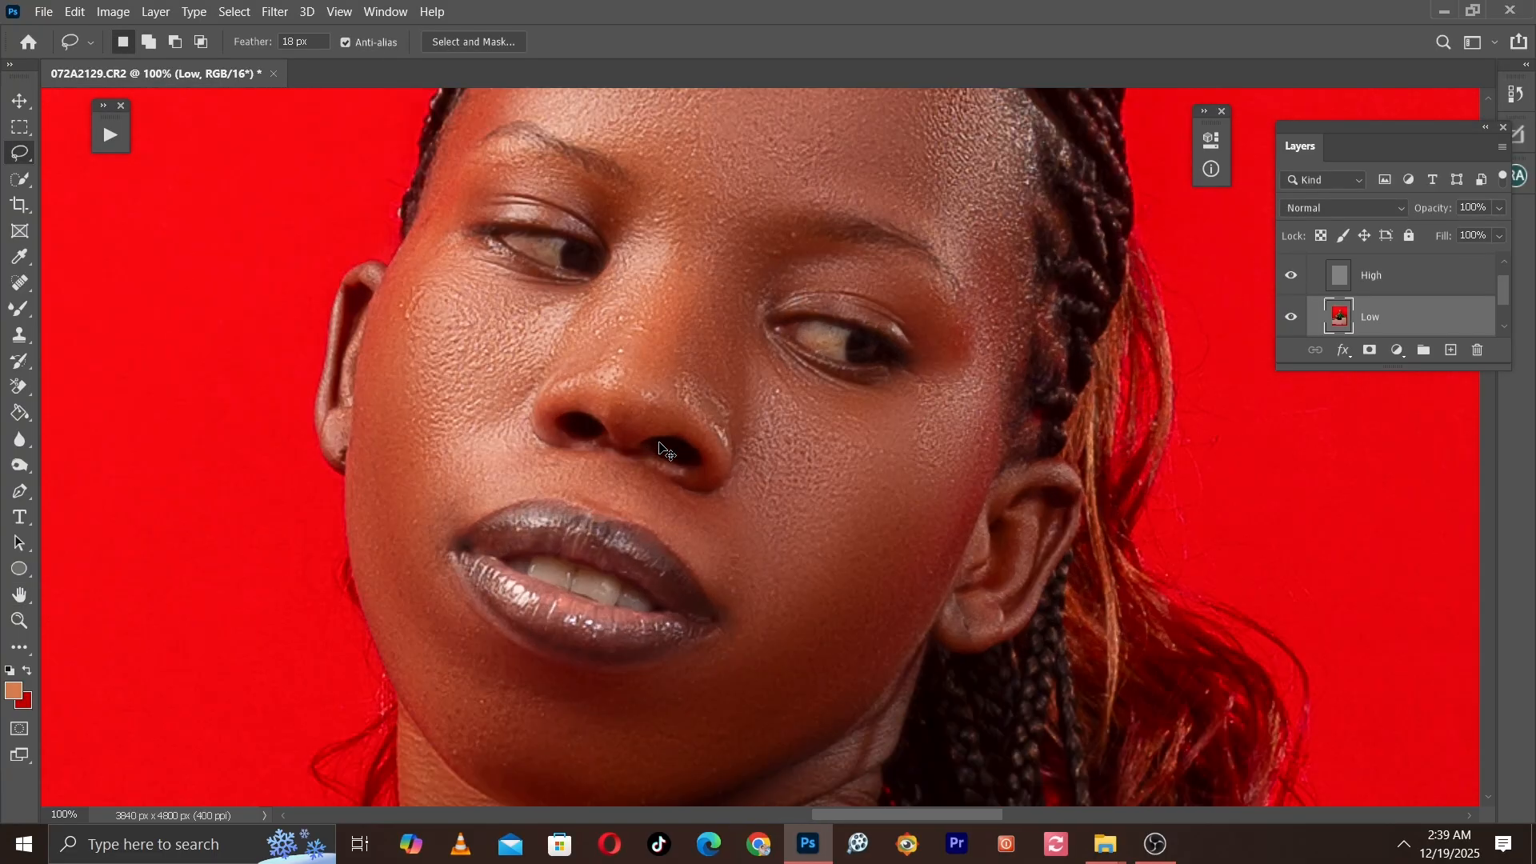
key(ctrl+minus)
drag(821, 496, 833, 252)
drag(798, 325, 804, 232)
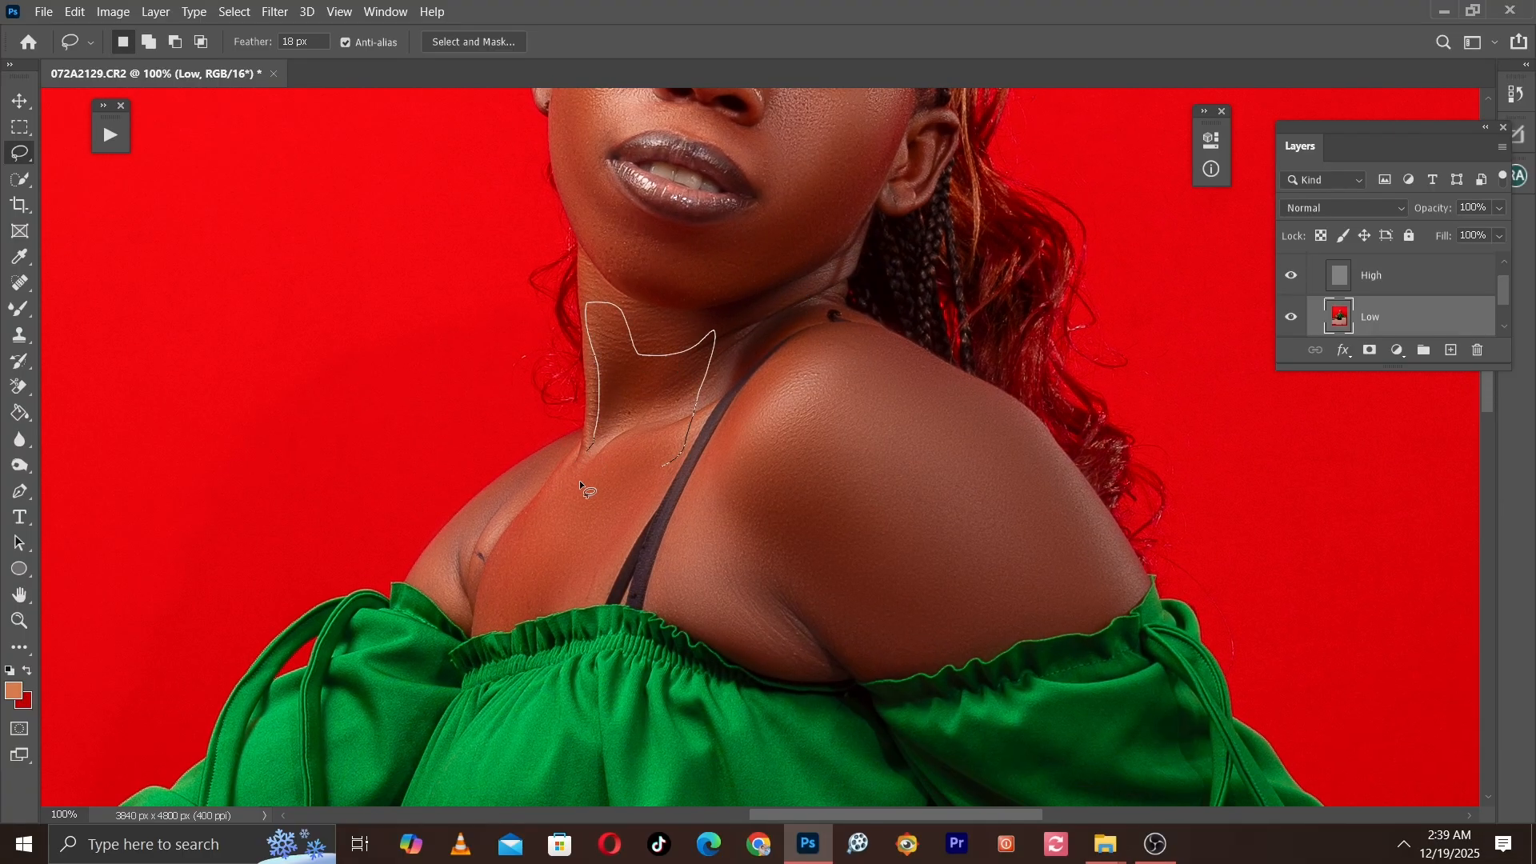
drag(582, 486, 590, 474)
Step: Blur the selected neck area with a Gaussian Blur of 12.5 pixels and deselect it
click(274, 11)
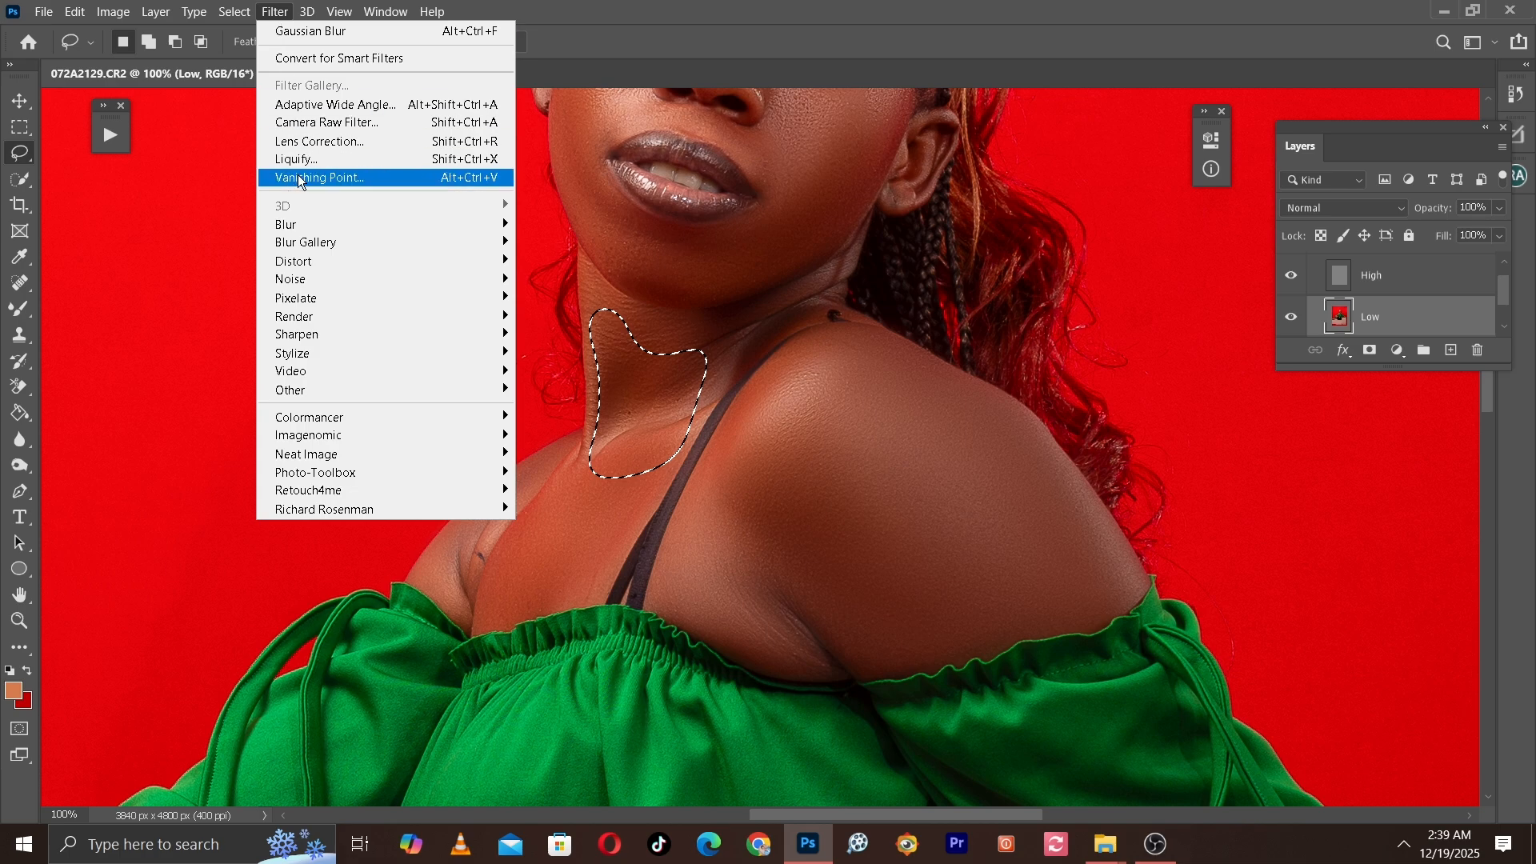
mouse_move(419, 227)
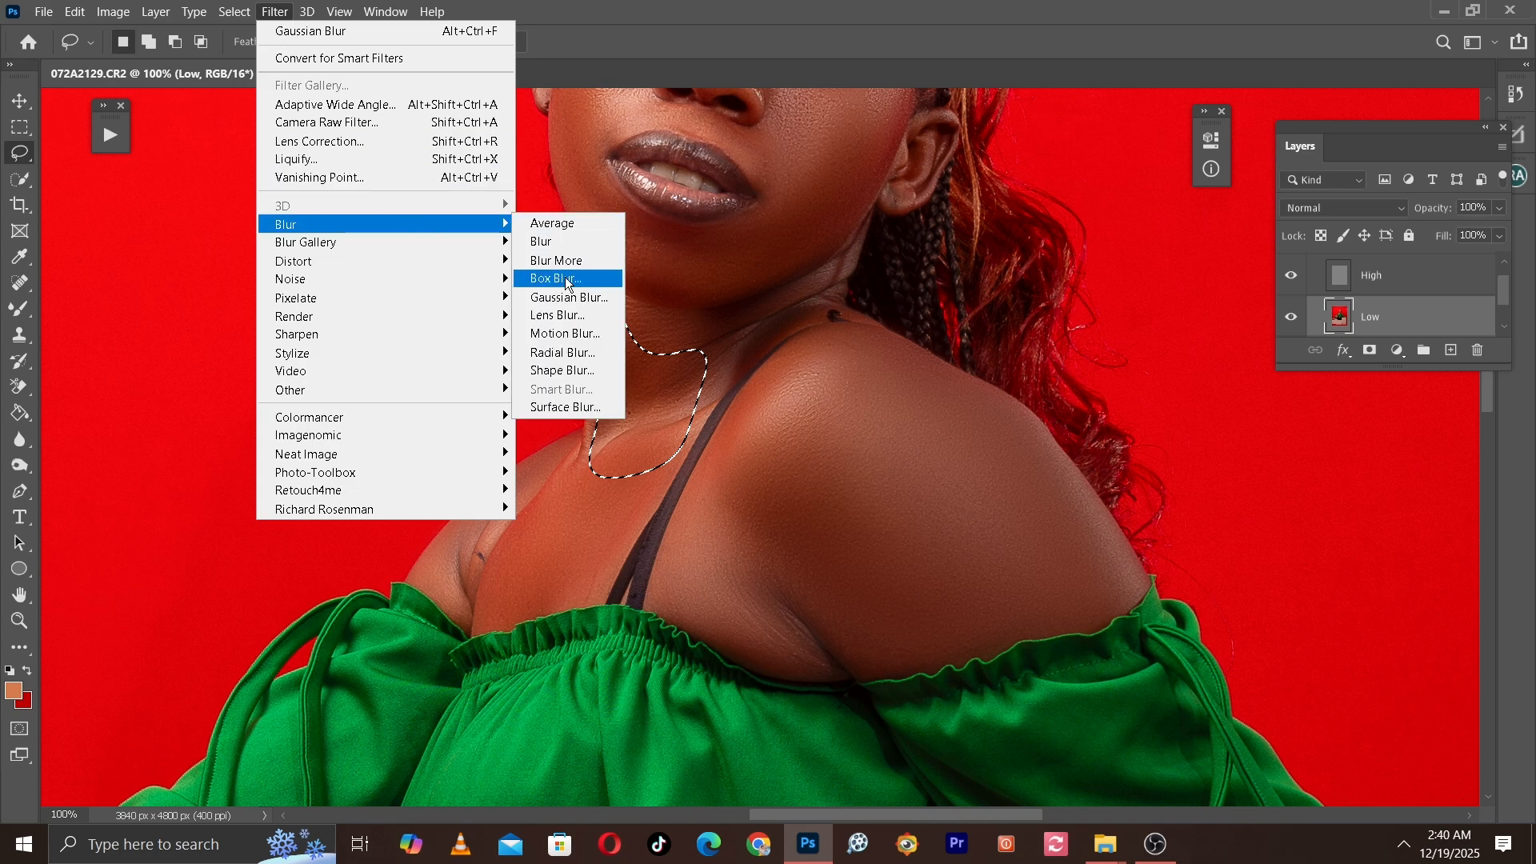
click(569, 297)
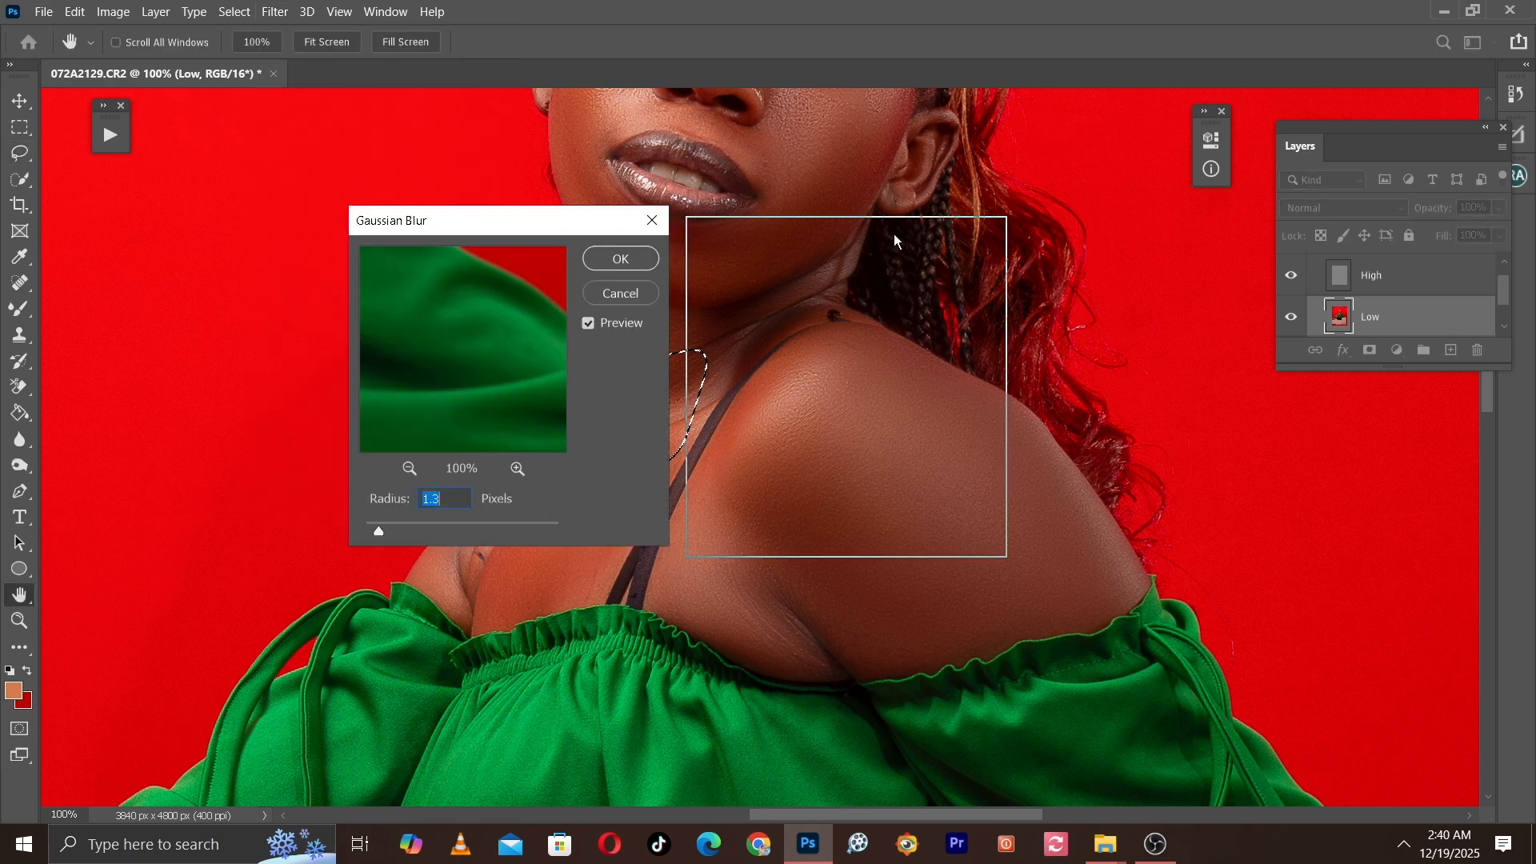
drag(895, 234, 985, 238)
drag(806, 536, 869, 546)
click(862, 544)
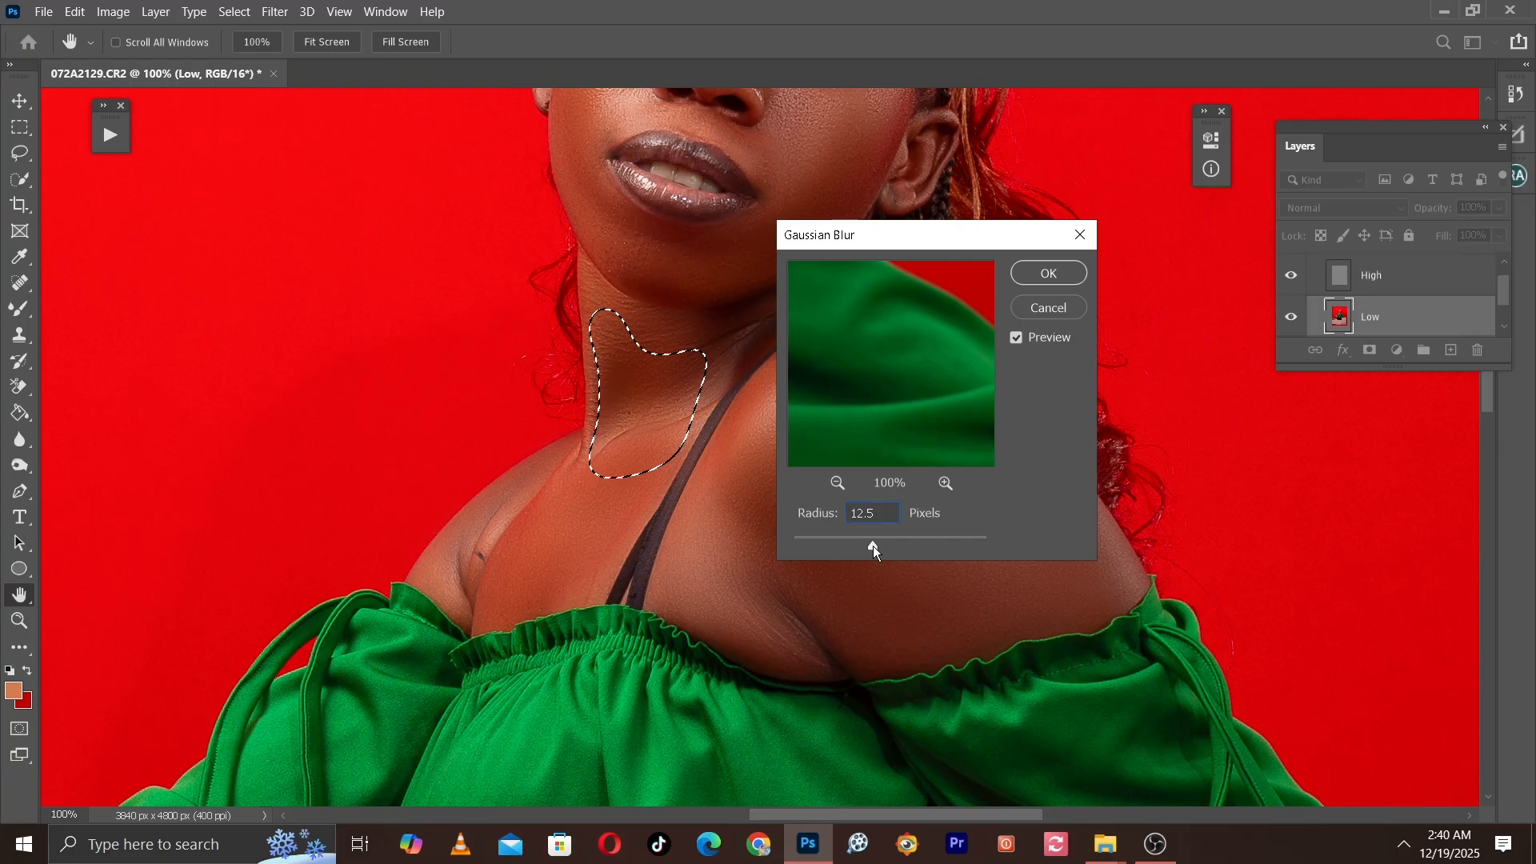
key(Return)
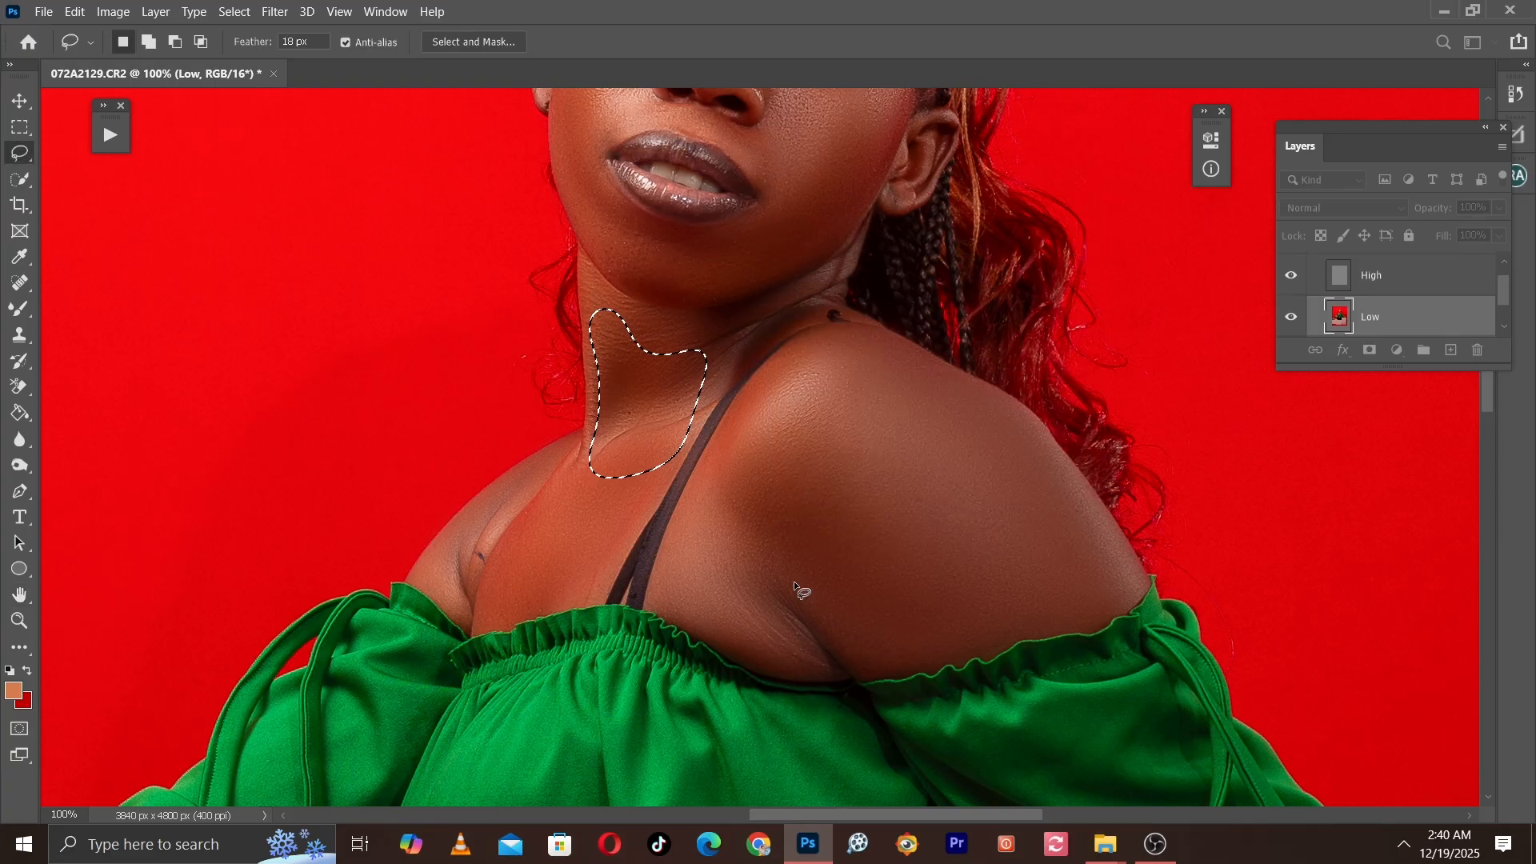
key(ctrl+d)
Step: Lasso the underarm crease above the green top, reapply the last Gaussian Blur to it and deselect
mouse_move(828, 652)
mouse_down()
mouse_move(748, 582)
mouse_move(838, 616)
mouse_move(838, 671)
mouse_move(751, 631)
mouse_up()
key(Return)
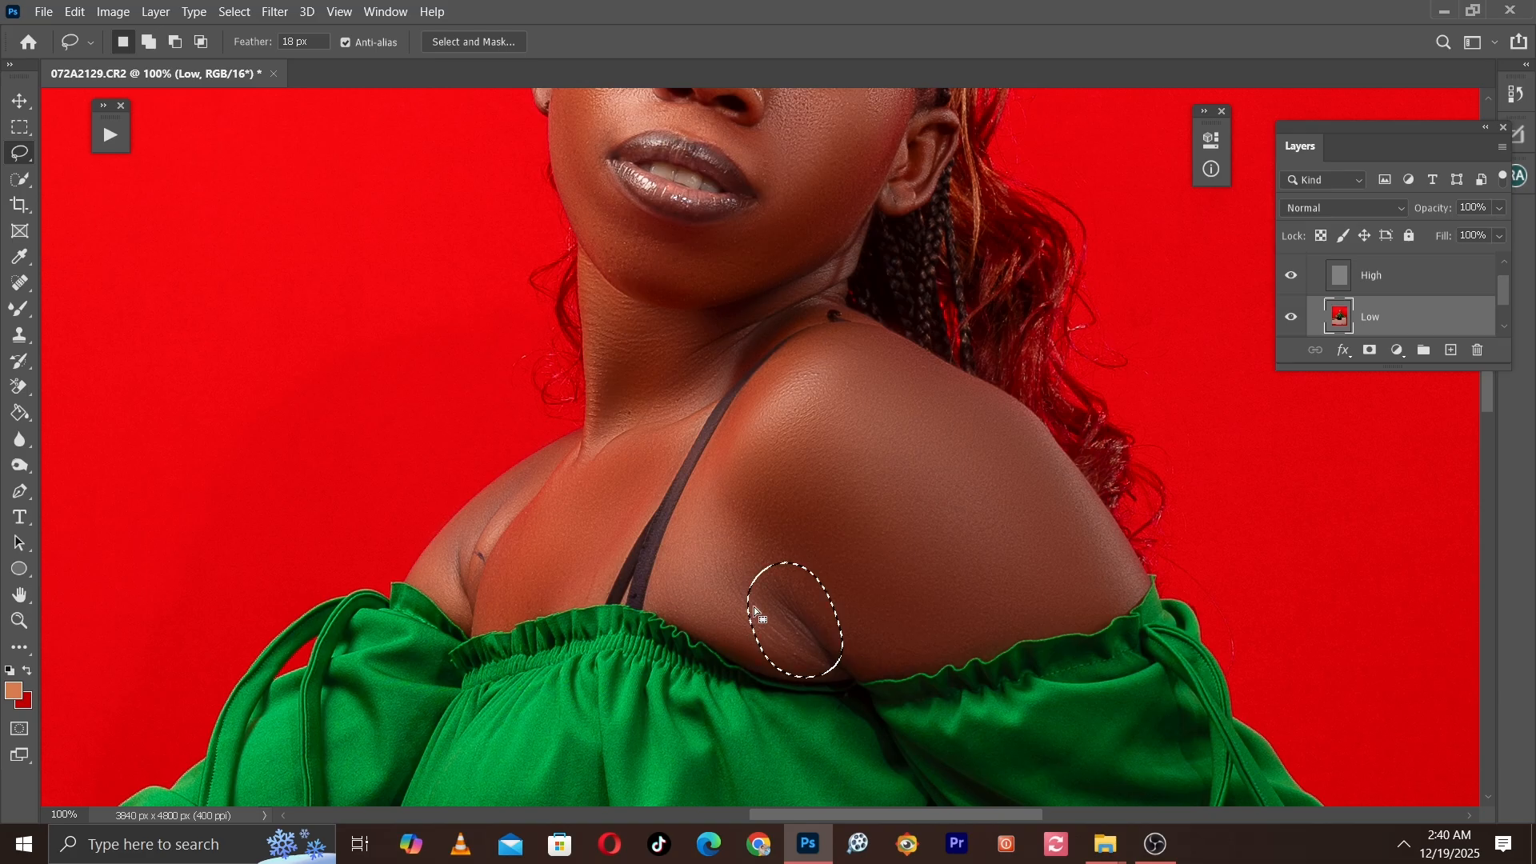
key(ctrl+alt+f)
key(ctrl+d)
Step: Collapse the Frequency separation group and toggle its visibility to compare the face before and after retouching
scroll(711, 391, down, 3)
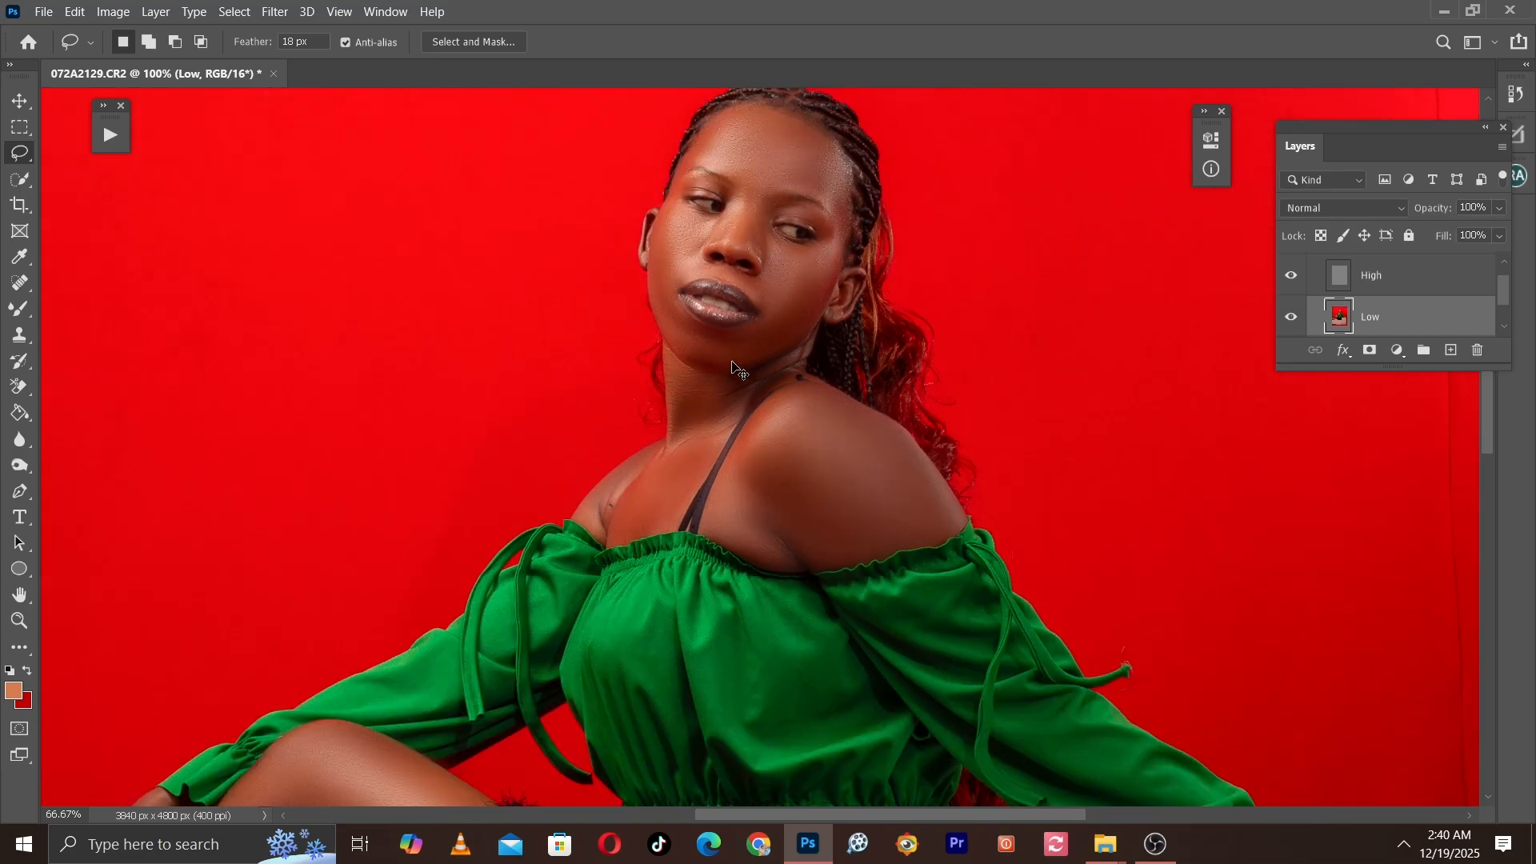
scroll(728, 552, up, 1)
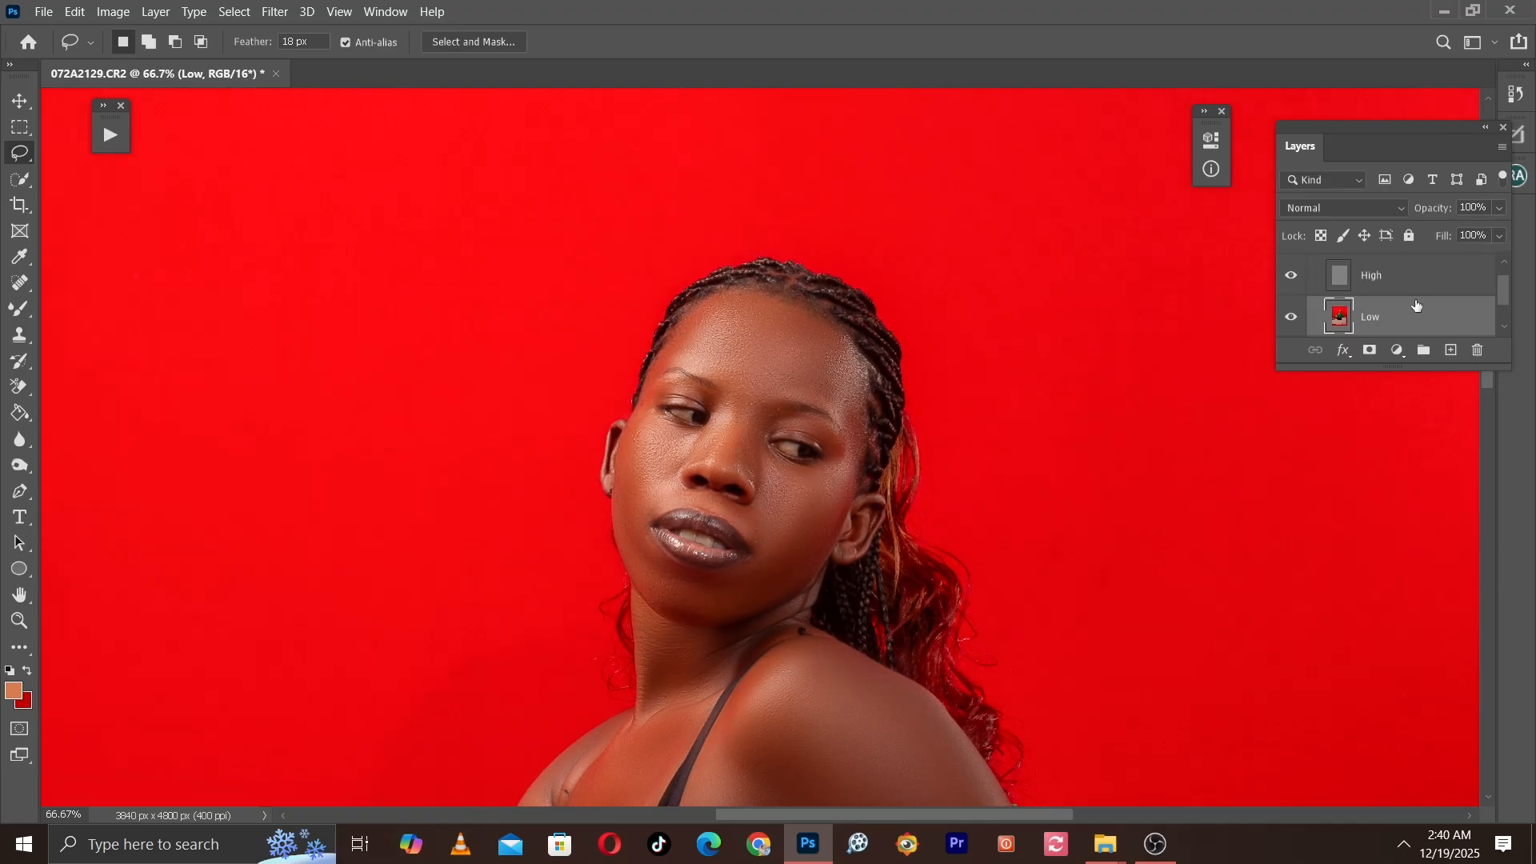
scroll(1416, 307, up, 1)
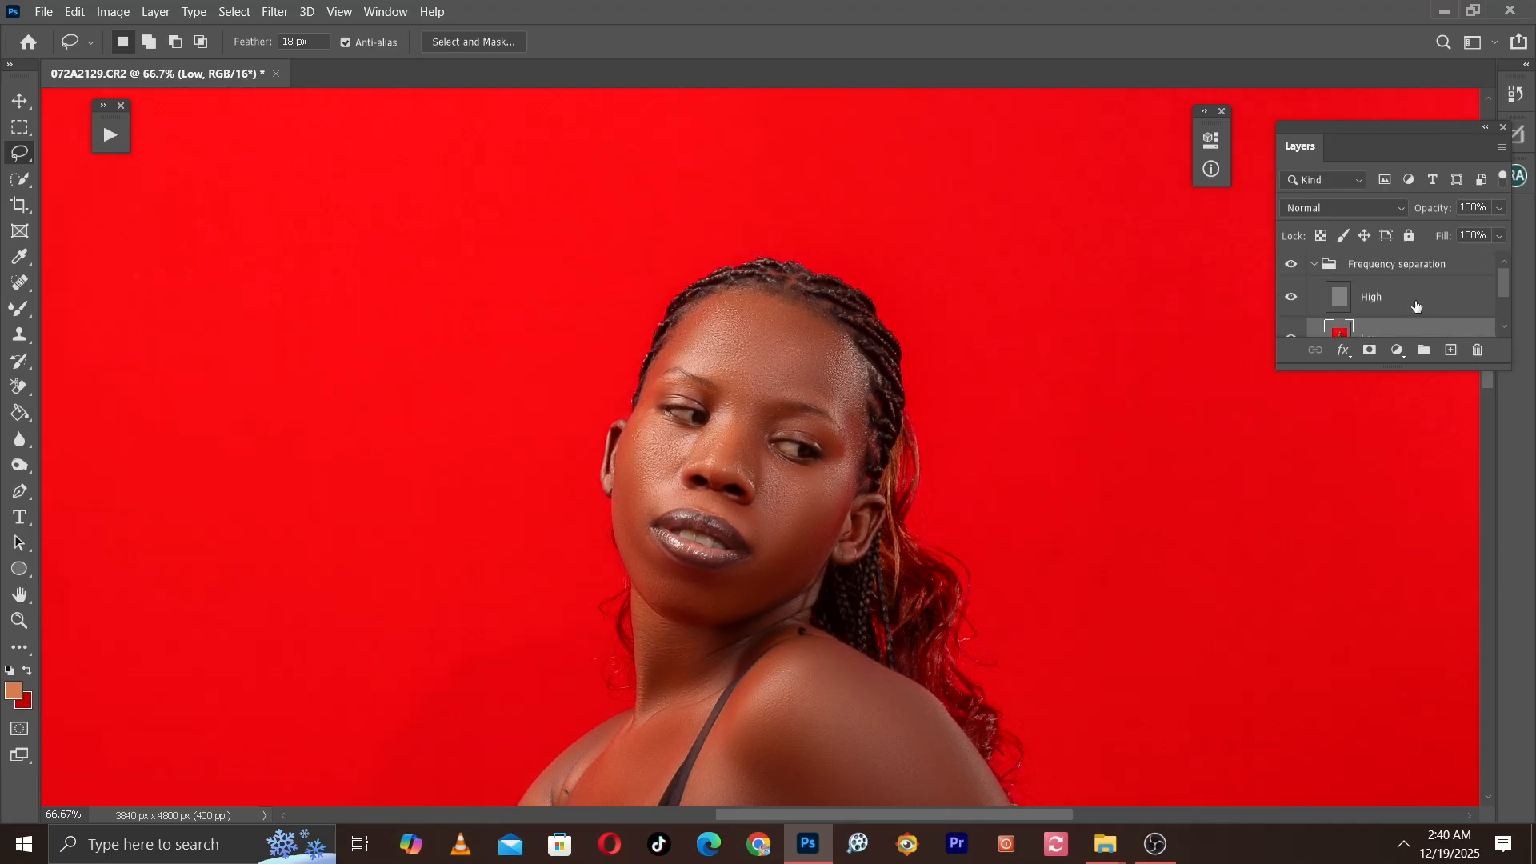
click(1314, 265)
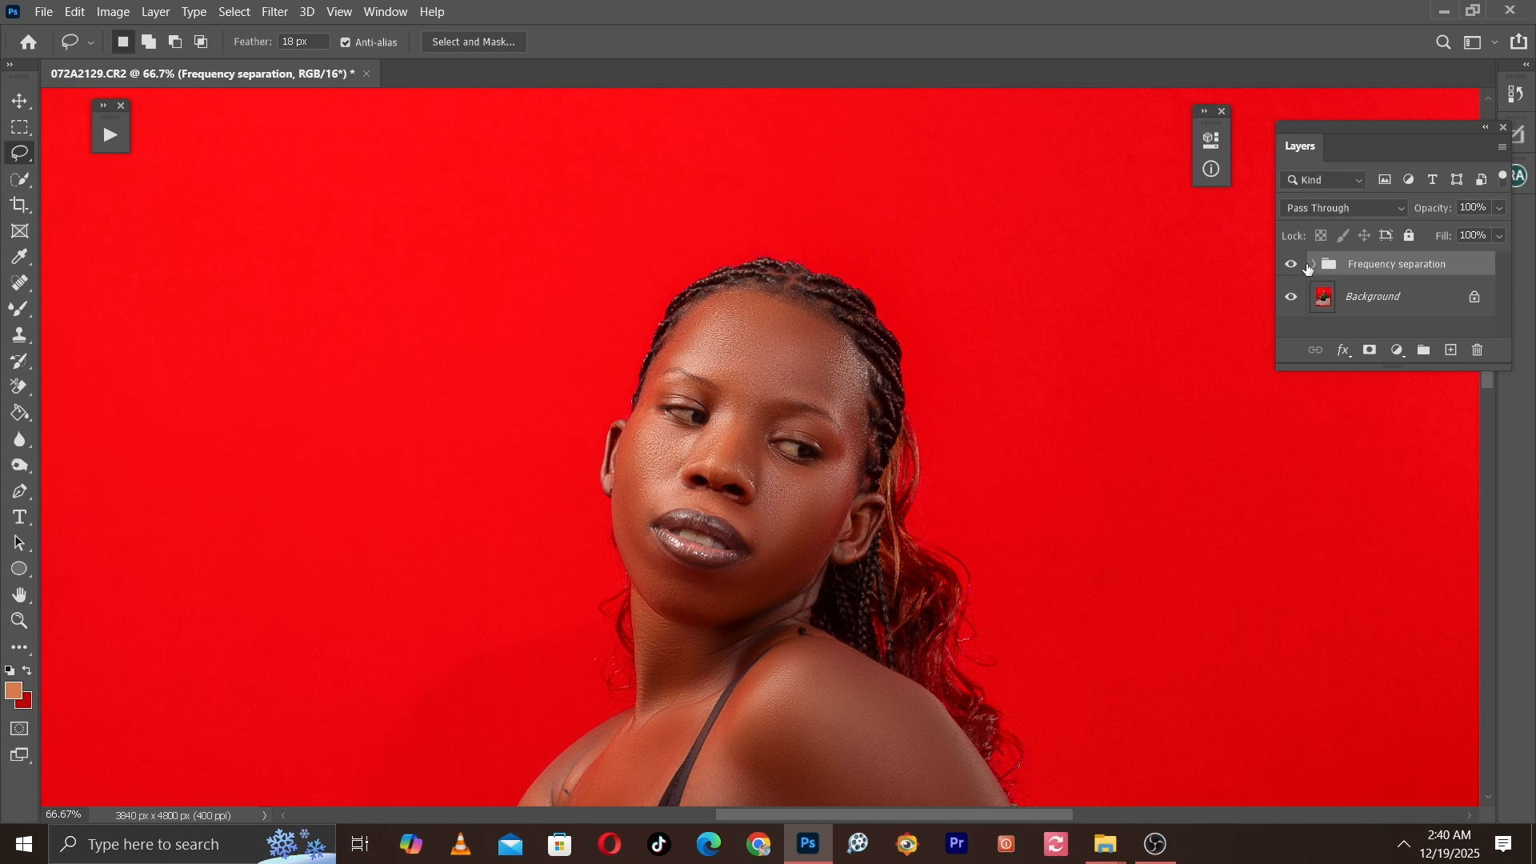
key(ctrl+plus)
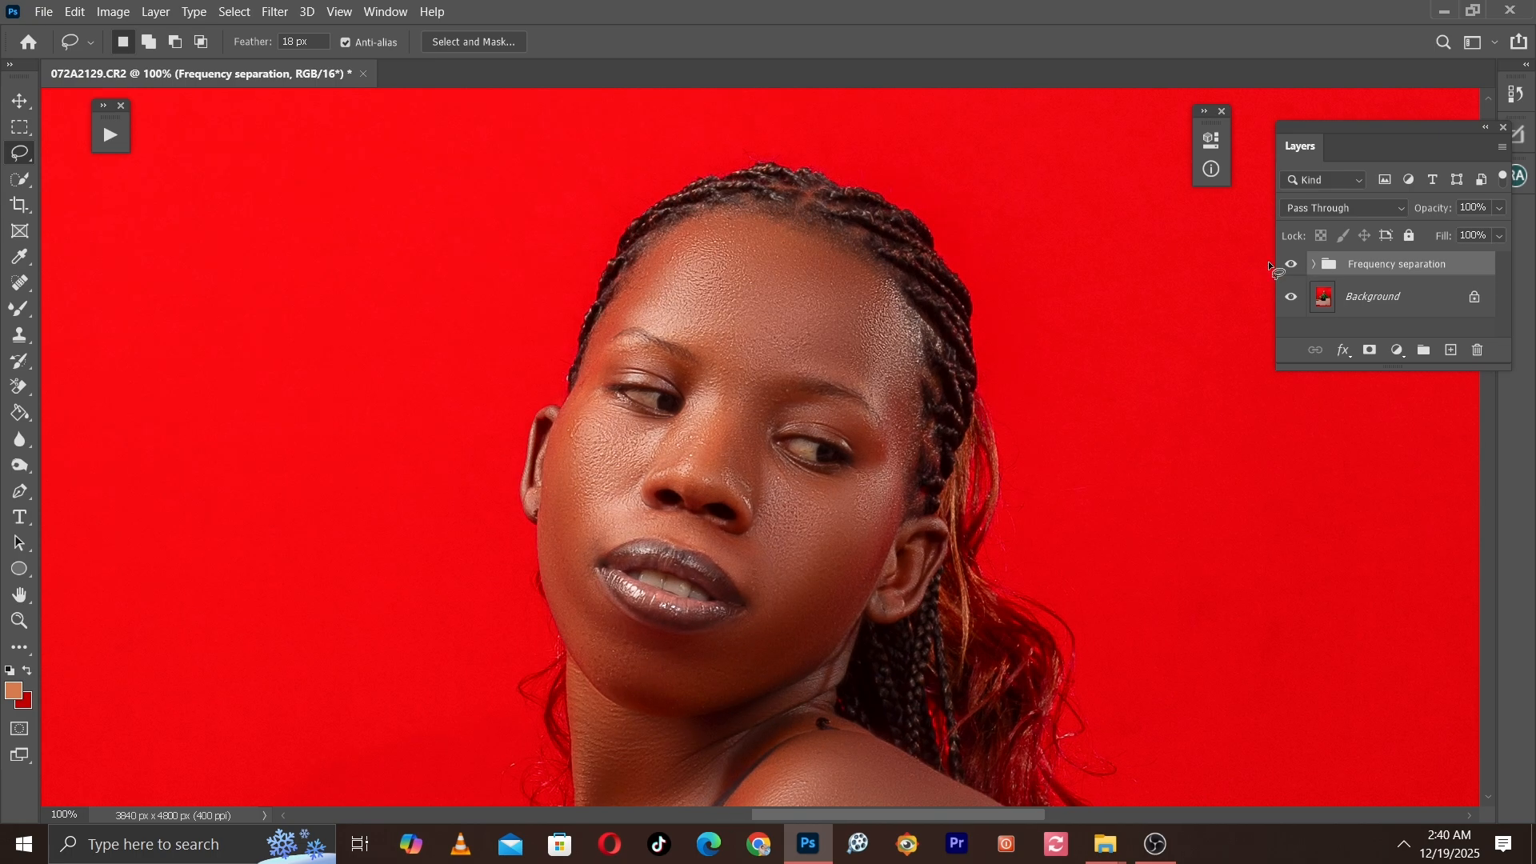
click(1283, 265)
click(1282, 265)
click(1282, 265)
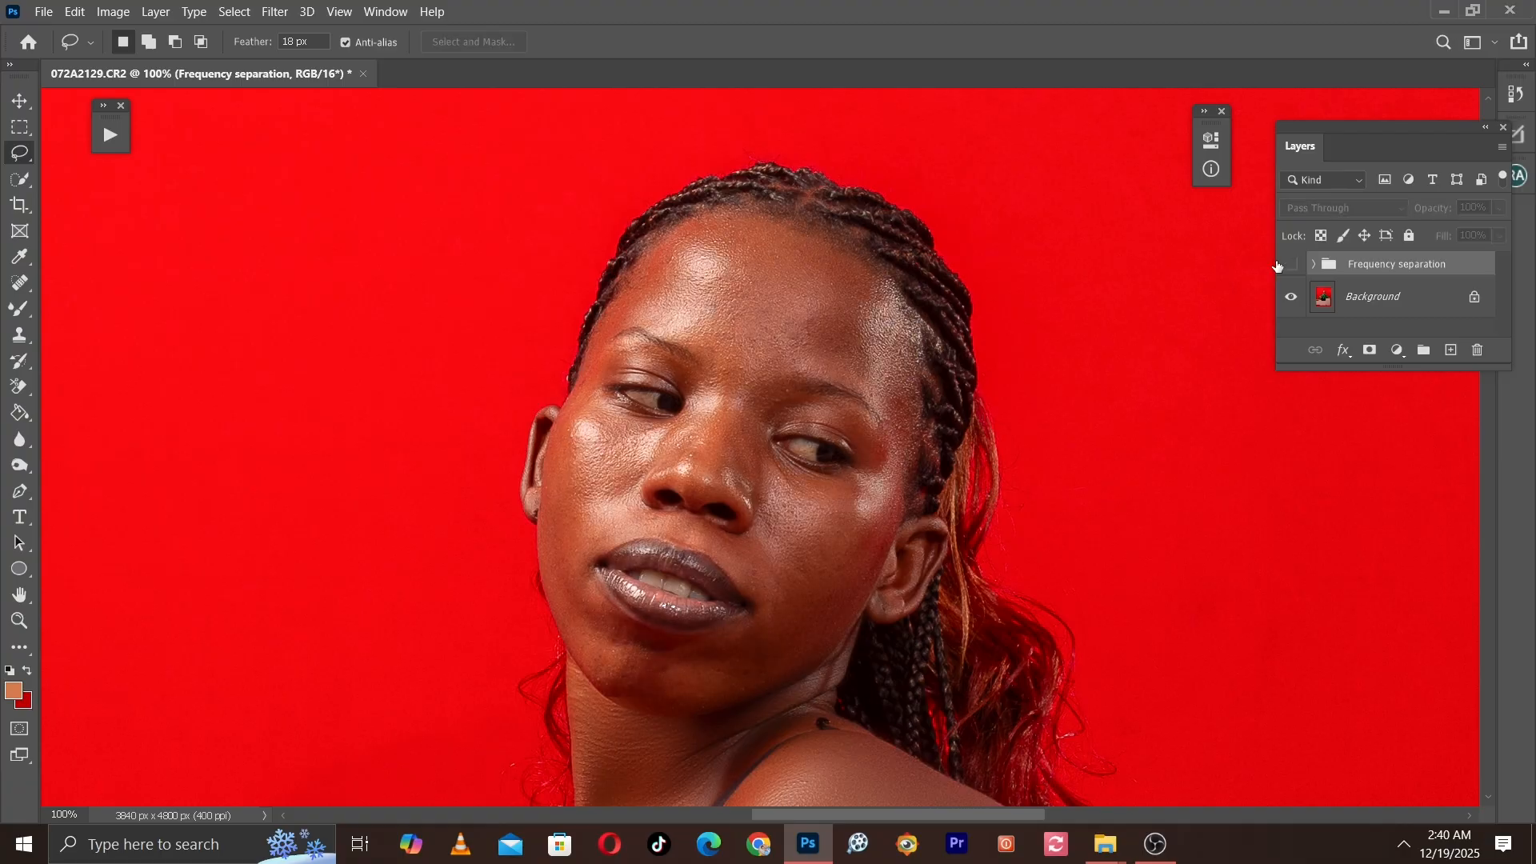
click(1283, 265)
key(ctrl+minus)
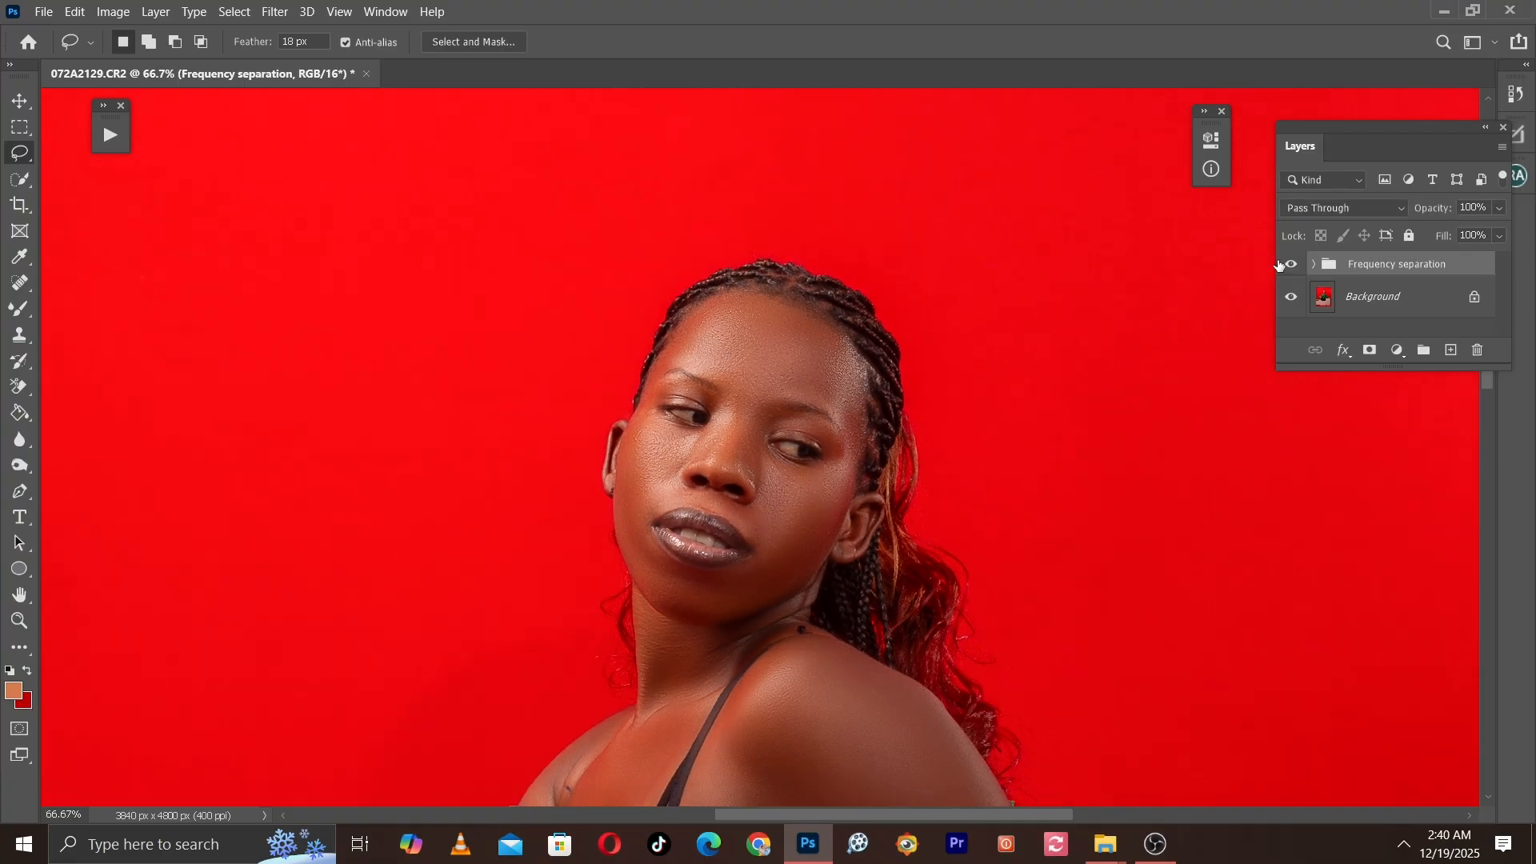
Step: Stamp all visible layers into a new merged layer above the Frequency separation group
key(ctrl+minus)
key(ctrl+plus)
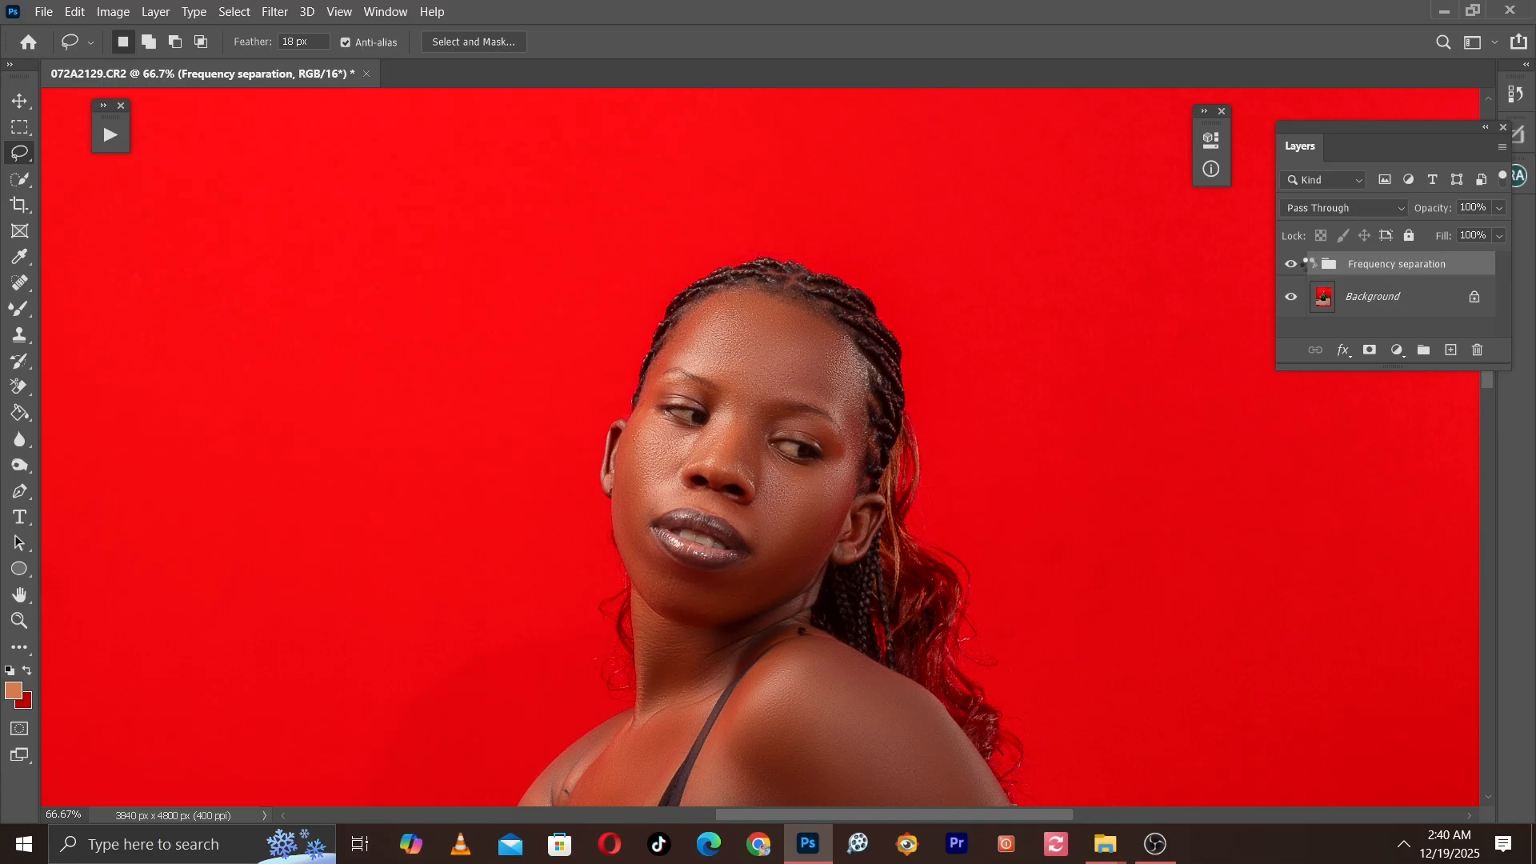
key(ctrl+shift+alt+n)
key(ctrl+shift+alt+e)
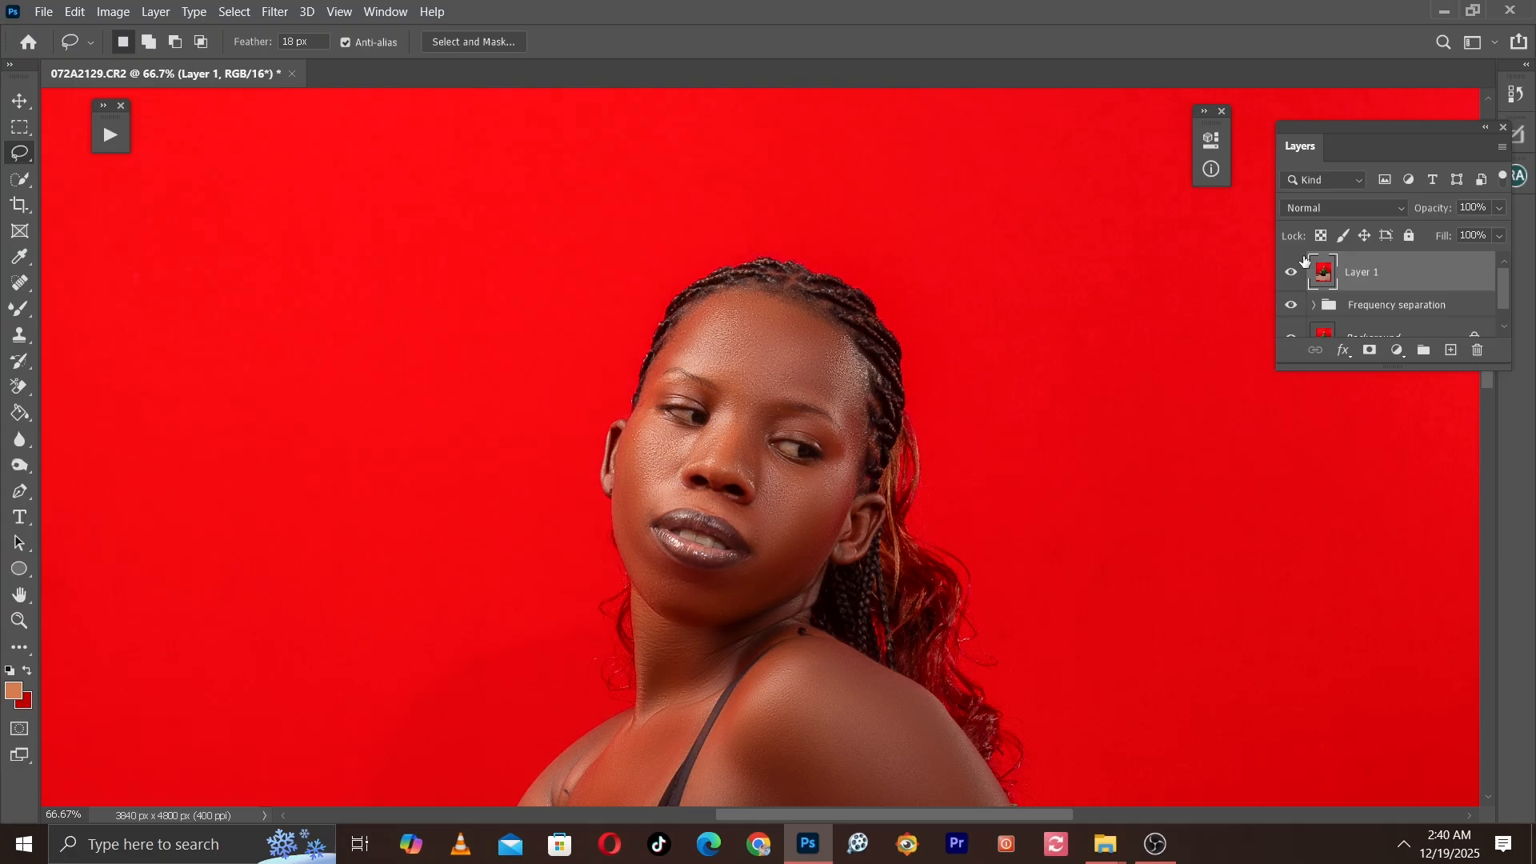
Step: Select the woman automatically on the merged layer with the Select Subject command
key(ctrl+plus)
key(ctrl+plus)
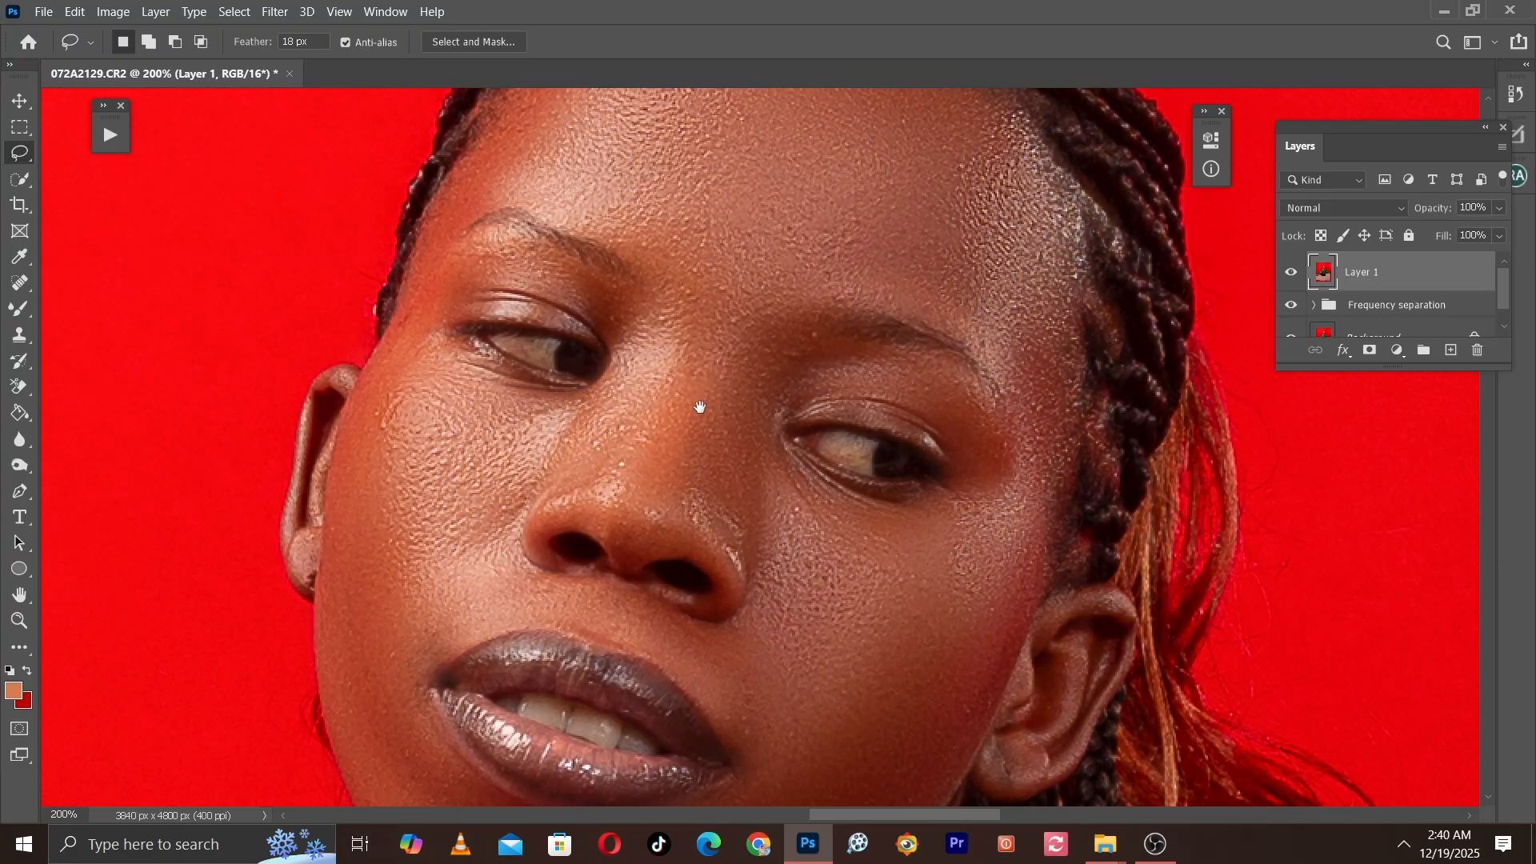
drag(700, 406, 700, 346)
key(ctrl+minus)
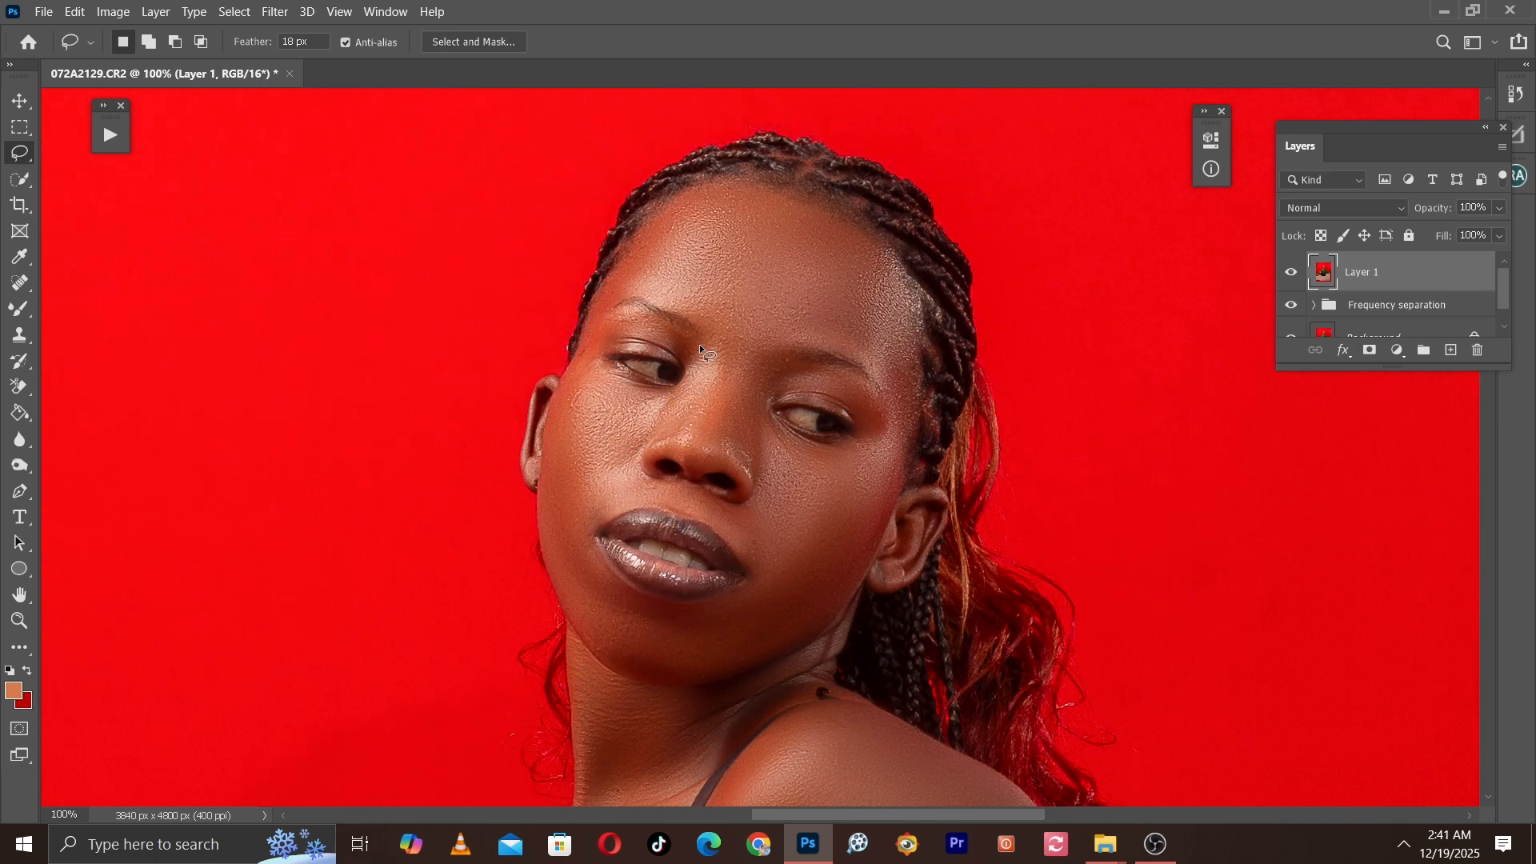
key(ctrl+minus)
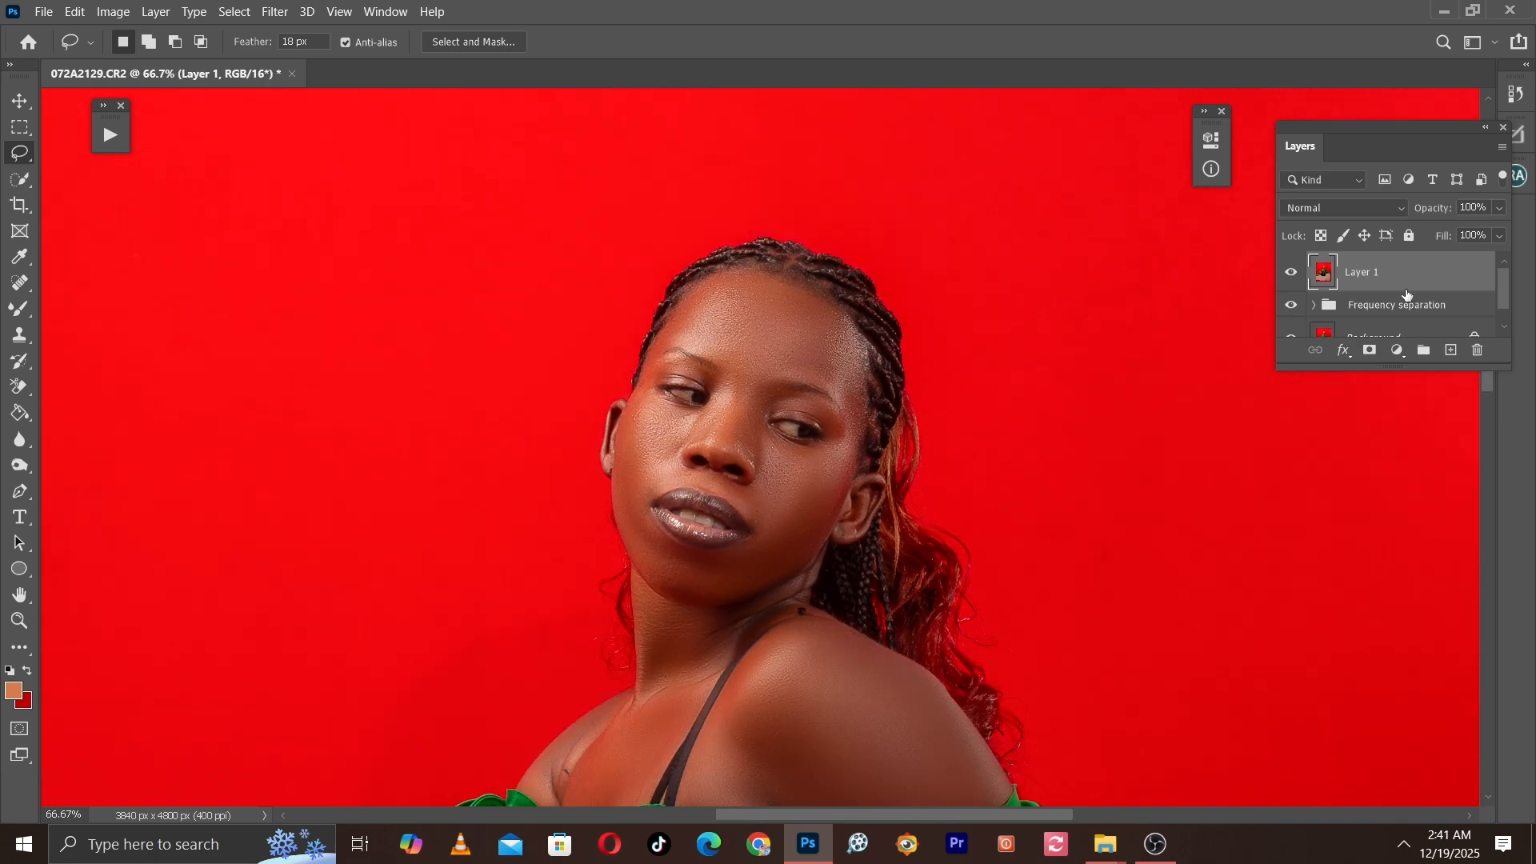
drag(1408, 295, 1477, 350)
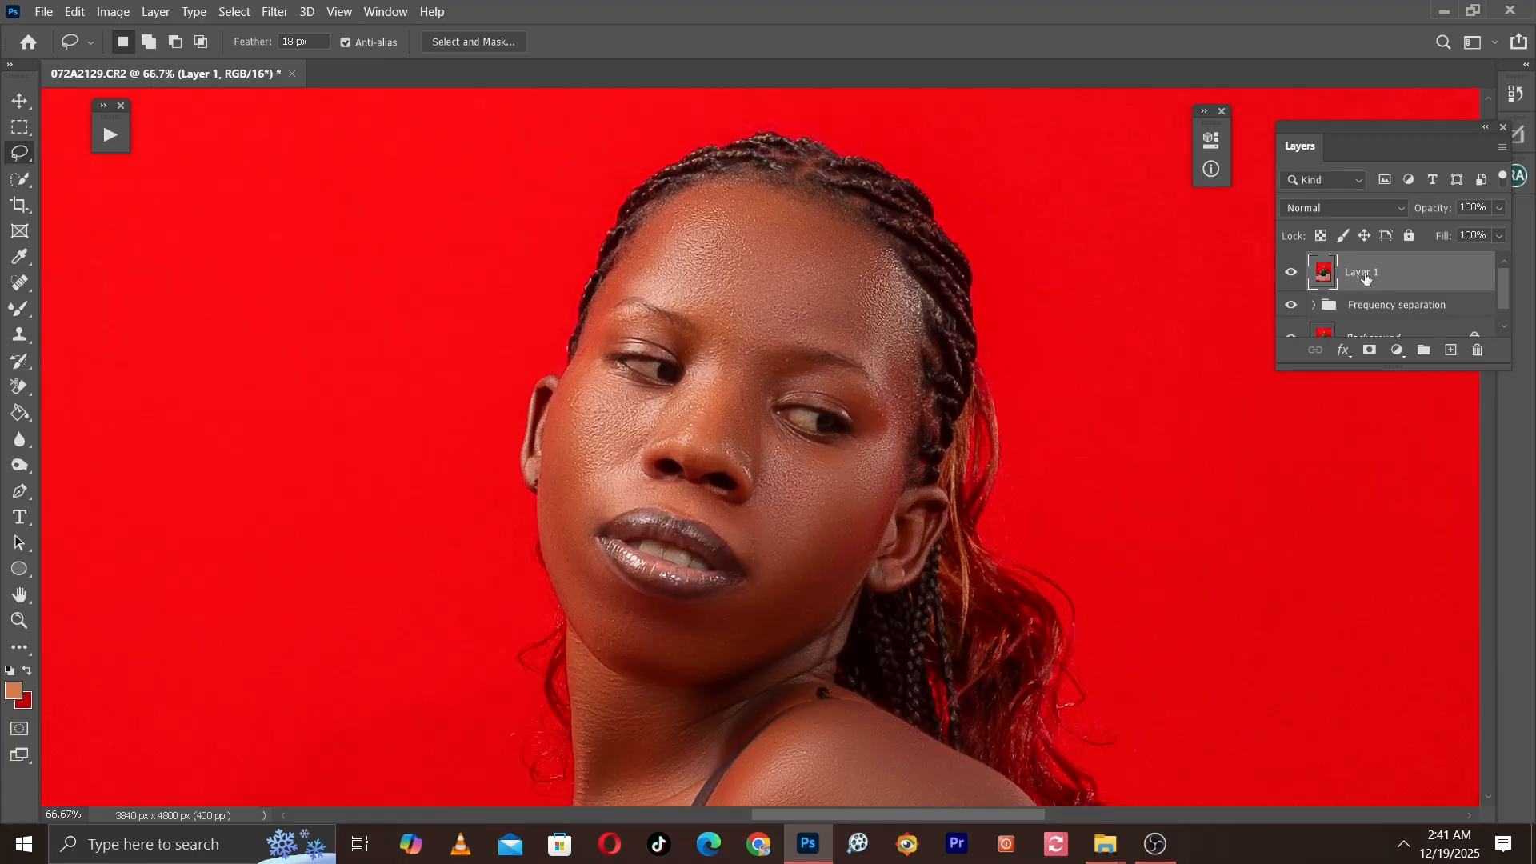
key(ctrl+minus)
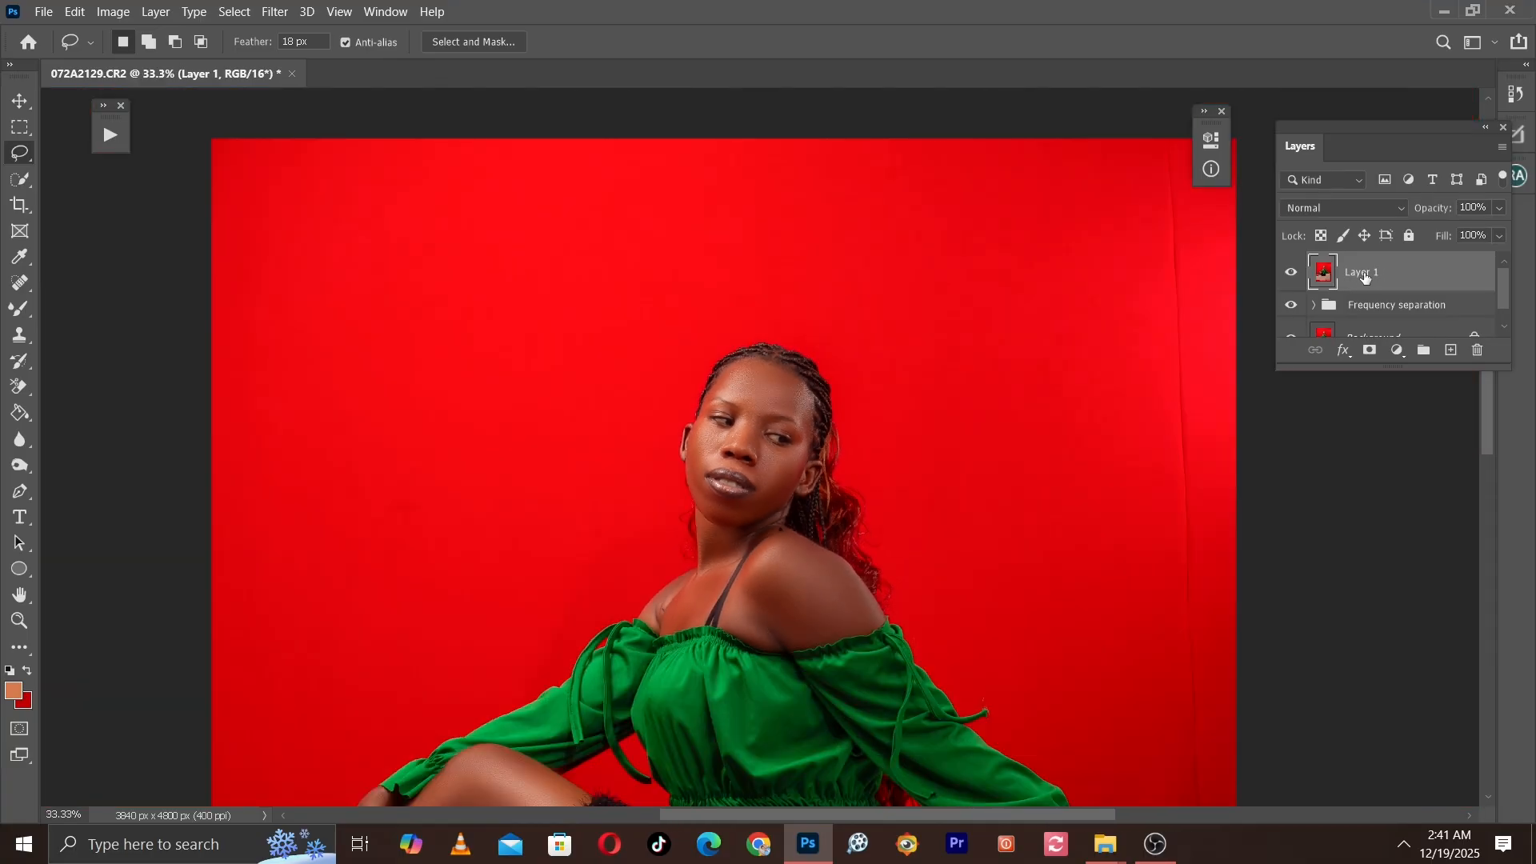
key(ctrl+plus)
key(ctrl+plus)
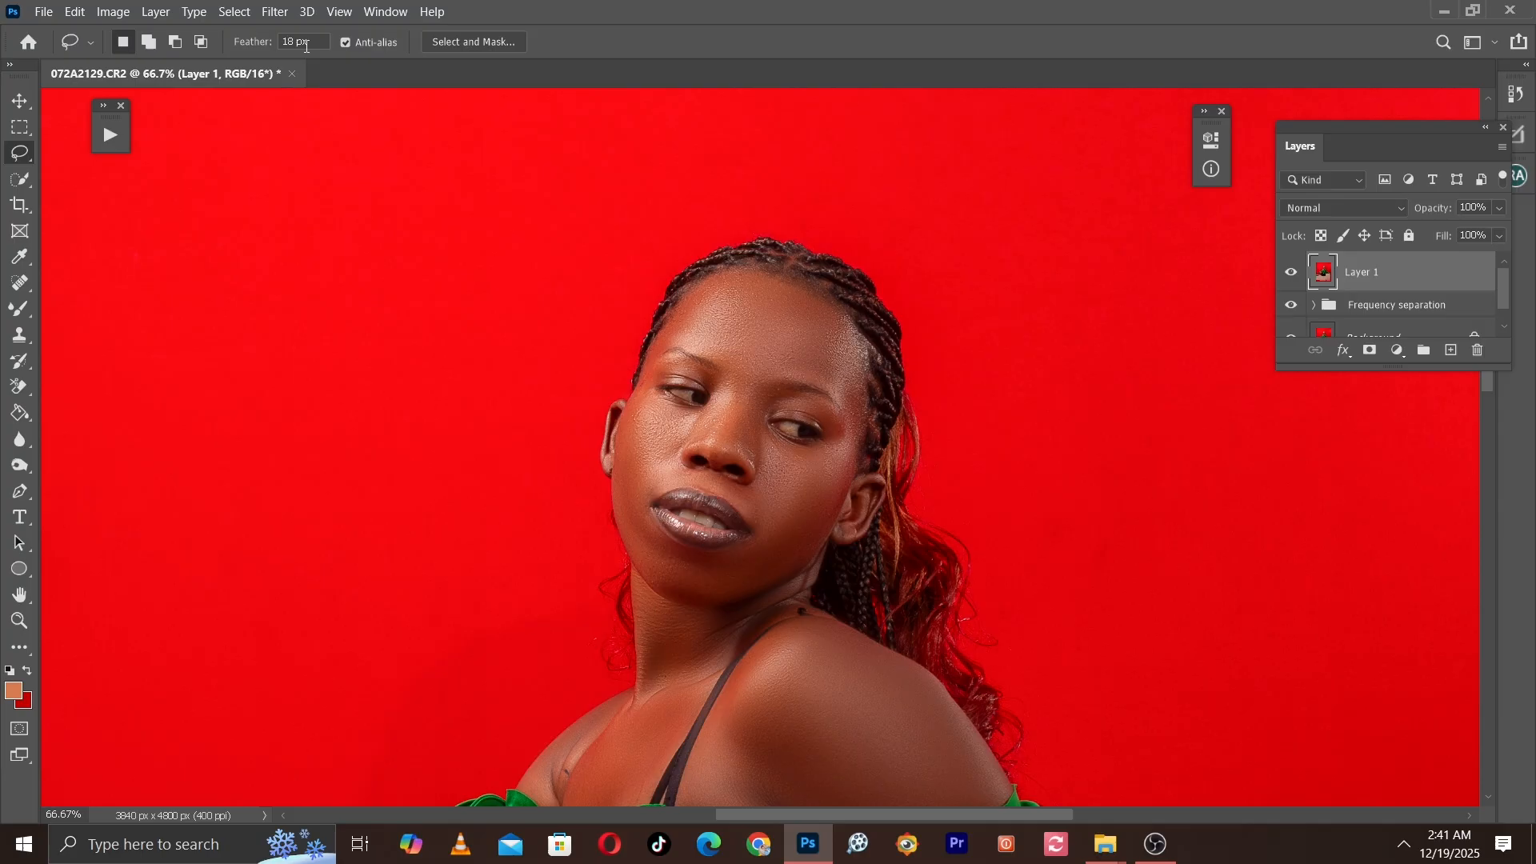
click(234, 10)
click(231, 232)
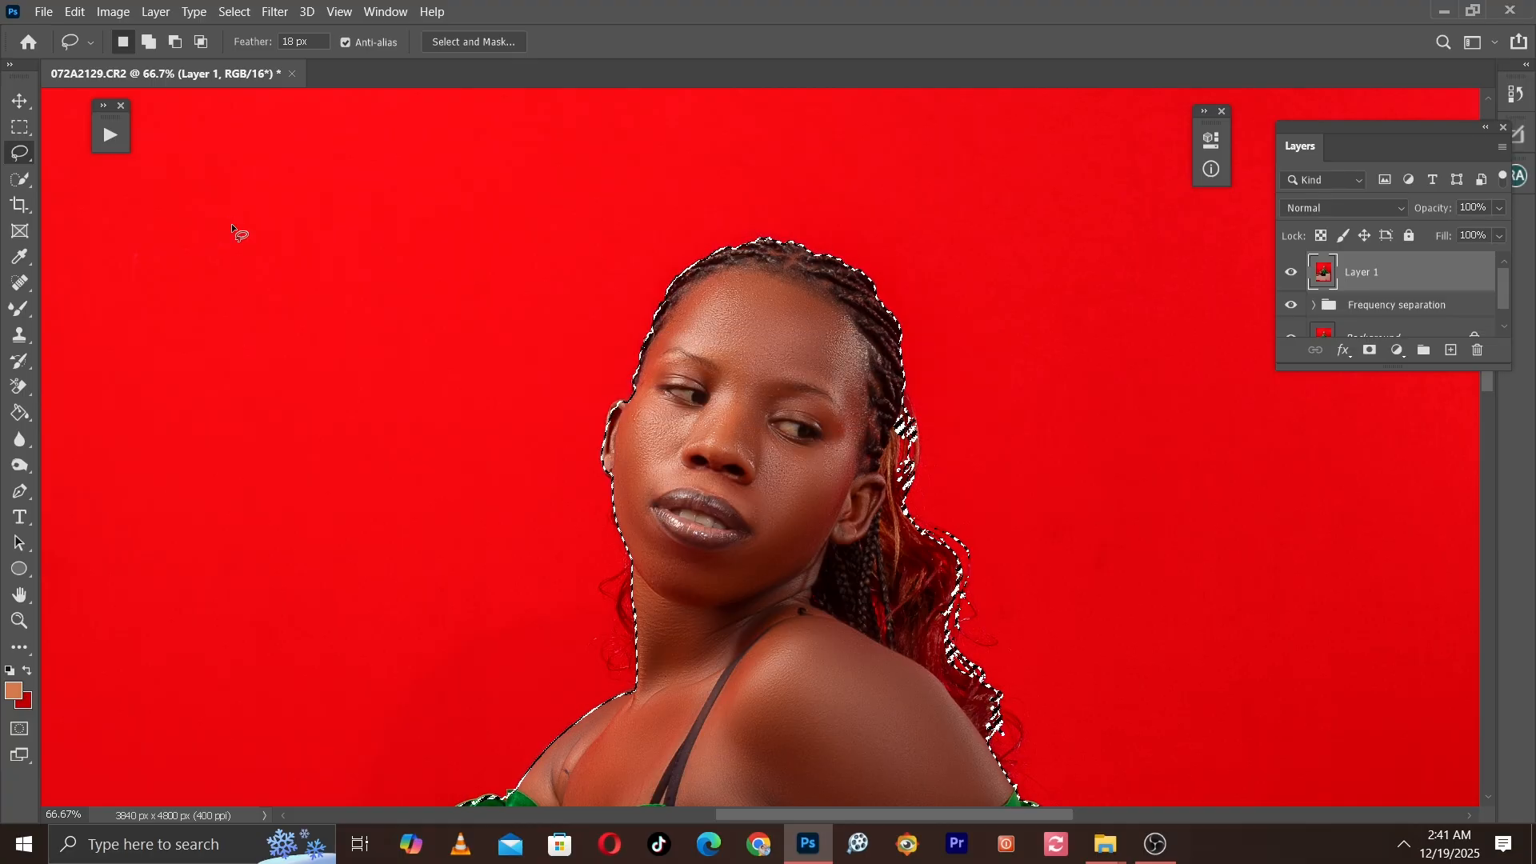
Step: Add the missed upper rim of the ear beside the bare cheek to the subject selection with the Quick Selection tool
key(ctrl+plus)
key(ctrl+plus)
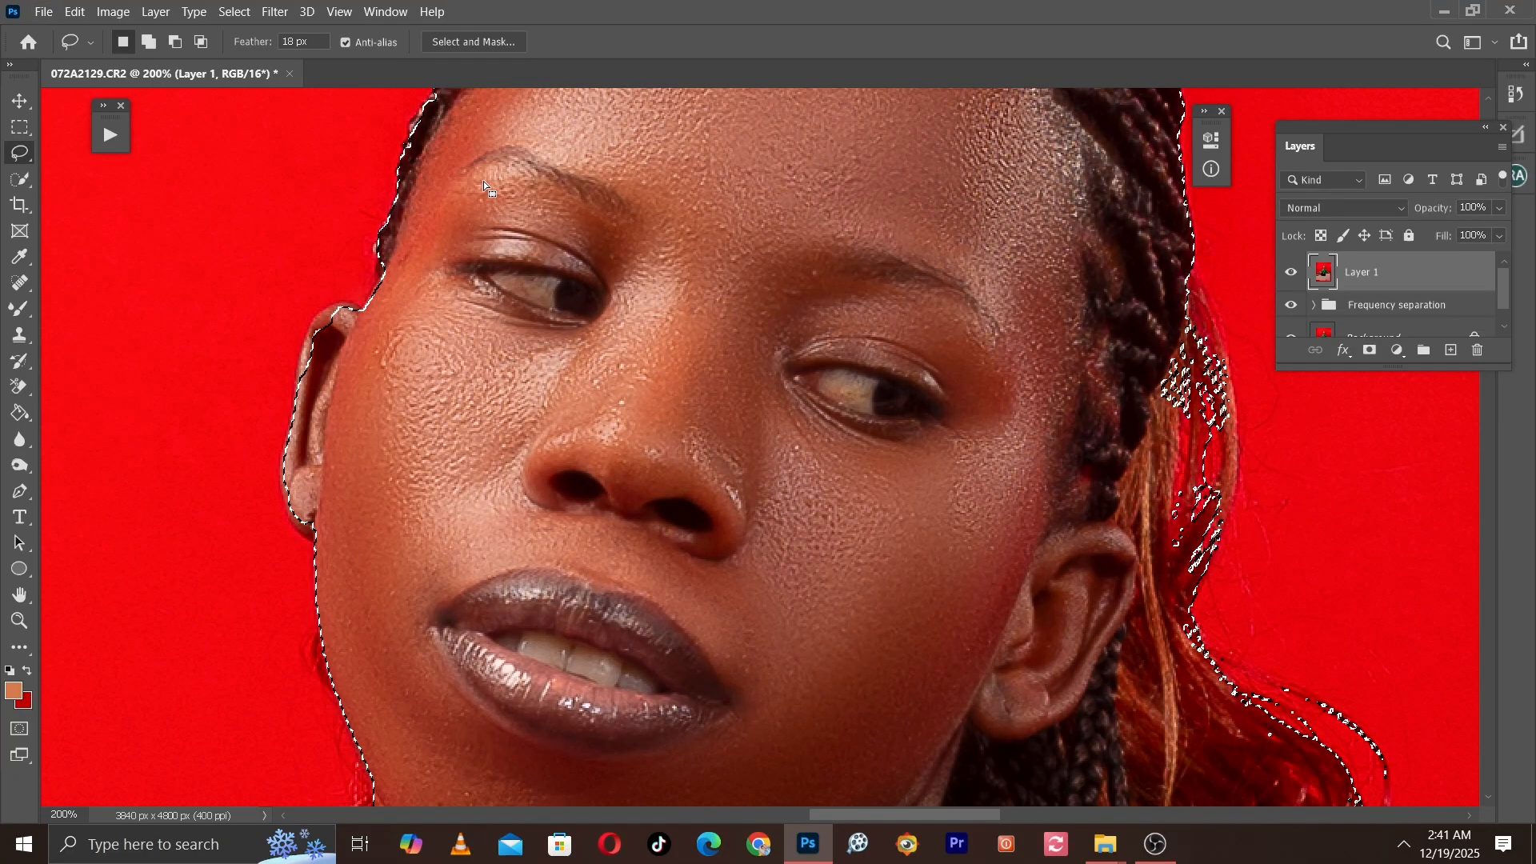
click(26, 181)
key(bracketright)
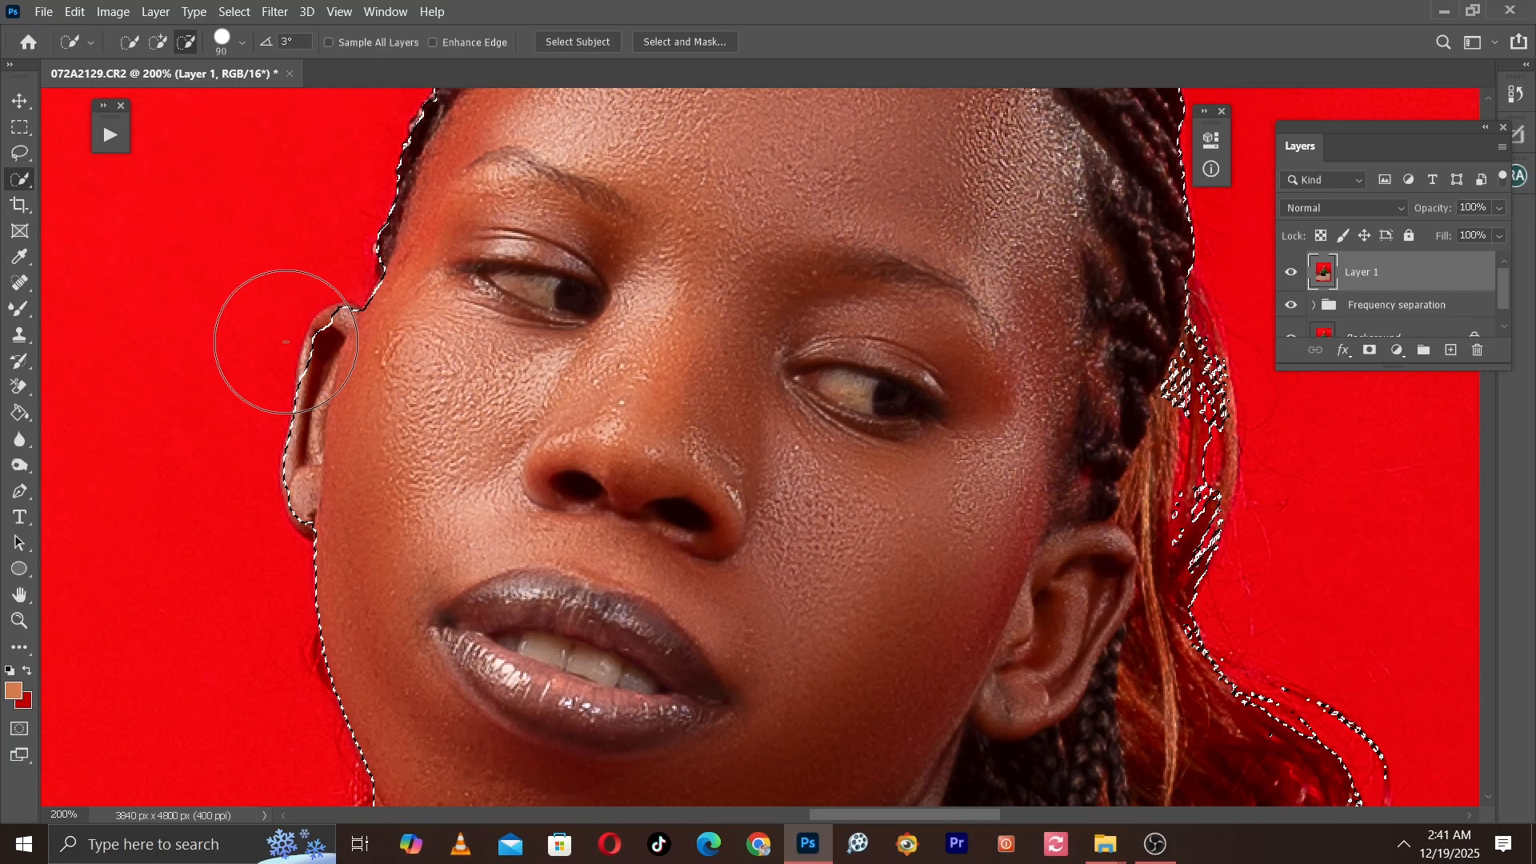
click(157, 43)
key(bracketleft)
key(bracketleft)
key(bracketleft)
drag(345, 361, 324, 340)
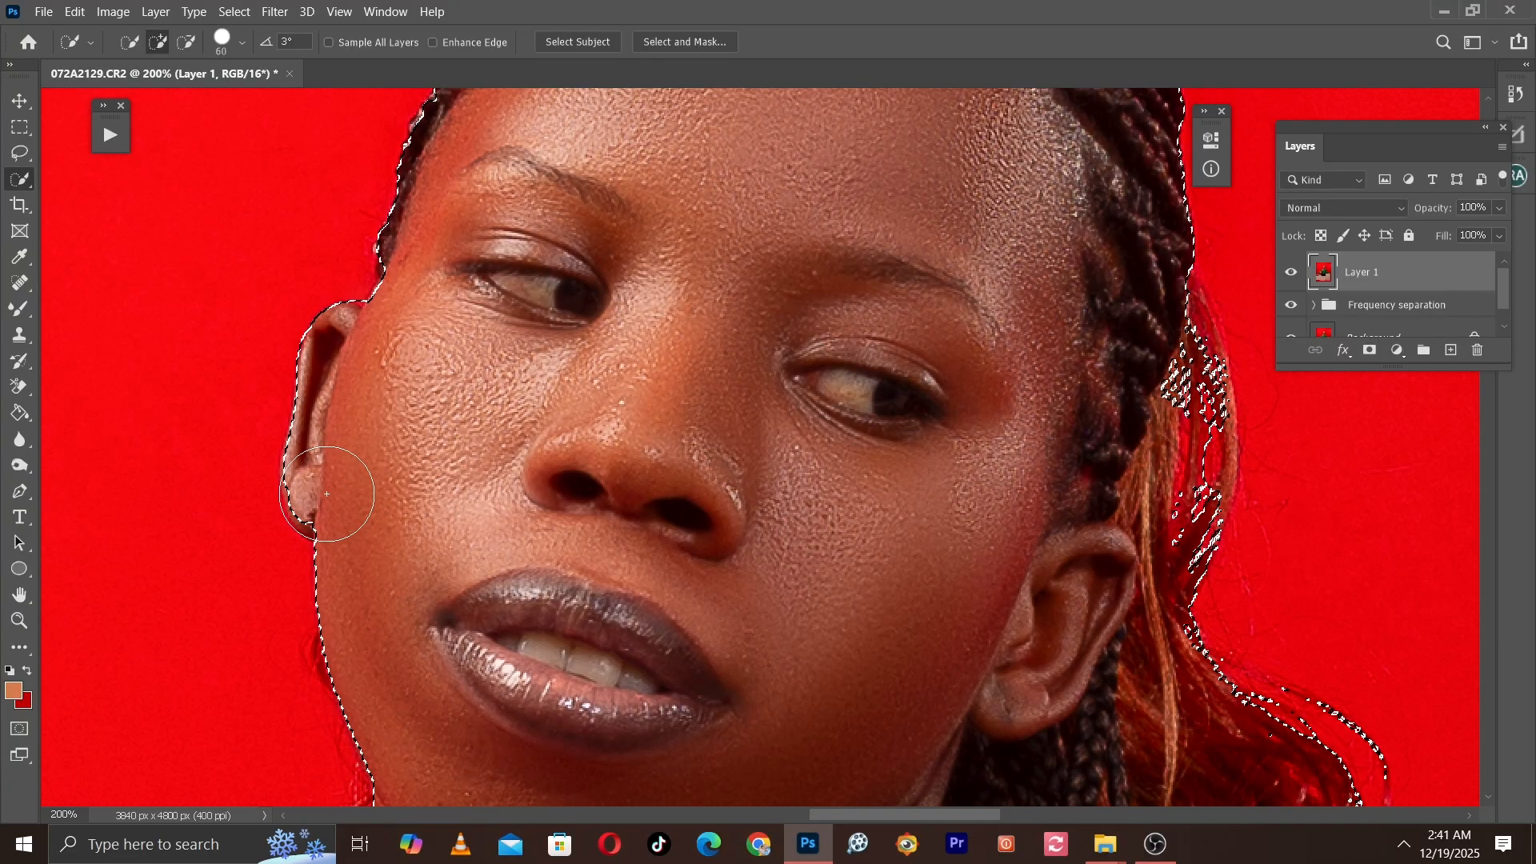
drag(378, 559, 358, 441)
Step: Inspect the selection outline around the legs, hands, sleeves, shoulder and face for missed areas
key(ctrl+minus)
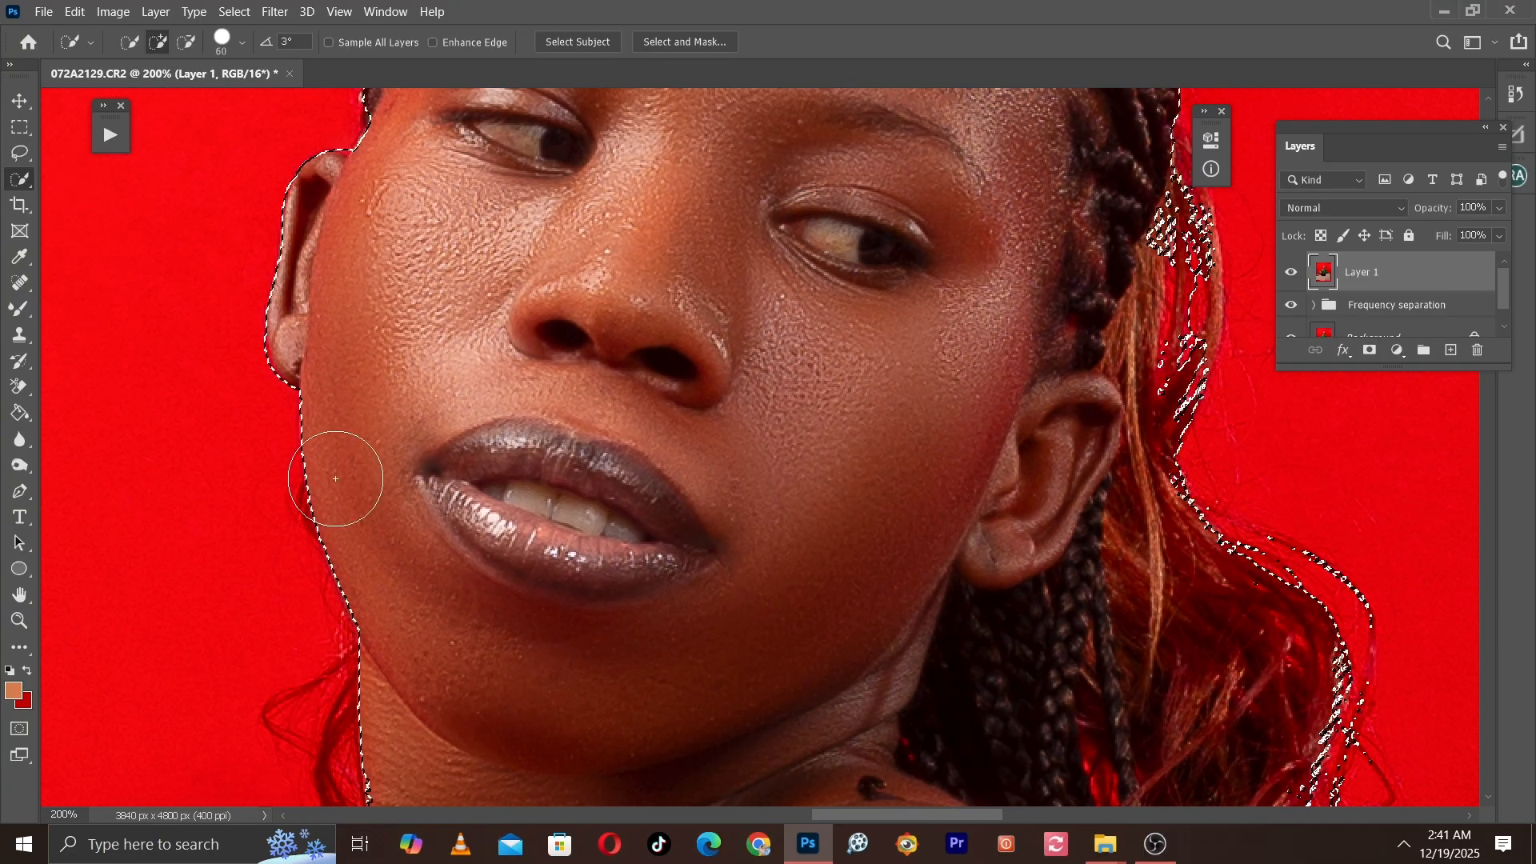
key(bracketleft)
key(ctrl+minus)
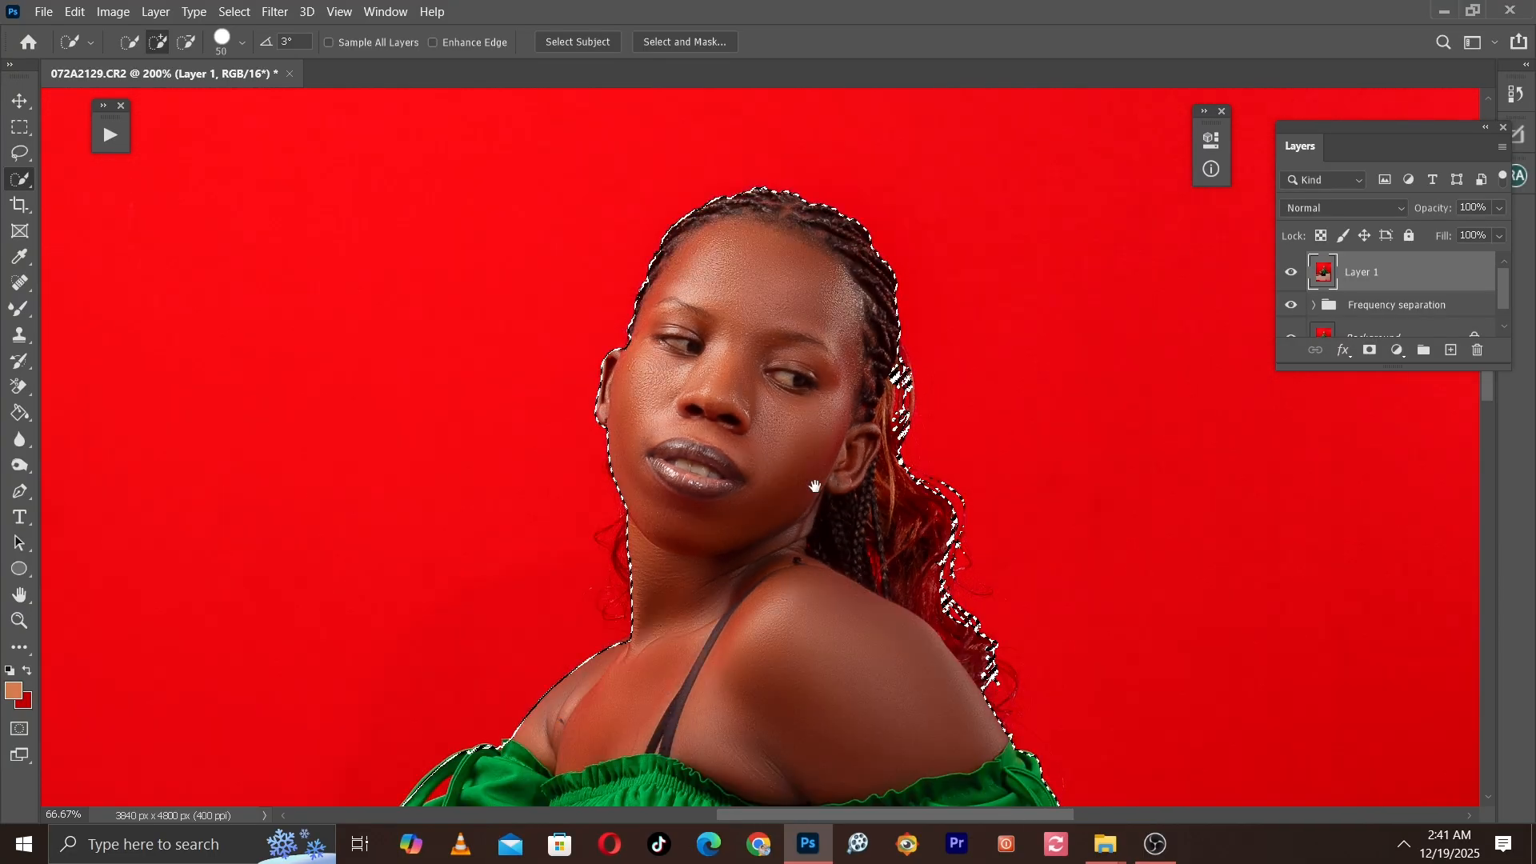
drag(817, 486, 755, 206)
drag(861, 360, 851, 302)
mouse_move(322, 729)
mouse_down()
mouse_move(482, 406)
mouse_move(784, 212)
mouse_up()
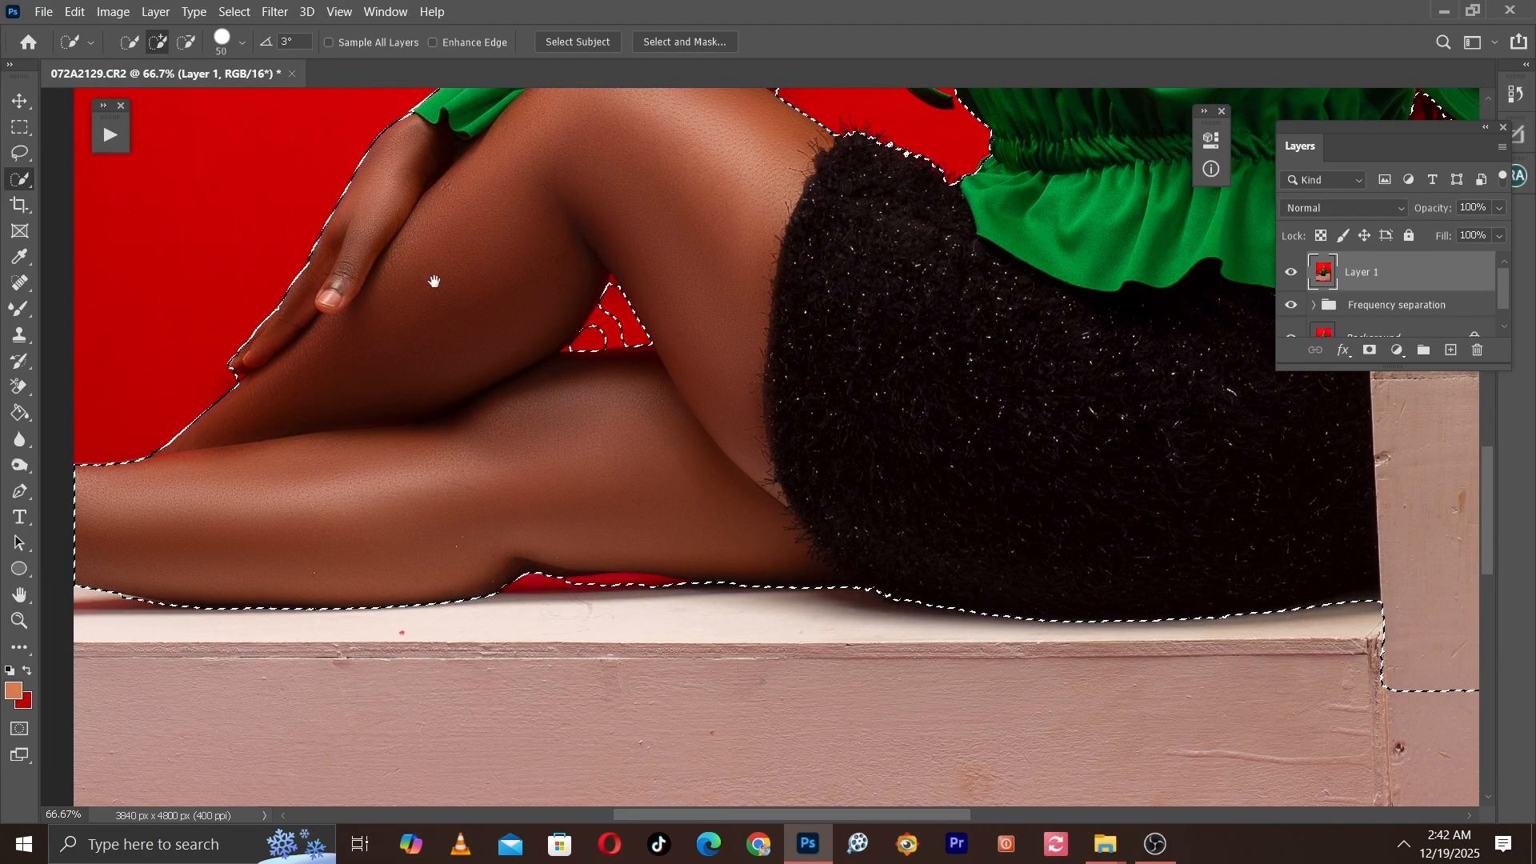
drag(439, 274, 453, 600)
key(ctrl+plus)
key(bracketright)
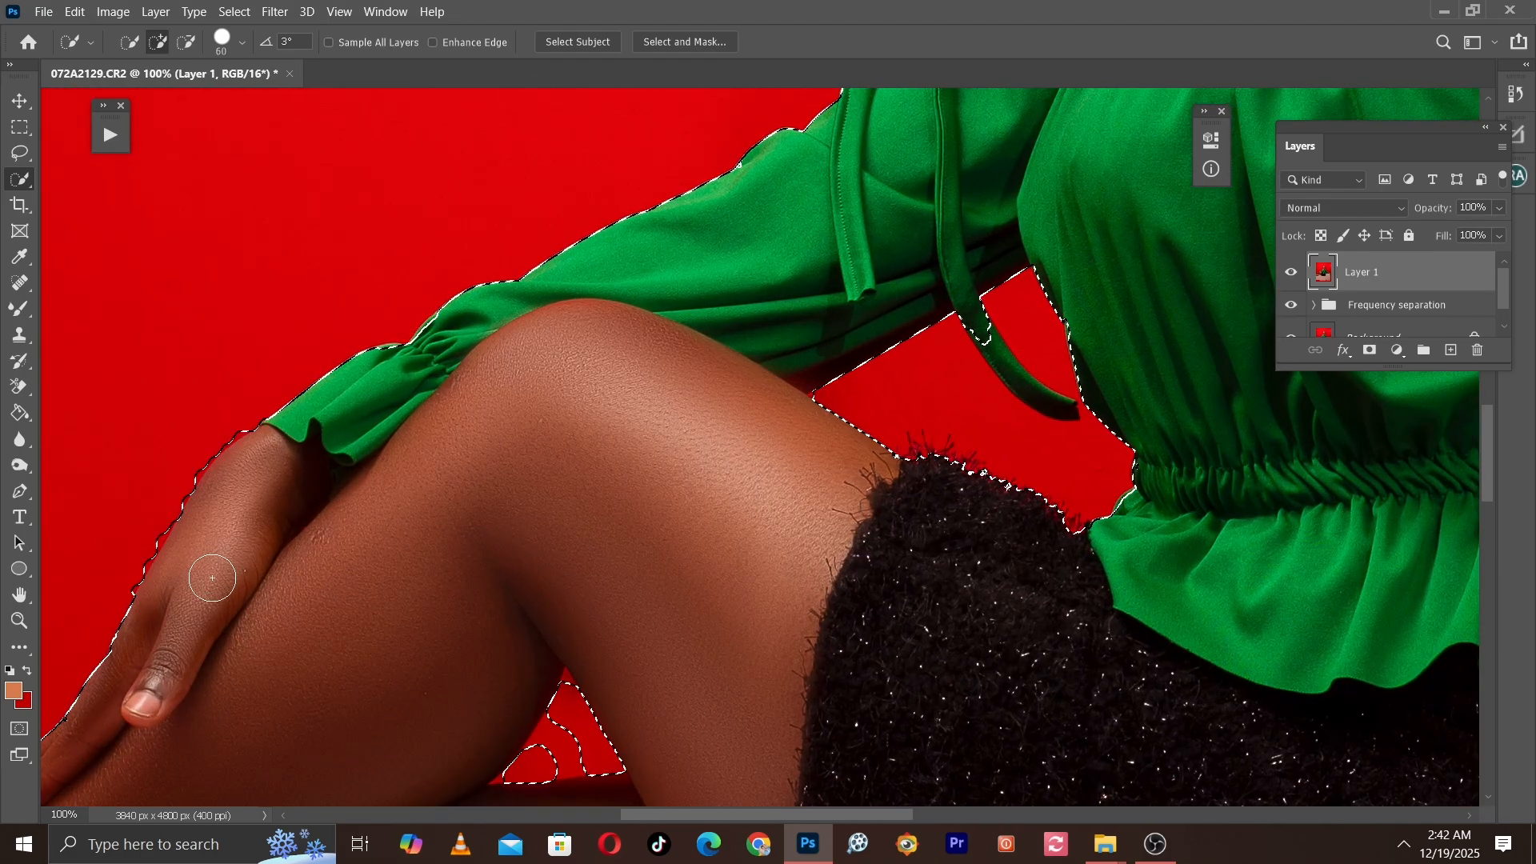
drag(888, 544, 255, 348)
mouse_move(1140, 490)
mouse_down()
mouse_move(679, 373)
mouse_move(149, 467)
mouse_up()
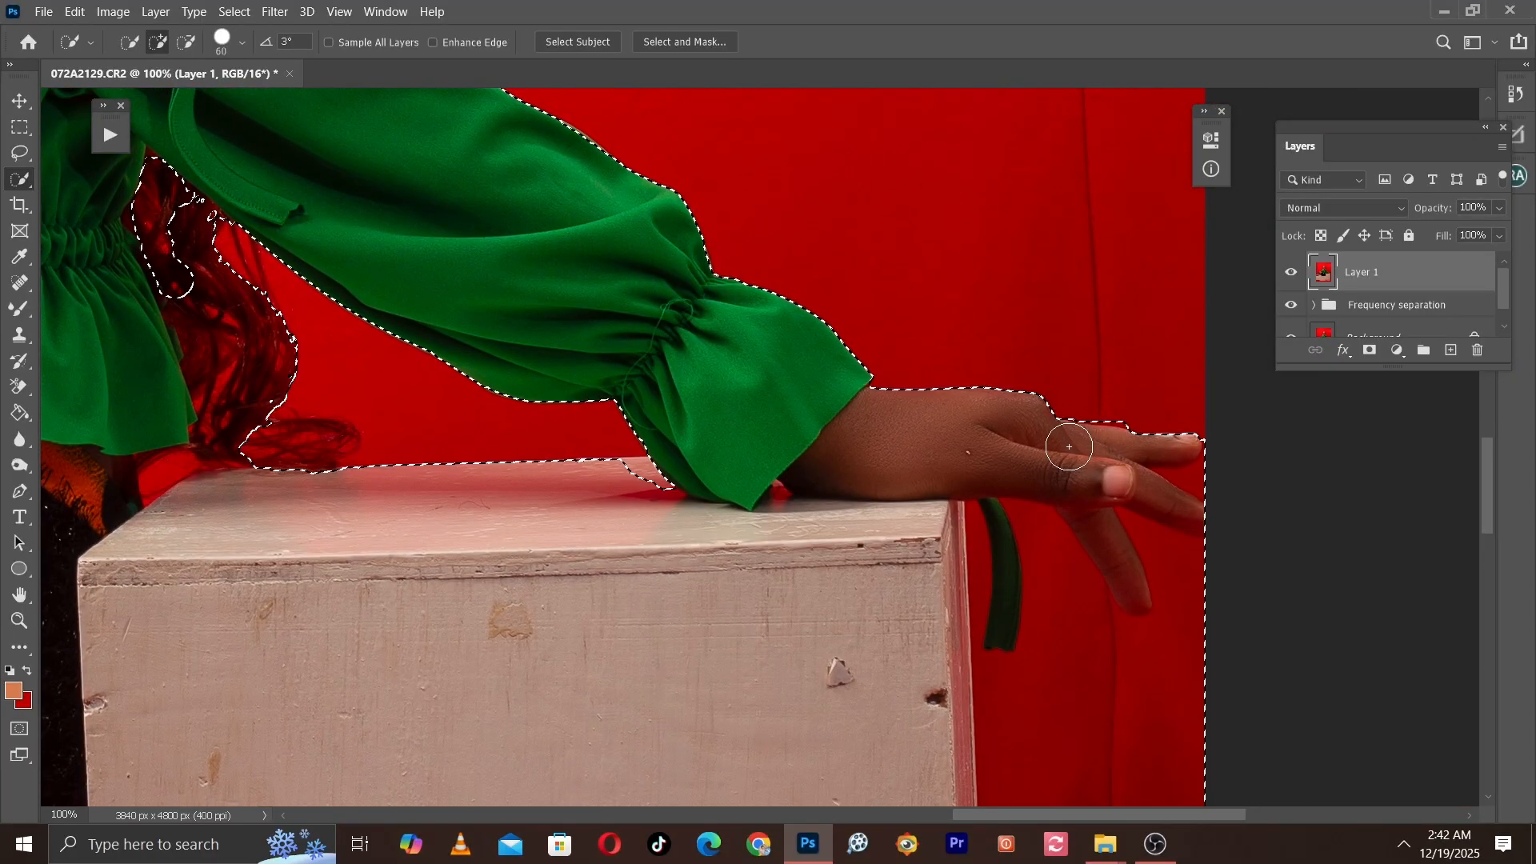
key(bracketleft)
mouse_move(397, 252)
mouse_down()
mouse_move(891, 655)
mouse_move(992, 788)
mouse_up()
drag(569, 329, 926, 677)
key(ctrl+plus)
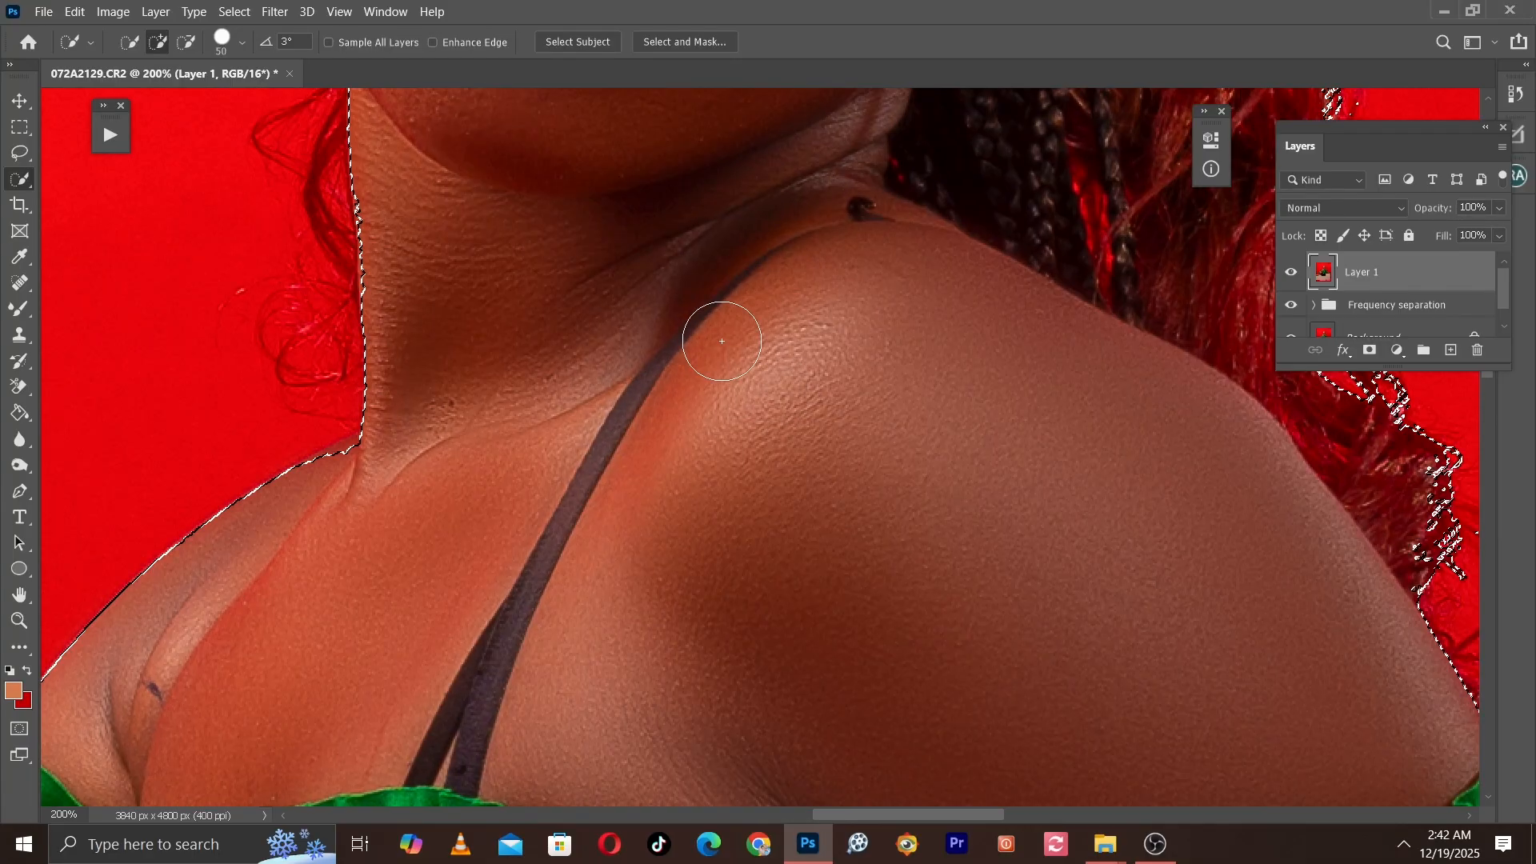
drag(718, 340, 758, 658)
drag(722, 601, 732, 620)
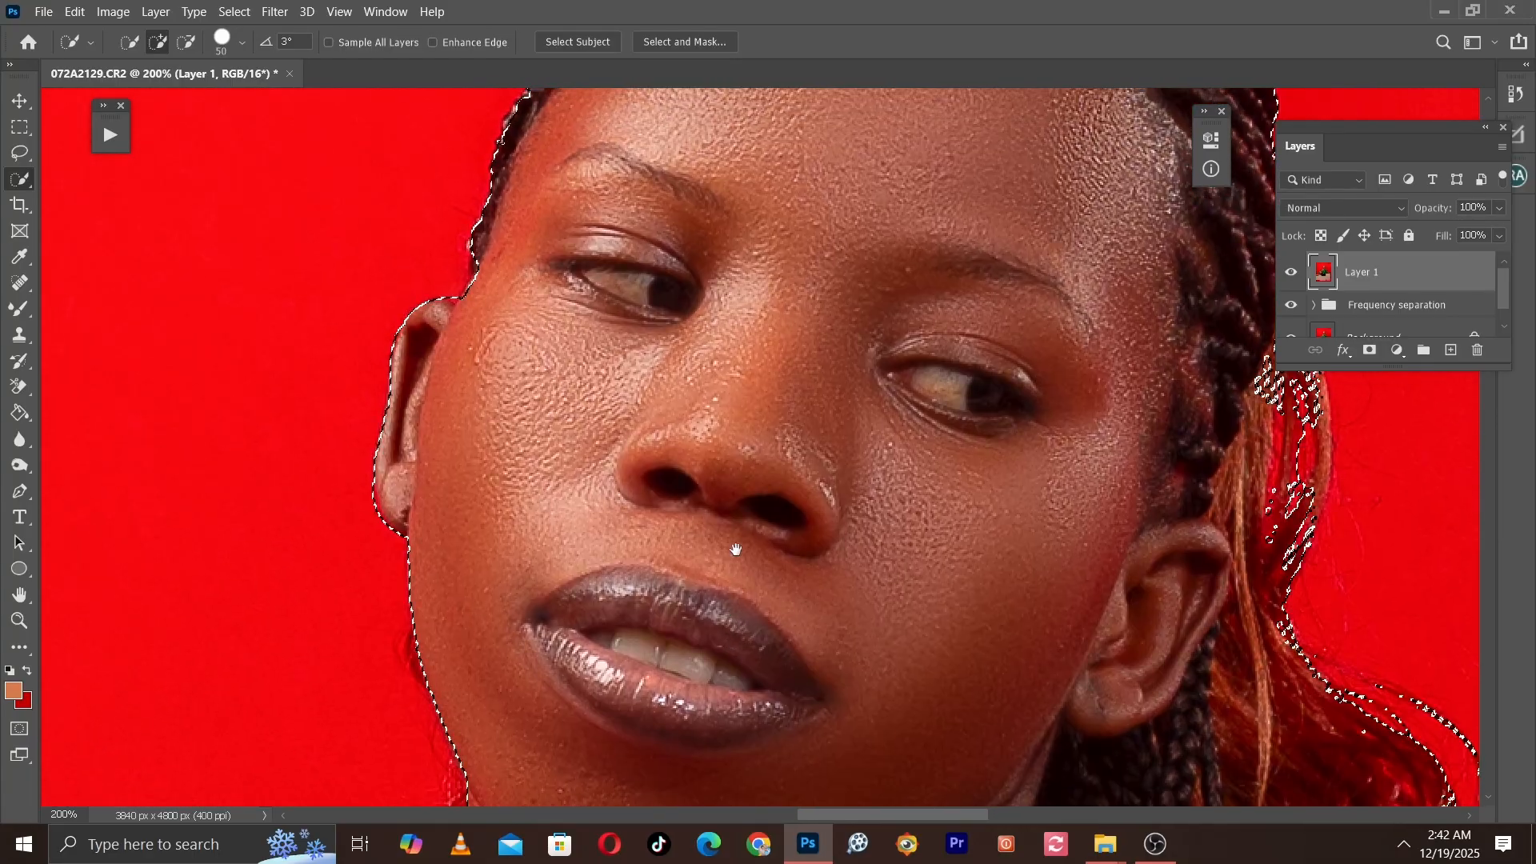
drag(805, 427, 826, 567)
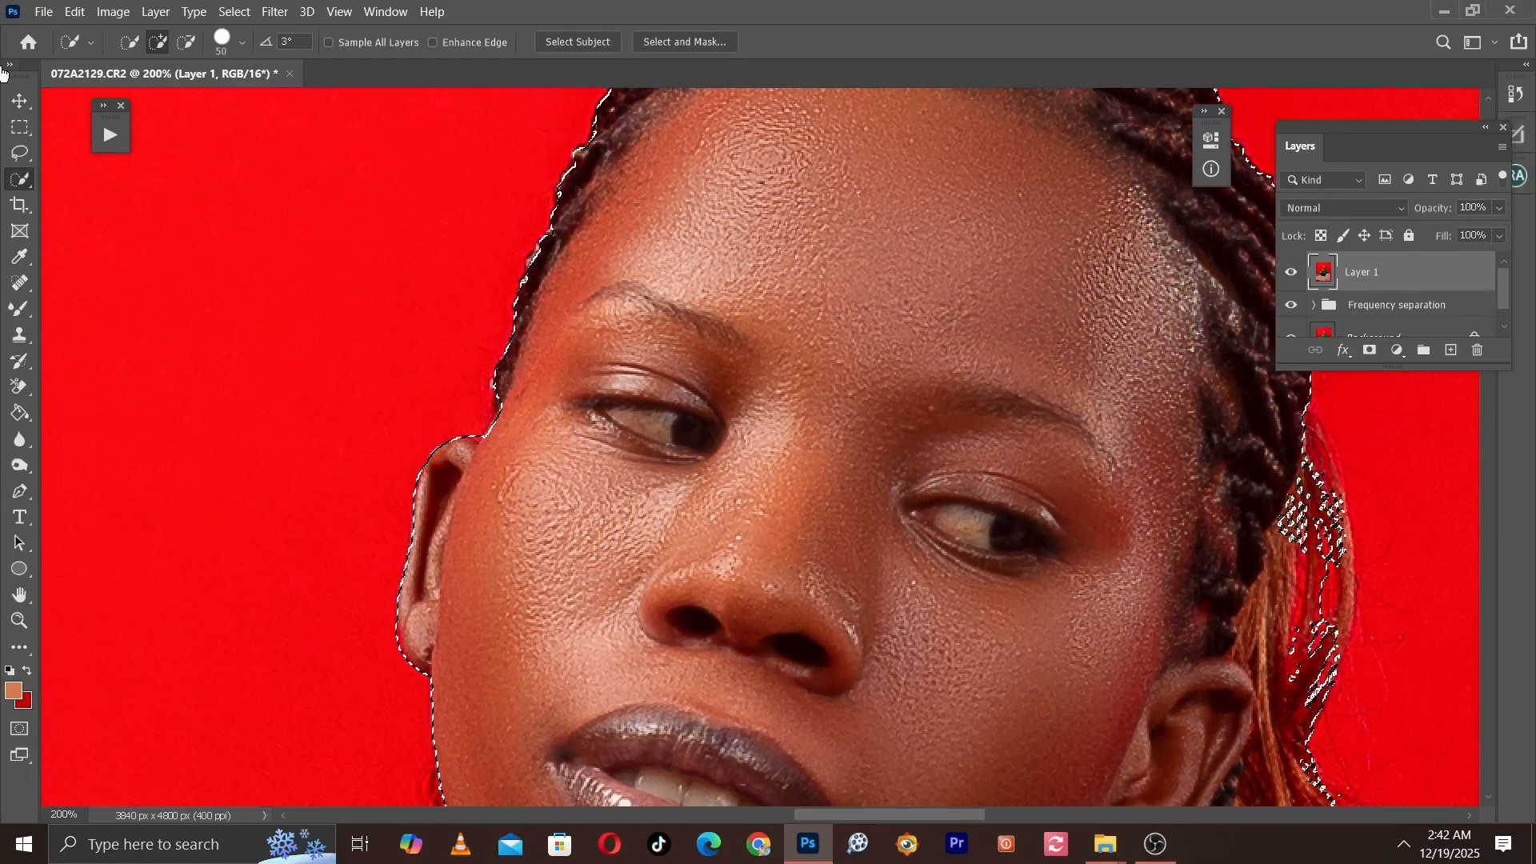
Step: Sample the warm skin tone from the nose as the foreground colour with the Eyedropper
click(13, 258)
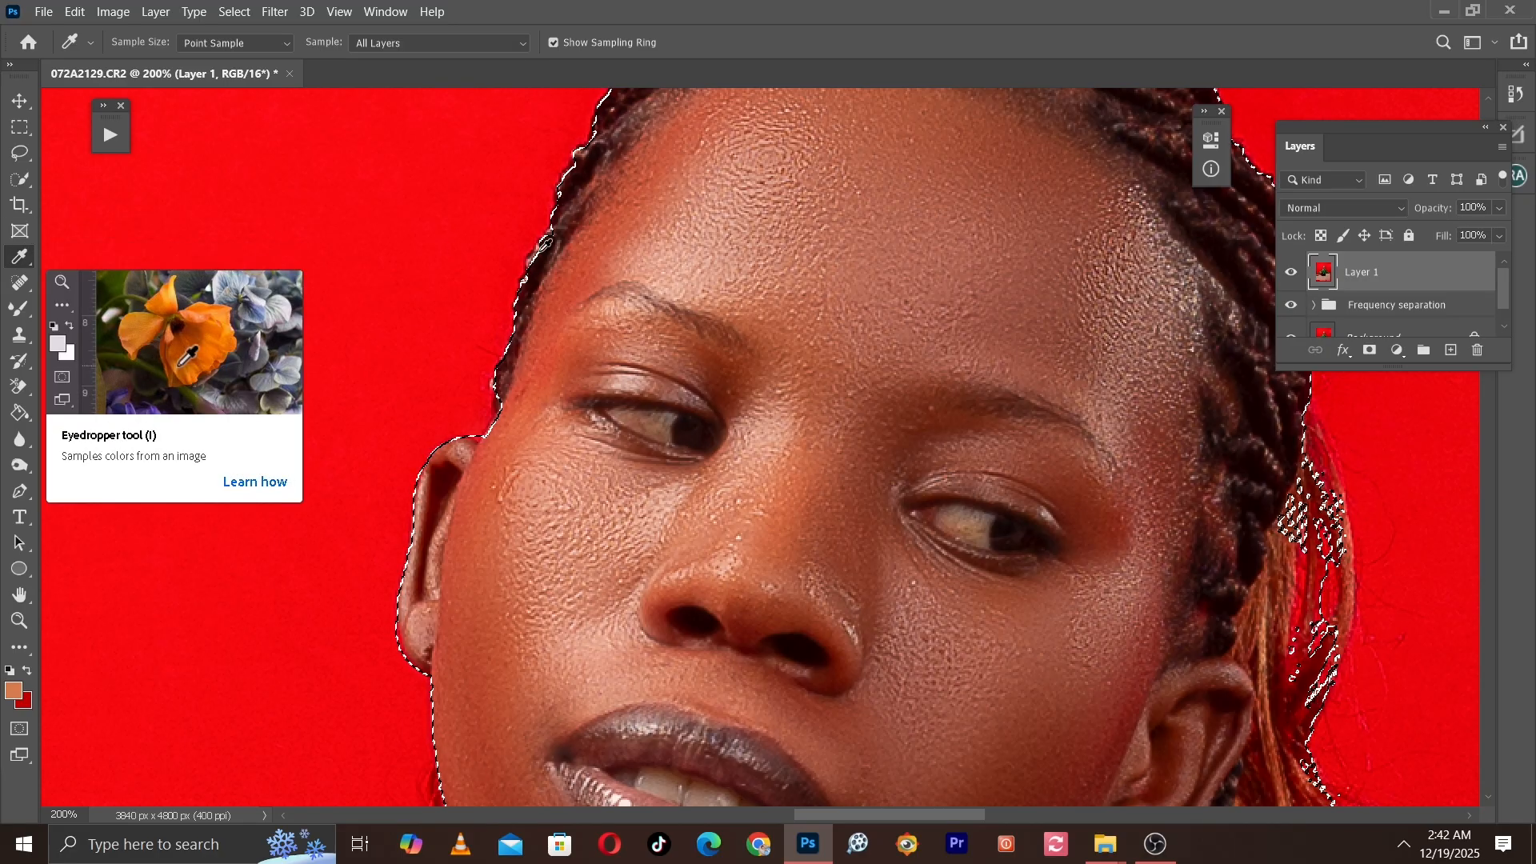
scroll(795, 452, down, 3)
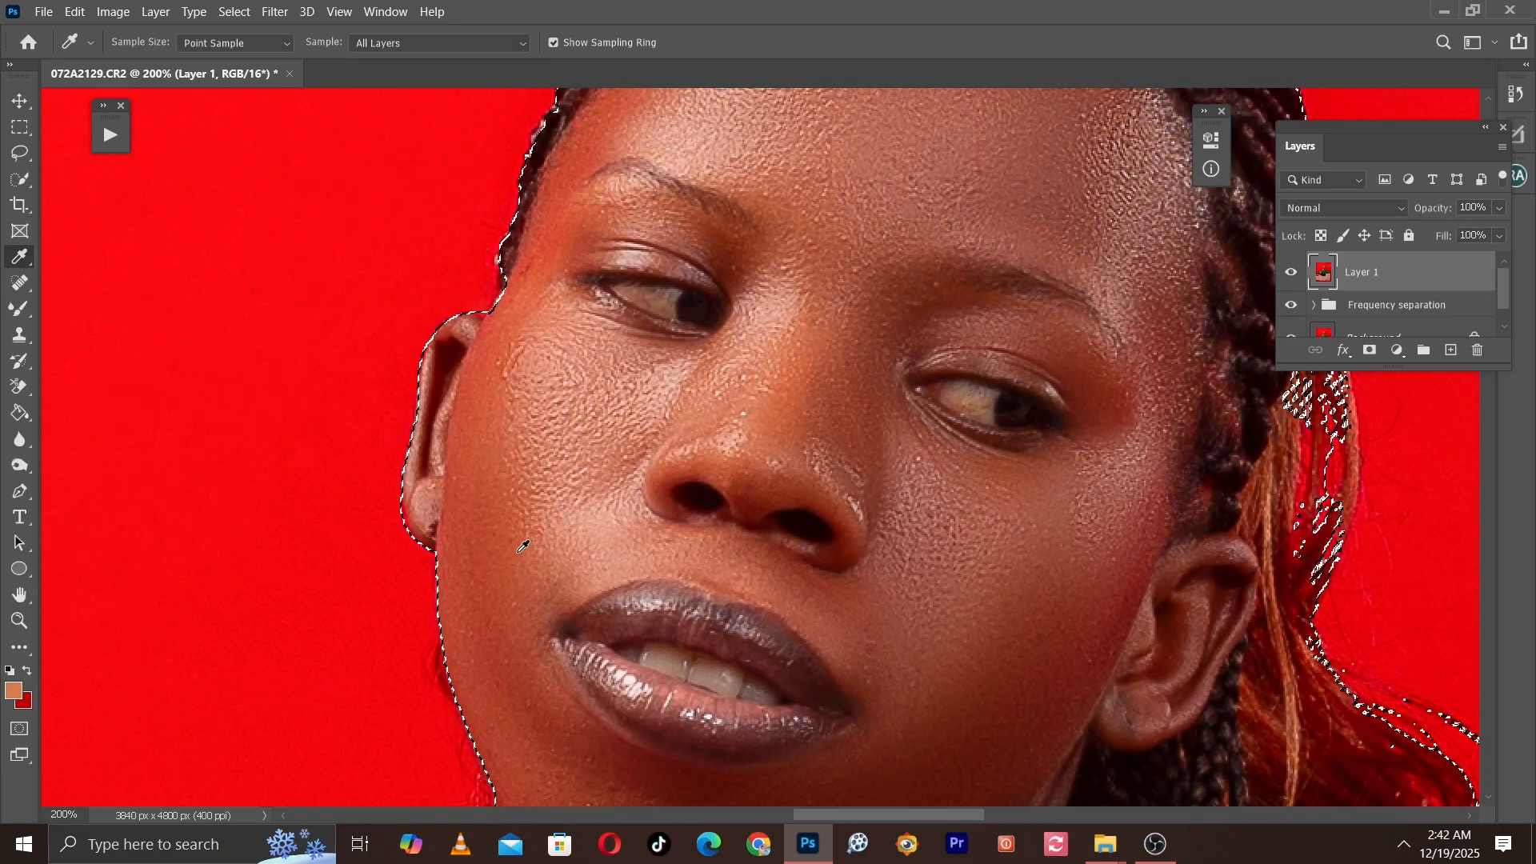
scroll(510, 523, down, 7)
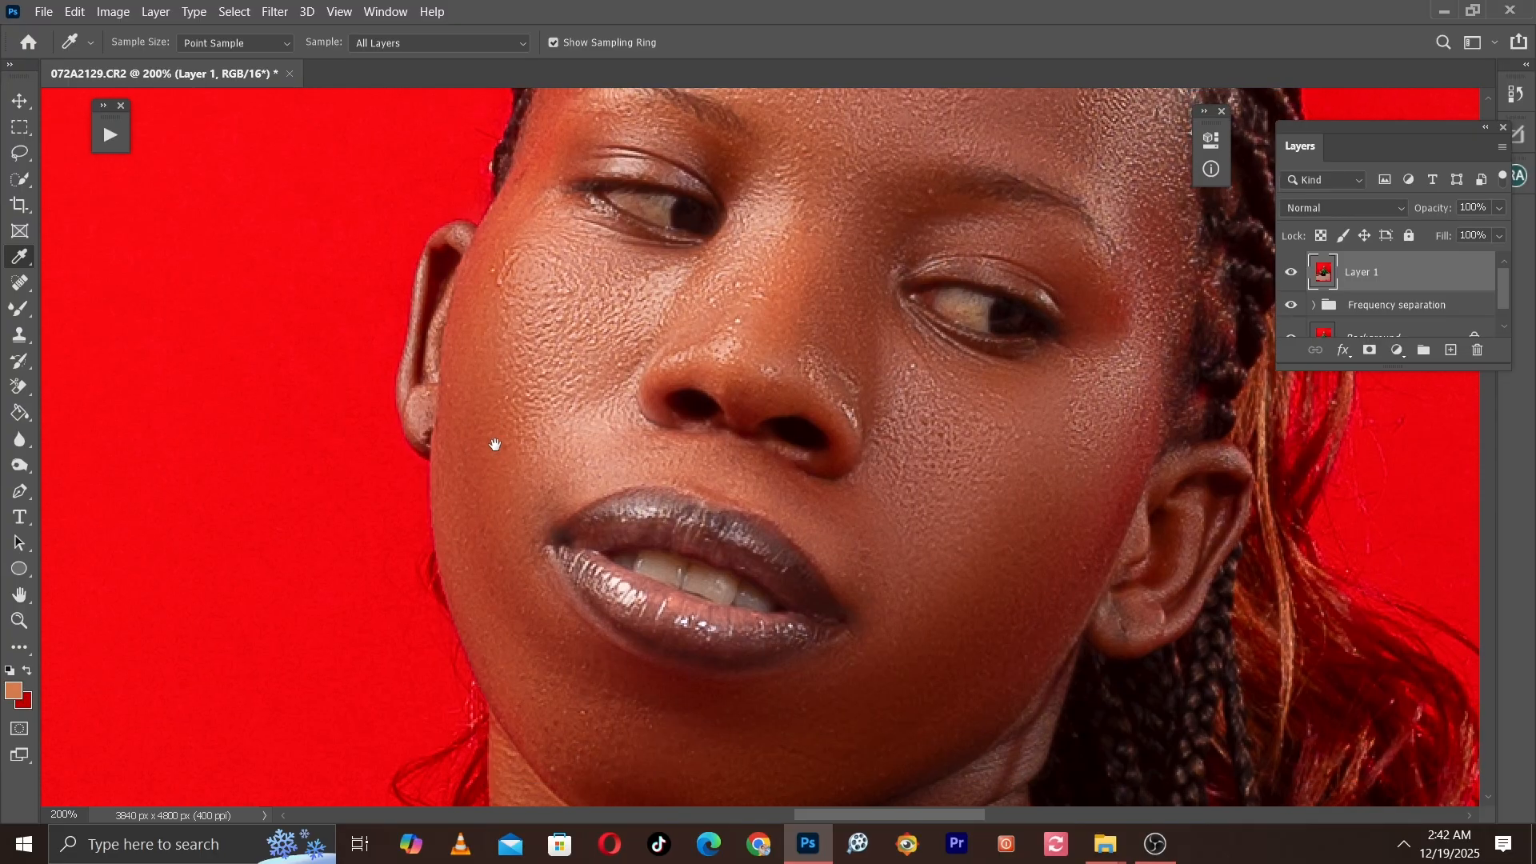
scroll(476, 403, down, 3)
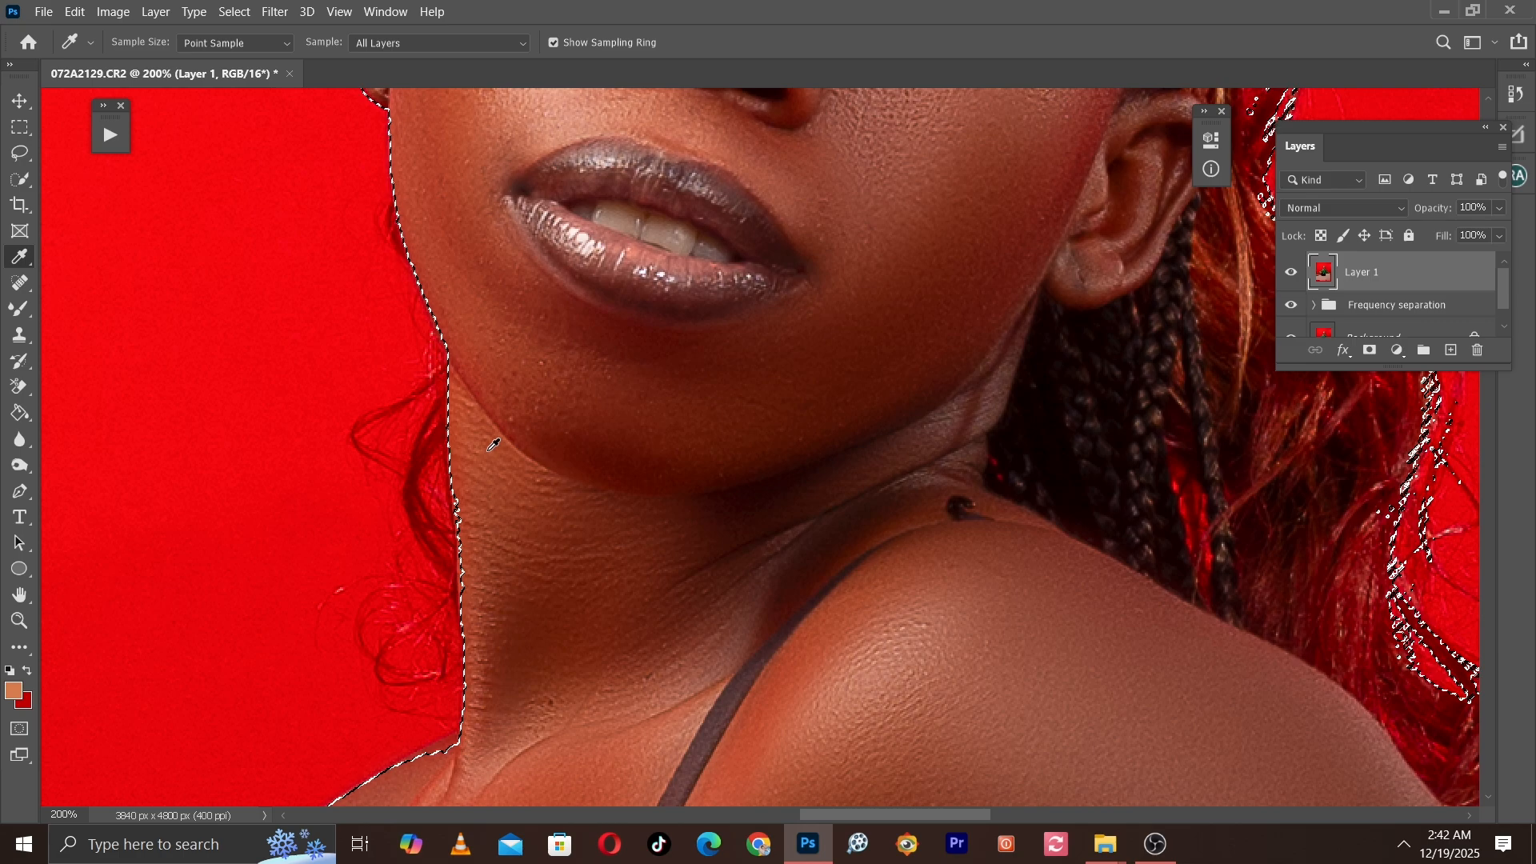
drag(507, 318, 590, 645)
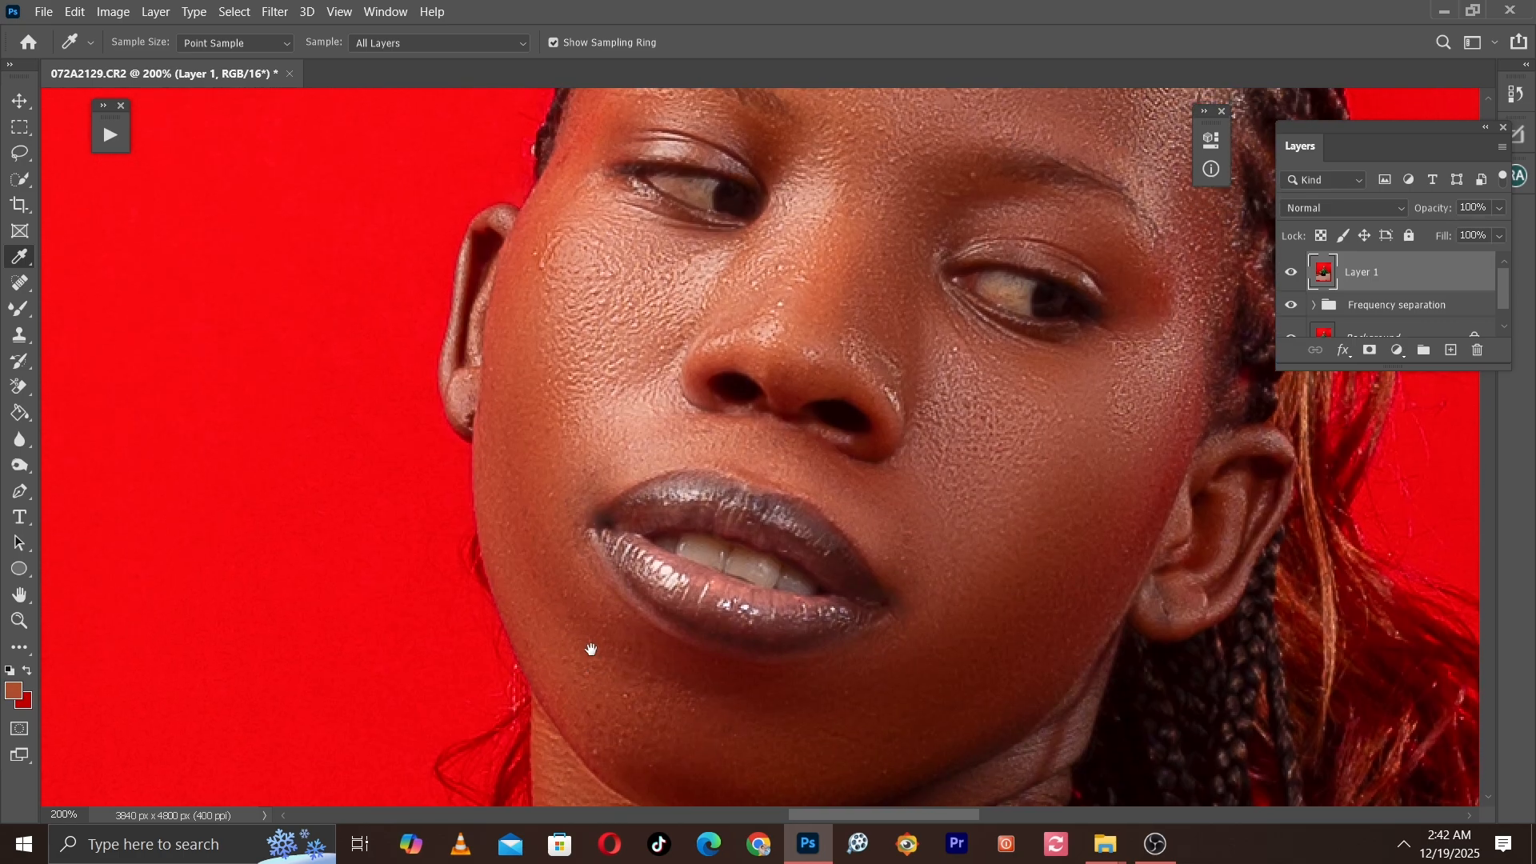
drag(540, 373, 555, 446)
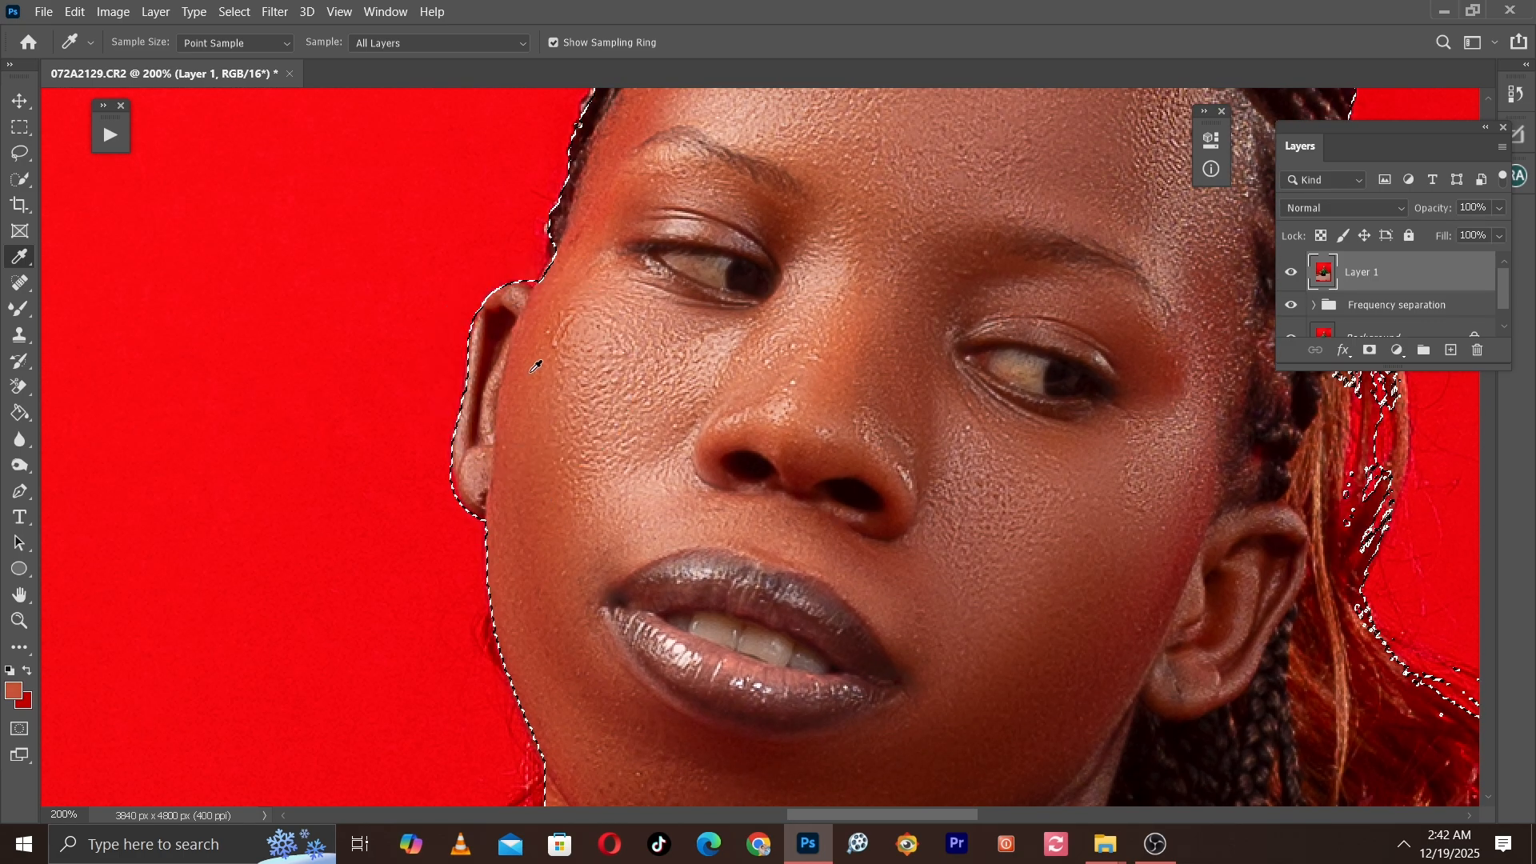
click(598, 285)
click(815, 390)
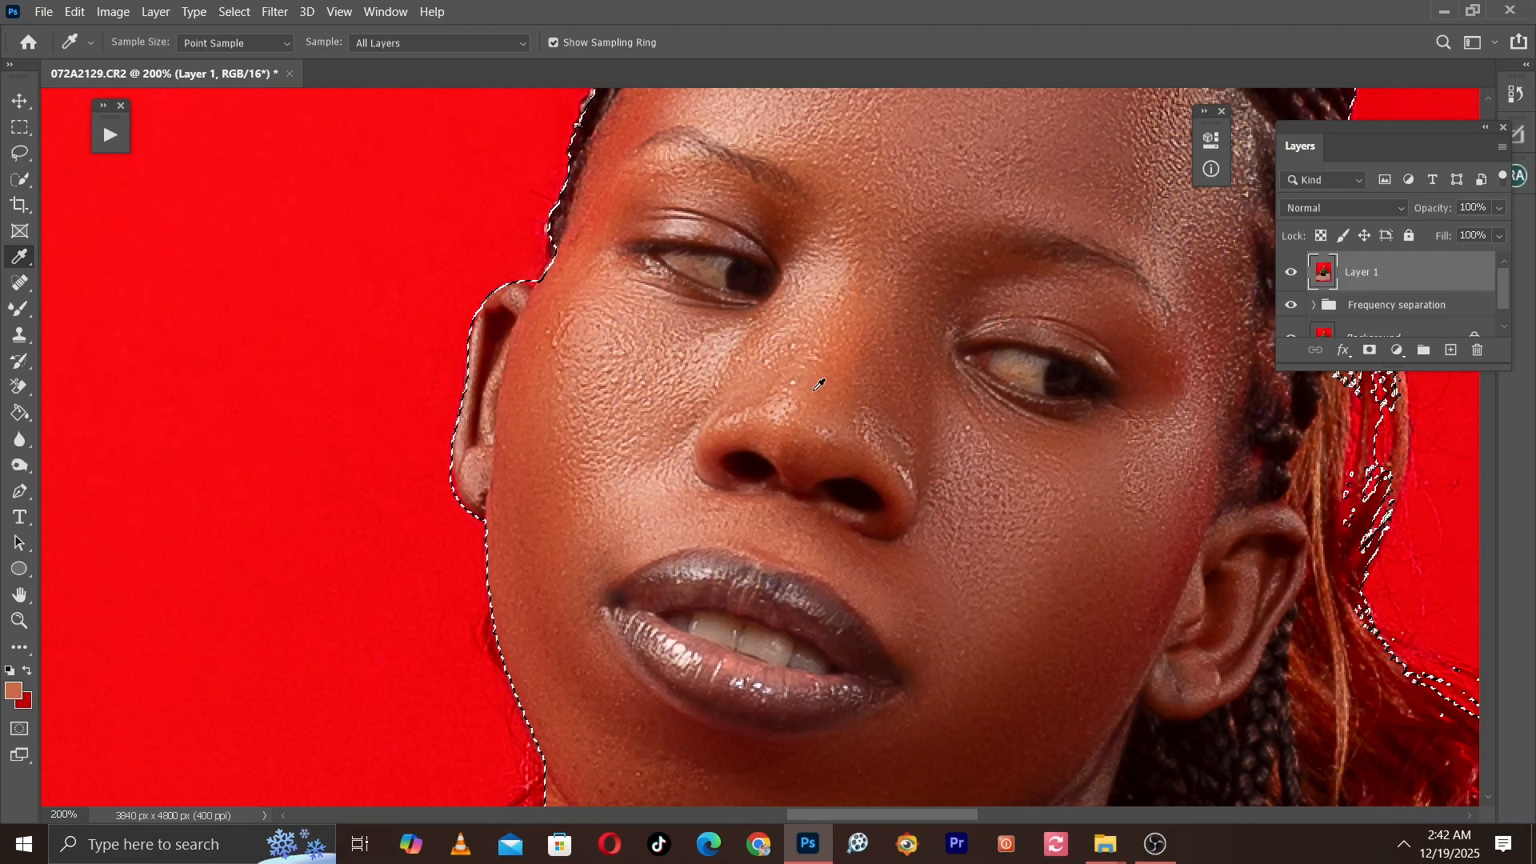
key(ctrl+minus)
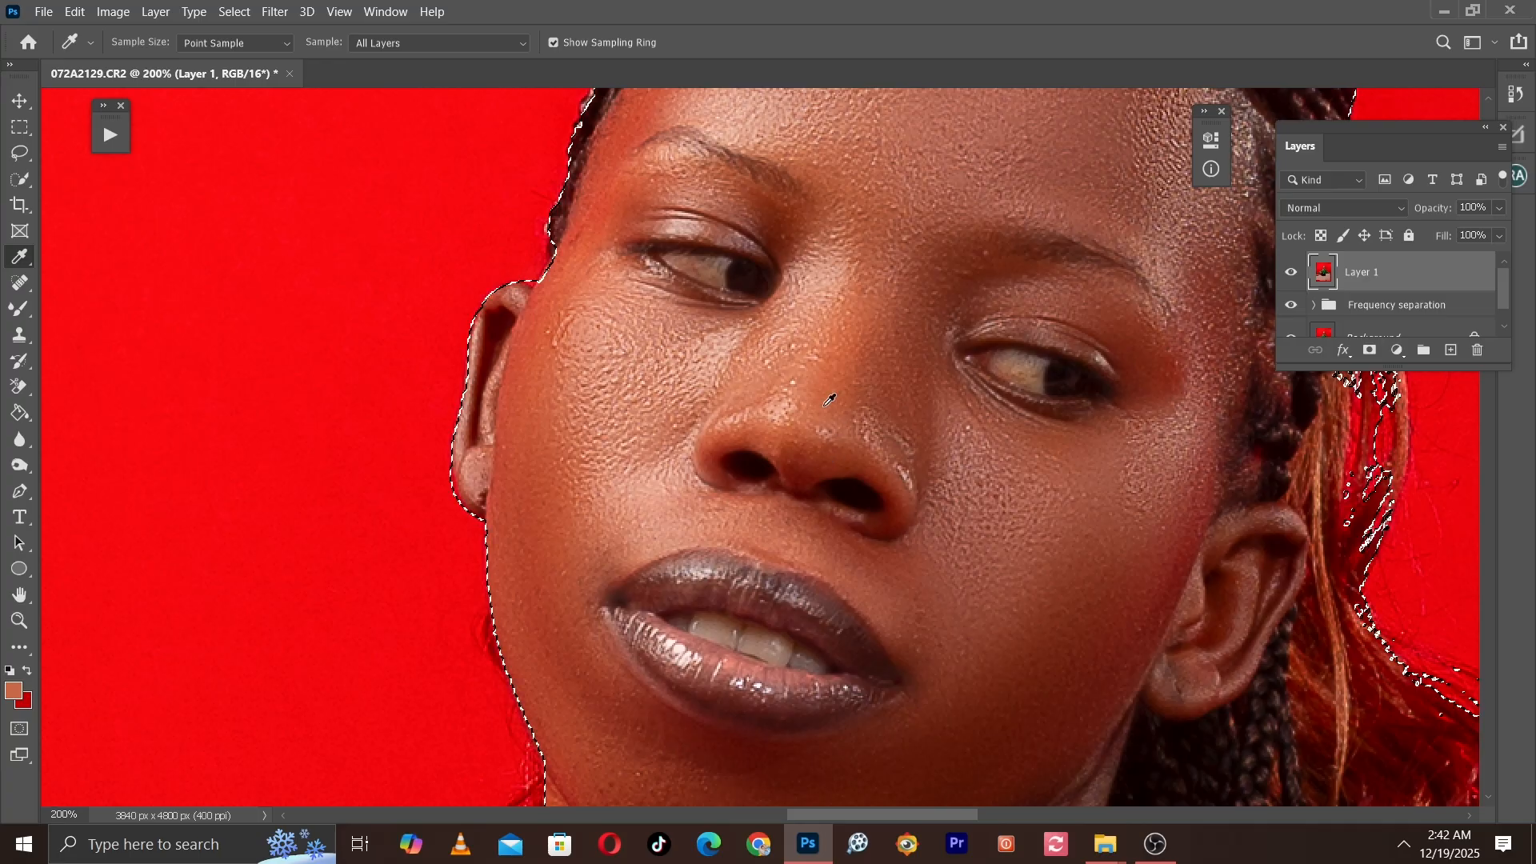
click(799, 389)
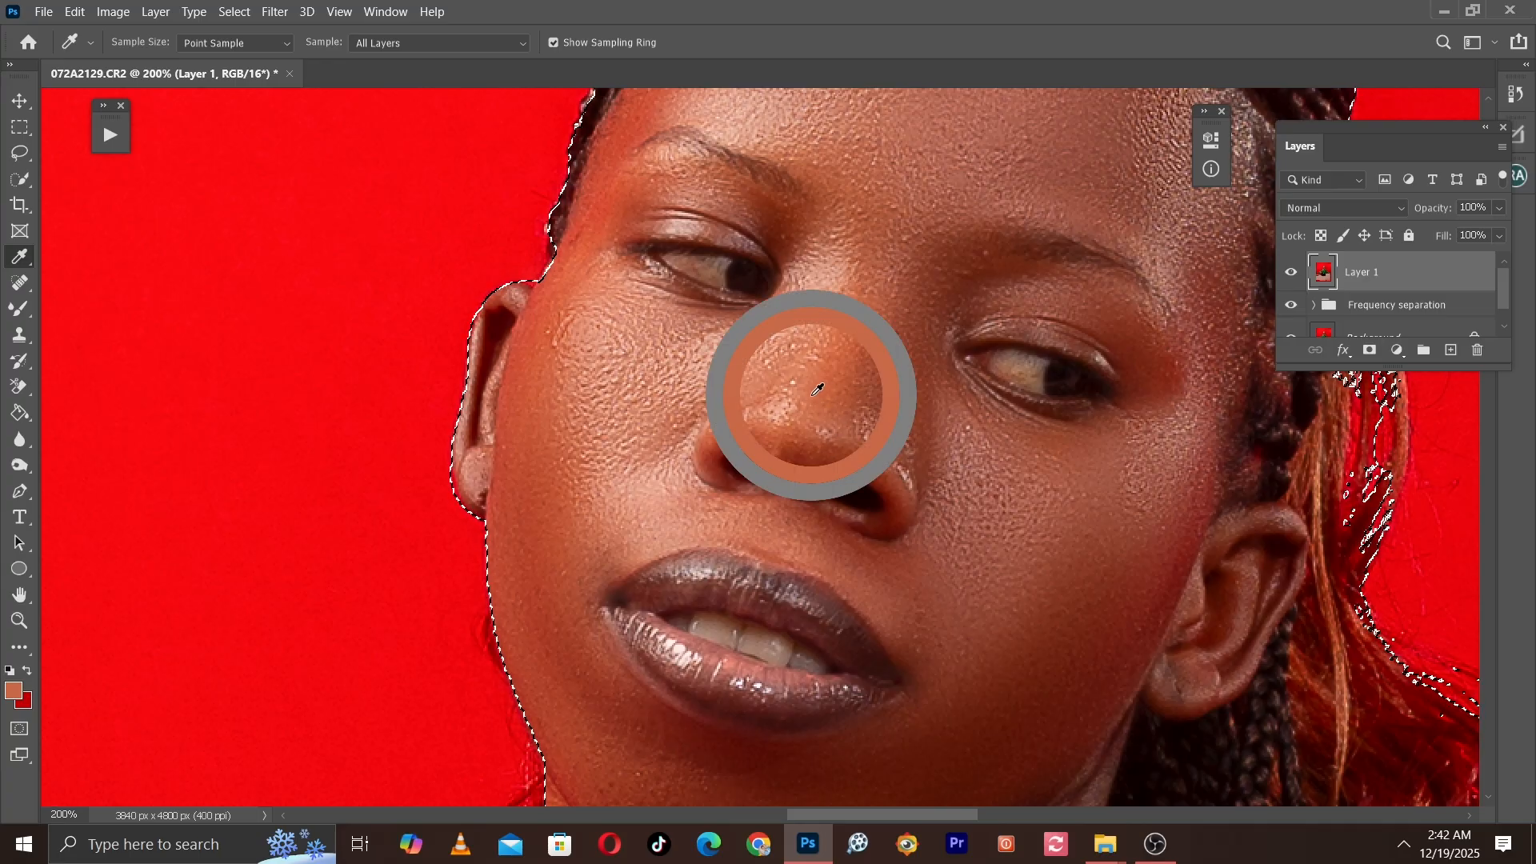
Step: Switch back to the Quick Selection tool and set the merged layer's blend mode to Color
key(ctrl+minus)
click(19, 179)
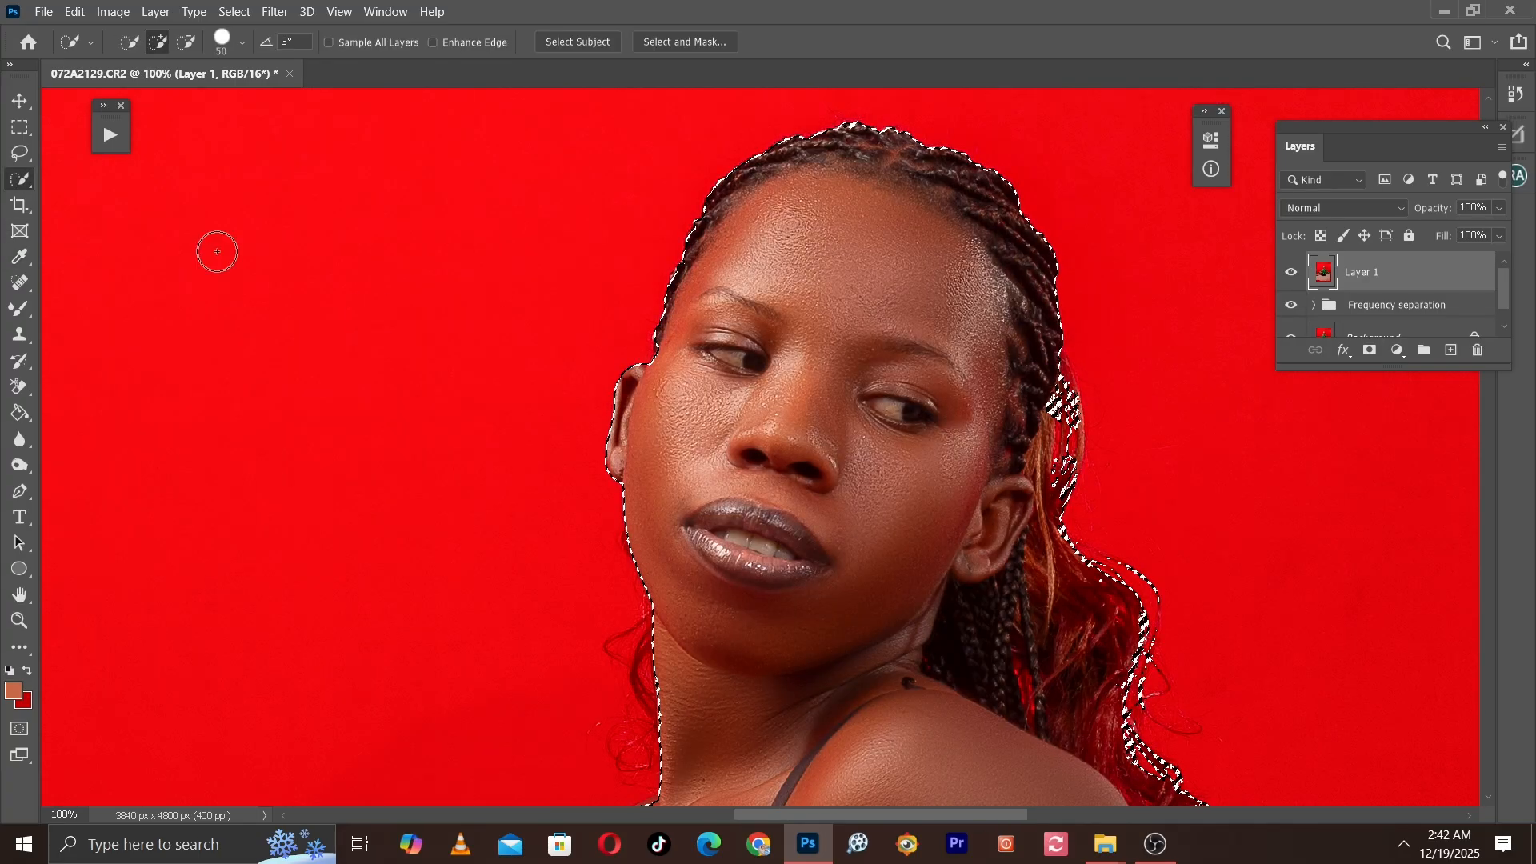
drag(663, 471, 625, 247)
key(ctrl+plus)
key(bracketright)
key(bracketright)
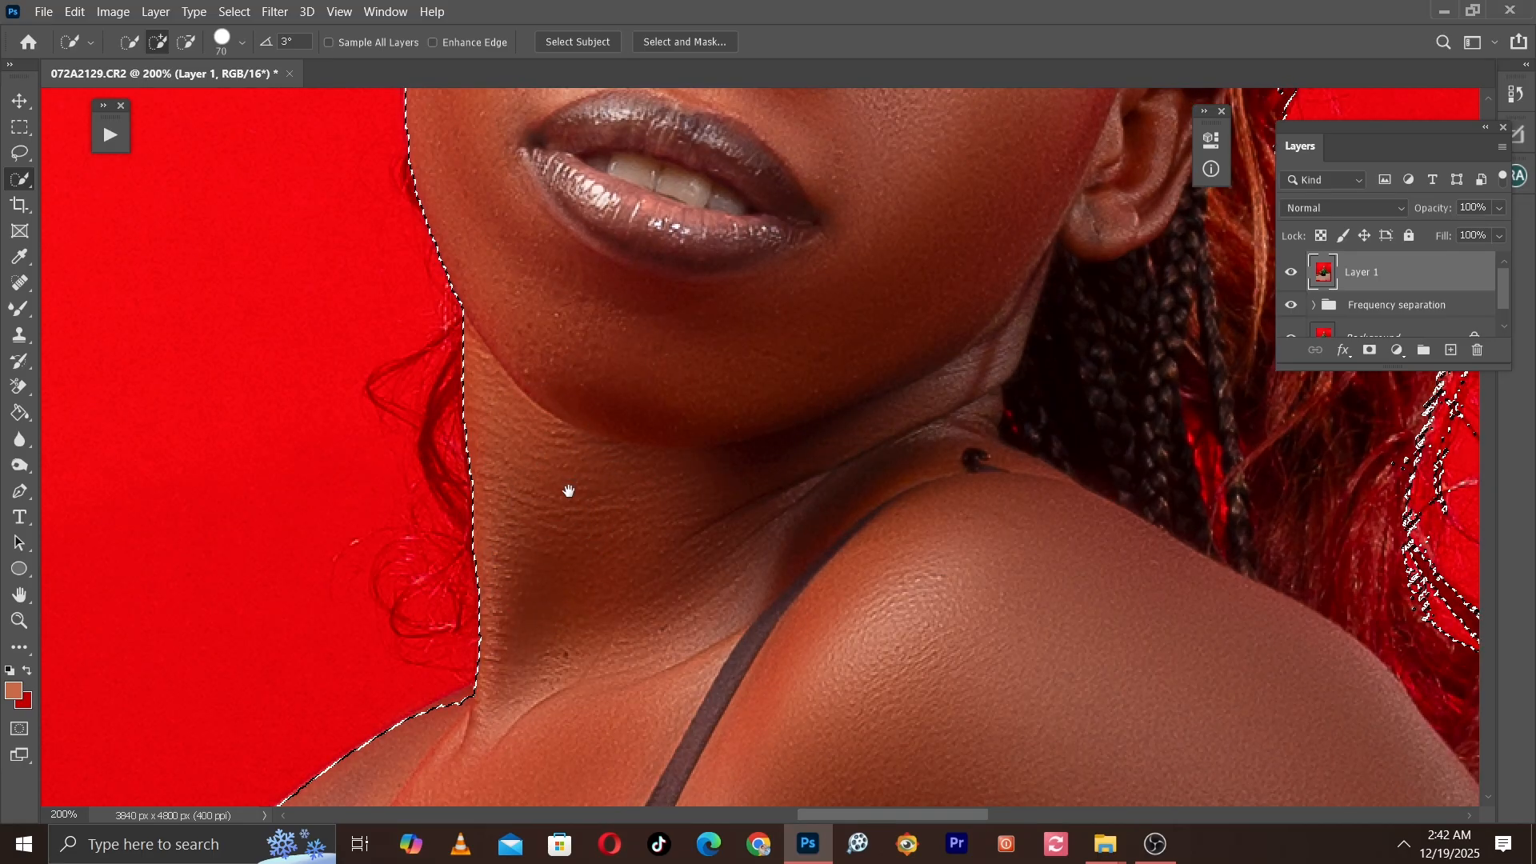
drag(770, 270, 754, 633)
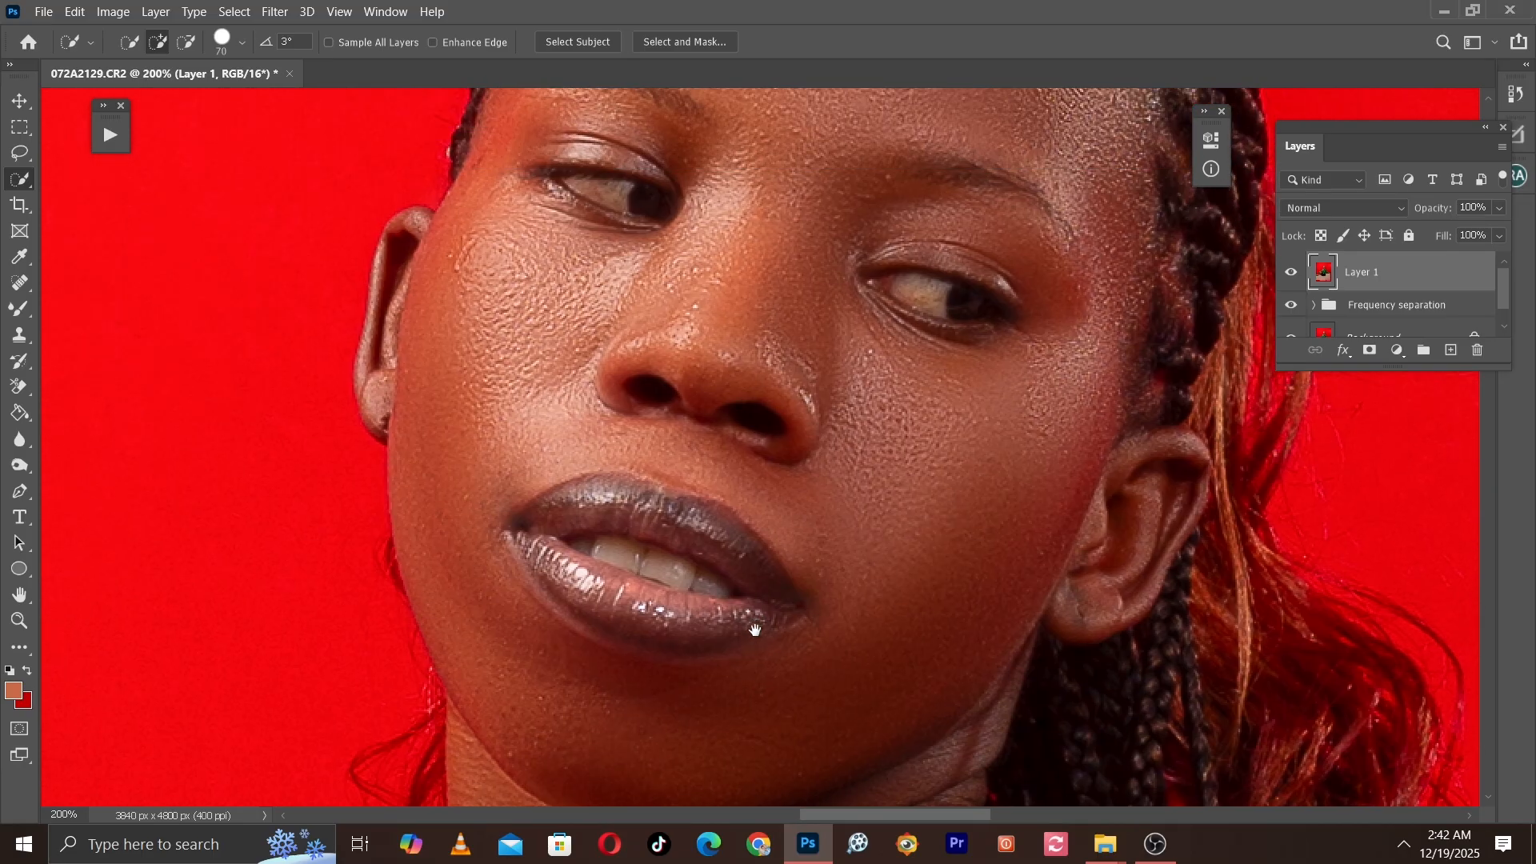
drag(688, 312, 698, 448)
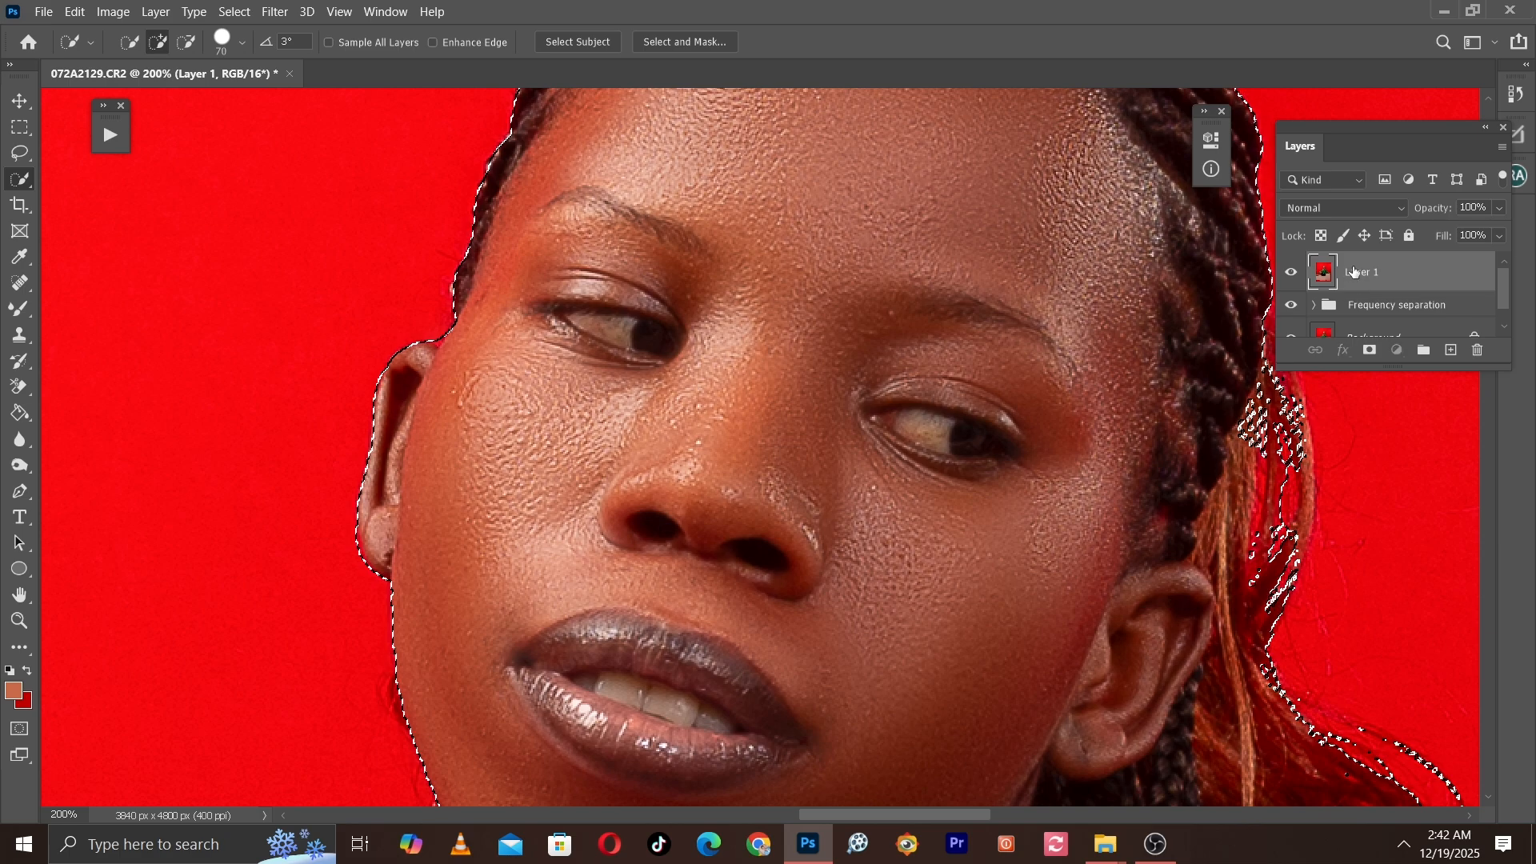
click(1323, 205)
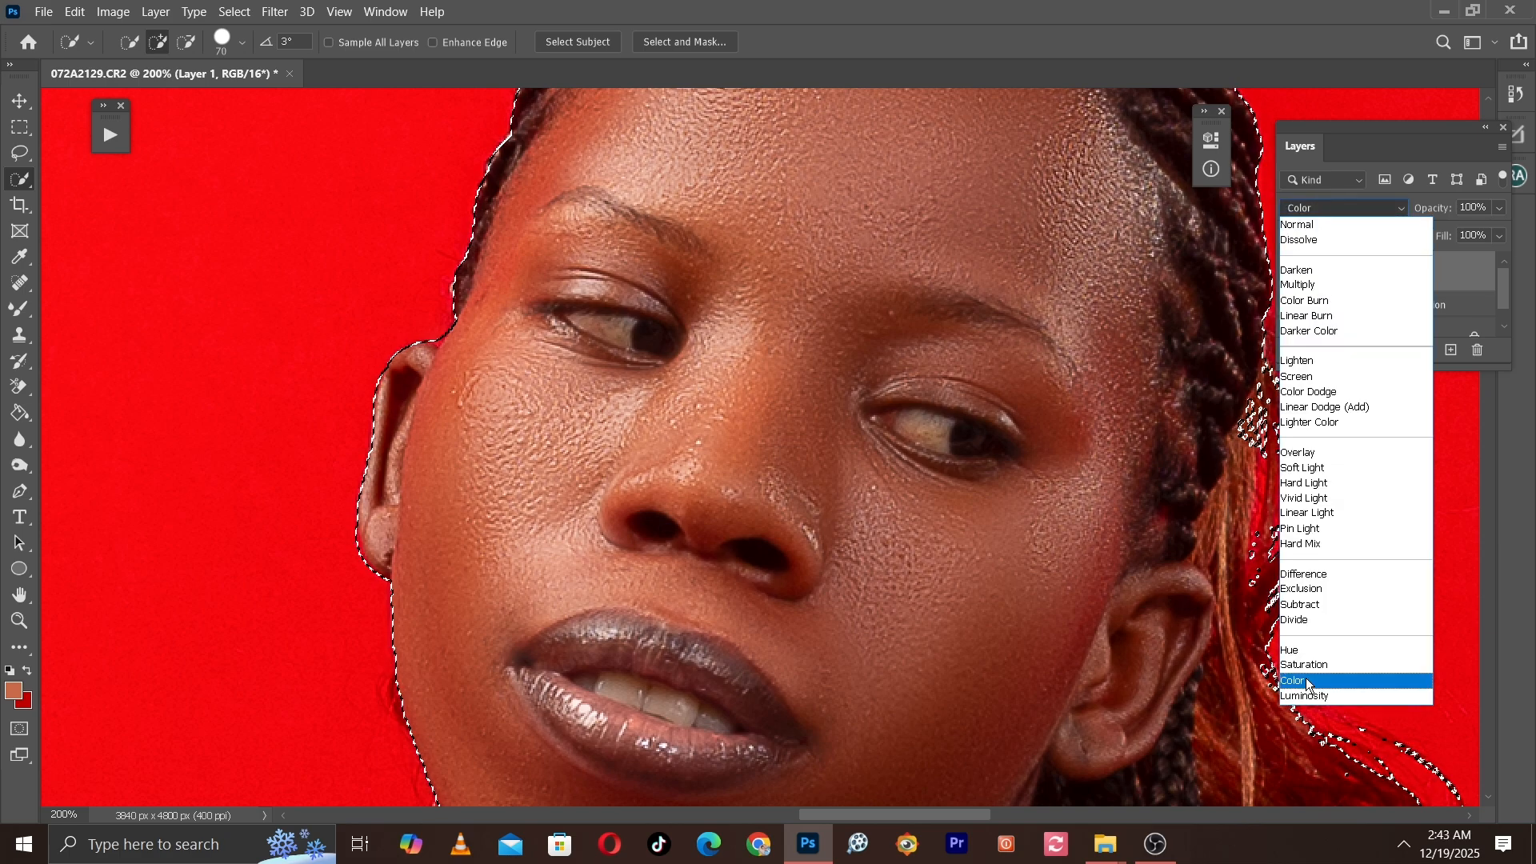
click(1305, 680)
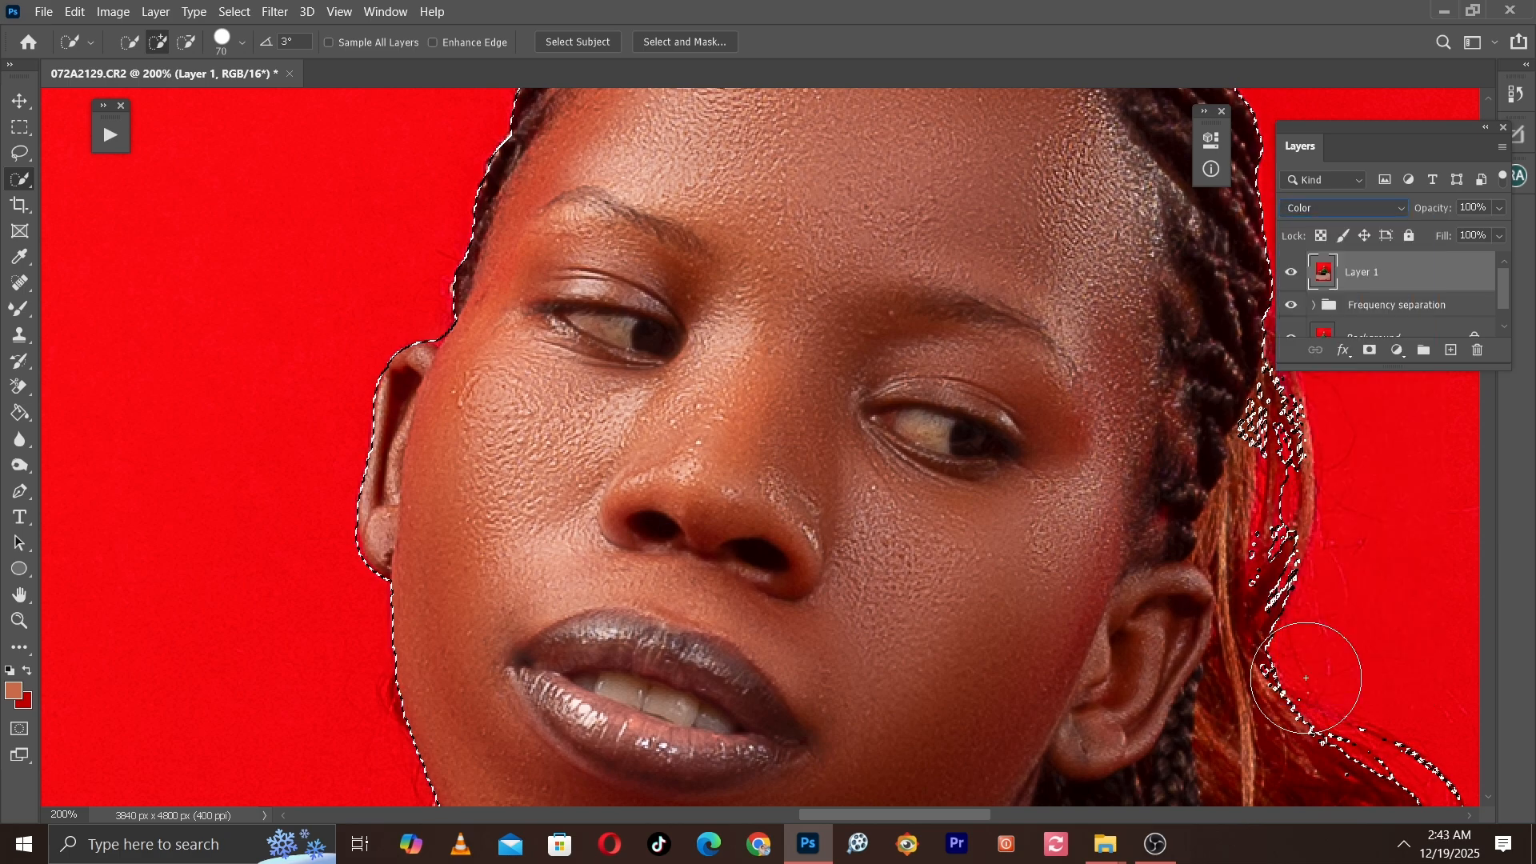
Step: Switch to the regular Brush tool and set its opacity to 50%
click(14, 308)
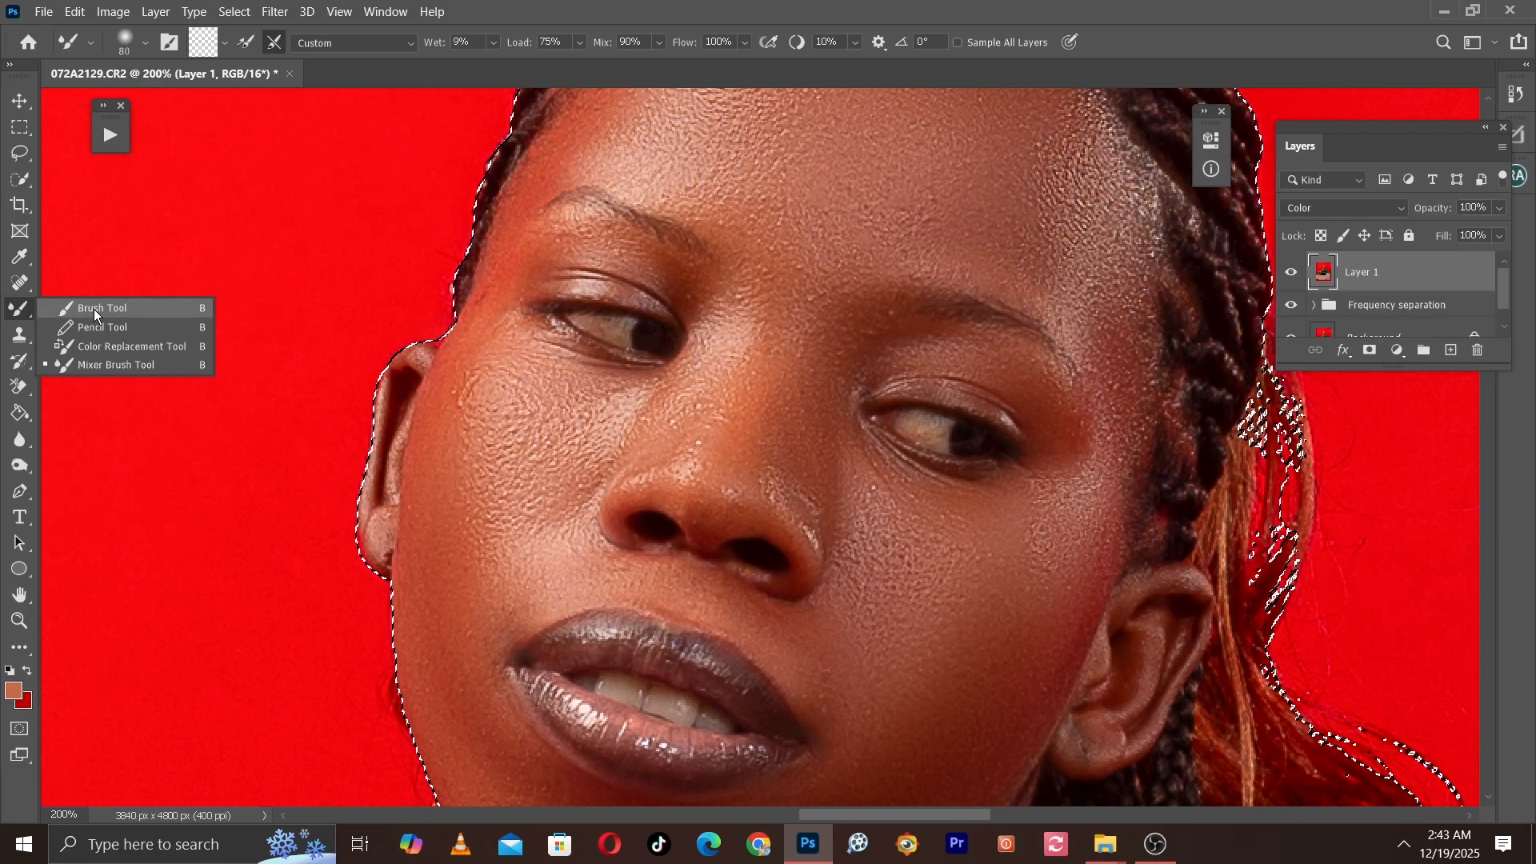
click(94, 309)
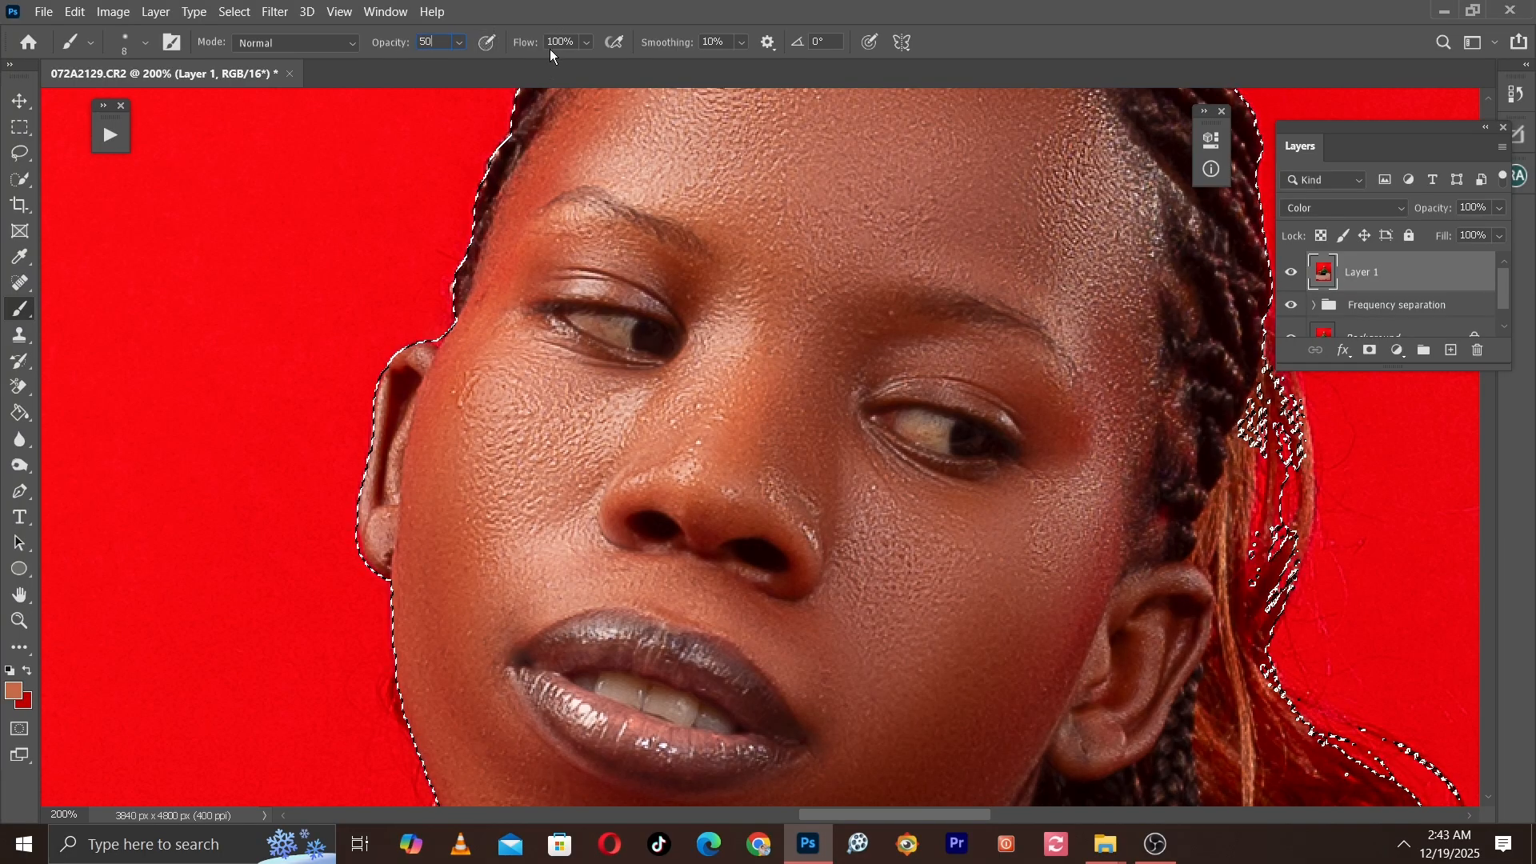
key(Return)
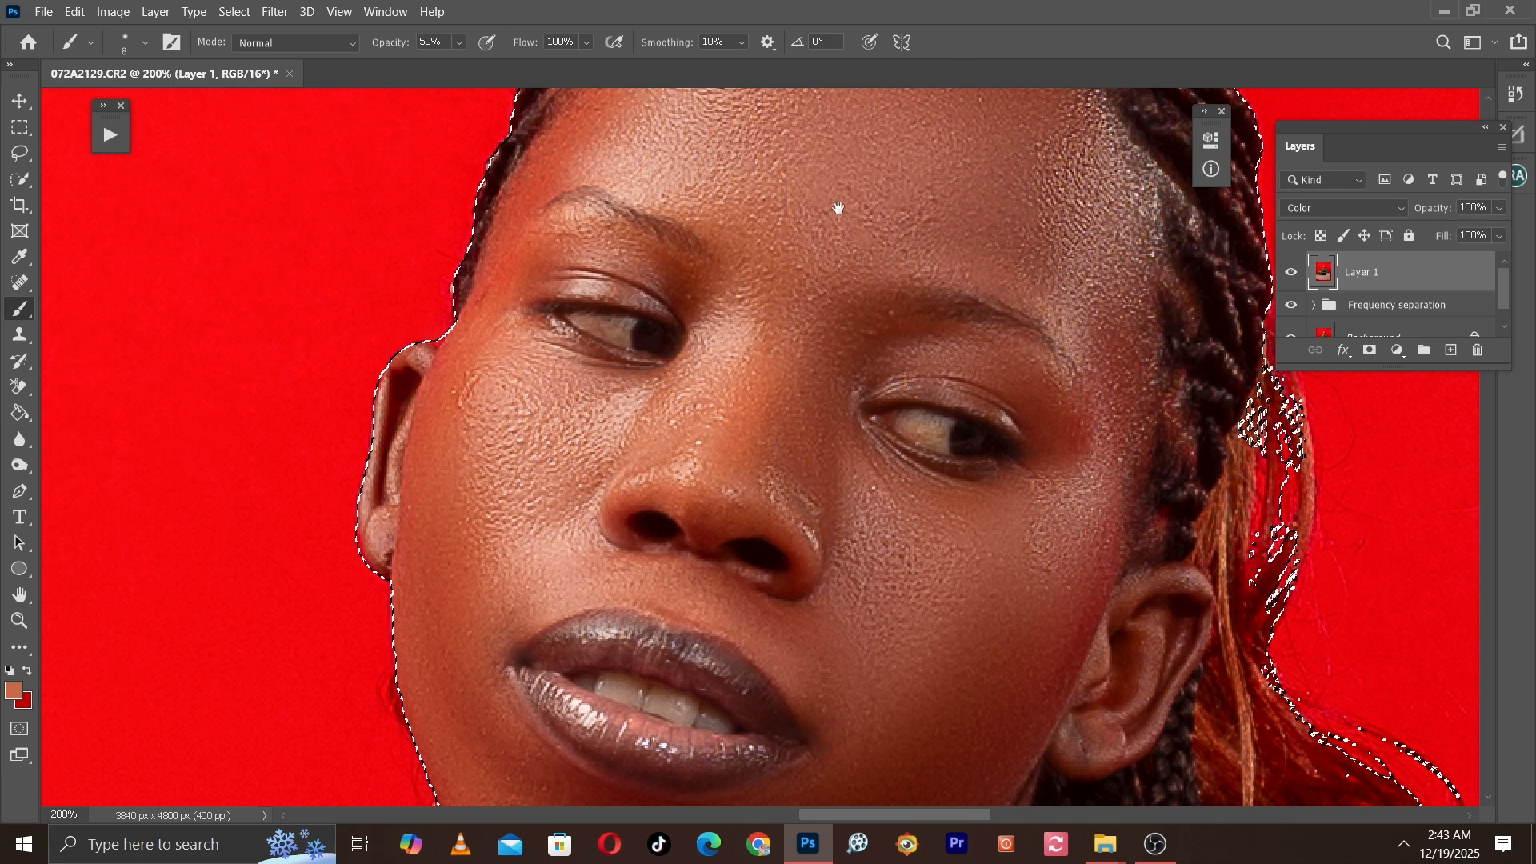
Step: Paint the sampled skin tone over the centre of the forehead with a brush of about 100 px
drag(833, 213, 791, 393)
key(bracketright)
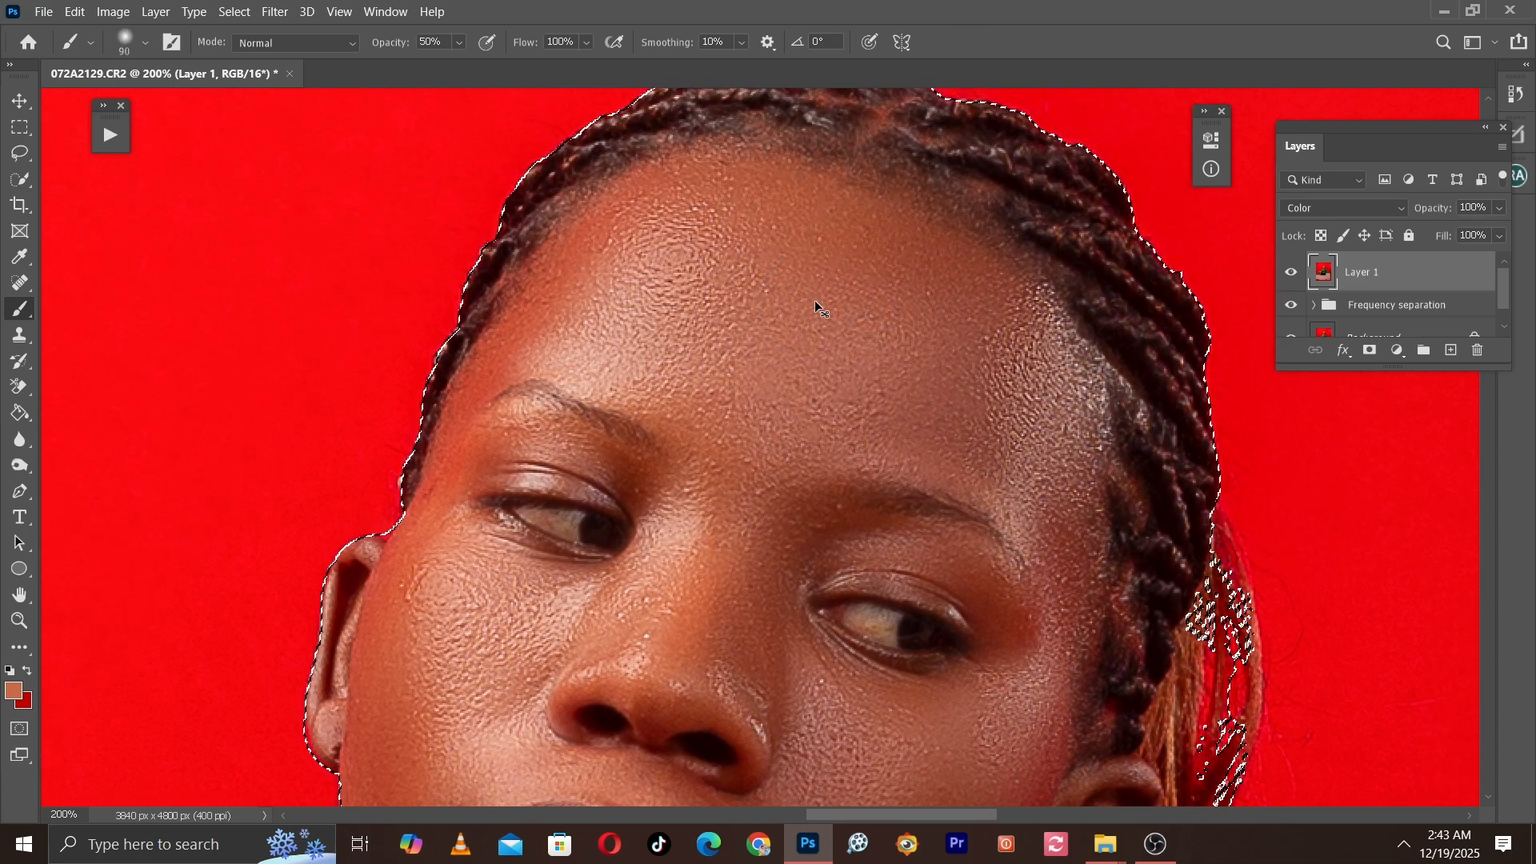
key(bracketright)
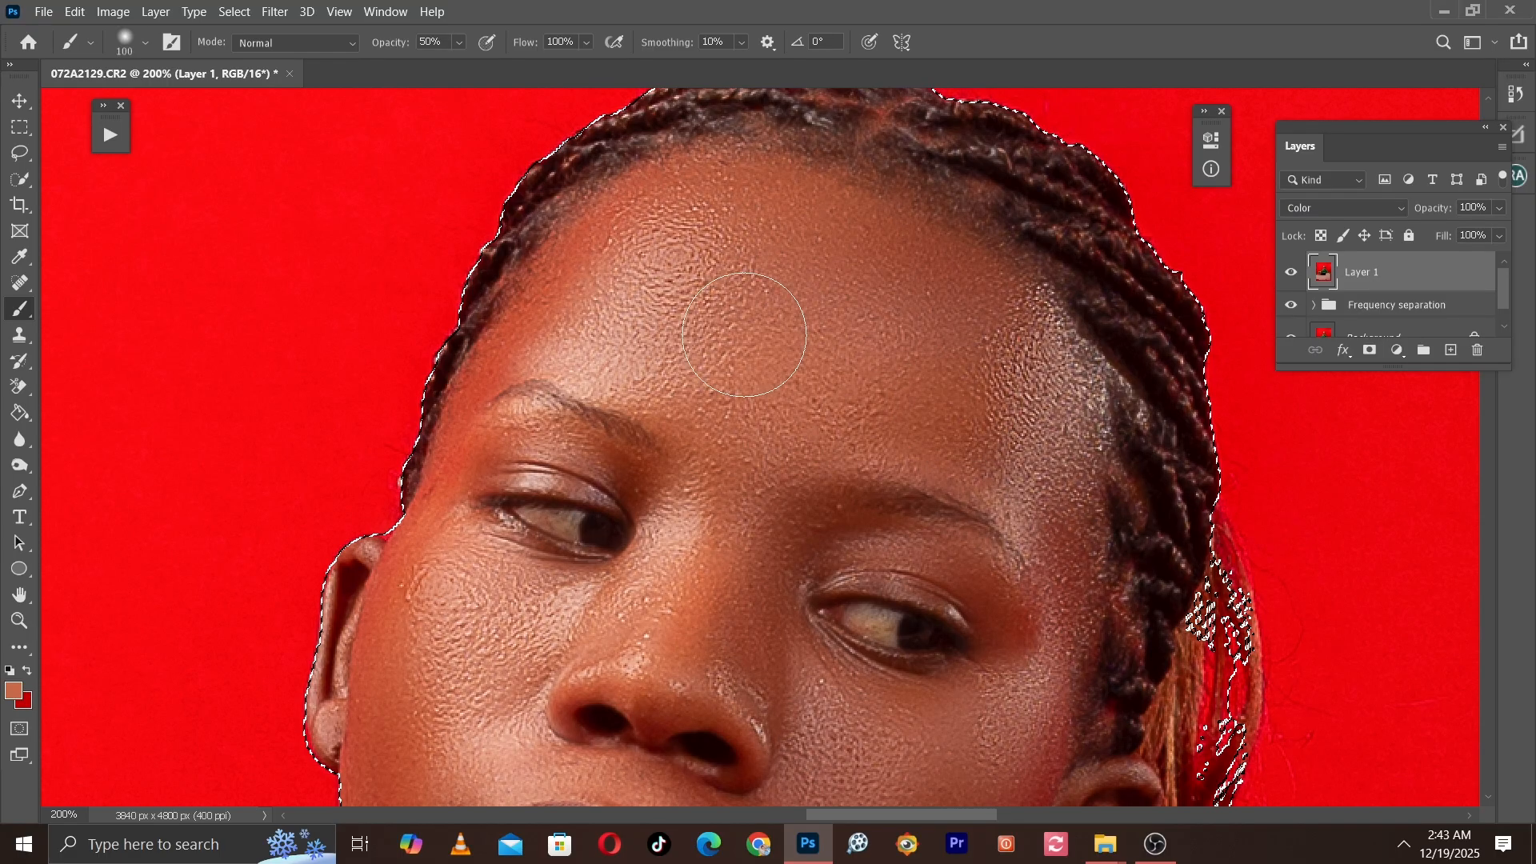
key(bracketleft)
key(bracketleft)
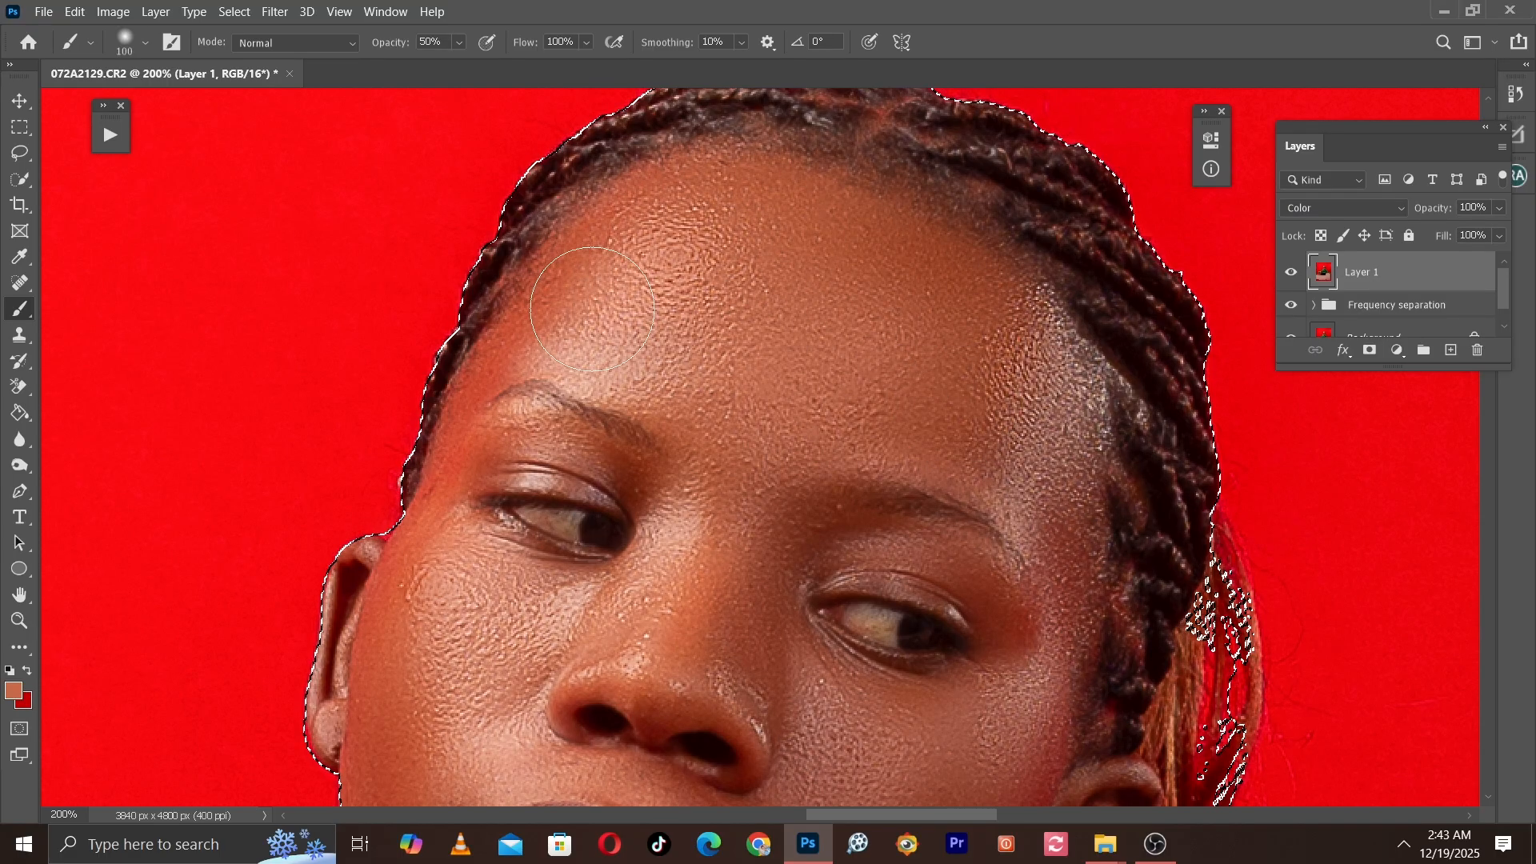
Step: Paint the skin tone over the temple, upper eyelid and inner eye corner on the bare-cheek side, using a 45 to 35 px brush
key(bracketleft)
key(bracketleft)
key(bracketleft)
key(bracketleft)
key(bracketleft)
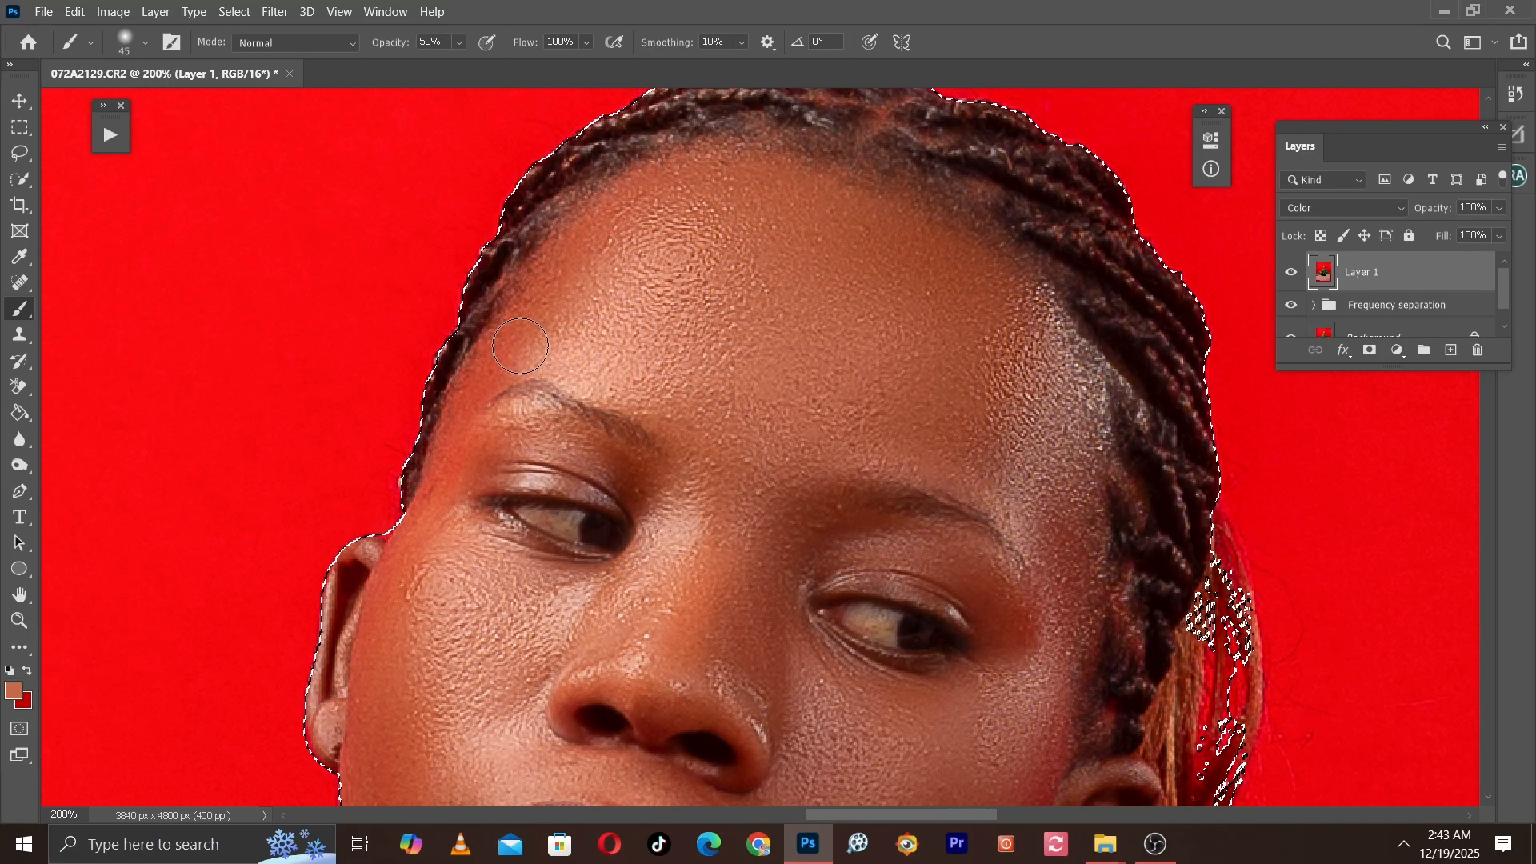
key(bracketleft)
key(bracketleft)
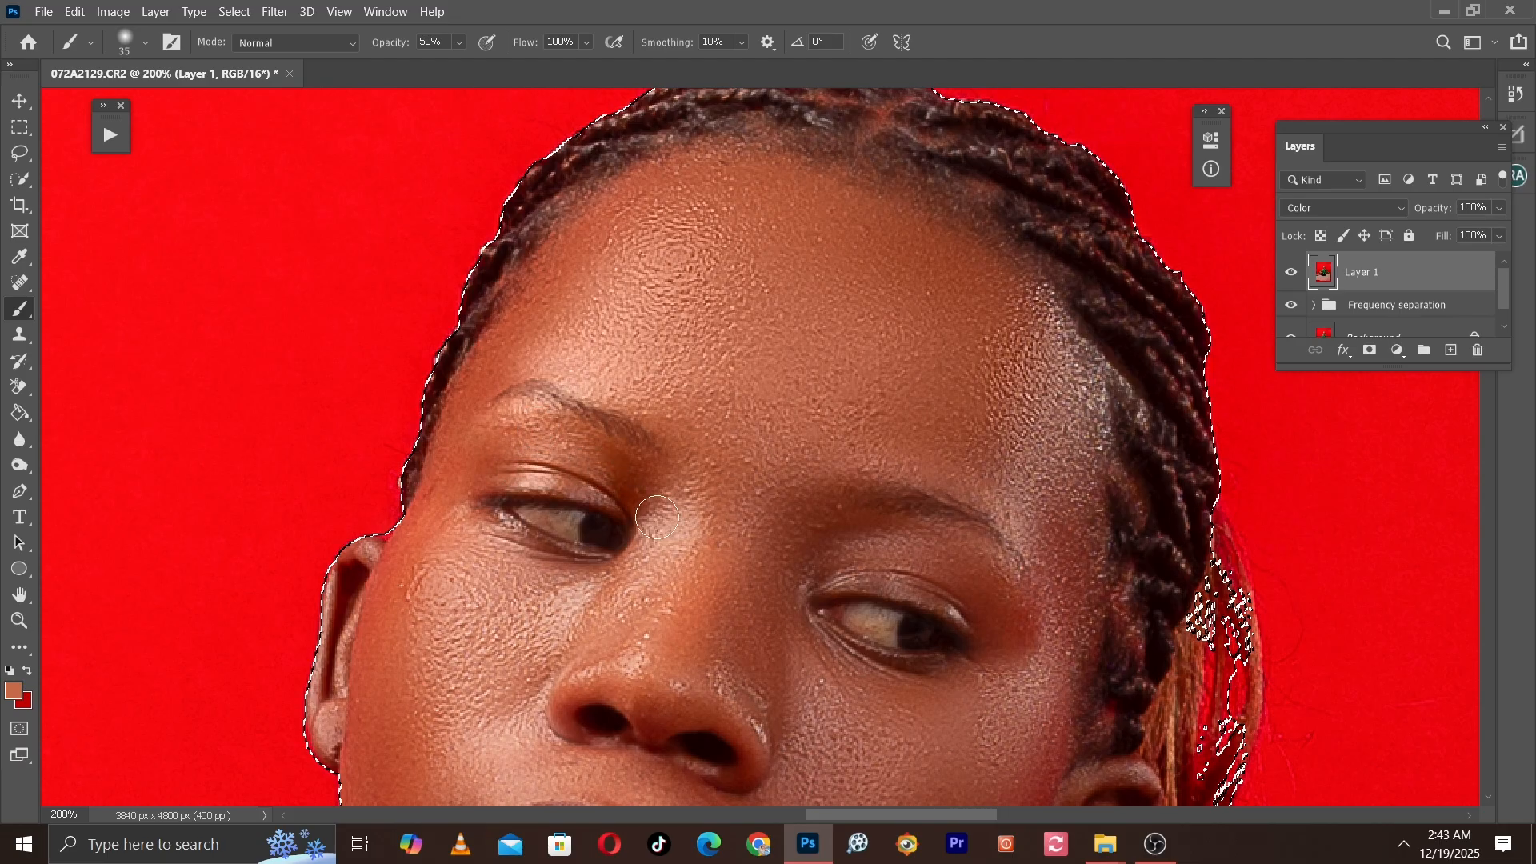
Step: Even the colour of the forehead towards the braided hairline with a 60 px brush
key(bracketright)
key(bracketright)
key(bracketright)
key(bracketright)
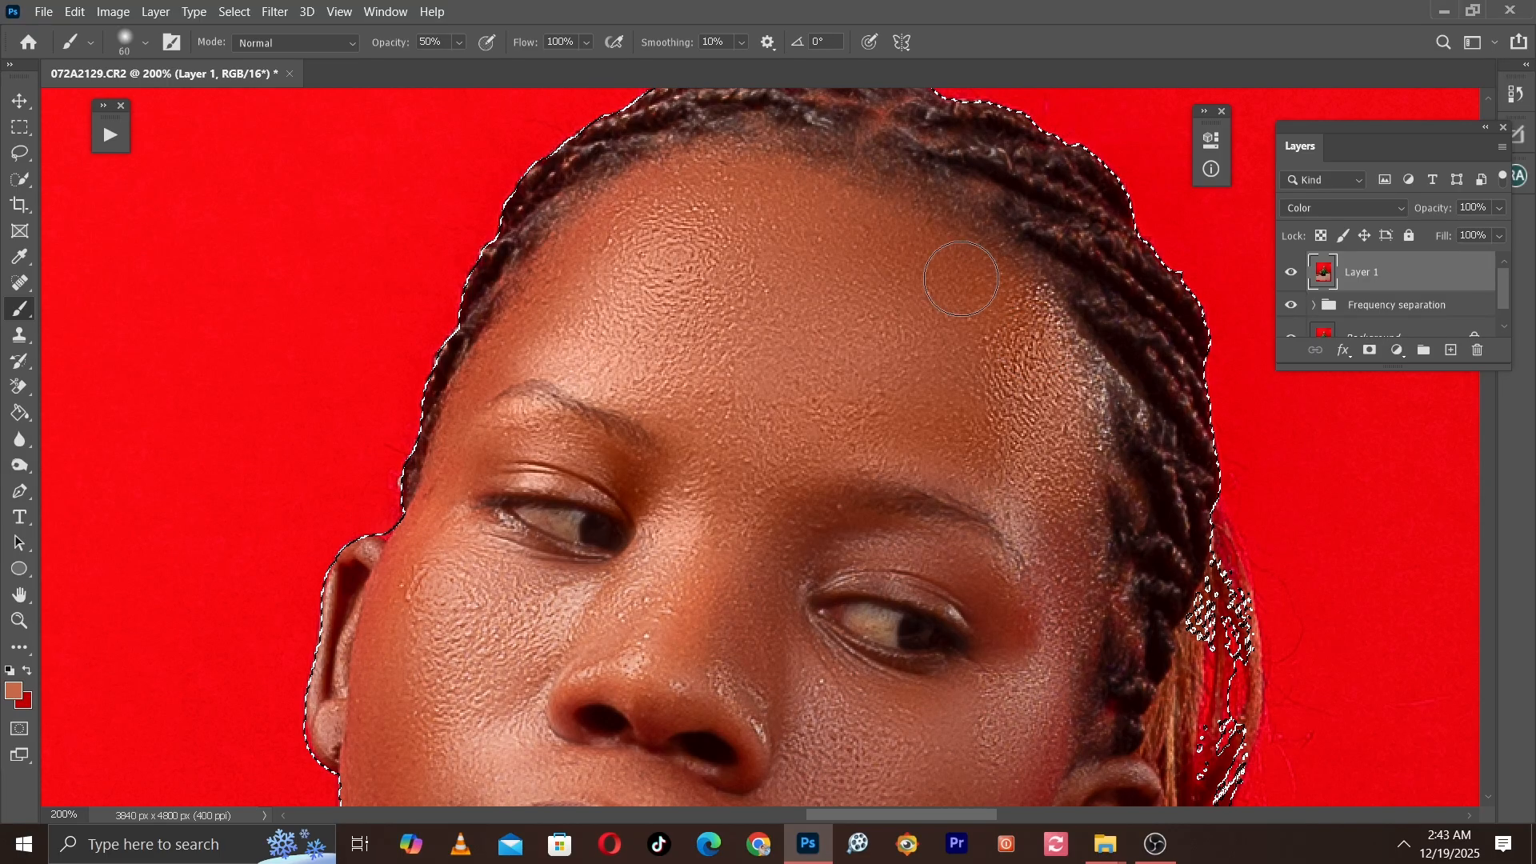
Step: Paint the skin tone over the braid-side temple, outer eye corner and upper eyelid with a 35 to 50 px brush
drag(1053, 445, 877, 265)
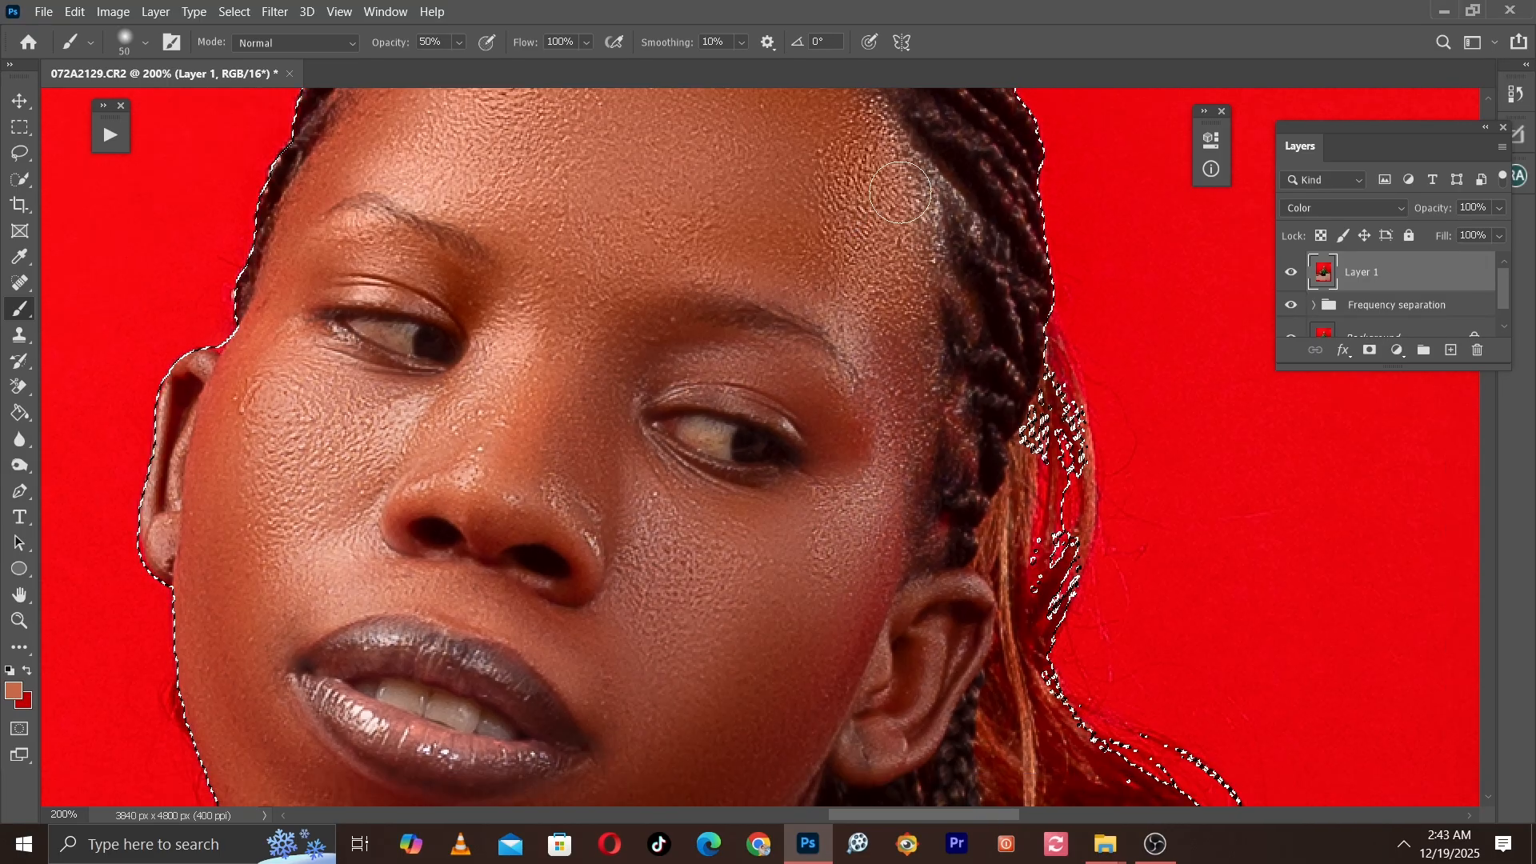
key(bracketleft)
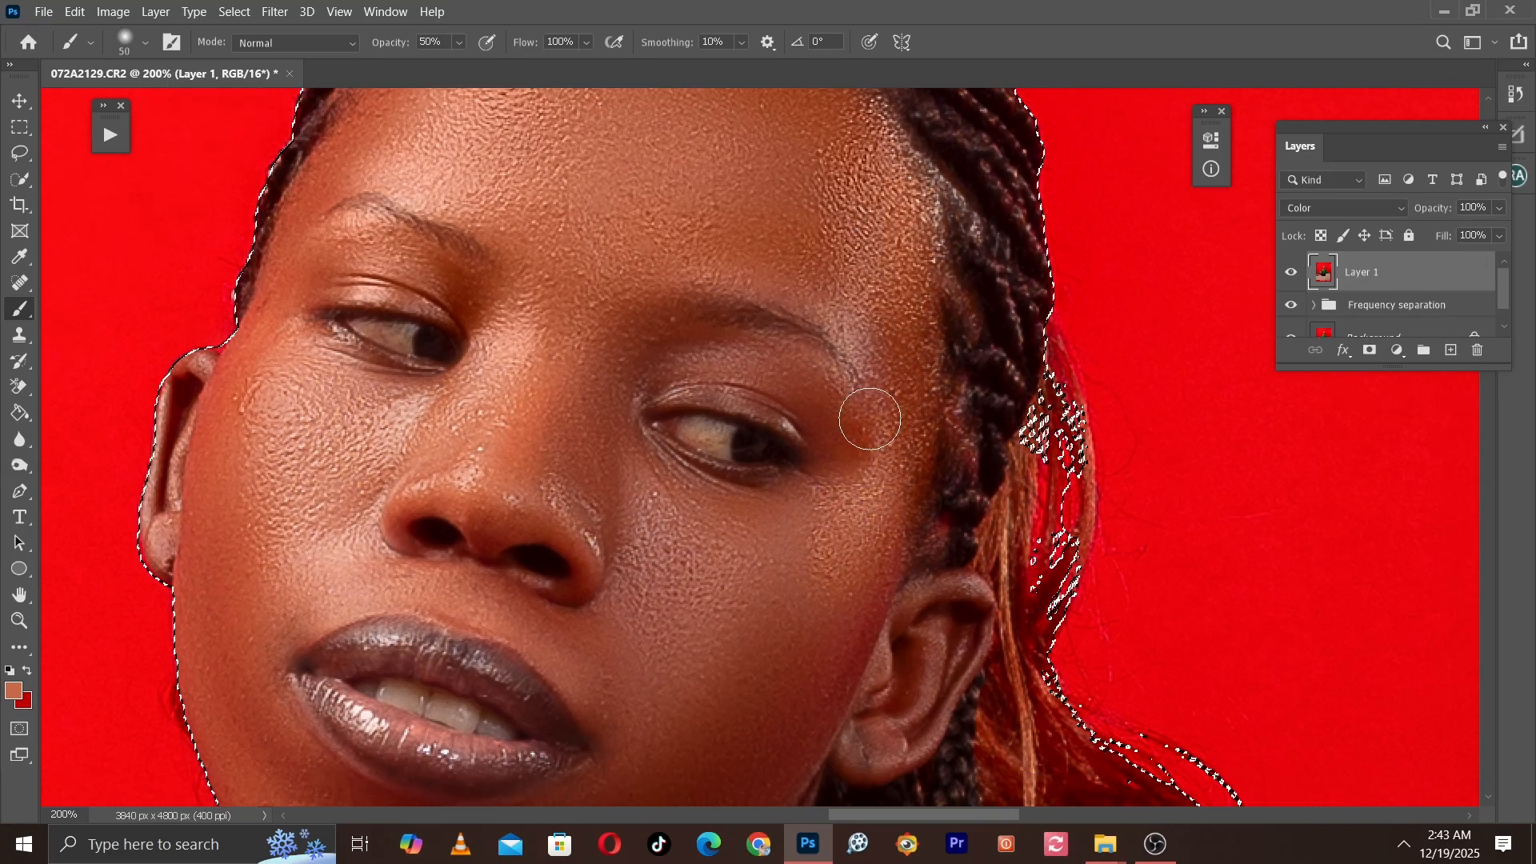
key(bracketleft)
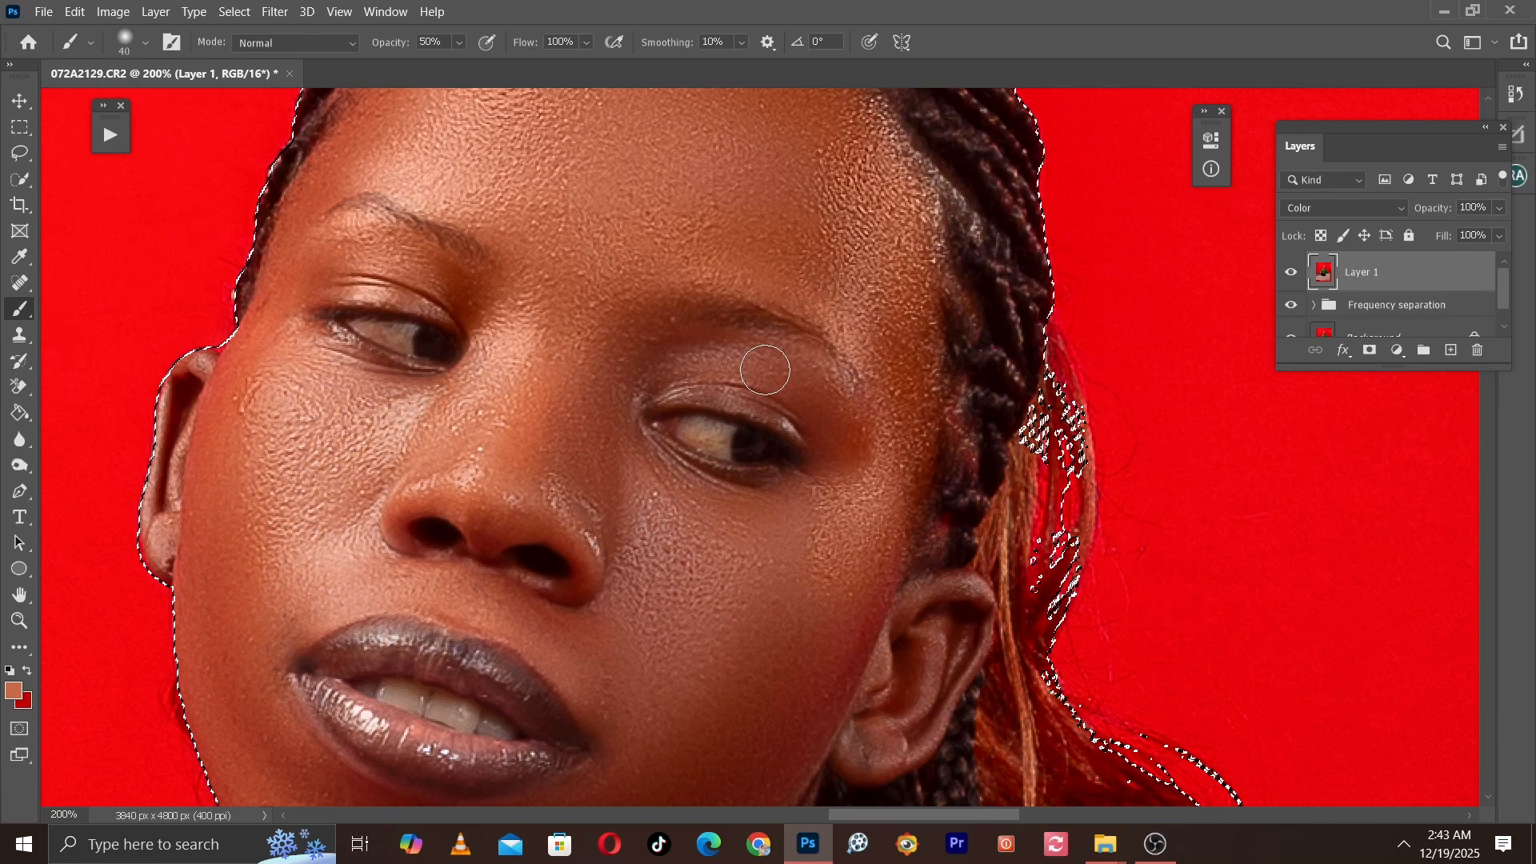
key(bracketleft)
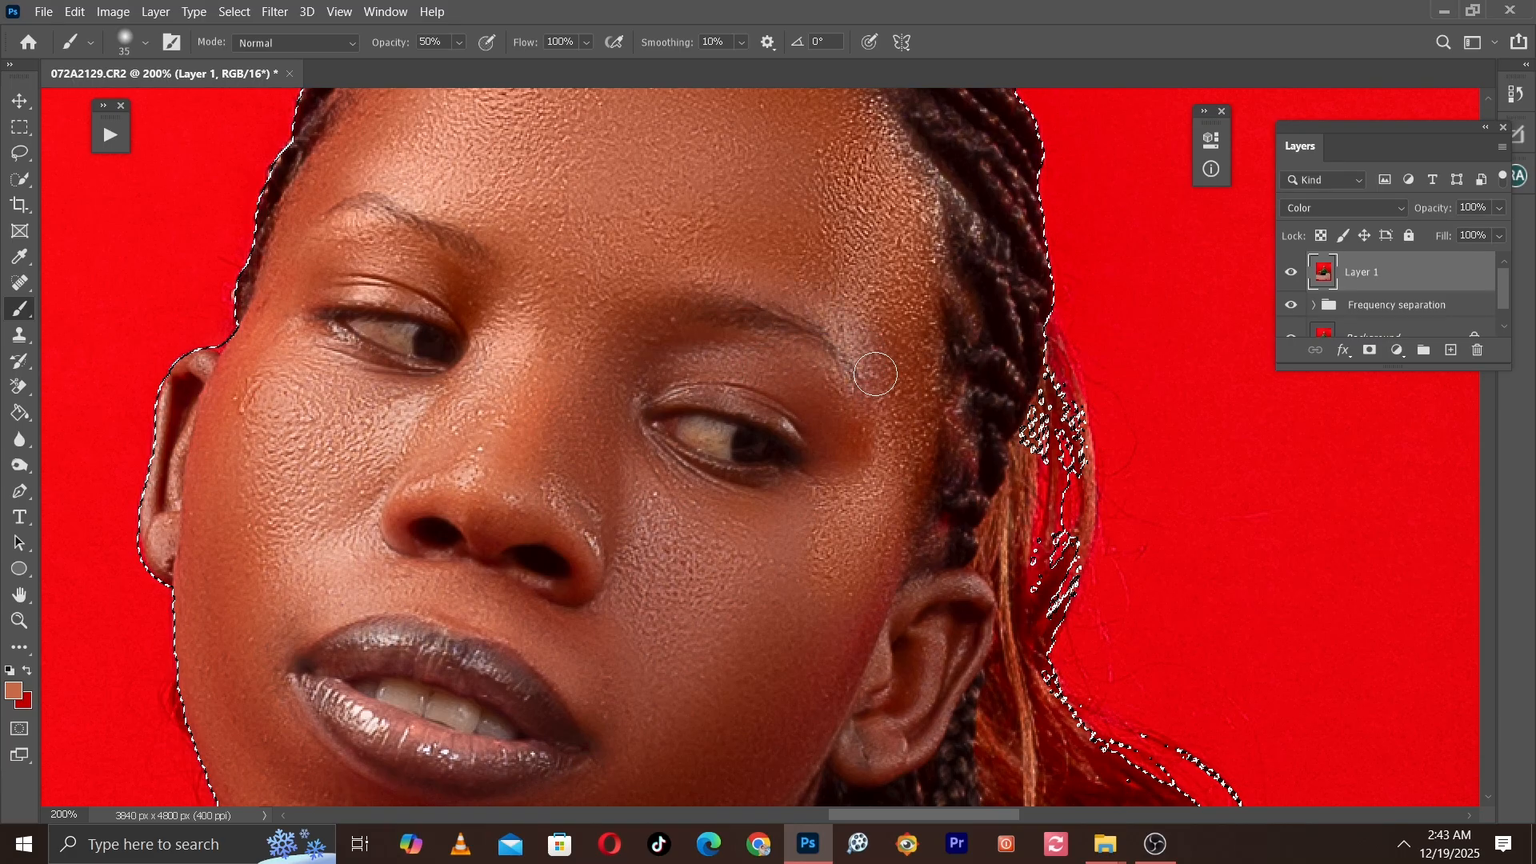
key(bracketright)
key(bracketright)
key(bracketright)
key(bracketright)
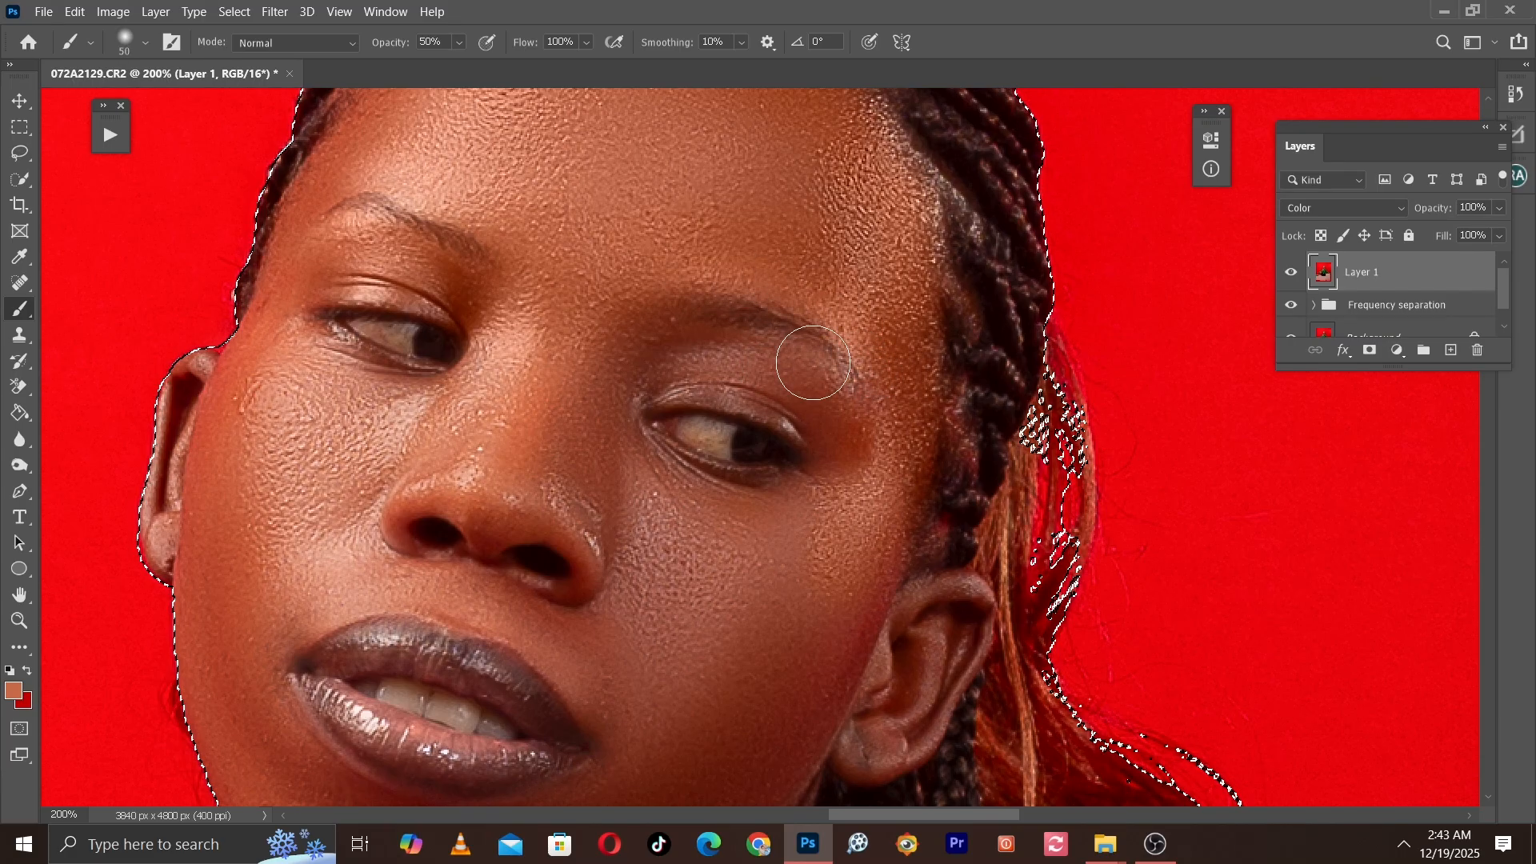
Step: Paint the skin tone over the braid-side cheek, jaw and chin with a brush of up to 90 px
key(bracketright)
drag(804, 630, 811, 445)
key(bracketright)
key(bracketright)
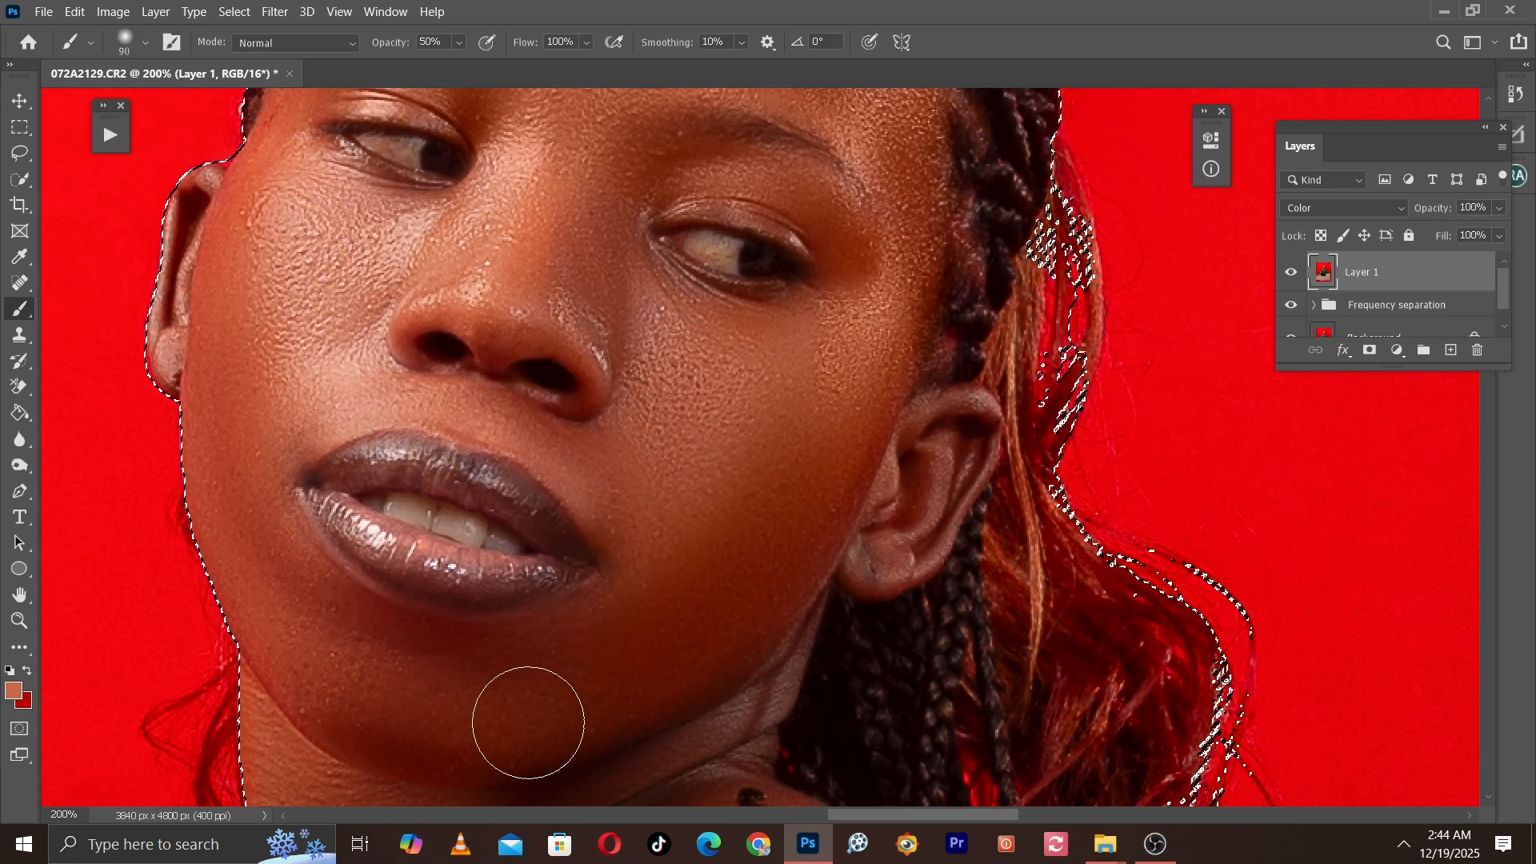
key(bracketleft)
key(bracketleft)
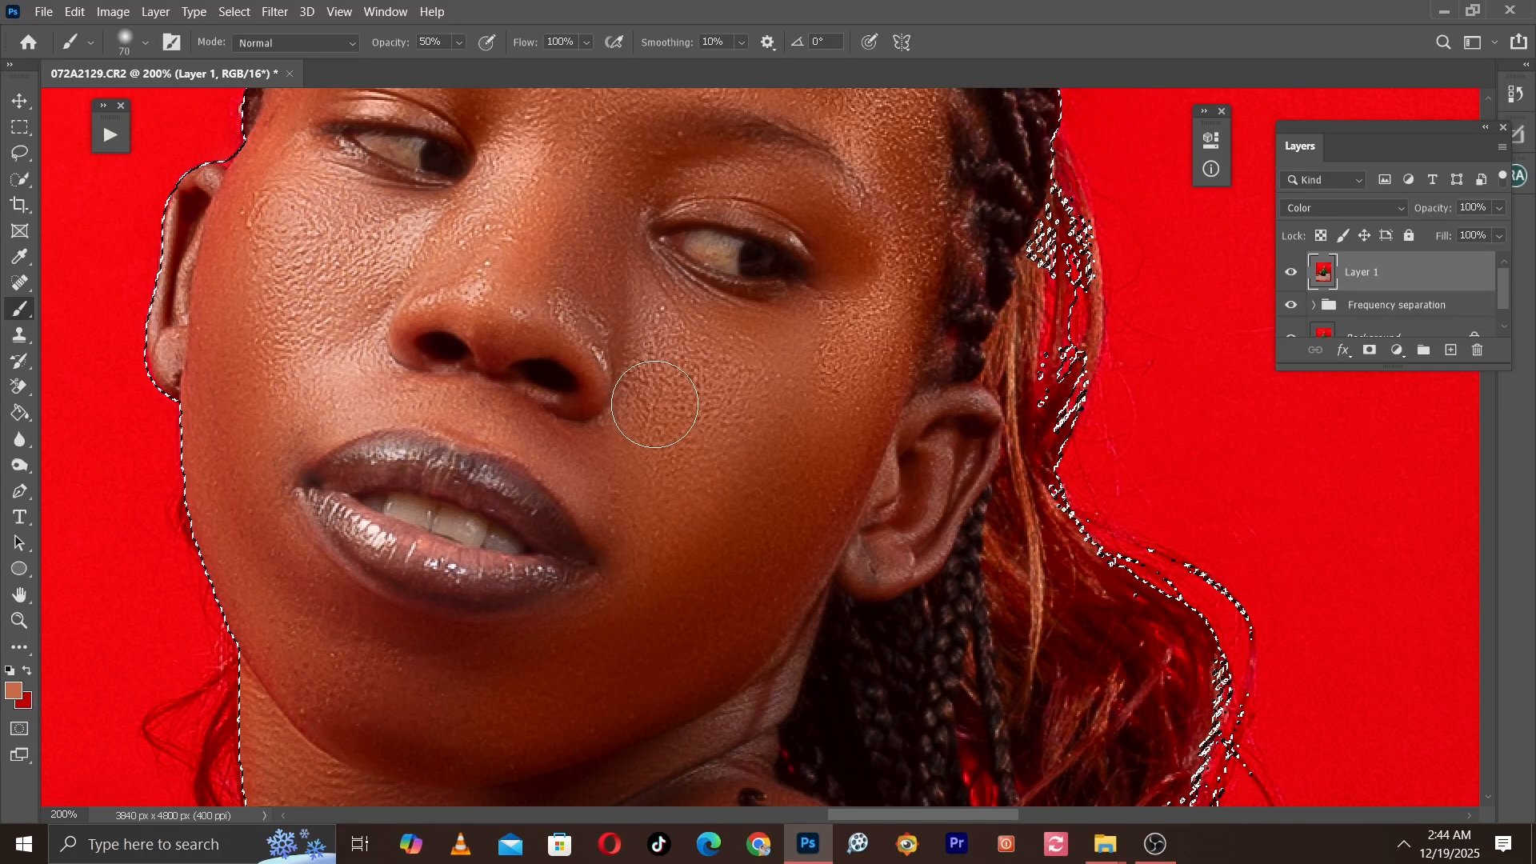
Step: Even the colour along the side and bridge of the nose and above the upper lip with a 60 to 70 px brush
drag(654, 404, 736, 599)
key(bracketleft)
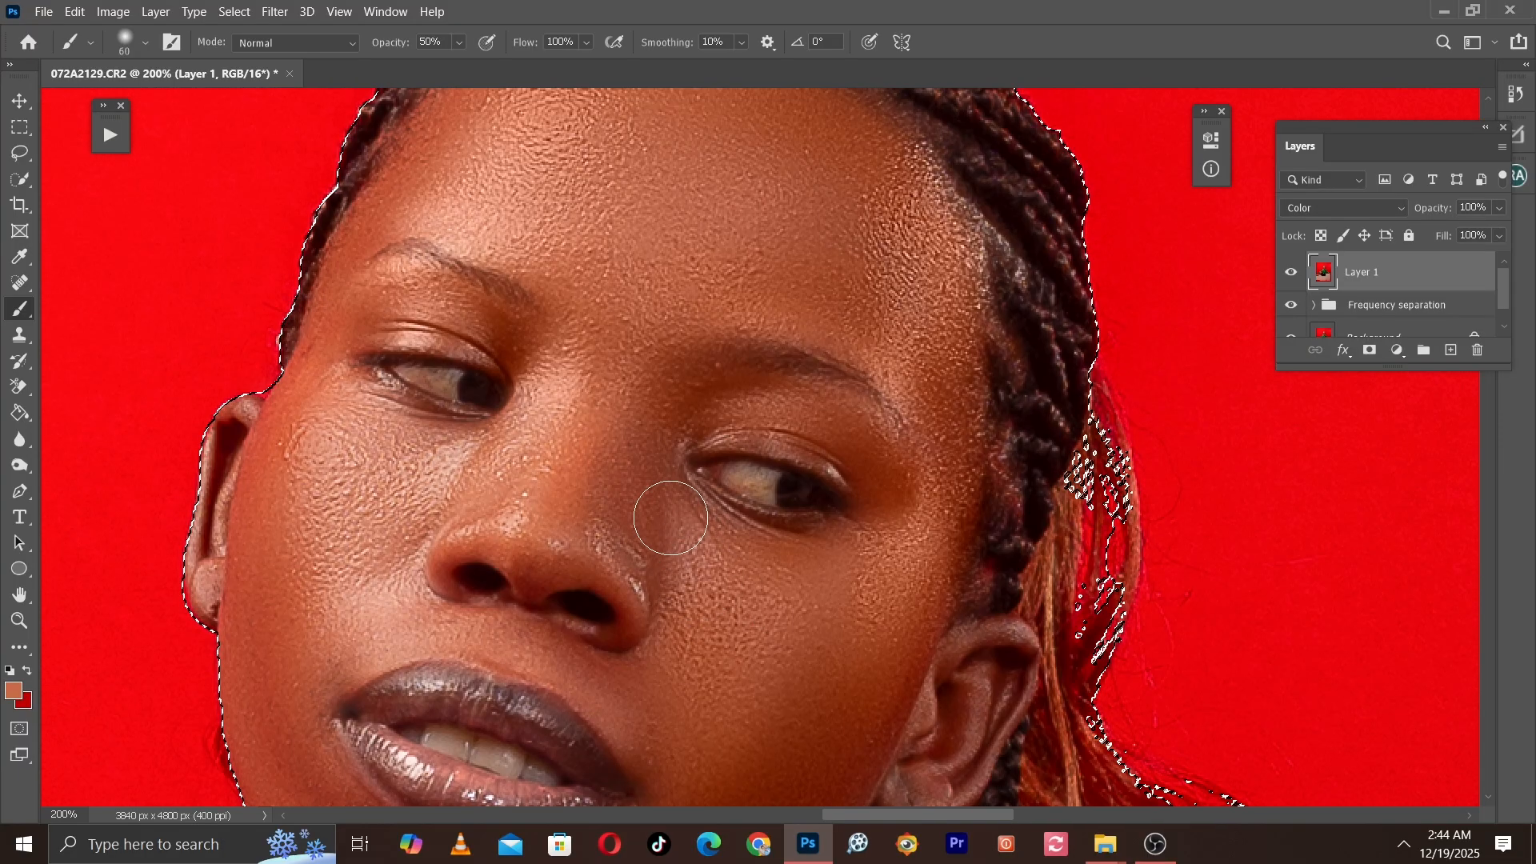
key(bracketright)
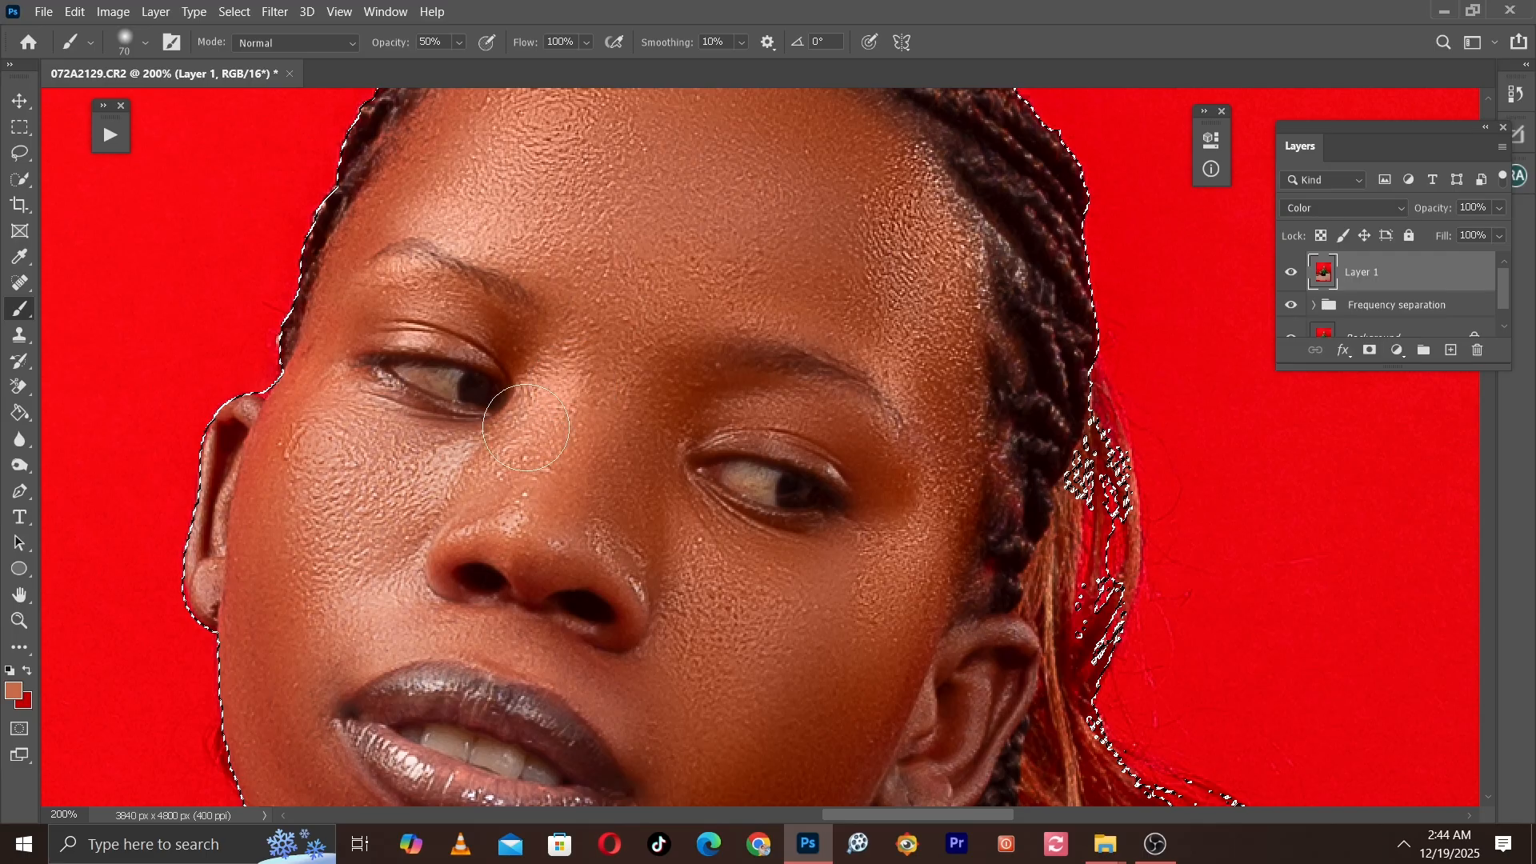
key(bracketleft)
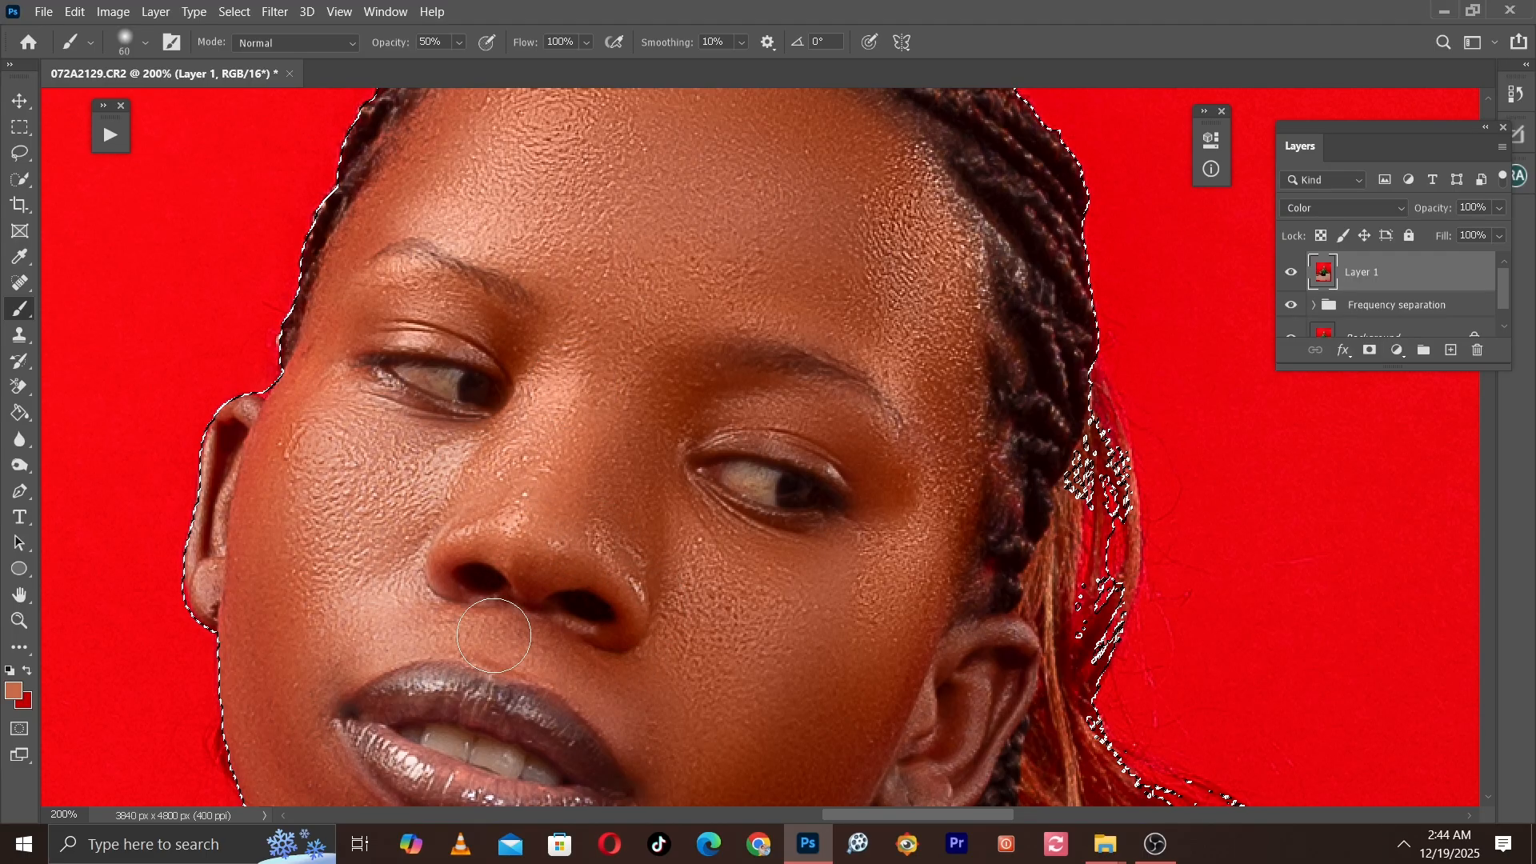
Step: Paint the skin tone beneath and around the braid-side eye with a fine 25 to 30 px brush
mouse_move(696, 687)
mouse_down()
mouse_move(638, 613)
mouse_move(639, 629)
mouse_up()
key(bracketleft)
key(bracketleft)
key(bracketleft)
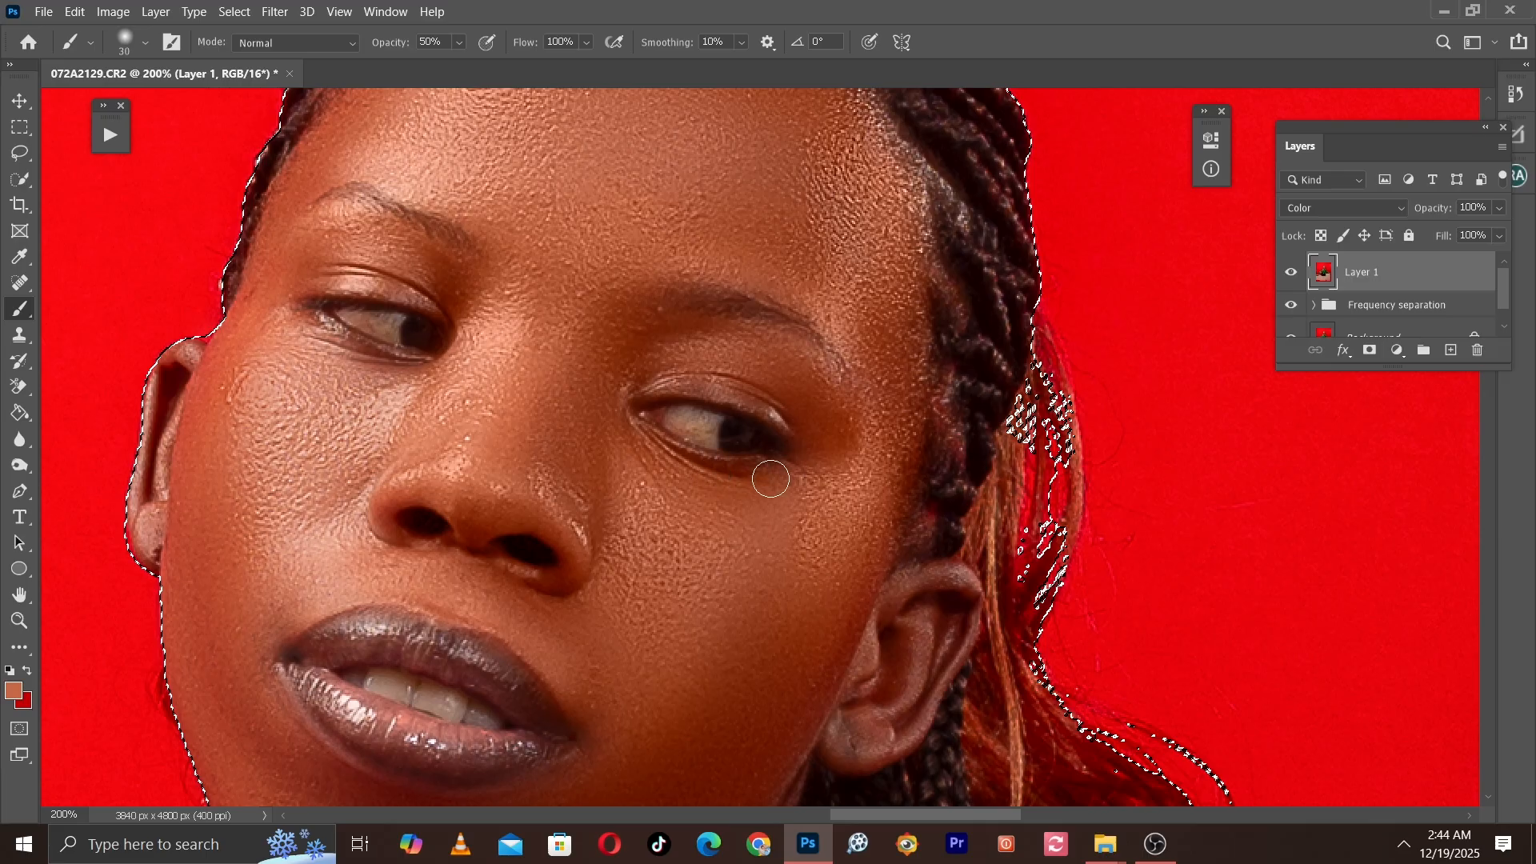
key(bracketleft)
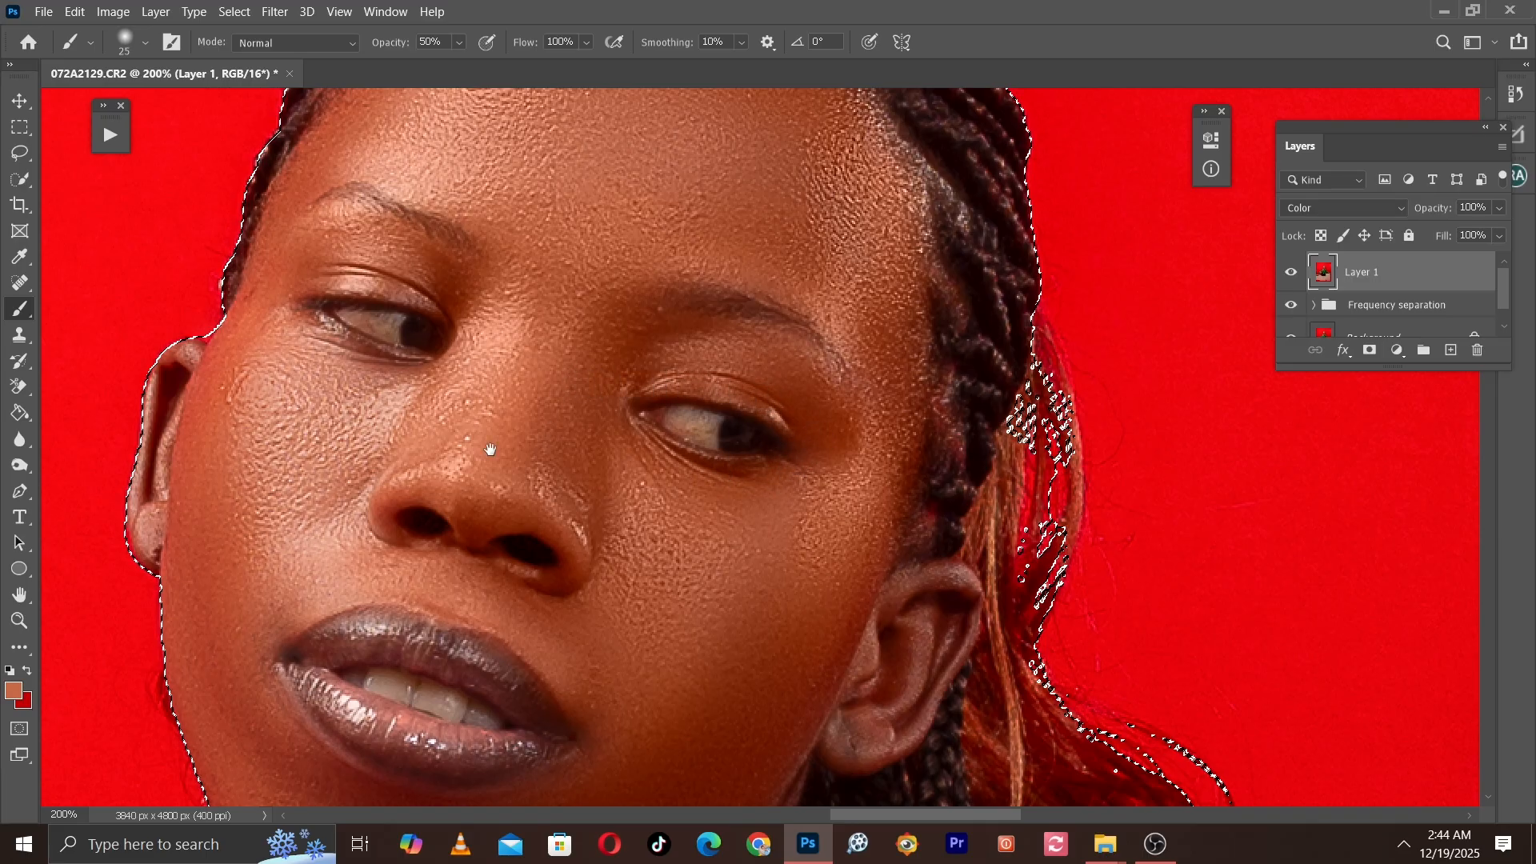
Step: Paint the skin tone along the bare-cheek side's hairline, temple and upper cheek with a 45 to 60 px brush
mouse_move(487, 449)
mouse_down()
mouse_move(729, 486)
mouse_move(741, 504)
mouse_up()
key(bracketright)
key(bracketright)
key(bracketright)
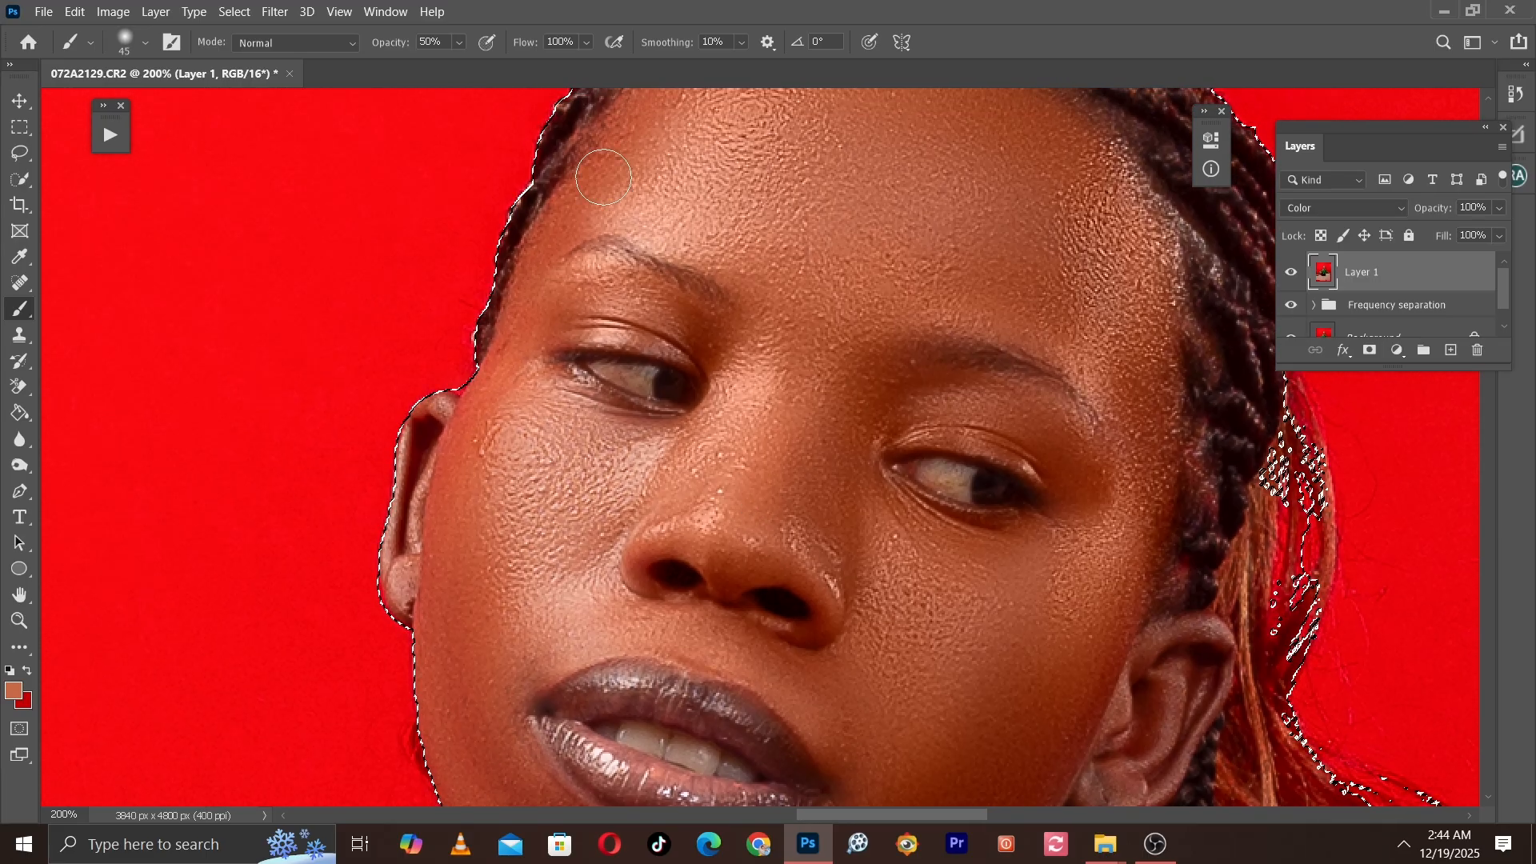
key(bracketright)
key(bracketright)
key(bracketright)
key(bracketright)
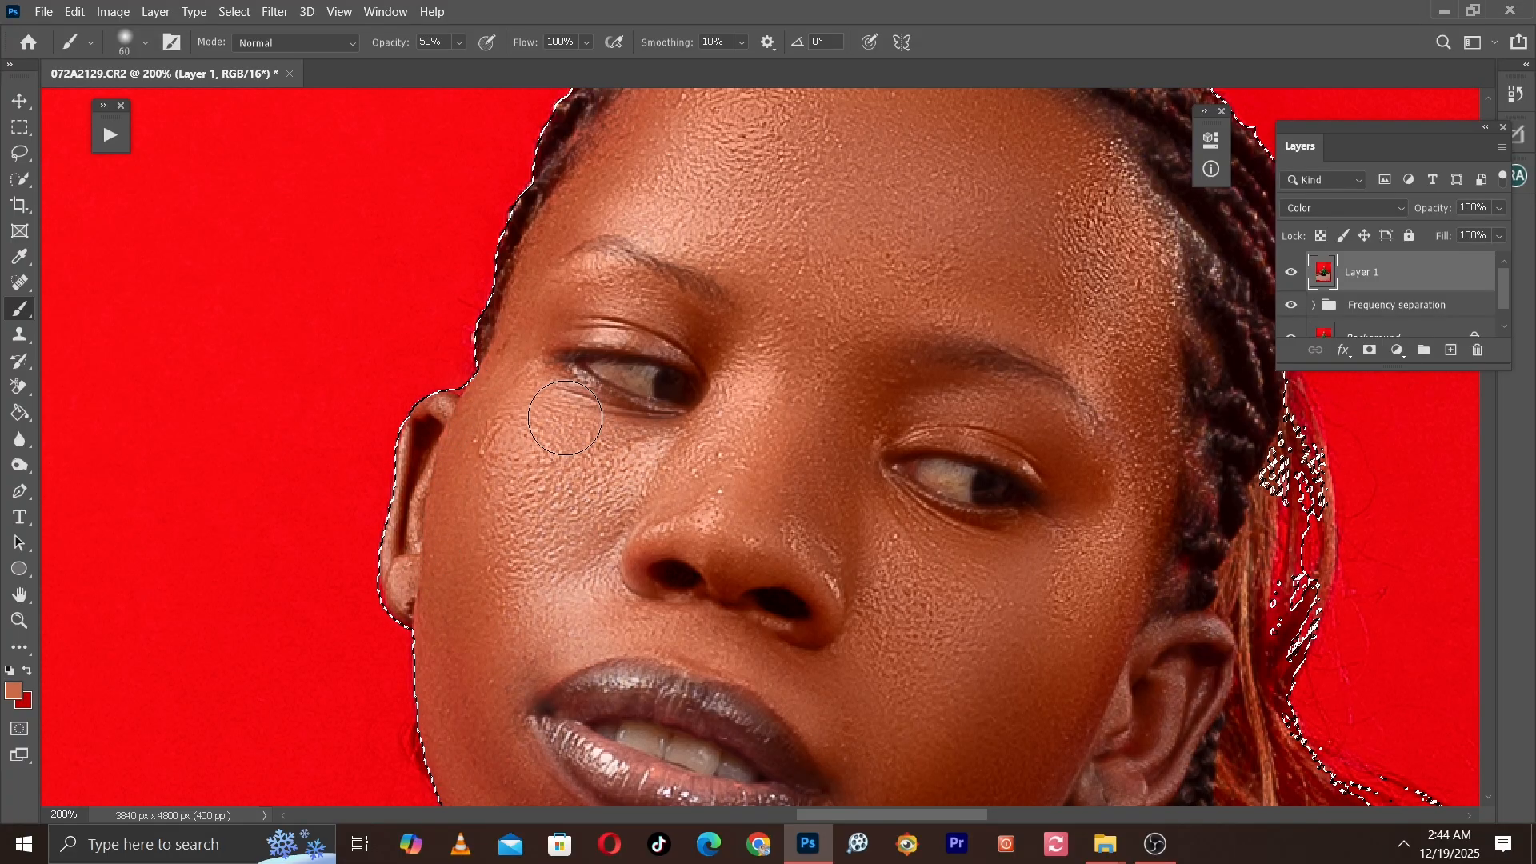
Step: Even the colour of the lower bare cheek, its ear and the jaw edge with an 80 px brush
drag(550, 636, 573, 397)
key(bracketright)
key(bracketright)
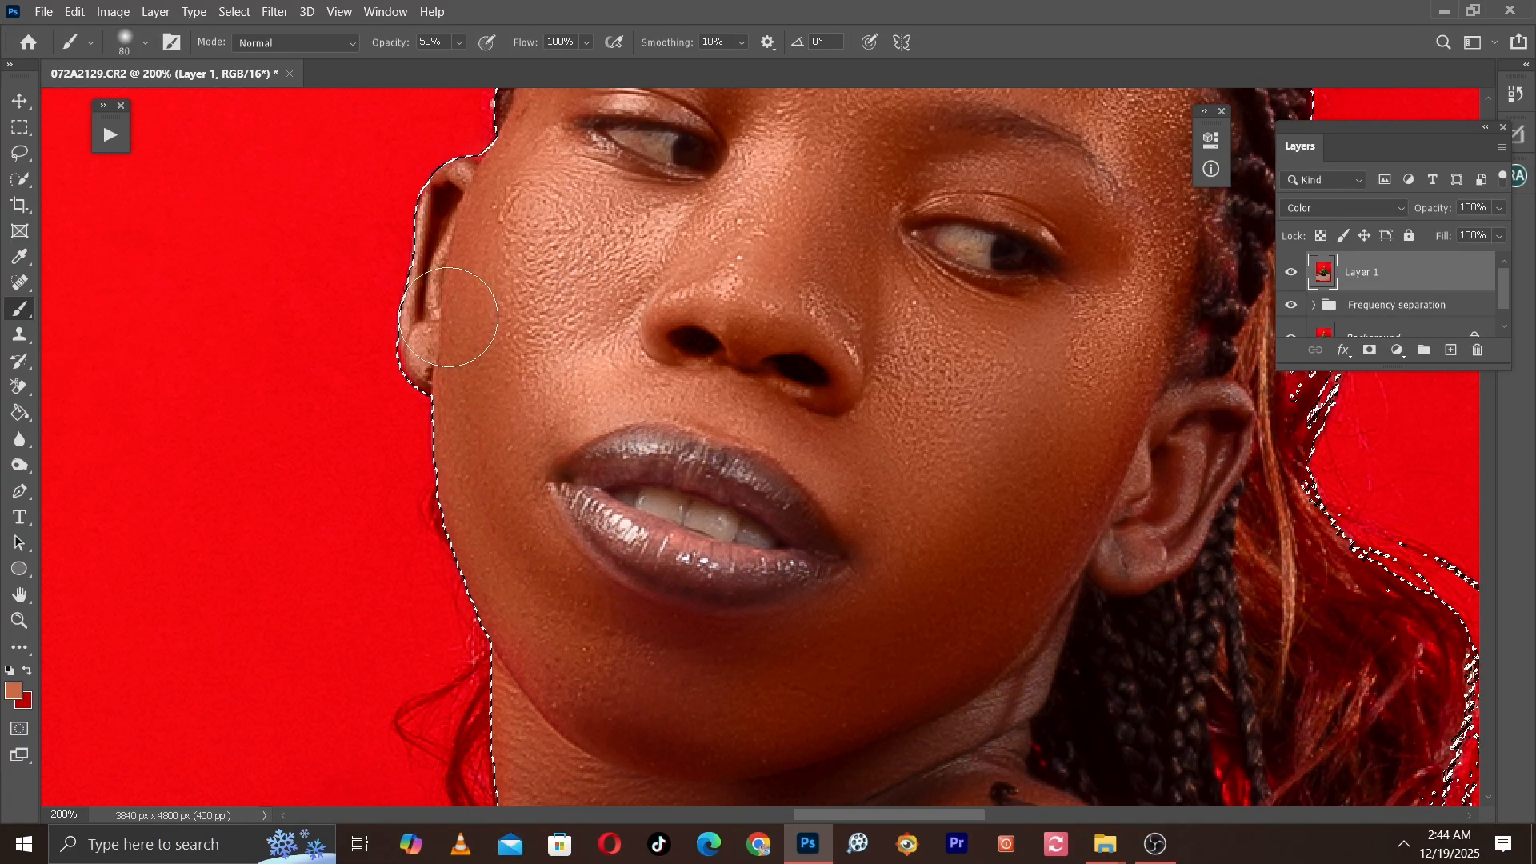
drag(653, 705, 582, 561)
Step: Paint the skin tone over the braid-side ear, reducing the brush from 70 to 45 px
drag(678, 514, 470, 594)
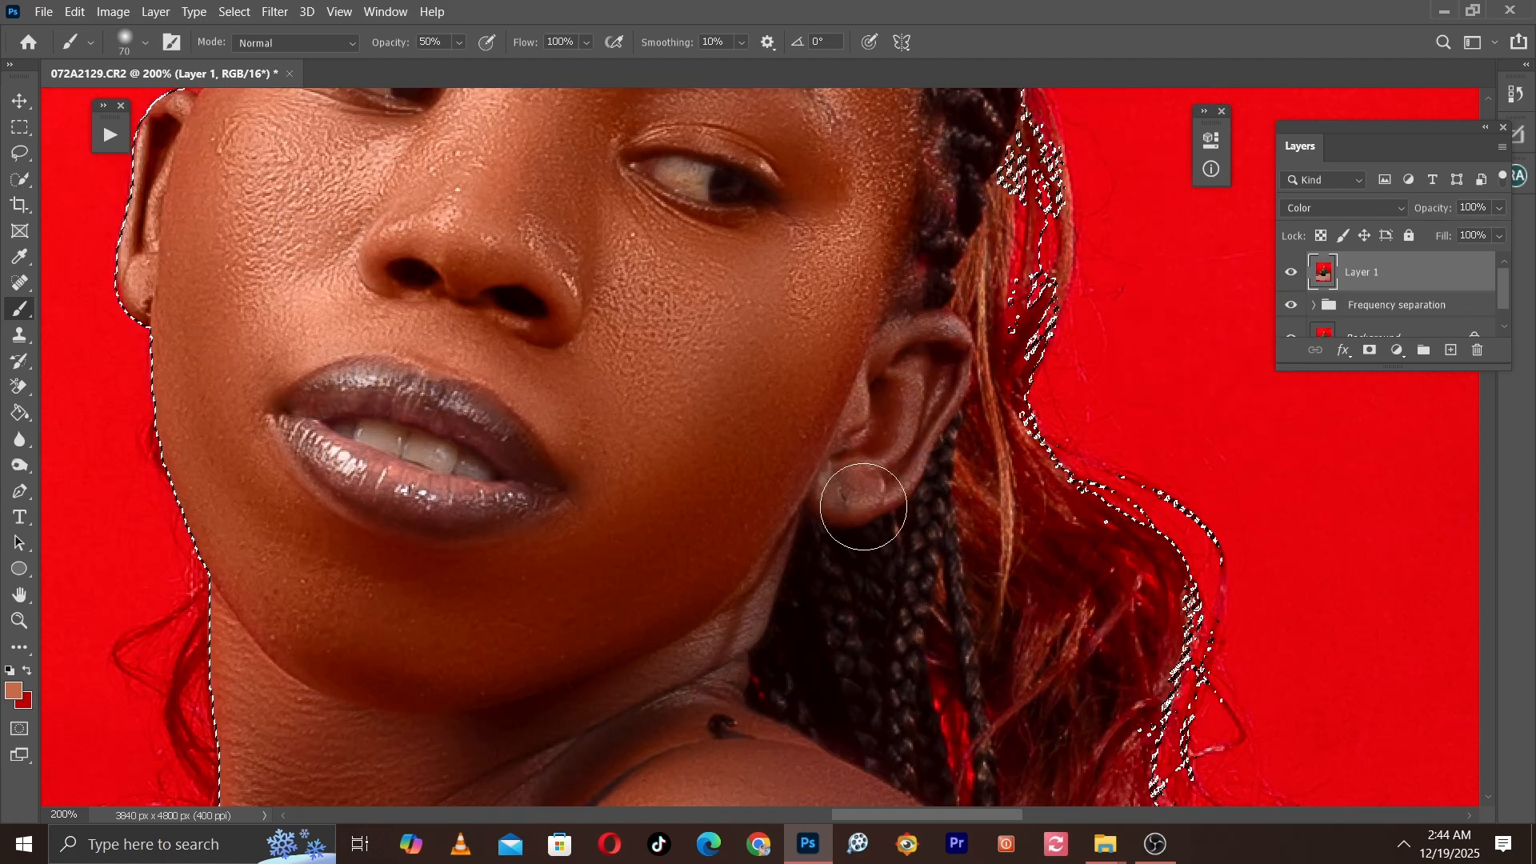
key(bracketleft)
key(bracketleft)
key(bracketleft)
key(bracketleft)
key(ctrl+minus)
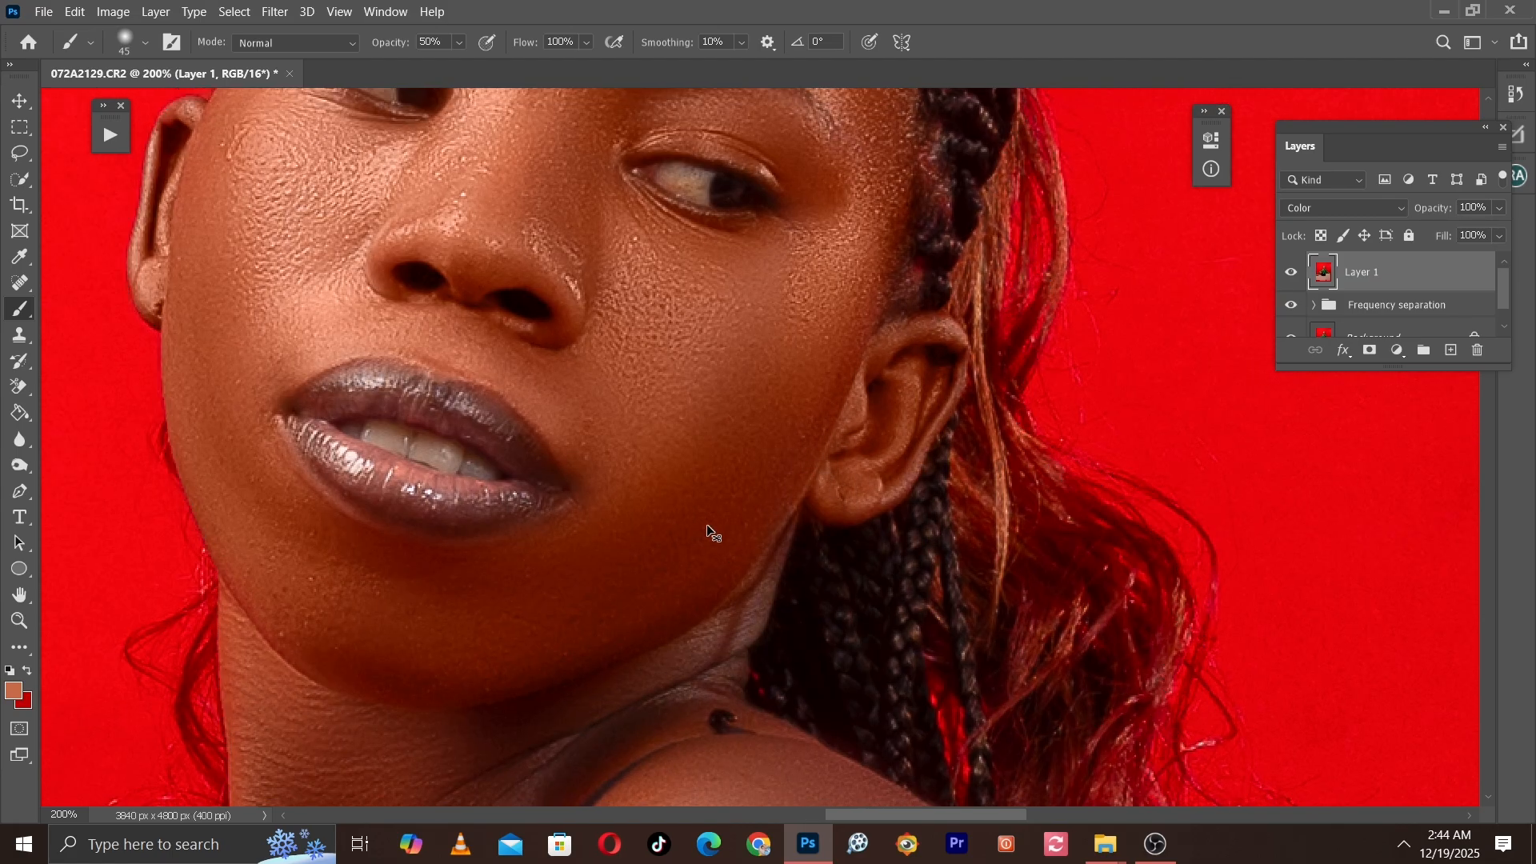
Step: Paint the skin tone over the neck from the jawline to the collarbone, adapting the brush size to each area
drag(707, 525, 969, 500)
drag(800, 538, 695, 412)
key(bracketright)
key(bracketright)
key(bracketright)
key(bracketright)
key(bracketright)
key(bracketright)
mouse_move(757, 510)
mouse_down()
mouse_move(712, 429)
mouse_move(569, 468)
mouse_up()
key(ctrl+plus)
key(bracketleft)
key(bracketleft)
key(bracketleft)
mouse_move(532, 587)
mouse_down()
mouse_move(722, 457)
mouse_move(812, 284)
mouse_up()
key(bracketleft)
key(bracketleft)
key(ctrl+minus)
drag(539, 474, 633, 344)
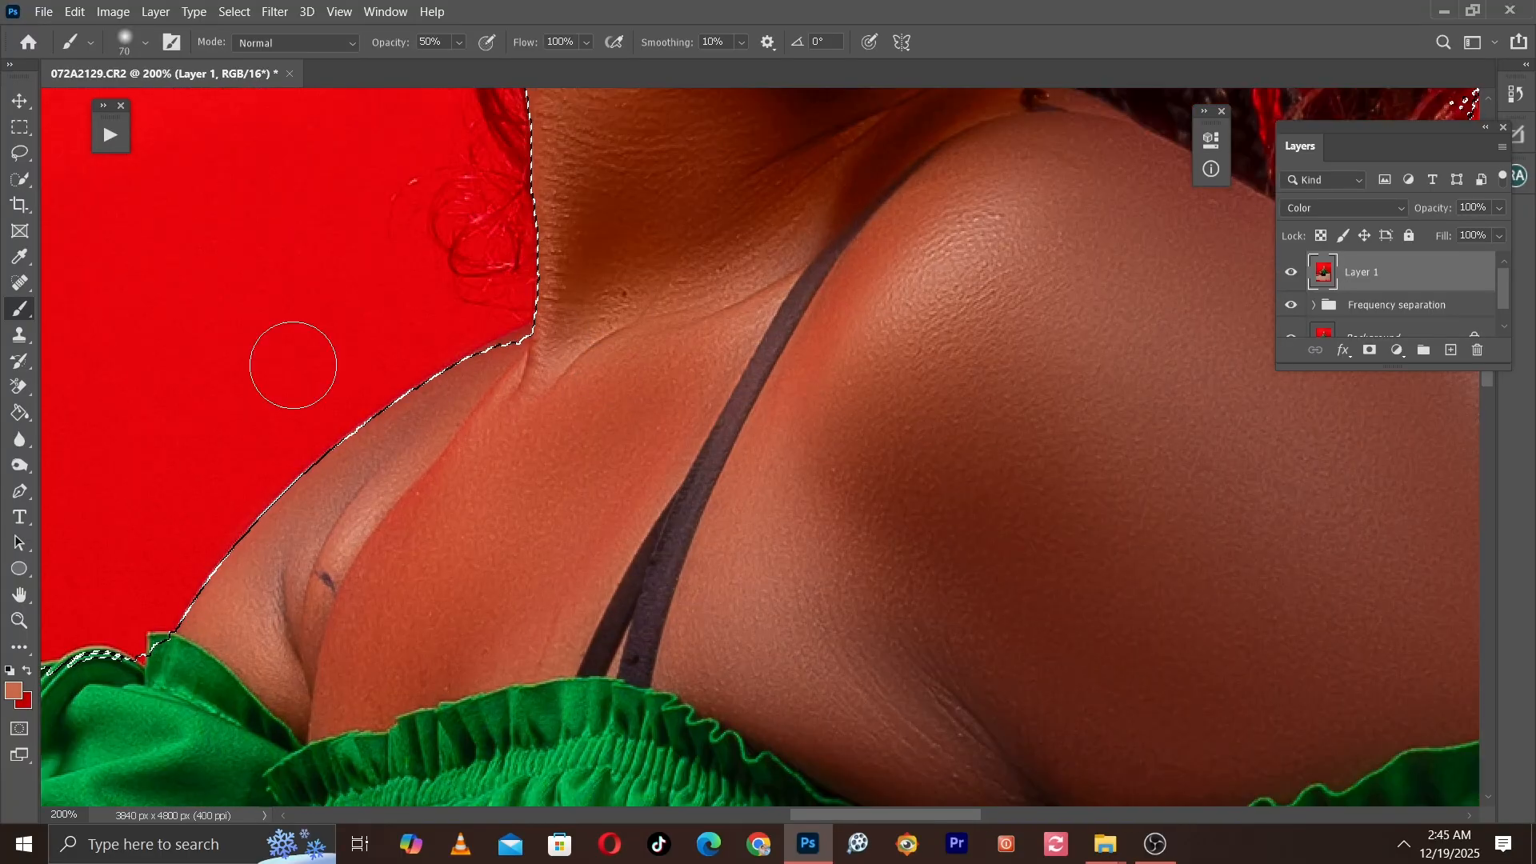
Step: Correct the selection edge where the neck meets the far shoulder with Quick Selection, and return to the Brush tool
click(19, 179)
click(543, 387)
click(19, 309)
Step: Paint the skin tone over the far shoulder and upper chest with a brush of up to 125 px
key(bracketright)
mouse_move(464, 407)
mouse_down()
mouse_move(273, 623)
mouse_move(340, 682)
mouse_move(688, 325)
mouse_up()
key(bracketright)
key(bracketright)
key(bracketright)
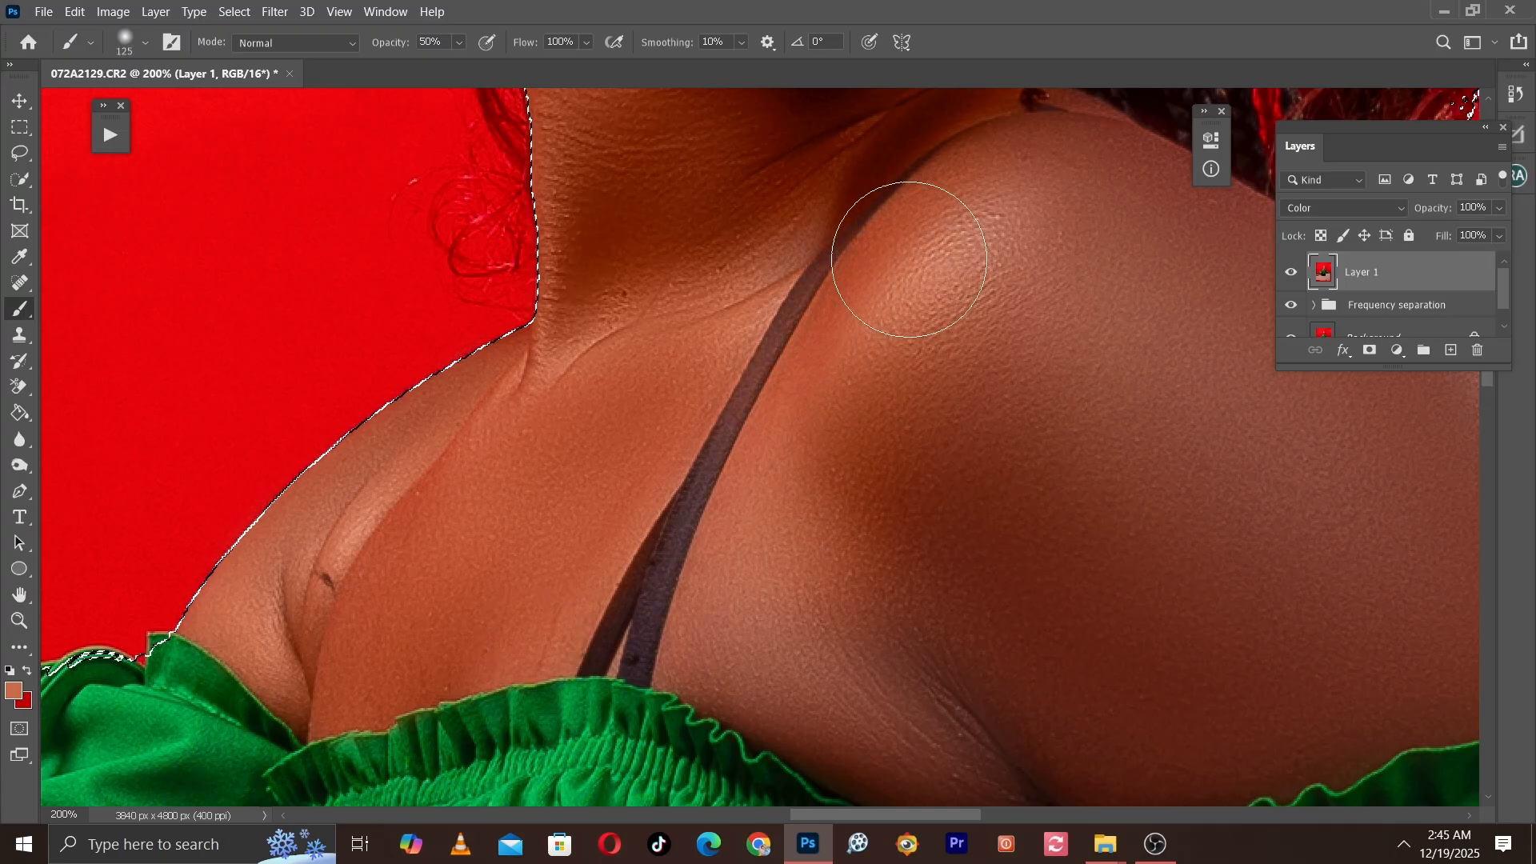
Step: Even the colour of the skin beside the dark strap and above the dress neckline with an 80 px brush
drag(769, 618, 691, 485)
key(bracketleft)
key(bracketleft)
key(bracketleft)
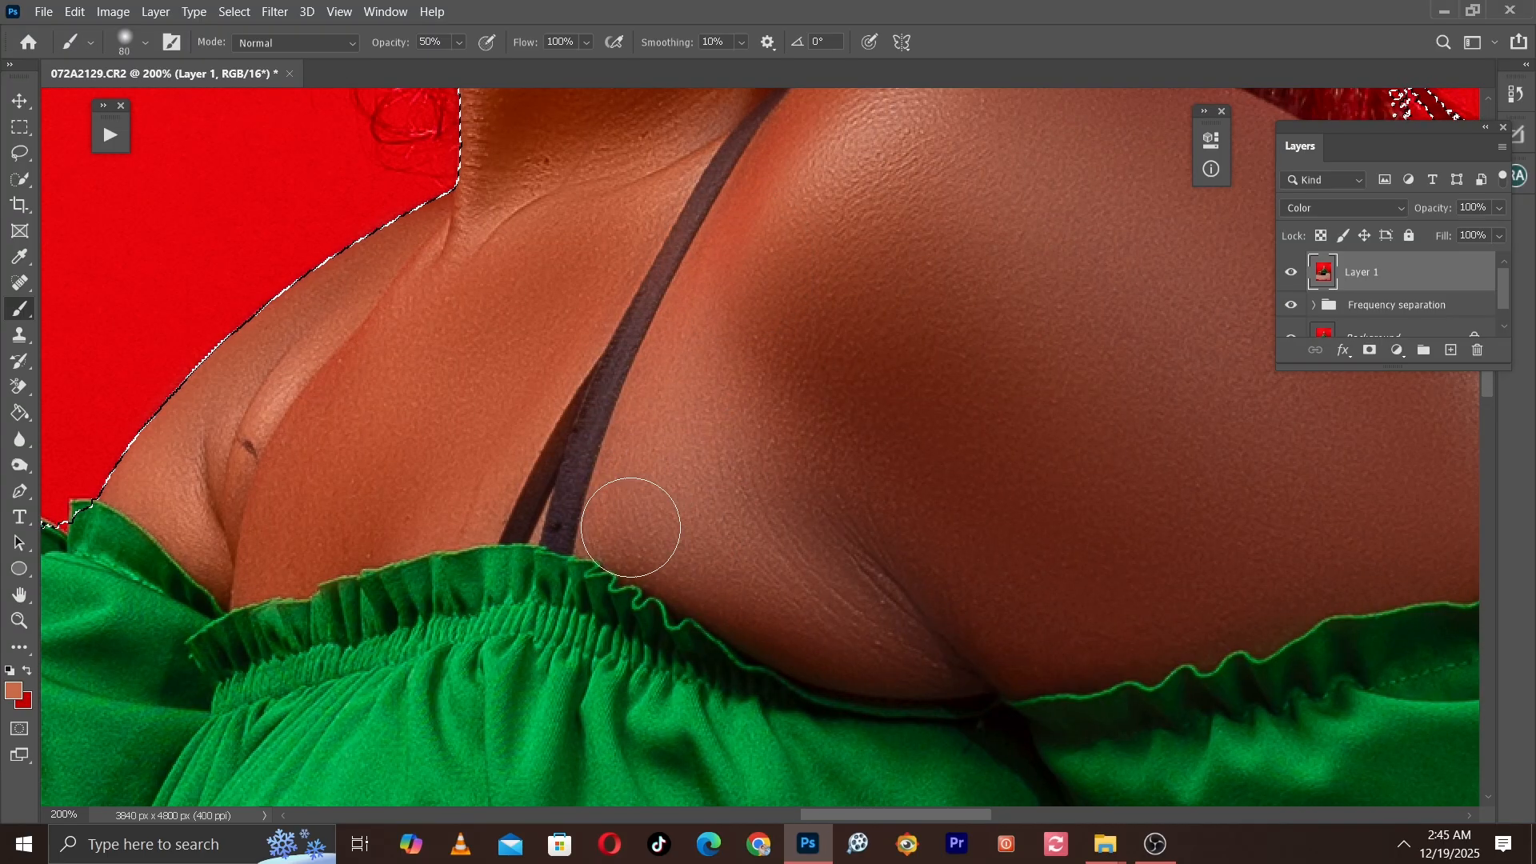
key(bracketright)
key(bracketright)
Step: Paint the skin tone over the near shoulder, upper arm and neck crease with a brush between 175 and 100 px
mouse_move(750, 337)
mouse_down()
mouse_move(654, 500)
mouse_move(899, 357)
mouse_move(875, 439)
mouse_up()
key(bracketright)
key(ctrl+minus)
key(bracketright)
key(bracketright)
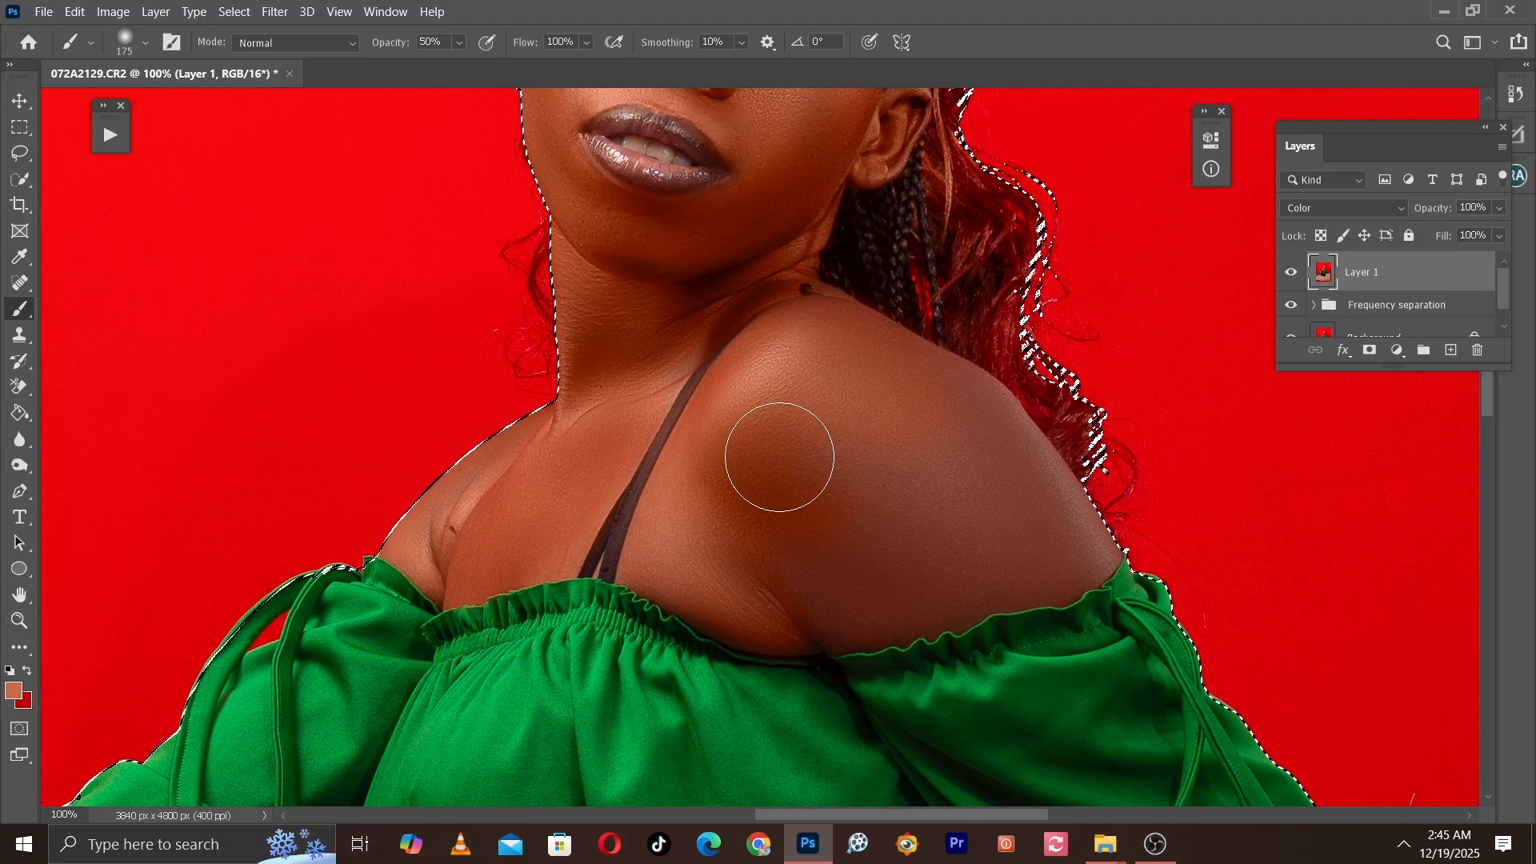
key(bracketright)
key(bracketleft)
key(bracketleft)
key(bracketleft)
key(bracketleft)
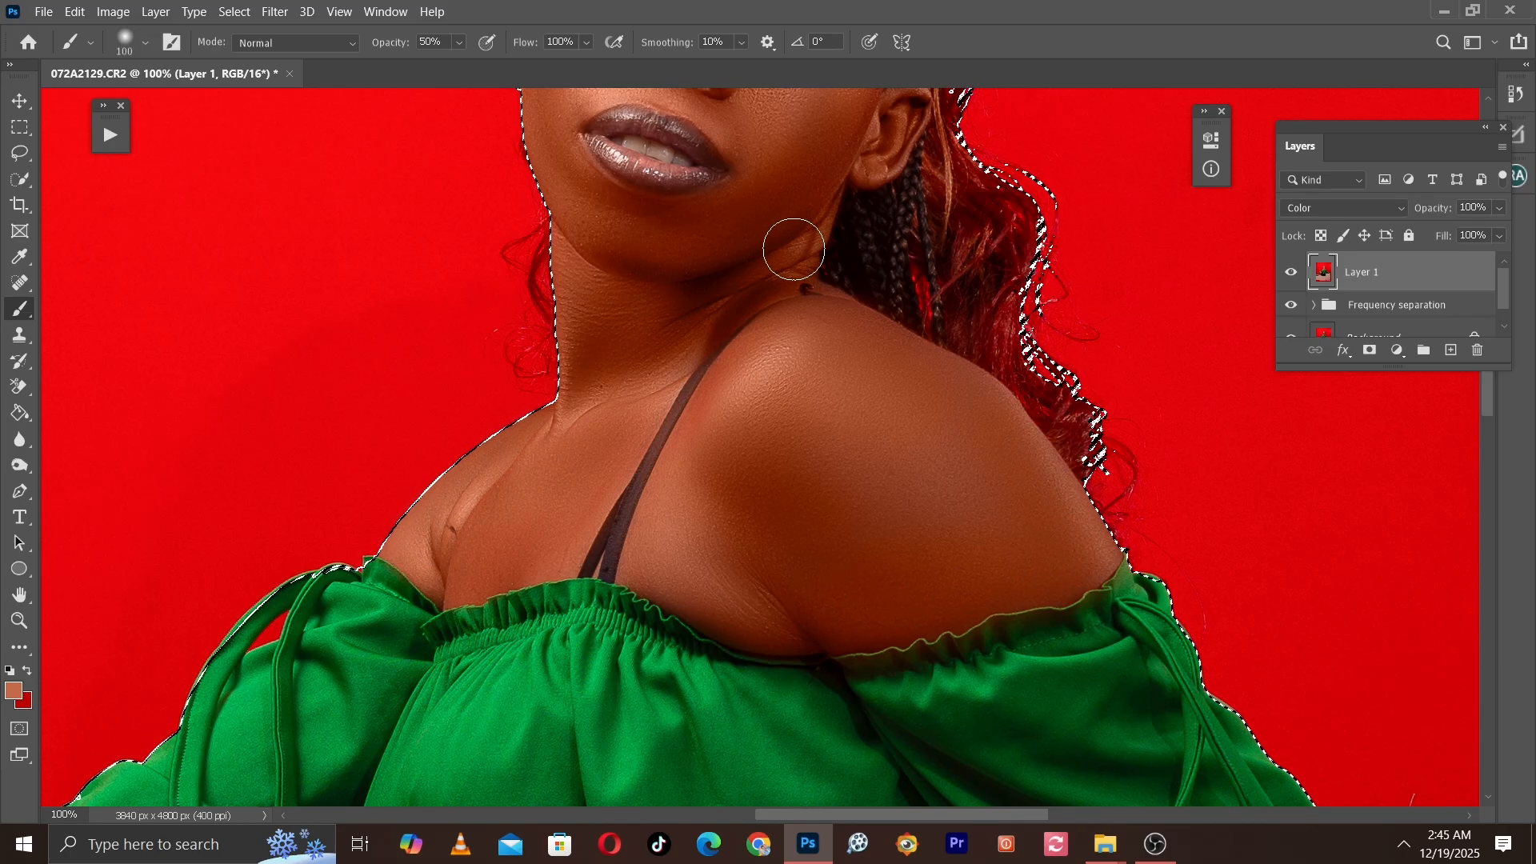
Step: Paint the skin tone over the fingers and back of the hand resting on the leg, enlarging the brush to 150 px
key(bracketleft)
key(bracketleft)
key(ctrl+minus)
key(ctrl+minus)
key(ctrl+plus)
drag(240, 704, 583, 409)
key(ctrl+plus)
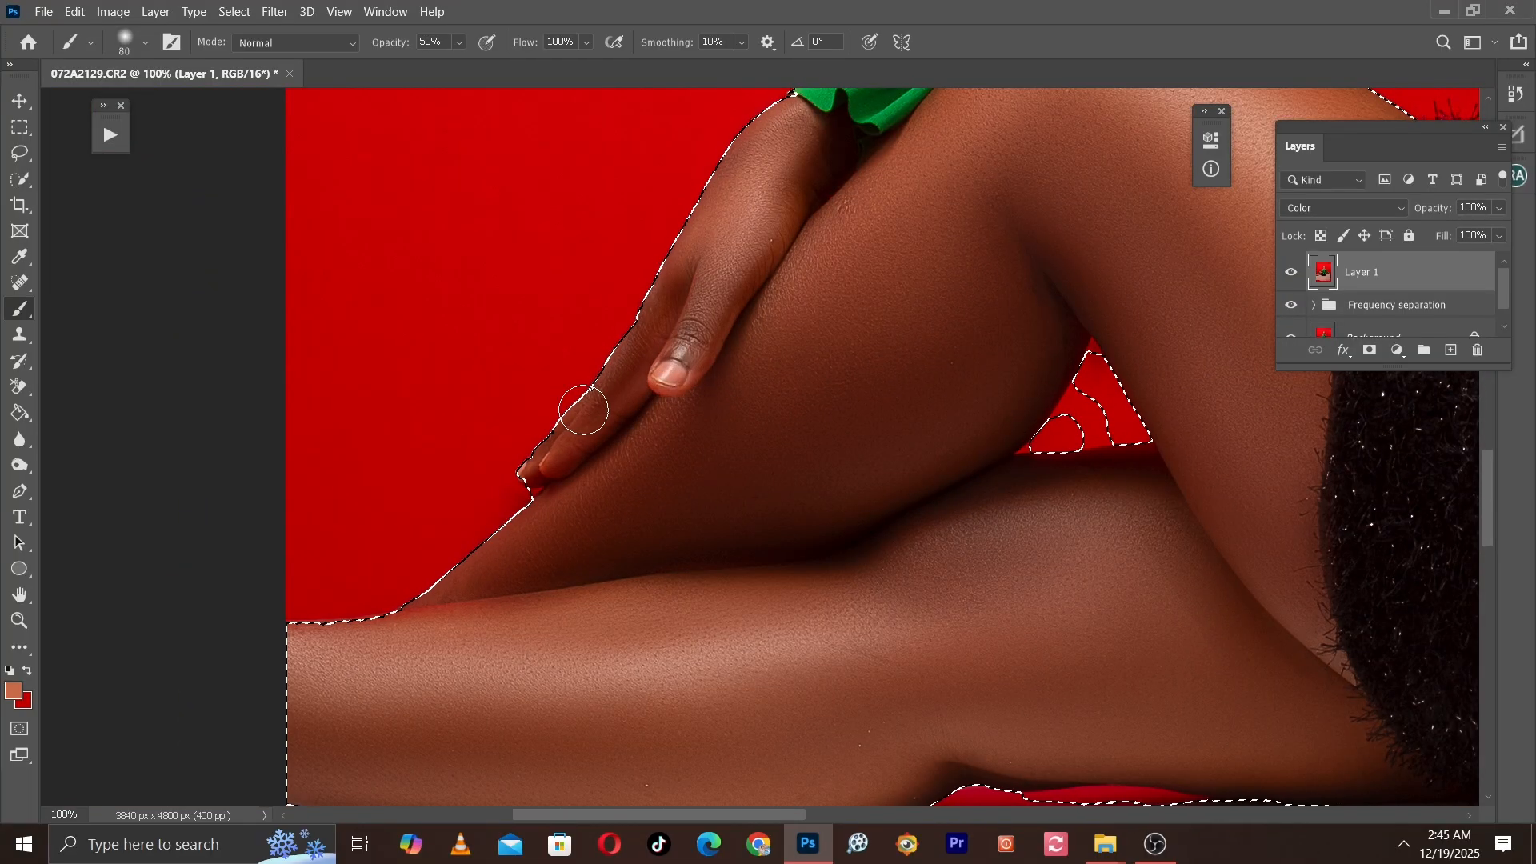
key(bracketright)
key(bracketright)
mouse_move(588, 396)
mouse_down()
mouse_move(665, 324)
mouse_move(584, 498)
mouse_up()
key(bracketright)
key(bracketright)
drag(709, 336, 689, 378)
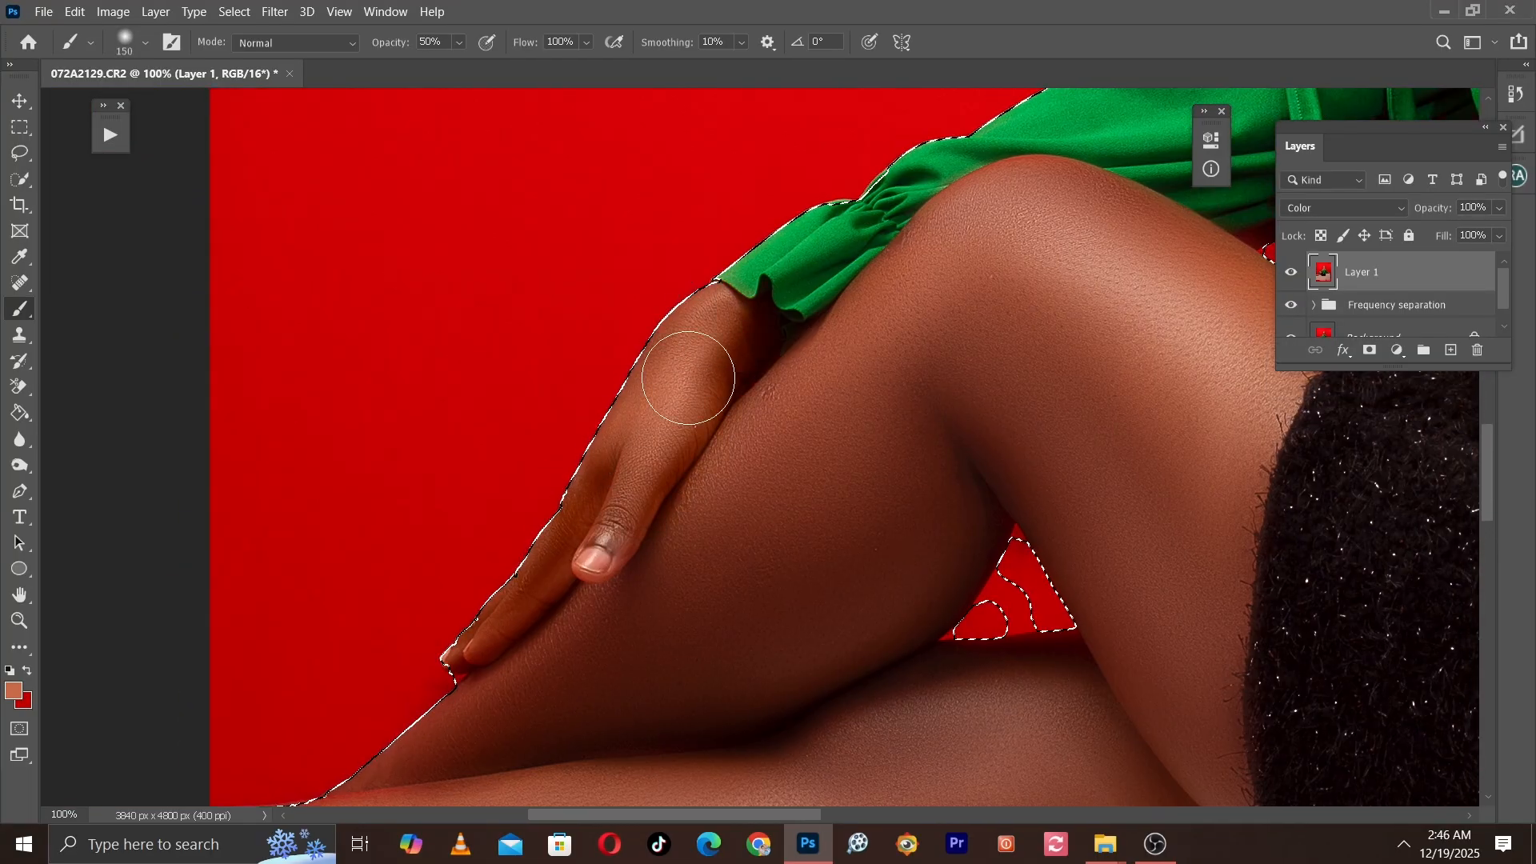
Step: Paint the skin tone over the thigh beside the hand and the outstretched lower leg with a brush of up to 300 px
key(ctrl+minus)
key(bracketright)
key(bracketright)
drag(429, 700, 481, 459)
key(bracketright)
key(bracketright)
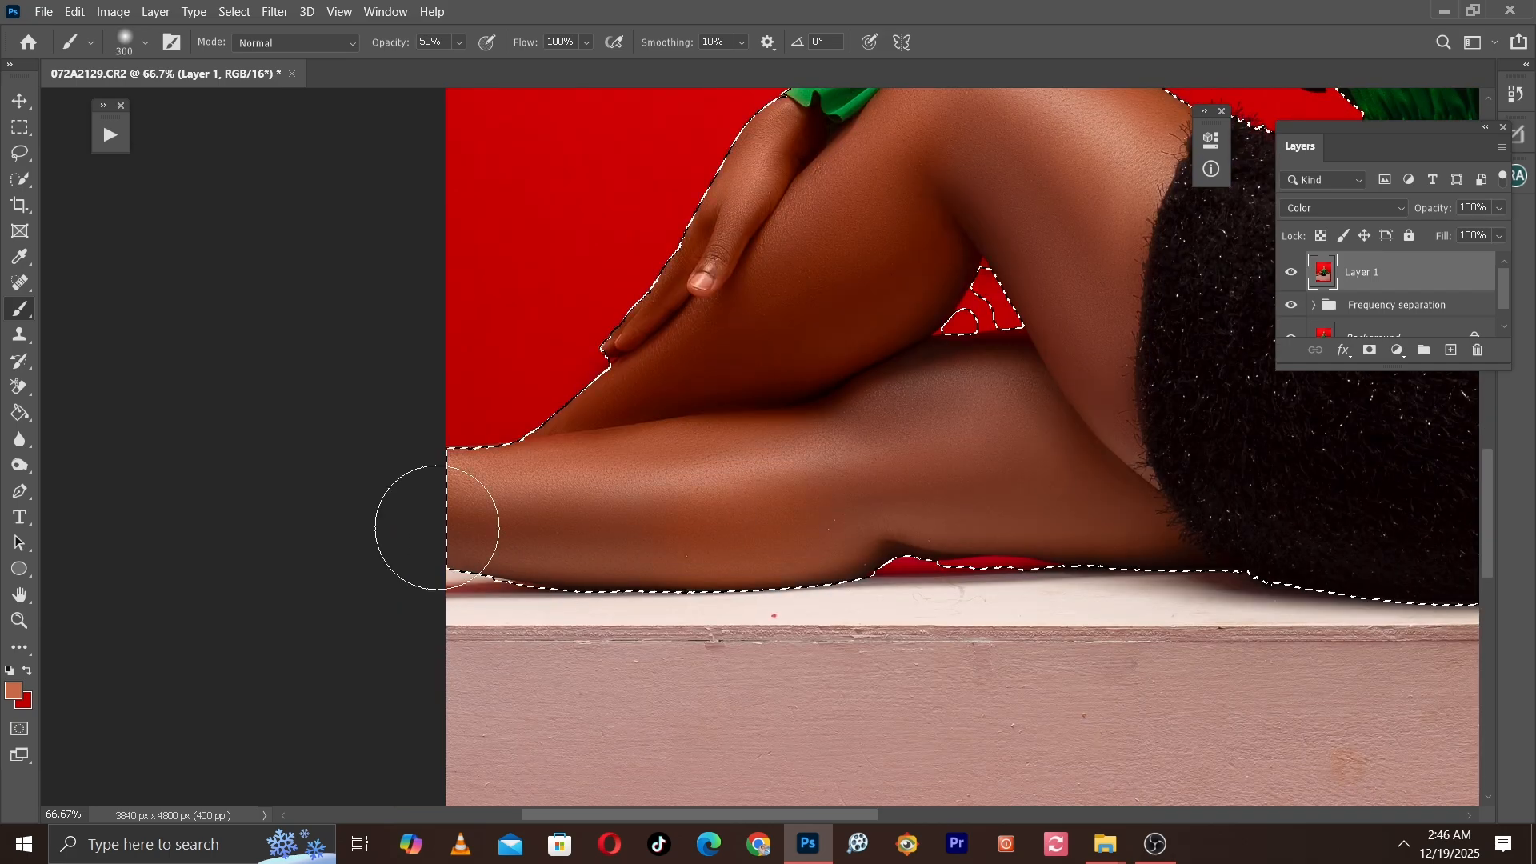
Step: Even the colour of the resting leg between the red gap and the skirt, shrinking the brush for the narrow areas
key(bracketleft)
mouse_move(980, 491)
mouse_down()
mouse_move(940, 433)
mouse_move(1083, 497)
mouse_move(1037, 508)
mouse_move(1129, 527)
mouse_up()
key(bracketleft)
key(bracketleft)
key(bracketleft)
key(bracketleft)
key(bracketleft)
Step: Paint the skin tone over the raised knee and the top of the thigh with a 250 px brush
drag(911, 537, 832, 783)
key(bracketright)
key(bracketright)
key(bracketright)
key(bracketright)
key(bracketright)
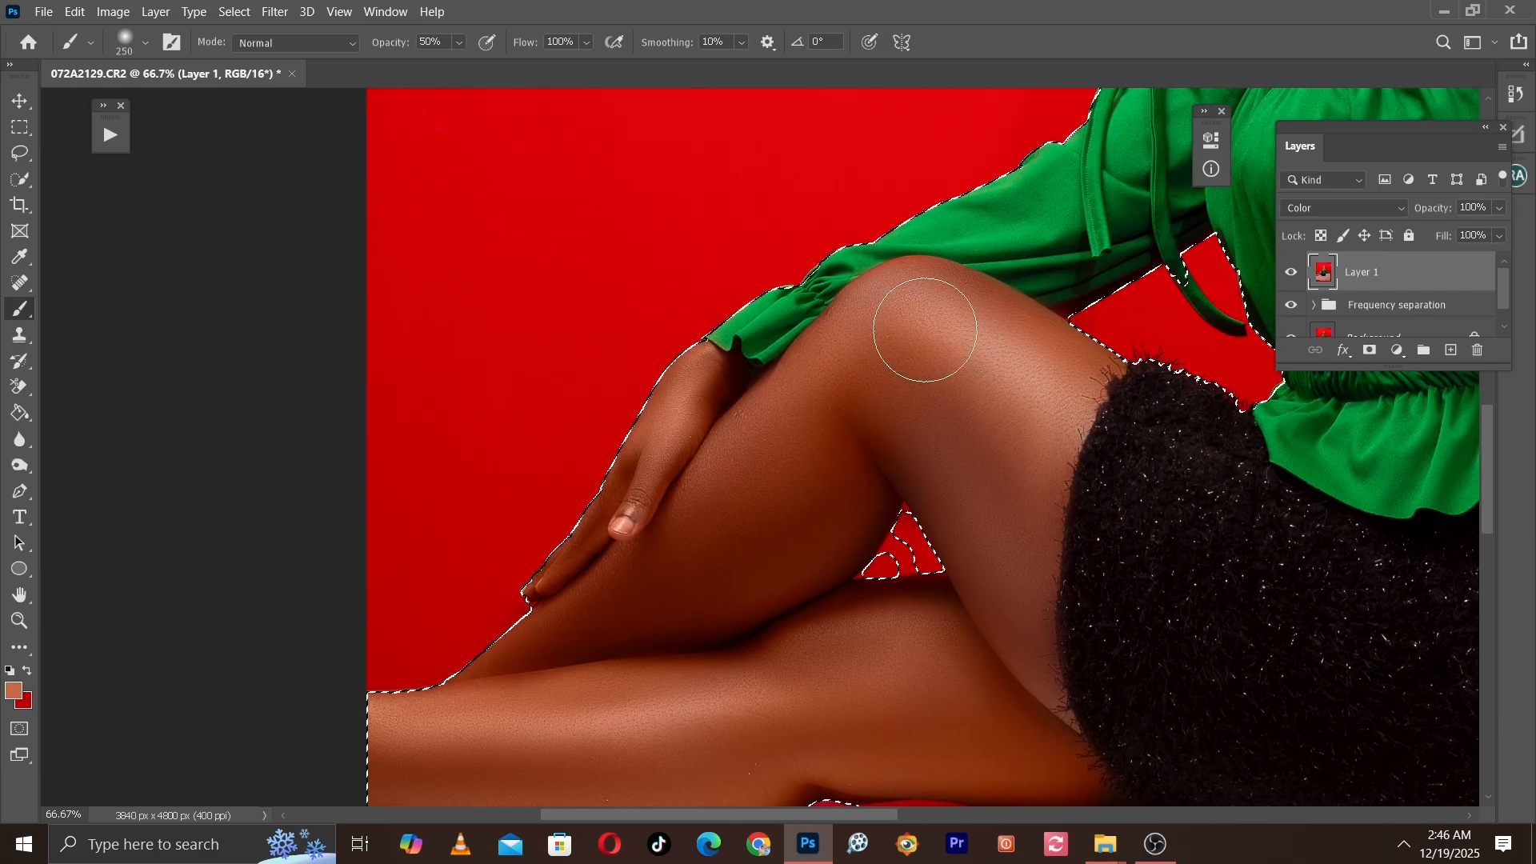
Step: Even the colour of the upper thigh beside the skirt and sleeve, reducing the brush from 175 to 125 px
key(ctrl+plus)
drag(998, 363, 735, 371)
key(bracketleft)
key(bracketleft)
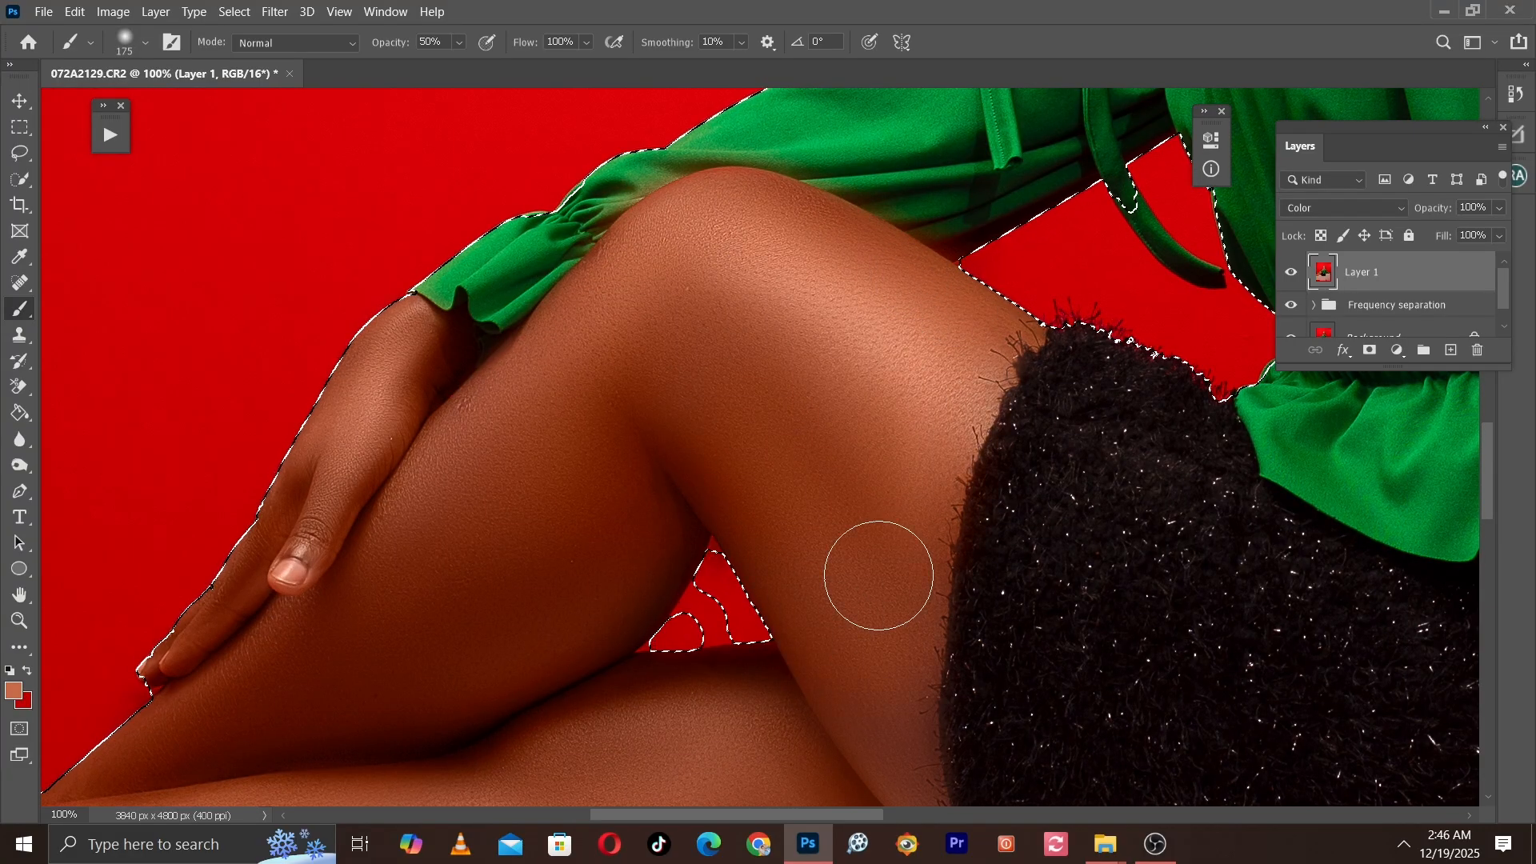
scroll(926, 541, down, 3)
scroll(840, 473, up, 5)
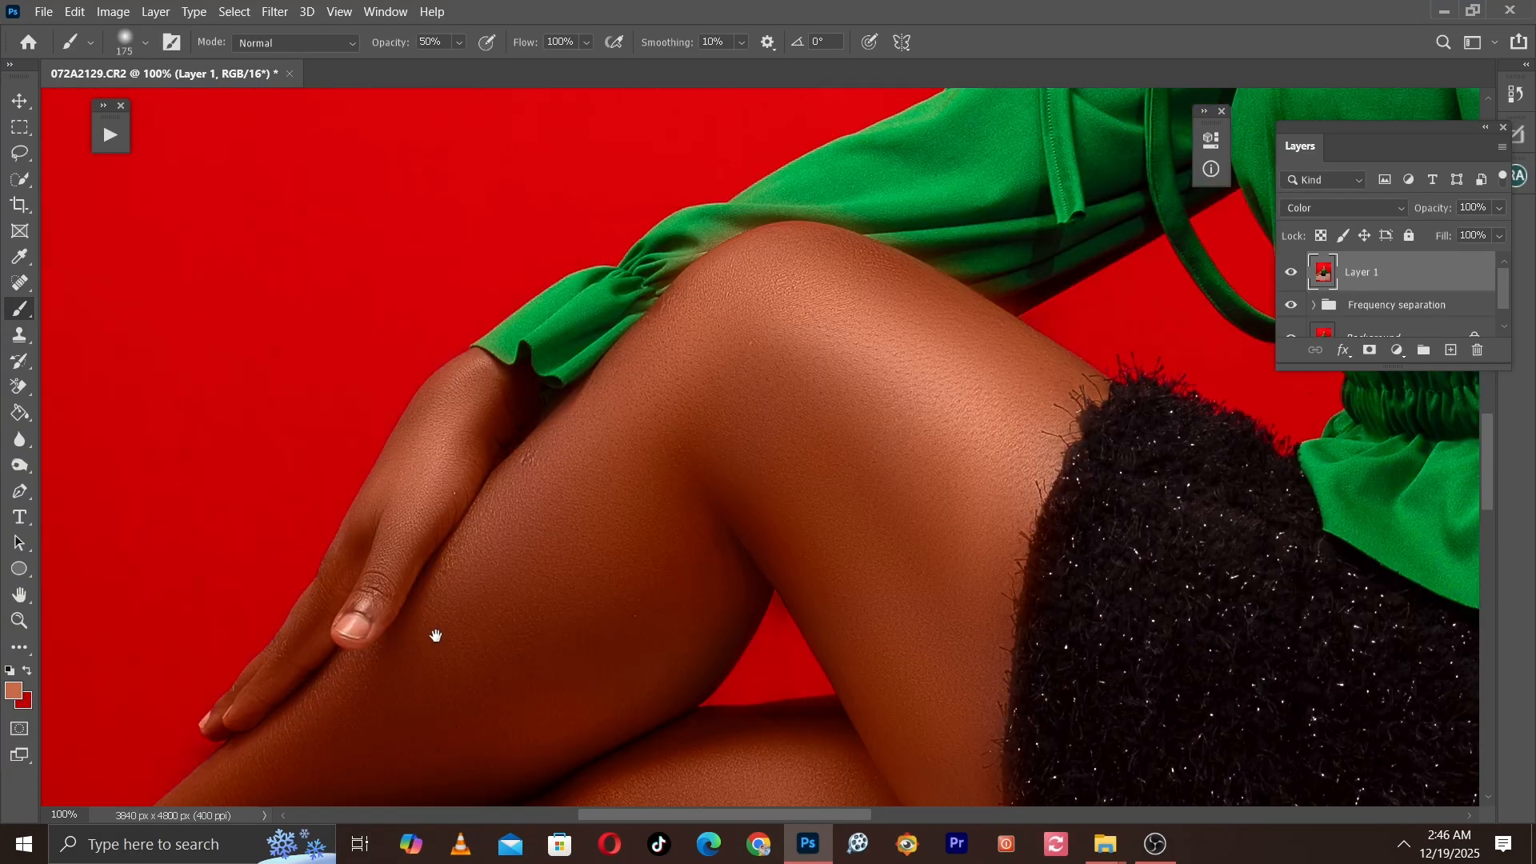
drag(458, 444, 357, 486)
key(bracketleft)
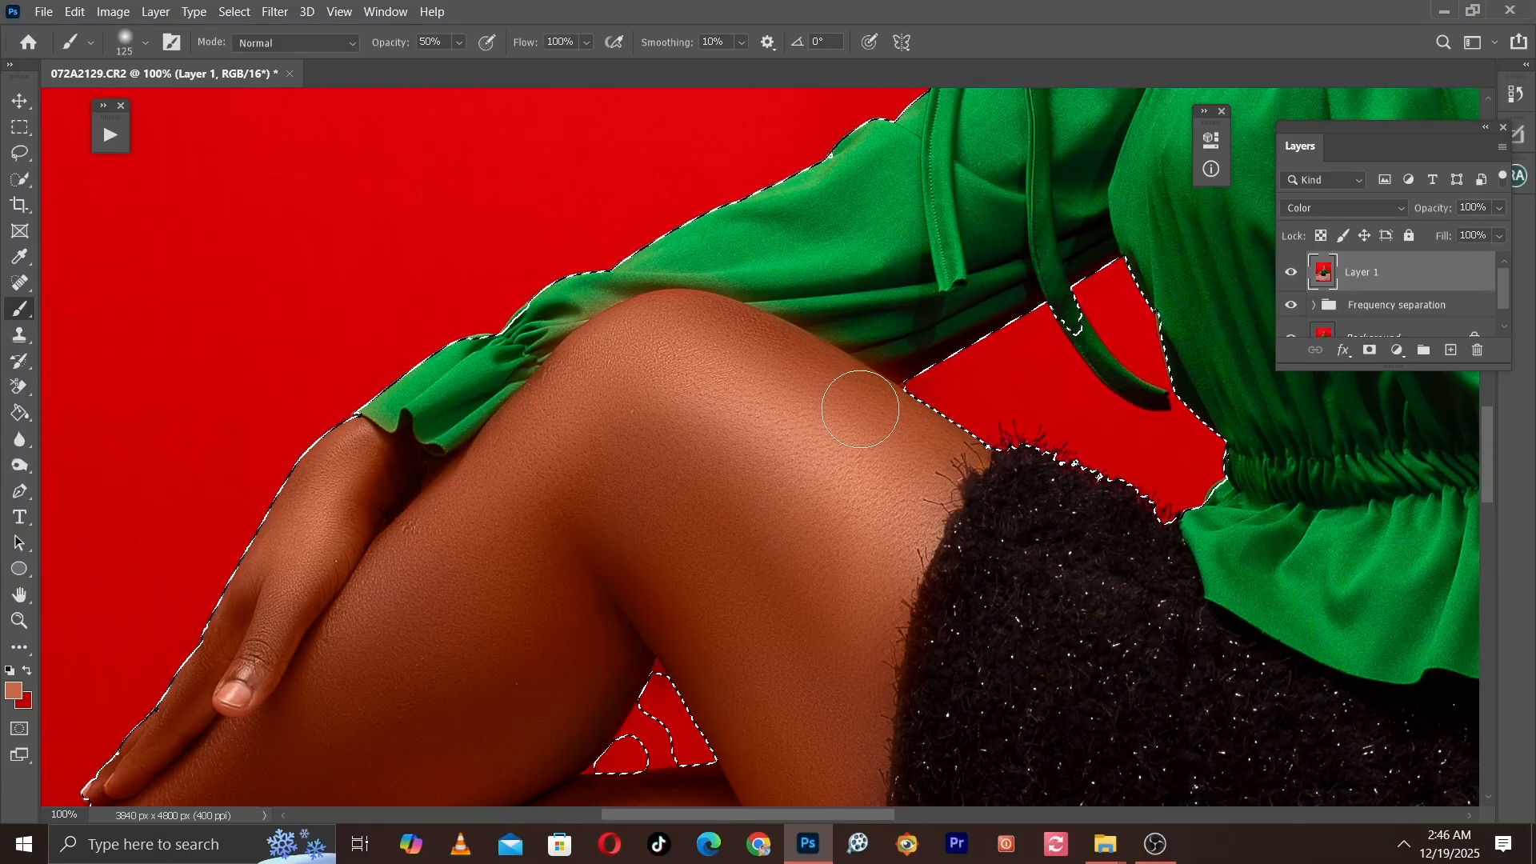
Step: Paint the skin tone over the far hand and its fingers on the box, shrinking the brush to 45 px
drag(1462, 534, 956, 468)
key(ctrl+minus)
mouse_move(1440, 498)
mouse_down()
mouse_move(1005, 411)
mouse_move(900, 424)
mouse_up()
key(ctrl+plus)
key(bracketleft)
key(bracketleft)
mouse_move(1000, 494)
mouse_down()
mouse_move(1016, 491)
mouse_move(1008, 452)
mouse_up()
key(bracketleft)
key(bracketleft)
key(bracketleft)
key(bracketleft)
key(bracketleft)
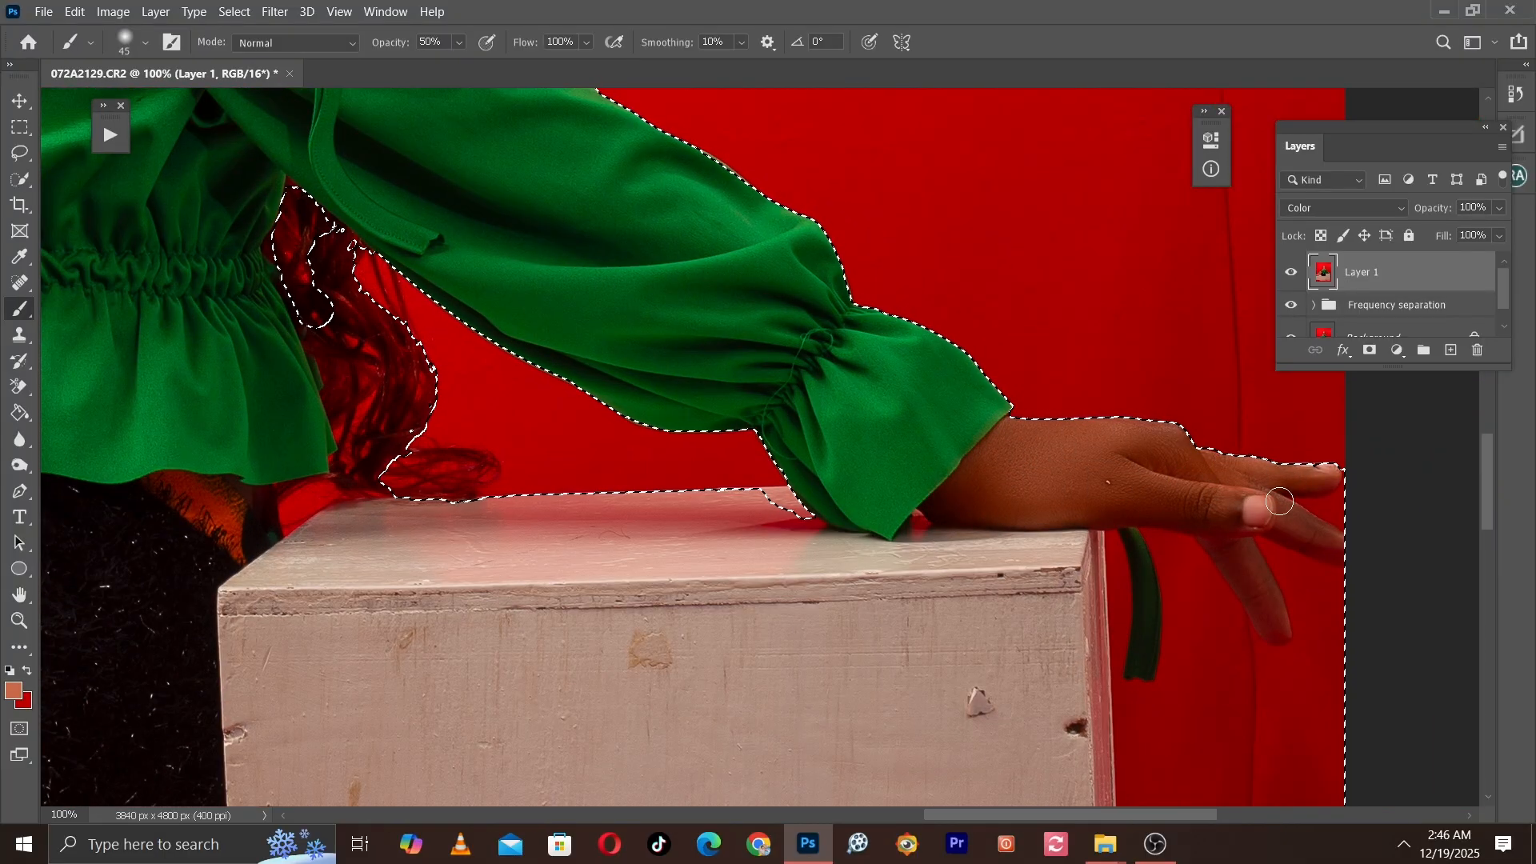
key(bracketright)
key(bracketright)
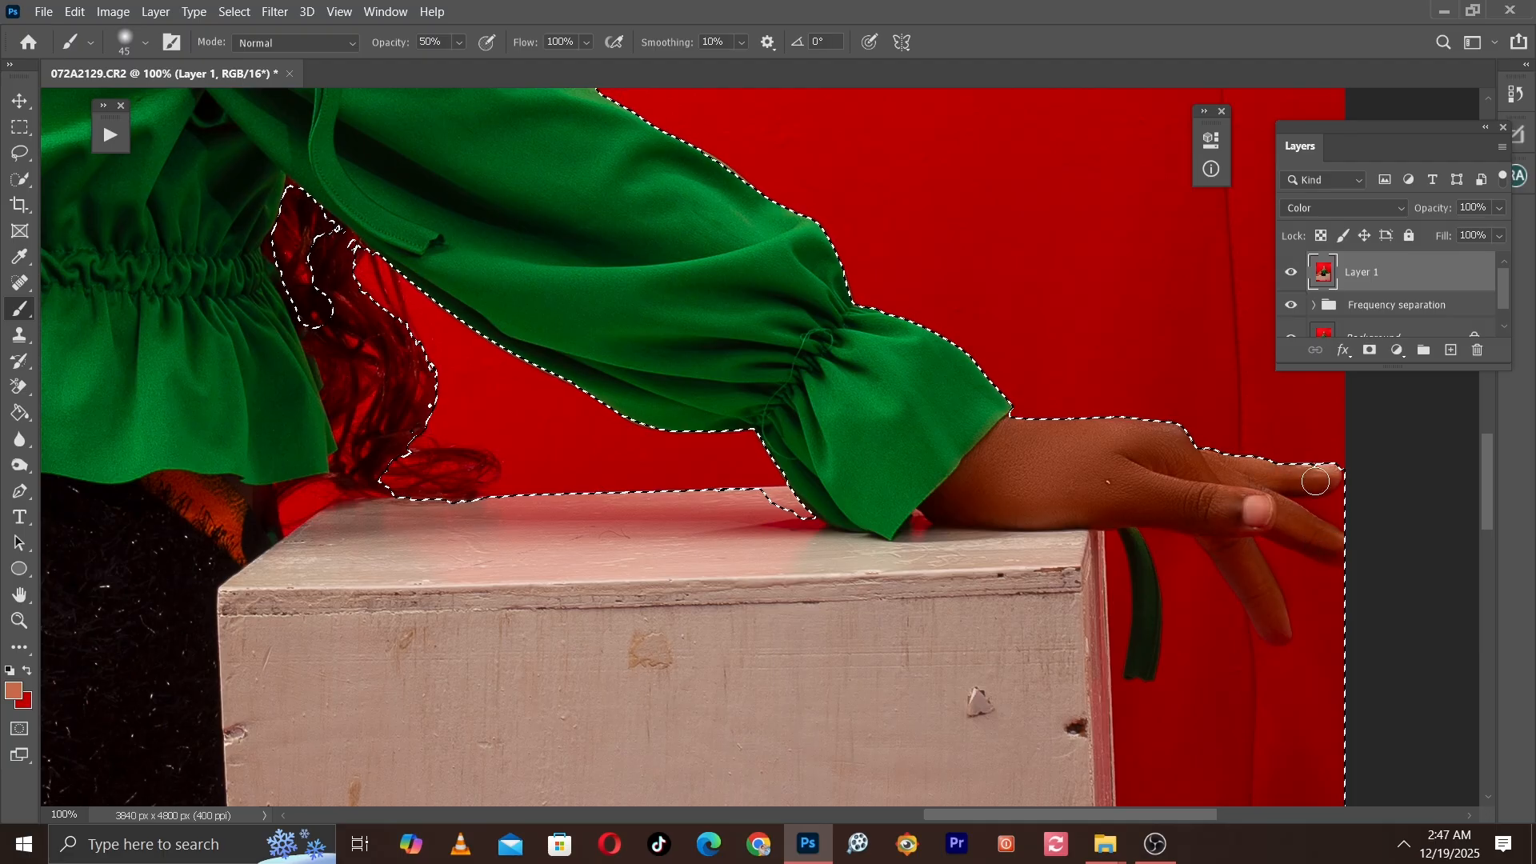
Step: Enlarge the brush to 90 px and clear the selection outlining the subject
drag(48, 443, 1160, 488)
drag(378, 542, 806, 603)
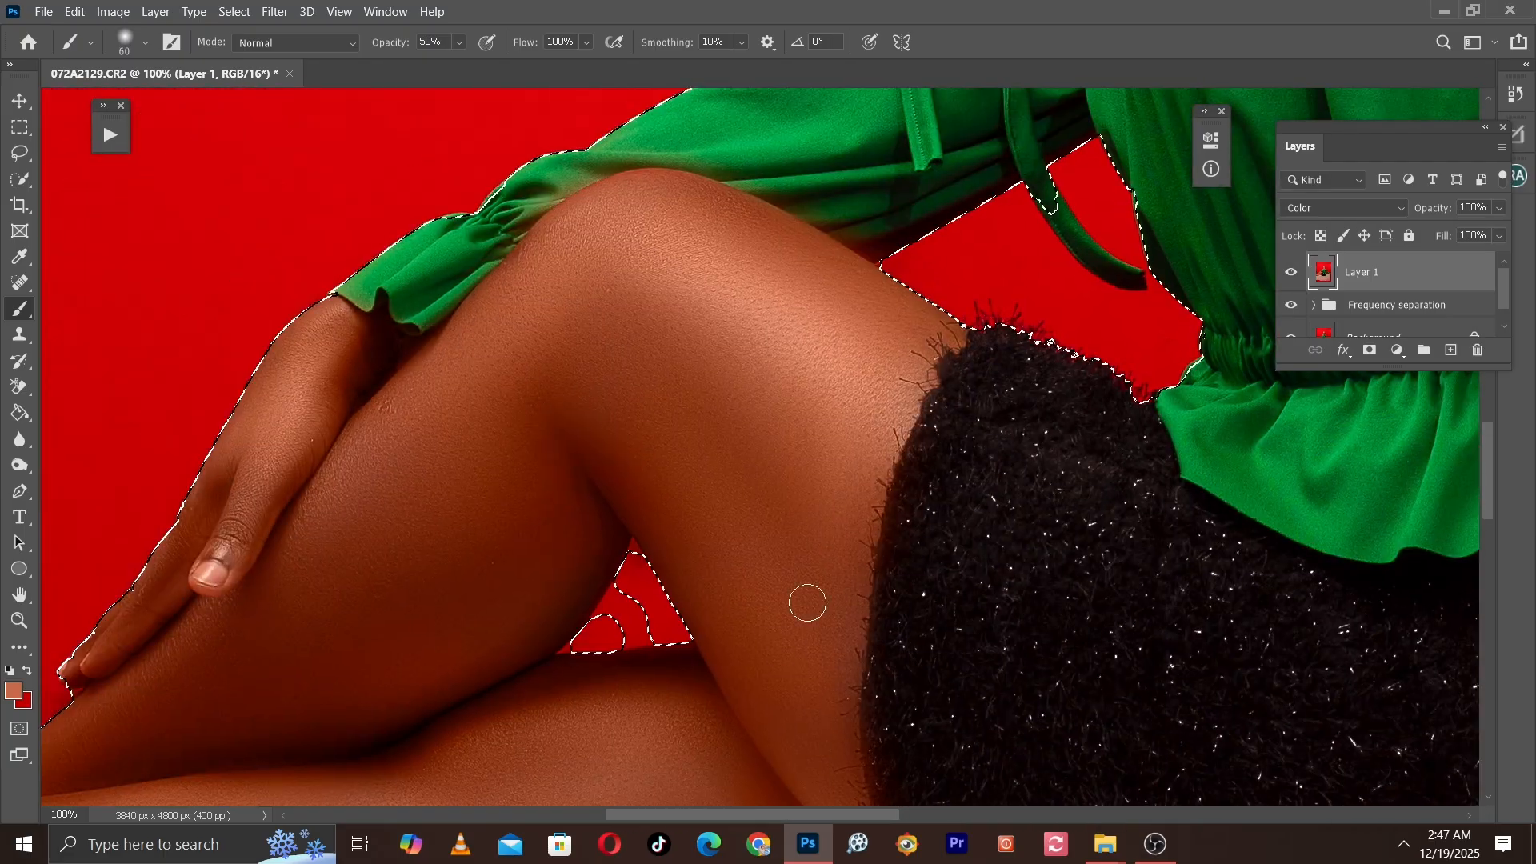
drag(611, 298, 637, 367)
key(bracketright)
key(bracketright)
key(bracketright)
key(ctrl+minus)
key(ctrl+minus)
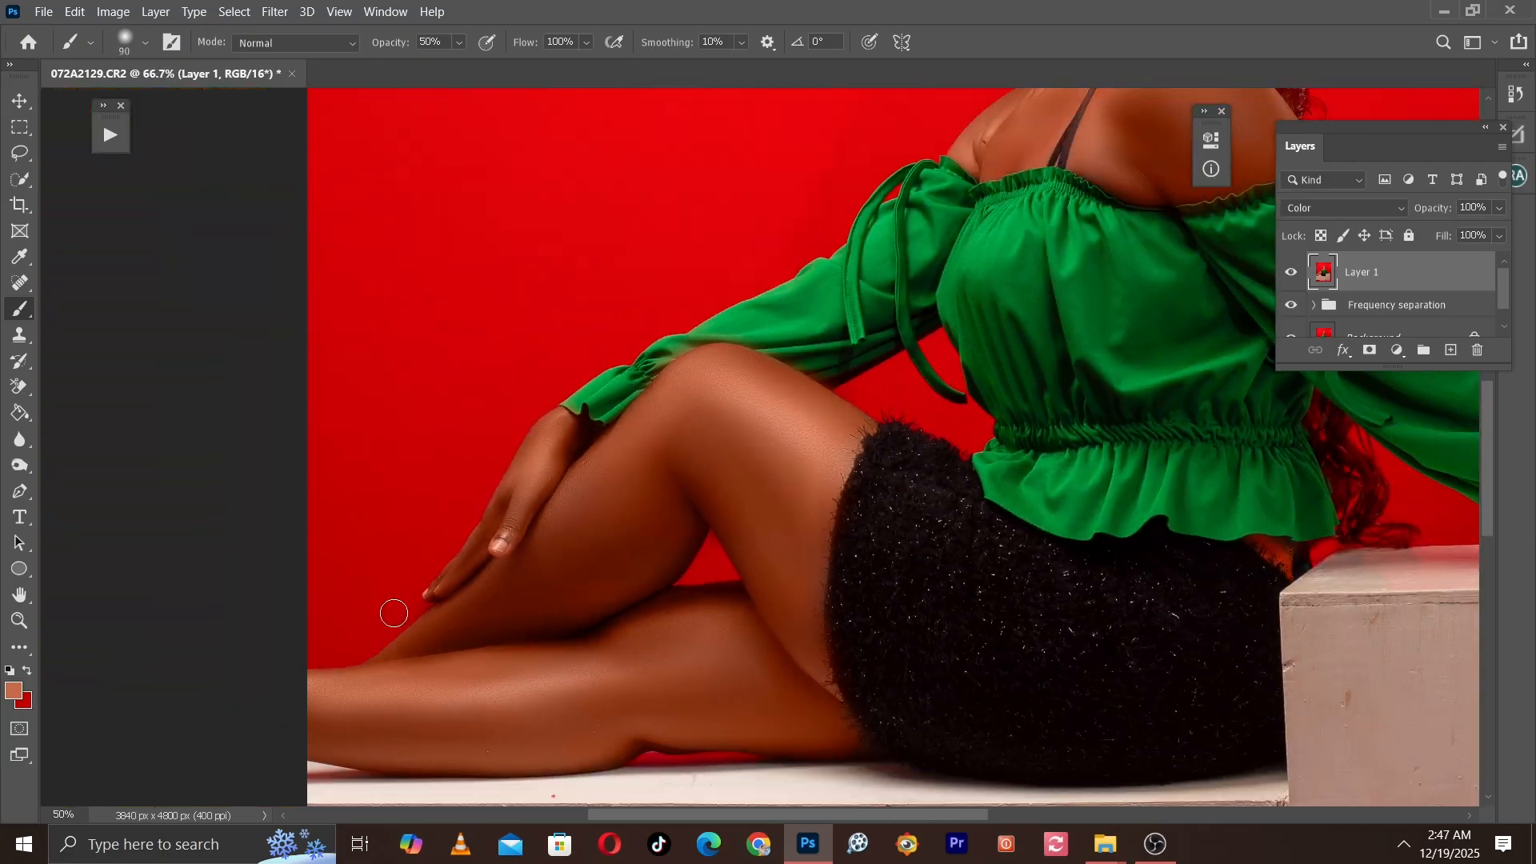
drag(823, 391, 727, 545)
key(ctrl+minus)
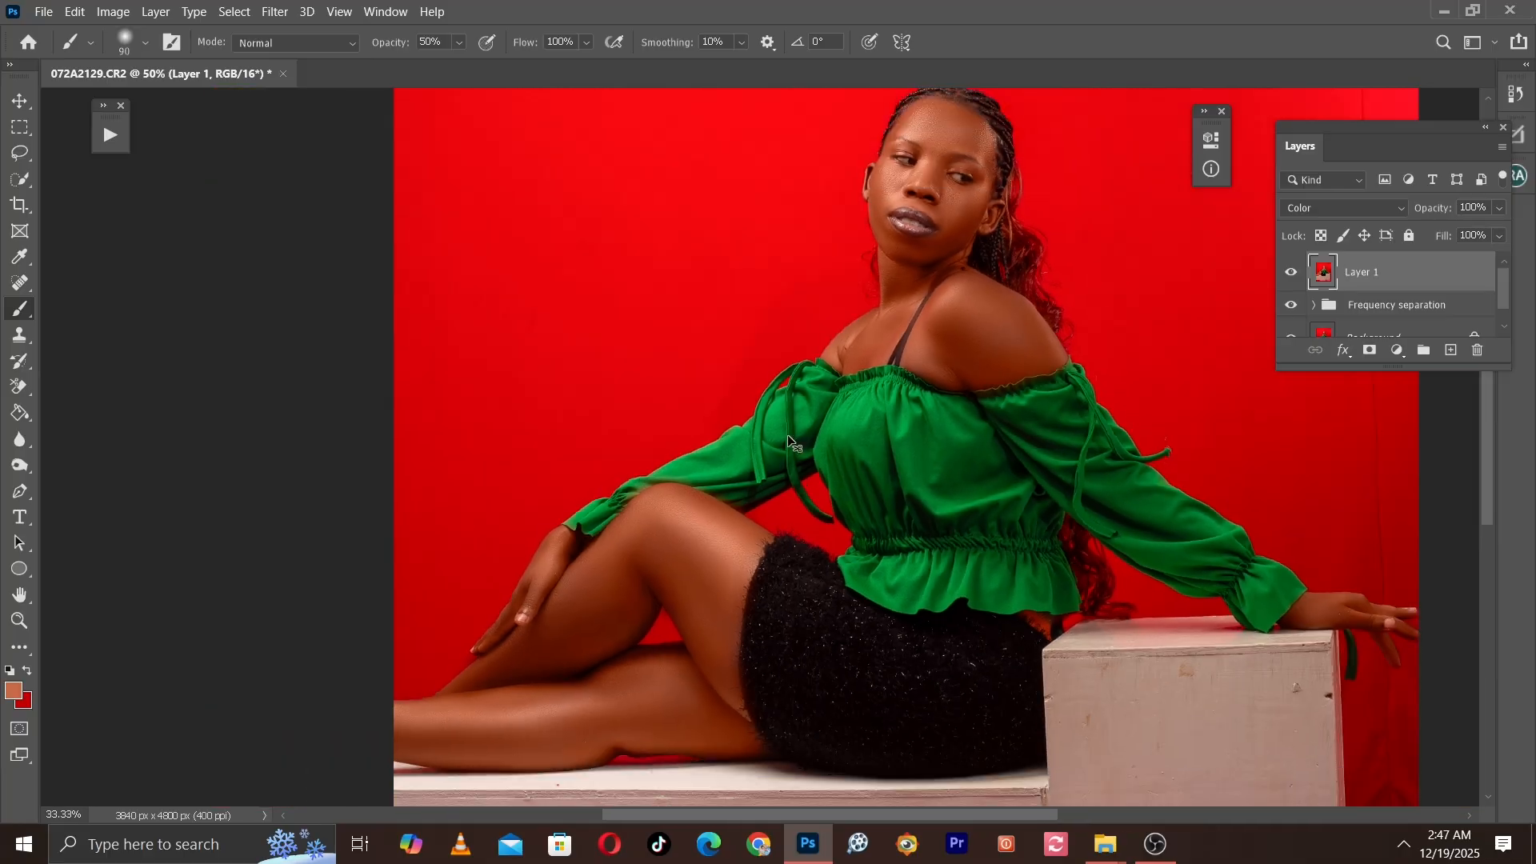
key(ctrl+d)
key(ctrl+minus)
key(ctrl+shift+d)
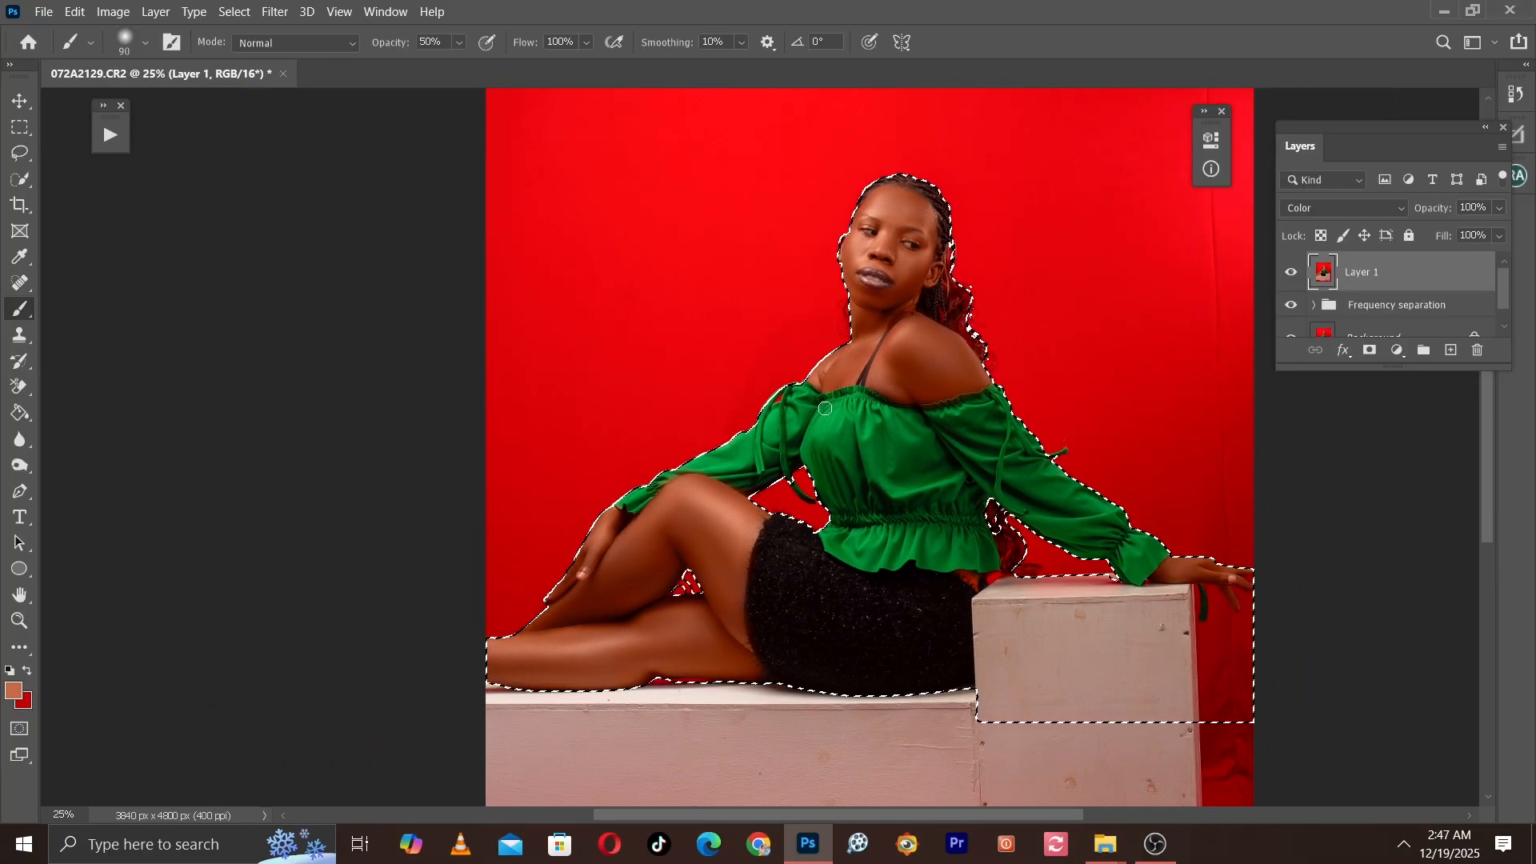
key(ctrl+d)
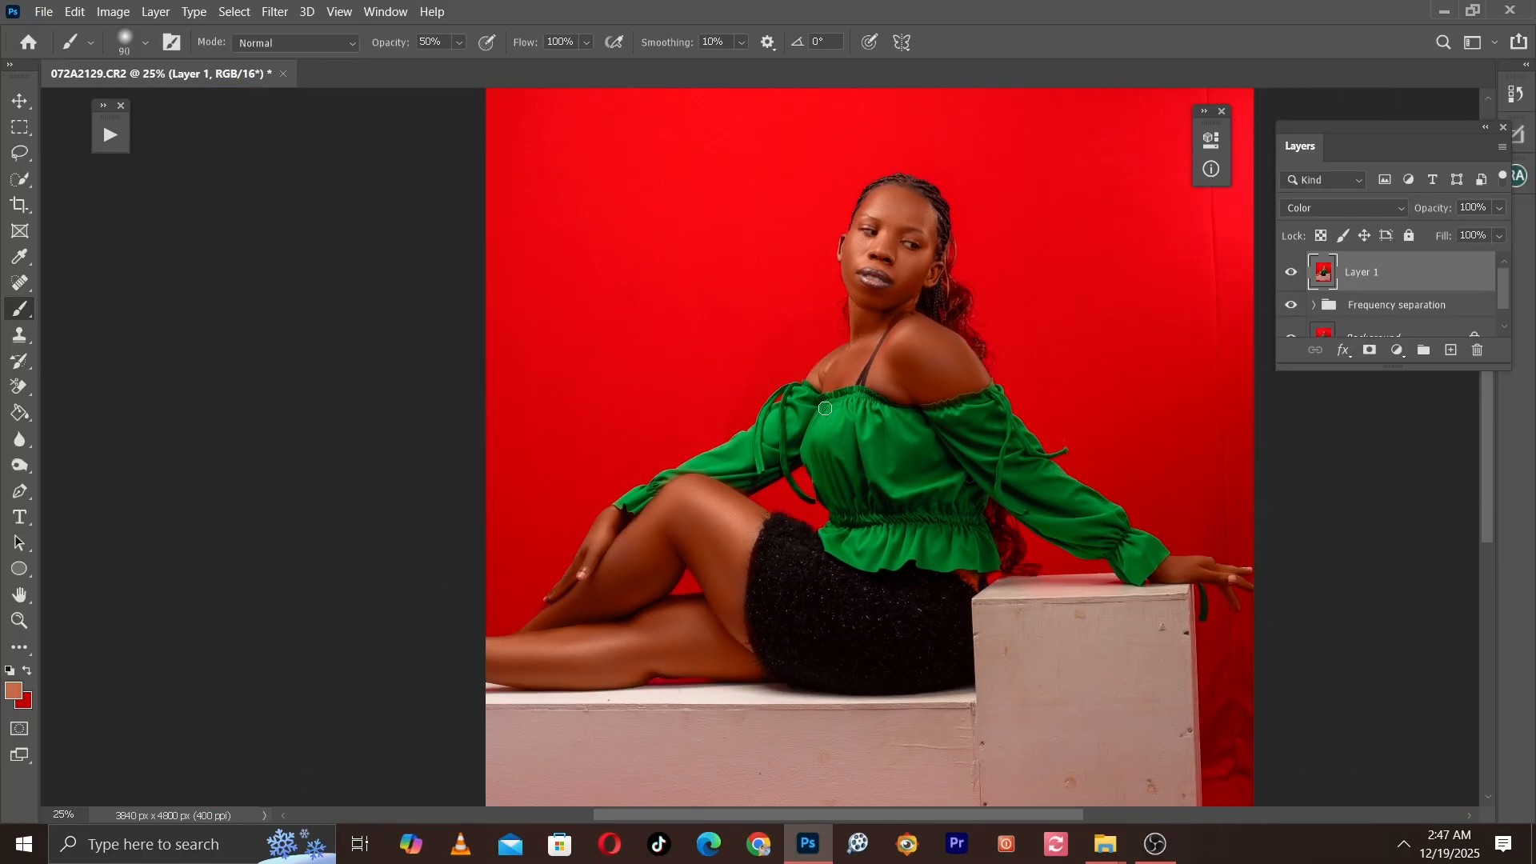
Step: Touch up the skin tone around the jaw, neck and ear without a selection, using a brush between 70 and 35 px
key(ctrl+plus)
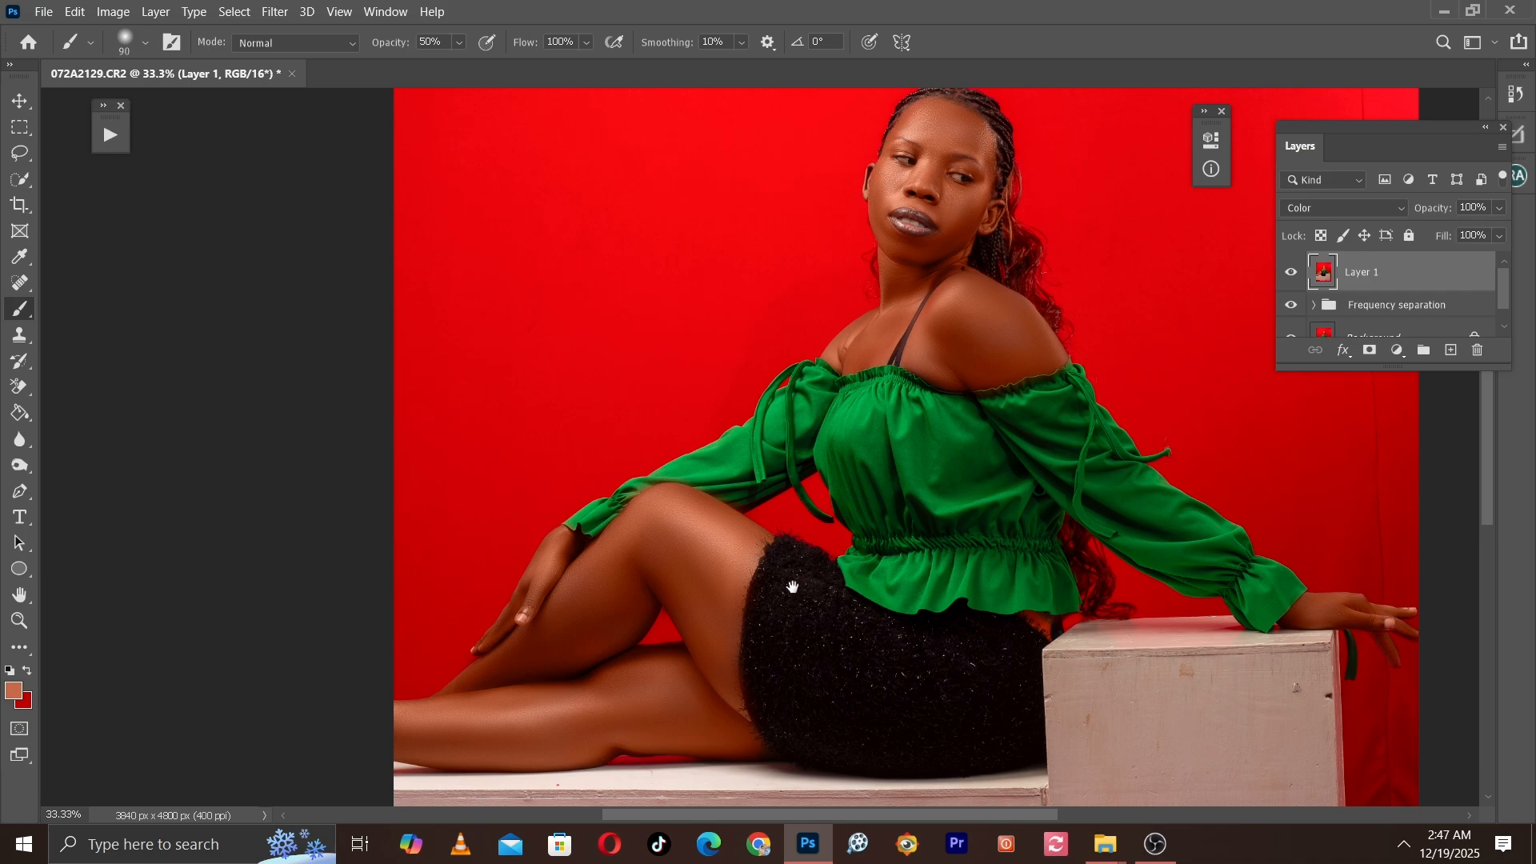
drag(792, 587, 723, 326)
key(ctrl+plus)
key(ctrl+plus)
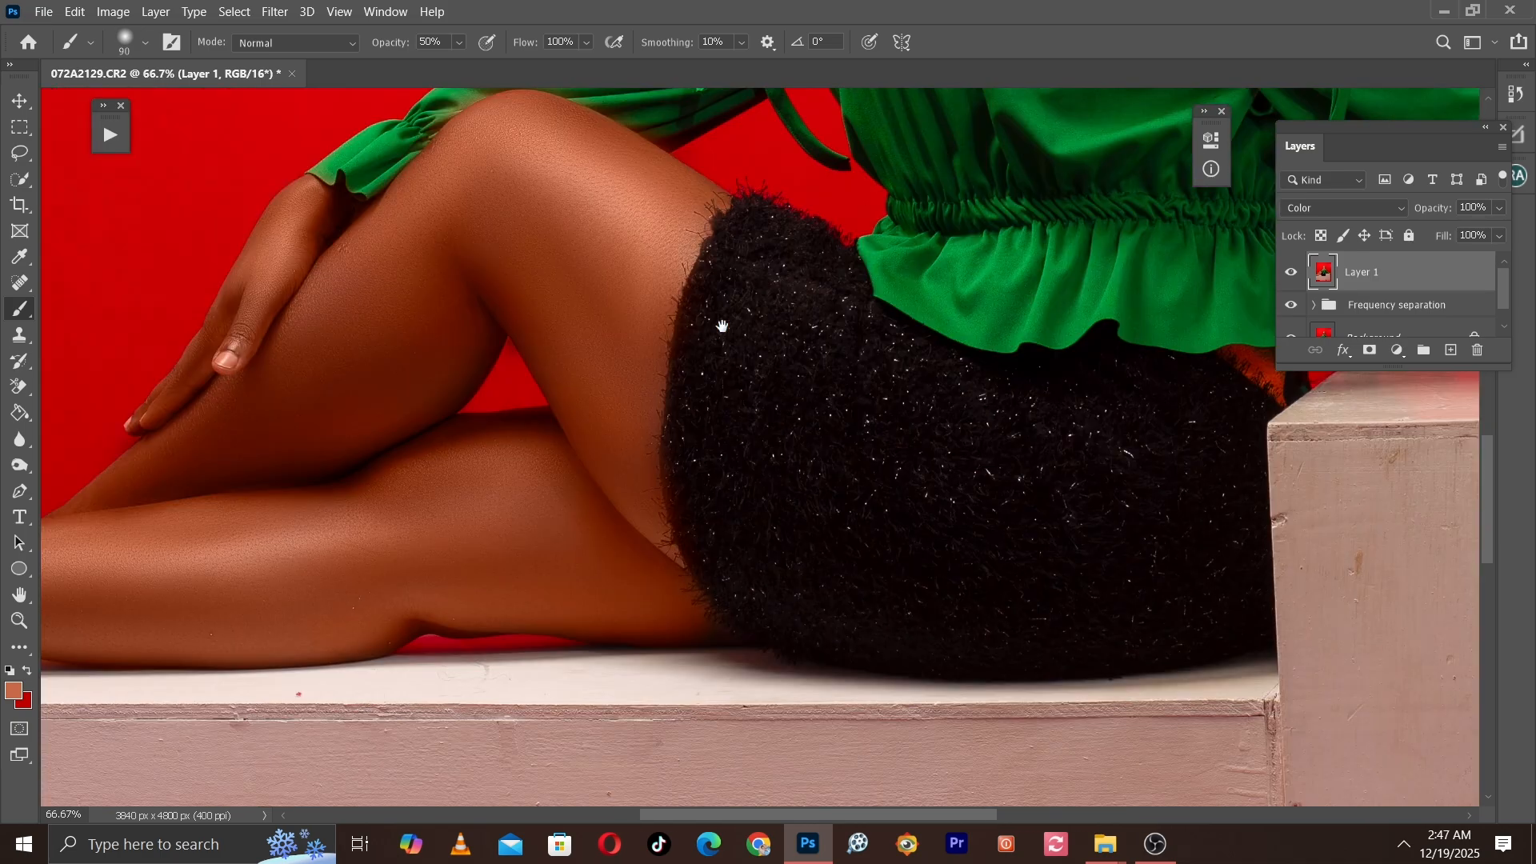
drag(731, 439, 590, 676)
drag(737, 304, 734, 634)
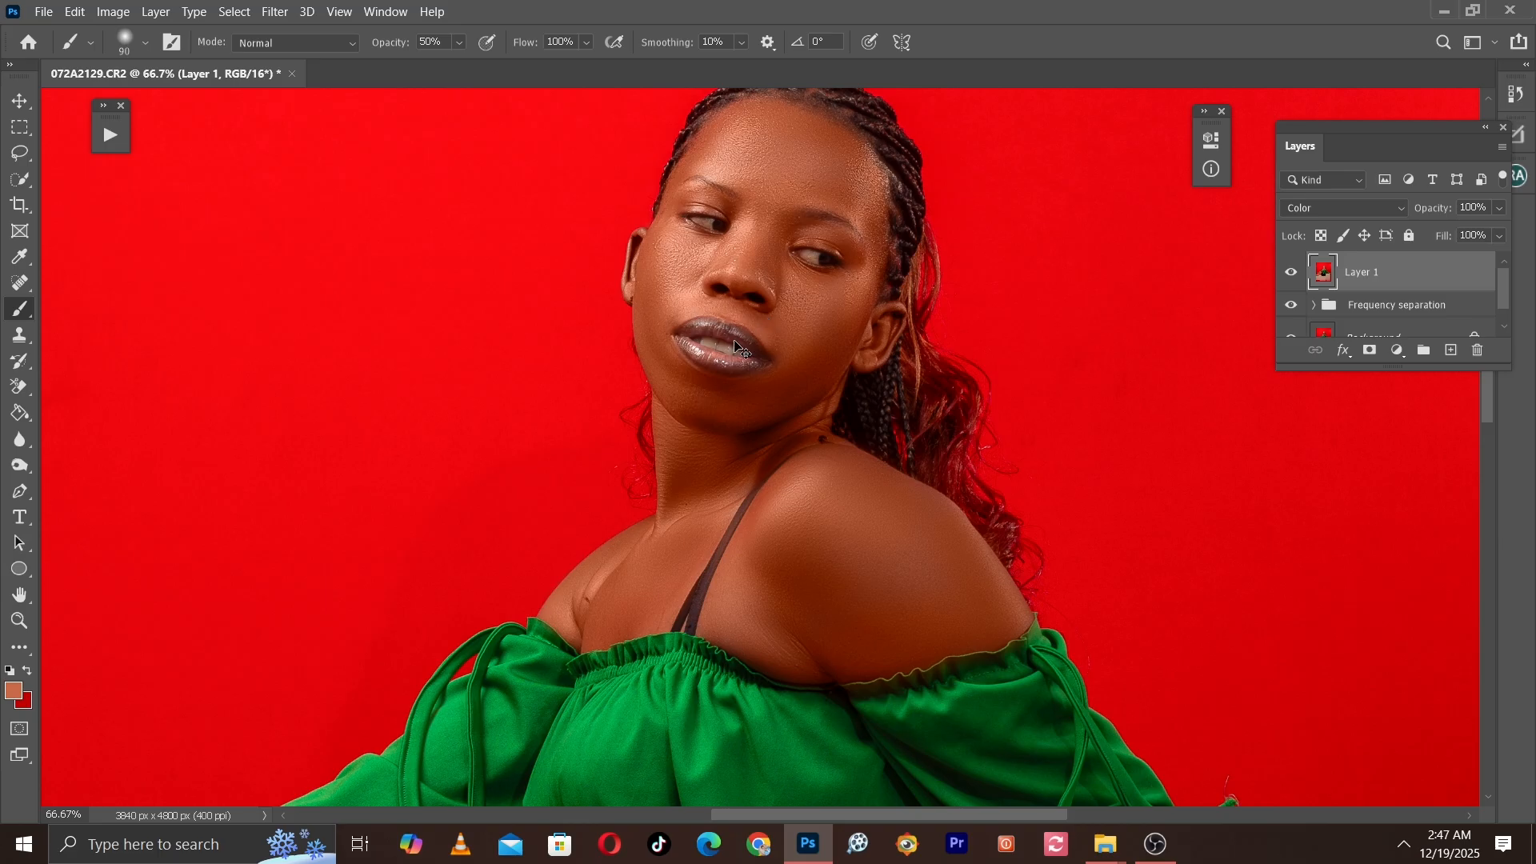
key(ctrl+plus)
drag(730, 343, 737, 441)
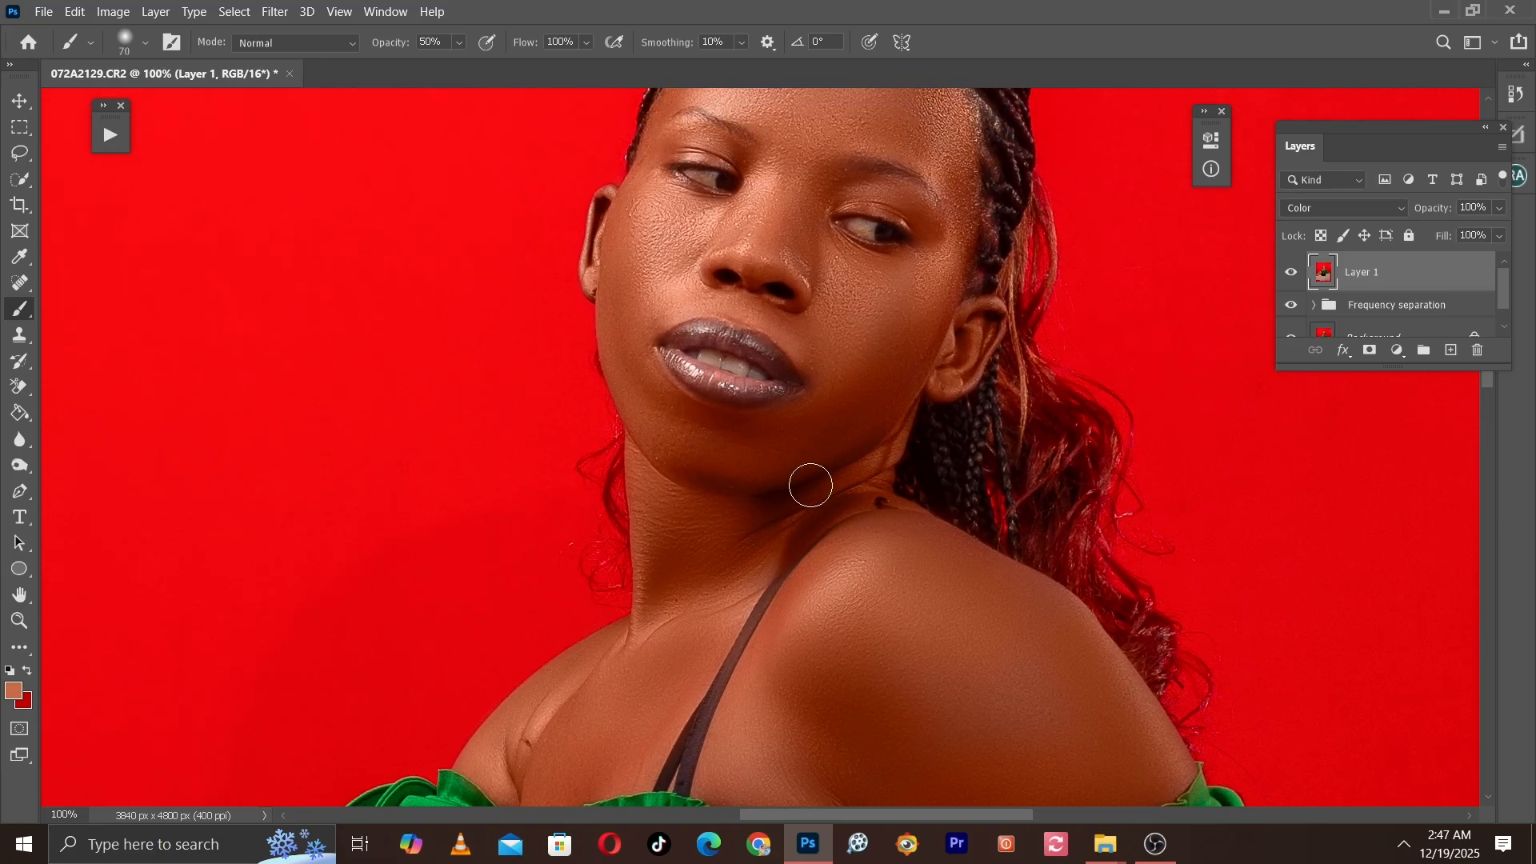
drag(835, 333, 810, 487)
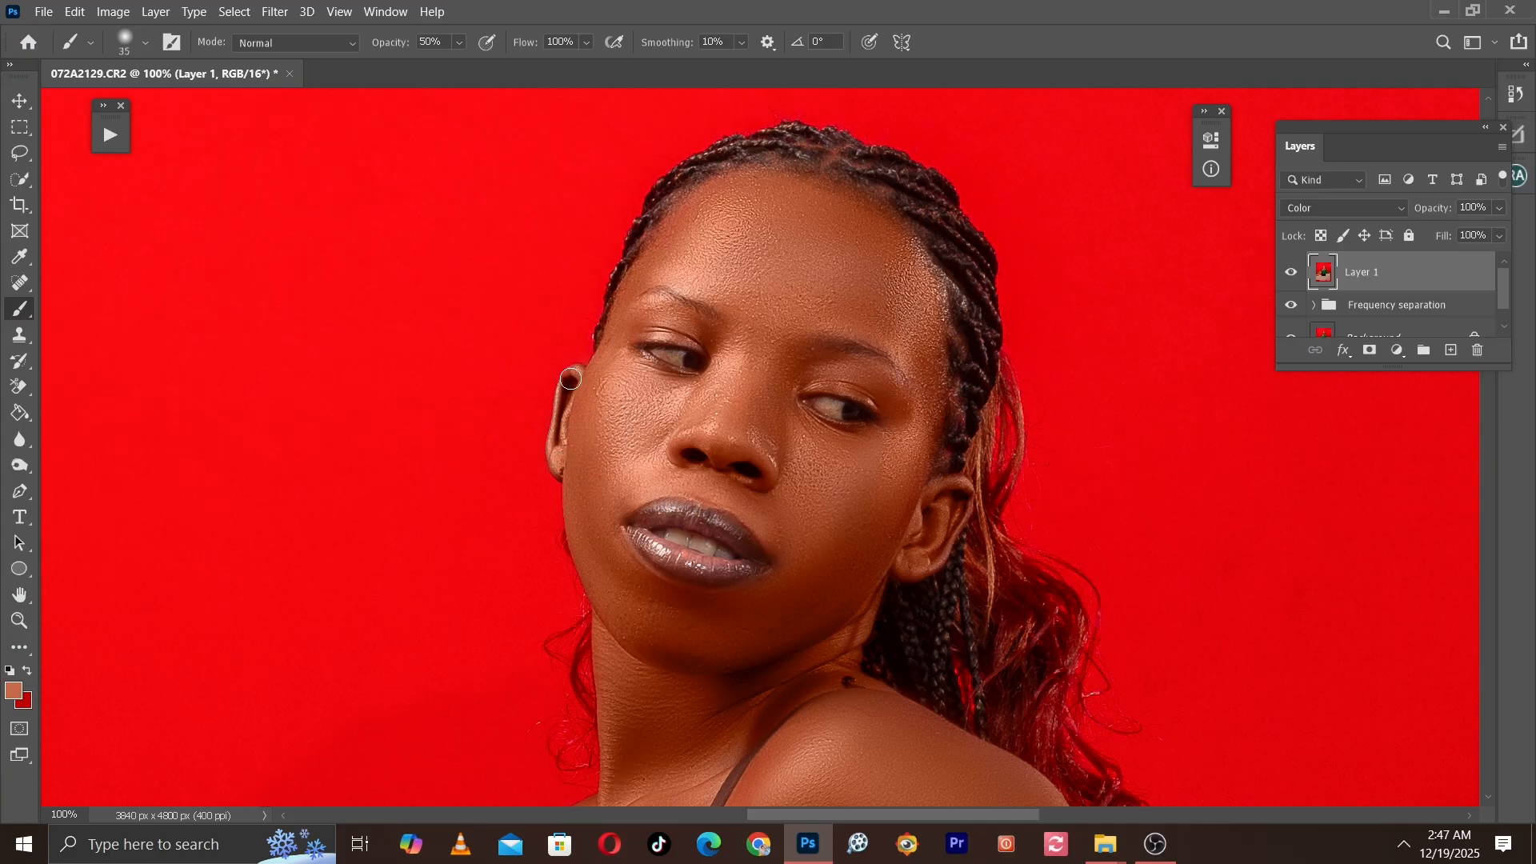
mouse_move(826, 470)
mouse_down()
mouse_move(848, 393)
mouse_move(825, 448)
mouse_up()
key(])
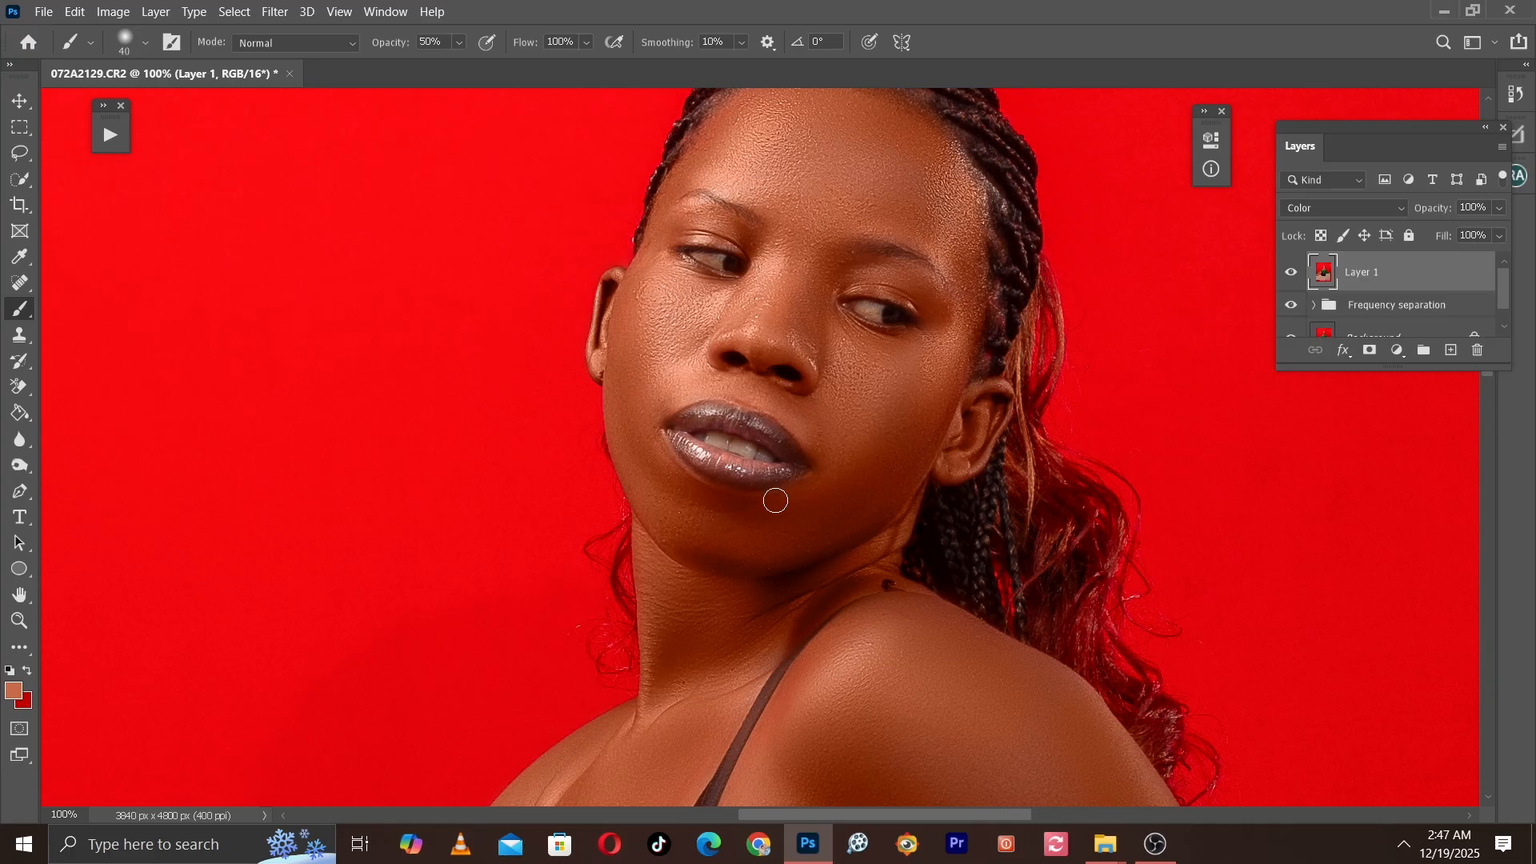
Step: Add a layer mask to Layer 1 and paint black over the blouse neckline to remove the skin tone spill, enlarging the brush to 70 px
drag(719, 526, 761, 344)
key(ctrl+minus)
drag(722, 448, 675, 187)
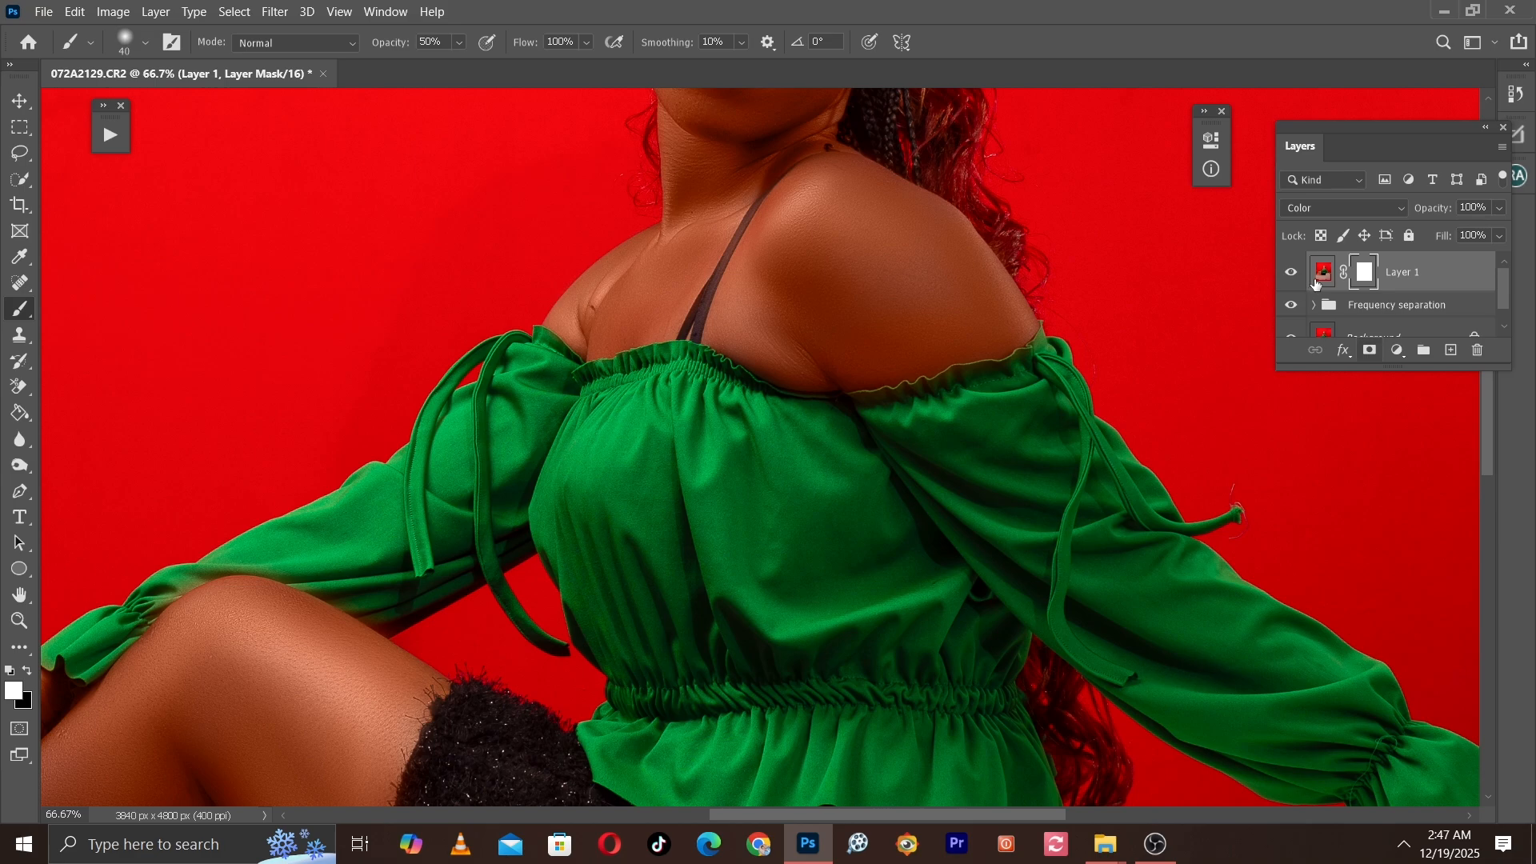
key(ctrl+plus)
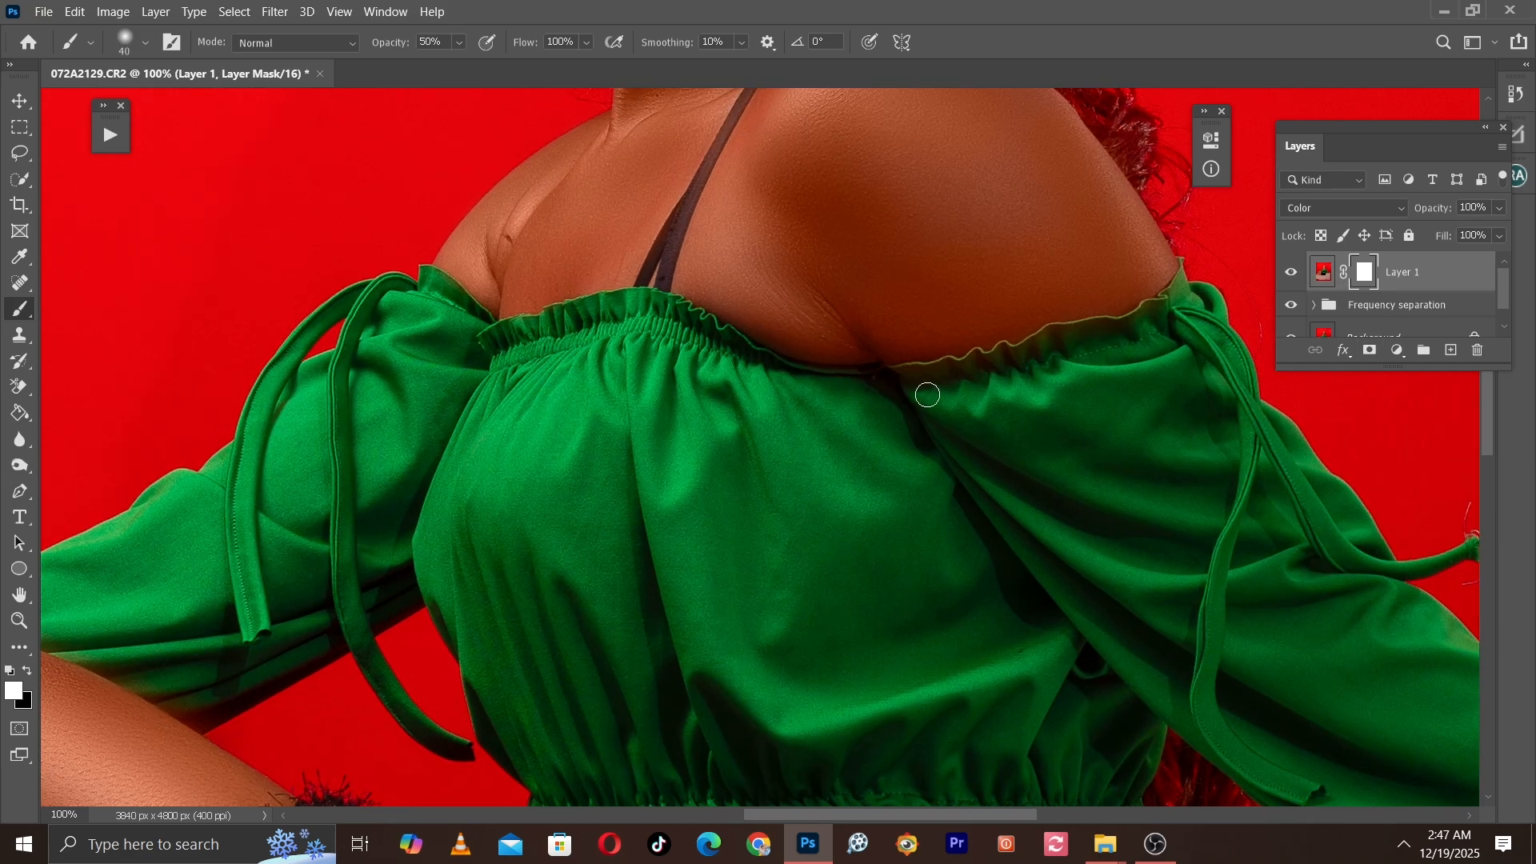
mouse_move(928, 396)
mouse_down()
mouse_move(837, 353)
mouse_move(832, 369)
mouse_up()
key(bracketright)
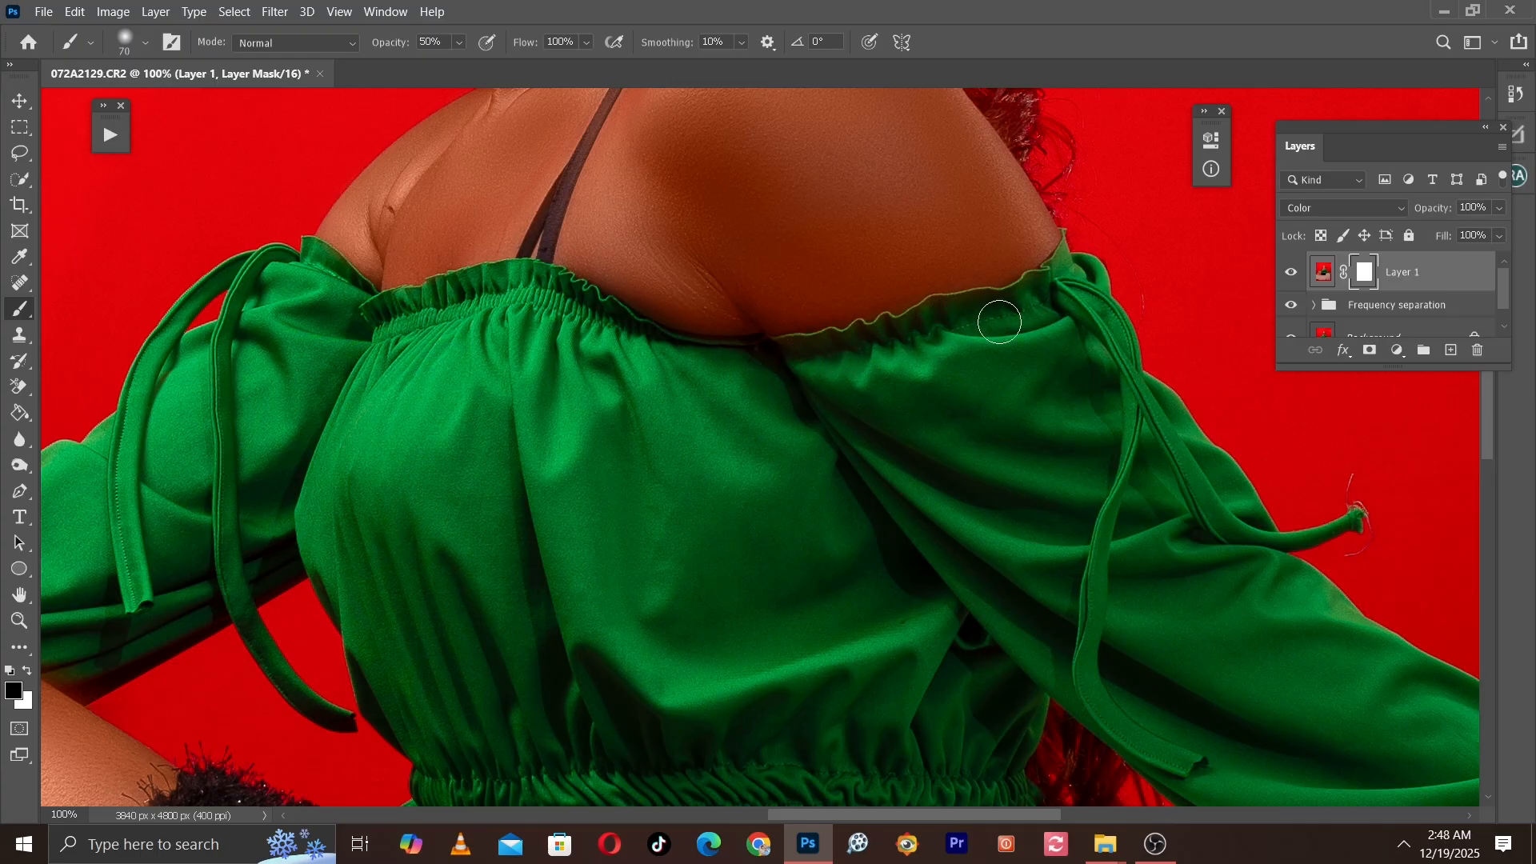
drag(994, 396, 1020, 380)
Step: Mask the skin tone spill off the sleeve and cuff beside the raised knee with a 50 to 60 px black brush
mouse_move(472, 511)
mouse_down()
mouse_move(576, 456)
mouse_move(738, 439)
mouse_up()
key(bracketleft)
key(bracketleft)
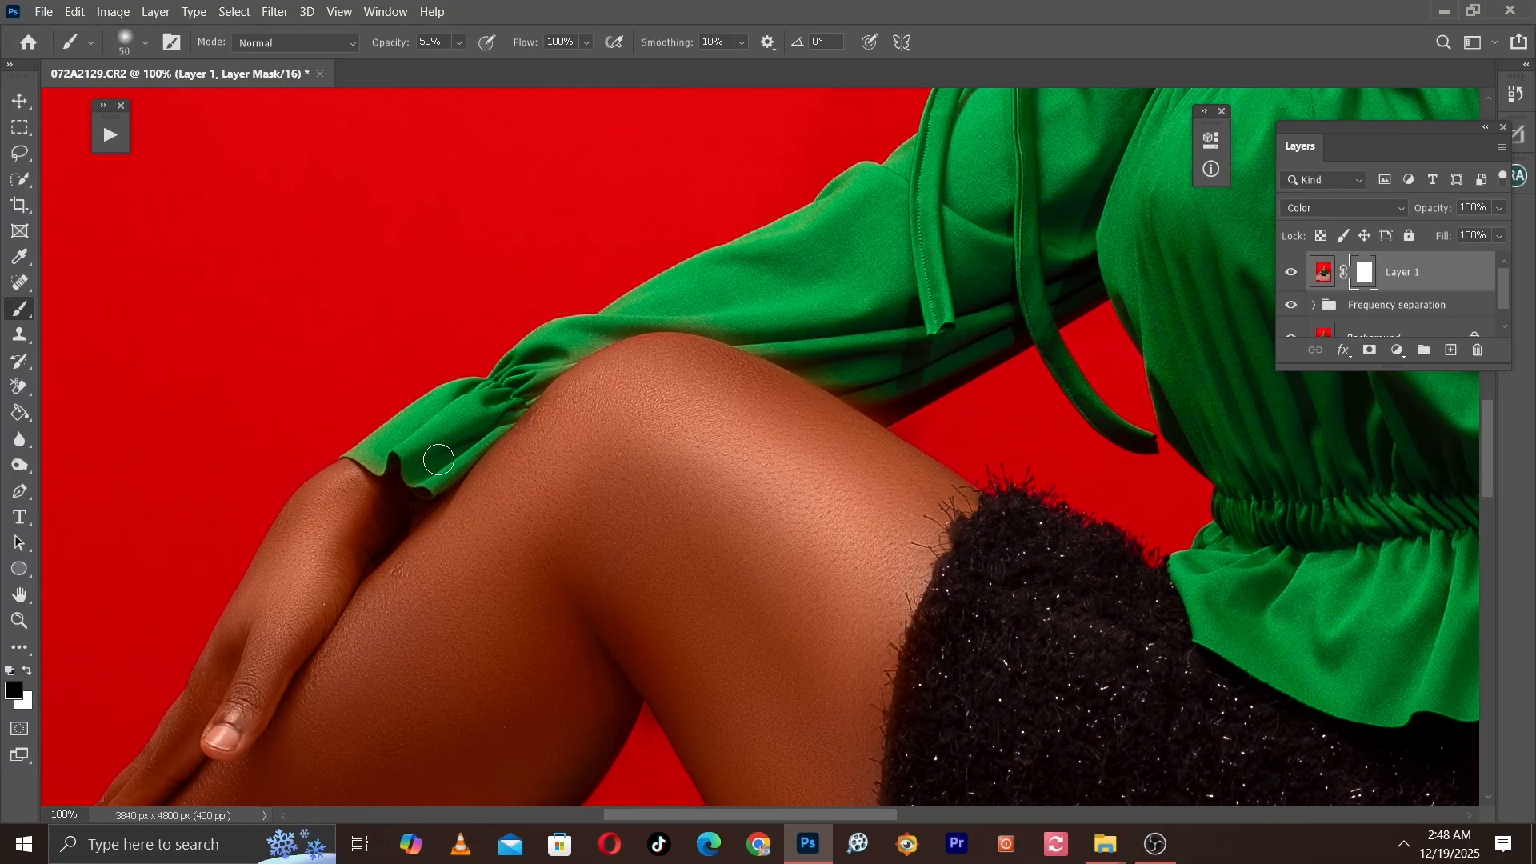
key(bracketright)
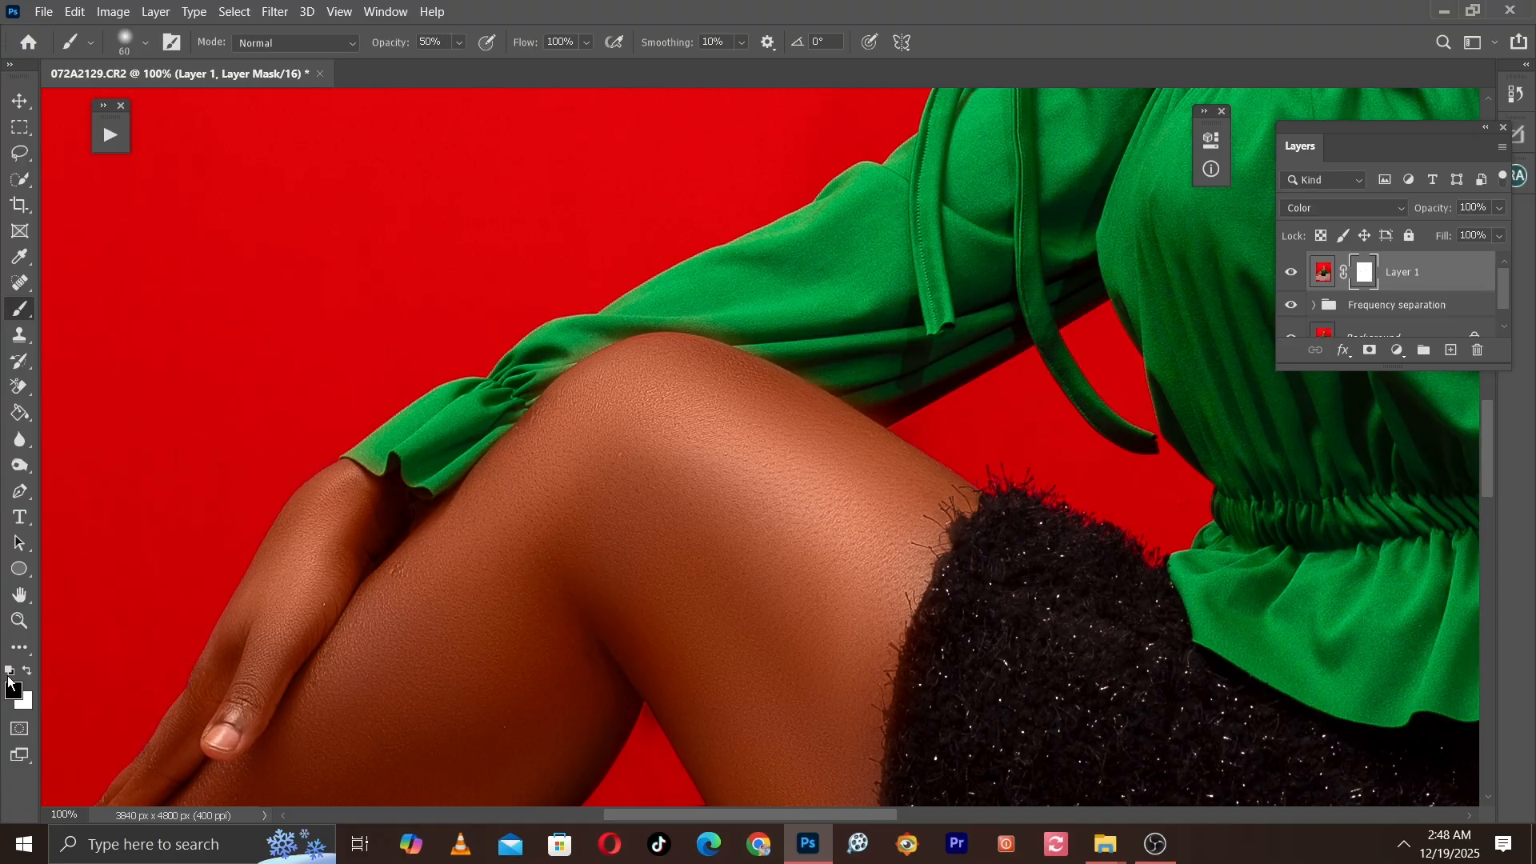
Step: Swap the mask painting colours between black and white, leaving black in the foreground
click(27, 677)
click(27, 677)
click(28, 677)
click(27, 677)
Step: Mask the skin tone spill off the red background around the resting fingertips and ankle with a 60 to 50 px brush
key(bracketright)
key(bracketleft)
key(bracketleft)
key(bracketright)
key(ctrl+minus)
drag(289, 592, 572, 364)
key(ctrl+plus)
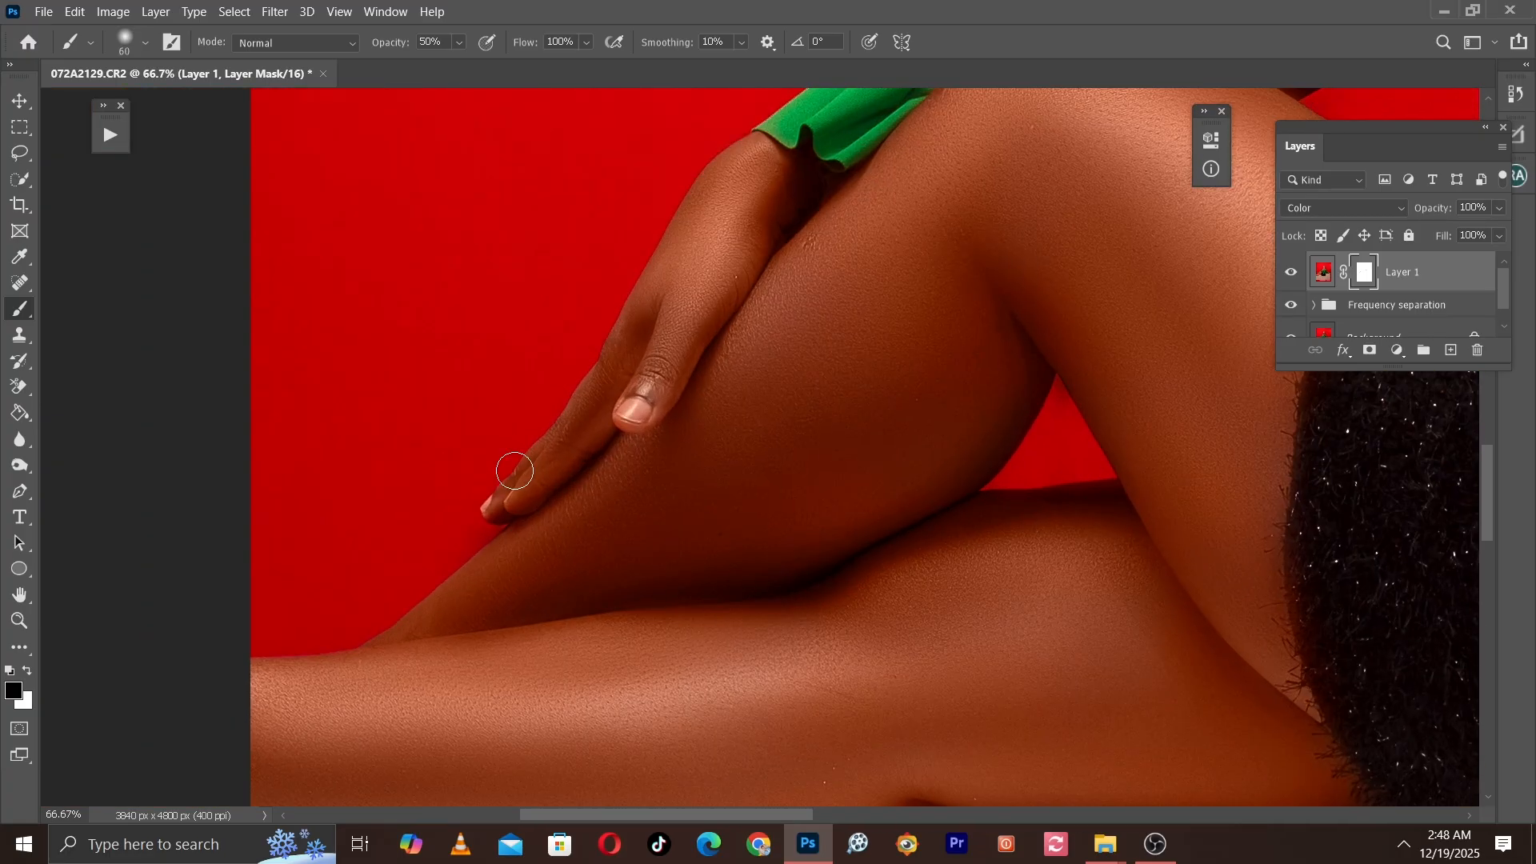
key(bracketleft)
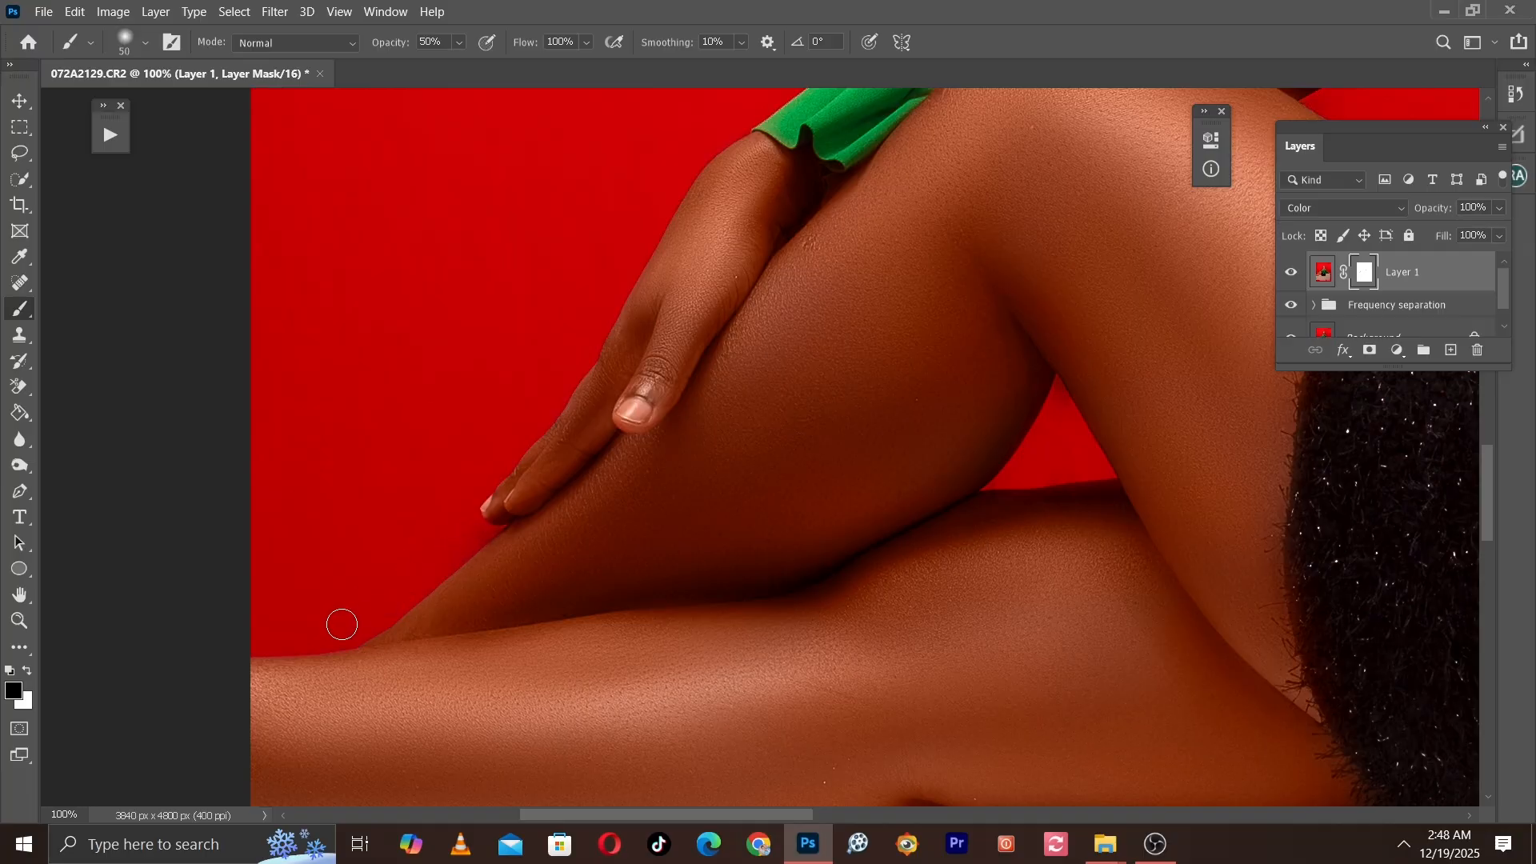
Step: Mask the spill off the red gap and bench surface beneath the lower leg, enlarging the brush from 60 px
mouse_move(895, 620)
mouse_down()
mouse_move(821, 533)
mouse_move(242, 338)
mouse_up()
key(bracketright)
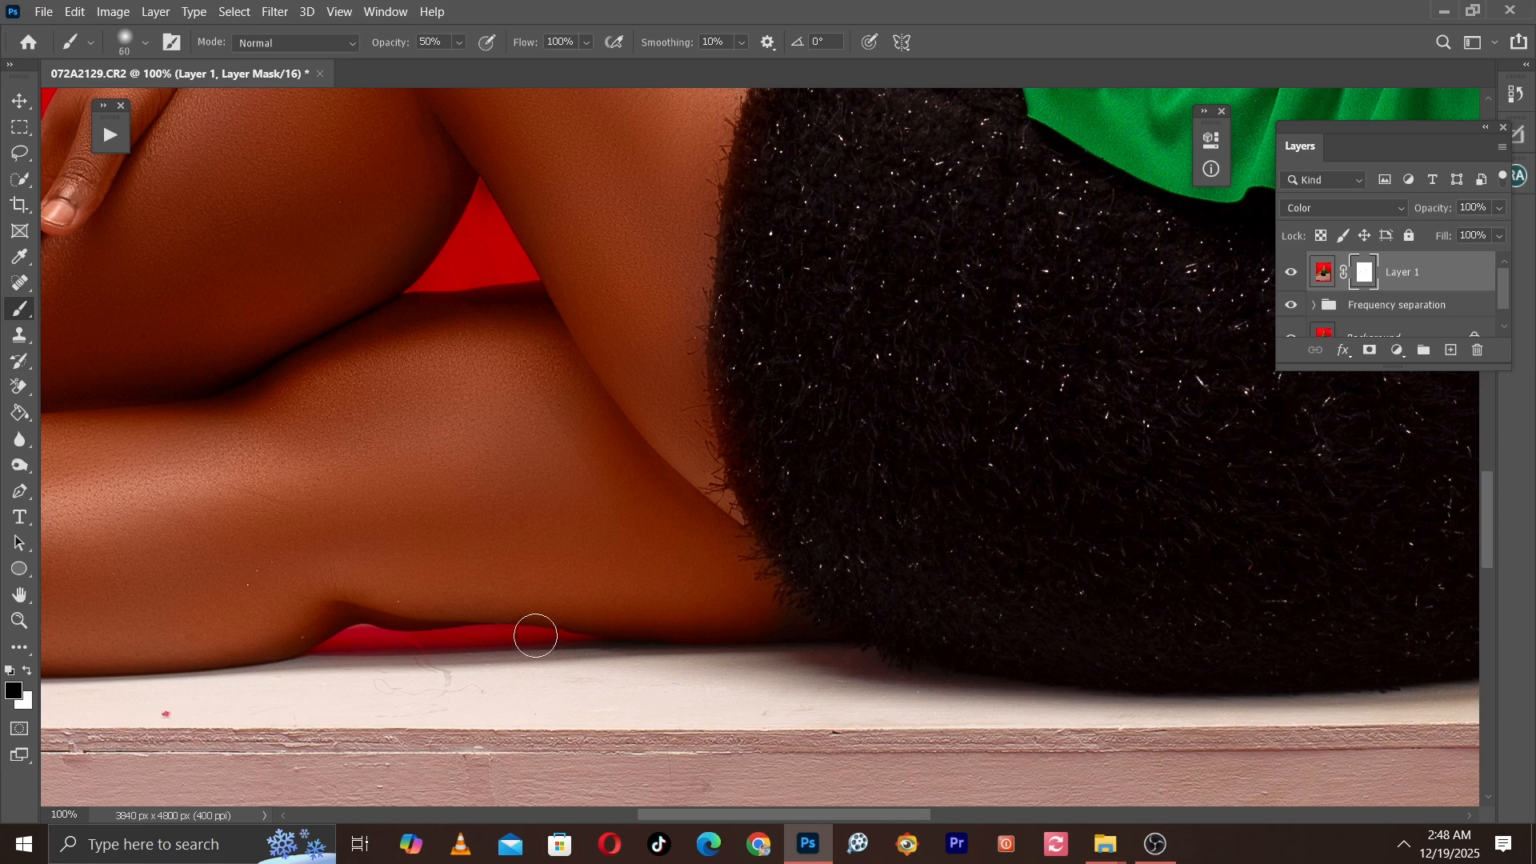
key(bracketright)
key(bracketright)
Step: Mask the skin tone off the furry edge of the black skirt, enlarging the brush from 90 to 125 px
drag(876, 486, 832, 565)
key(bracketright)
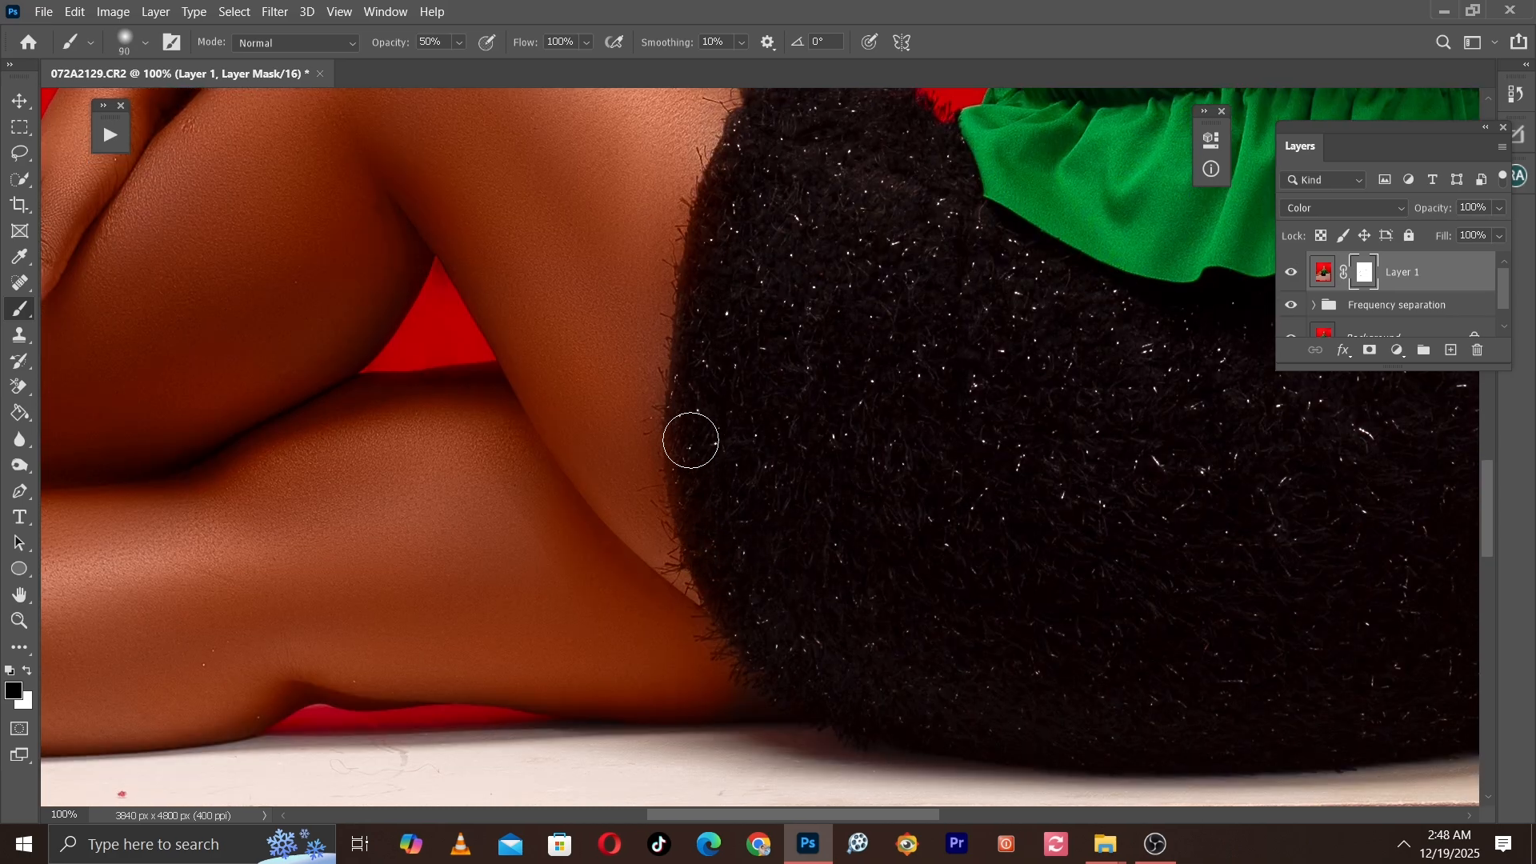
mouse_move(717, 357)
mouse_down()
mouse_move(816, 456)
mouse_move(816, 544)
mouse_up()
key(bracketright)
key(bracketright)
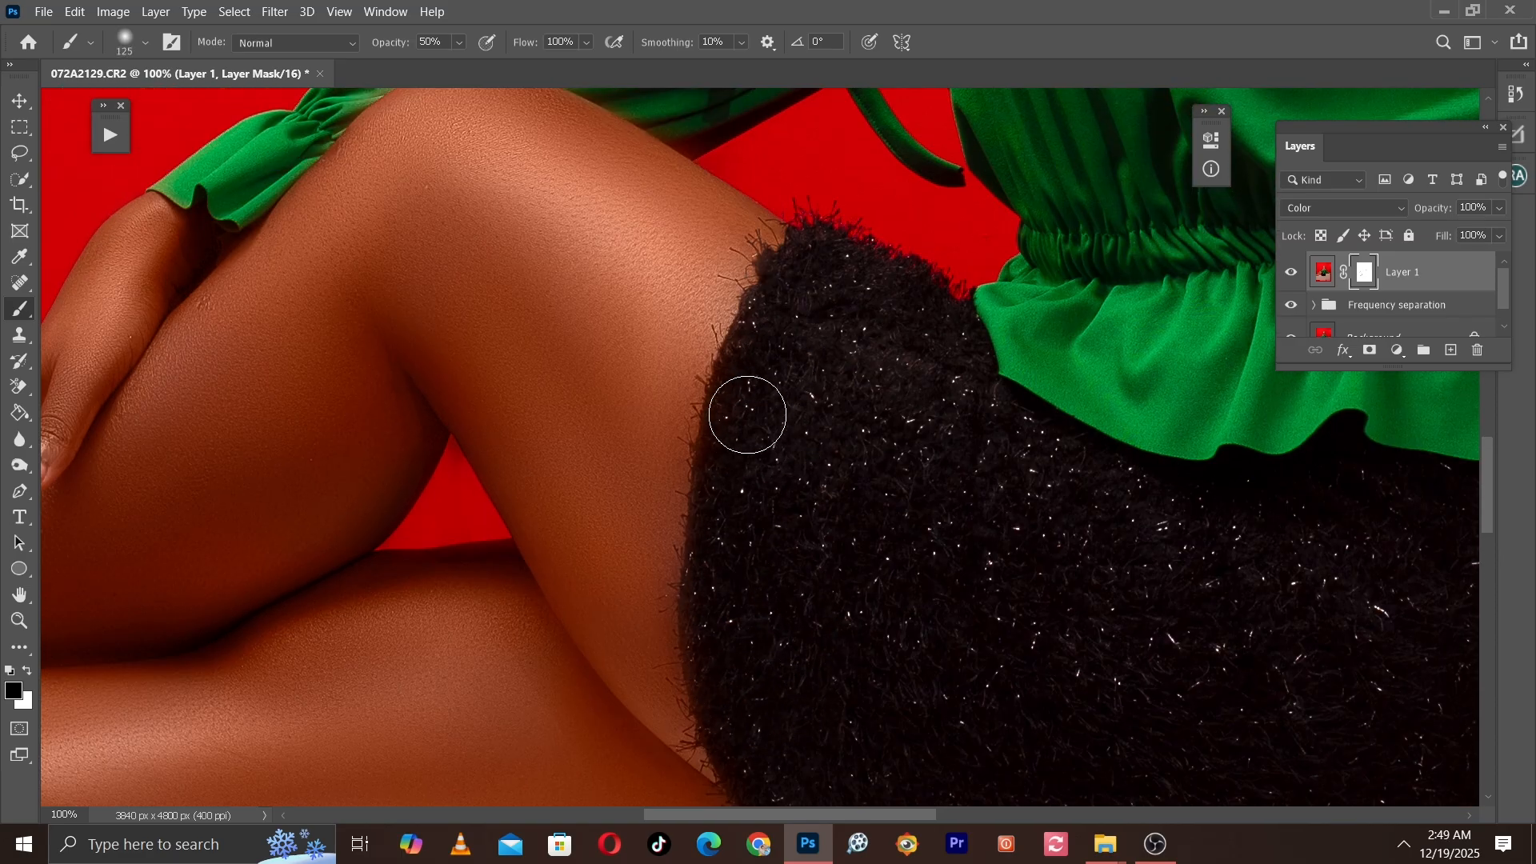
Step: Mask the skin tone spill off the background around the far hand's fingers, shrinking the brush from 80 to 35 px
mouse_move(864, 224)
mouse_down()
mouse_move(865, 328)
mouse_move(289, 595)
mouse_up()
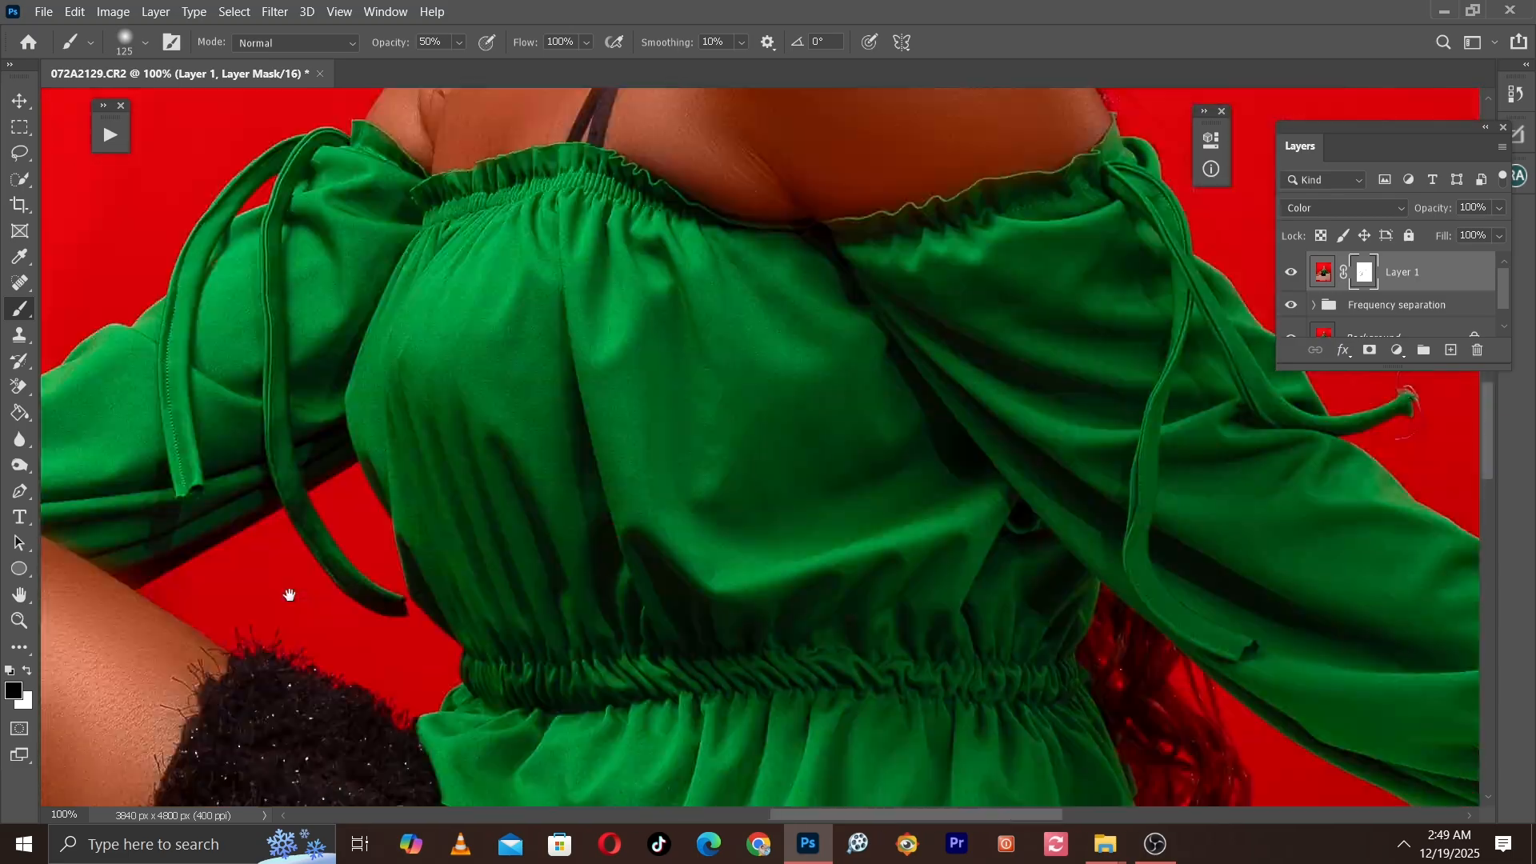
drag(1248, 720, 508, 464)
key(bracketleft)
key(bracketleft)
key(bracketleft)
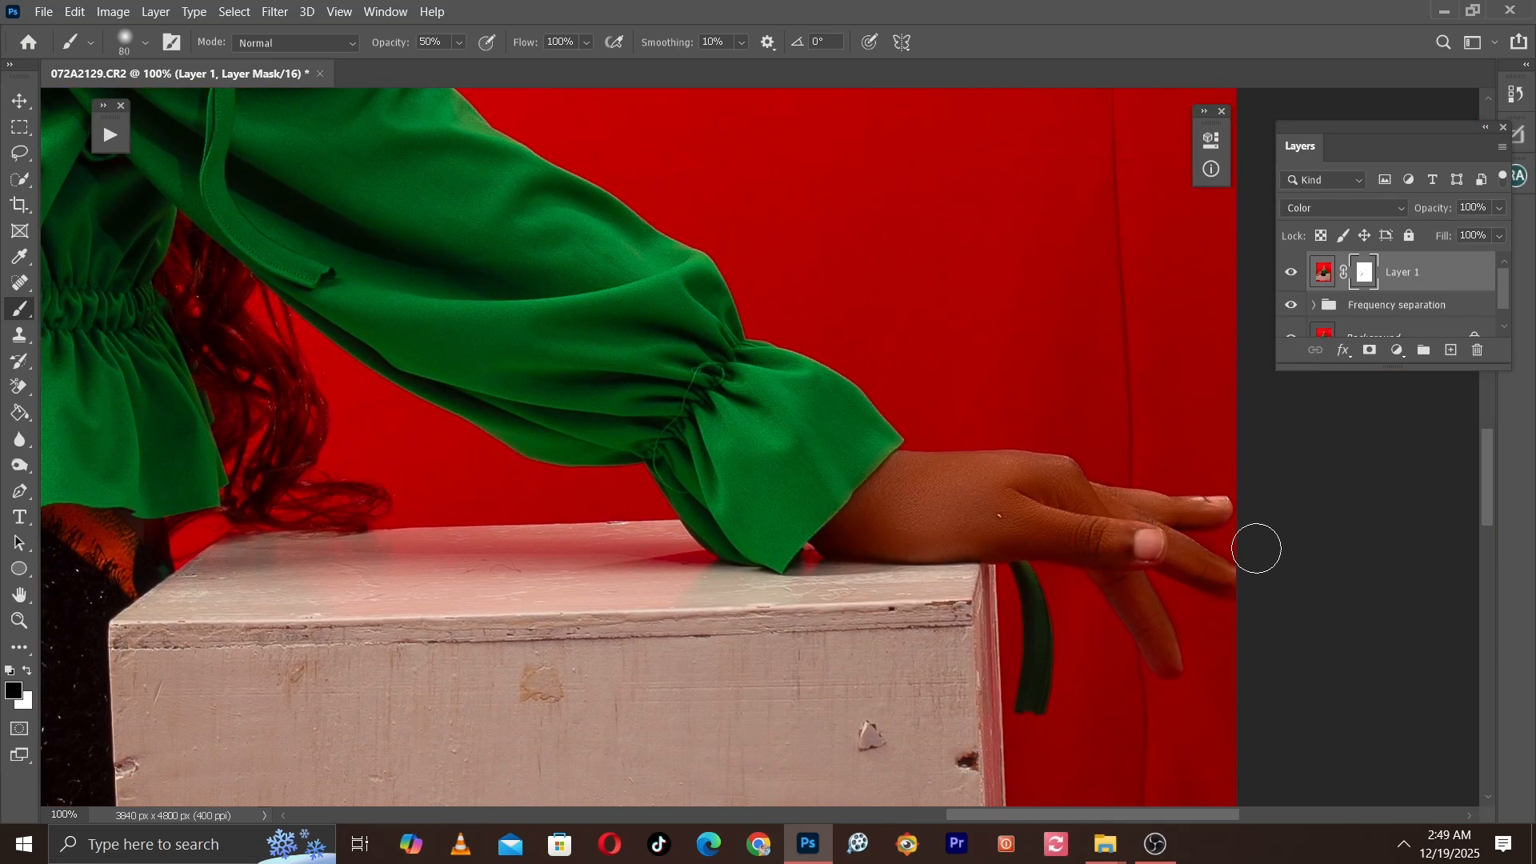
key(bracketleft)
key(bracketleft)
key(bracketleft)
key(bracketleft)
key(bracketleft)
key(bracketright)
Step: Compare the whole portrait before and after the colour correction by hiding and showing Layer 1
key(ctrl+minus)
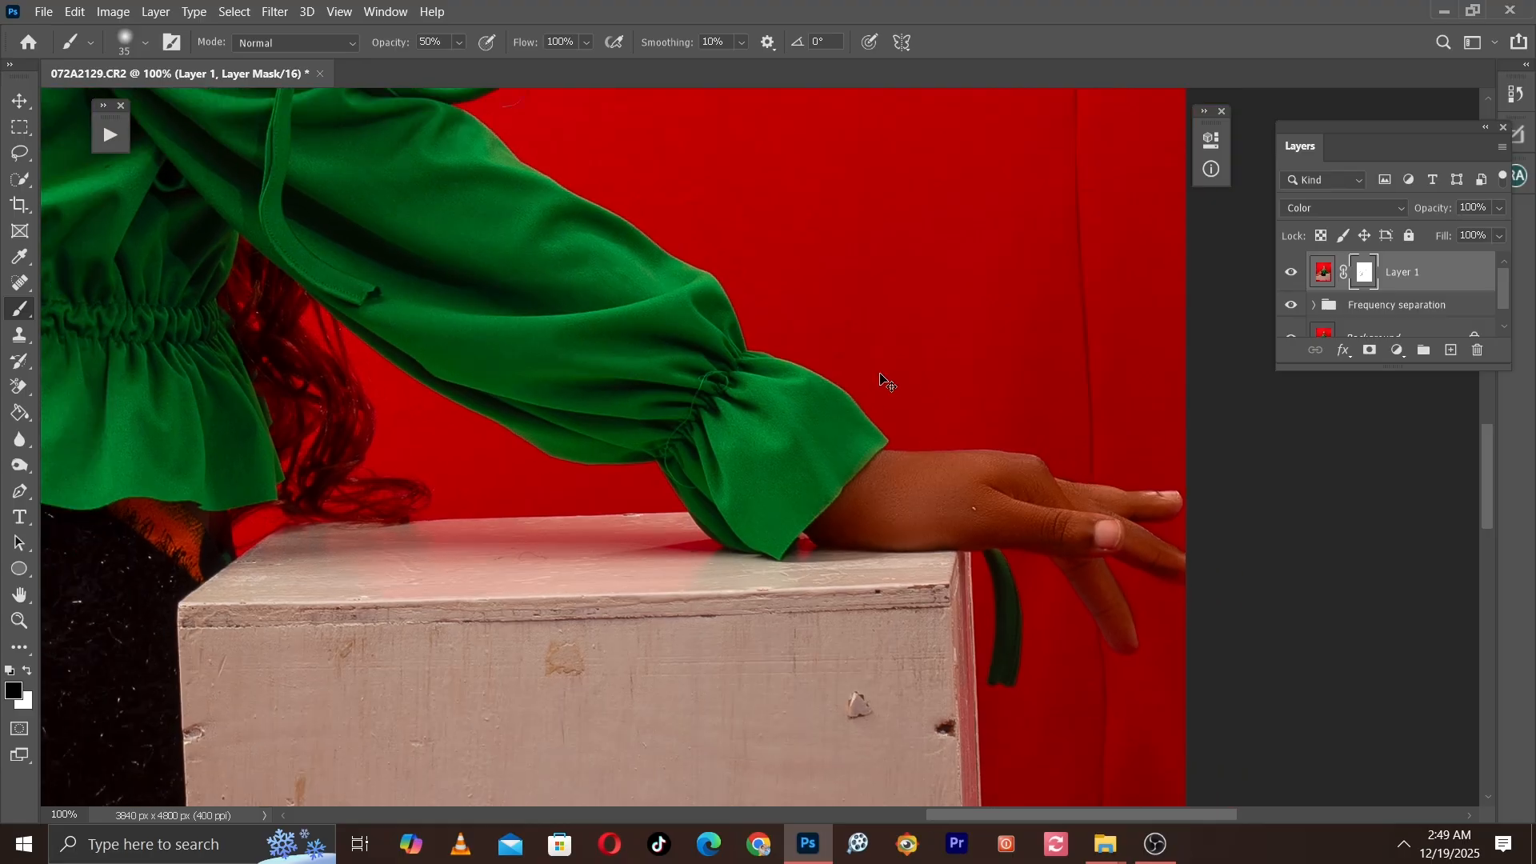
key(ctrl+minus)
key(ctrl+minus)
key(ctrl+minus)
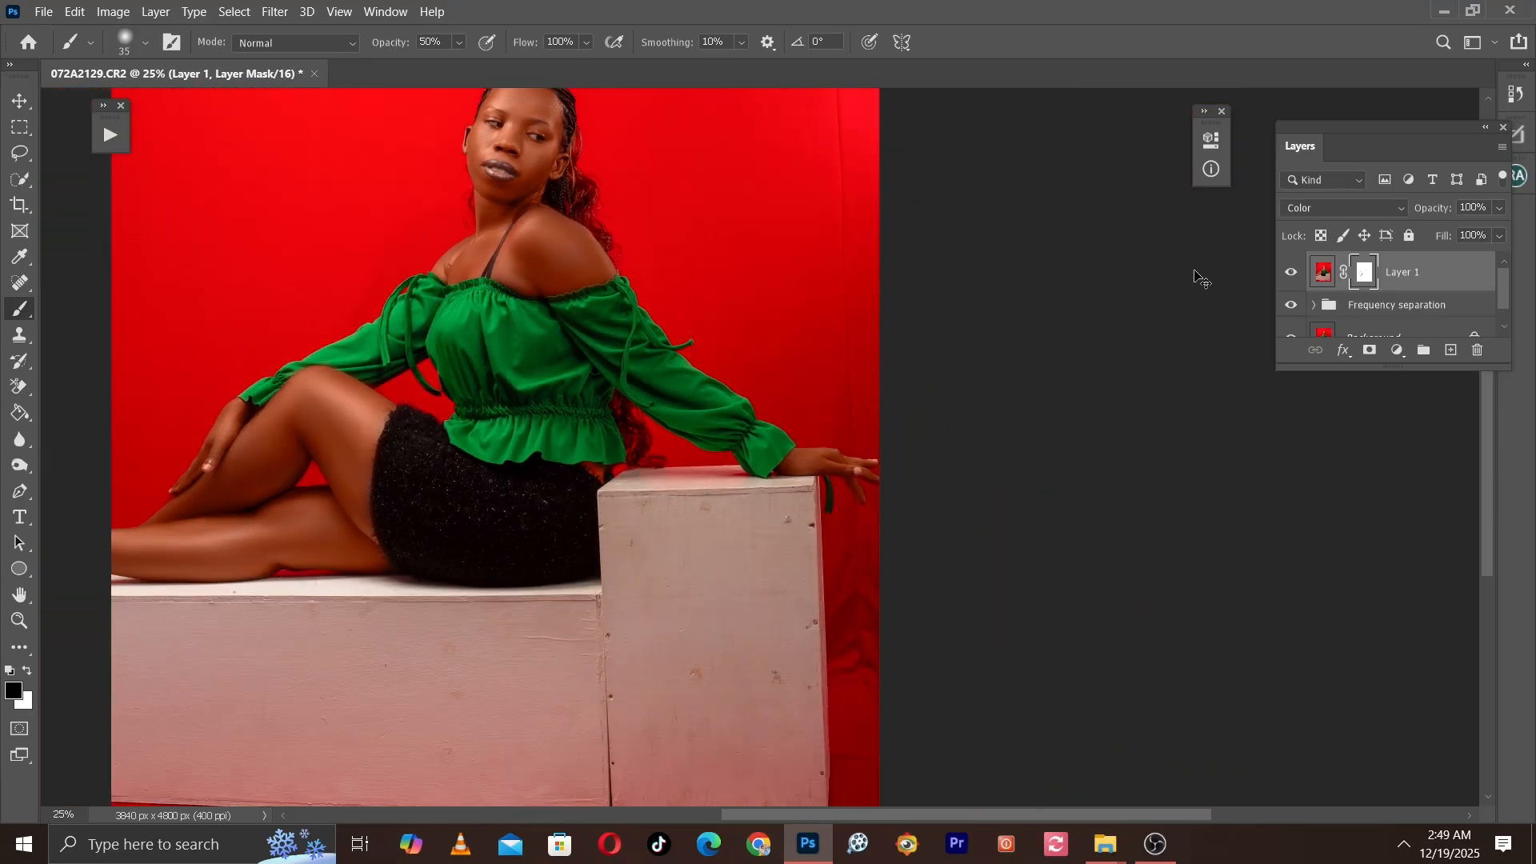
key(ctrl+minus)
key(ctrl+plus)
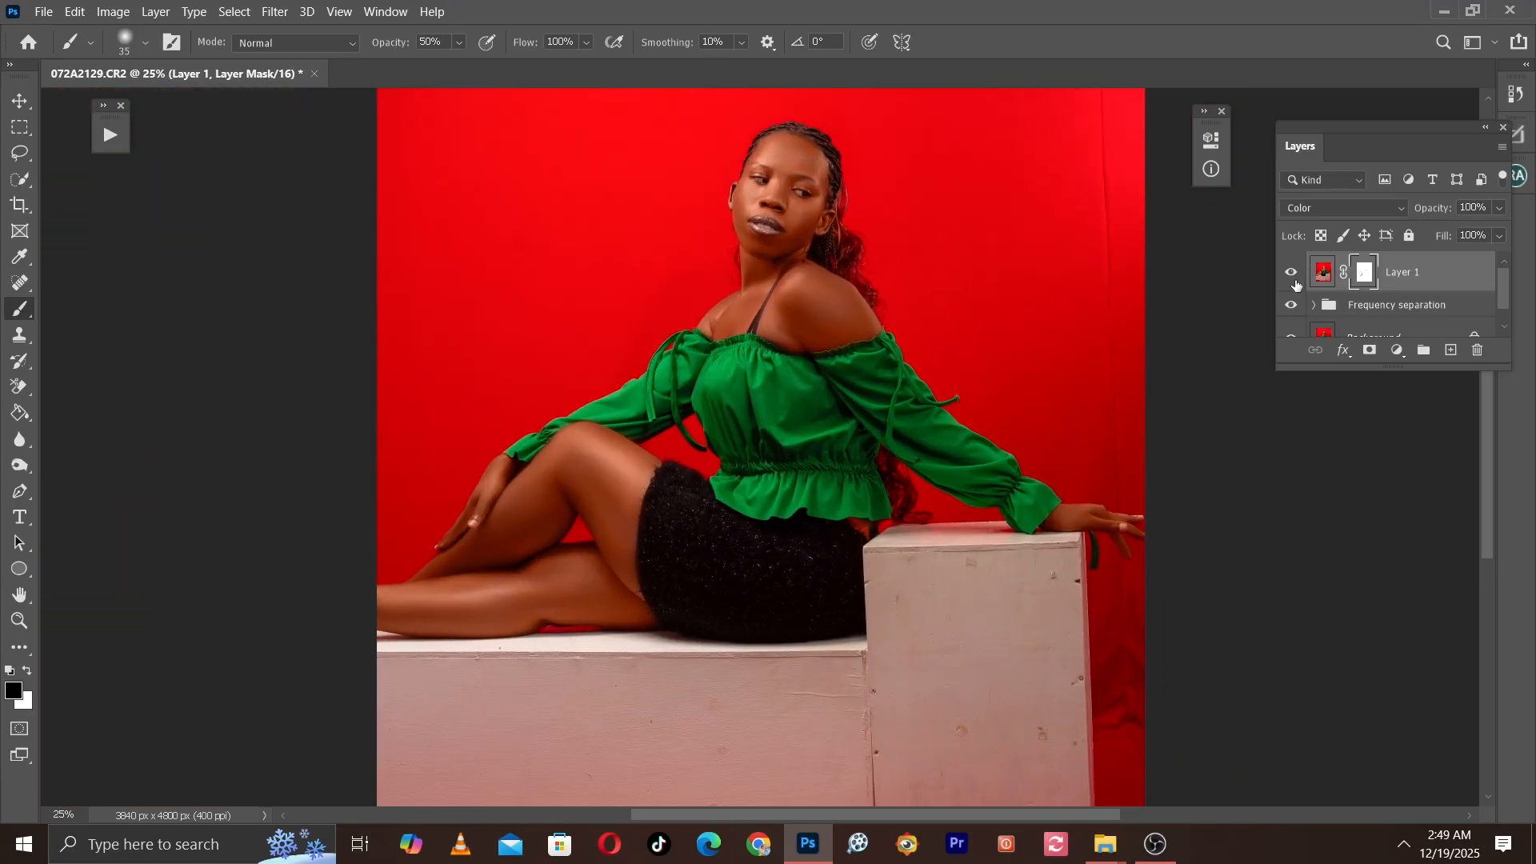
click(1292, 273)
click(1292, 274)
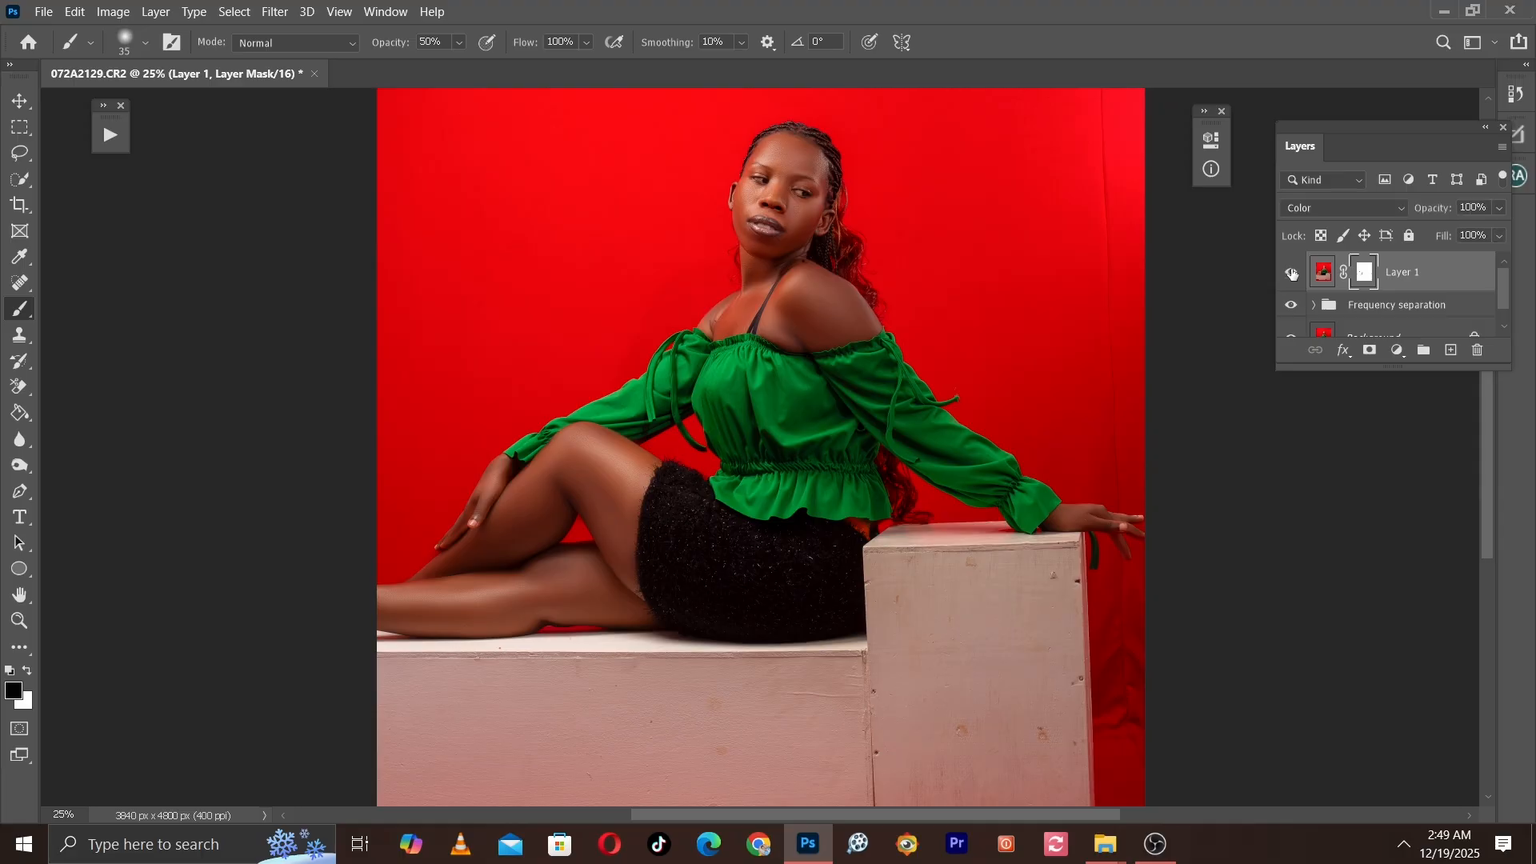
click(1293, 273)
click(1292, 275)
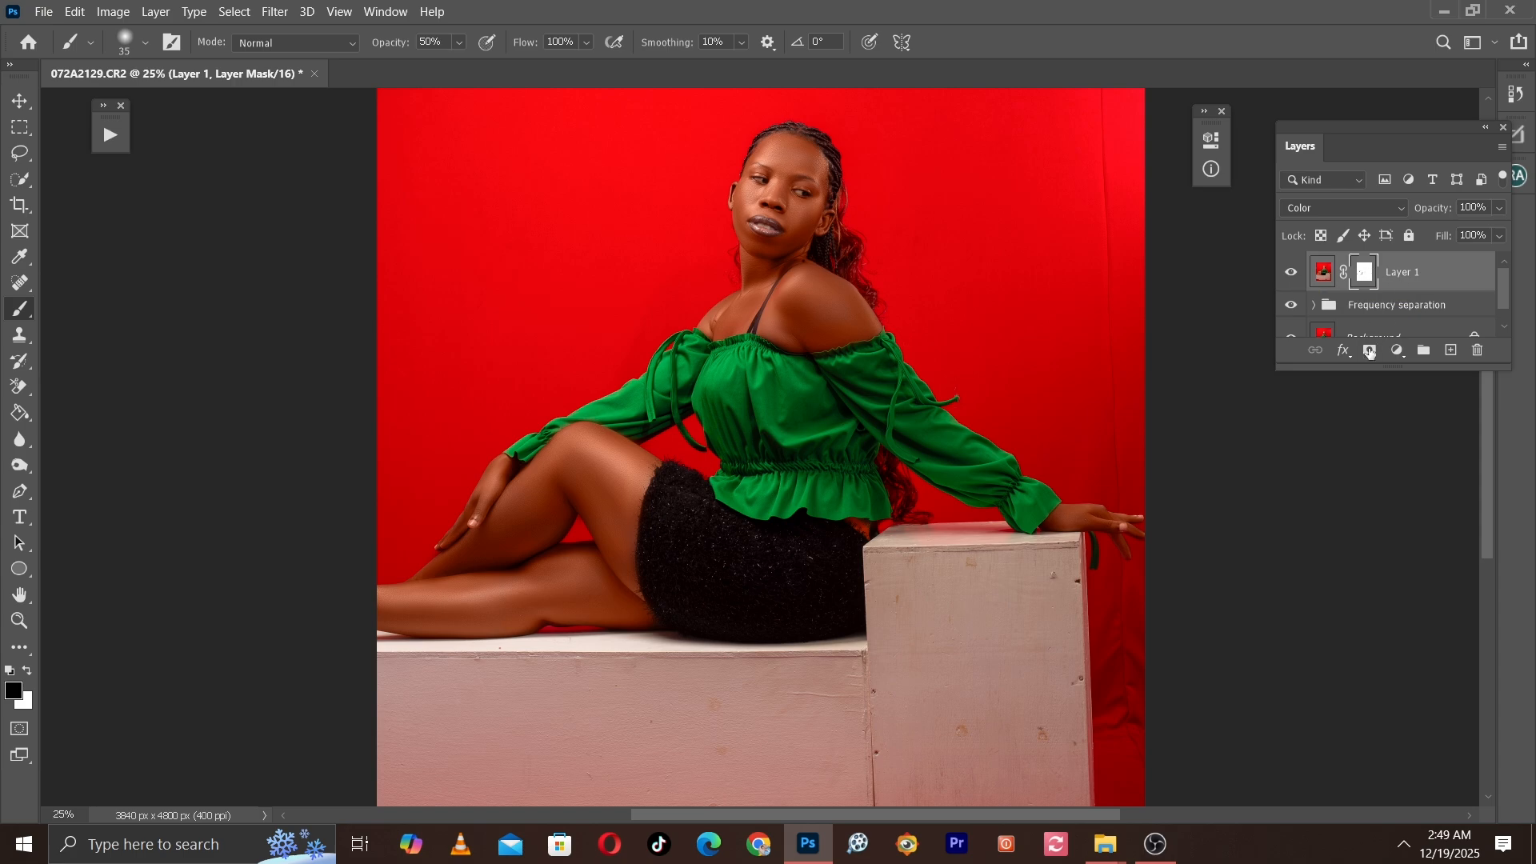
Step: Add a Hue/Saturation adjustment layer above Layer 1 and lower the lightness of the Reds to -6
click(1397, 351)
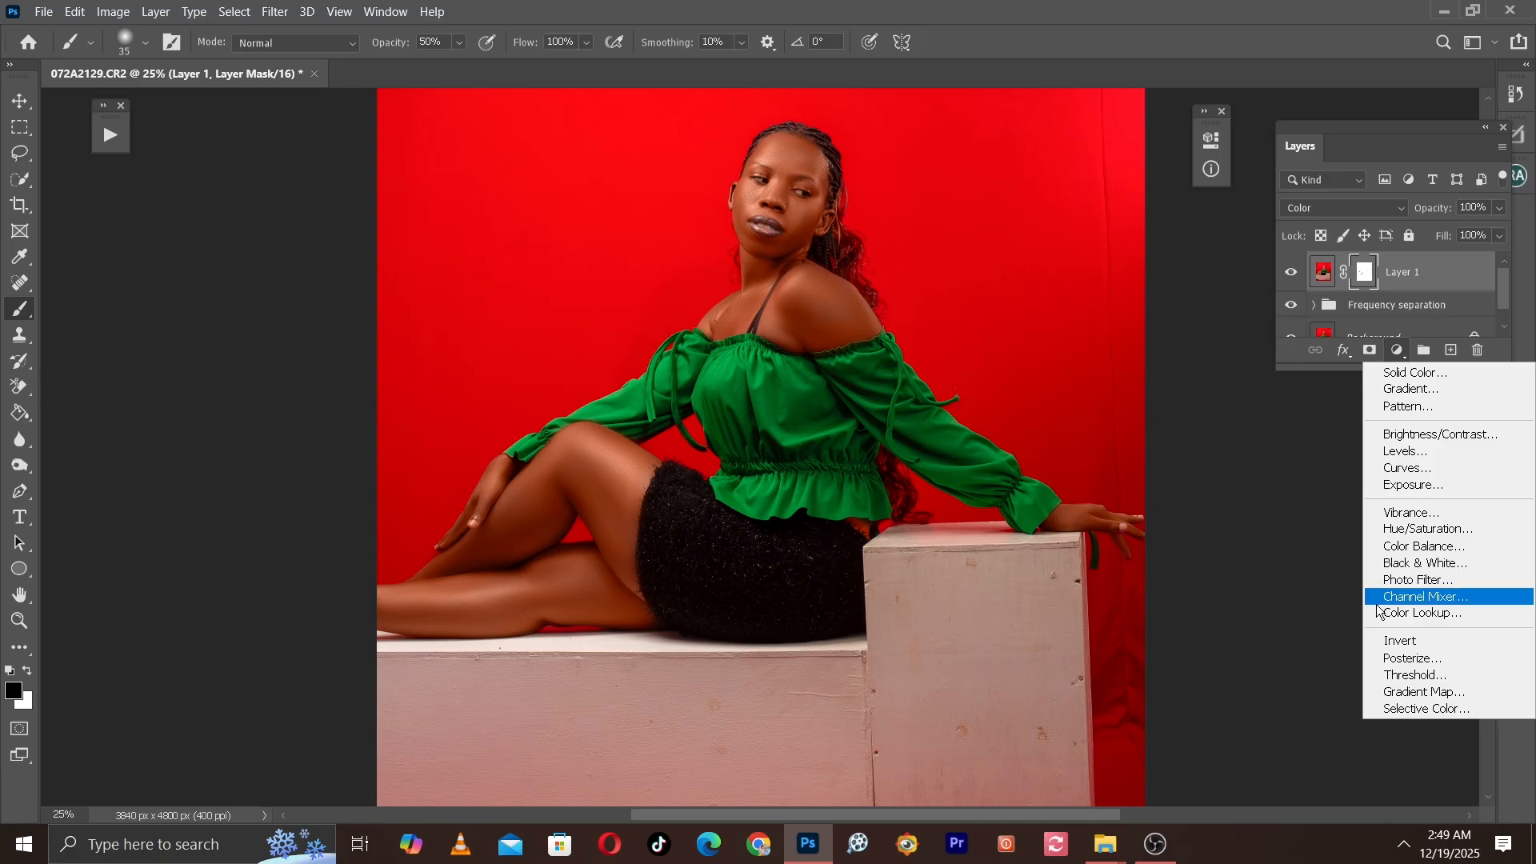
click(1436, 531)
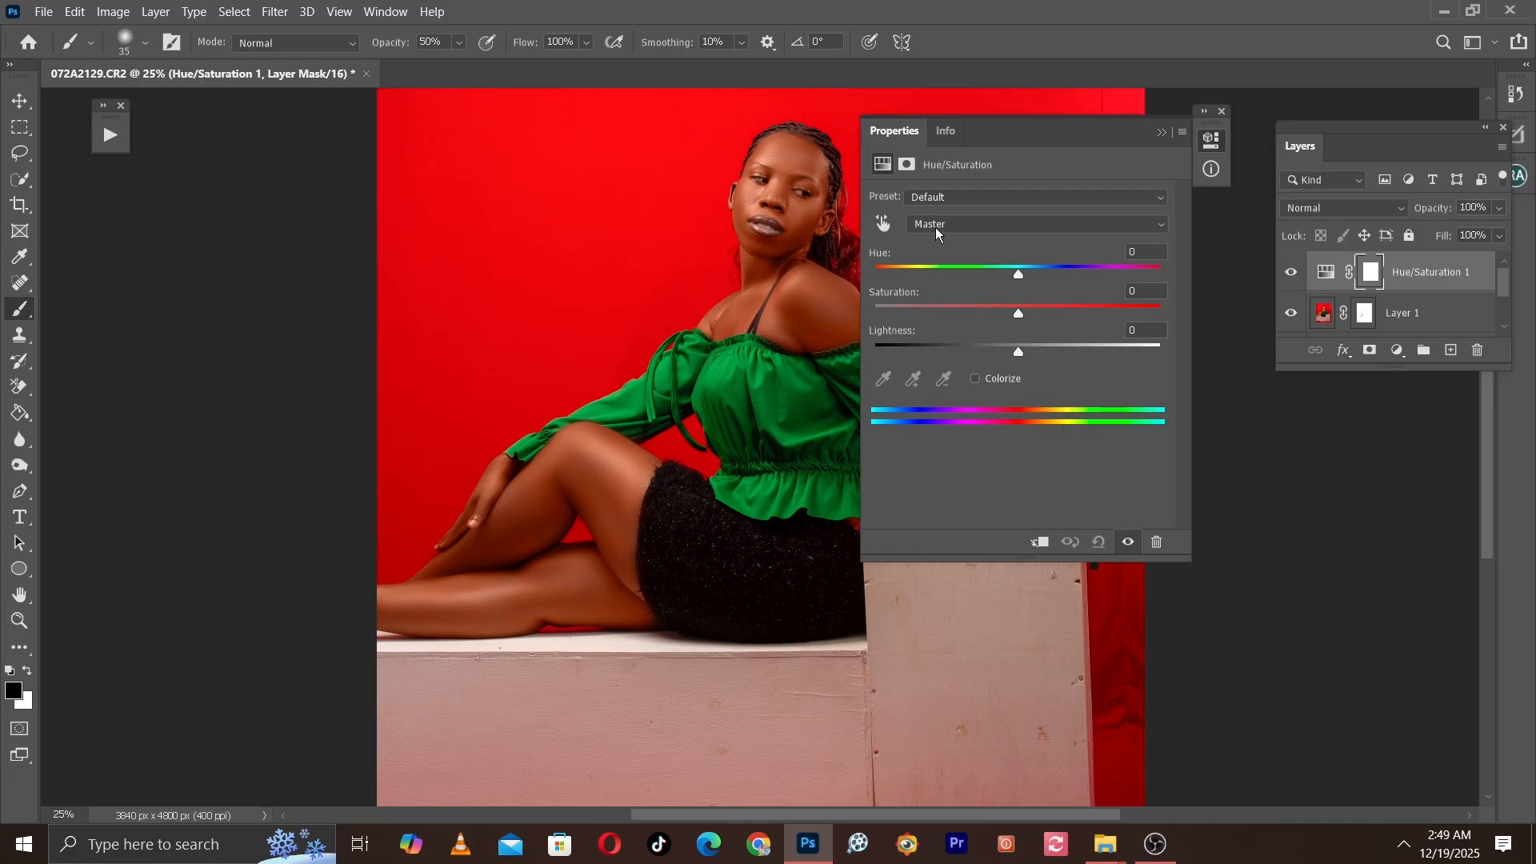
click(977, 227)
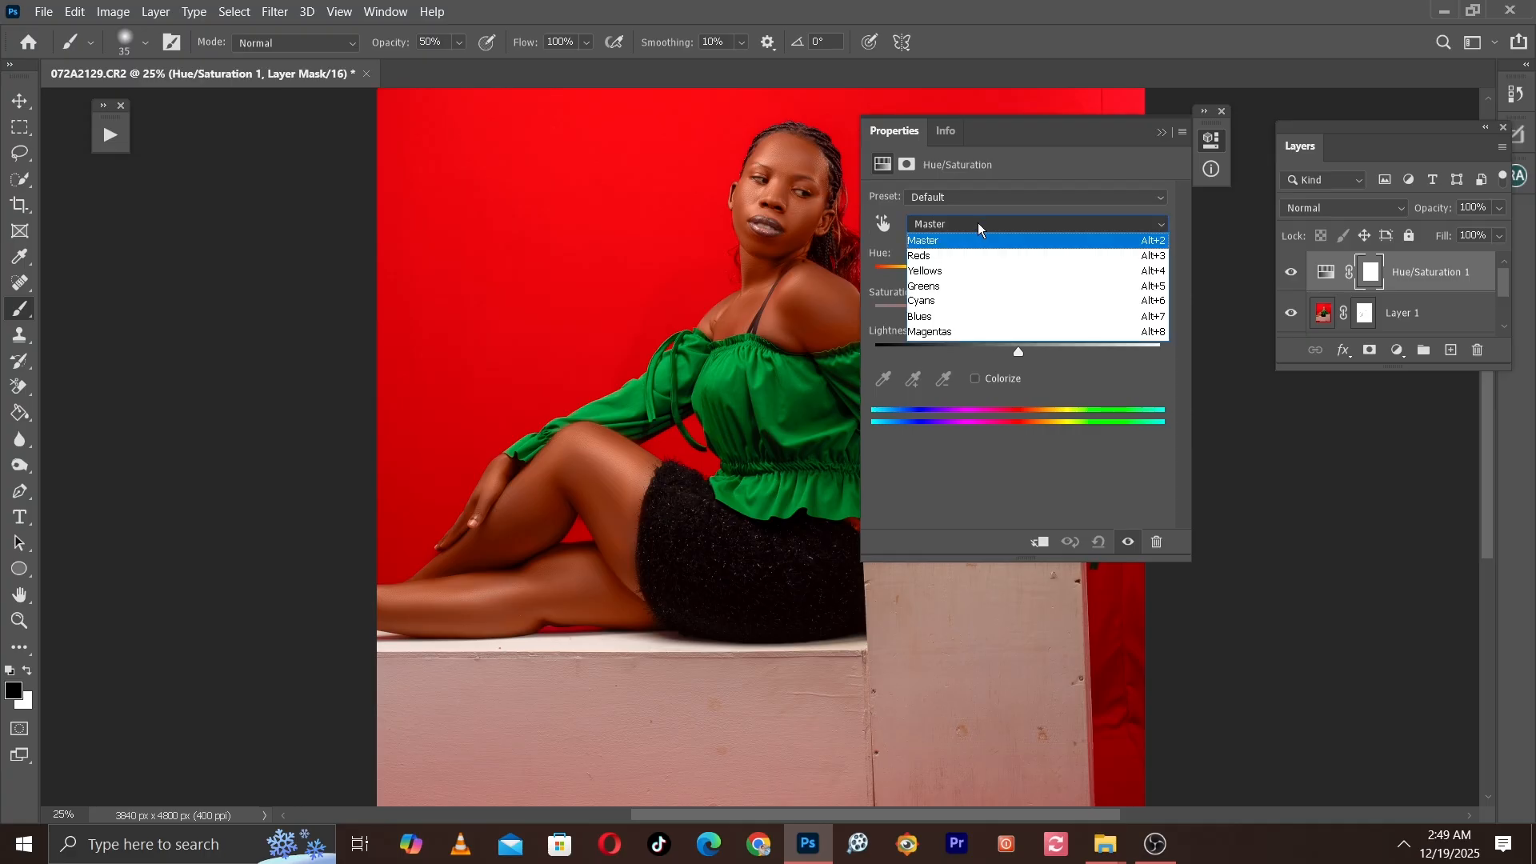
click(947, 257)
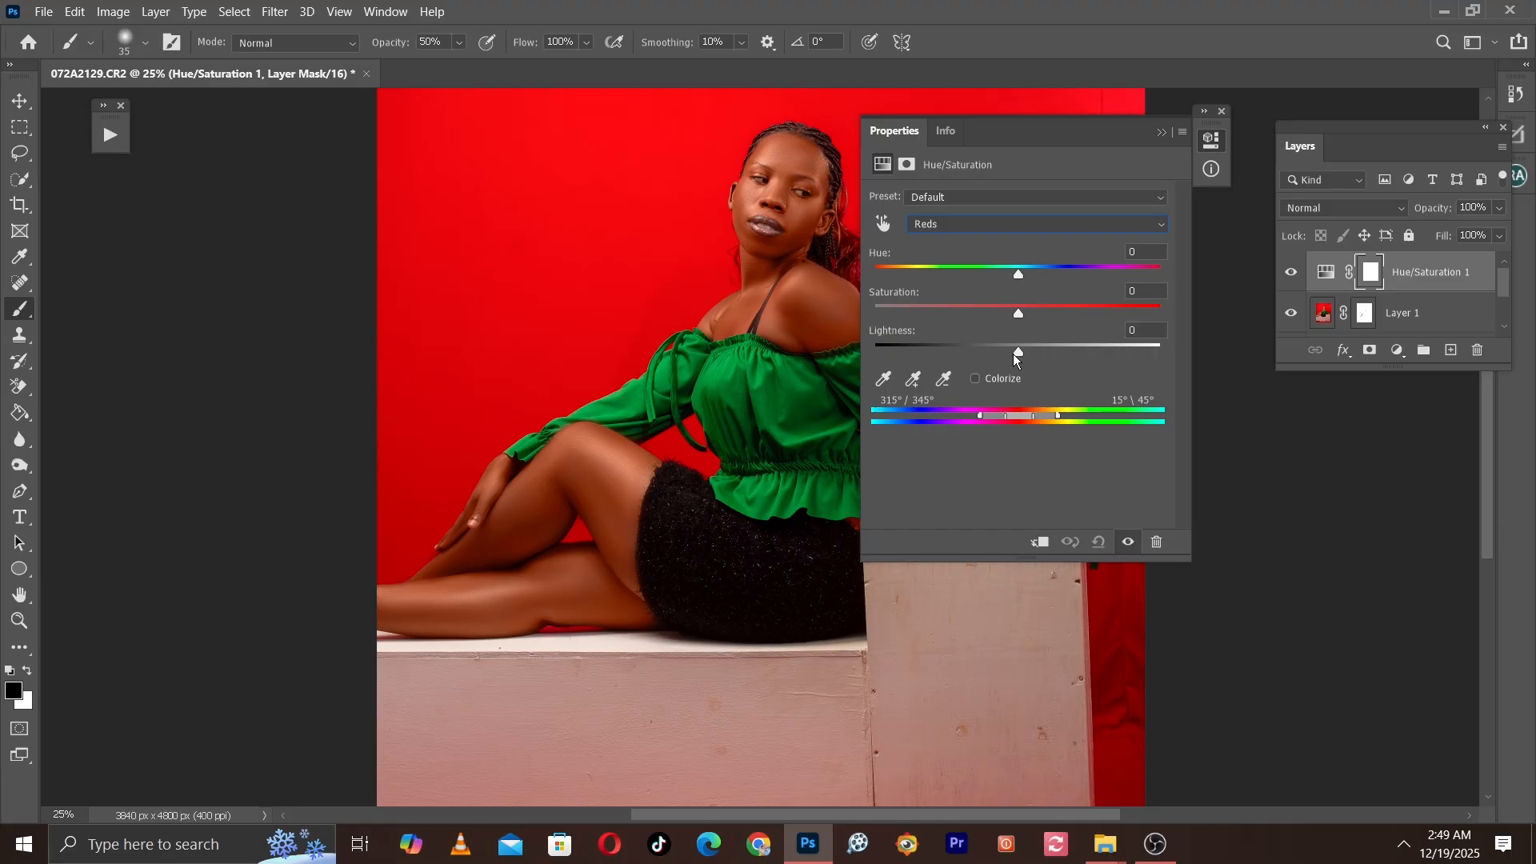
drag(1011, 353, 1011, 353)
click(1163, 133)
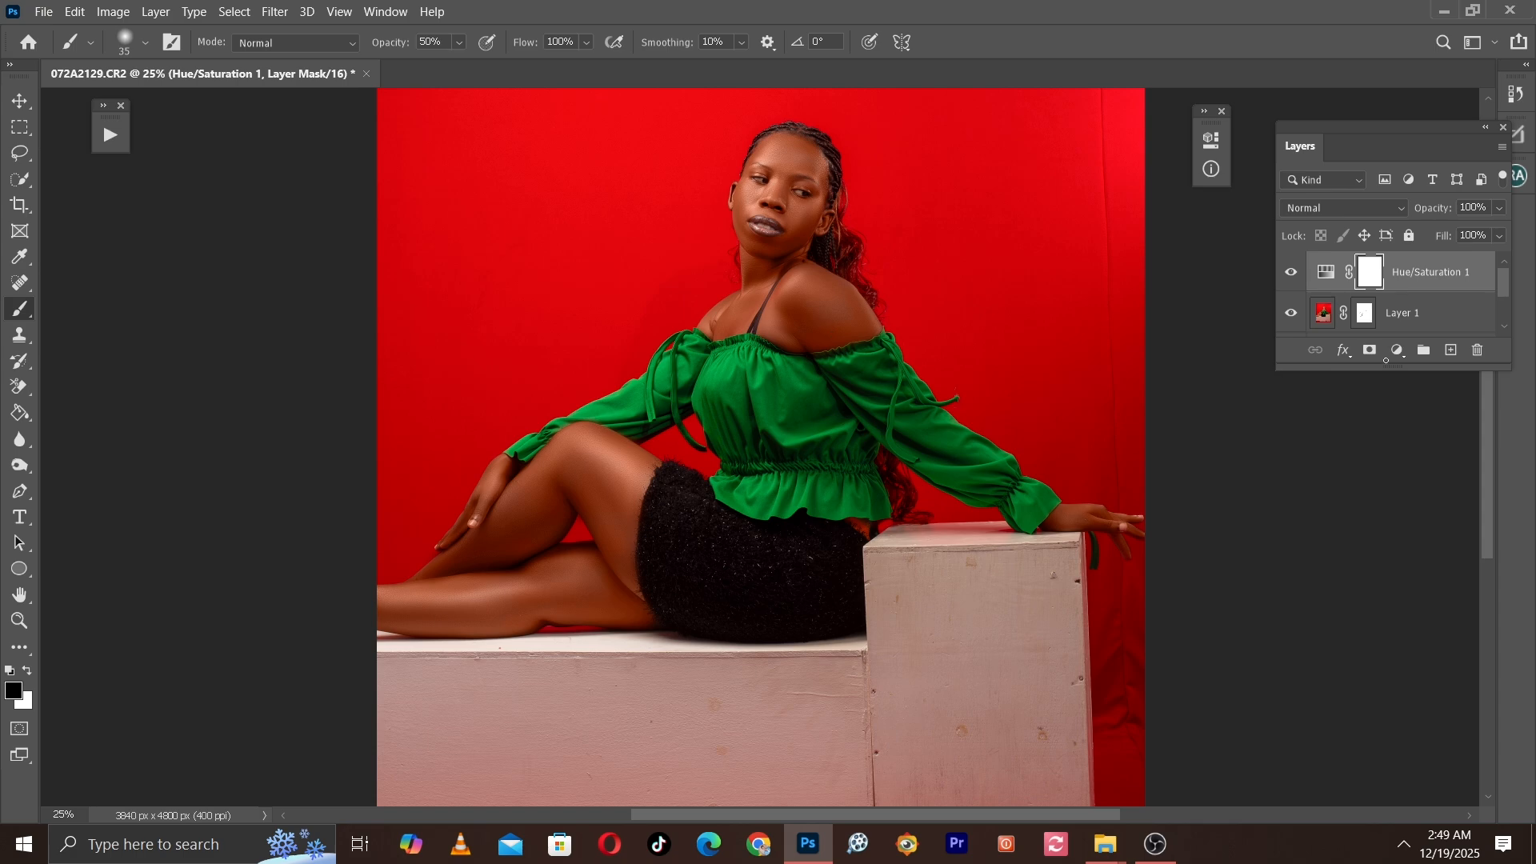
Step: Add a Selective Color adjustment layer and raise the cyan in the Blacks slightly
click(1399, 352)
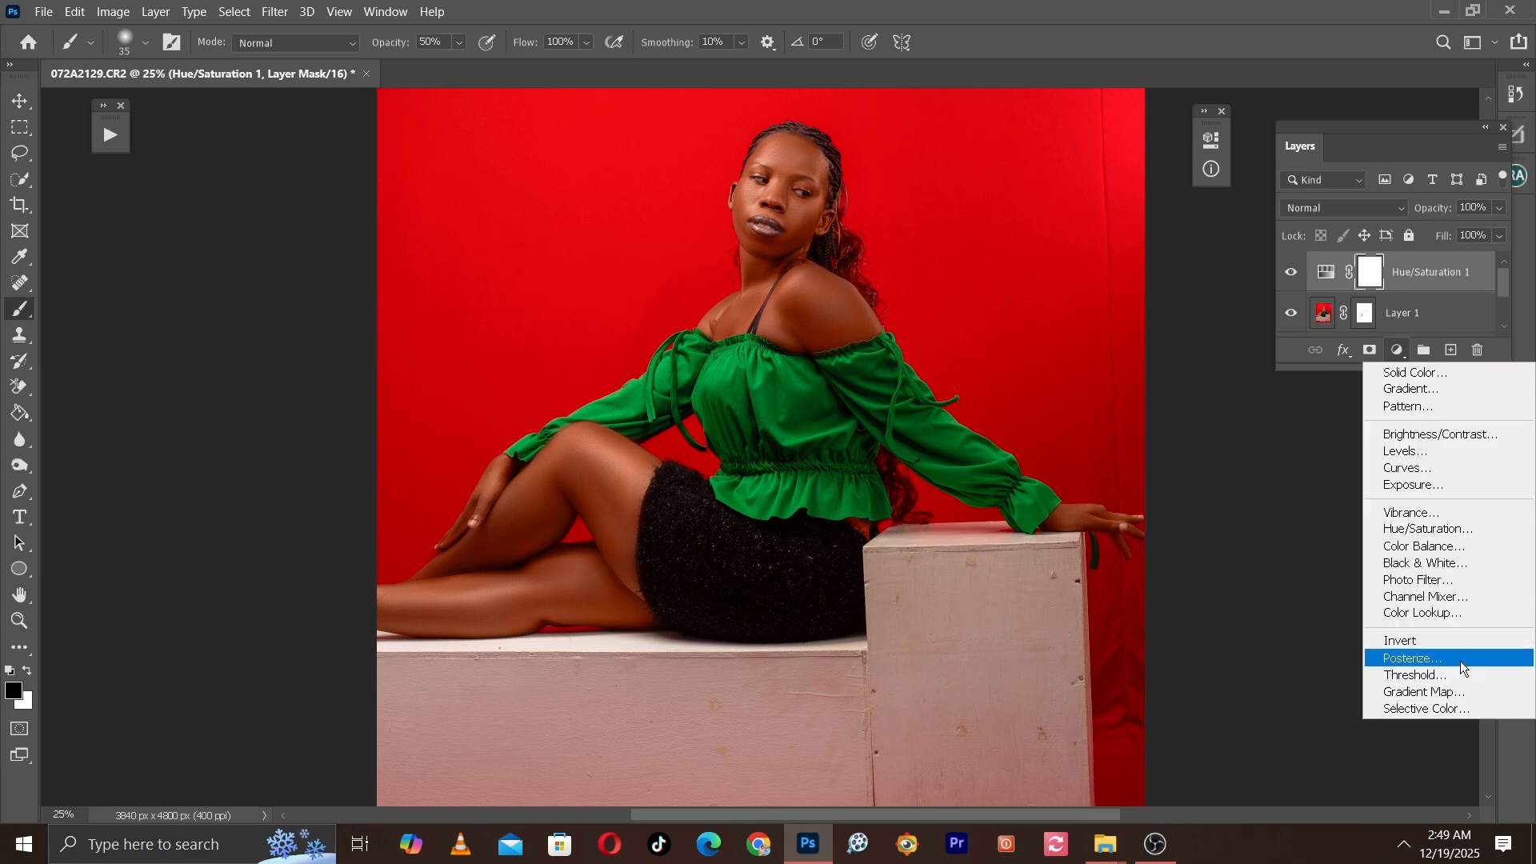
click(1424, 709)
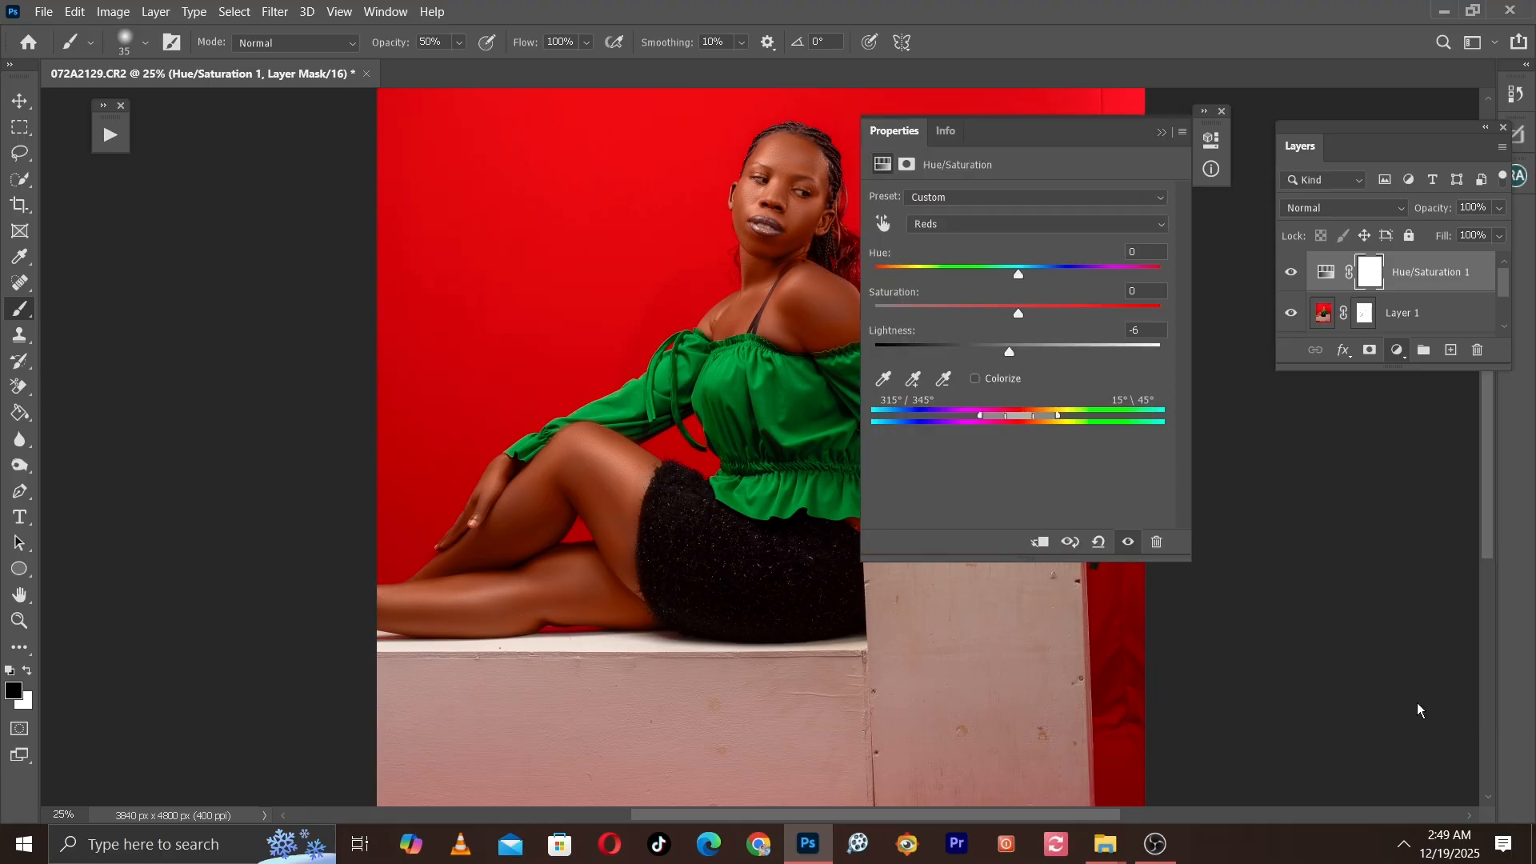
drag(1009, 141, 1075, 315)
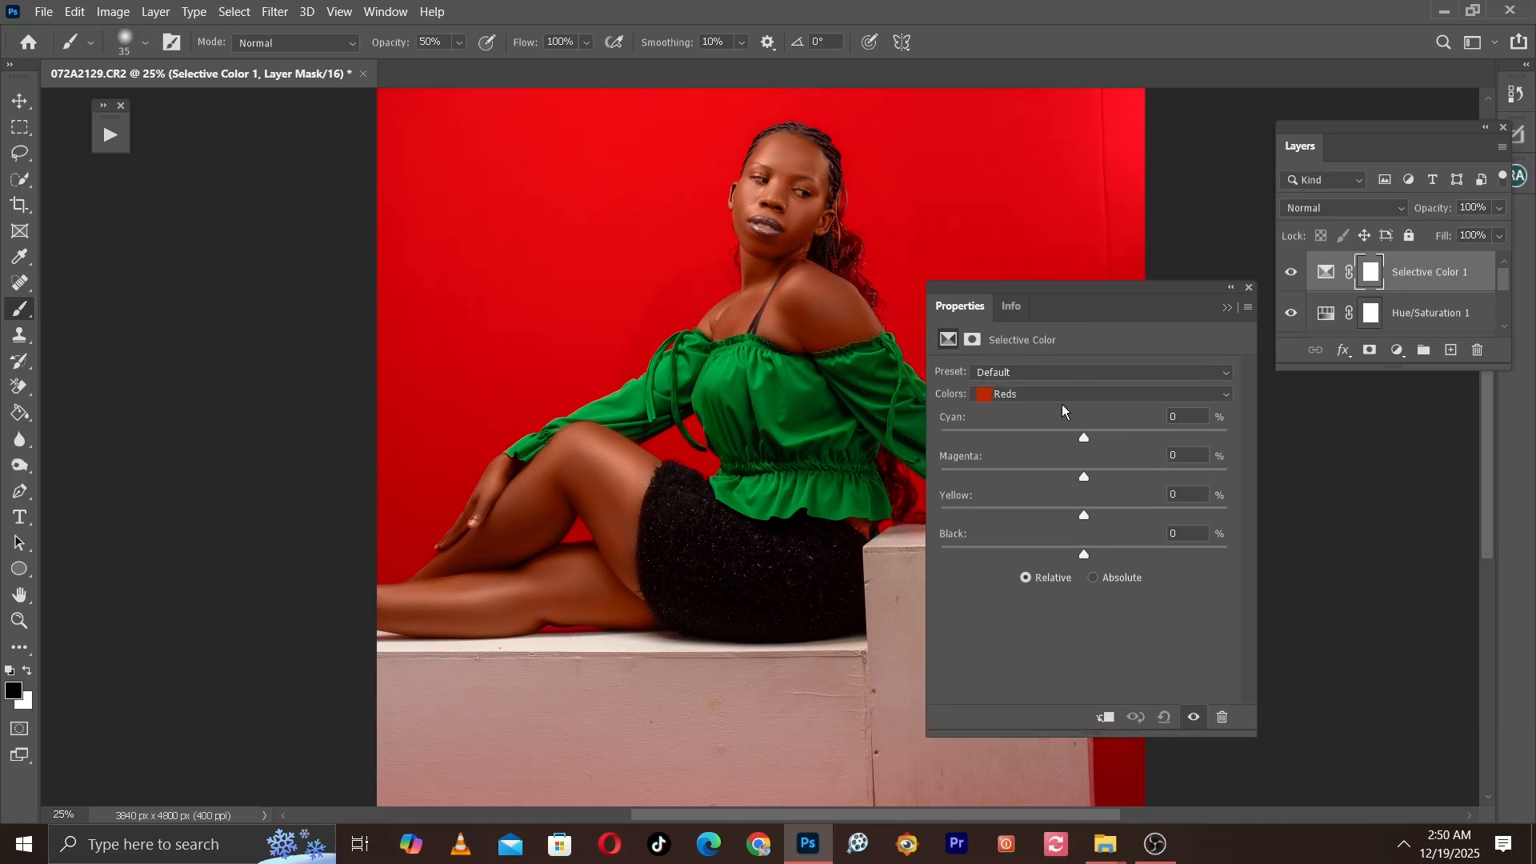
click(1048, 397)
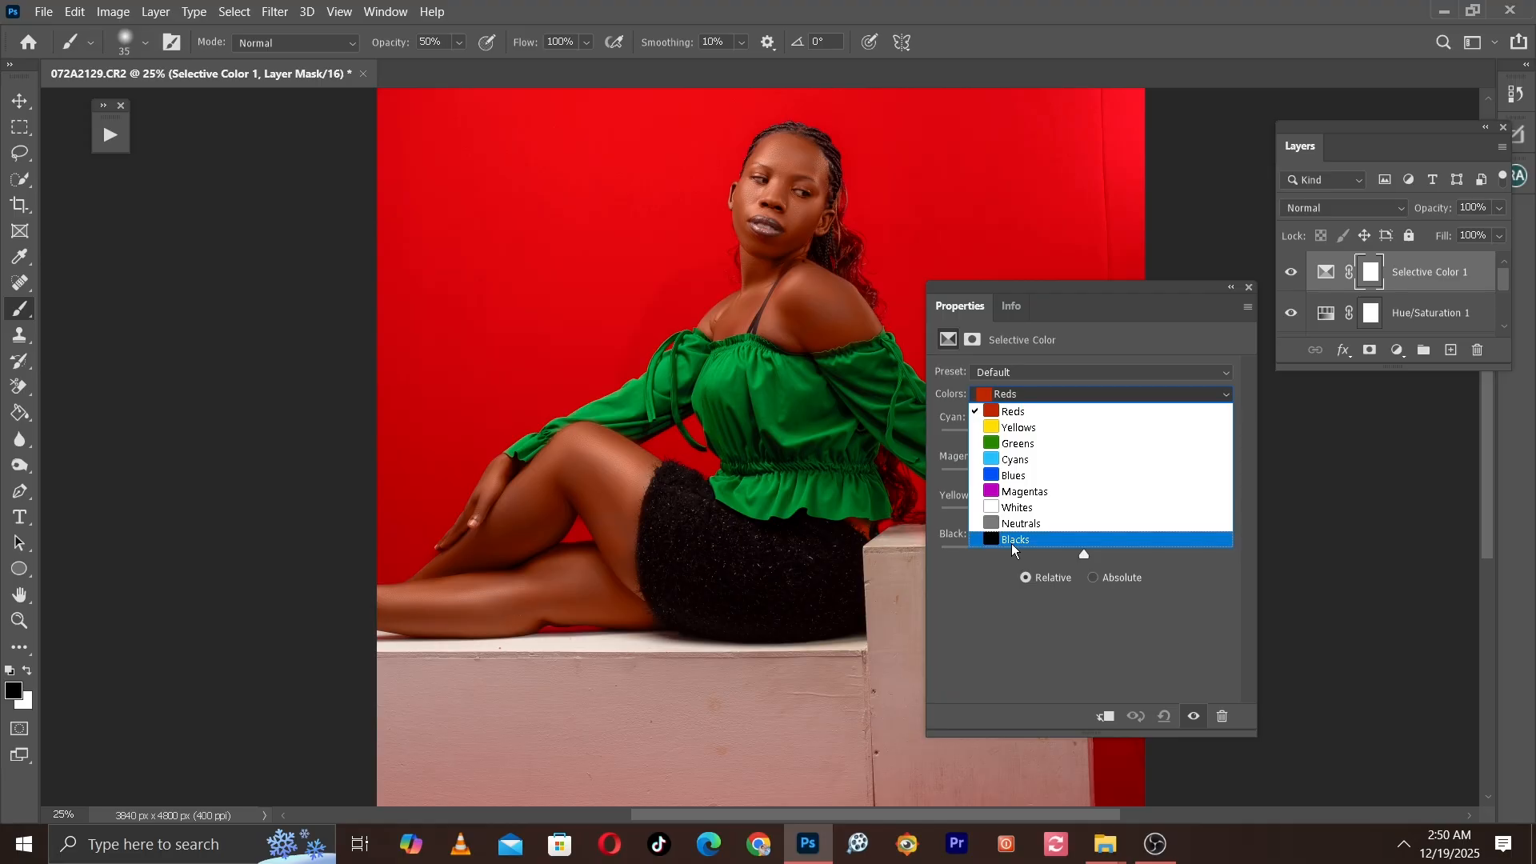
click(1014, 540)
drag(1087, 439, 1092, 445)
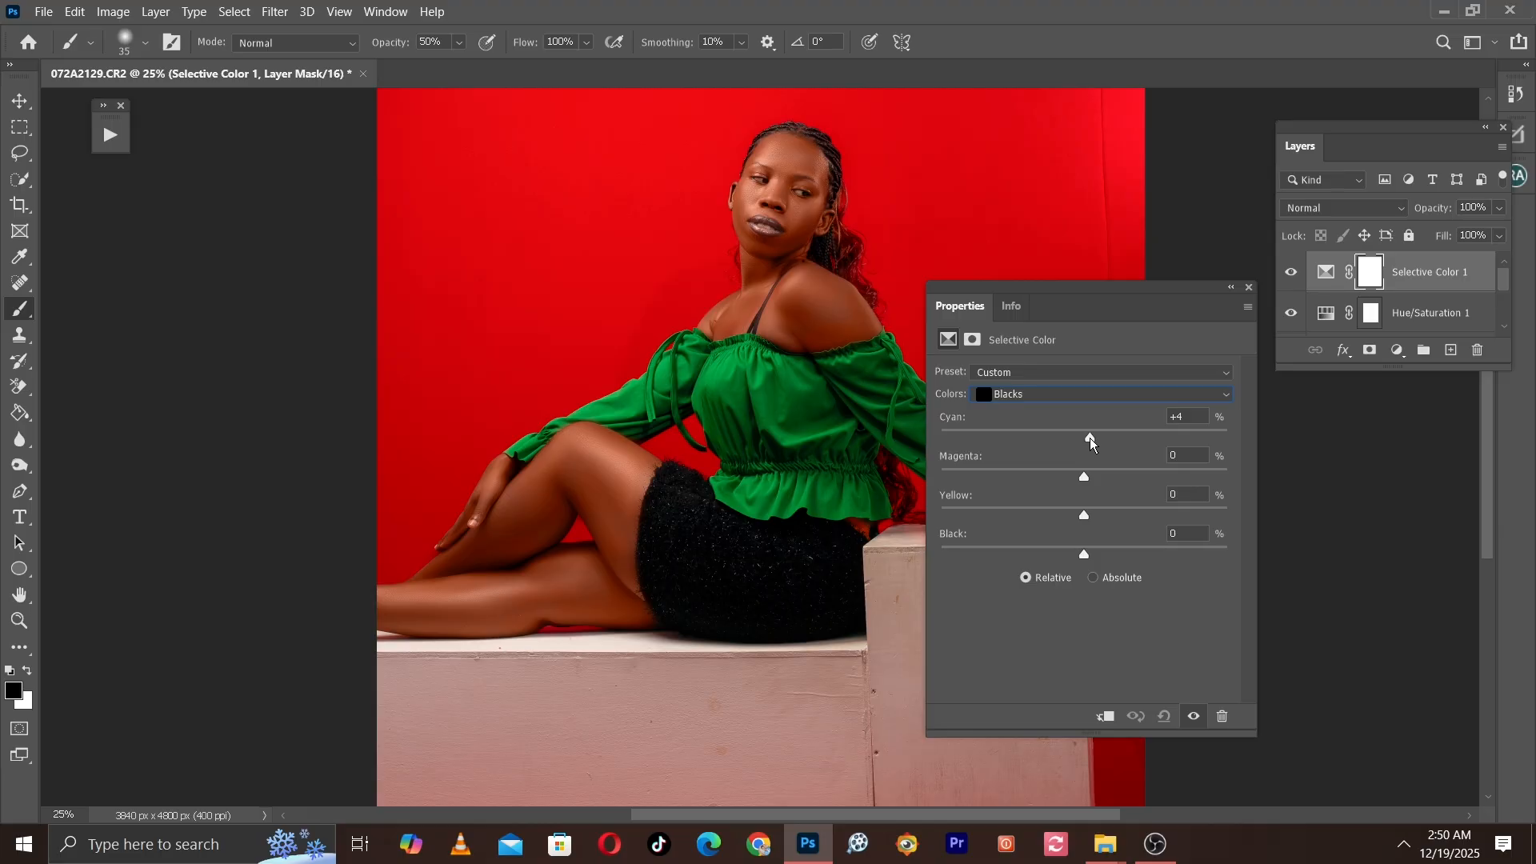
drag(1091, 444, 1095, 445)
click(1233, 289)
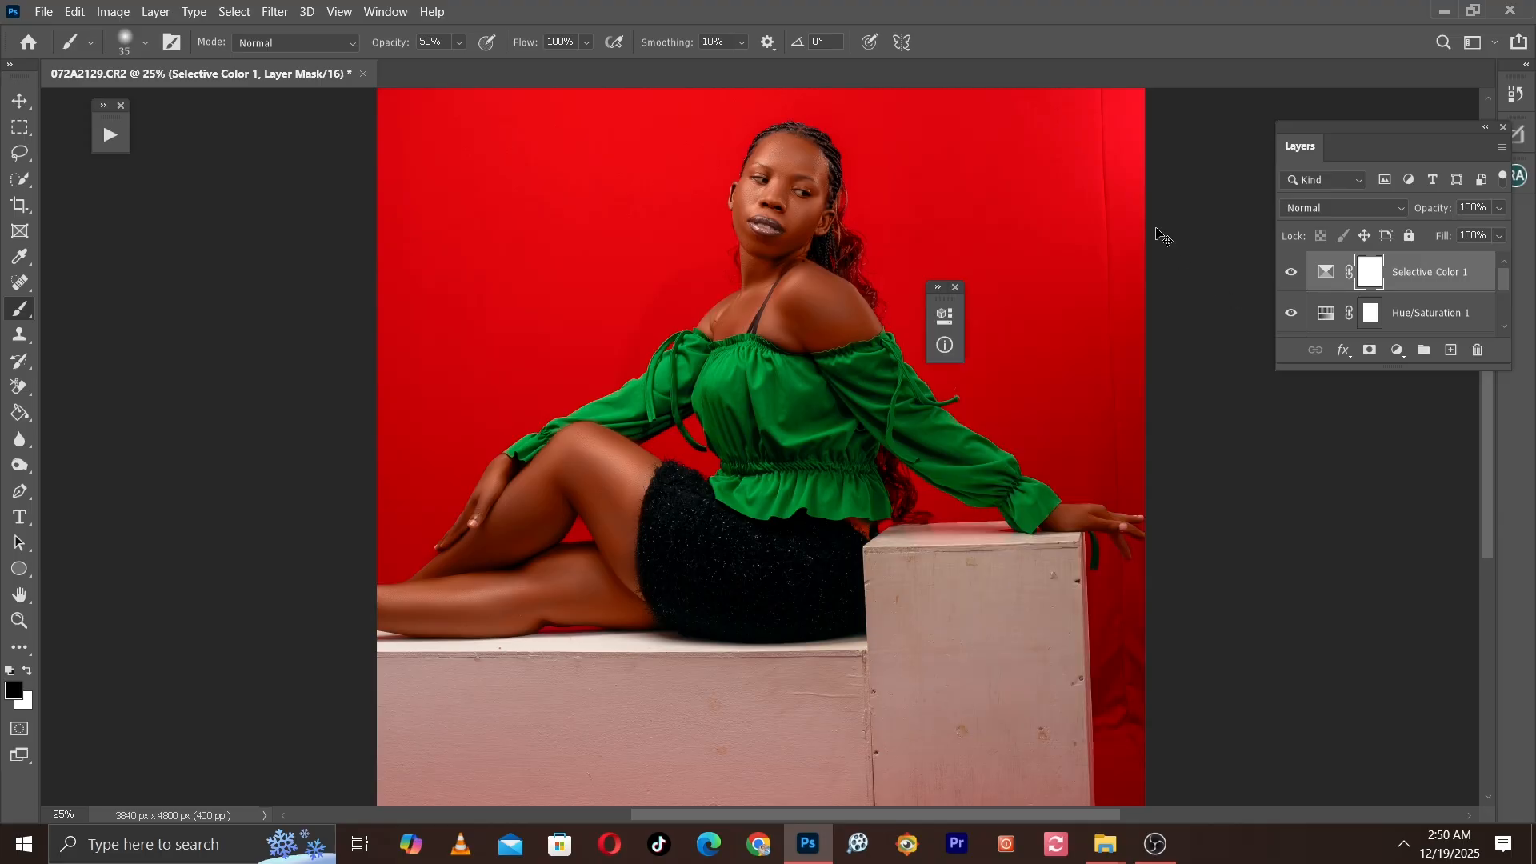
Step: Group the Selective Color, Hue/Saturation and Layer 1 layers together
key(ctrl+plus)
key(ctrl+plus)
key(ctrl+plus)
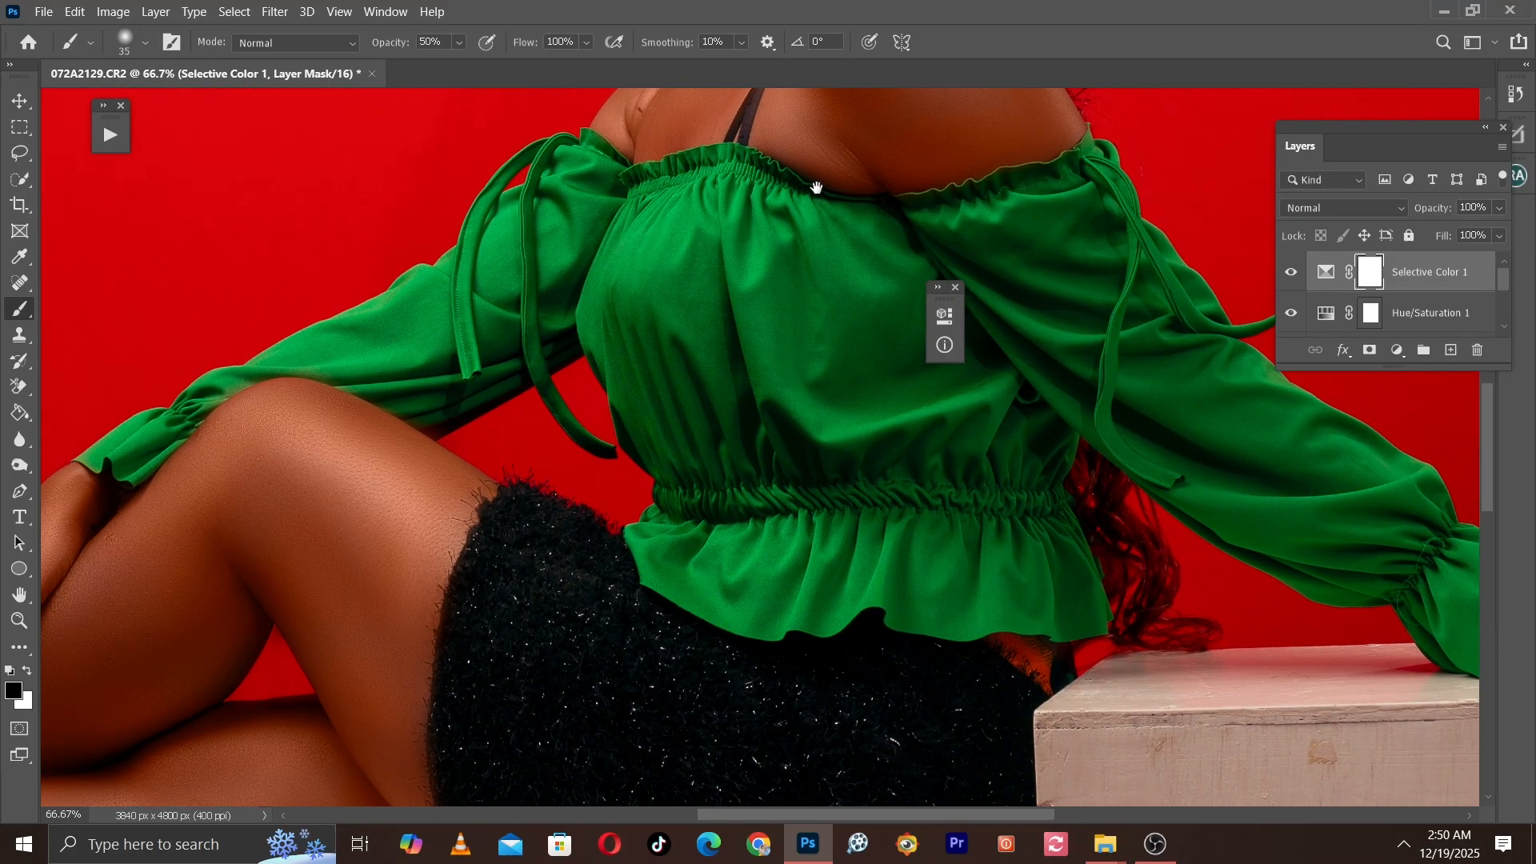
drag(814, 186, 614, 780)
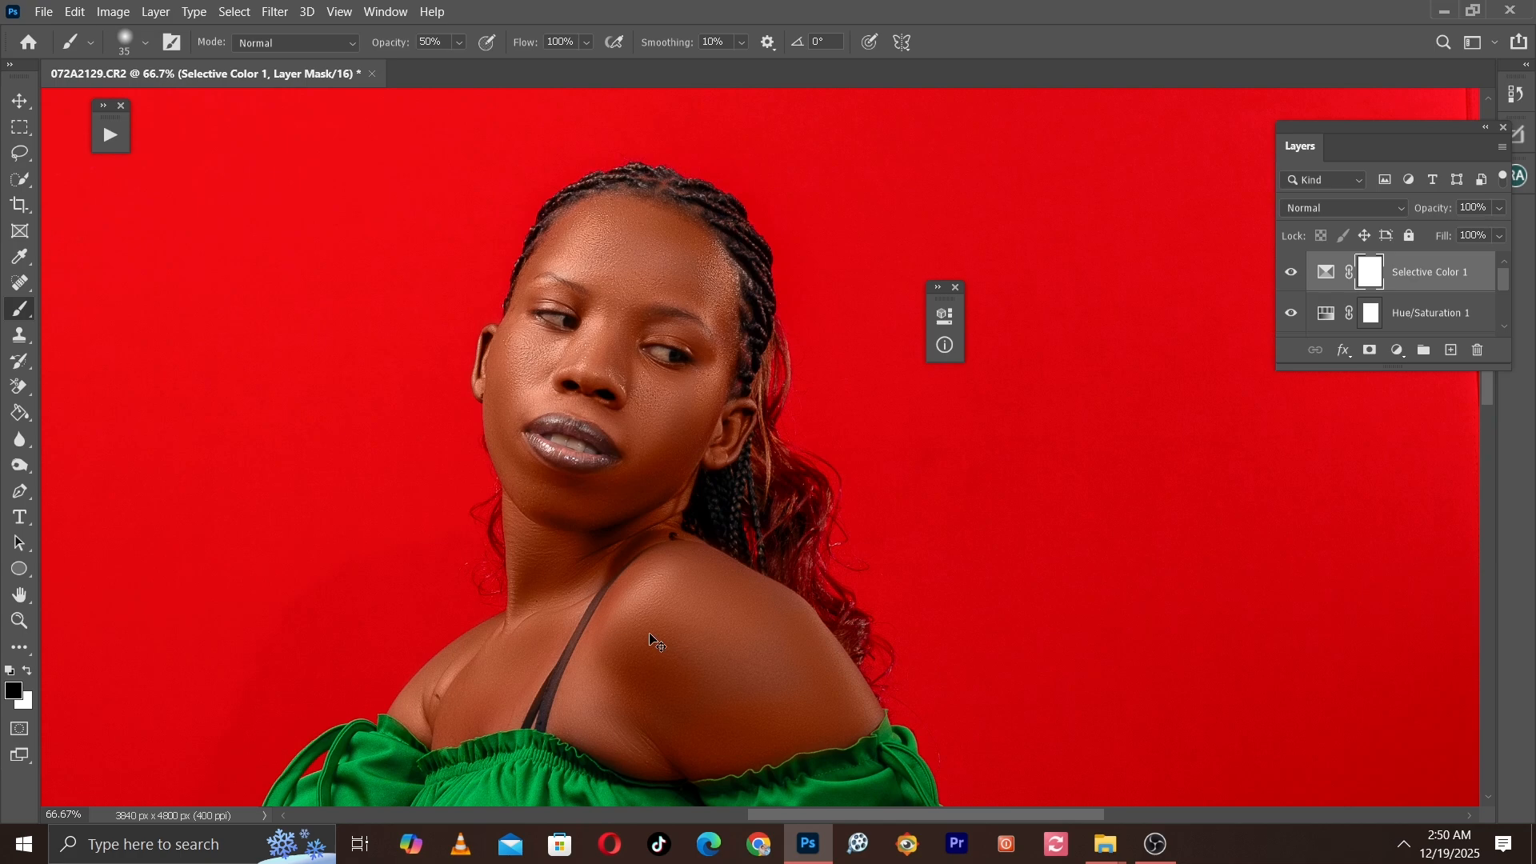
key(ctrl+plus)
drag(600, 590, 745, 668)
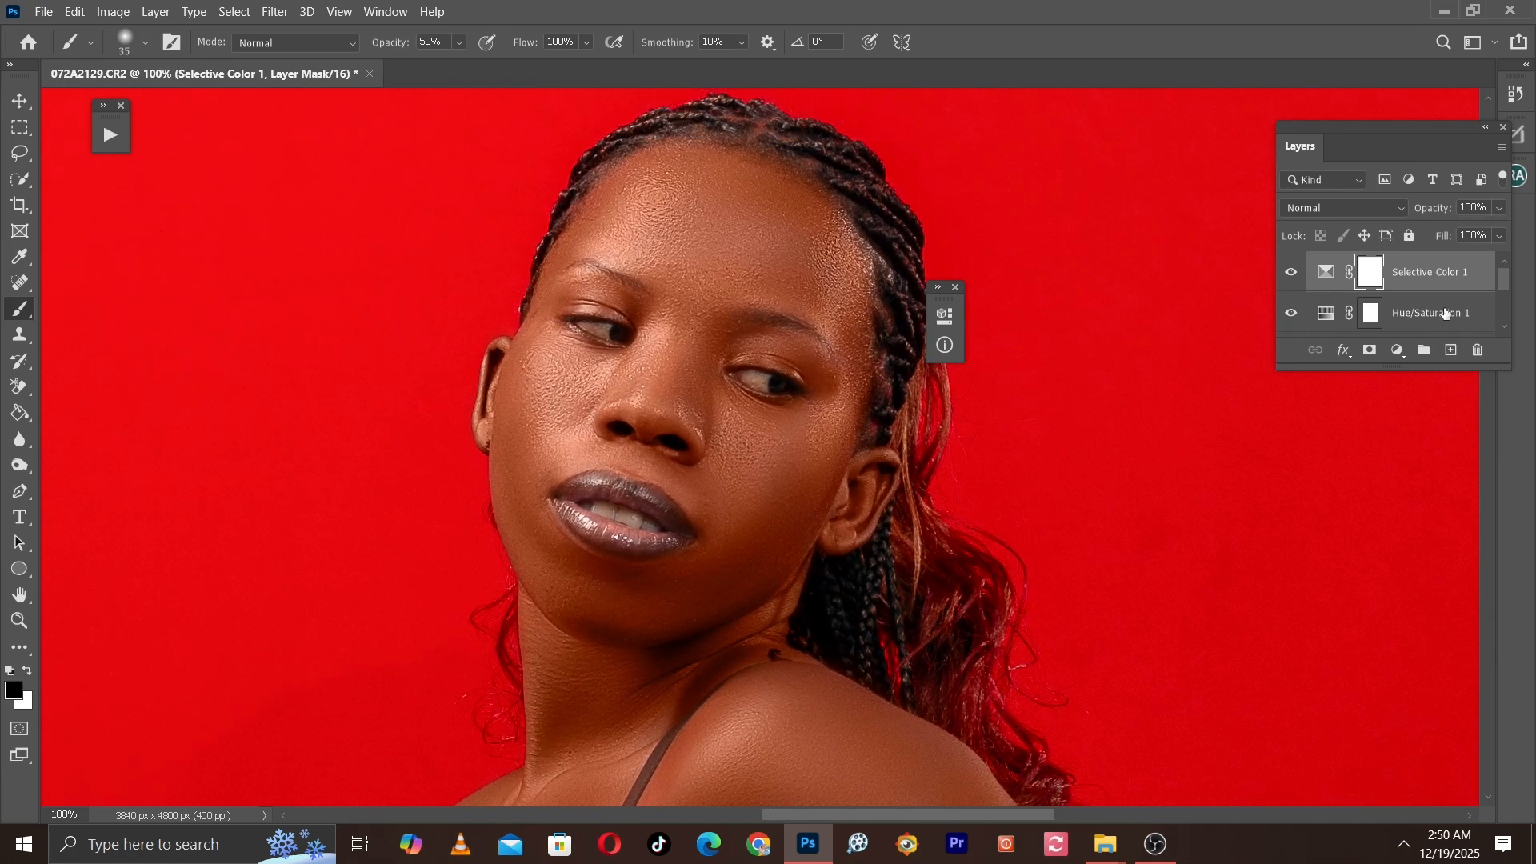
scroll(1447, 314, down, 3)
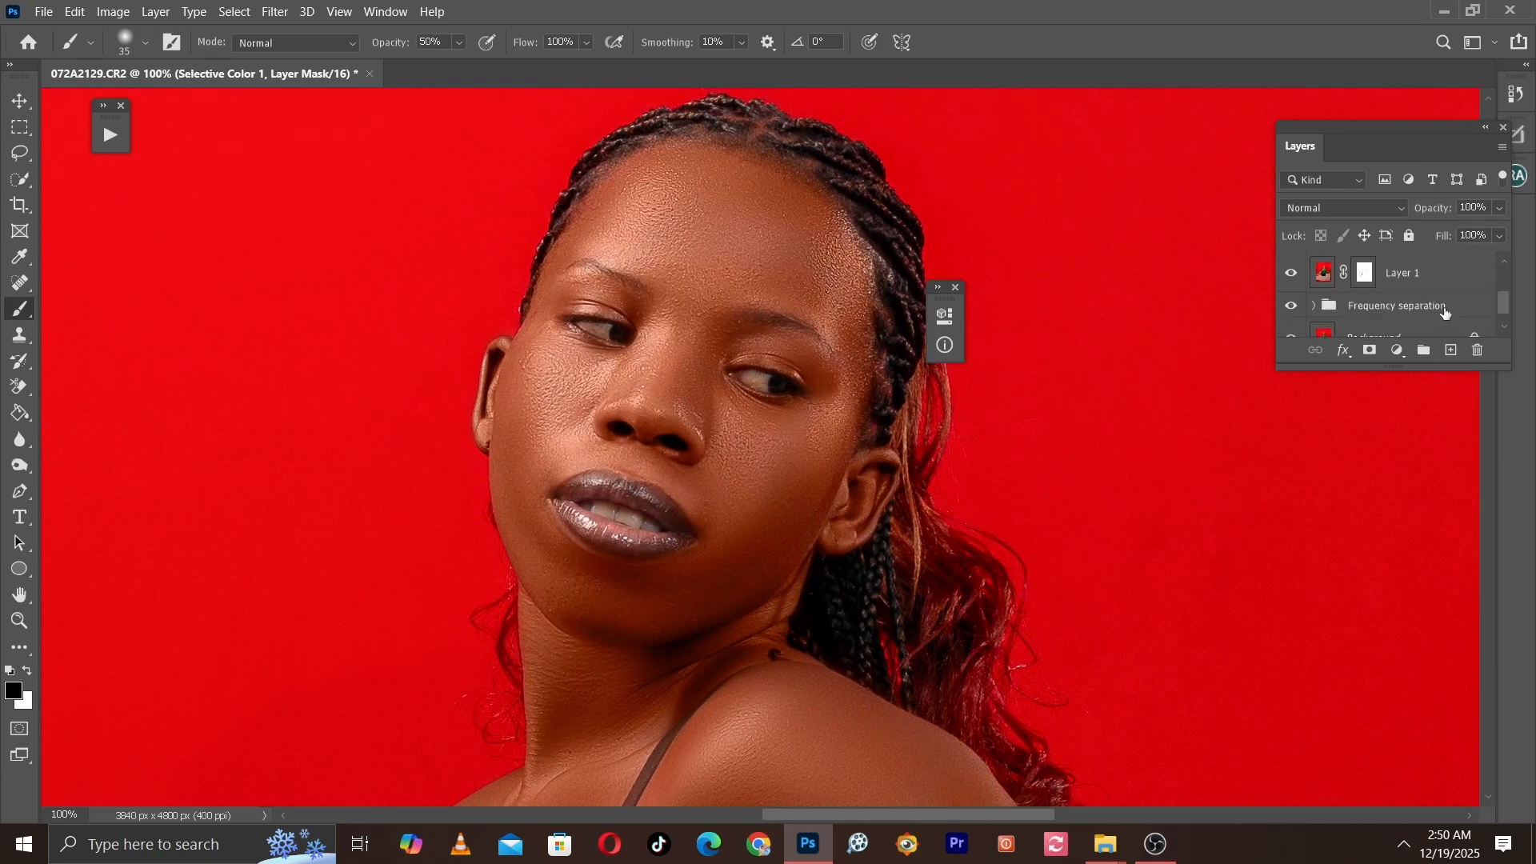
scroll(1447, 313, up, 1)
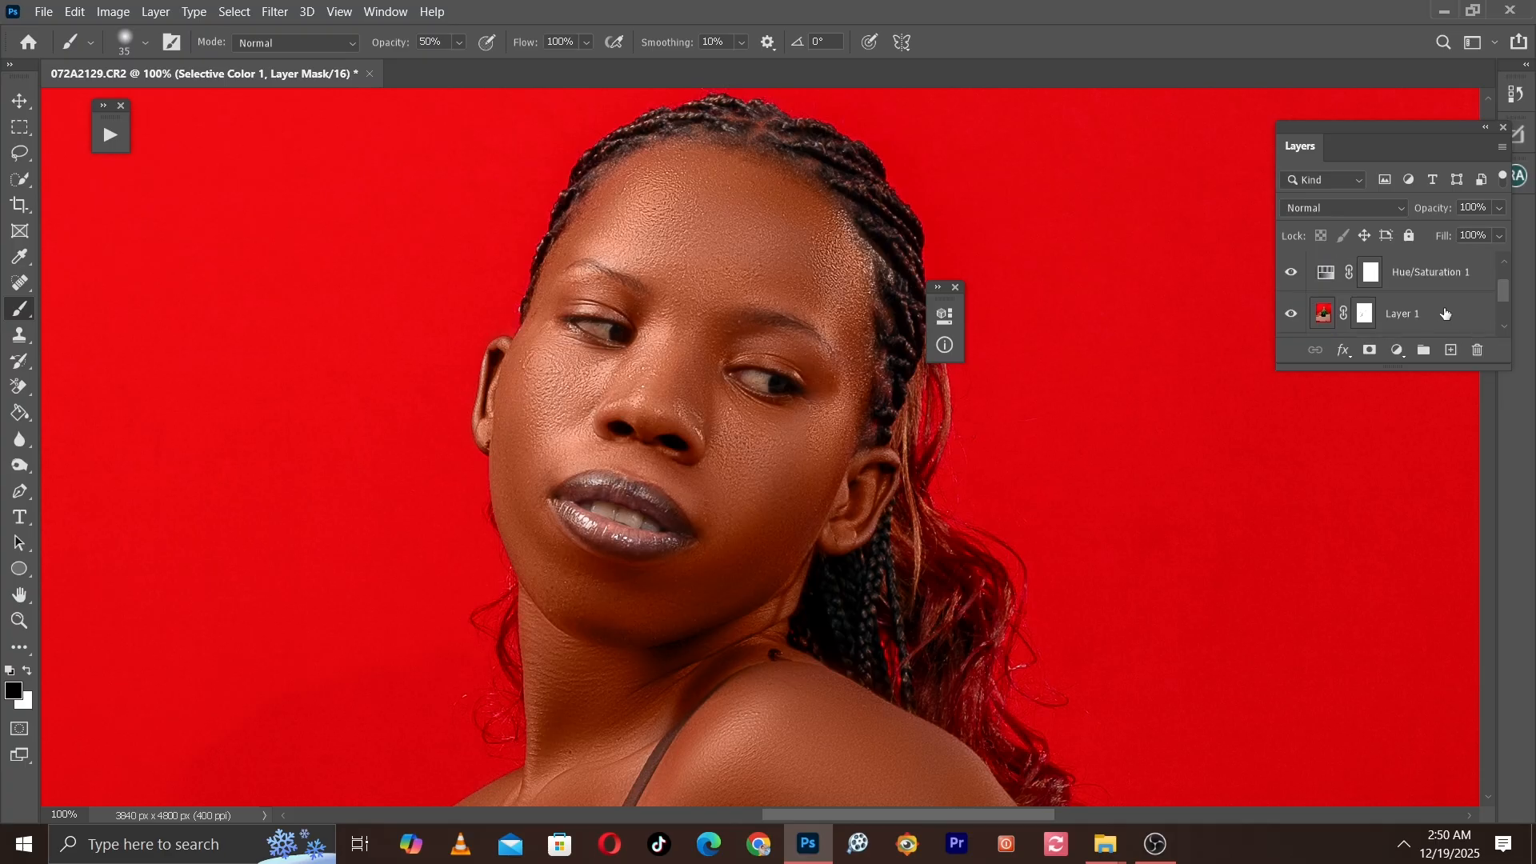
scroll(1447, 314, up, 1)
scroll(1429, 308, down, 1)
shift+click(1417, 317)
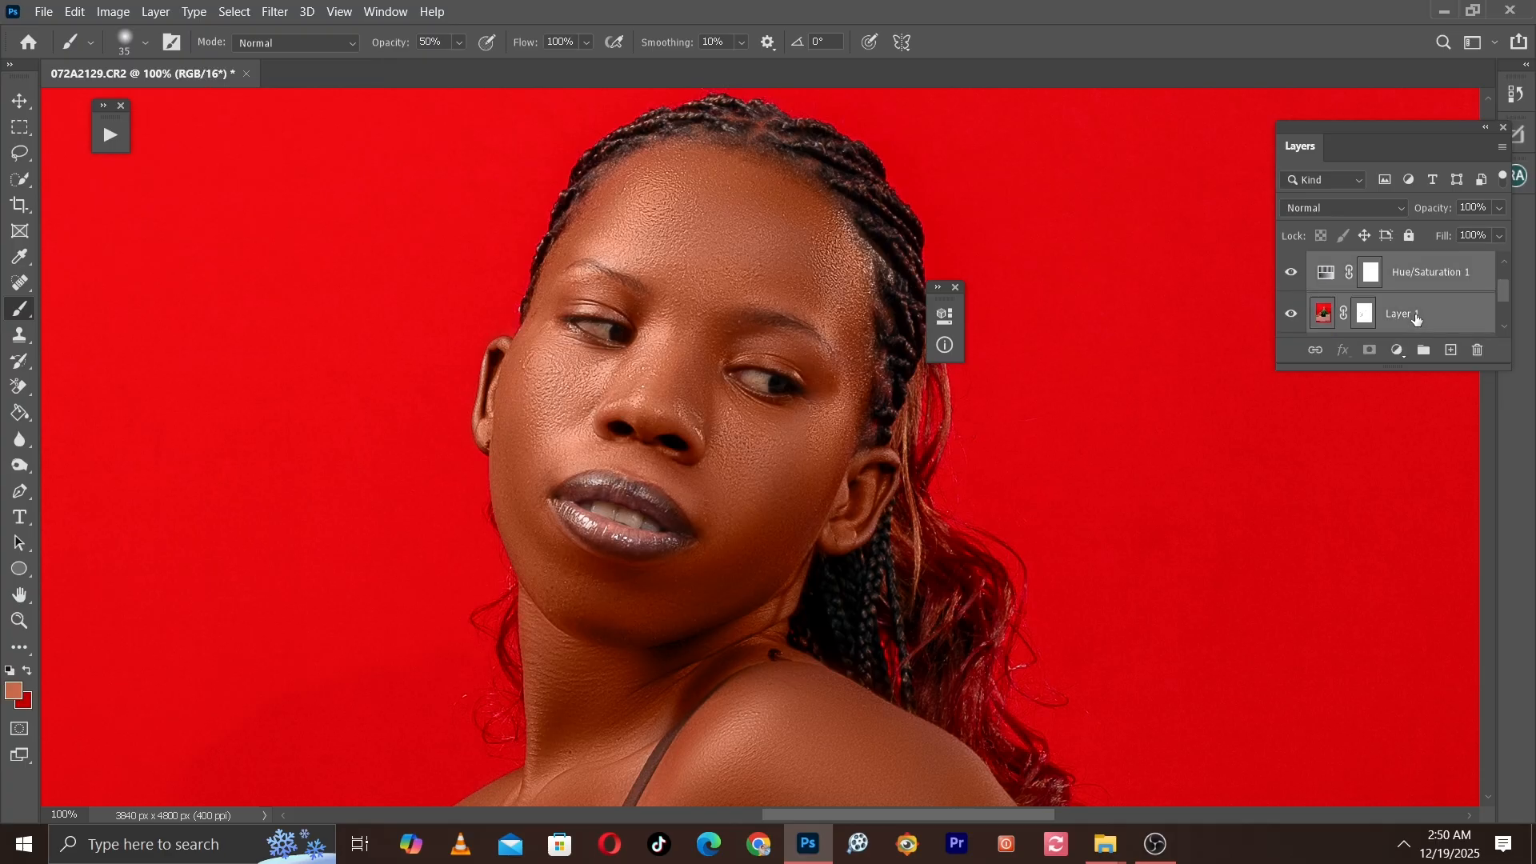
key(ctrl+g)
Step: Compare the face before and after the colour grading by hiding and showing Group 1
click(1289, 266)
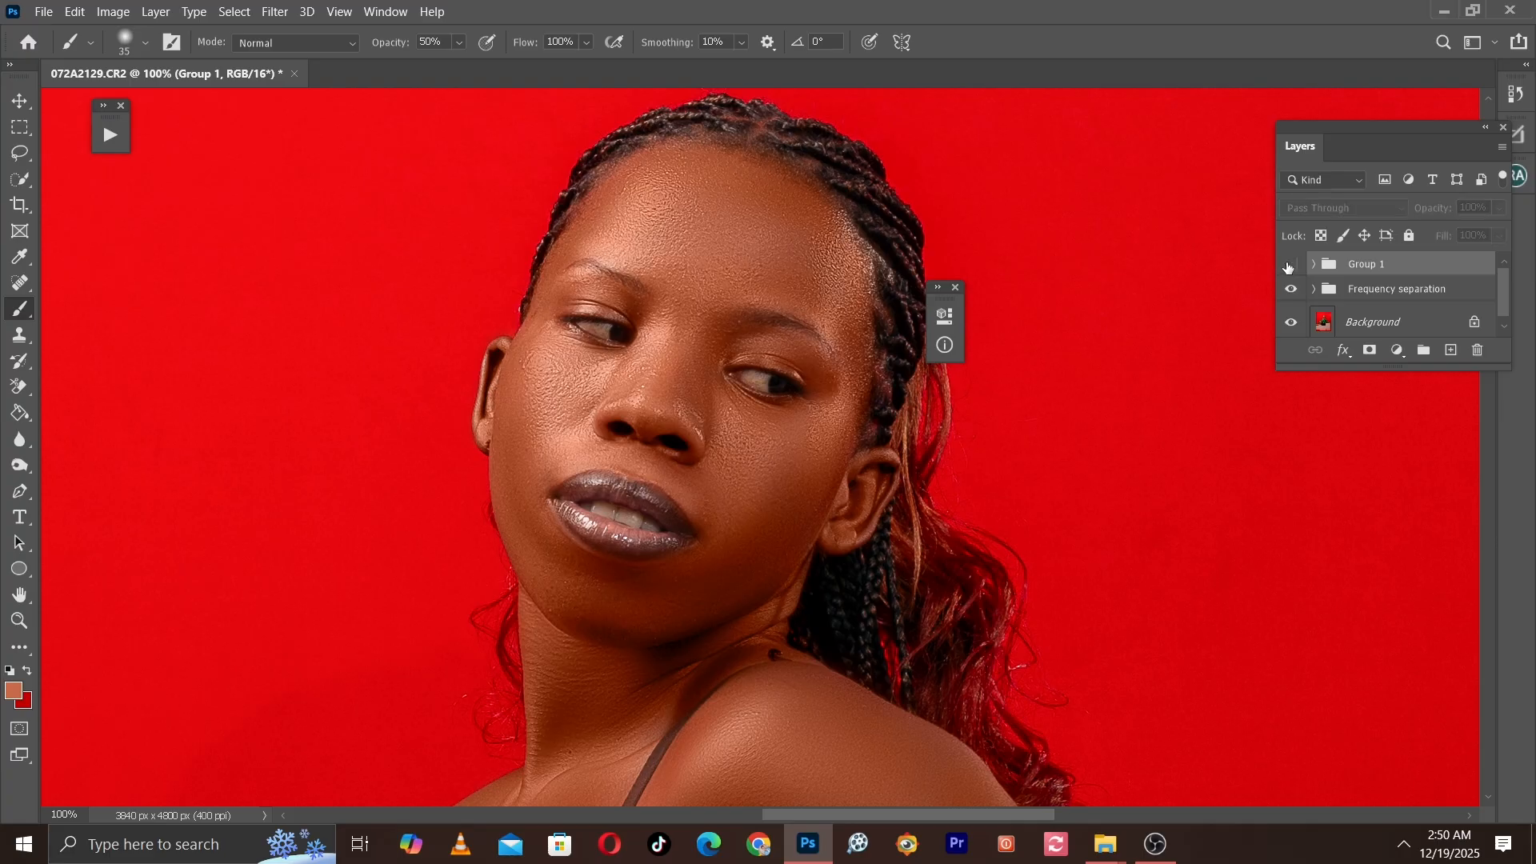
click(1289, 266)
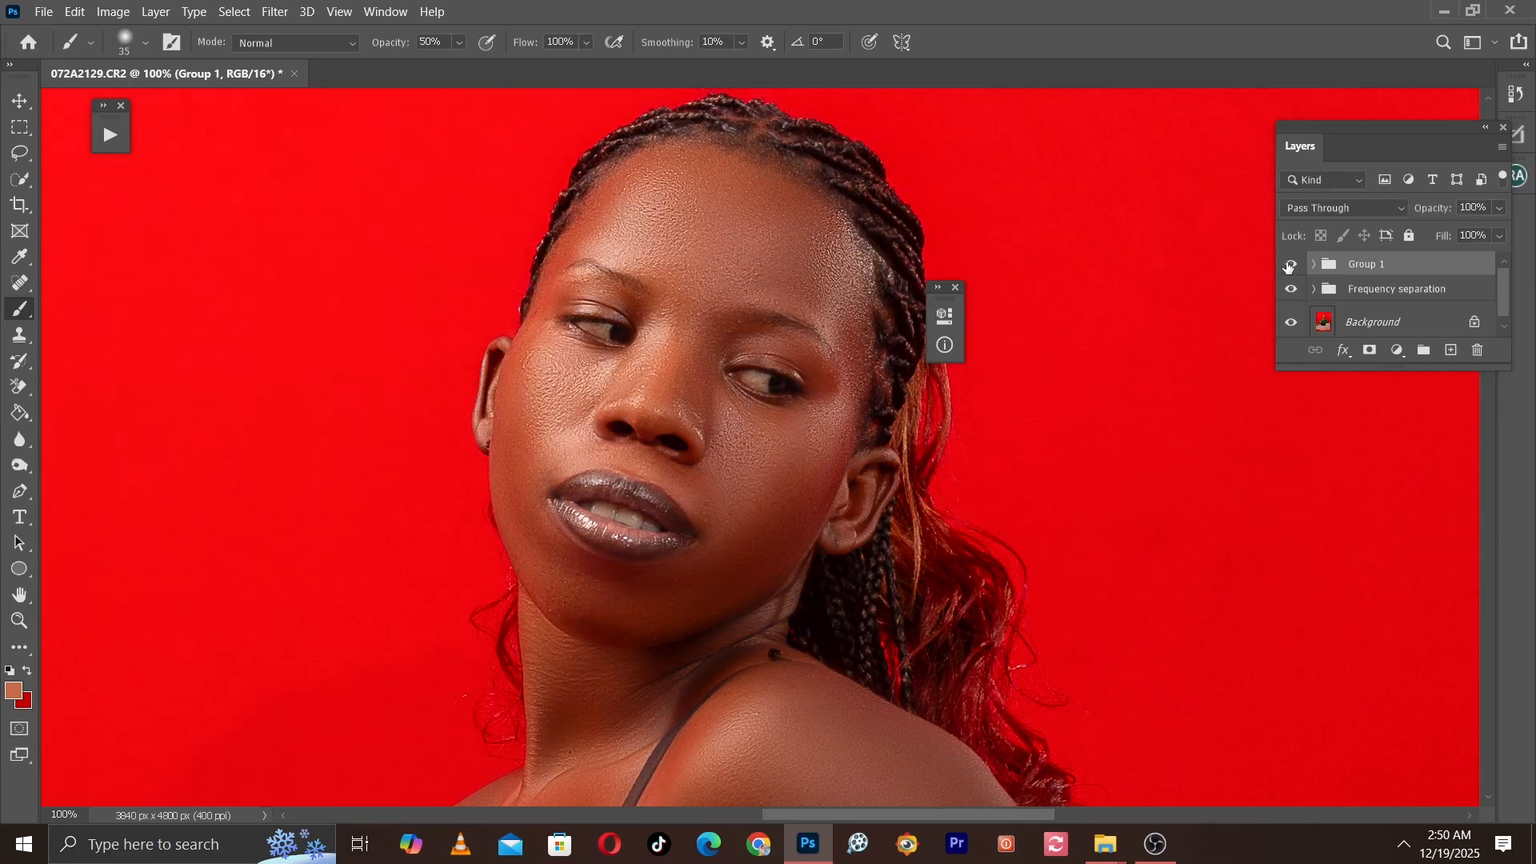
click(1289, 266)
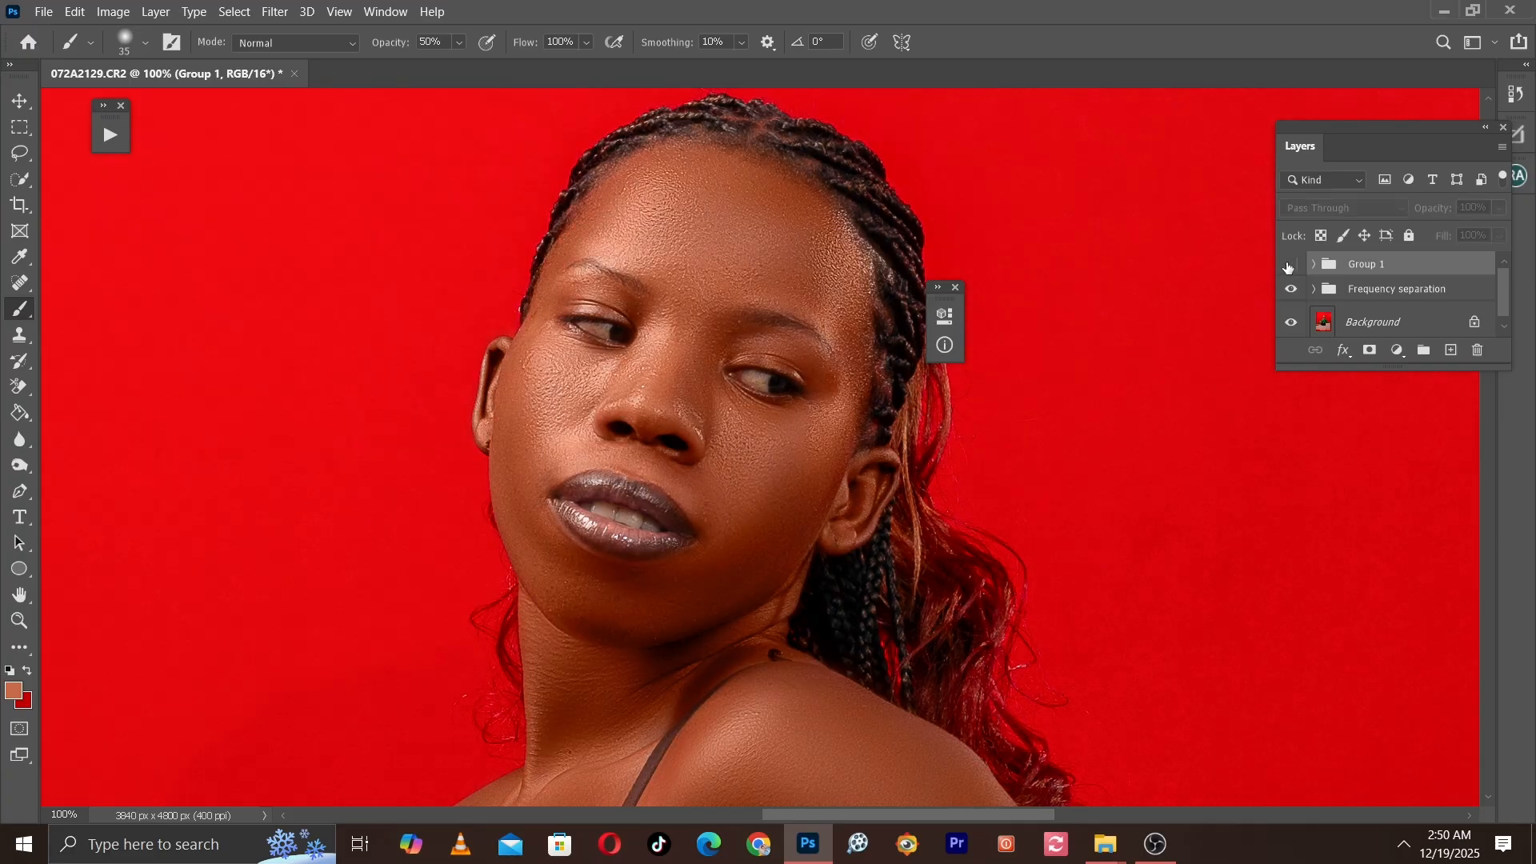
click(1289, 266)
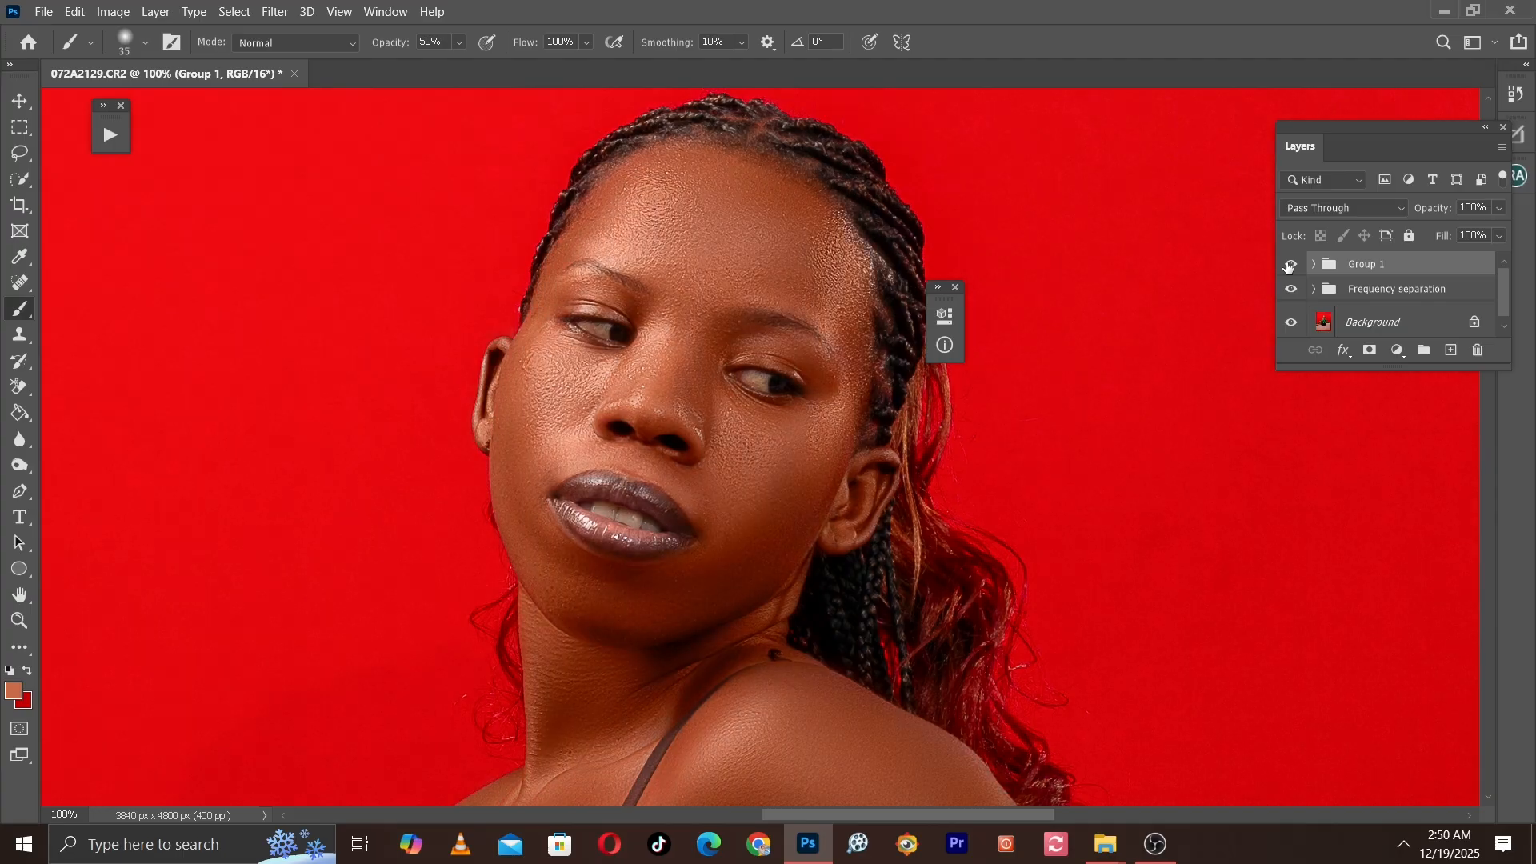
key(ctrl+minus)
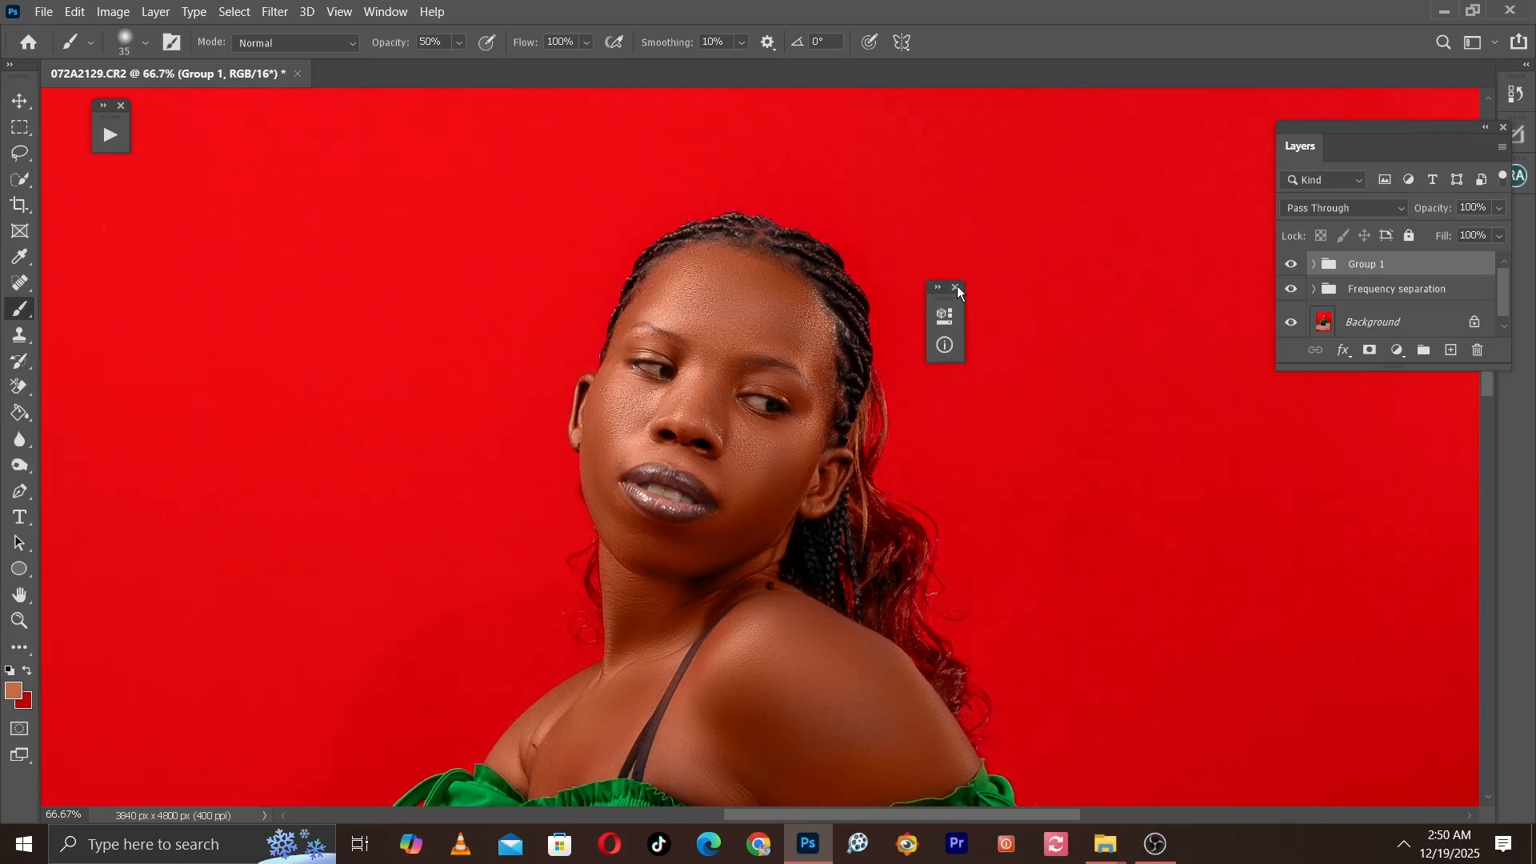
Step: Close the collapsed floating Properties and Info panel over the portrait
click(957, 288)
click(950, 288)
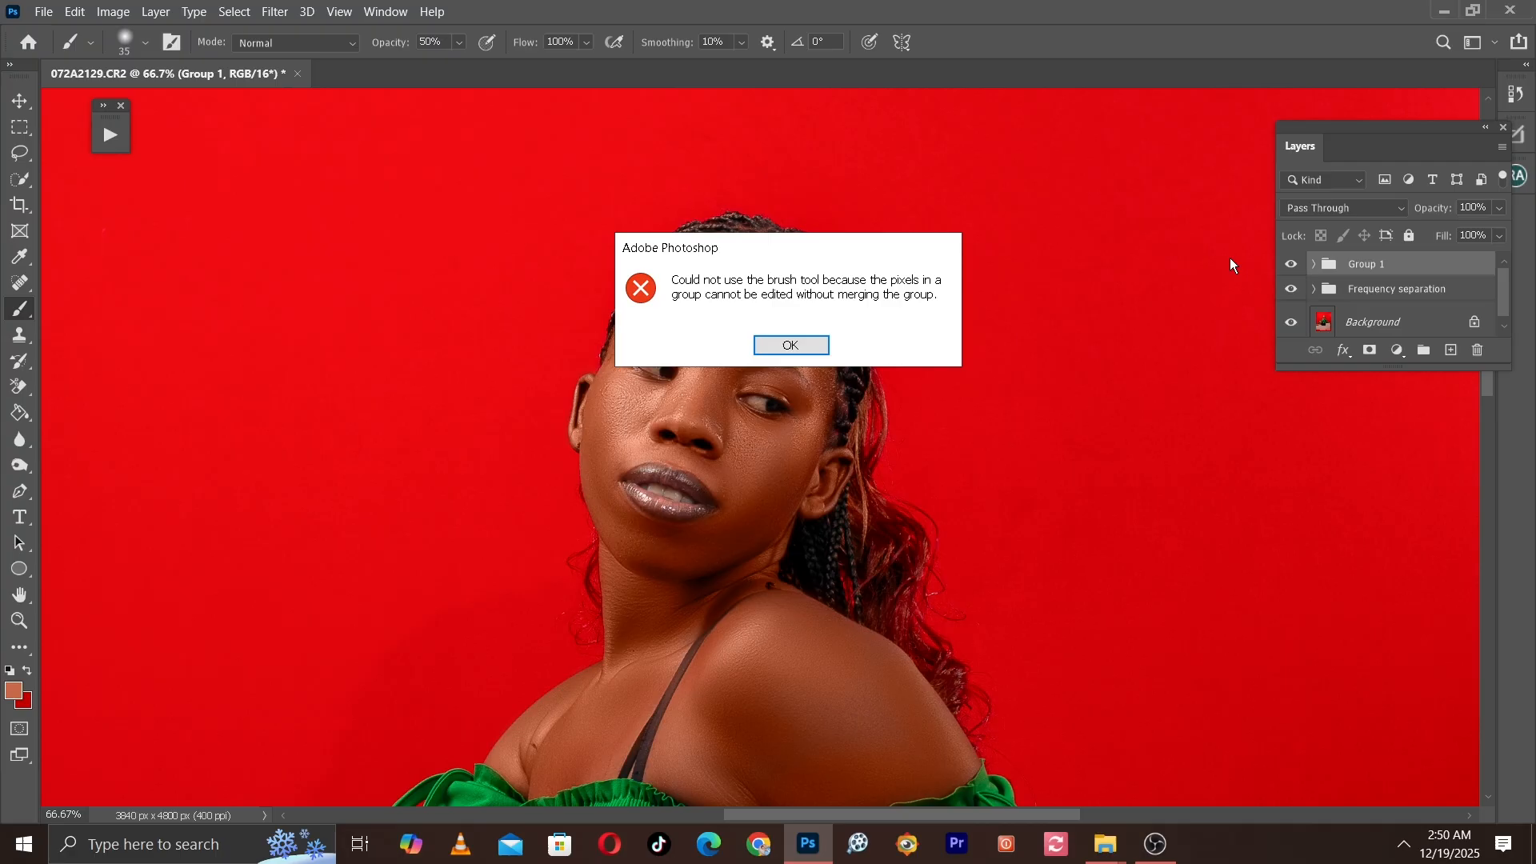
click(756, 345)
Step: Examine the graded portrait from the whole figure down to the face and shoulders
key(ctrl+minus)
key(ctrl+minus)
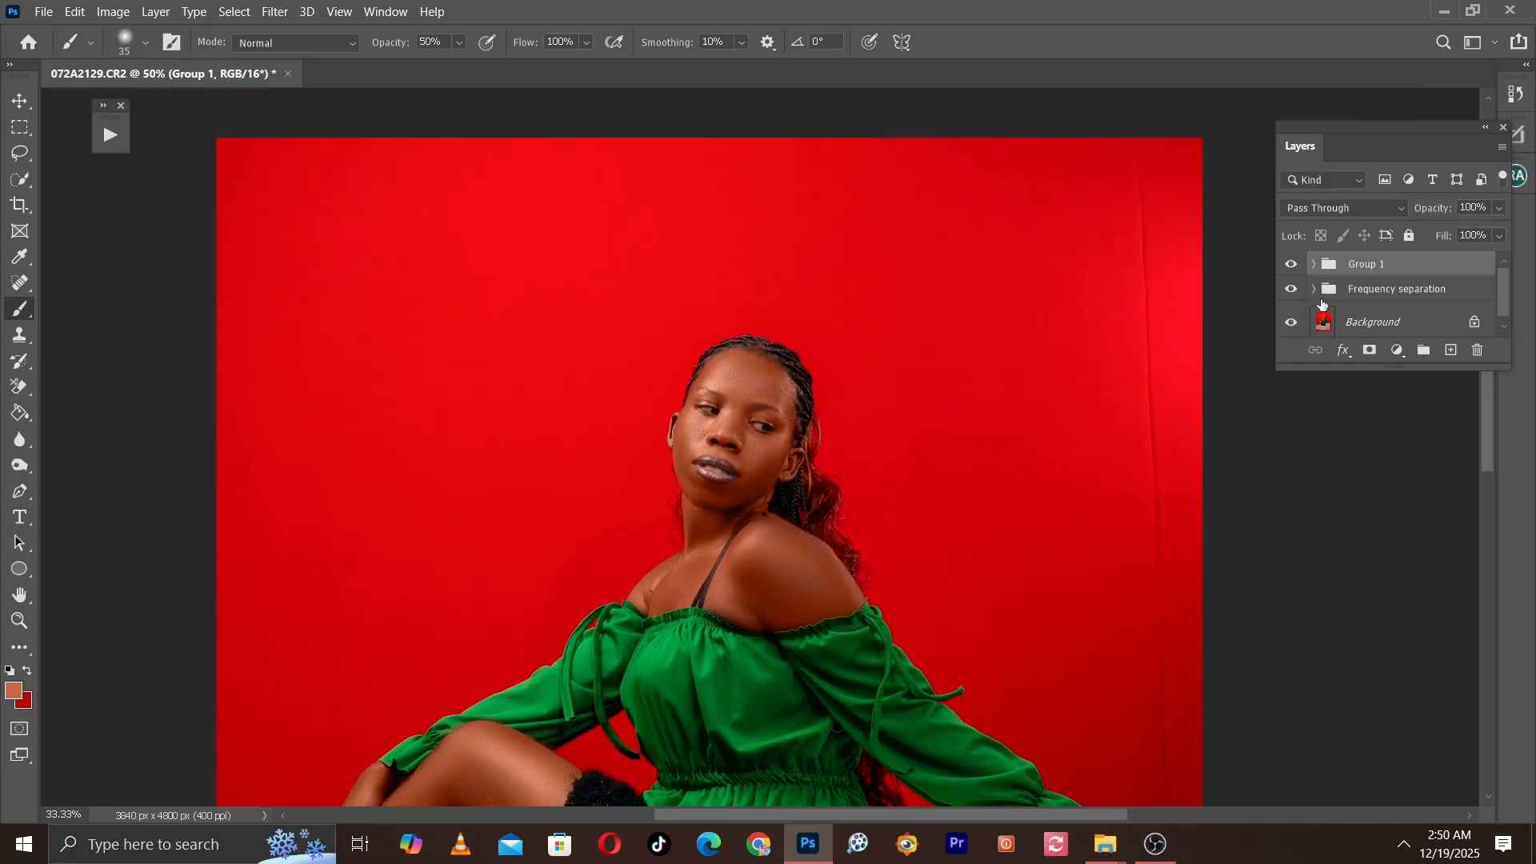
key(ctrl+minus)
key(ctrl+minus)
key(ctrl+plus)
key(ctrl+plus)
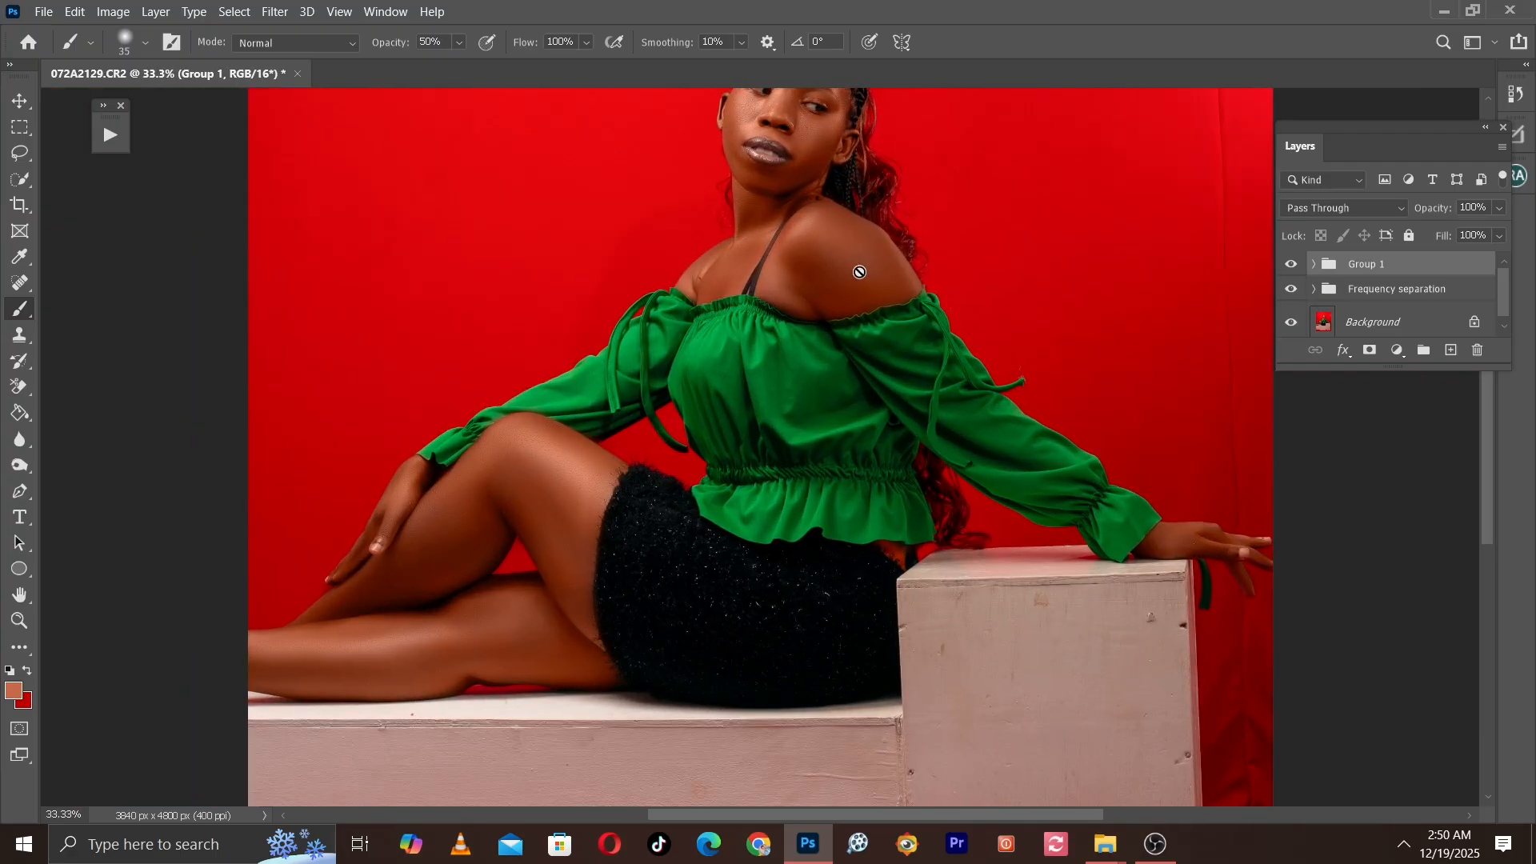
drag(899, 348, 905, 610)
key(ctrl+plus)
key(ctrl+plus)
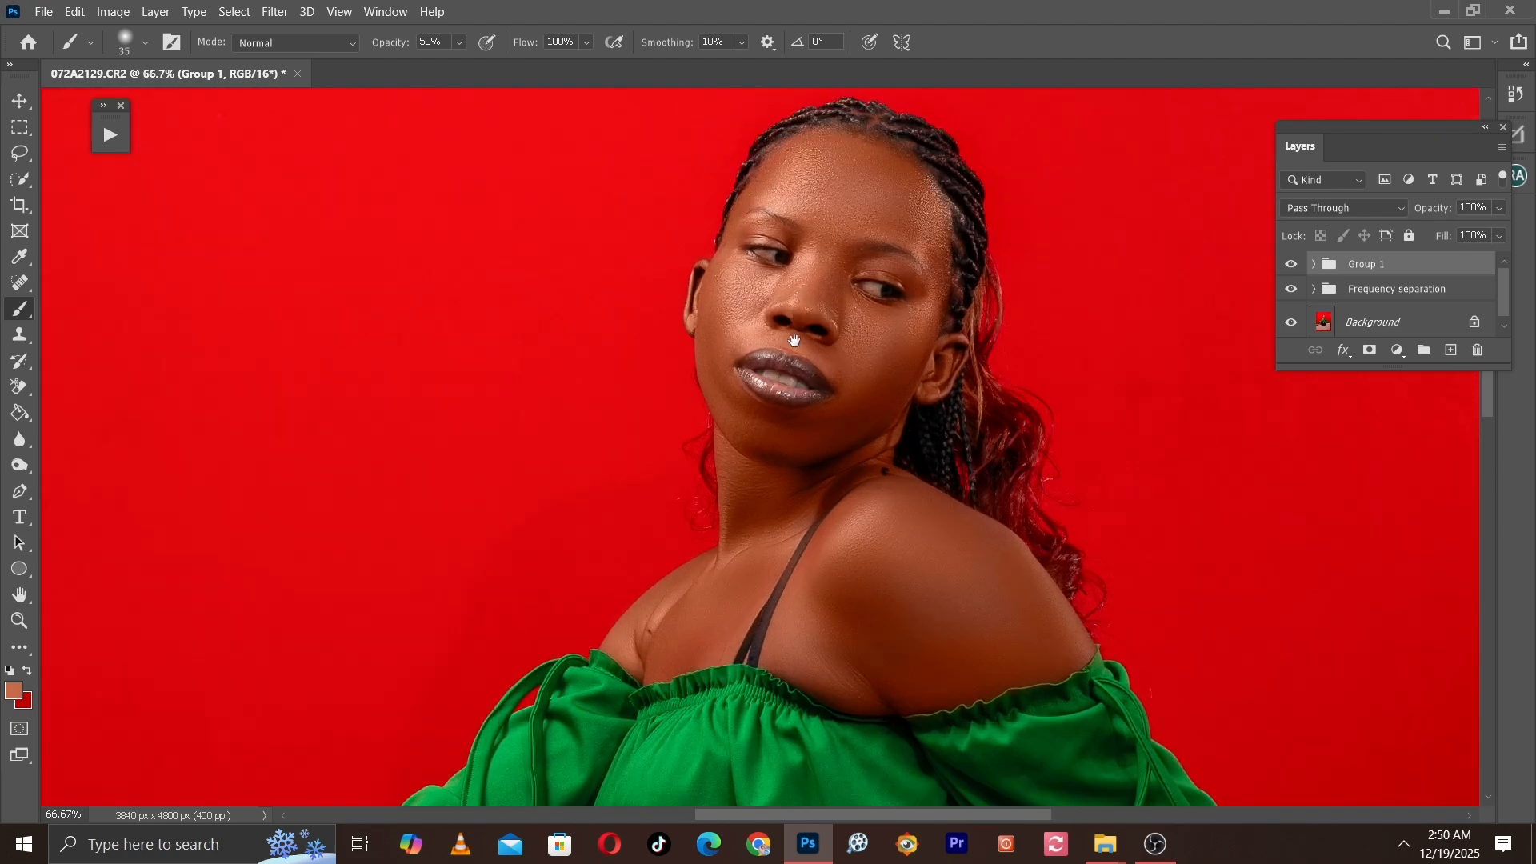
drag(795, 341, 797, 408)
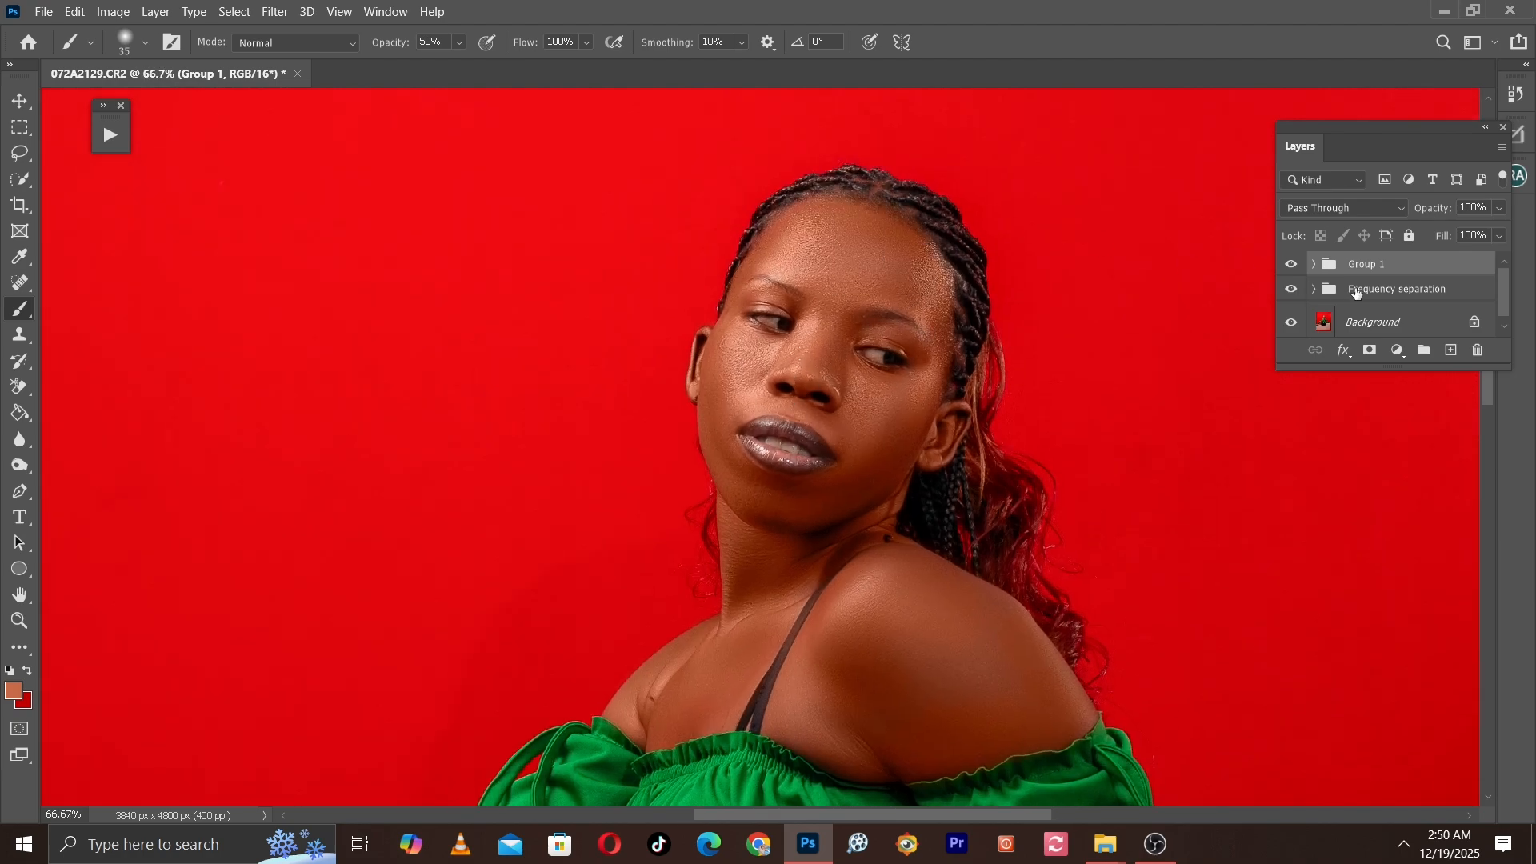
Step: Expand Group 1 and hide the Selective Color layer to check its effect on the portrait
click(1315, 265)
scroll(1416, 292, down, 2)
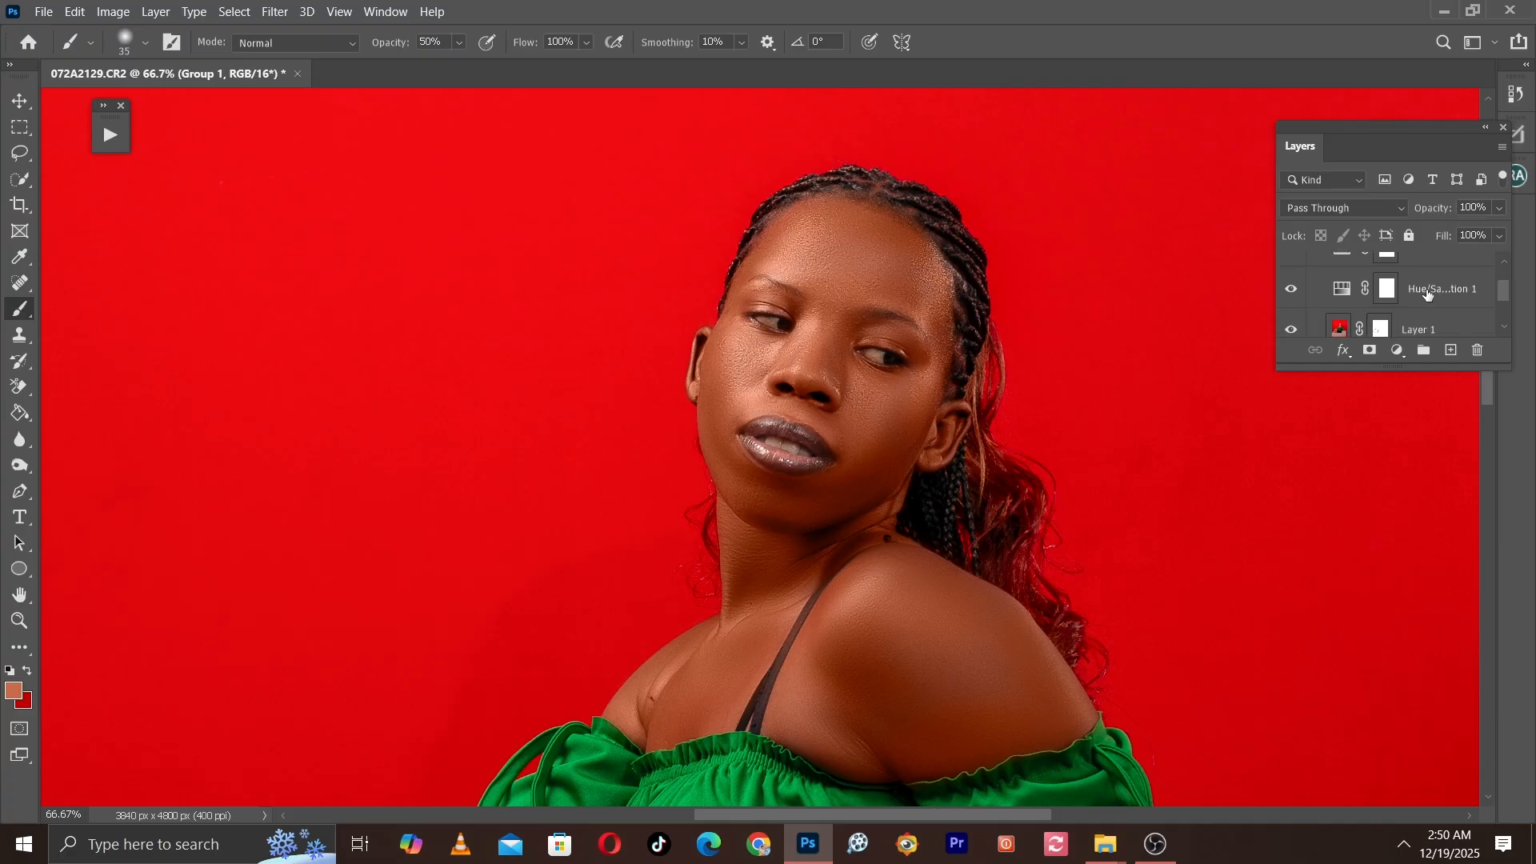
scroll(1429, 295, down, 1)
scroll(1422, 304, up, 2)
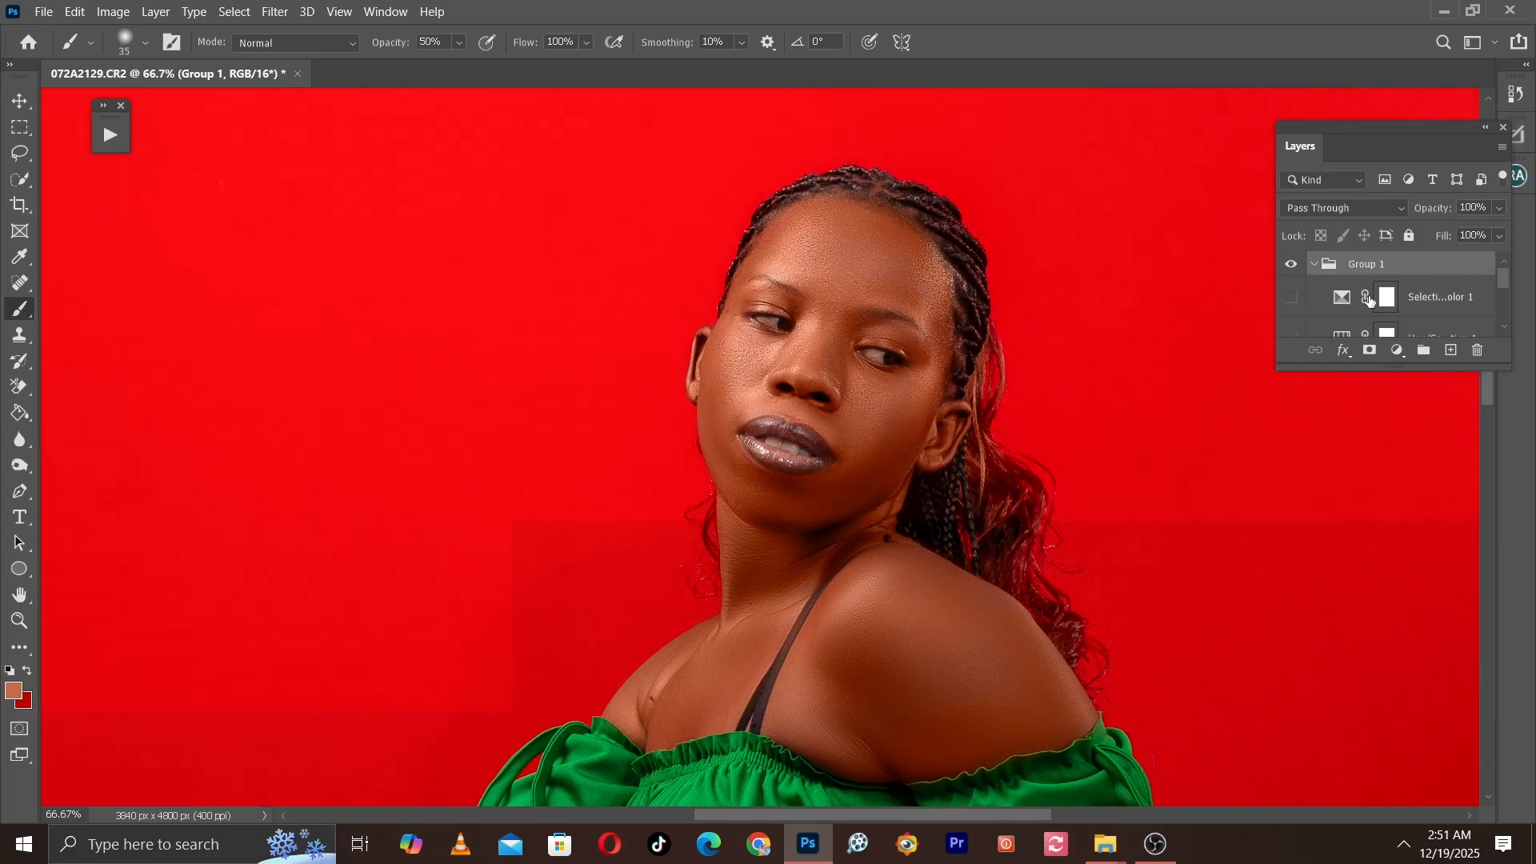
scroll(1385, 317, down, 2)
scroll(1445, 307, down, 1)
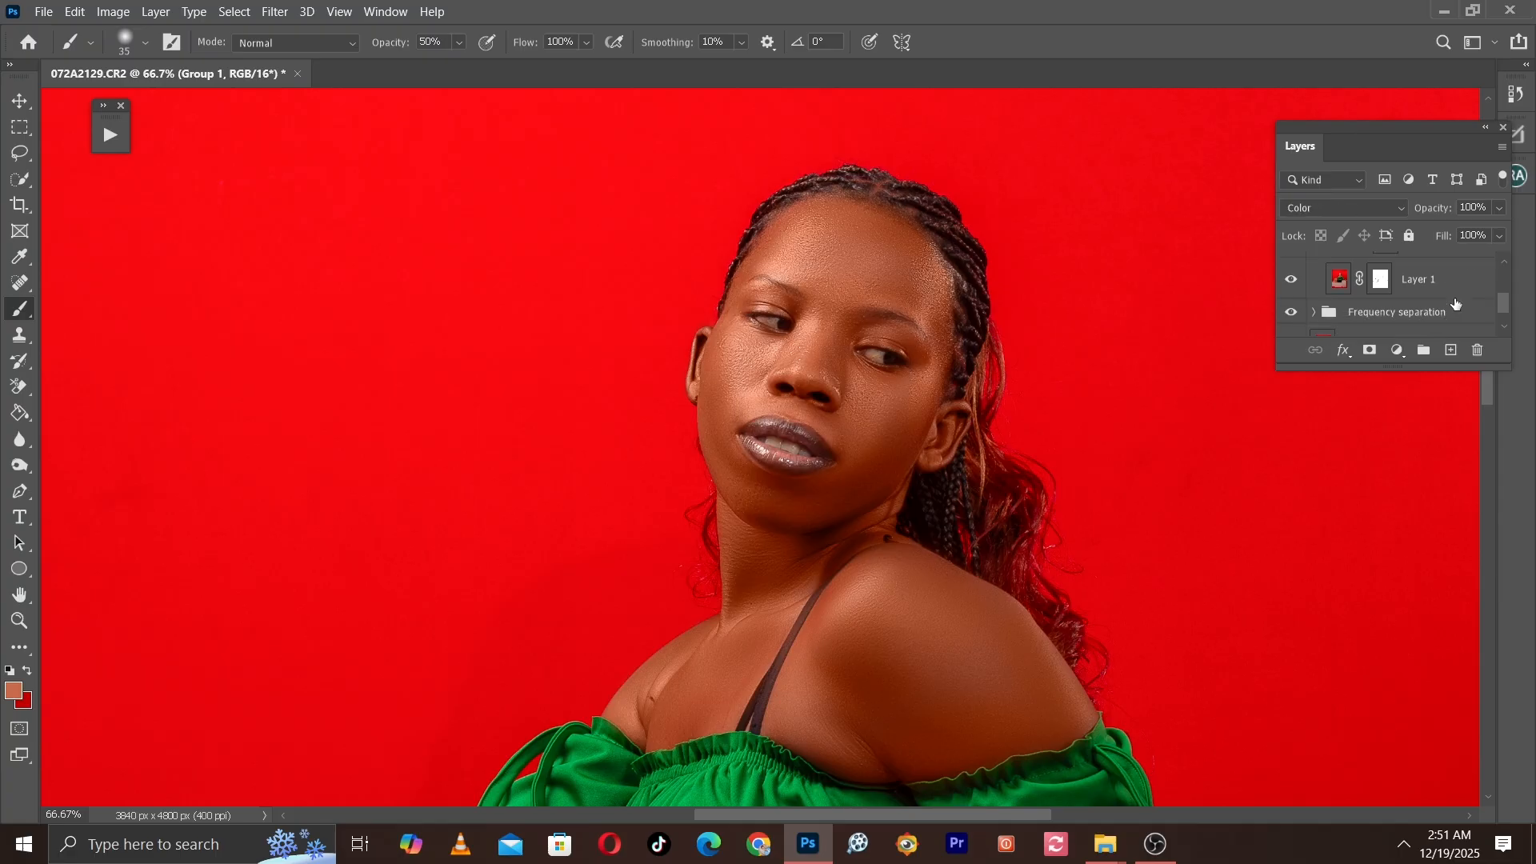
Step: Reduce the opacity of Layer 1 inside Group 1 to 73%
click(1452, 288)
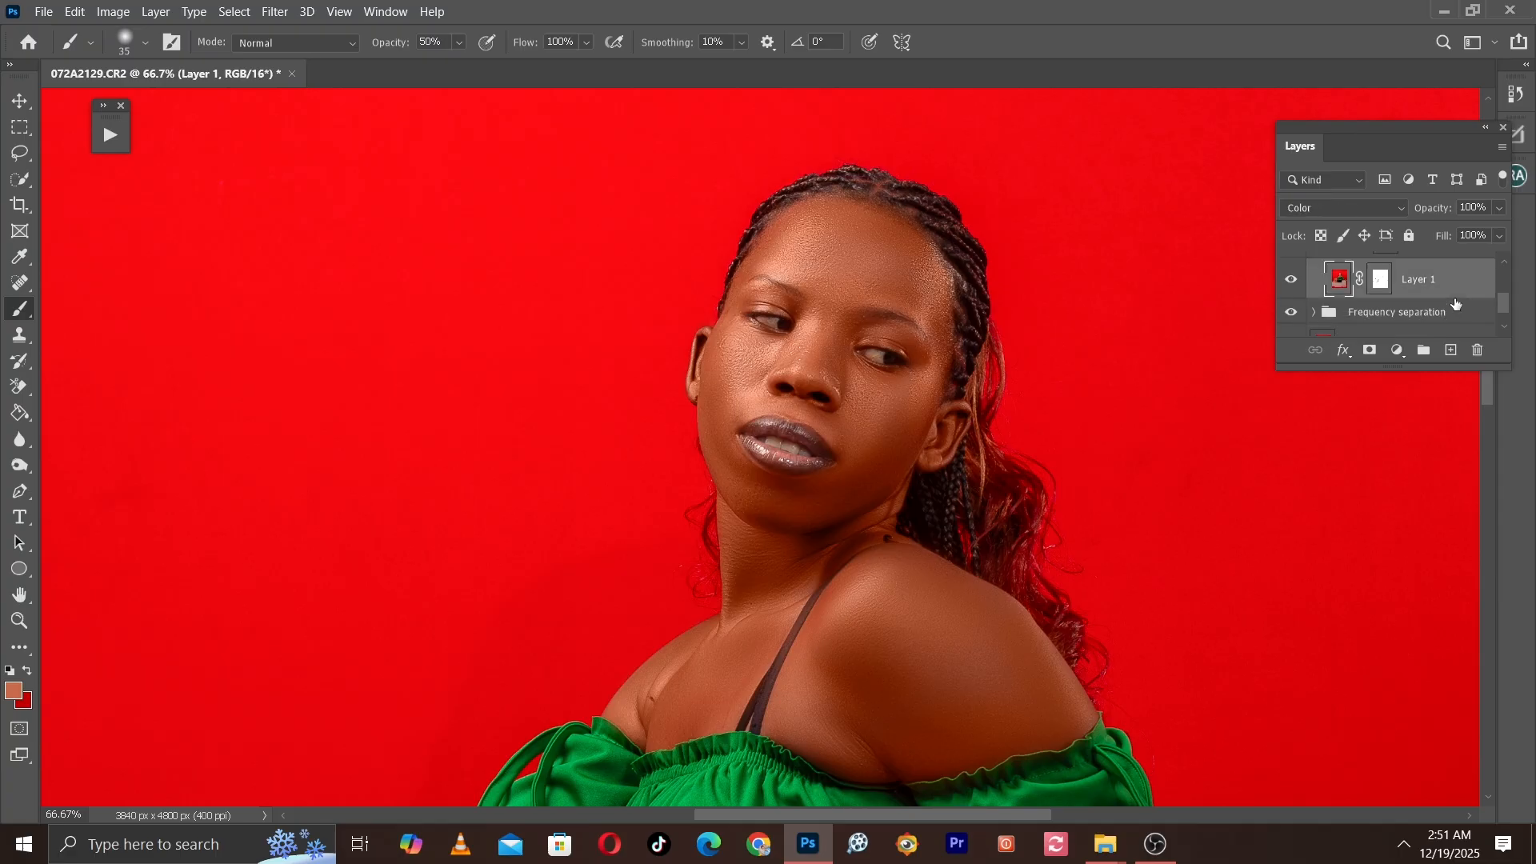
click(1499, 209)
drag(1487, 231, 1422, 231)
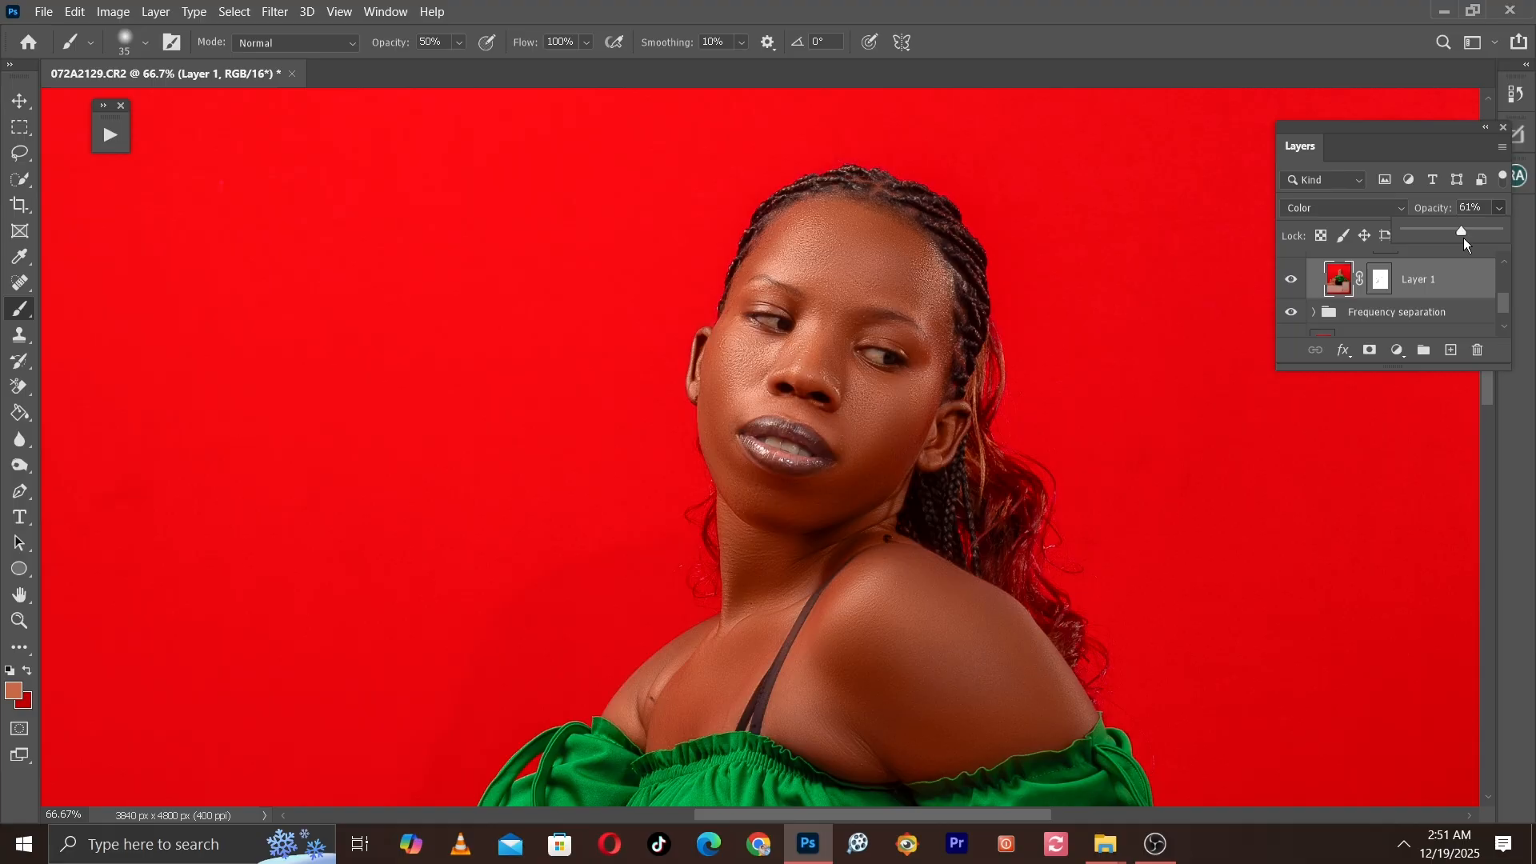
drag(1472, 242, 1471, 242)
key(Return)
Step: Show the Selective Color layer again and review the colour grading on the whole portrait
key(ctrl+minus)
key(ctrl+minus)
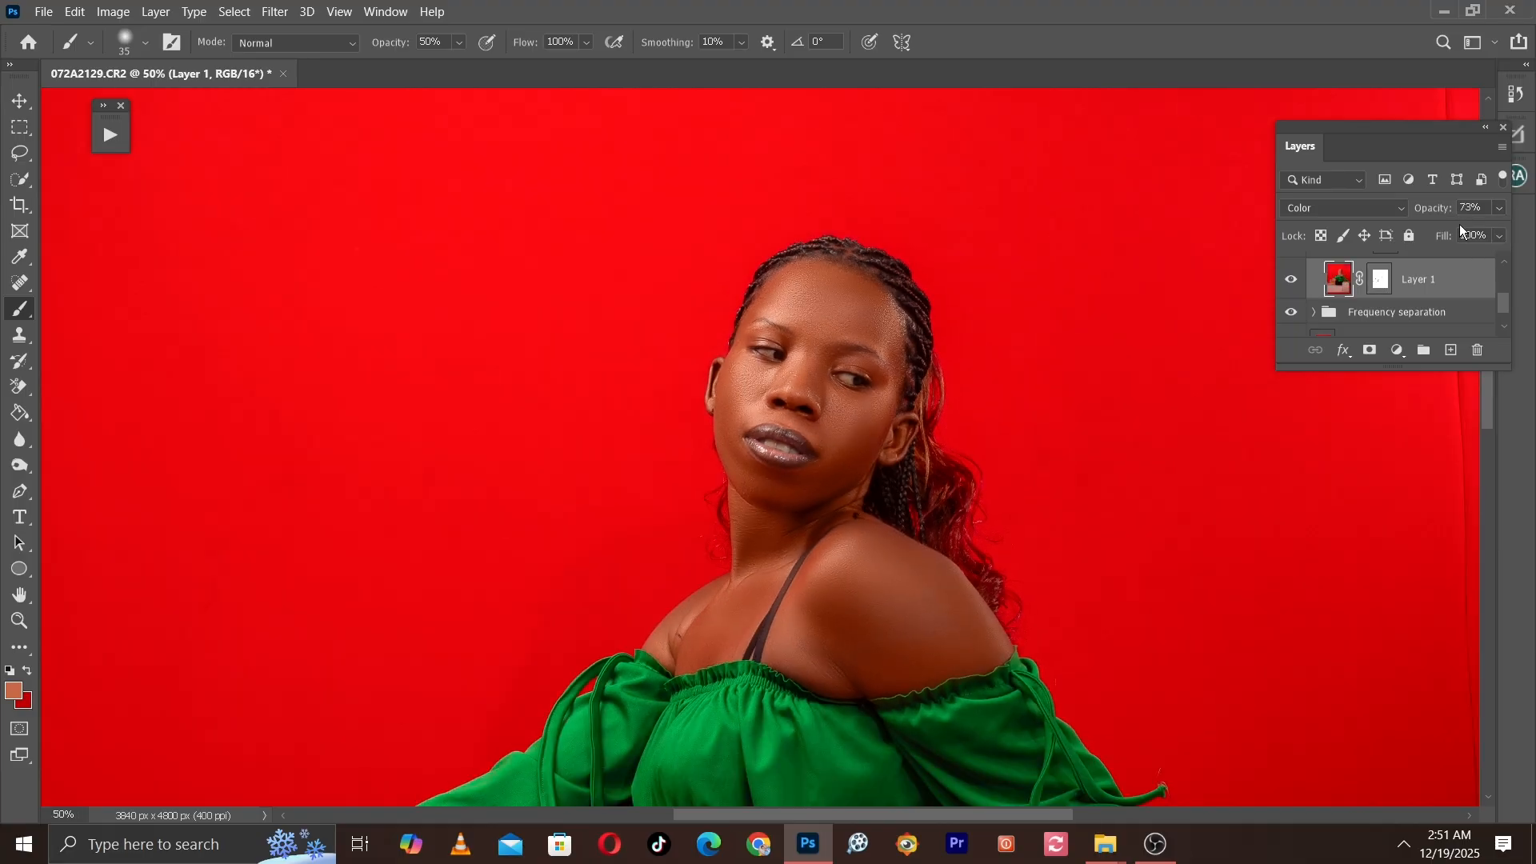
scroll(1444, 268, up, 2)
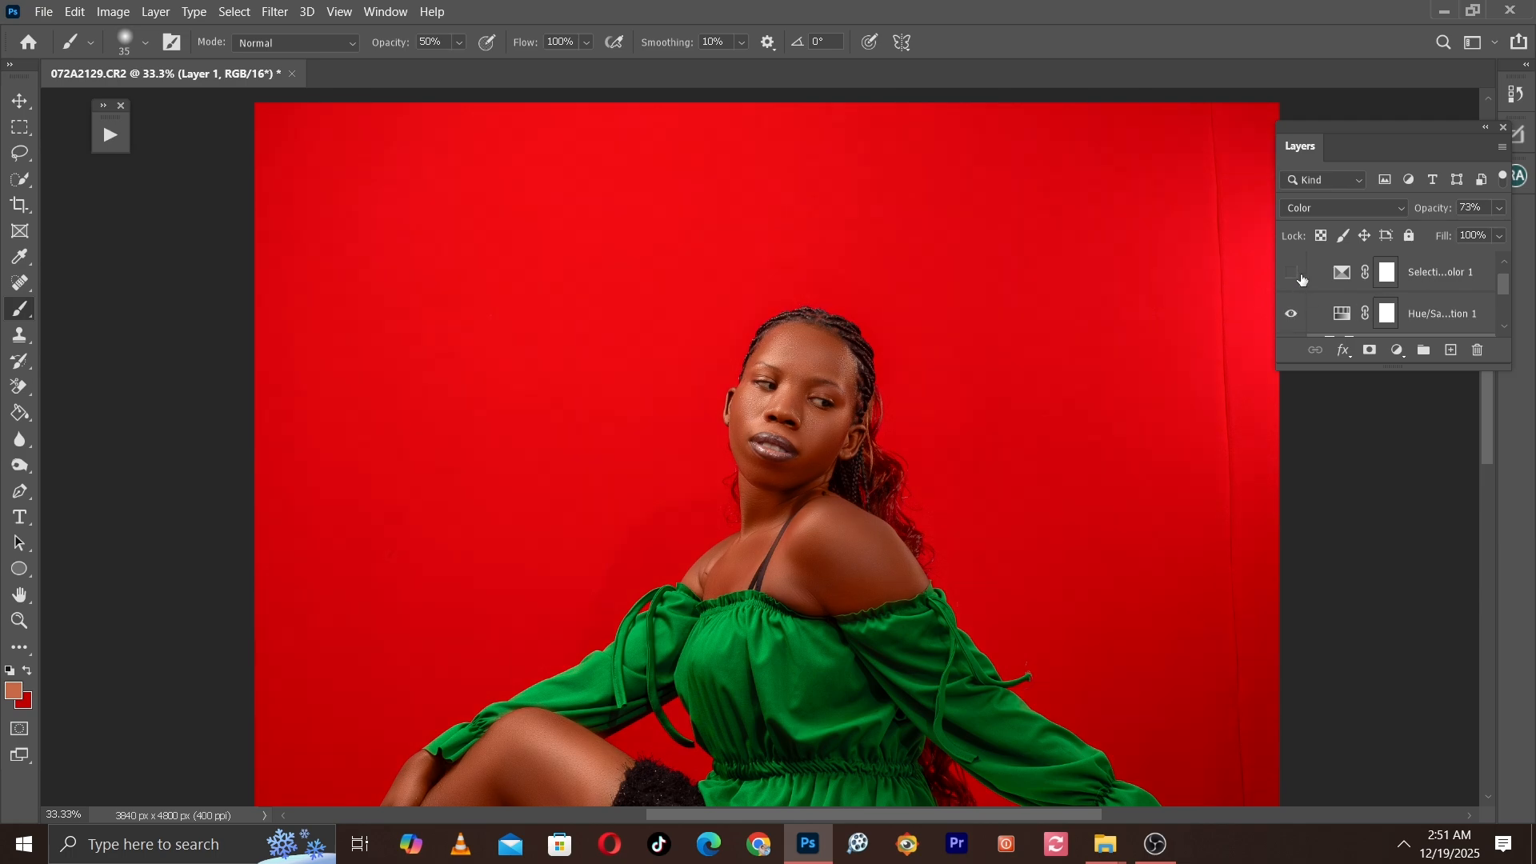
key(ctrl+minus)
key(ctrl+minus)
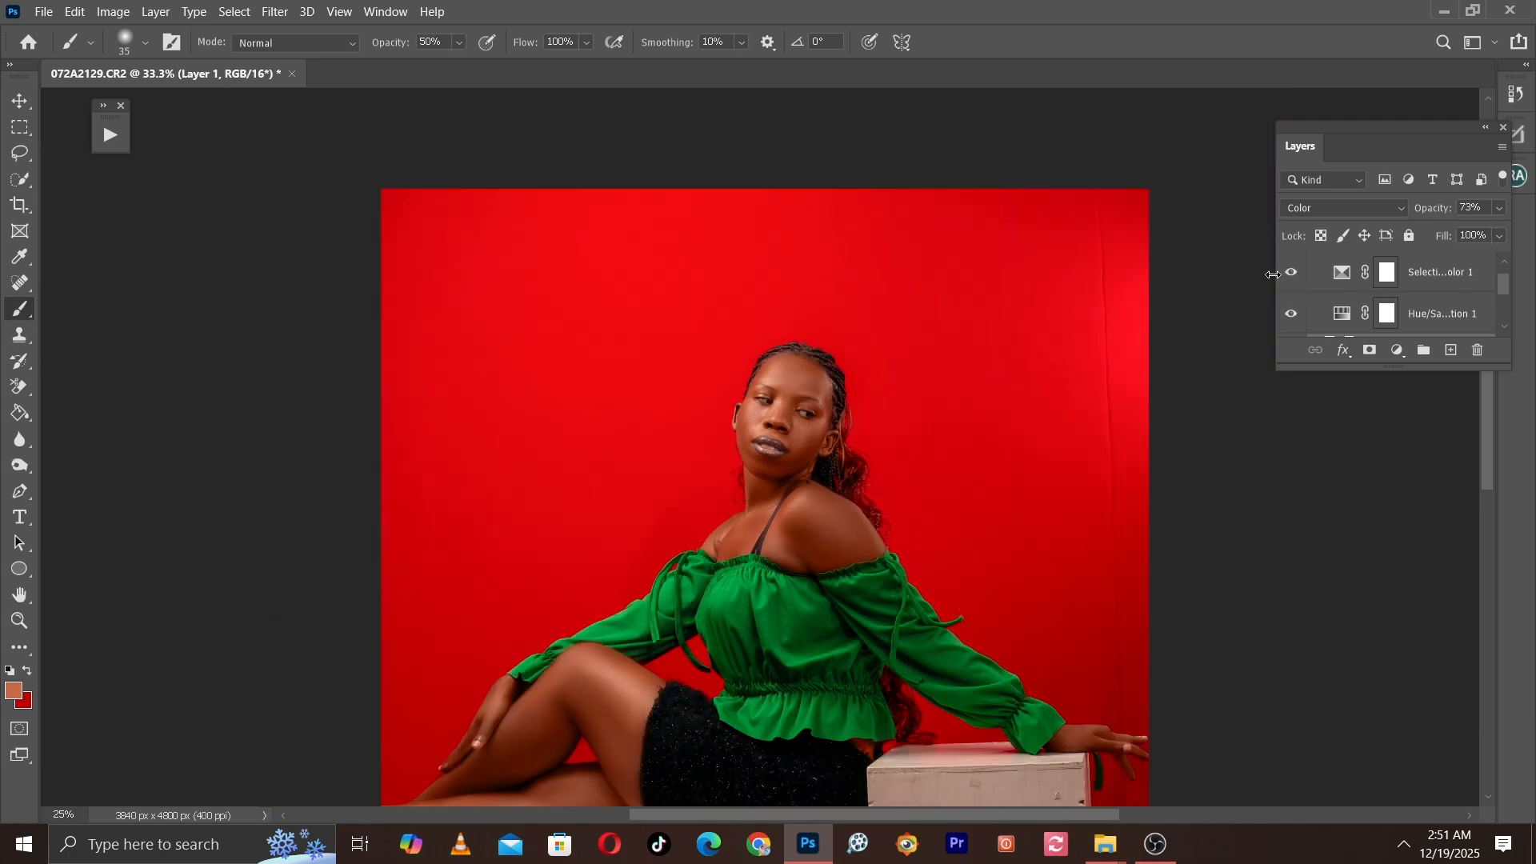
Step: Collapse Group 1 and stamp all visible layers into a new merged layer above it
scroll(1371, 308, up, 1)
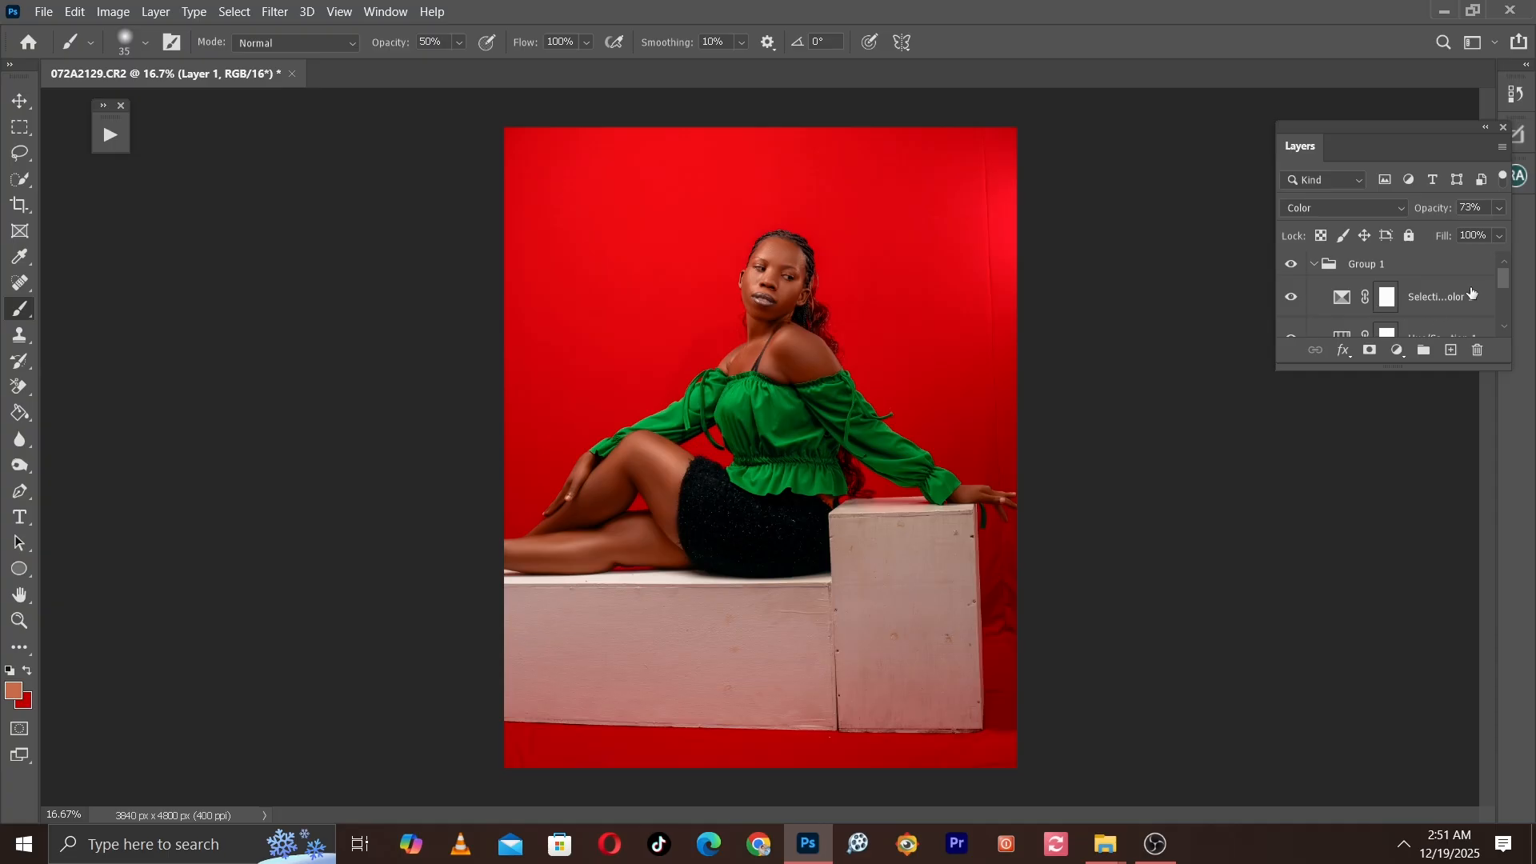
click(1315, 266)
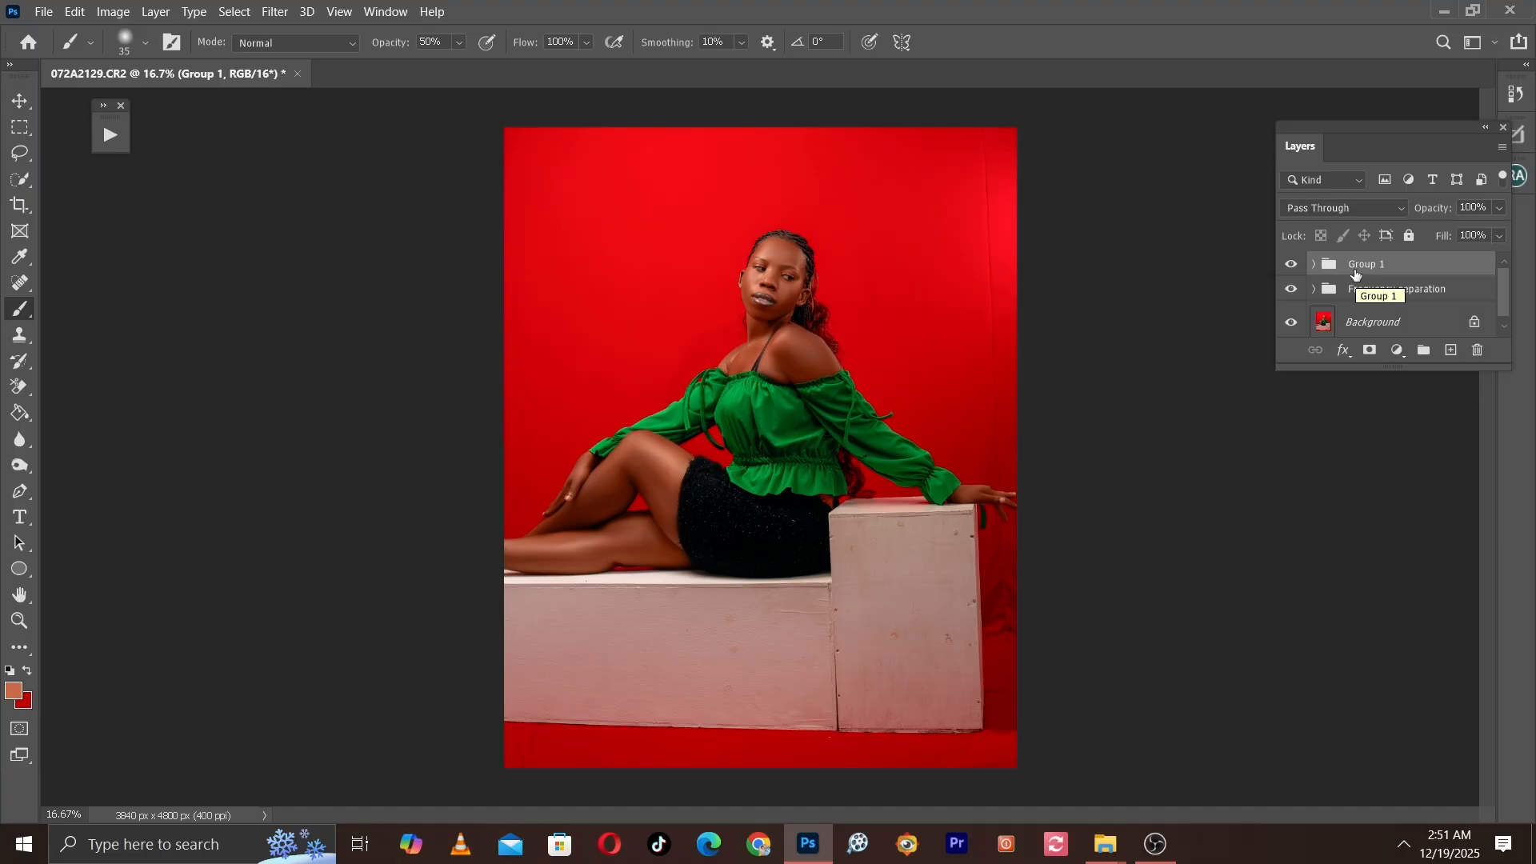
key(ctrl+plus)
key(ctrl+plus)
key(ctrl+minus)
key(ctrl+minus)
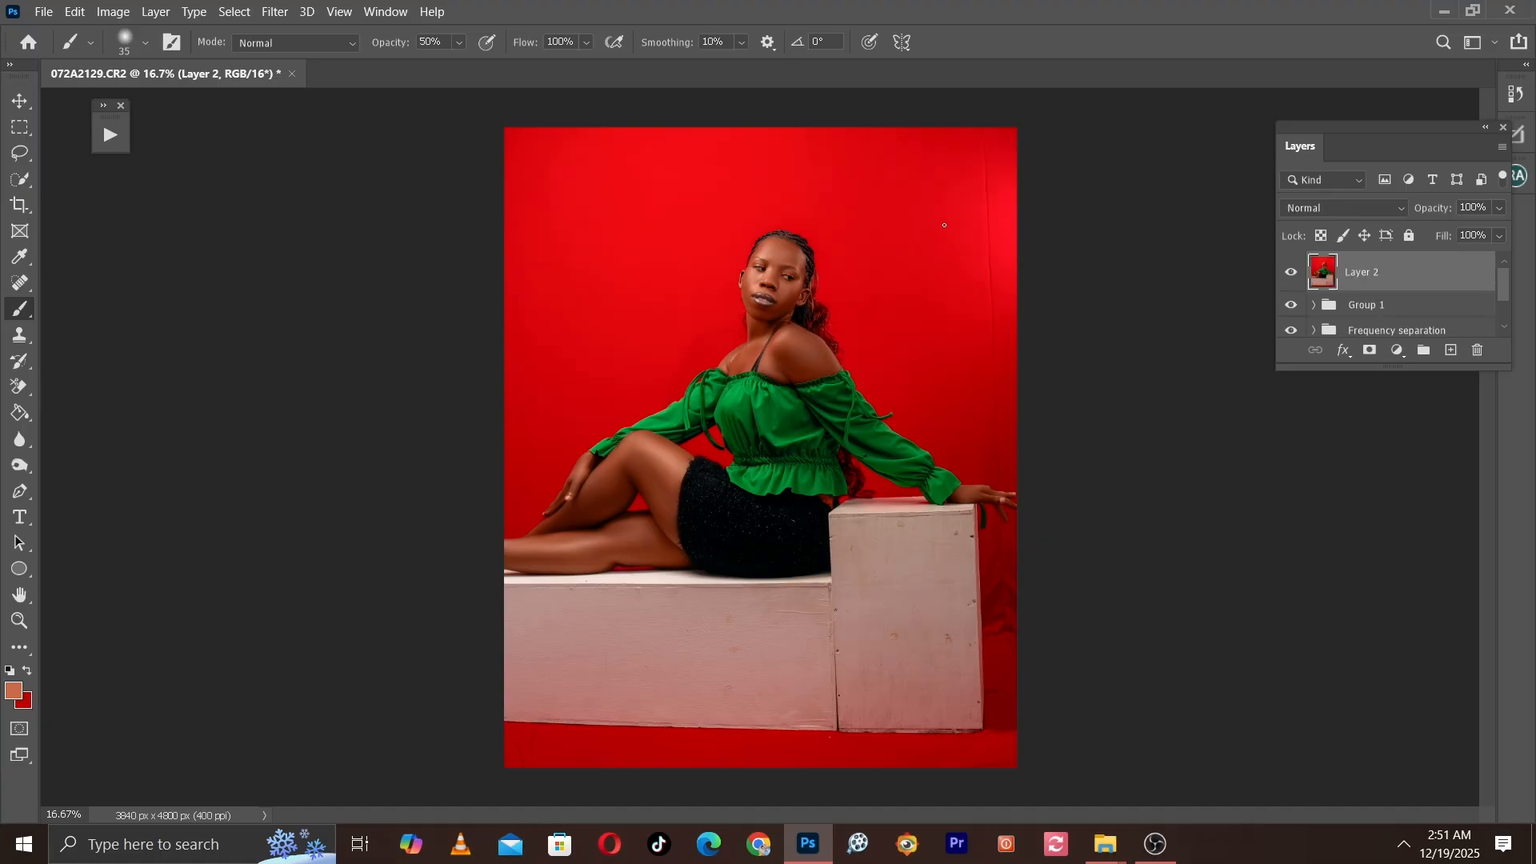
Step: Examine the merged portrait from the whole figure to the upper body and the creased red backdrop beside it
key(ctrl+plus)
key(ctrl+plus)
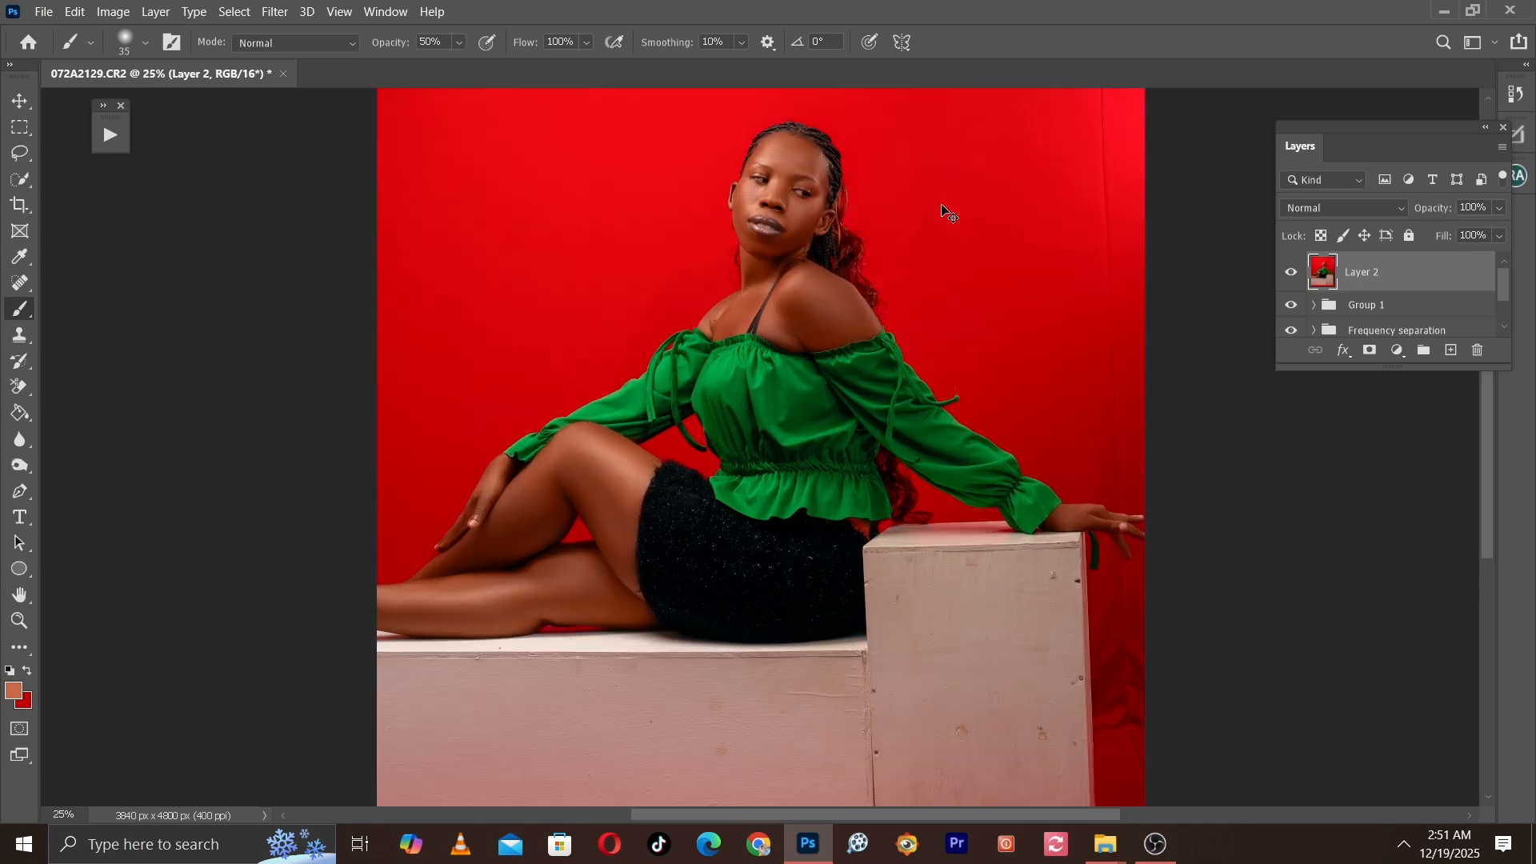
drag(948, 210, 769, 484)
key(ctrl+minus)
key(ctrl+minus)
key(ctrl+minus)
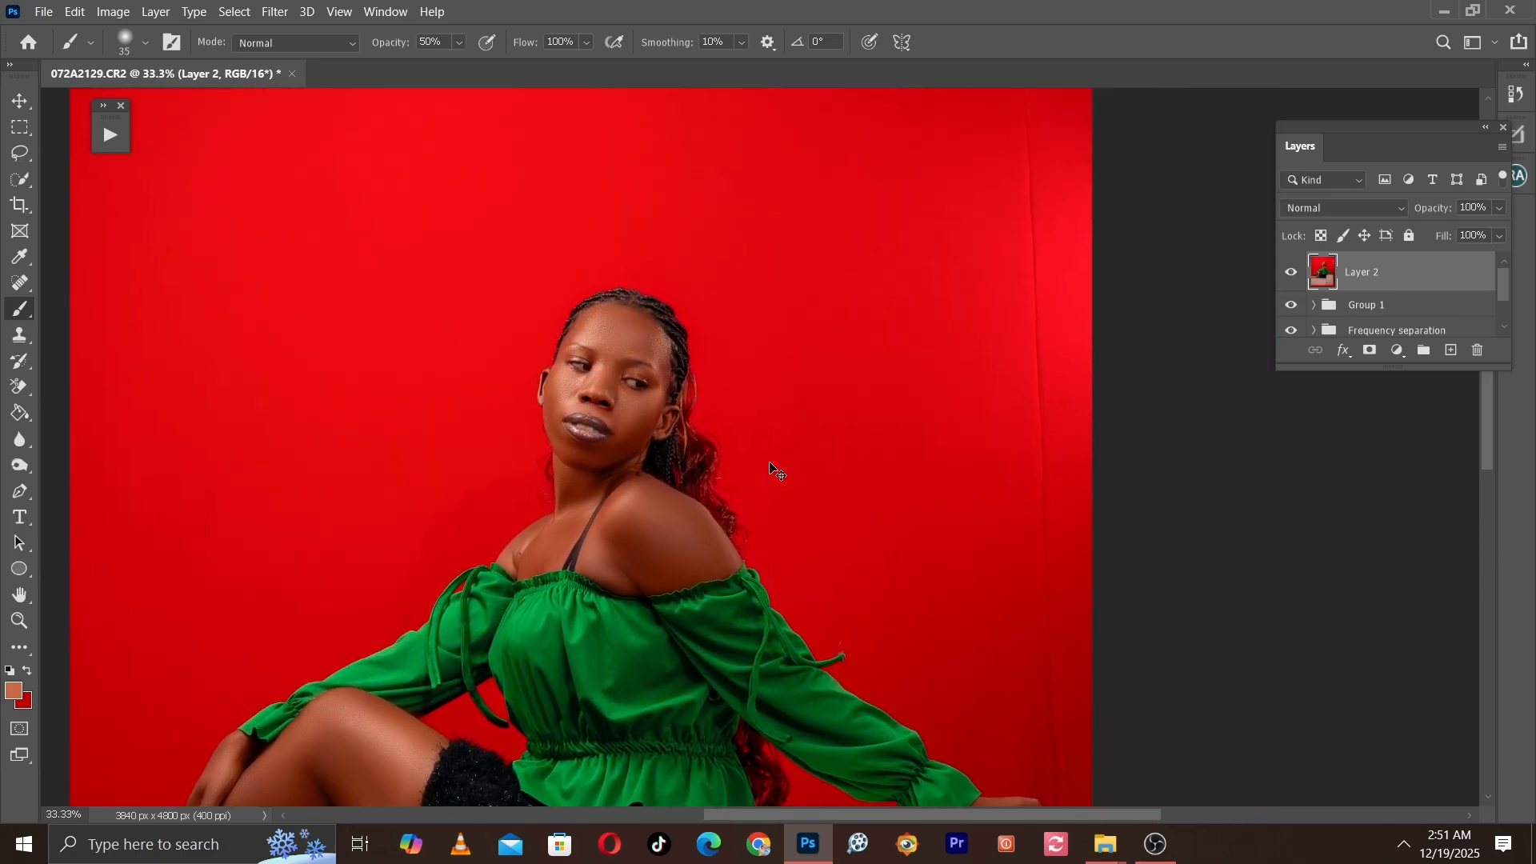
key(ctrl+plus)
key(ctrl+plus)
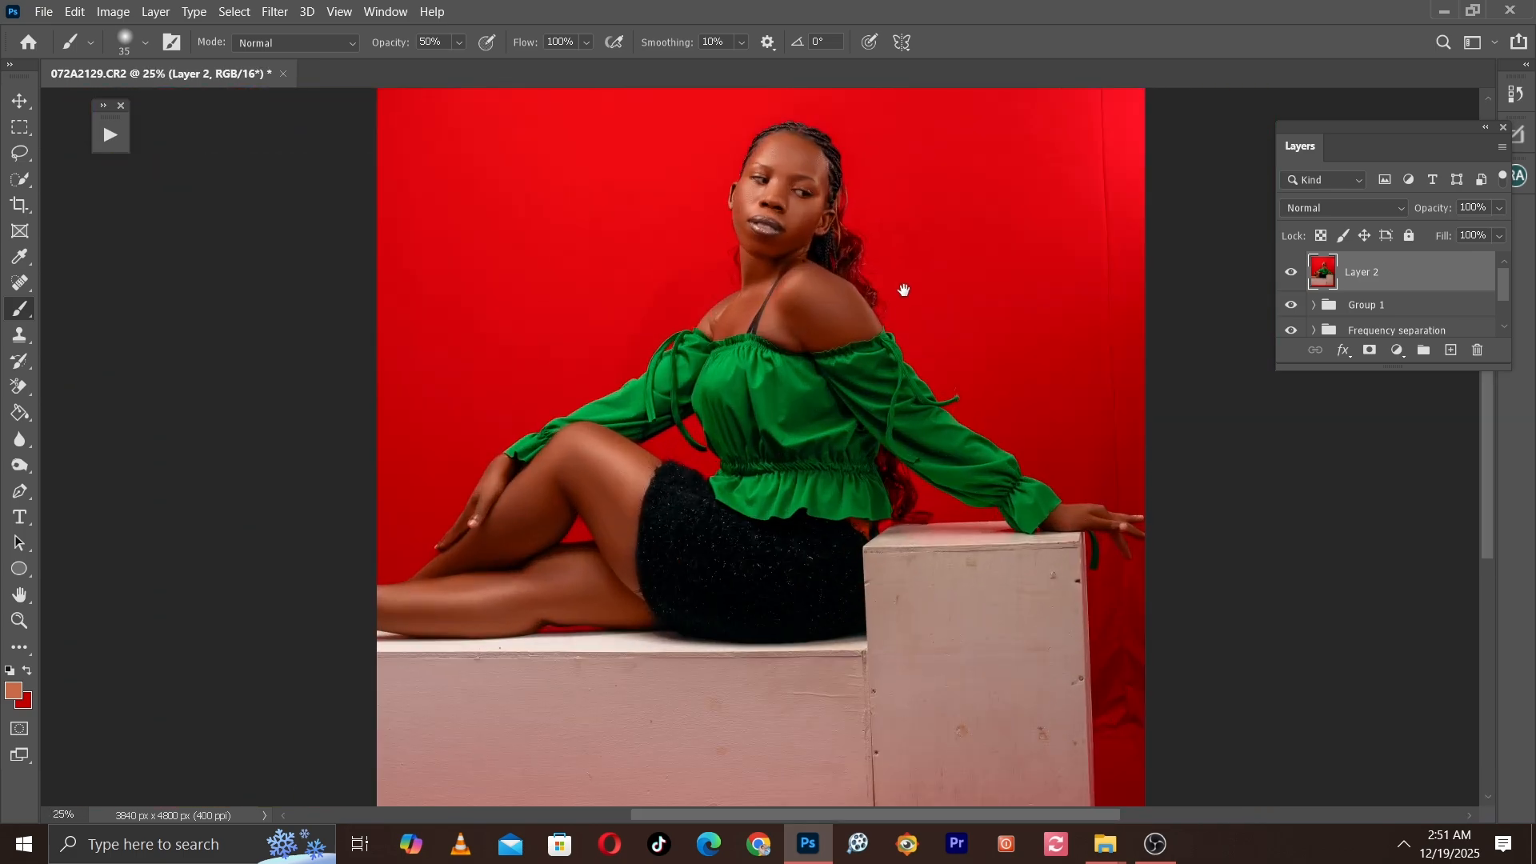
drag(905, 292, 703, 504)
key(ctrl+plus)
drag(857, 335, 780, 416)
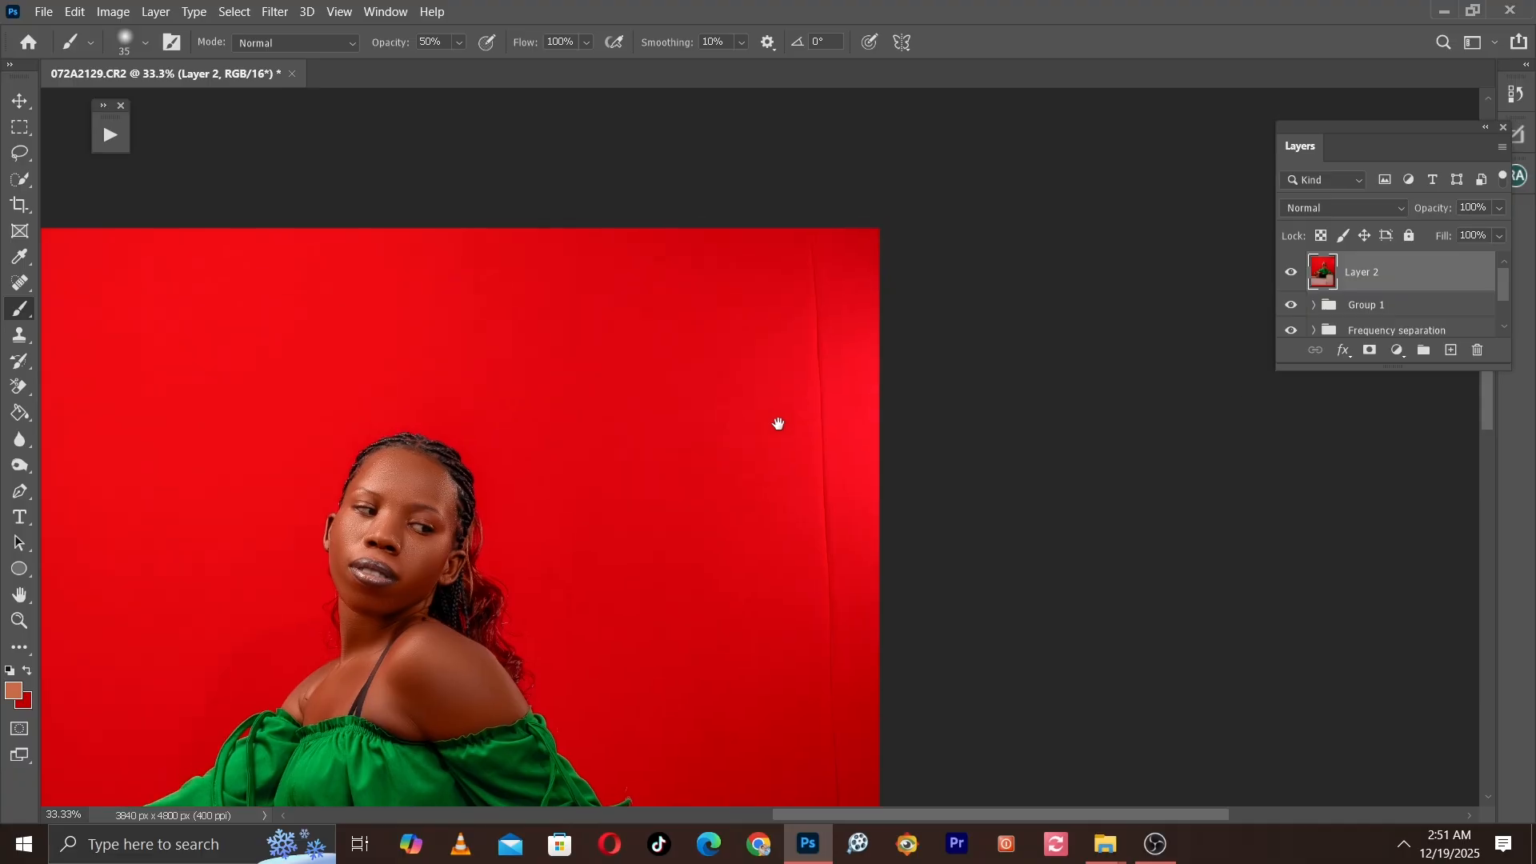
key(ctrl+minus)
key(ctrl+minus)
key(ctrl+minus)
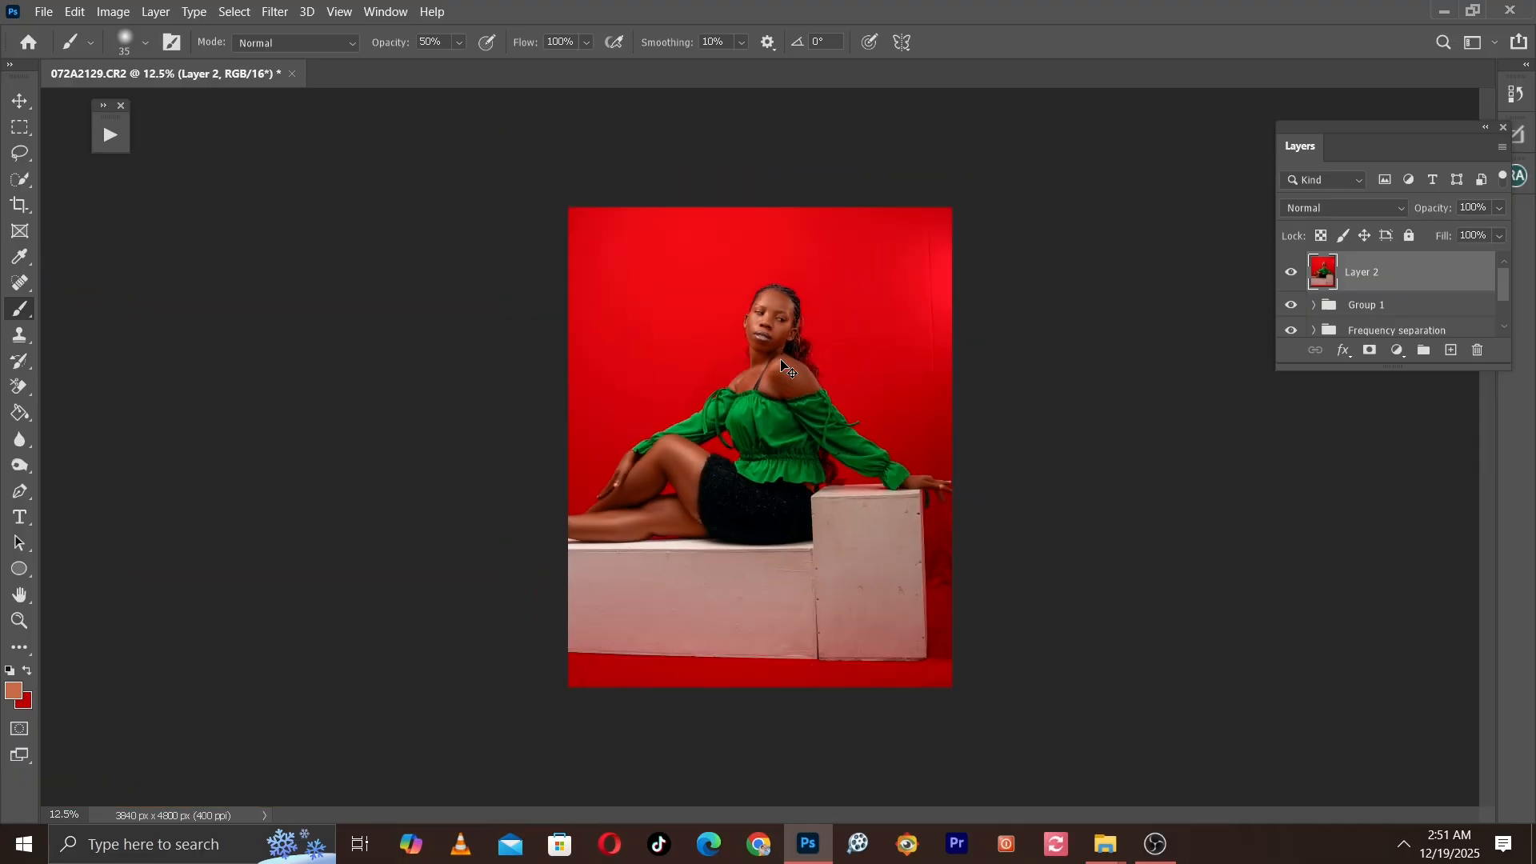
key(ctrl+plus)
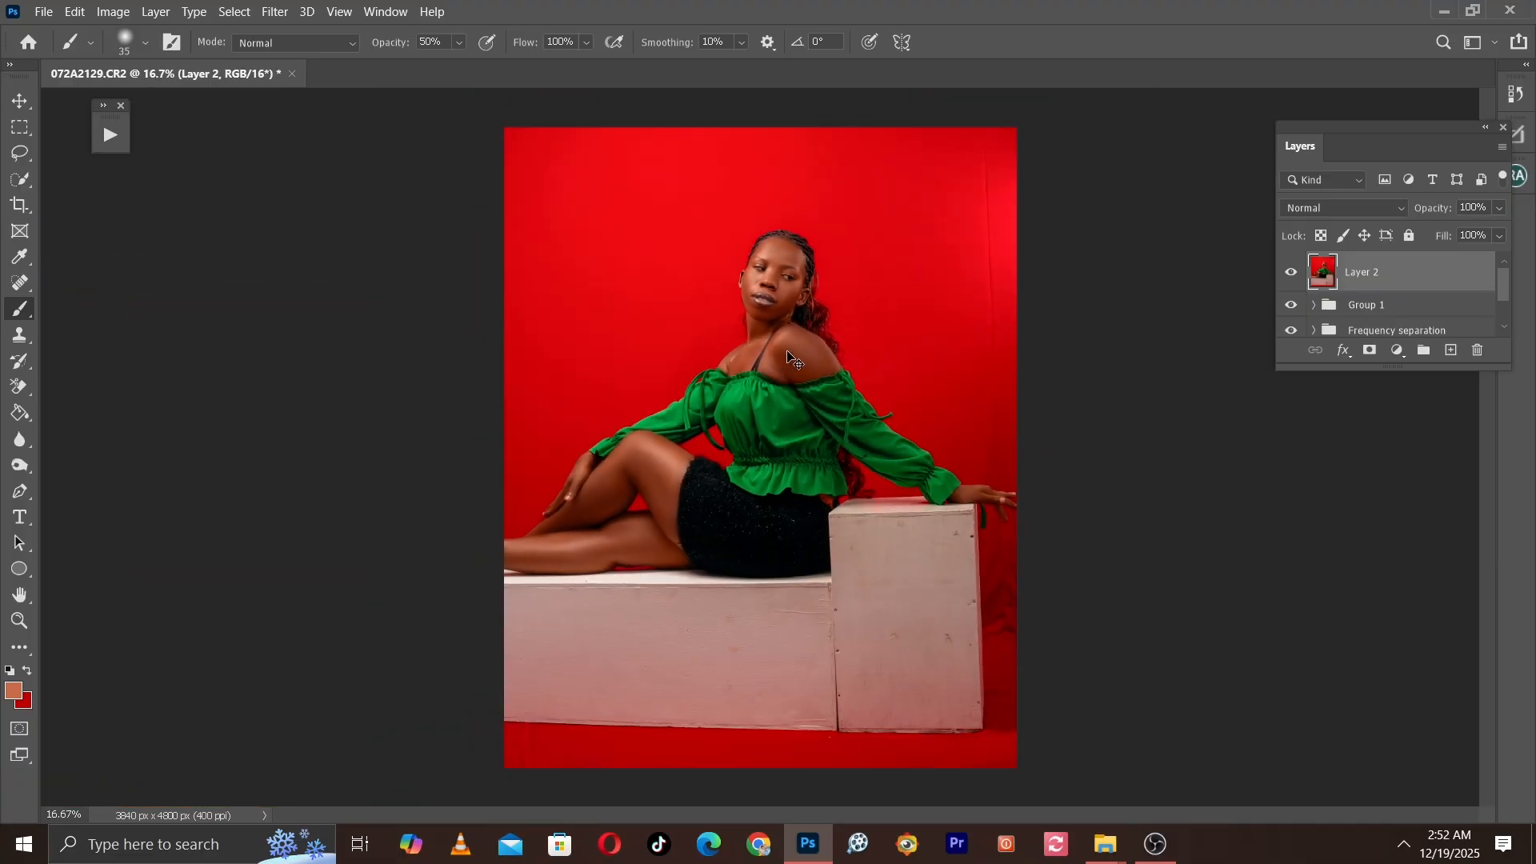
key(ctrl+plus)
drag(791, 348, 723, 627)
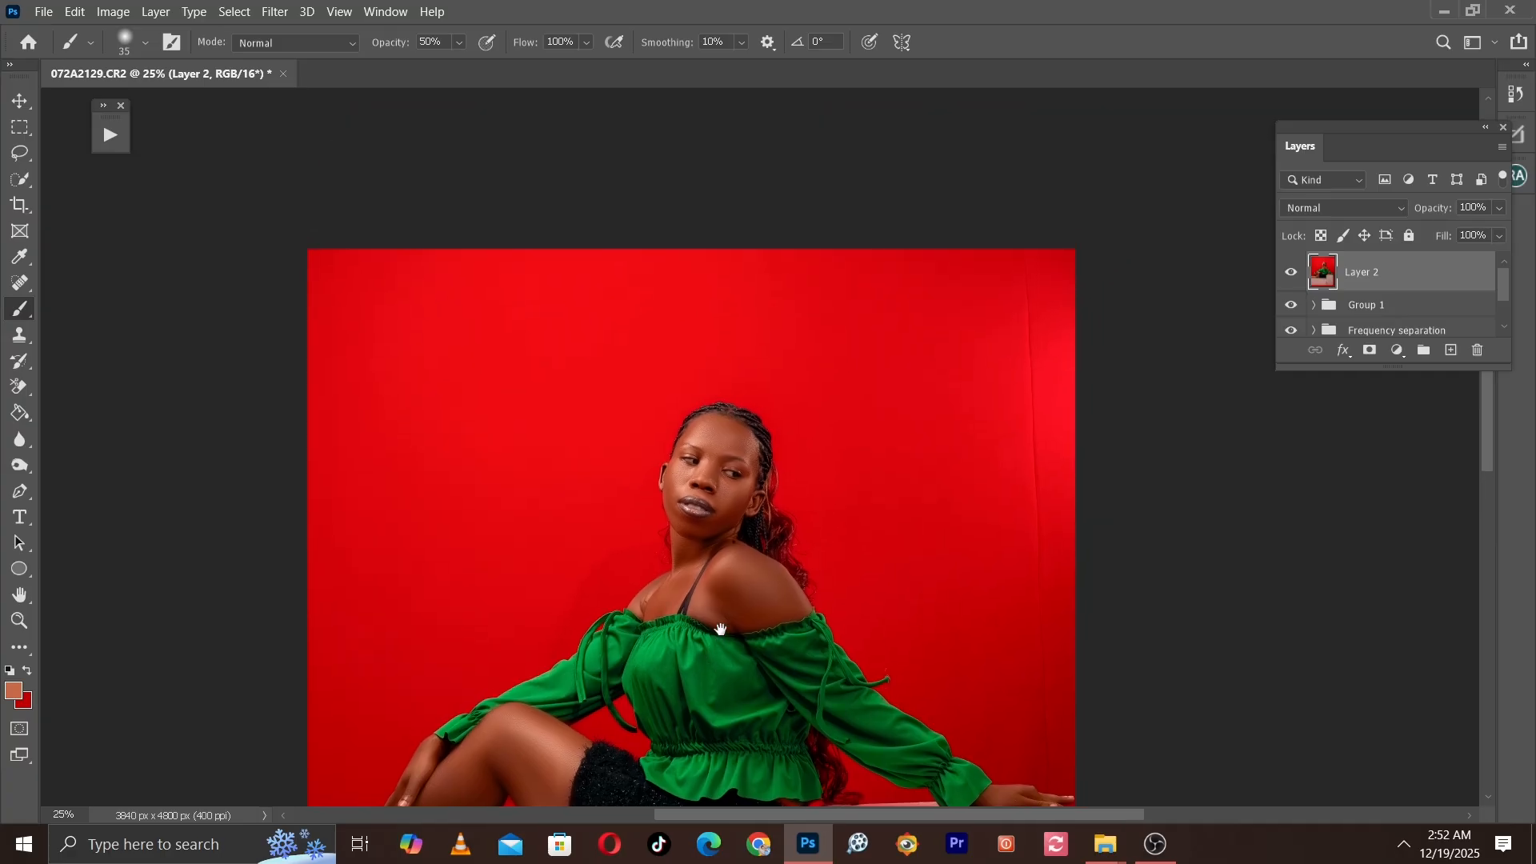
key(ctrl+minus)
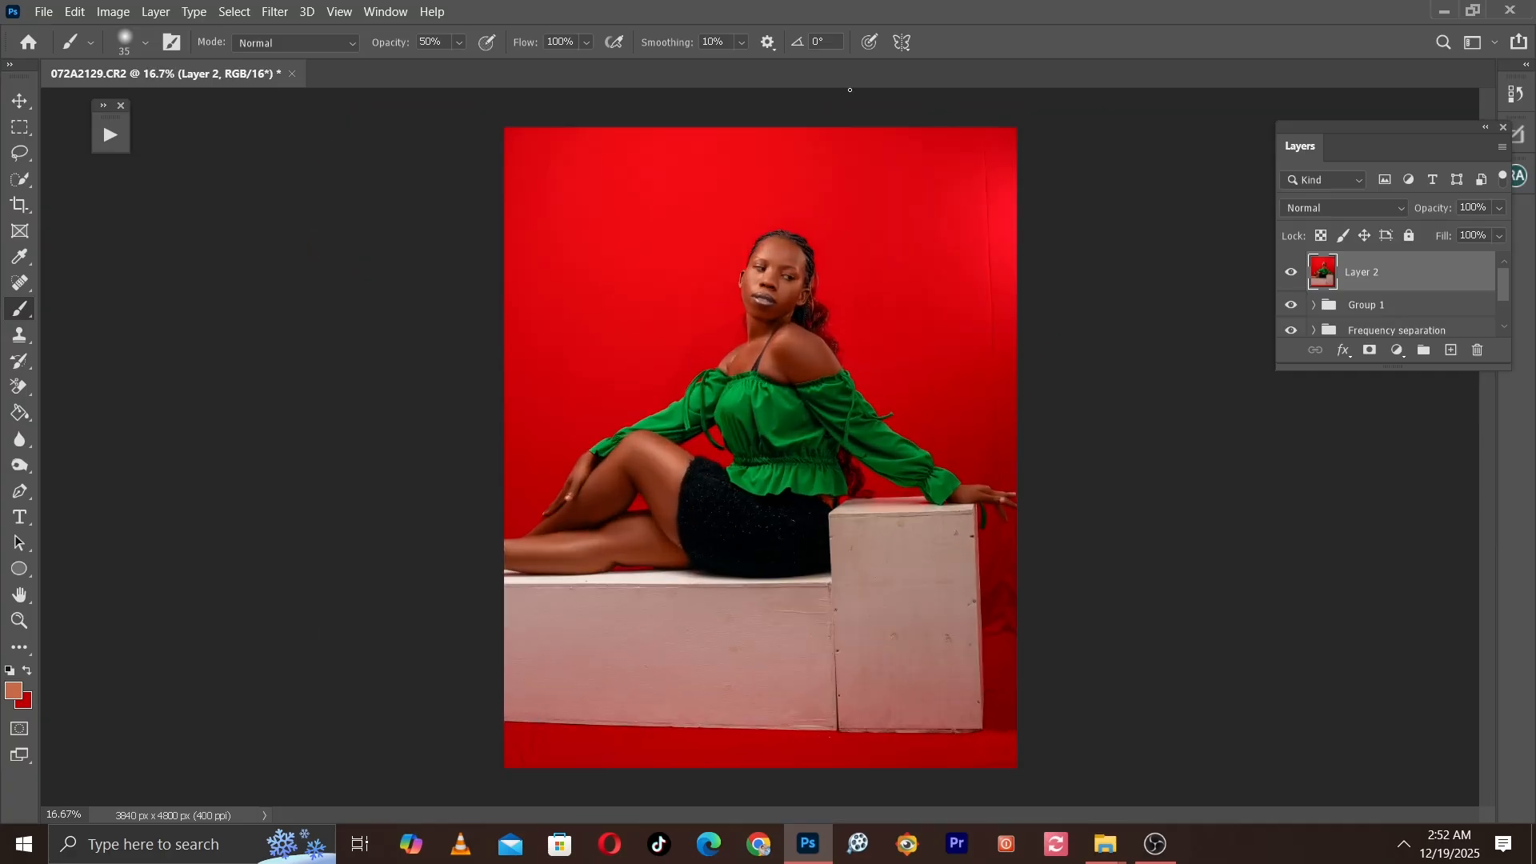
Step: Select the subject automatically on Layer 2 with the Subject command
click(235, 11)
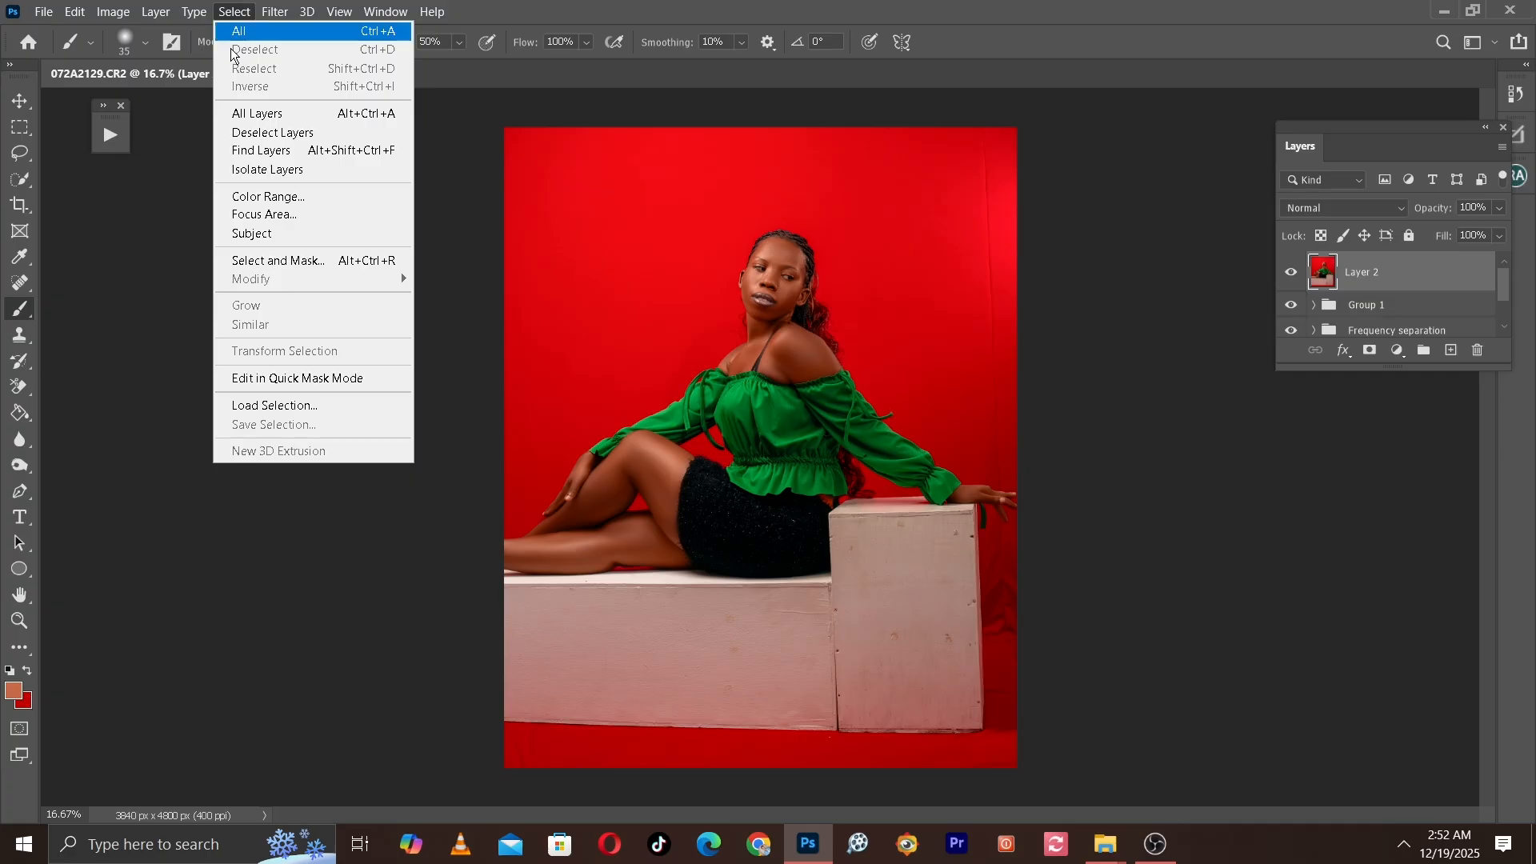
click(239, 234)
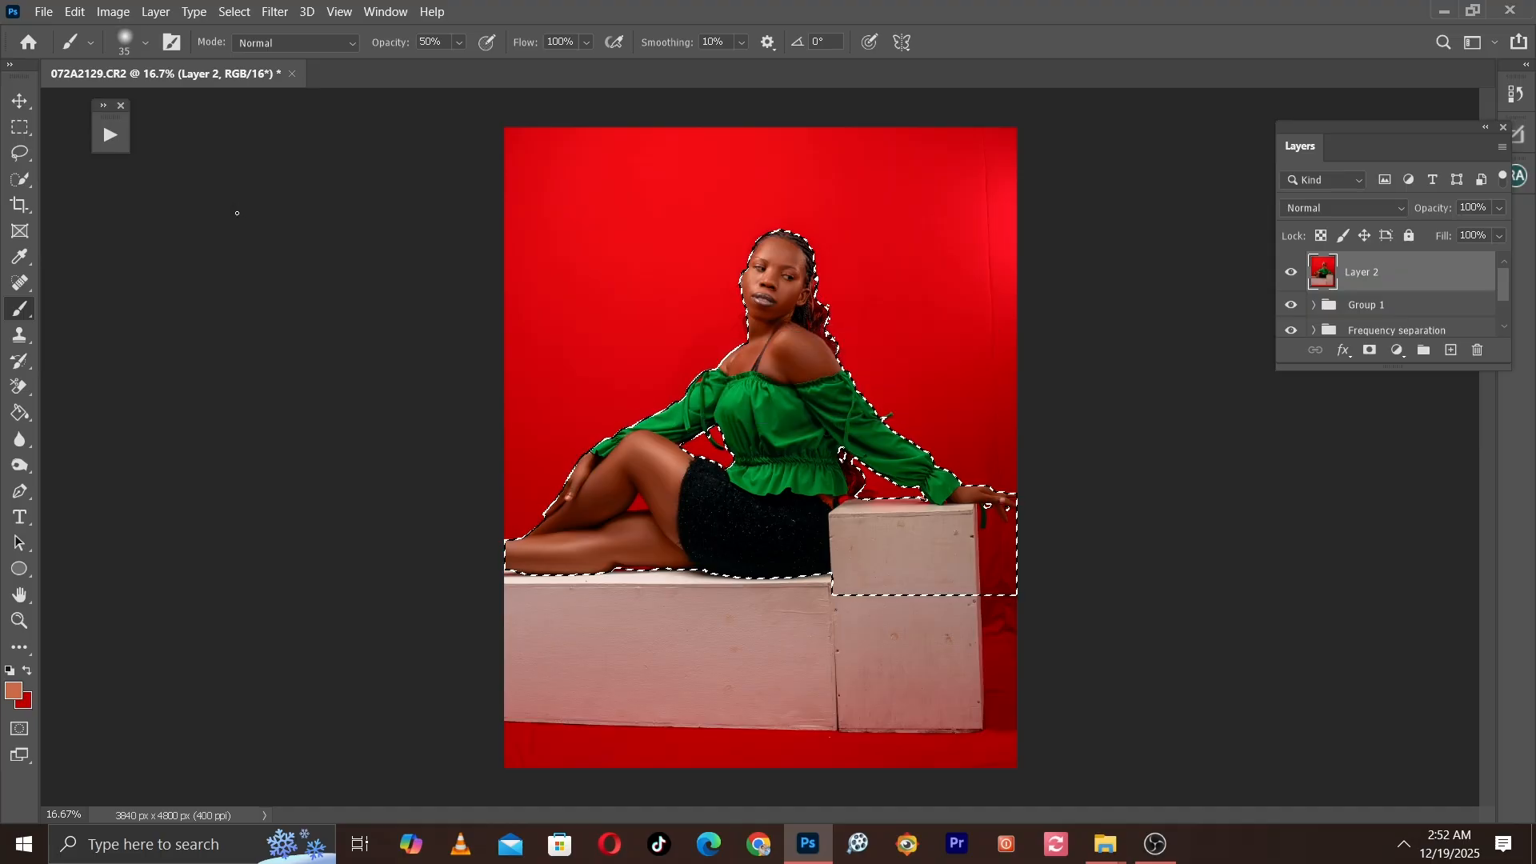
key(ctrl+plus)
key(ctrl+minus)
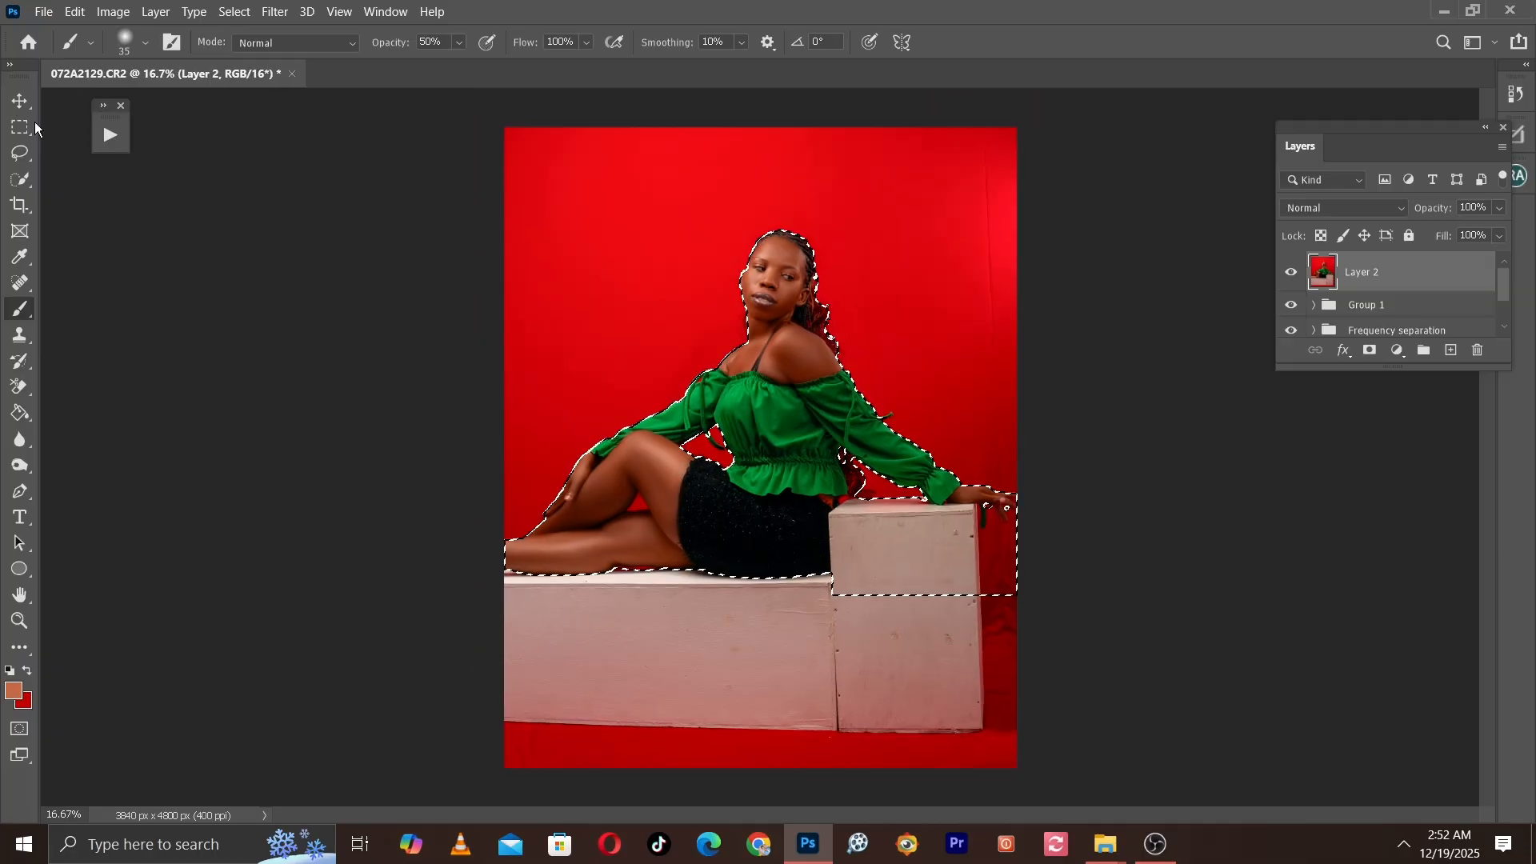
Step: Extend the selection over both wooden boxes and the edge under the legs and skirt, using a 100 px Quick Selection brush
key(w)
key(ctrl+d)
drag(657, 565, 683, 288)
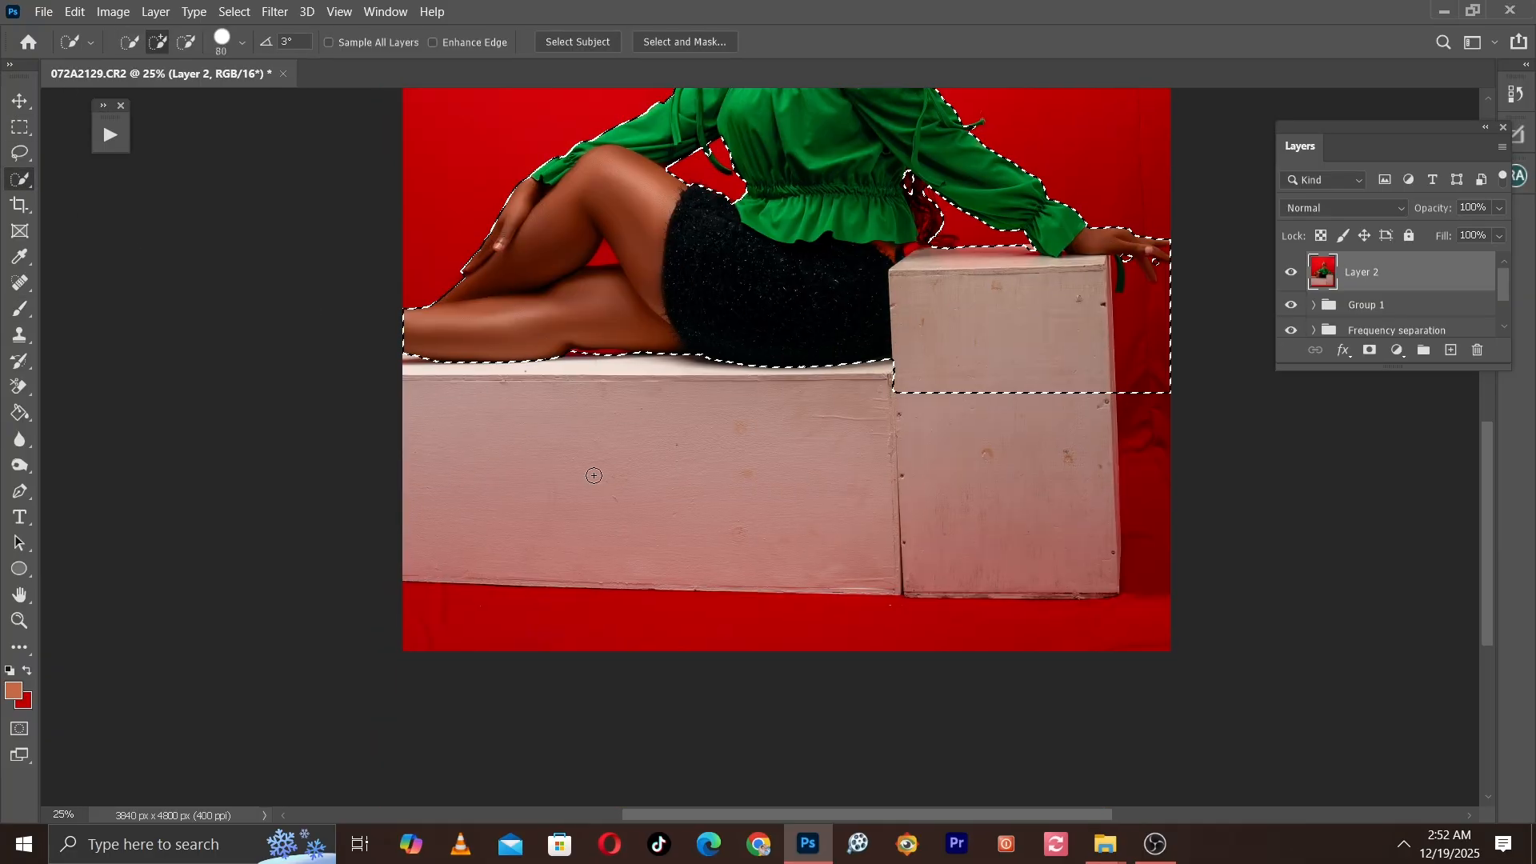
key(bracketright)
key(bracketright)
key(bracketright)
mouse_move(516, 455)
mouse_down()
mouse_move(608, 470)
mouse_move(724, 447)
mouse_move(802, 348)
mouse_up()
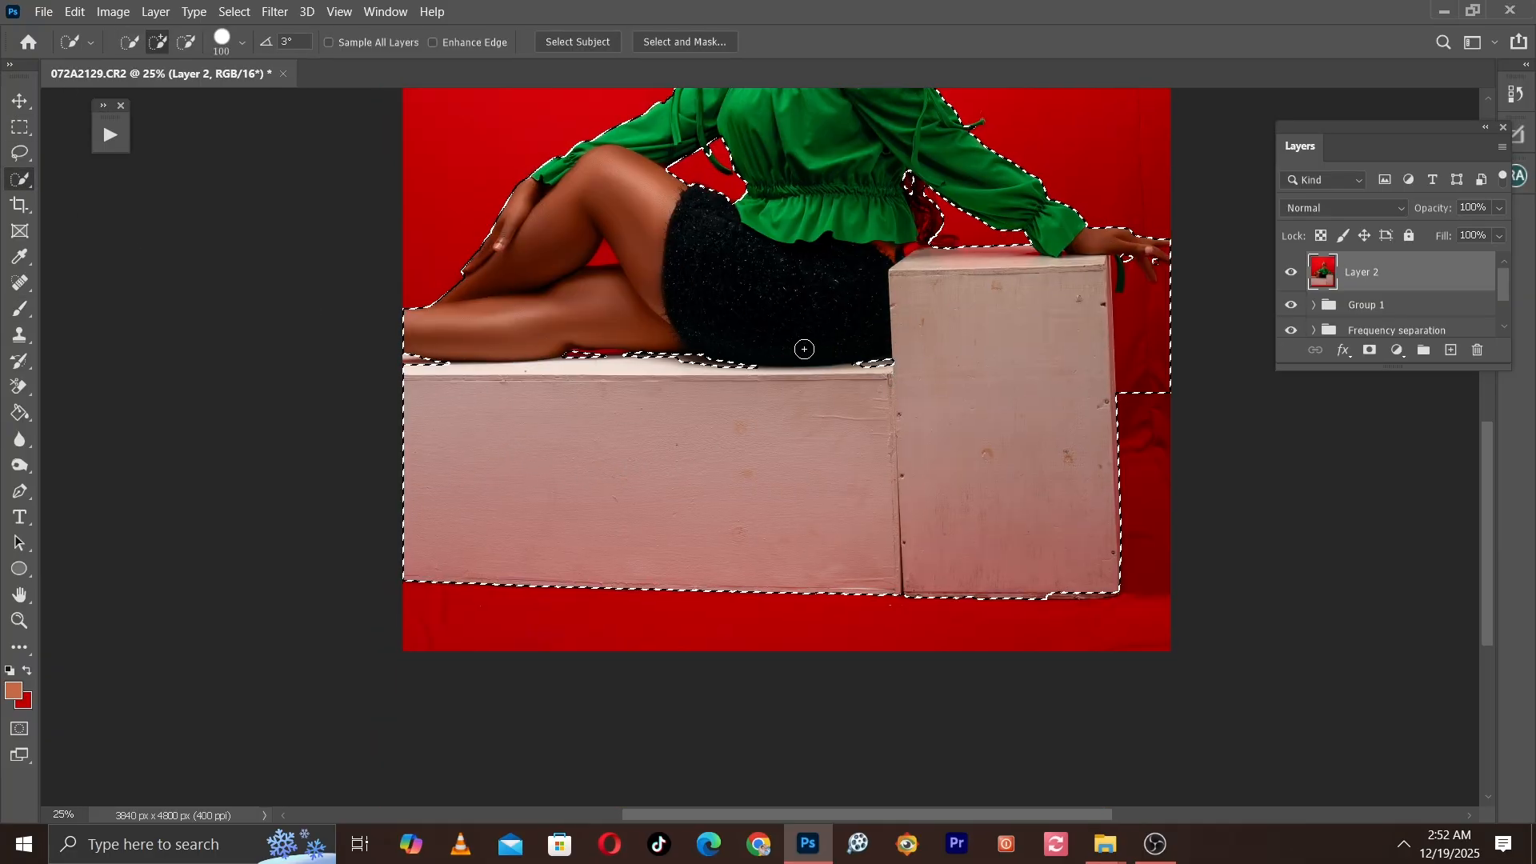
drag(576, 356, 767, 355)
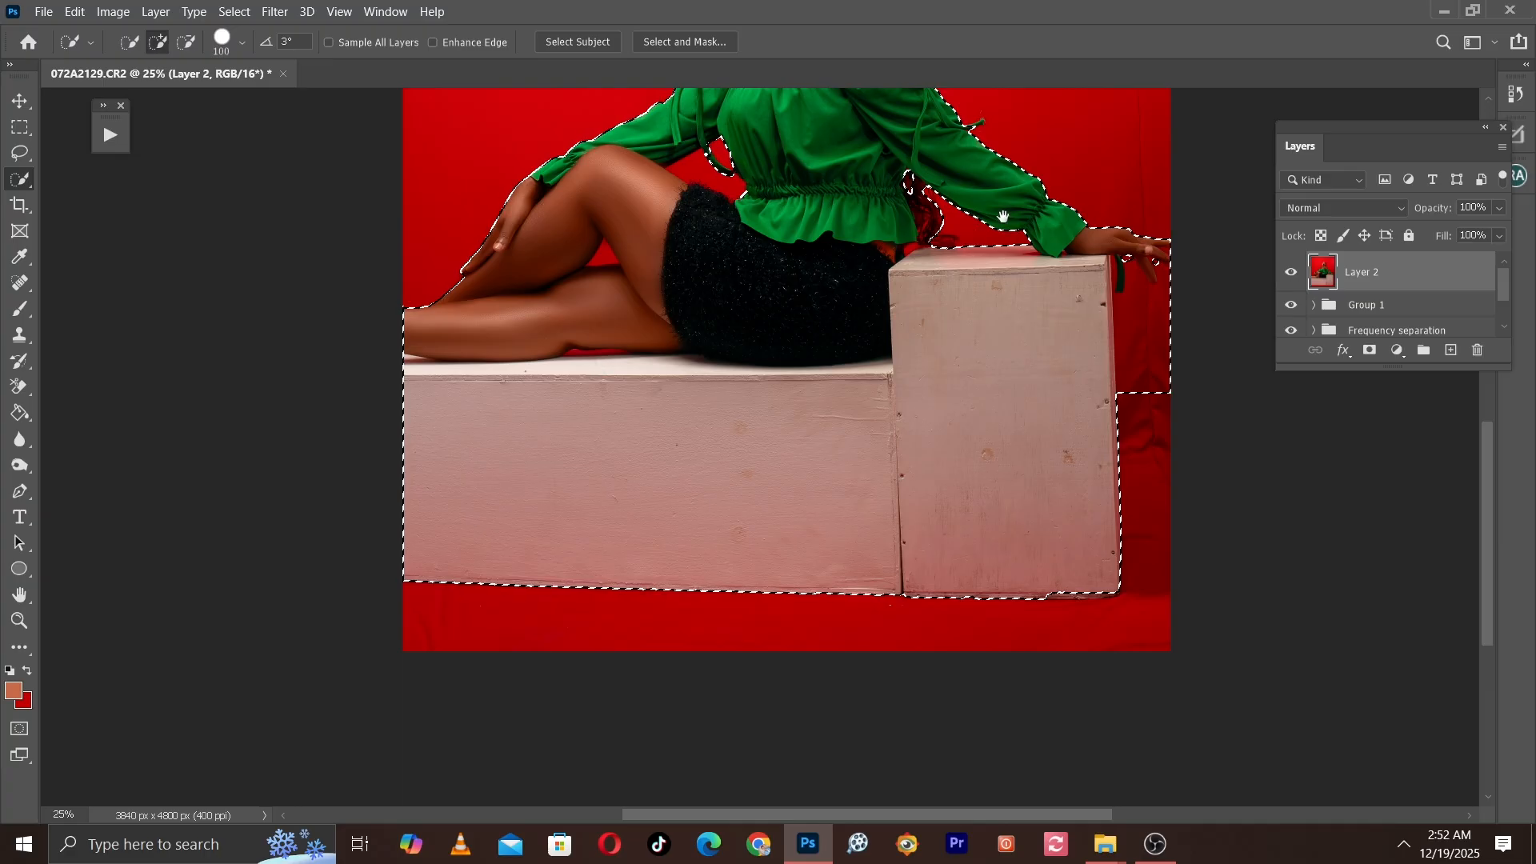
Step: Add the hair and the gap between the waist and the sleeve resting on the tall box to the selection
drag(995, 221, 865, 410)
key(ctrl+plus)
key(ctrl+plus)
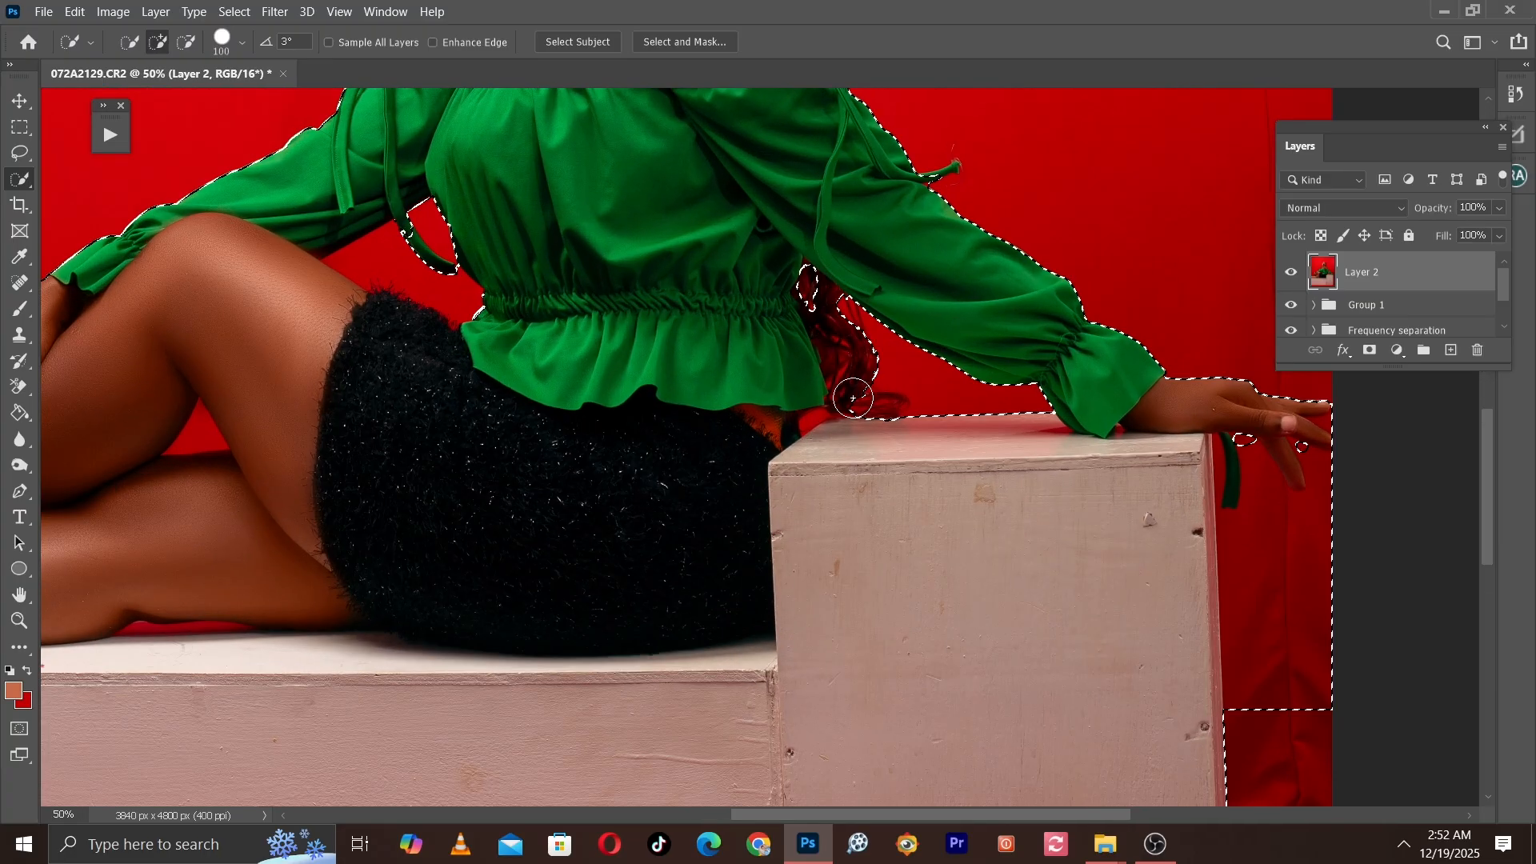
key(ctrl+minus)
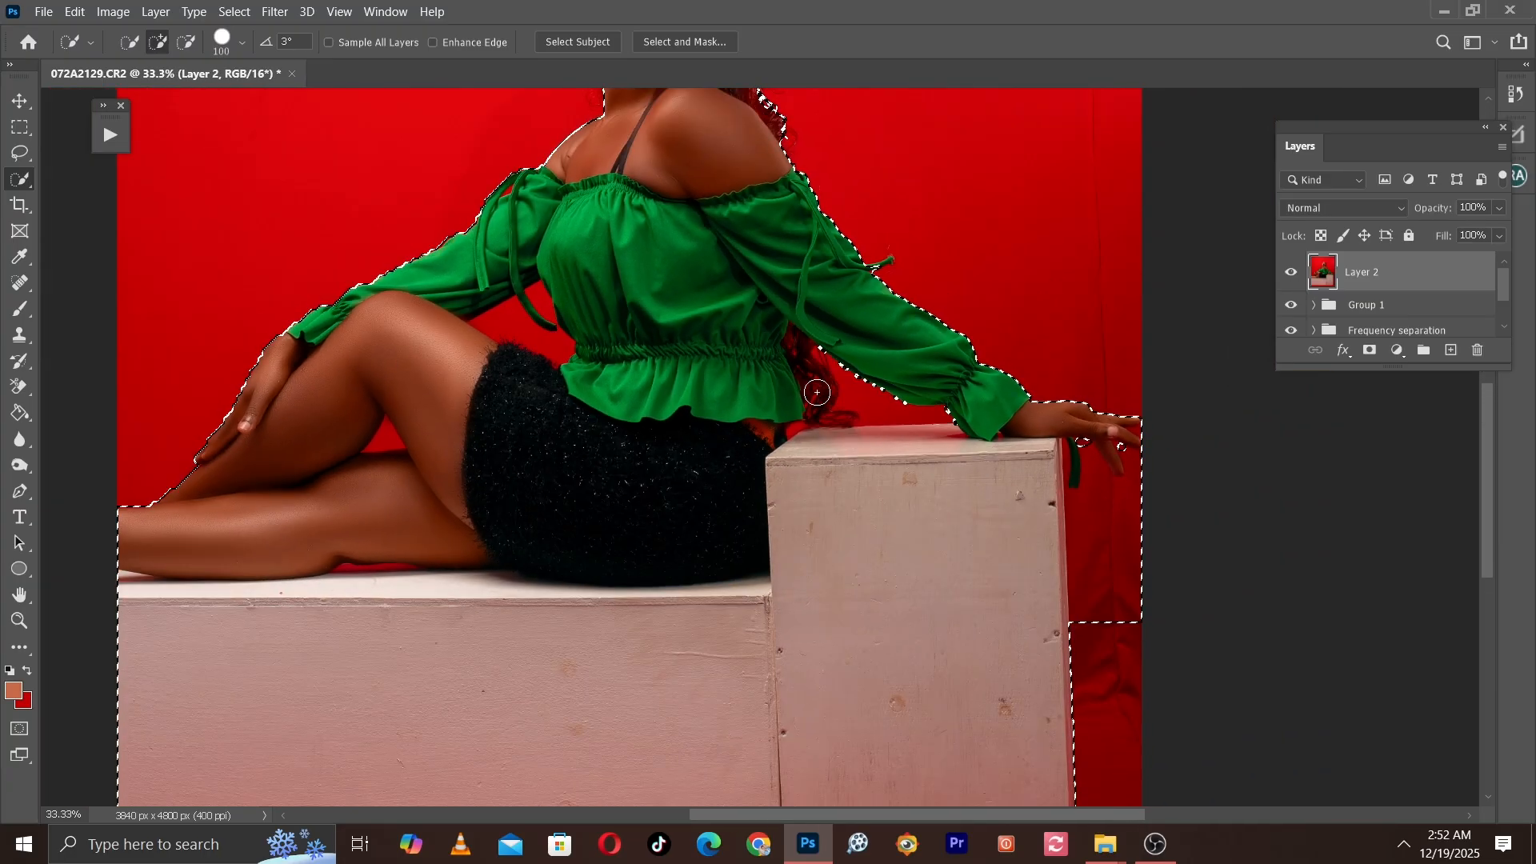
mouse_move(829, 350)
mouse_down()
mouse_move(821, 369)
mouse_move(855, 338)
mouse_up()
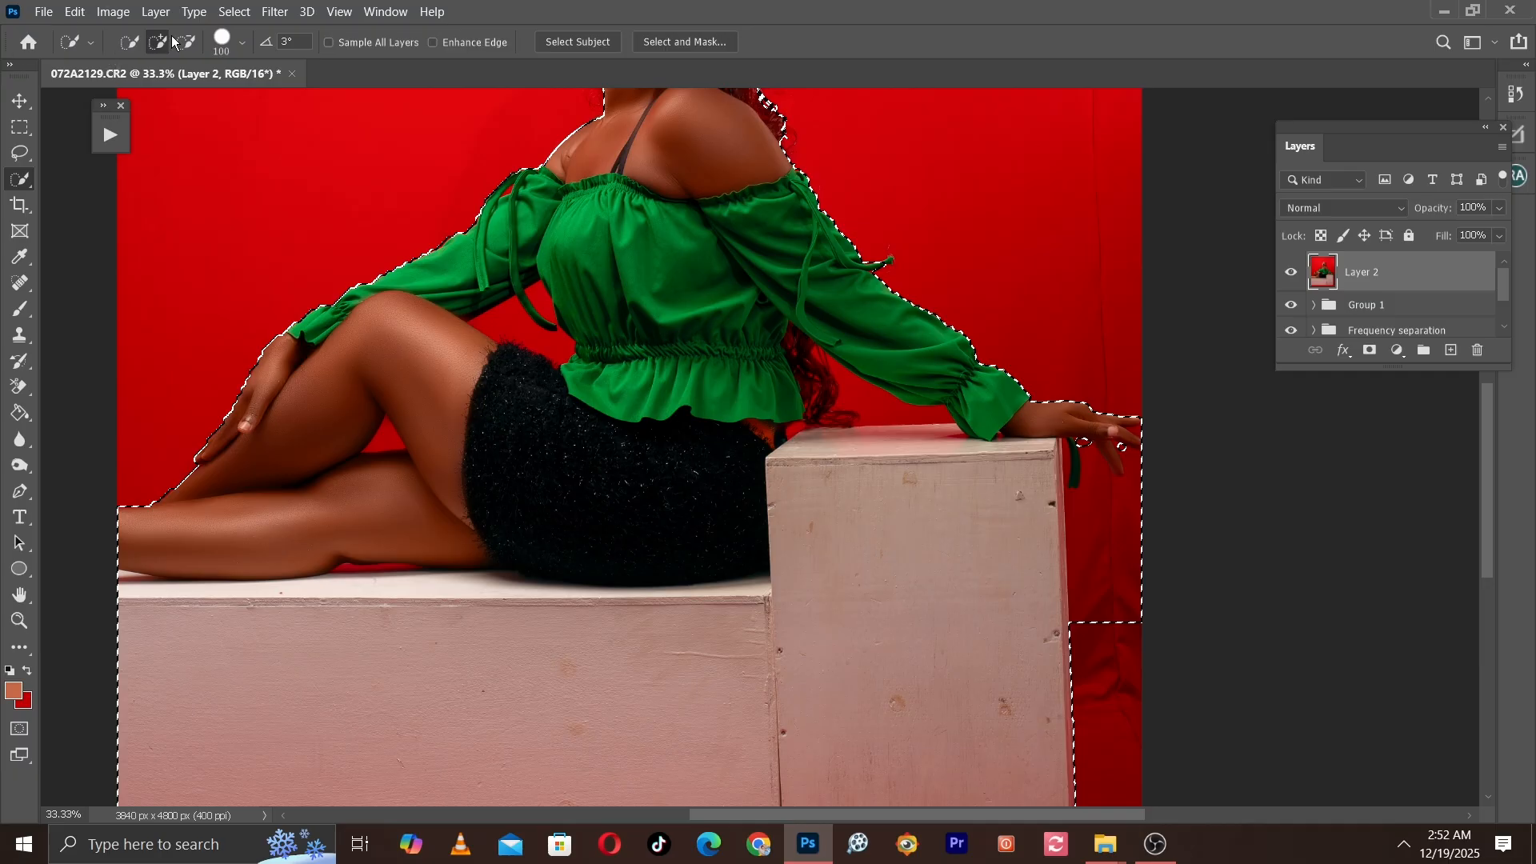
Step: Subtract the red backdrop beside the tall box from the selection with a 150 px Quick Selection brush
click(186, 42)
key(bracketright)
key(bracketright)
drag(1127, 608, 1107, 536)
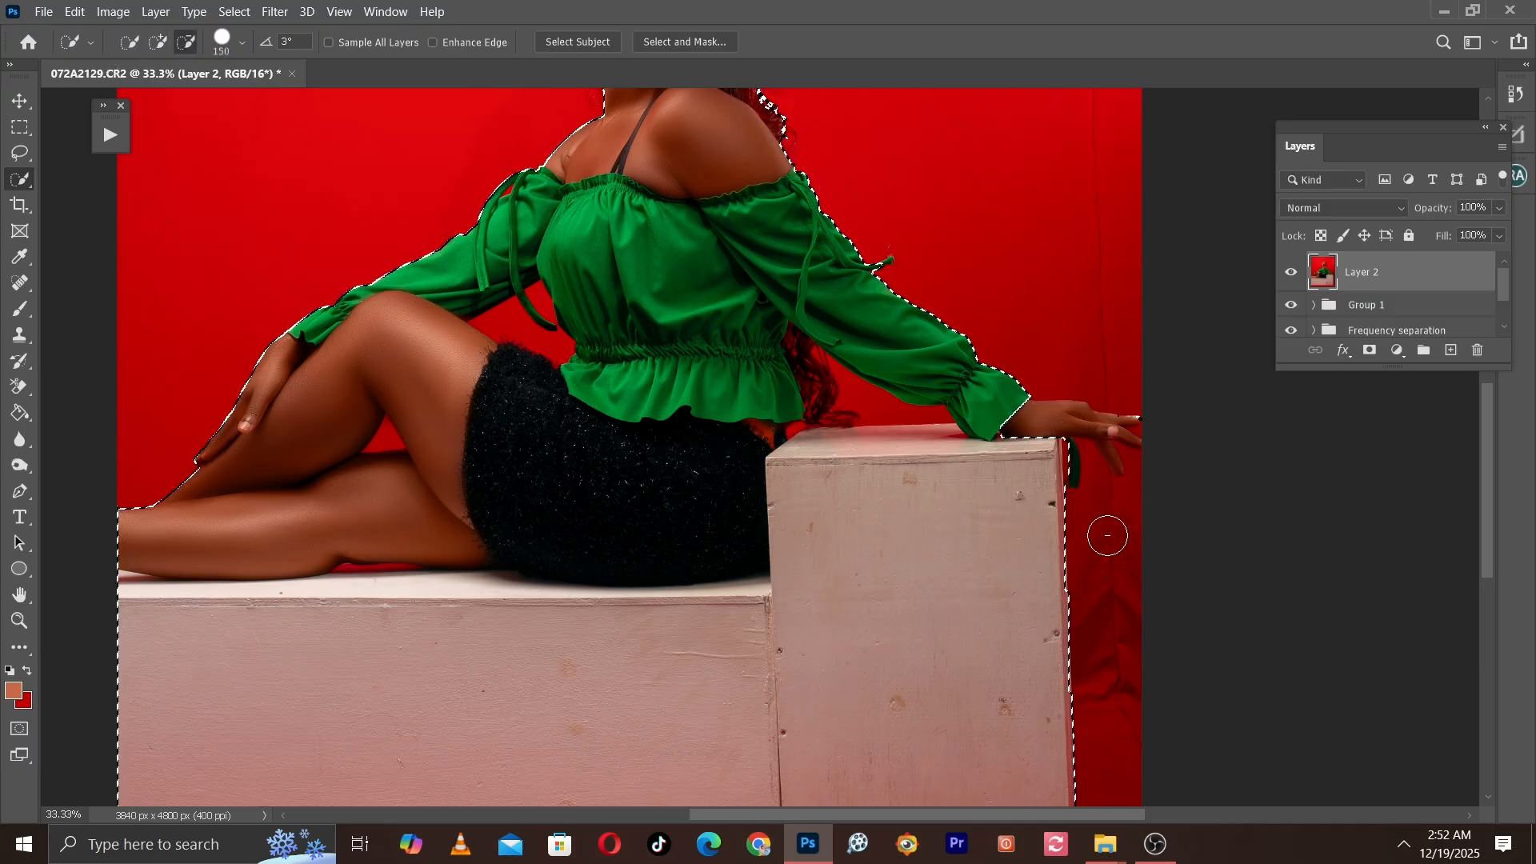
Step: Add the hand resting on the tall box to the selection with a smaller Quick Selection brush
key(ctrl+plus)
drag(1103, 332, 836, 352)
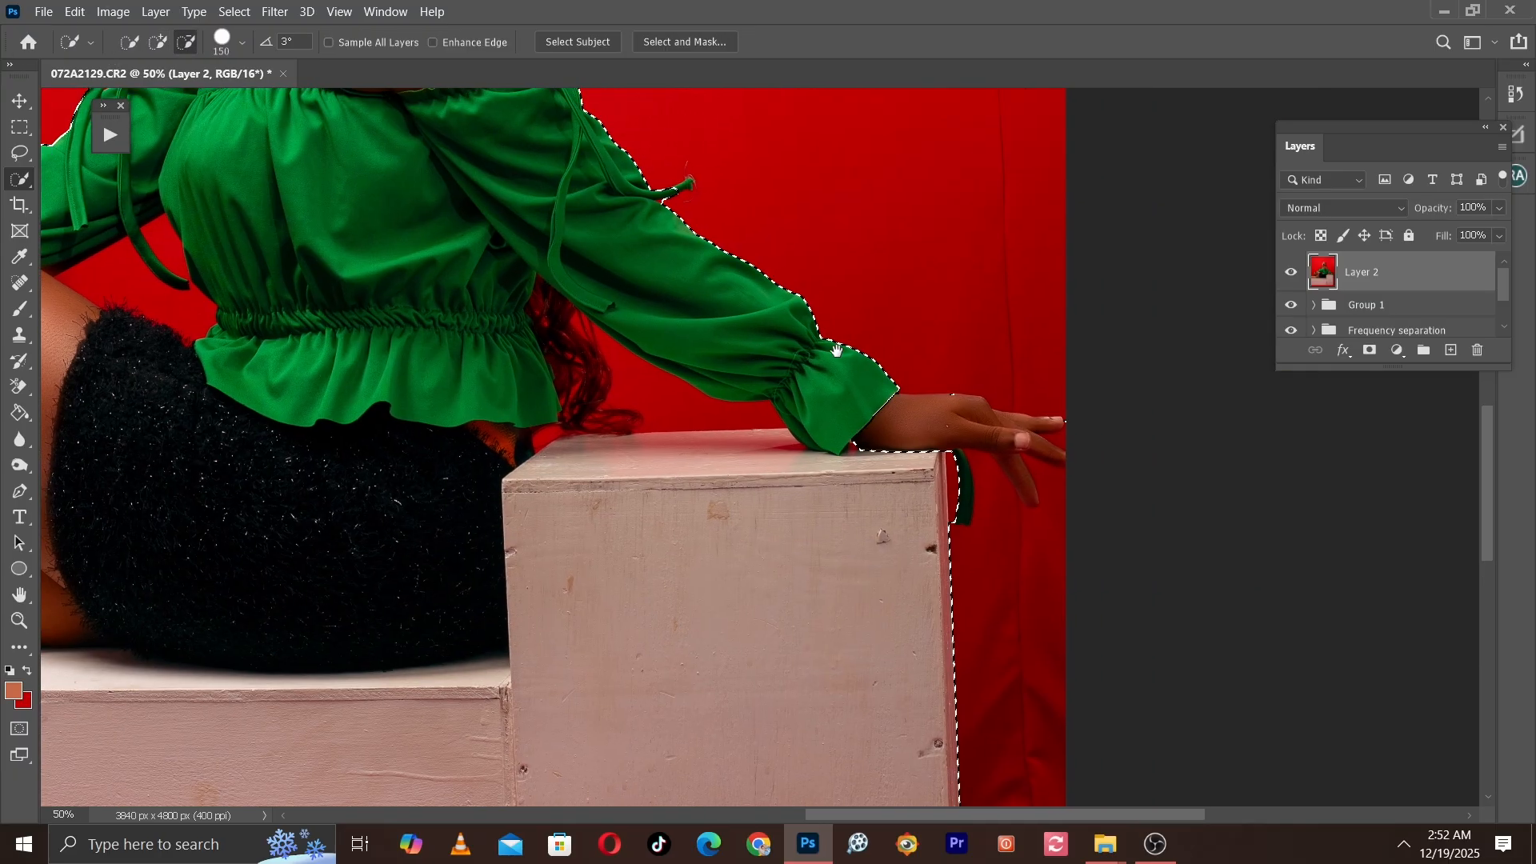
click(160, 41)
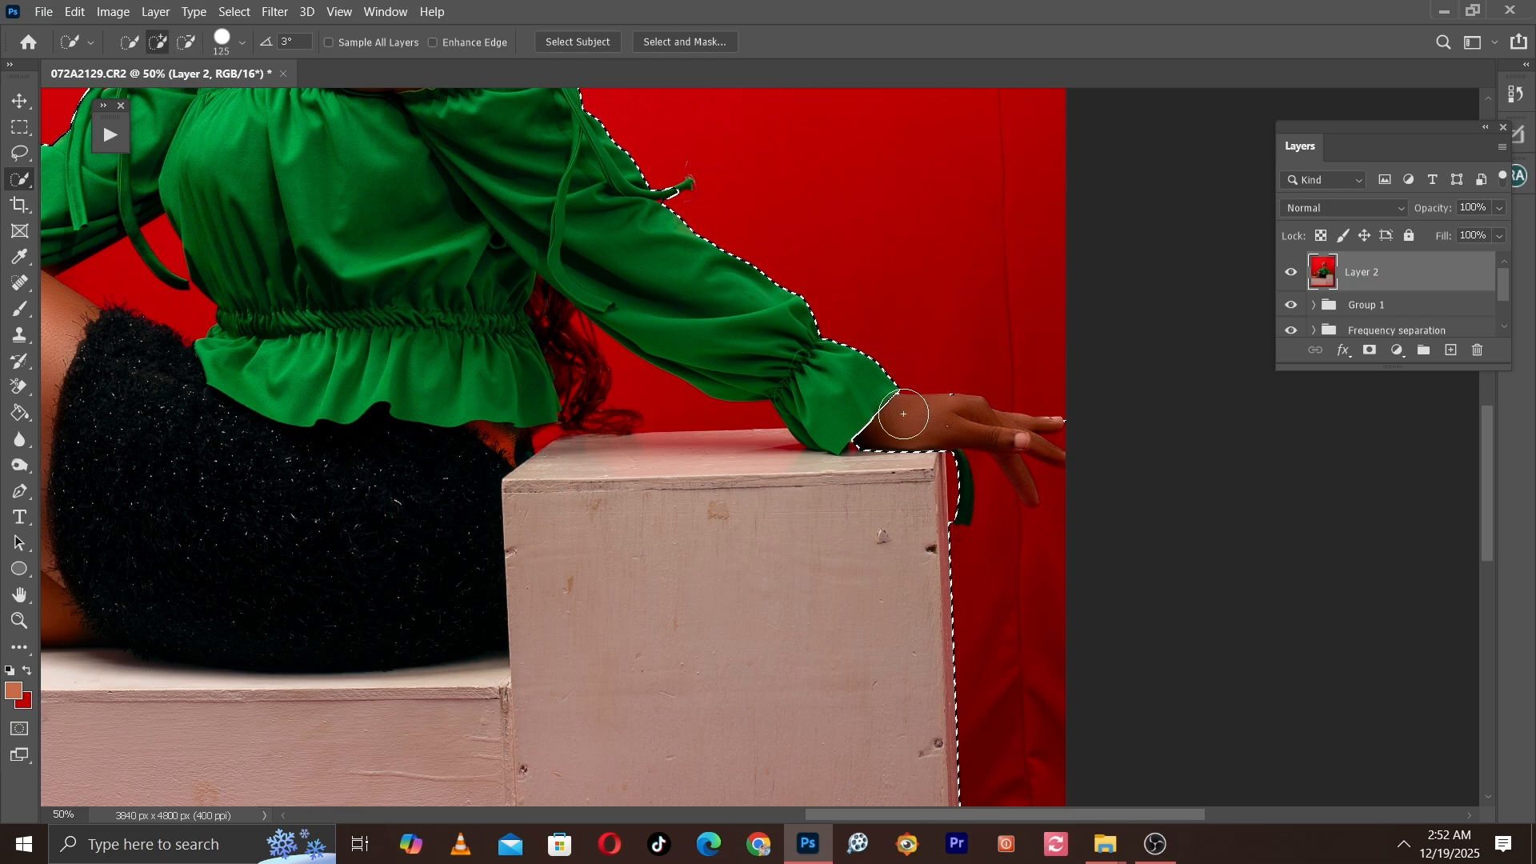
key(bracketleft)
key(bracketleft)
key(bracketleft)
key(bracketleft)
mouse_move(916, 415)
mouse_down()
mouse_move(1065, 432)
mouse_move(920, 427)
mouse_move(1002, 445)
mouse_up()
Step: Refine the selection around the fingertips, the lower finger and the hanging green ribbon with a 30 px brush
key(ctrl+plus)
key(bracketleft)
key(bracketleft)
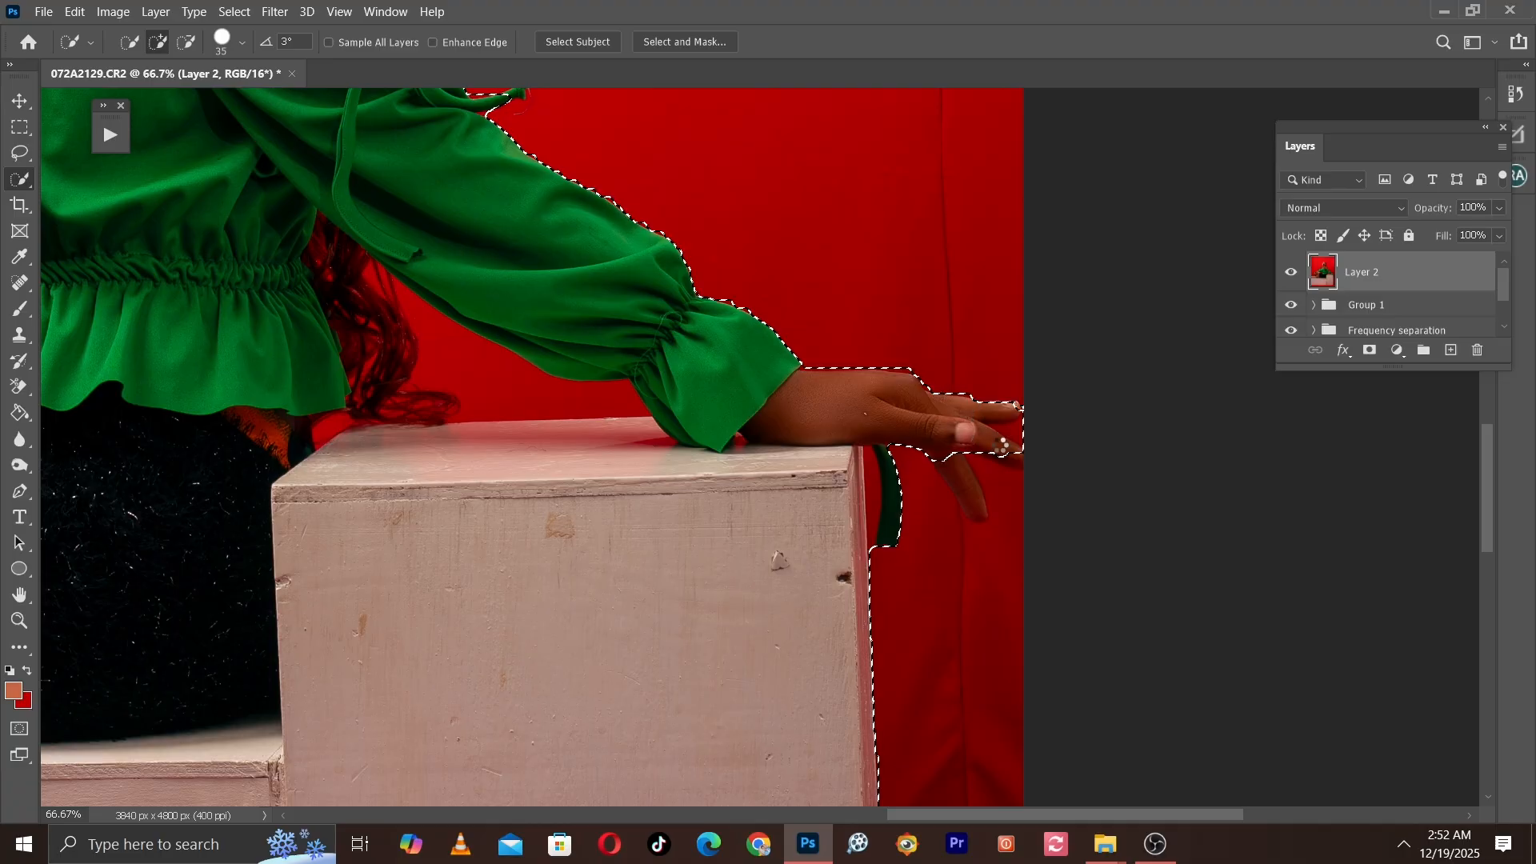
click(1022, 464)
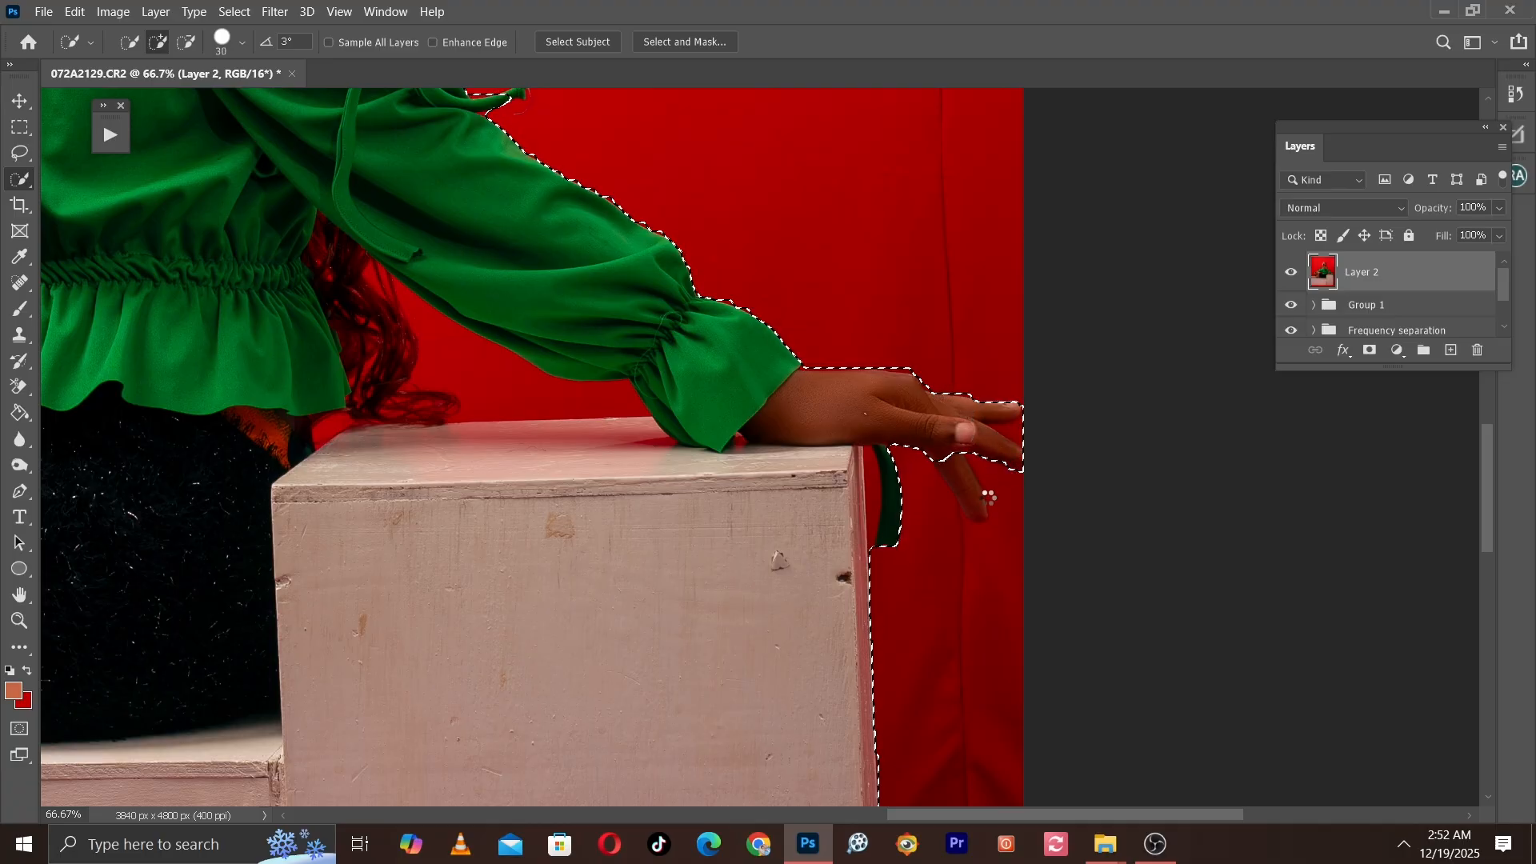
click(981, 518)
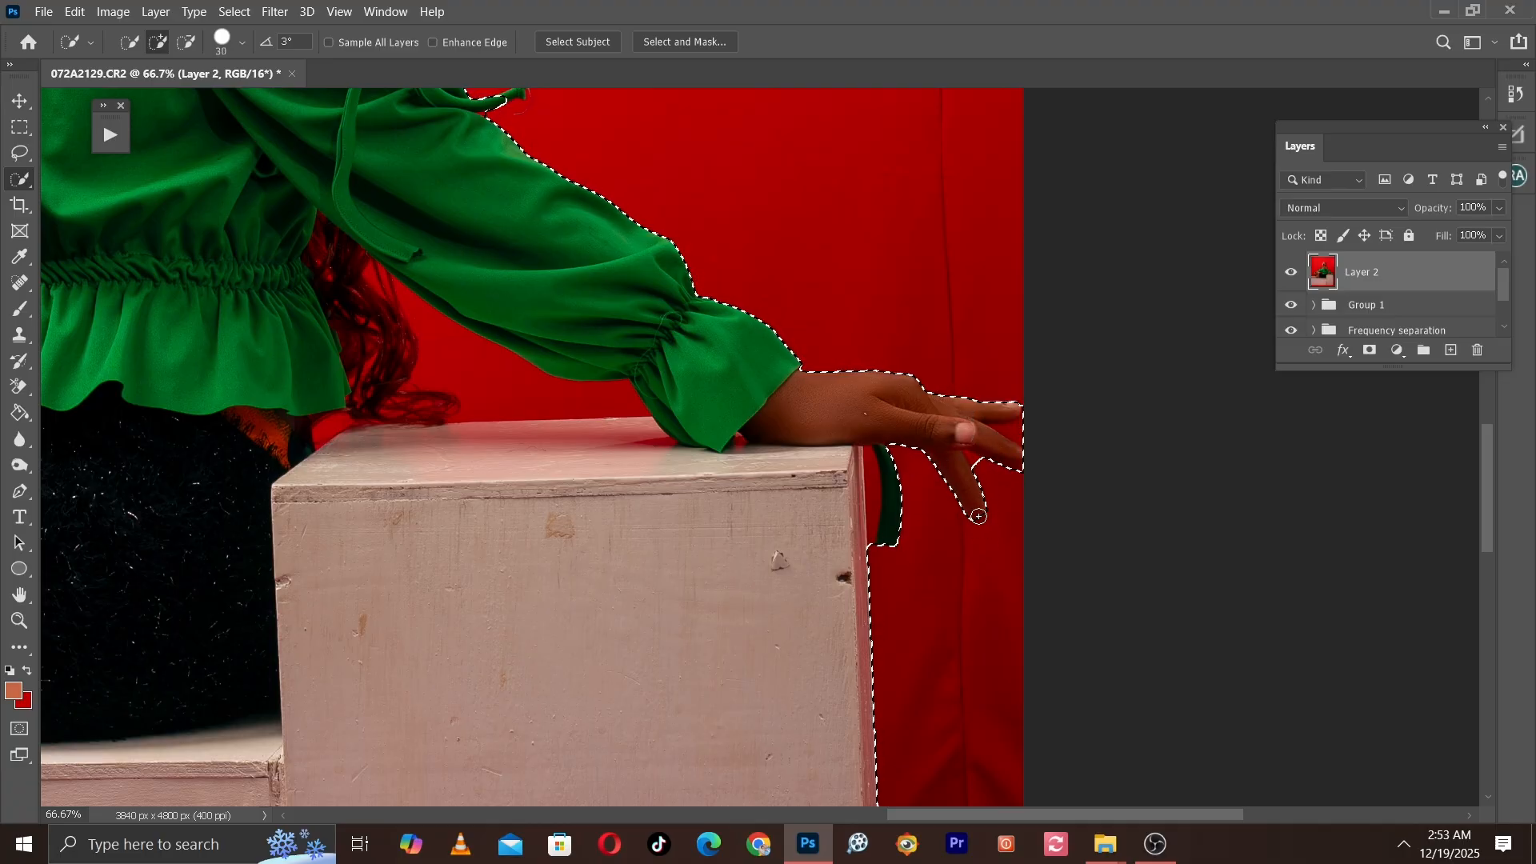
click(898, 536)
scroll(890, 518, down, 4)
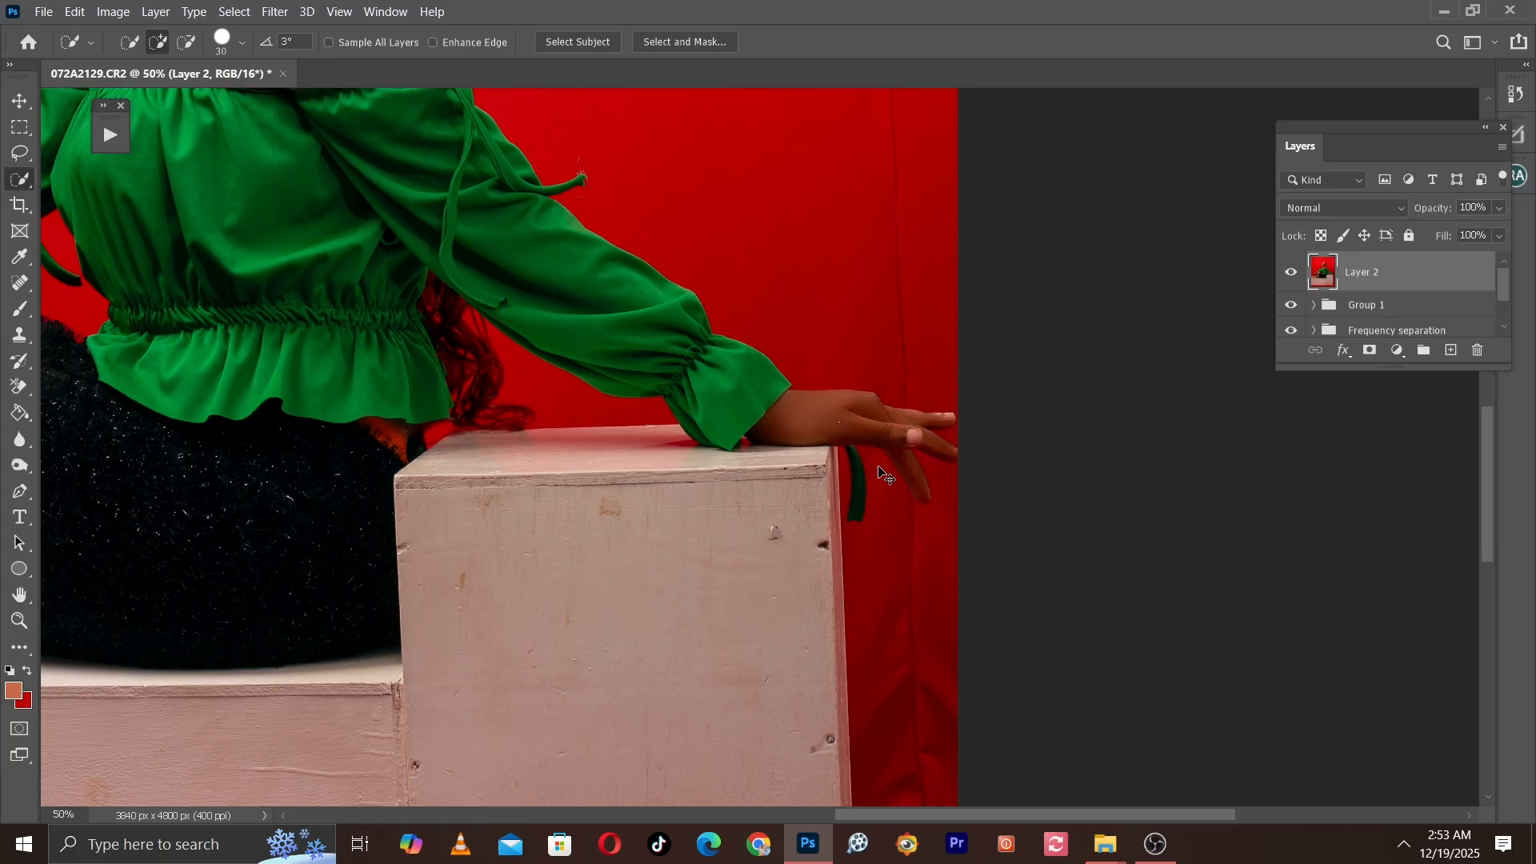
Step: Add the tall box's missing lower right edge to the selection and copy the selected woman and boxes to a new layer
scroll(837, 470, down, 1)
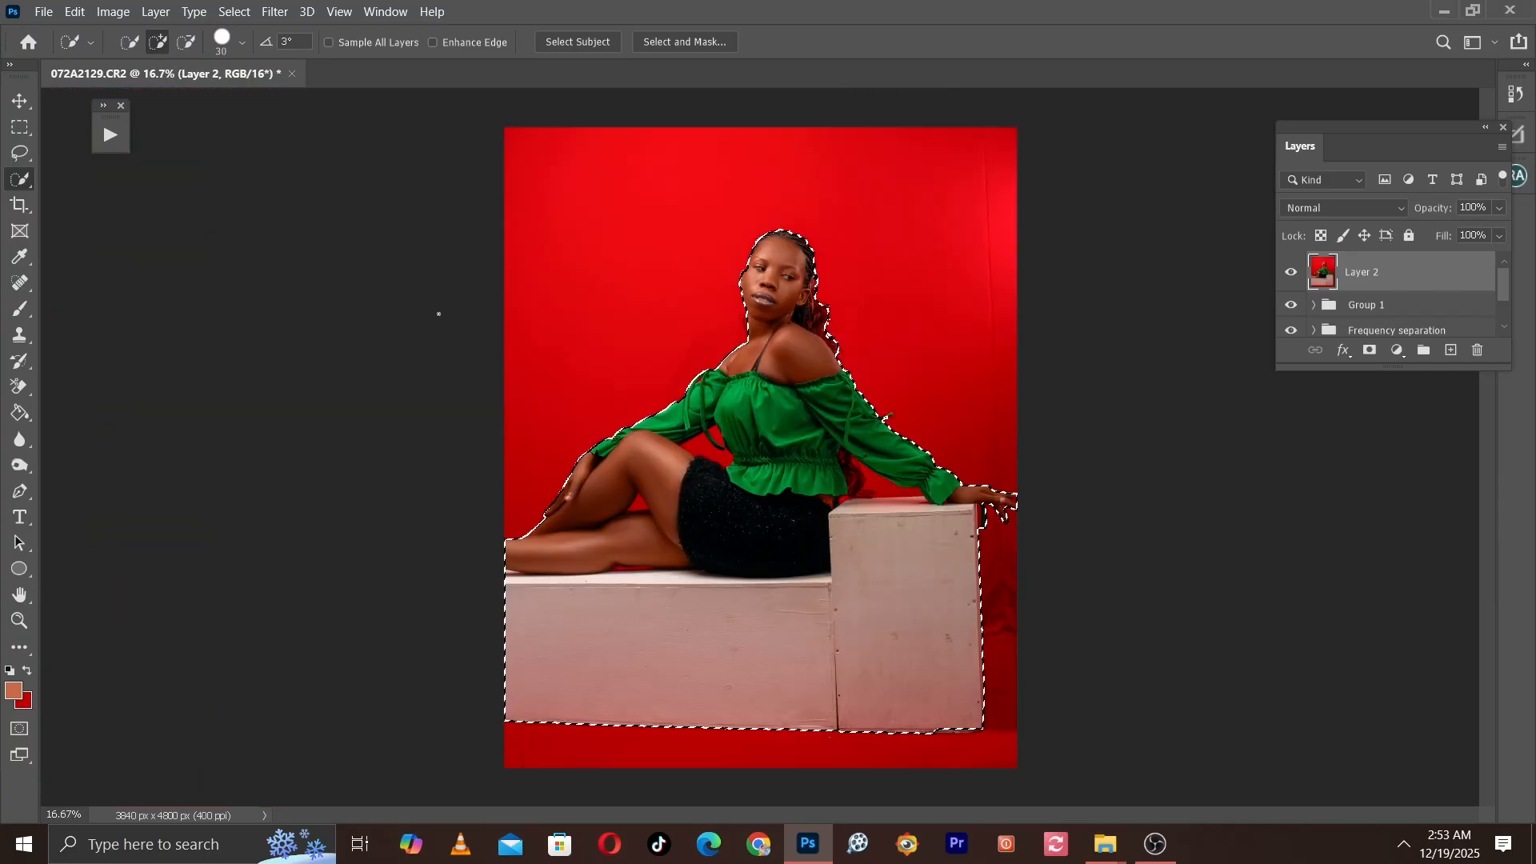
key(bracketright)
key(bracketright)
key(ctrl+plus)
drag(995, 604, 761, 145)
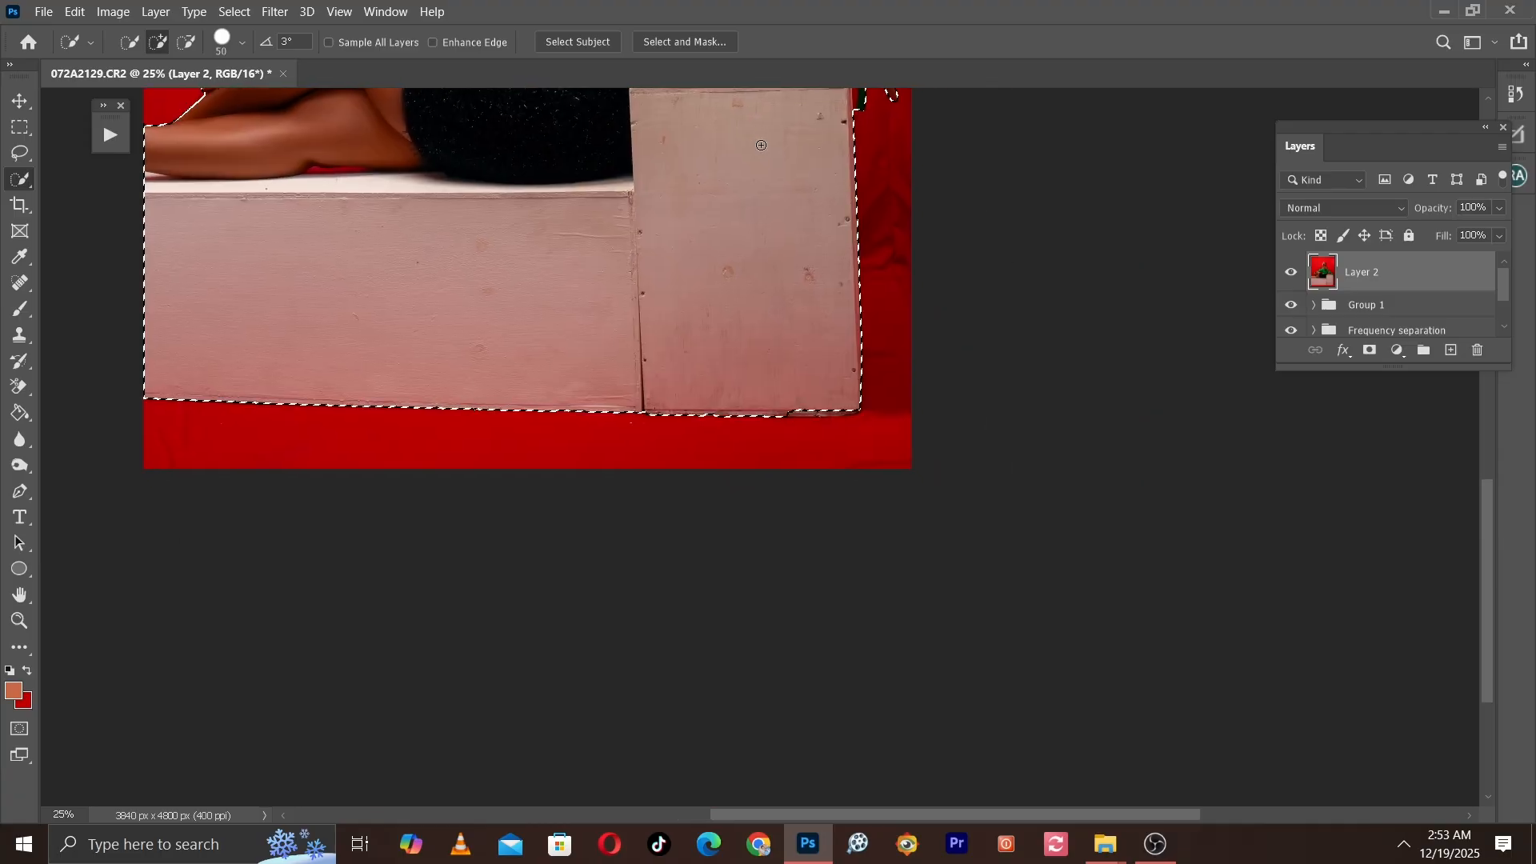
scroll(879, 376, up, 3)
key(bracketright)
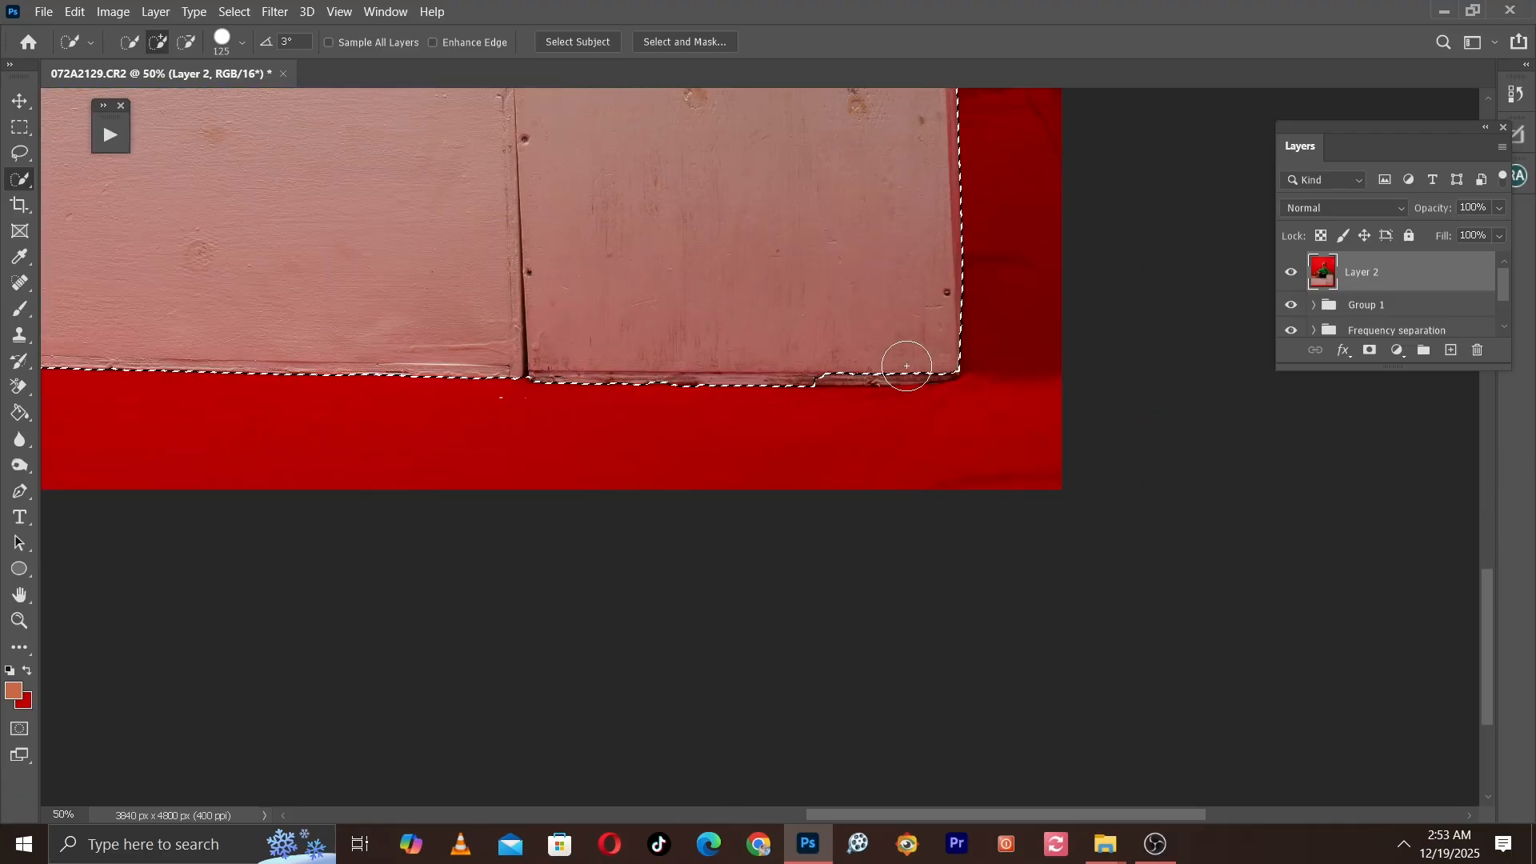
key(bracketright)
scroll(888, 324, down, 4)
scroll(868, 314, down, 1)
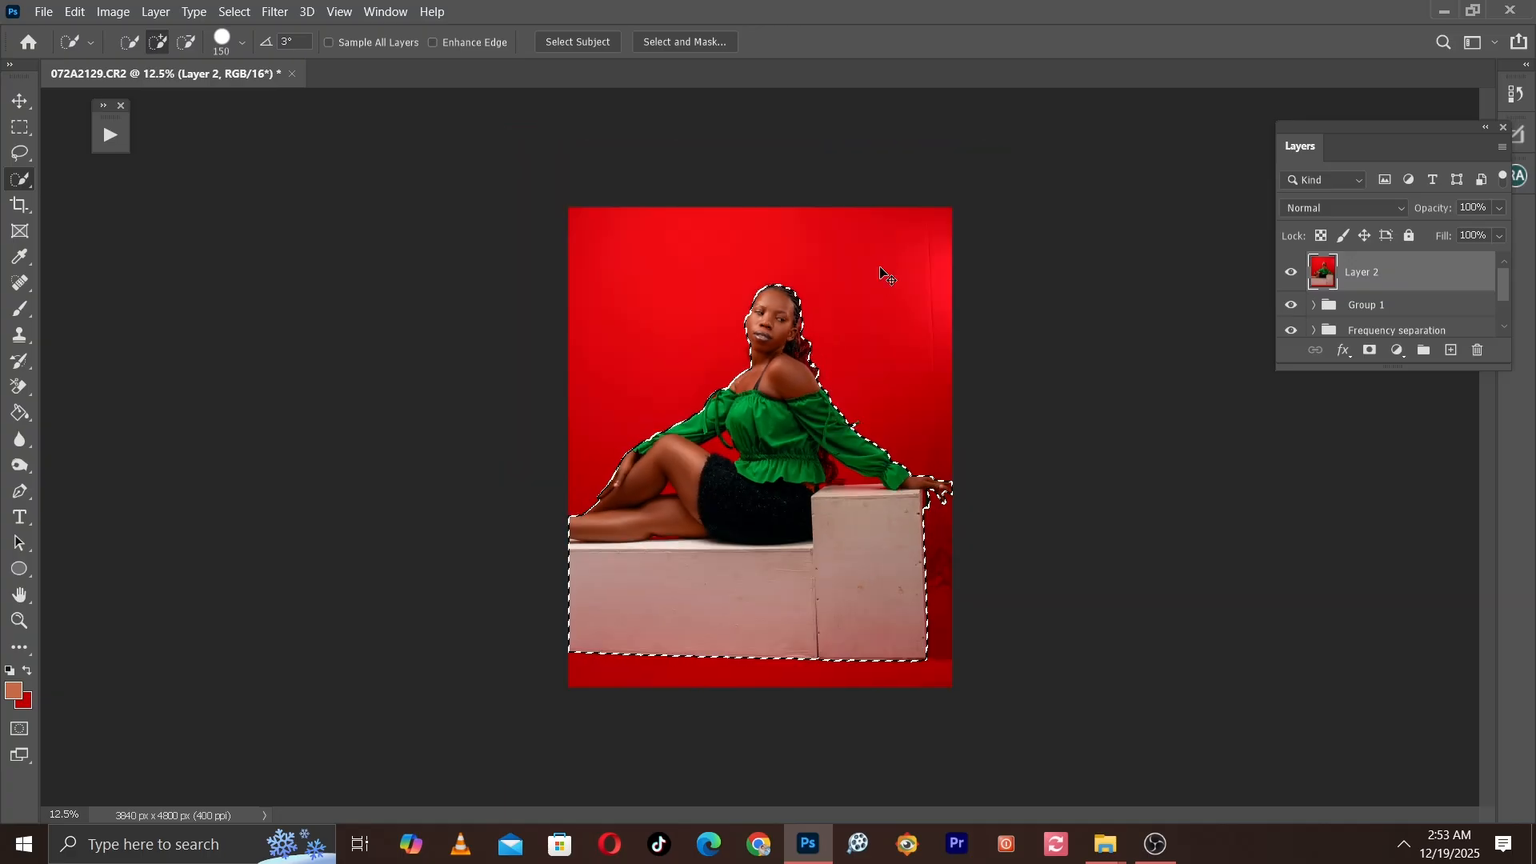
key(ctrl+j)
key(ctrl+plus)
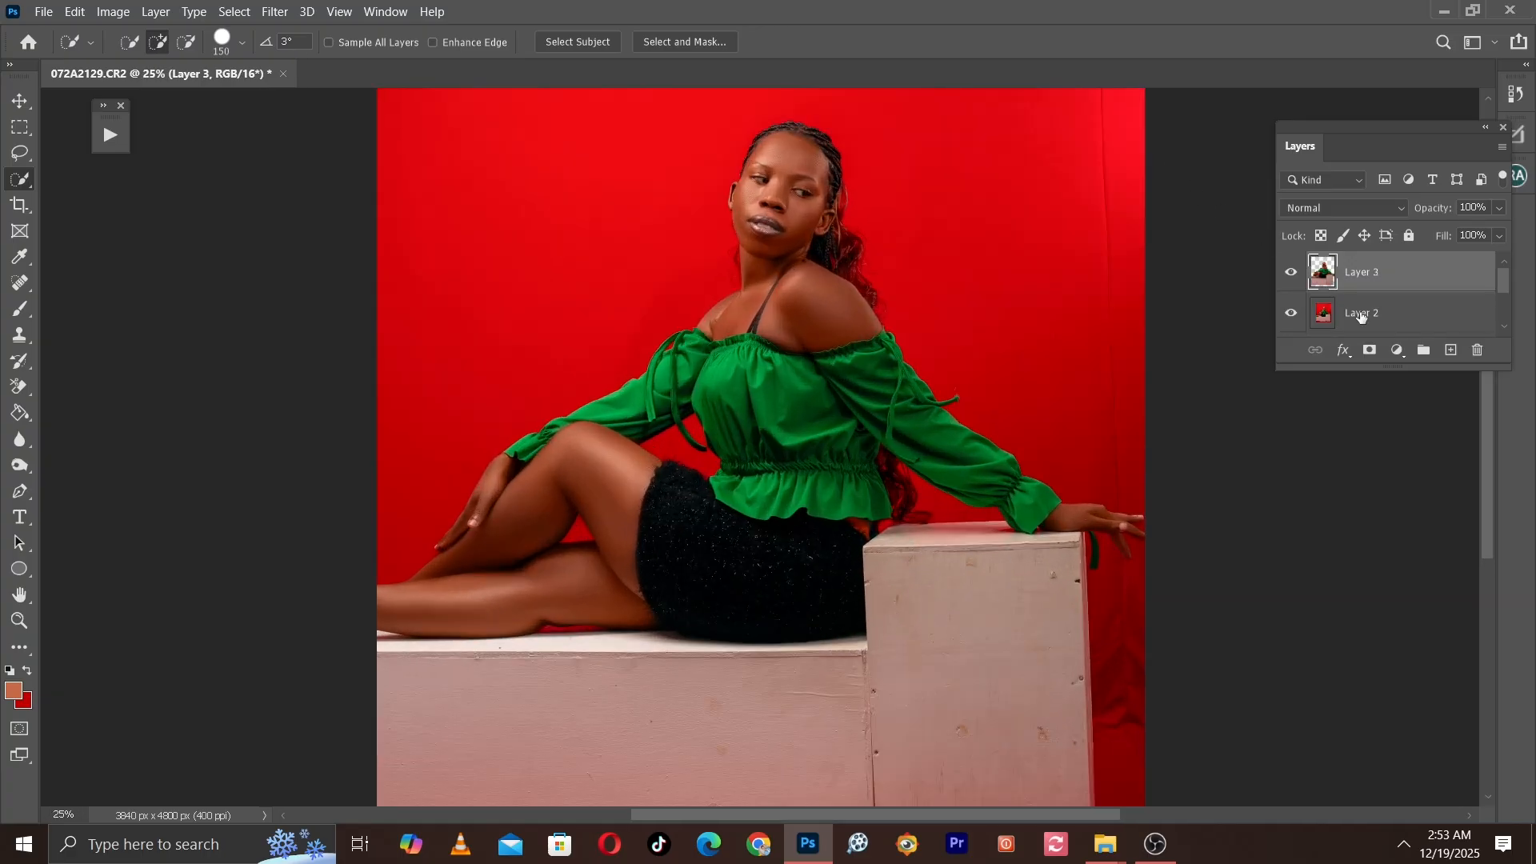
Step: On Layer 2, patch the long vertical crease in the upper right backdrop with clean red backdrop beside it
click(1361, 313)
drag(1056, 247, 887, 328)
key(ctrl+plus)
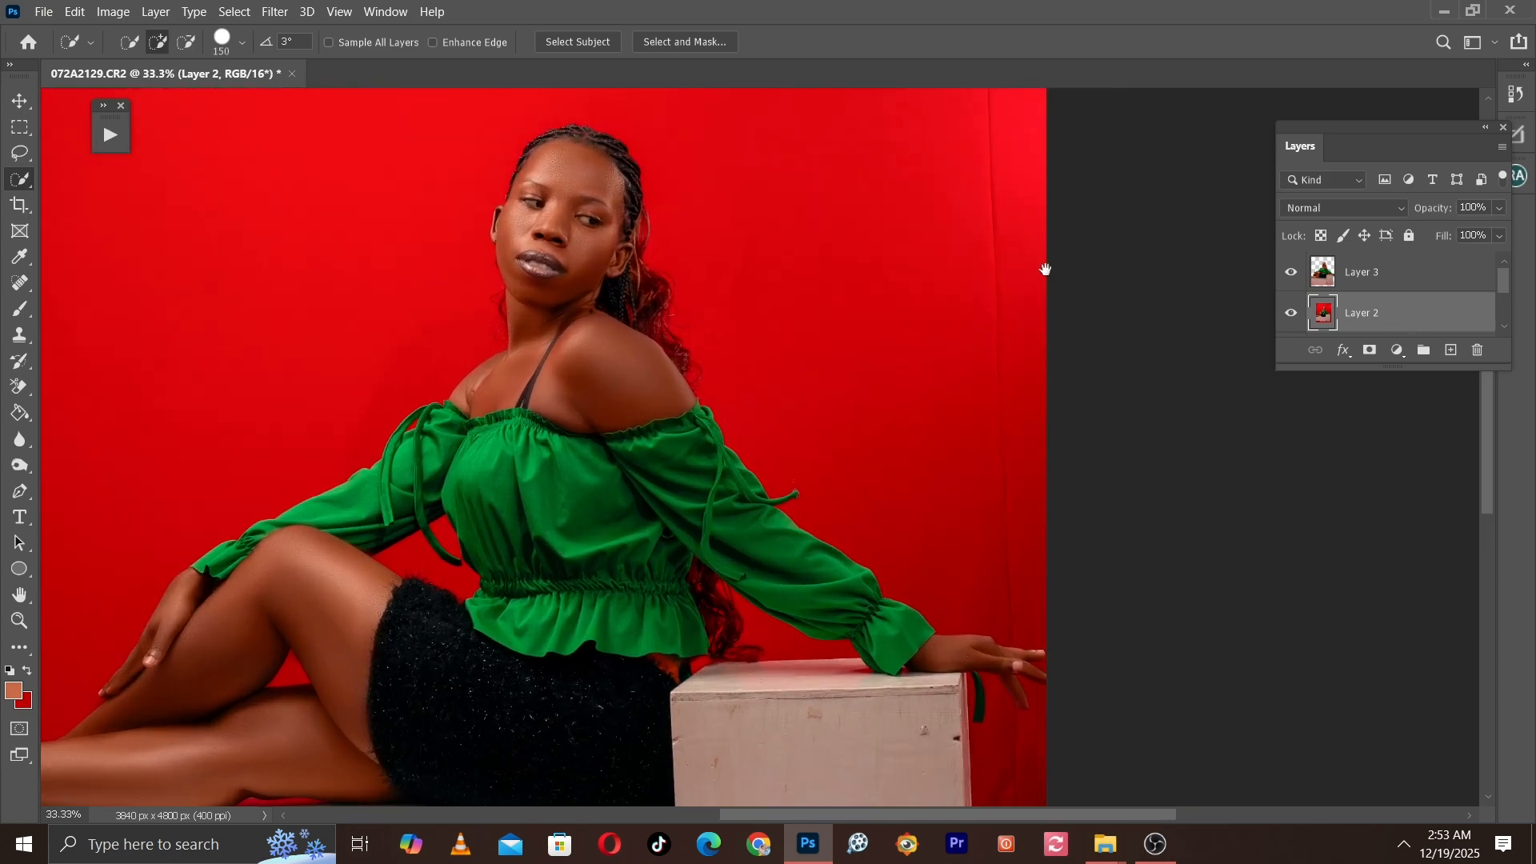
drag(1042, 267, 969, 522)
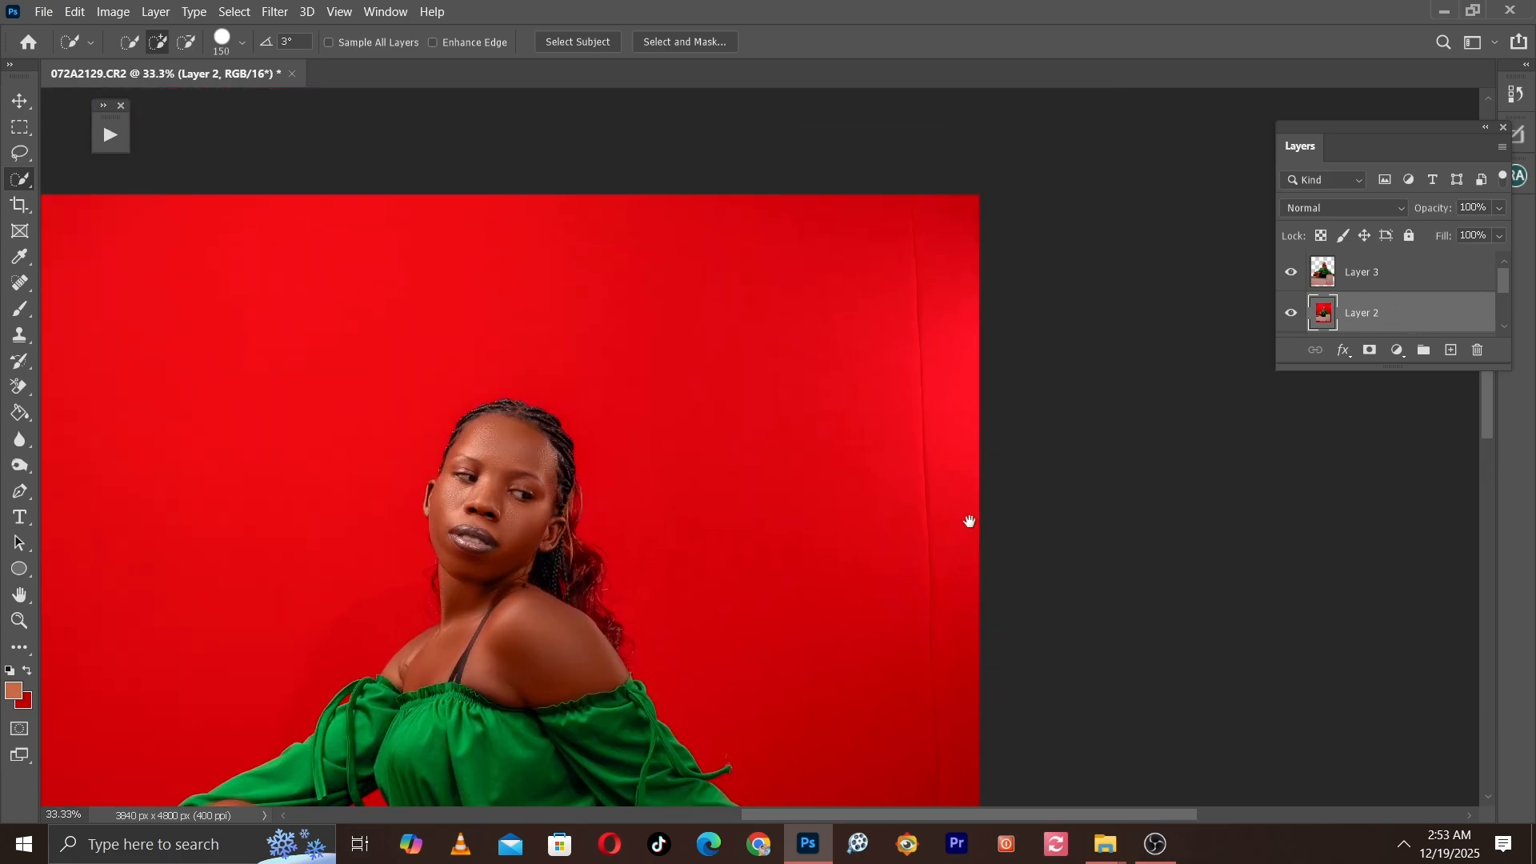
click(20, 283)
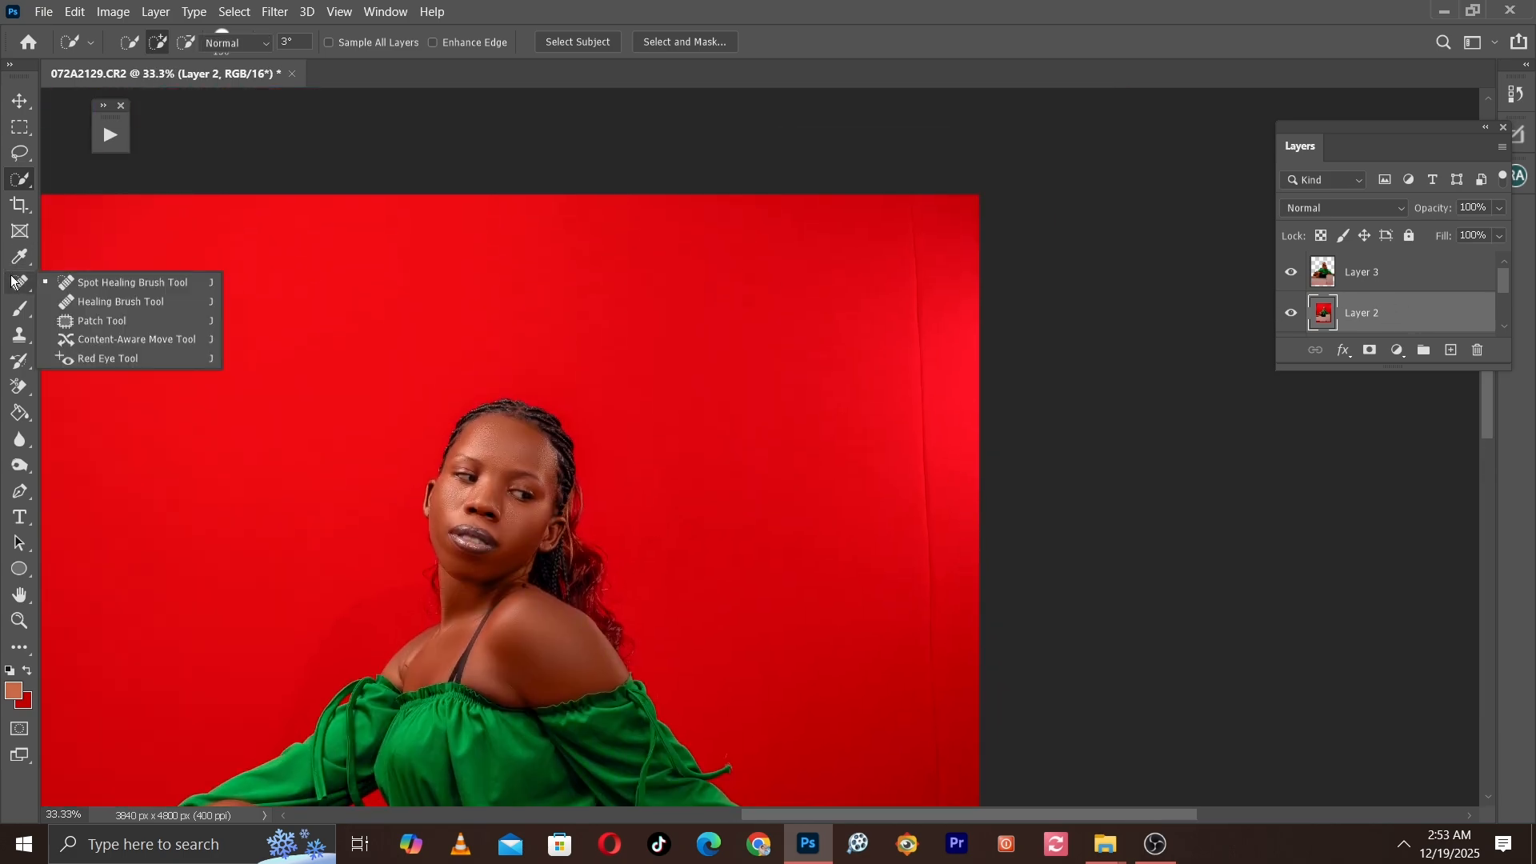
click(70, 320)
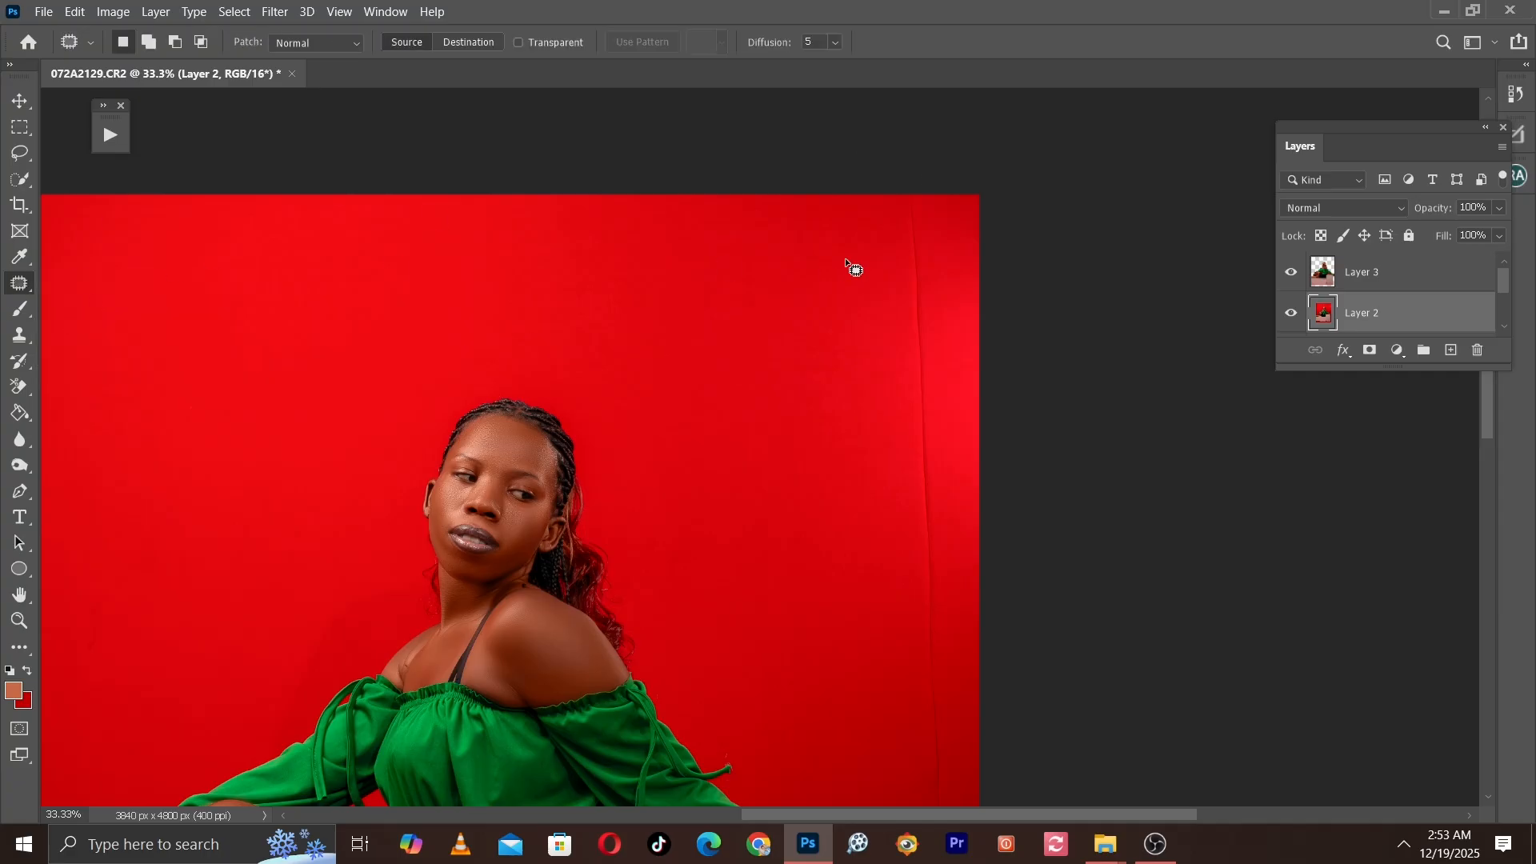
drag(898, 651, 867, 210)
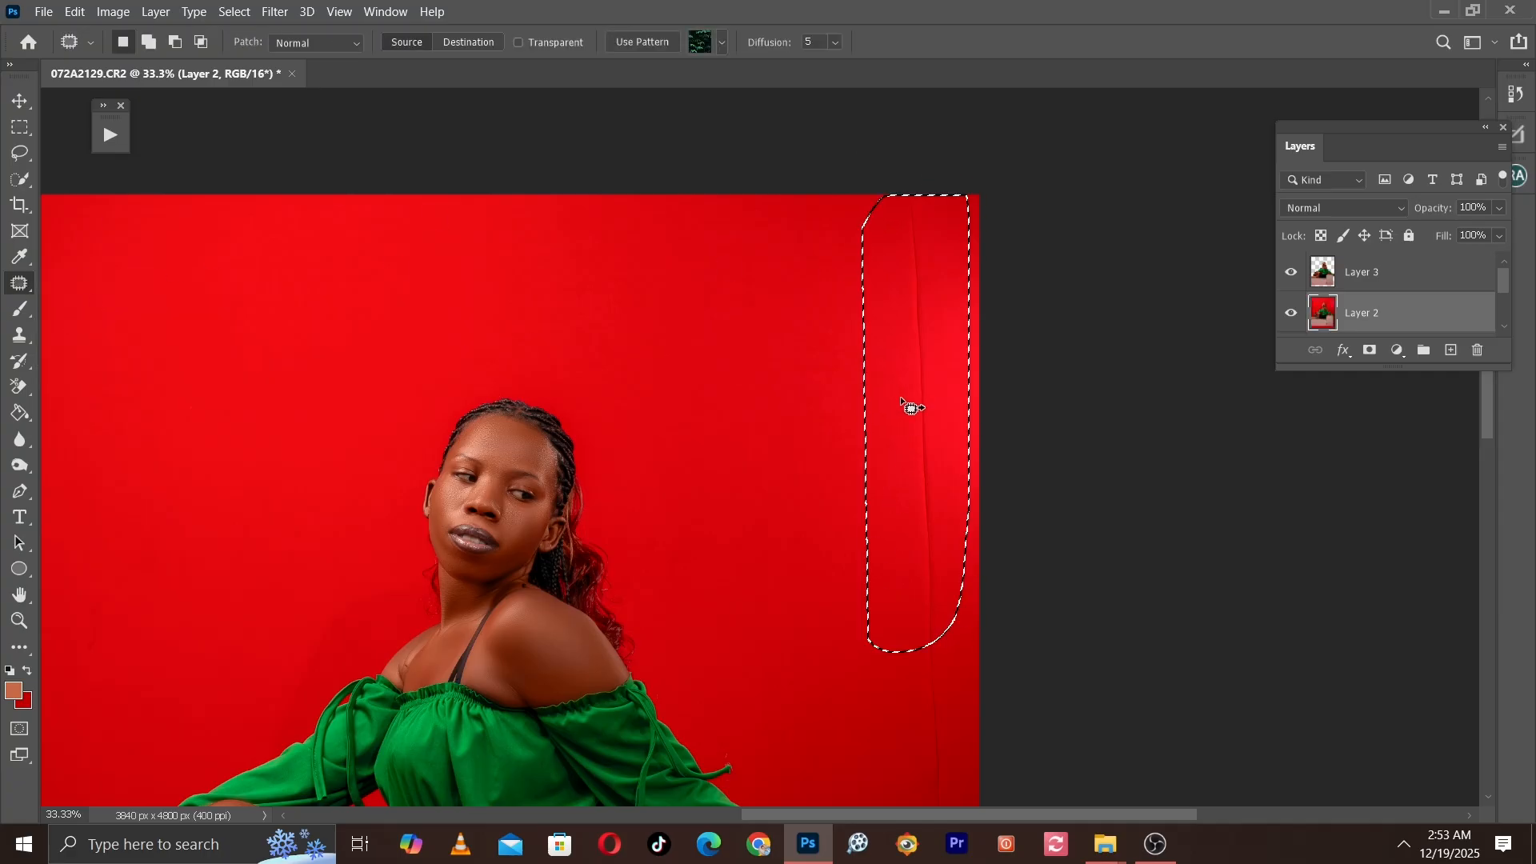
drag(909, 405, 800, 404)
key(ctrl+d)
Step: Patch the rest of the vertical backdrop crease just above the outstretched hand, then clear the selection
scroll(800, 401, down, 5)
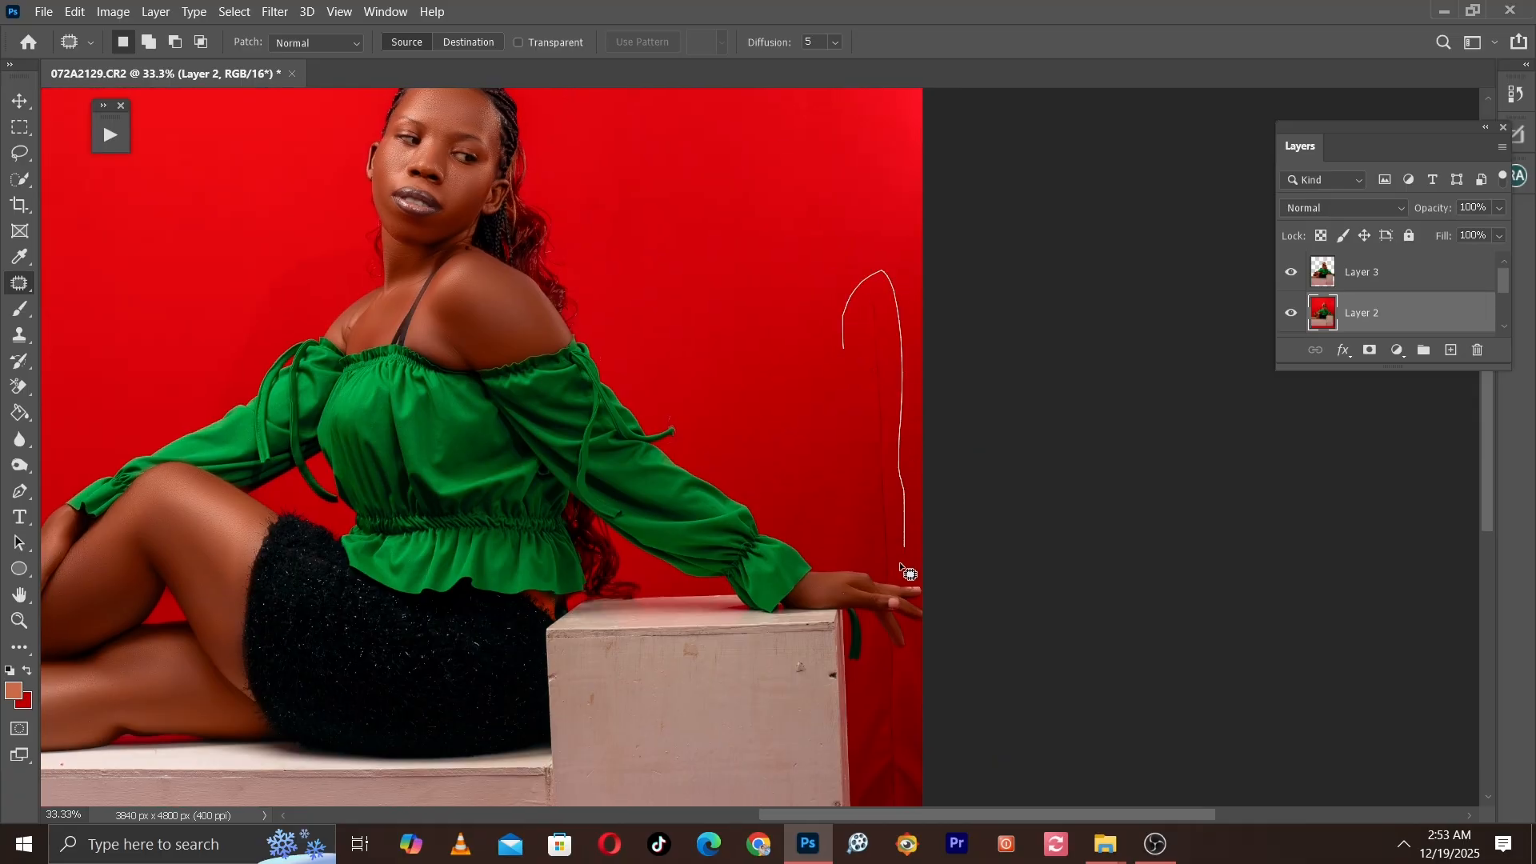
drag(875, 550, 877, 557)
drag(872, 400, 772, 369)
key(ctrl+d)
Step: Try to patch the backdrop crease below the hand, beside the tall box
drag(876, 516, 817, 137)
key(ctrl+plus)
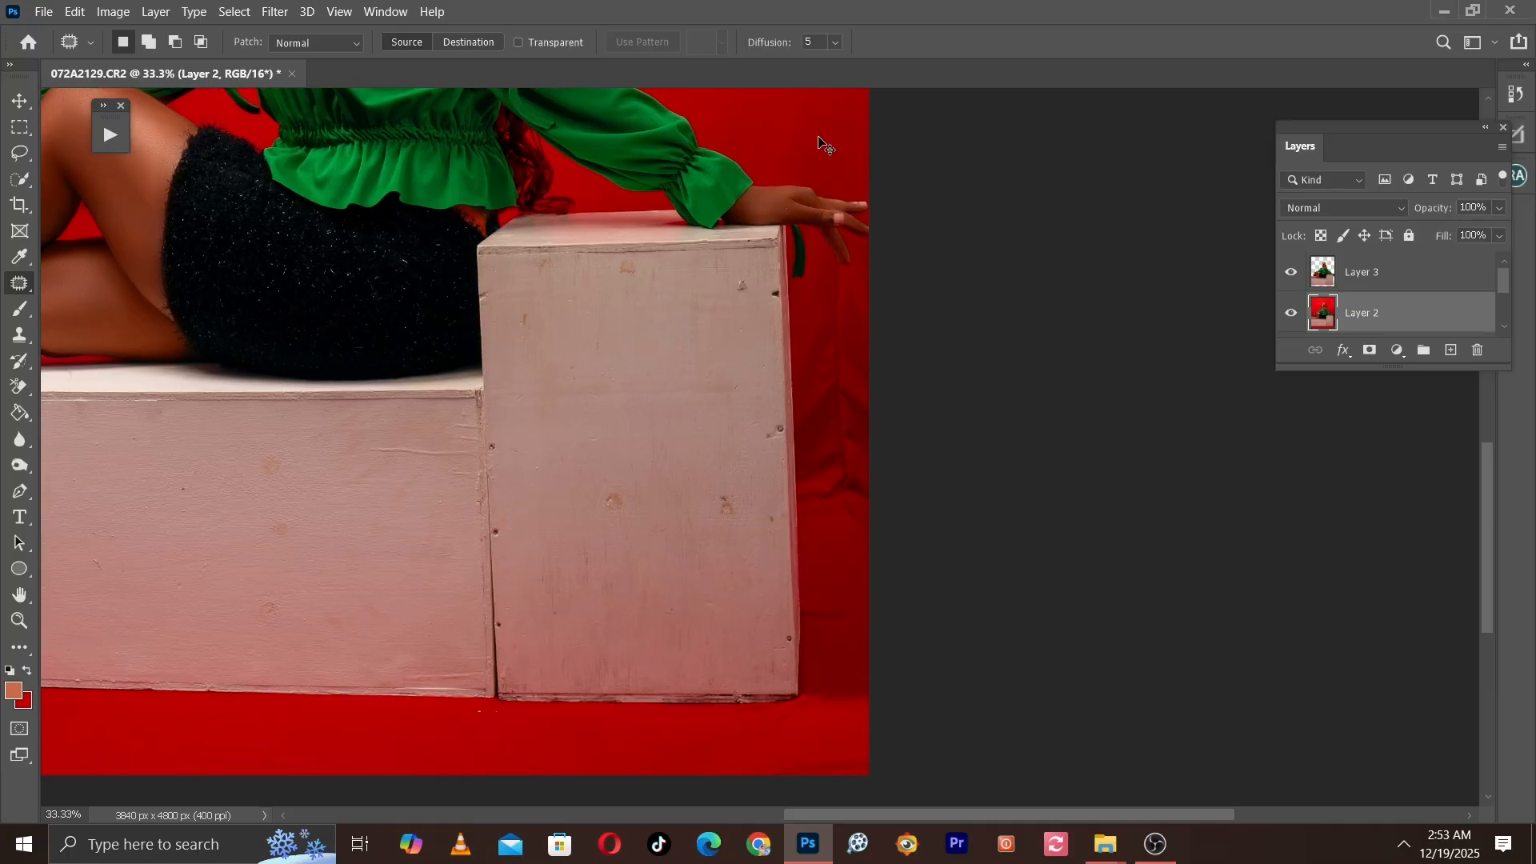
drag(848, 217, 822, 398)
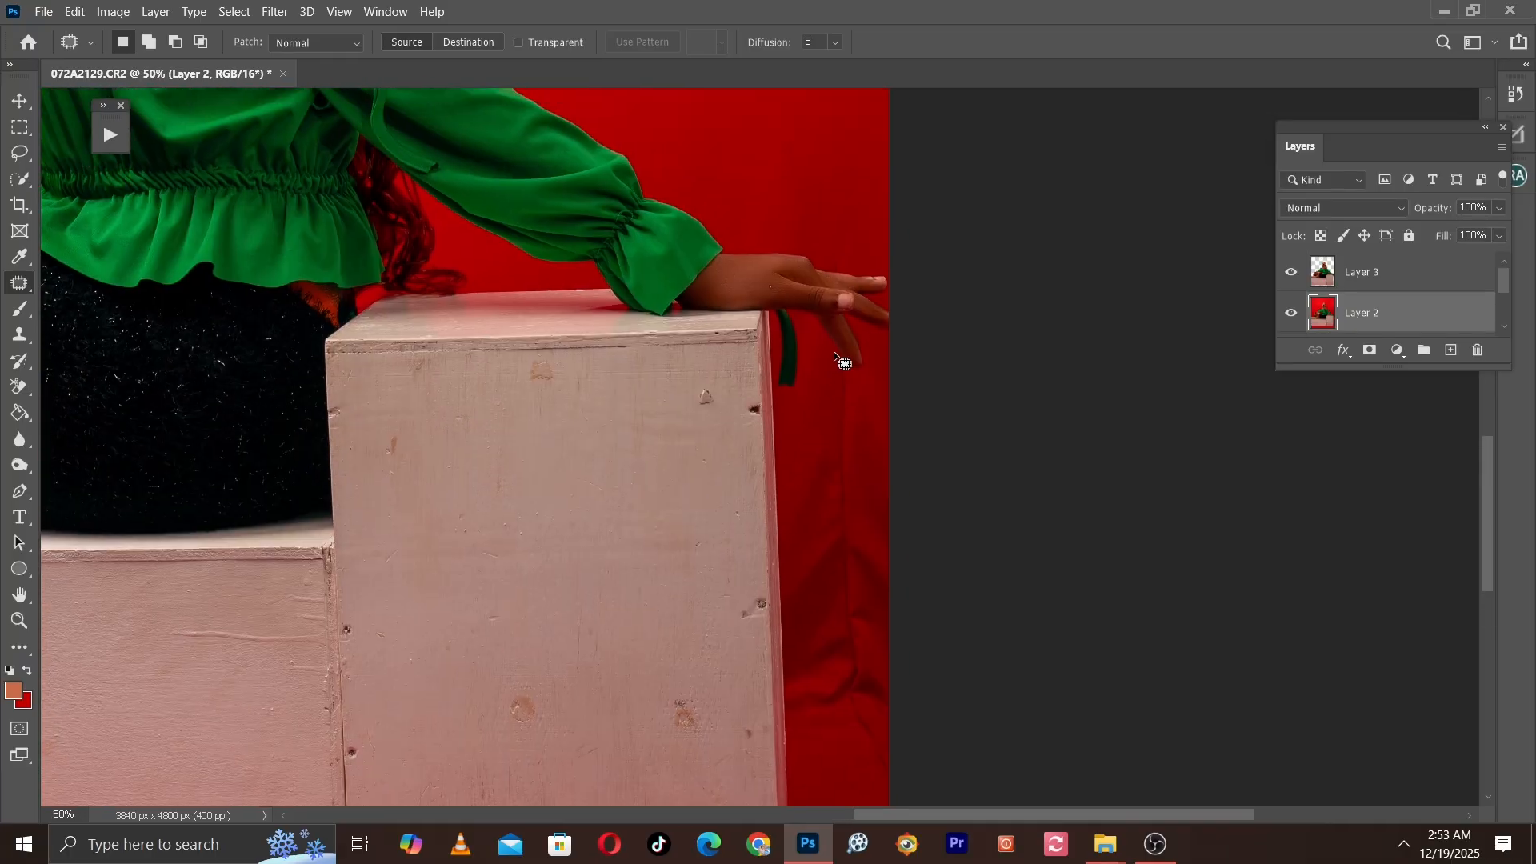
drag(846, 524, 840, 525)
drag(837, 442, 872, 442)
key(ctrl+d)
scroll(888, 334, down, 3)
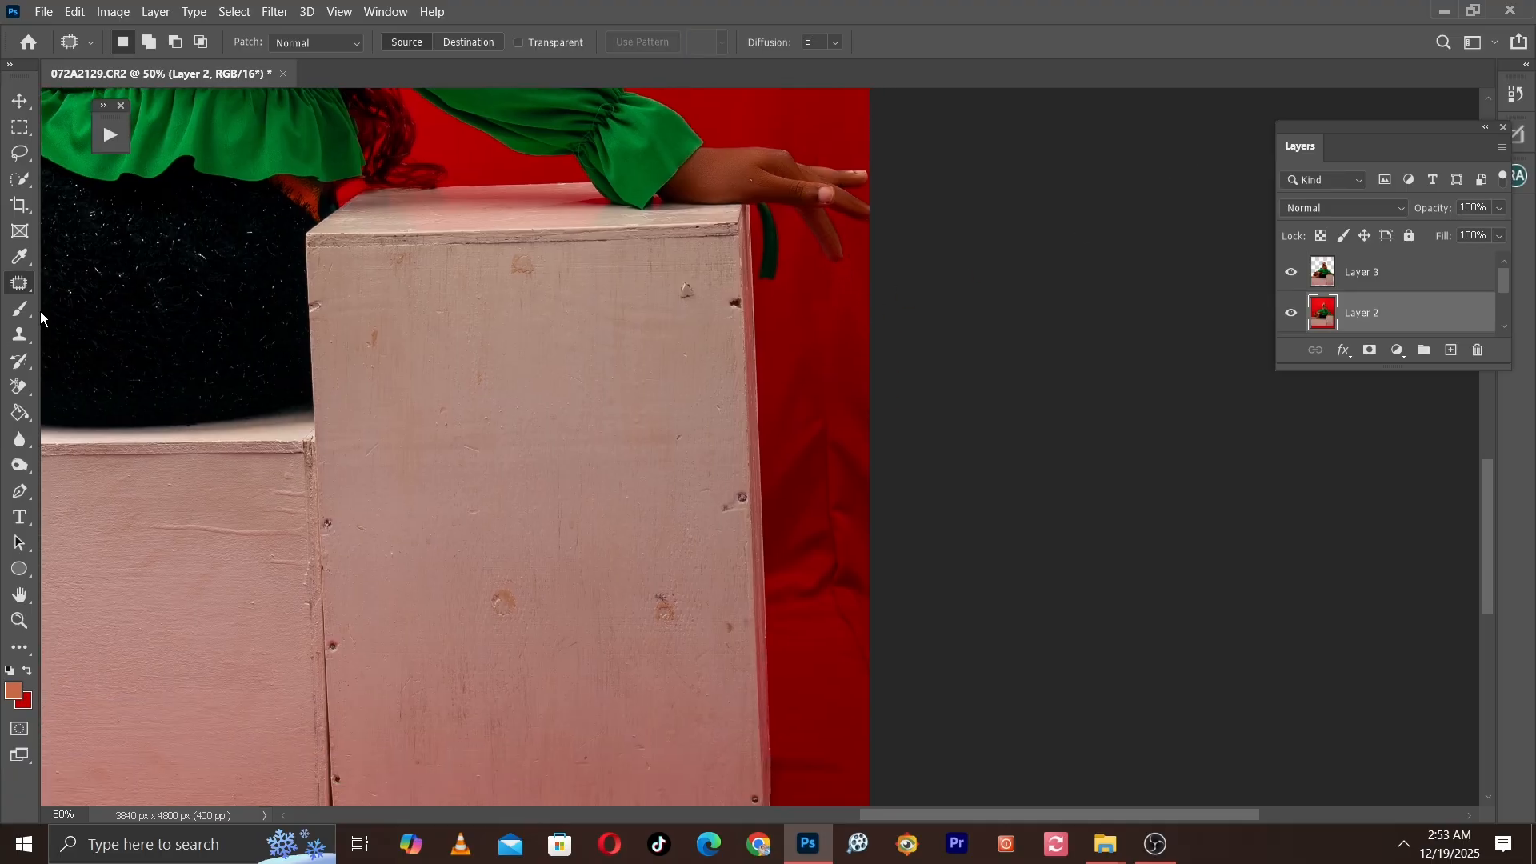
Step: Sample the dark red of the backdrop beside the tall box and set the Brush flow to 50%
click(24, 308)
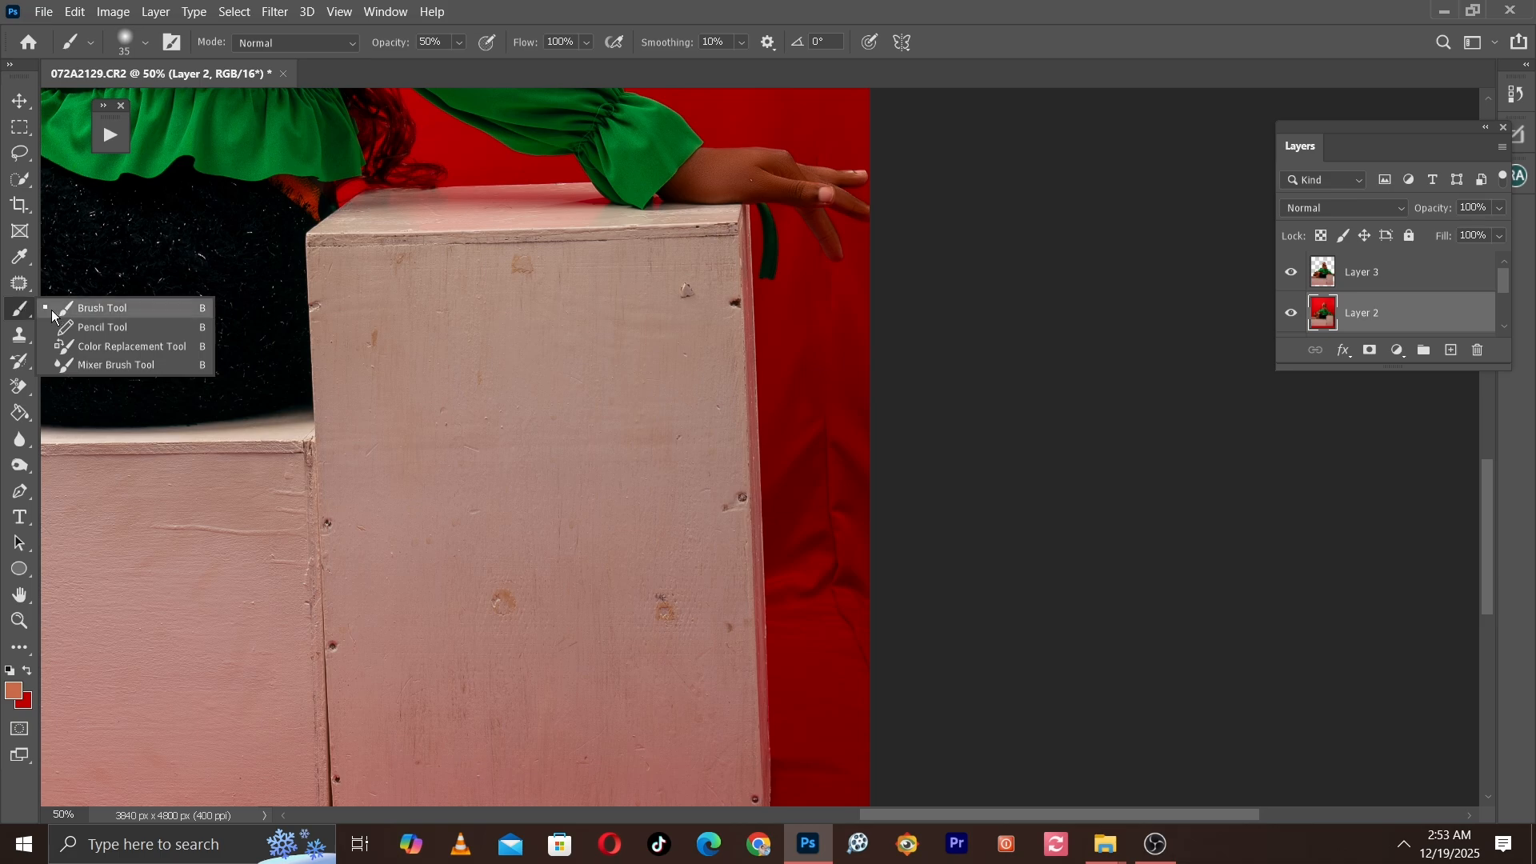
click(20, 256)
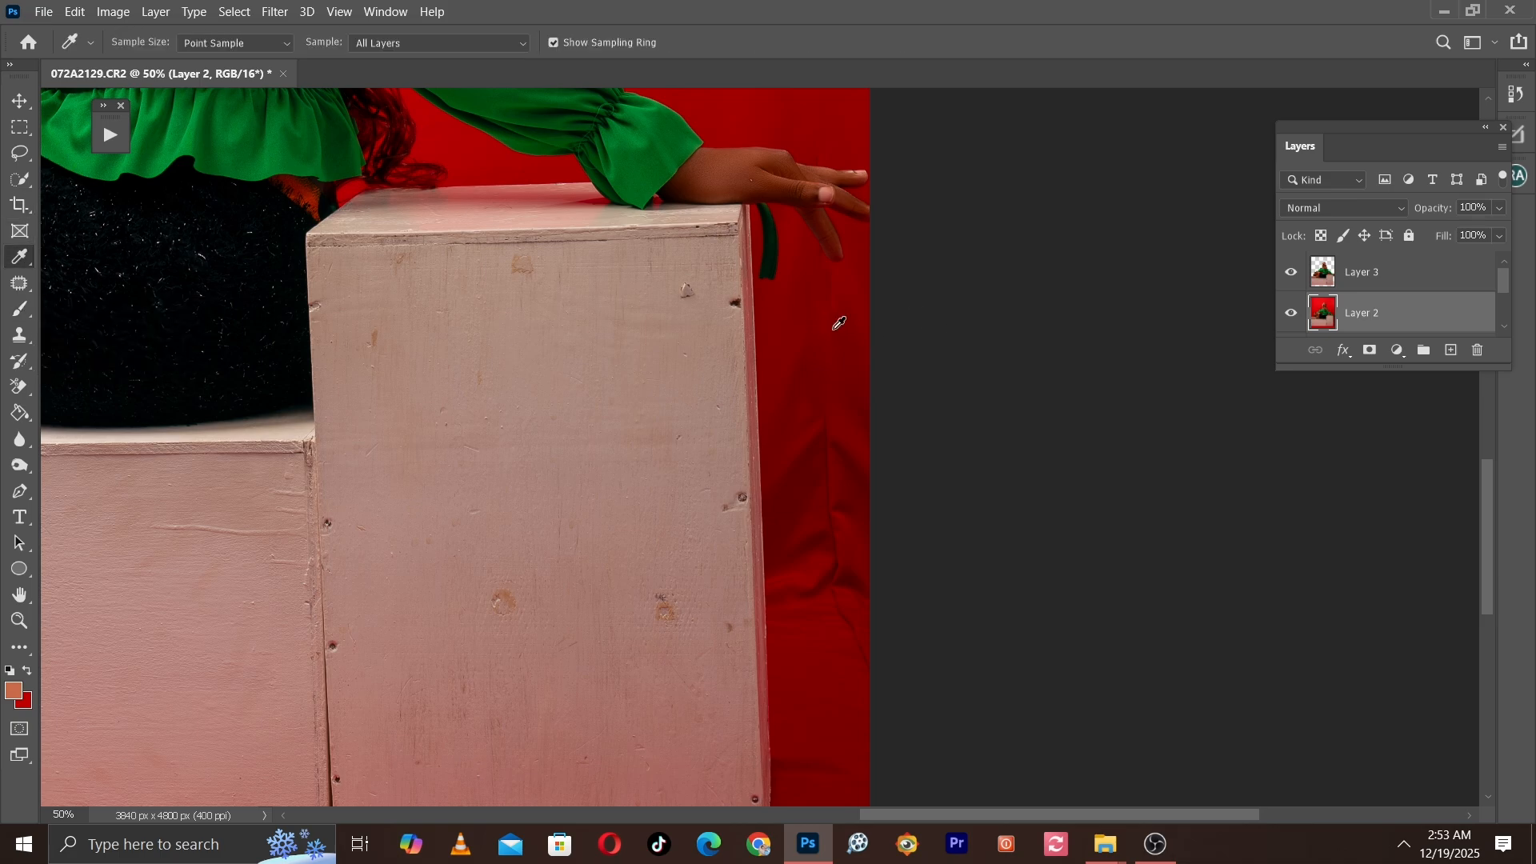
click(802, 295)
click(13, 314)
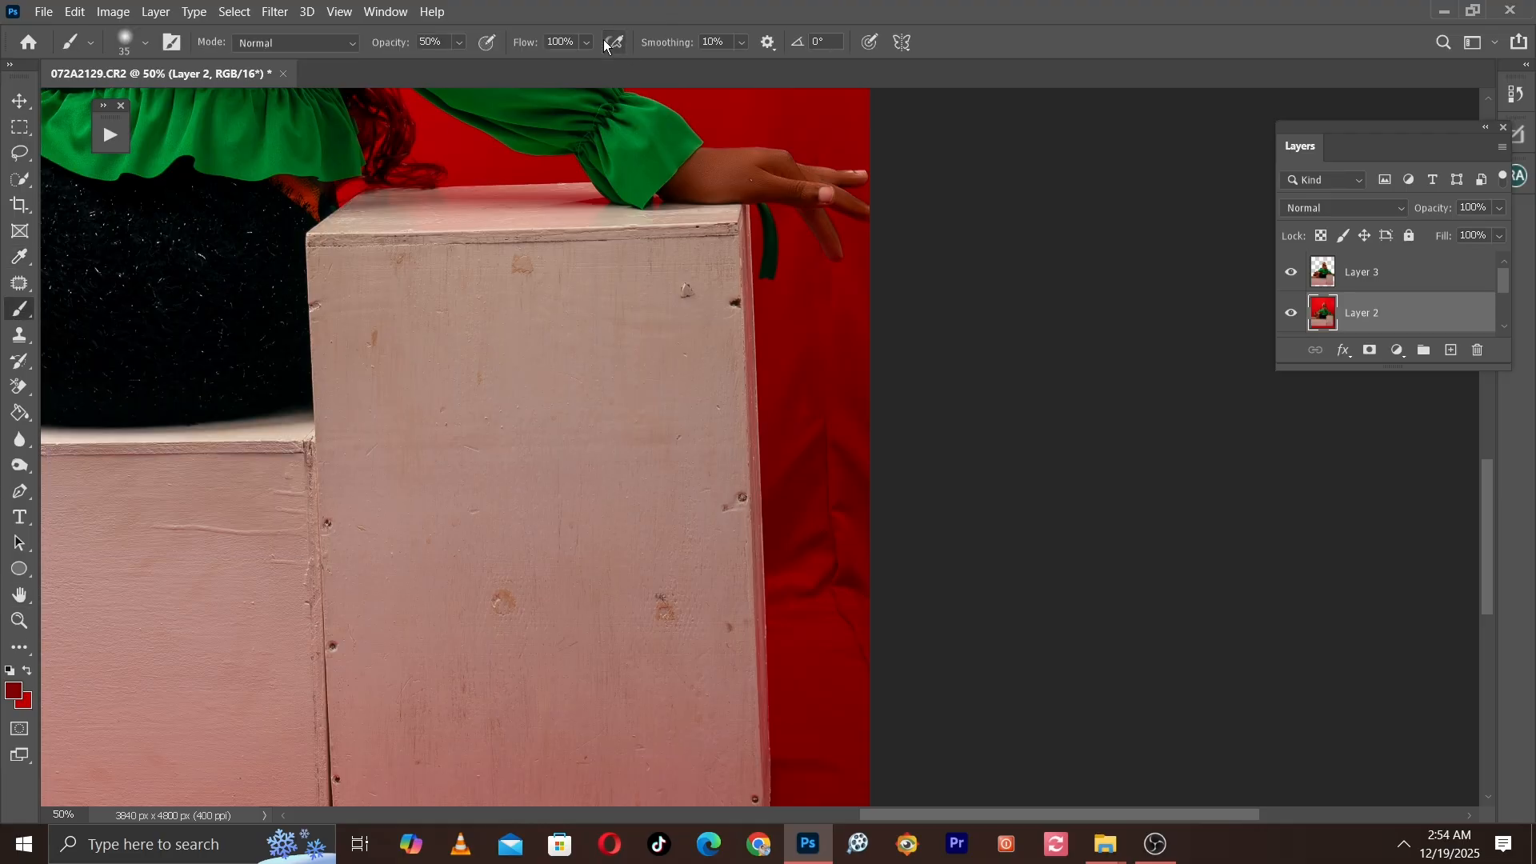
click(577, 42)
text(50)
Step: Paint dark red over the wrinkled backdrop strip beside the tall box with a soft brush of about 250 to 300 px
key(ctrl+minus)
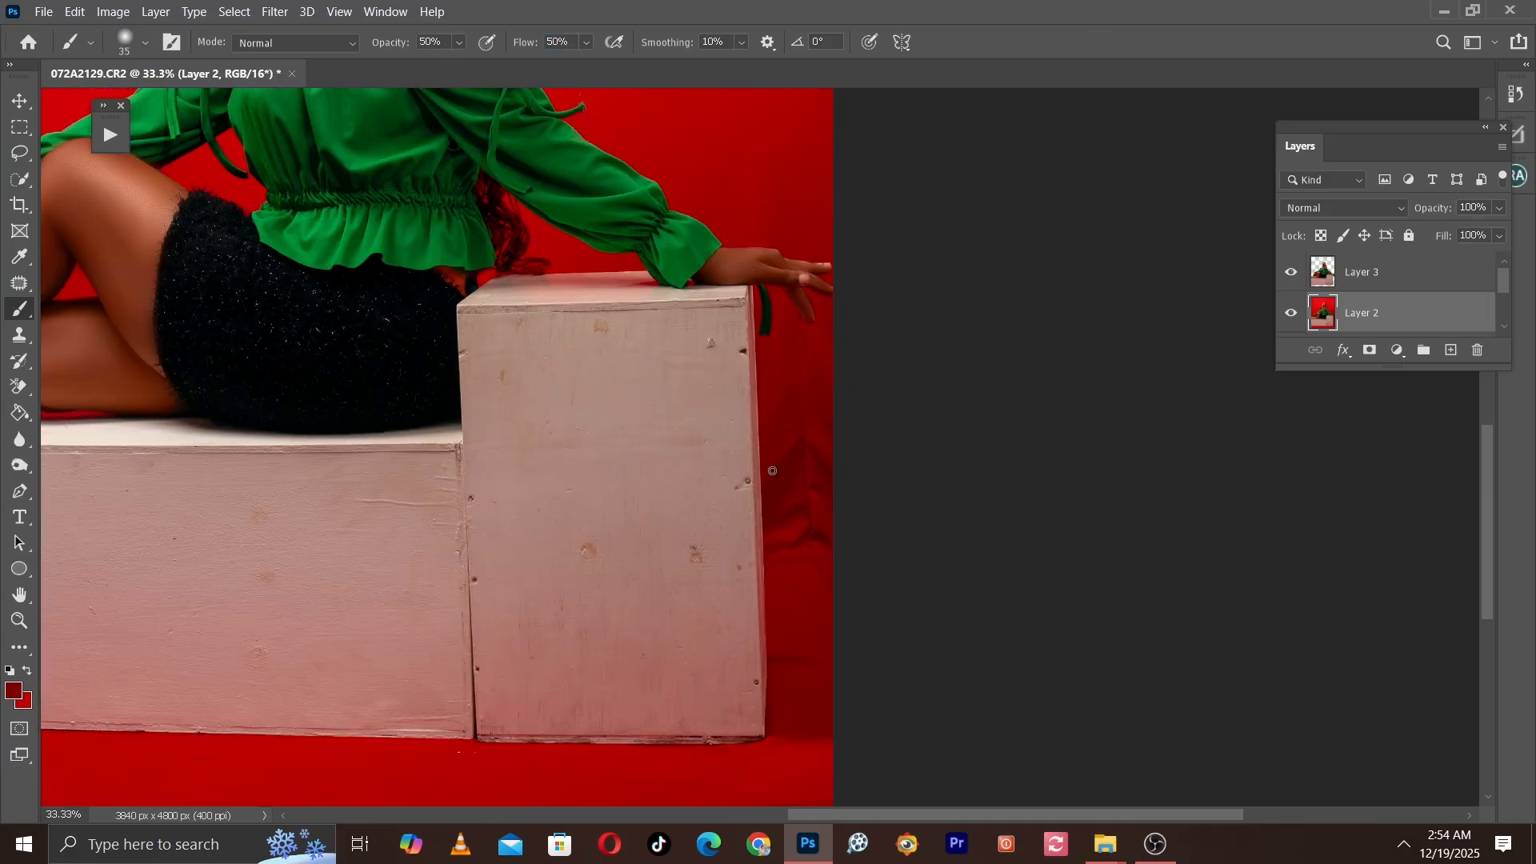
key(bracketright)
key(bracketright)
key(bracketright)
key(bracketright)
key(bracketright)
key(bracketright)
key(bracketright)
key(bracketright)
key(bracketright)
key(bracketright)
mouse_move(795, 414)
mouse_down()
mouse_move(807, 572)
mouse_move(797, 422)
mouse_up()
key(bracketleft)
key(bracketleft)
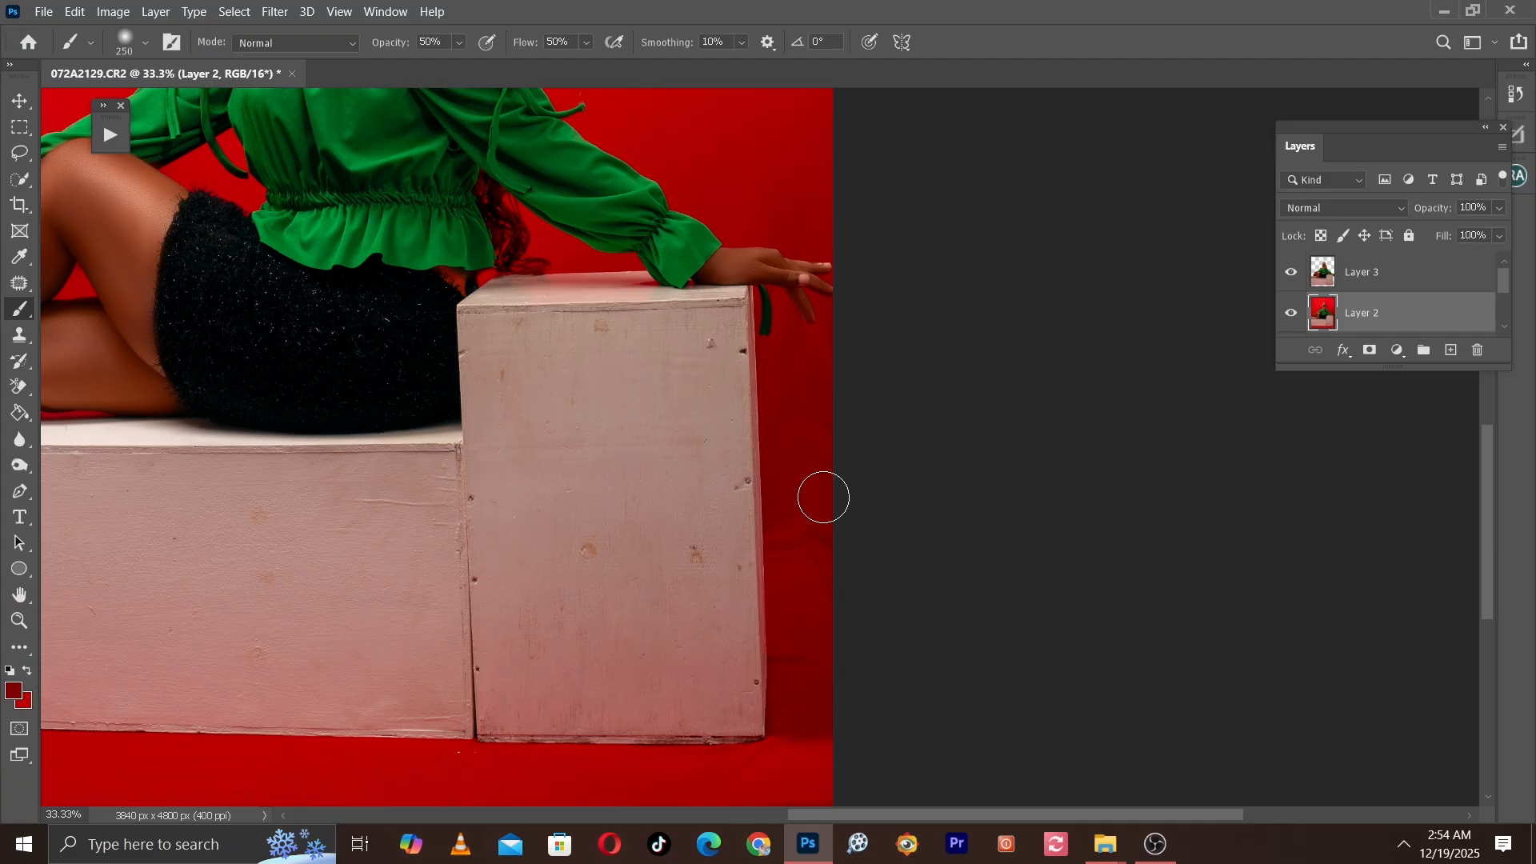
key(bracketright)
key(bracketright)
key(bracketleft)
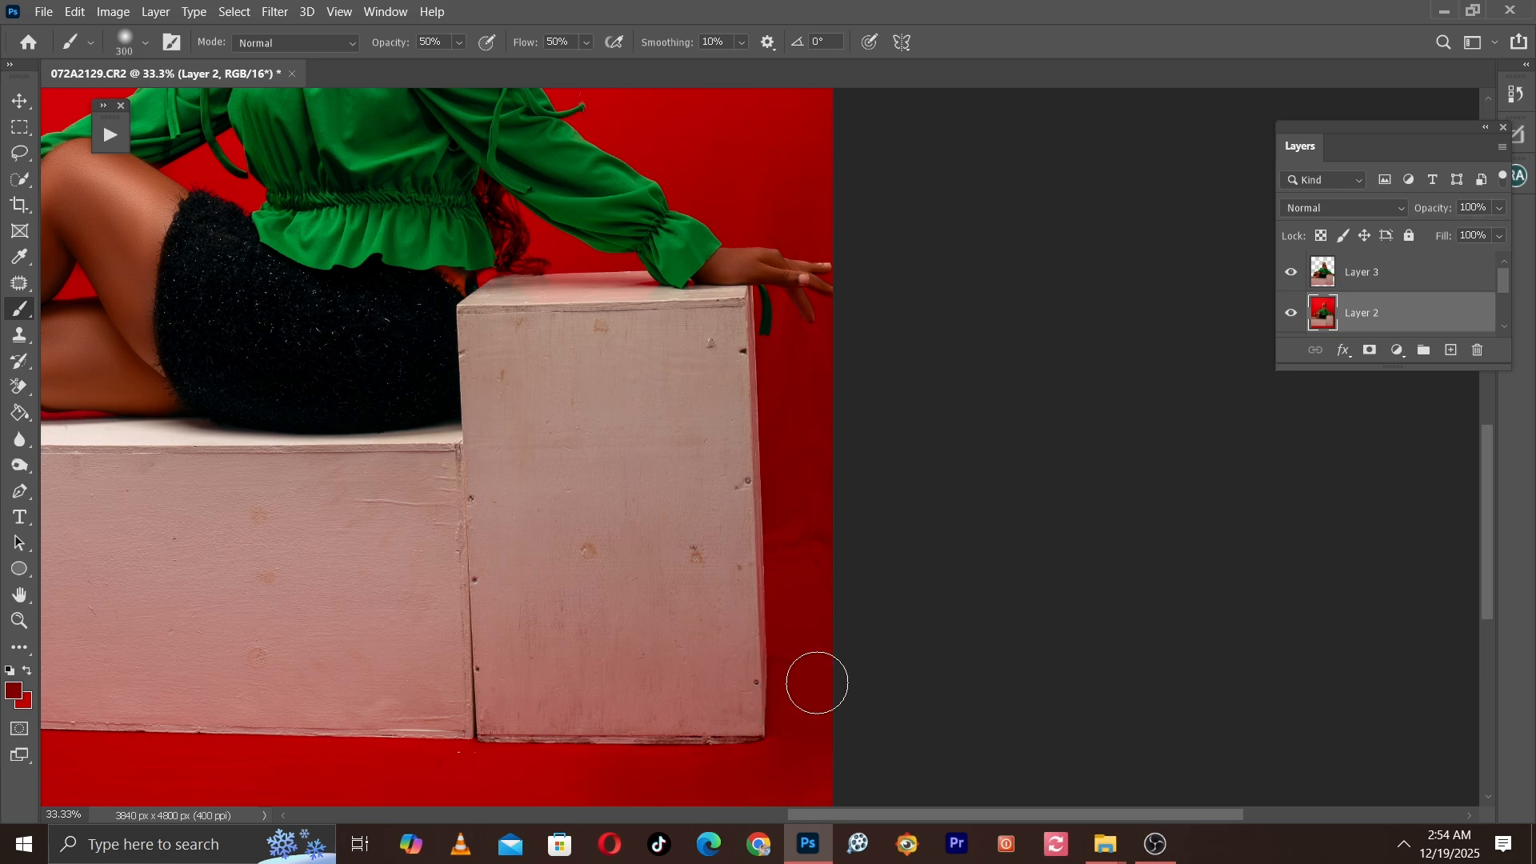
key(bracketleft)
key(bracketright)
key(bracketleft)
Step: Paint the red floor strip below both boxes dark red with the brush enlarged to 500 px
drag(761, 712, 1015, 514)
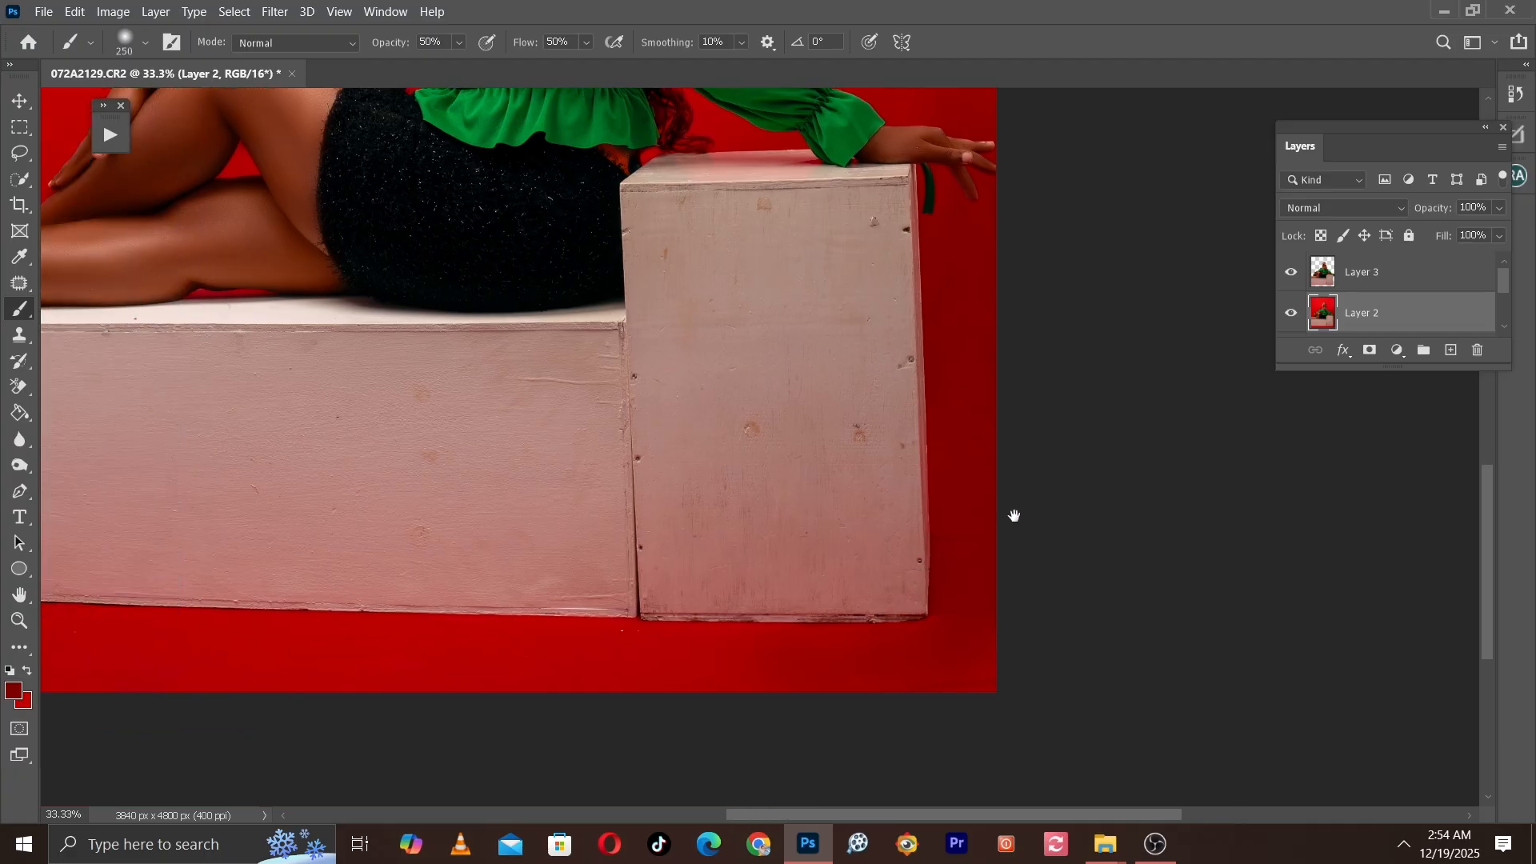
key(bracketright)
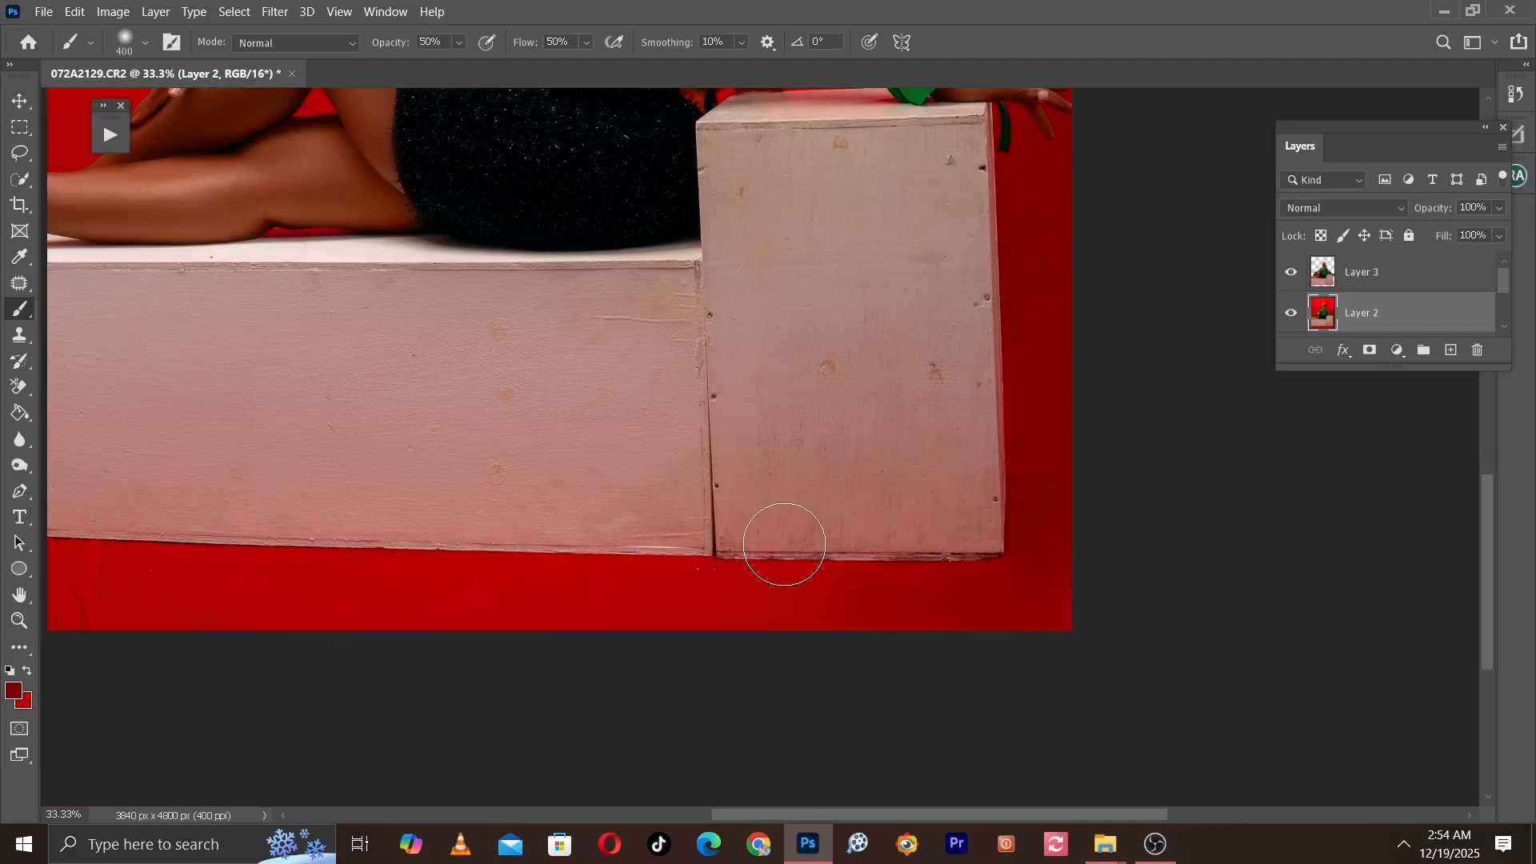
key(bracketright)
key(ctrl+minus)
key(bracketright)
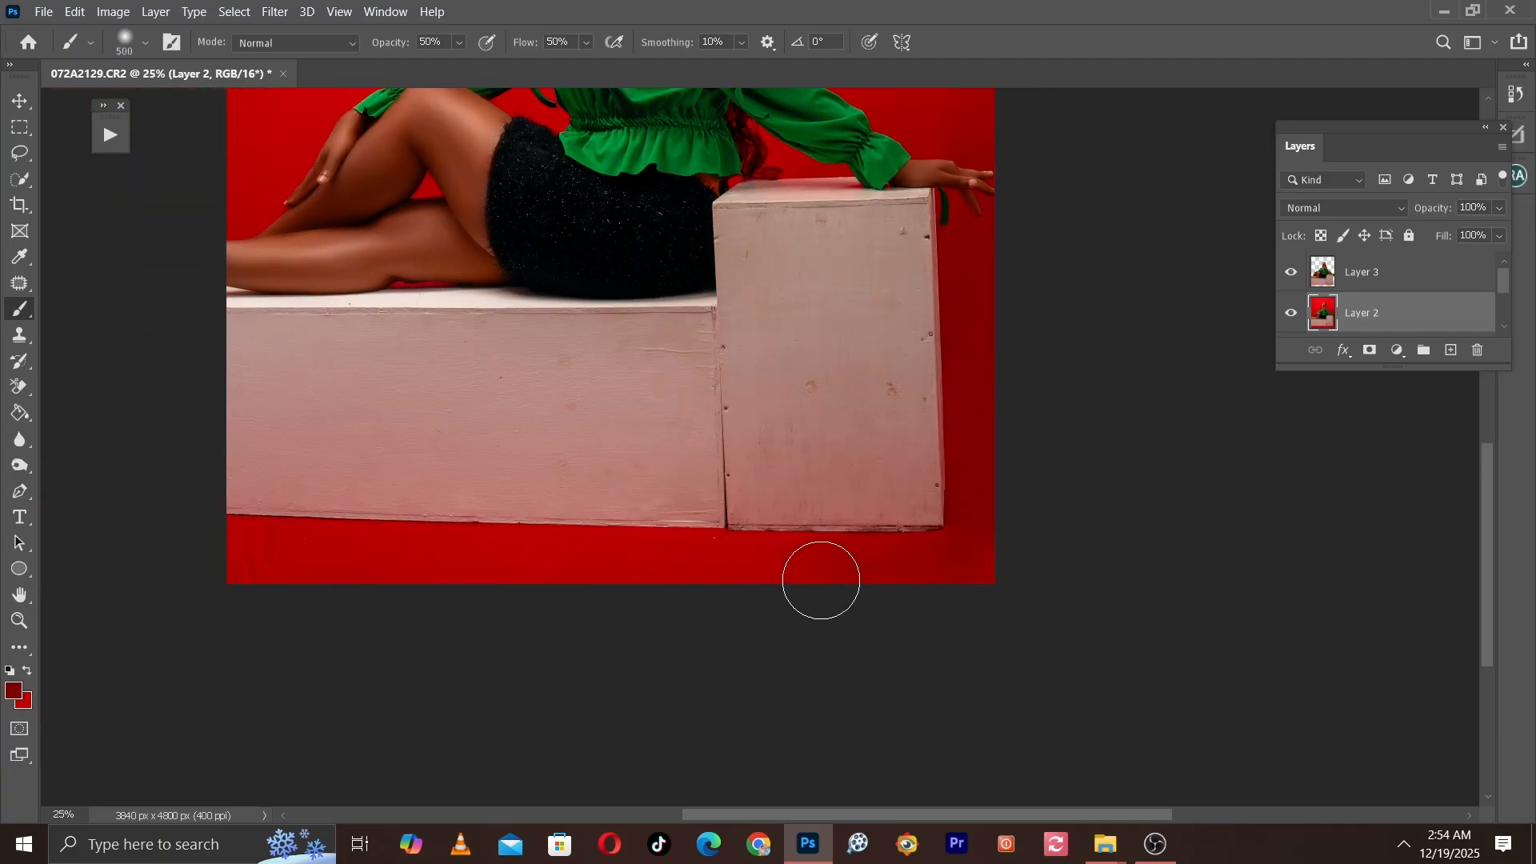
mouse_move(170, 570)
mouse_down()
mouse_move(294, 562)
mouse_move(250, 559)
mouse_move(351, 534)
mouse_move(216, 557)
mouse_move(318, 555)
mouse_up()
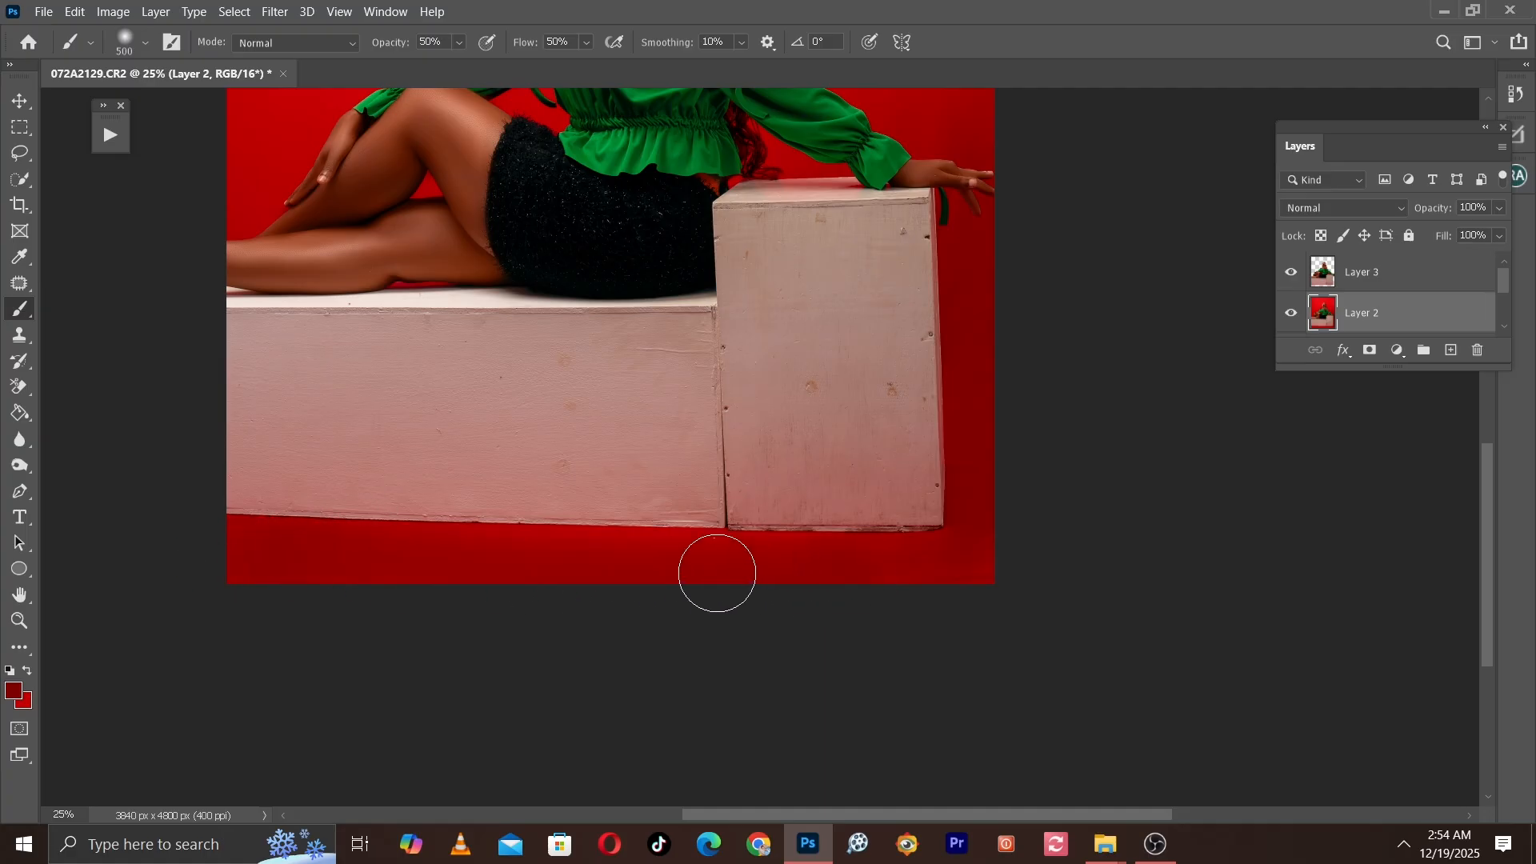
Step: Toggle Layer 2's visibility to compare the backdrop before and after the cleanup
drag(1201, 470, 1209, 538)
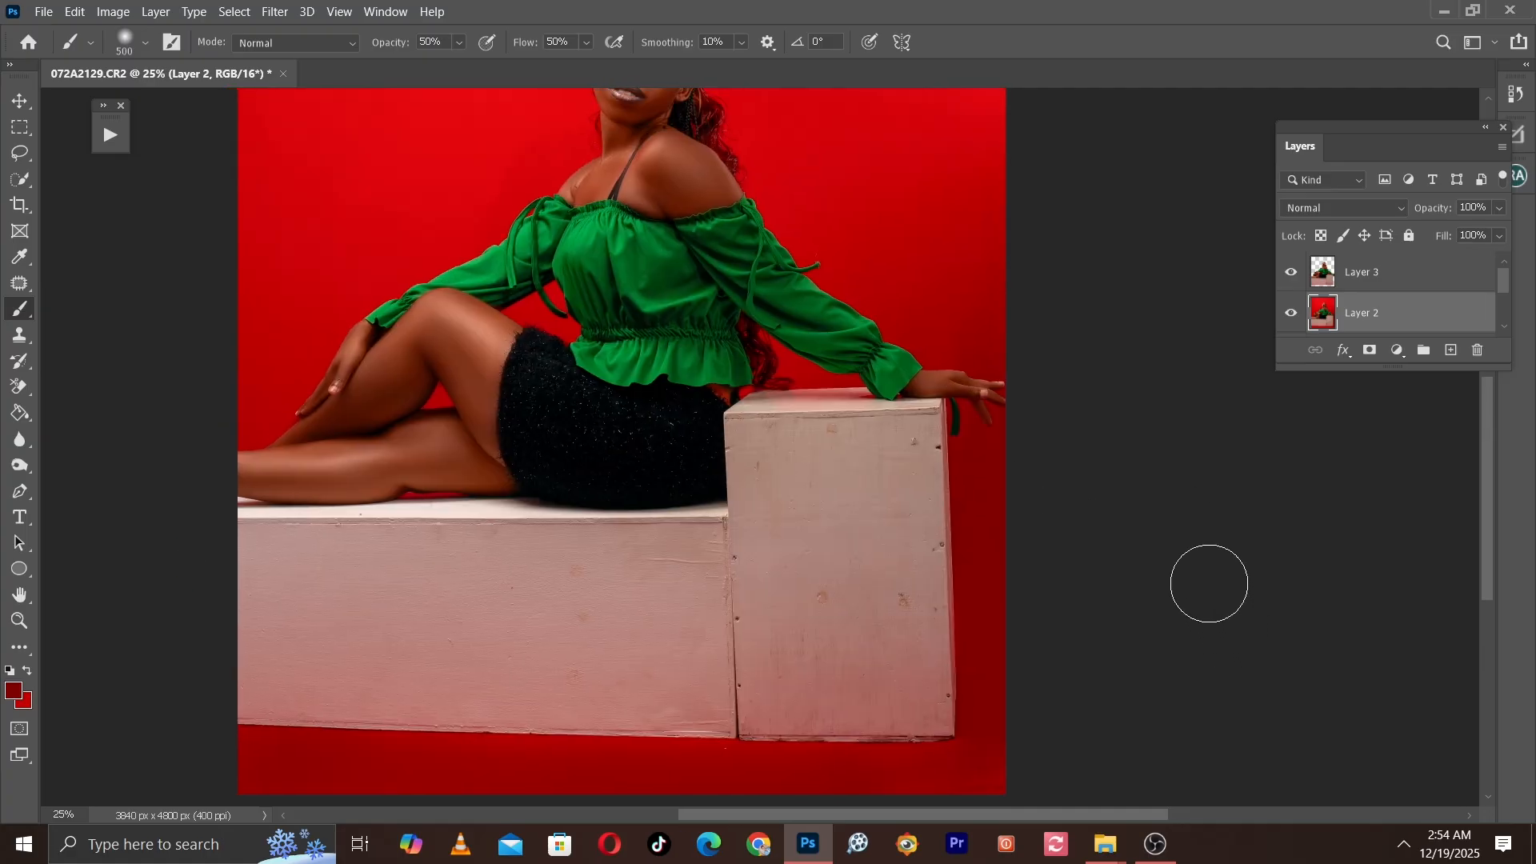
key(ctrl+minus)
click(1289, 312)
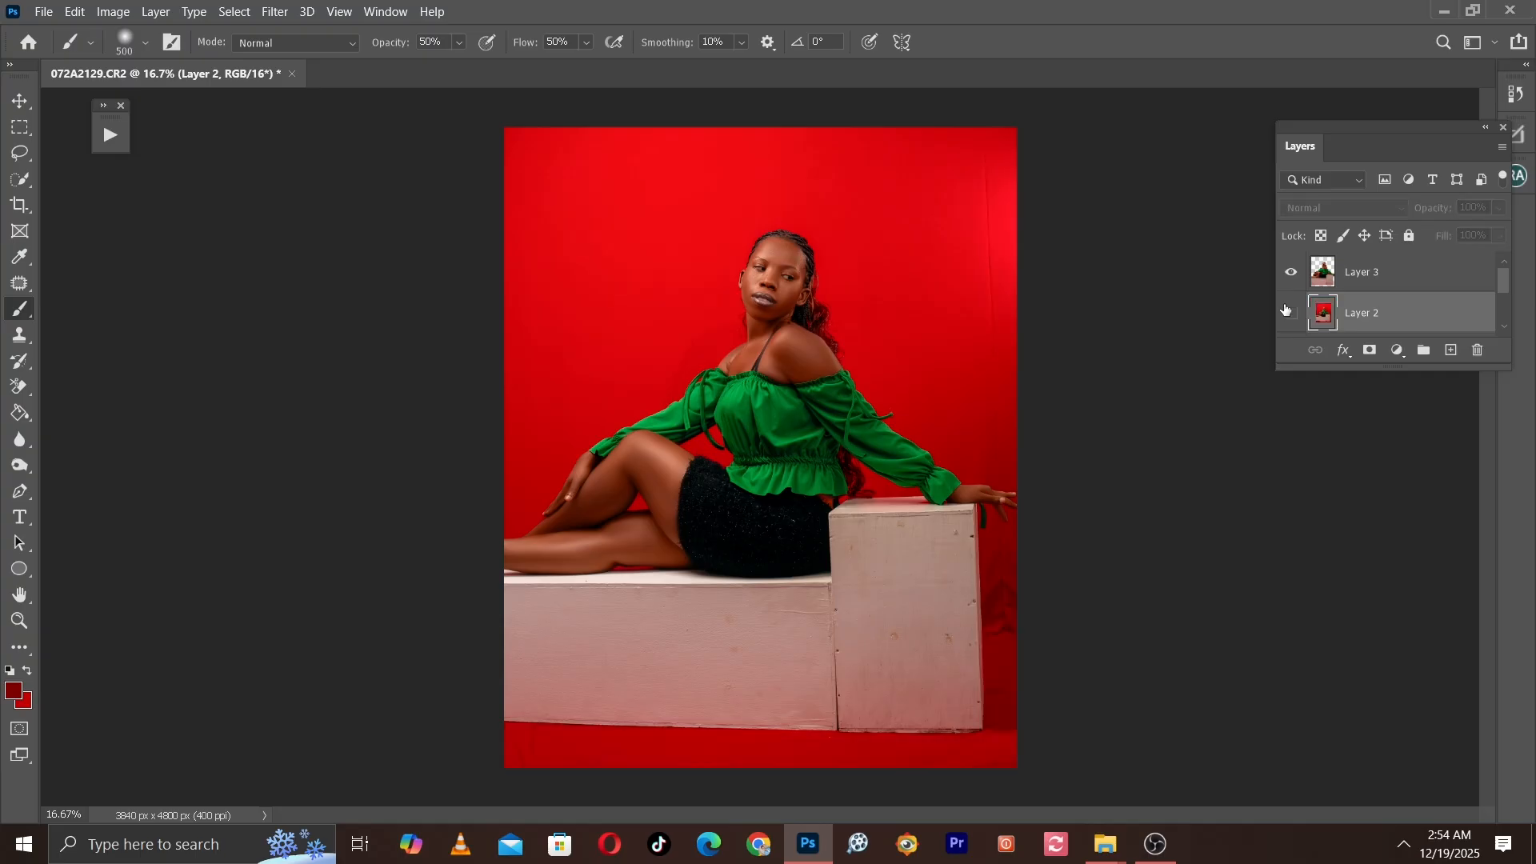
click(1290, 312)
click(1287, 311)
click(1288, 311)
click(1288, 312)
click(1287, 311)
key(ctrl+plus)
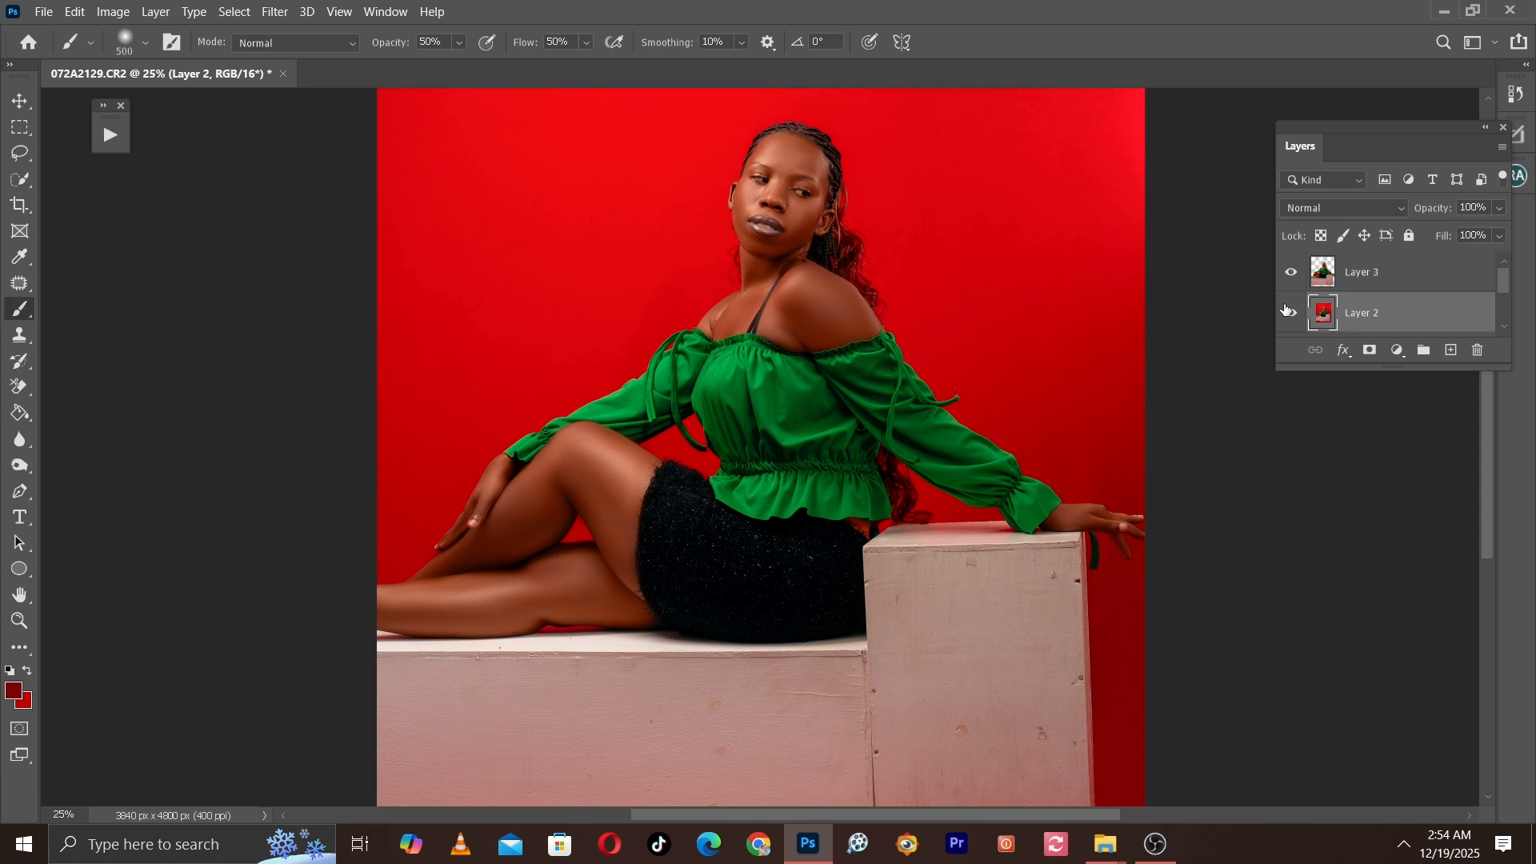
Step: Paint dark red over the bright backdrop around and above the woman with the brush enlarged to 1300 px
key(ctrl+minus)
key(bracketright)
key(bracketright)
key(bracketright)
key(bracketright)
key(bracketright)
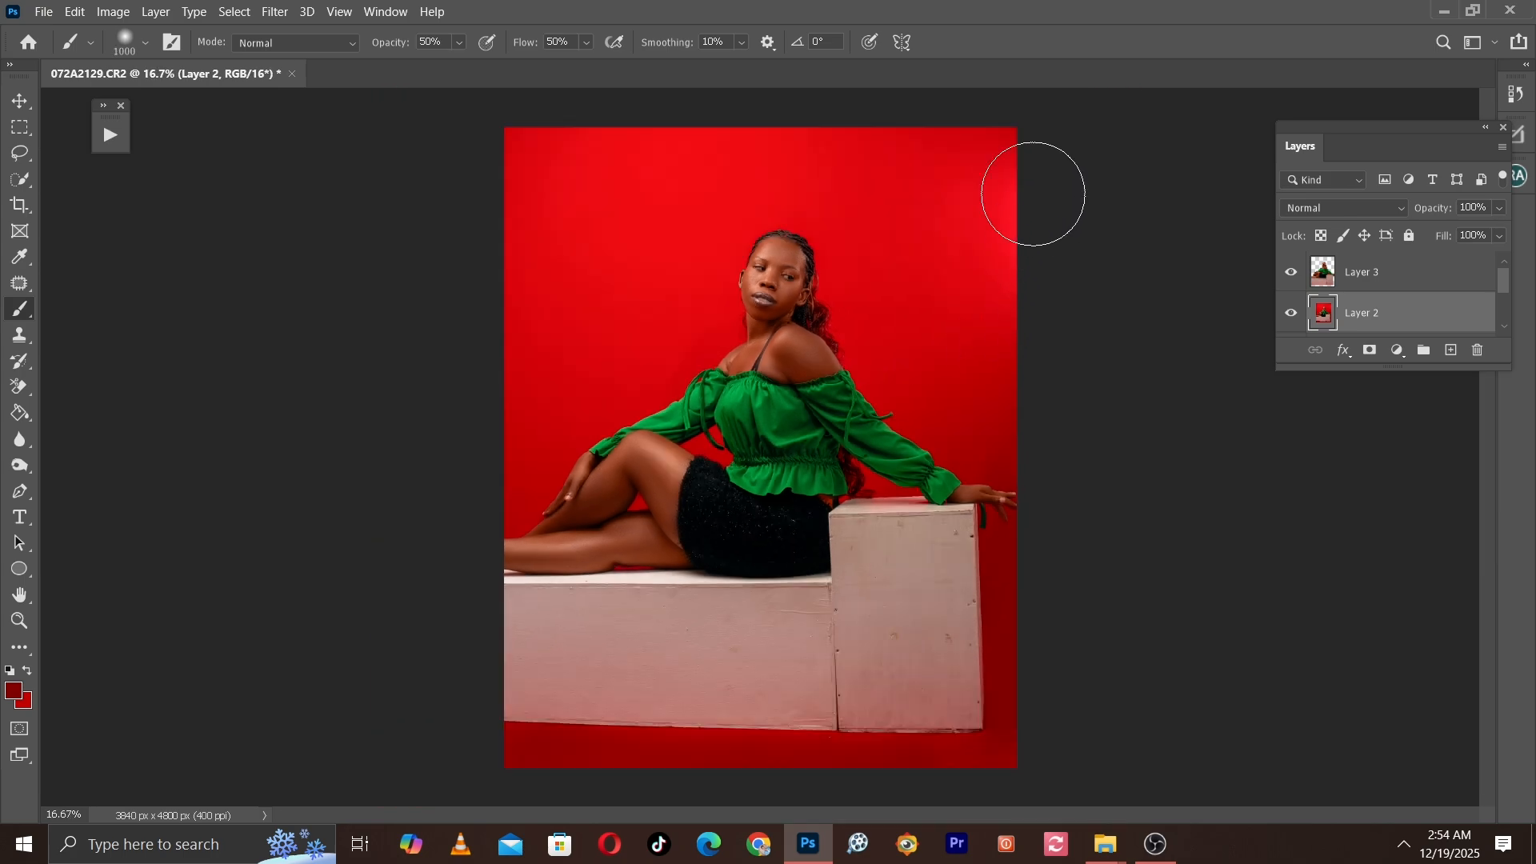
key(bracketright)
key(bracketright)
key(bracketright)
click(1004, 172)
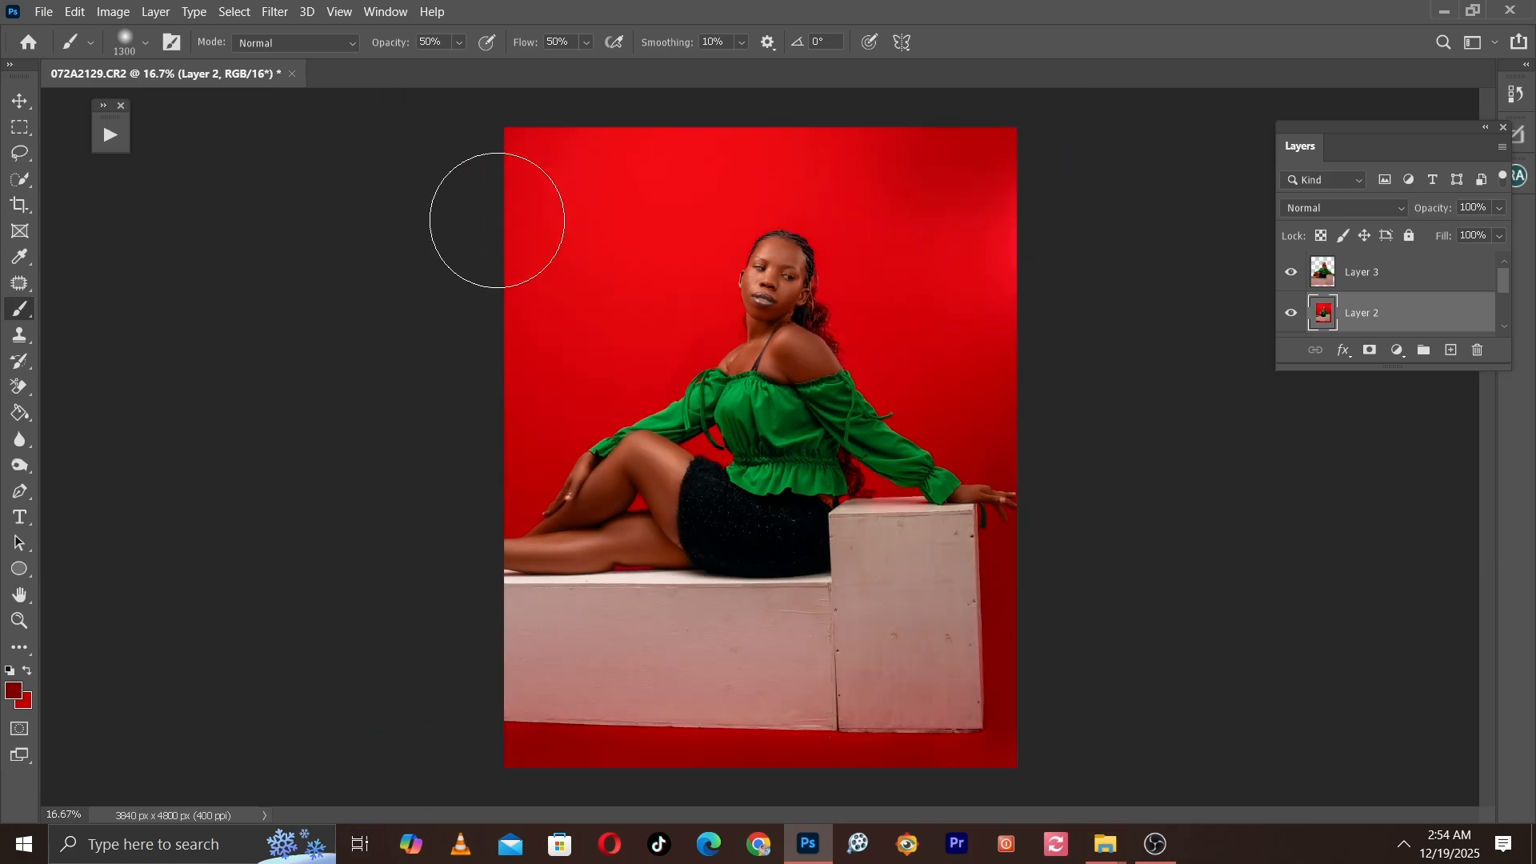
mouse_move(497, 220)
mouse_down()
mouse_move(447, 223)
mouse_move(510, 190)
mouse_move(804, 179)
mouse_move(413, 291)
mouse_move(914, 299)
mouse_up()
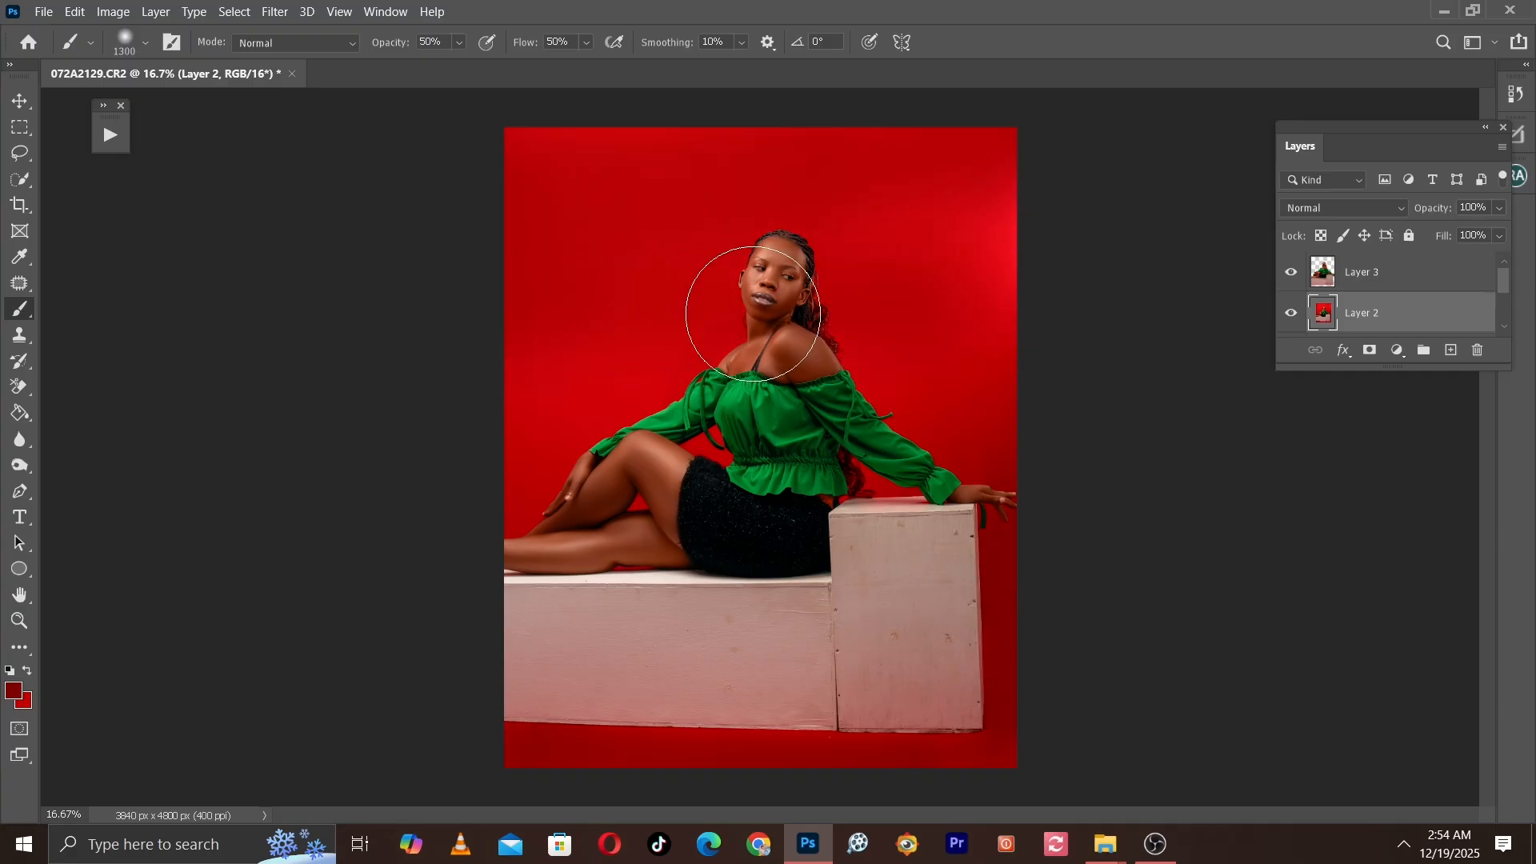
drag(752, 314, 1039, 169)
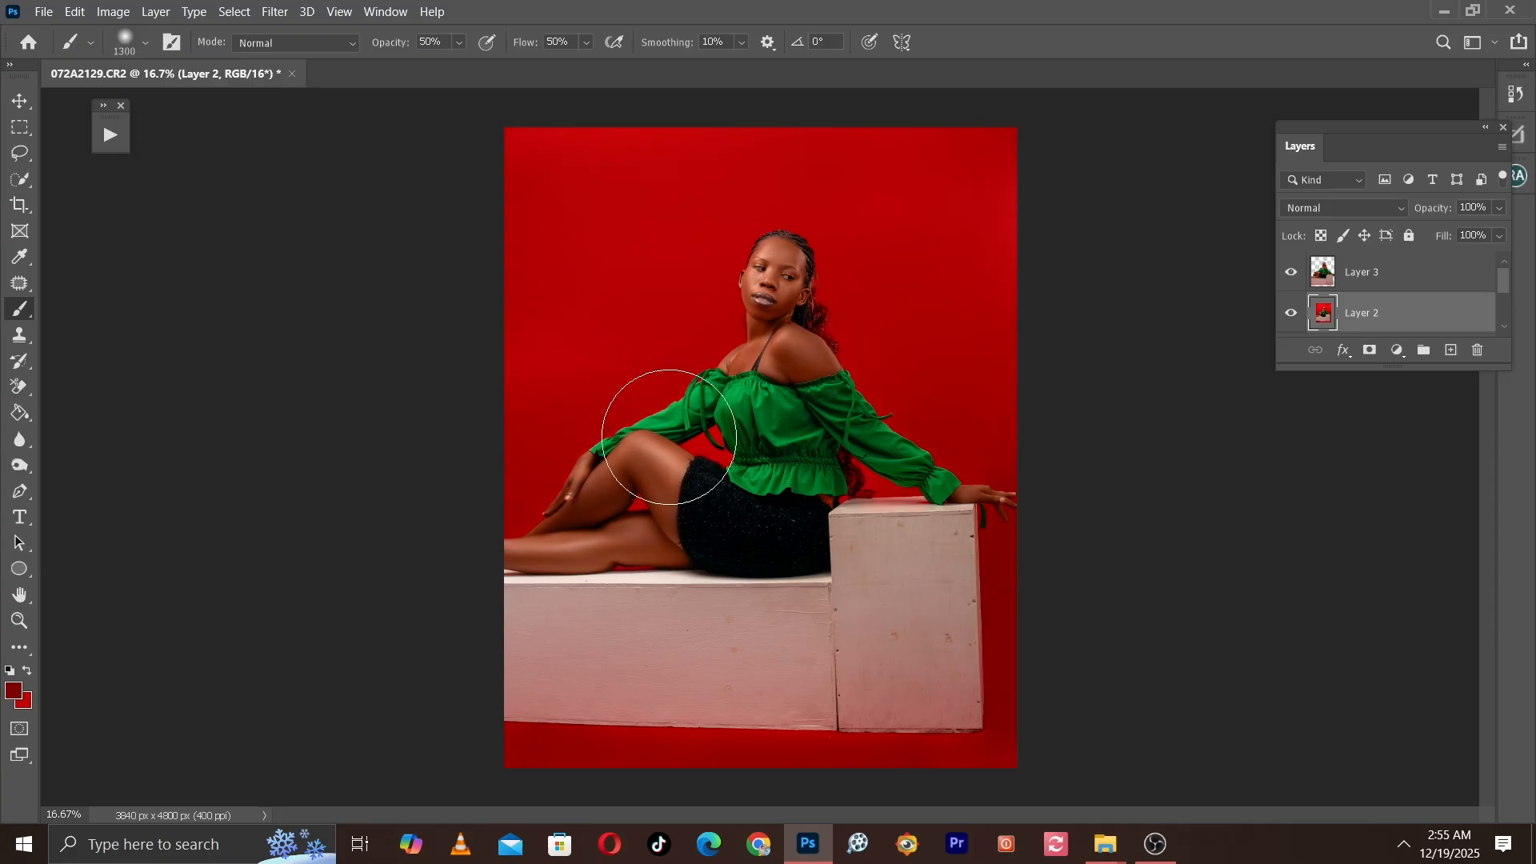
Step: Enlarge the brush to 1600 px and undo the last stroke on the backdrop
key(bracketright)
key(bracketright)
key(bracketright)
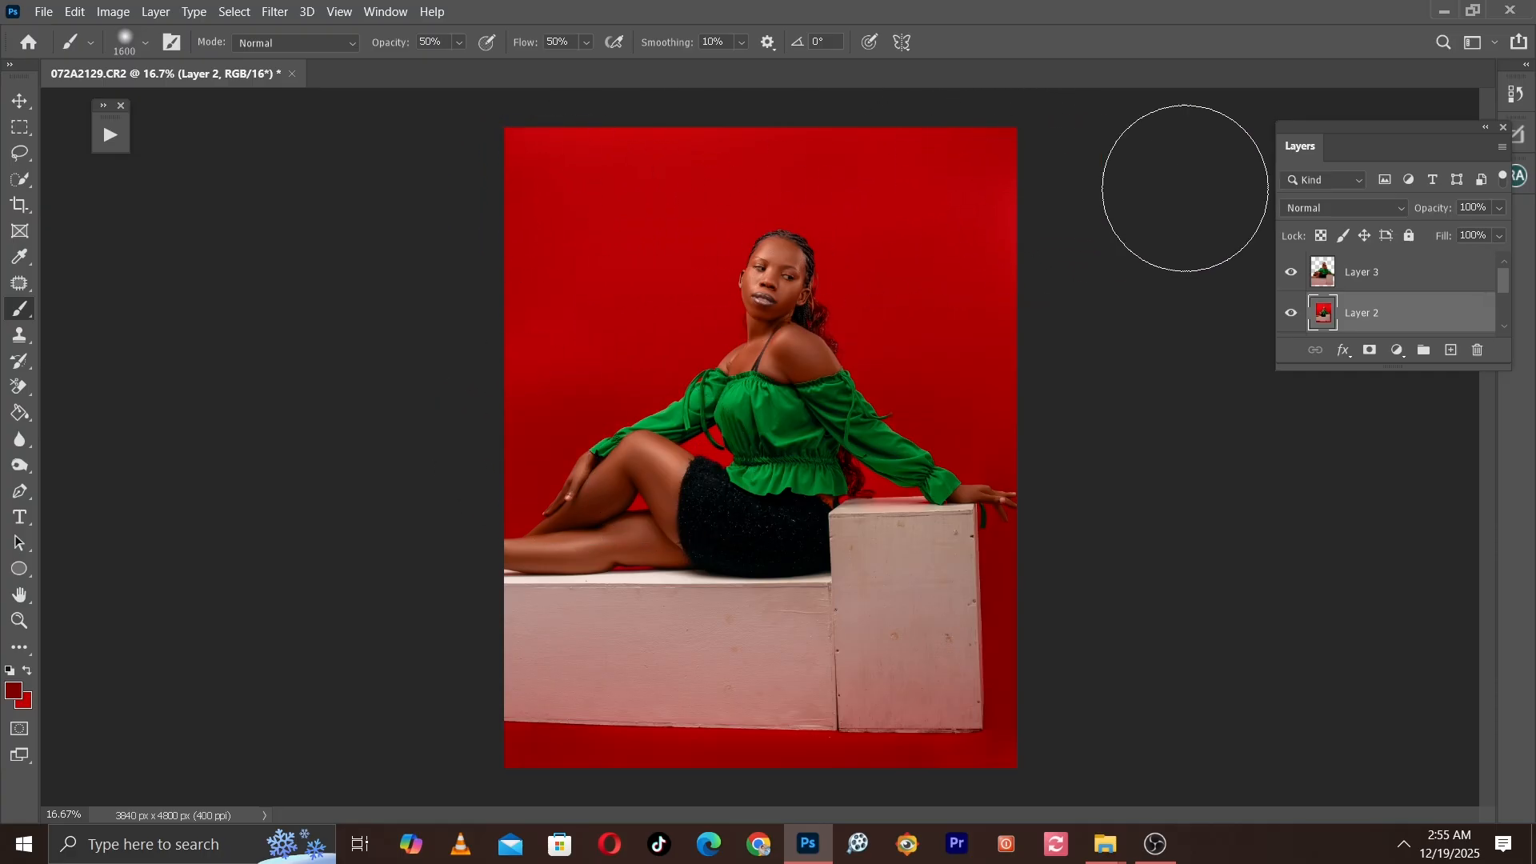
key(ctrl+z)
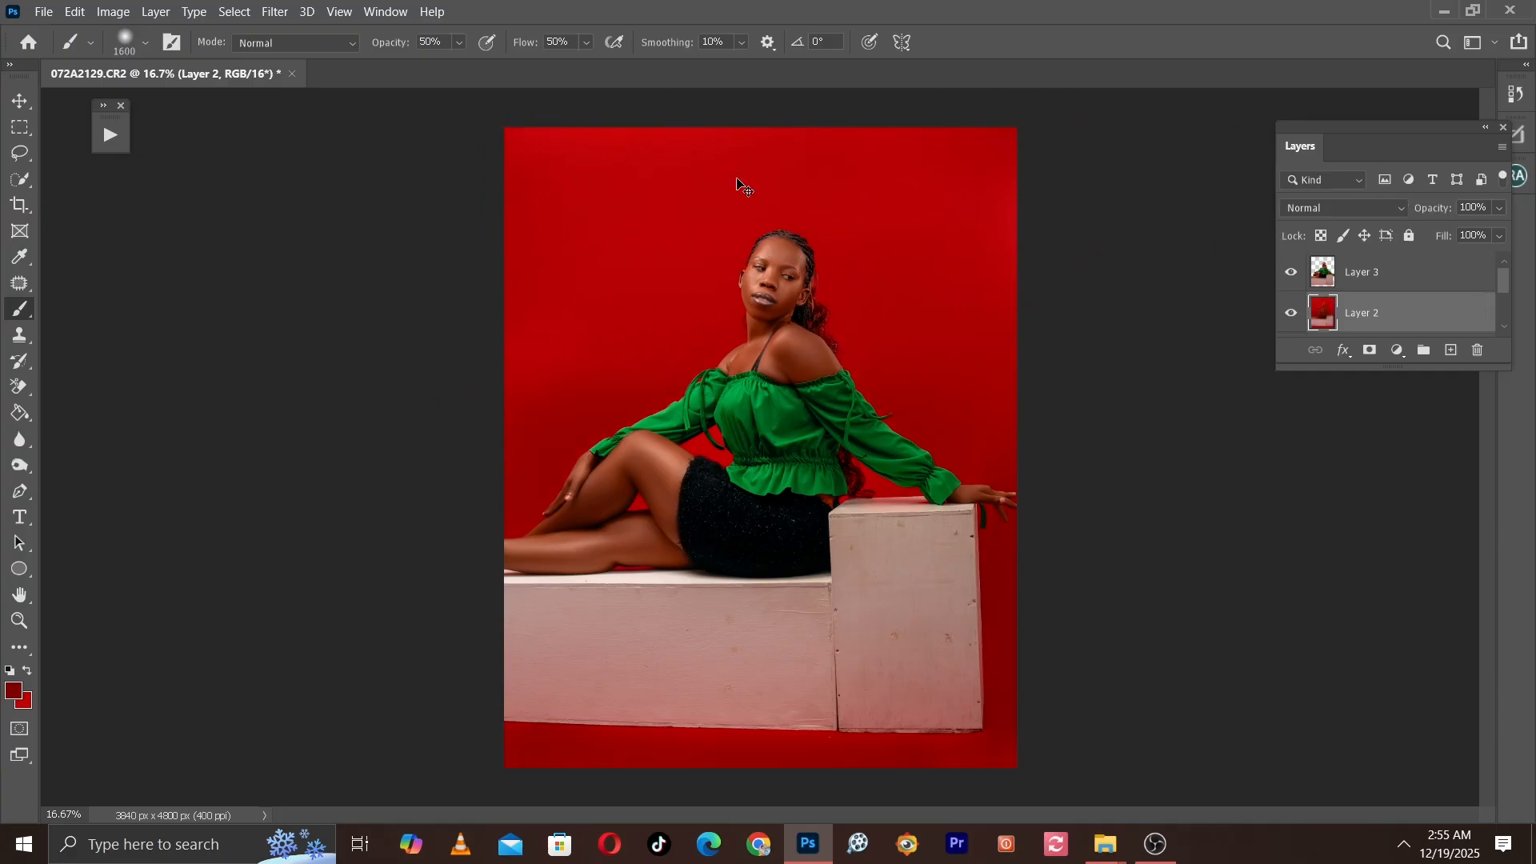
Step: Select the red gap between her arm, thigh and waist on Layer 3 with Quick Selection and delete it
key(ctrl+plus)
key(ctrl+plus)
key(ctrl+plus)
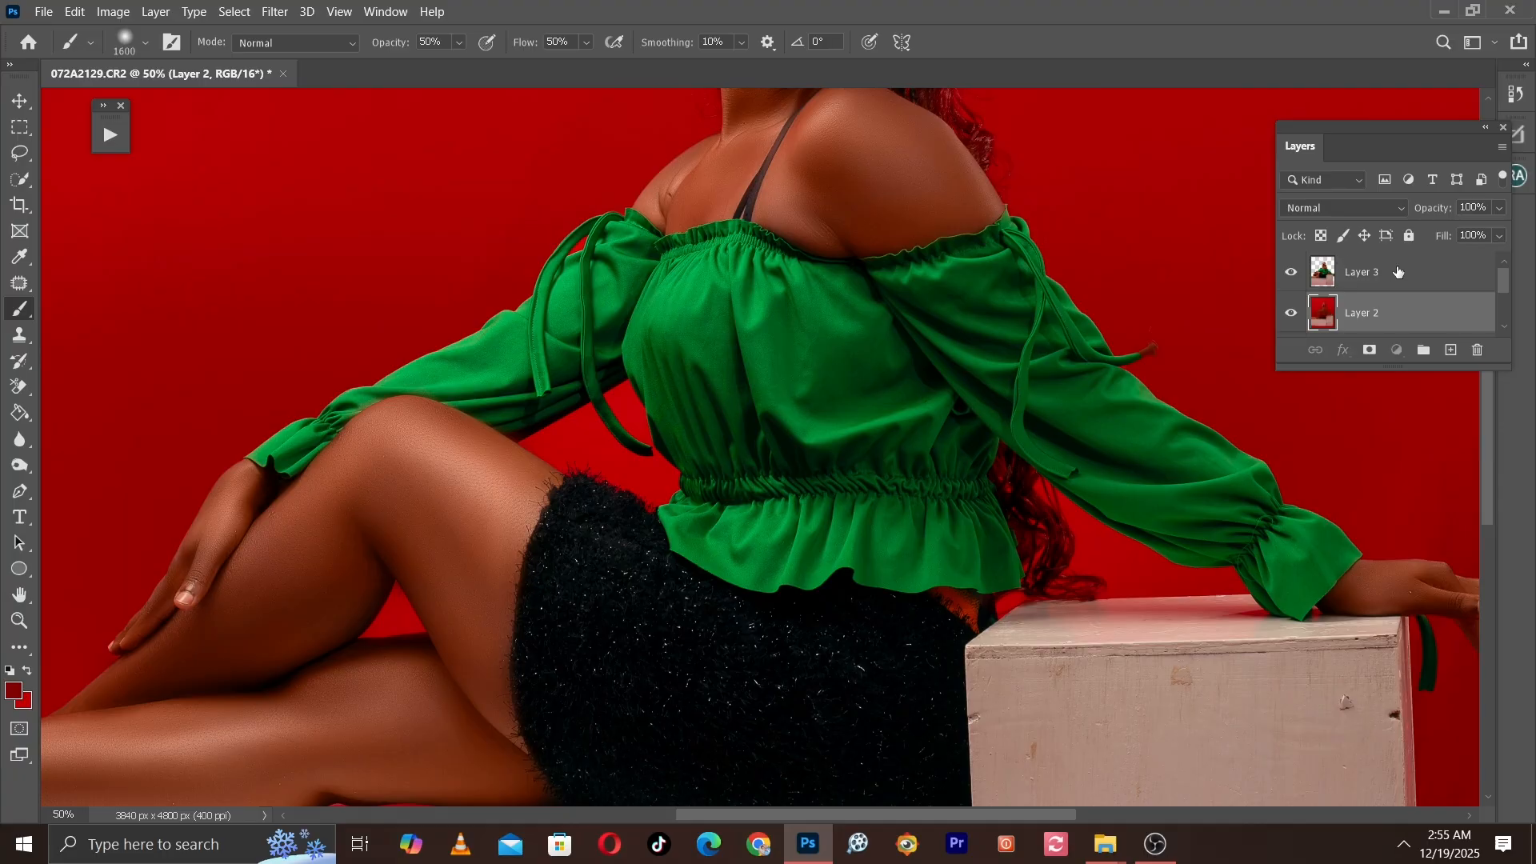
click(1399, 272)
click(24, 181)
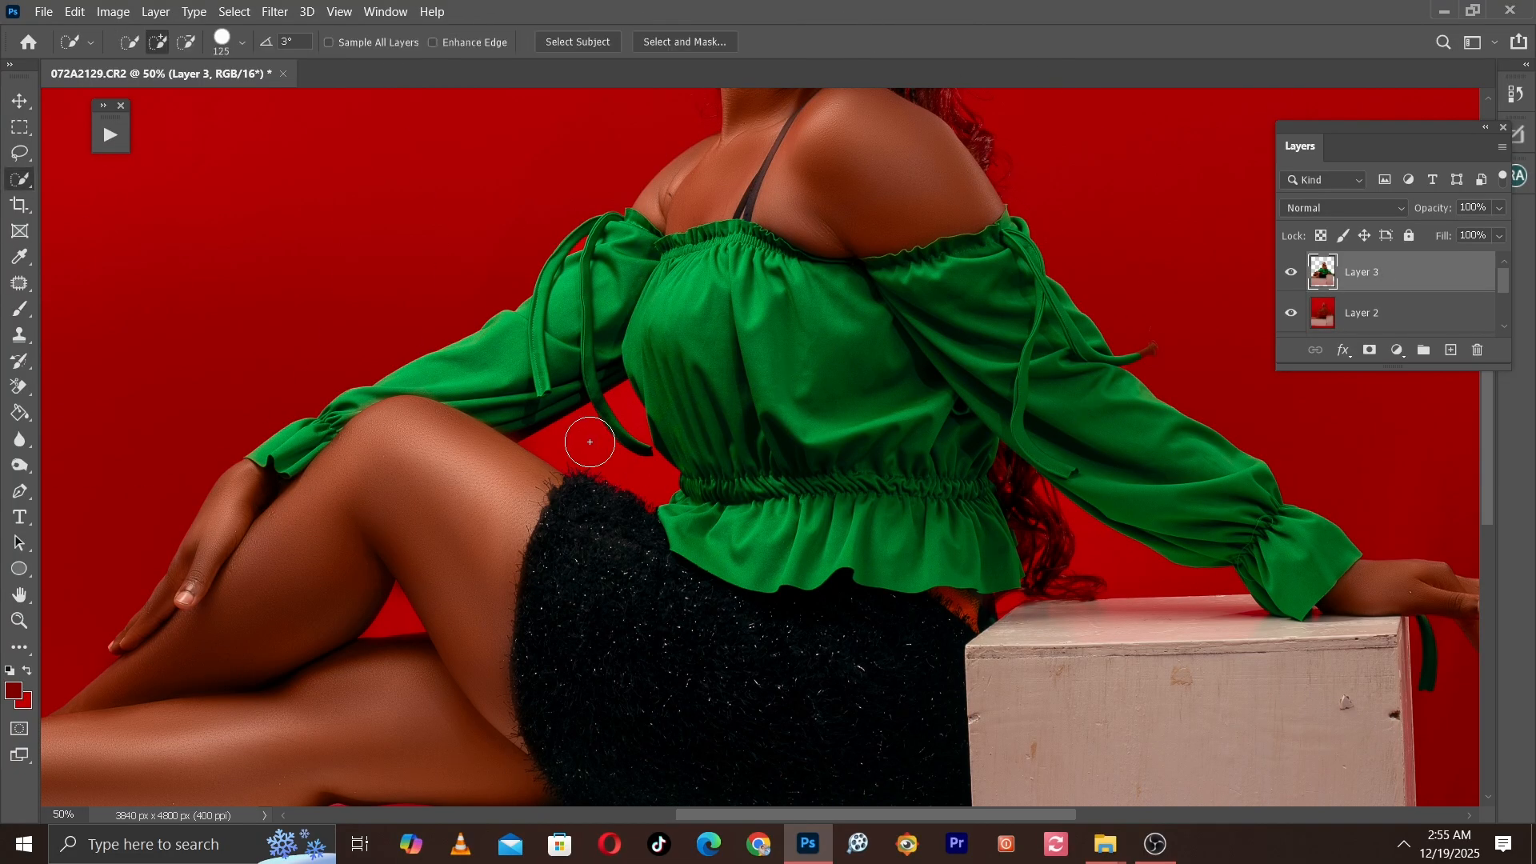
mouse_move(608, 449)
mouse_down()
mouse_move(560, 444)
mouse_move(631, 414)
mouse_up()
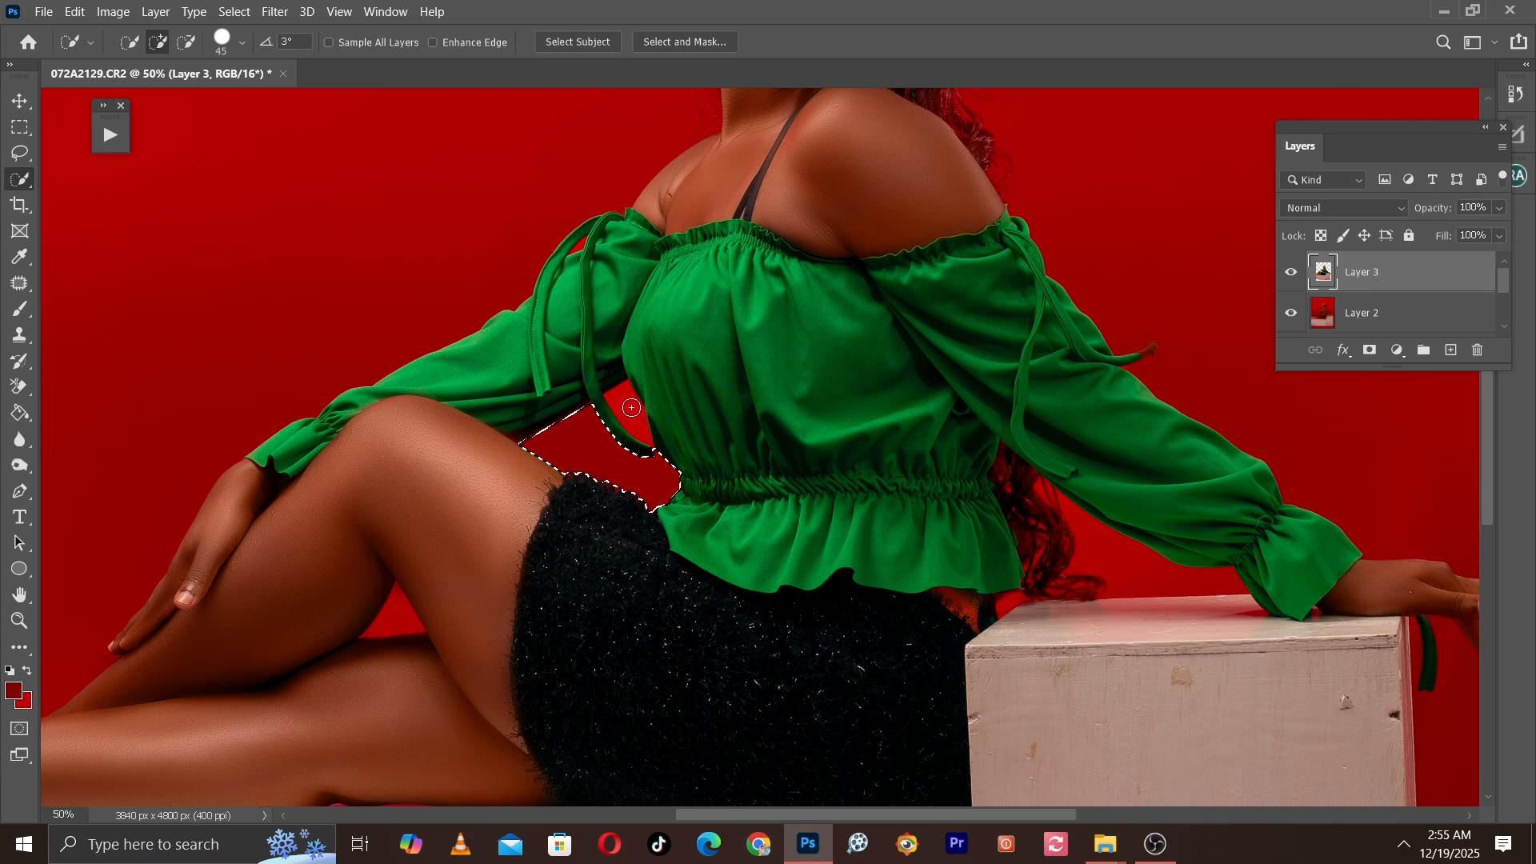
key(Delete)
key(ctrl+d)
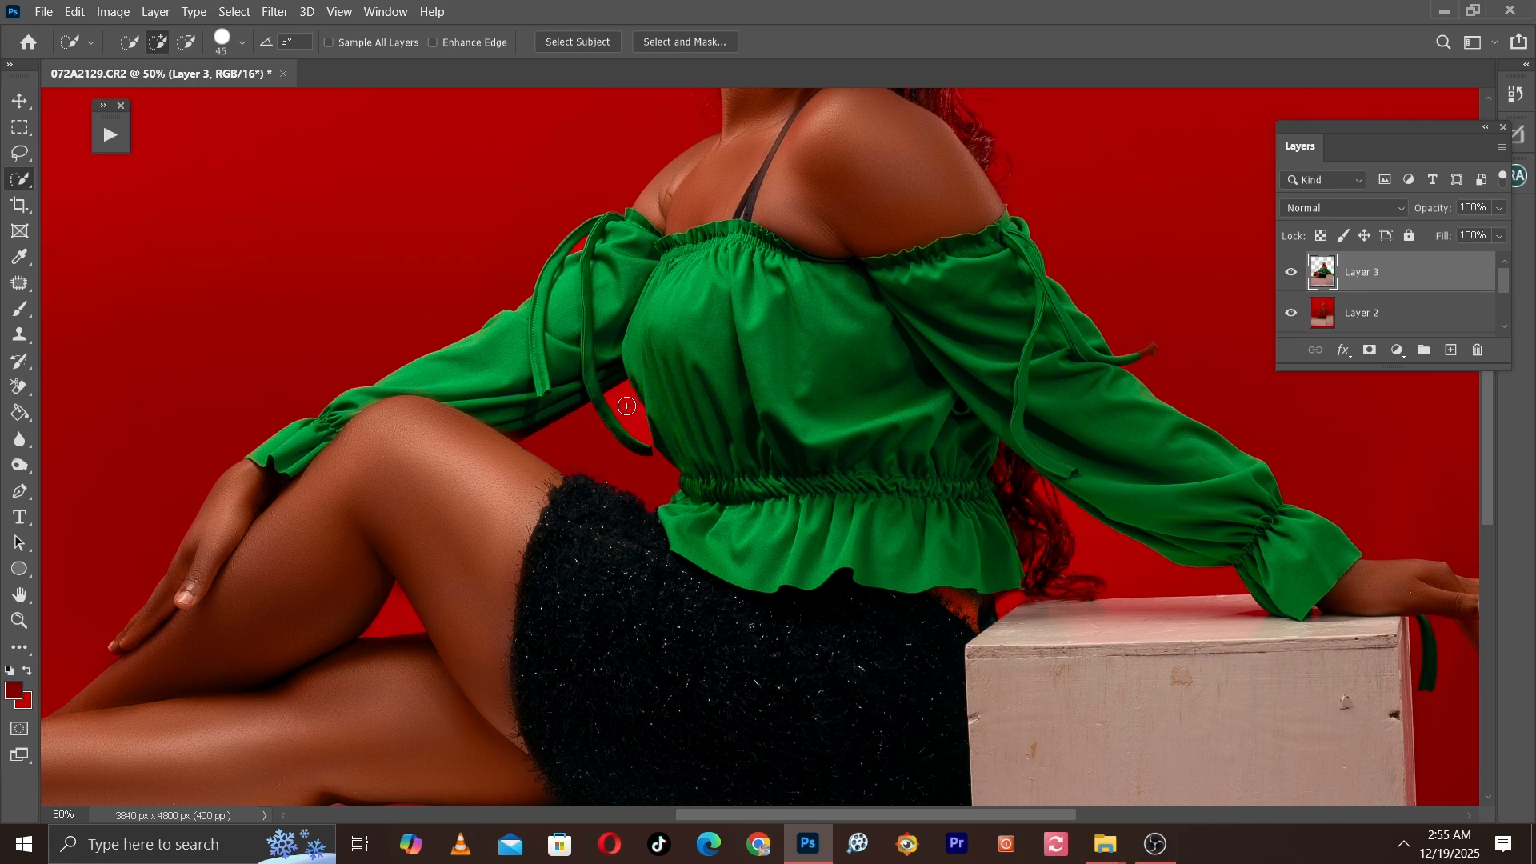
drag(626, 403, 610, 452)
key(Delete)
key(ctrl+d)
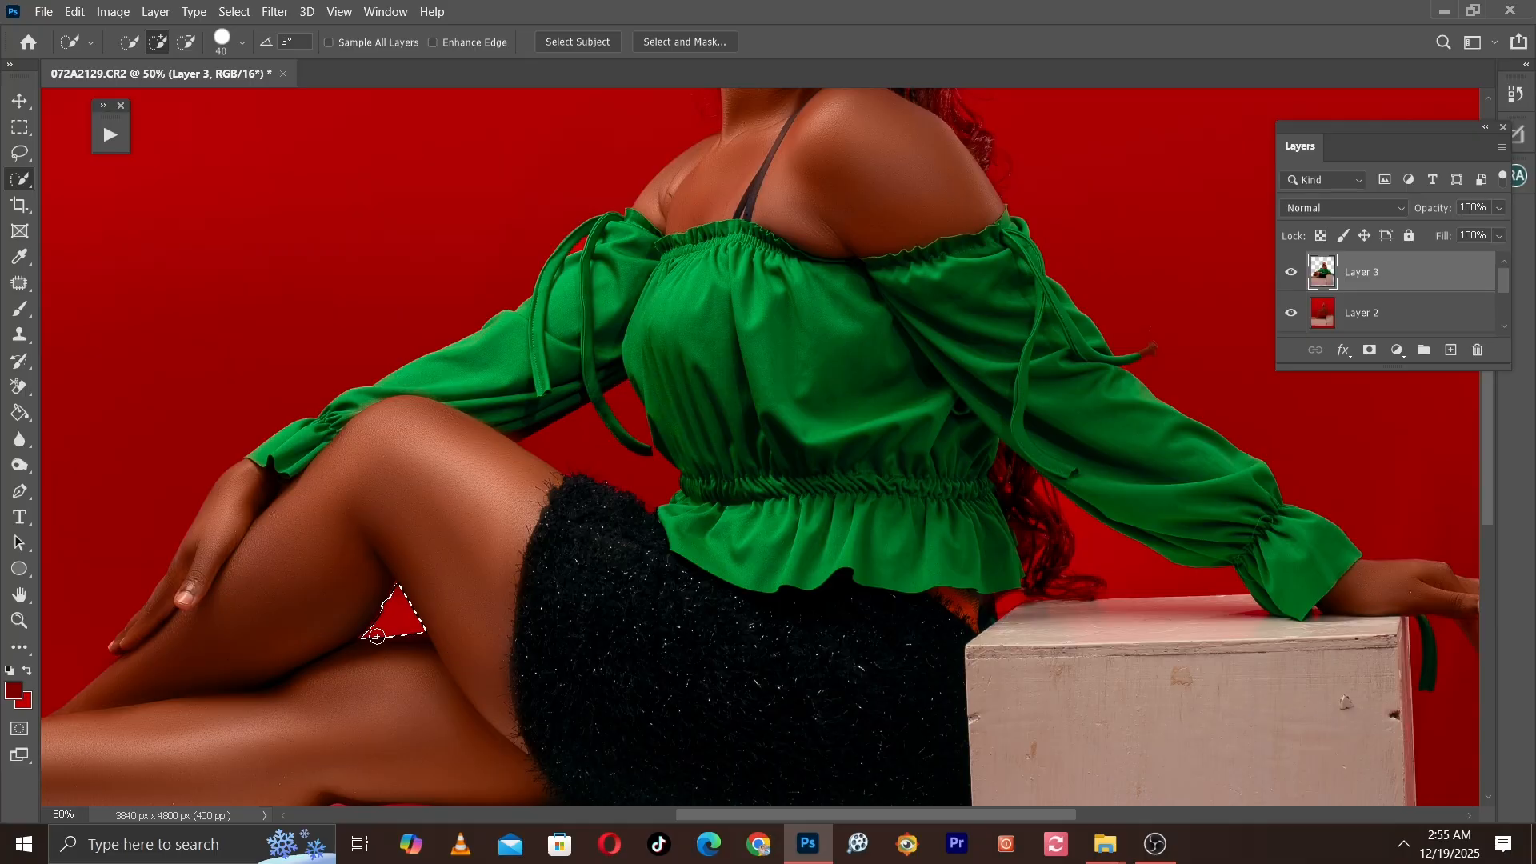
Step: Clear the red triangular gap between her legs from Layer 3 and bring its selection back
key(Delete)
key(ctrl+d)
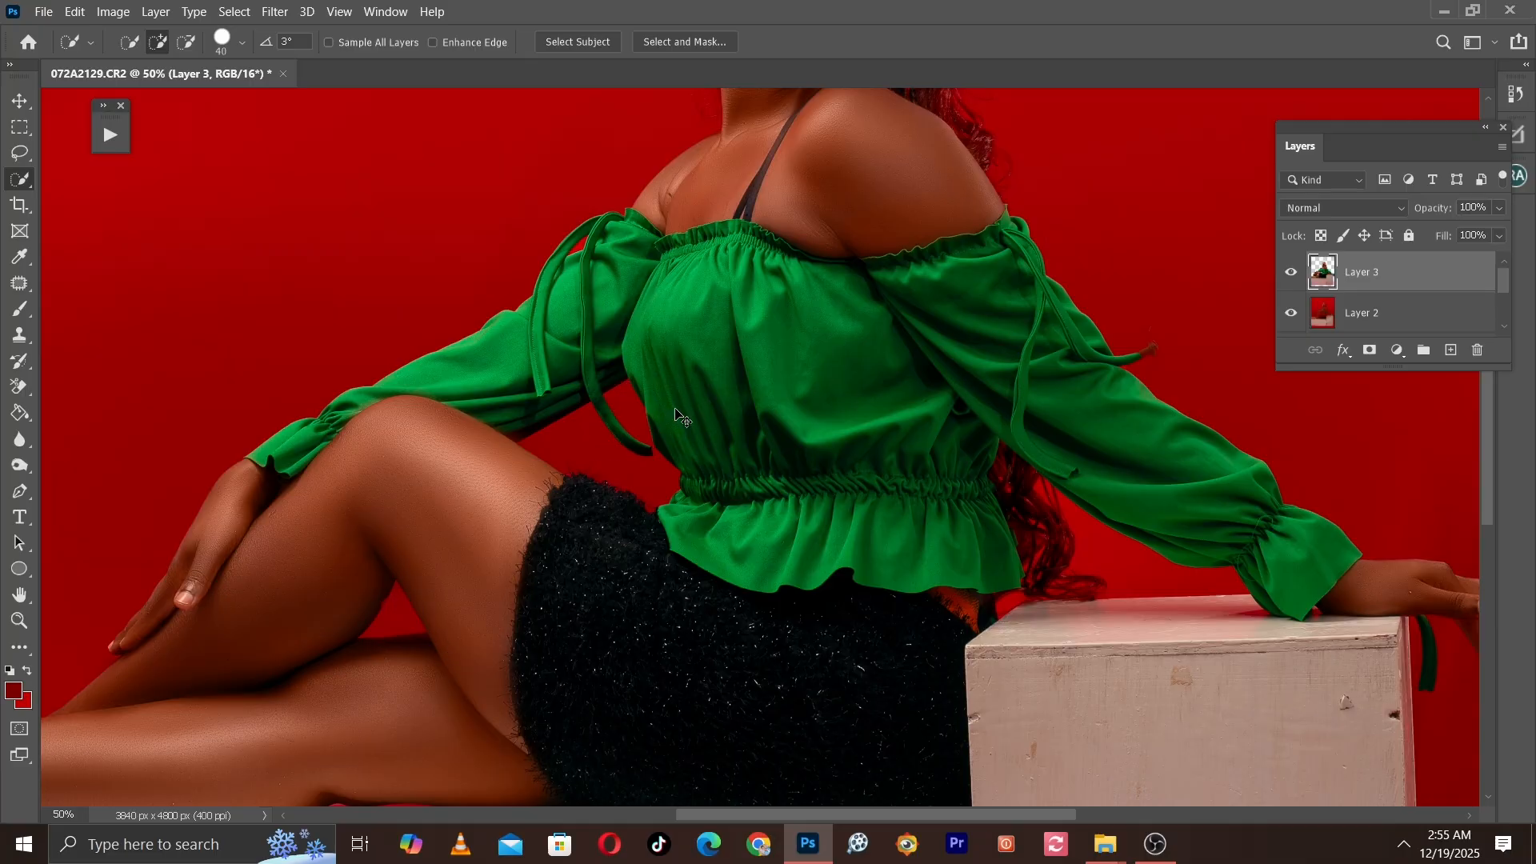
key(ctrl+plus)
drag(493, 590, 711, 497)
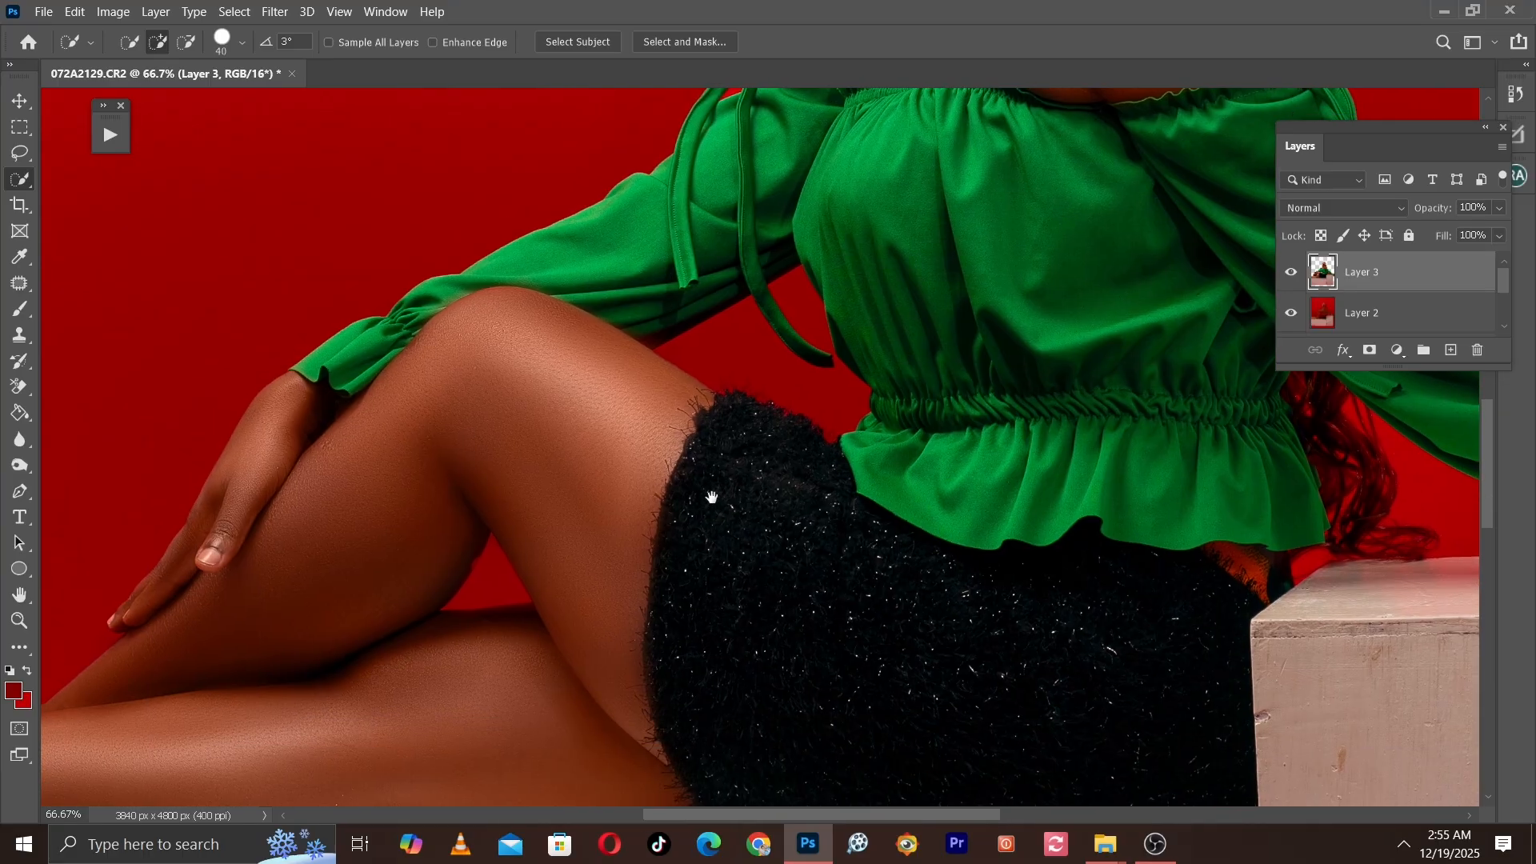
key(ctrl+shift+d)
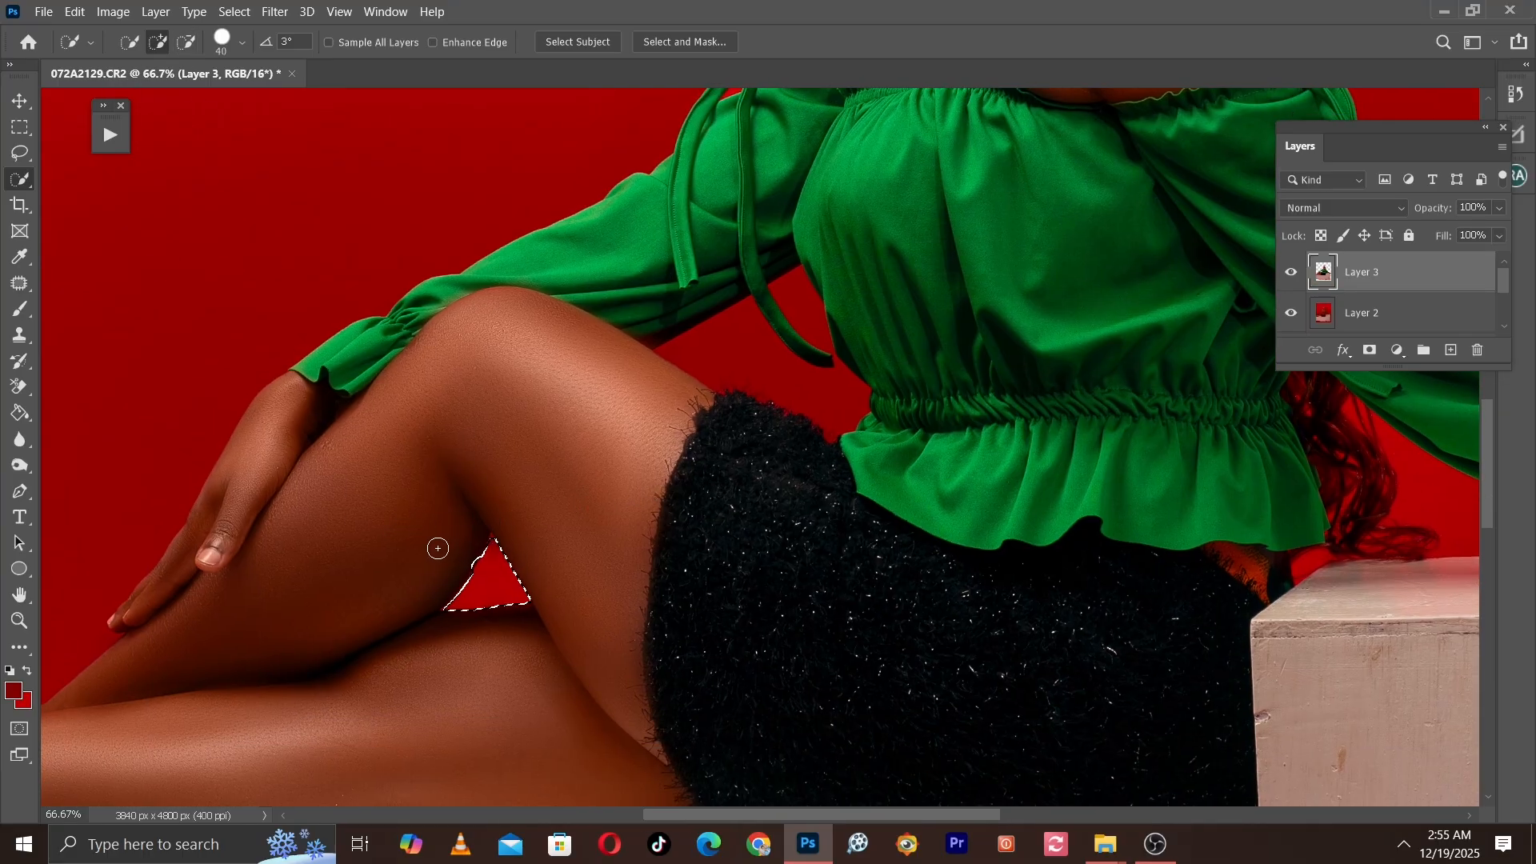
Step: Subtract the excess thigh area from the triangular selection at 50 px and delete the red gap between her legs
key(ctrl+plus)
drag(435, 518, 723, 372)
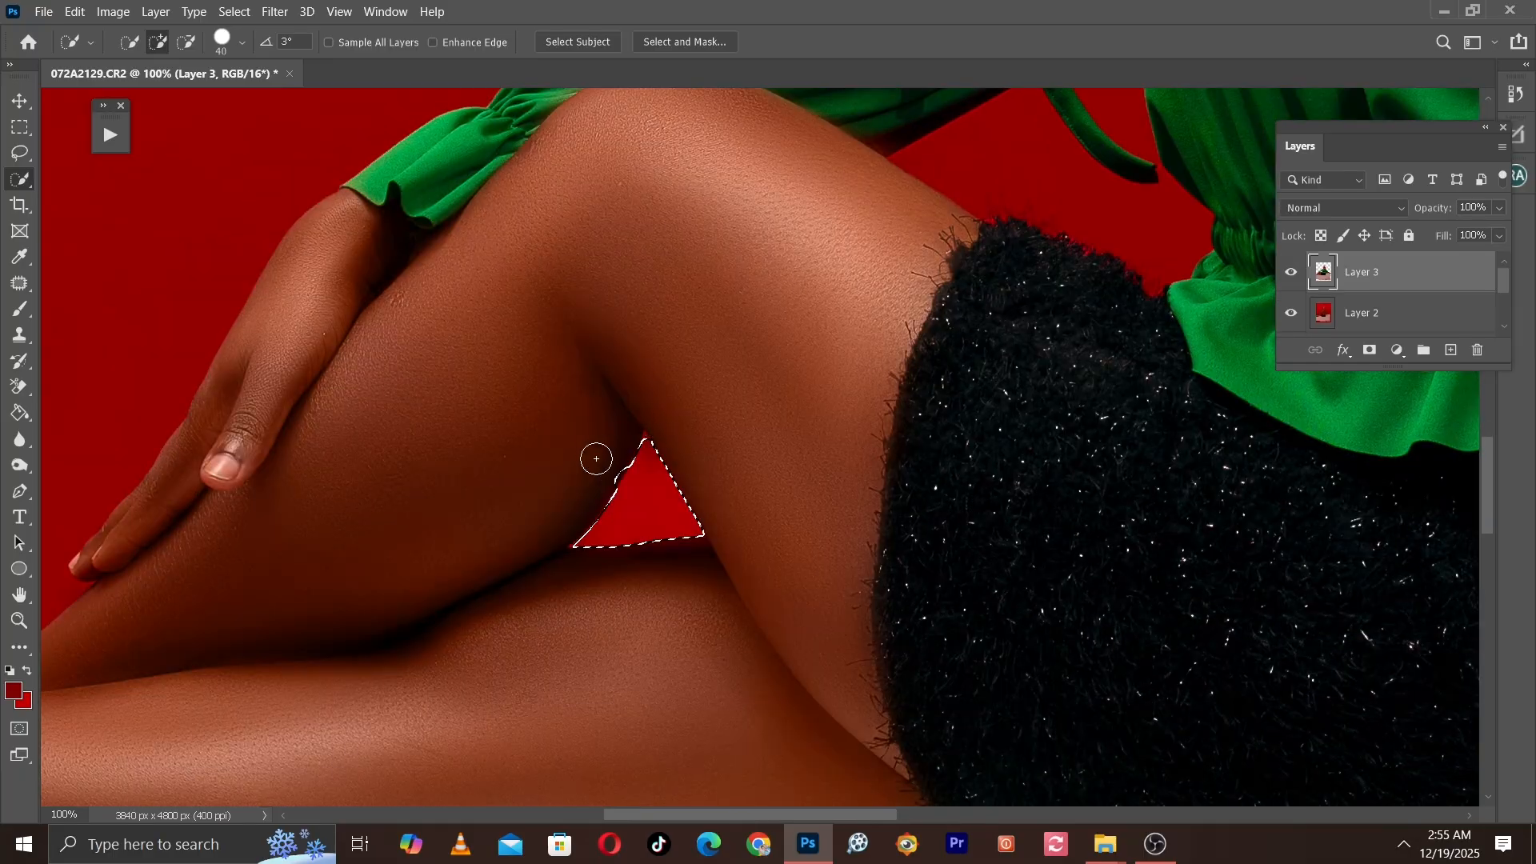
key(bracketright)
click(603, 458)
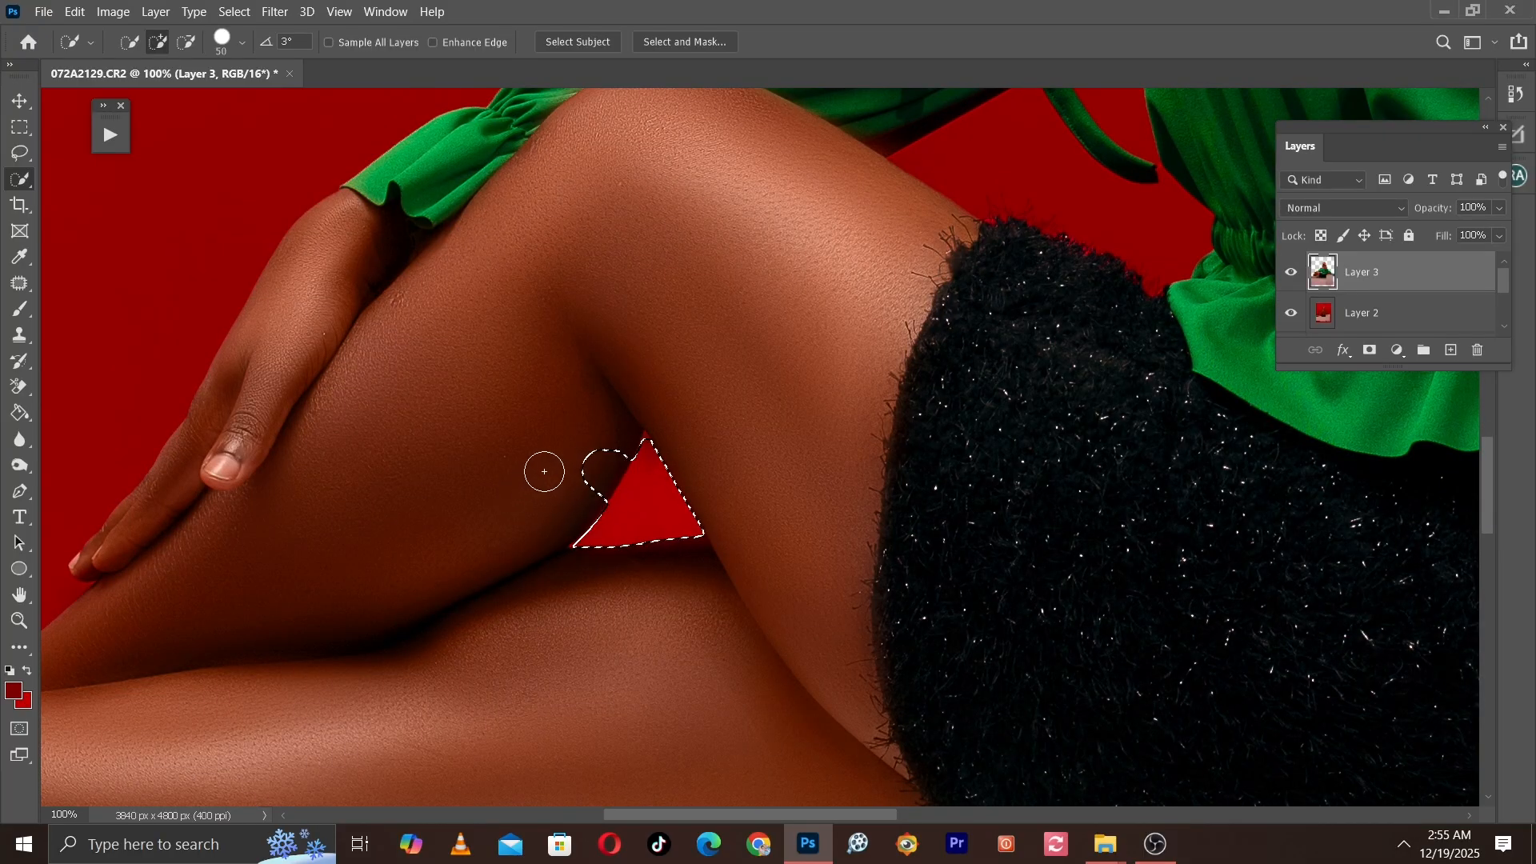
click(186, 42)
click(596, 452)
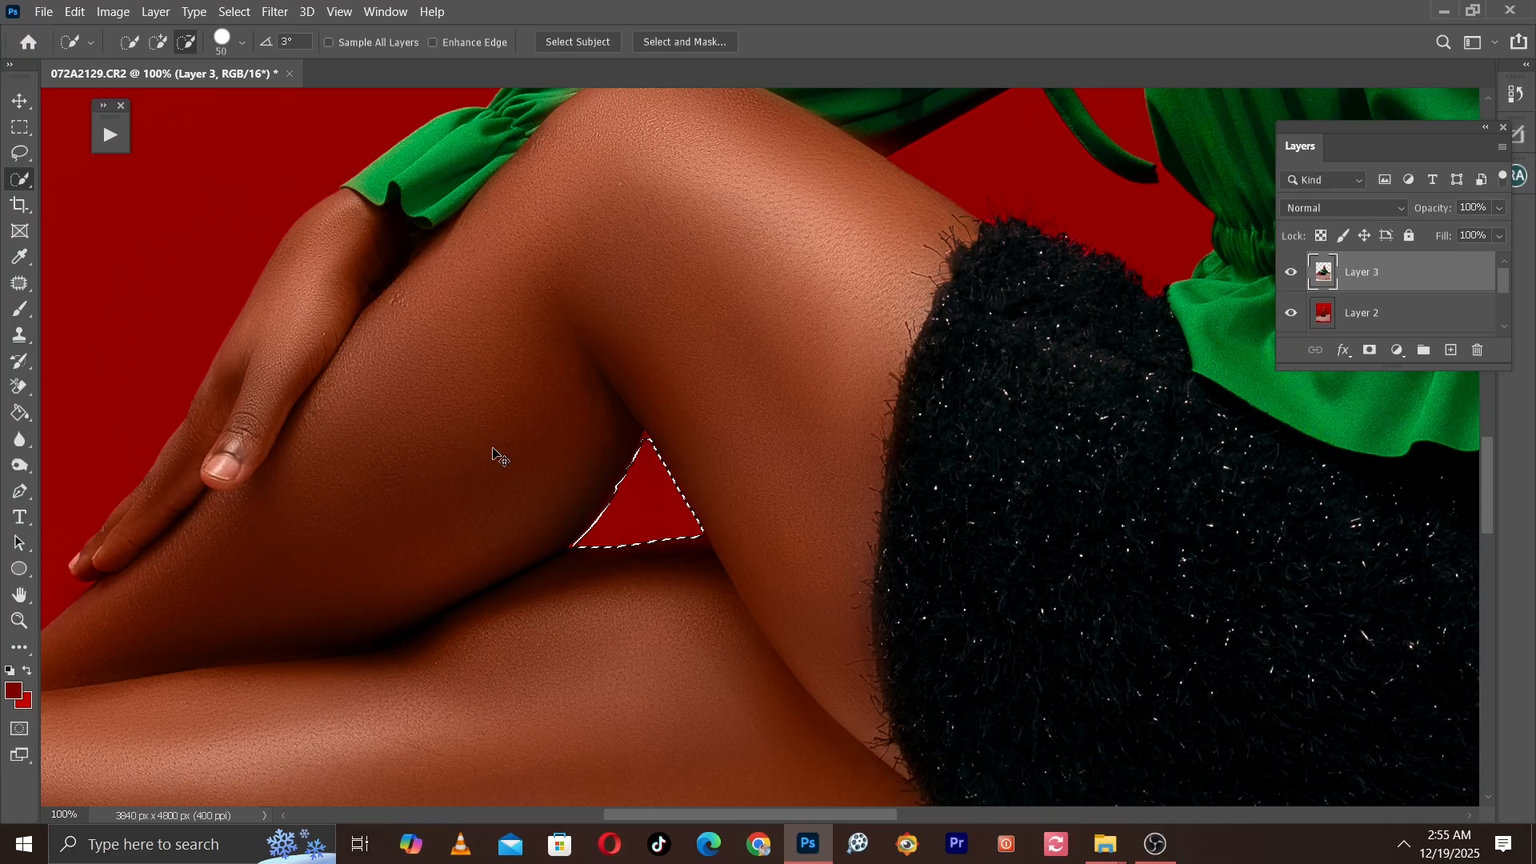
key(ctrl+minus)
key(ctrl+minus)
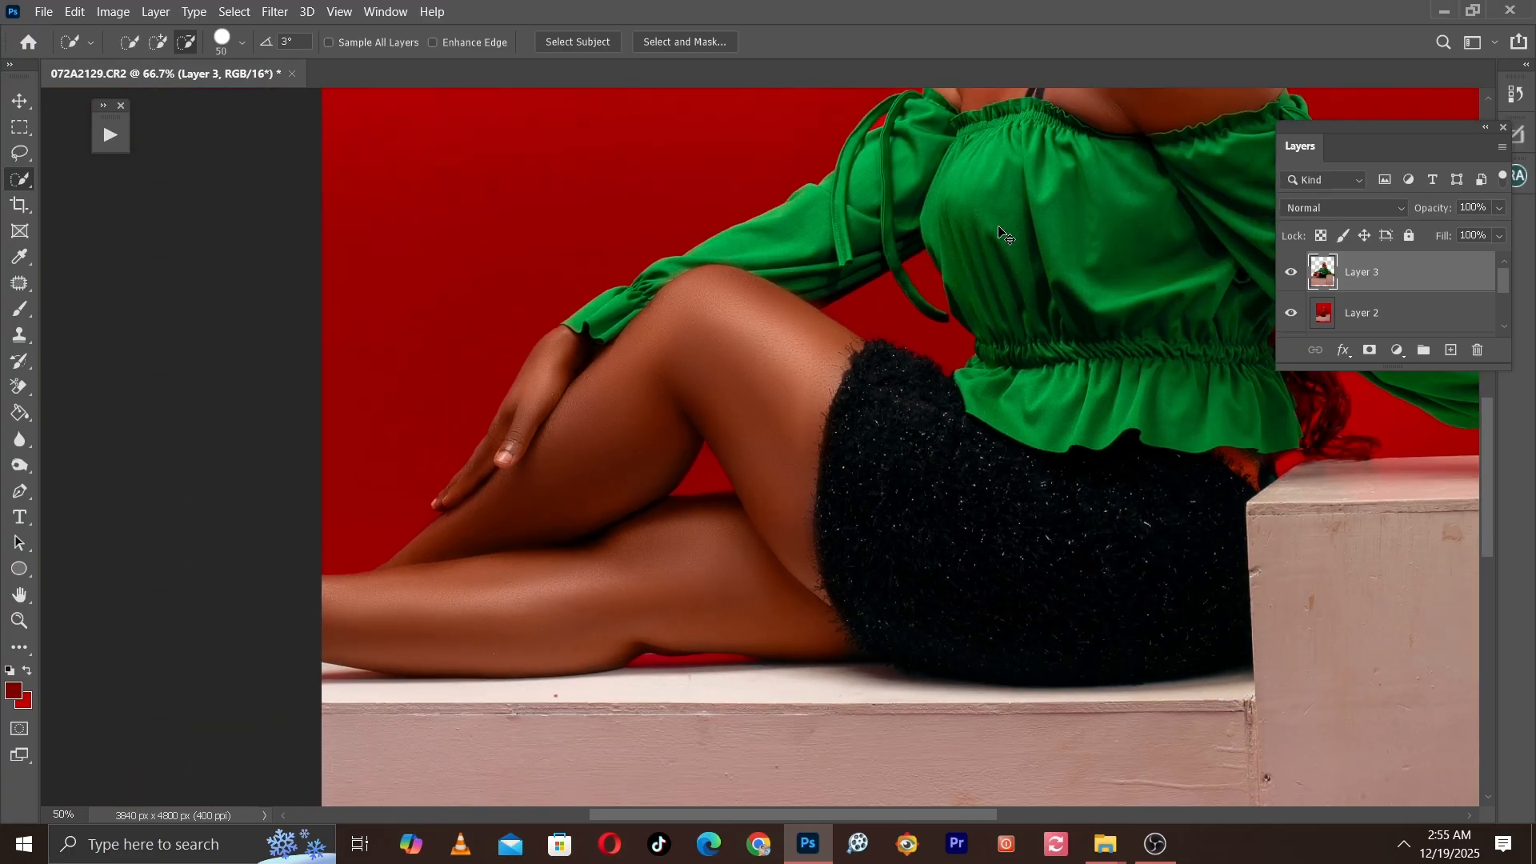
Step: Quick-select the leftover red backdrop beside the lower hair above the tall box and delete it from Layer 3
key(ctrl+minus)
key(ctrl+minus)
key(ctrl+minus)
key(ctrl+minus)
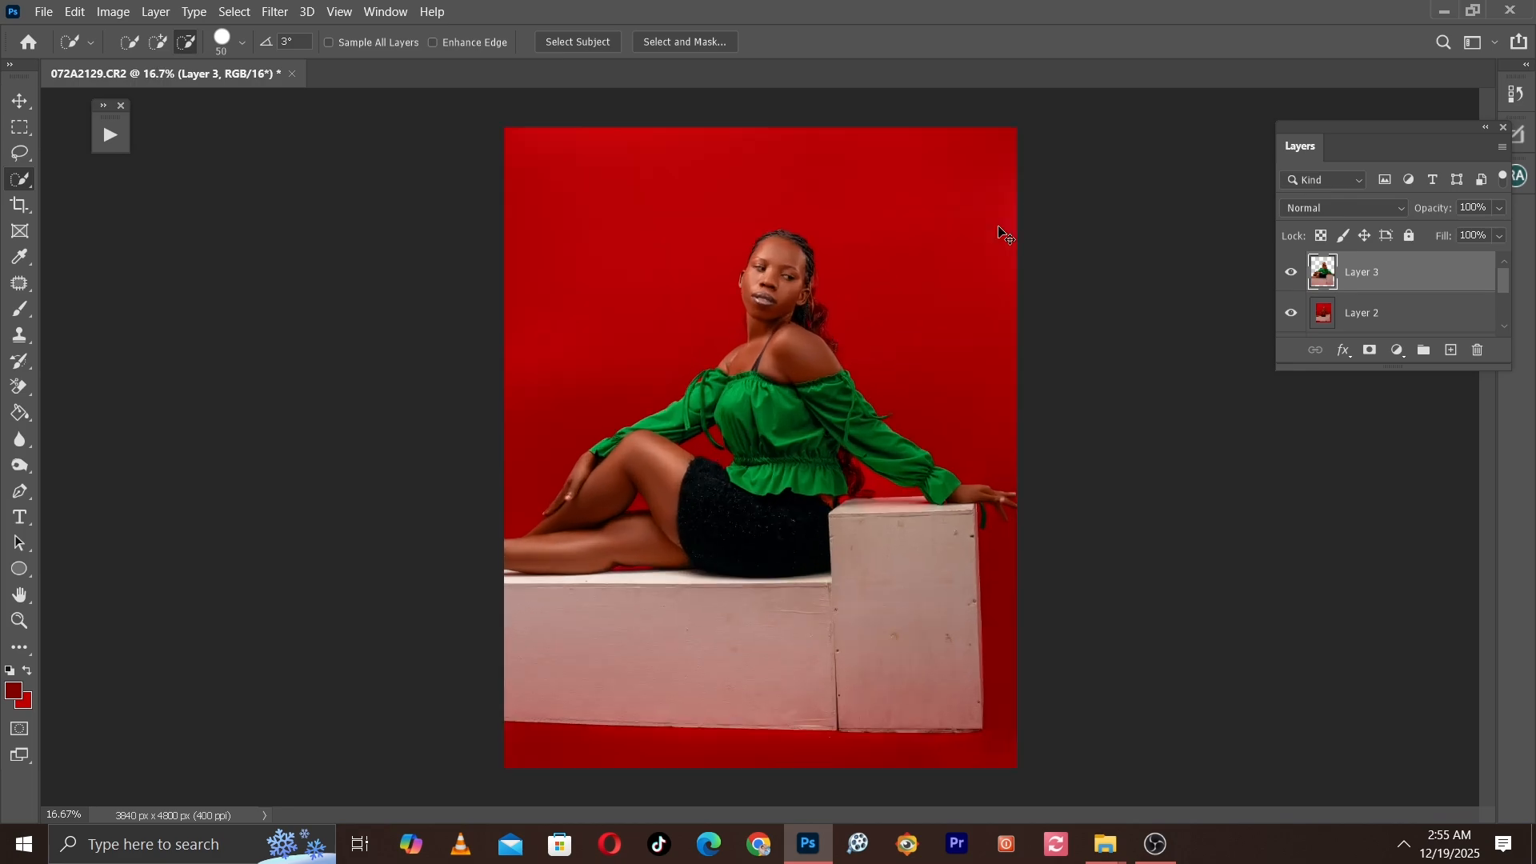
key(ctrl+plus)
key(ctrl+plus)
click(158, 42)
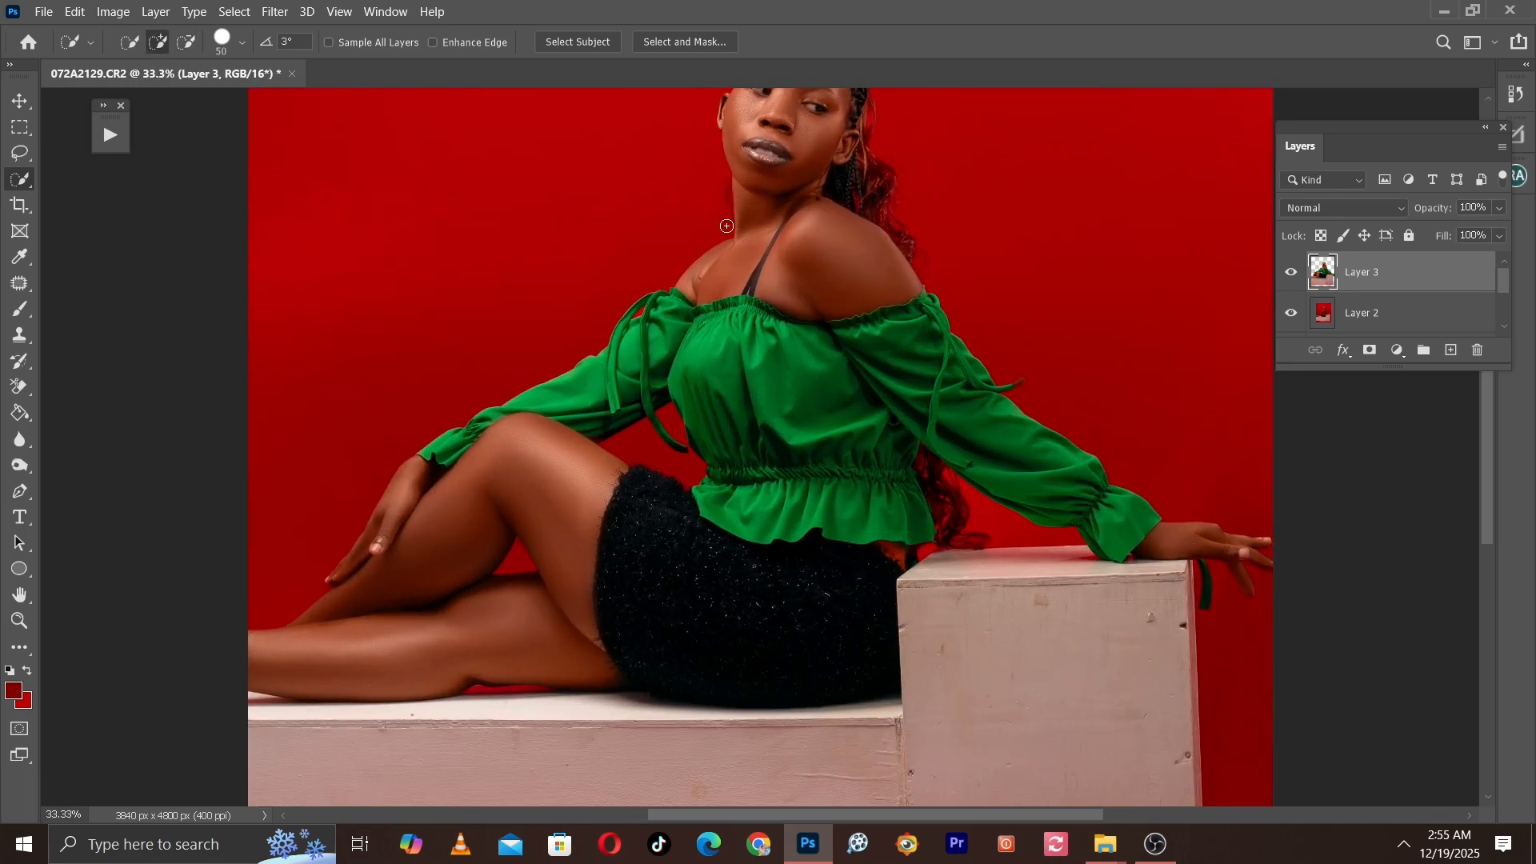
drag(1011, 515, 1000, 538)
key(Delete)
key(ctrl+d)
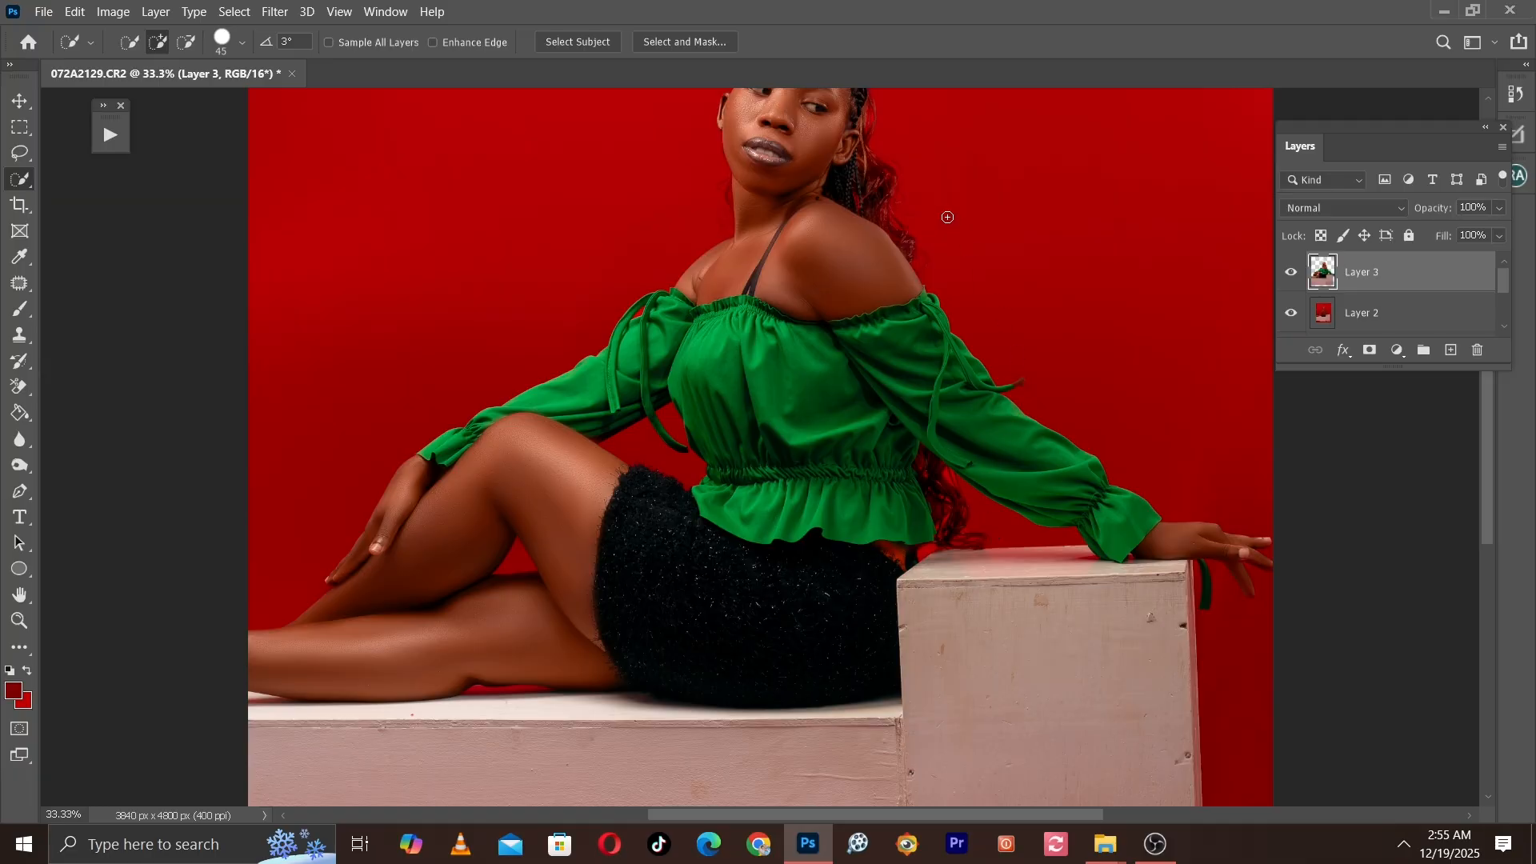
key(ctrl+plus)
drag(960, 326, 887, 462)
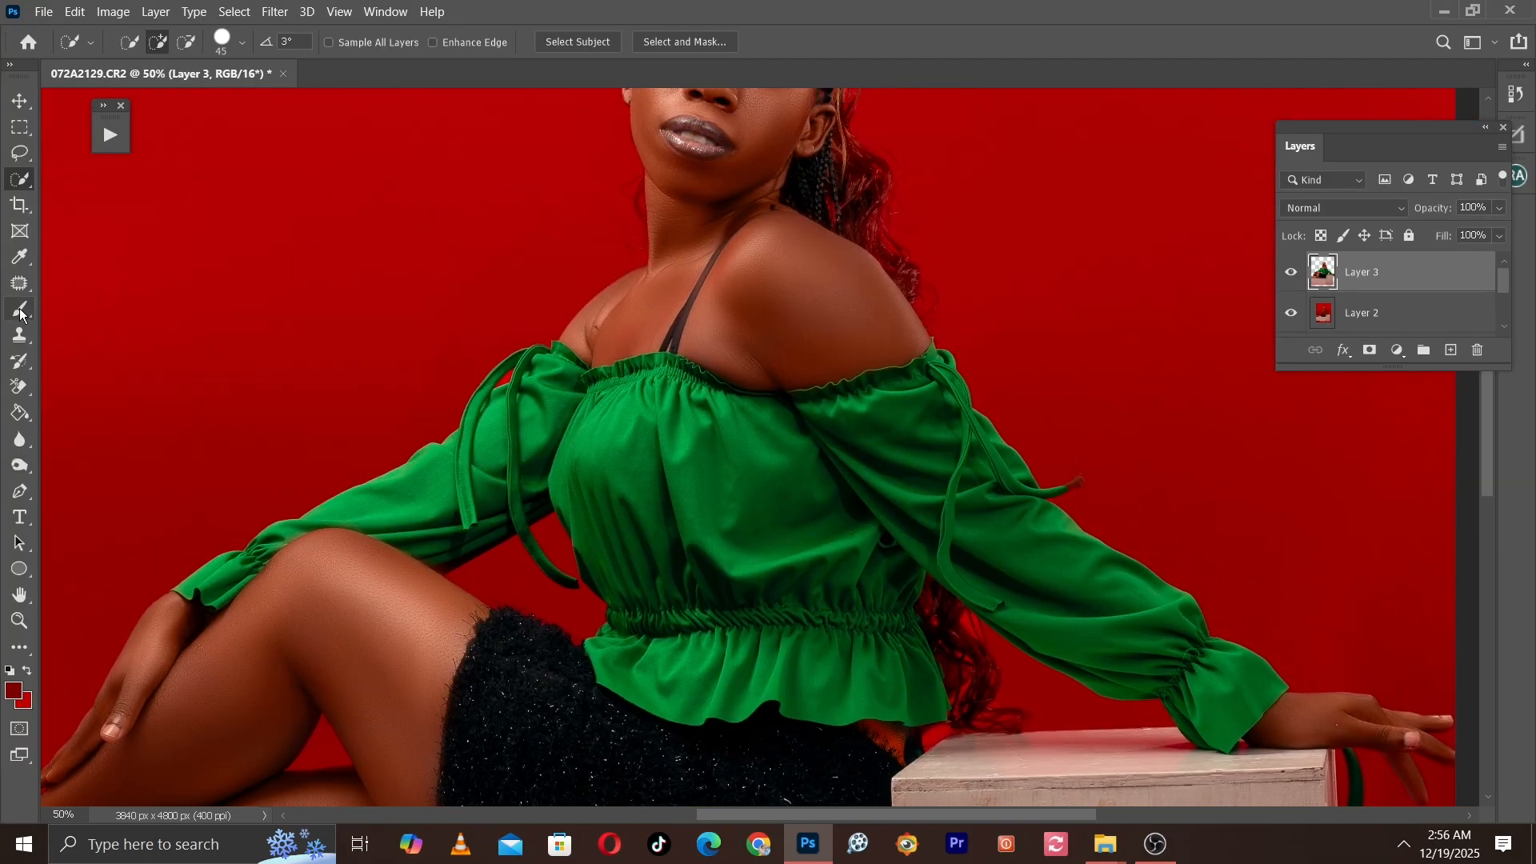
click(19, 387)
key(bracketleft)
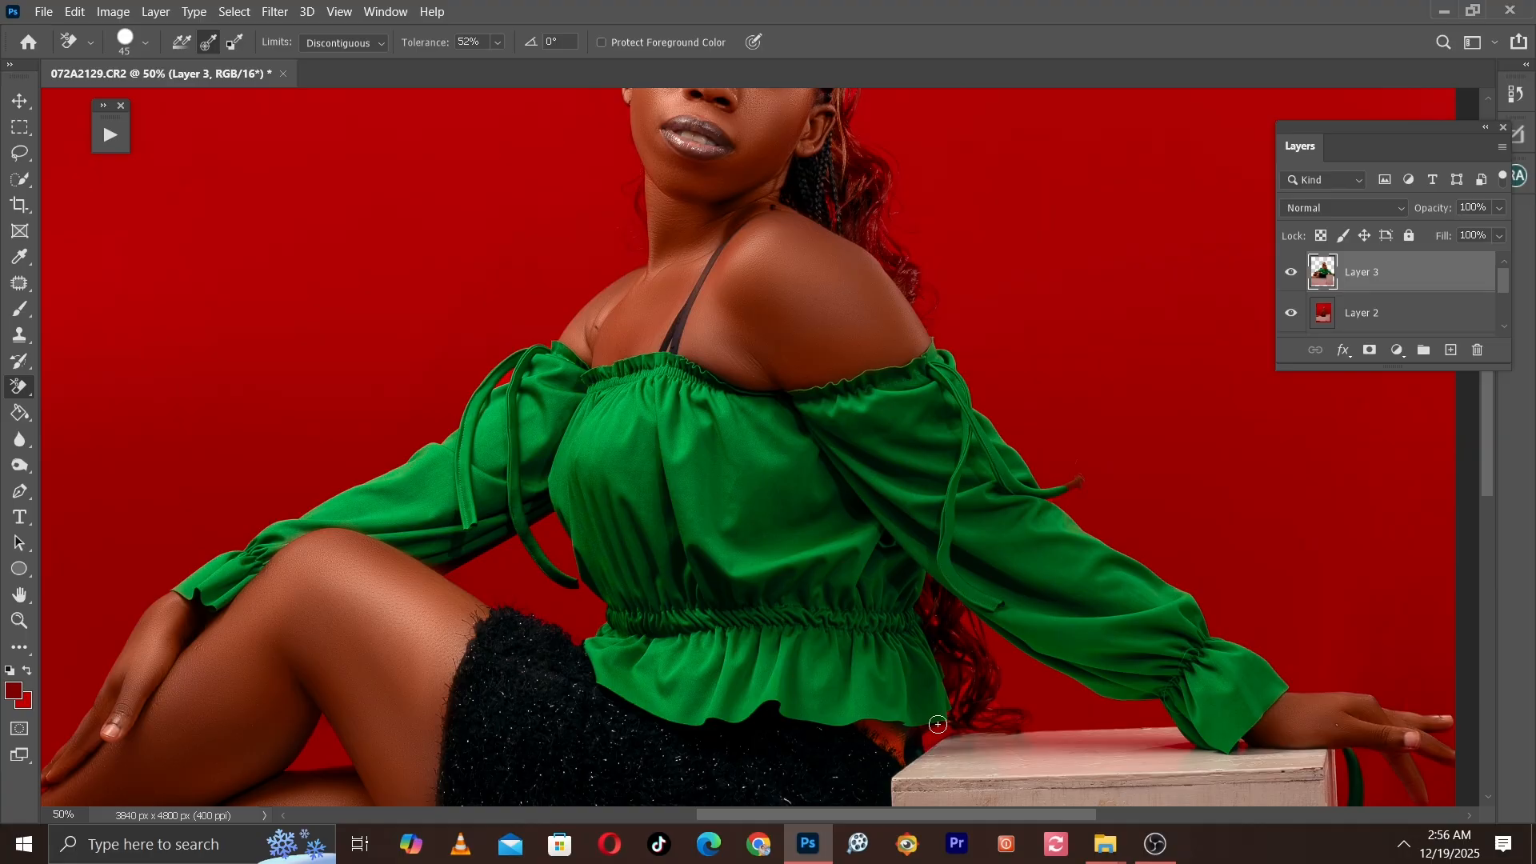
scroll(1007, 628, down, 3)
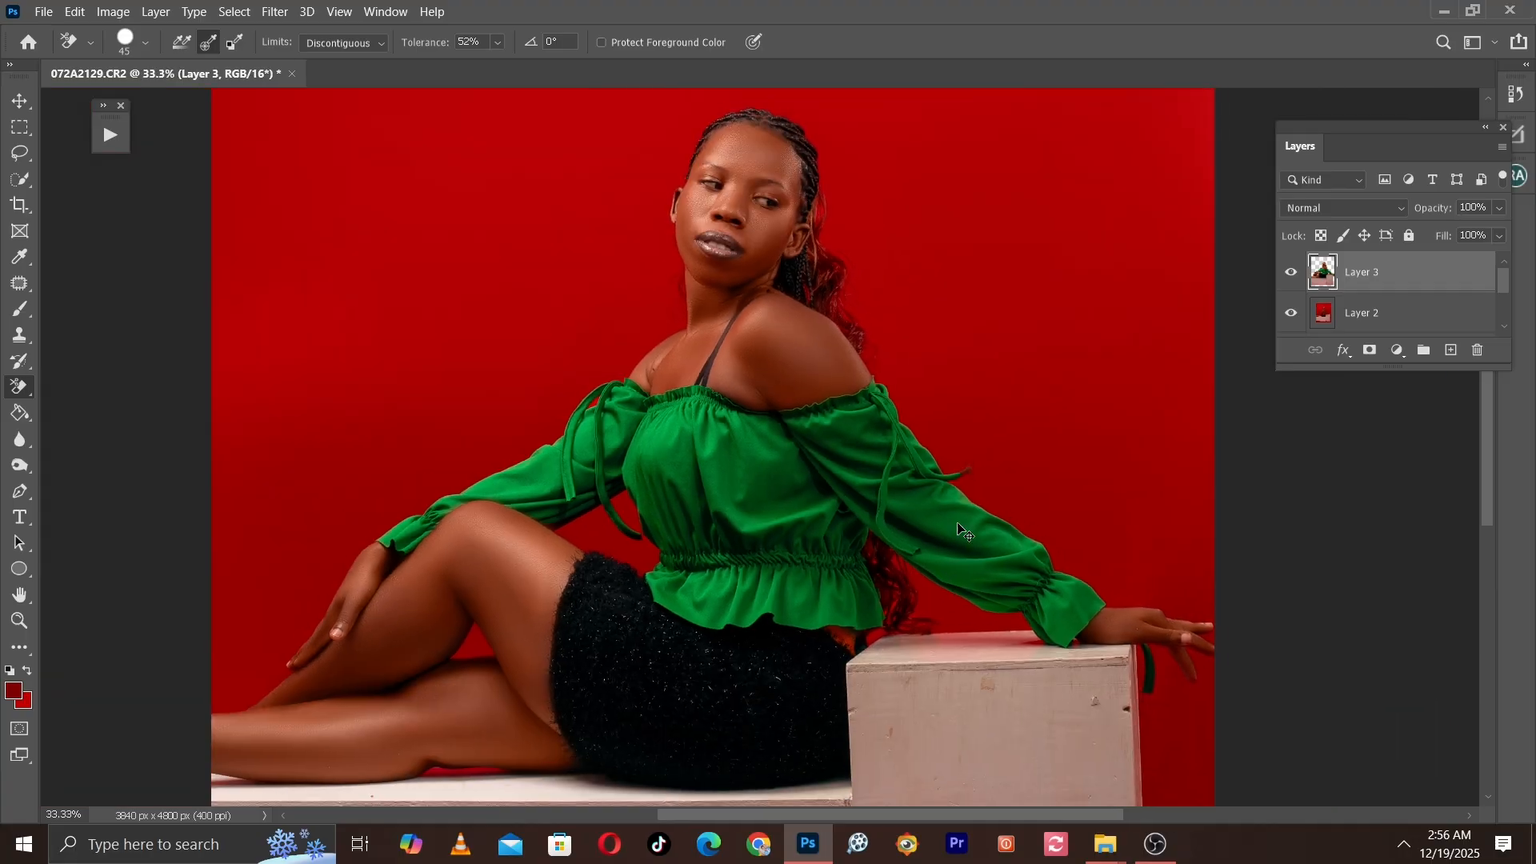
scroll(1054, 346, up, 2)
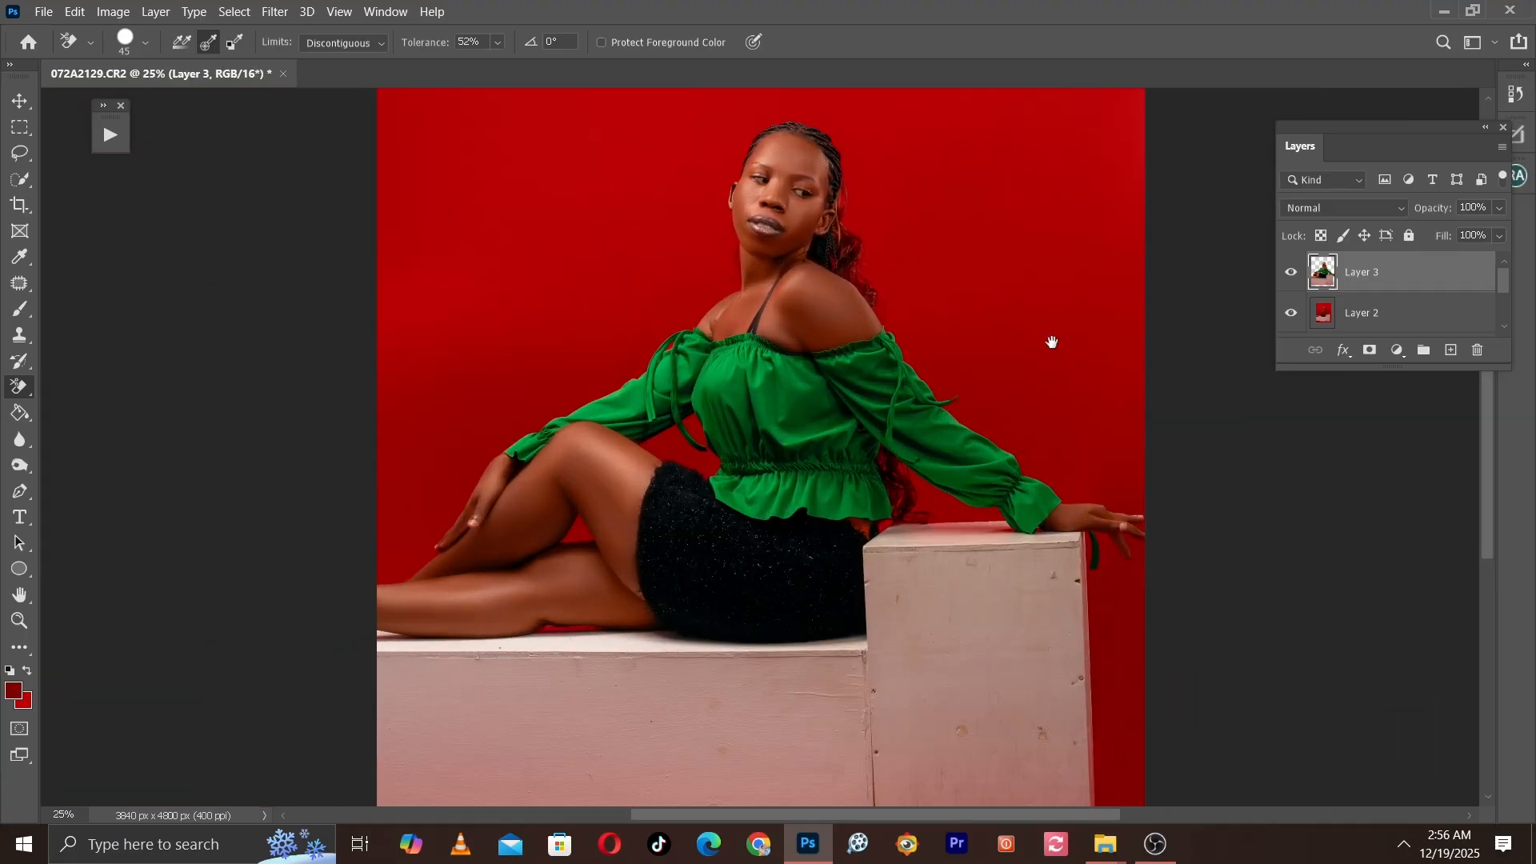
scroll(1072, 335, up, 1)
Step: Patch the two brown knots in the middle of the tall box's front with clean wood texture on Layer 3
drag(1005, 405, 1048, 152)
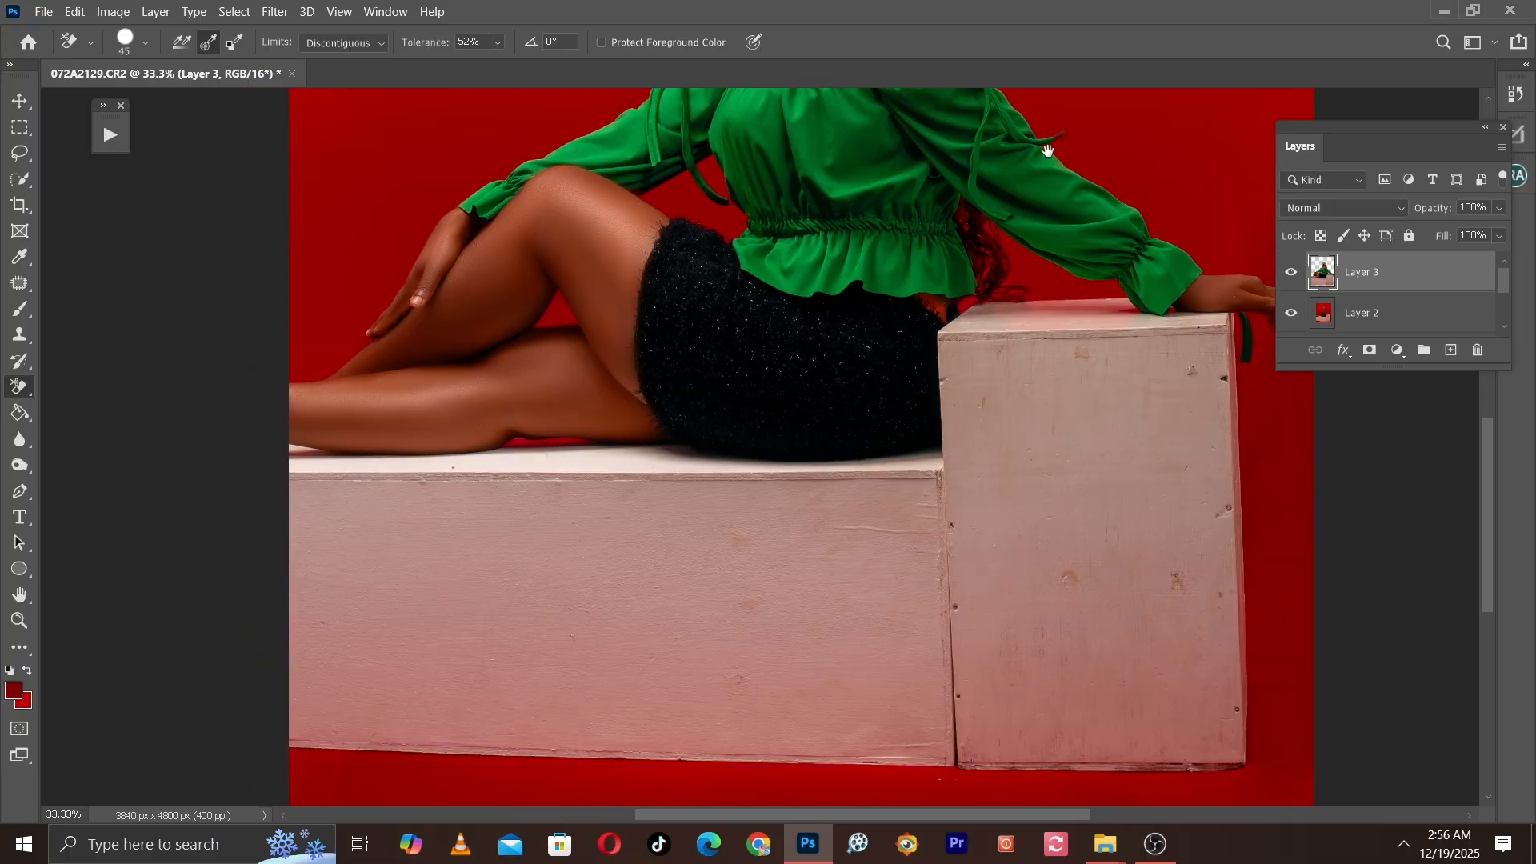
drag(1002, 420, 960, 276)
scroll(760, 464, up, 1)
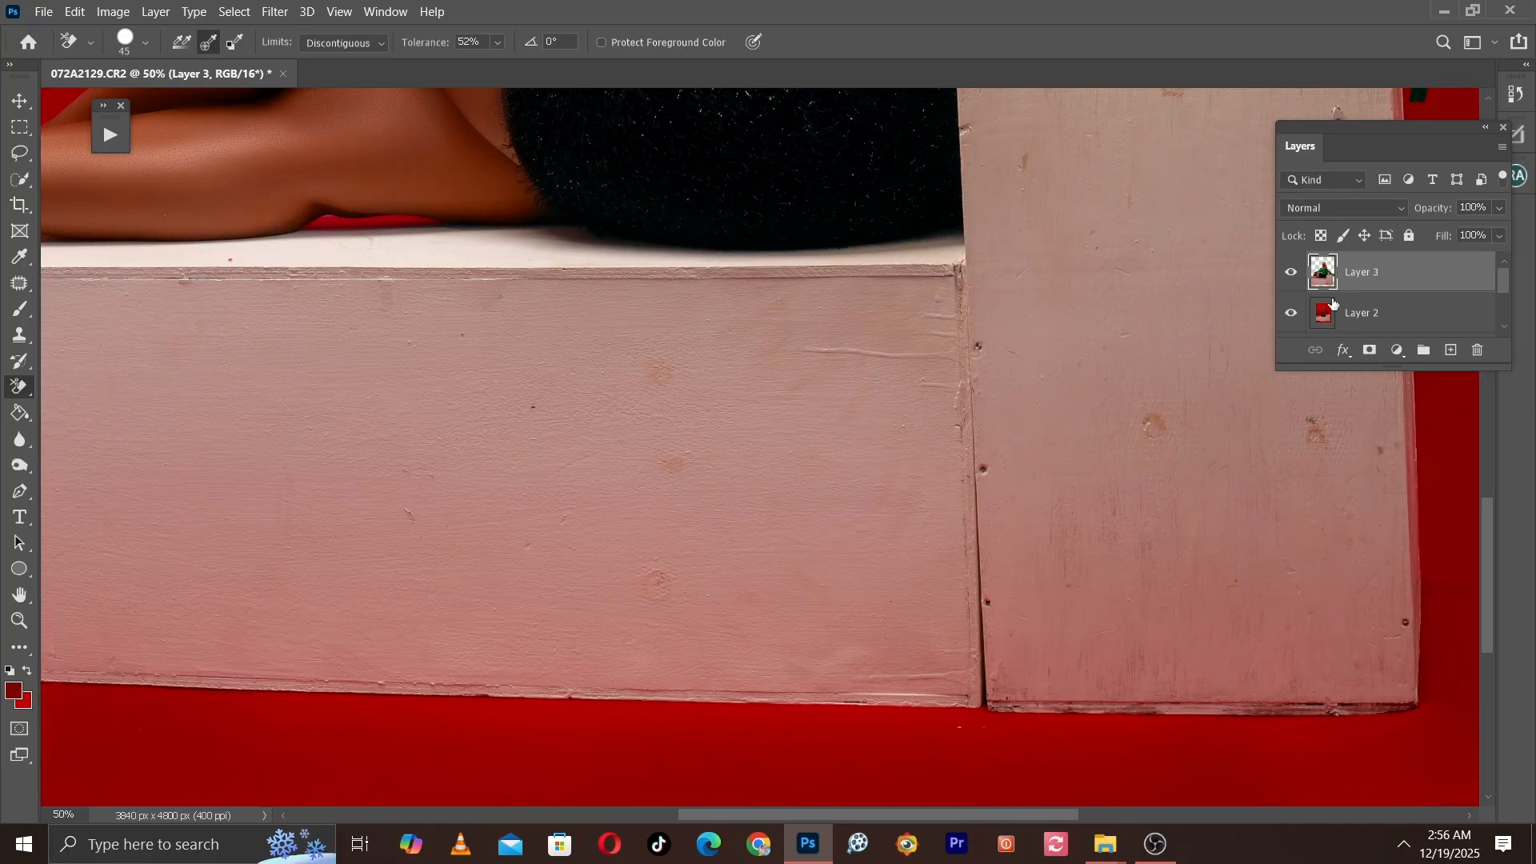
click(19, 282)
mouse_move(1051, 407)
mouse_down()
mouse_move(877, 352)
mouse_move(991, 397)
mouse_move(953, 350)
mouse_up()
drag(974, 352, 974, 286)
key(ctrl+d)
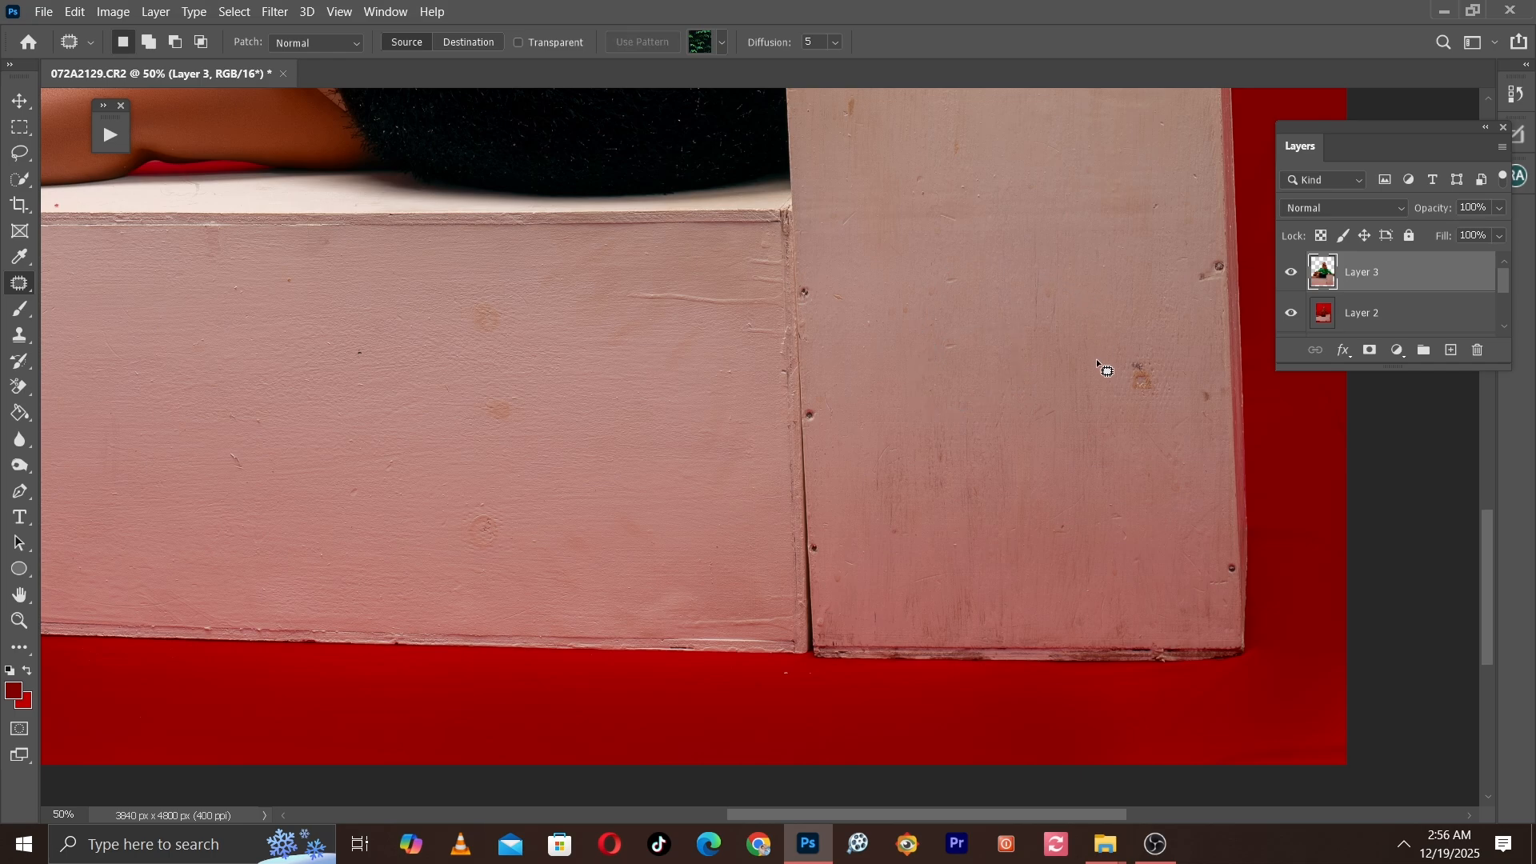
drag(1171, 412, 1096, 362)
drag(1136, 378, 1082, 341)
key(ctrl+d)
Step: Patch the brown knots on the long low box's front with clean wood texture
mouse_move(559, 370)
mouse_down()
mouse_move(931, 314)
mouse_move(790, 368)
mouse_up()
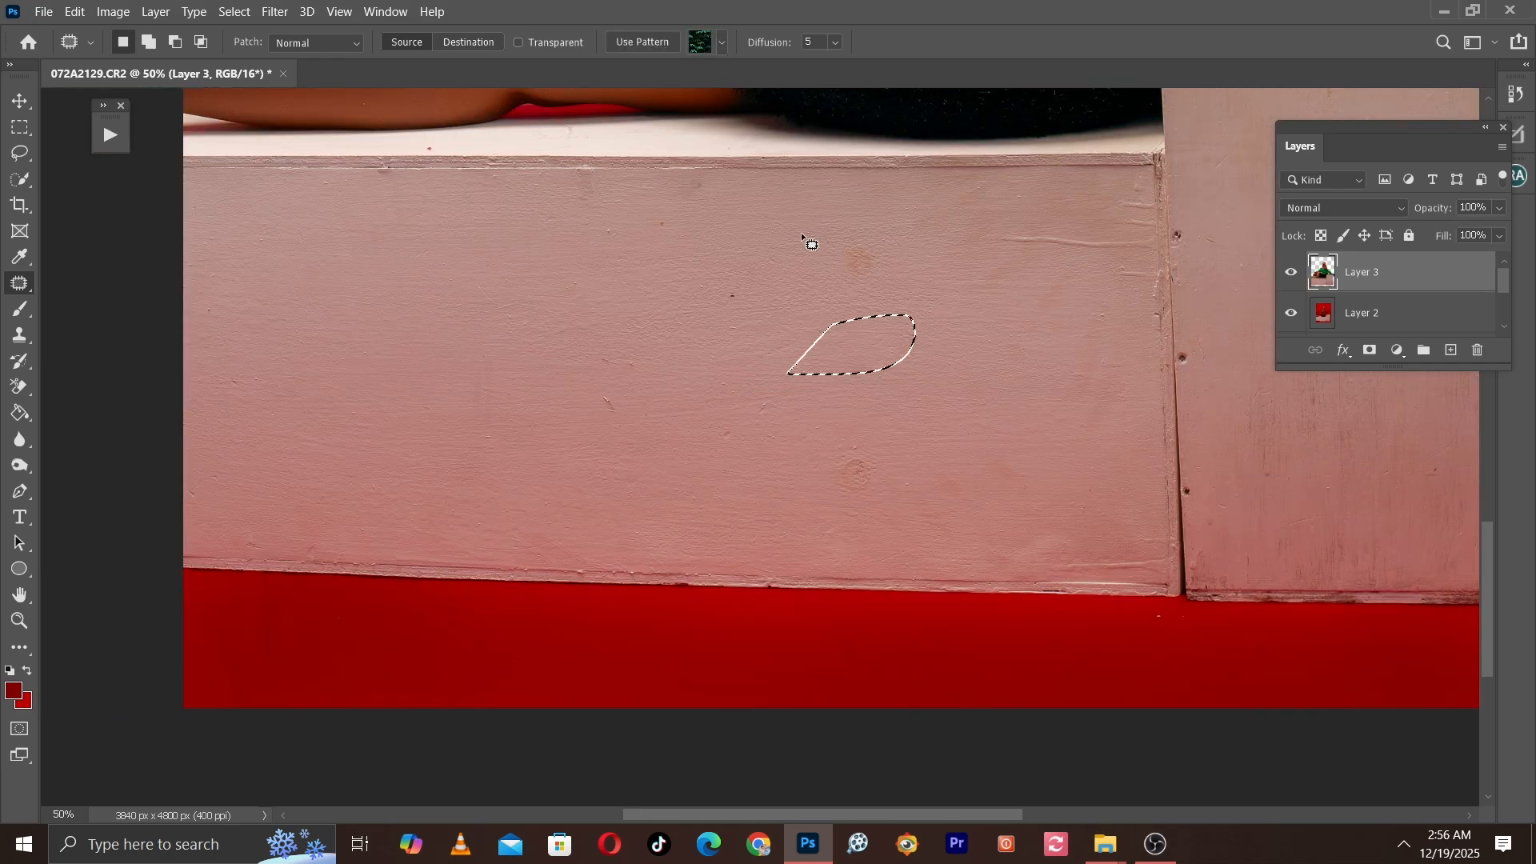
drag(804, 233, 776, 312)
mouse_move(837, 272)
mouse_down()
mouse_move(752, 438)
mouse_move(908, 448)
mouse_move(818, 499)
mouse_move(734, 442)
mouse_up()
key(ctrl+d)
key(ctrl+d)
Step: Patch the scuff, knot and brown stain across the upper part of the tall box's front
mouse_move(706, 309)
mouse_down()
mouse_move(809, 440)
mouse_move(555, 432)
mouse_up()
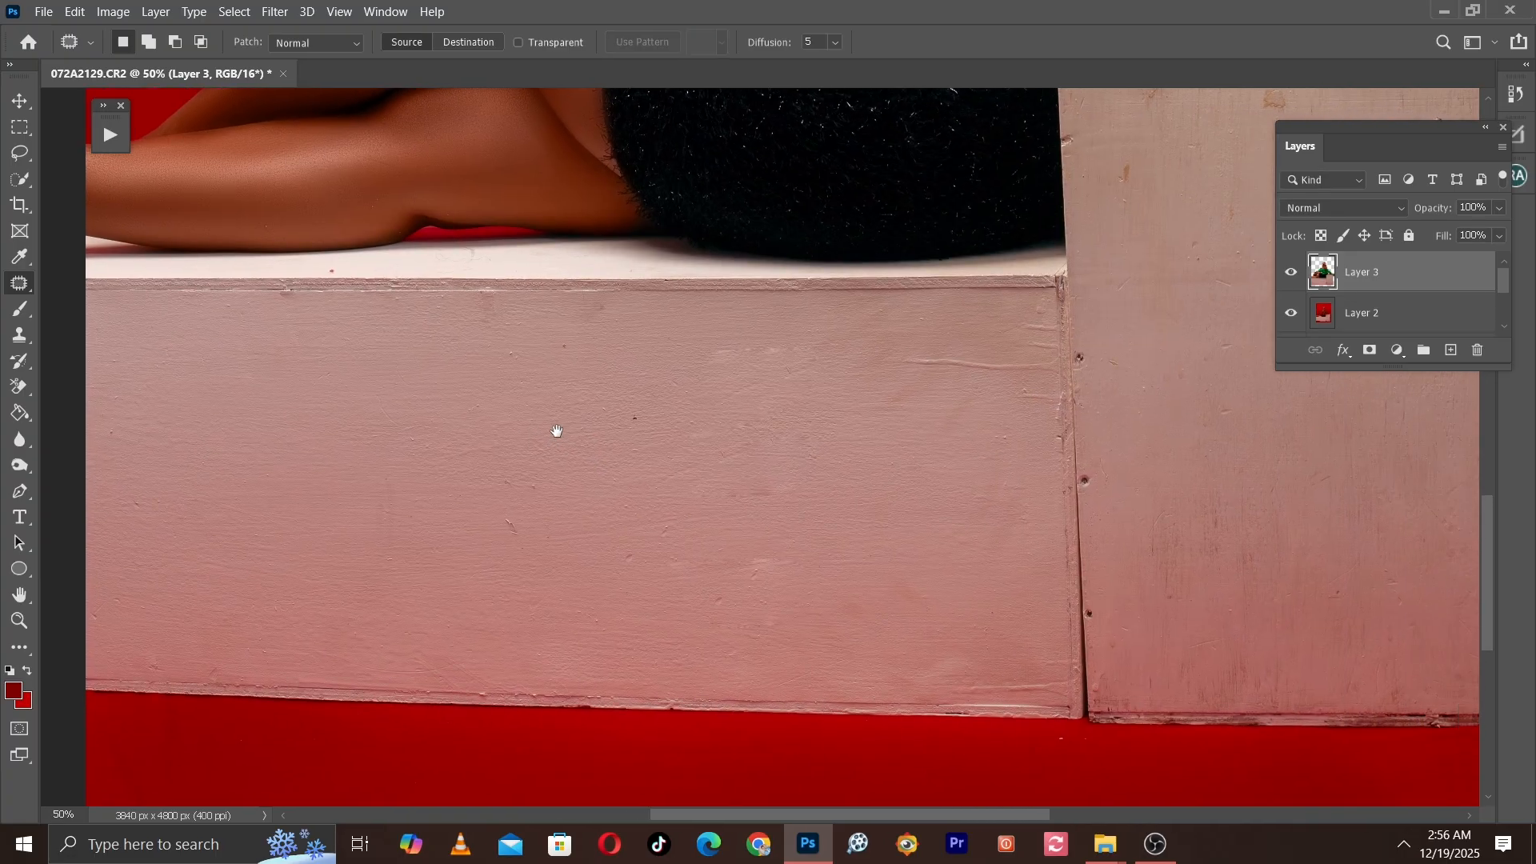
drag(1208, 352, 983, 514)
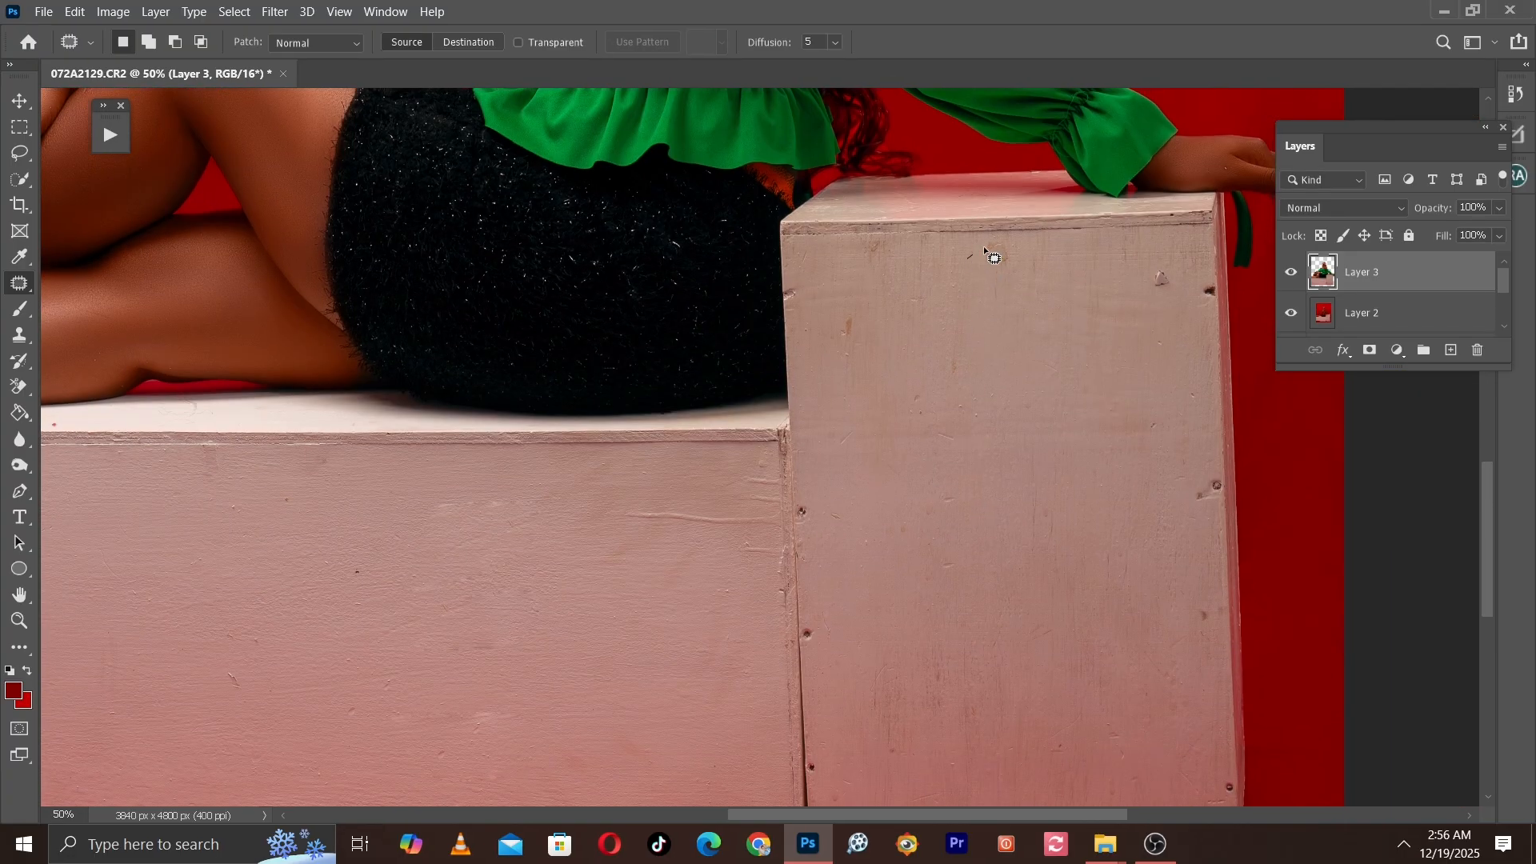
mouse_move(1022, 245)
mouse_down()
mouse_move(978, 283)
mouse_move(1008, 297)
mouse_up()
mouse_move(1130, 264)
mouse_down()
mouse_move(1221, 258)
mouse_move(1164, 252)
mouse_move(1164, 299)
mouse_move(1134, 276)
mouse_up()
drag(1153, 289, 1117, 348)
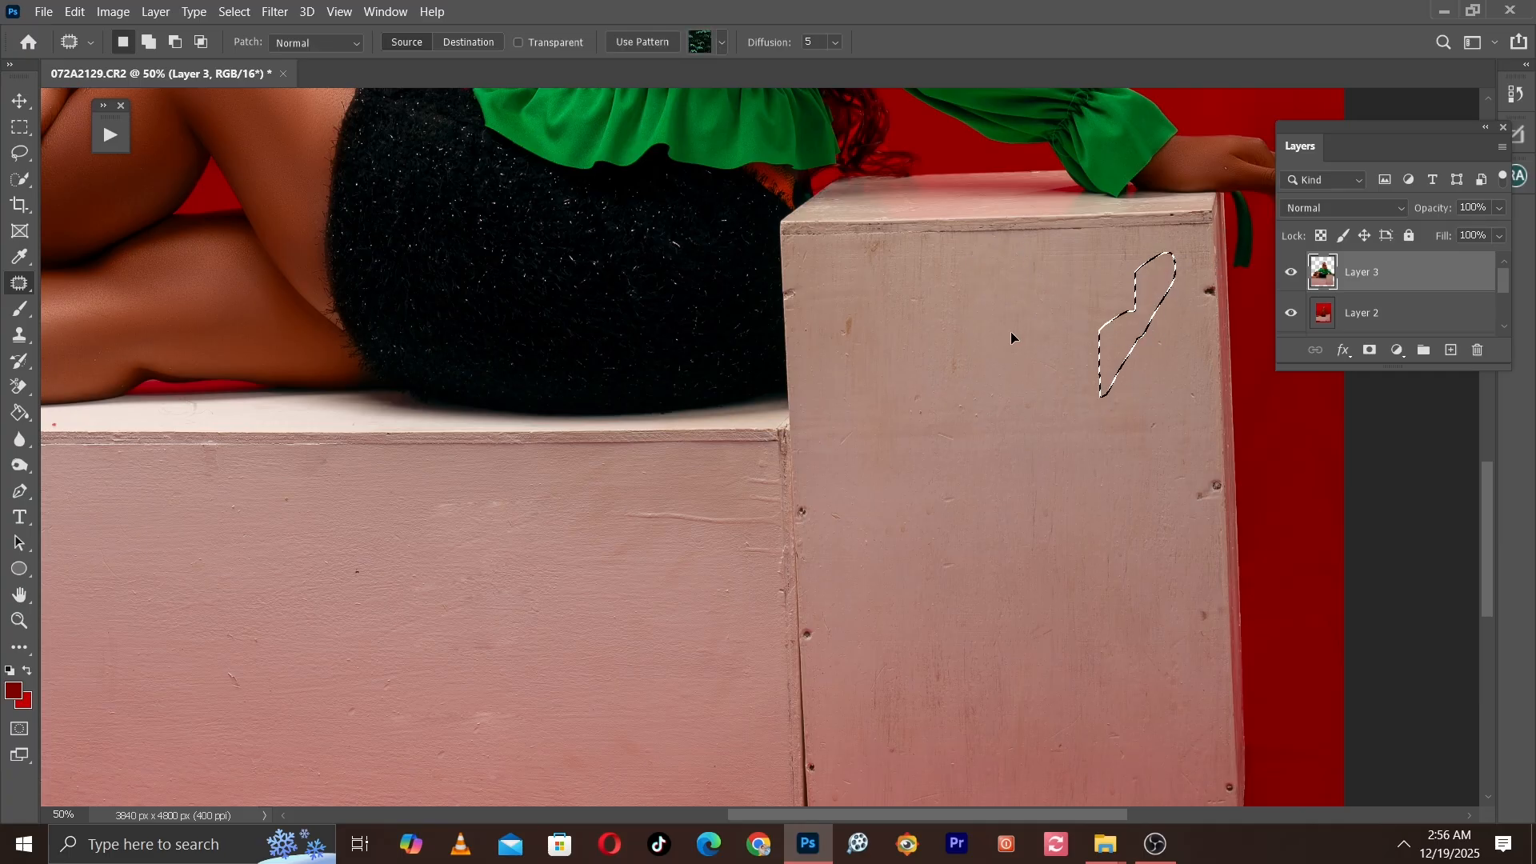
mouse_move(841, 336)
mouse_down()
mouse_move(874, 284)
mouse_move(883, 367)
mouse_up()
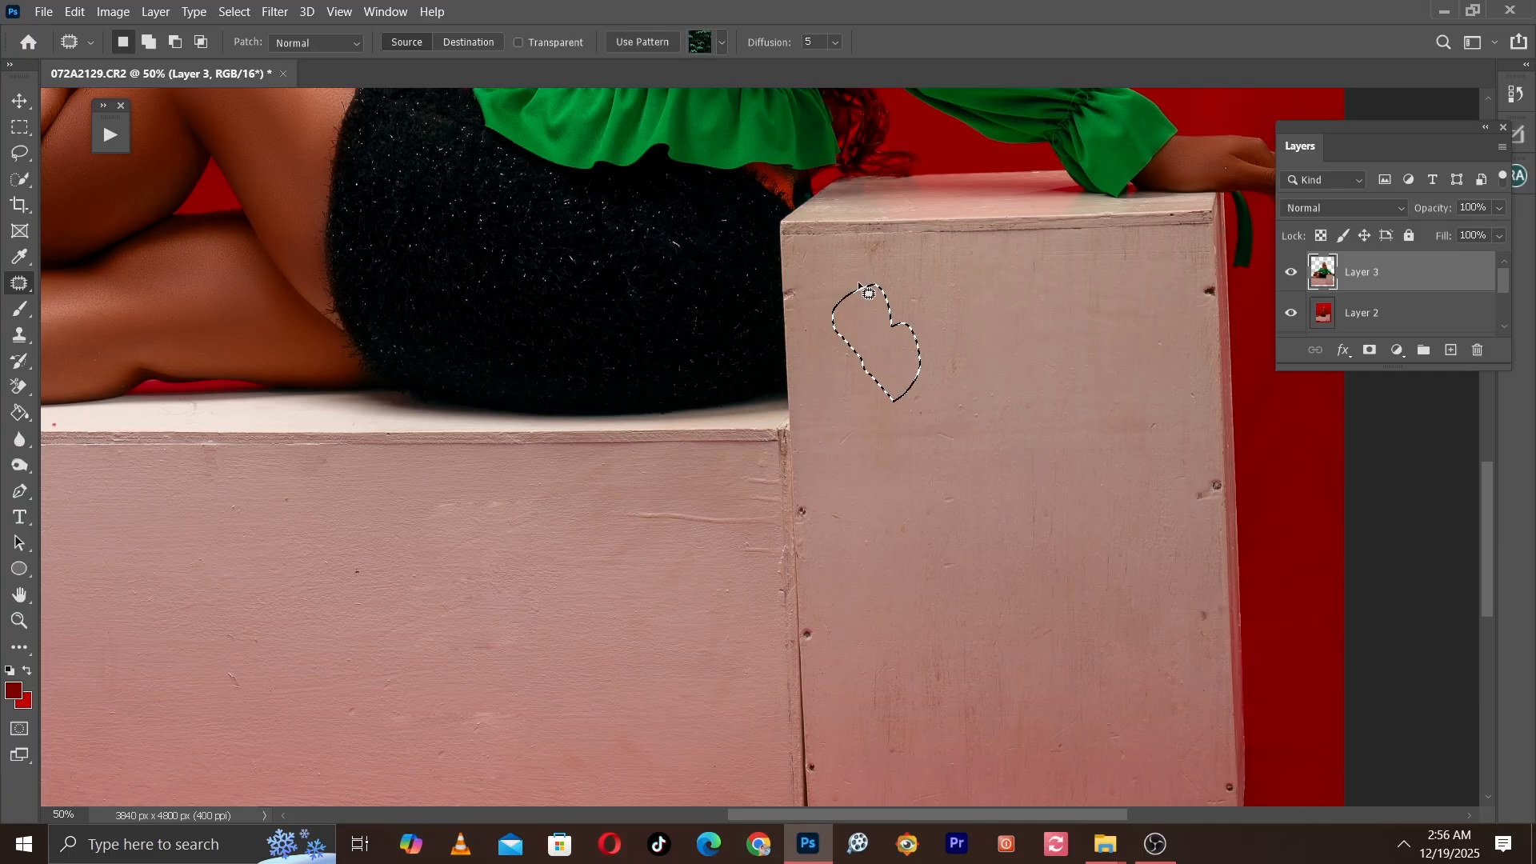
mouse_move(846, 243)
mouse_down()
mouse_move(889, 232)
mouse_move(864, 268)
mouse_move(845, 243)
mouse_up()
drag(877, 270, 891, 309)
key(ctrl+d)
Step: Patch the nail hole and blemish along the tall box's right edge
mouse_move(1150, 516)
mouse_down()
mouse_move(1126, 363)
mouse_move(1123, 243)
mouse_move(1182, 193)
mouse_move(1198, 221)
mouse_move(1178, 242)
mouse_move(1187, 355)
mouse_move(1154, 326)
mouse_up()
drag(1171, 356, 1134, 409)
drag(1179, 528, 1193, 480)
key(ctrl+d)
Step: Patch the three nail holes along the tall box's left edge beside the low box
drag(735, 385, 808, 470)
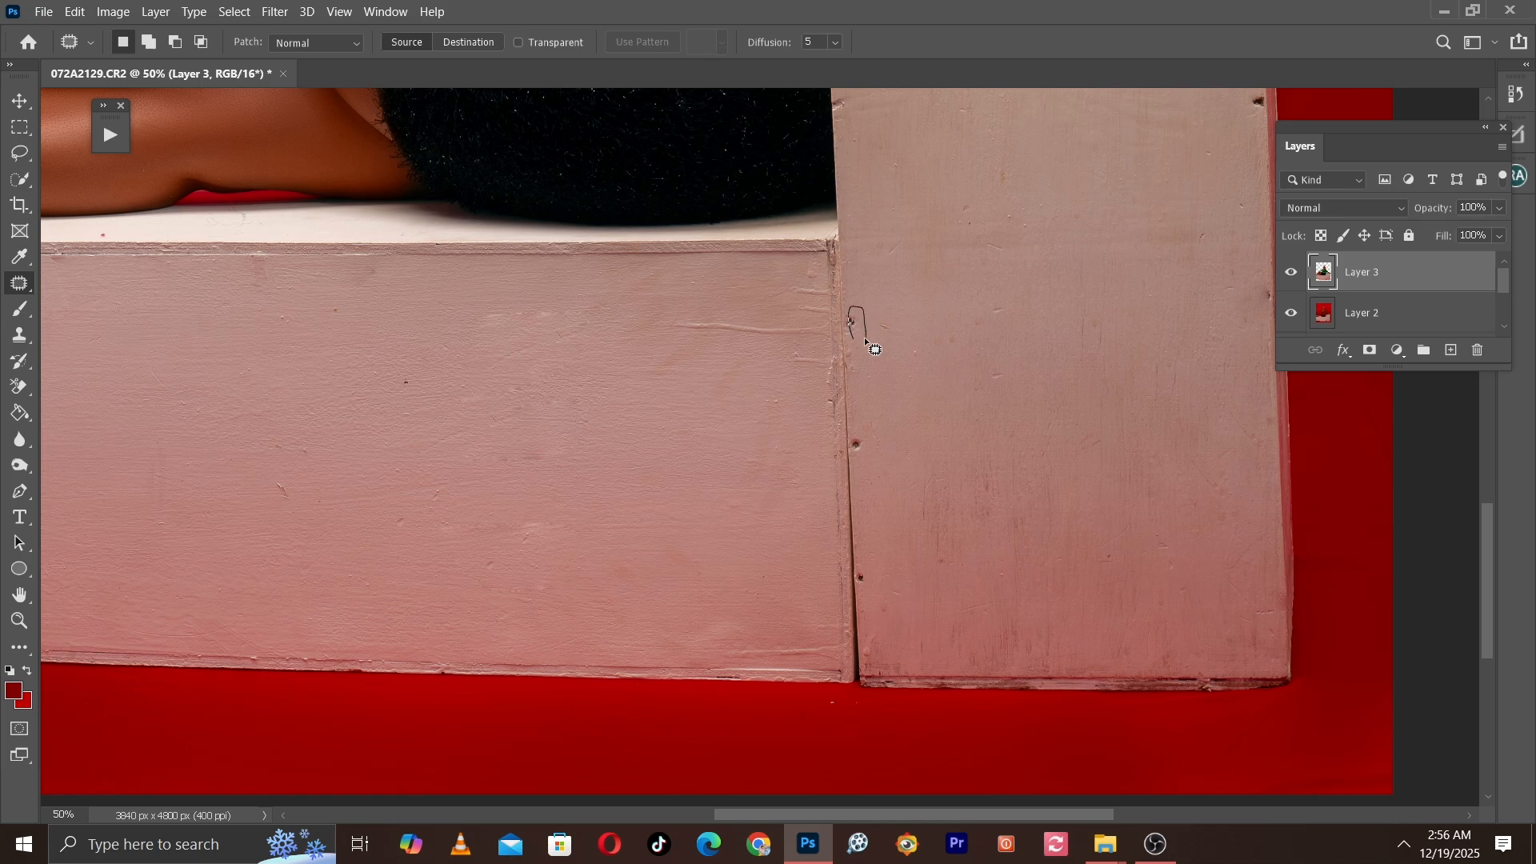
drag(865, 339, 878, 315)
key(ctrl+d)
drag(858, 441, 863, 414)
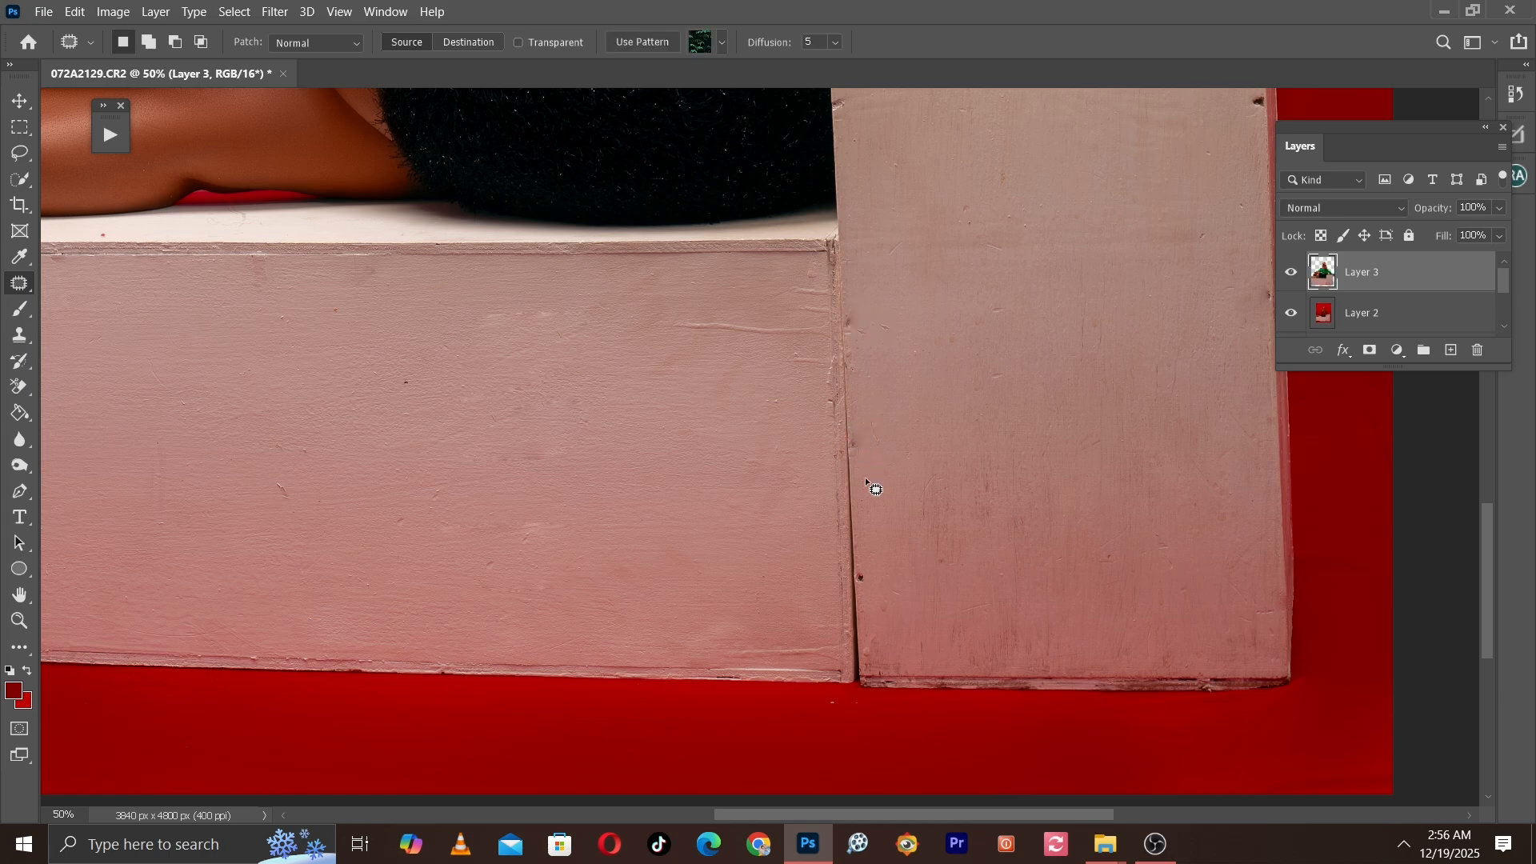
key(ctrl+d)
drag(856, 612, 858, 606)
drag(886, 535, 888, 534)
key(ctrl+d)
Step: Patch the remaining nail hole near the tall box's upper right corner, below her hand
key(ctrl+minus)
key(ctrl+minus)
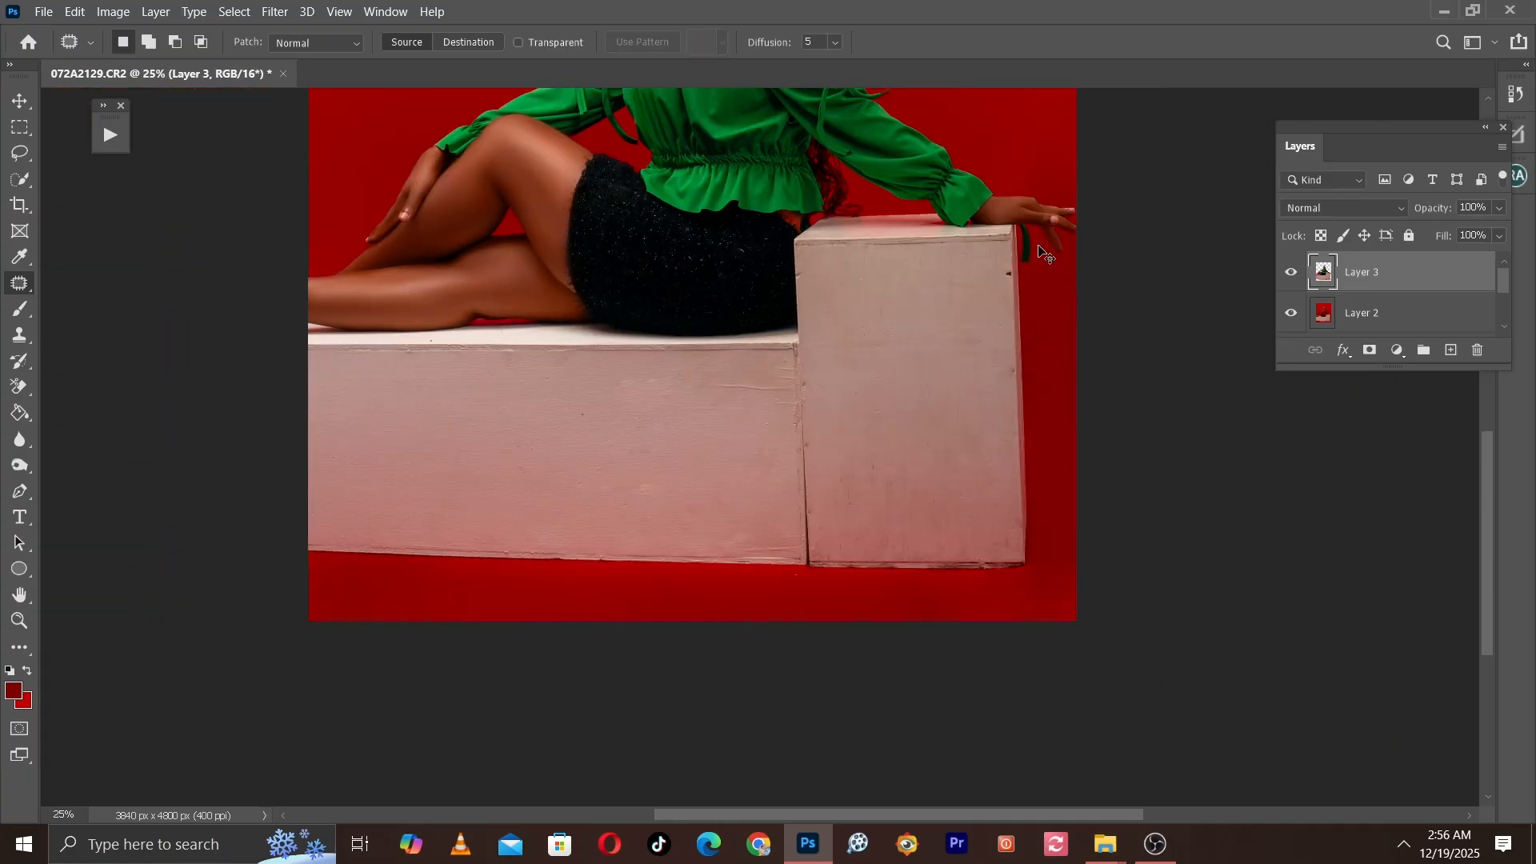
key(ctrl+plus)
drag(1053, 232, 893, 458)
key(ctrl+plus)
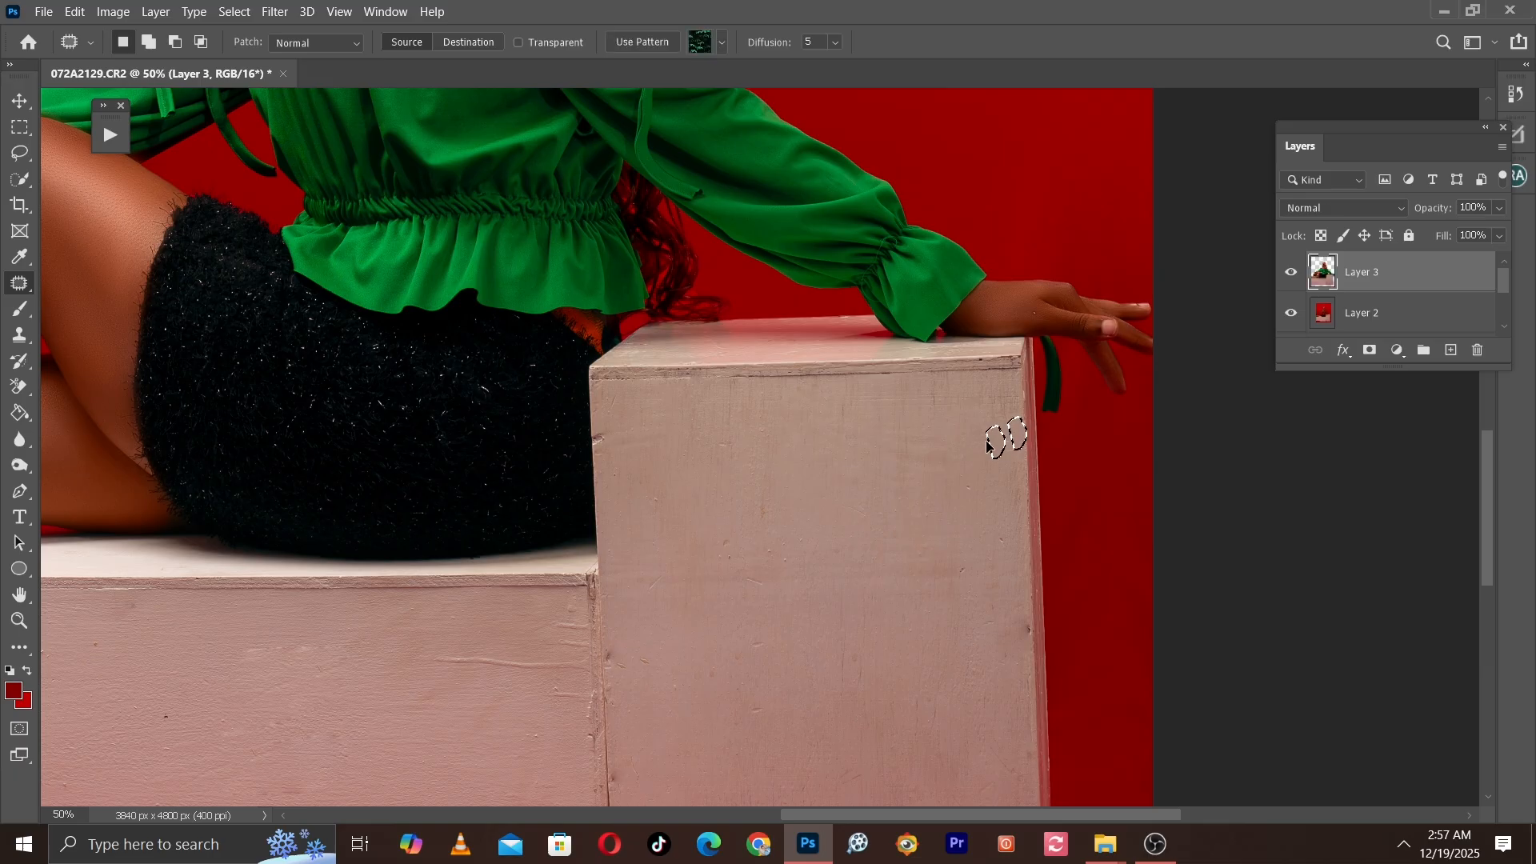
Step: Examine the retouched boxes and backdrop in the full image, as well as the woman's upper body up close
key(ctrl+minus)
key(ctrl+minus)
drag(674, 456, 832, 608)
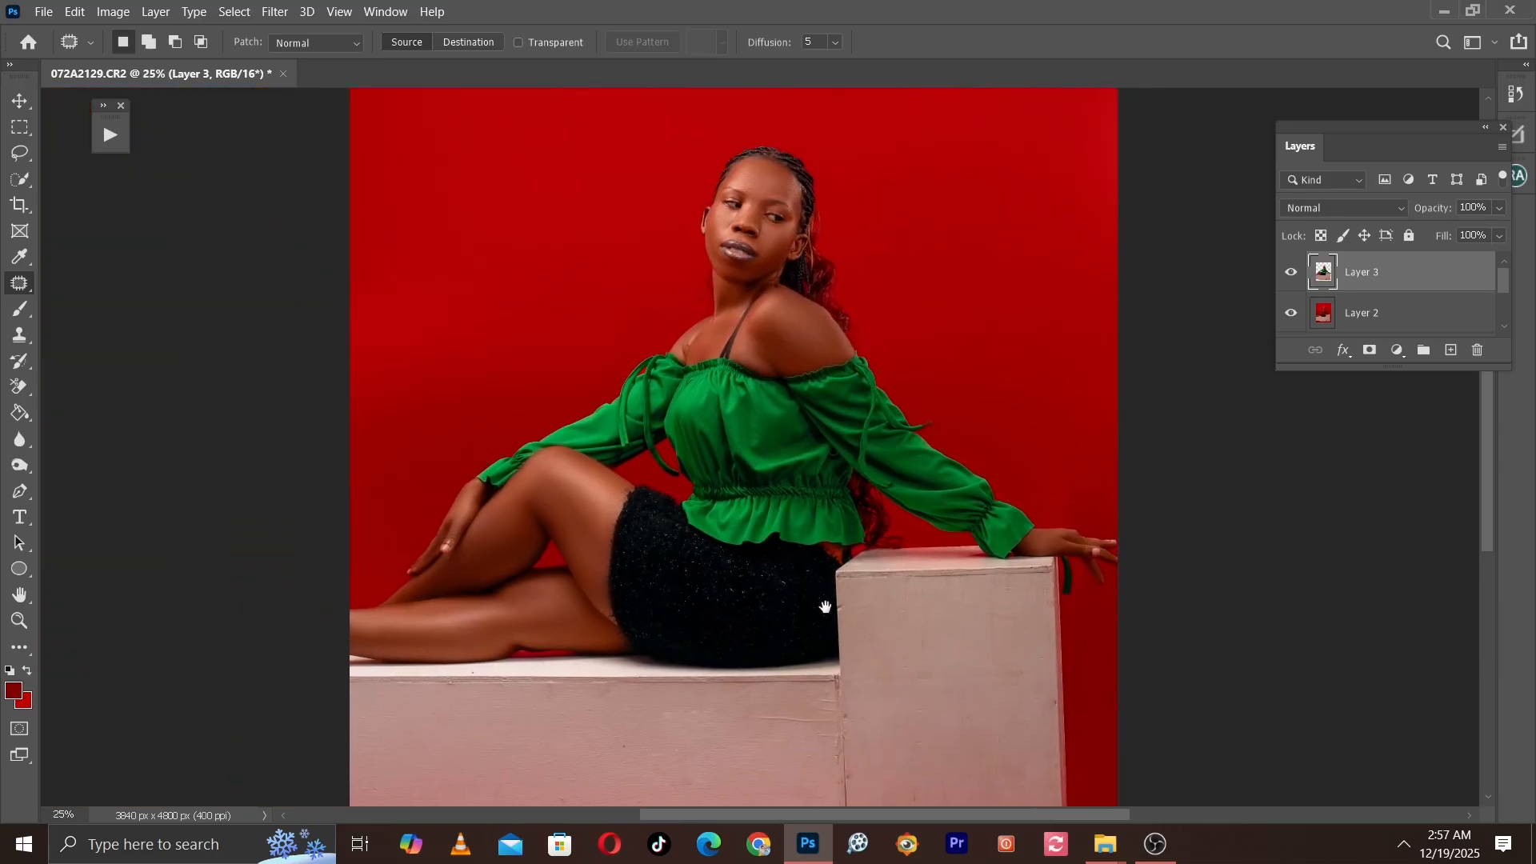
key(ctrl+minus)
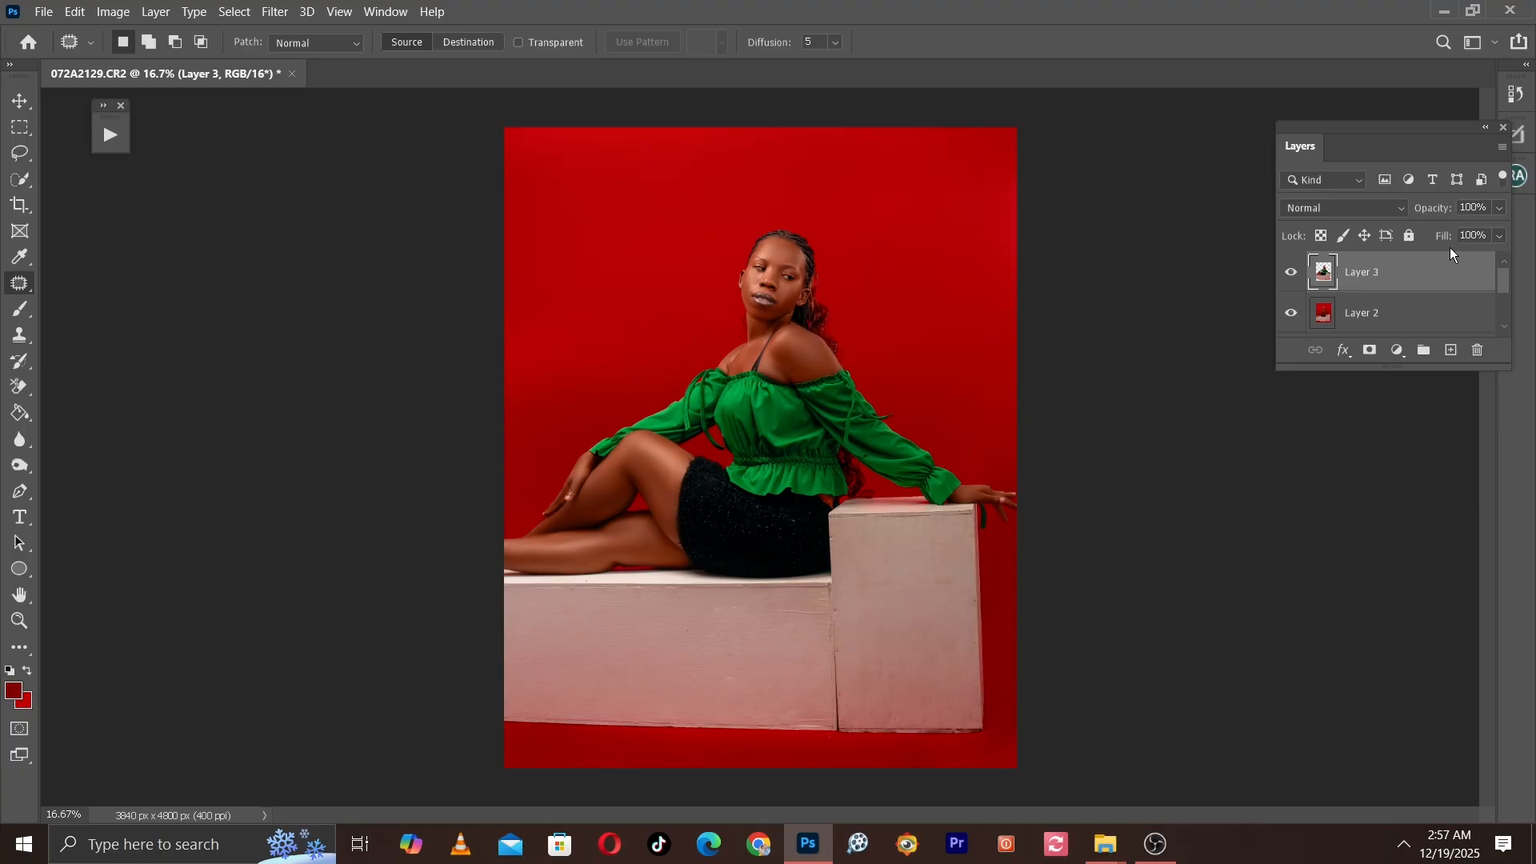
key(ctrl+plus)
key(ctrl+plus)
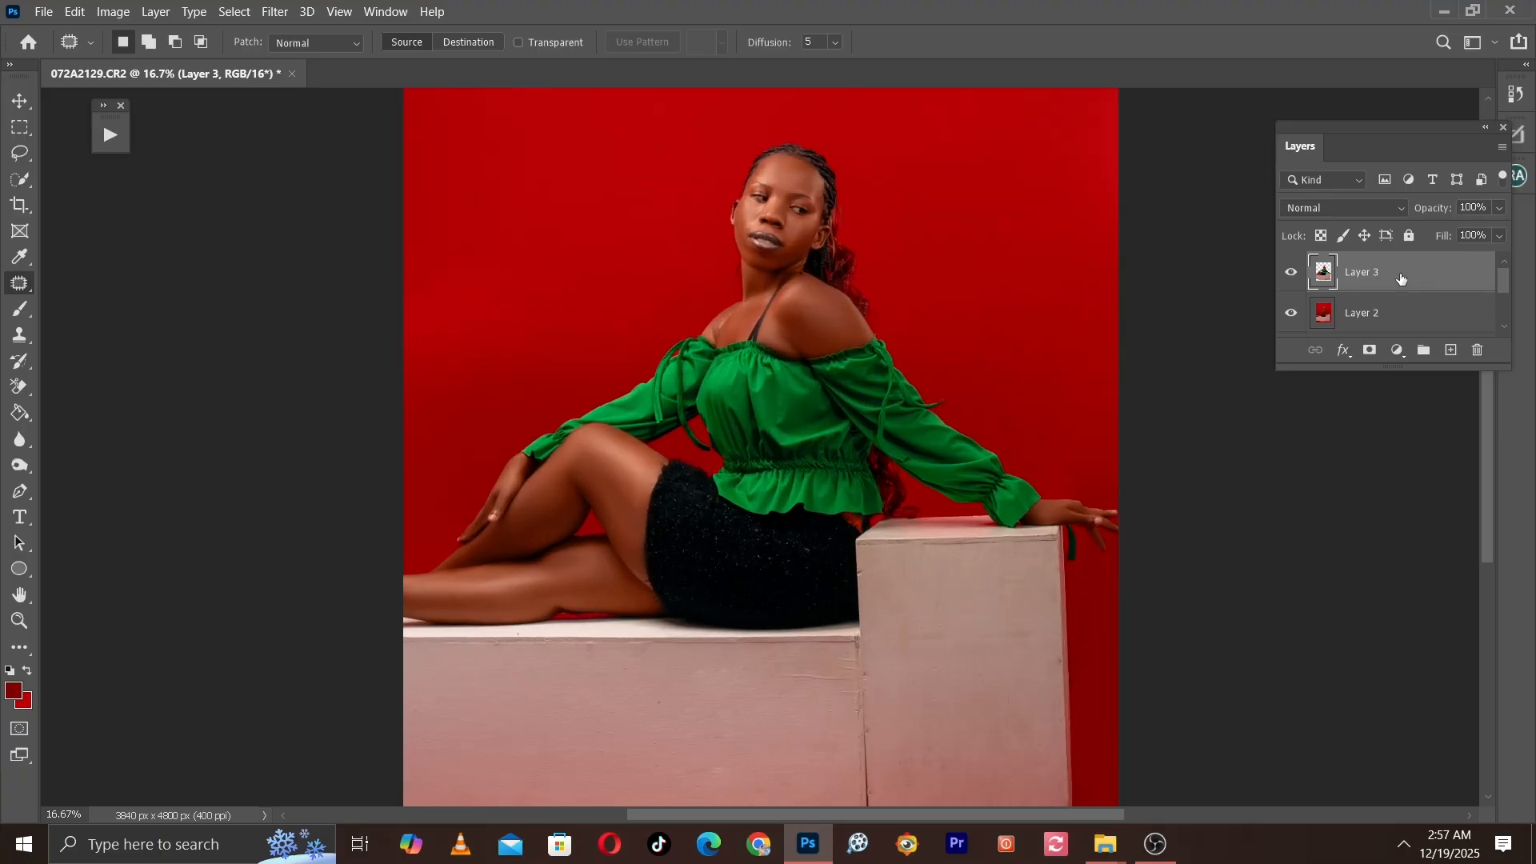
drag(893, 352, 933, 589)
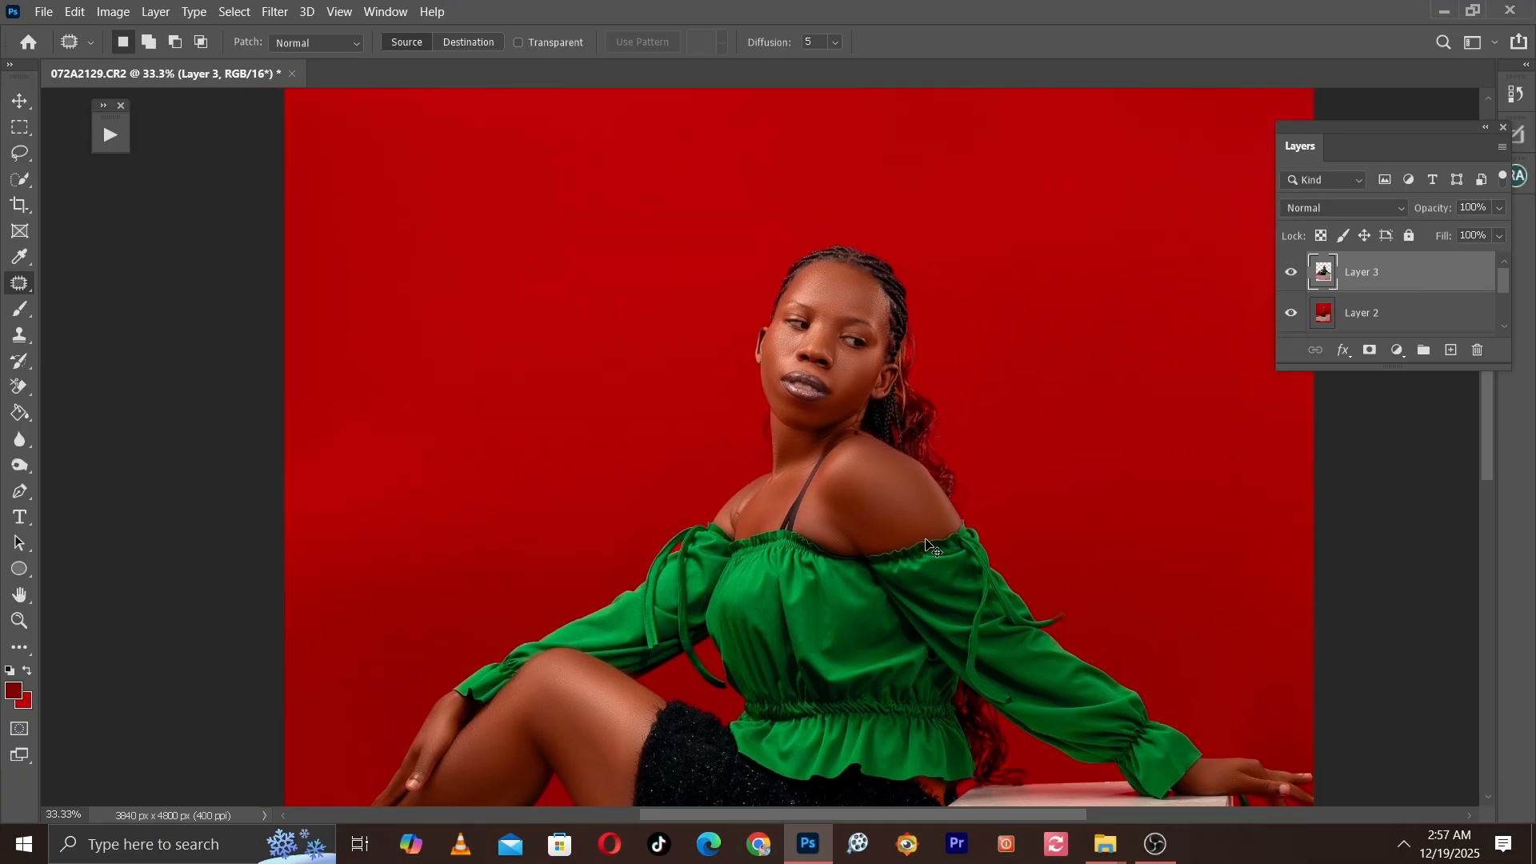
Step: Examine the woman's head and shoulders up close, as well as the whole photo
key(ctrl+plus)
drag(966, 436, 889, 608)
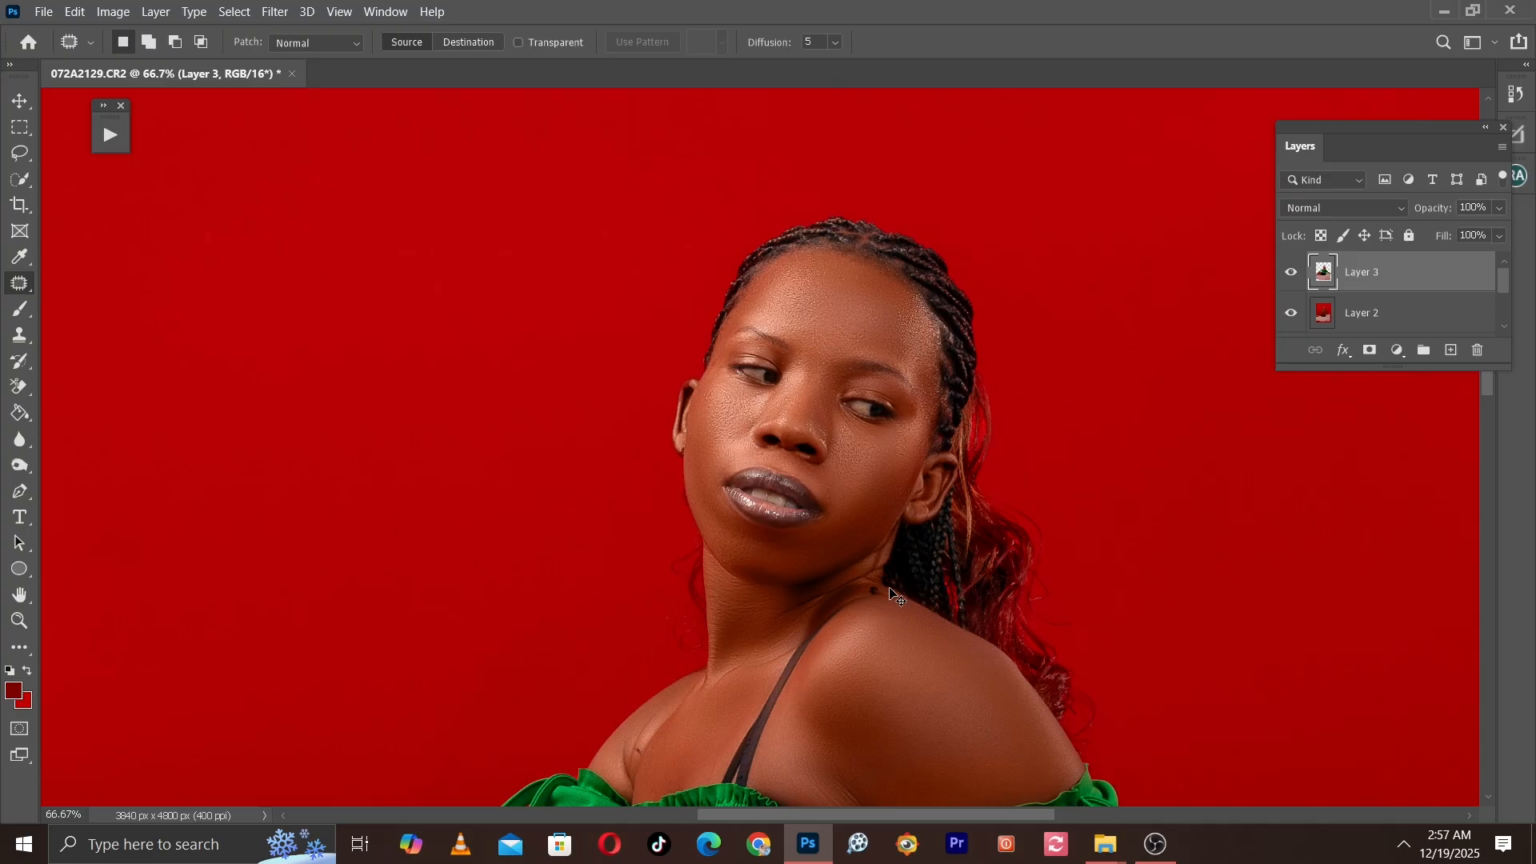
key(ctrl+minus)
key(ctrl+minus)
key(ctrl+minus)
key(ctrl+minus)
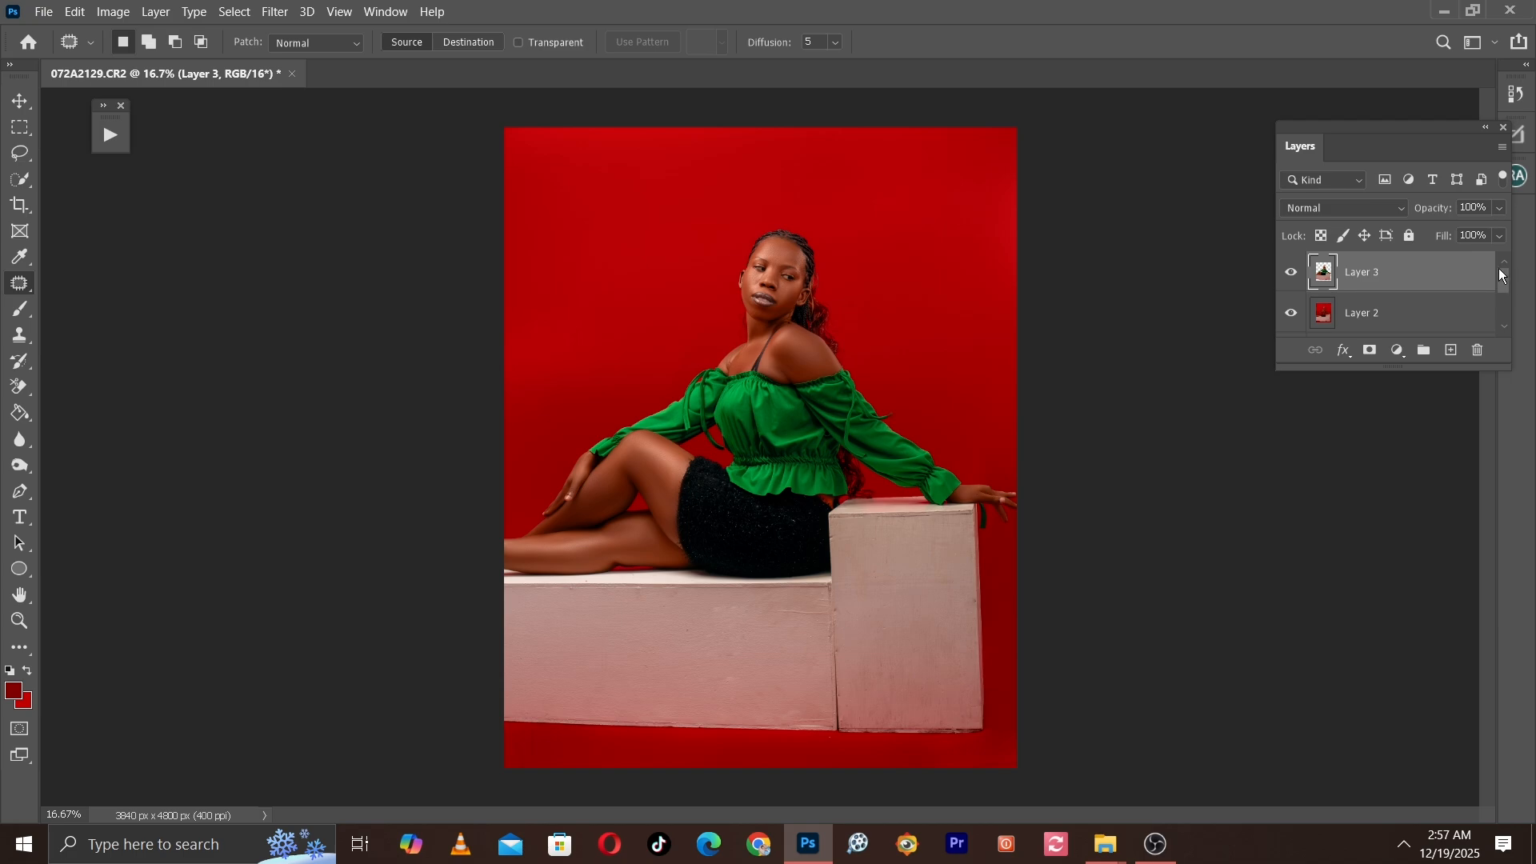
drag(1500, 275, 1501, 312)
Step: Copy the brown gradient image with the circle into the woman's photo and place it in the canvas's upper left corner
click(28, 104)
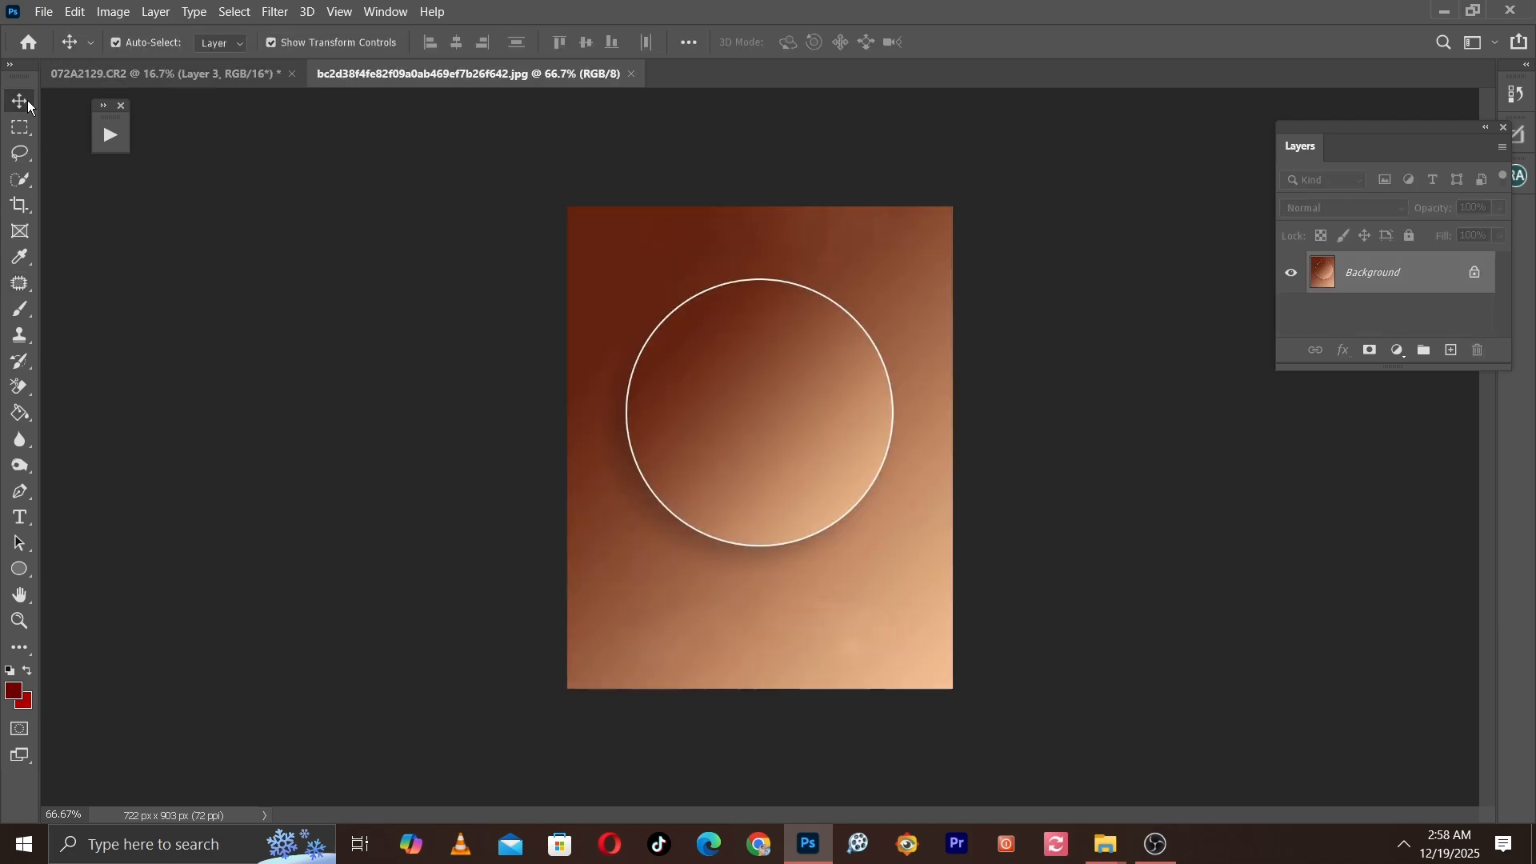
drag(736, 377, 242, 83)
drag(648, 216, 650, 218)
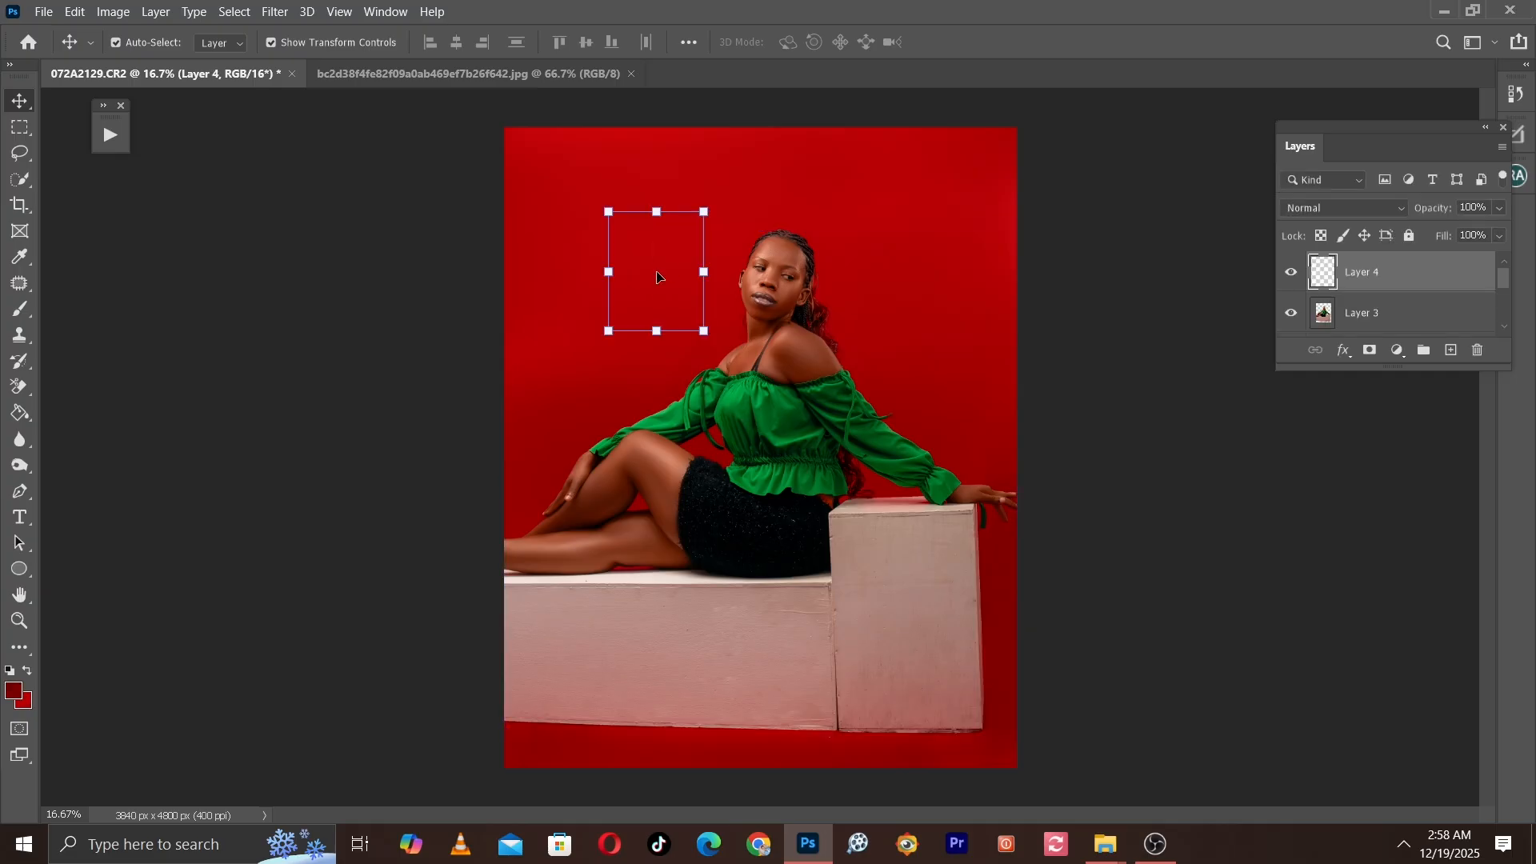
drag(659, 277, 554, 193)
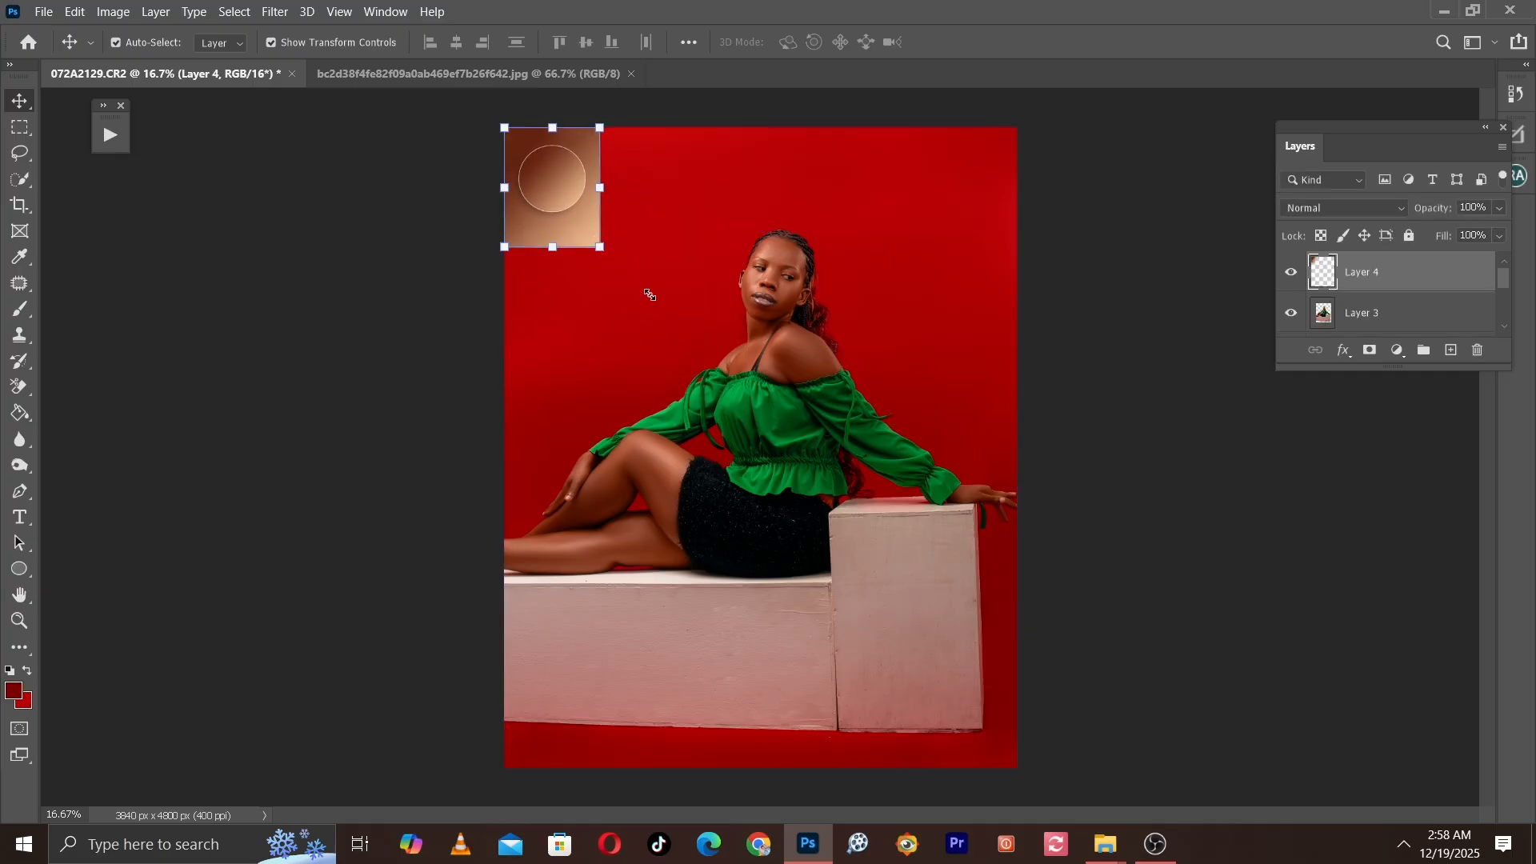
Step: Enlarge the gradient image to about 503% and centre it horizontally on the canvas
drag(843, 459, 1073, 638)
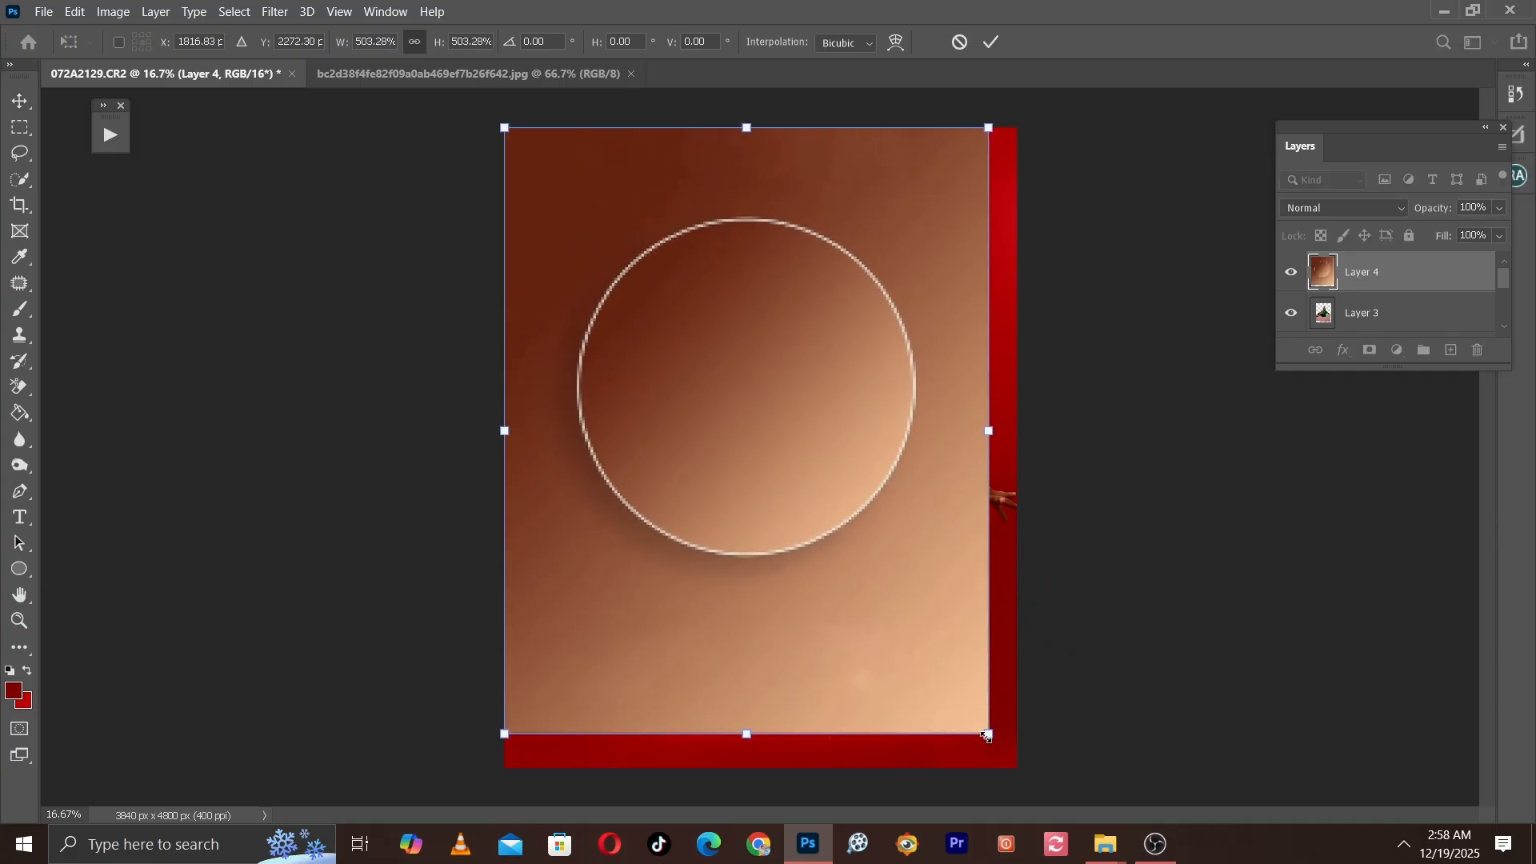
drag(952, 526, 967, 524)
key(Return)
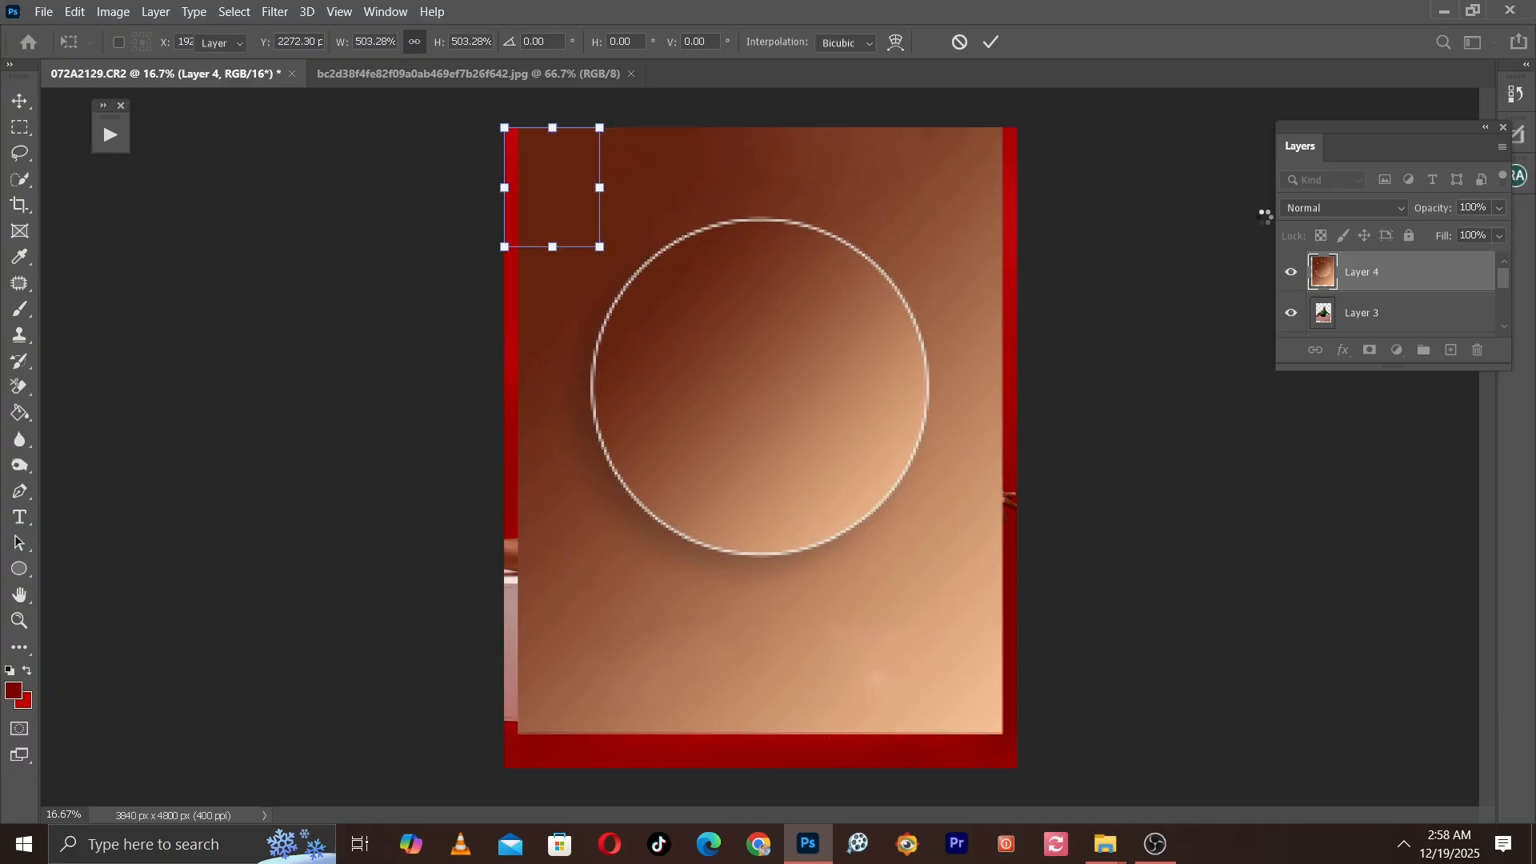
Step: Try Overlay on the gradient layer, reduce its opacity to 28%, and switch its blend mode to Multiply
click(1349, 211)
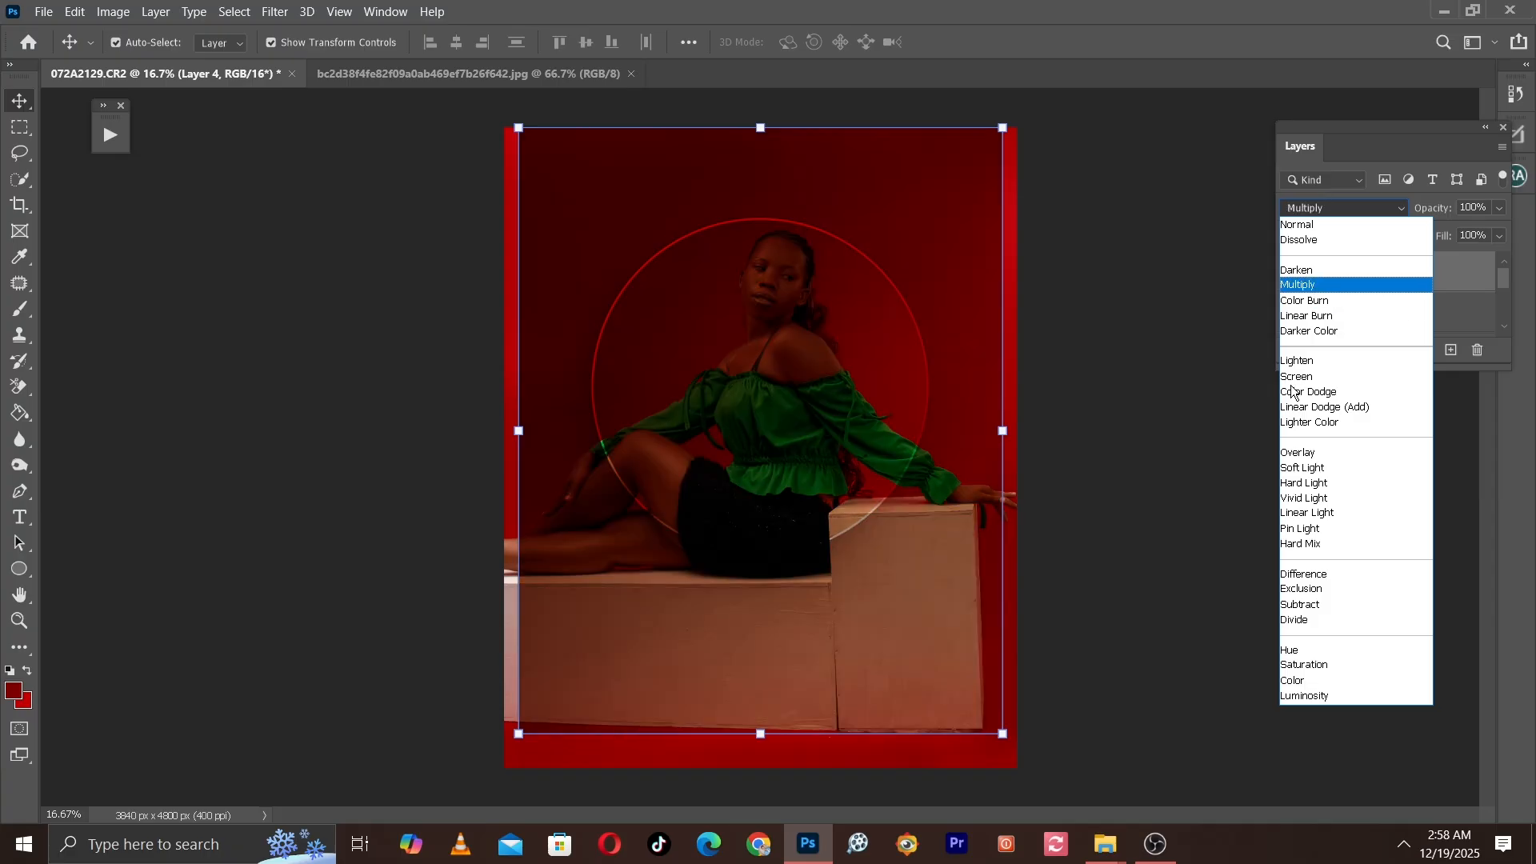
click(1290, 454)
click(1497, 210)
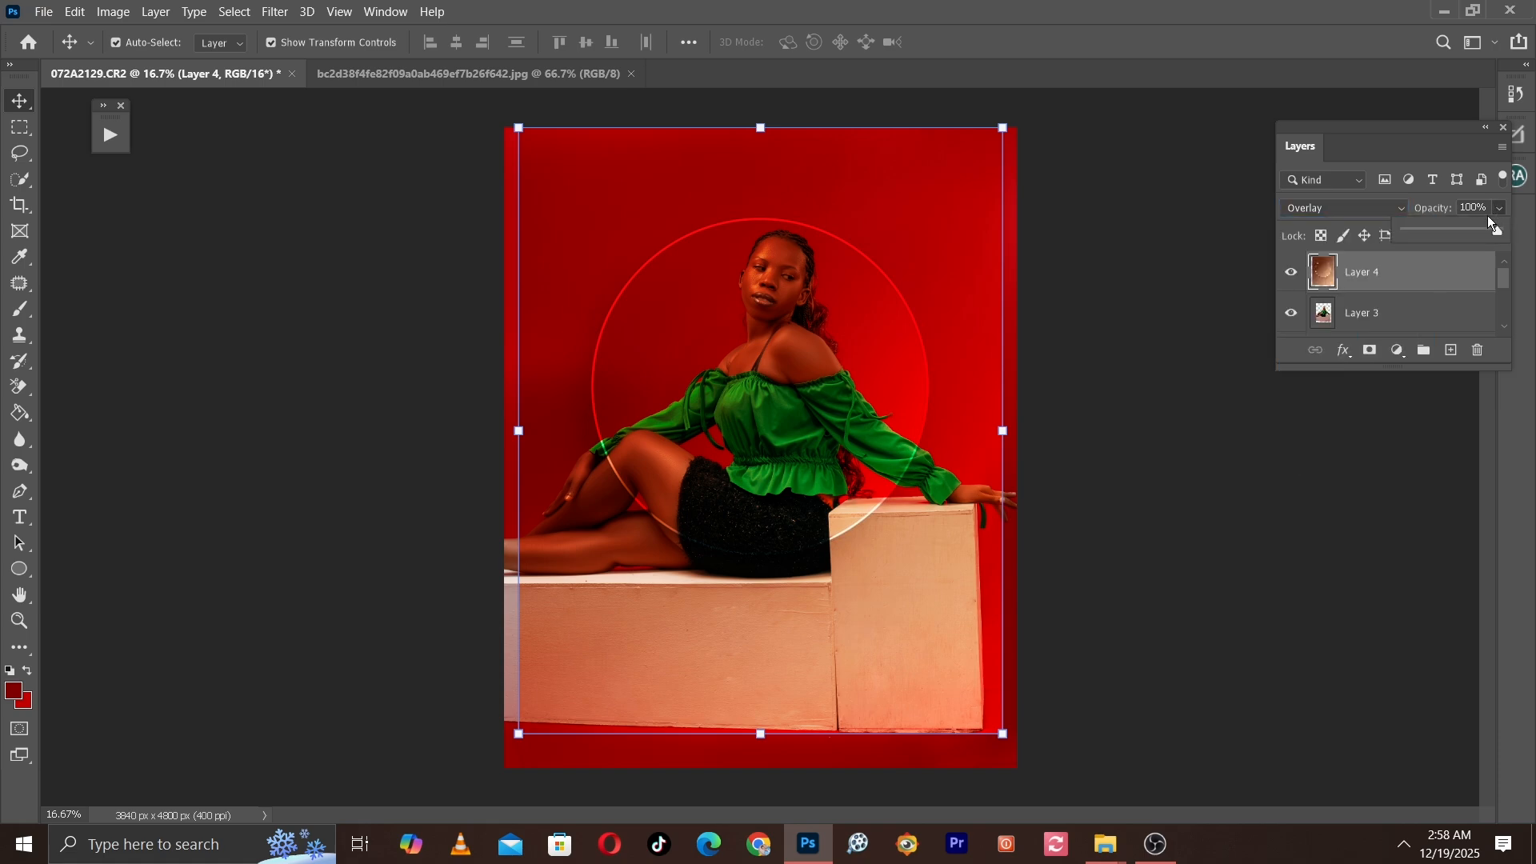
drag(1408, 238, 1412, 239)
click(1432, 231)
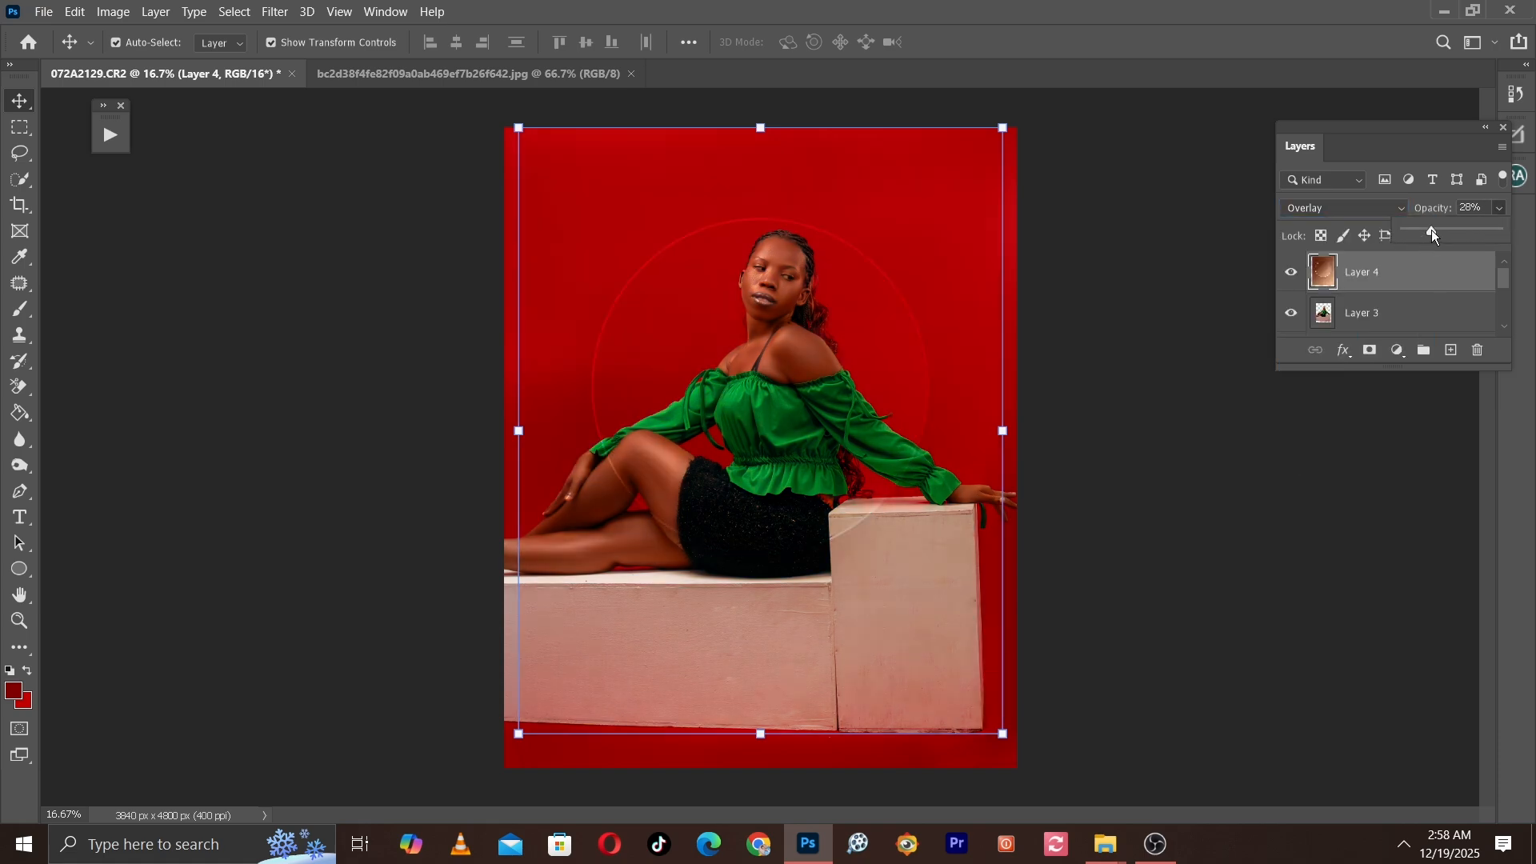
click(1376, 207)
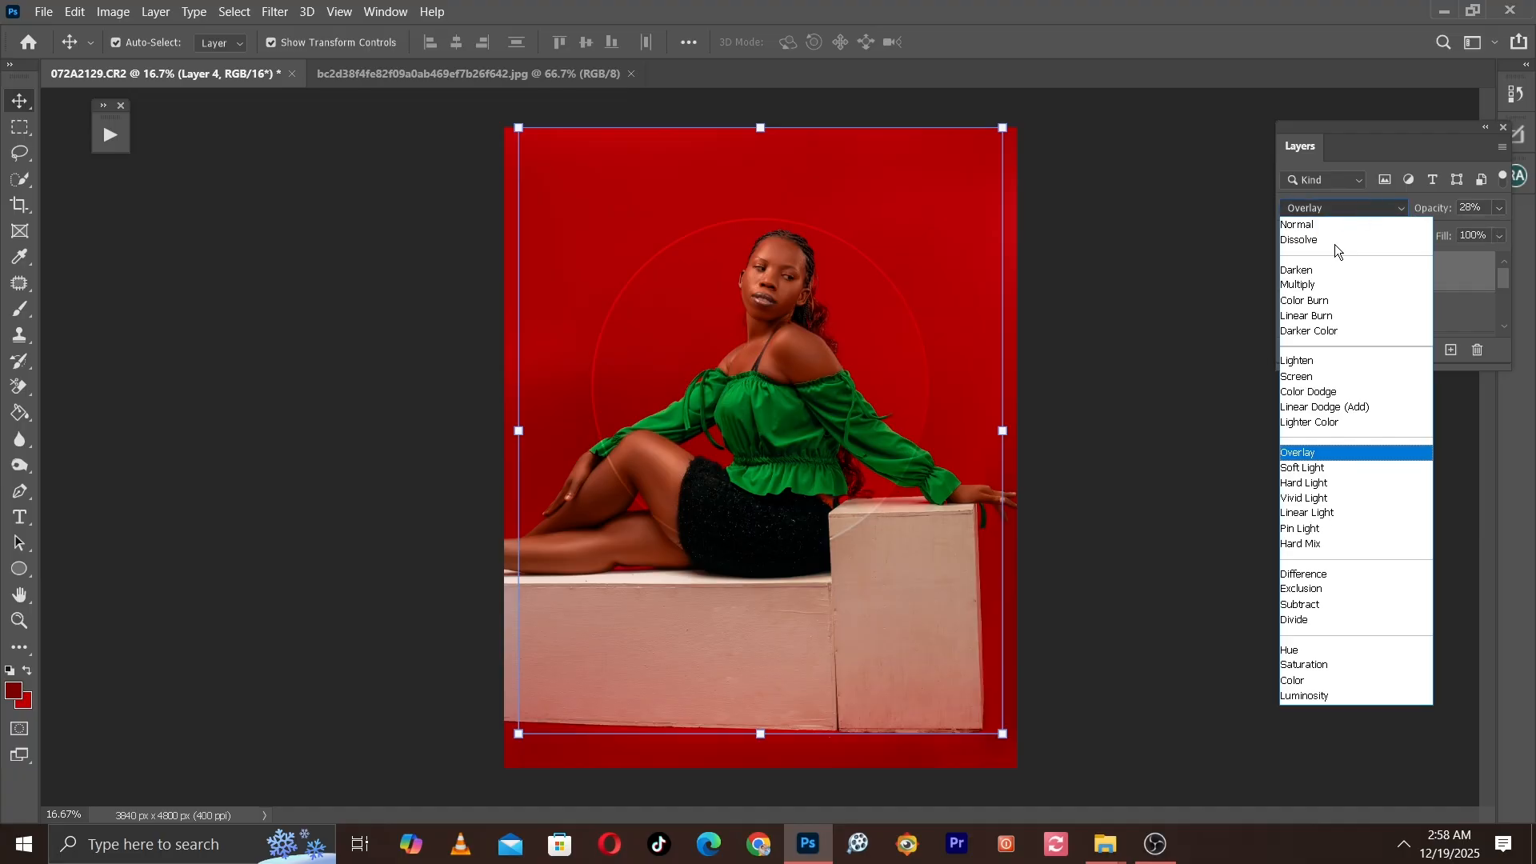
click(1320, 286)
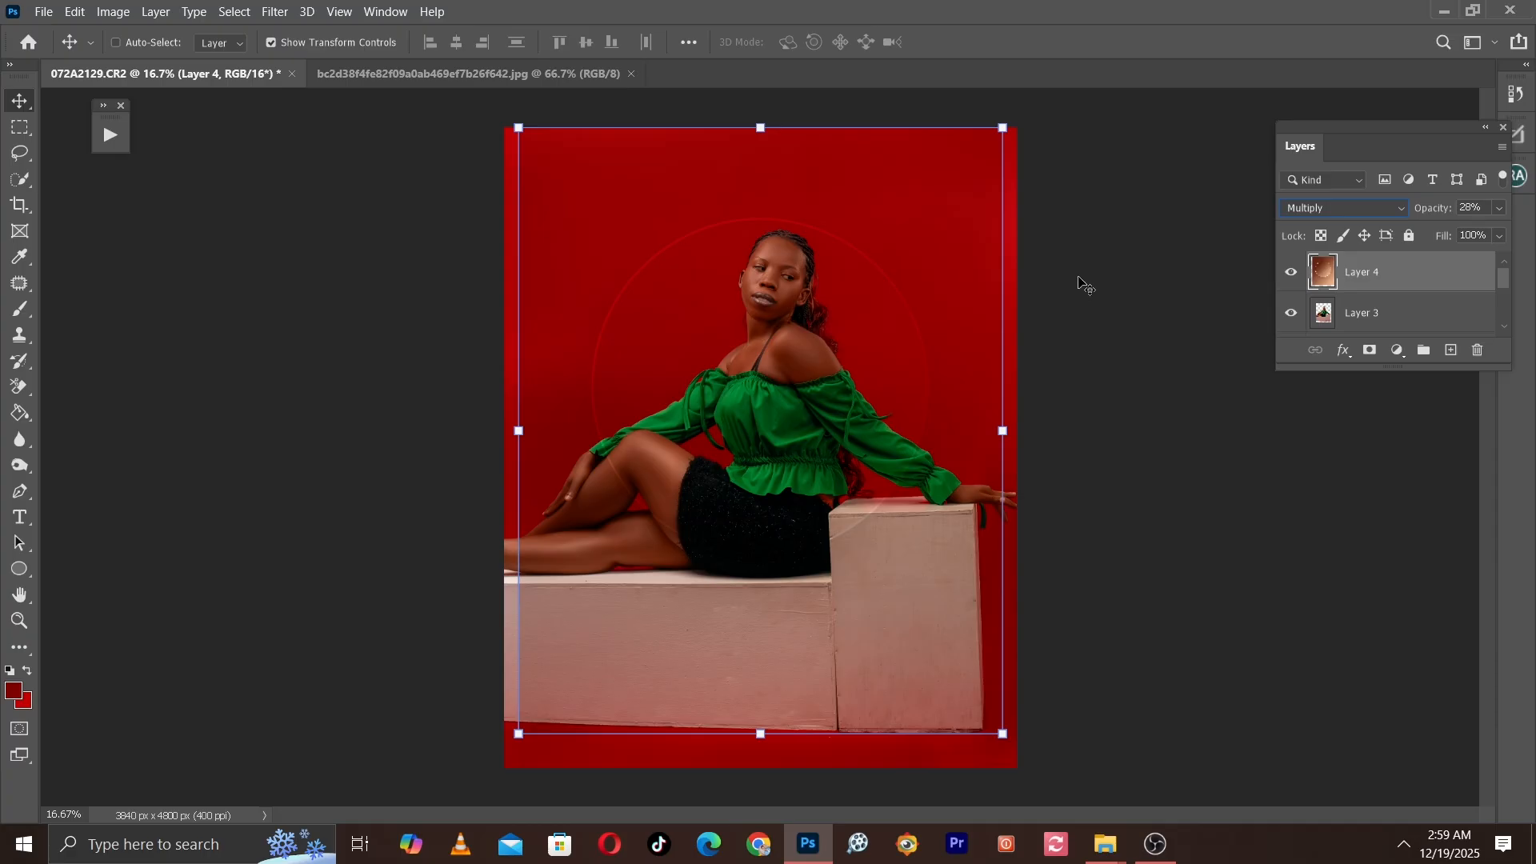
Step: Move the gradient layer one level down, beneath the woman's cutout layer
key(ctrl+bracketleft)
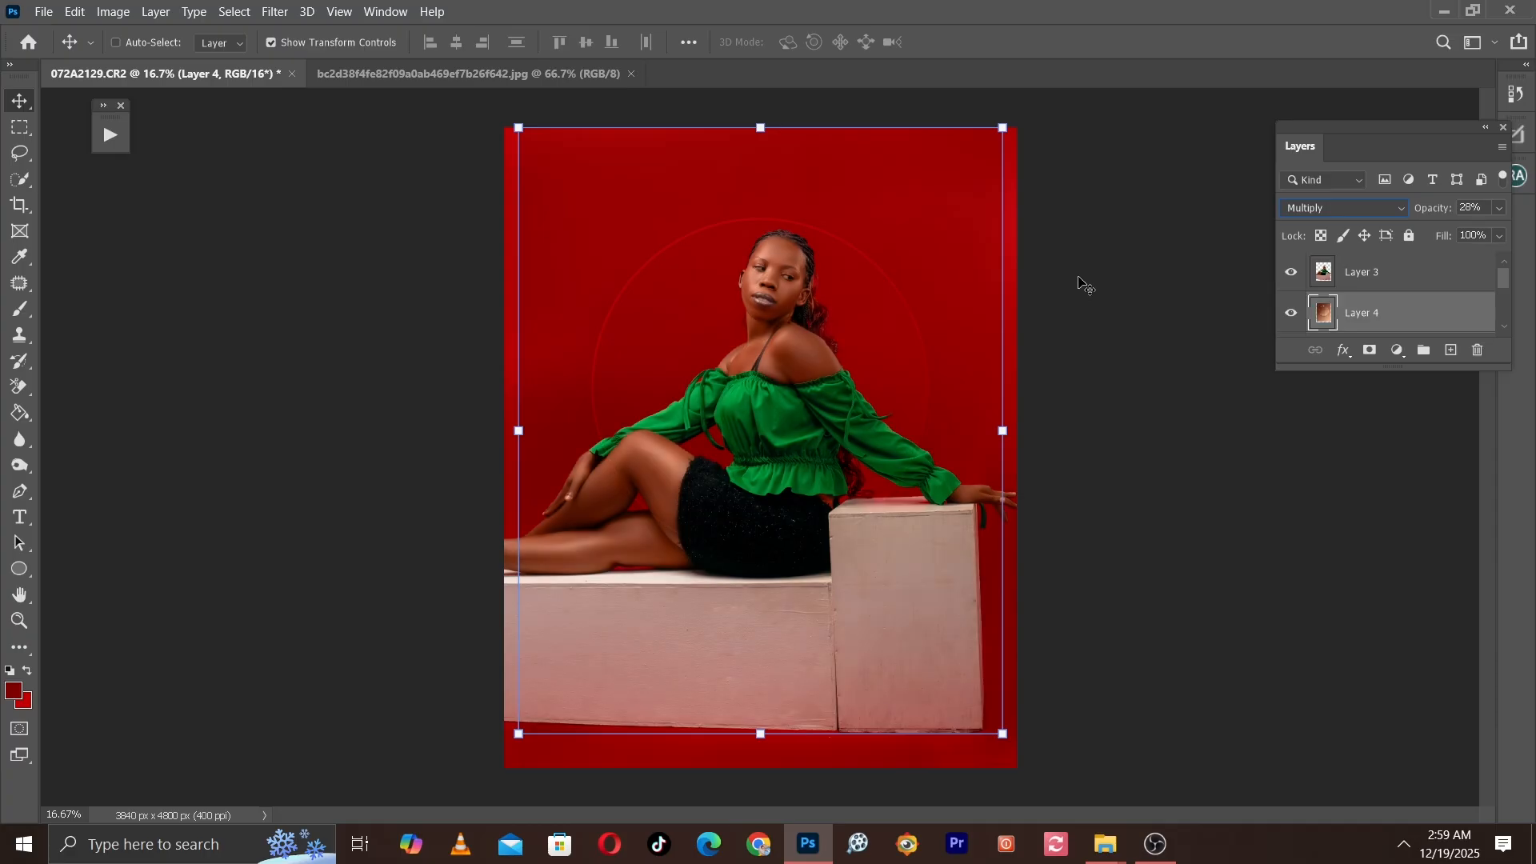
key(ctrl)
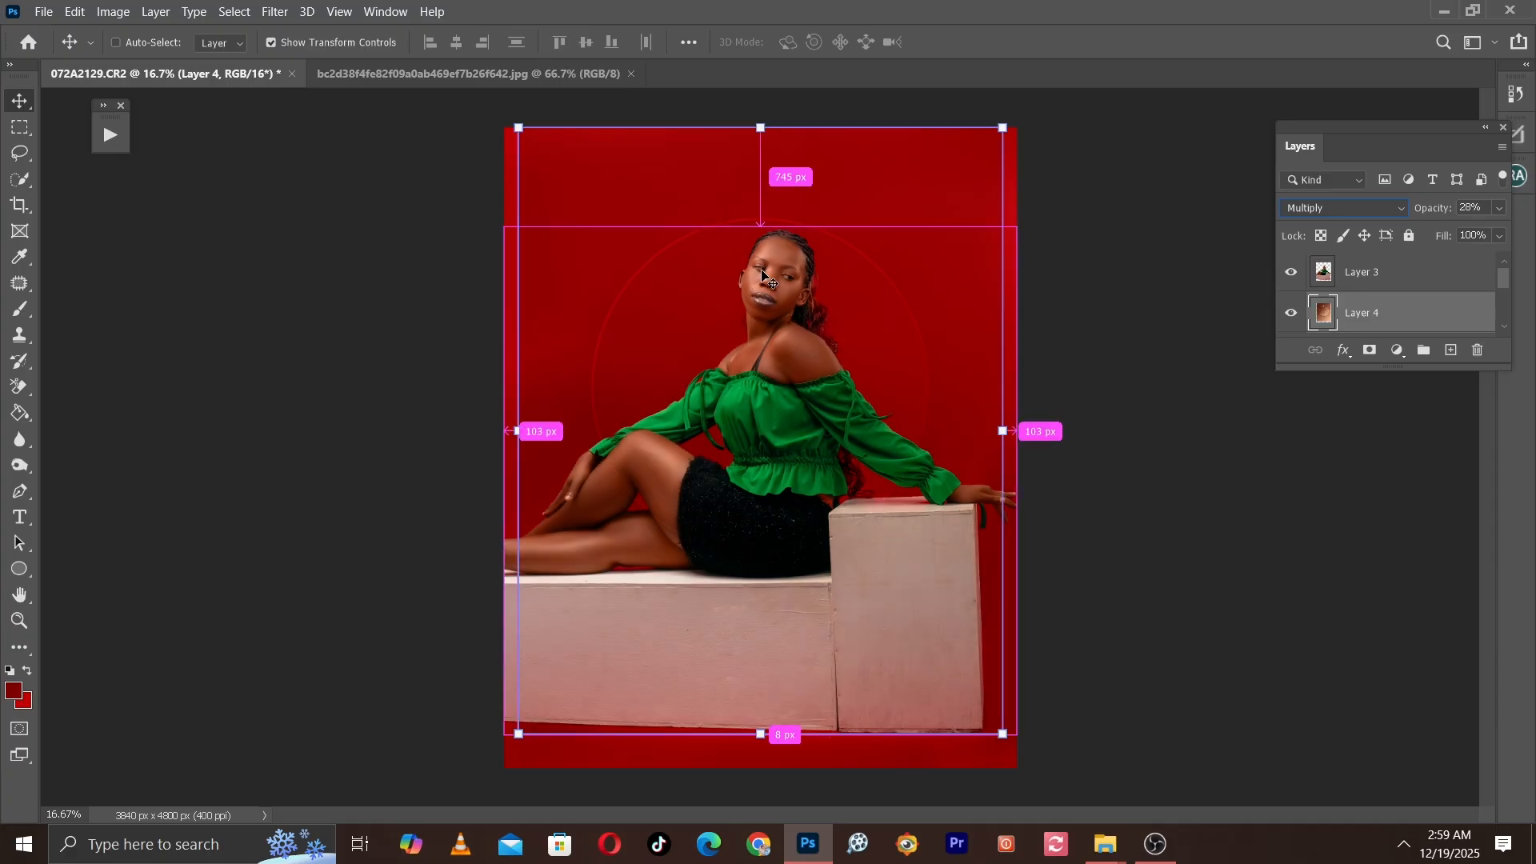
key(ctrl+plus)
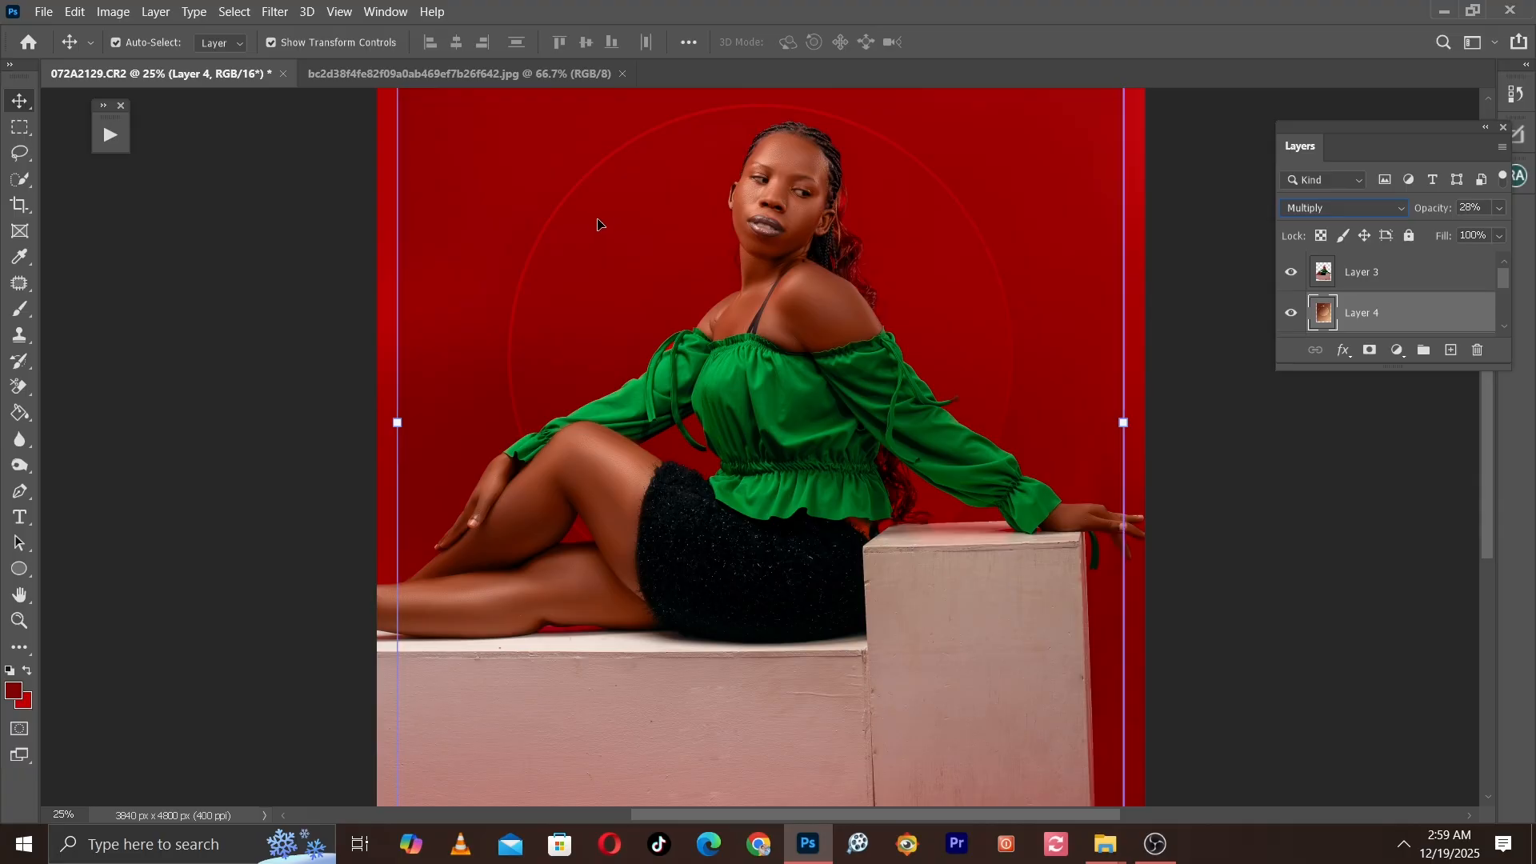
key(ctrl+minus)
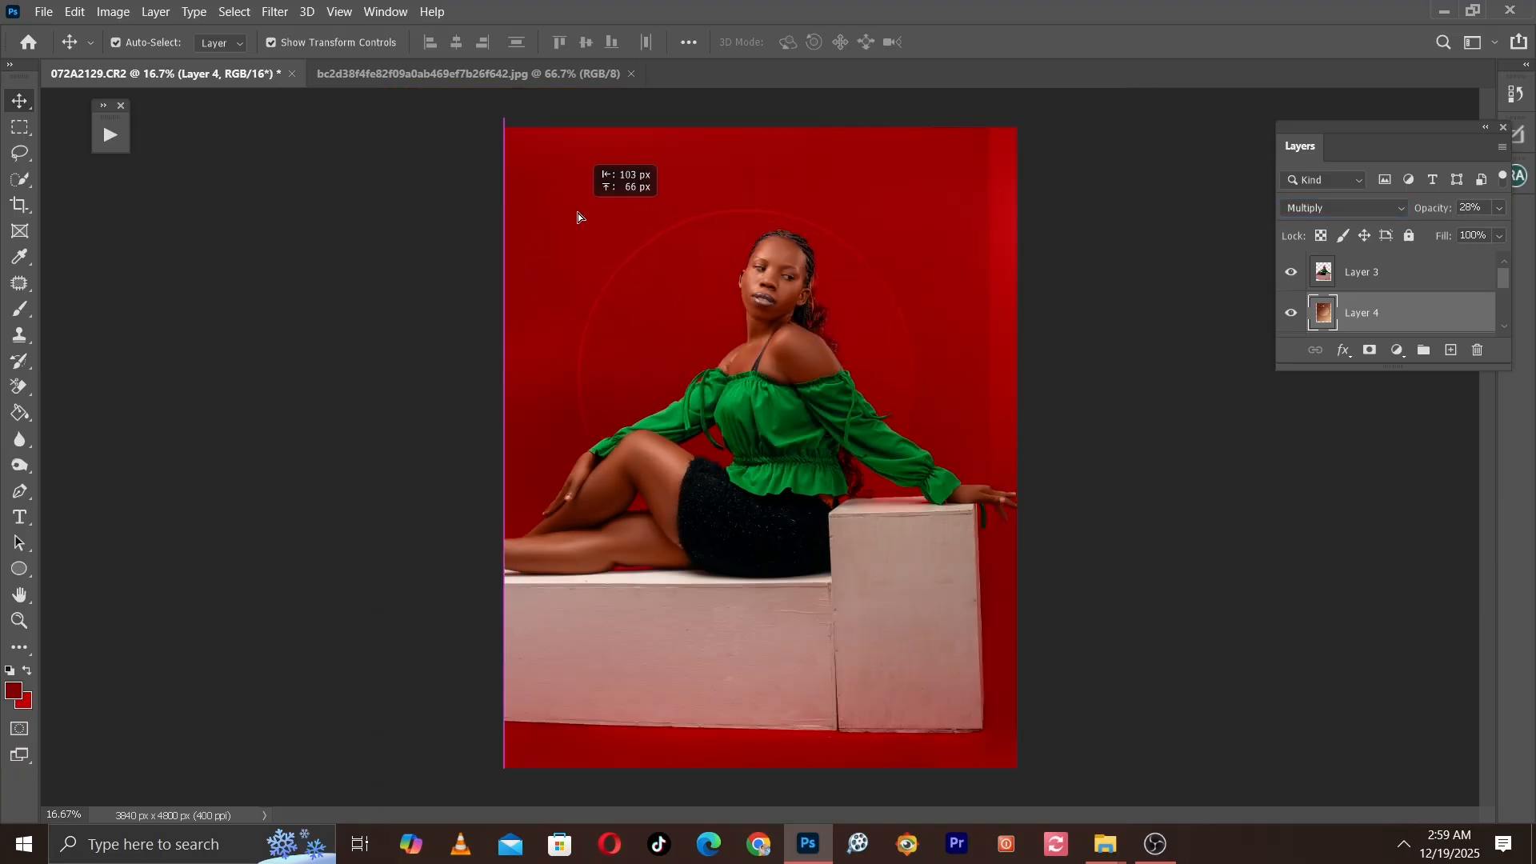
Step: Enlarge the gradient layer to about 116% so it covers the whole canvas, and centre its circle horizontally behind the woman
drag(578, 213, 578, 214)
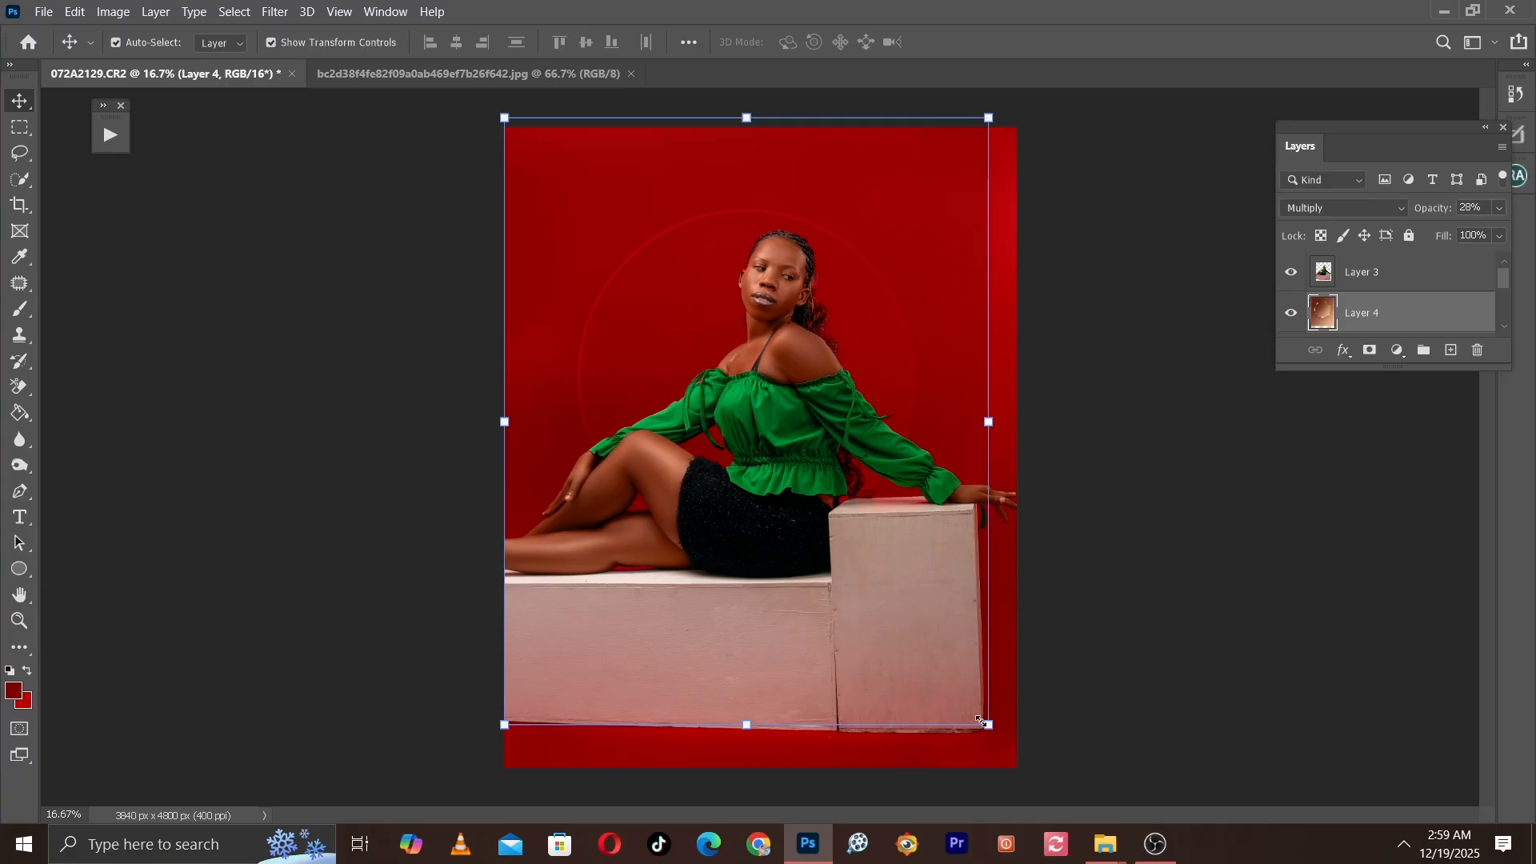
drag(1019, 755, 1034, 771)
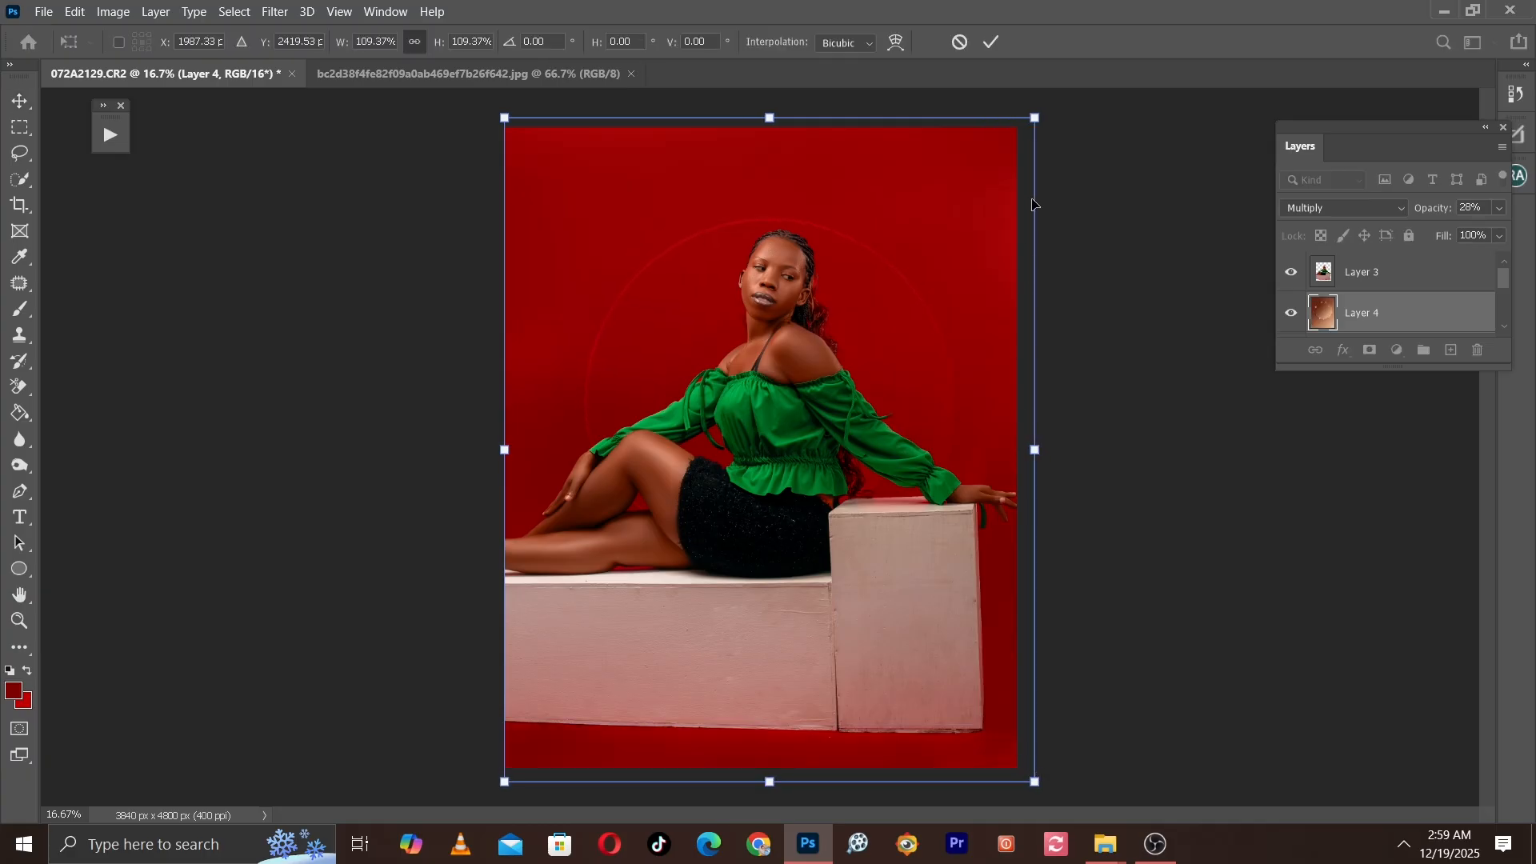
drag(1035, 117, 1048, 57)
key(ctrl+minus)
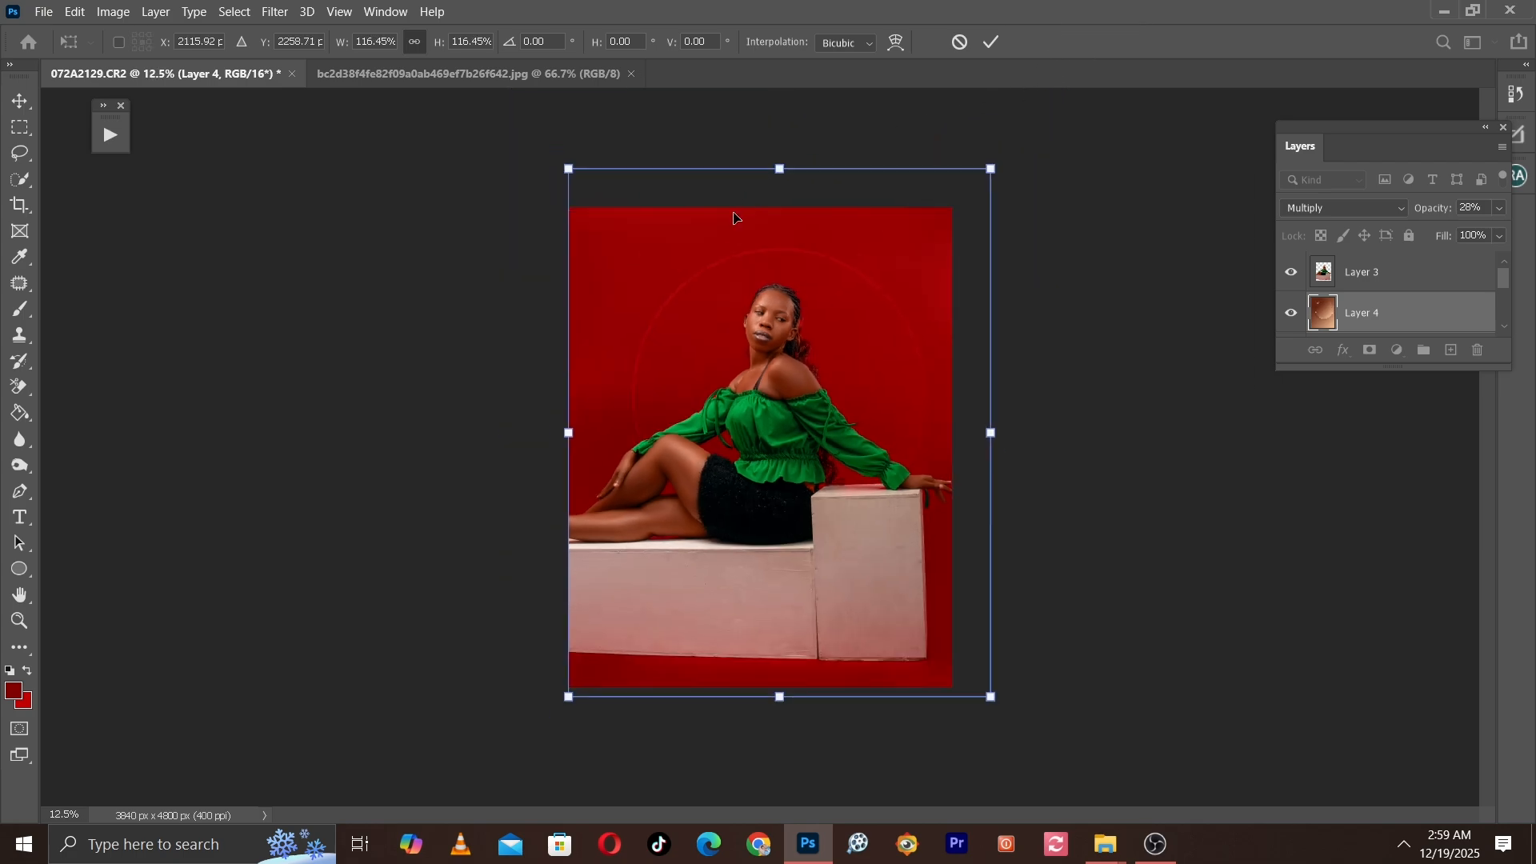
drag(896, 339, 877, 321)
key(Return)
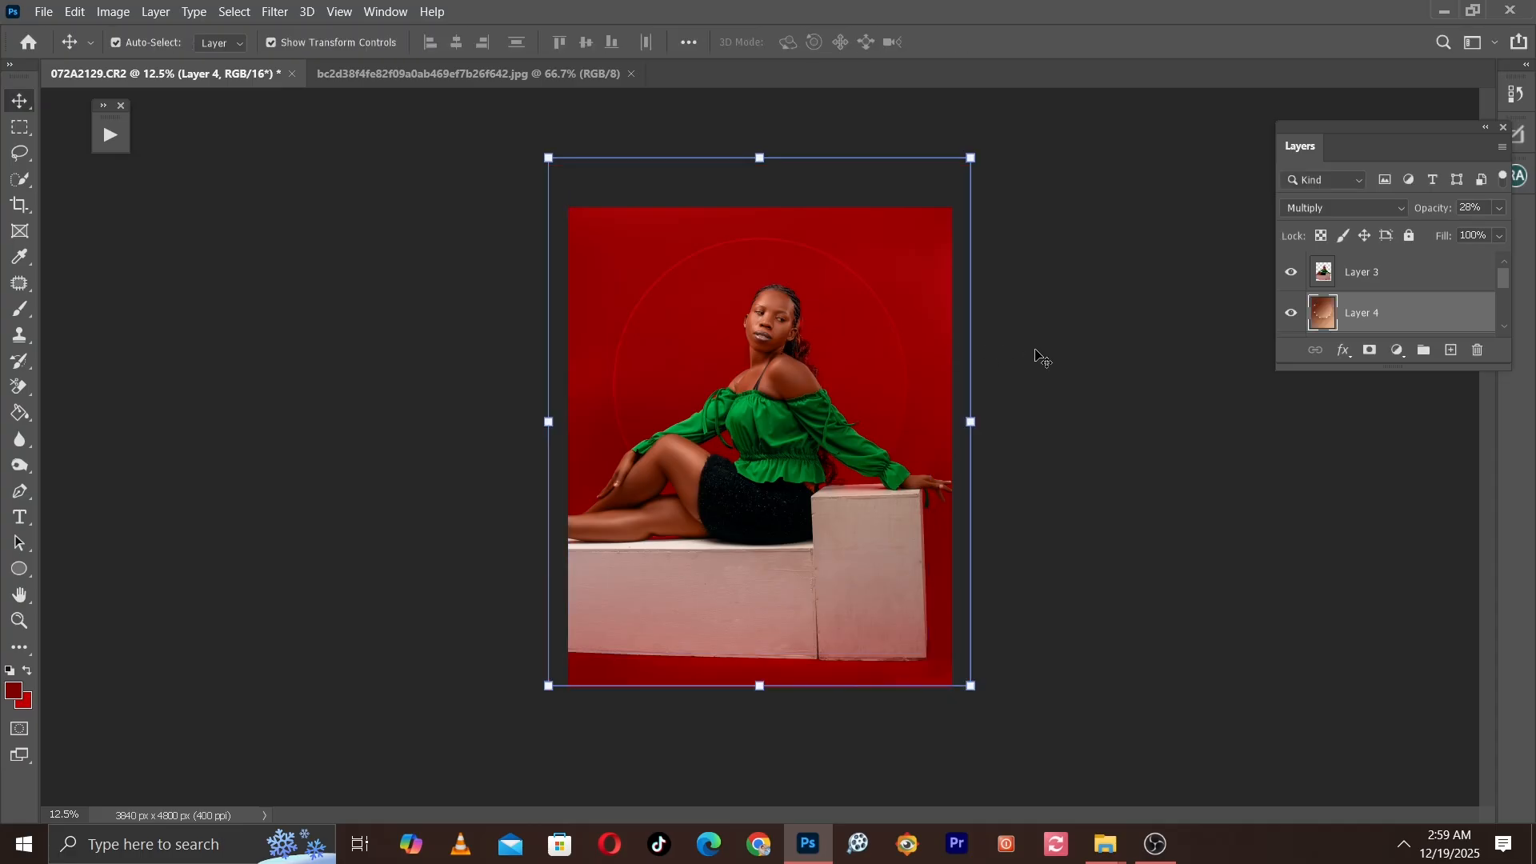
click(1070, 322)
Step: Compare the backdrop with and without the gradient circle layer
key(ctrl+plus)
key(ctrl+plus)
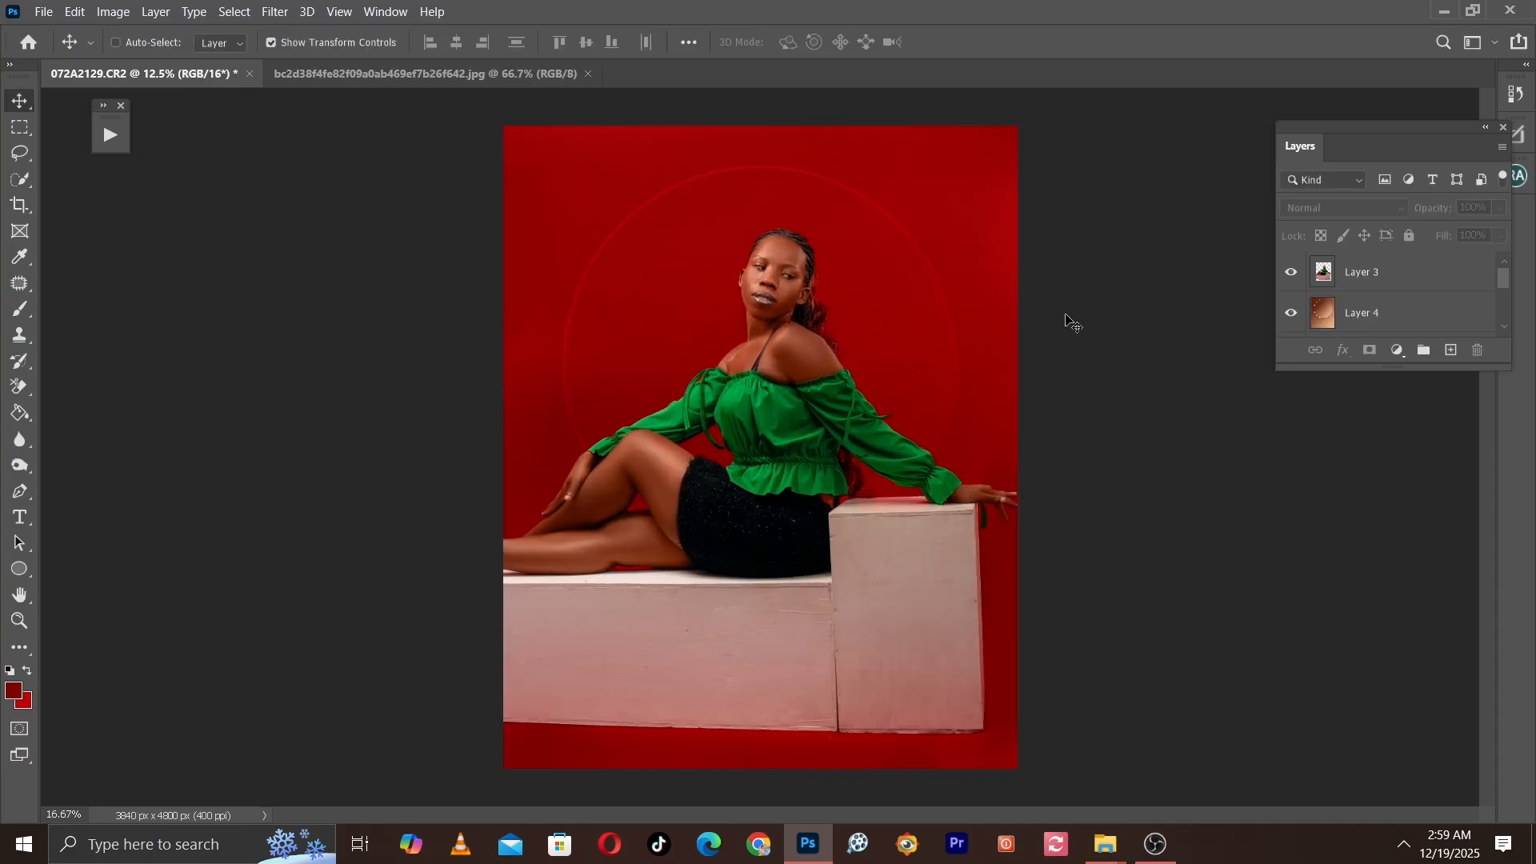
key(ctrl+minus)
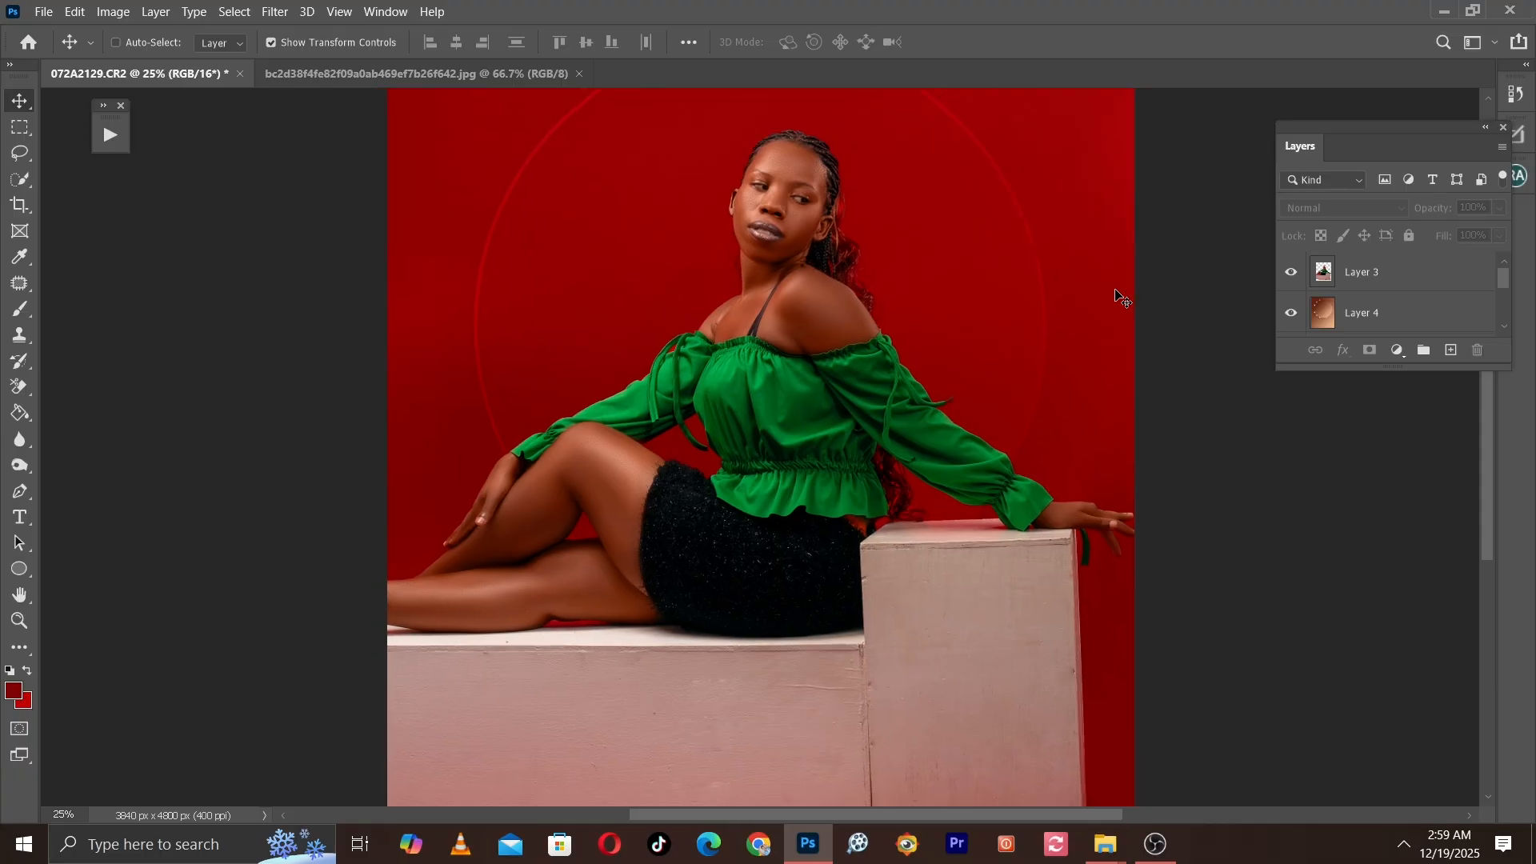
key(ctrl+minus)
key(ctrl+plus)
key(ctrl+plus)
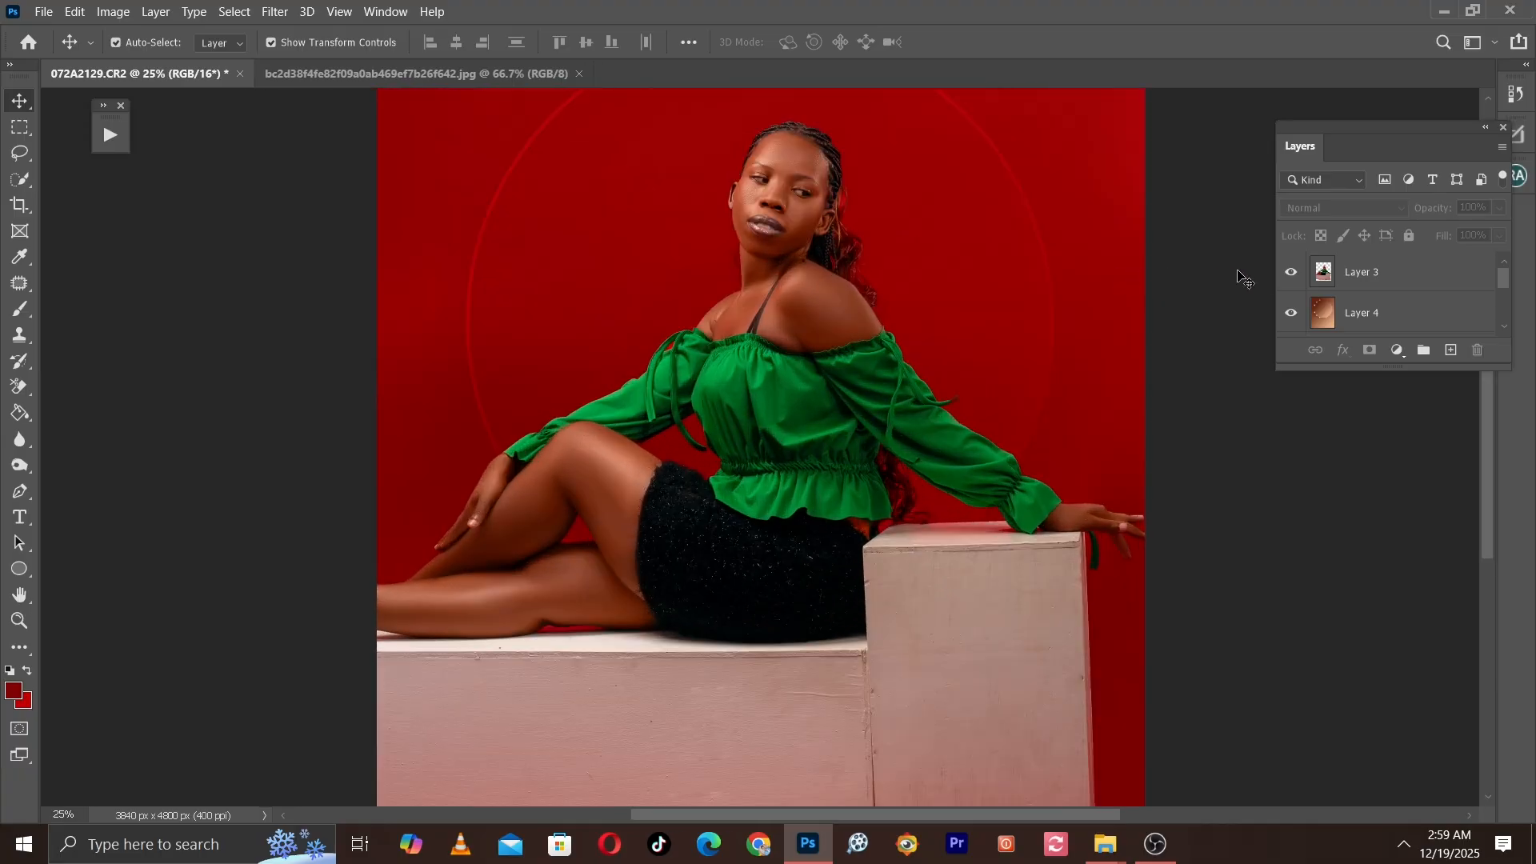
click(1290, 312)
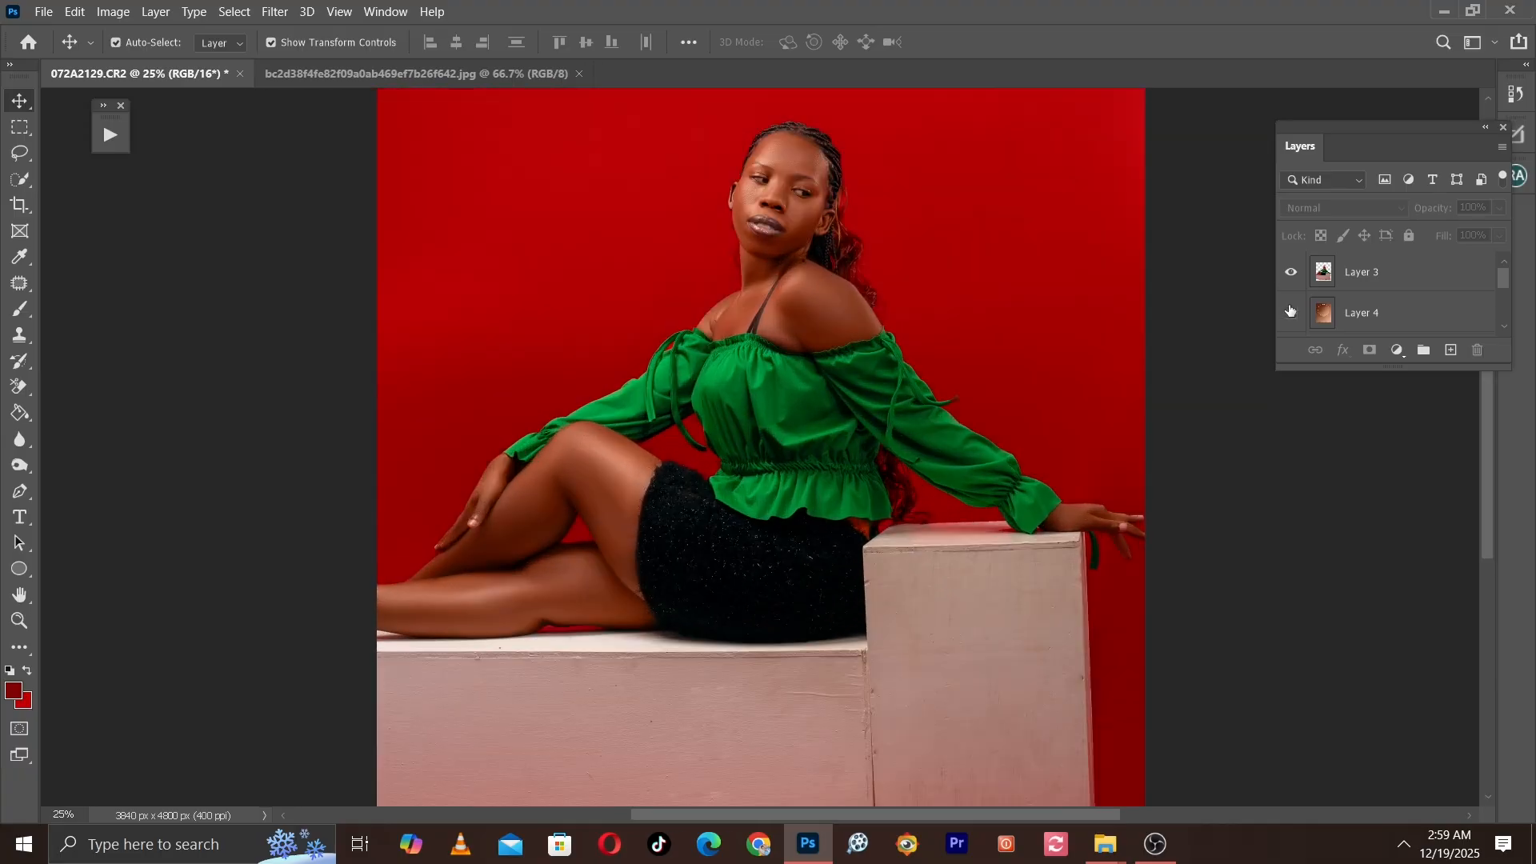
click(1291, 312)
click(1290, 312)
click(1291, 312)
key(ctrl+minus)
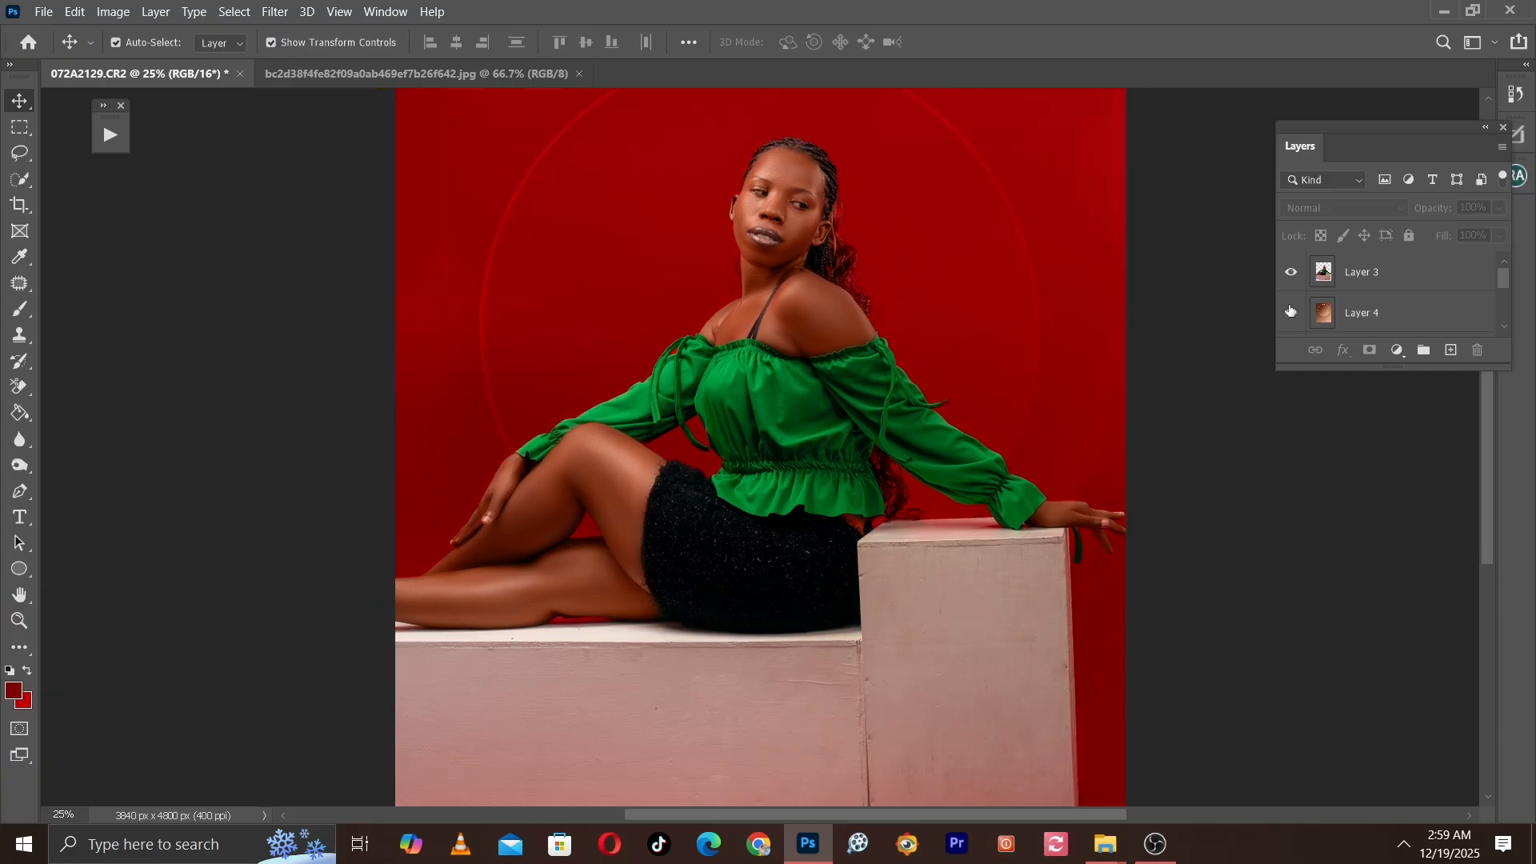
Step: Set the gradient circle layer's opacity to 30%
click(1395, 315)
click(1395, 314)
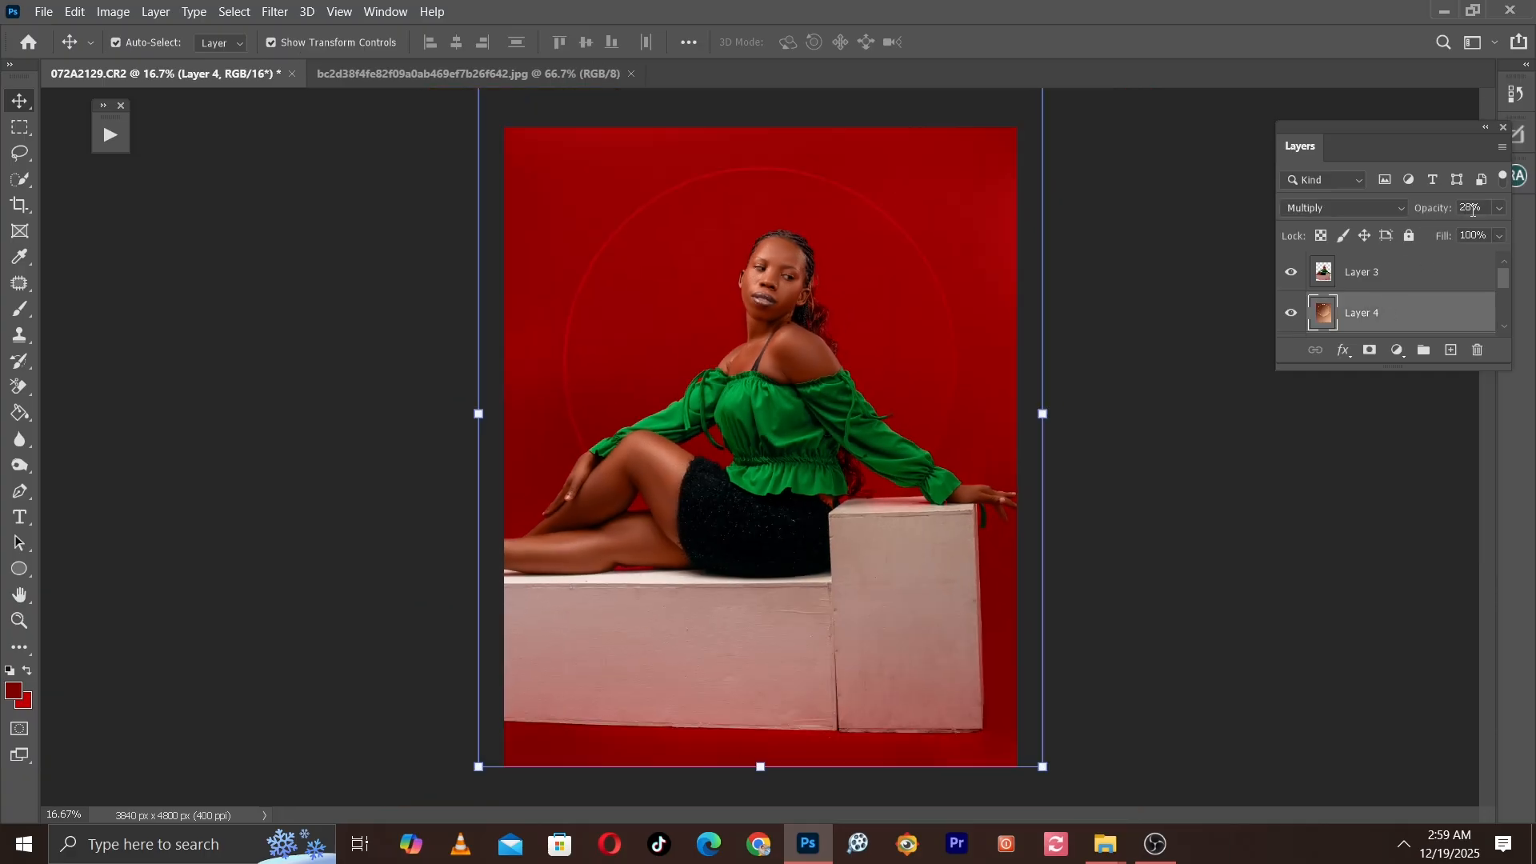
click(1479, 208)
text(30)
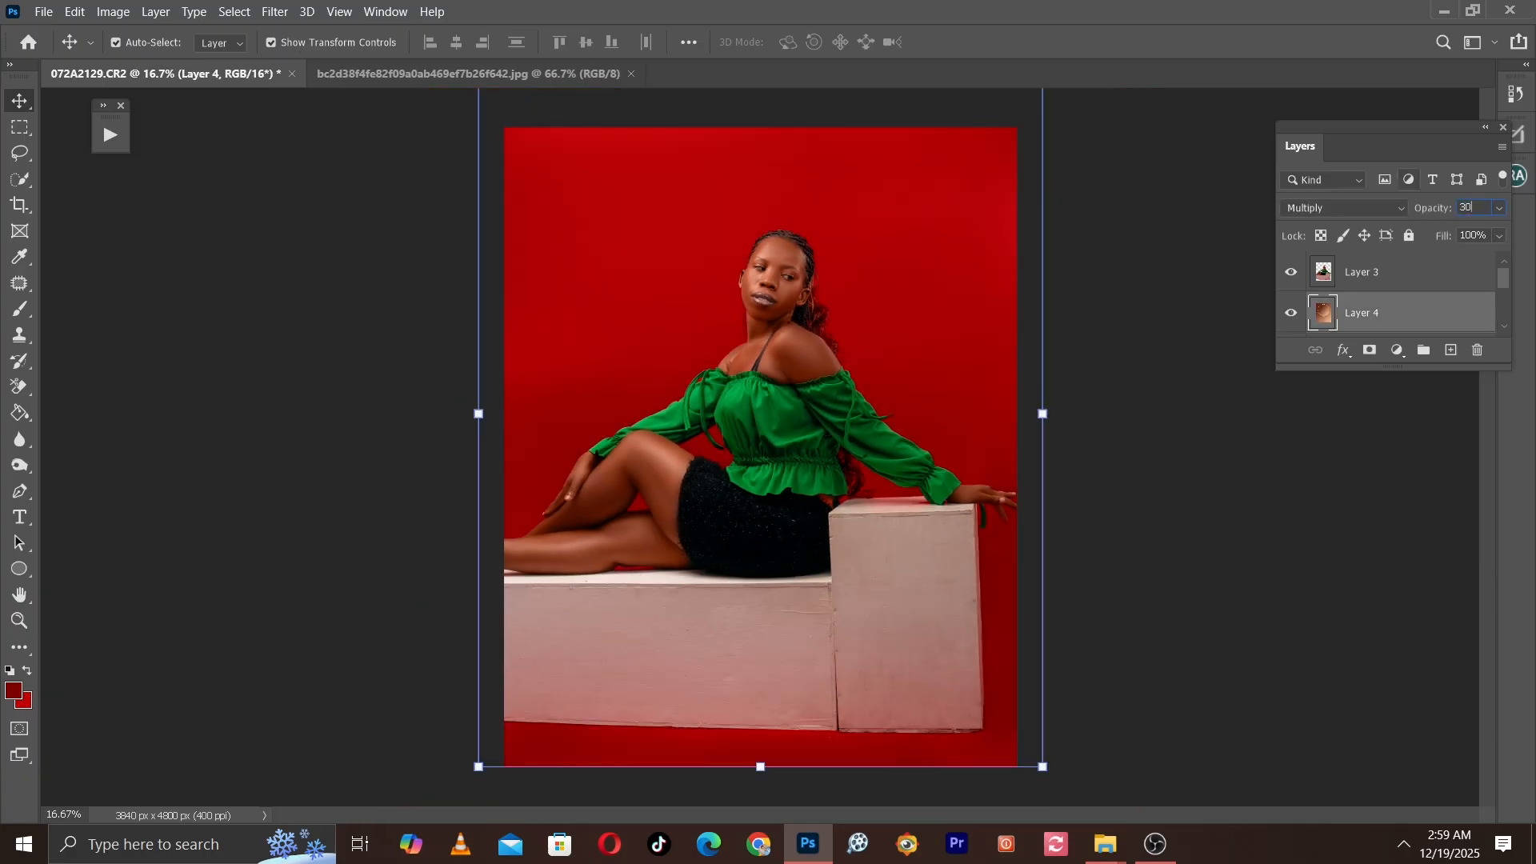
click(1118, 578)
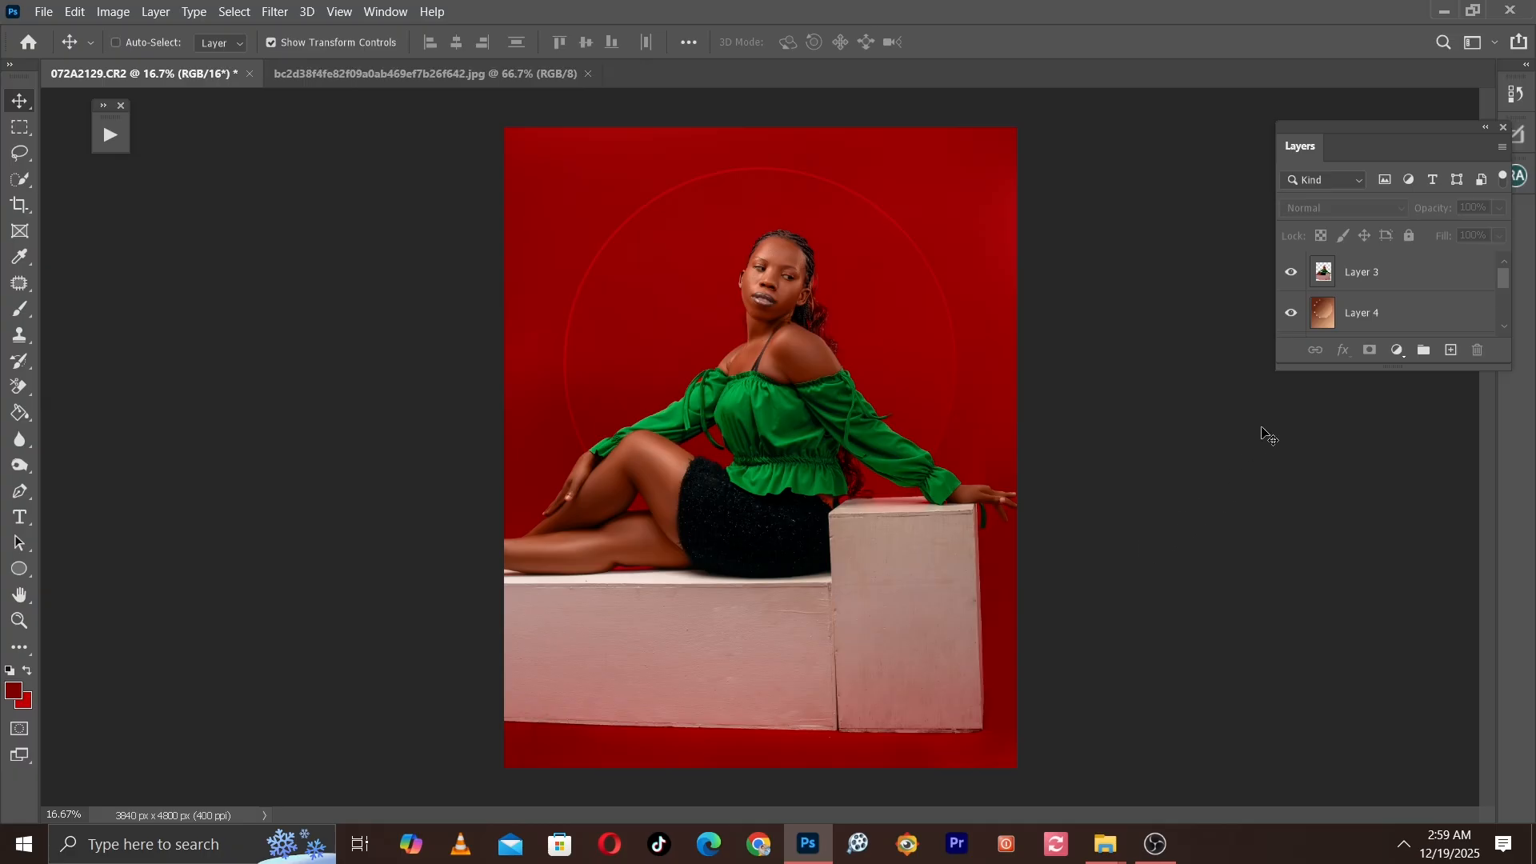
Step: Examine how the circle on the backdrop sits around the woman at several magnifications
key(ctrl+plus)
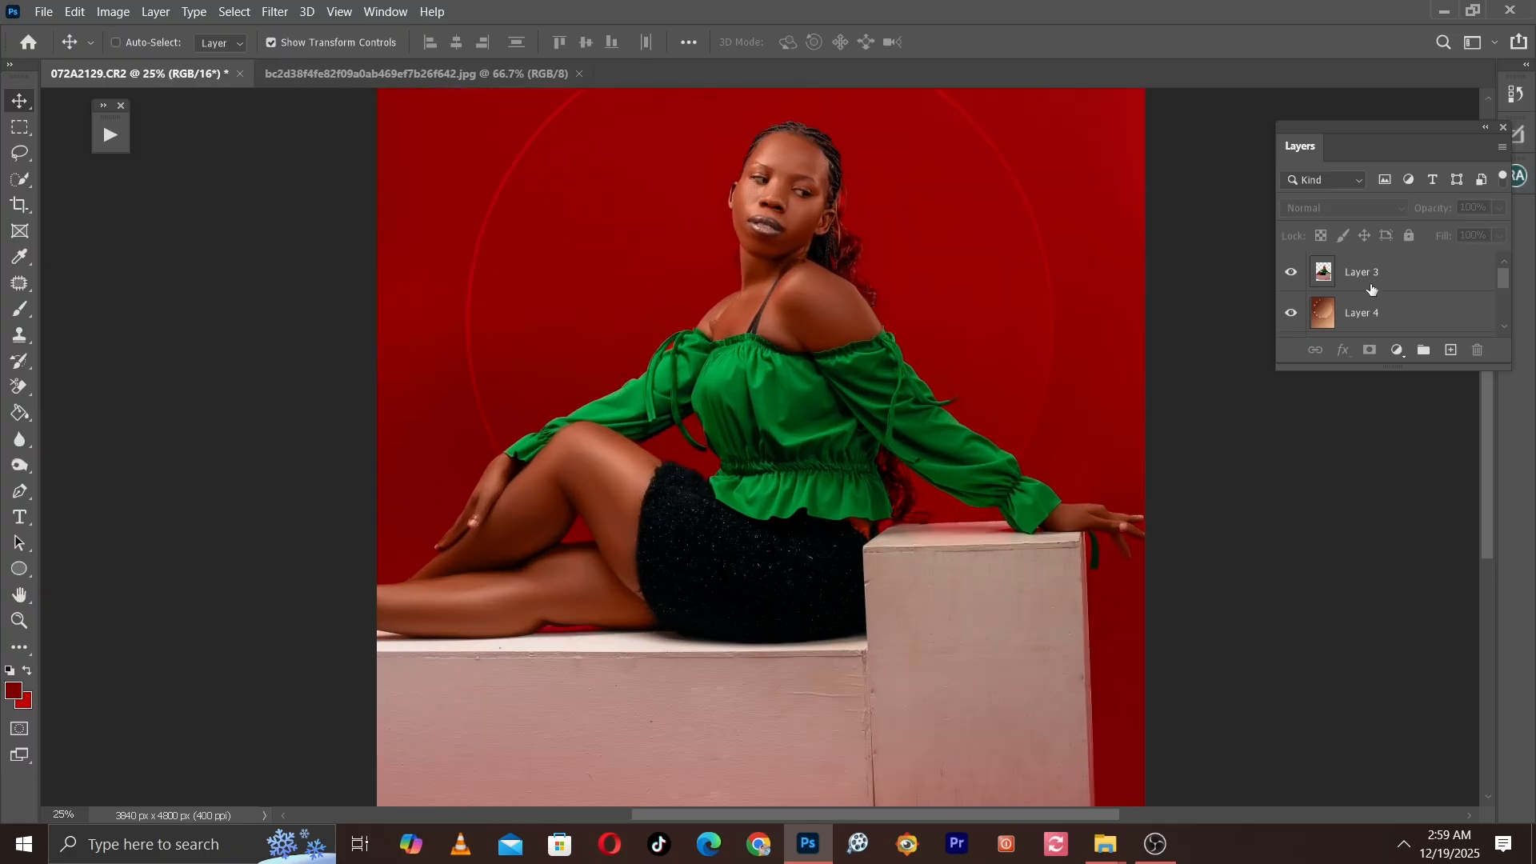
key(ctrl+plus)
drag(1104, 319, 1050, 404)
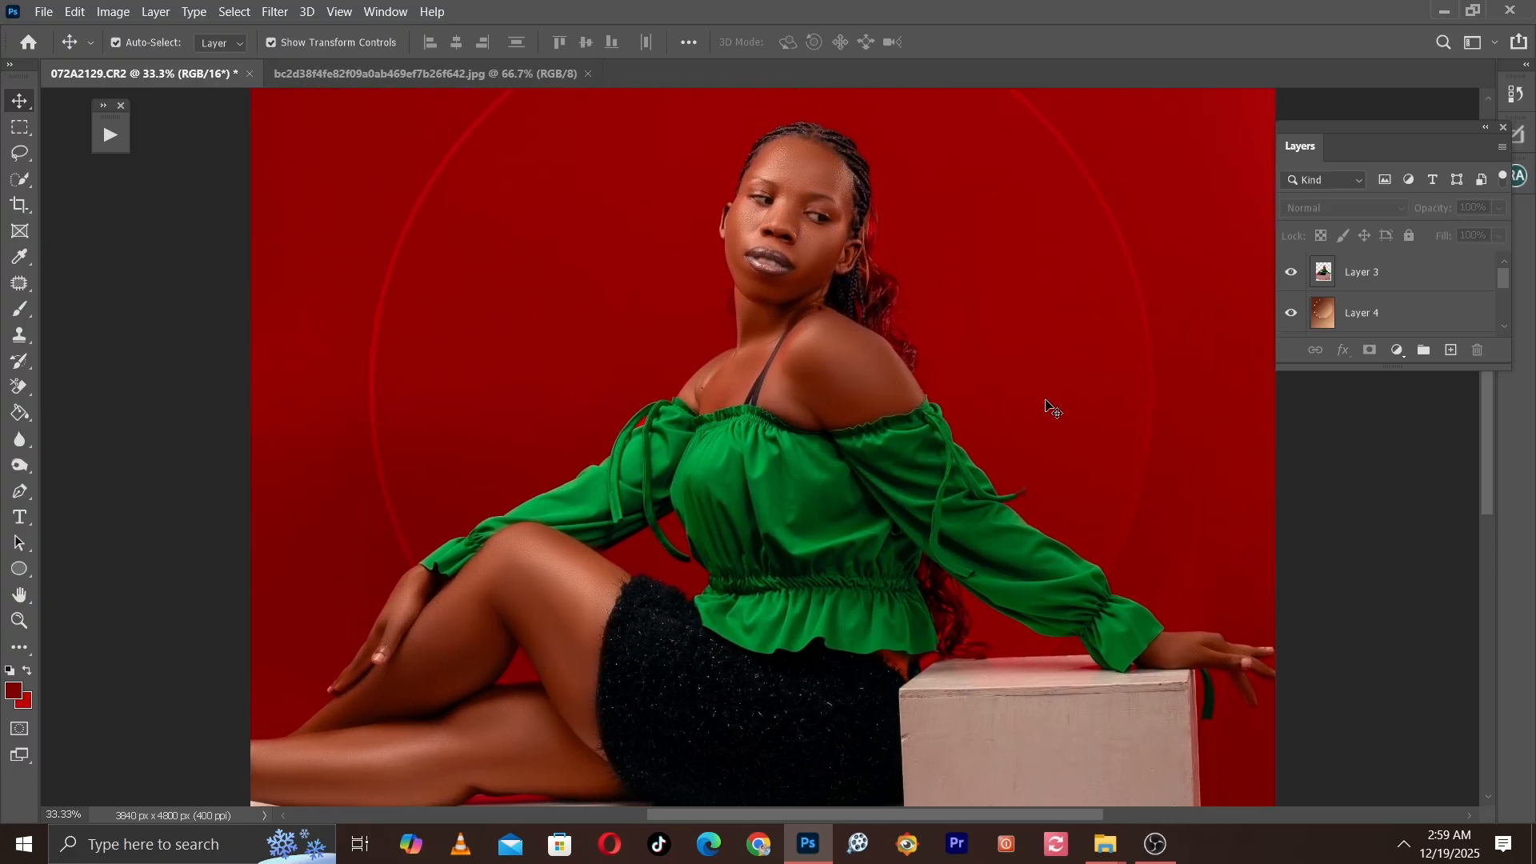
key(ctrl+minus)
key(ctrl+minus)
key(ctrl+plus)
key(ctrl+plus)
key(ctrl+plus)
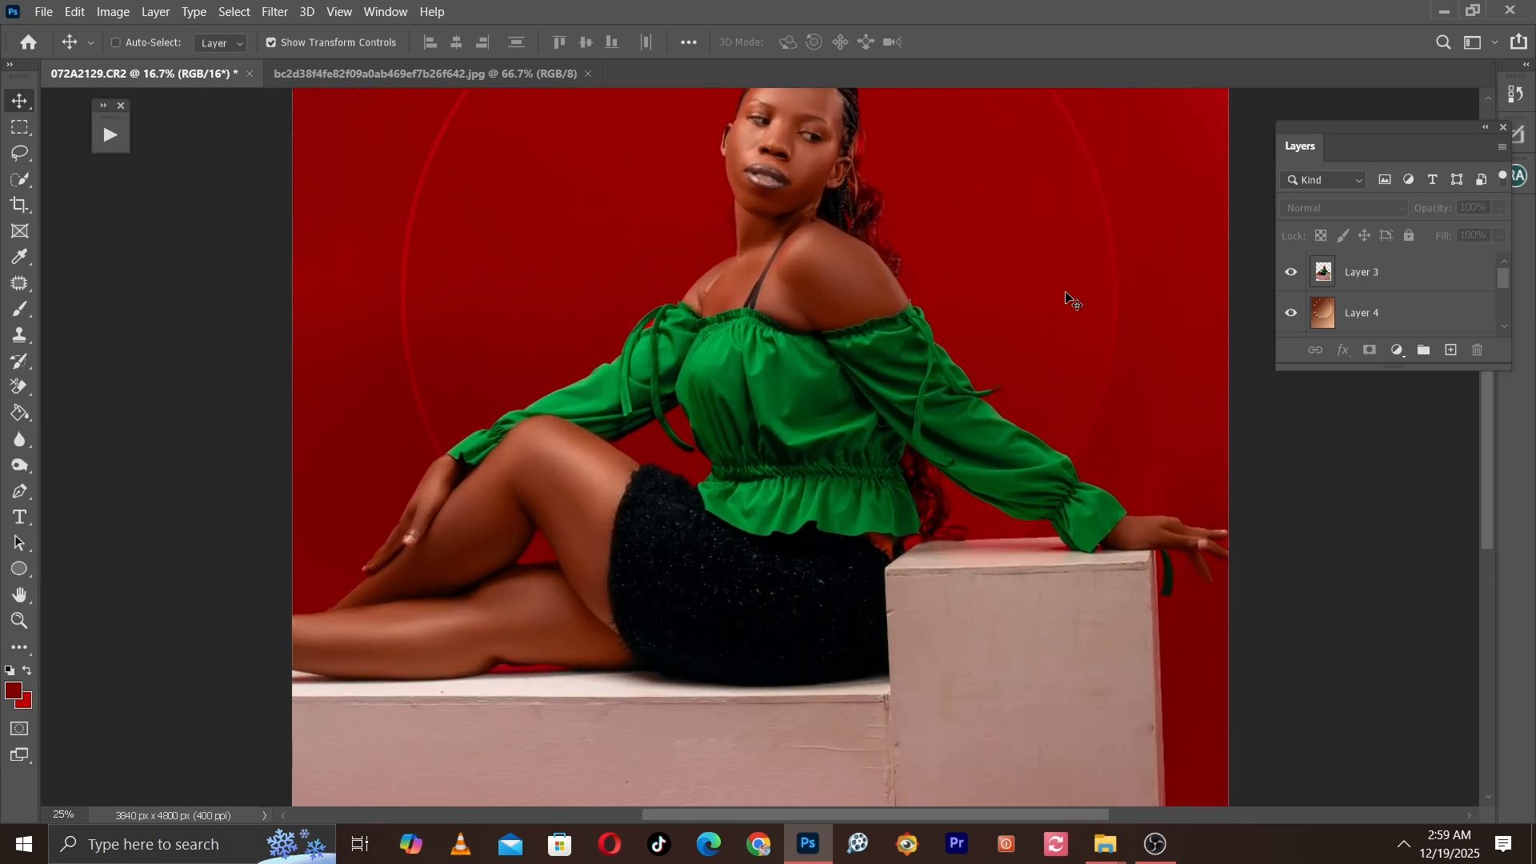
Step: Erase the leftover bright red patch beside the woman's ear and braids on Layer 3 using a 35 px Background Eraser
scroll(1012, 493, up, 5)
key(ctrl+plus)
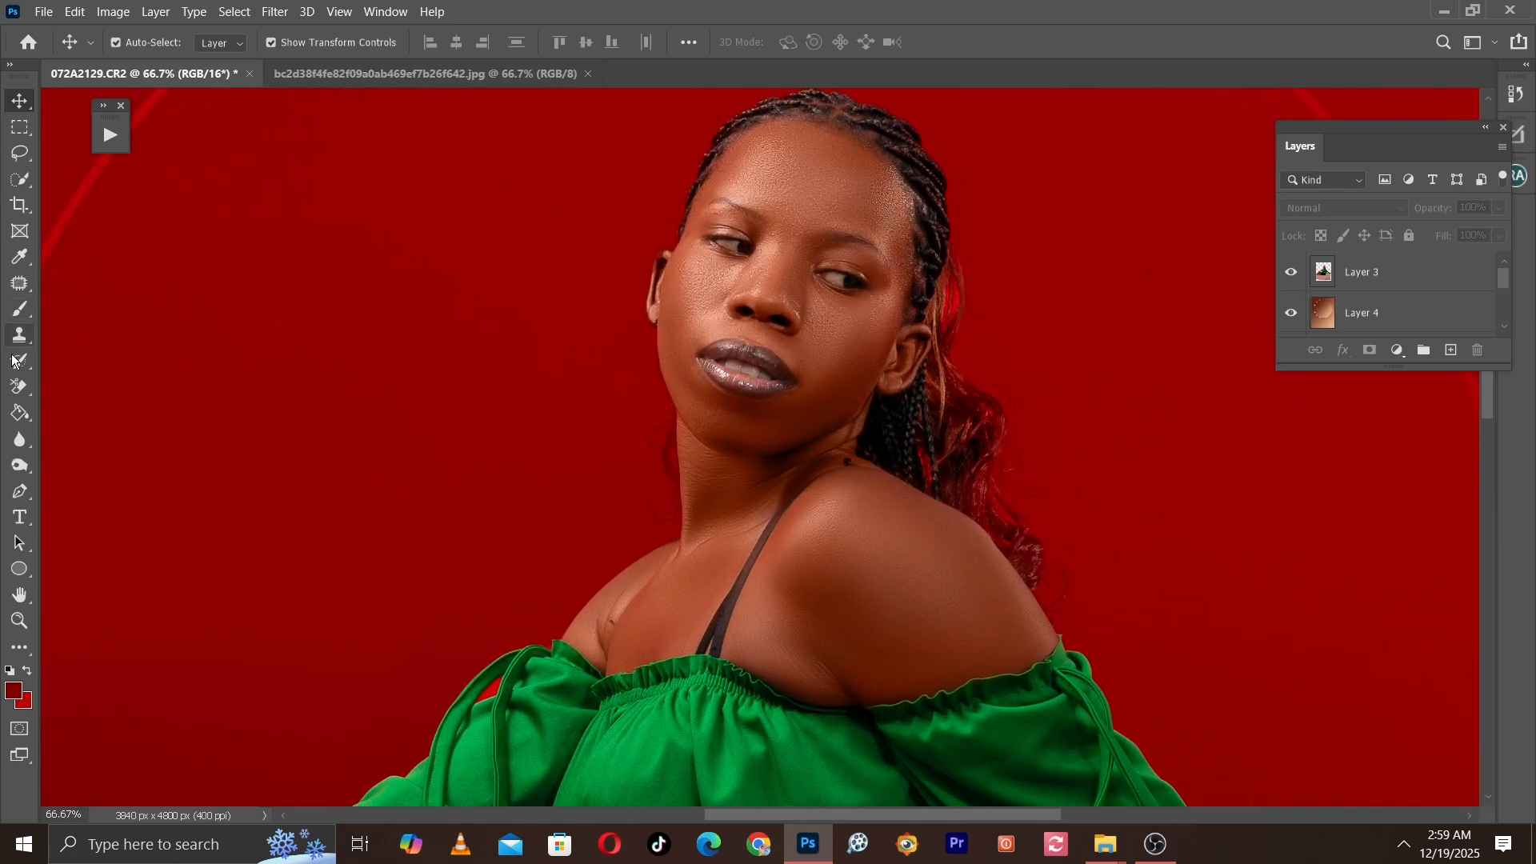
click(20, 388)
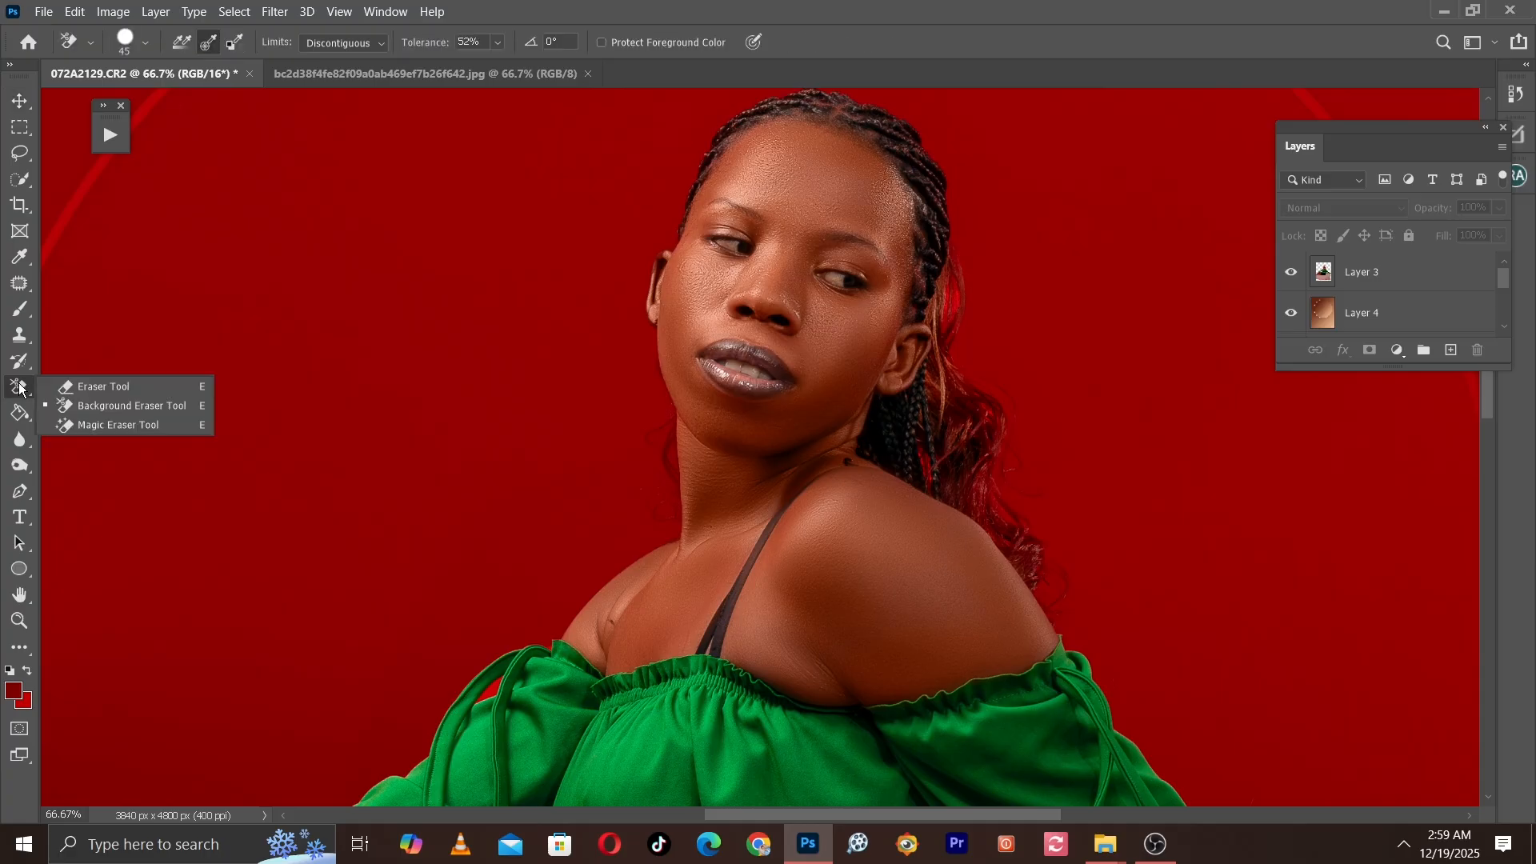
click(114, 404)
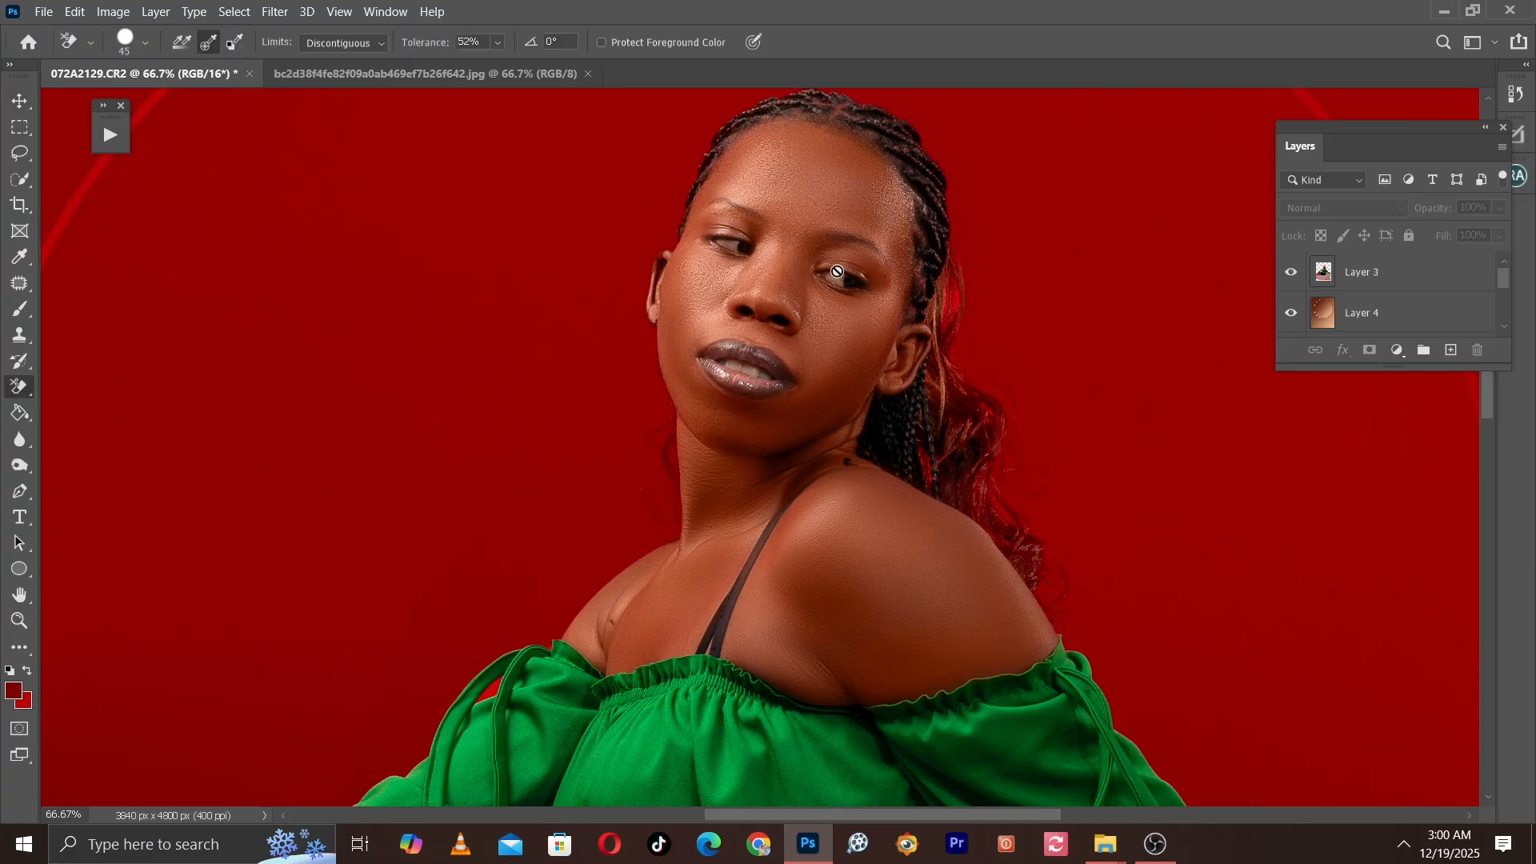
key(bracketright)
click(1408, 284)
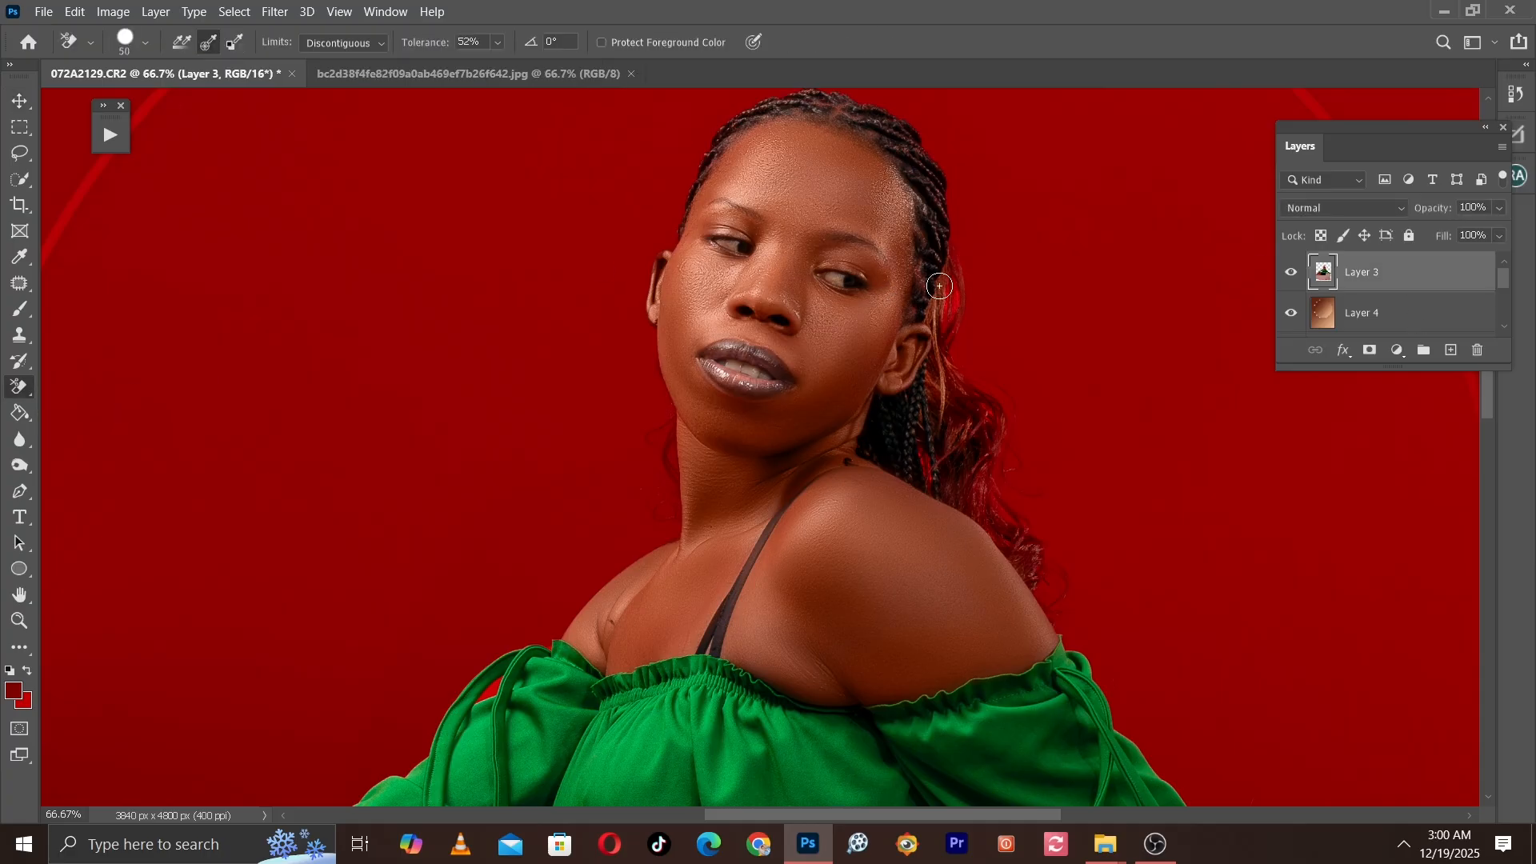
key(bracketleft)
key(bracketleft)
key(bracketleft)
mouse_move(944, 313)
mouse_down()
mouse_move(956, 283)
mouse_move(949, 312)
mouse_up()
Step: Examine the woman's hair edges and the whole composition at several magnifications
key(ctrl+minus)
key(ctrl+minus)
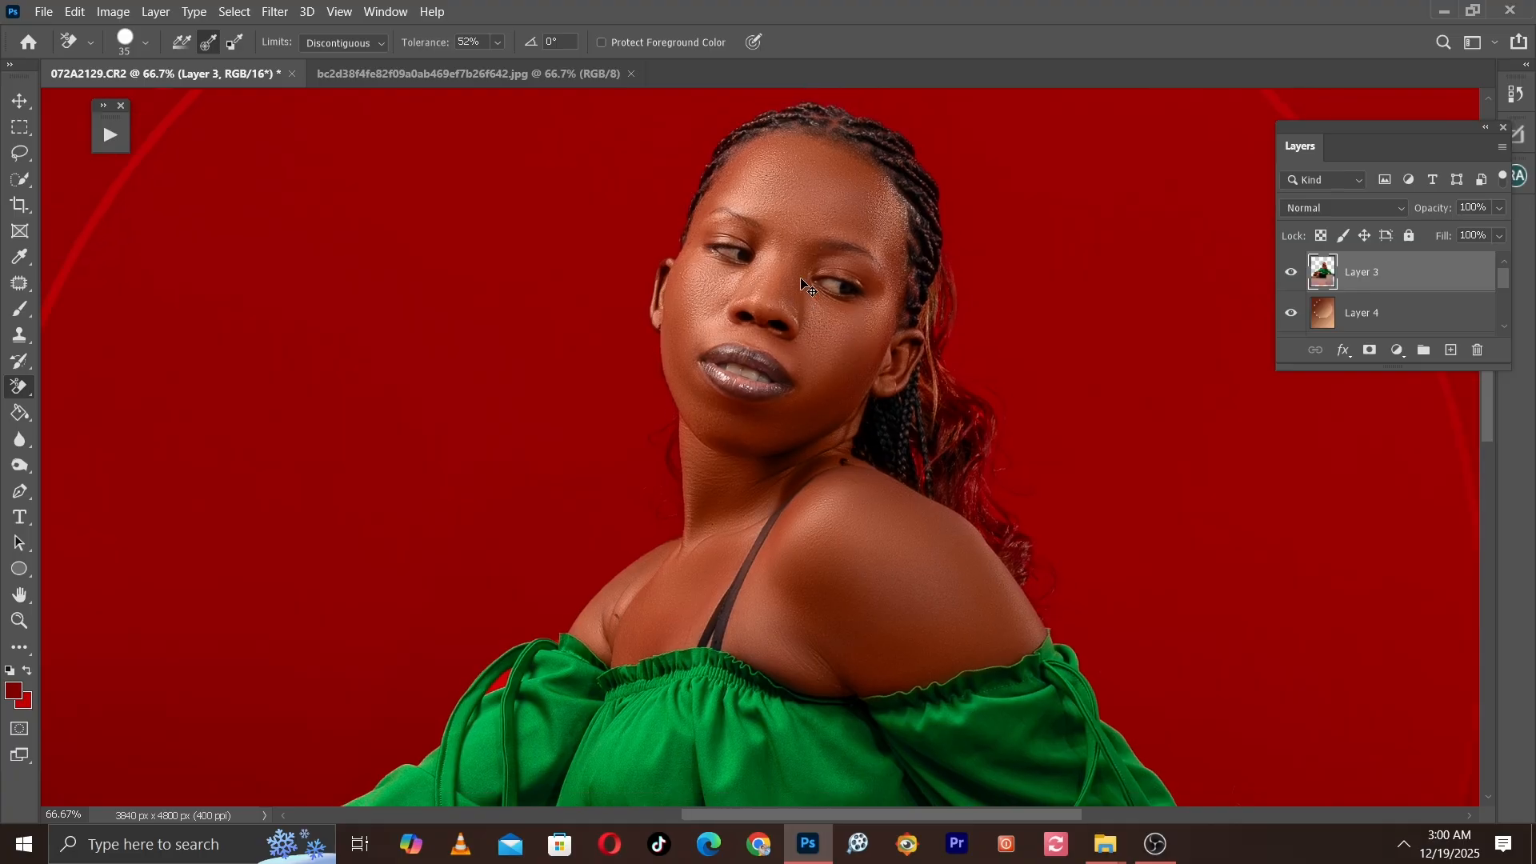
key(ctrl+minus)
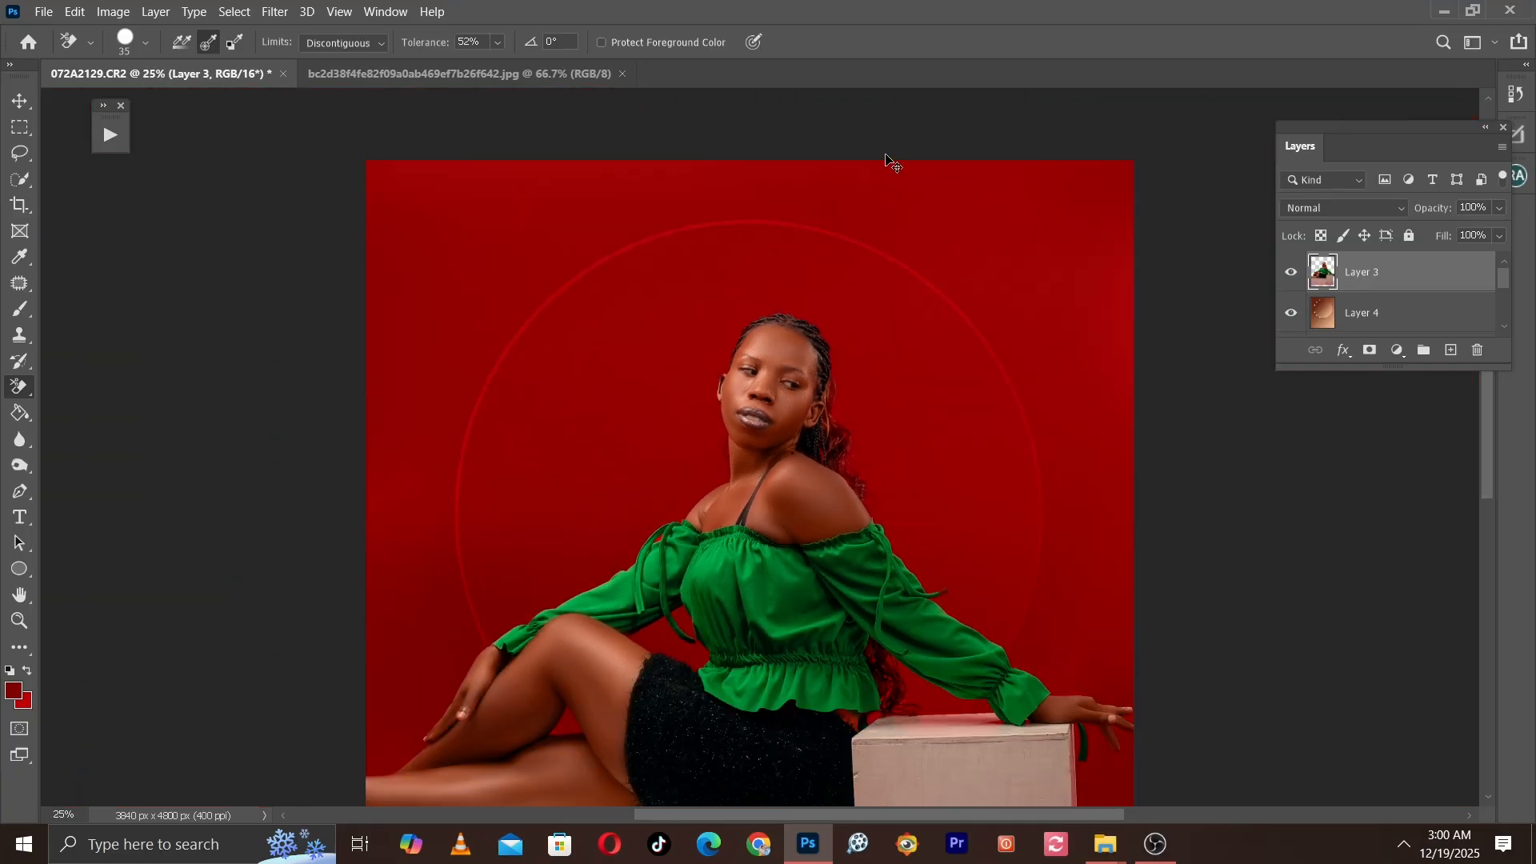
key(ctrl+minus)
key(ctrl+plus)
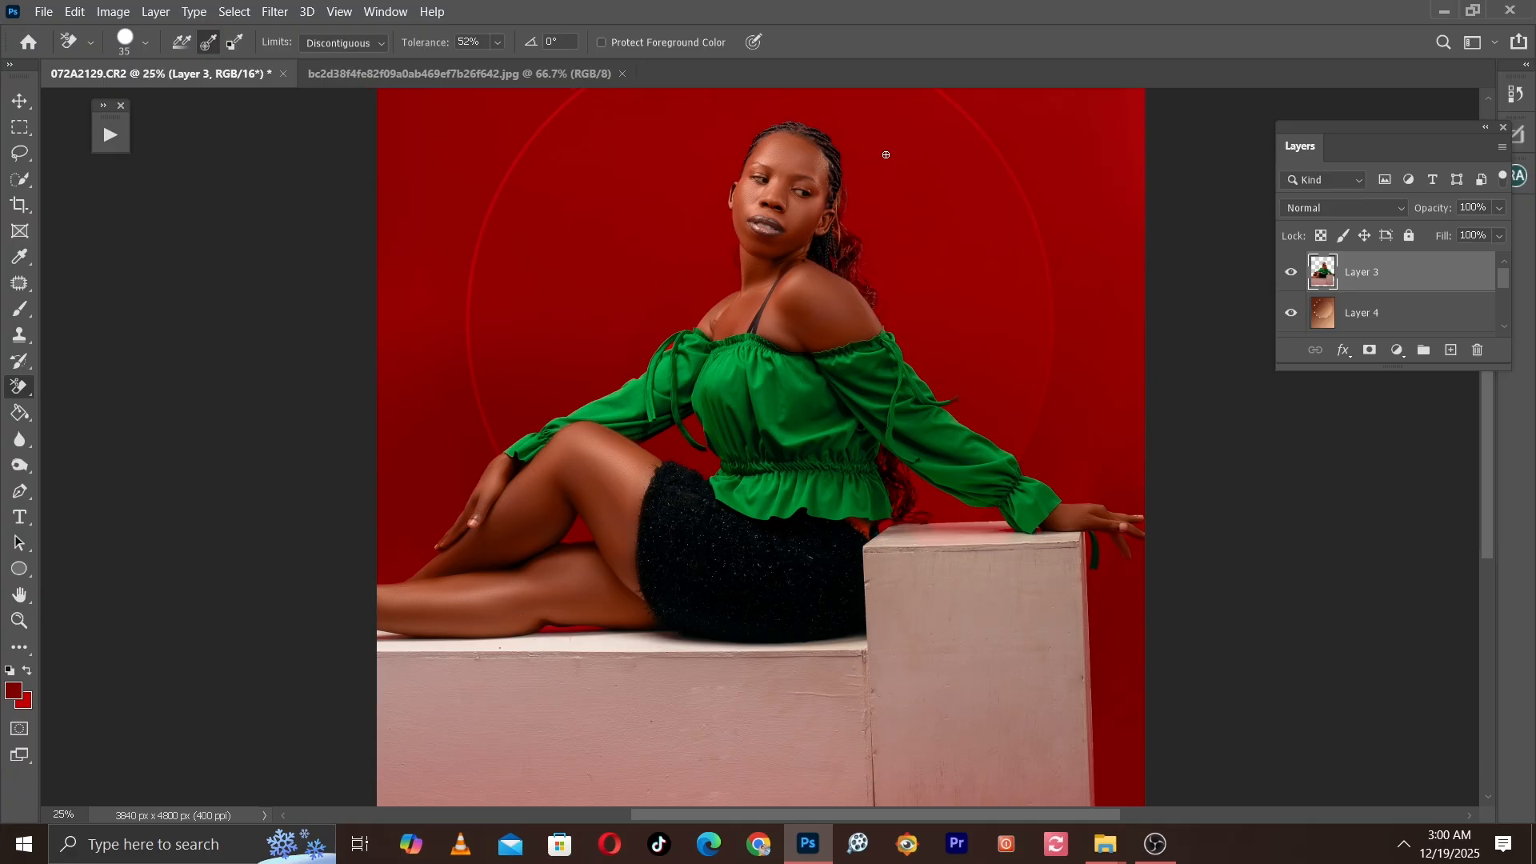
key(ctrl+0)
key(ctrl+plus)
key(ctrl+minus)
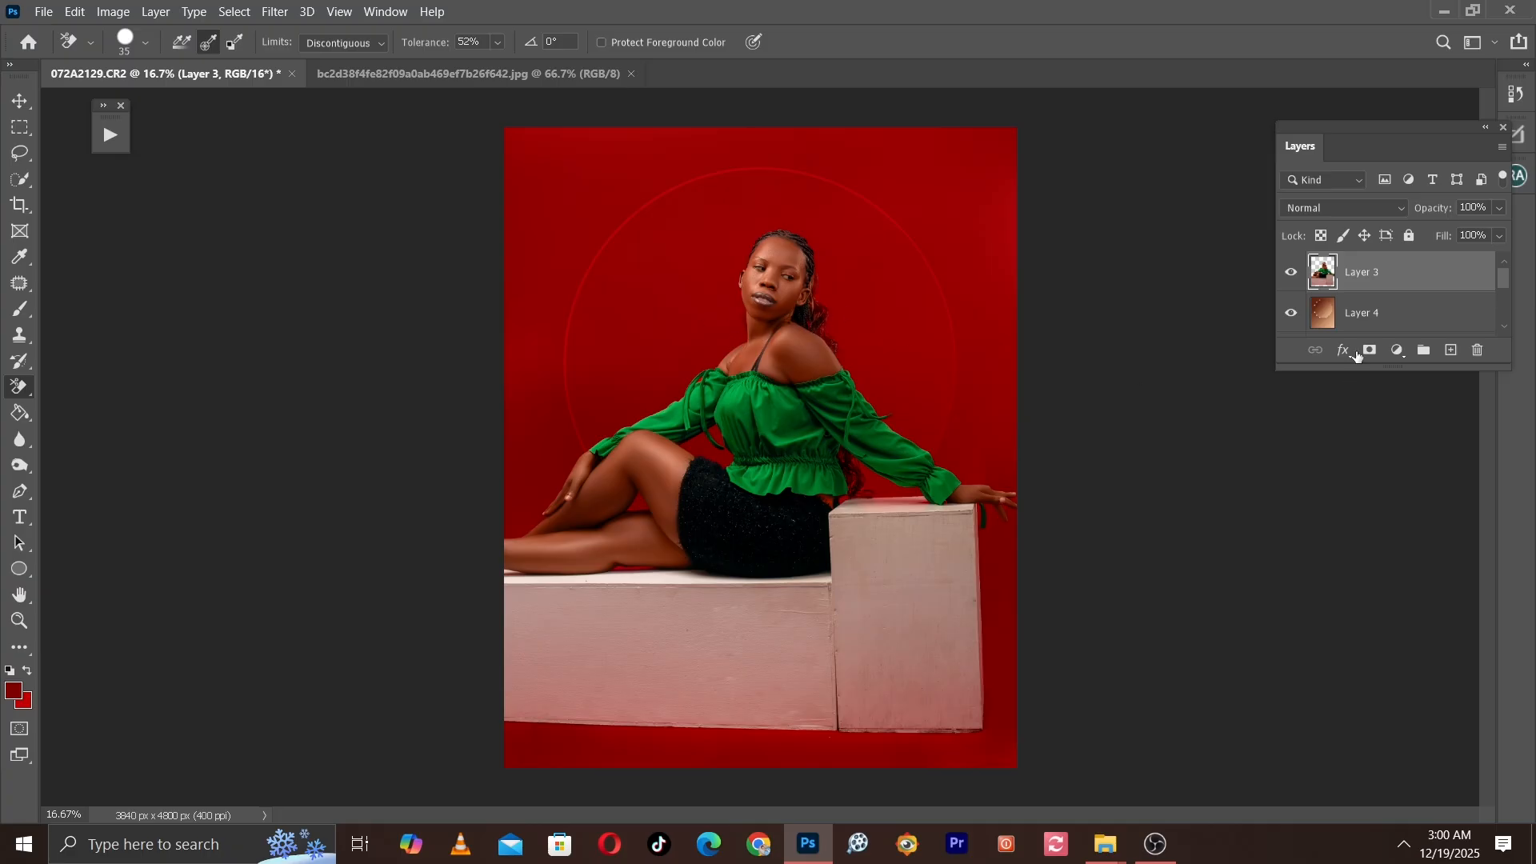
Step: Group Layer 3, Layer 4 and Layer 2, and name the group "Edit bg"
scroll(1402, 296, down, 2)
scroll(1403, 296, up, 2)
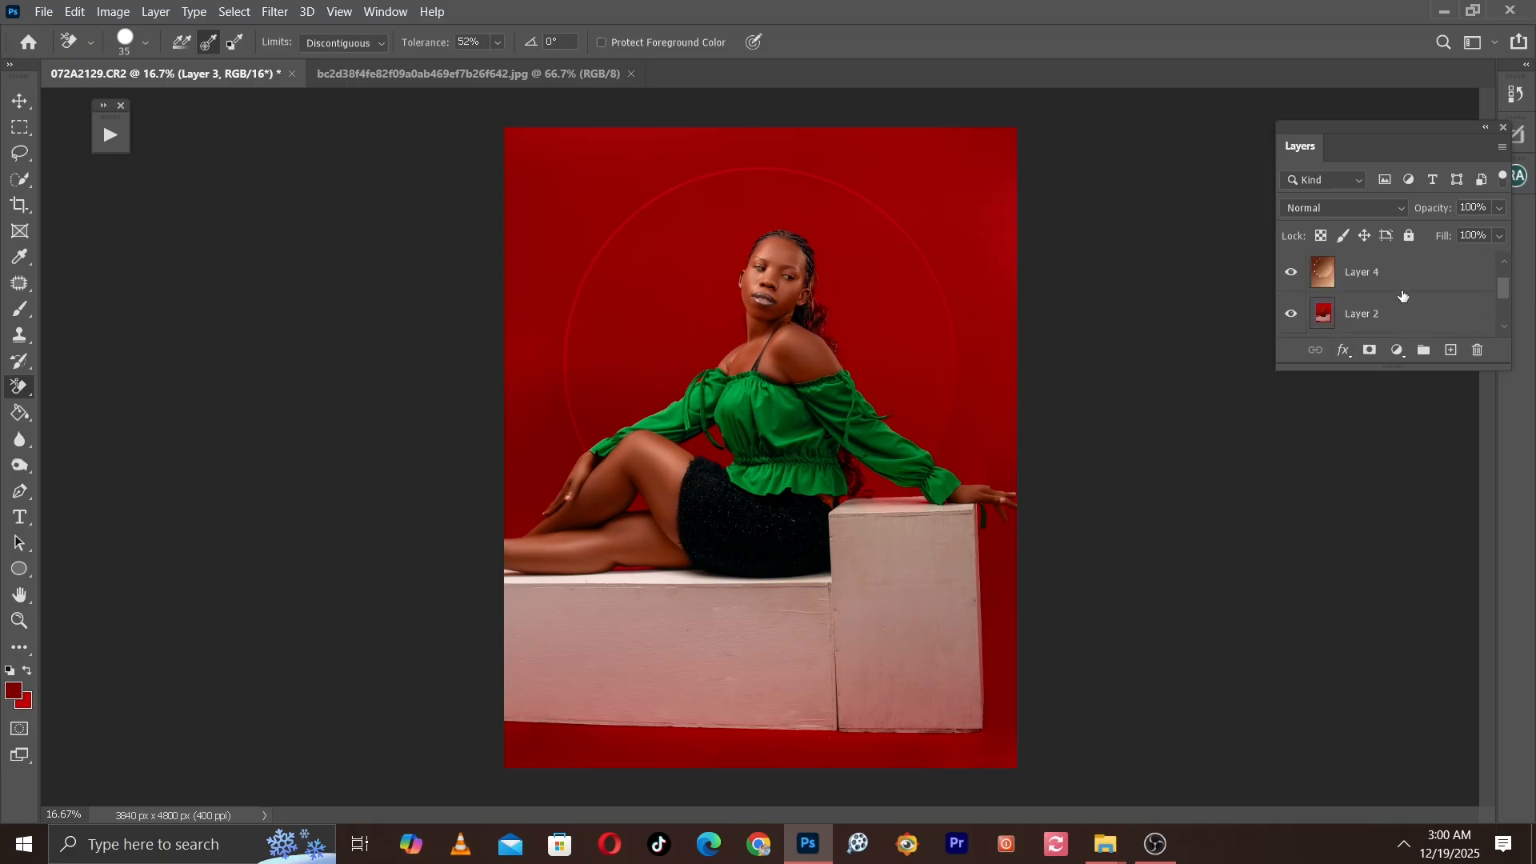
scroll(1403, 296, down, 1)
scroll(1403, 296, up, 1)
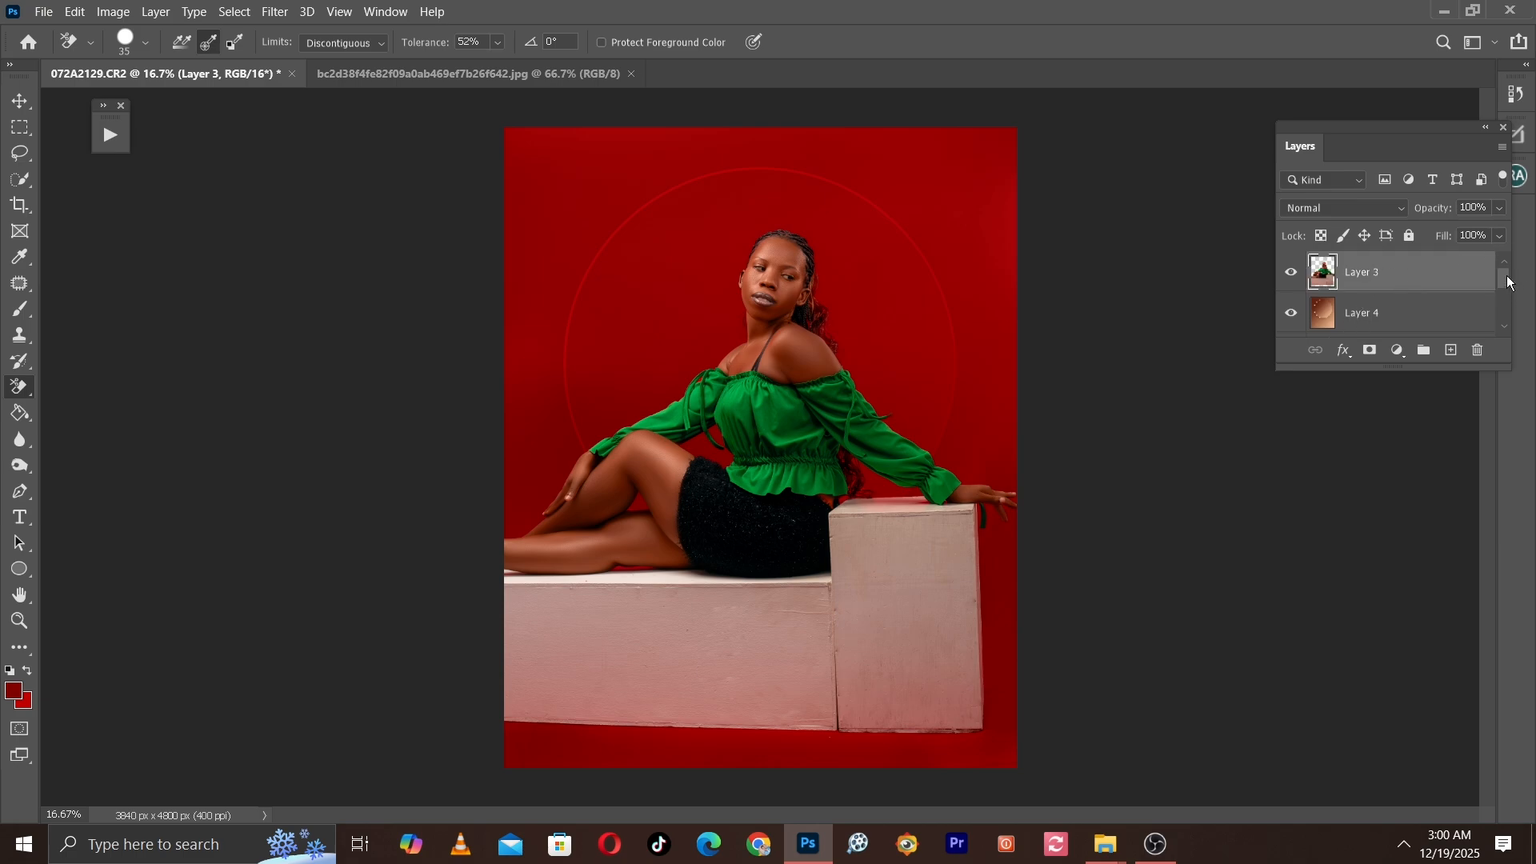
drag(1508, 282, 1502, 302)
shift+click(1373, 307)
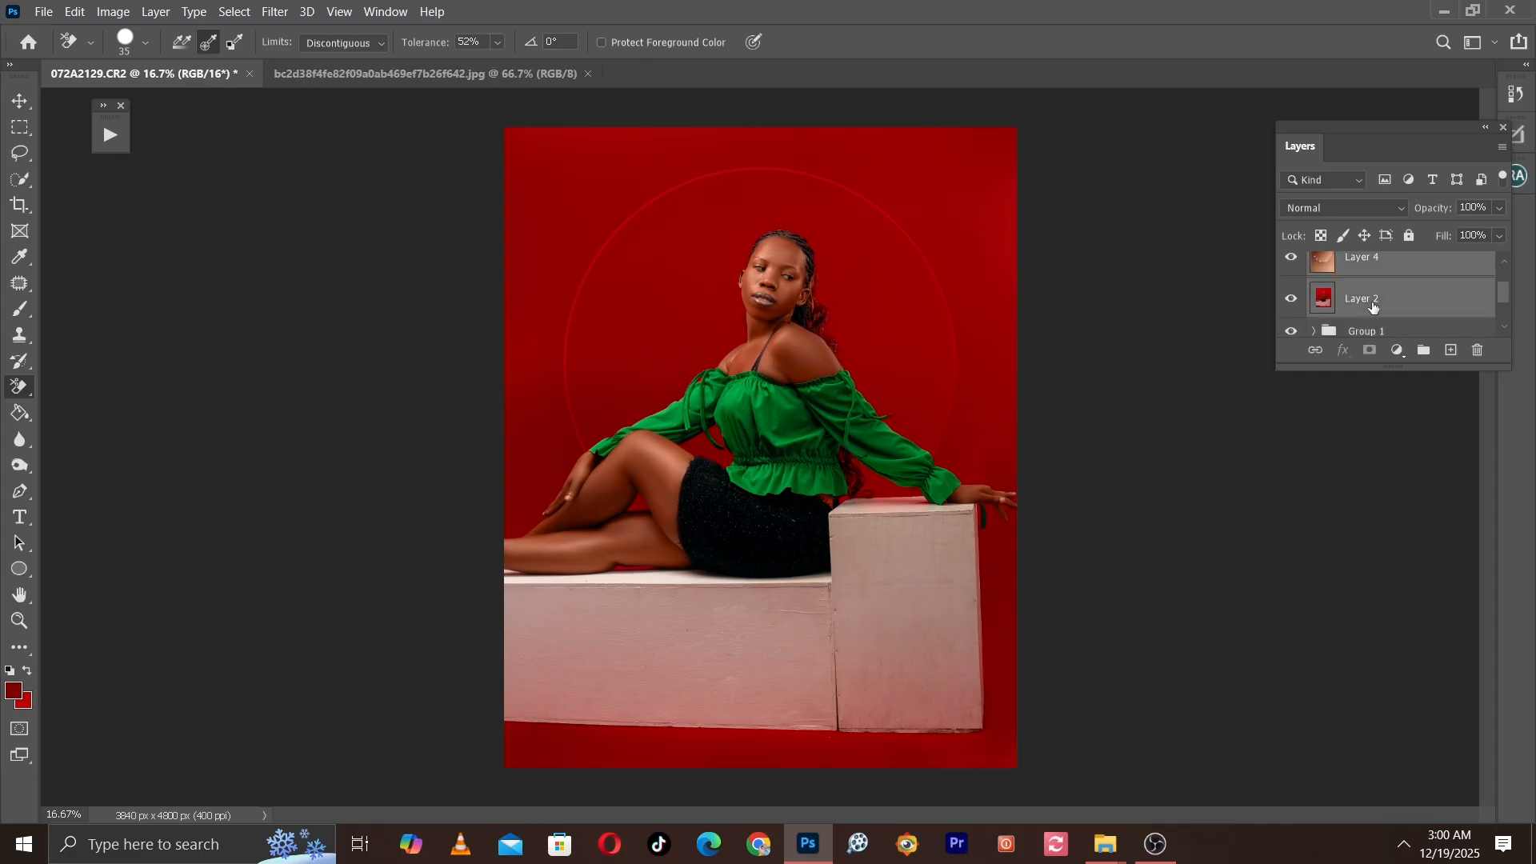
key(ctrl+g)
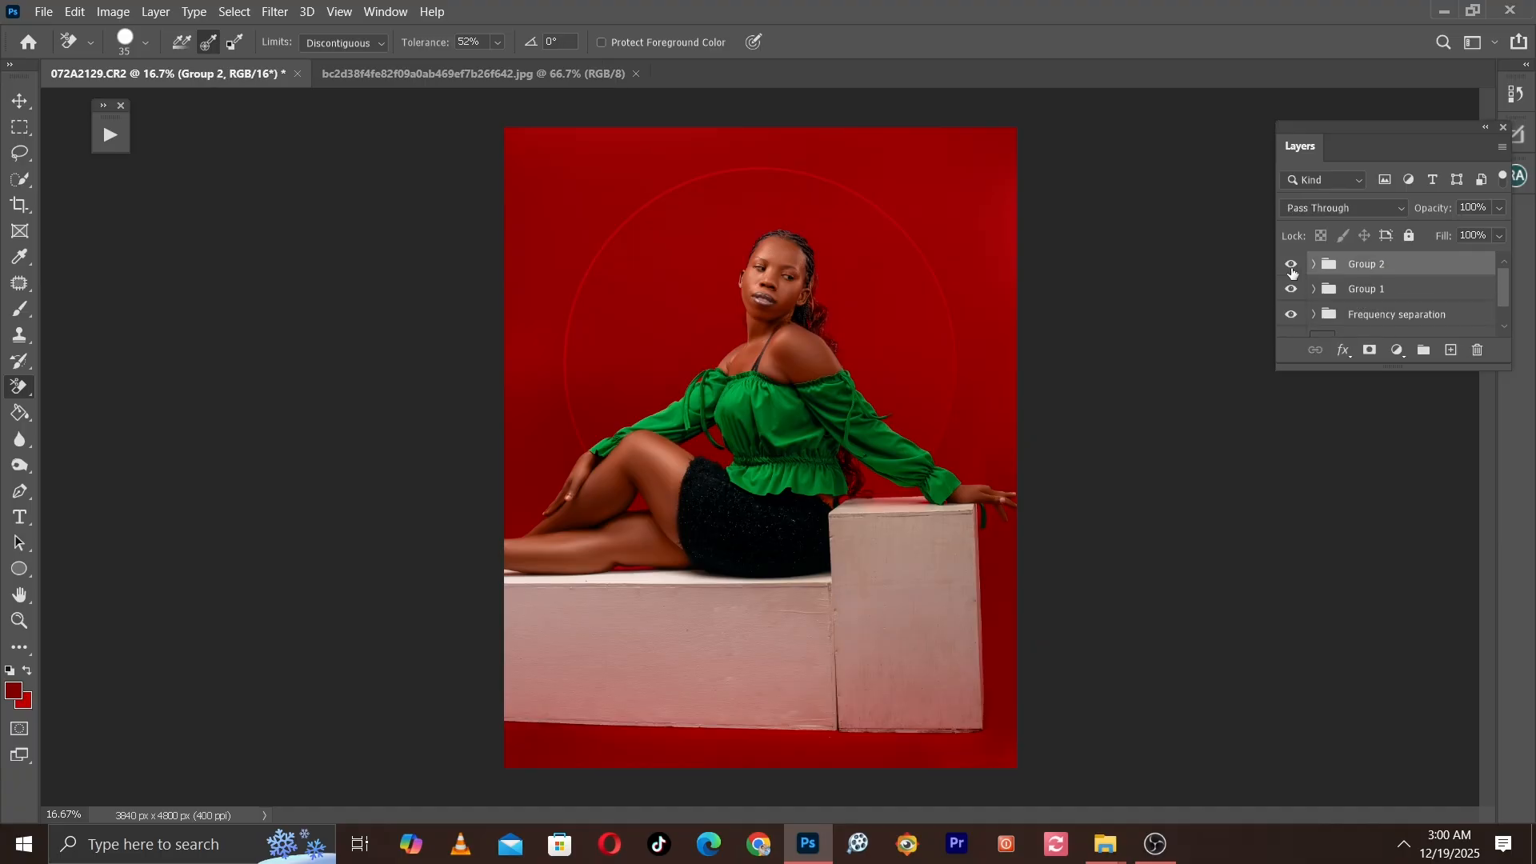
click(1292, 271)
click(1292, 270)
double_click(1357, 267)
text(Edit bg)
key(Return)
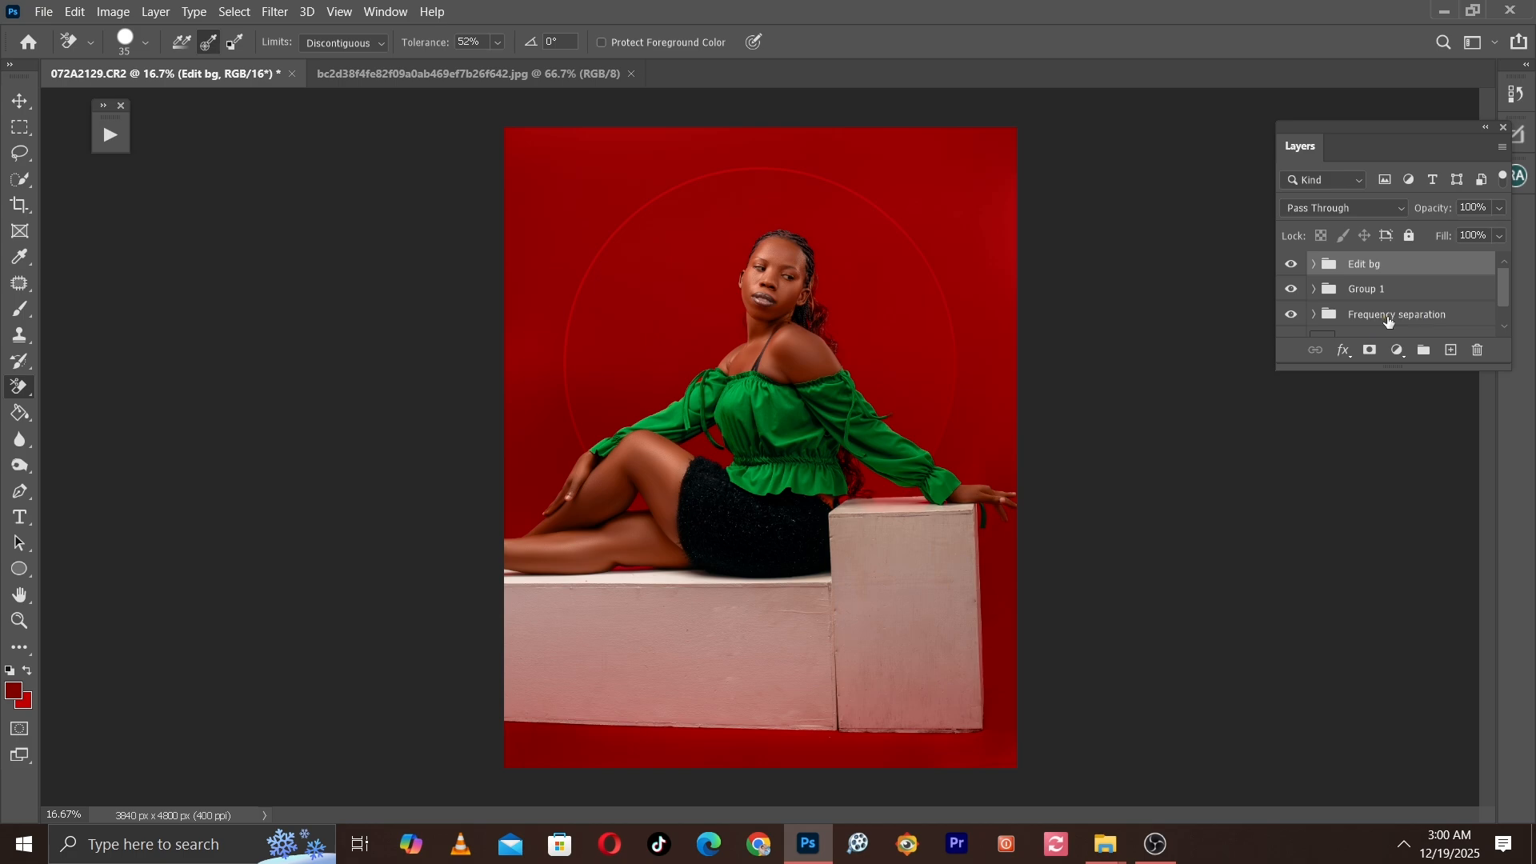
Step: Compare the photo with and without the Edit bg group
click(1388, 316)
shift+click(1391, 268)
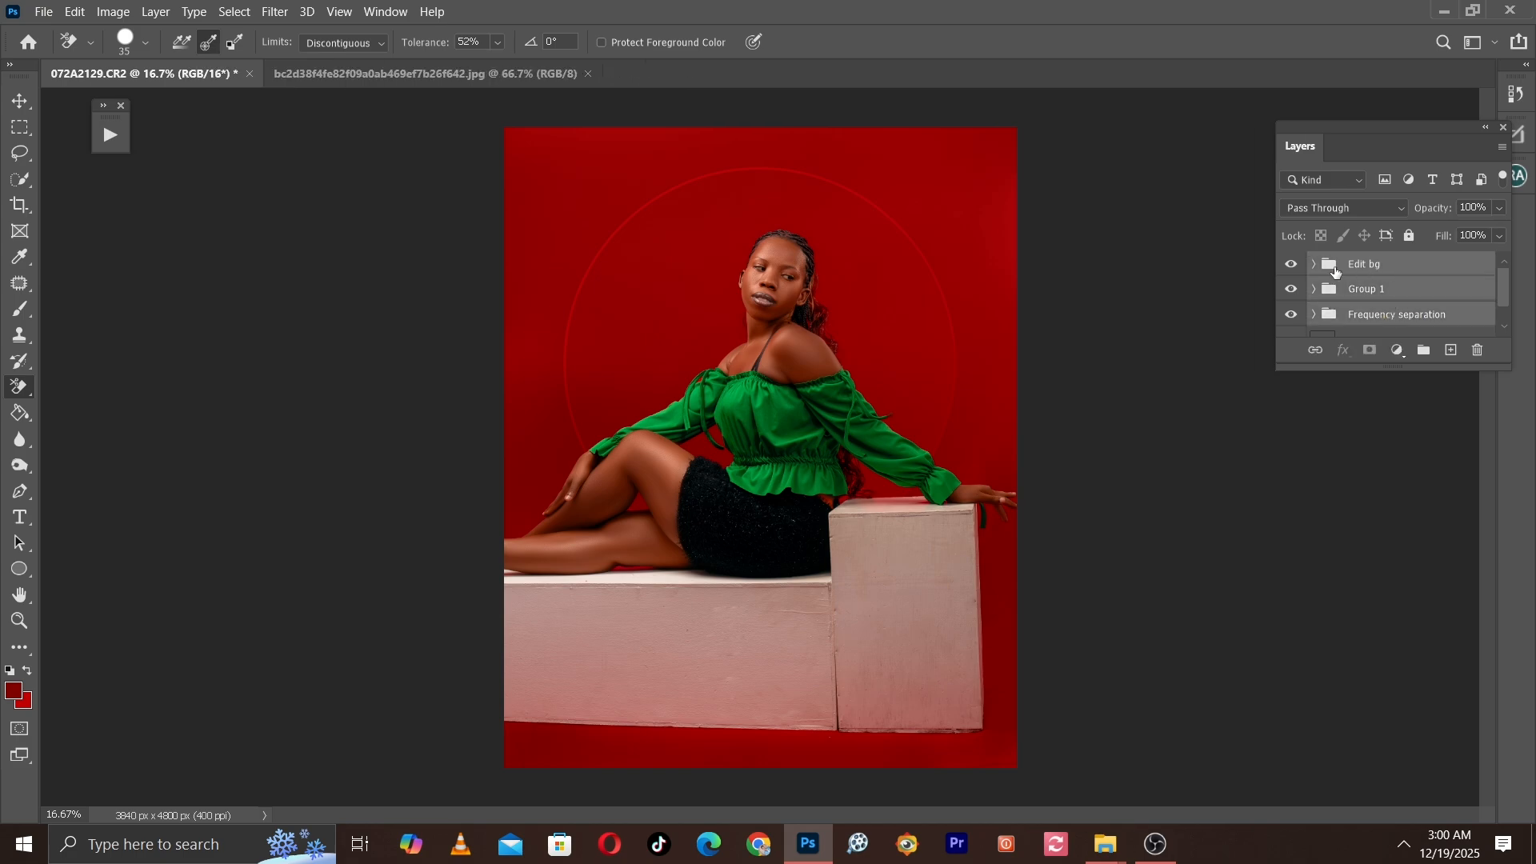
click(1293, 265)
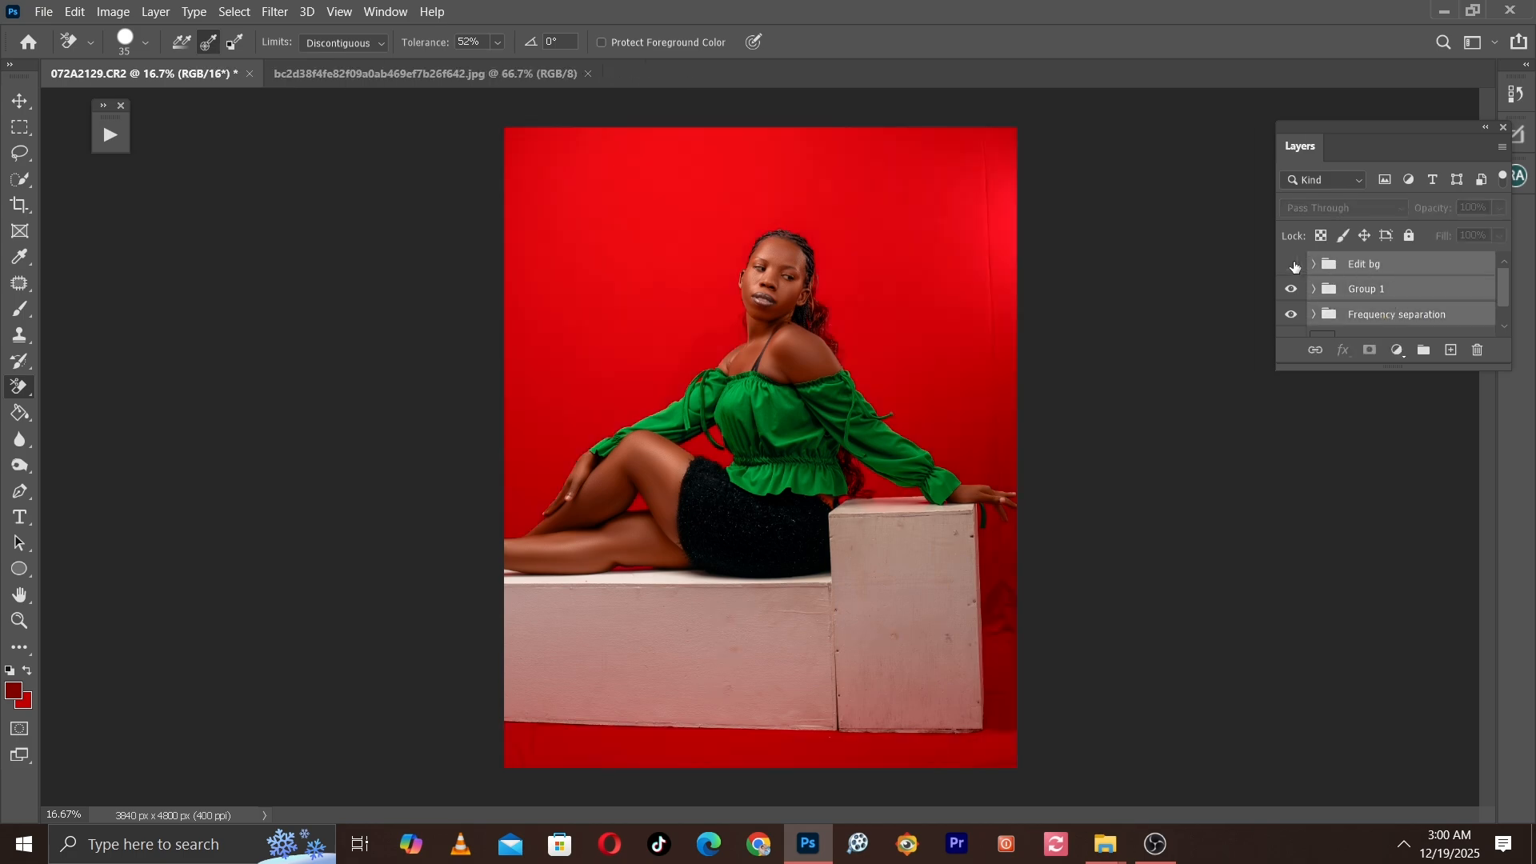
click(1292, 265)
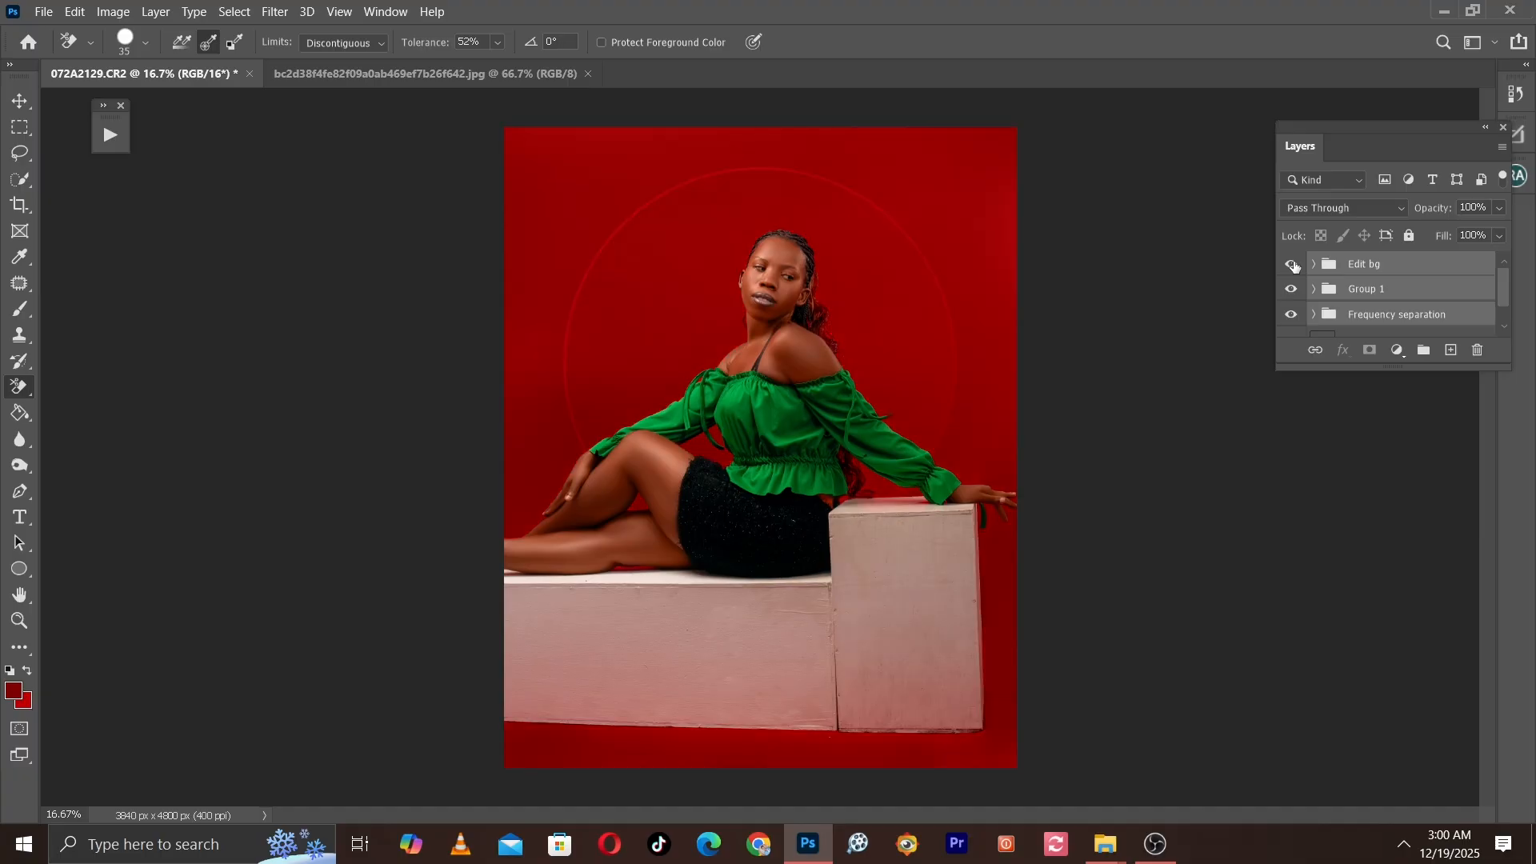
click(1293, 266)
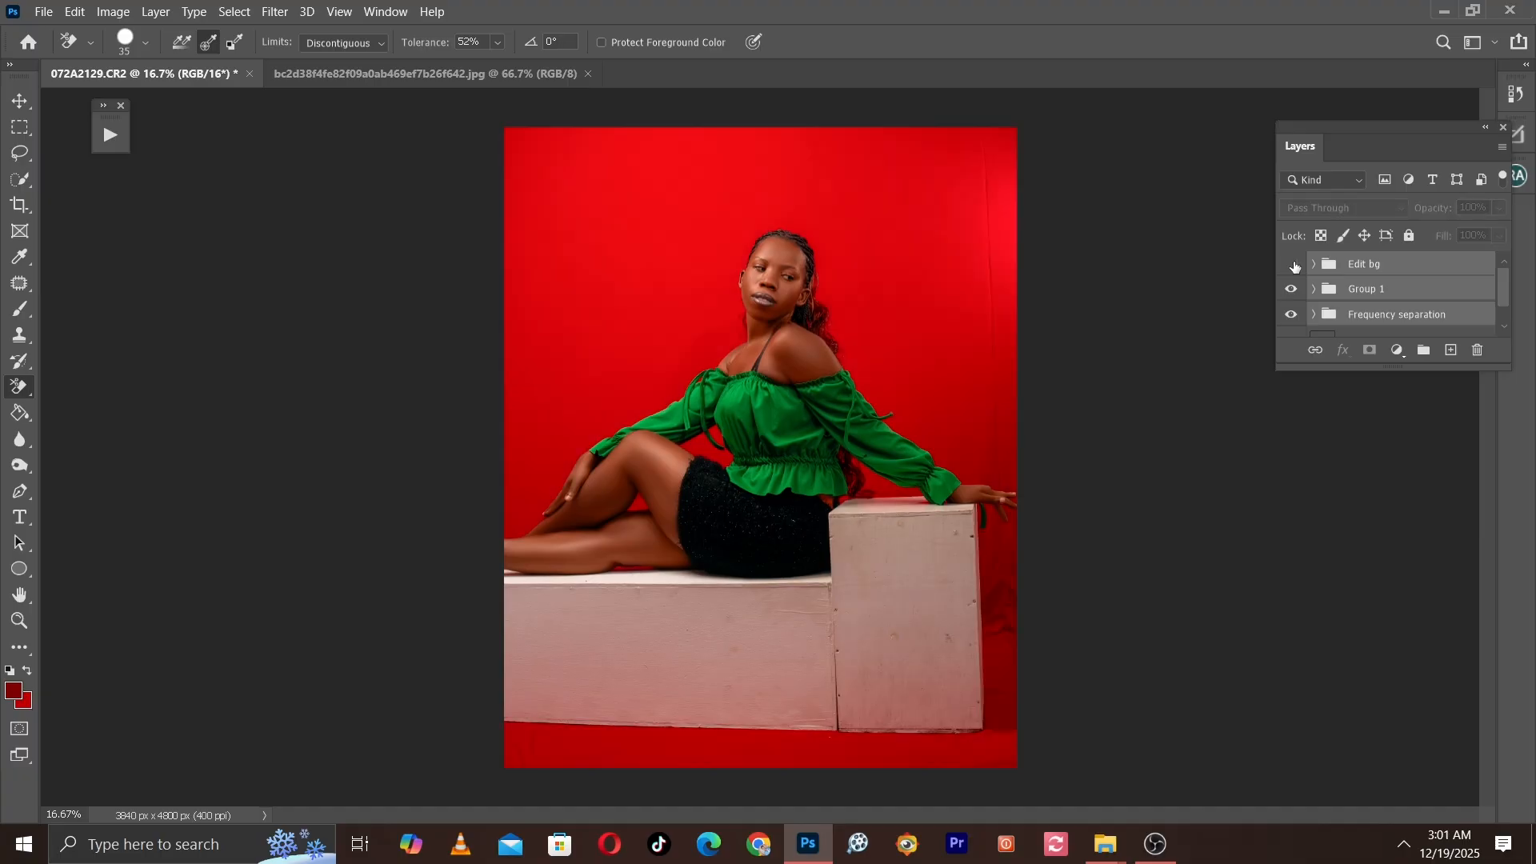
click(1293, 266)
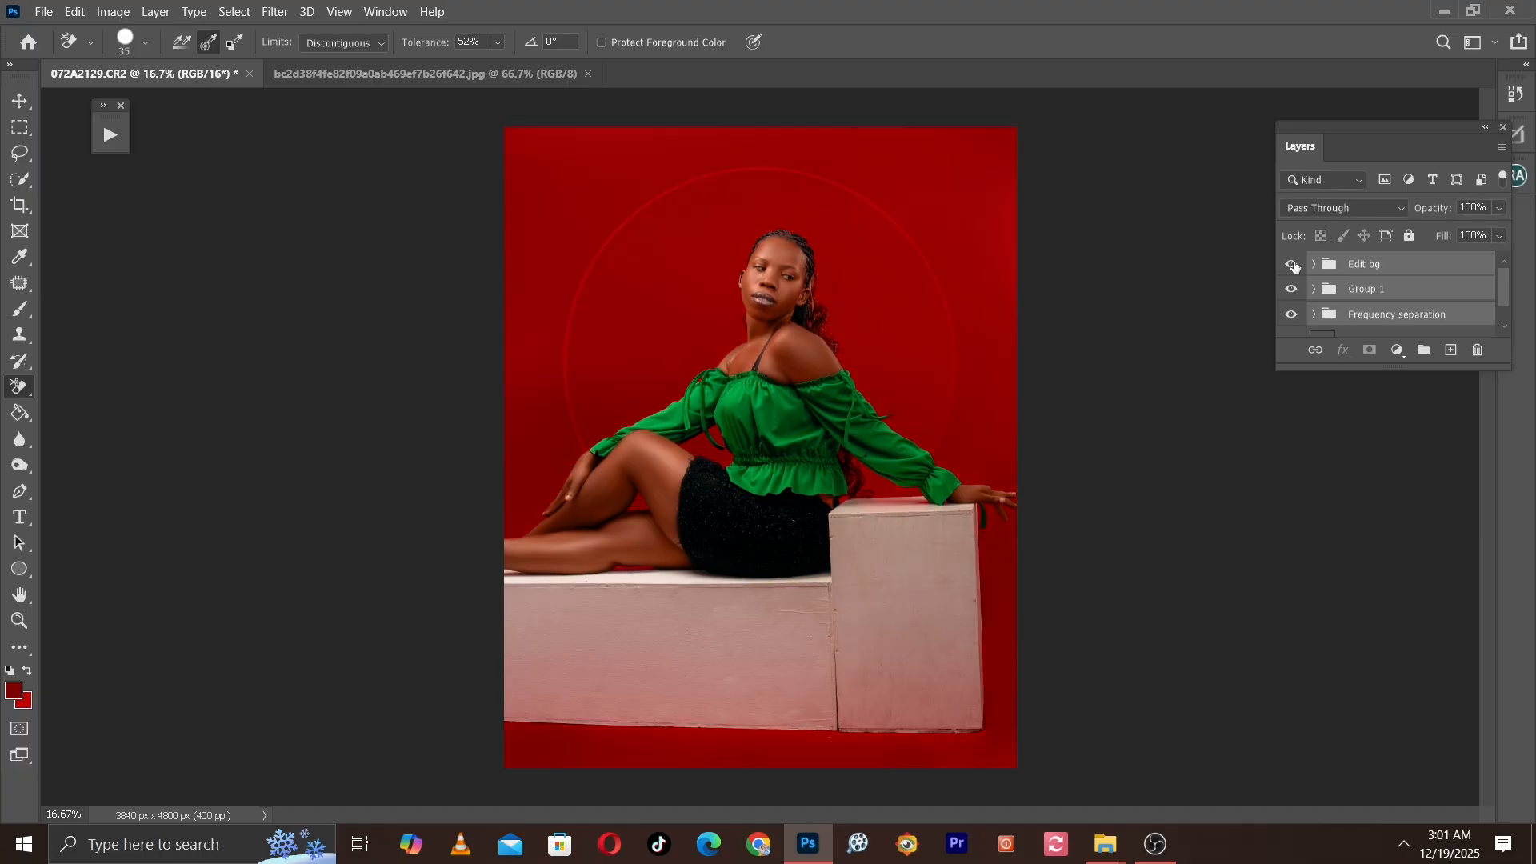
Step: Add a Hue/Saturation adjustment layer directly above the Edit bg group
key(ctrl+plus)
key(ctrl+plus)
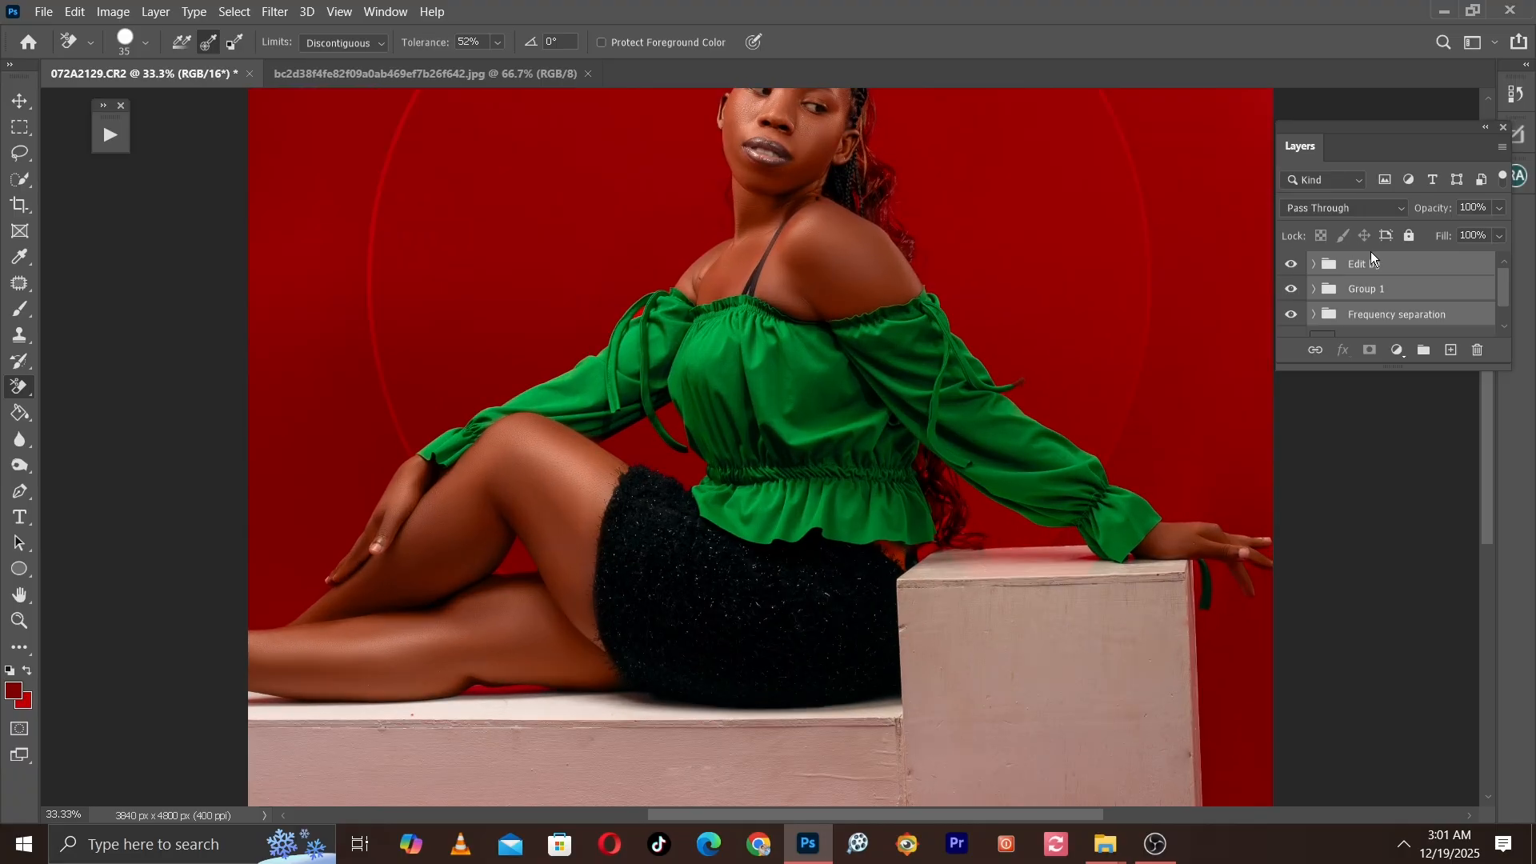
click(1373, 263)
key(ctrl+plus)
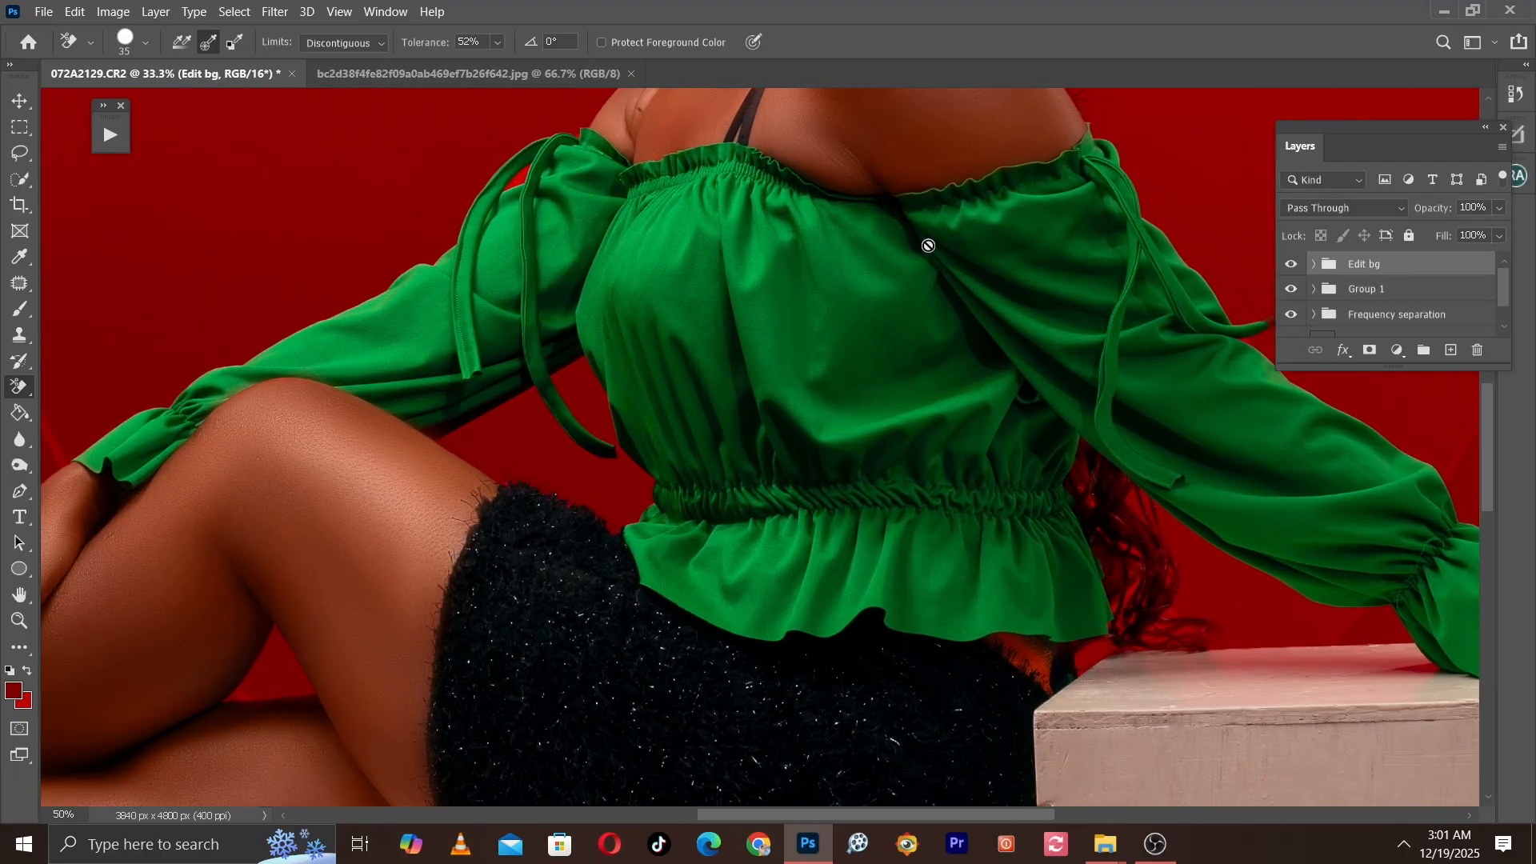
key(ctrl+plus)
drag(928, 246, 905, 538)
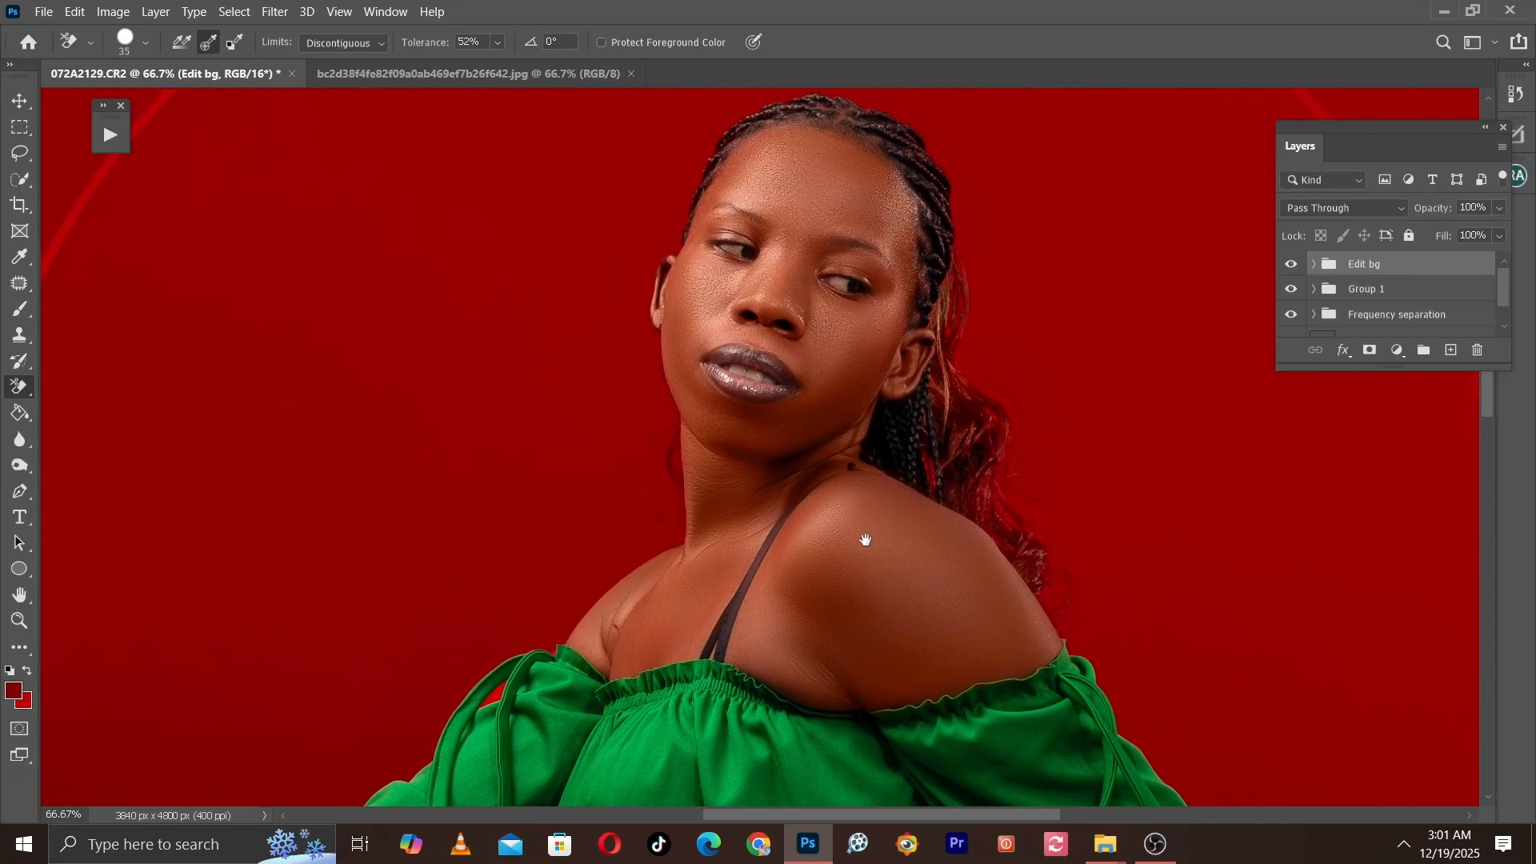
key(ctrl+plus)
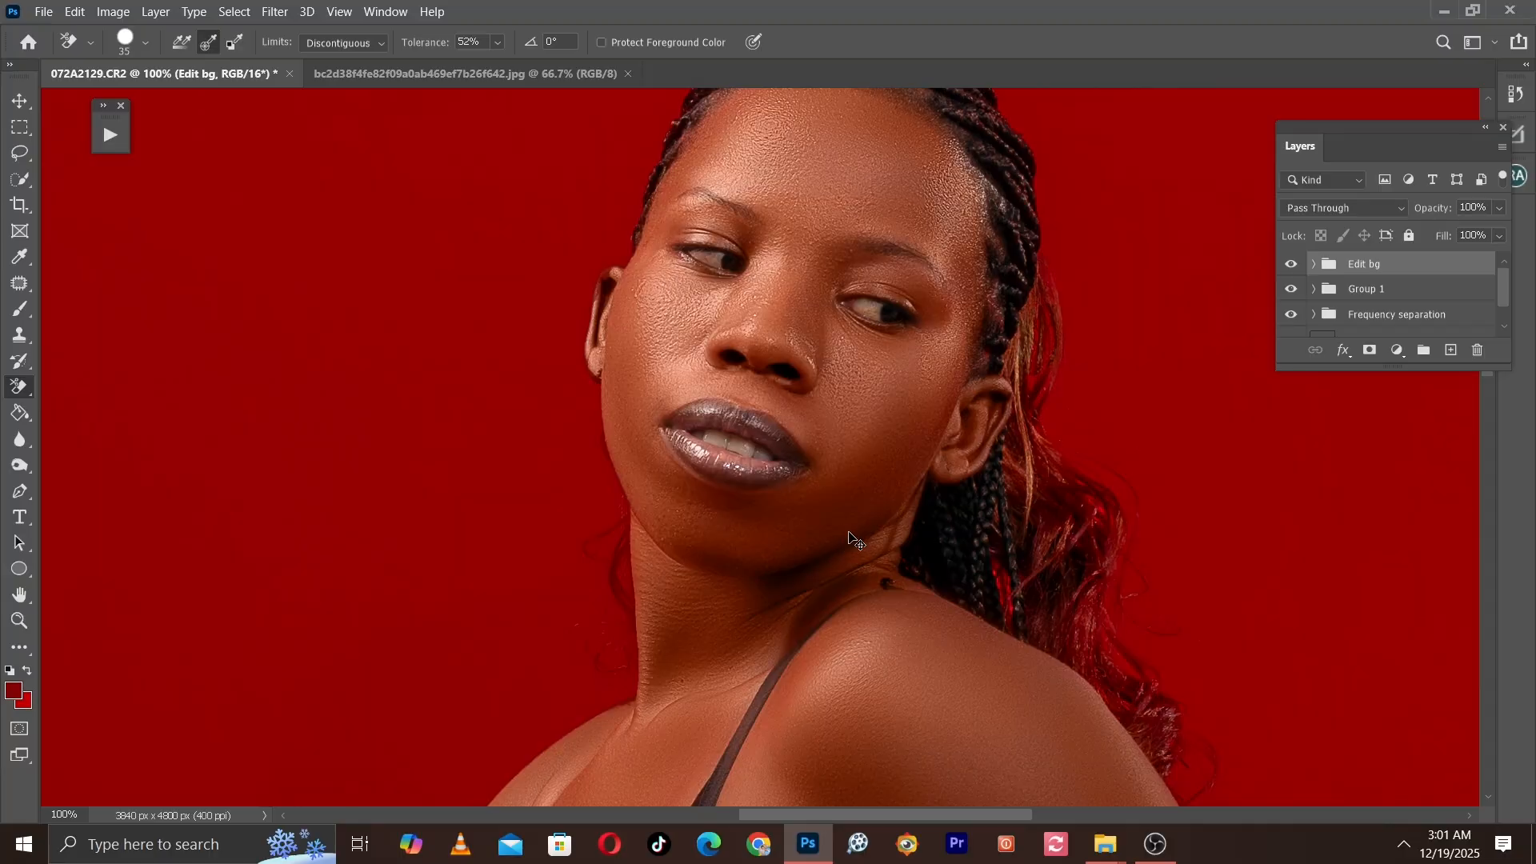
key(ctrl+minus)
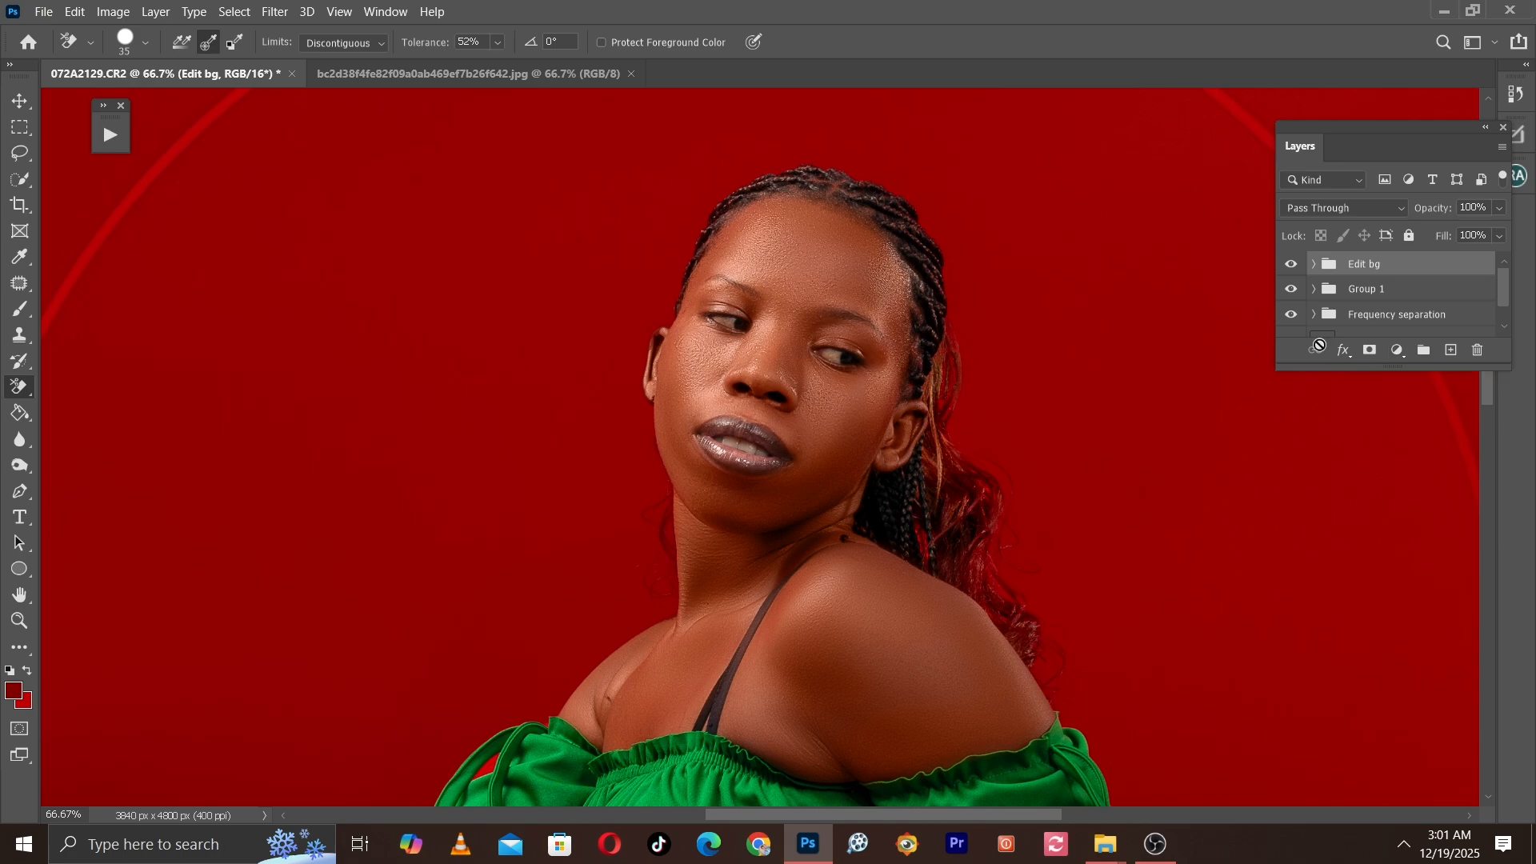
click(1396, 351)
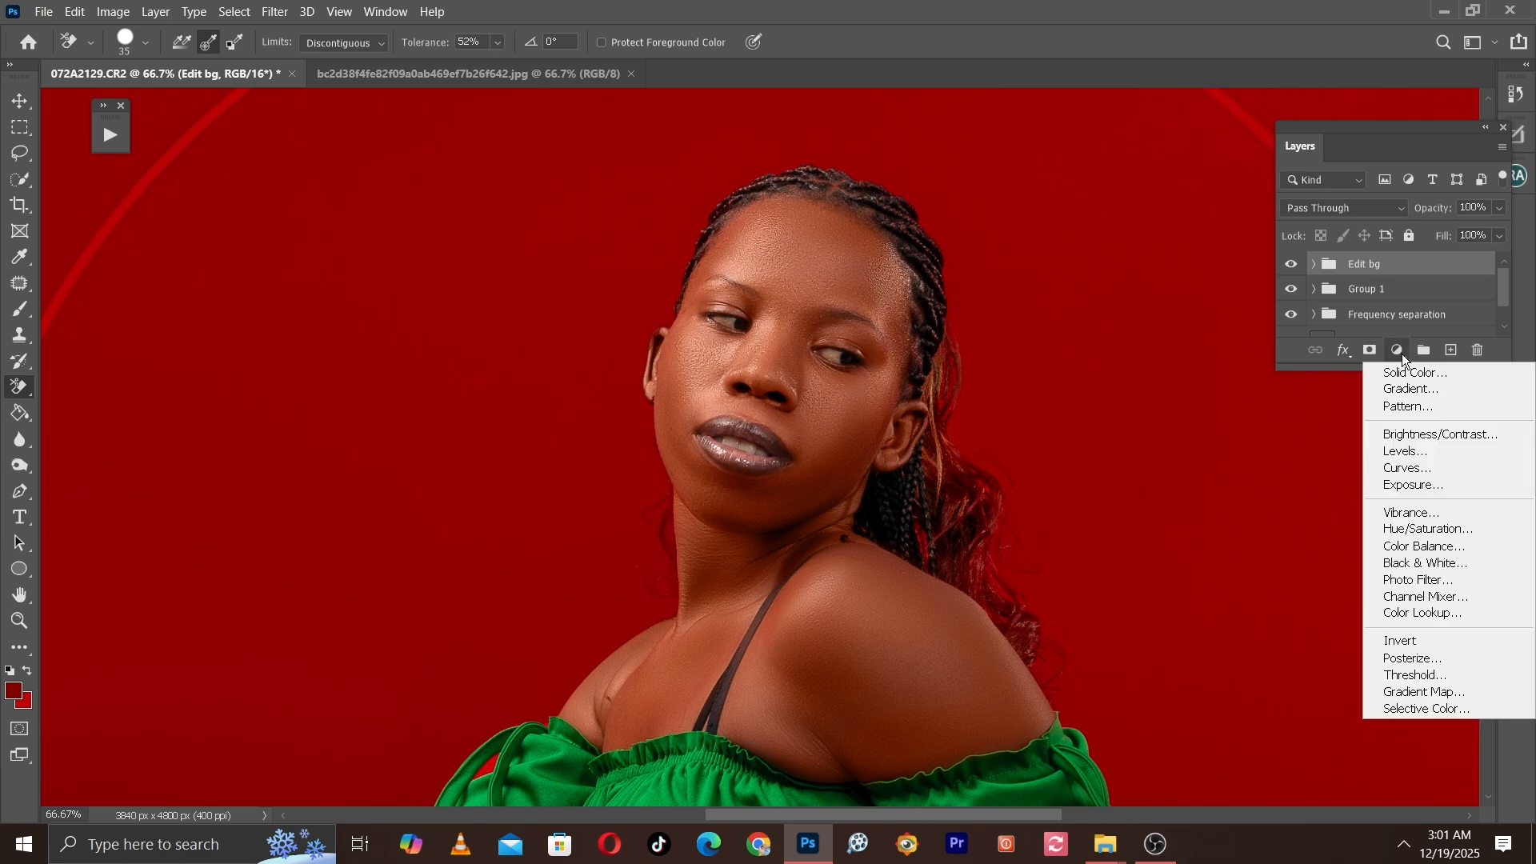
click(1438, 529)
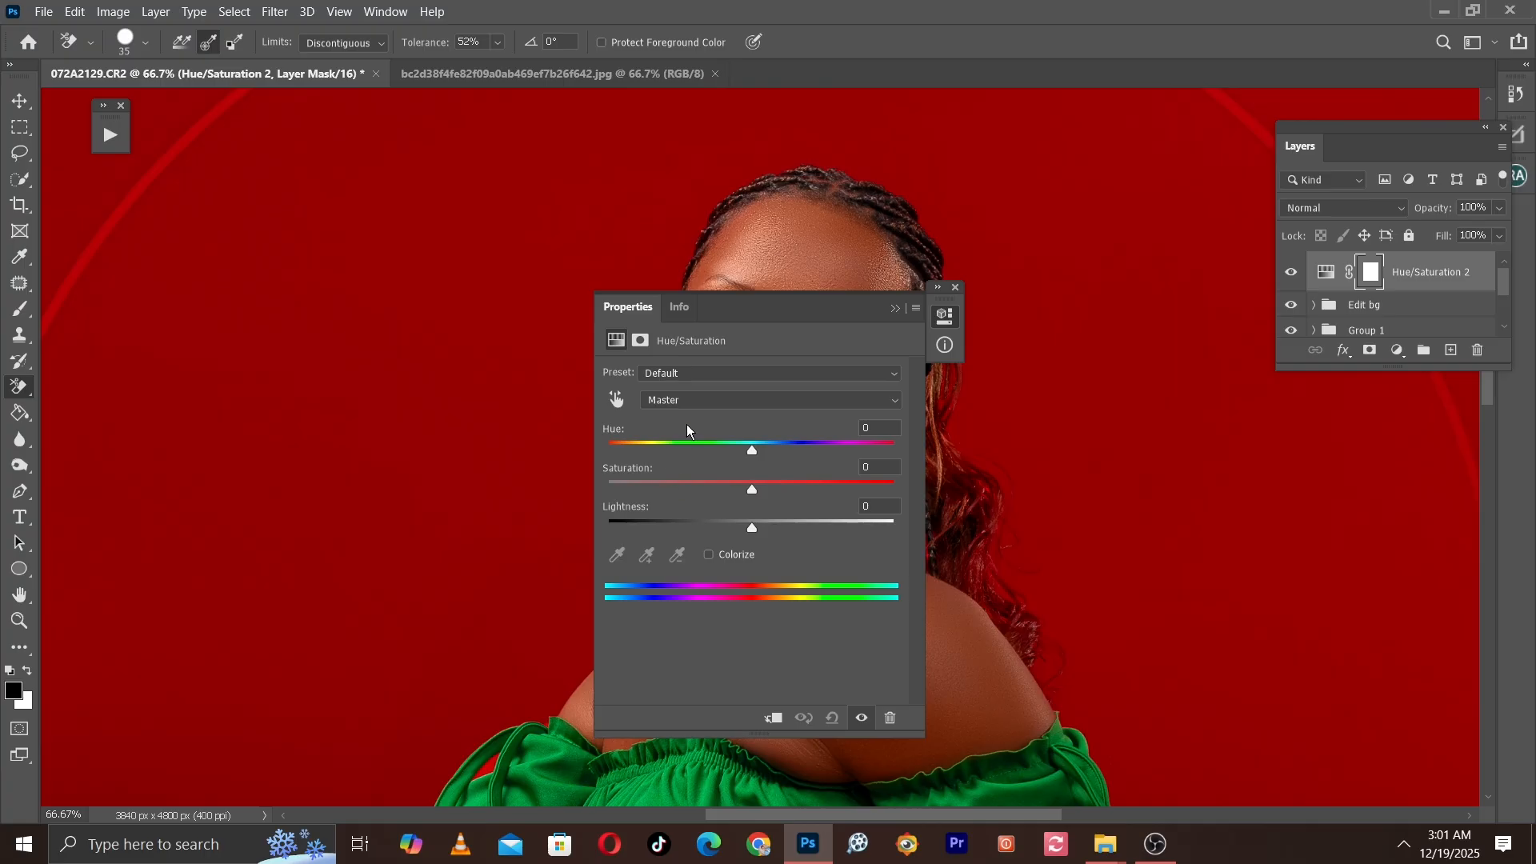
Step: Set the Hue/Saturation adjustment's saturation to -85 and invert its mask to black
drag(742, 323, 1100, 322)
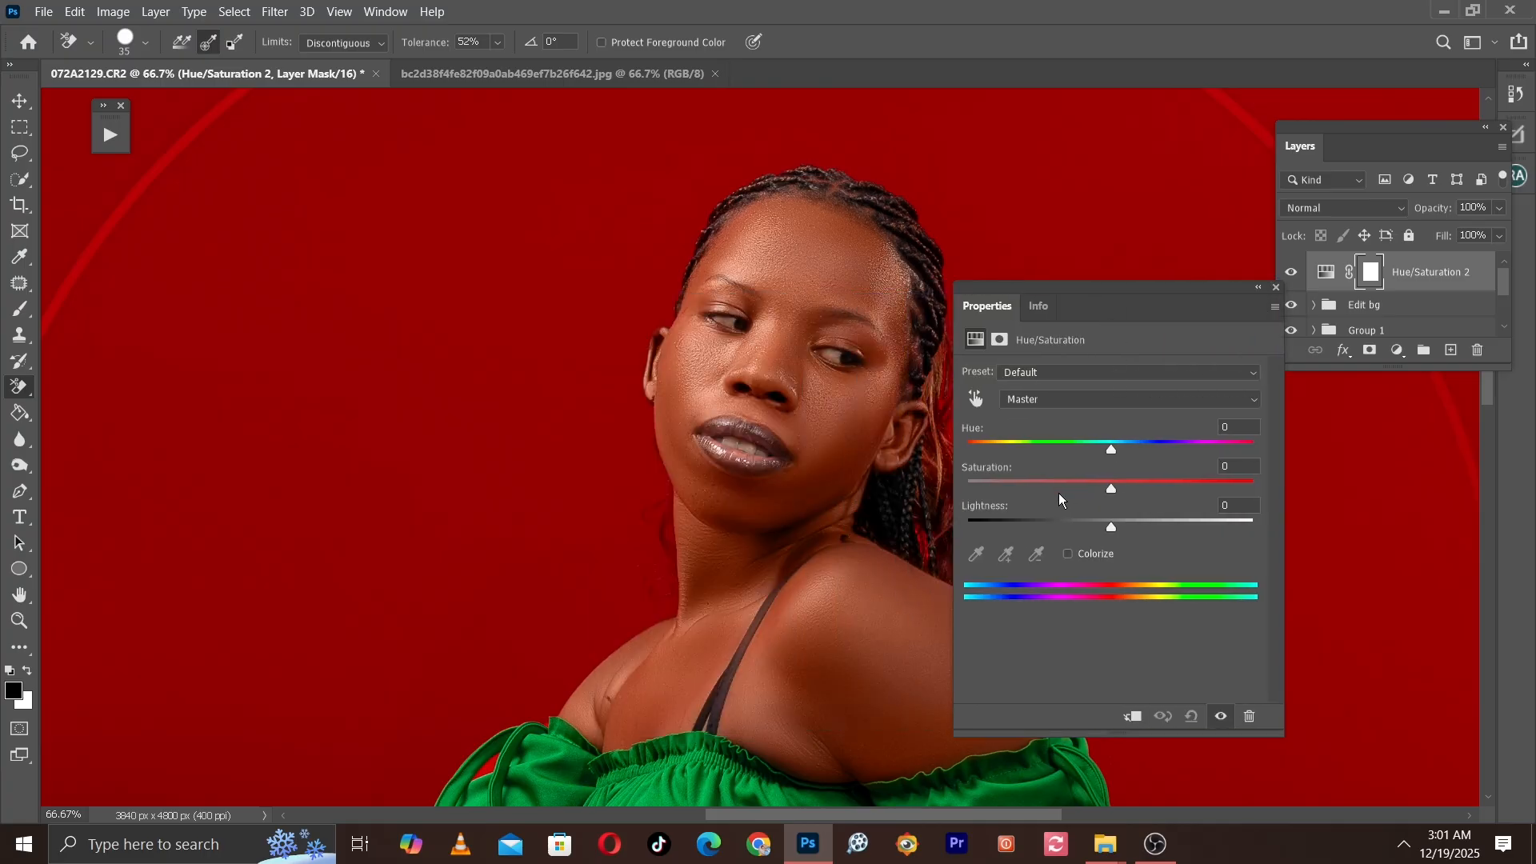
drag(1058, 493, 983, 492)
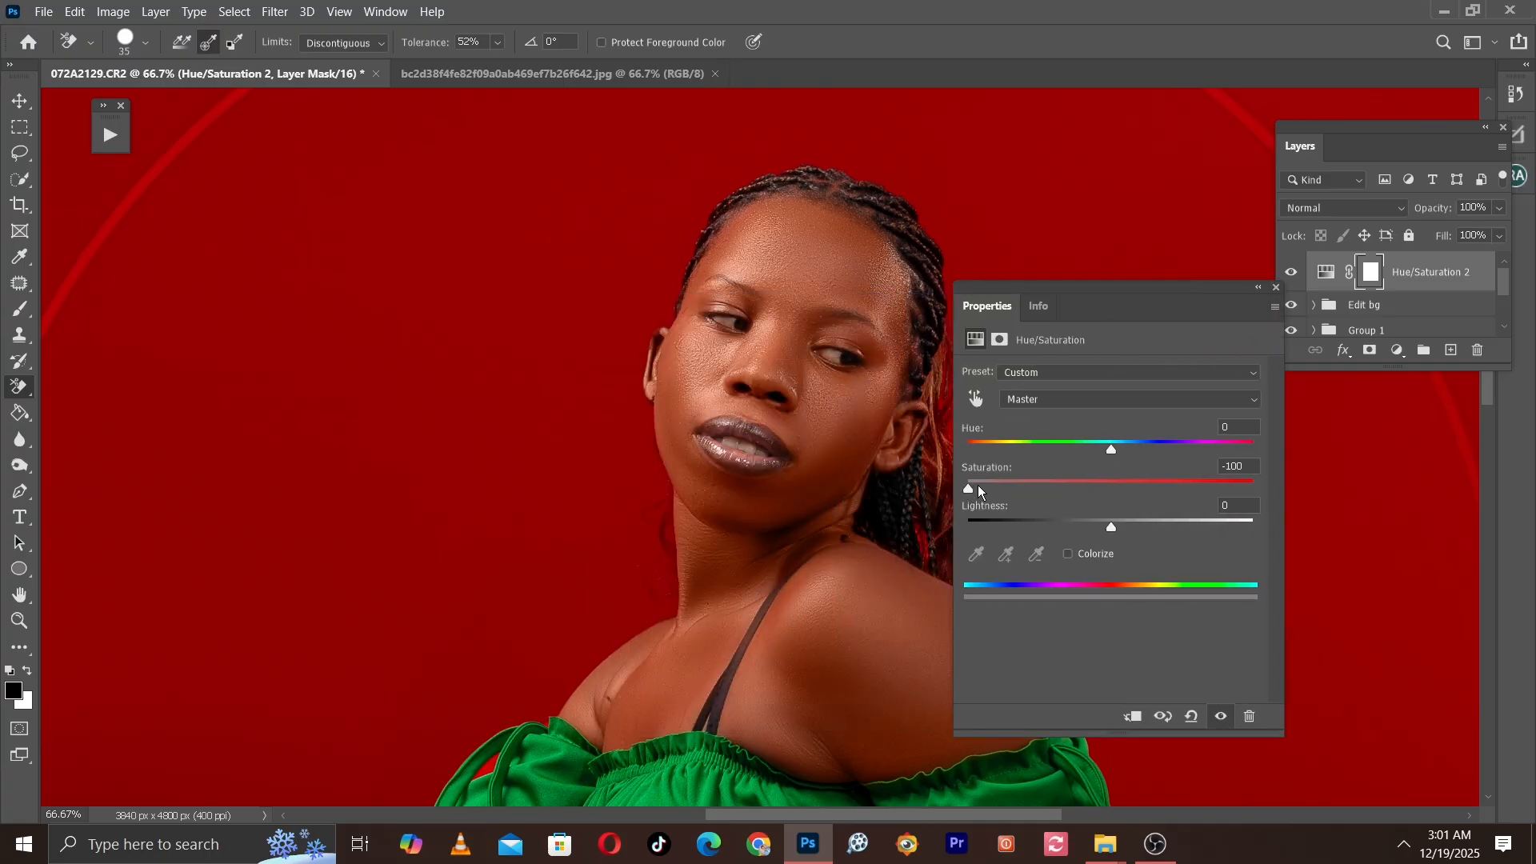
drag(992, 491, 1001, 495)
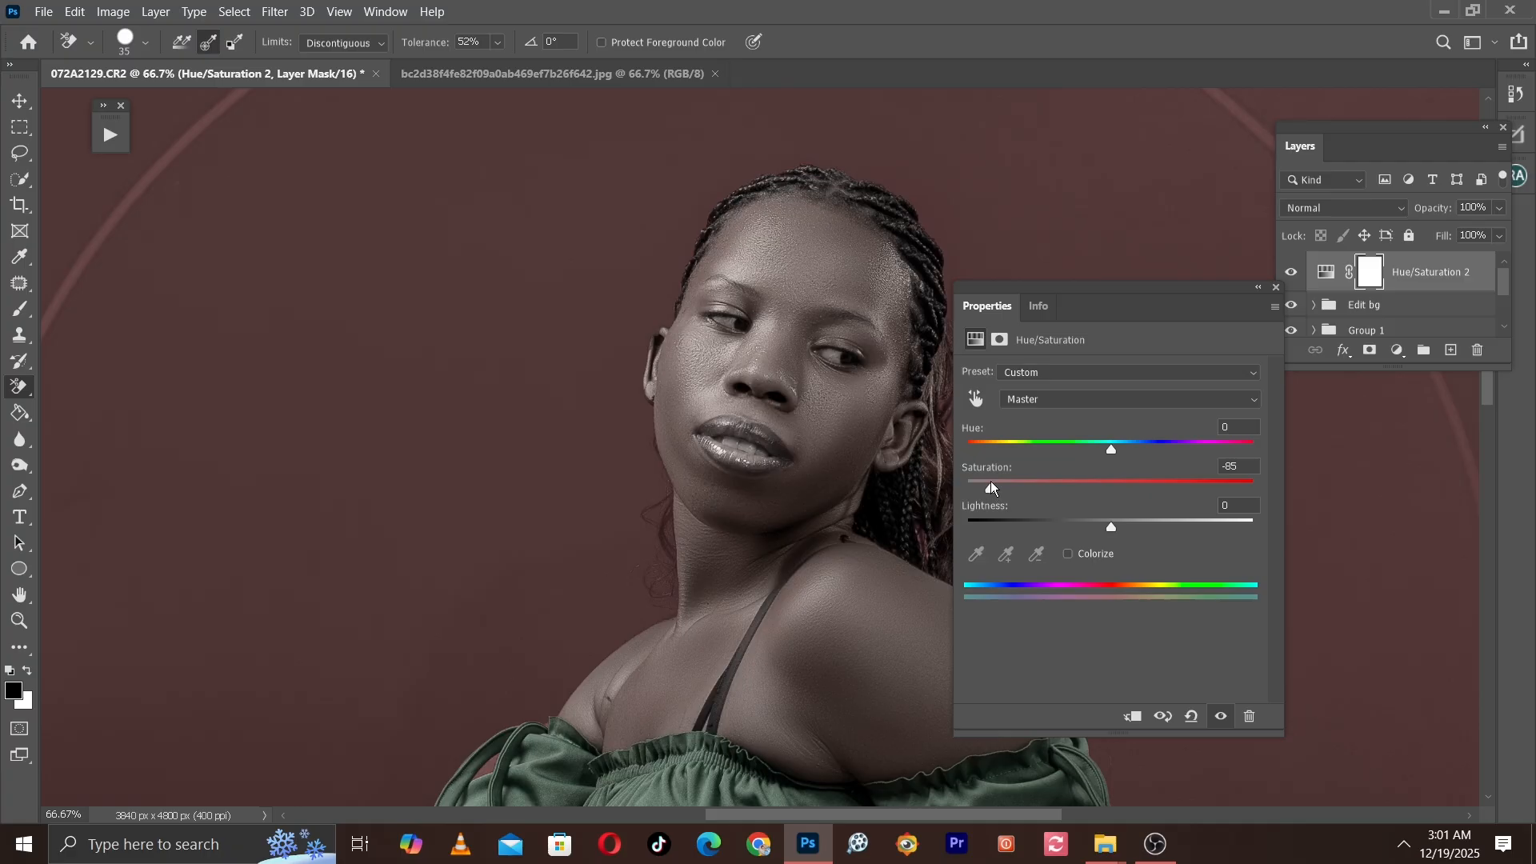
key(ctrl+i)
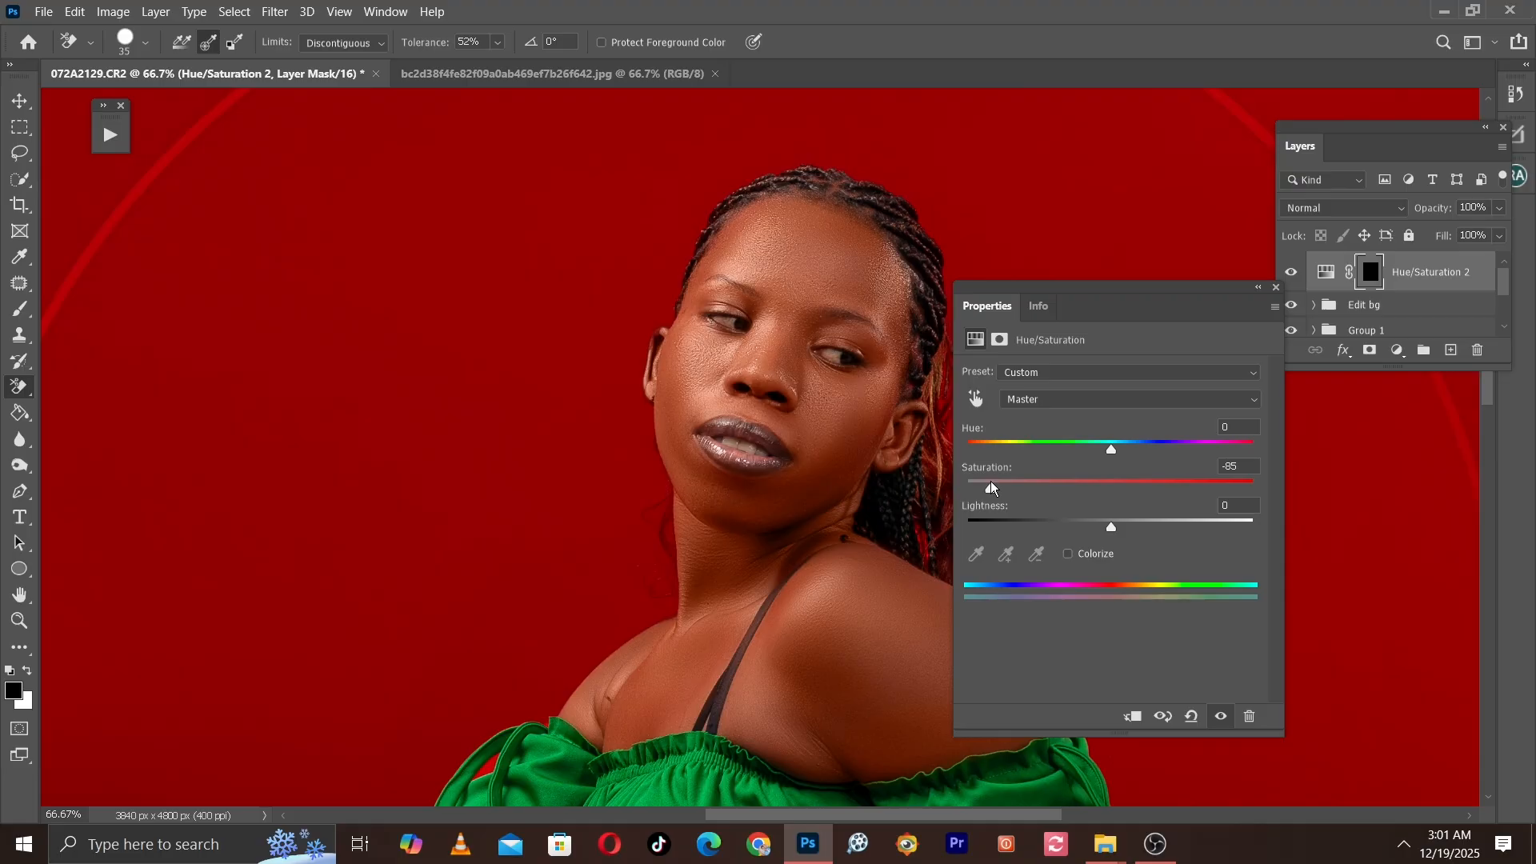
click(1259, 286)
Step: Make white the foreground colour and set the Brush tool to 100% opacity and 100% flow
key(ctrl+plus)
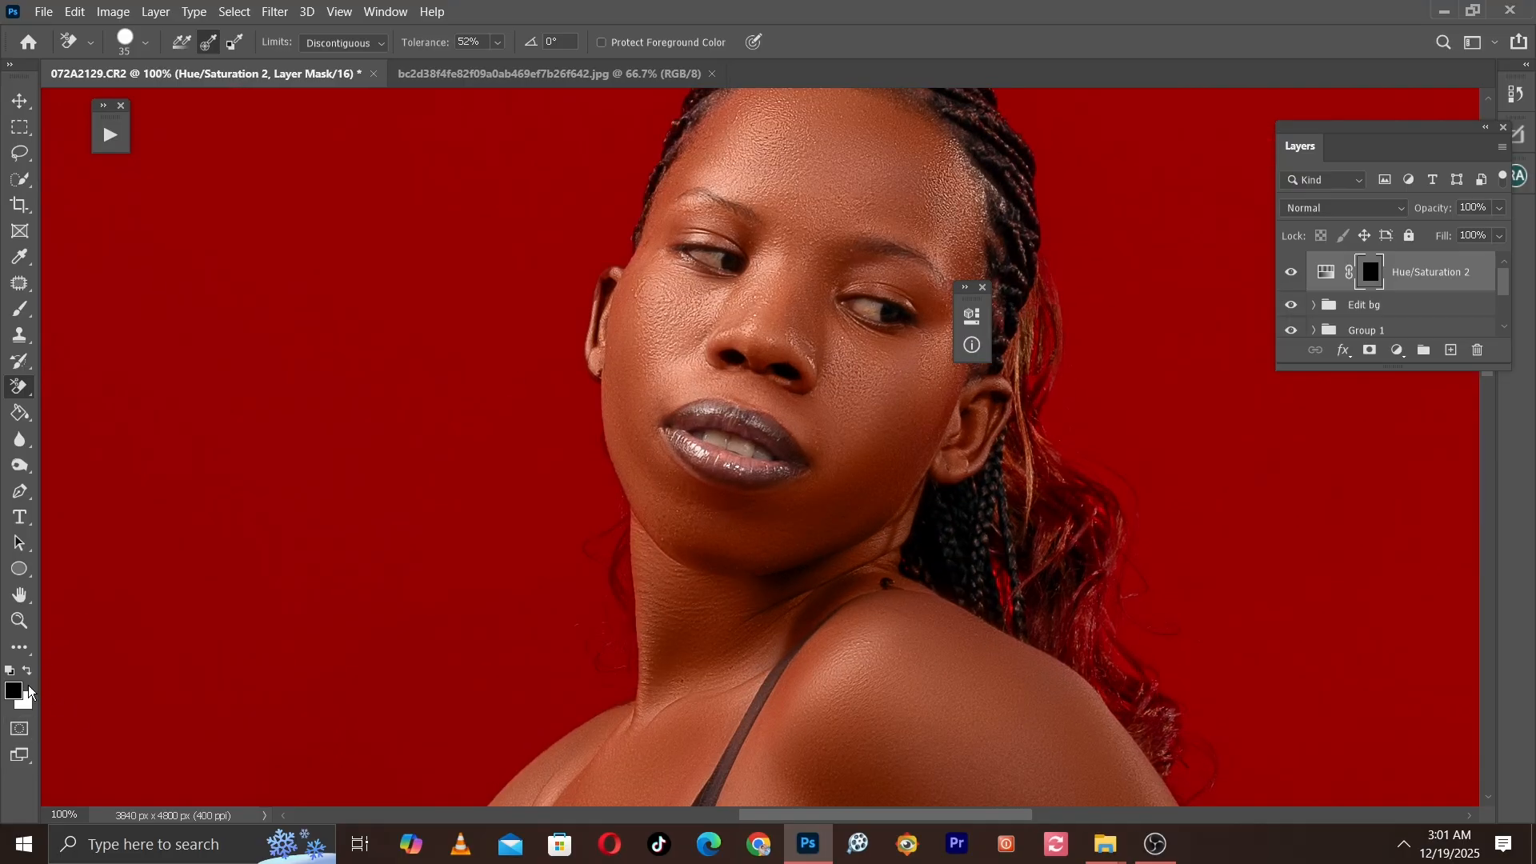
click(25, 674)
click(27, 670)
click(28, 669)
key(ctrl+plus)
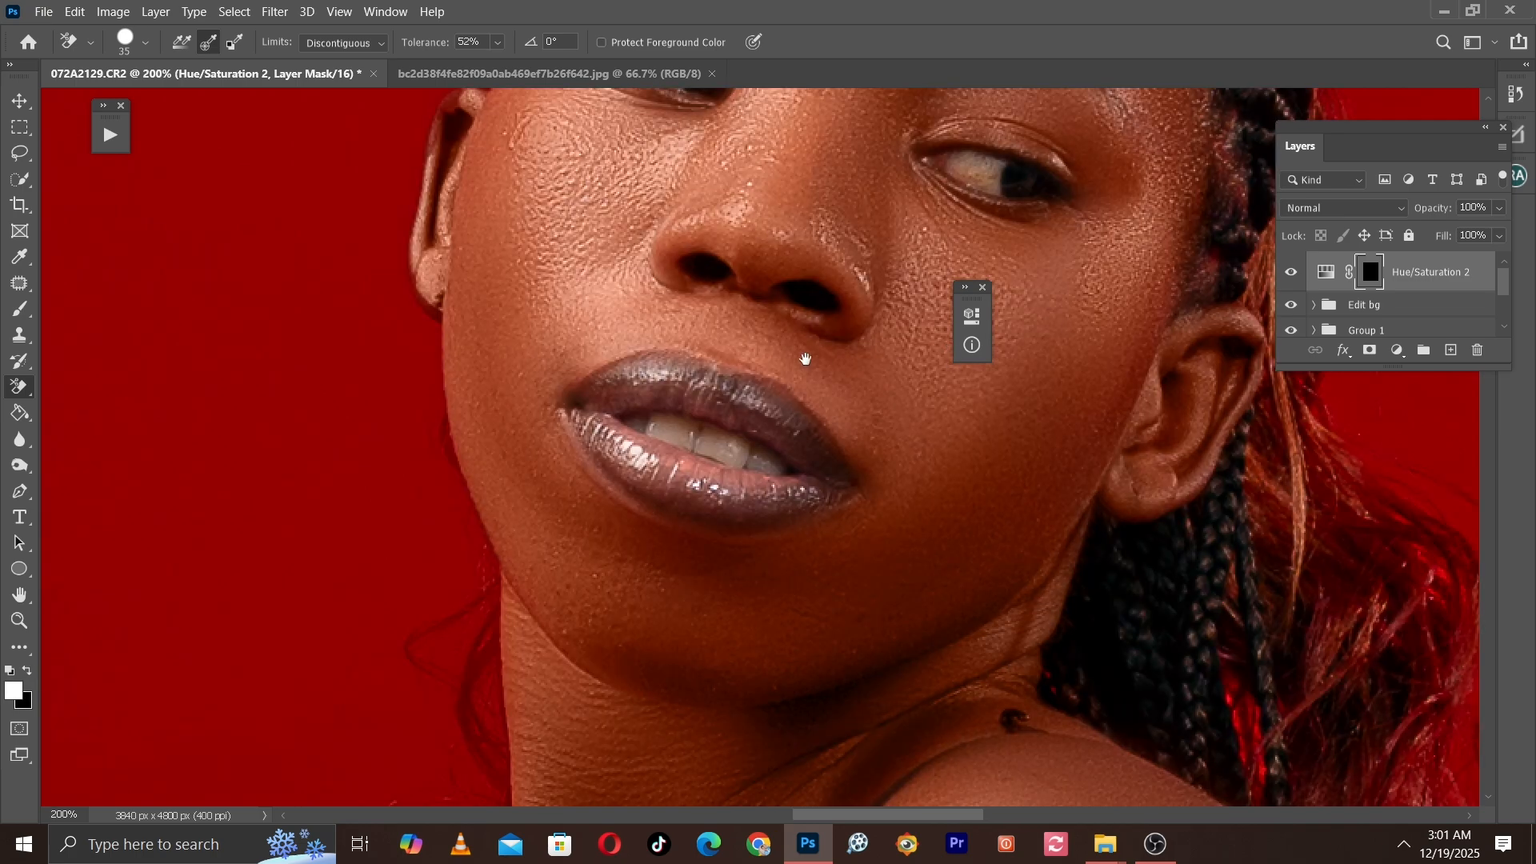
drag(794, 371, 680, 480)
click(20, 309)
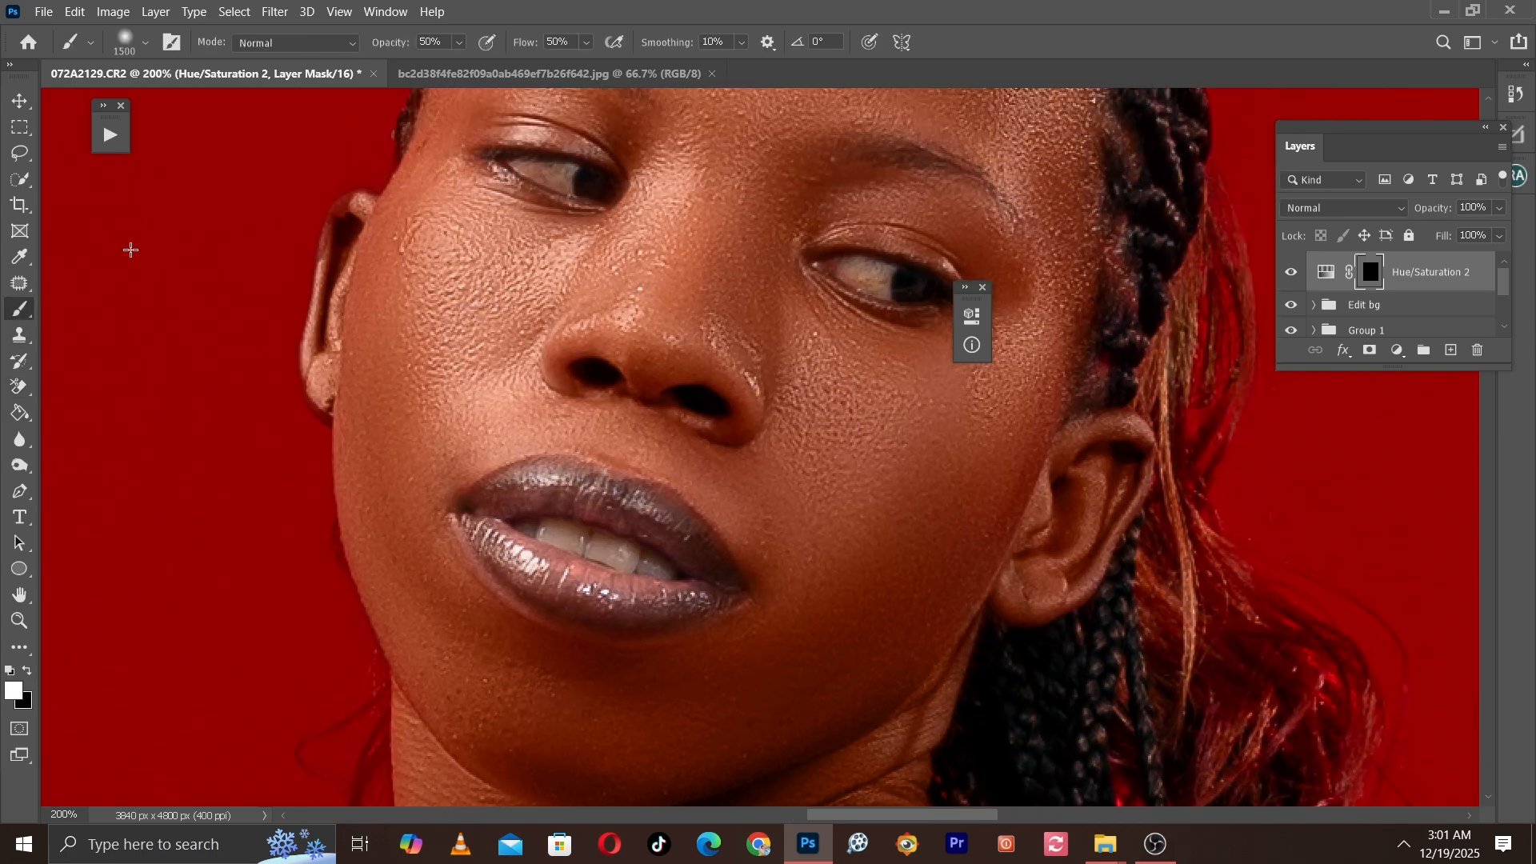
click(460, 40)
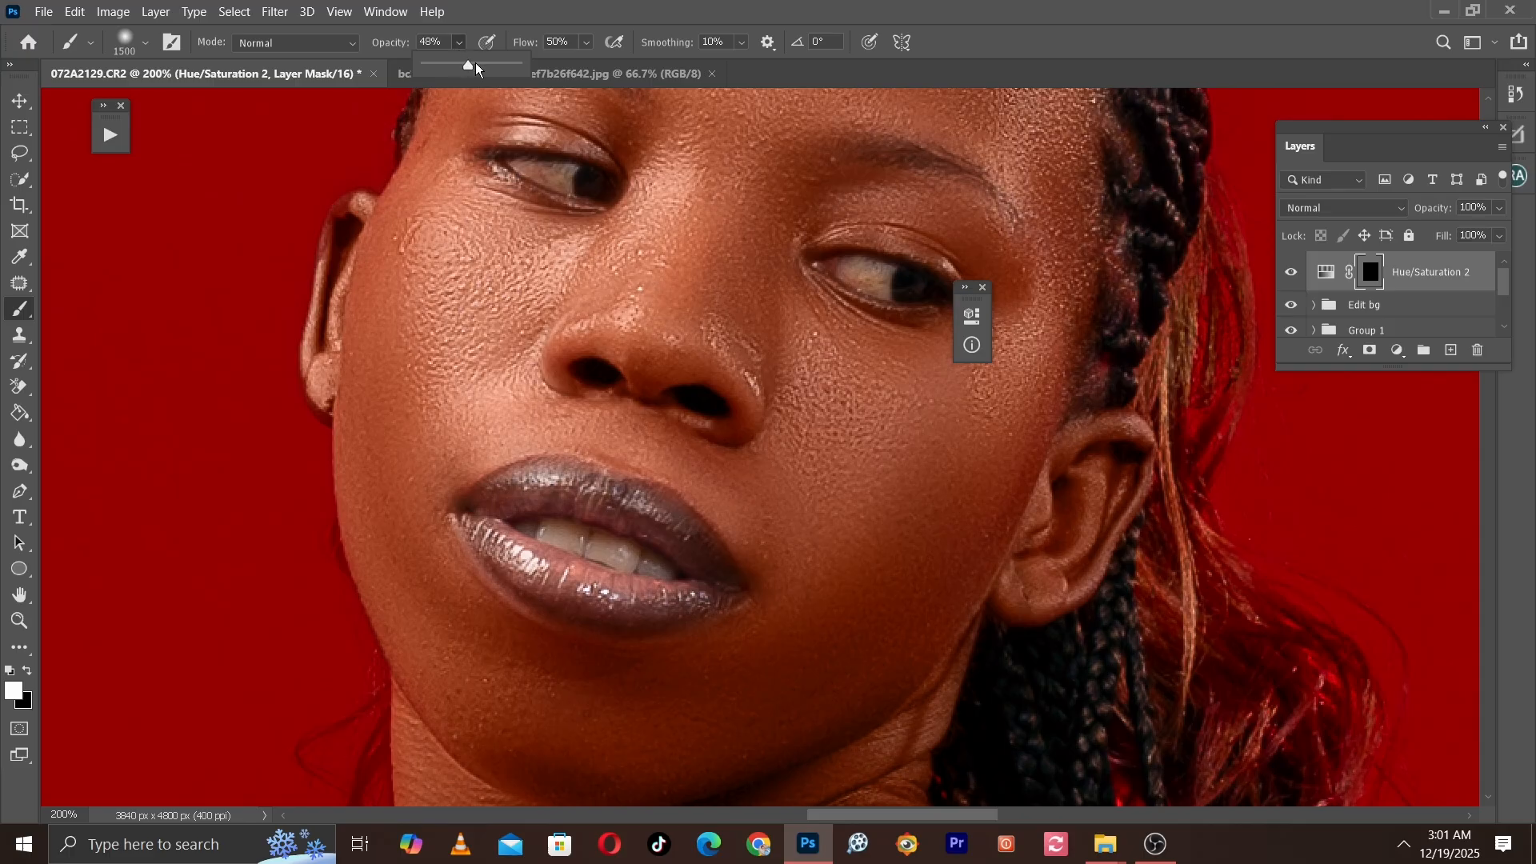
drag(473, 63, 658, 69)
click(585, 43)
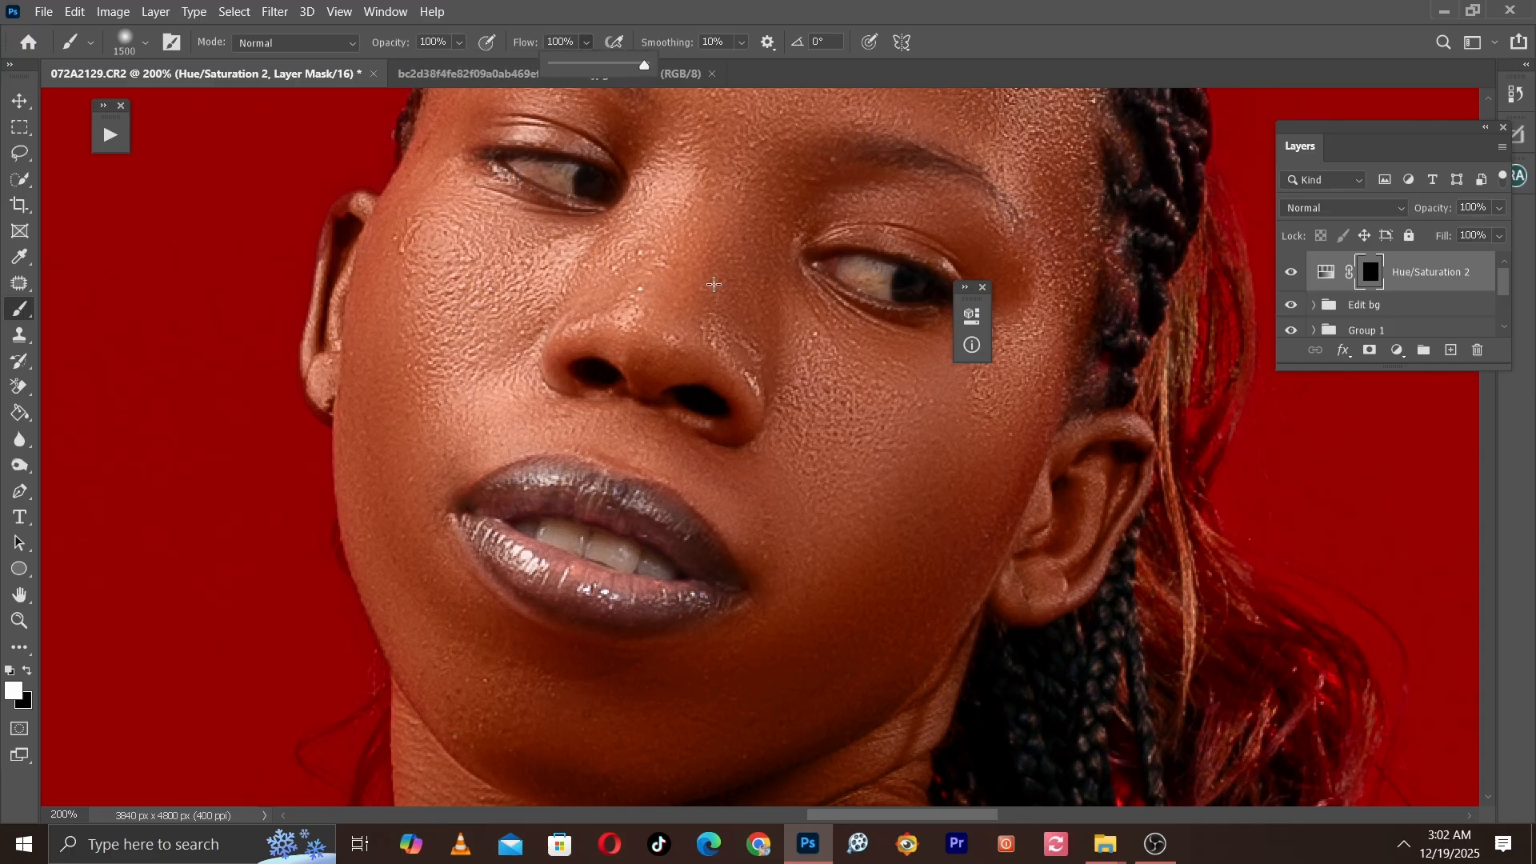
Step: Shrink the soft round brush to 89 px, test it with a dab on the cheek and undo the dab
key(])
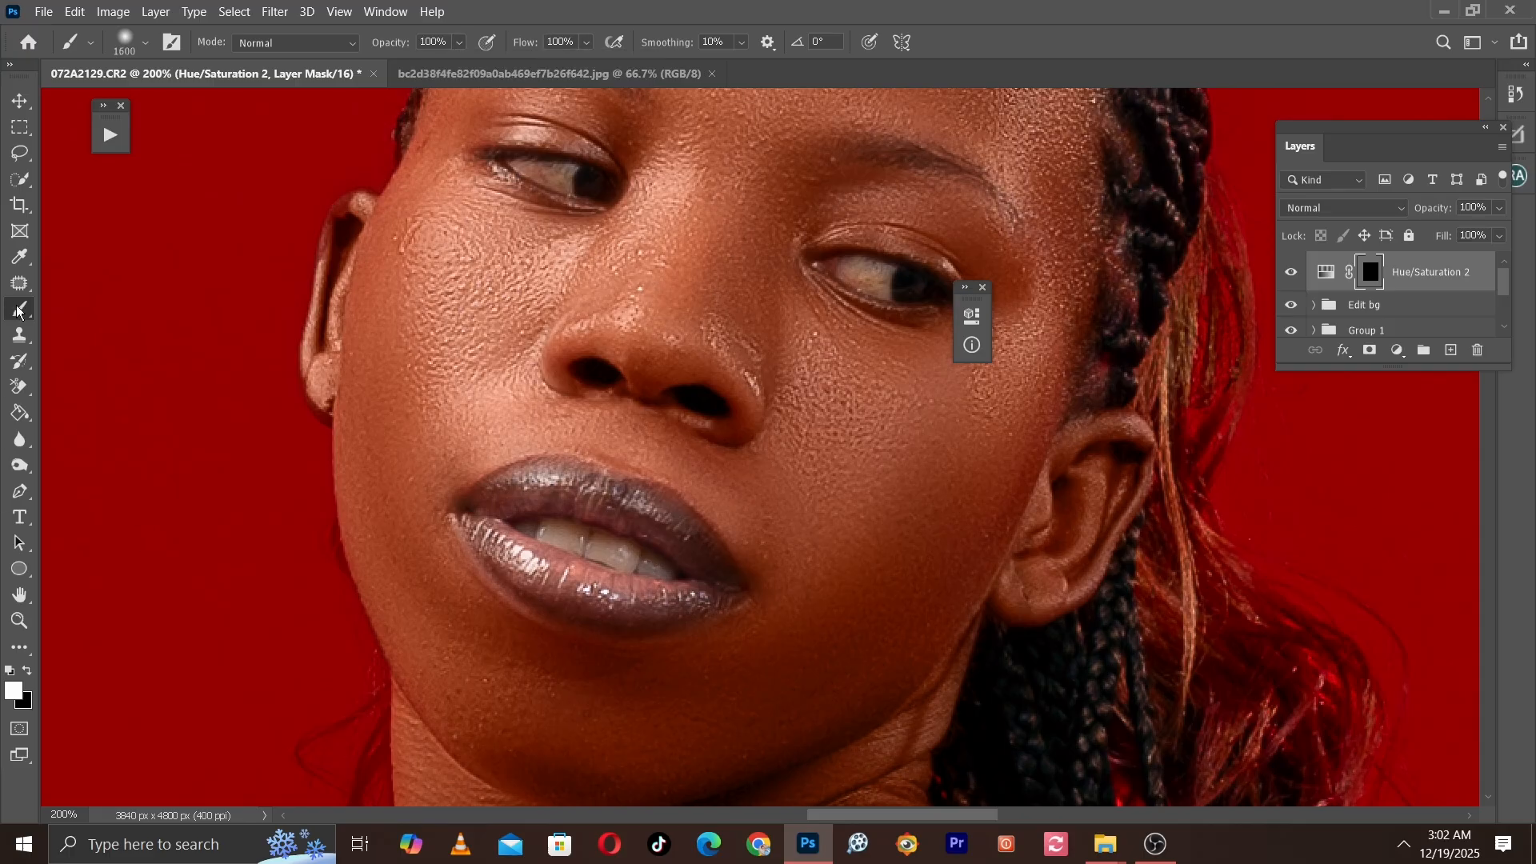
right_click(645, 265)
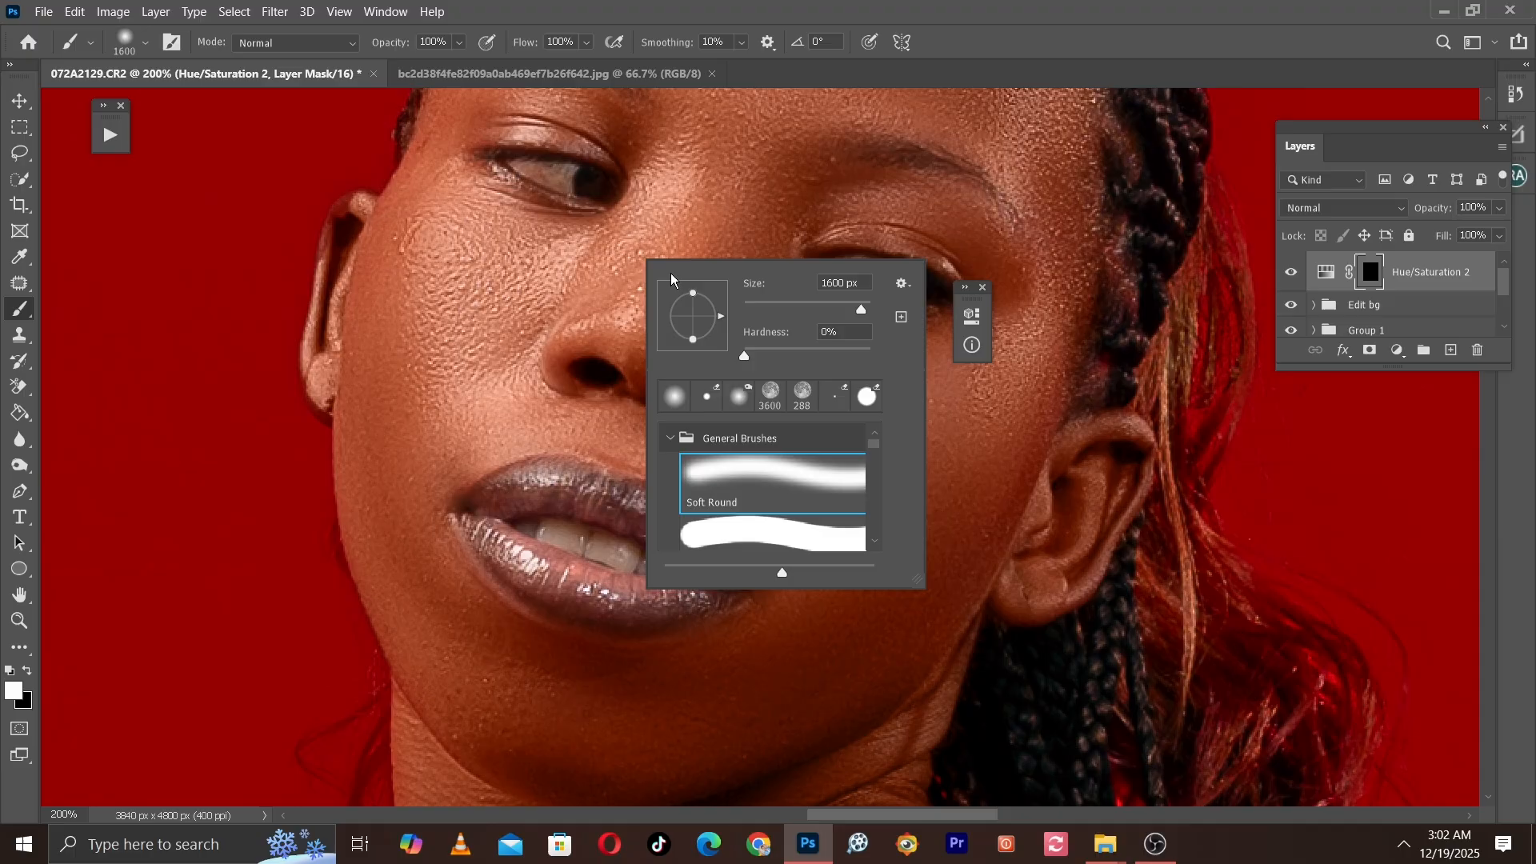
click(799, 307)
click(502, 343)
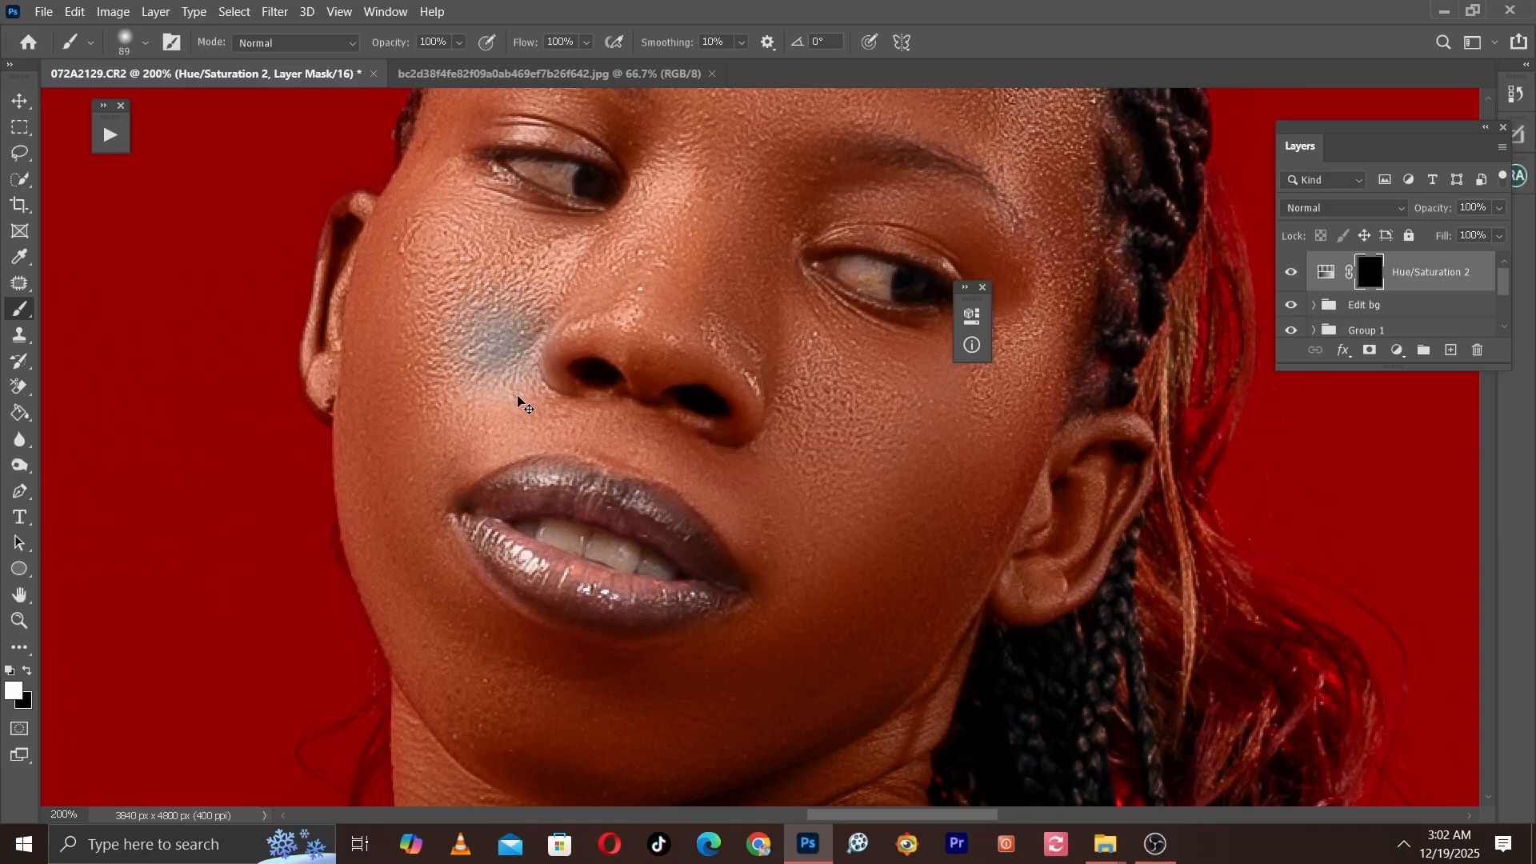
key(ctrl+z)
Step: Paint white over the teeth on the Hue/Saturation mask, using a much smaller soft brush of about 15 px
key(bracketleft)
key(bracketleft)
key(bracketleft)
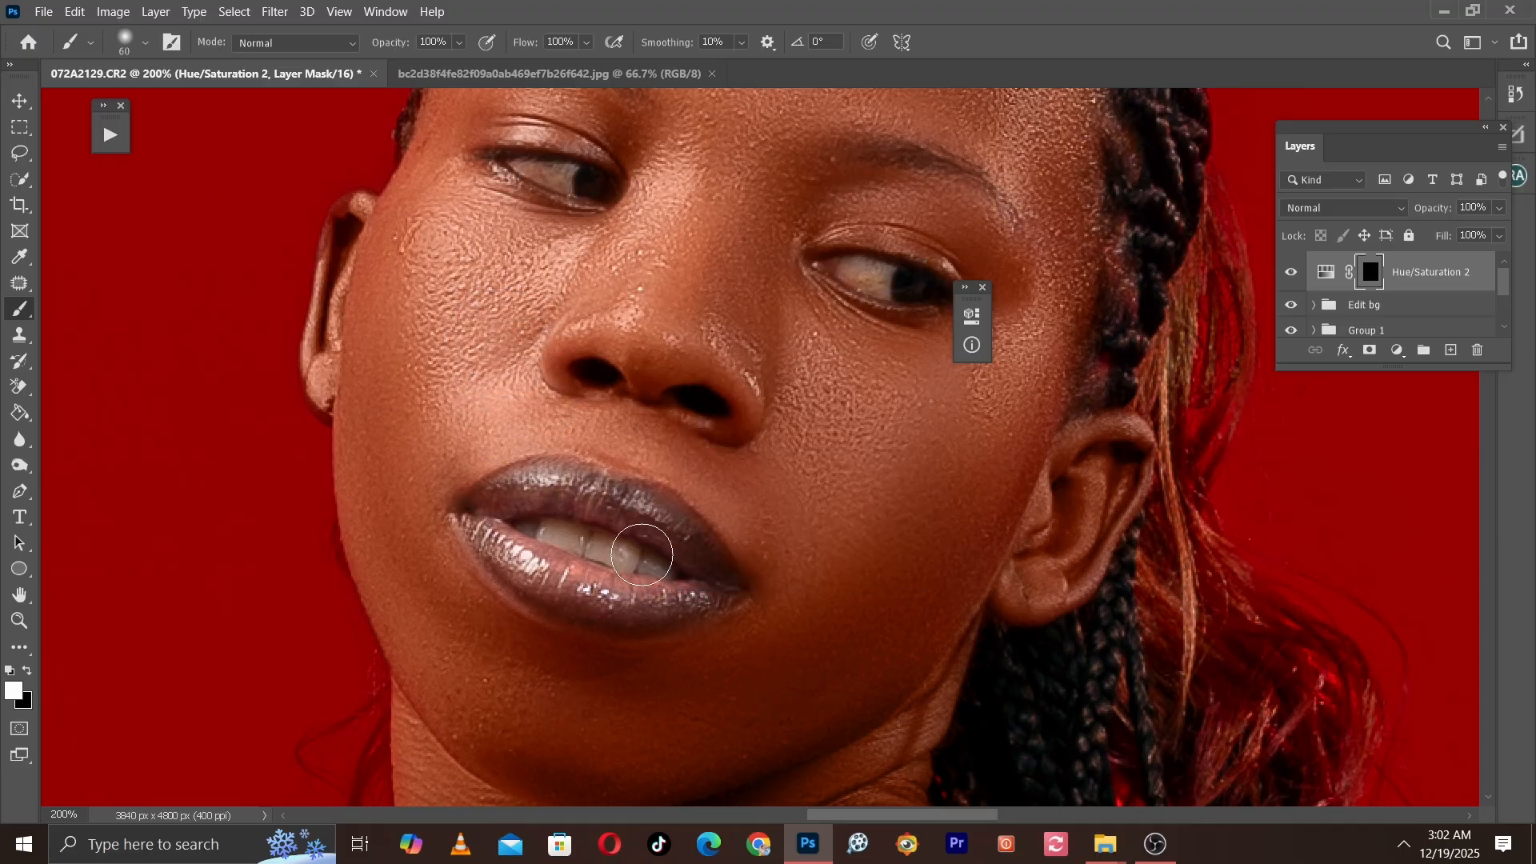
key(bracketleft)
key(bracketleft)
key(bracketleft)
mouse_move(664, 569)
mouse_down()
mouse_move(532, 528)
mouse_move(552, 532)
mouse_up()
key(bracketleft)
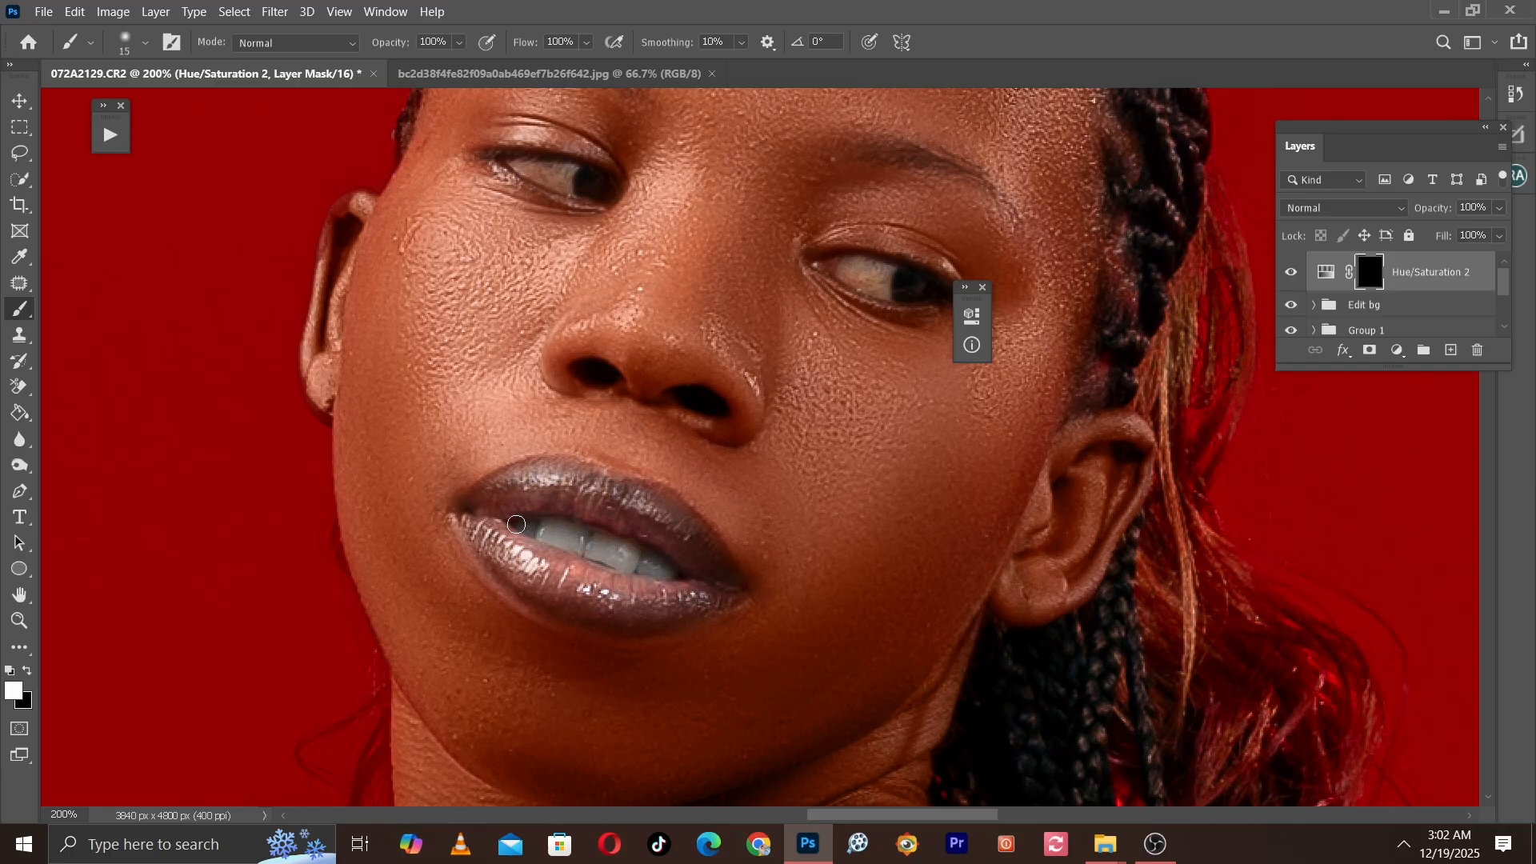
Step: Paint white over the whites of both eyes on the Hue/Saturation mask, reducing the brush to 10 px for the corners
mouse_move(747, 384)
mouse_down()
mouse_move(724, 420)
mouse_move(686, 374)
mouse_move(746, 381)
mouse_move(719, 372)
mouse_up()
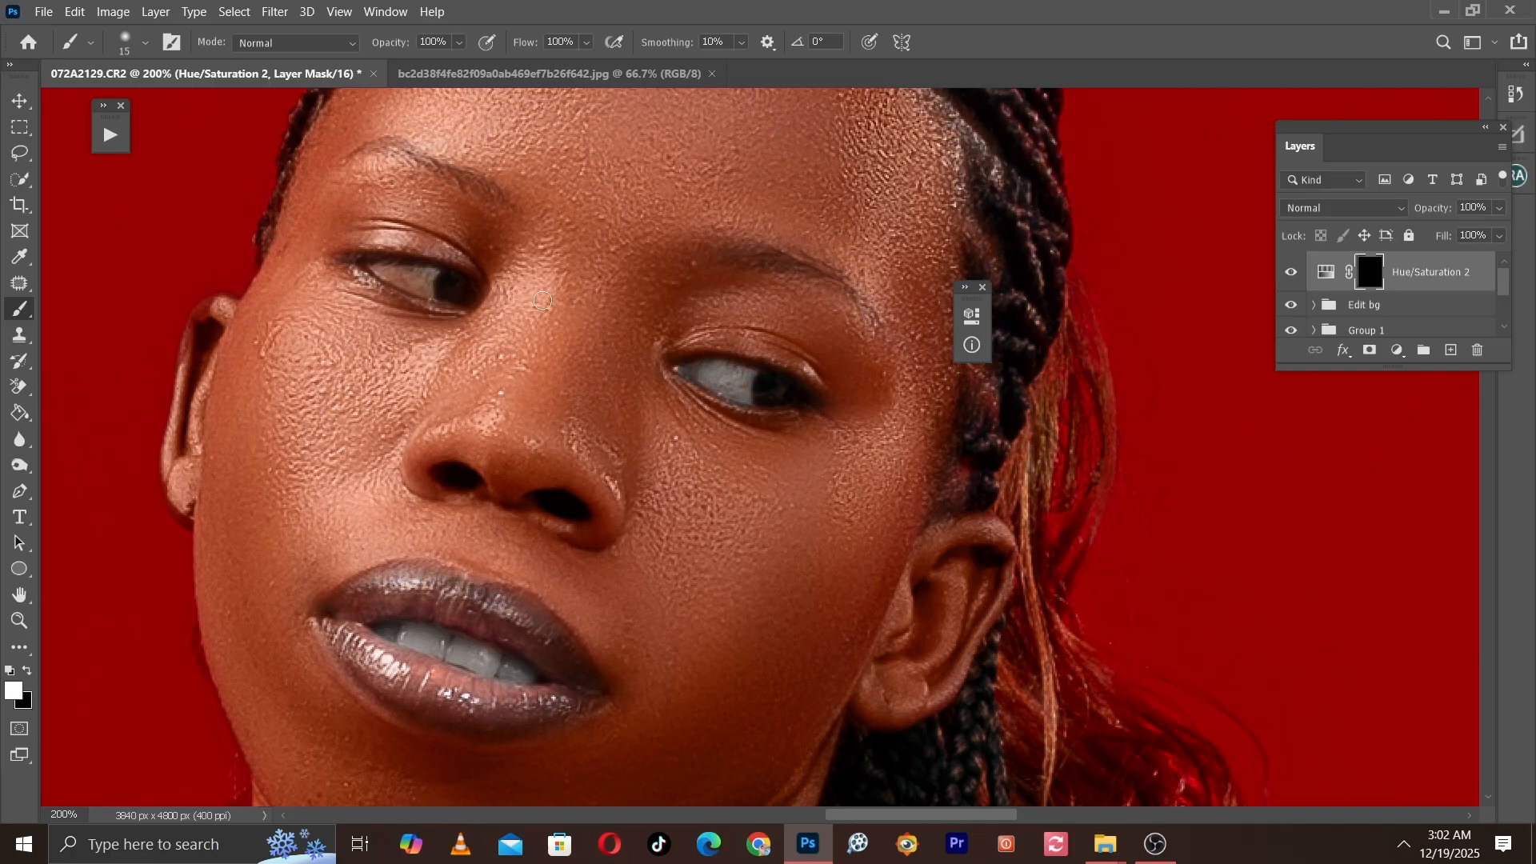
mouse_move(476, 284)
mouse_down()
mouse_move(750, 389)
mouse_move(666, 376)
mouse_move(718, 396)
mouse_move(693, 389)
mouse_move(704, 375)
mouse_up()
key([)
key(])
mouse_move(672, 376)
mouse_down()
mouse_move(644, 375)
mouse_move(686, 386)
mouse_up()
key(bracketleft)
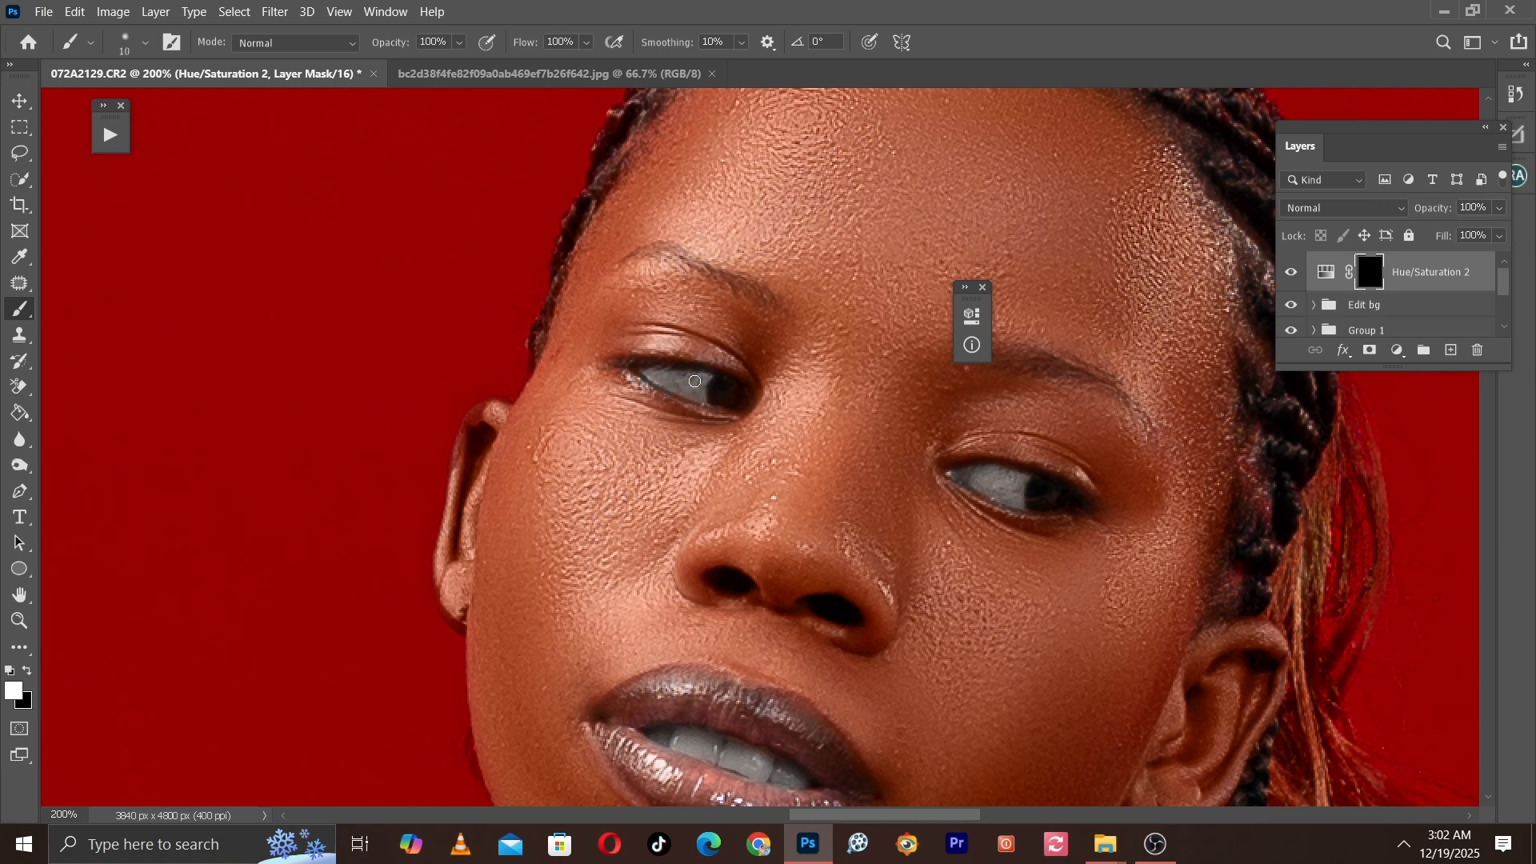
Step: Compare the face with and without the Hue/Saturation adjustment and lower the layer's opacity to 73%
key(ctrl+minus)
key(ctrl+minus)
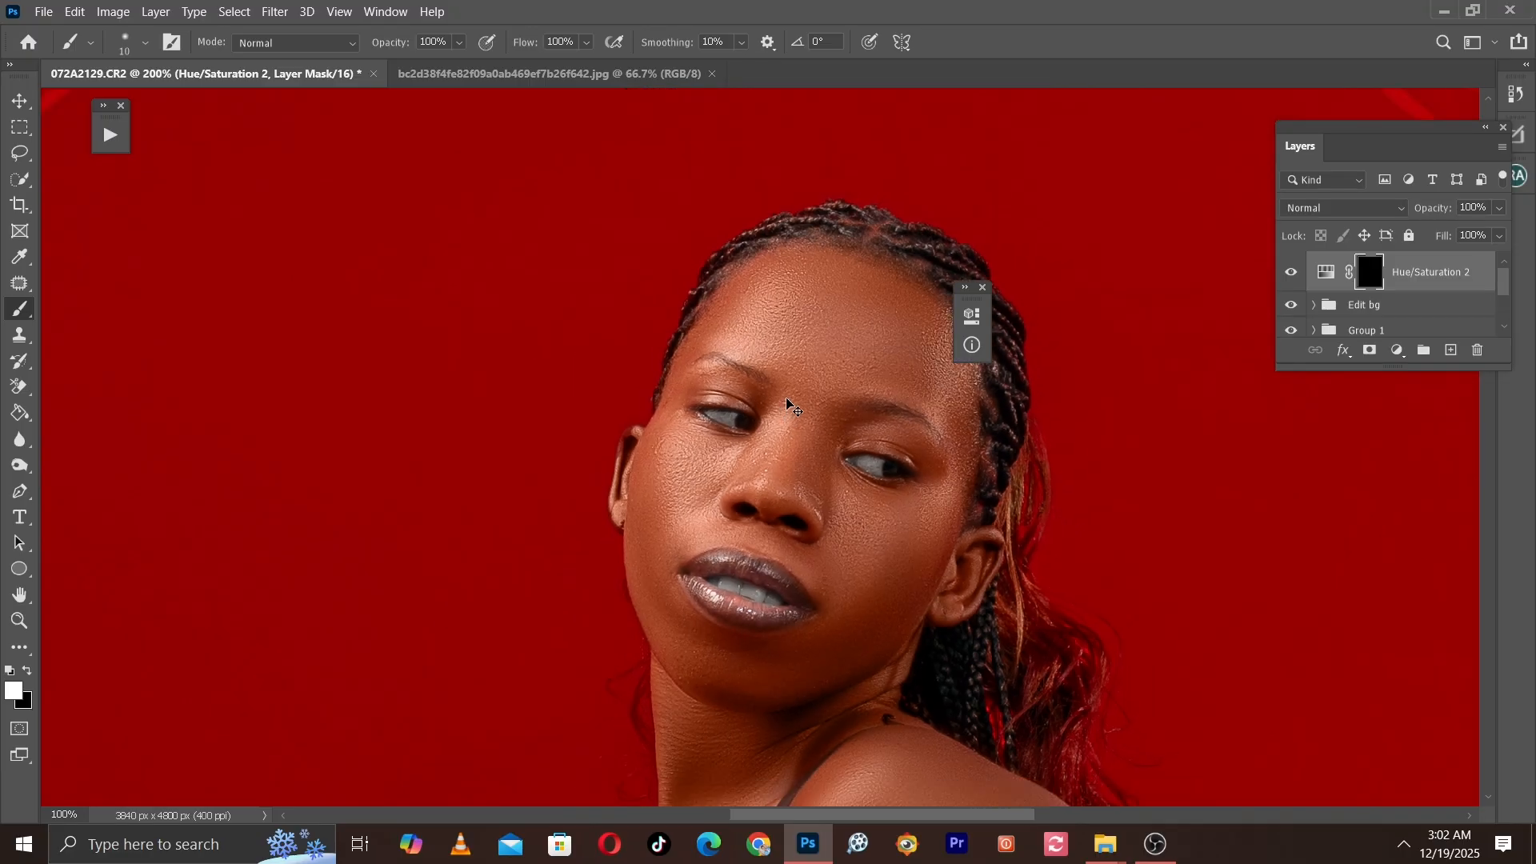
key(ctrl+plus)
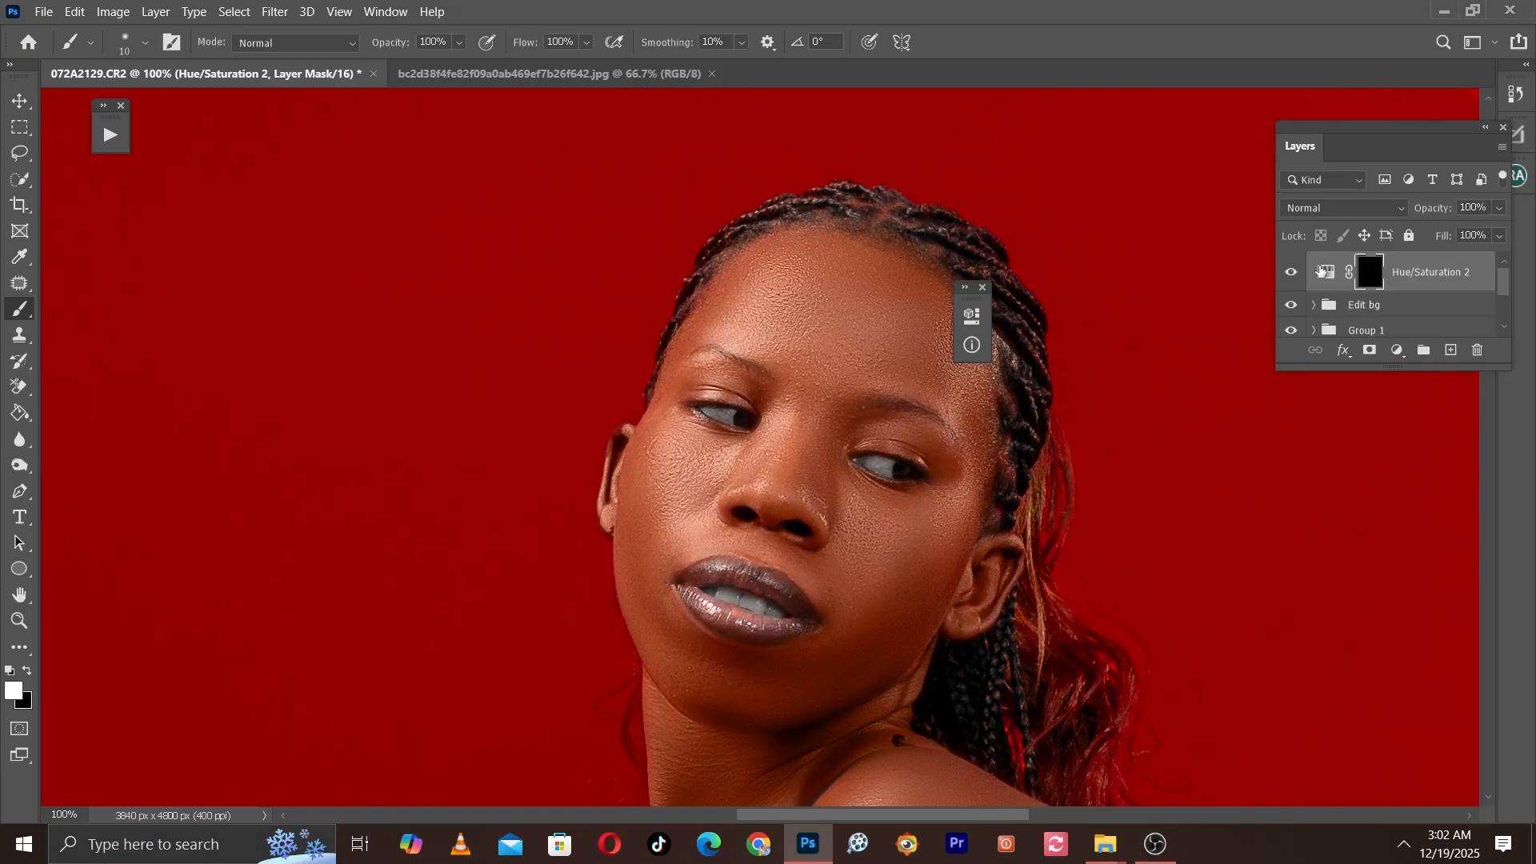
click(1290, 274)
click(1290, 275)
click(1499, 210)
drag(1501, 230, 1422, 227)
Step: Rename the Hue/Saturation 2 layer "Eye whitening" and reselect its mask
key(ctrl+minus)
key(ctrl+minus)
key(ctrl+minus)
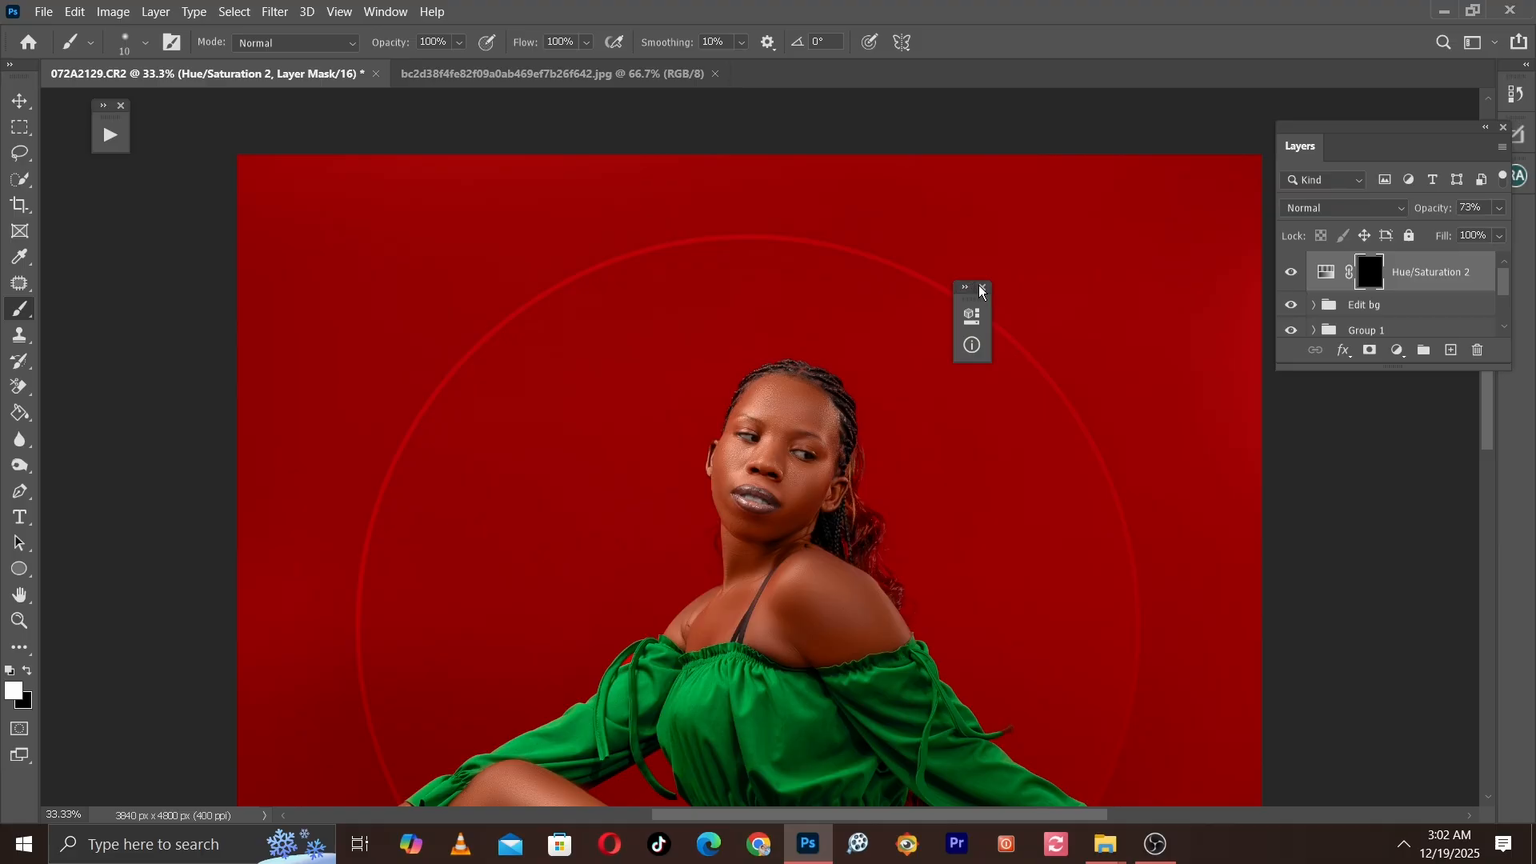
click(982, 287)
key(ctrl+minus)
key(ctrl+minus)
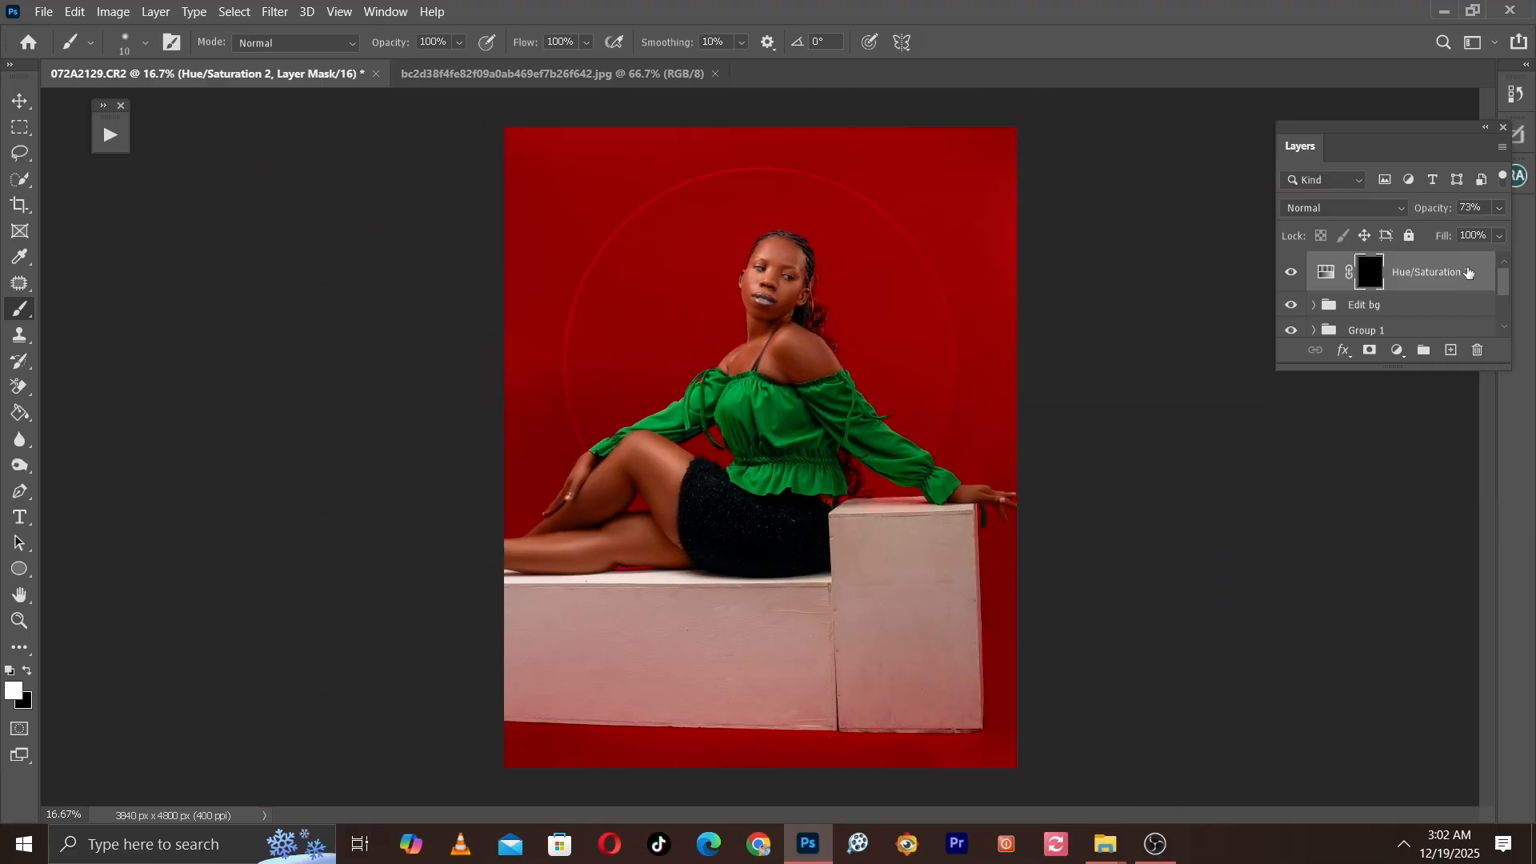
double_click(1429, 273)
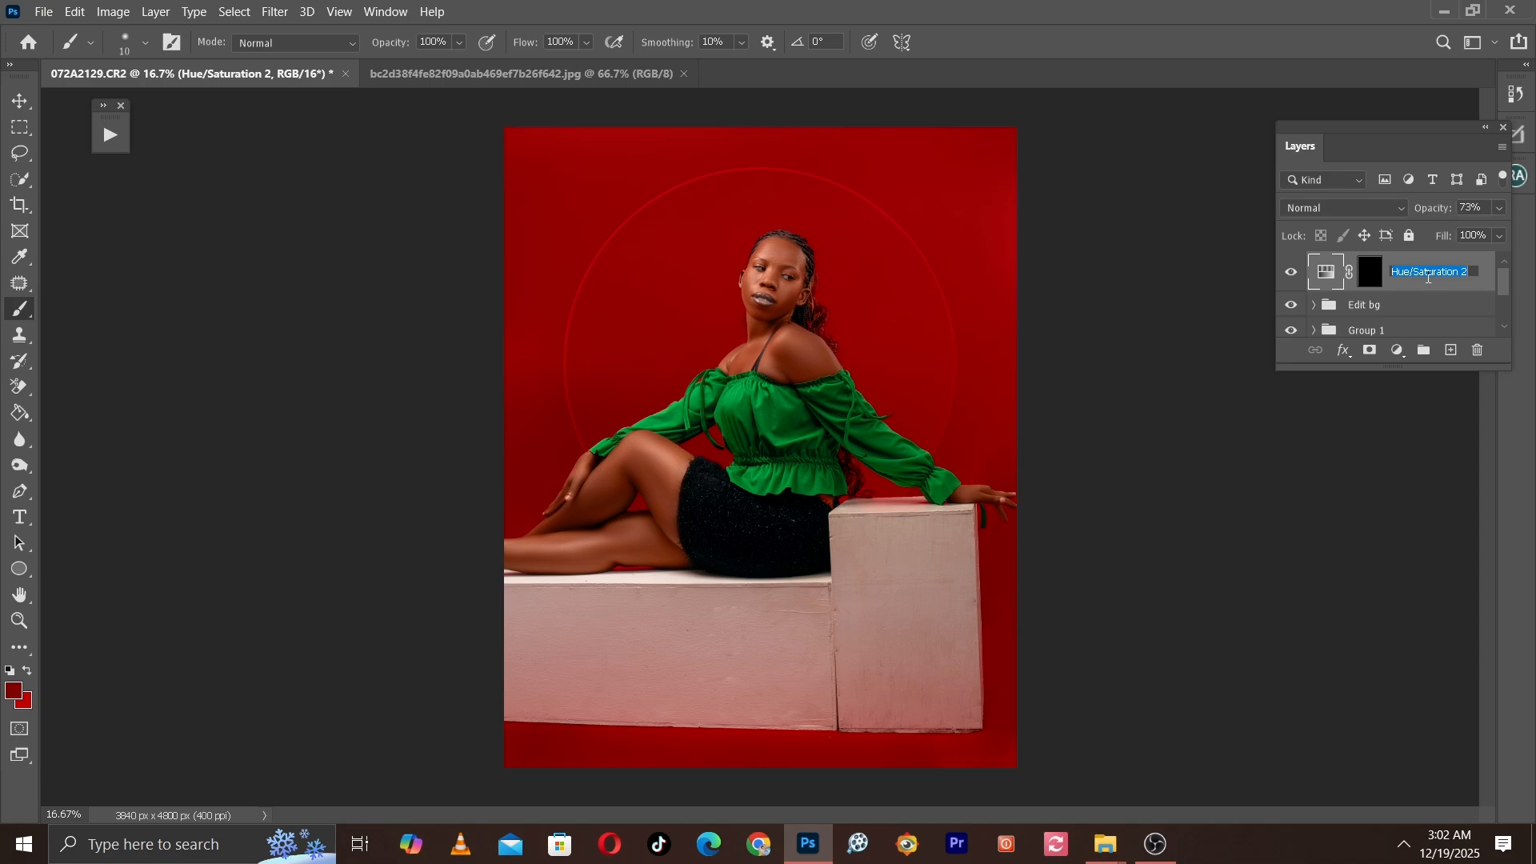
text(Eye whitening)
click(1402, 313)
click(1402, 313)
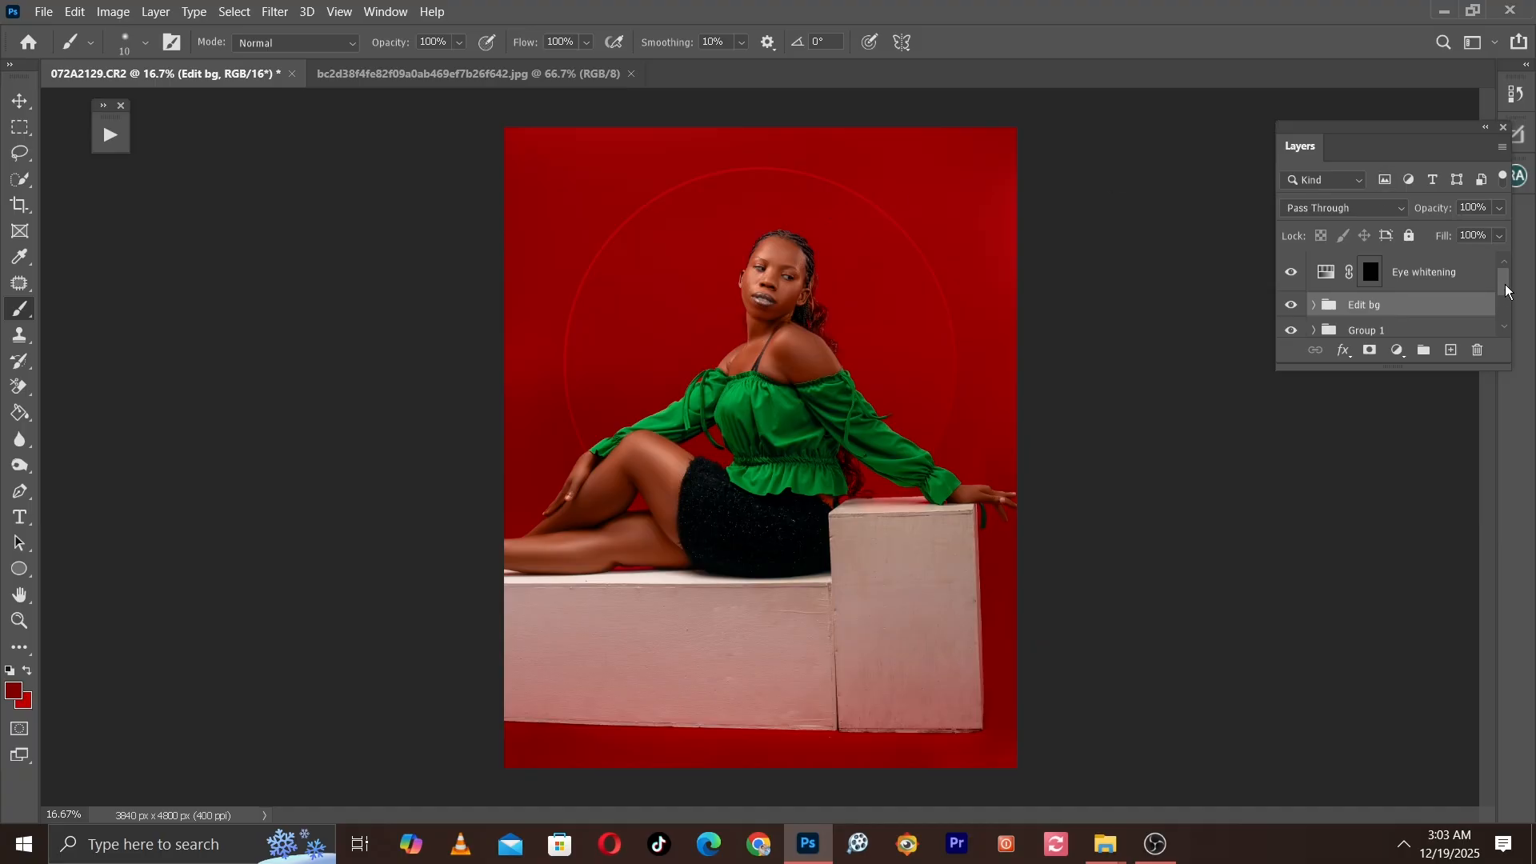
drag(1505, 286, 1507, 273)
click(1371, 272)
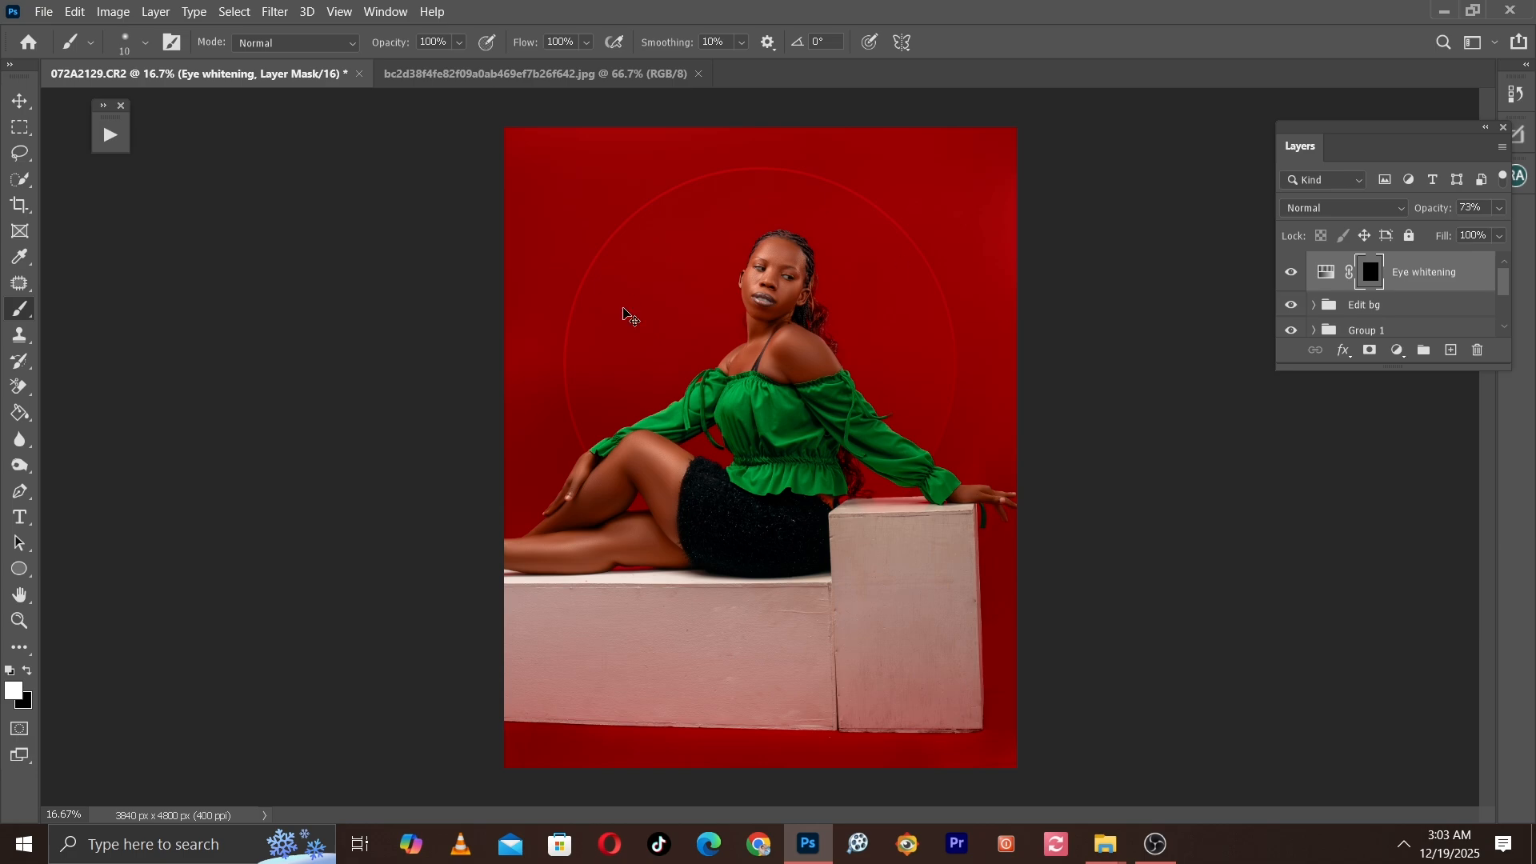
Step: Examine the whitened eyes and teeth up close and in the context of the whole photo
key(ctrl+plus)
key(ctrl+plus)
key(ctrl+plus)
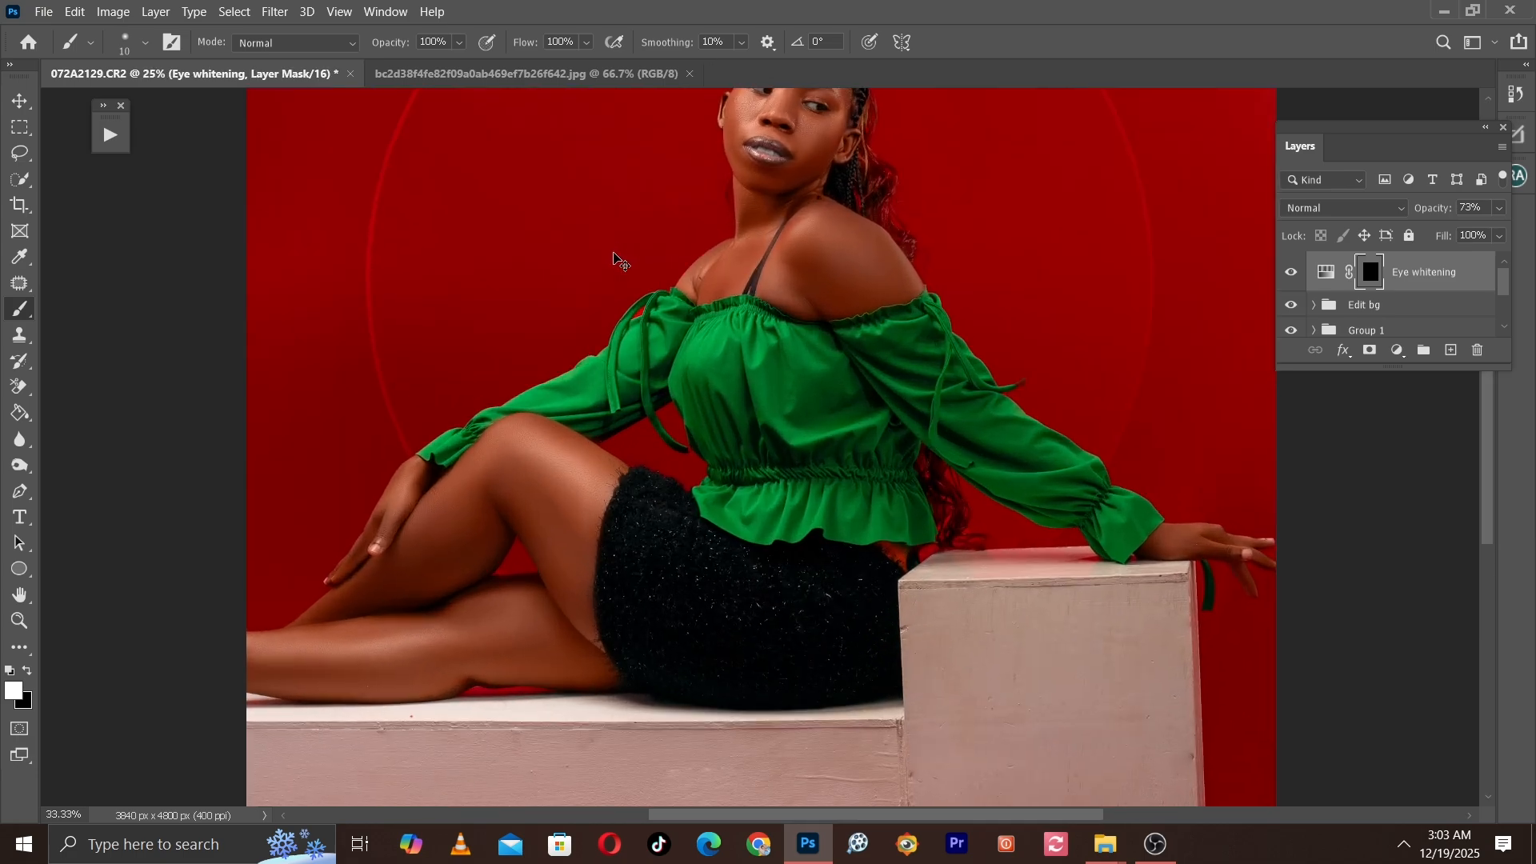
scroll(744, 346, up, 4)
key(ctrl+minus)
key(ctrl+minus)
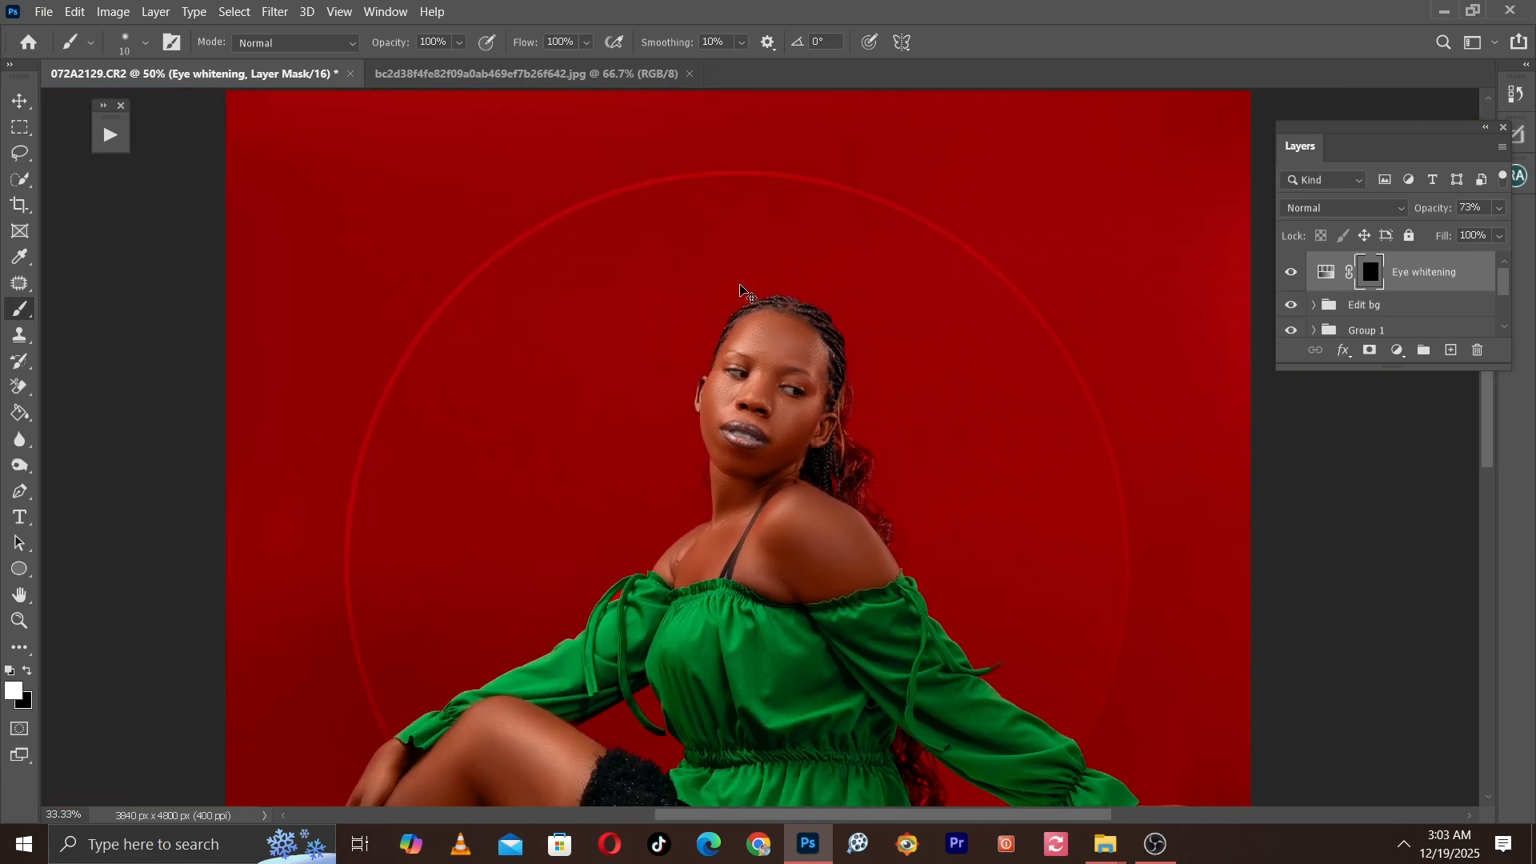
key(ctrl+minus)
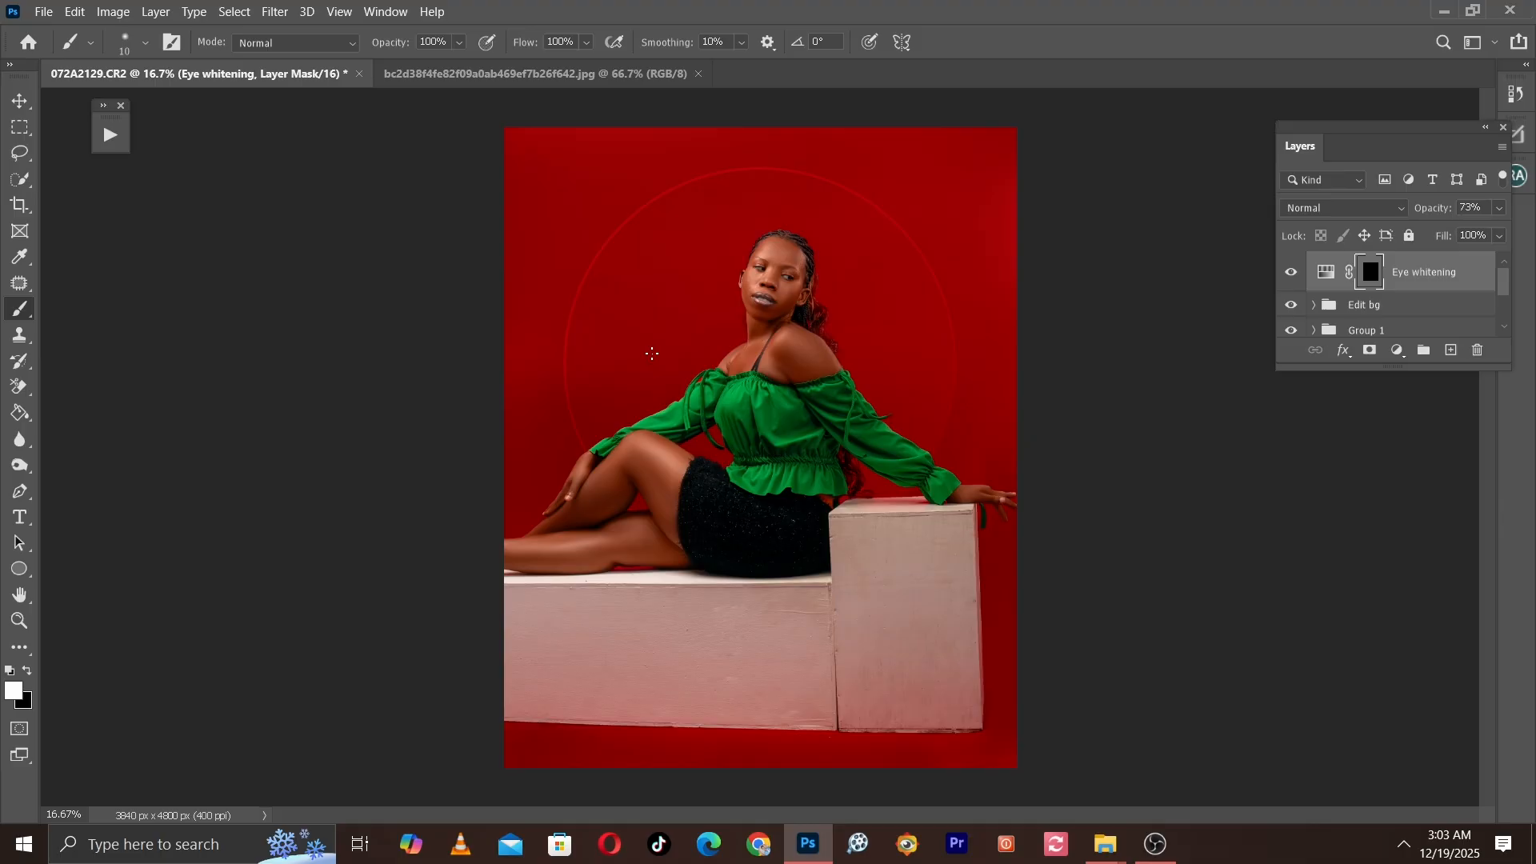
key(ctrl+plus)
key(ctrl+plus)
key(ctrl+plus)
key(space)
drag(802, 247, 741, 578)
key(ctrl+plus)
key(ctrl+plus)
key(space)
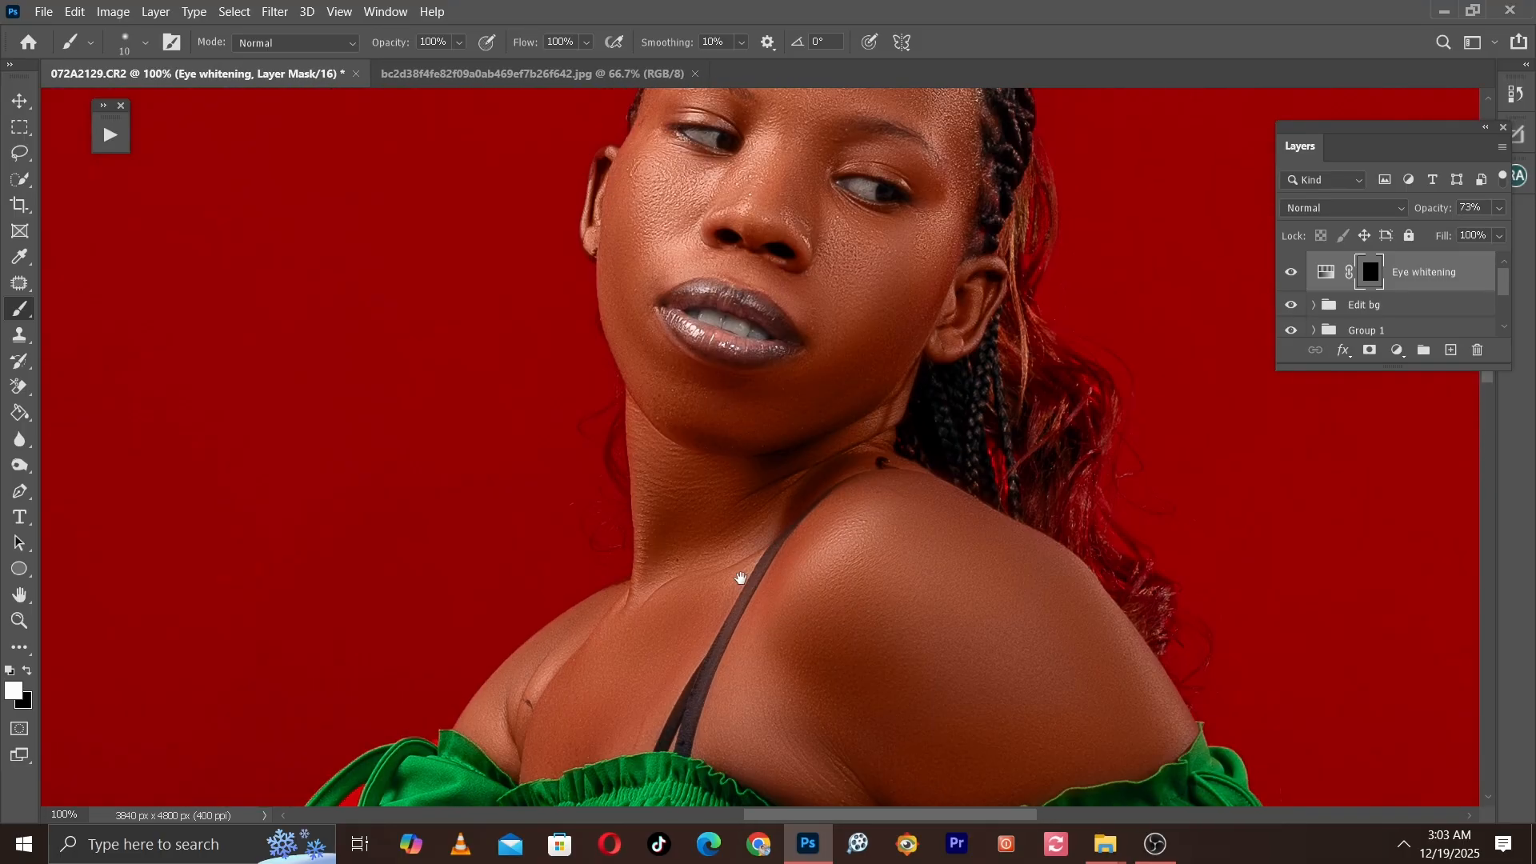
key(ctrl+minus)
key(ctrl+minus)
key(ctrl+minus)
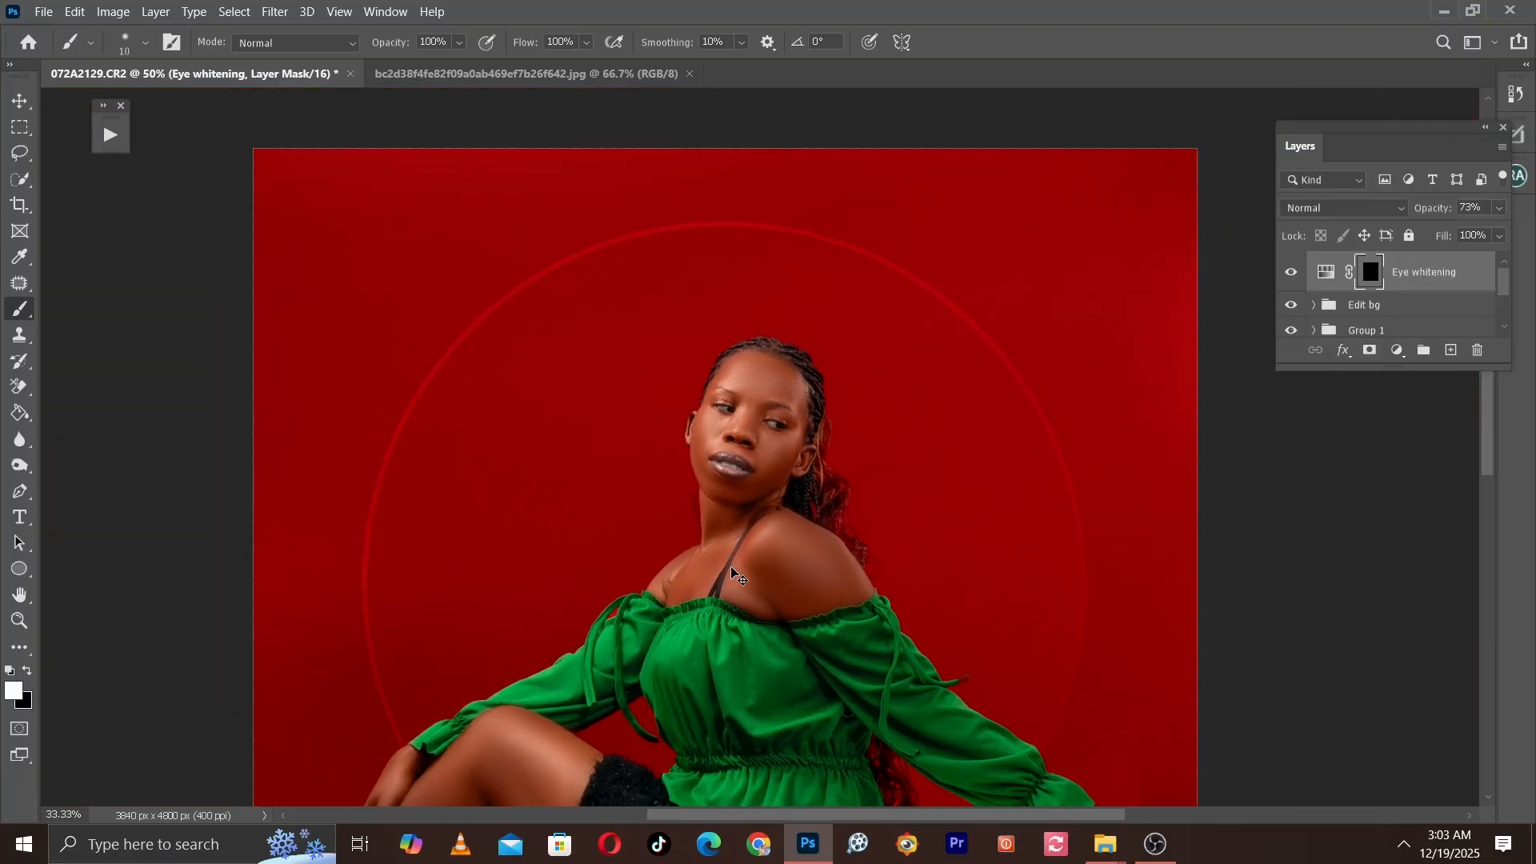
key(ctrl+minus)
key(ctrl+minus)
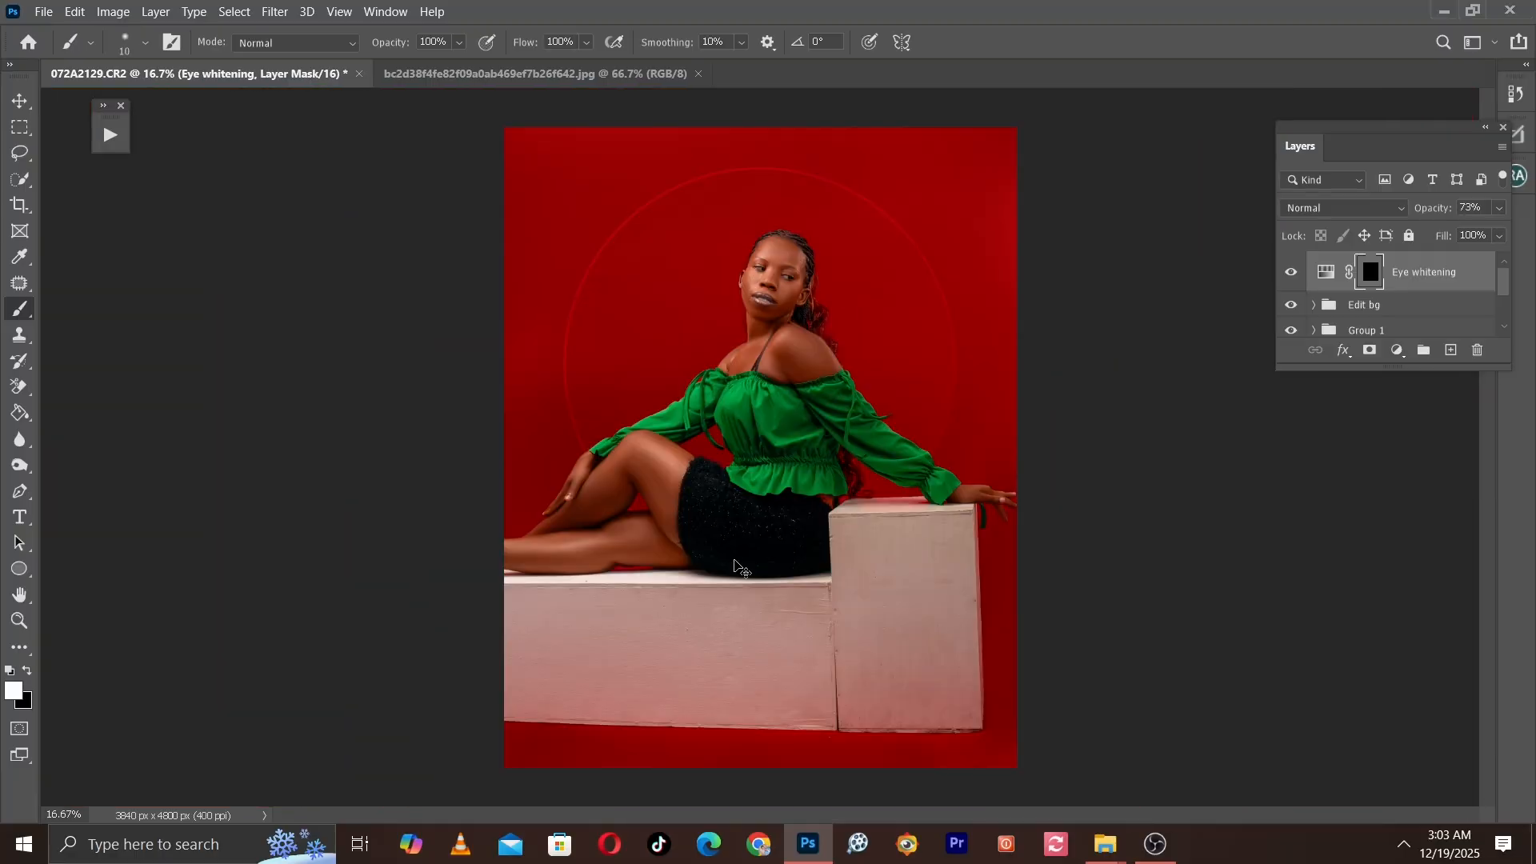
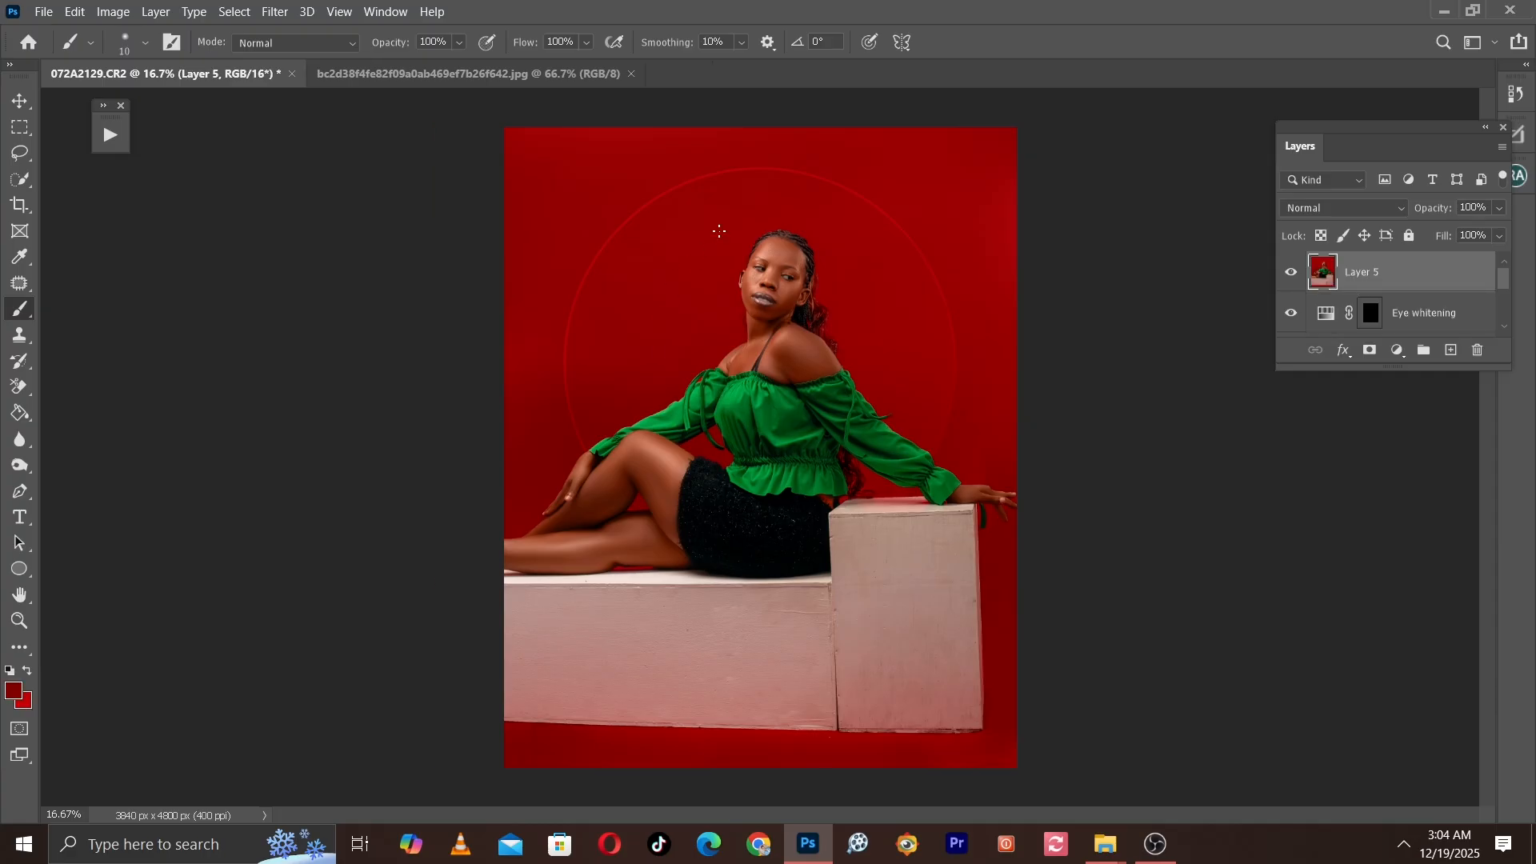
Step: Check the face on the merged Layer 5 and open the Camera Raw Filter for that layer
scroll(720, 231, up, 3)
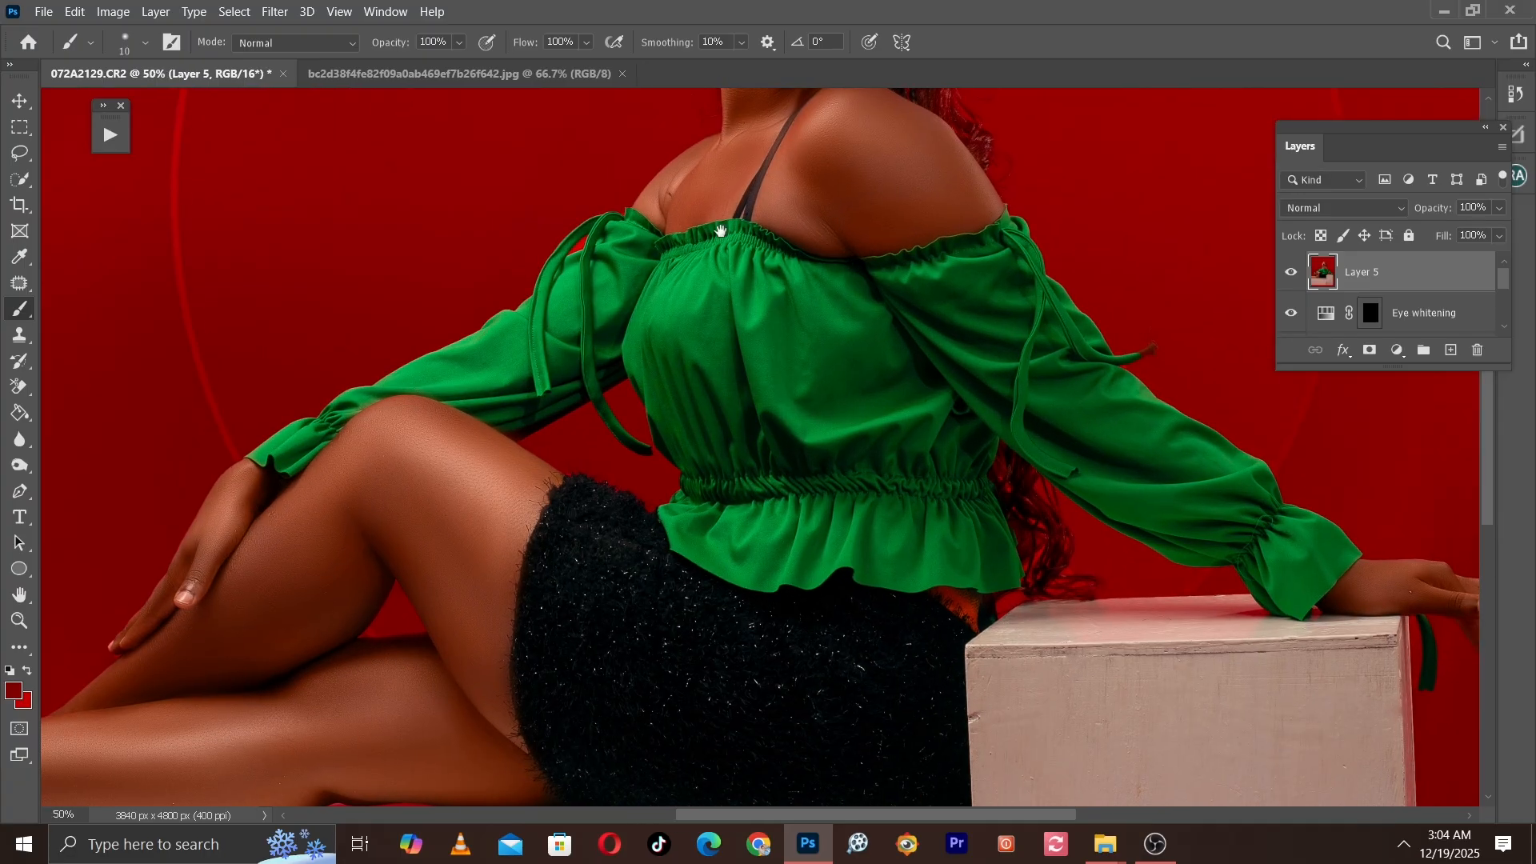
drag(720, 231, 744, 636)
scroll(736, 625, up, 2)
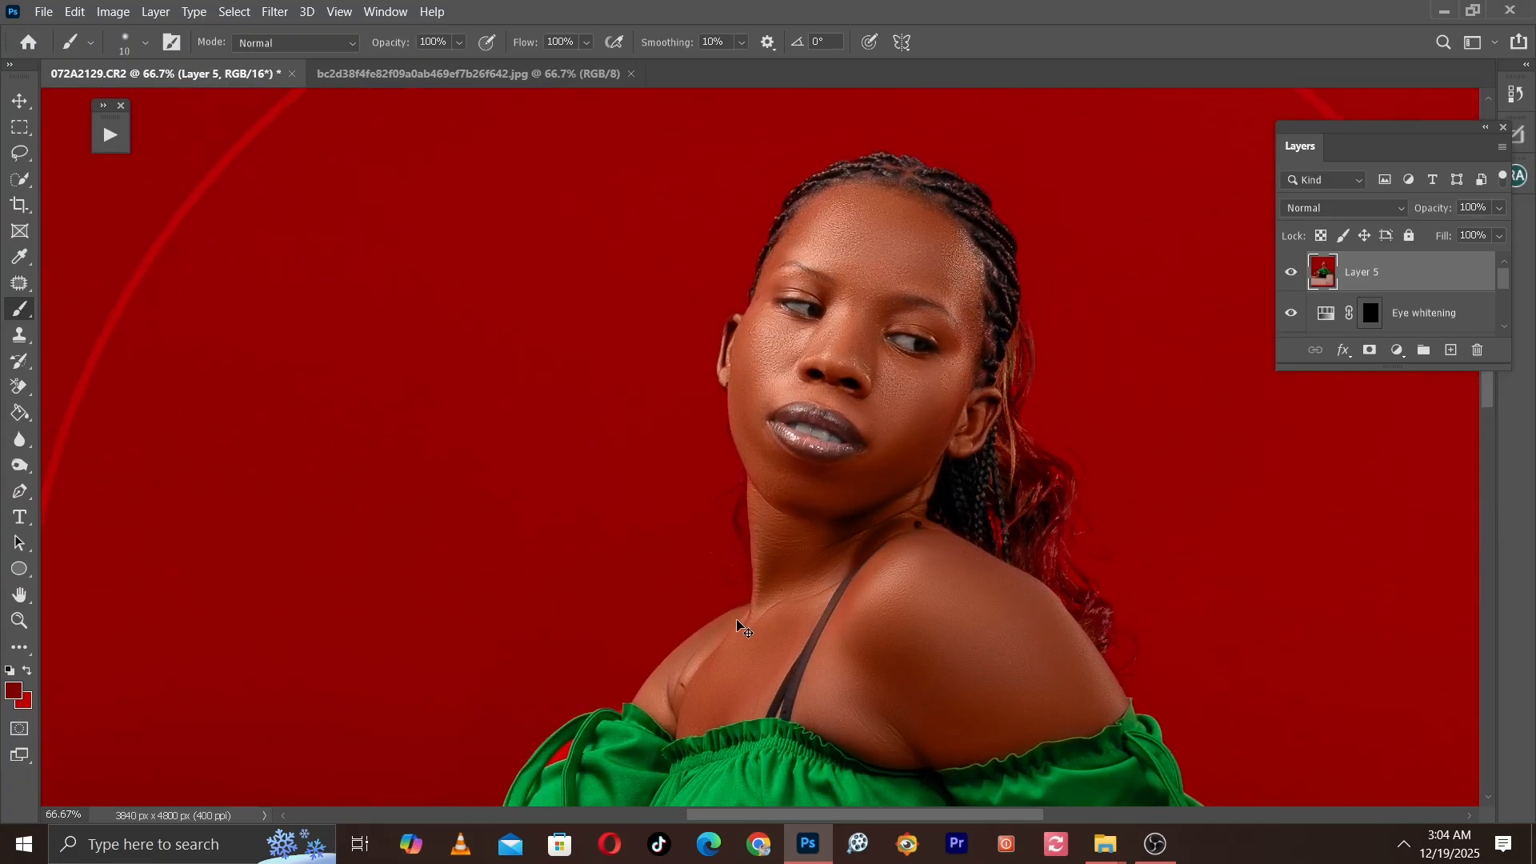
scroll(736, 624, down, 2)
click(283, 8)
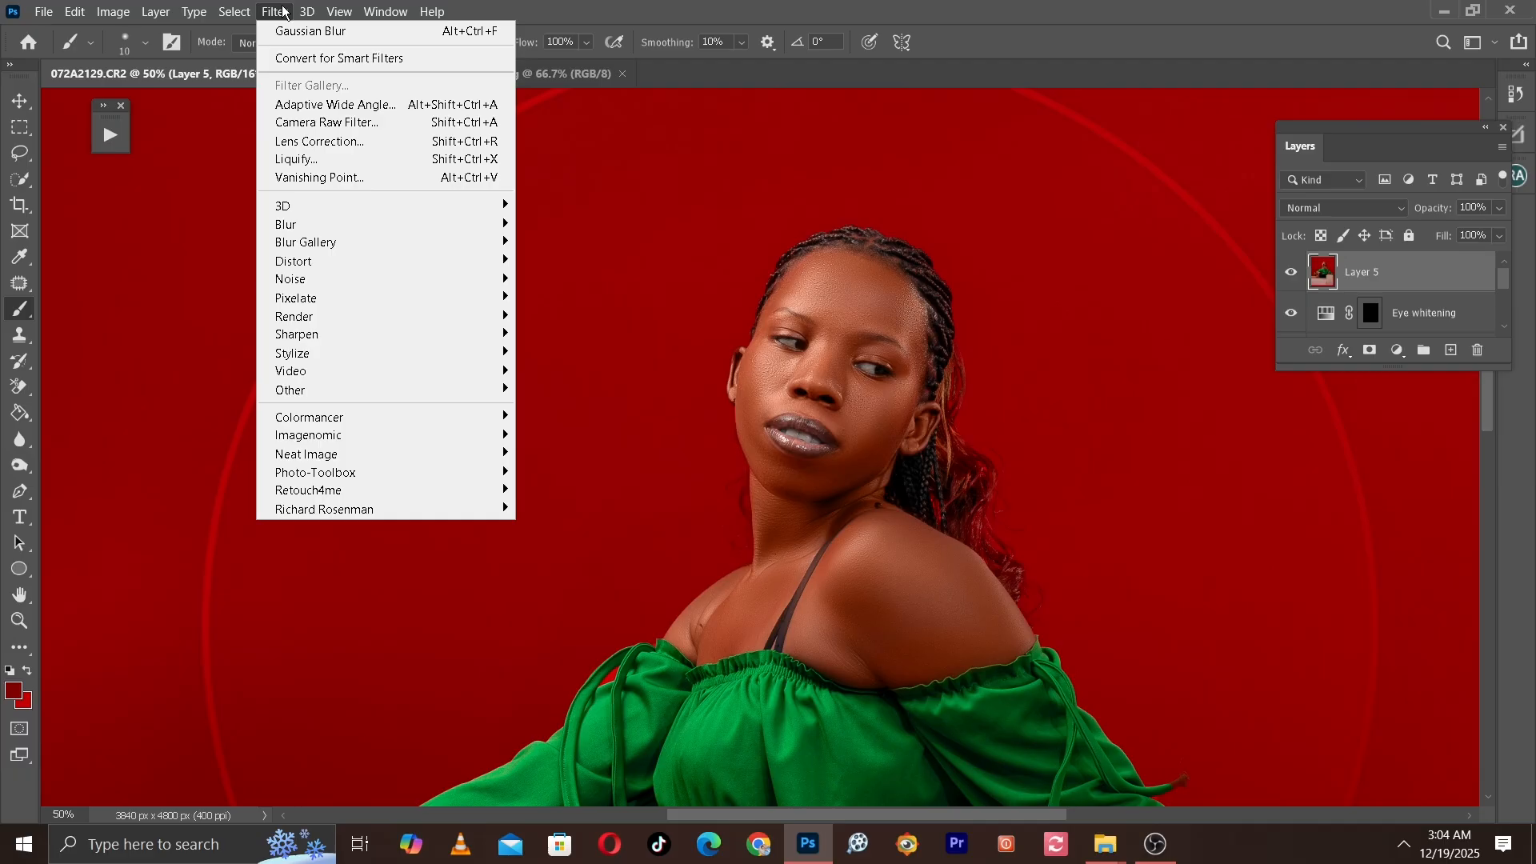
click(309, 124)
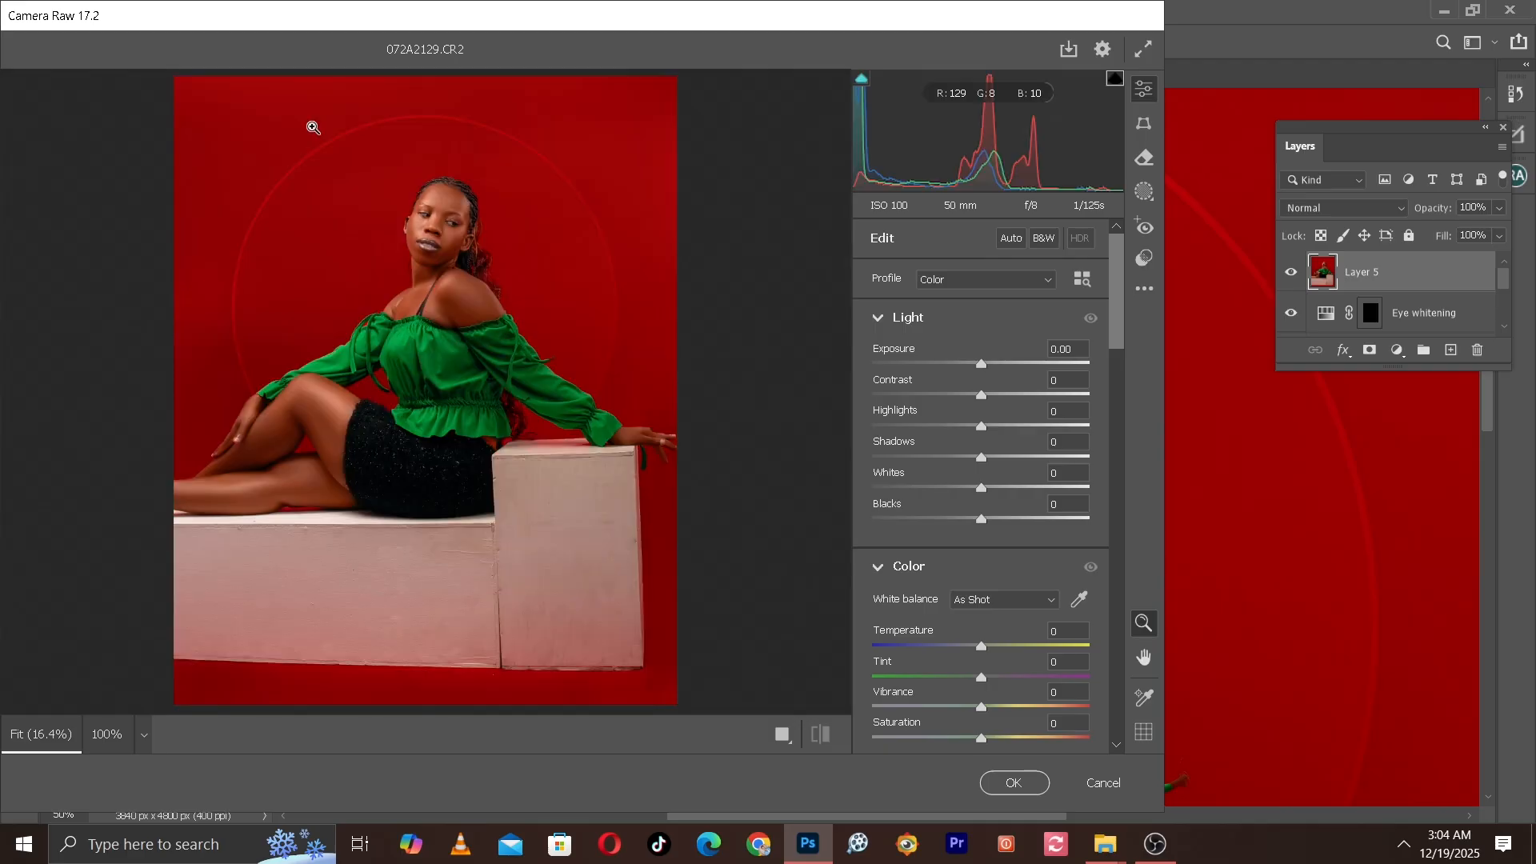
Step: Examine the face and shoulders closely in the Camera Raw preview and bring the Effects adjustments into view
key(ctrl+plus)
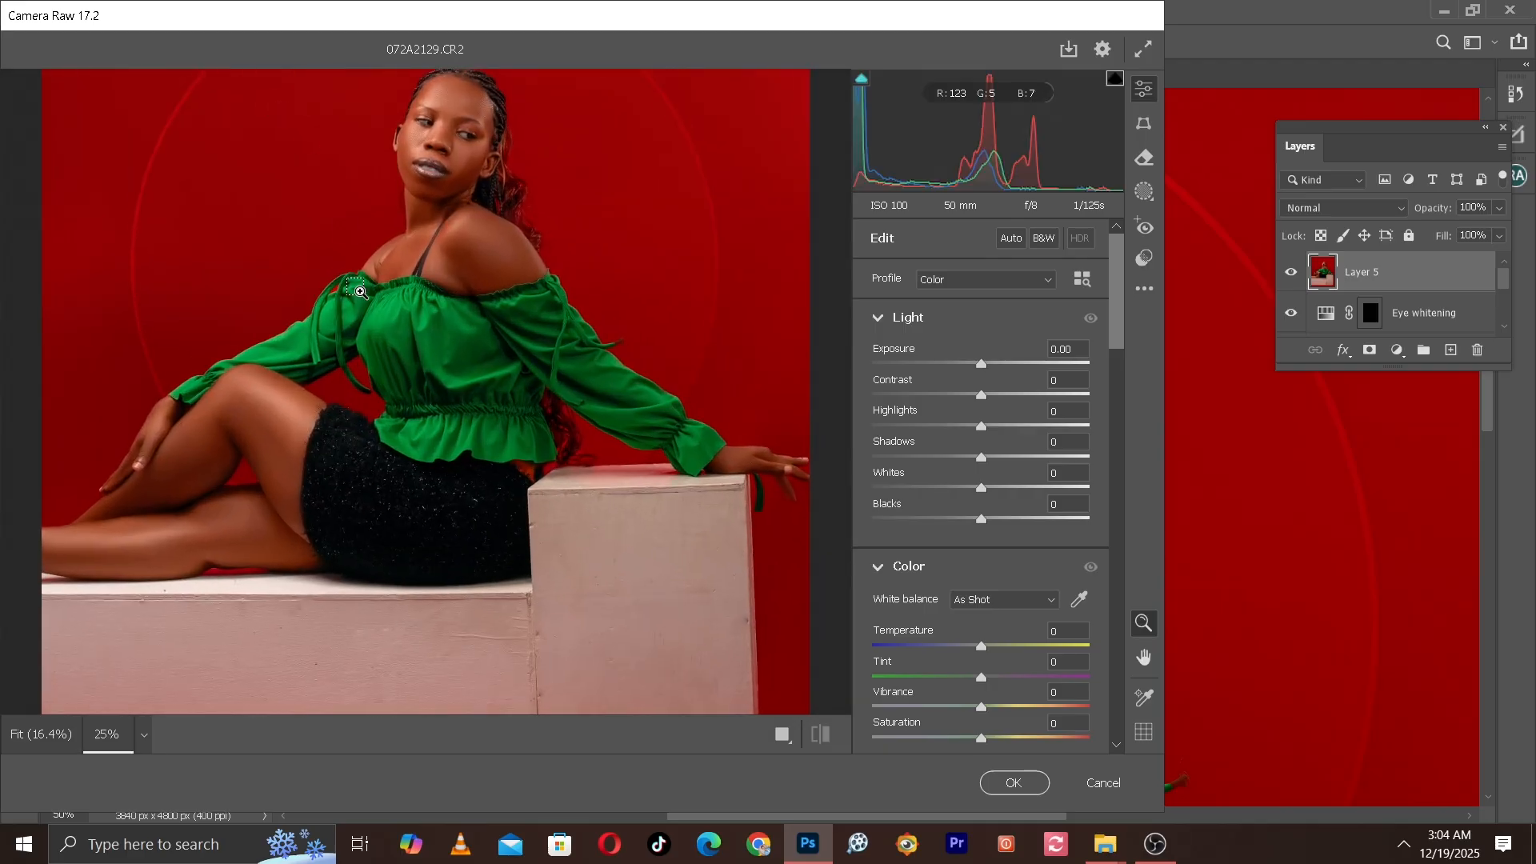
key(ctrl+plus)
key(h)
drag(490, 243, 479, 585)
key(ctrl+plus)
key(ctrl+plus)
key(ctrl+plus)
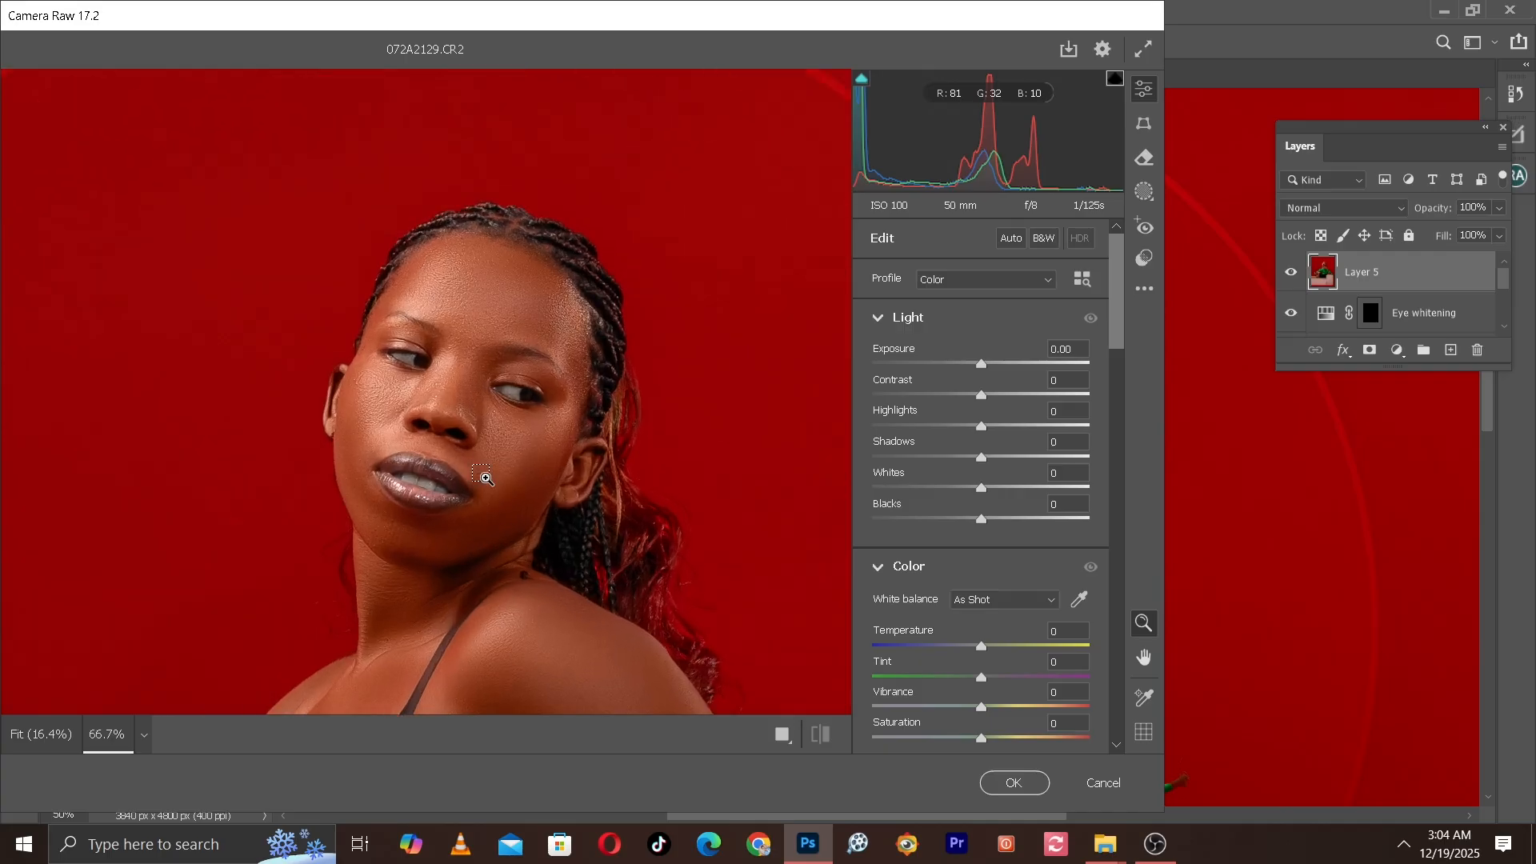
key(ctrl+minus)
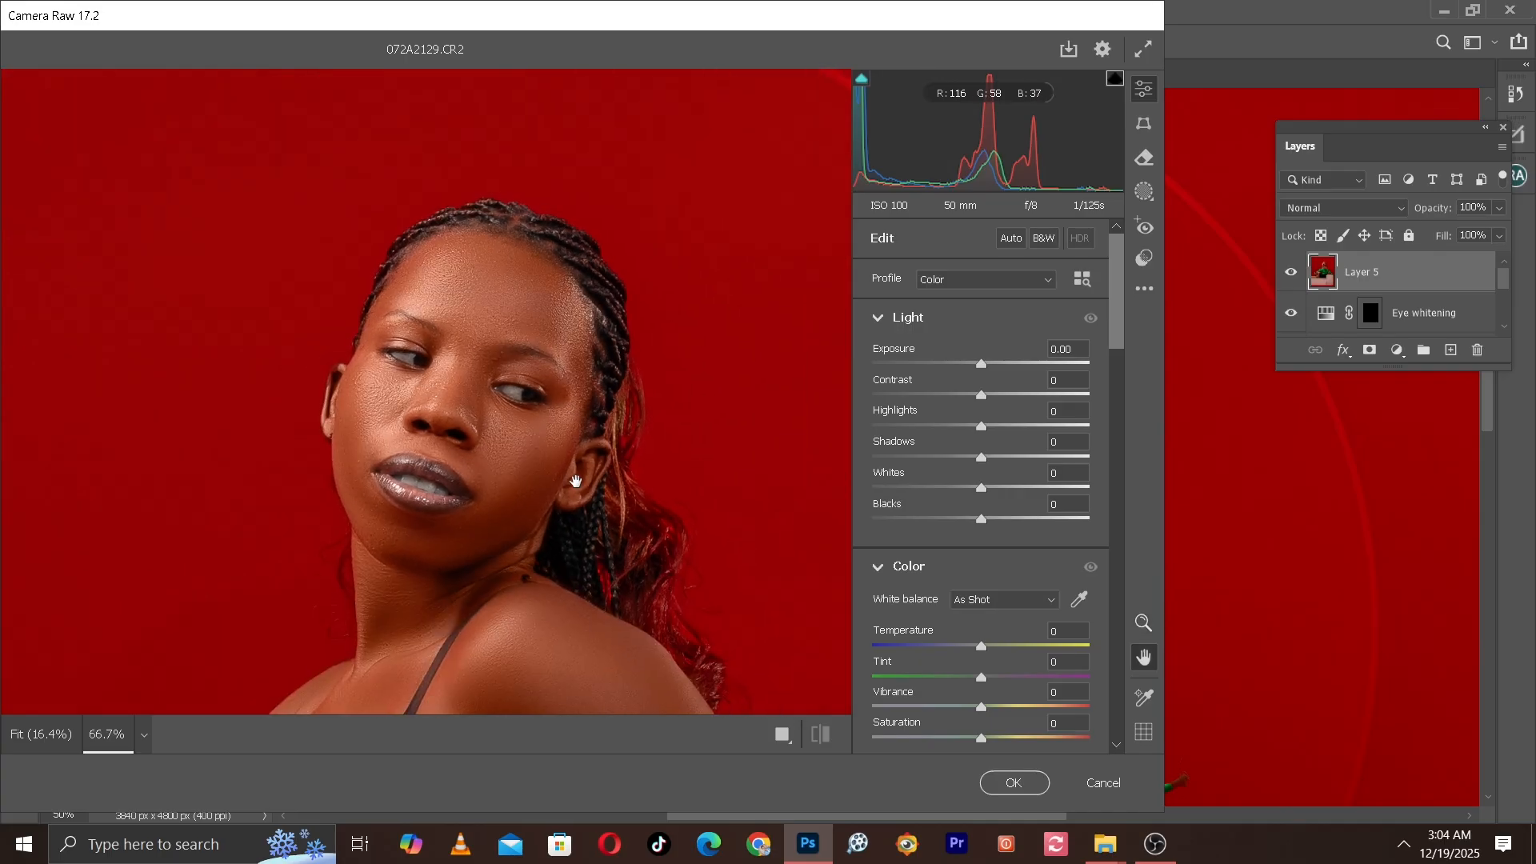
drag(574, 488, 587, 363)
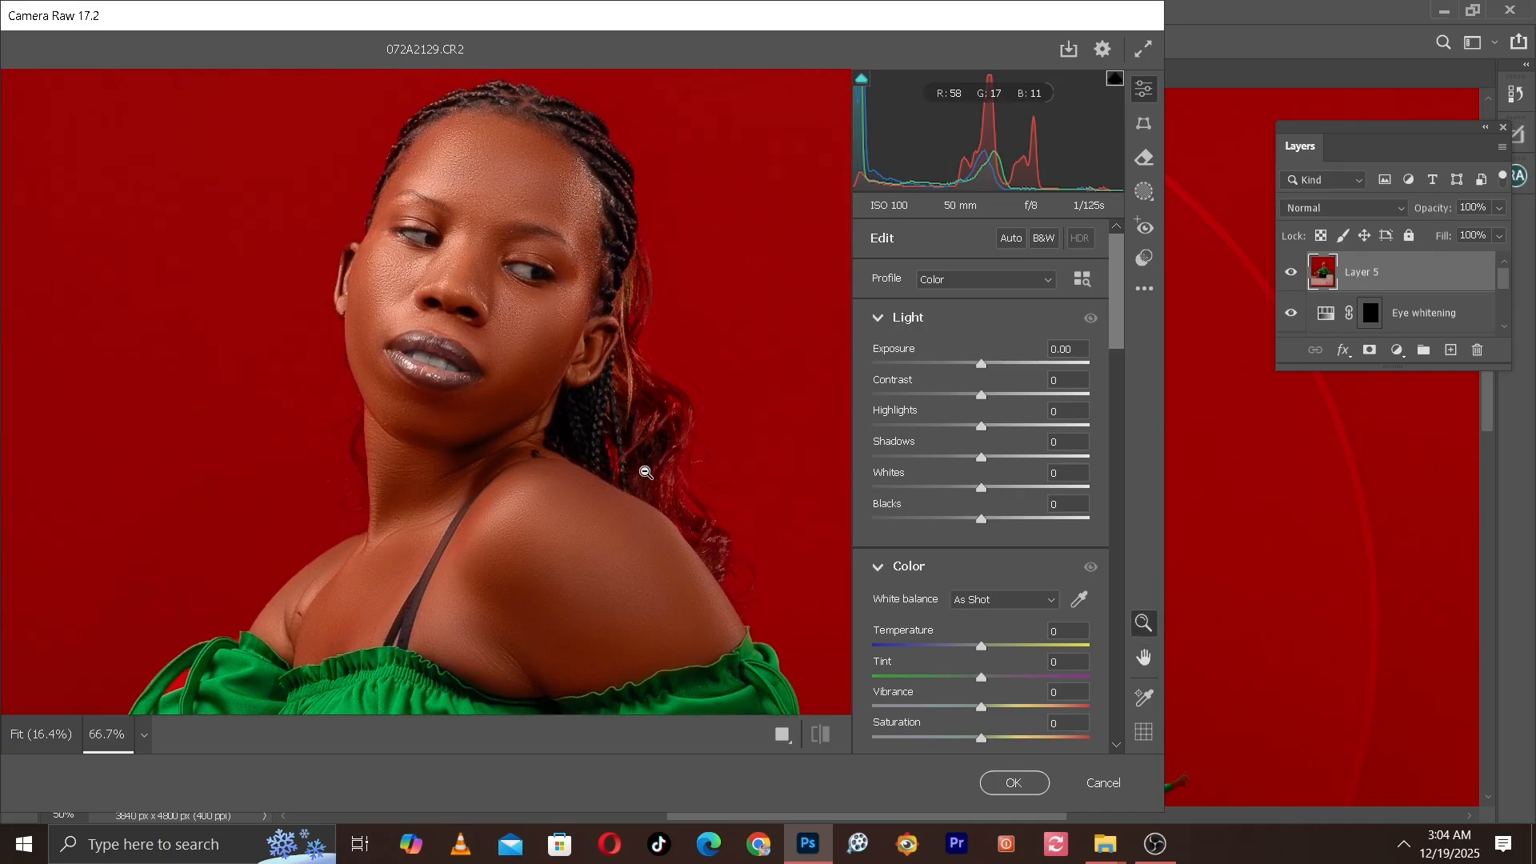
scroll(964, 406, down, 5)
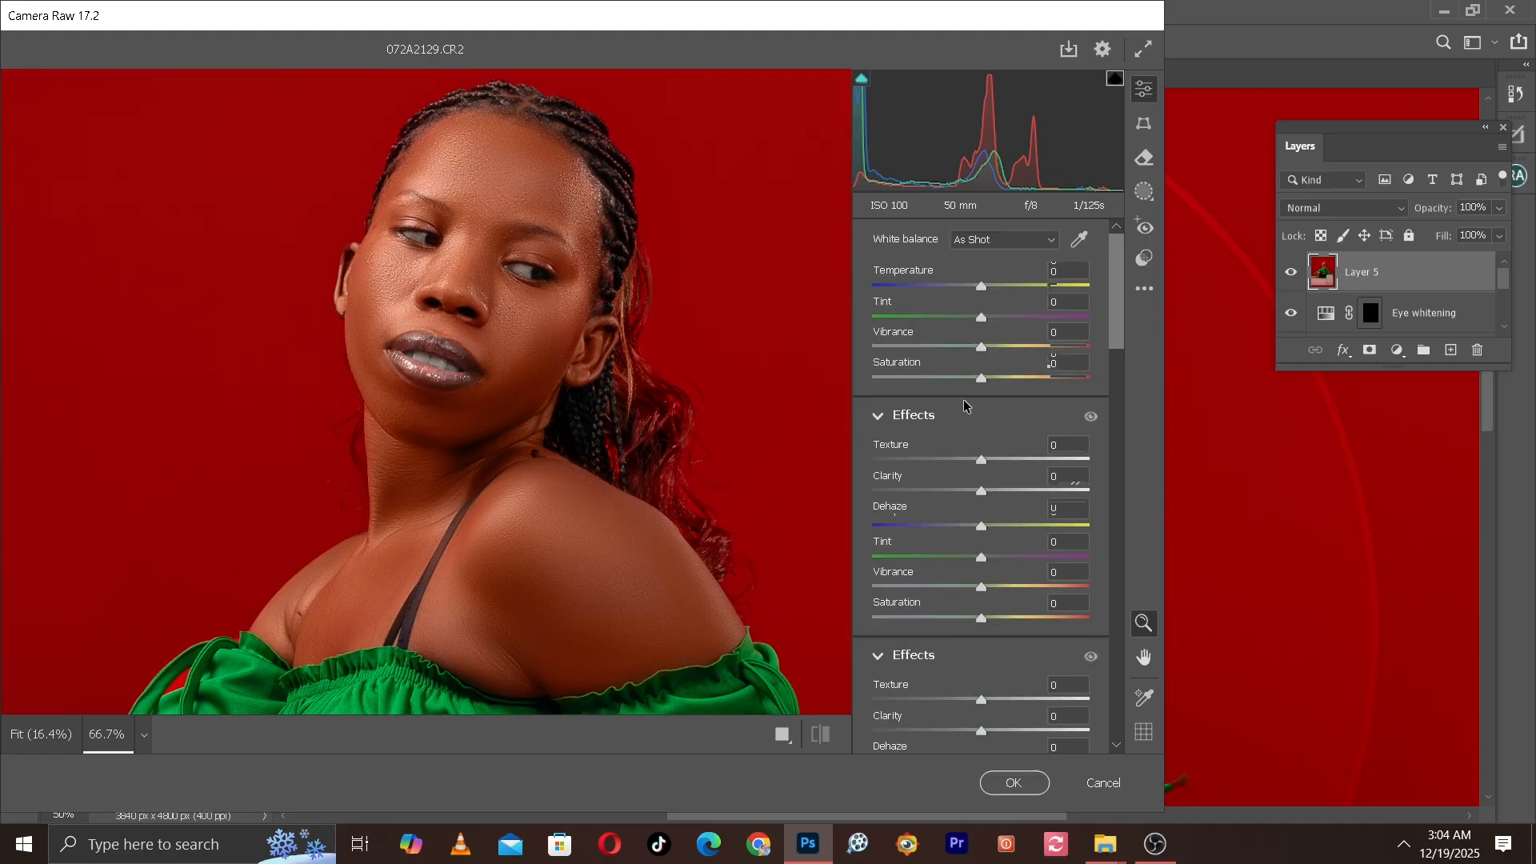
Step: Sample the skin tone on the woman's cheek with the Color Mixer's Point Color dropper and raise its luminance to +28
scroll(965, 406, down, 1)
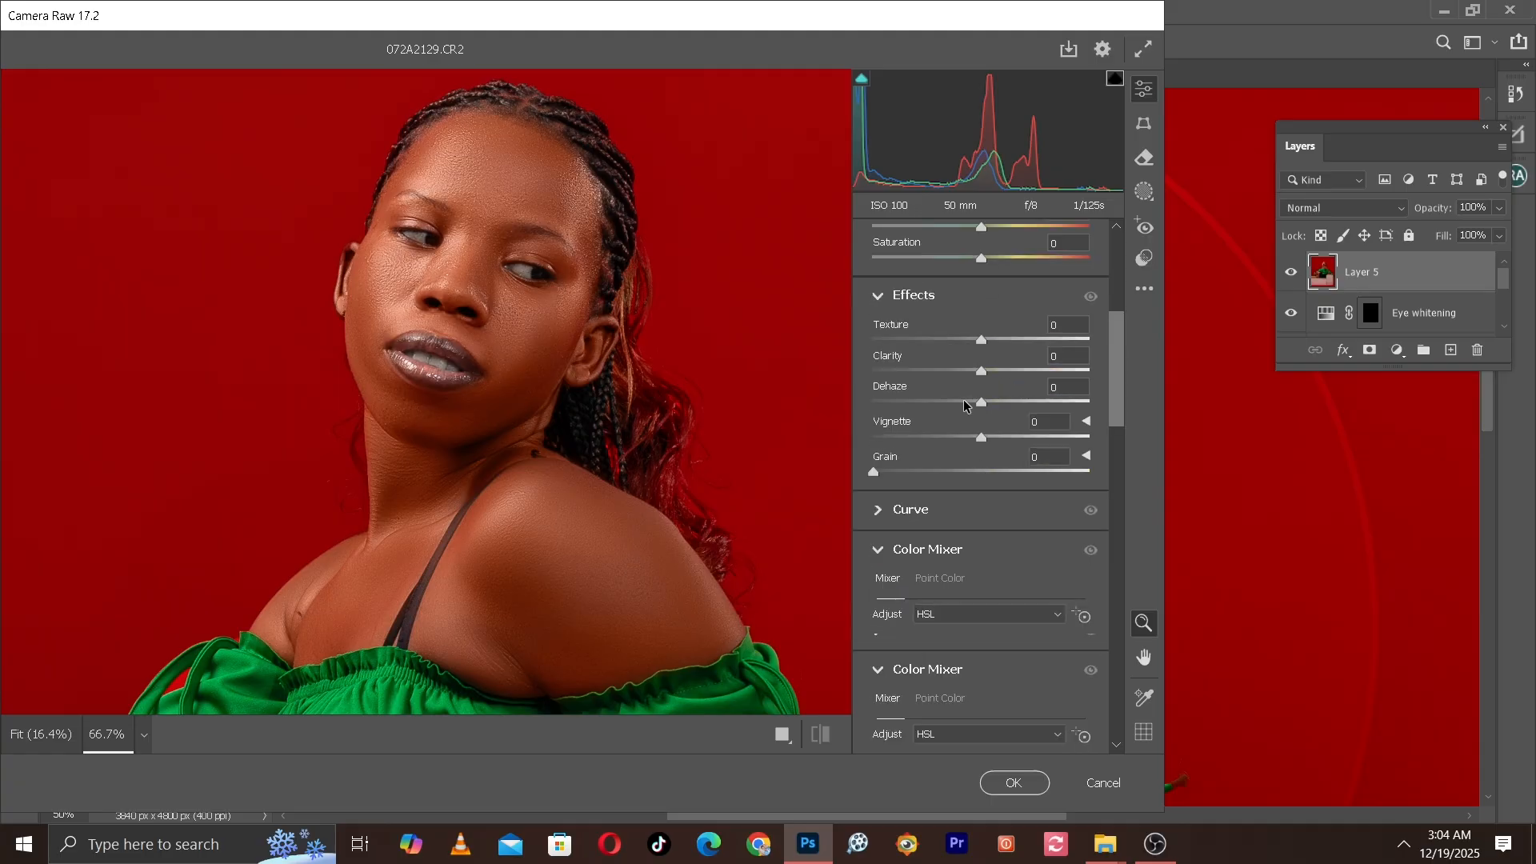
scroll(876, 468, down, 2)
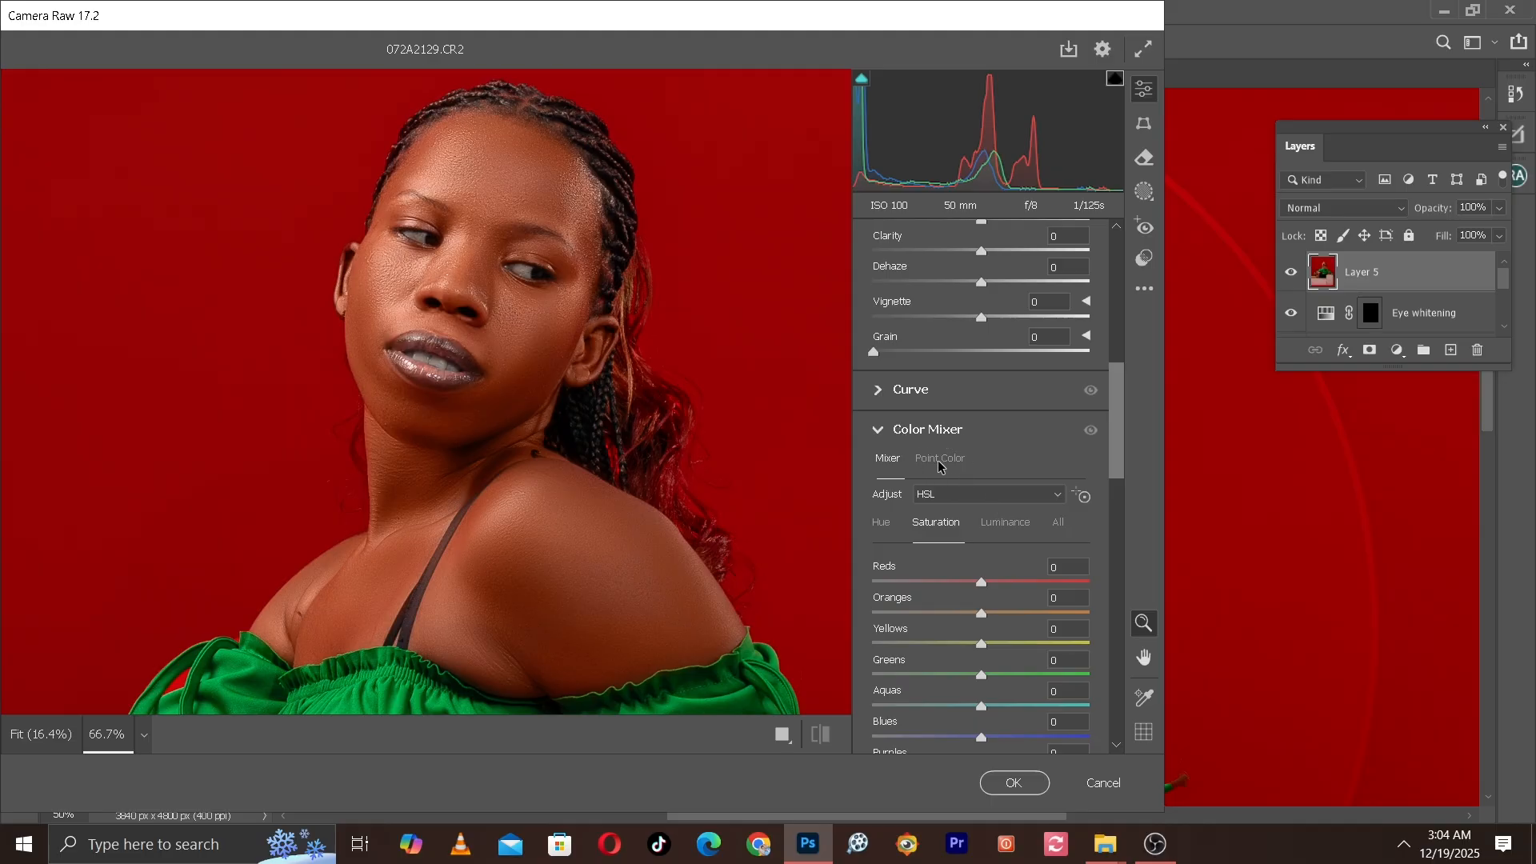
mouse_move(943, 467)
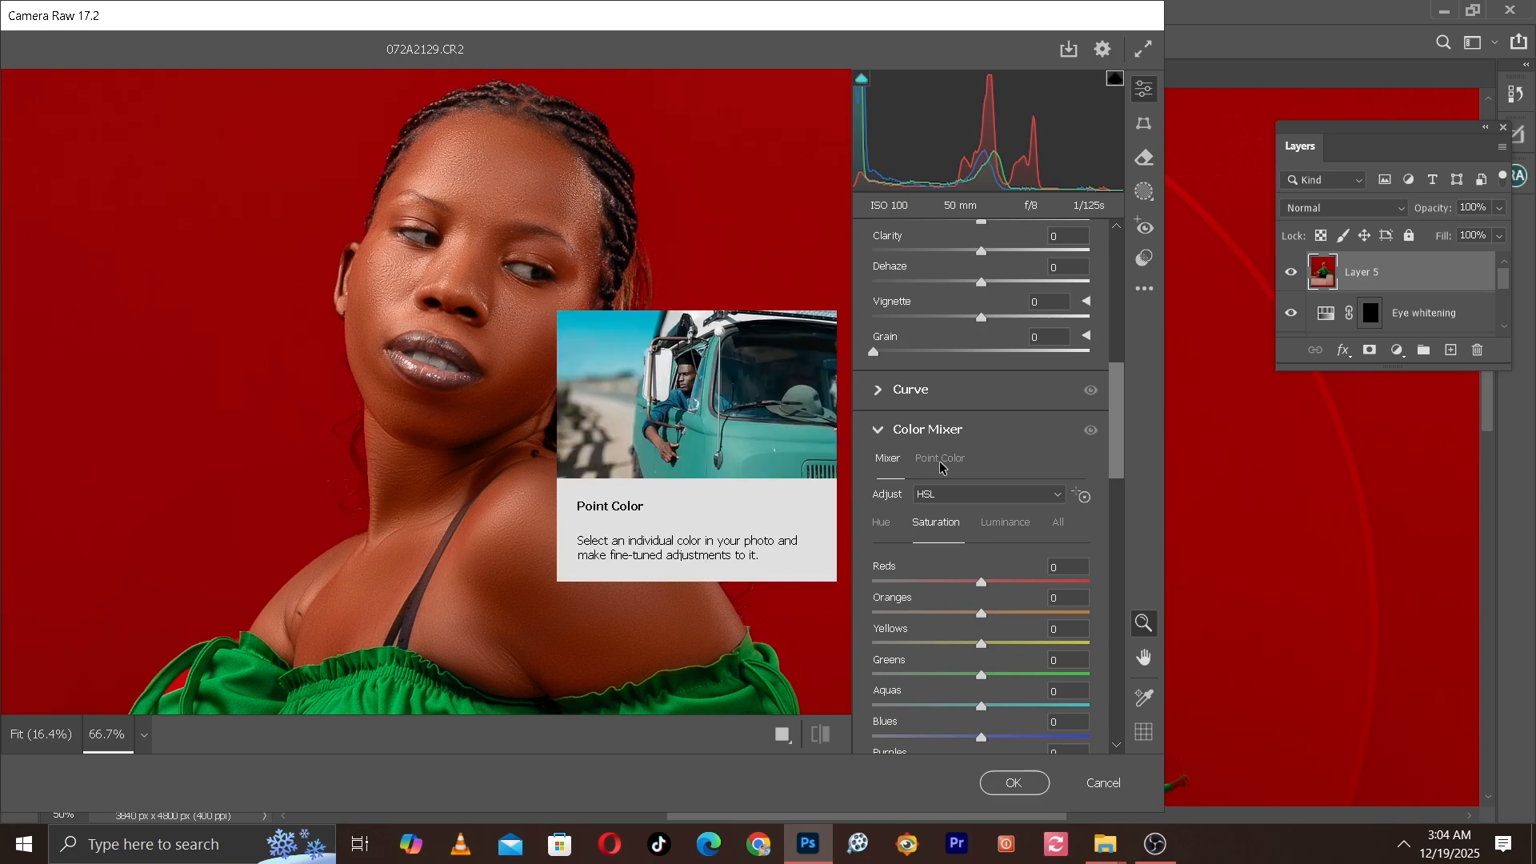
click(943, 467)
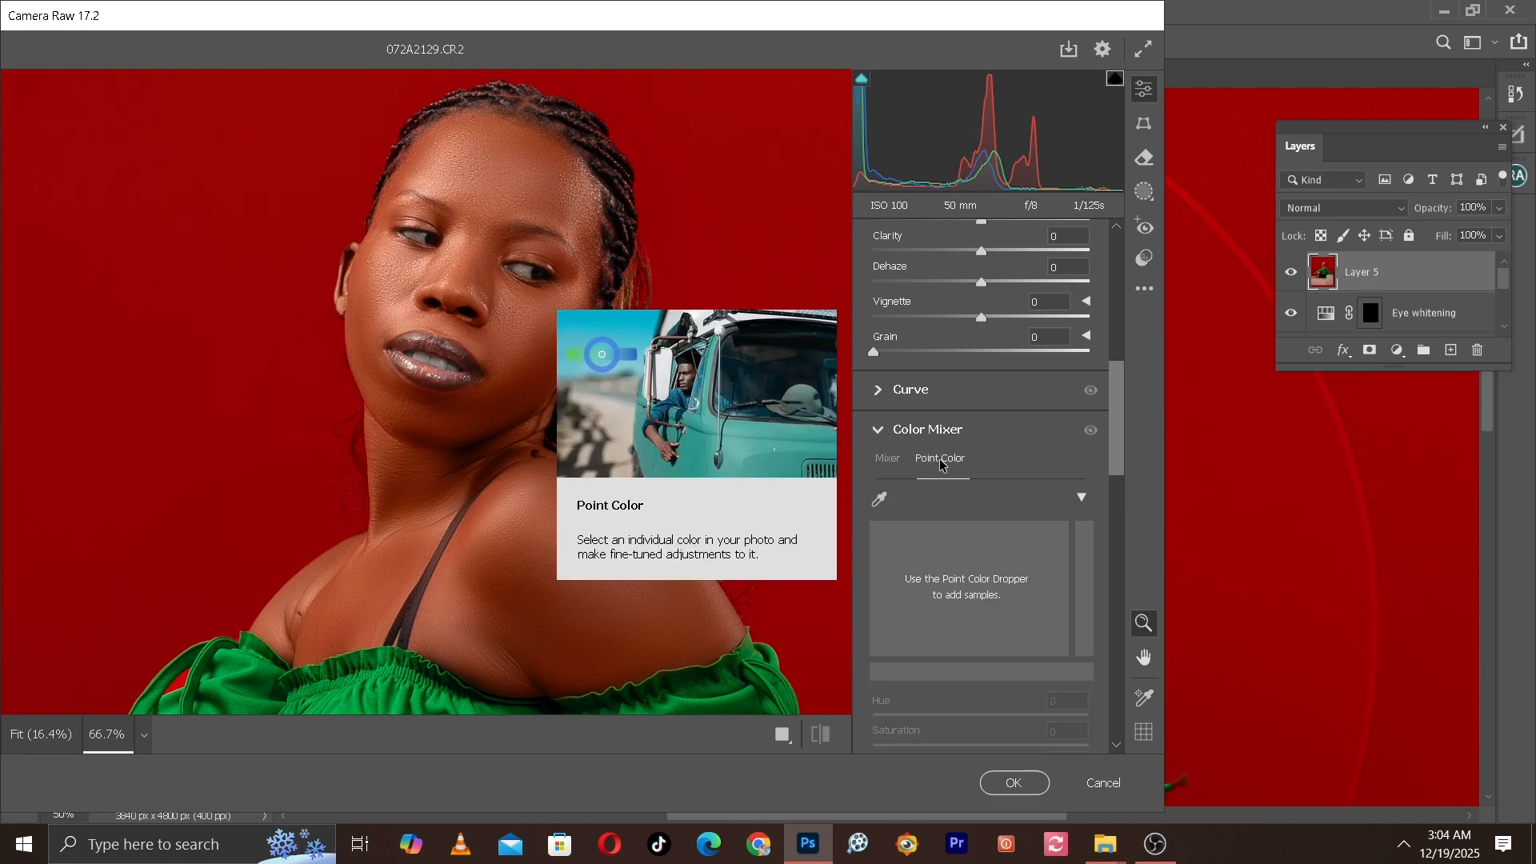
click(883, 500)
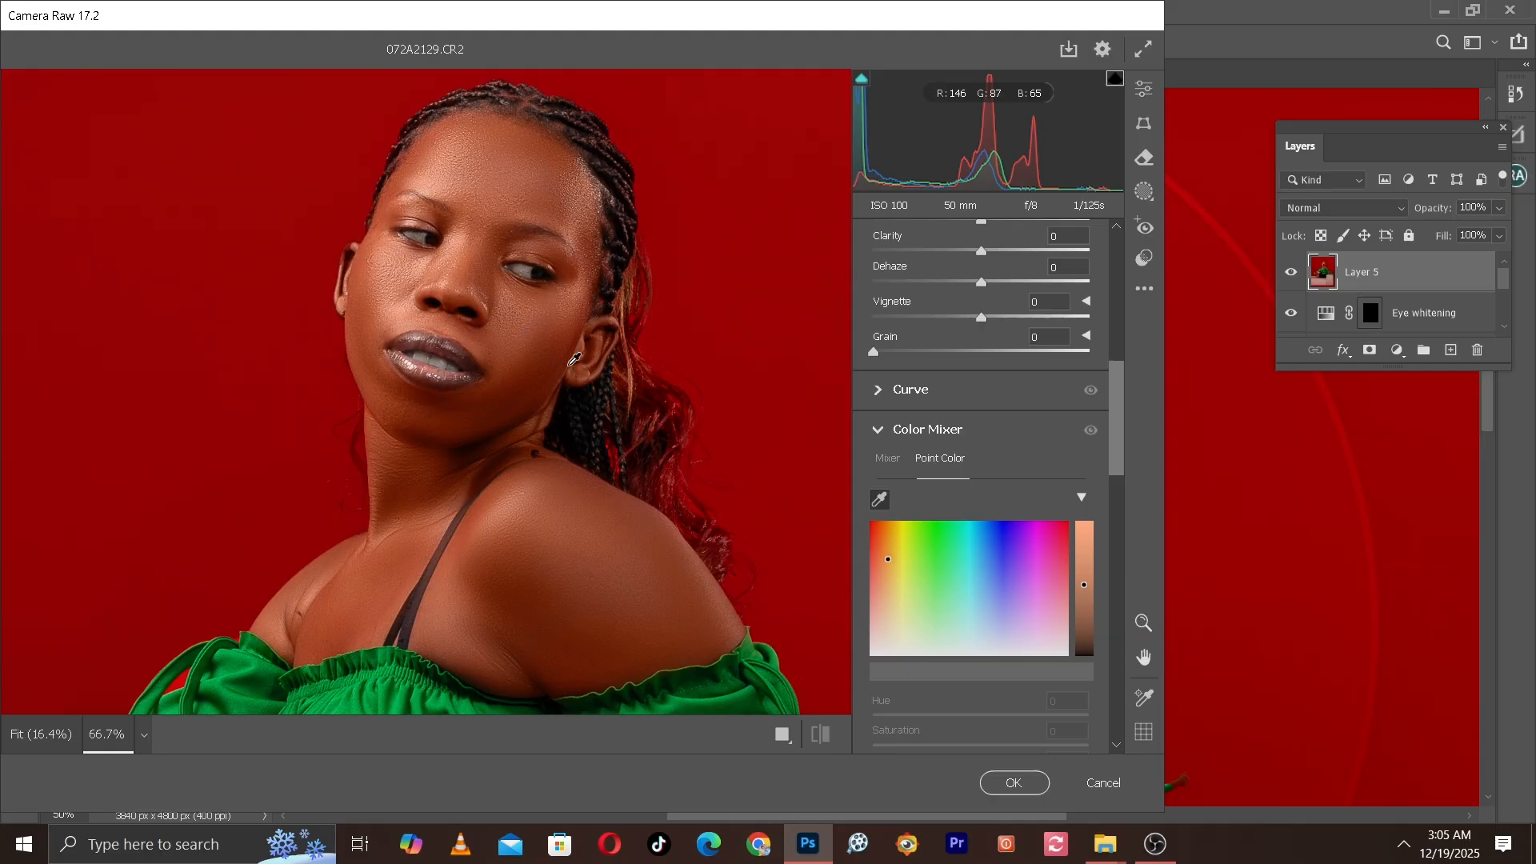
click(533, 325)
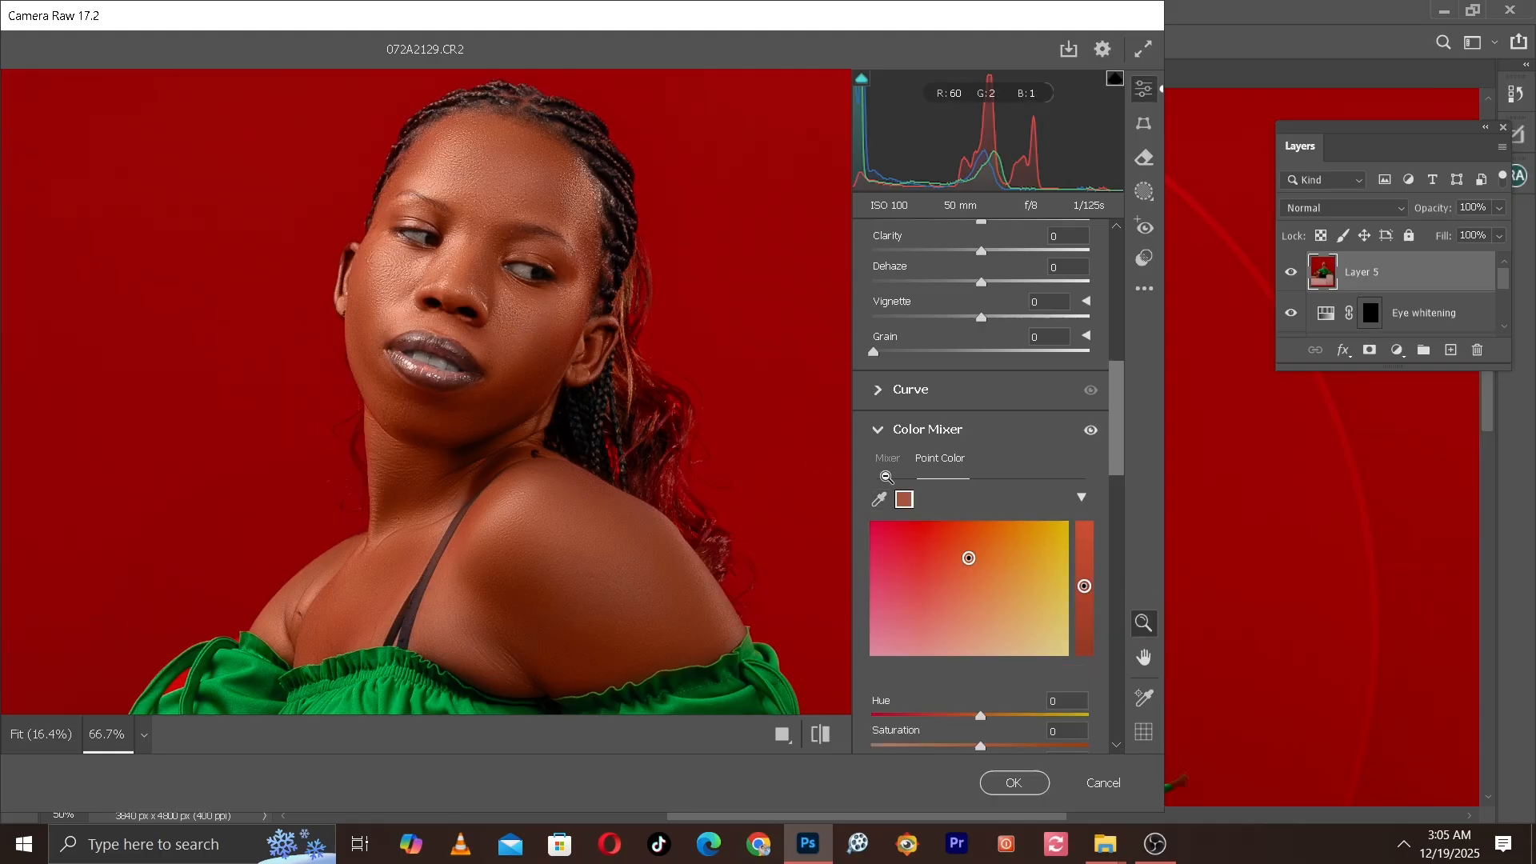
scroll(1124, 464, down, 3)
scroll(1126, 477, down, 1)
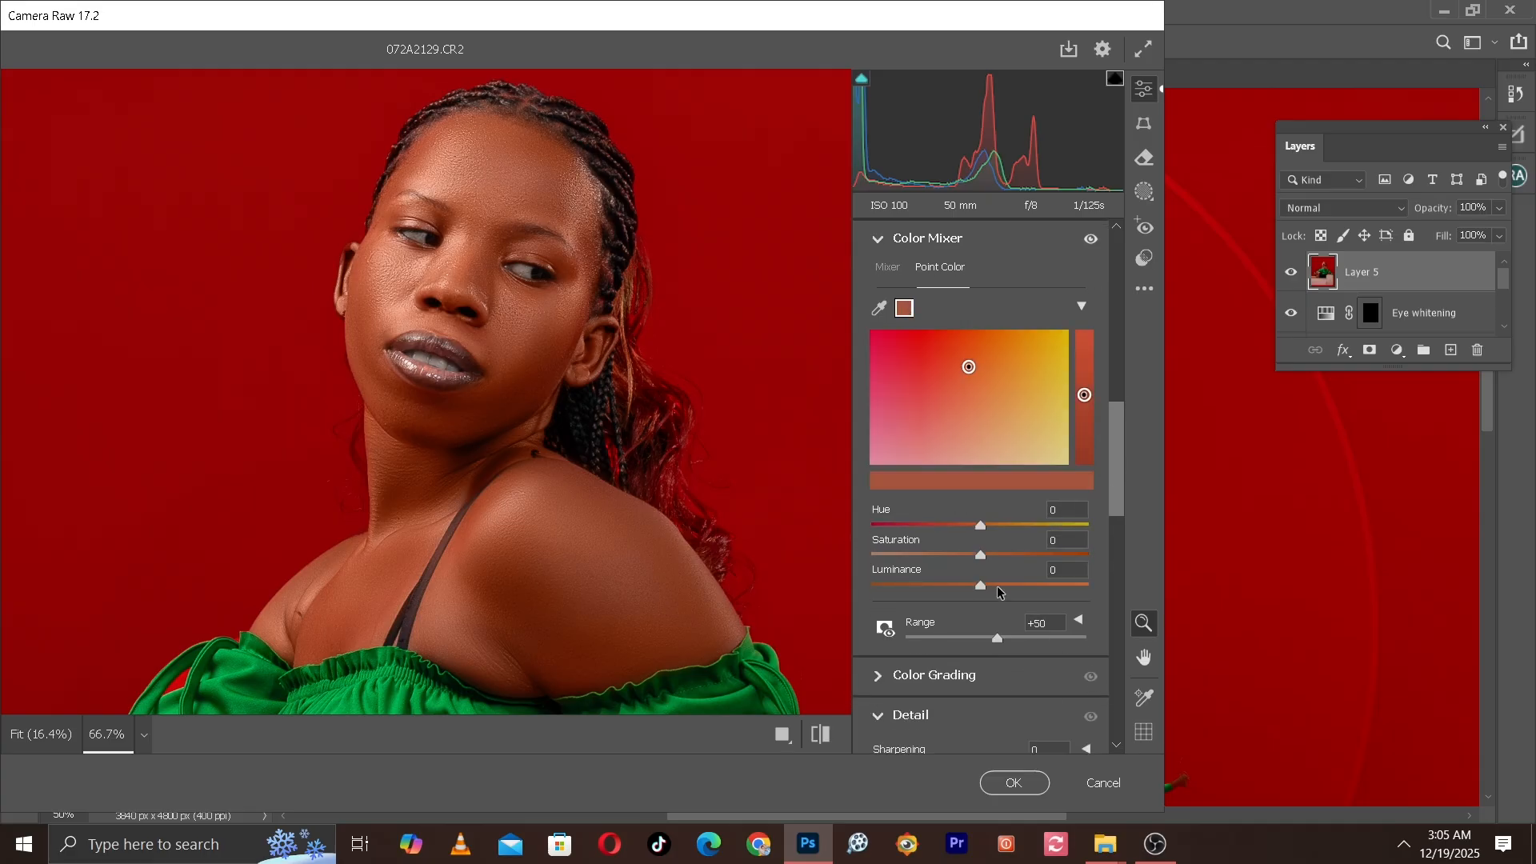
click(1004, 587)
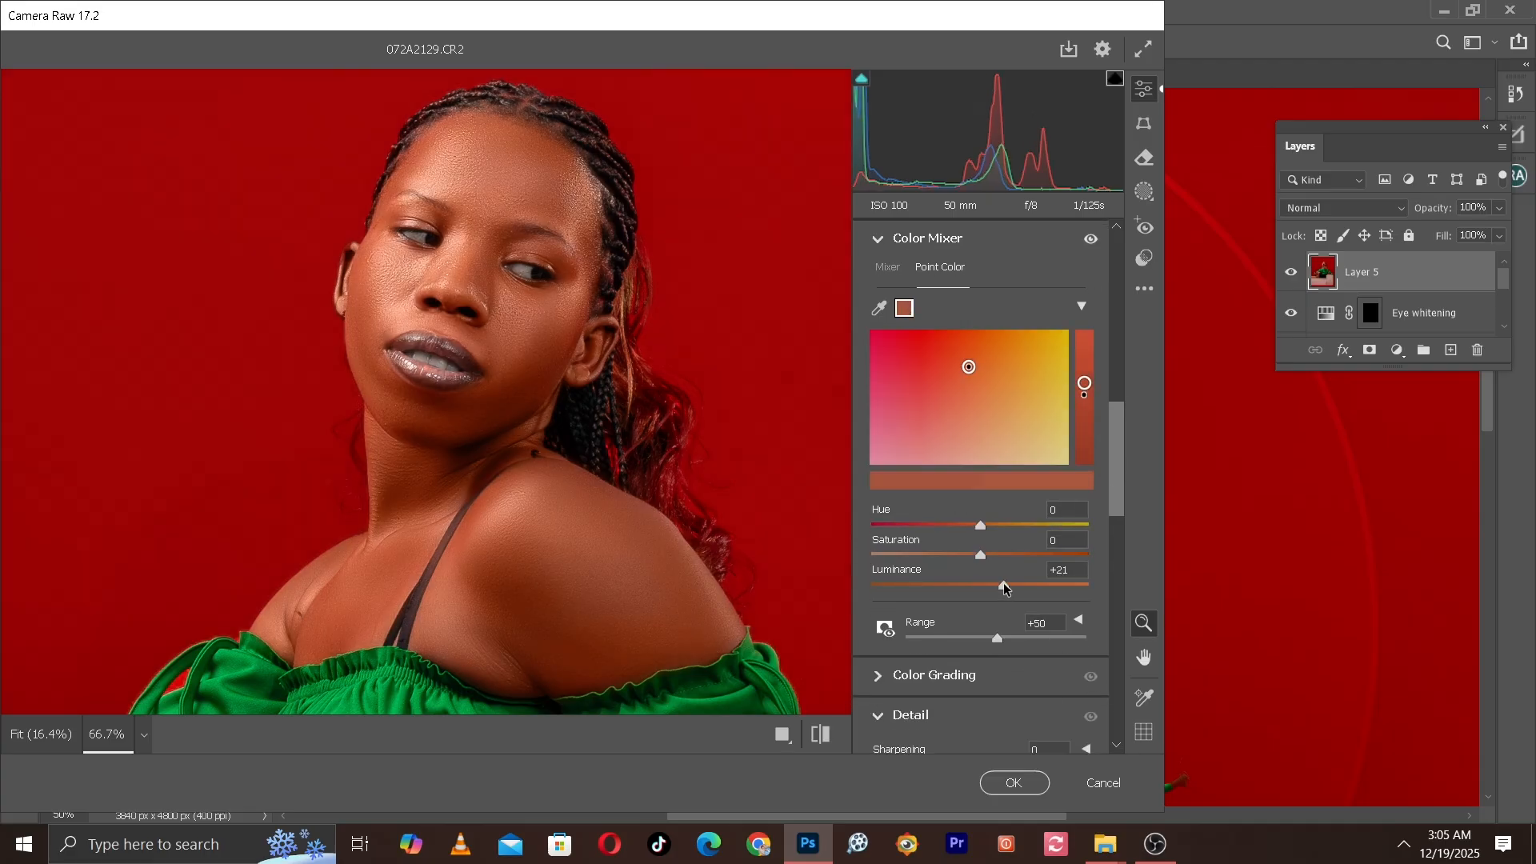
drag(1005, 588, 1010, 588)
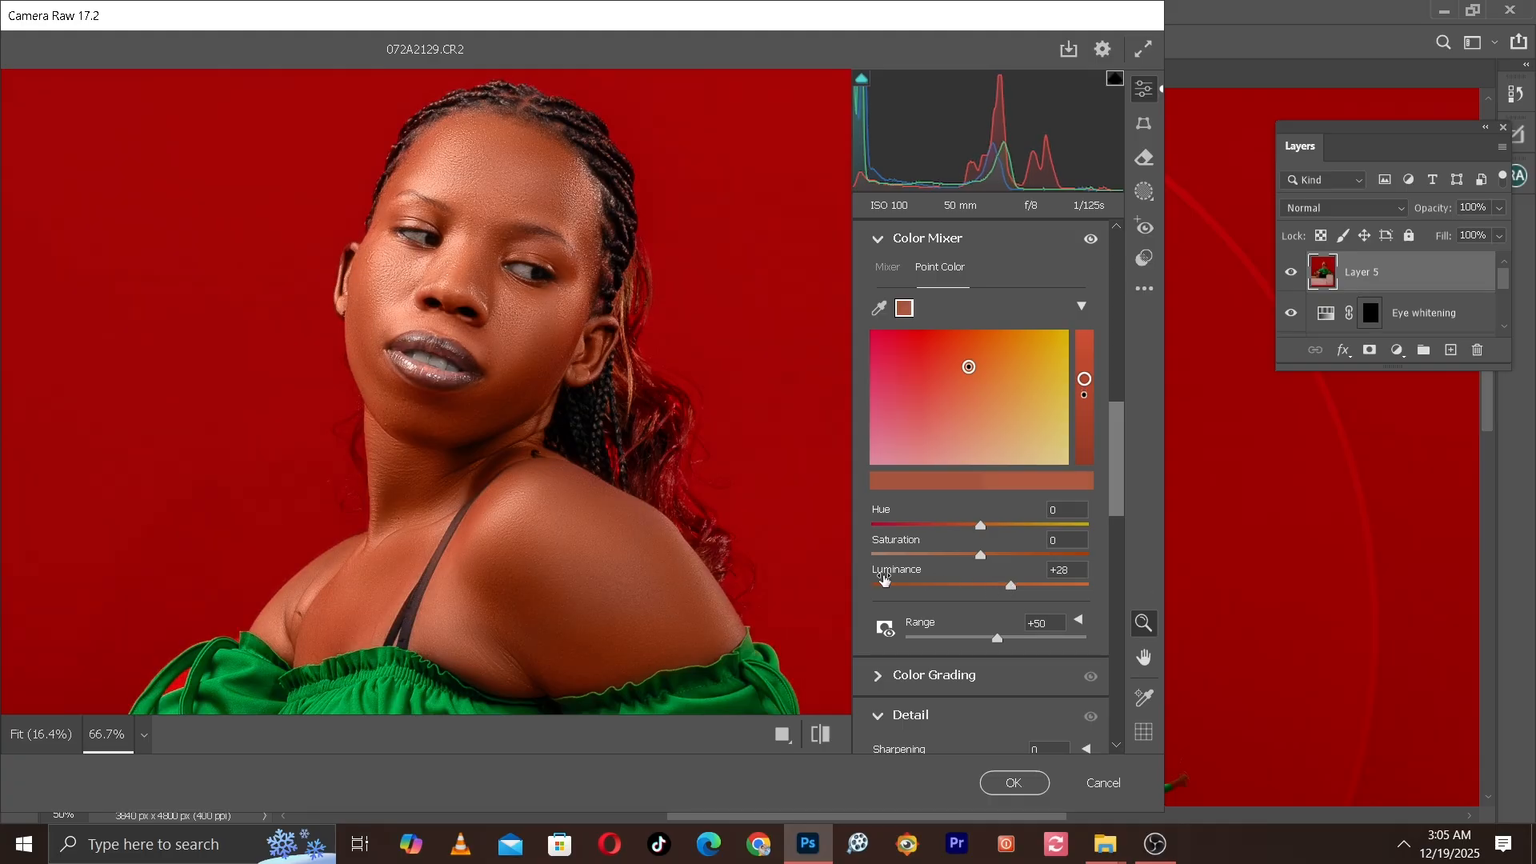
Step: Compare the whole photo before and after the skin luminance adjustment
key(ctrl+minus)
key(ctrl+minus)
key(ctrl+minus)
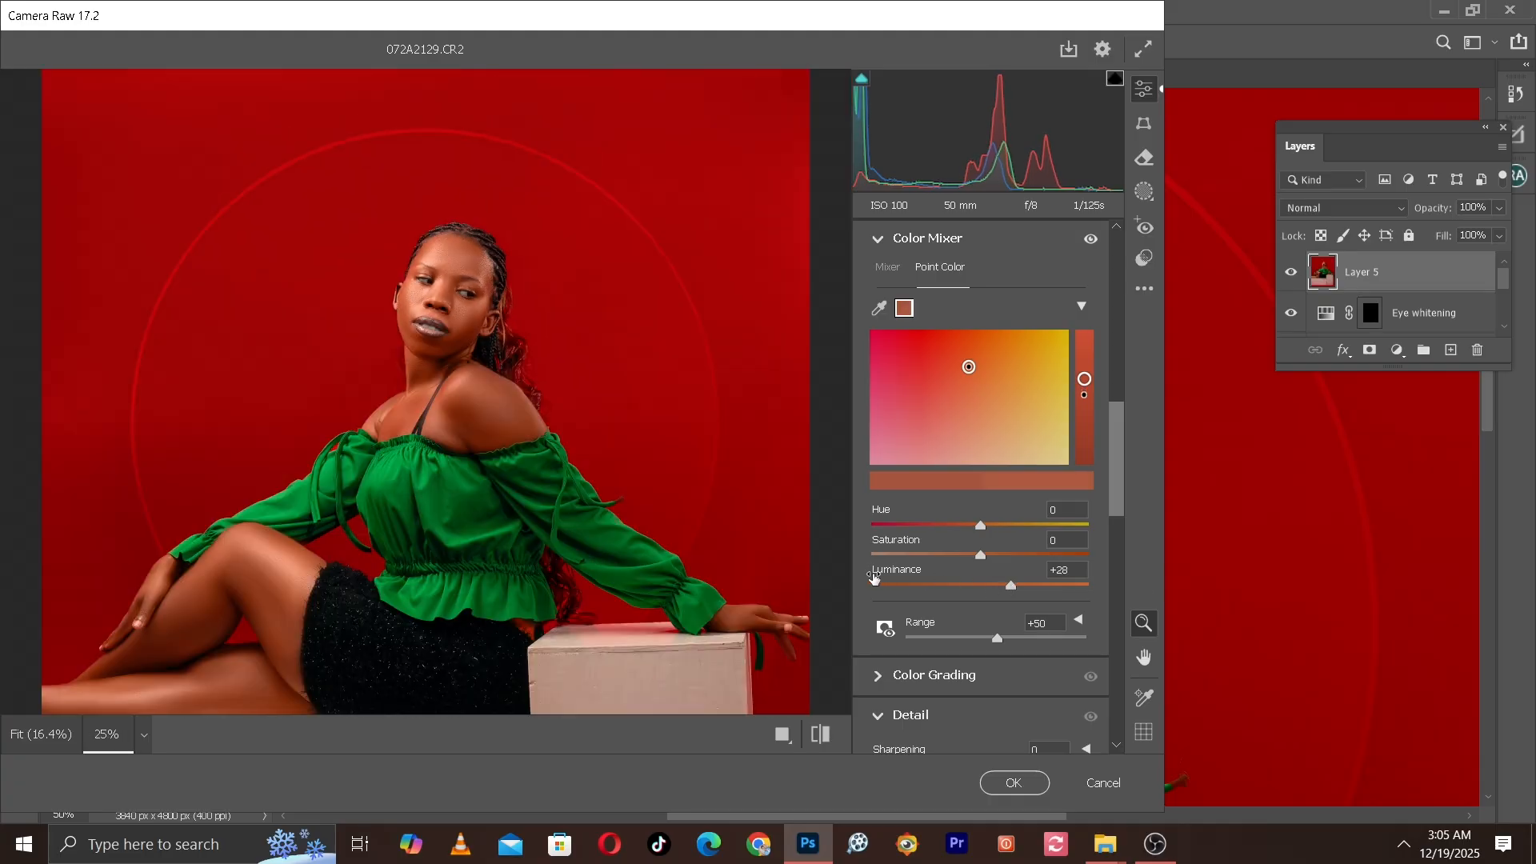
click(824, 738)
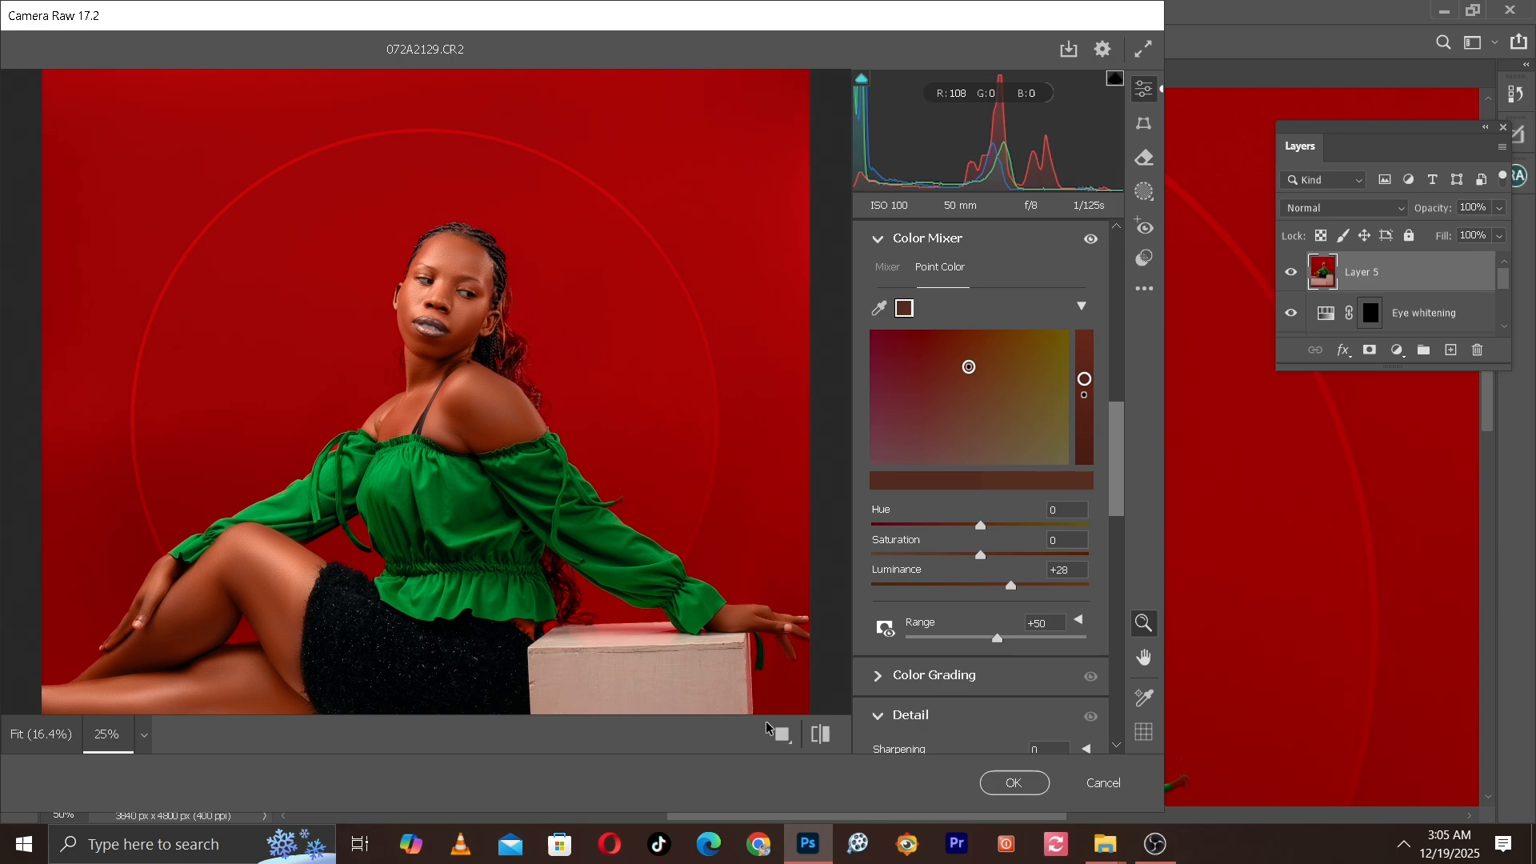
click(822, 736)
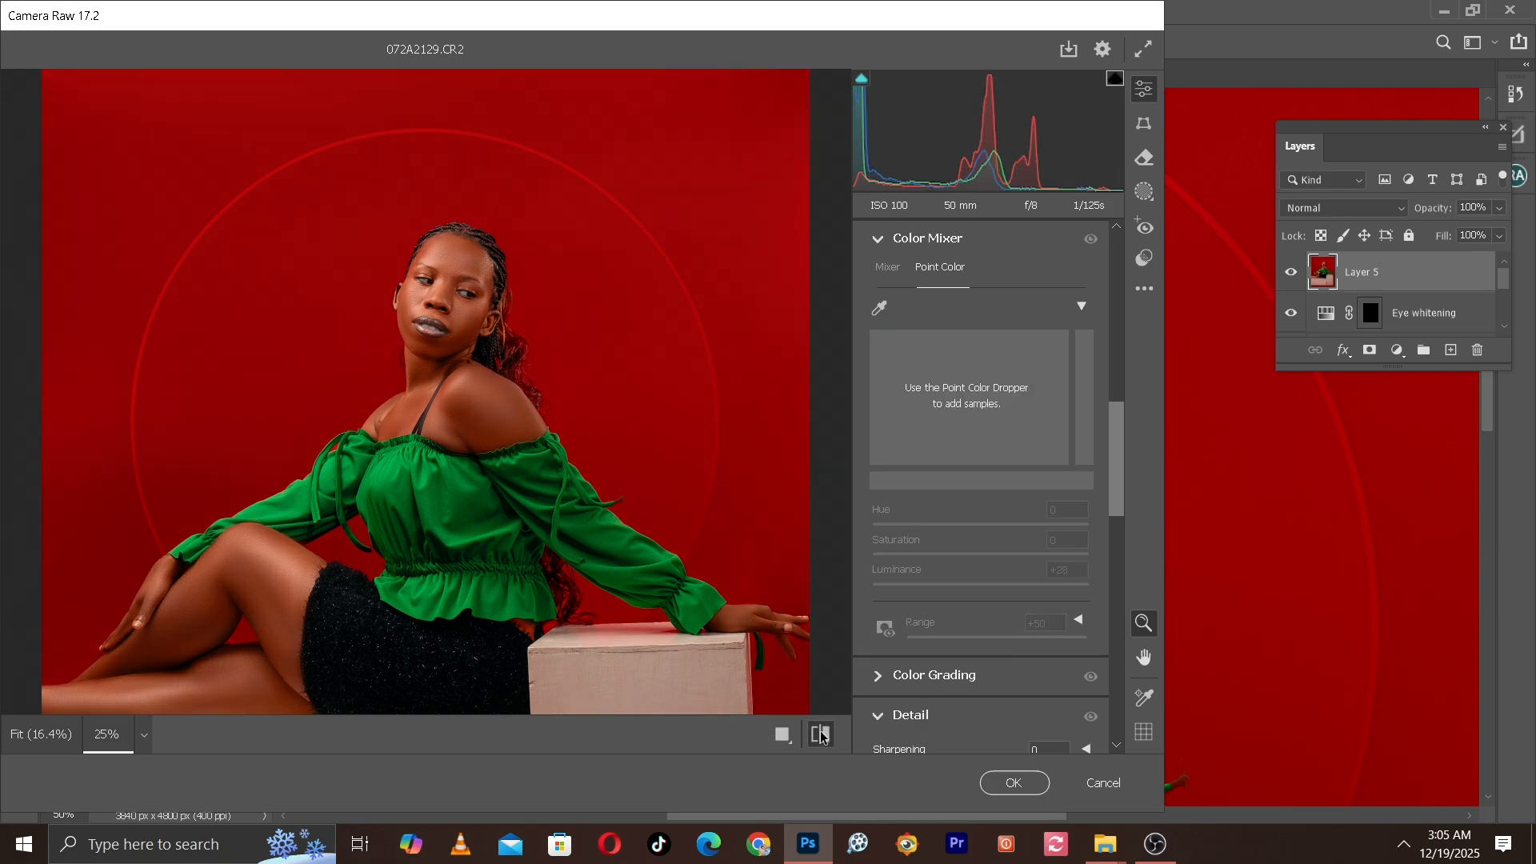
click(821, 736)
key(ctrl+minus)
key(ctrl+plus)
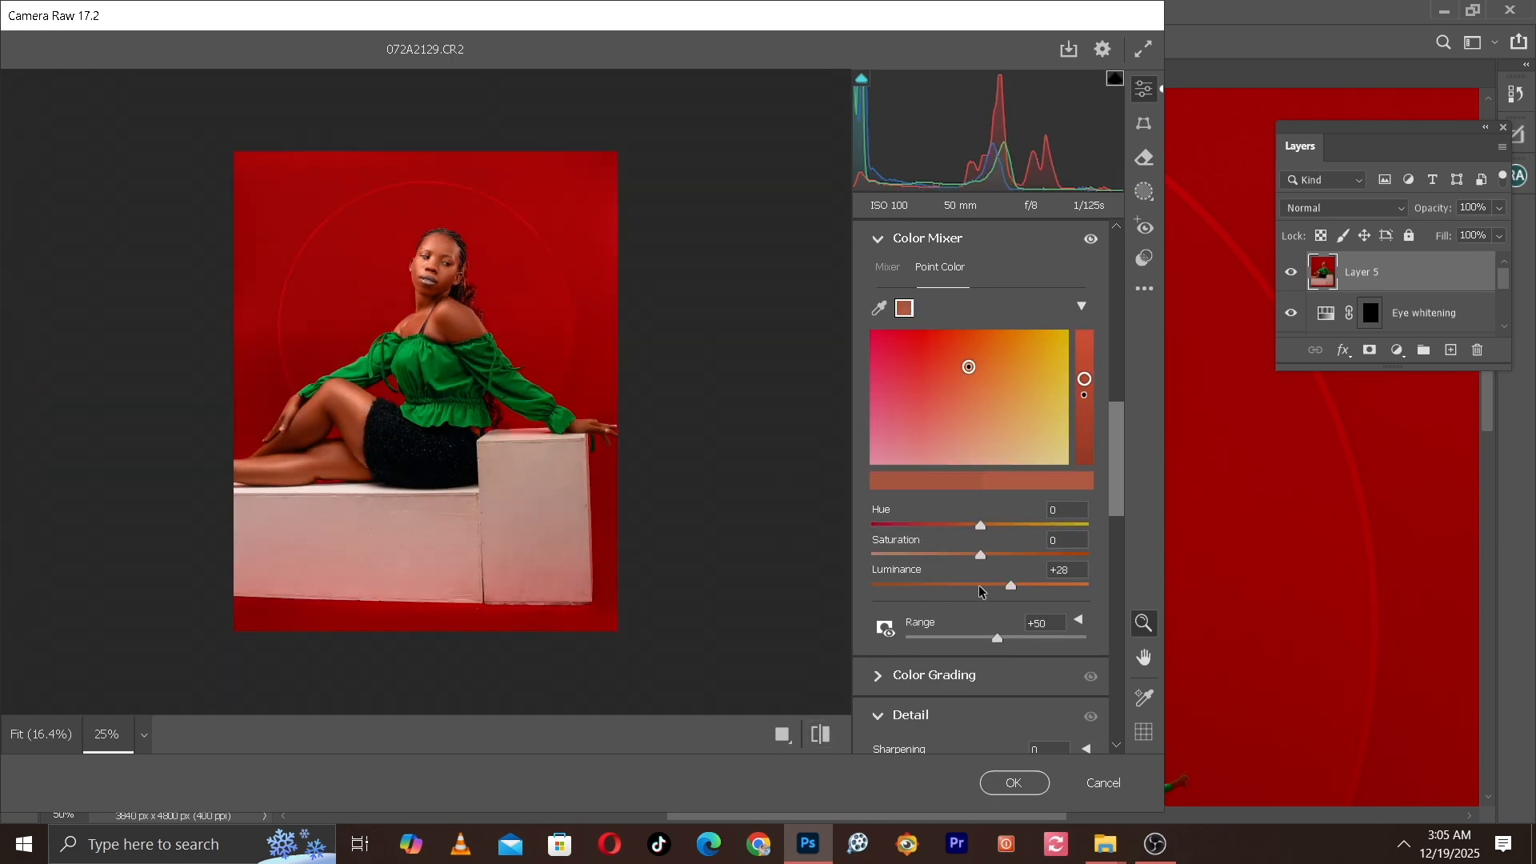
Step: Raise the sampled skin color's luminance to +31 and check the effect on the boxes
drag(1012, 585, 1018, 589)
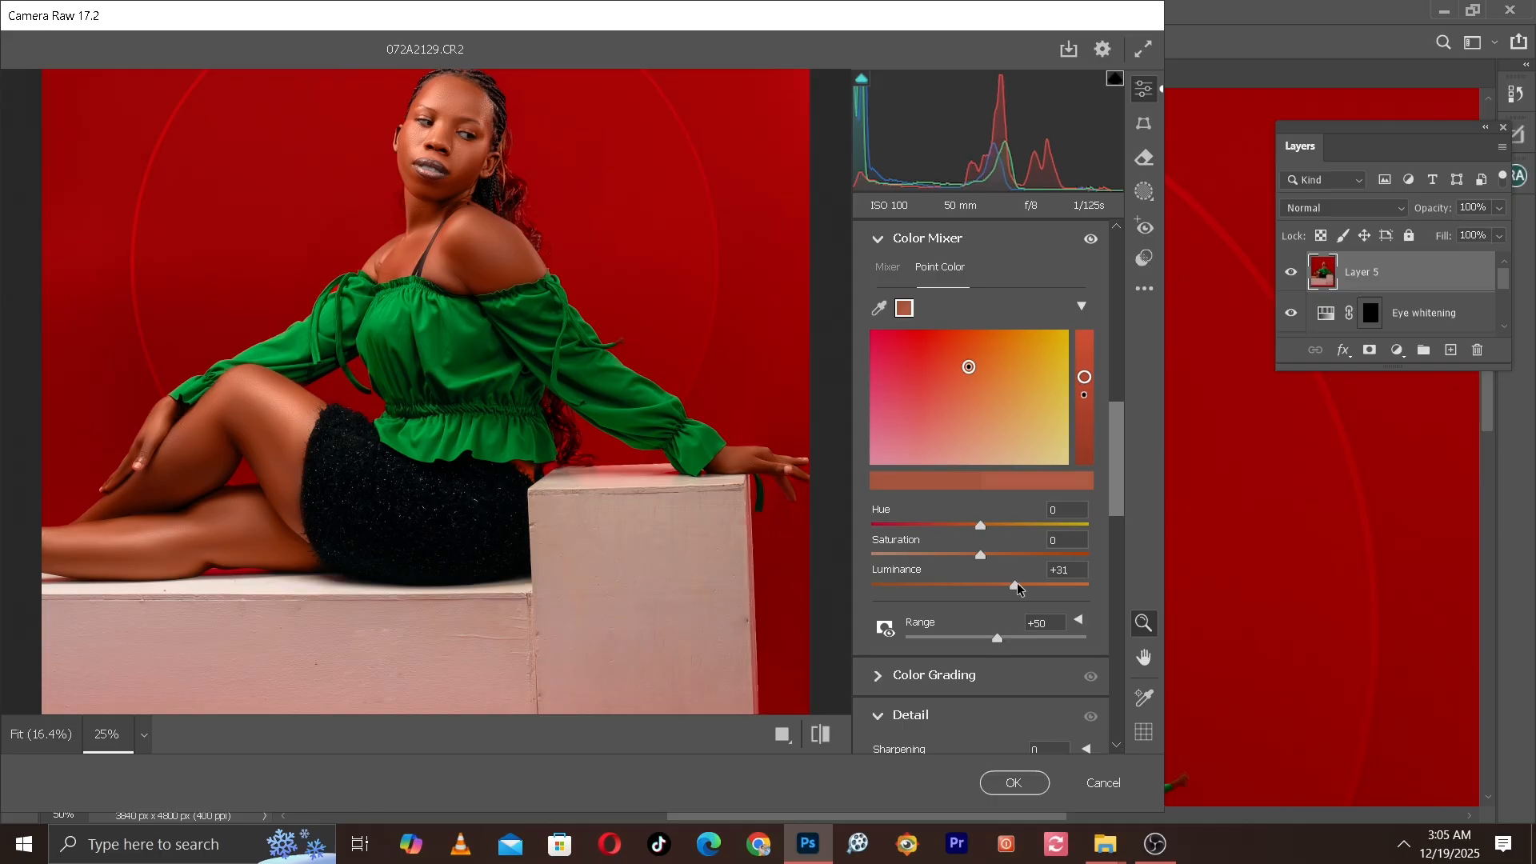
drag(707, 635, 683, 475)
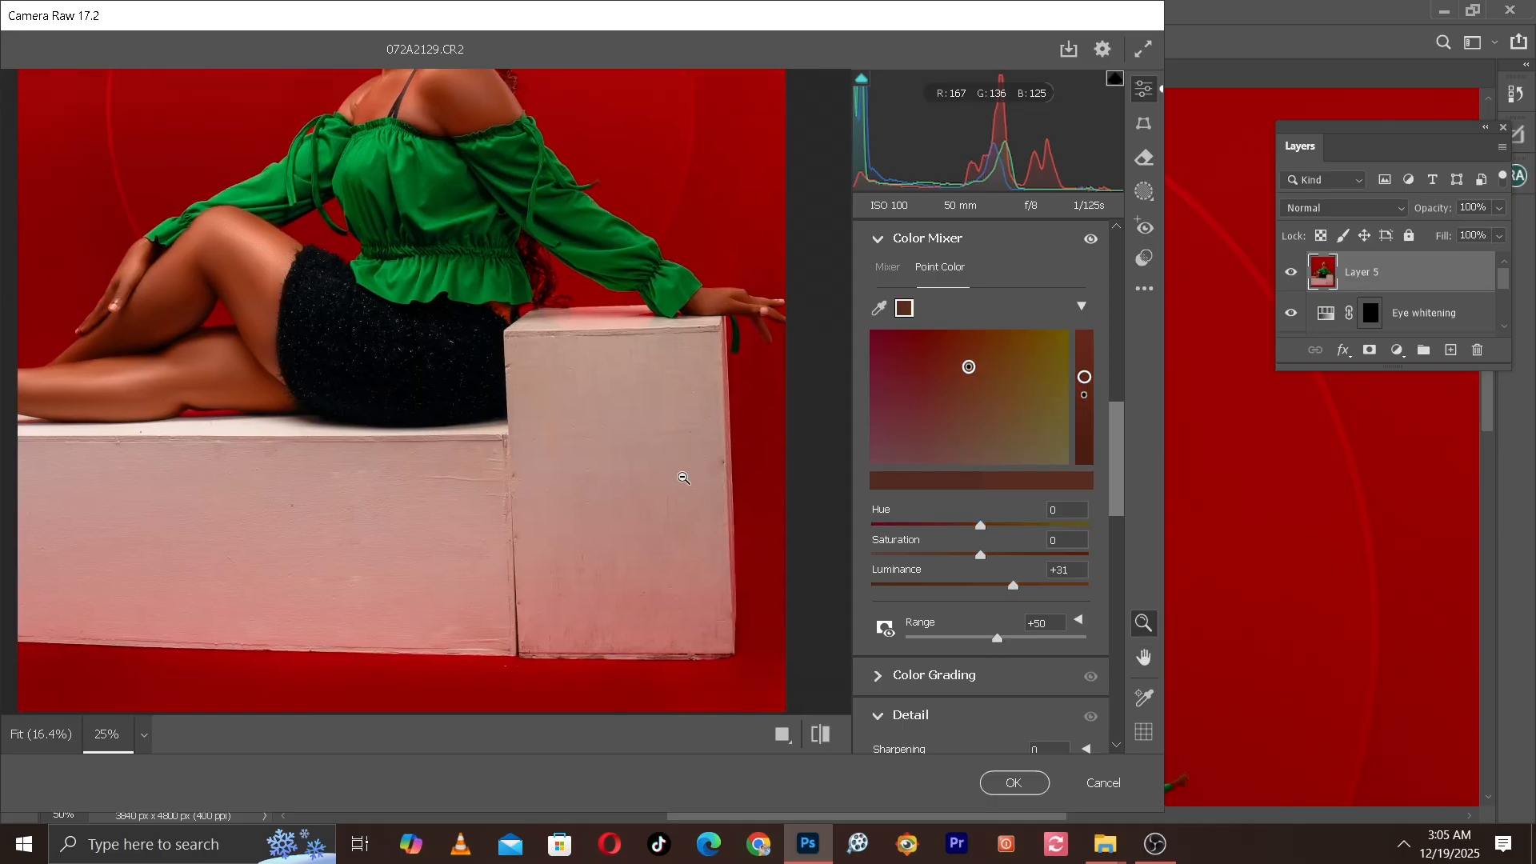
key(ctrl+minus)
key(ctrl+plus)
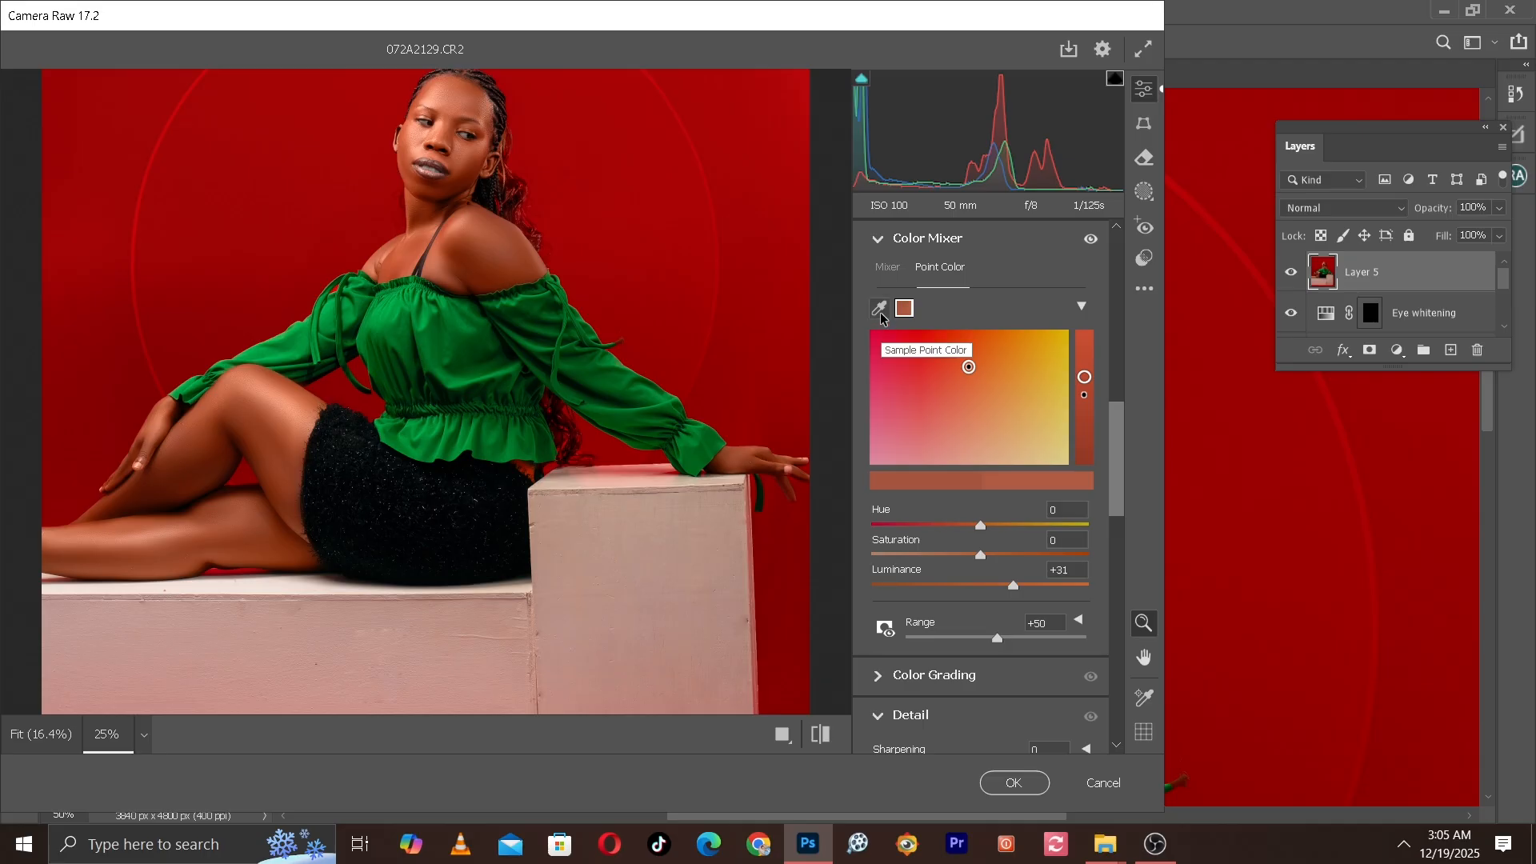
Step: Add a second Point Color sample from the pinkish front of the long box
click(880, 308)
drag(452, 638, 473, 508)
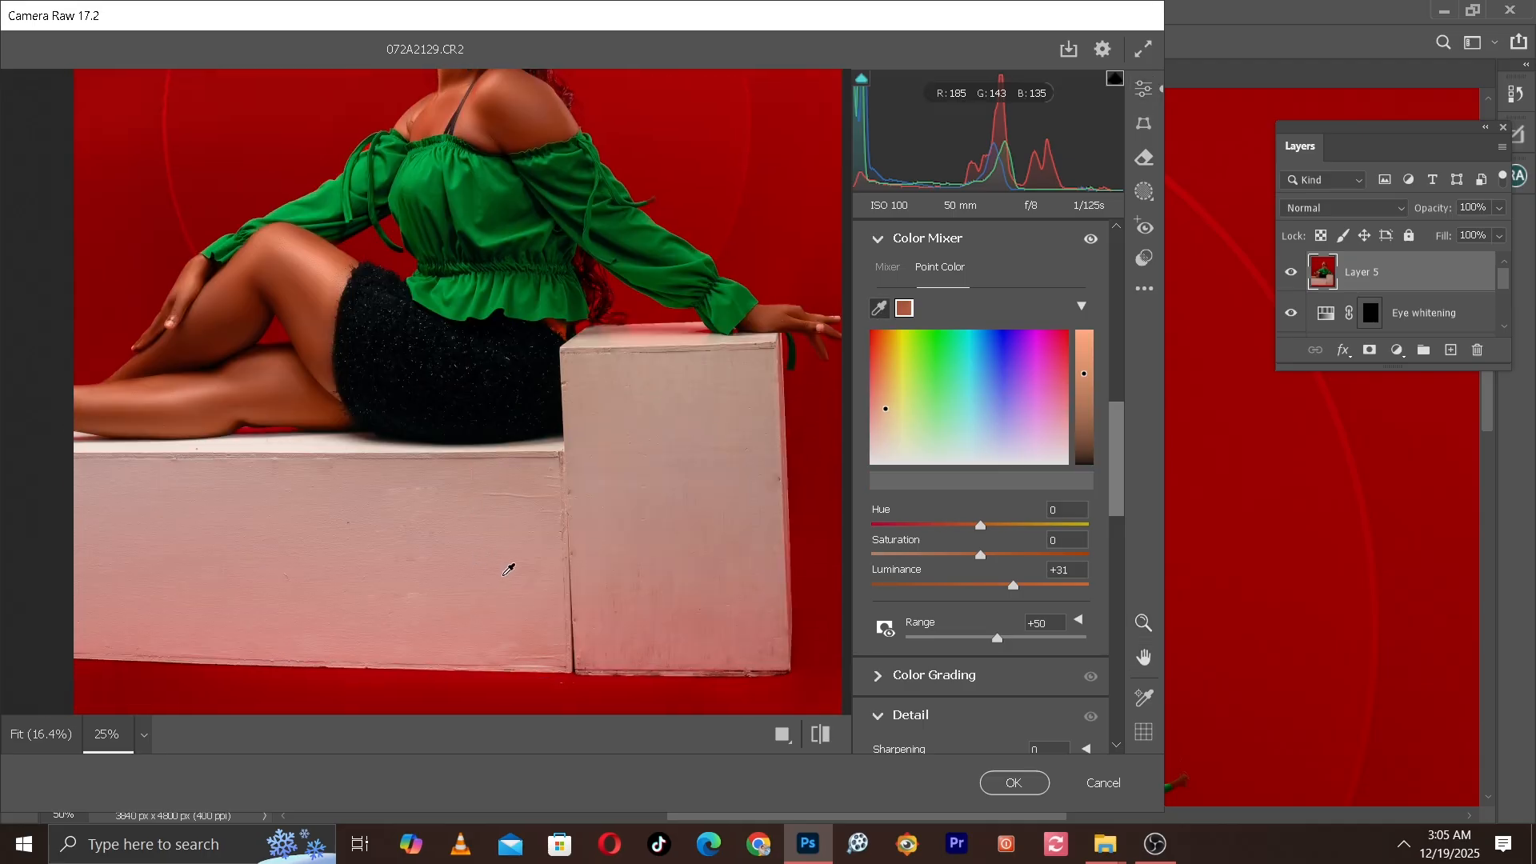
click(505, 551)
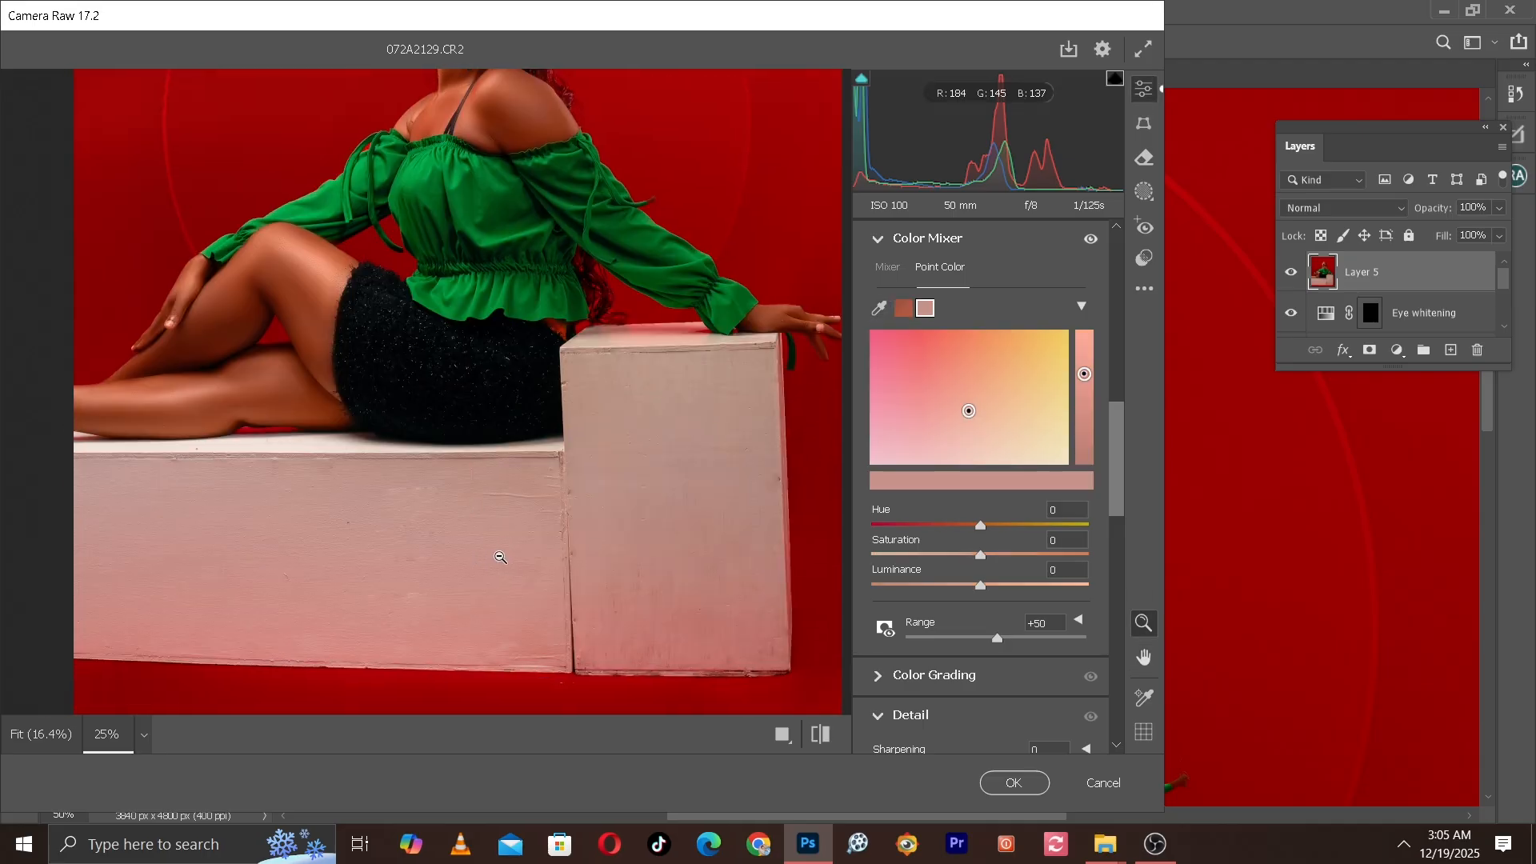
Step: Try desaturating the sampled box color to -100 and inspect the effect on the boxes, skin and backdrop
drag(961, 555, 944, 555)
click(1054, 541)
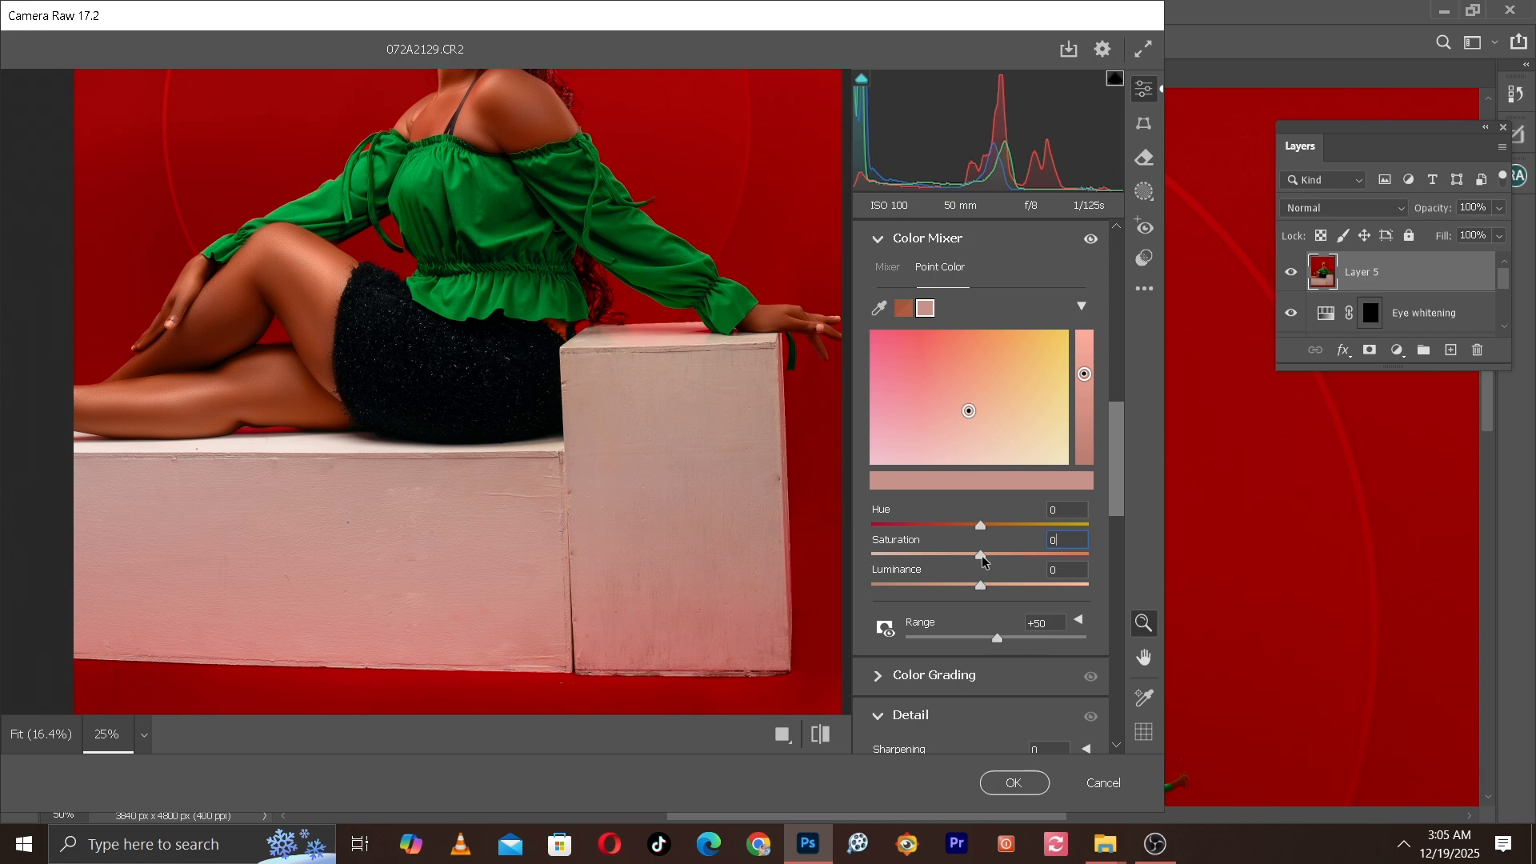
drag(983, 558, 873, 555)
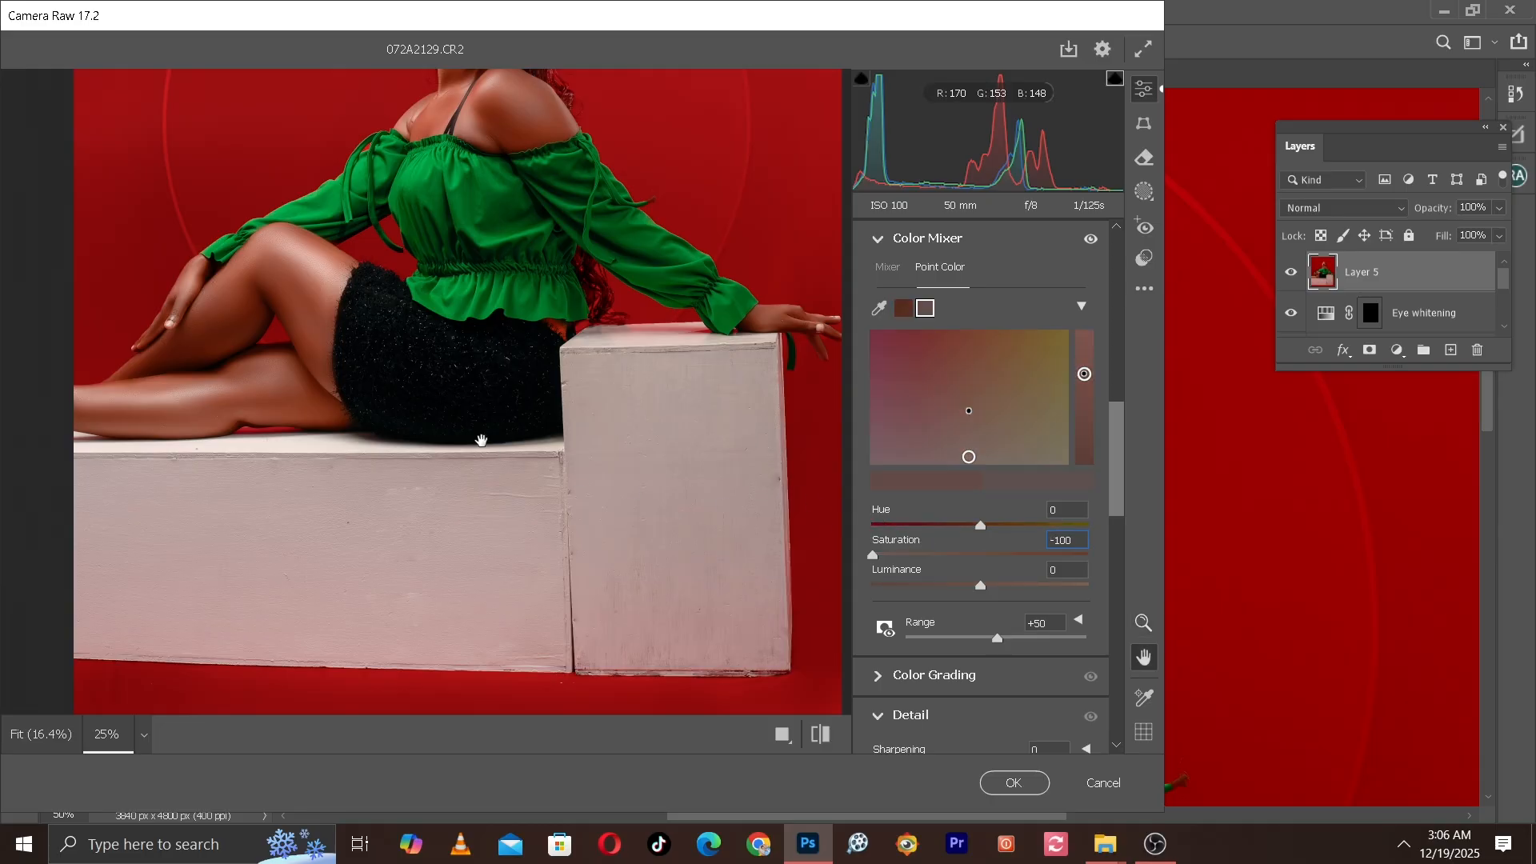
drag(477, 440, 607, 621)
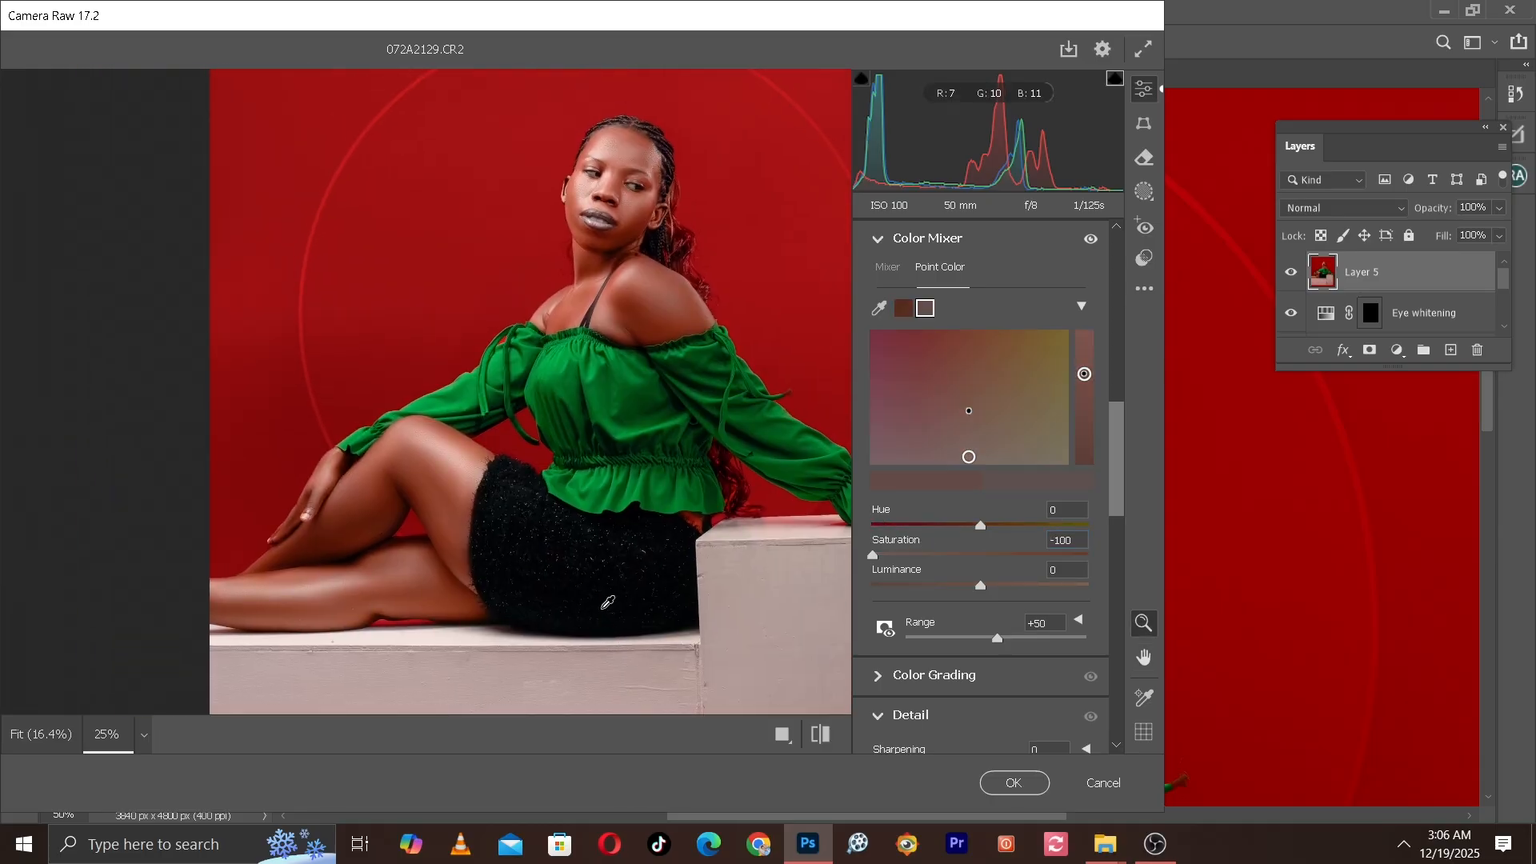
drag(603, 506, 569, 226)
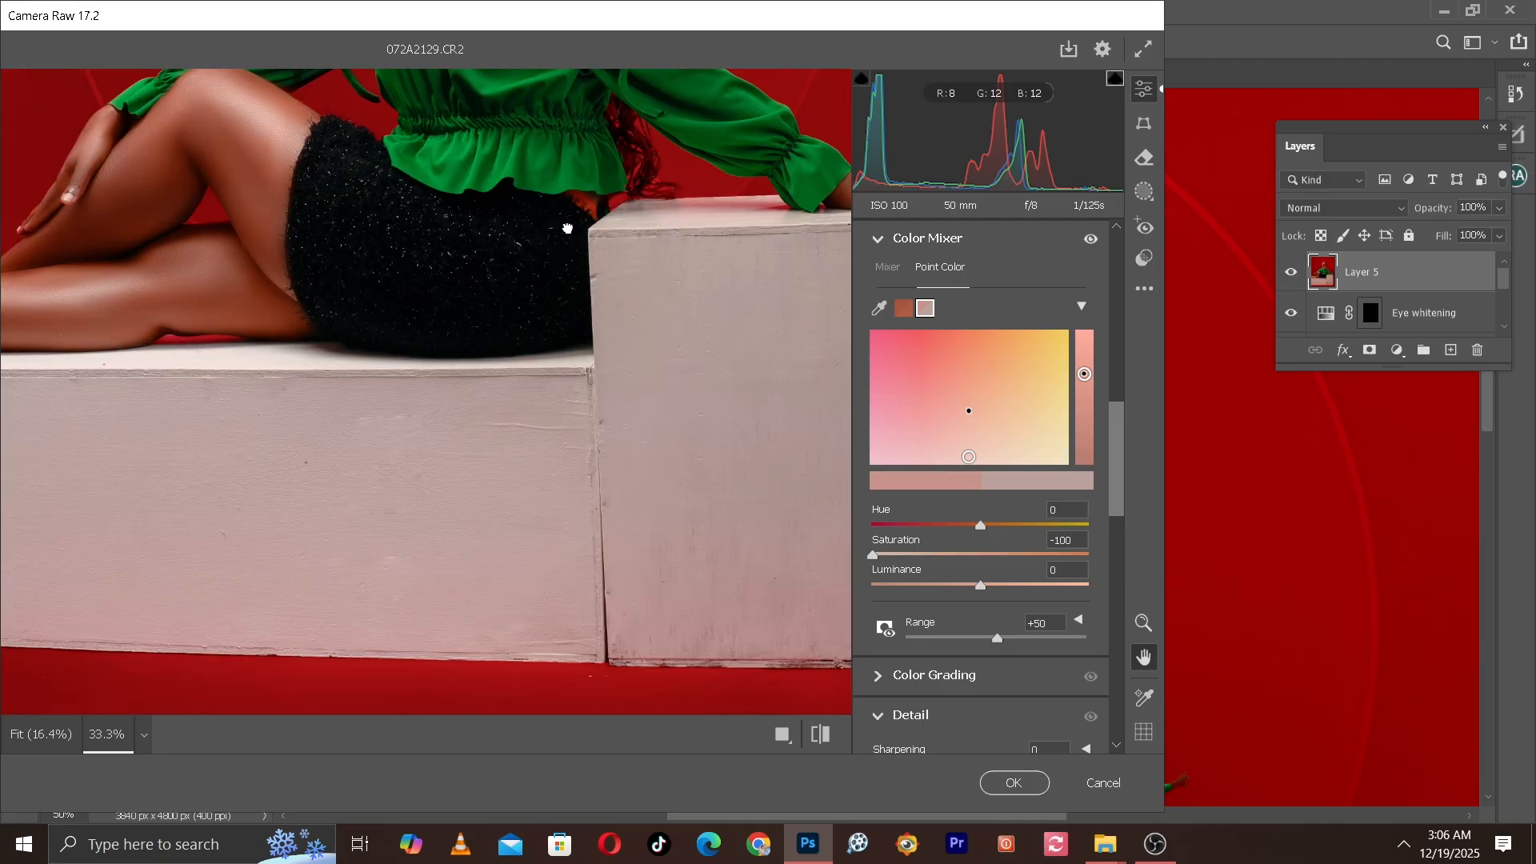
drag(631, 318, 727, 728)
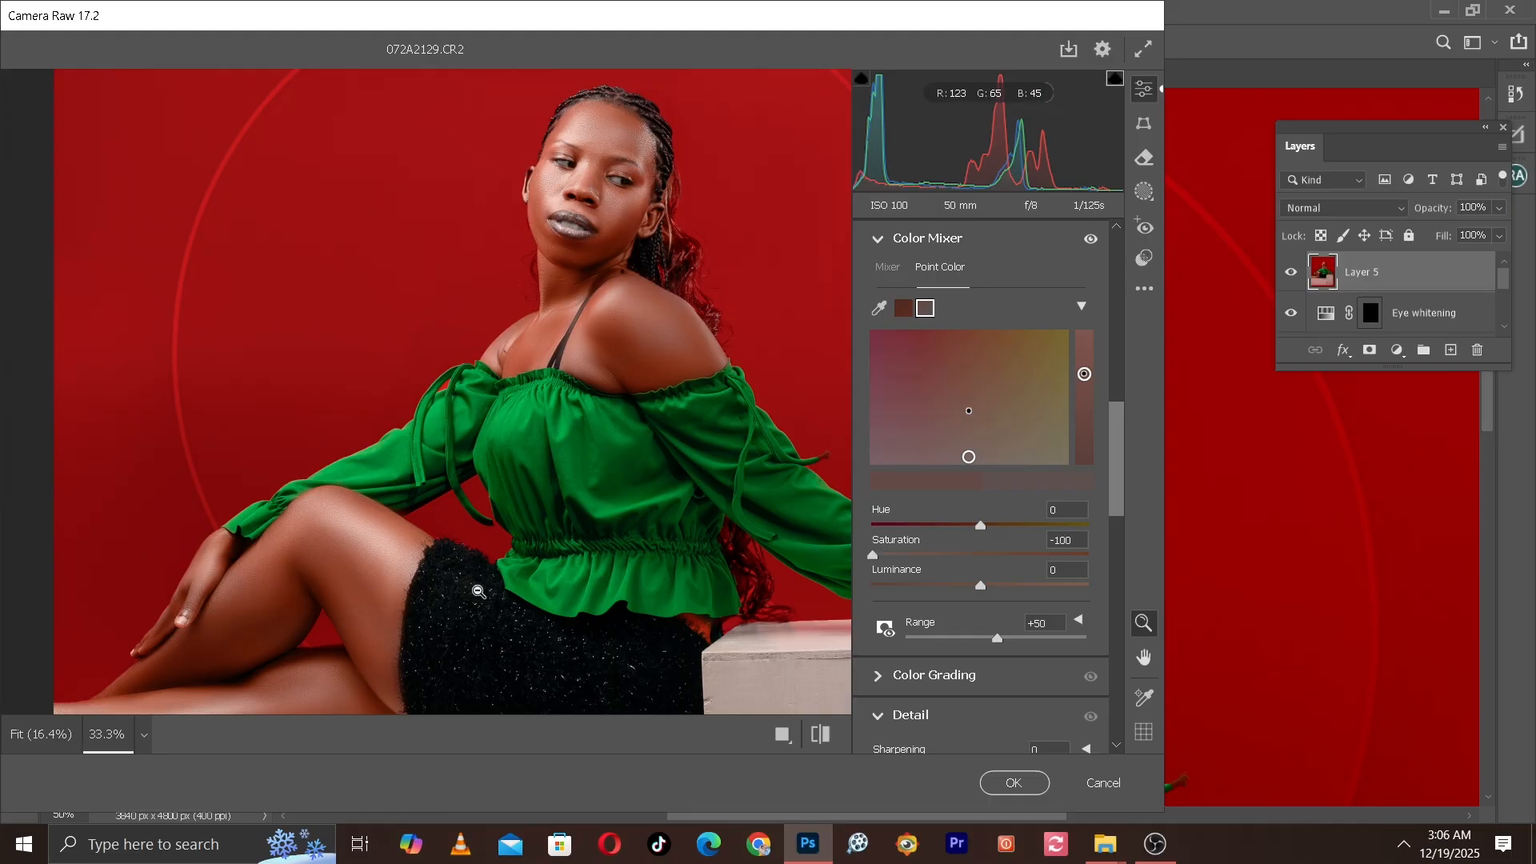
drag(478, 592, 467, 336)
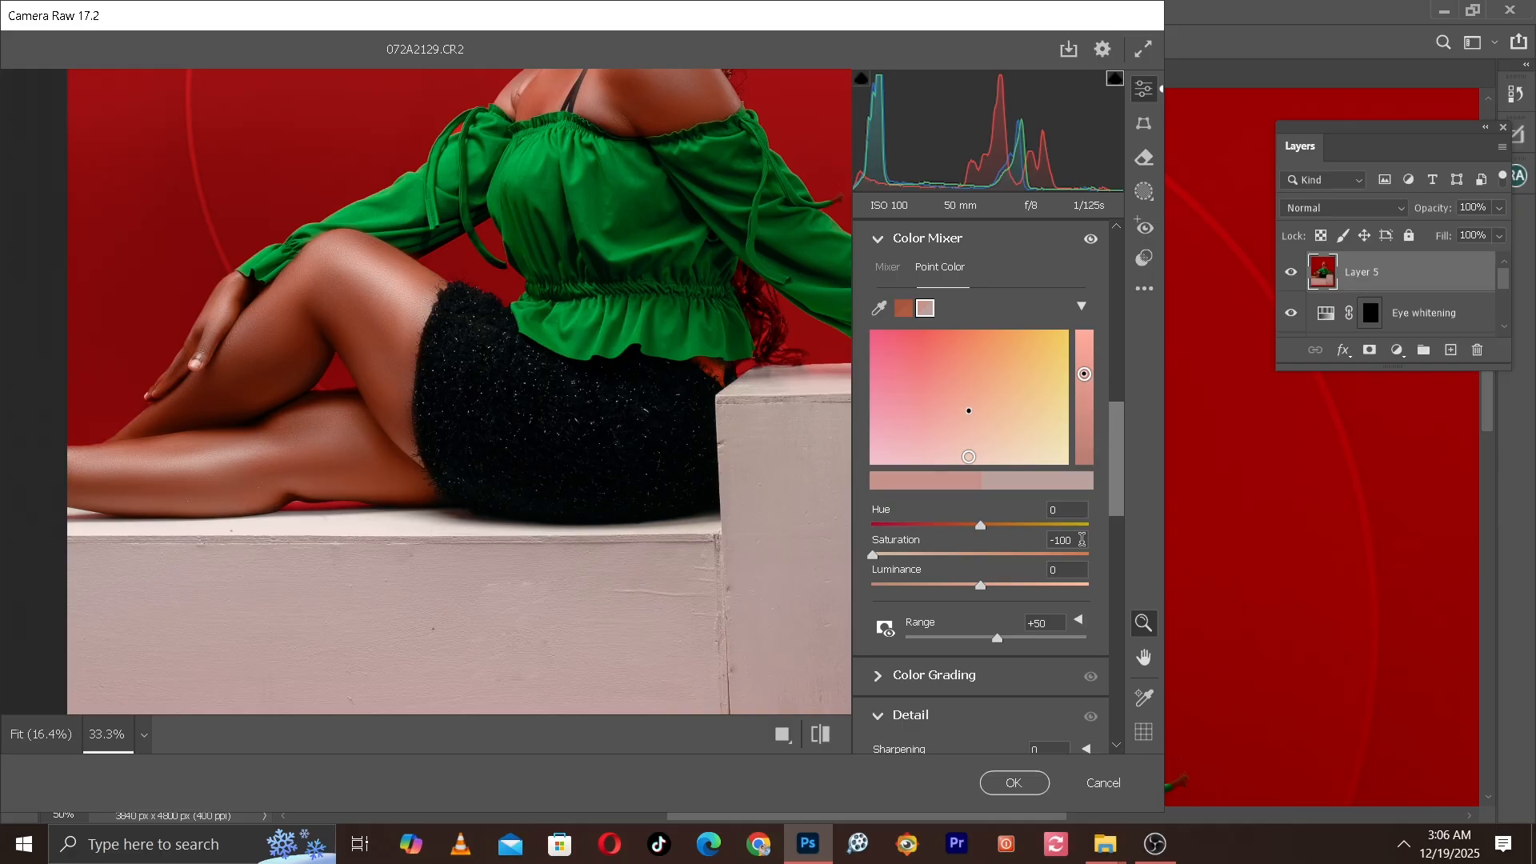
Step: Reset the box sample's saturation to 0 and review the figure
click(1082, 540)
text(0)
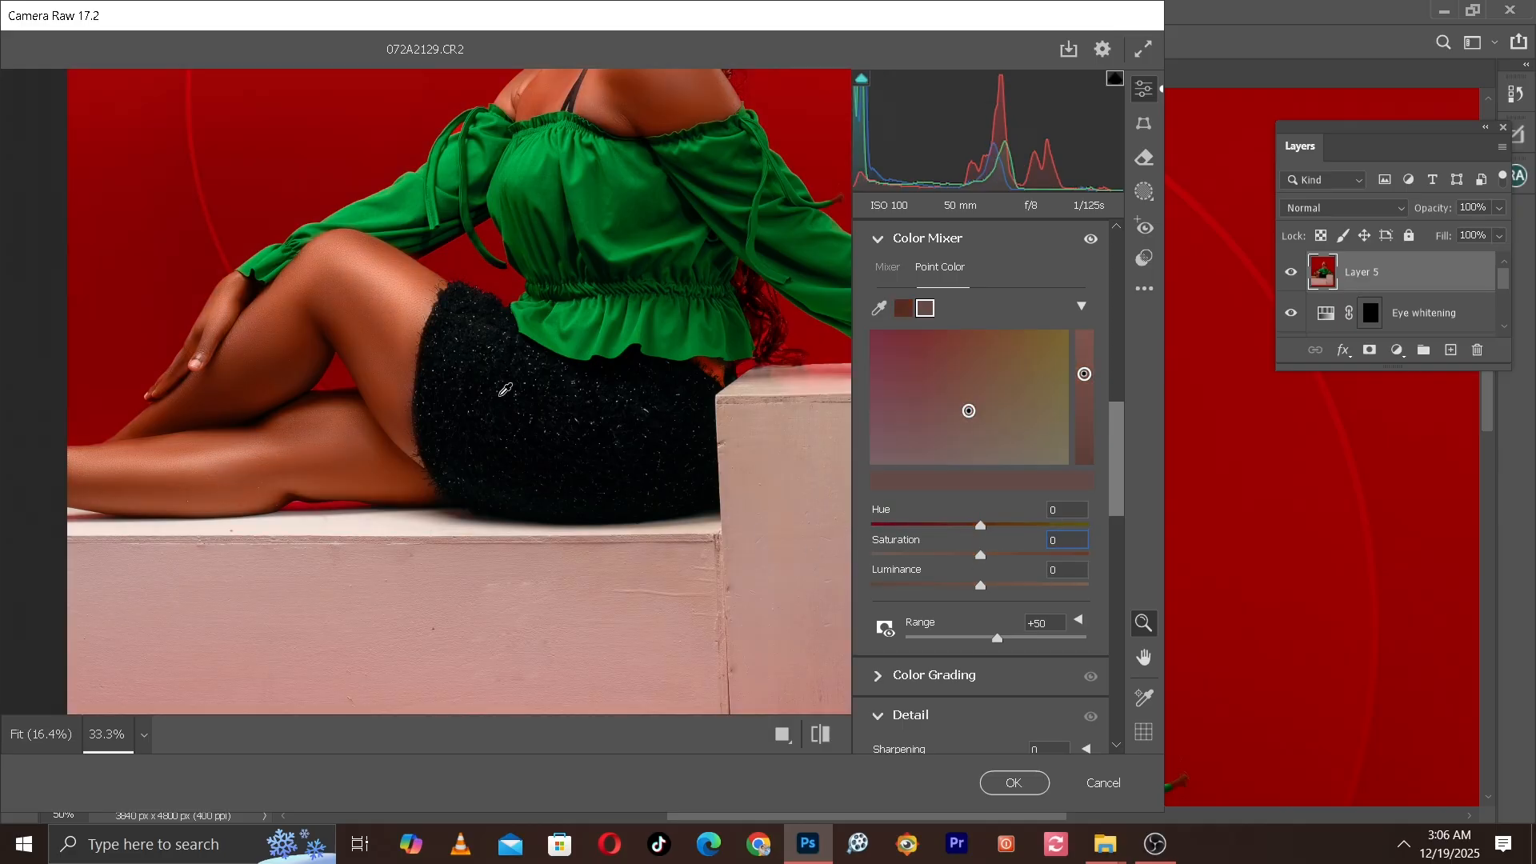
key(ctrl+minus)
key(space)
drag(587, 389, 670, 507)
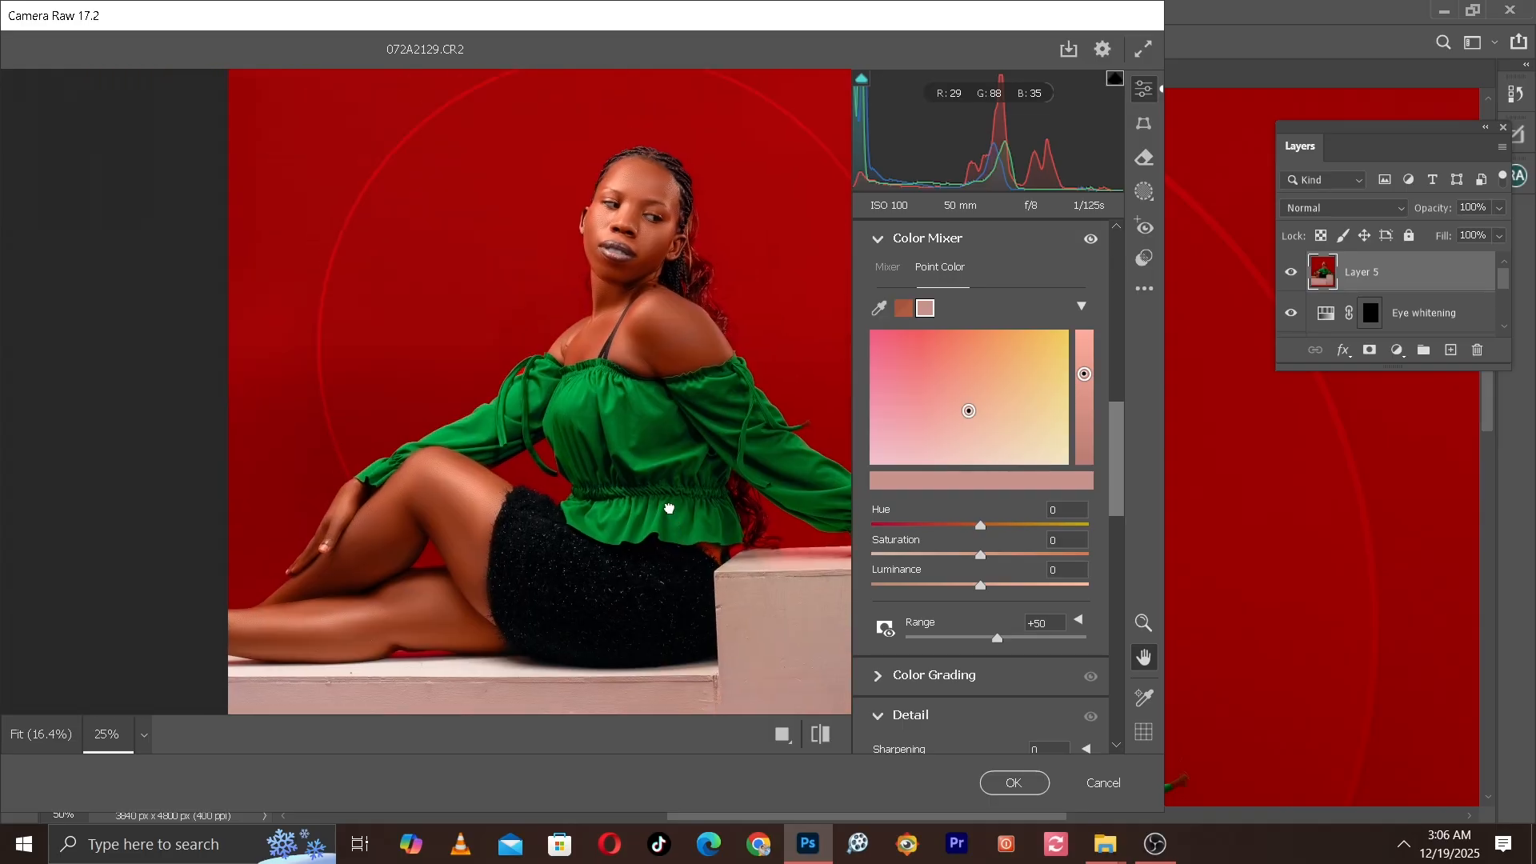
Step: Reselect the skin tone sample and set its hue to +4 while viewing the face and shoulders
scroll(699, 502, up, 1)
scroll(652, 402, up, 1)
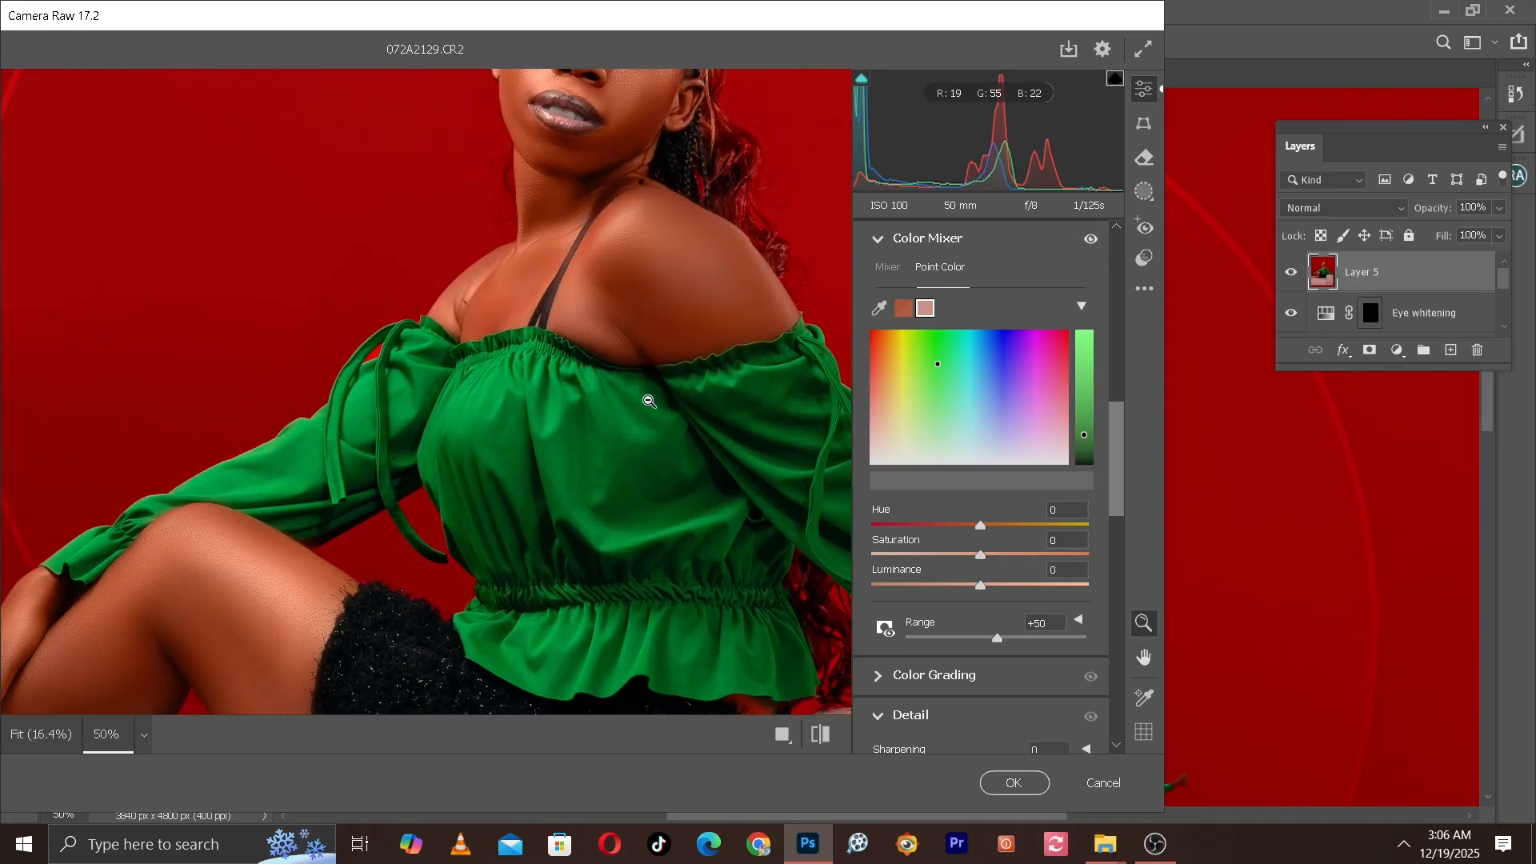
key(space)
drag(651, 401, 544, 664)
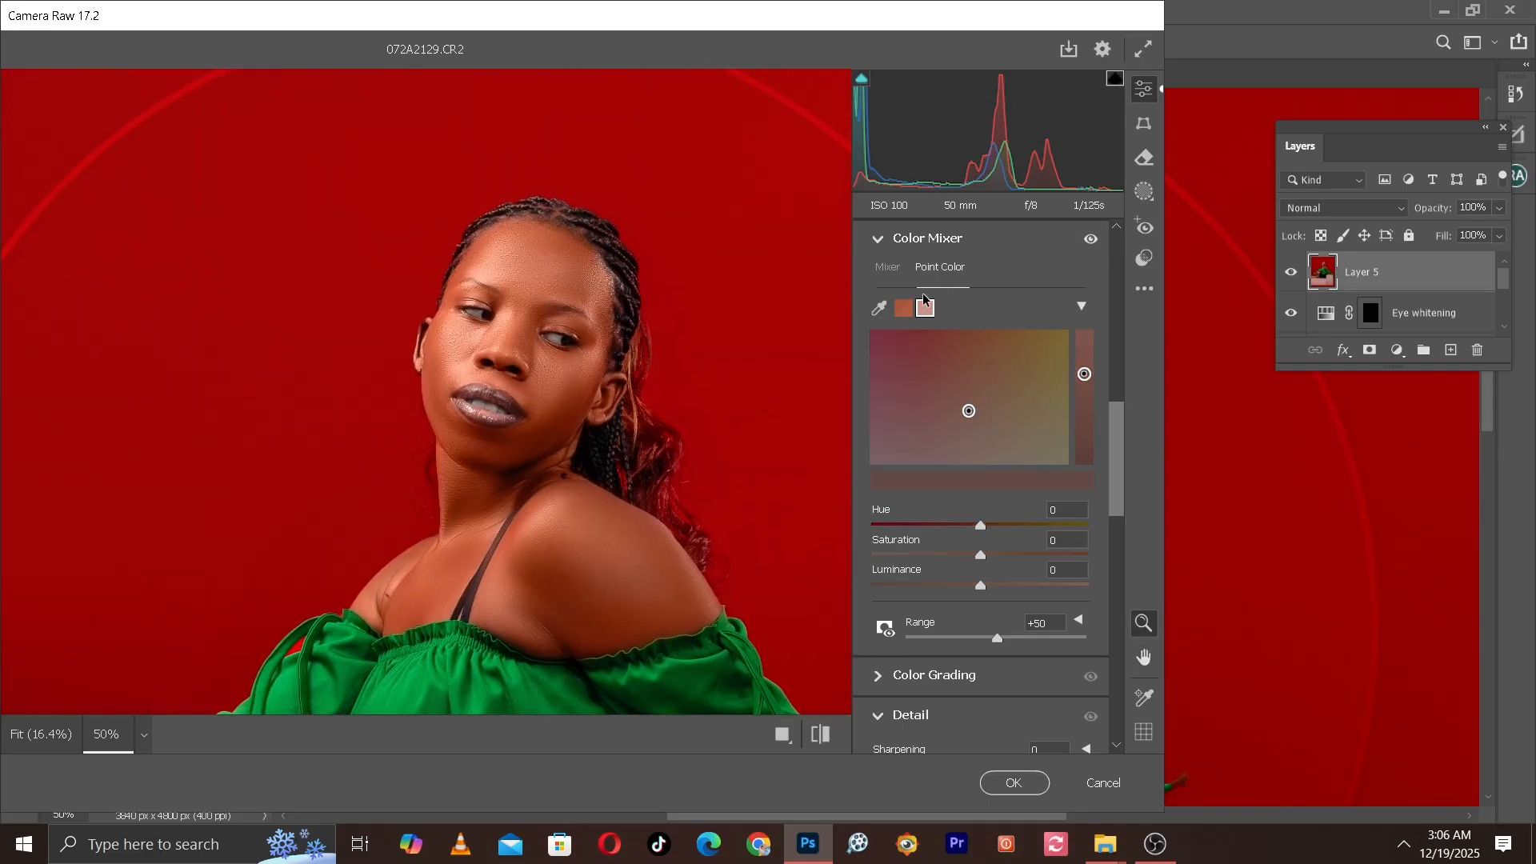
click(904, 309)
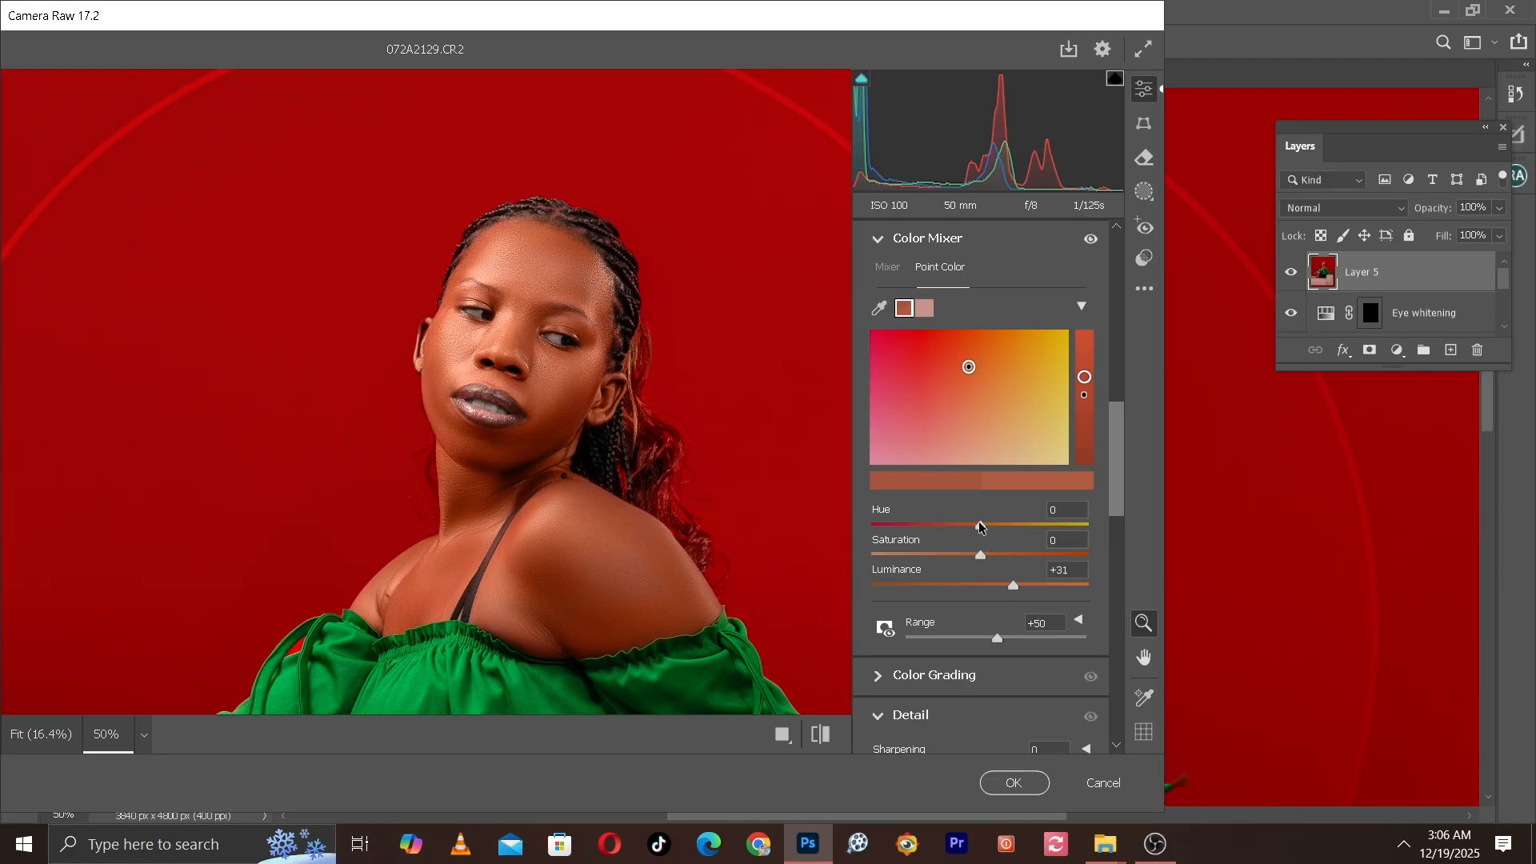
drag(978, 520, 983, 514)
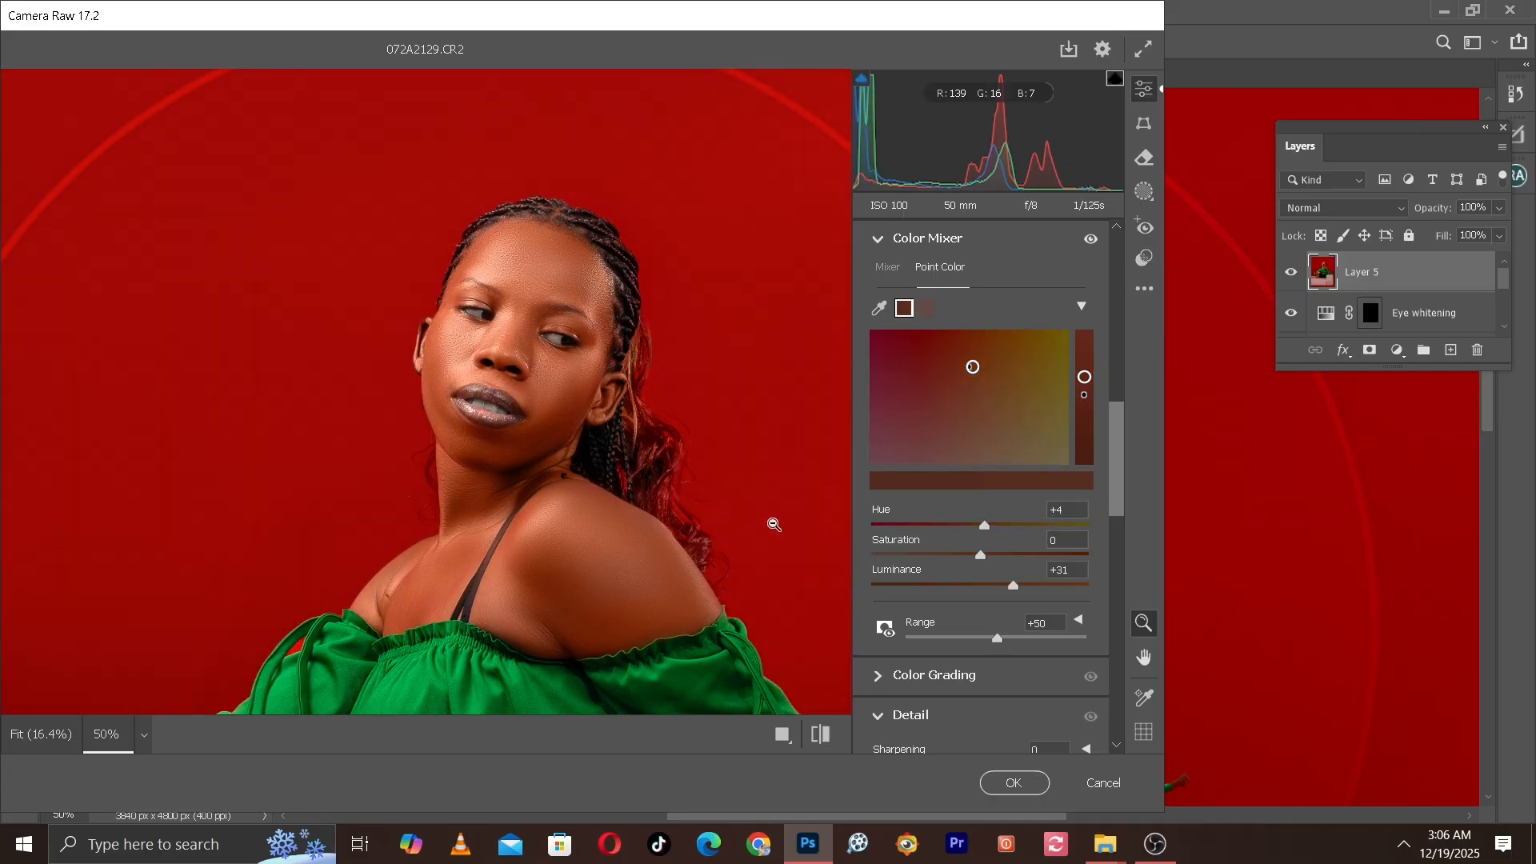
Step: Compare the full photo with and without the Camera Raw color adjustments
scroll(773, 524, down, 2)
scroll(774, 519, down, 1)
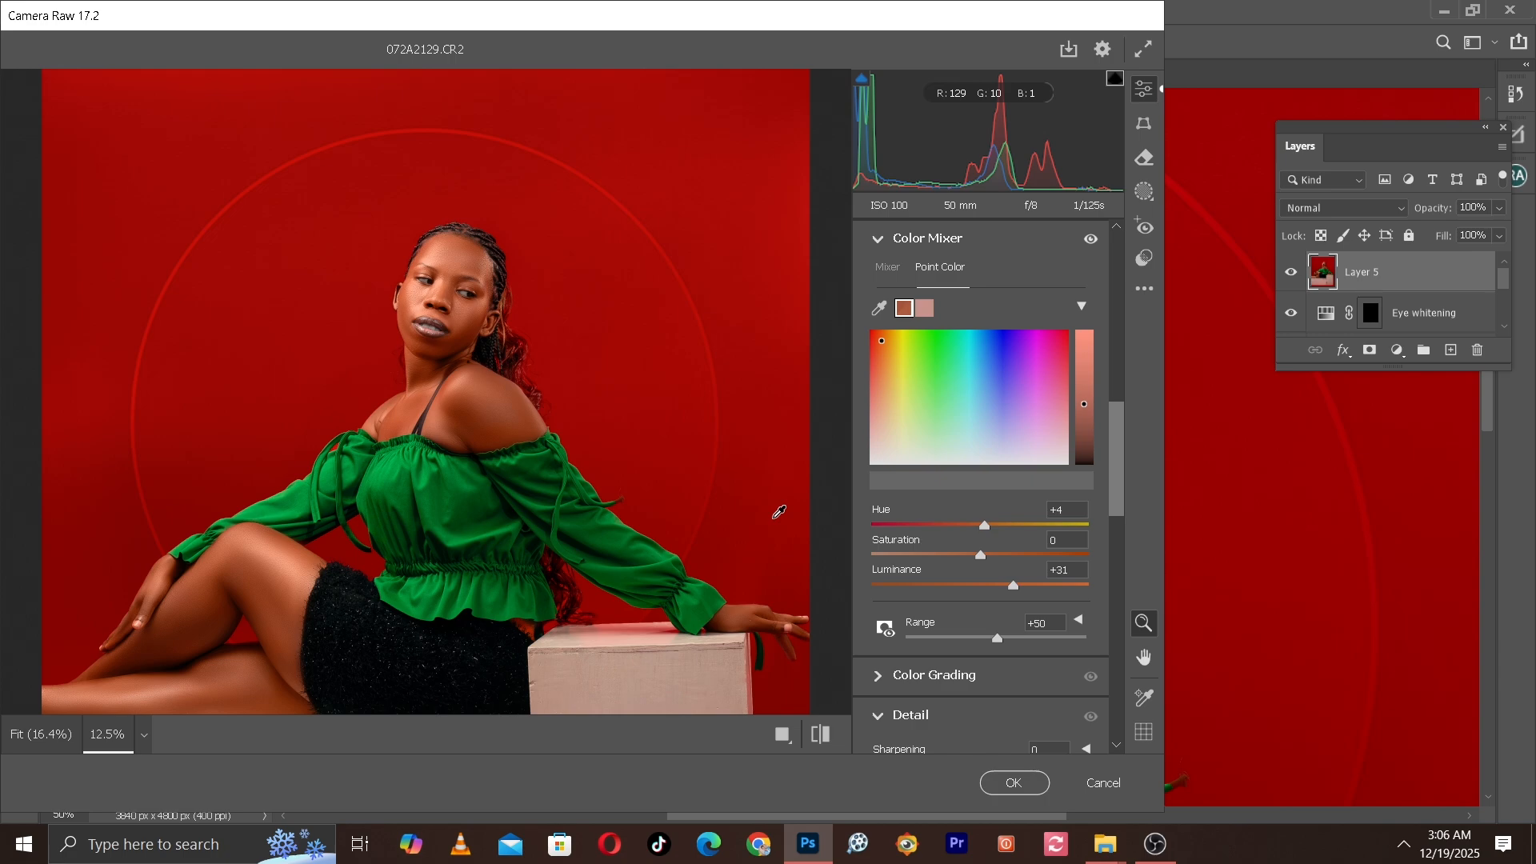
scroll(733, 559, up, 1)
scroll(745, 586, down, 1)
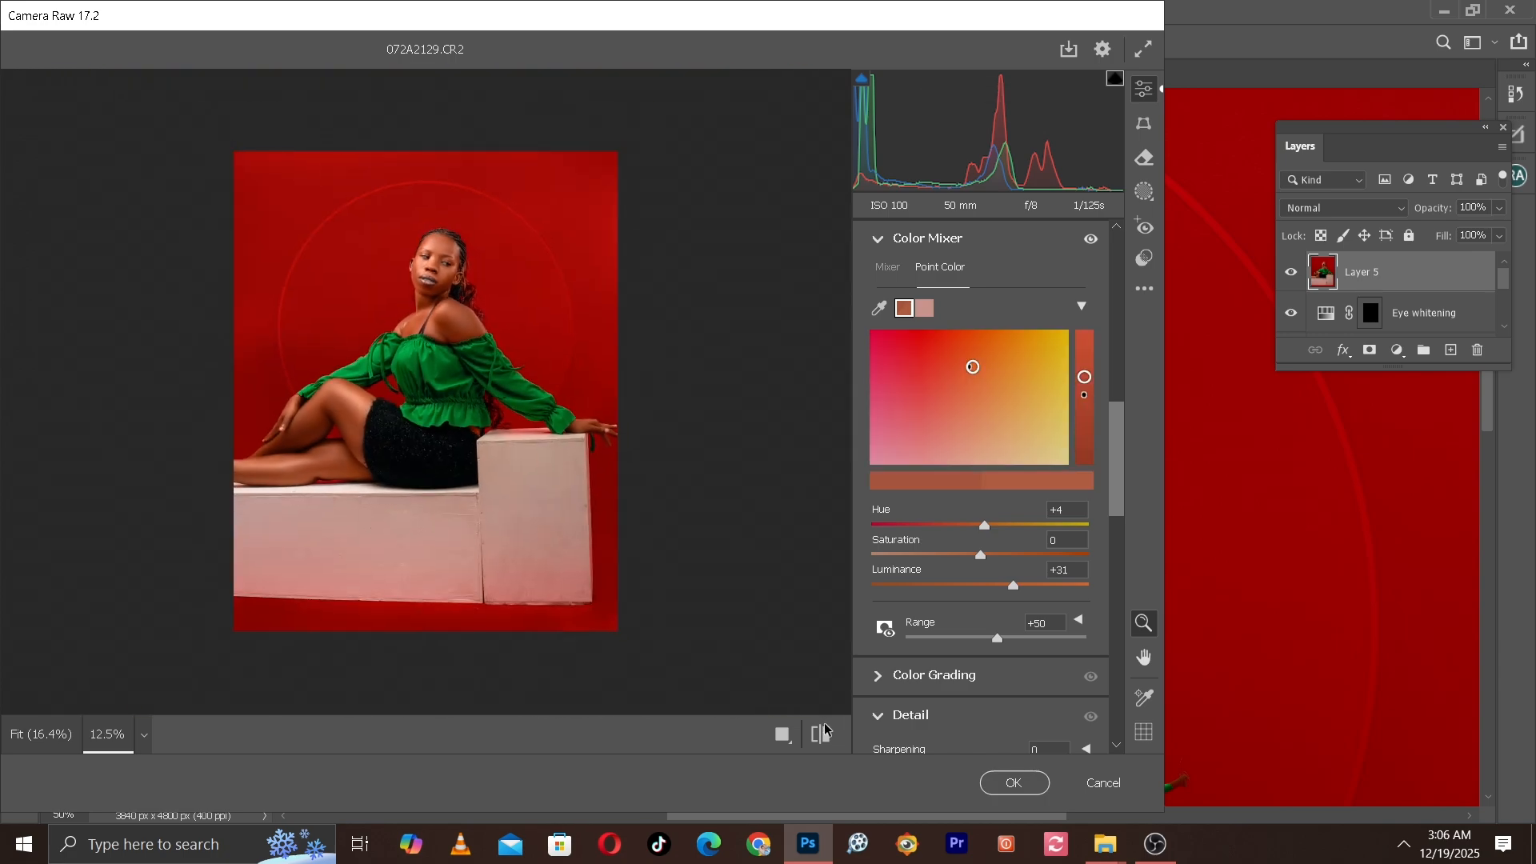
click(823, 732)
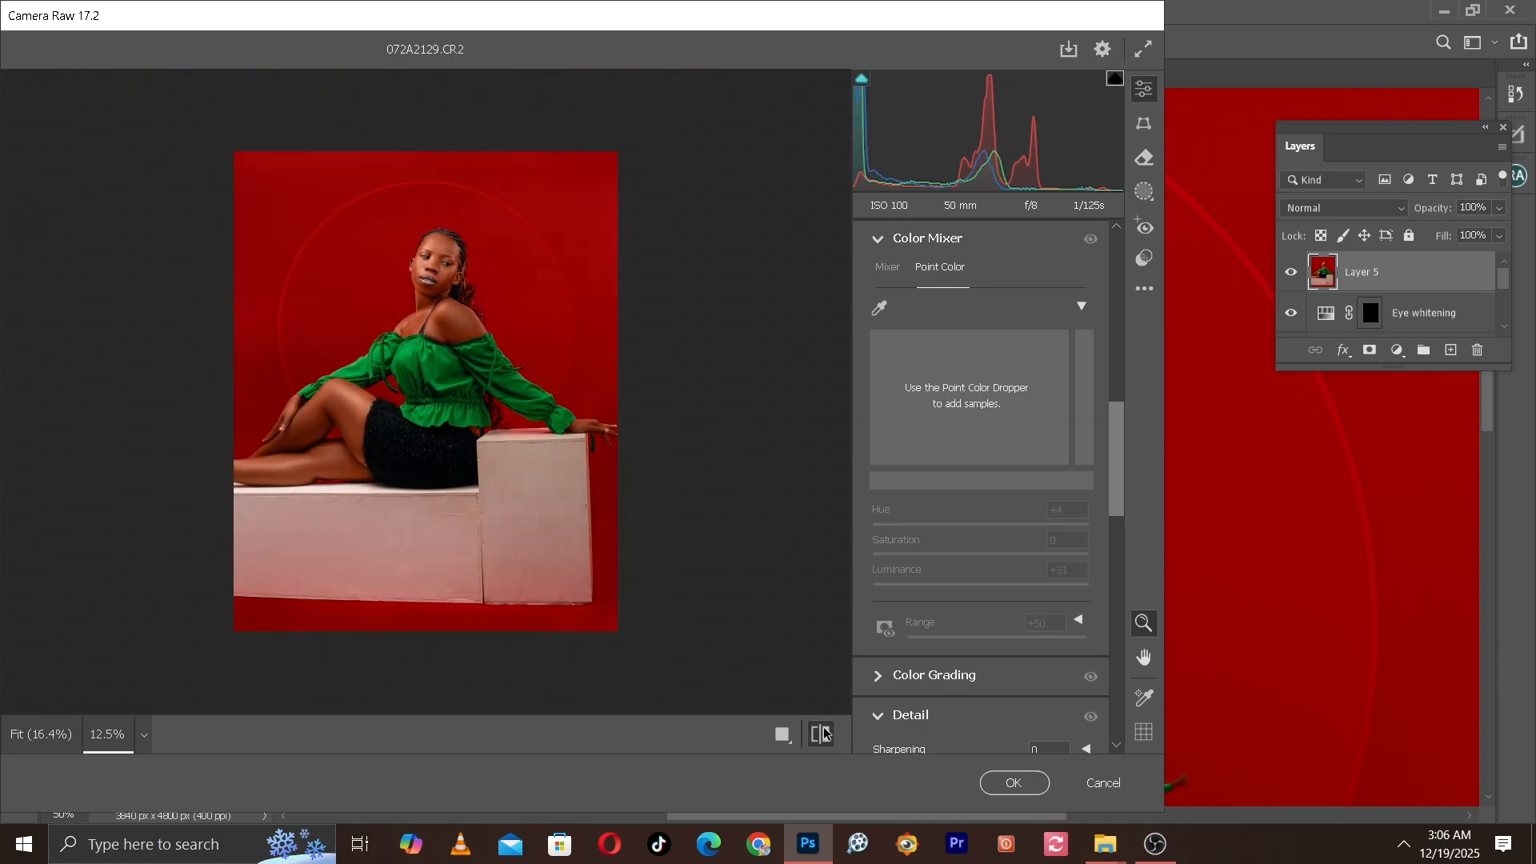
click(823, 731)
click(823, 731)
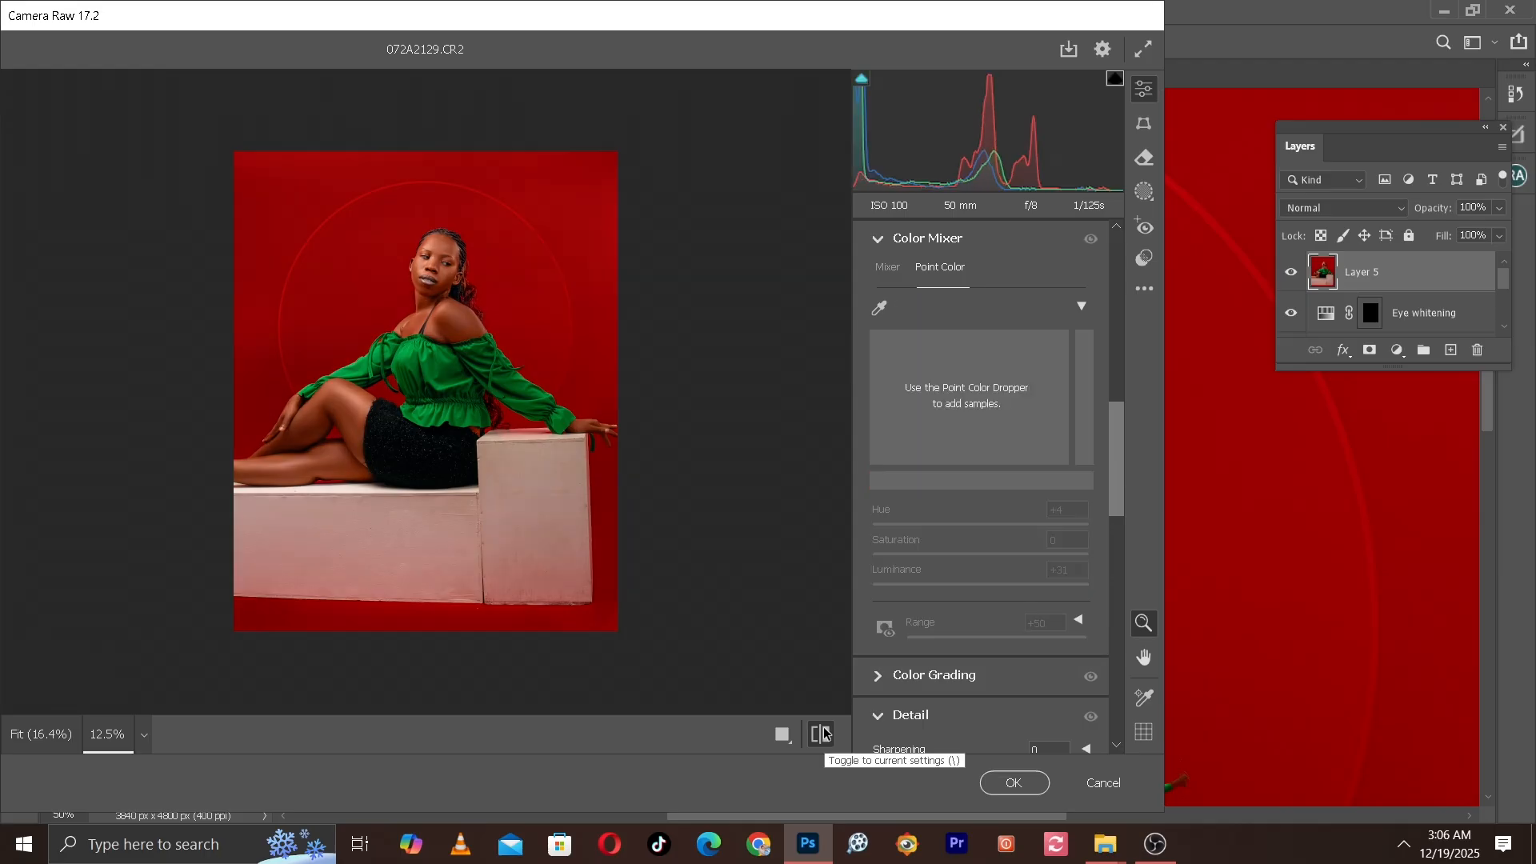
click(823, 731)
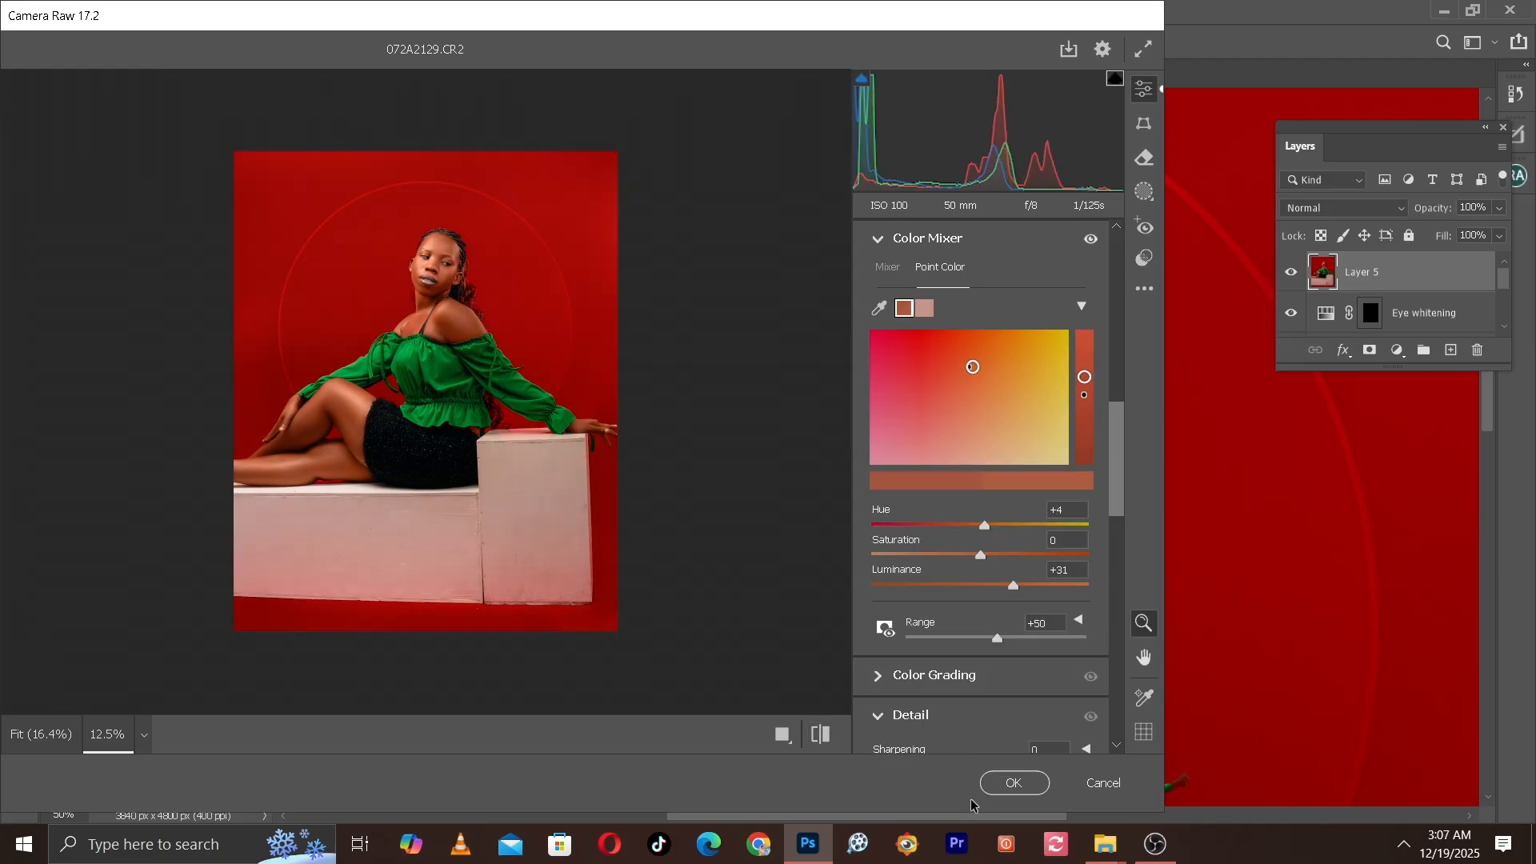
Step: Apply the Camera Raw adjustments to Layer 5 and review the figure in the document
click(1013, 783)
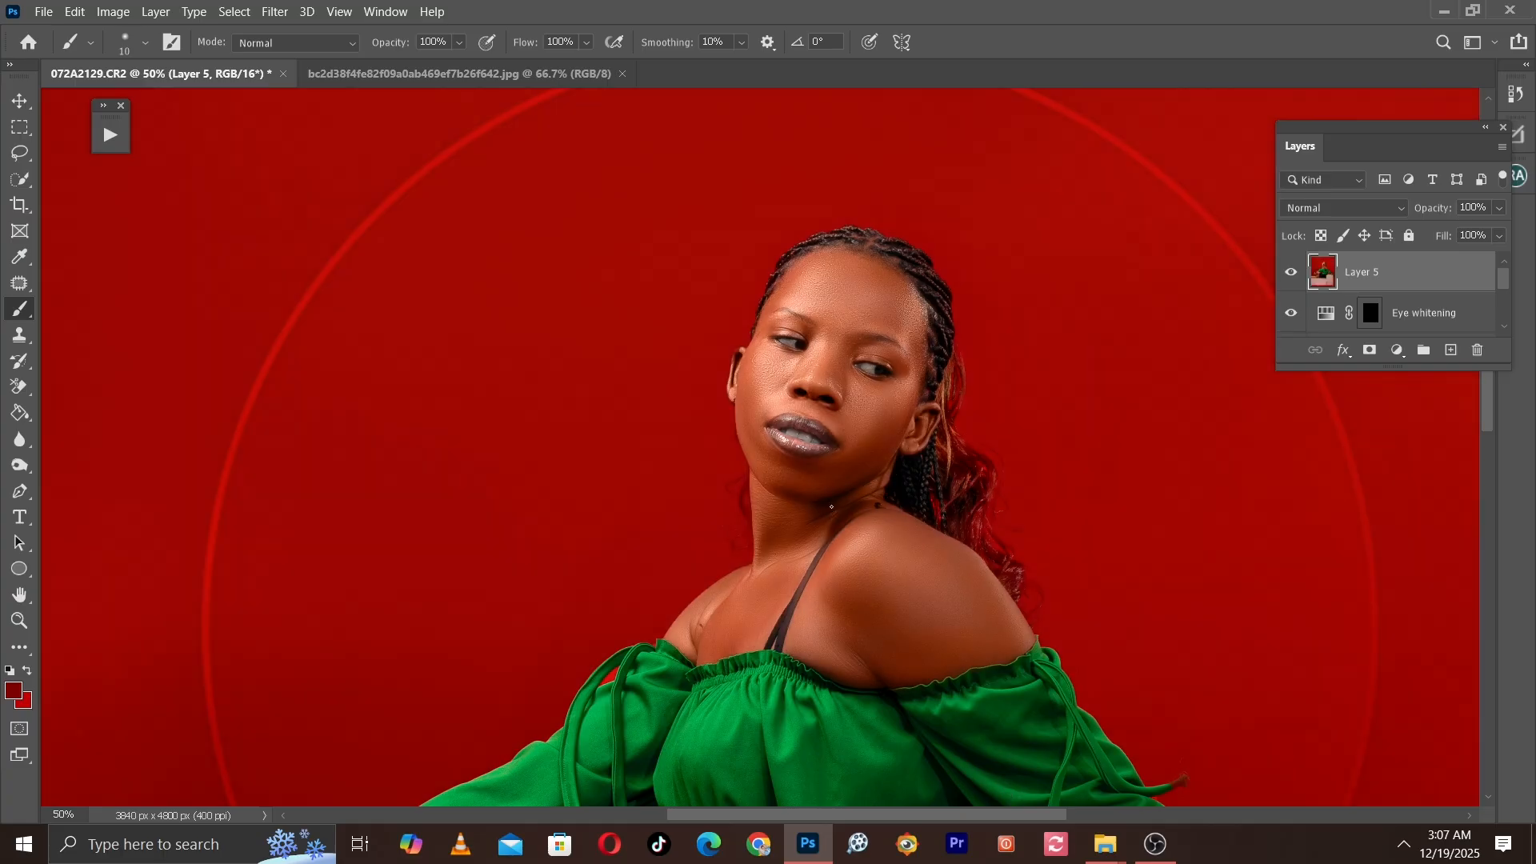
key(ctrl+minus)
key(ctrl+minus)
key(ctrl+minus)
key(ctrl+plus)
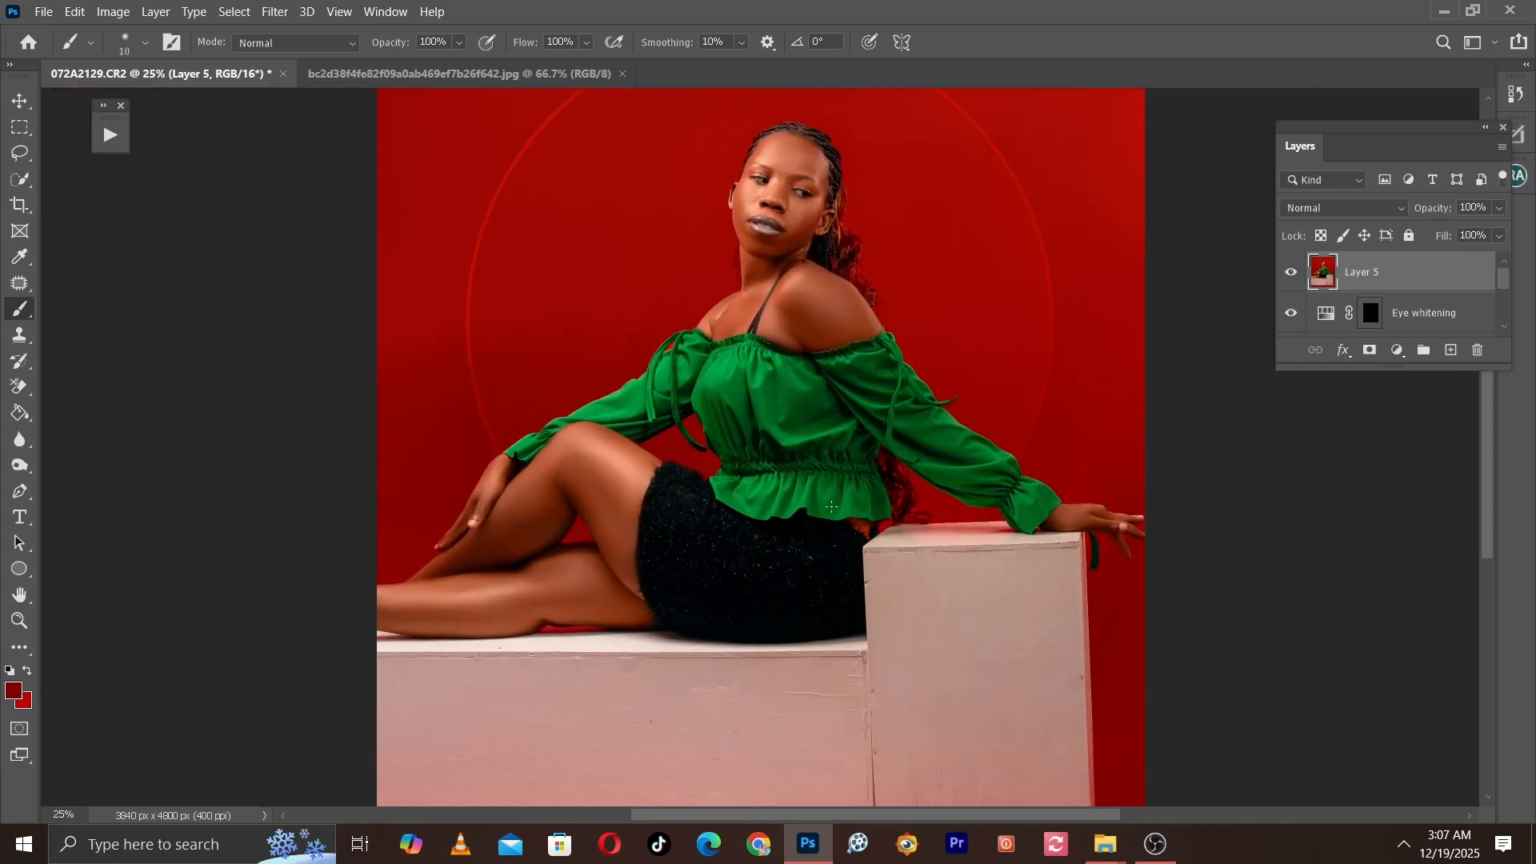
Step: Add a Curves adjustment above Layer 5 with a gentle S-curve, mapping highlights from 219 to 229 and shadows from 35 to 29
click(1397, 350)
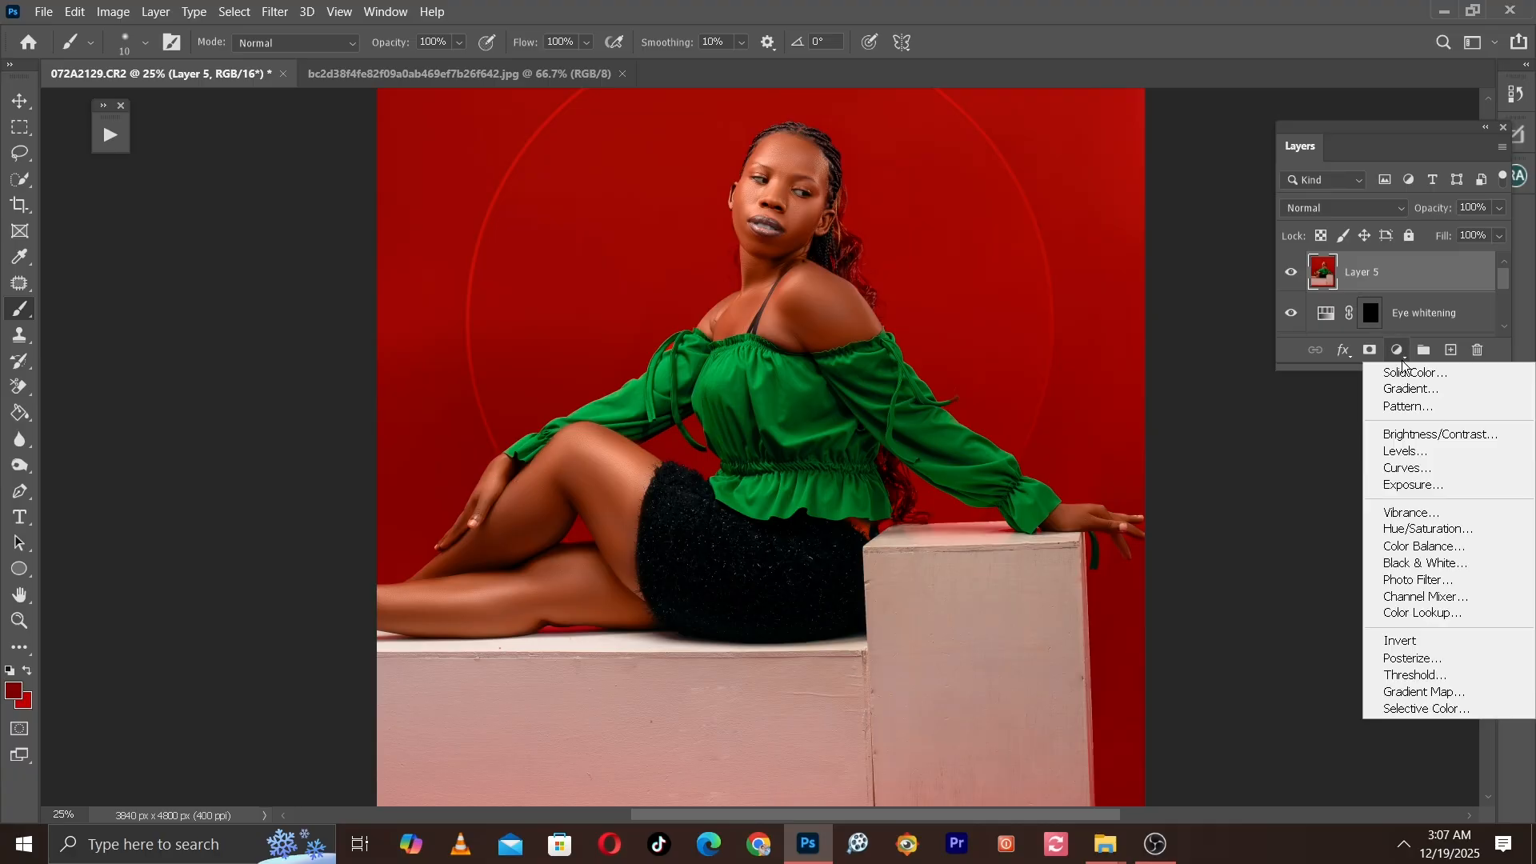
click(1412, 469)
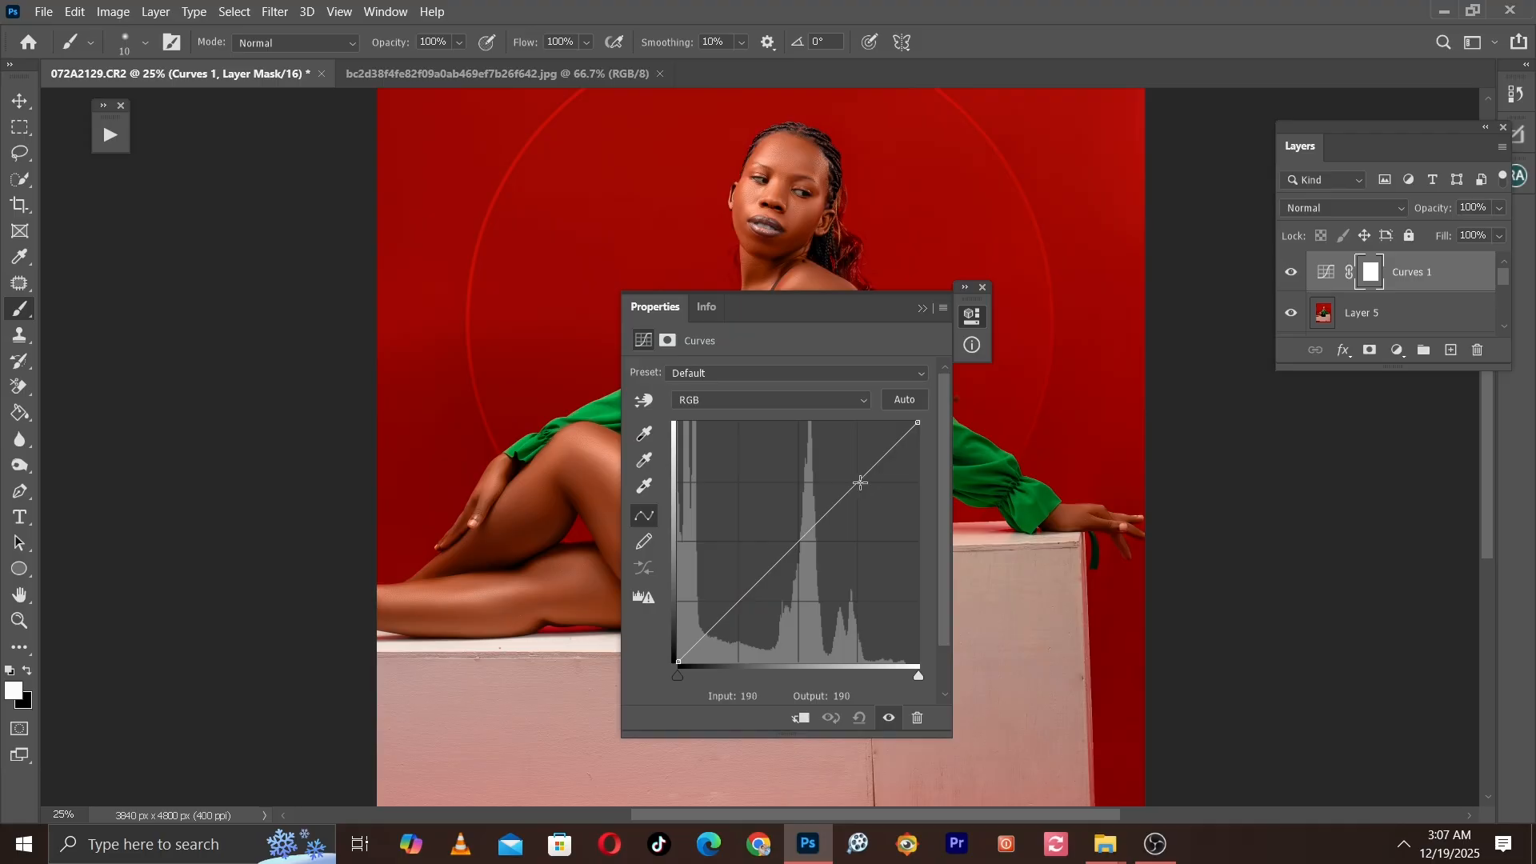
drag(861, 483, 884, 450)
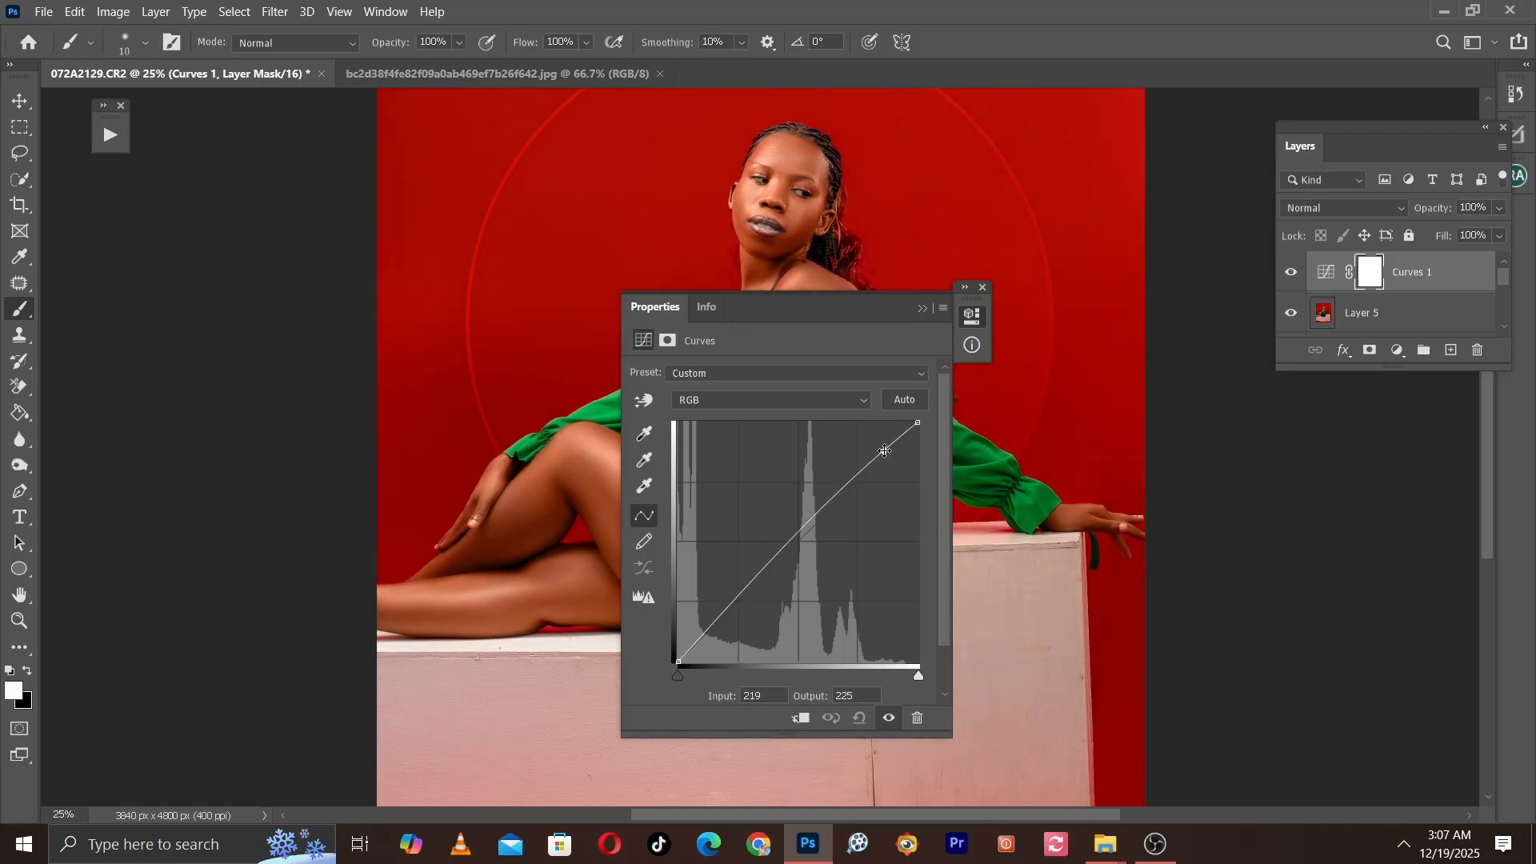
drag(844, 308, 1078, 226)
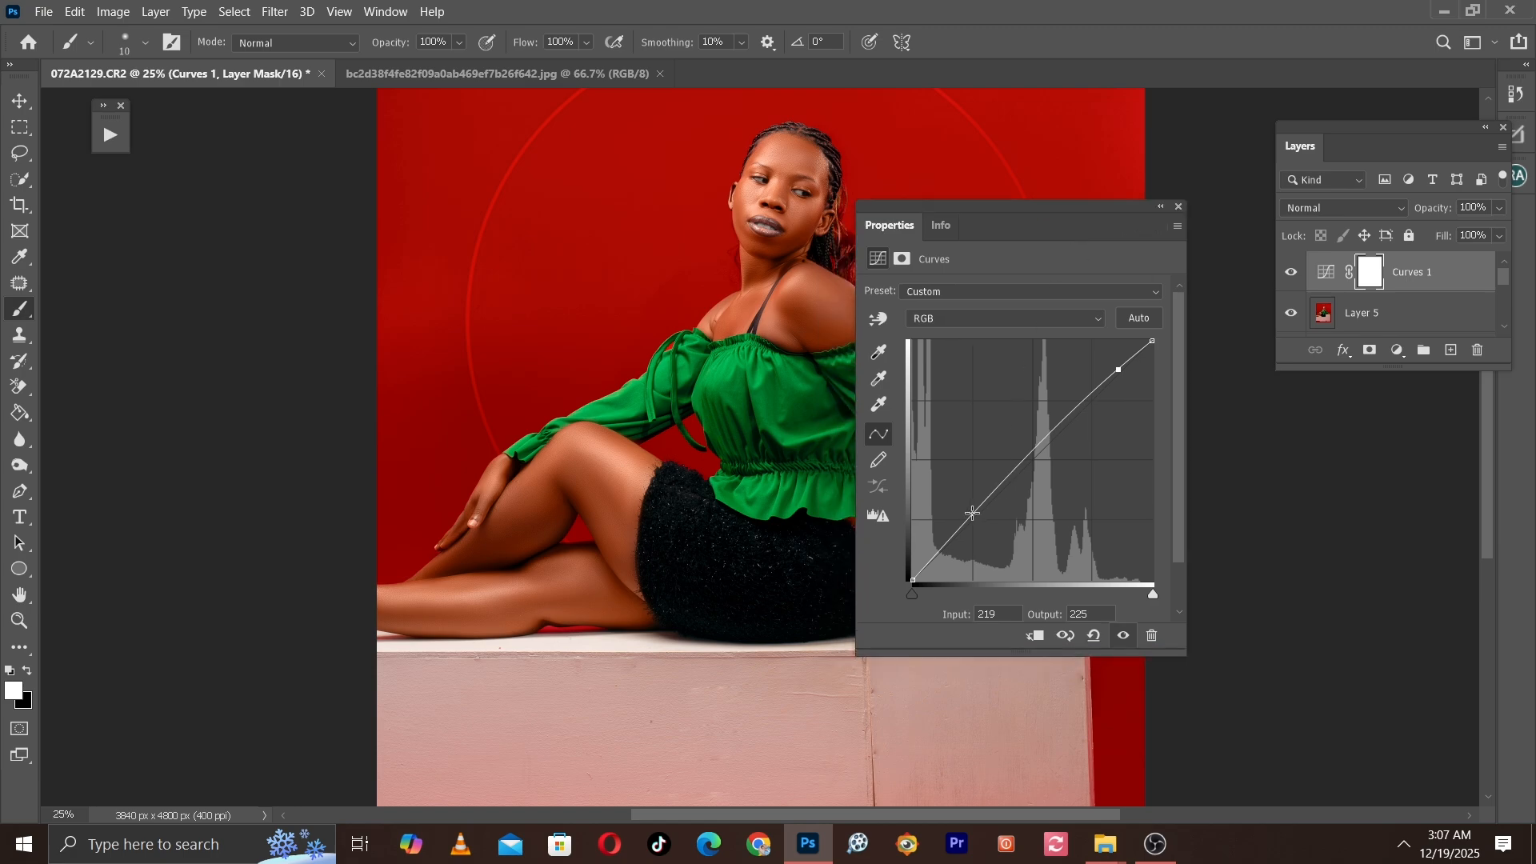
drag(972, 513, 947, 553)
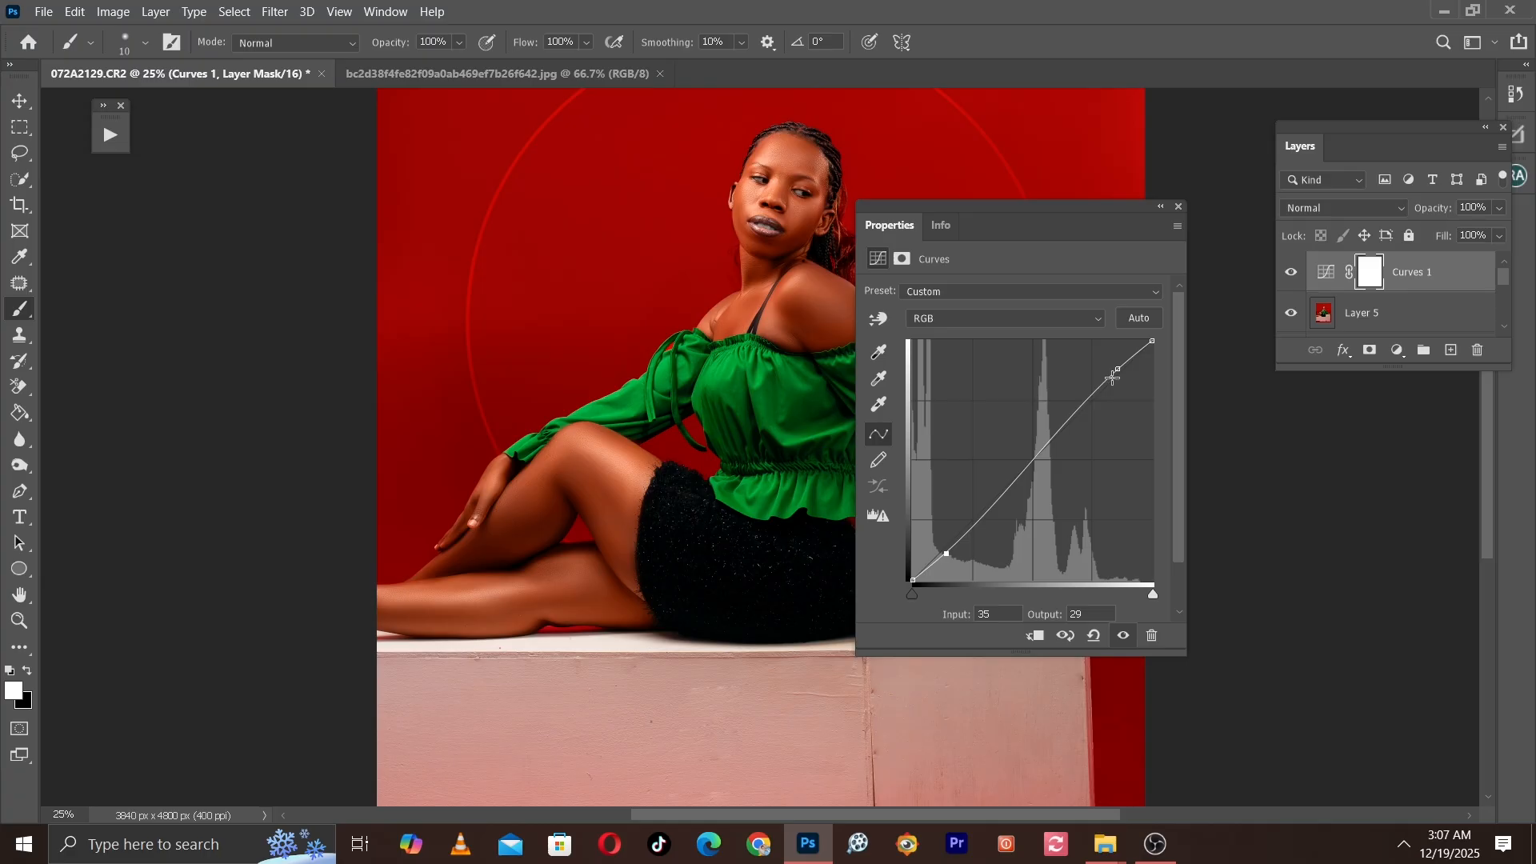
drag(1112, 368, 1114, 366)
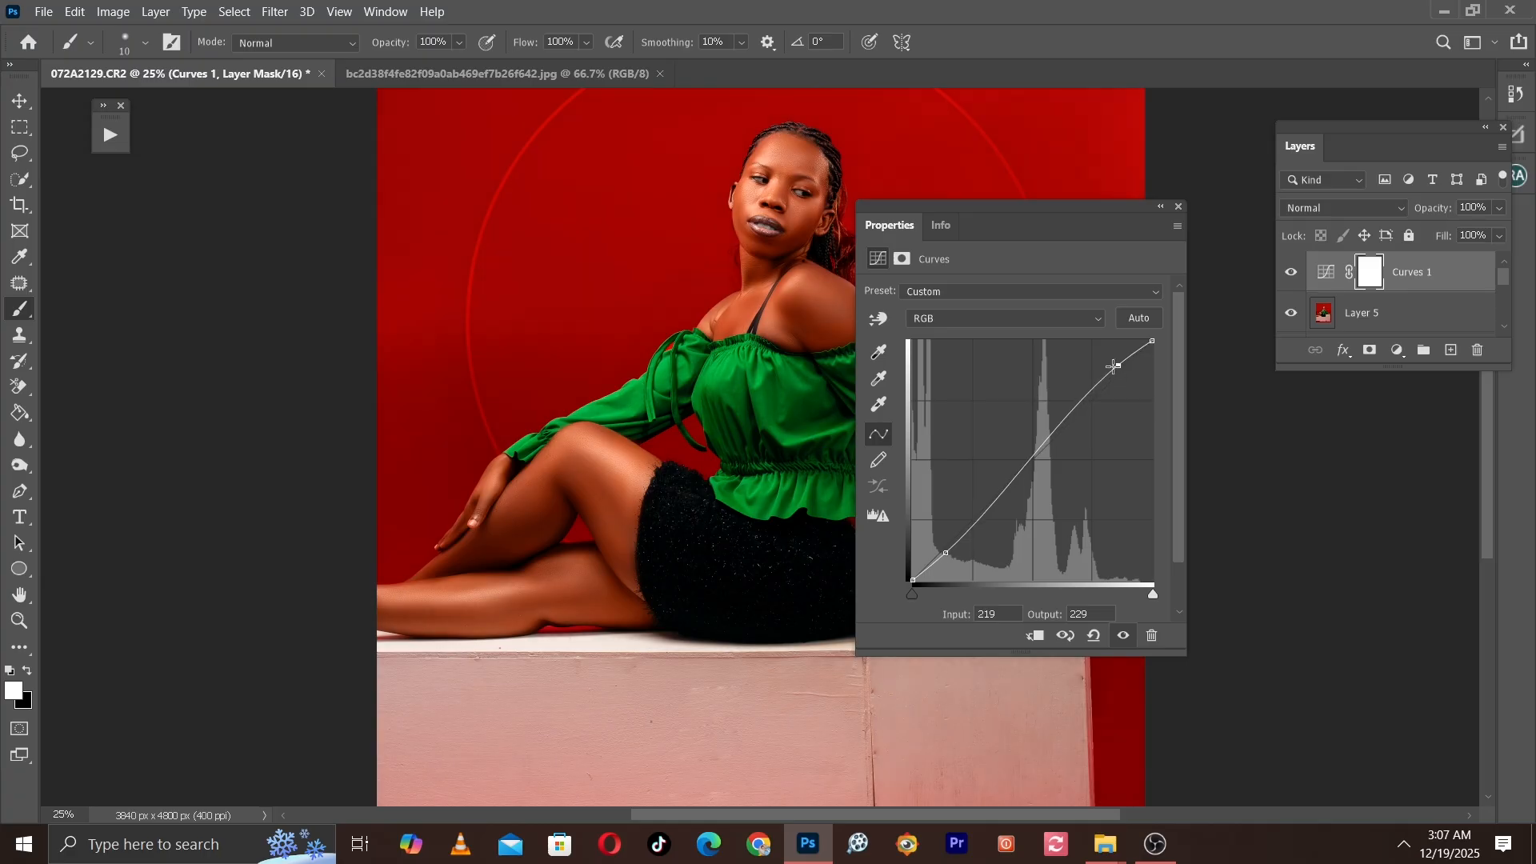
click(1161, 206)
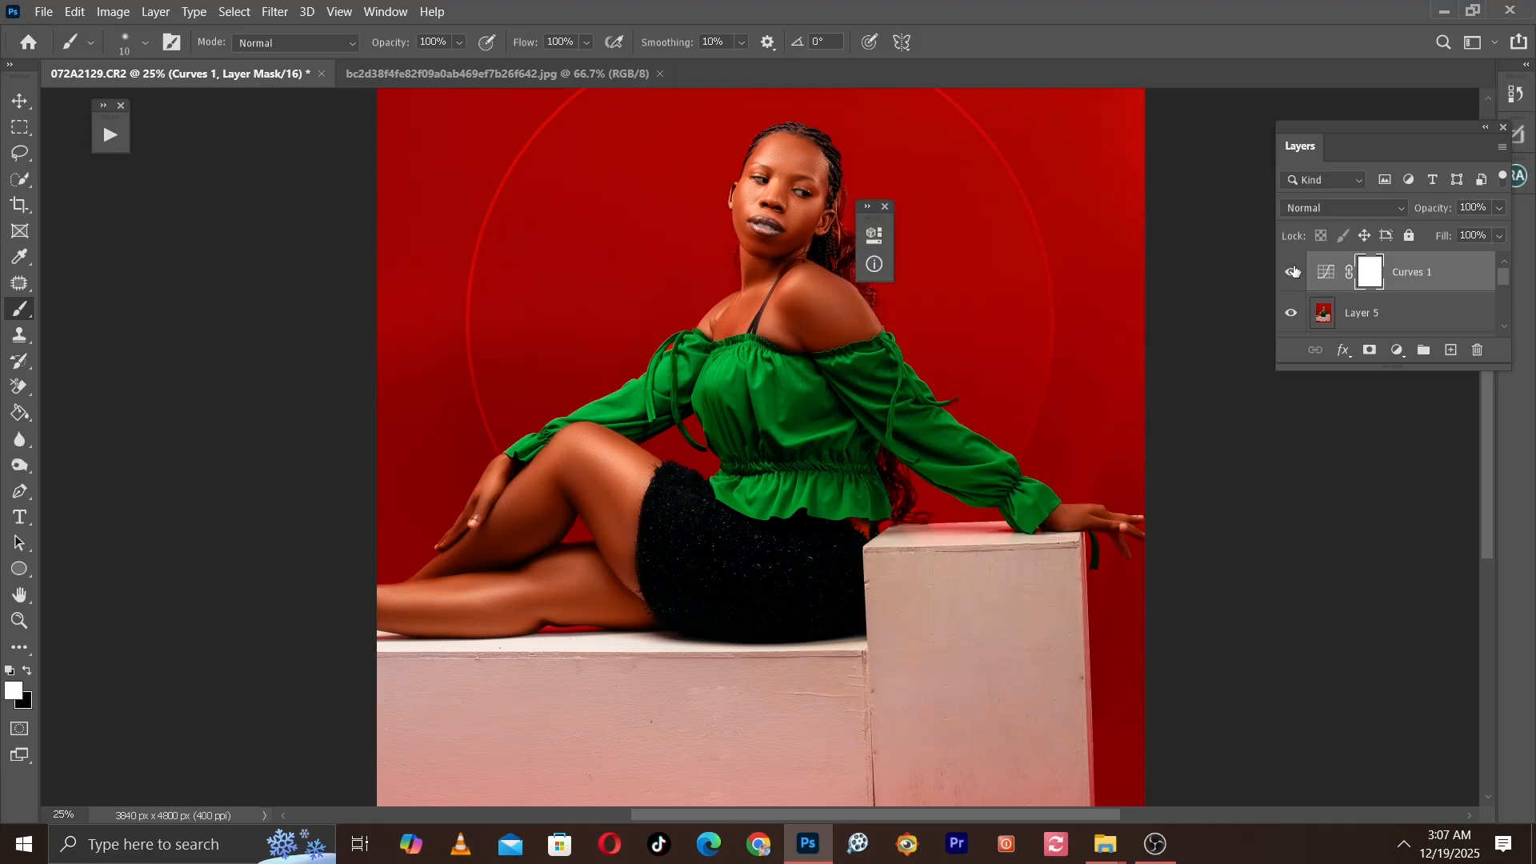
Step: Compare the photo with and without the Curves adjustment and inspect the face and shoulders up close
click(1292, 272)
click(1292, 272)
key(ctrl+plus)
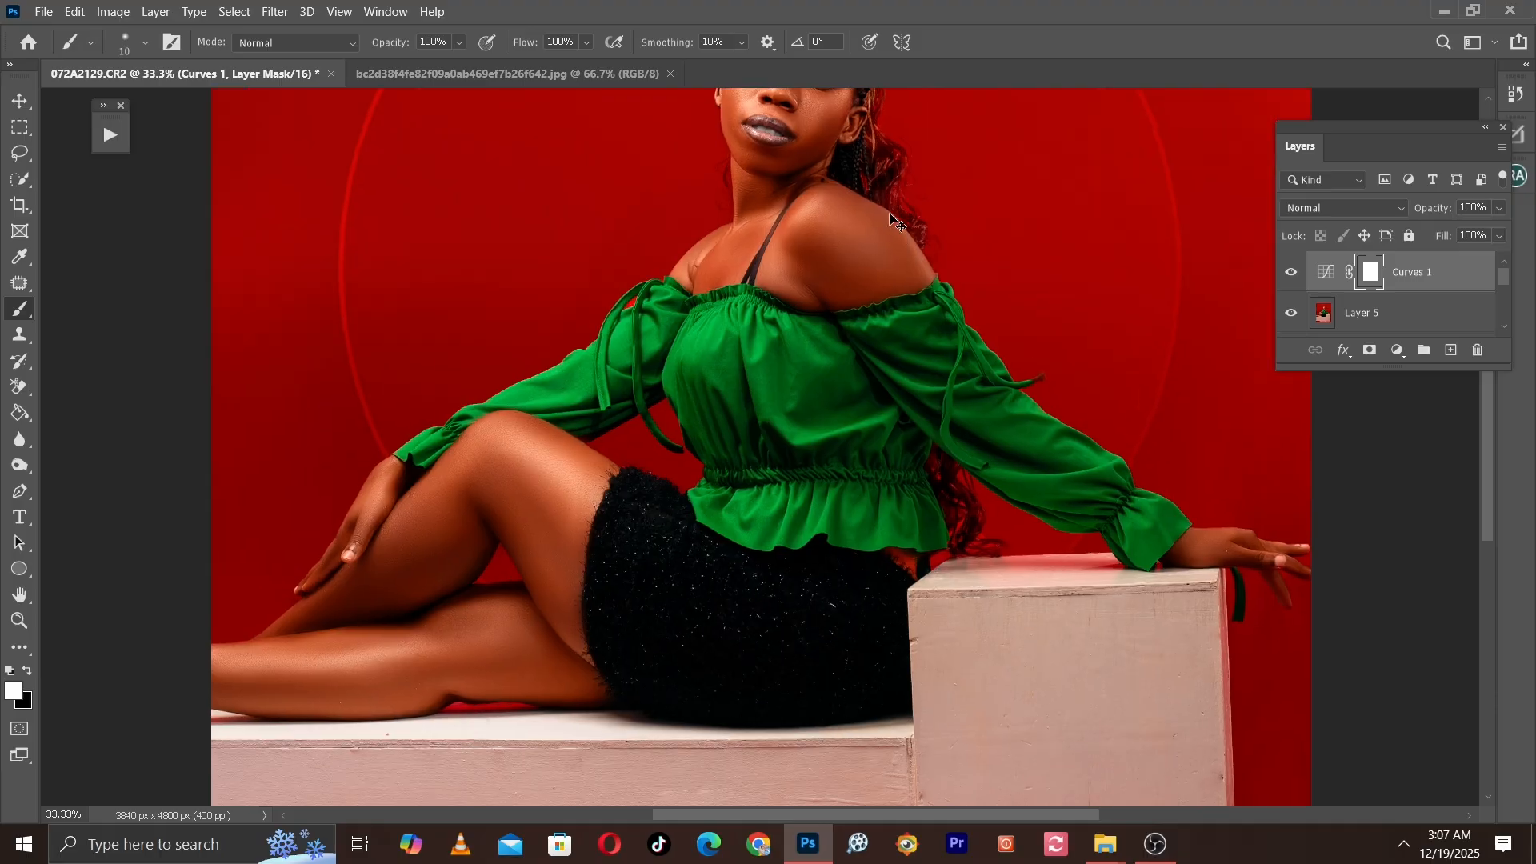
key(ctrl+plus)
drag(939, 192, 857, 582)
key(ctrl+plus)
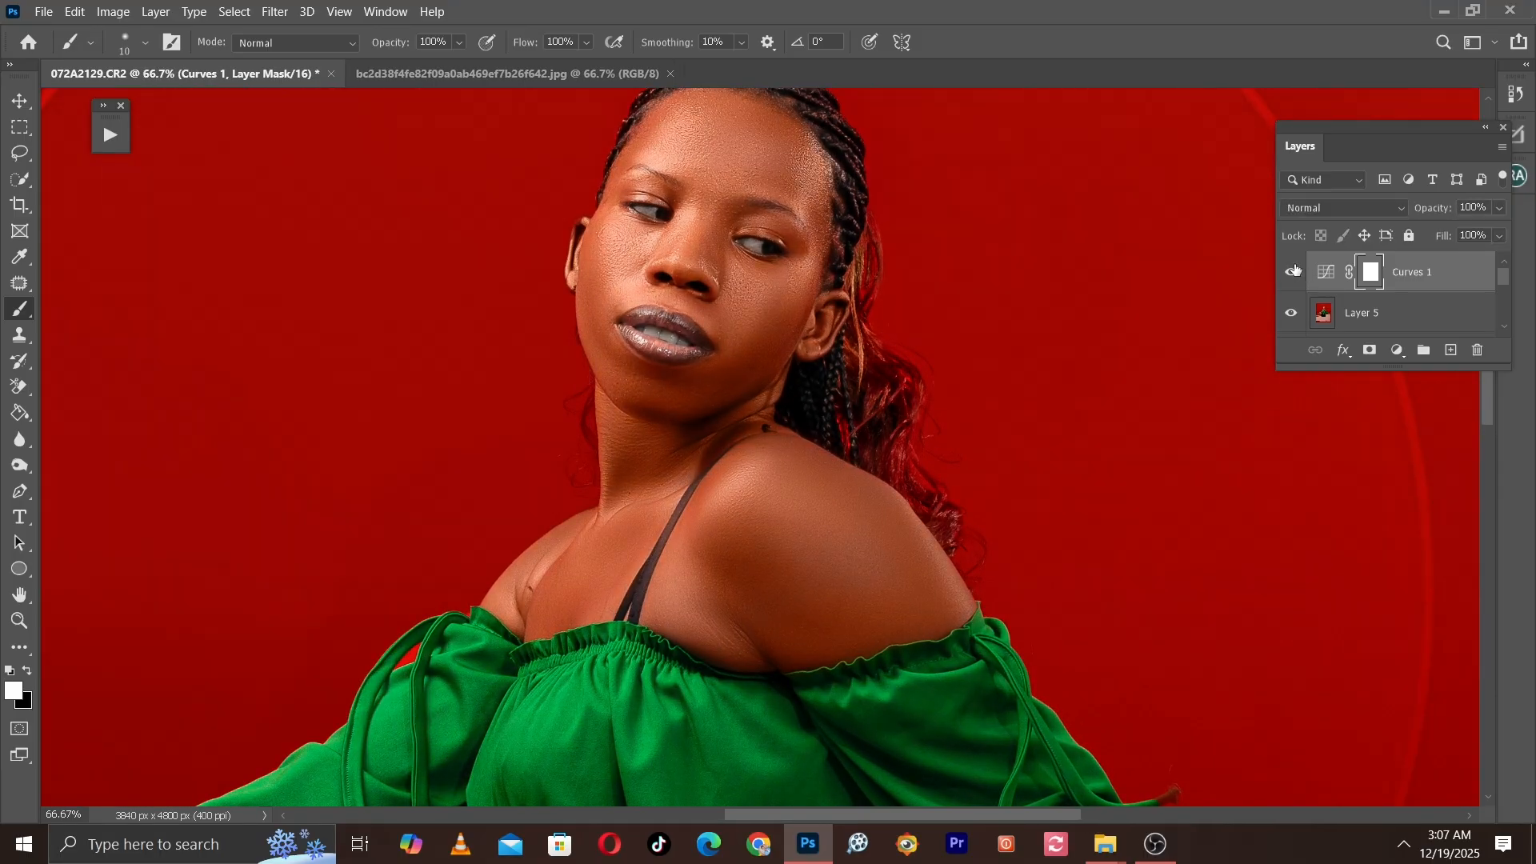
Step: Try lowering the Curves adjustment's opacity to 47%, and restore it to 100%
click(1501, 210)
drag(1502, 231, 1454, 234)
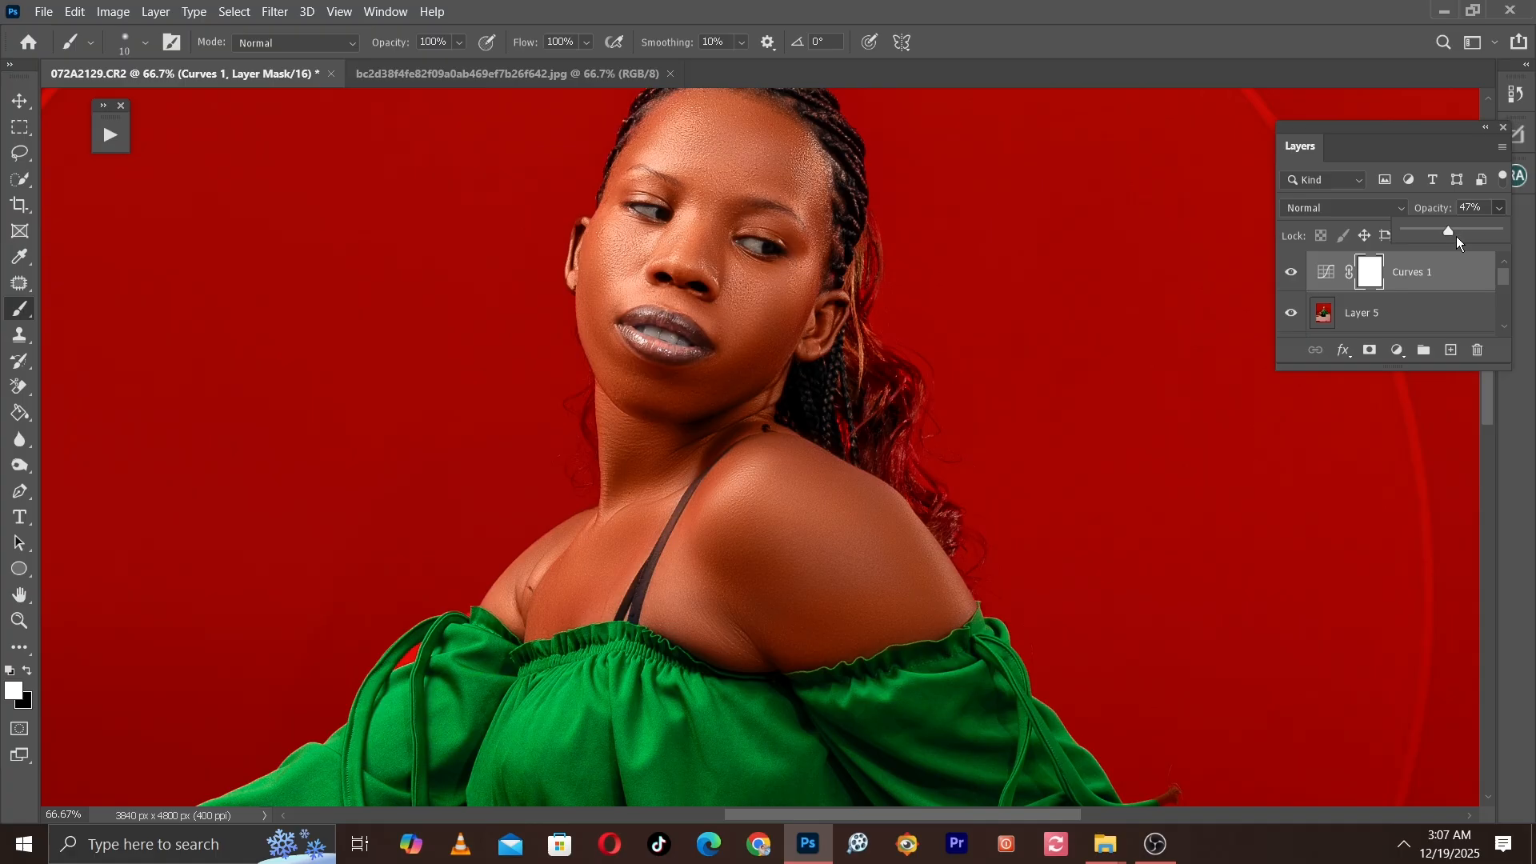
drag(1456, 236, 1508, 235)
Step: Set Layer 5's opacity to 64% while the Curves adjustment is hidden, and make Curves visible again
click(1292, 272)
click(1390, 314)
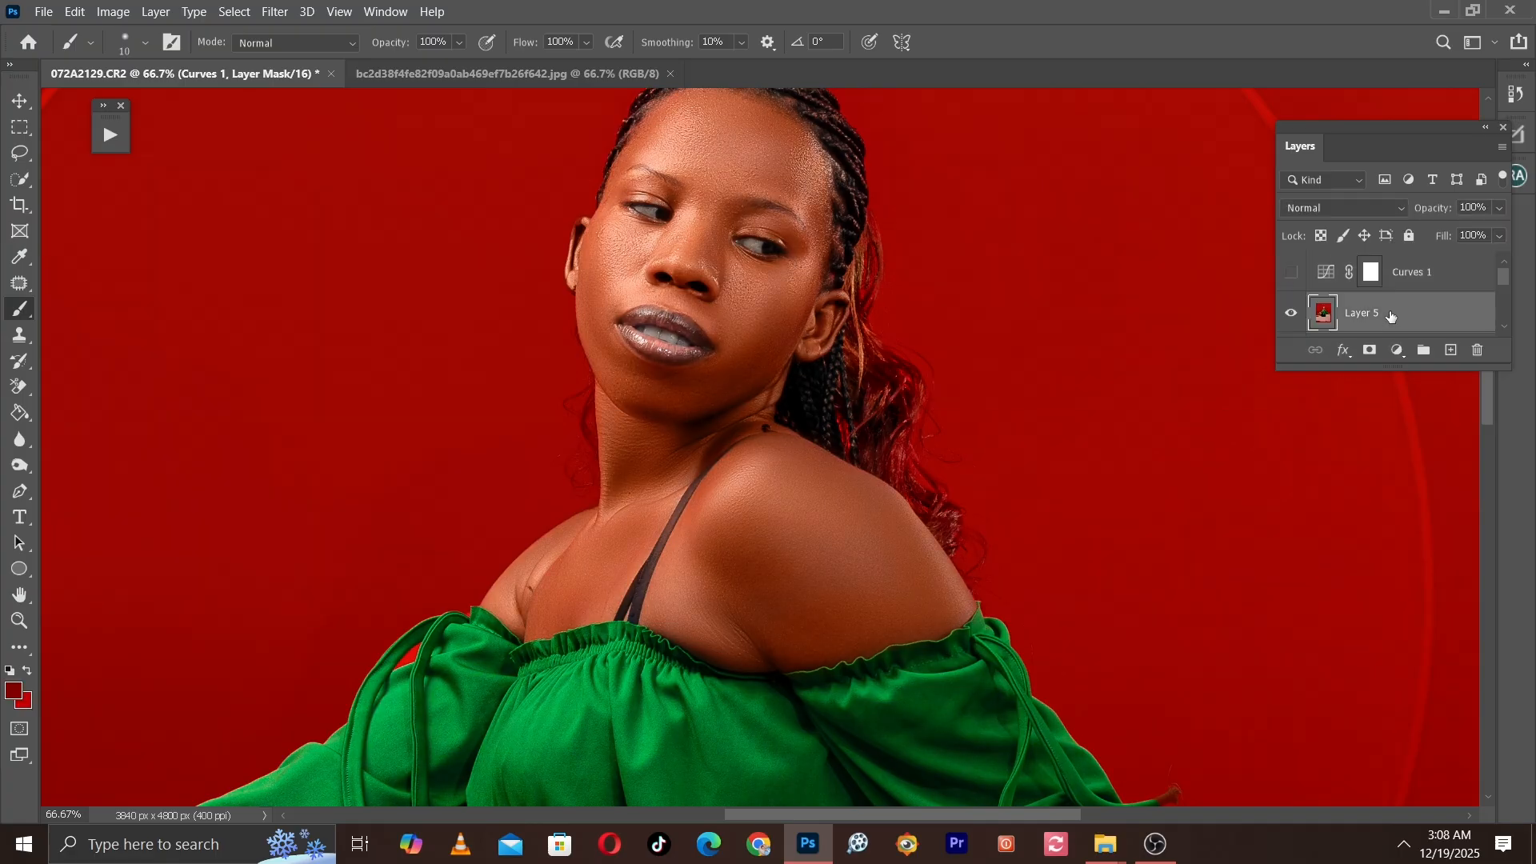
click(1498, 208)
mouse_move(1494, 231)
mouse_down()
mouse_move(1355, 244)
mouse_move(1464, 232)
mouse_up()
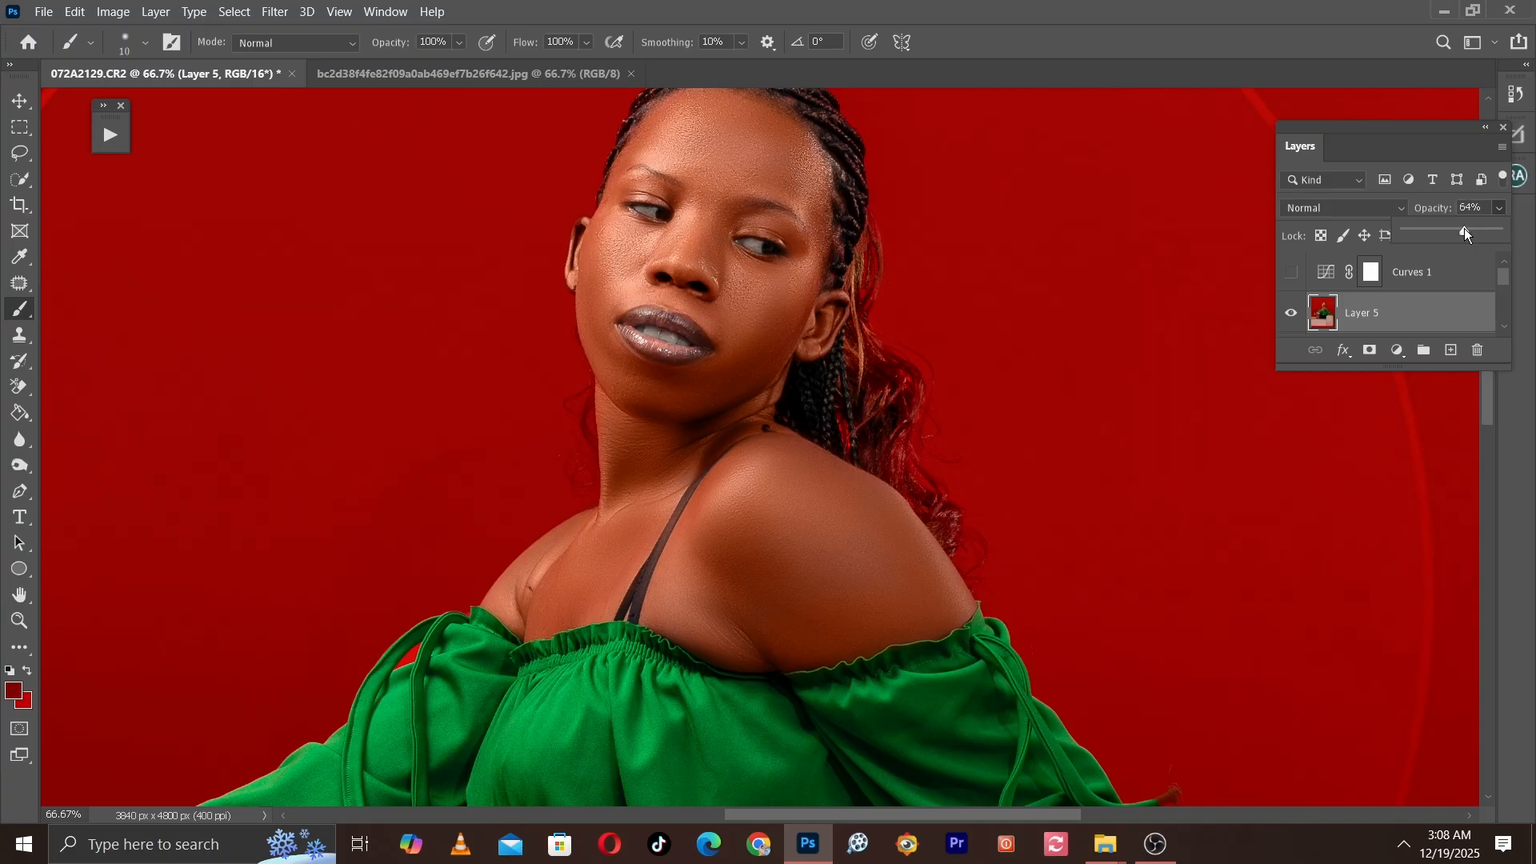
click(1292, 273)
click(1290, 274)
Step: Examine the overall tone and contrast of the full photo after the opacity change
key(ctrl+minus)
key(ctrl+minus)
key(ctrl+minus)
key(ctrl+minus)
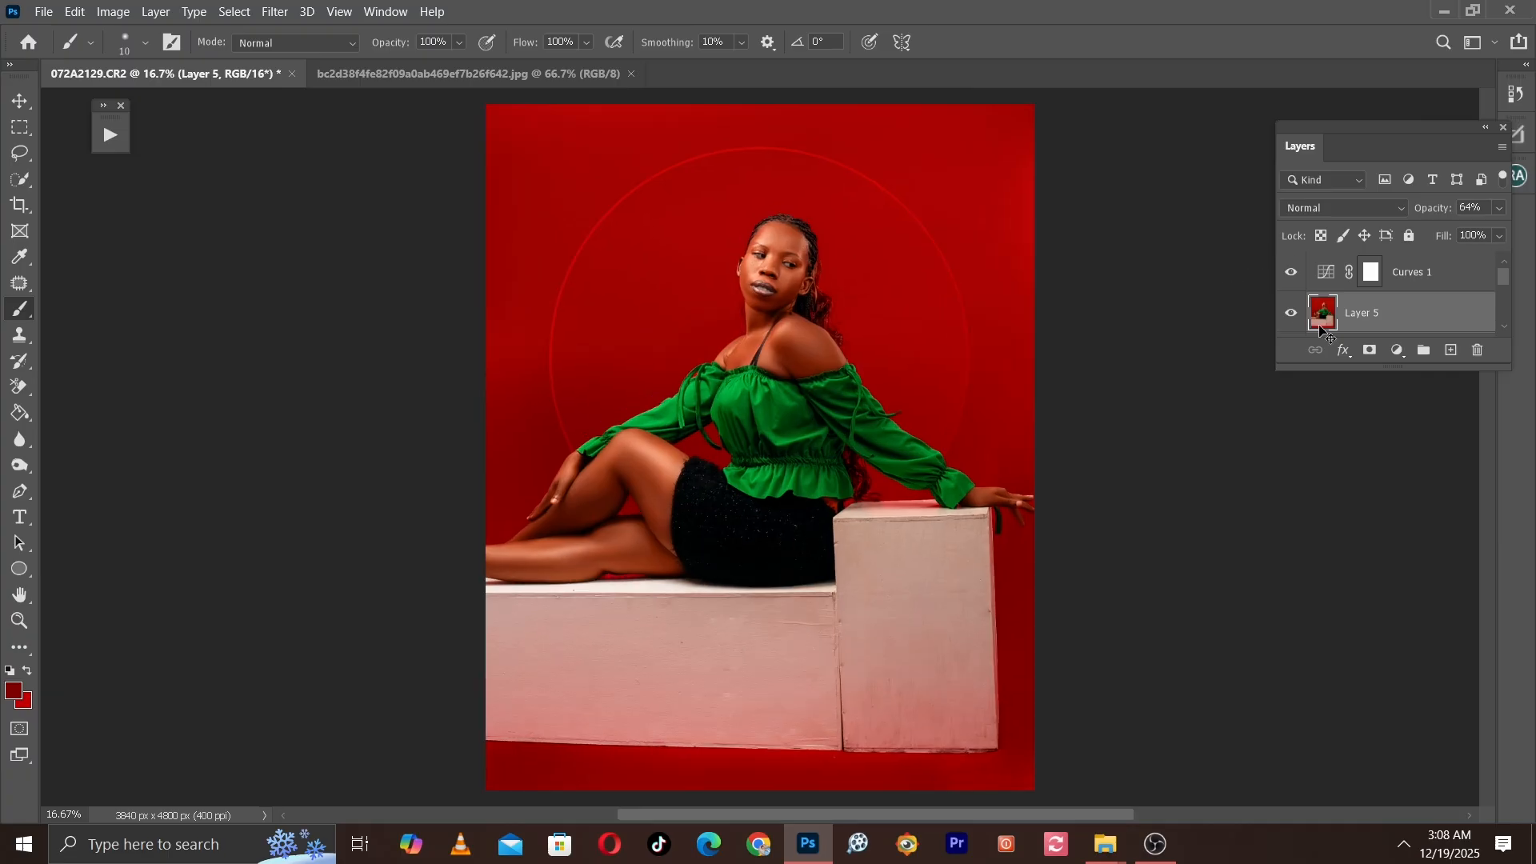
key(ctrl+plus)
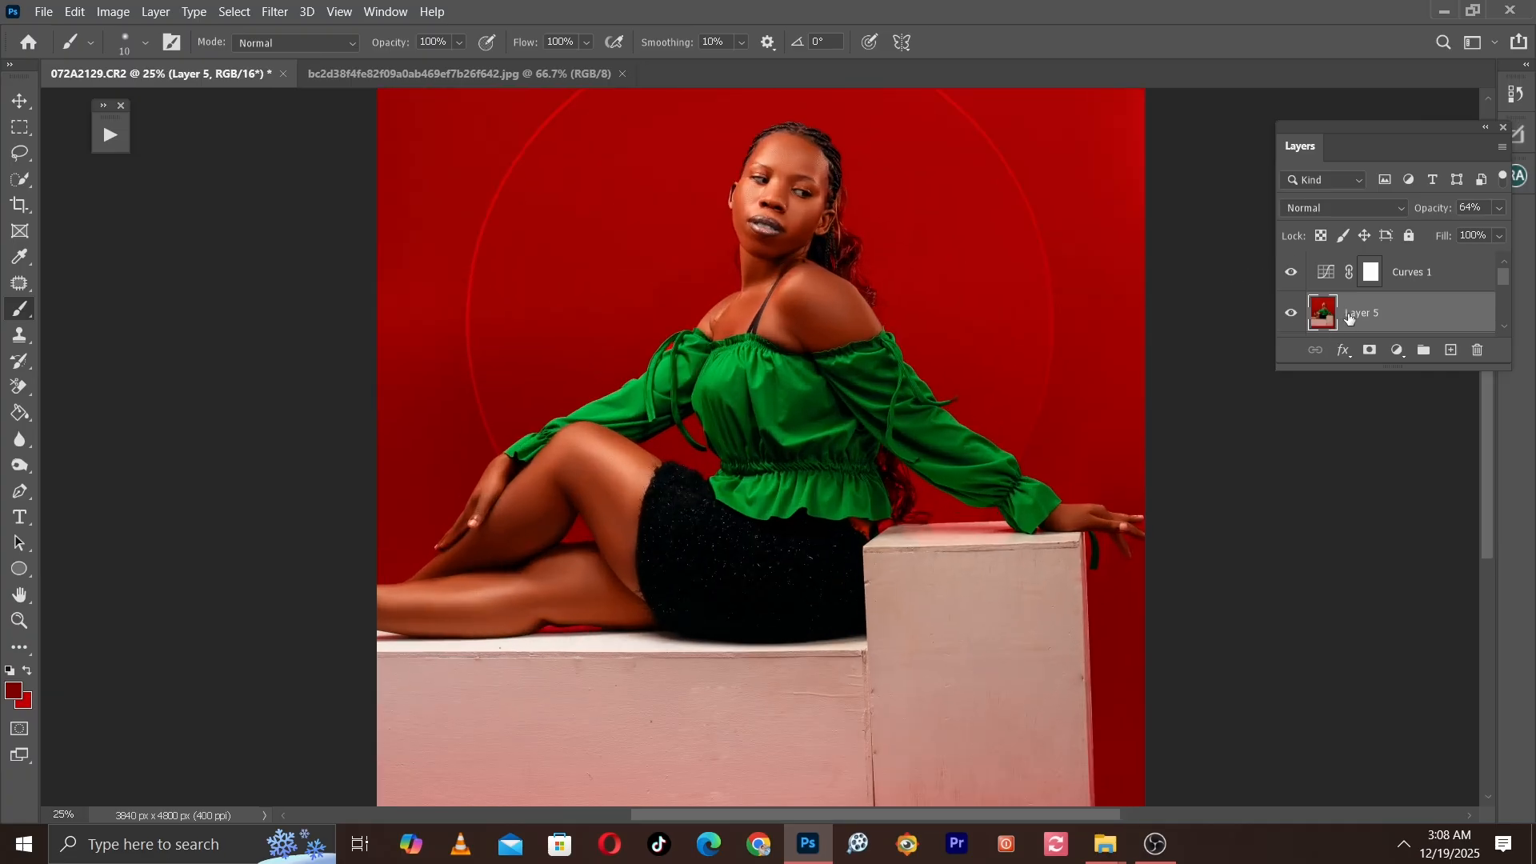
key(ctrl+minus)
key(ctrl+plus)
key(ctrl+minus)
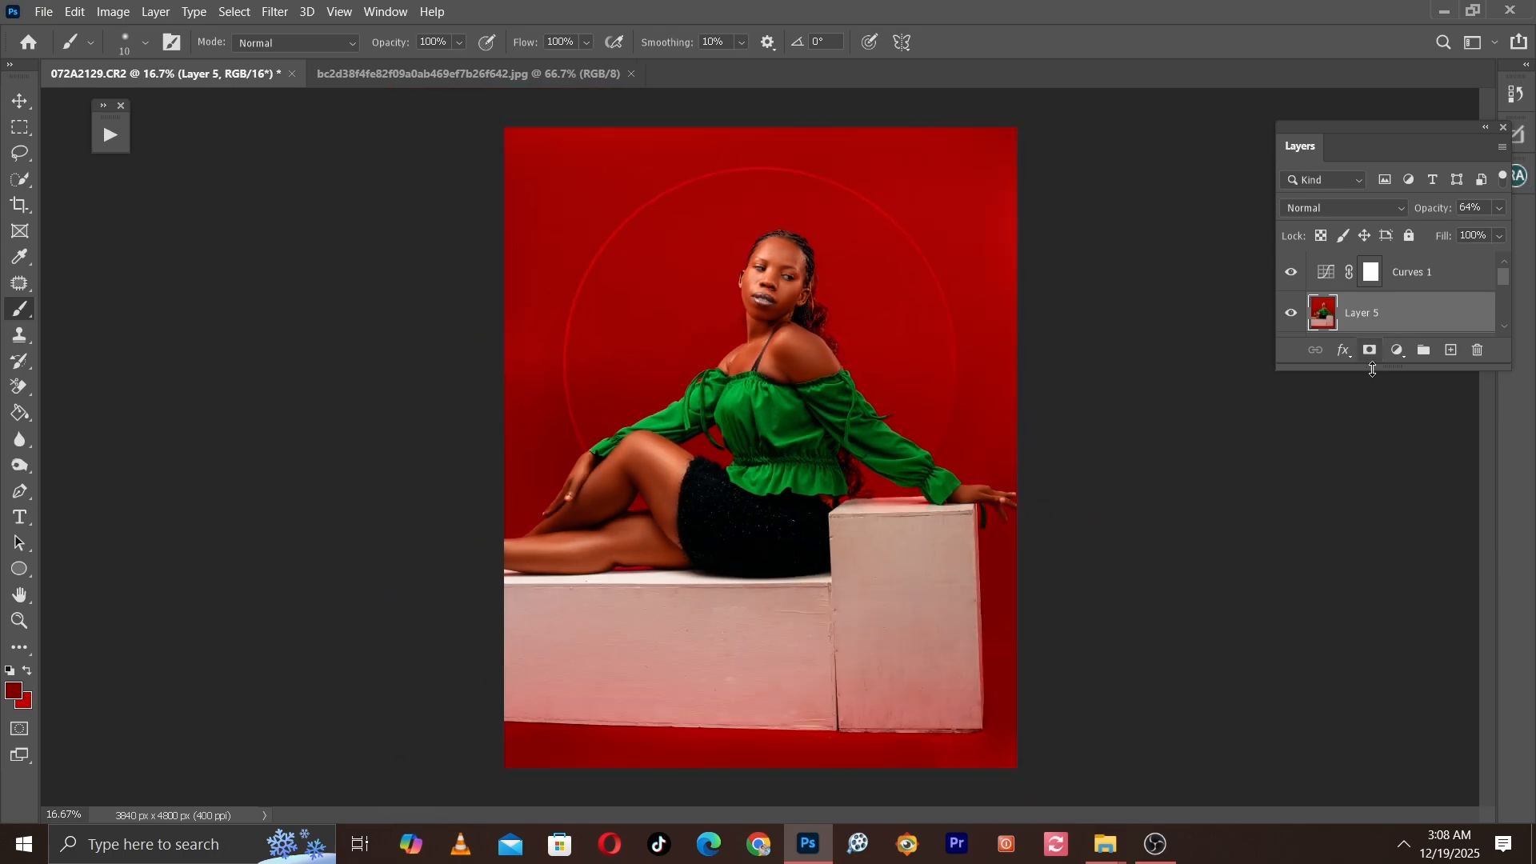
Step: Add a Color Balance adjustment layer above Curves 1 and keep its settings clear of the figure
click(1398, 350)
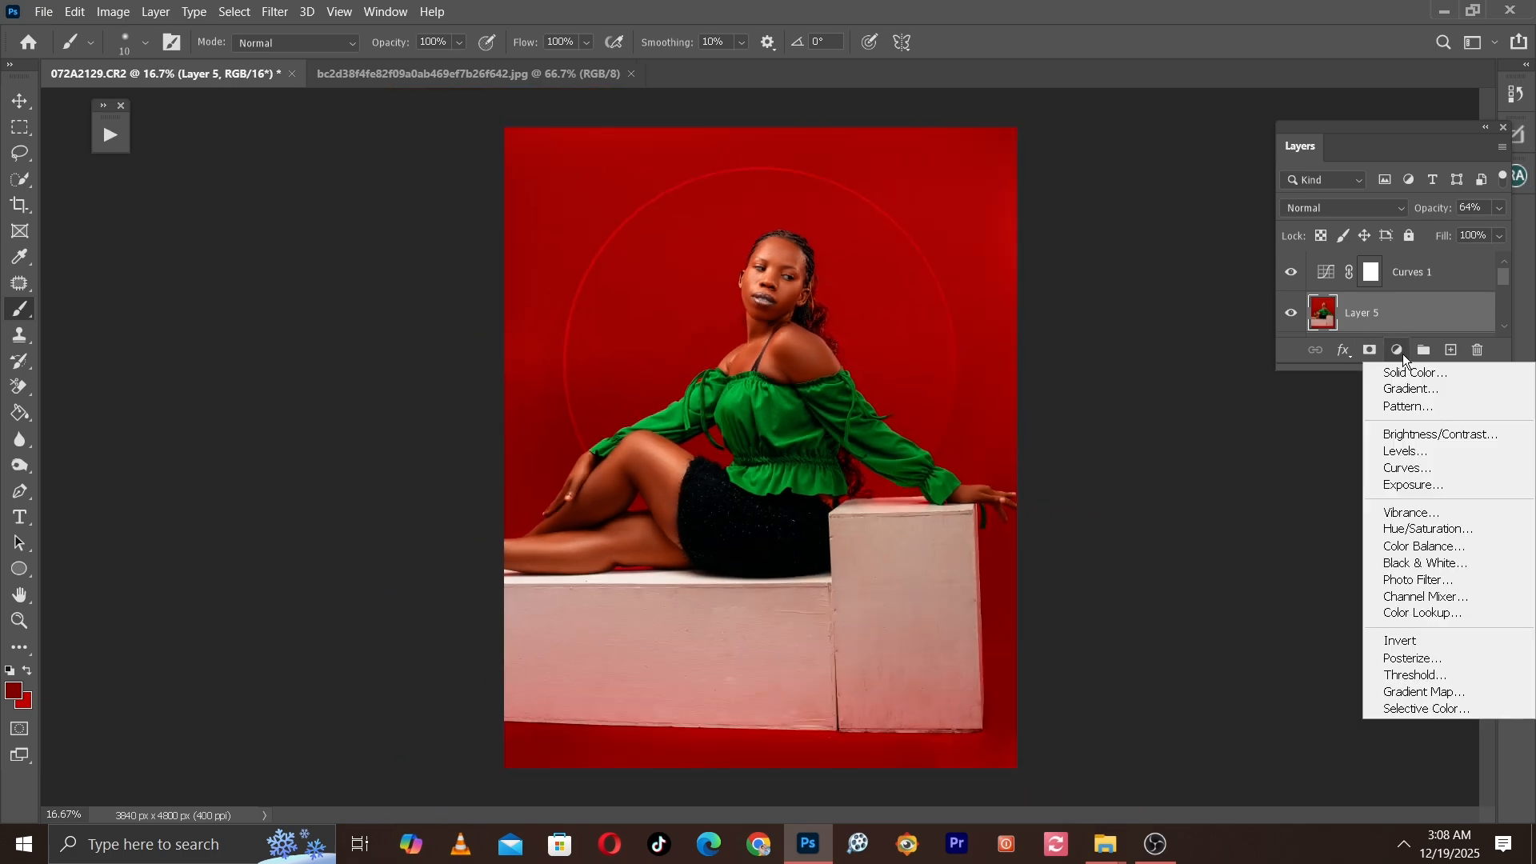
click(1429, 274)
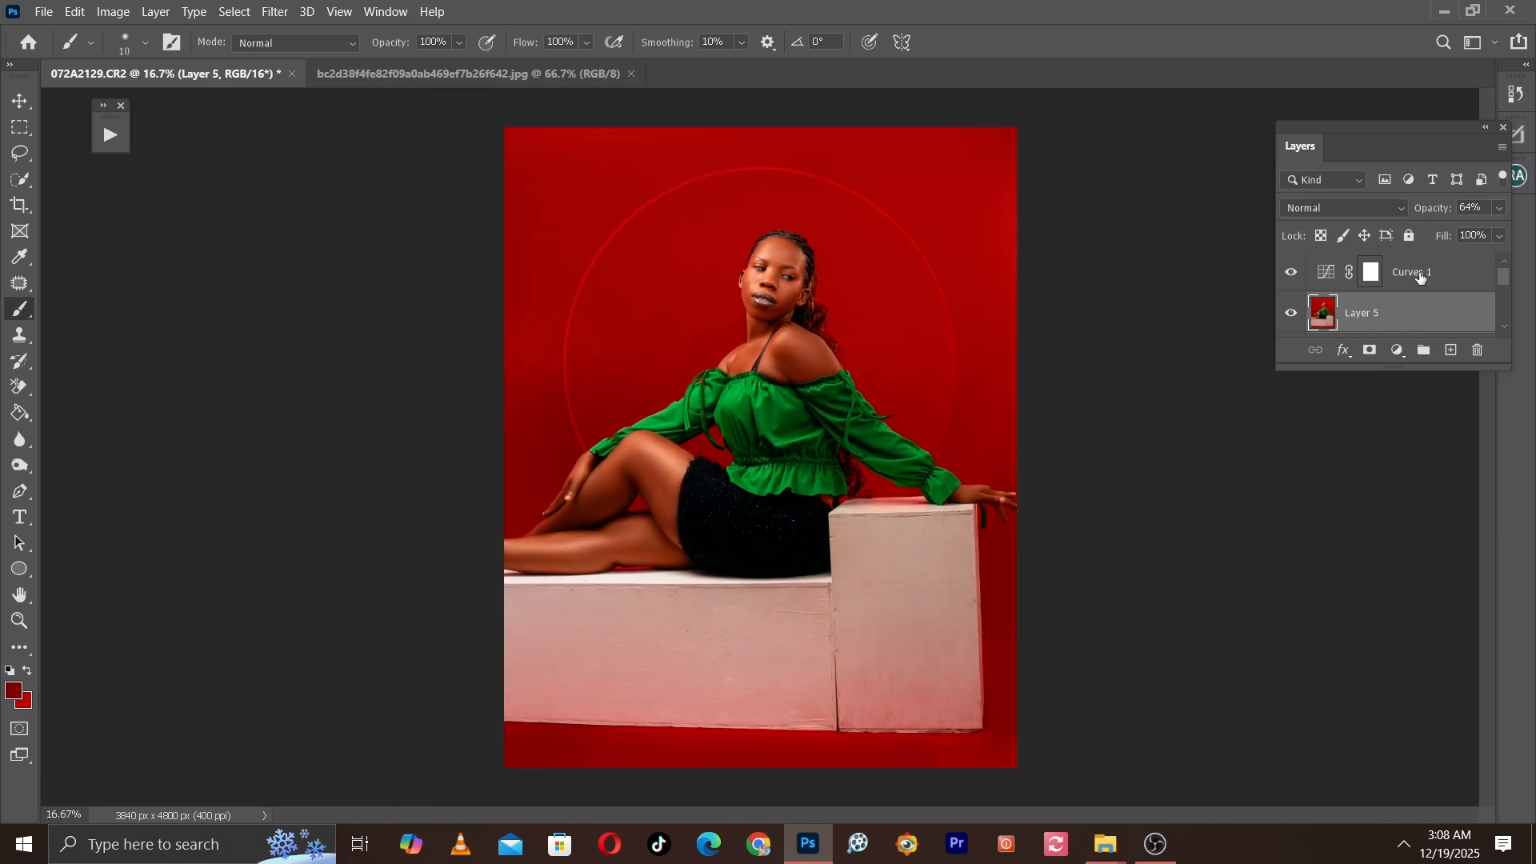
click(1397, 350)
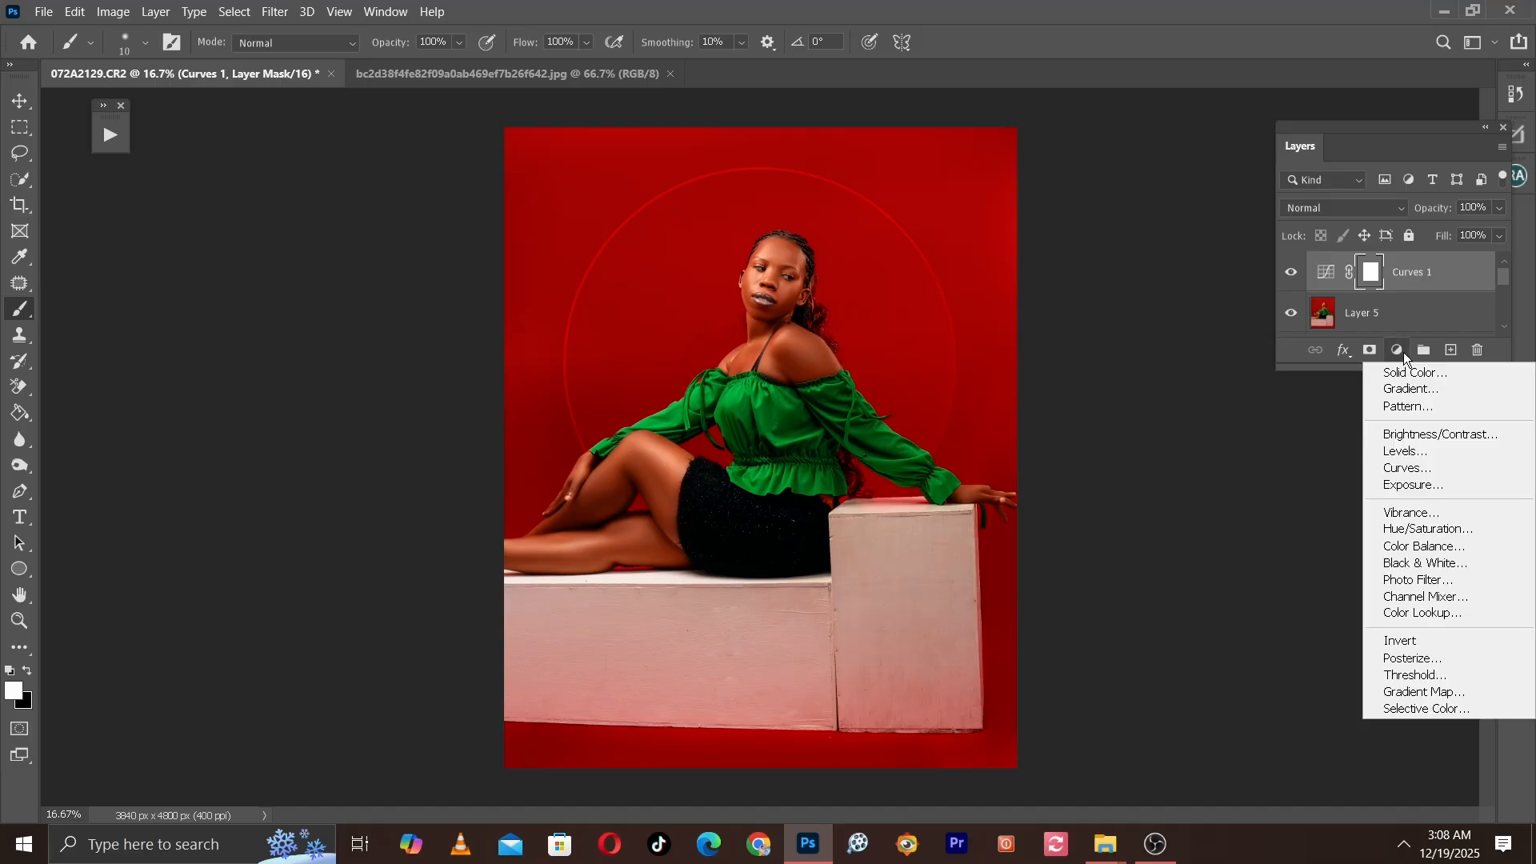
click(1422, 551)
drag(728, 230, 1083, 323)
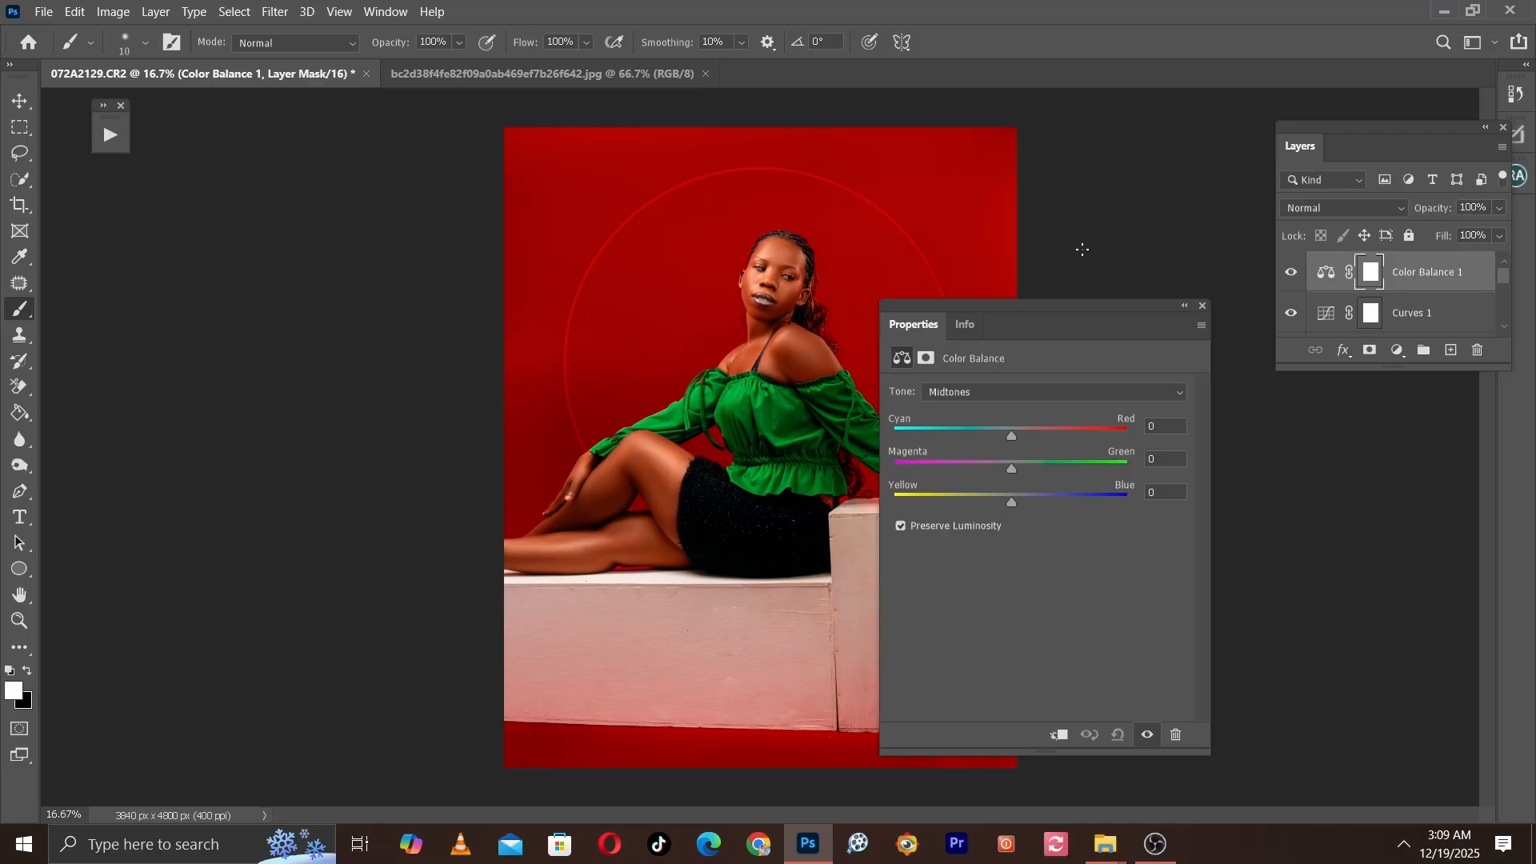
key(ctrl+plus)
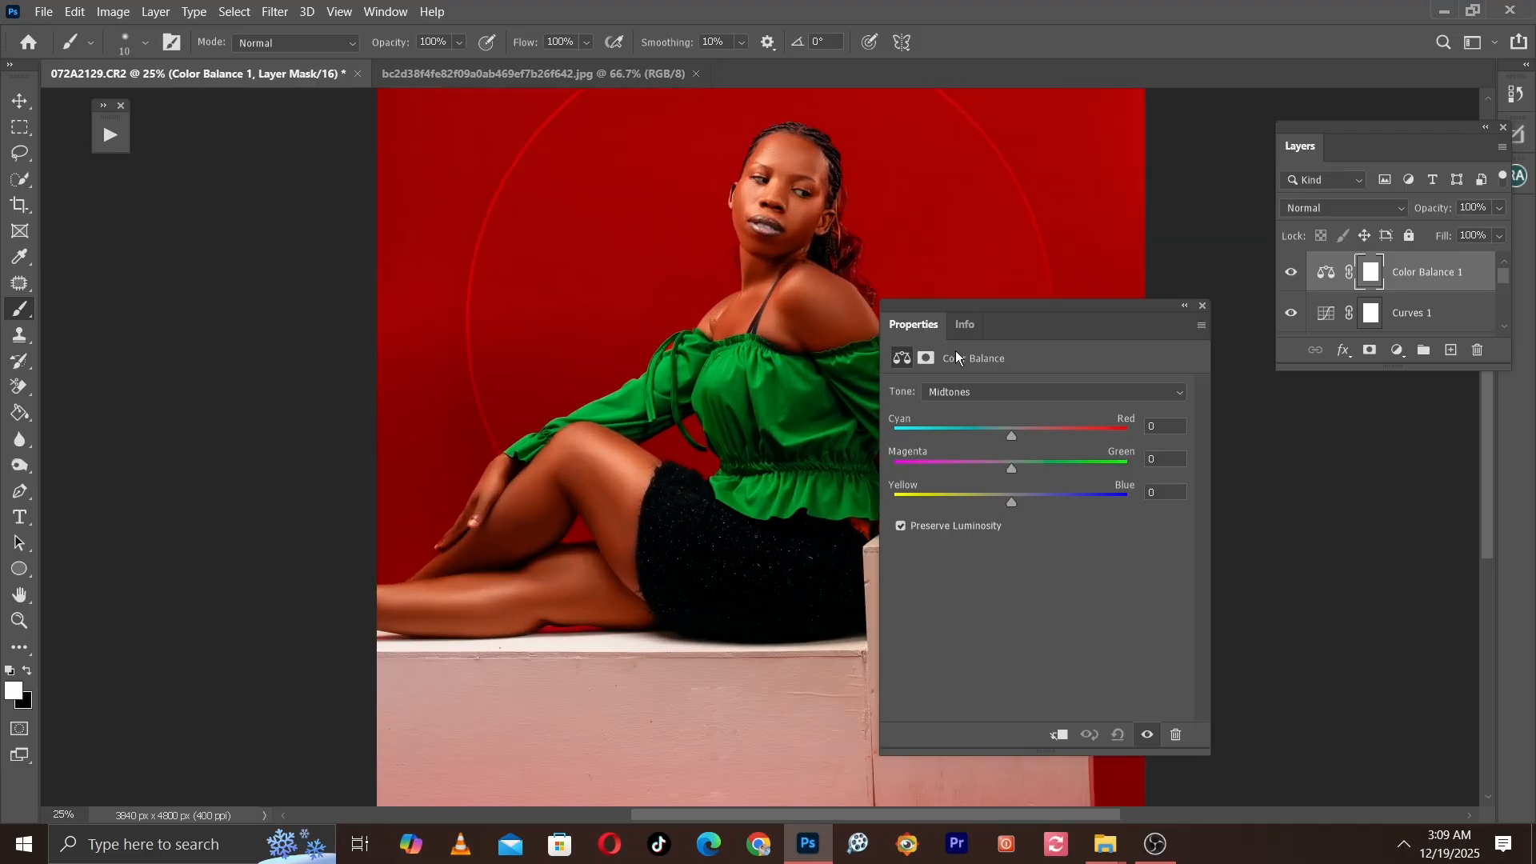
Step: Set the Color Balance midtones to -15 cyan-red, -10 magenta-green and -12 yellow-blue
drag(1011, 434, 999, 435)
drag(995, 424, 994, 424)
drag(1012, 469, 1009, 470)
drag(1002, 470, 998, 469)
click(1164, 459)
text(-10)
drag(1015, 501, 1010, 501)
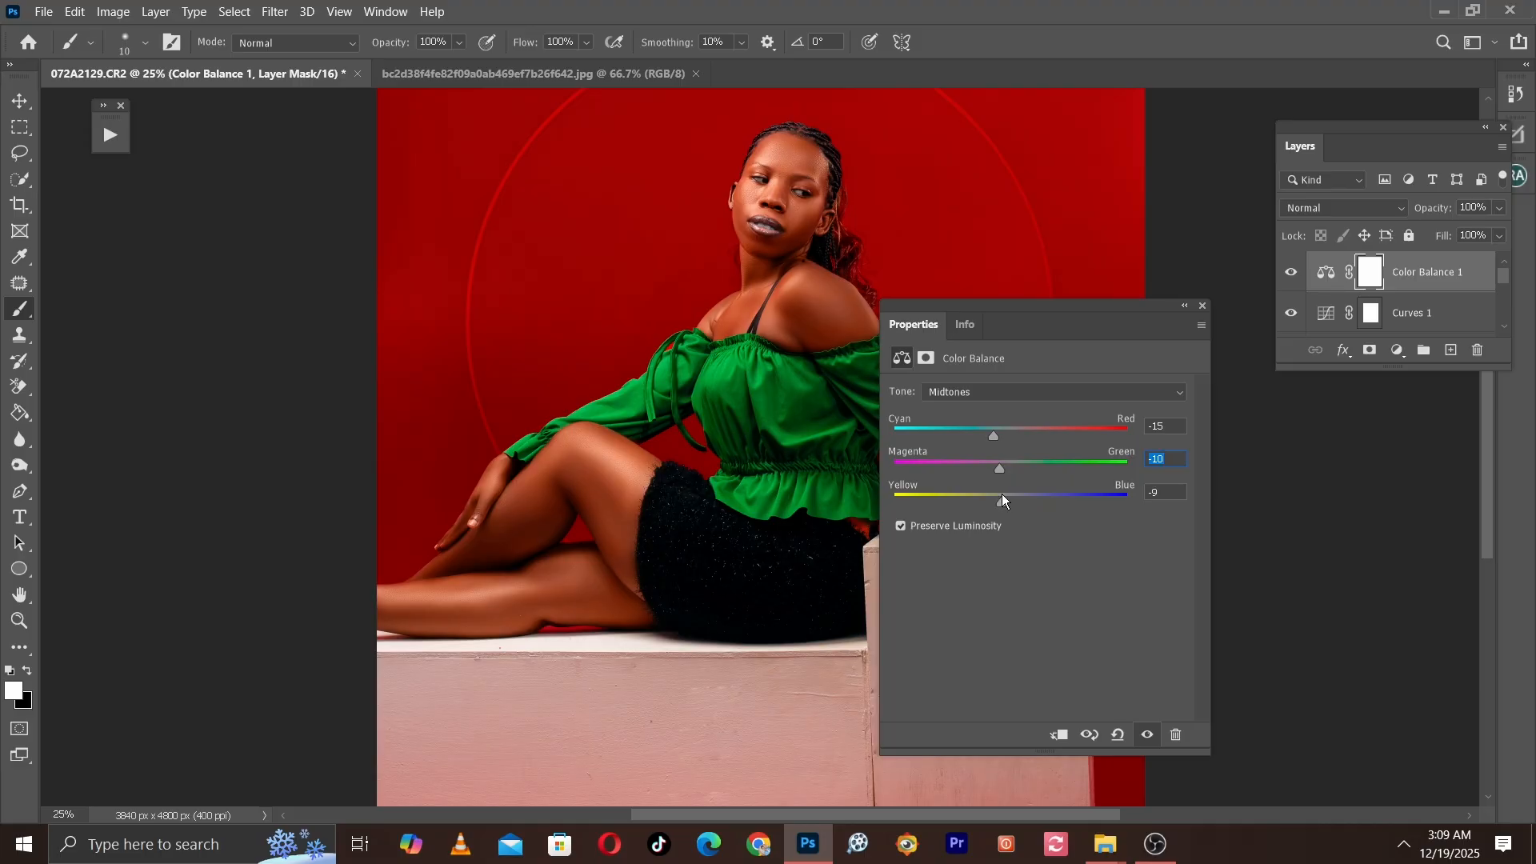
drag(1001, 493, 999, 493)
Step: Set the Color Balance shadows to -5 cyan-red, +5 magenta-green and +13 yellow-blue
click(1029, 390)
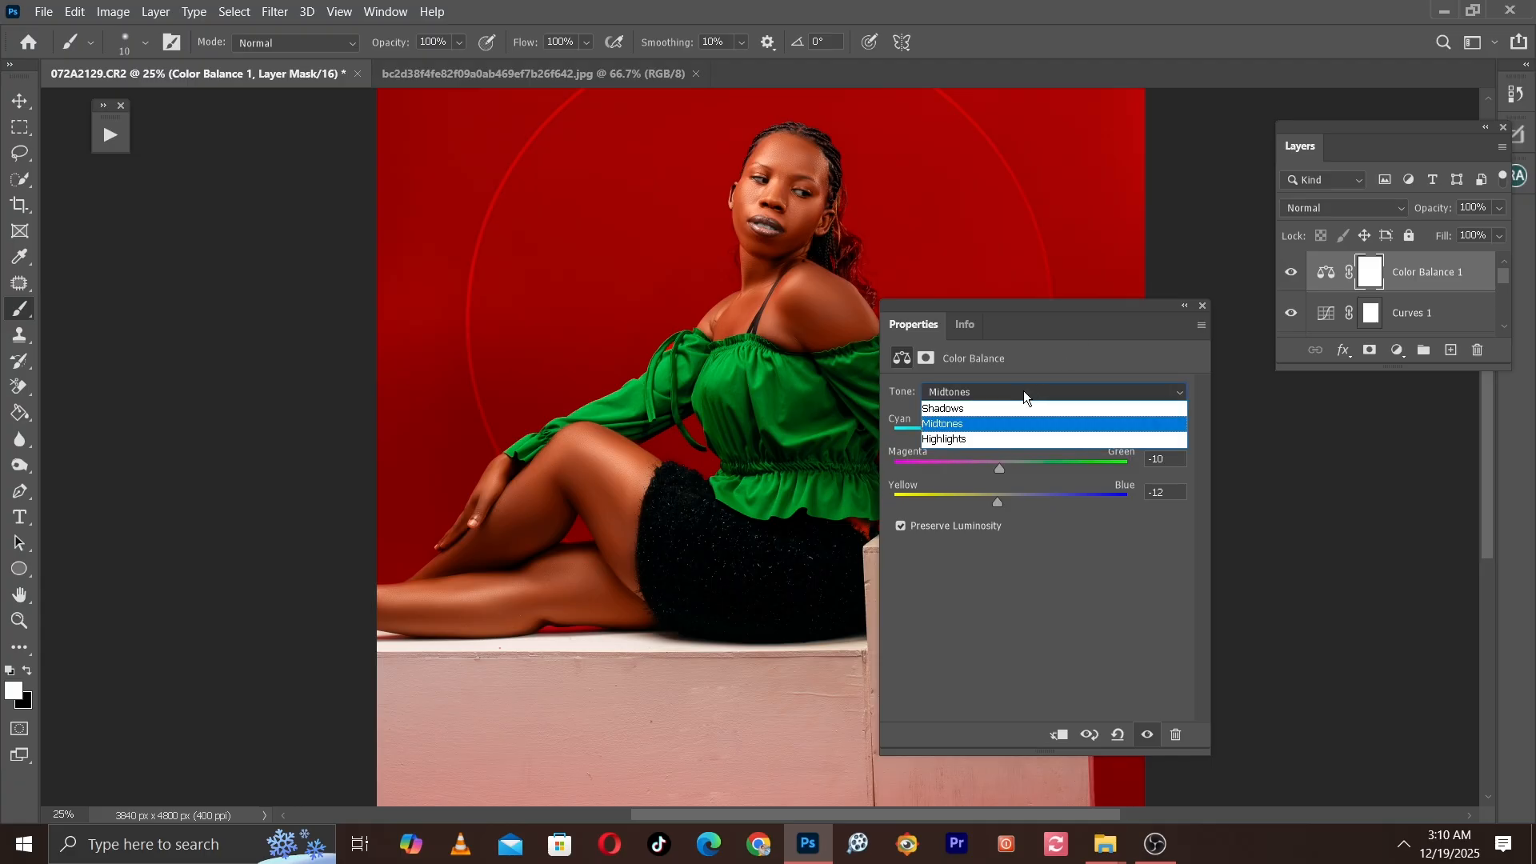
click(952, 408)
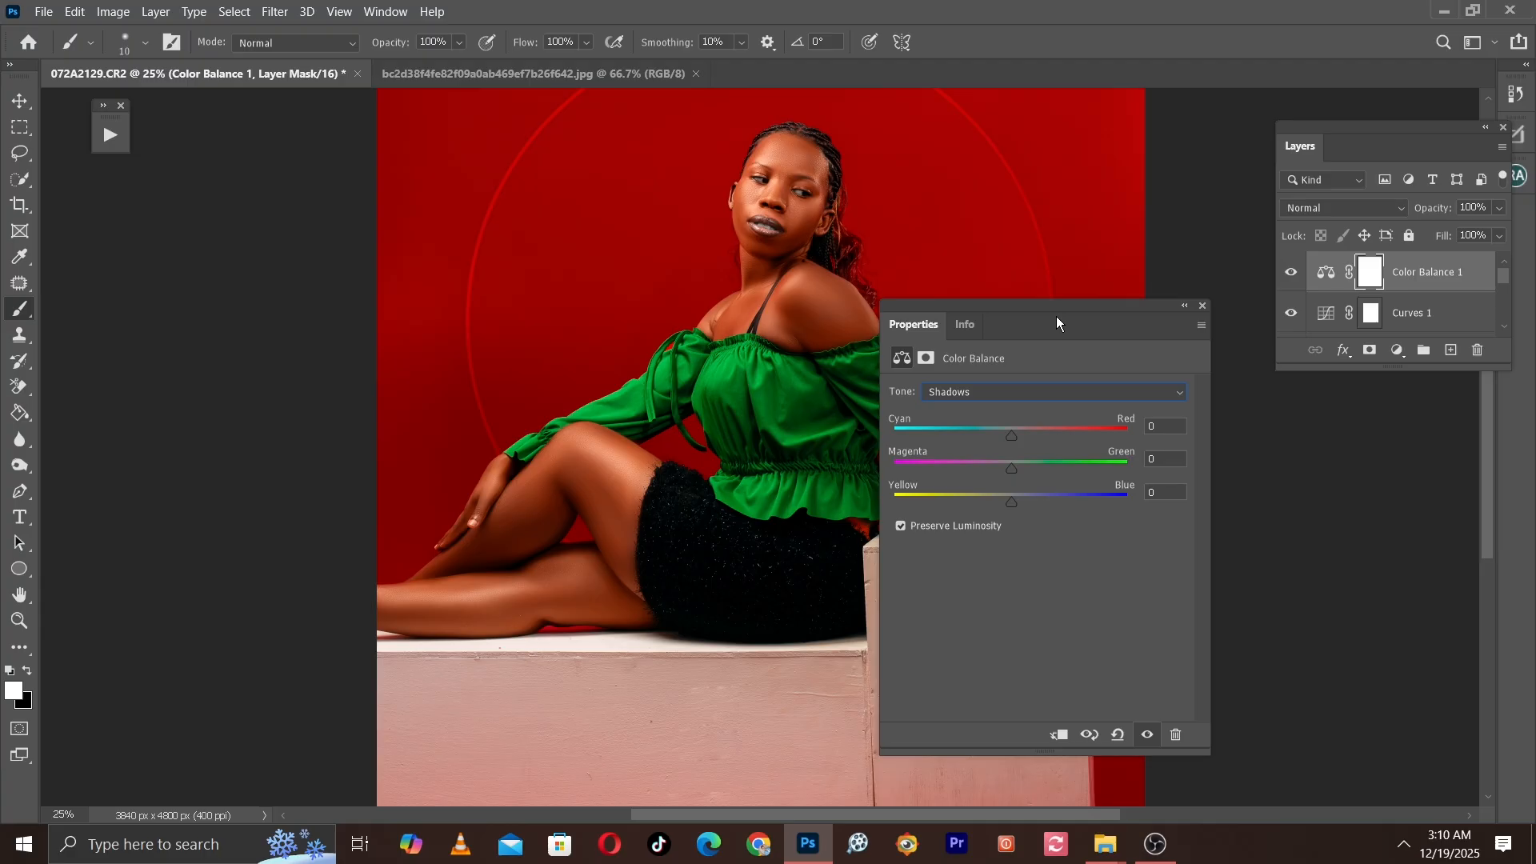
click(1011, 438)
drag(1009, 465, 1016, 467)
drag(1017, 504, 1030, 509)
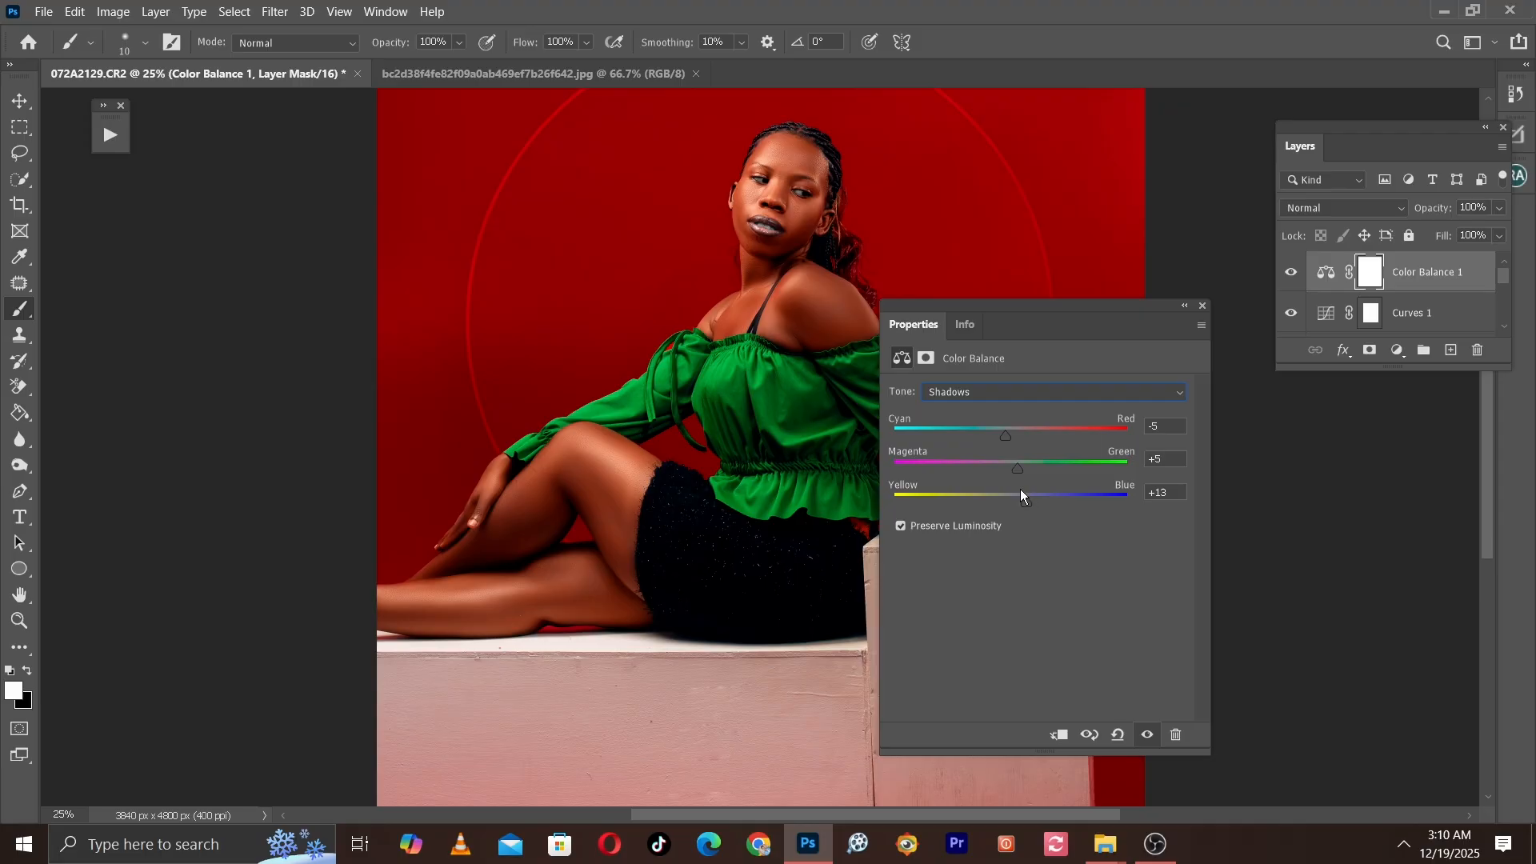
Step: Set the Color Balance highlights to -20 cyan-red and fine-tune their magenta-green and yellow-blue balance
key(ctrl+minus)
key(ctrl+minus)
key(ctrl+plus)
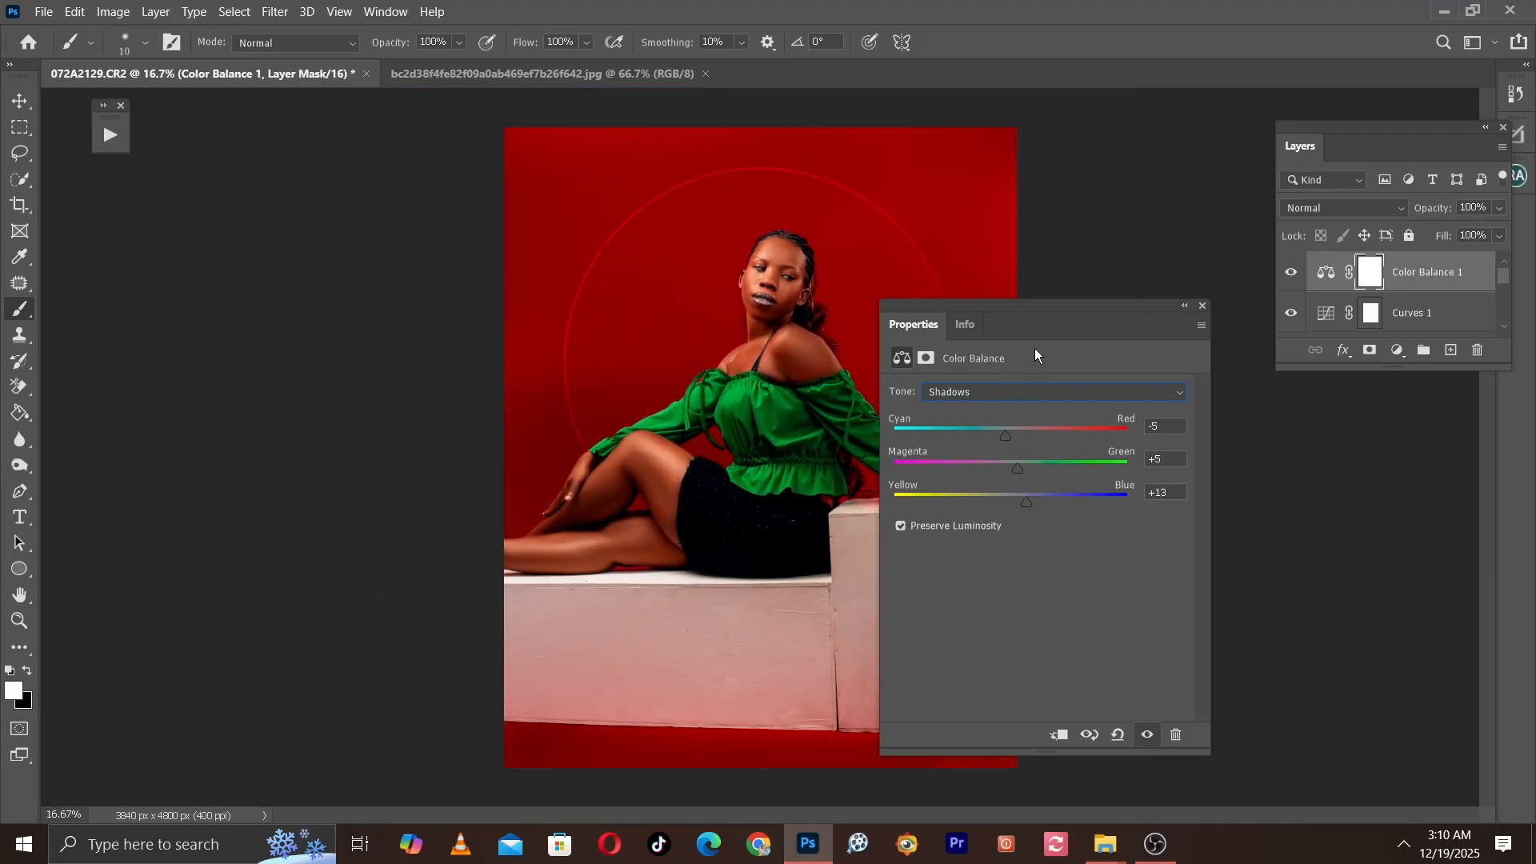
drag(1042, 310, 1146, 336)
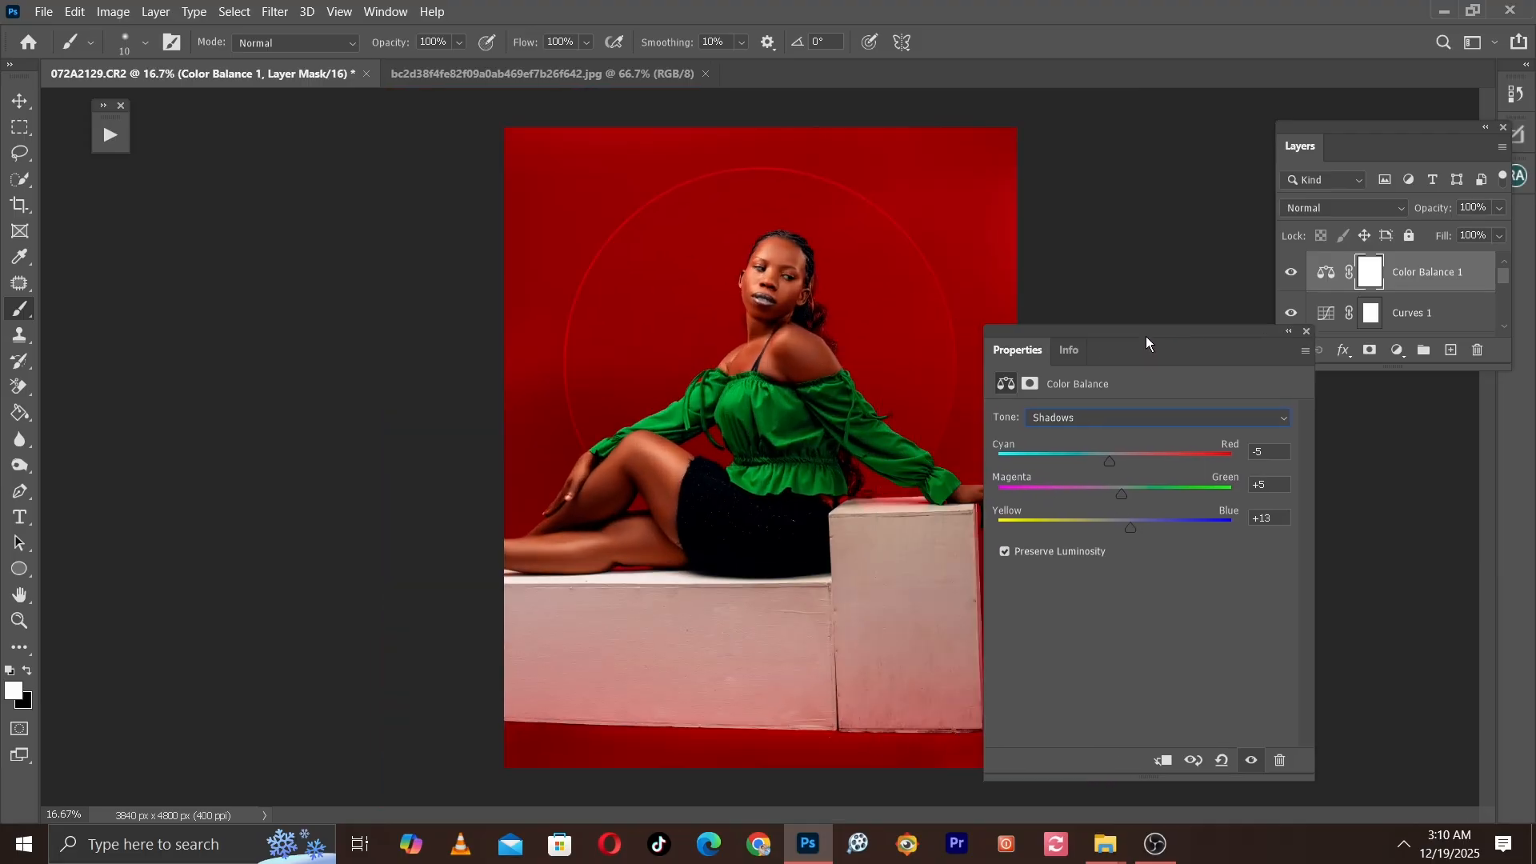
click(1078, 413)
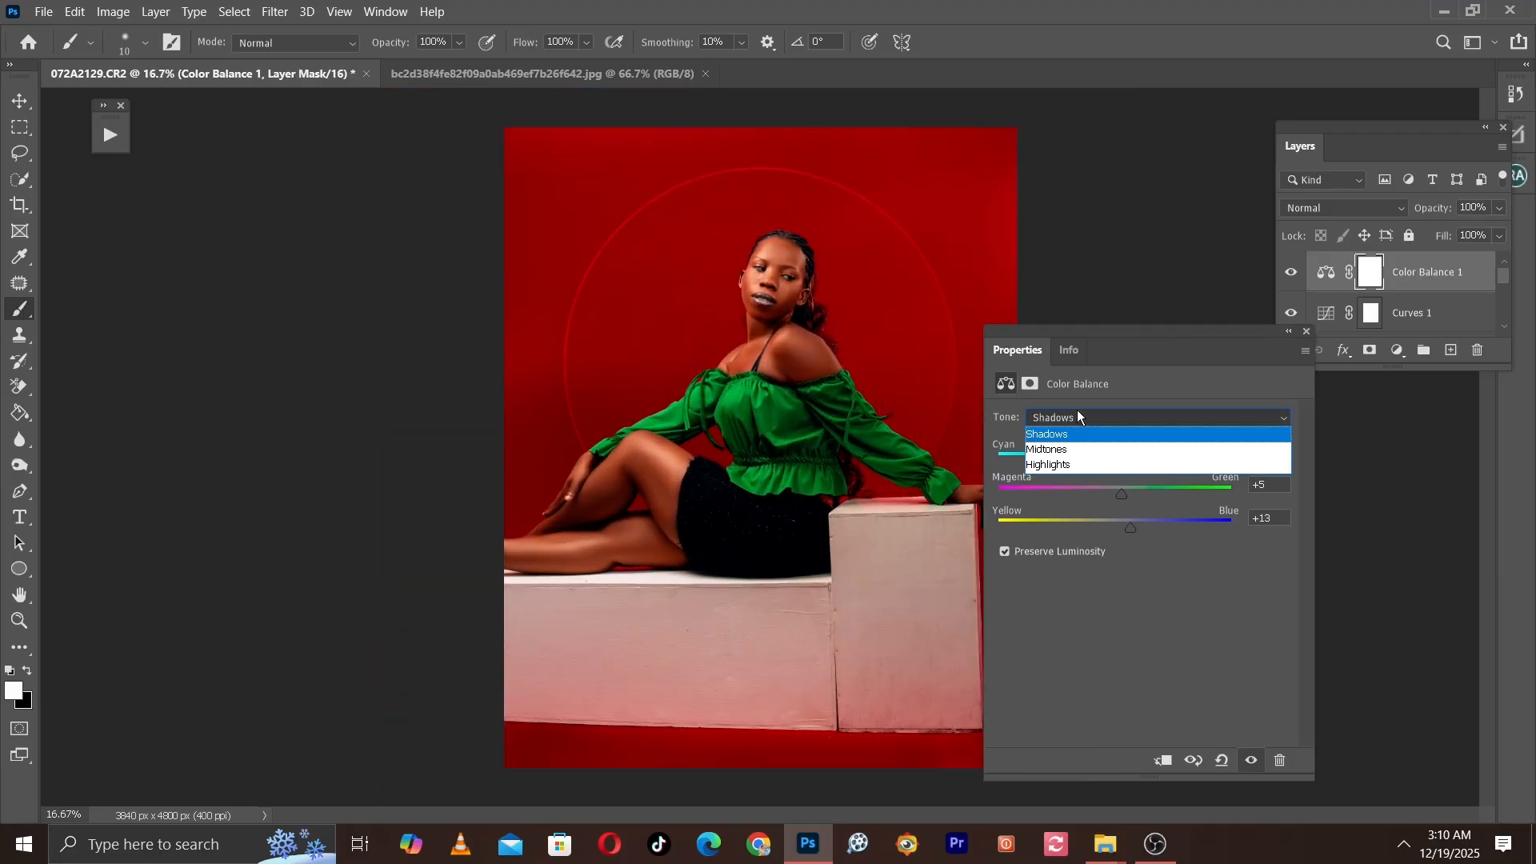
click(1058, 464)
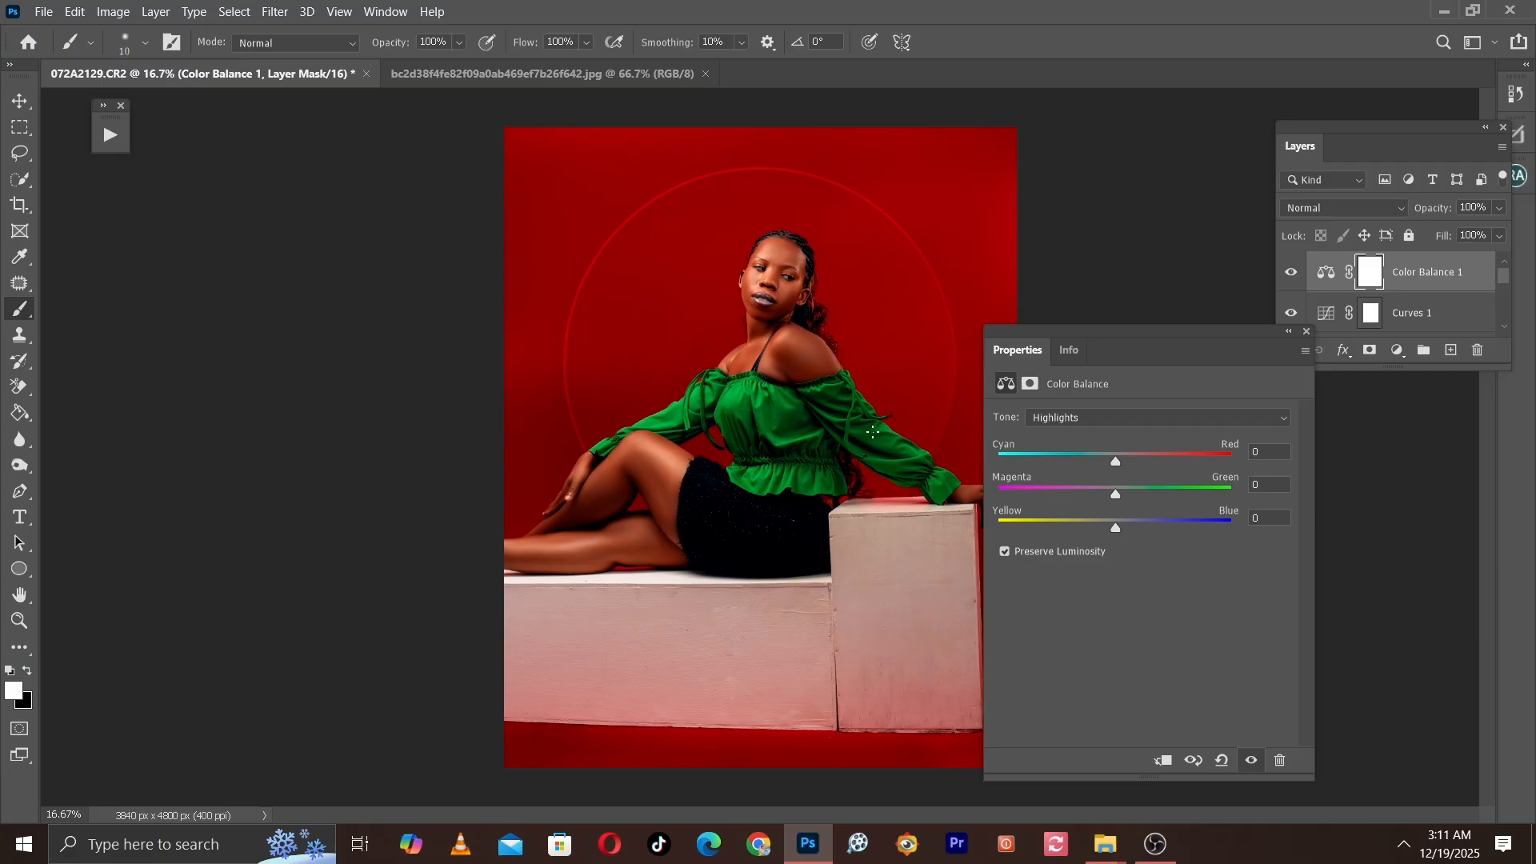
key(ctrl+plus)
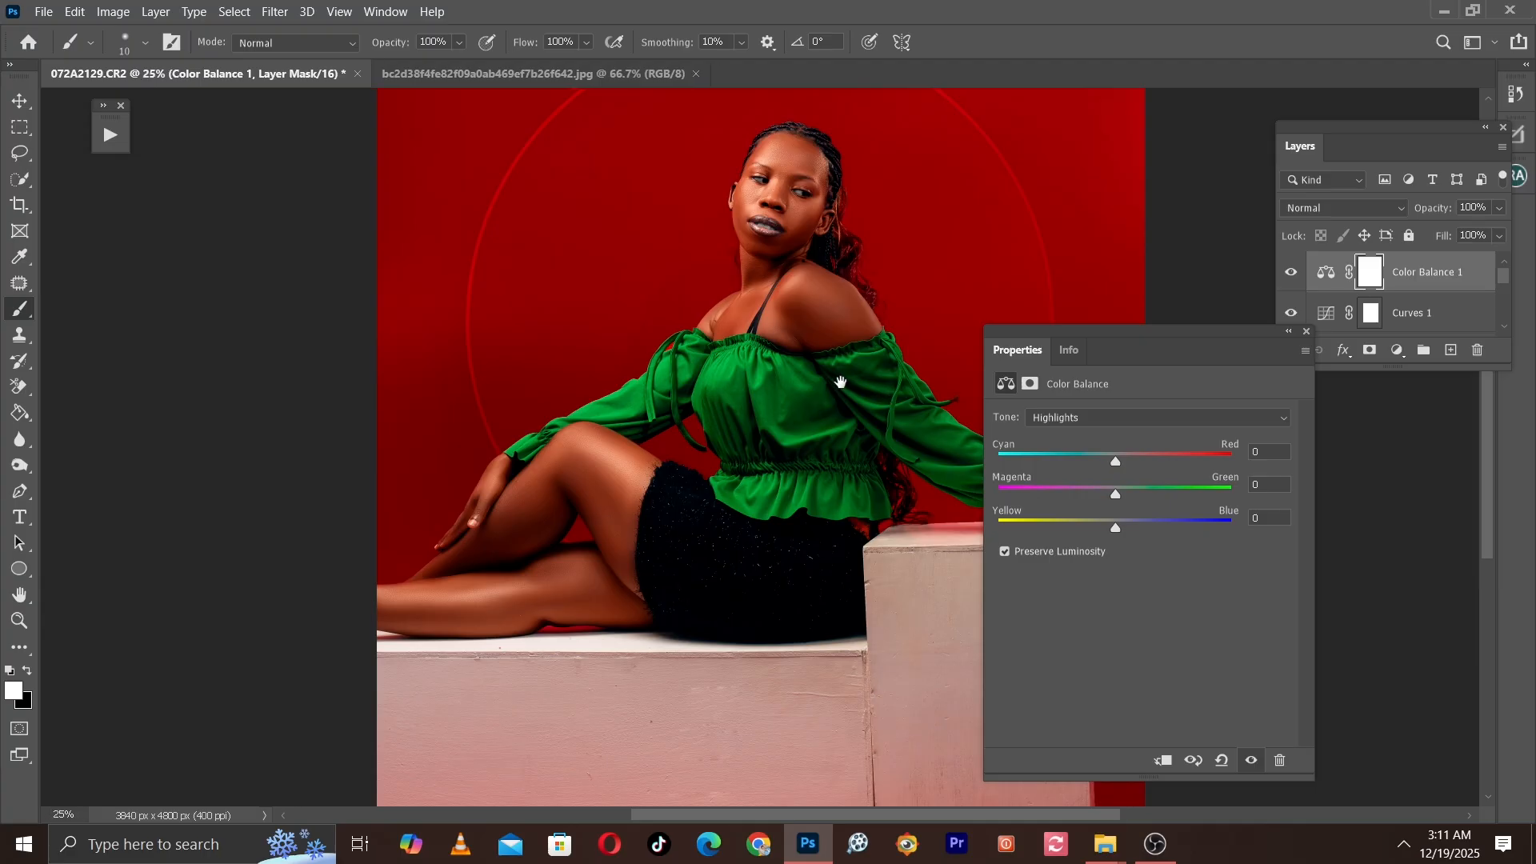
drag(840, 381, 727, 442)
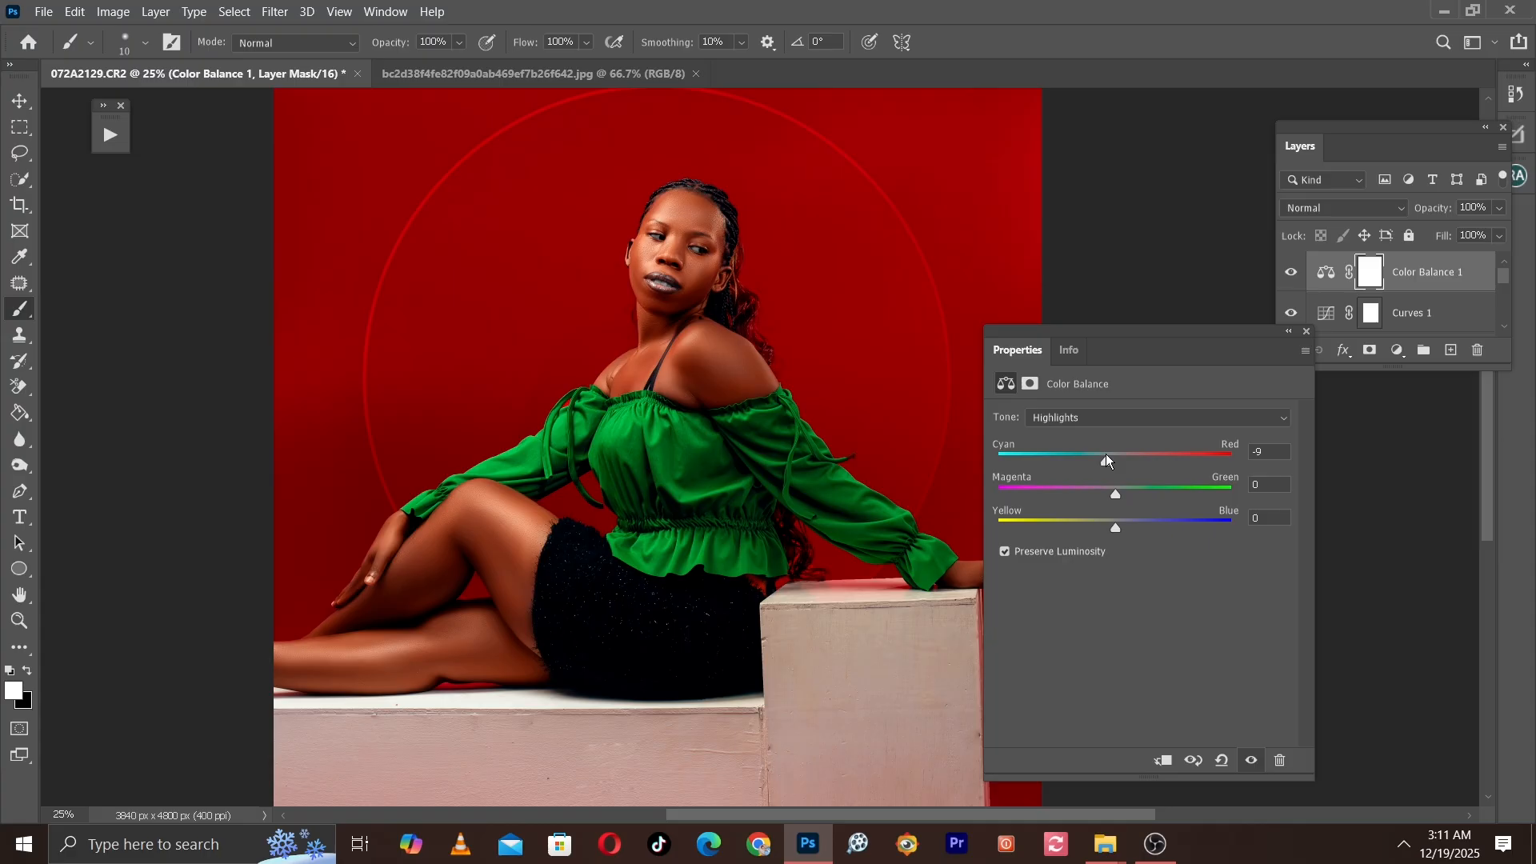
mouse_move(1107, 456)
mouse_down()
mouse_move(1082, 443)
mouse_move(1094, 455)
mouse_up()
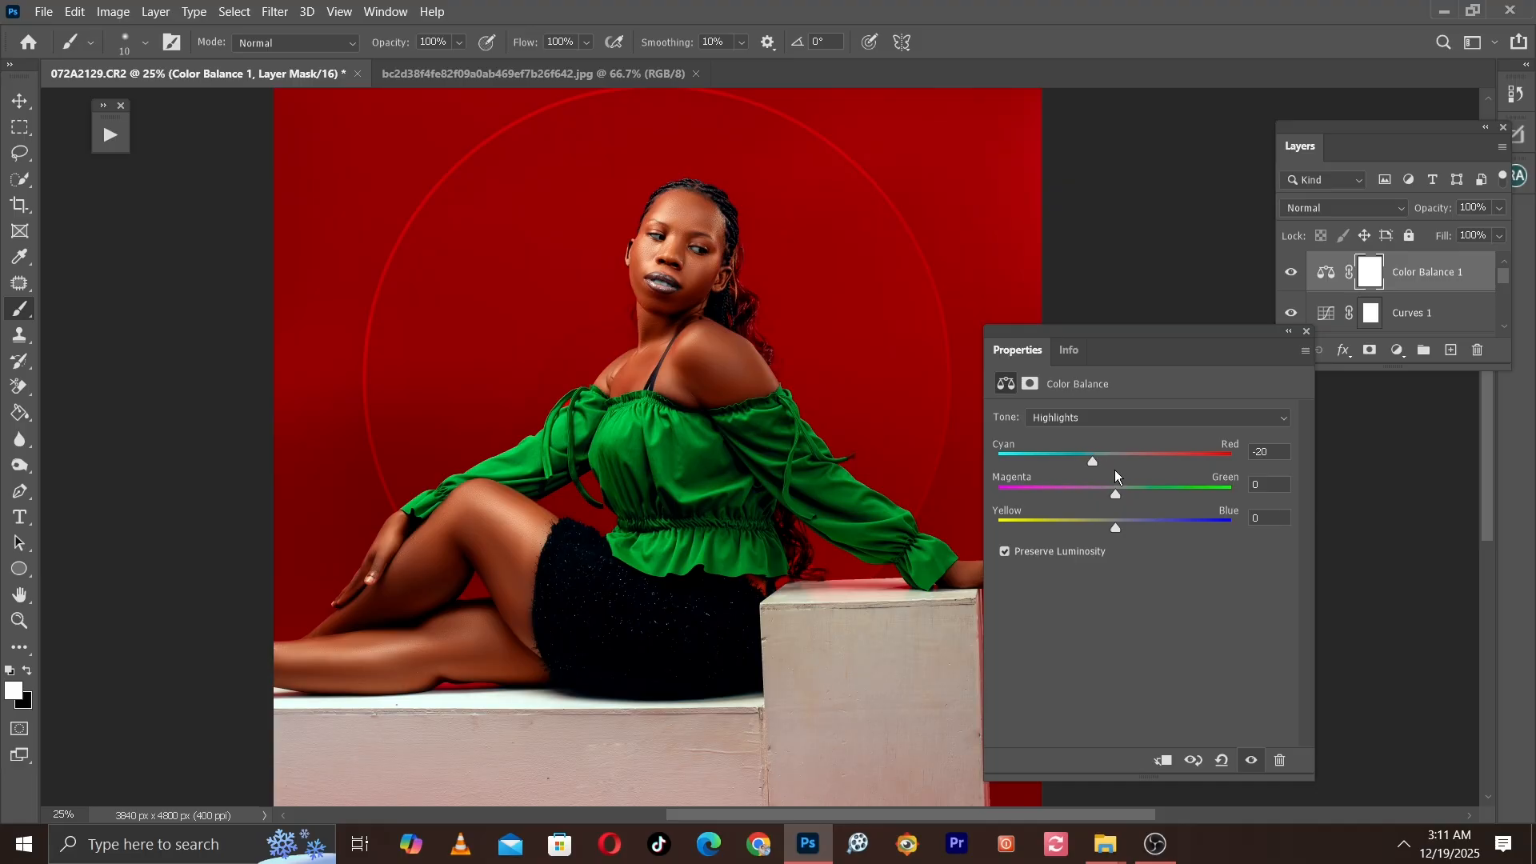
click(1121, 493)
click(1120, 530)
Step: Compare the full photo with and without the Color Balance adjustment
click(1289, 331)
key(ctrl+minus)
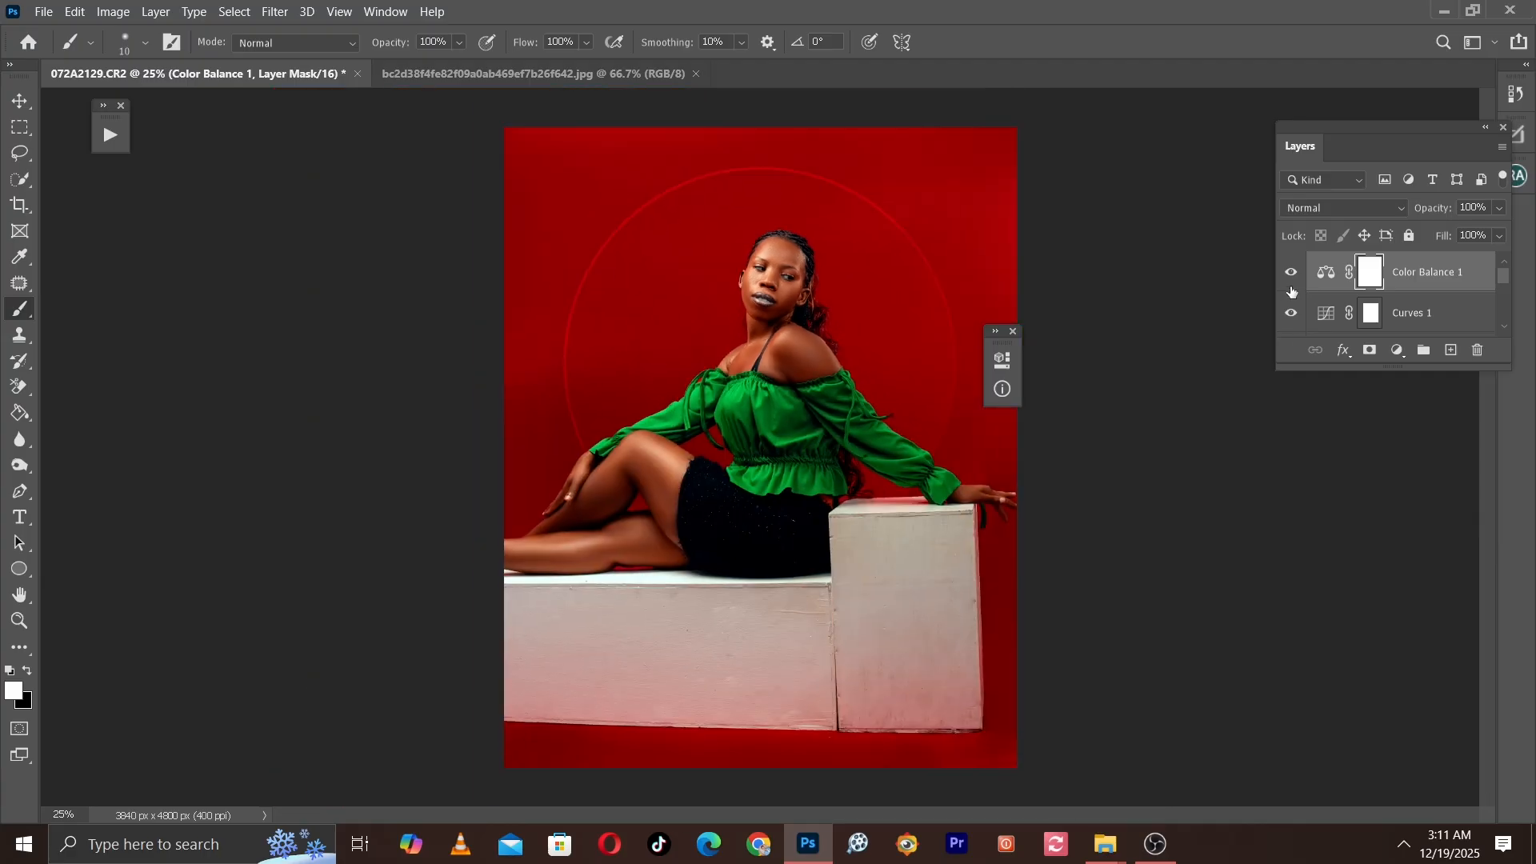
click(1294, 272)
click(1293, 272)
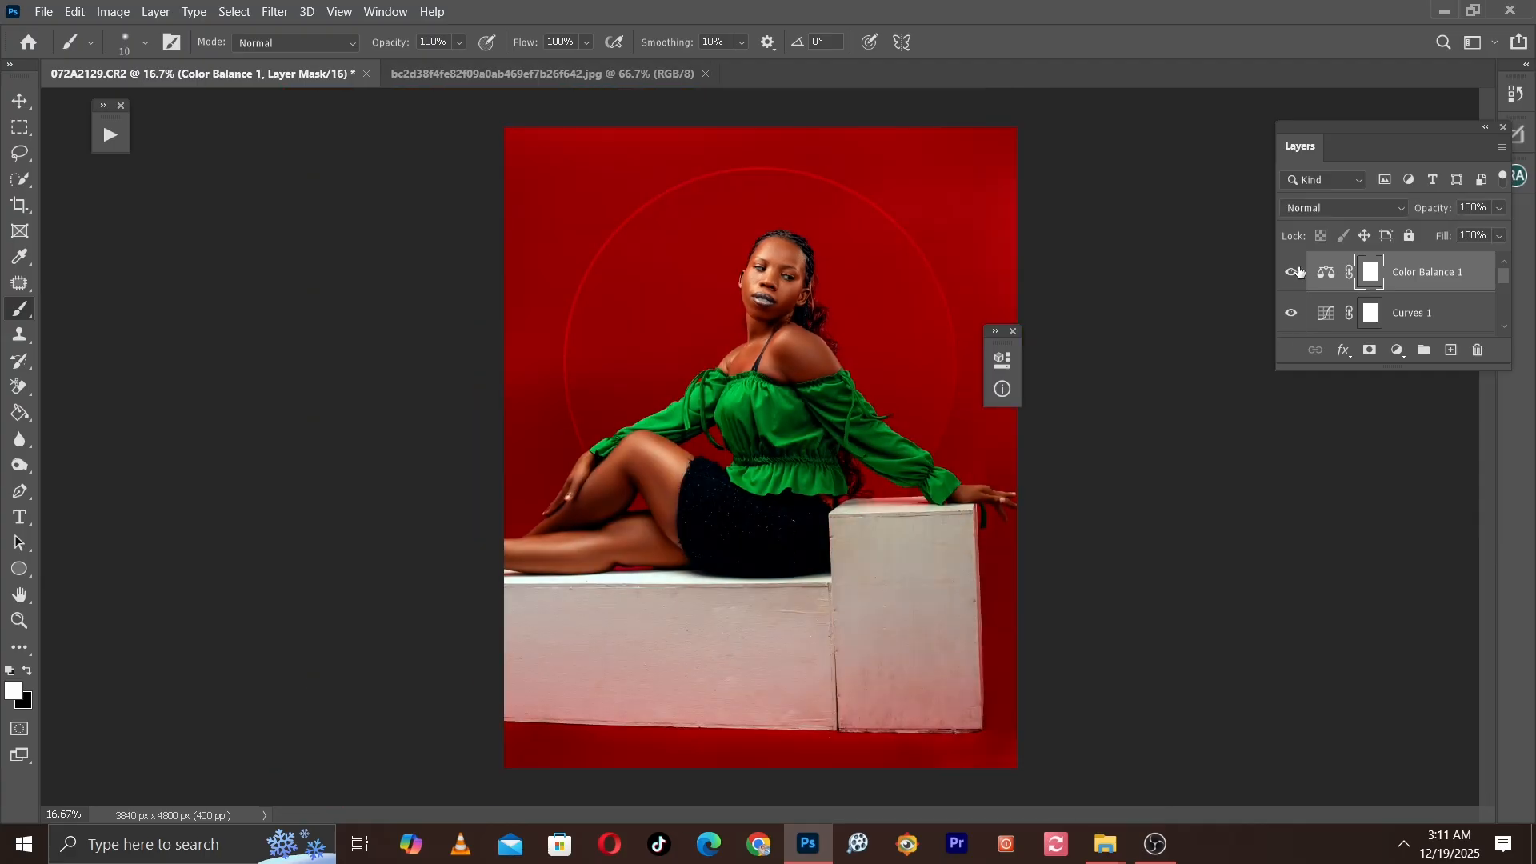
Step: Compare the portrait with and without the Color Balance adjustment, both in full and zoomed in on the upper body
click(1294, 272)
click(1295, 272)
key(ctrl+plus)
key(ctrl+plus)
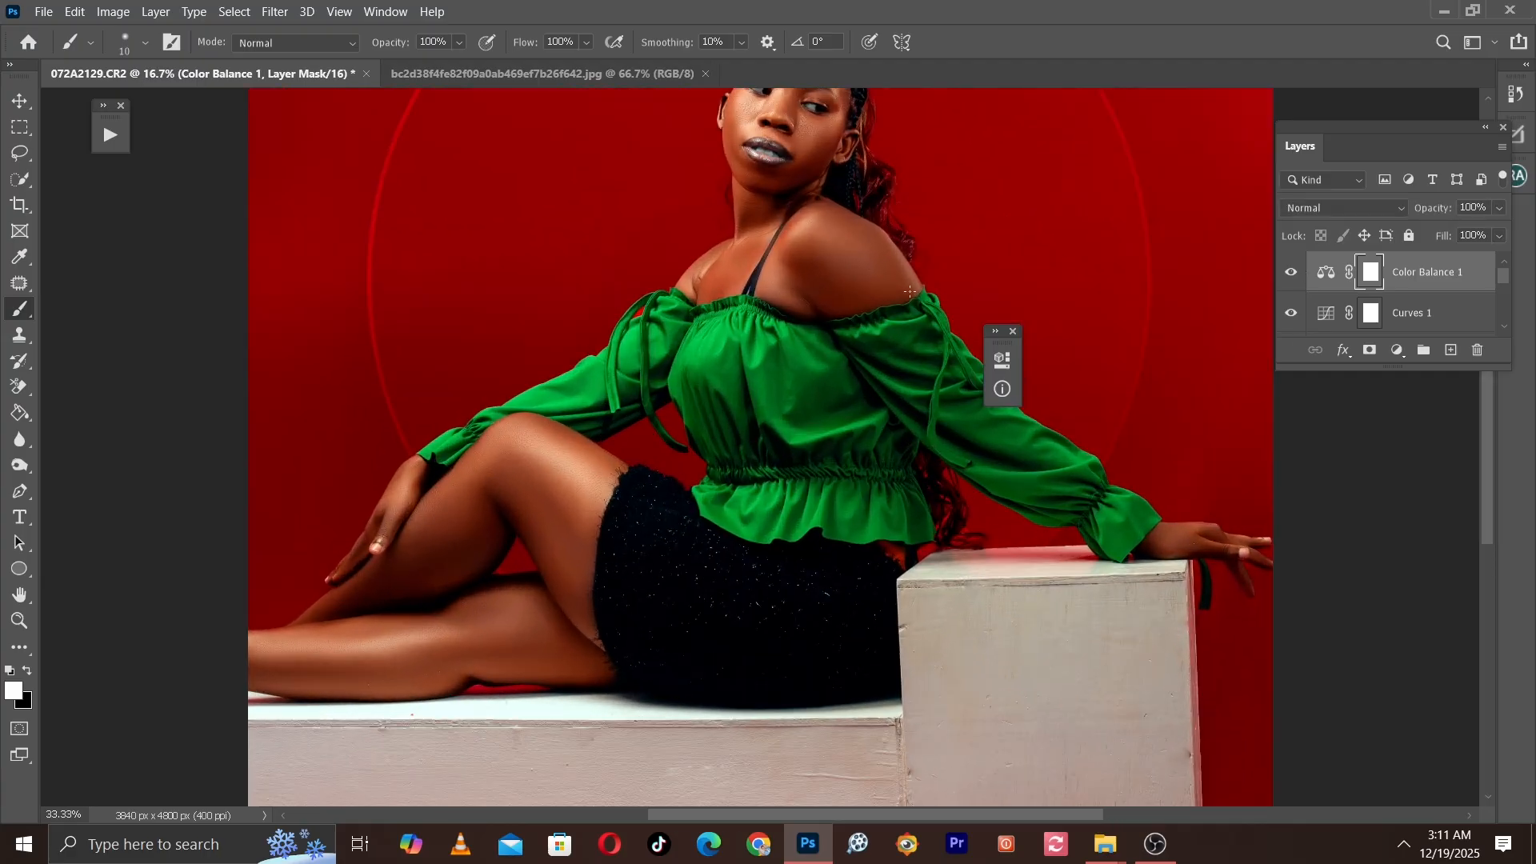
key(ctrl+plus)
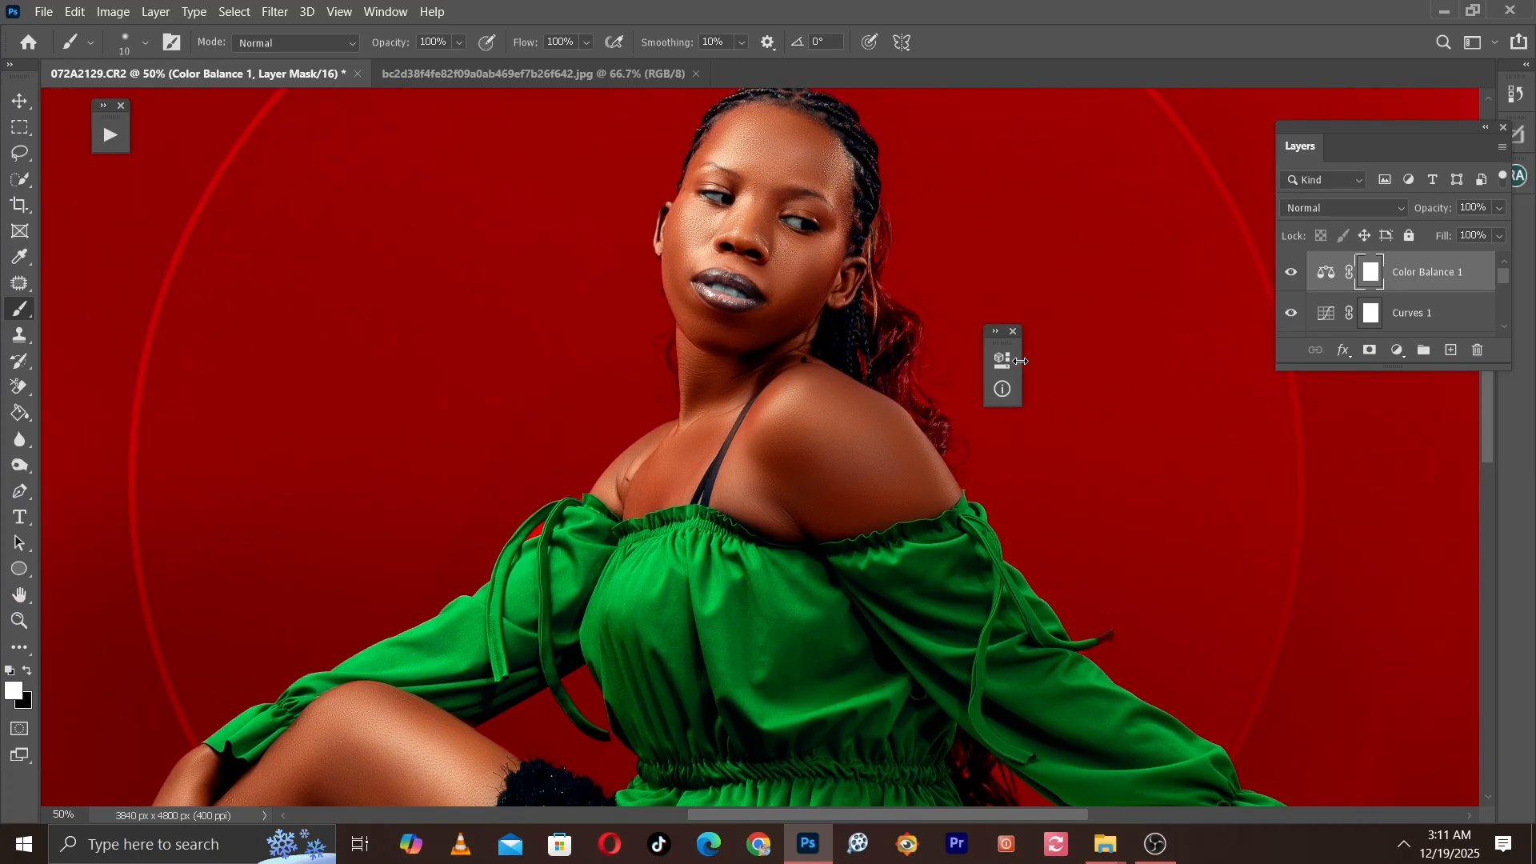
click(1013, 331)
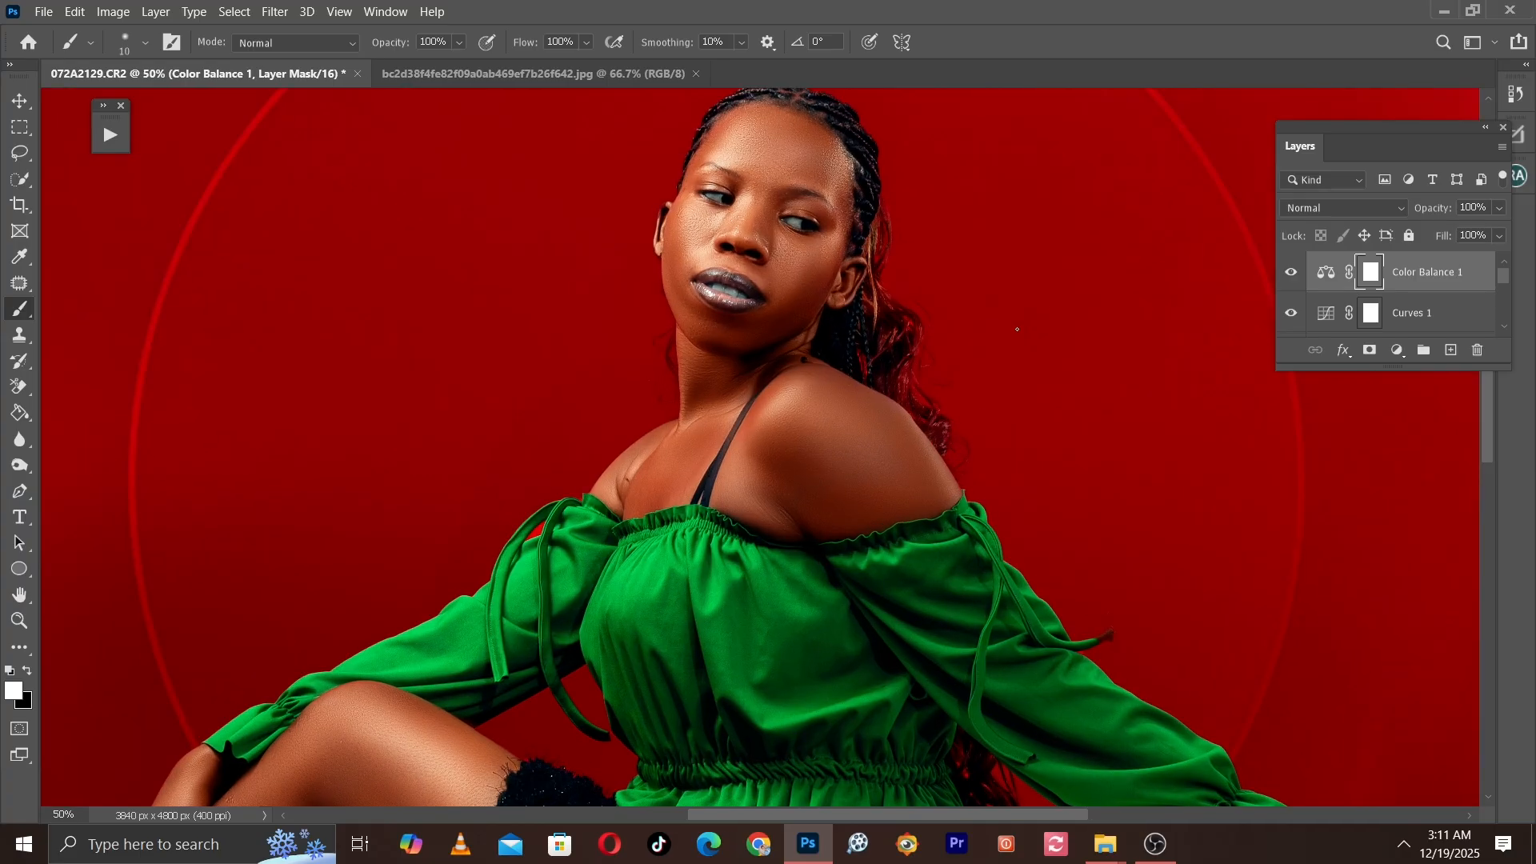
click(1295, 272)
click(1295, 272)
Step: Paint black on the Color Balance mask over the teeth with a small soft brush to remove the tint there
key(ctrl+plus)
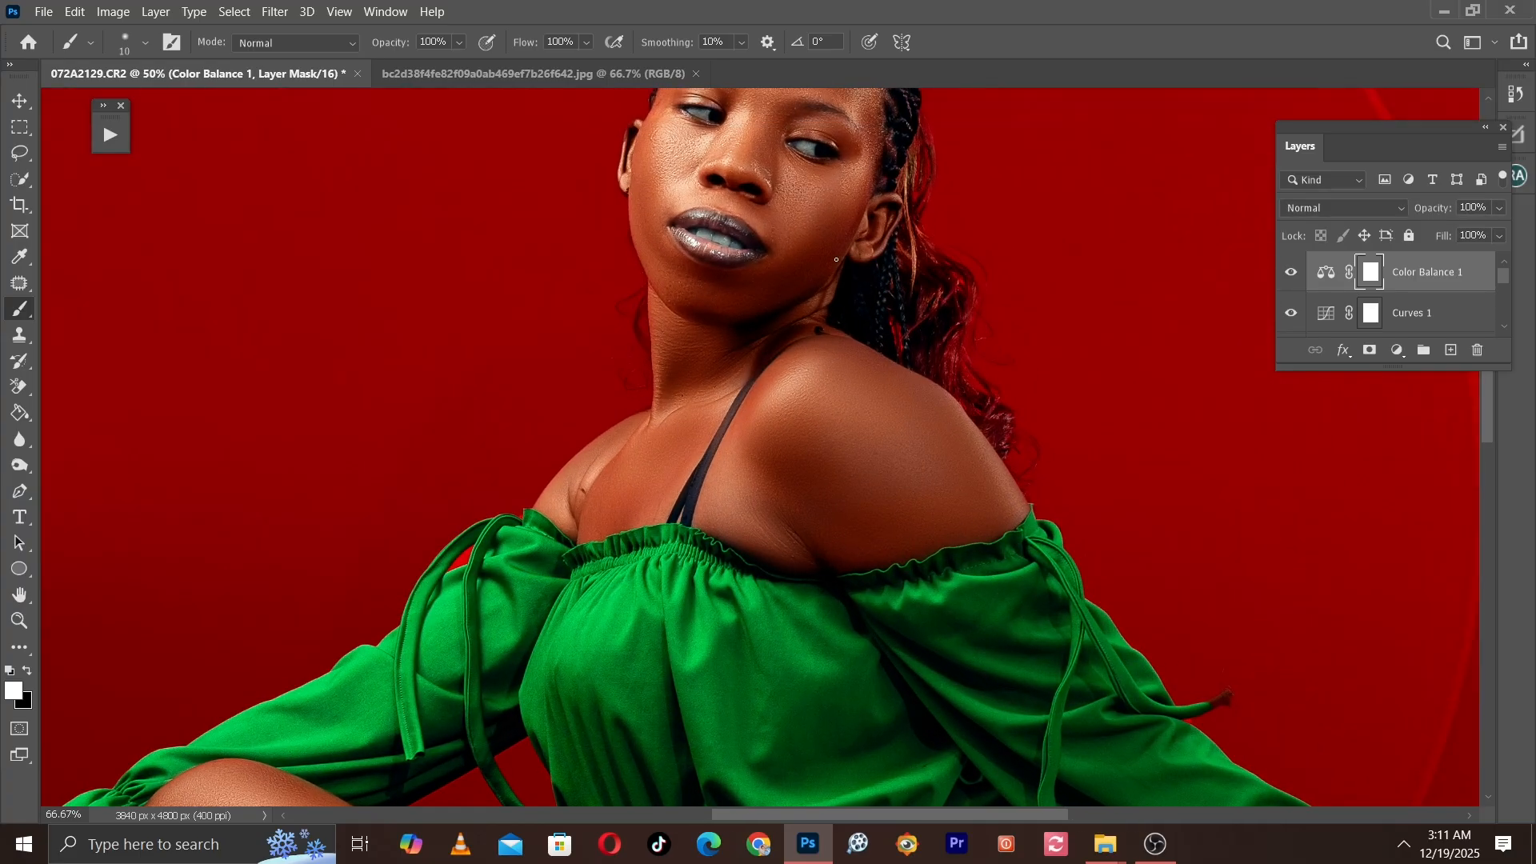
scroll(836, 259, up, 2)
key(ctrl+plus)
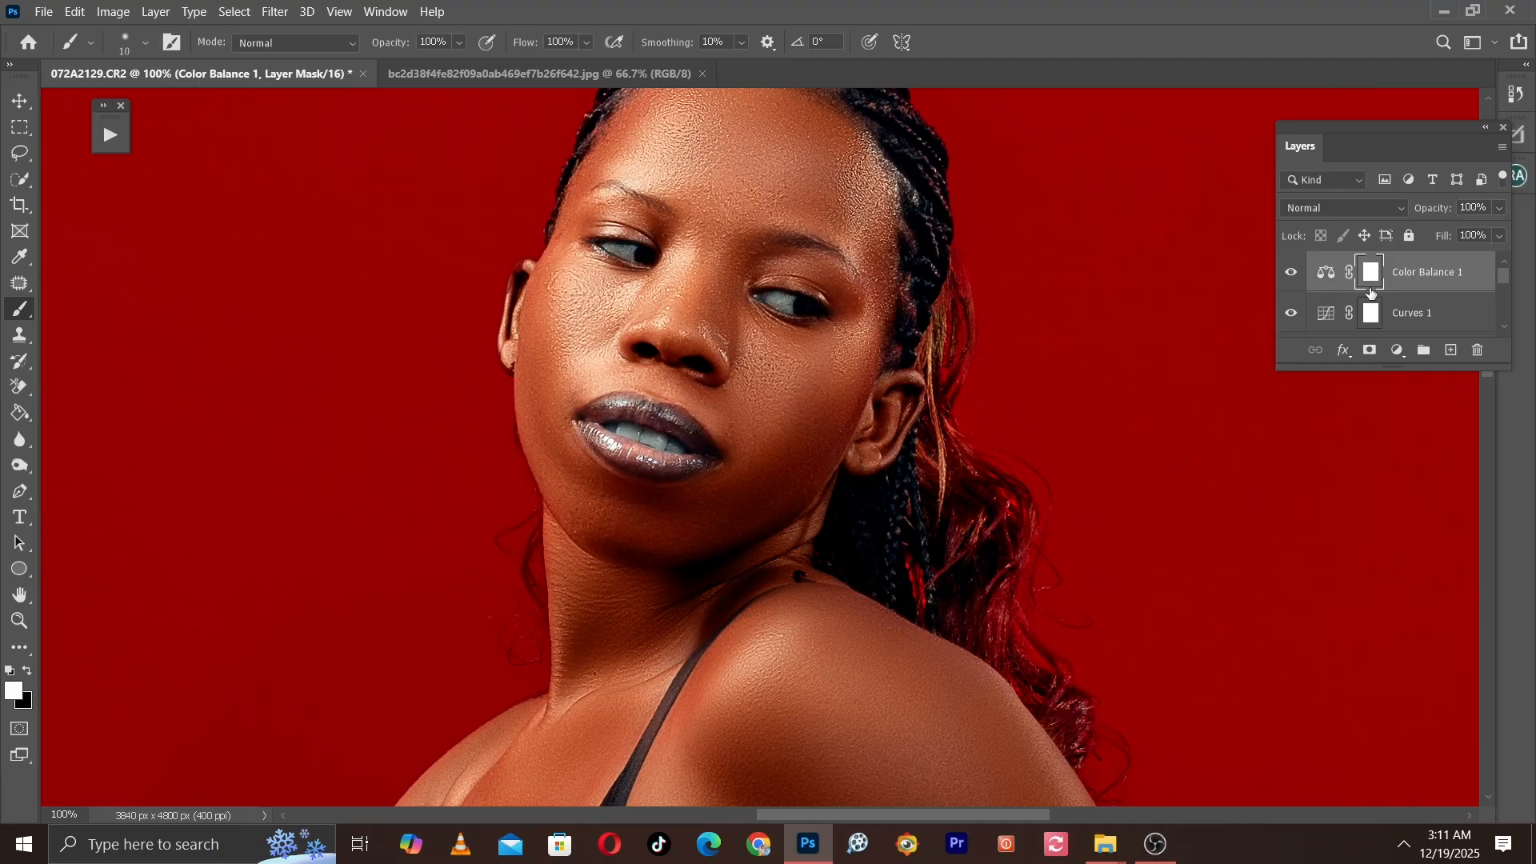
click(24, 674)
key(bracketright)
key(bracketright)
key(bracketright)
key(bracketright)
key(bracketright)
key(bracketright)
mouse_move(642, 432)
mouse_down()
mouse_move(609, 417)
mouse_move(664, 442)
mouse_up()
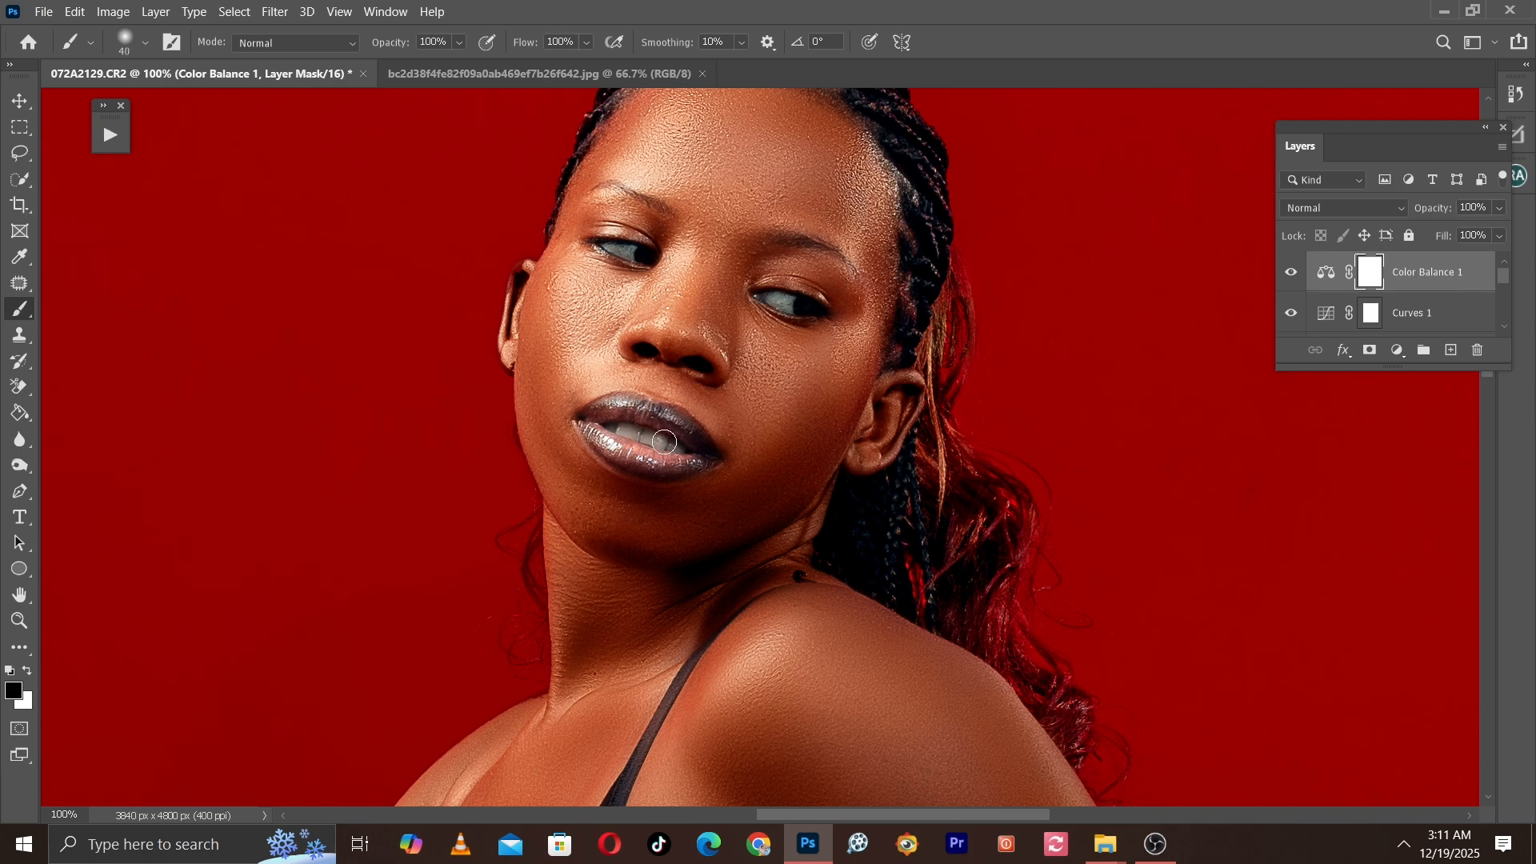
key(ctrl+z)
key(bracketleft)
key(bracketleft)
drag(603, 426, 685, 446)
Step: Paint black on the Color Balance mask over the whites of both eyes using a small brush
drag(788, 308, 766, 300)
key(bracketleft)
drag(615, 251, 649, 256)
key(bracketright)
Step: Compare the photo with and without the masked Color Balance layer at several zoom levels
key(ctrl+minus)
key(ctrl+minus)
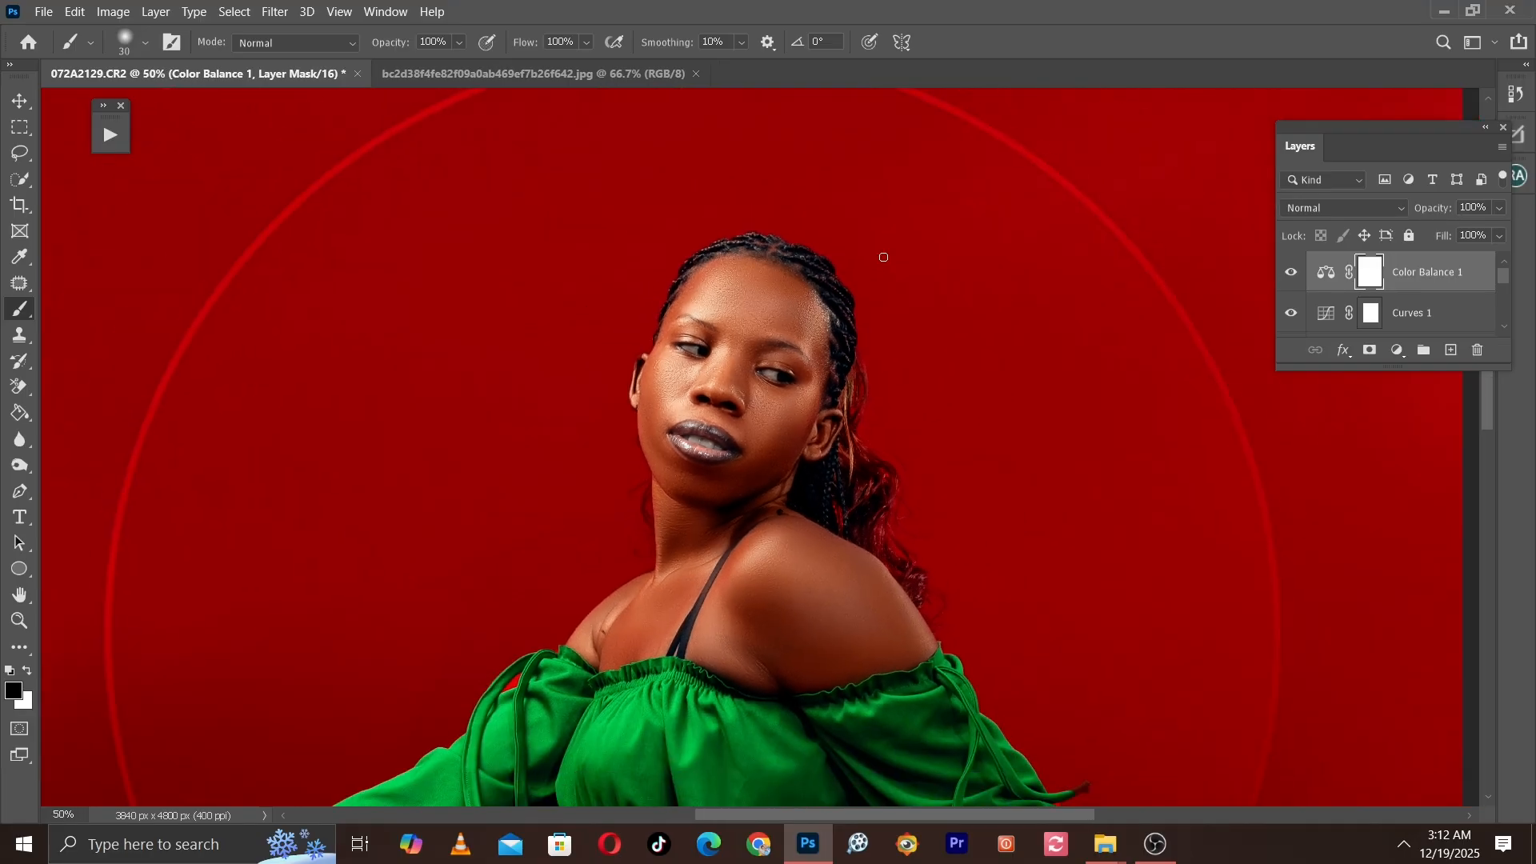
key(ctrl+minus)
key(ctrl+minus)
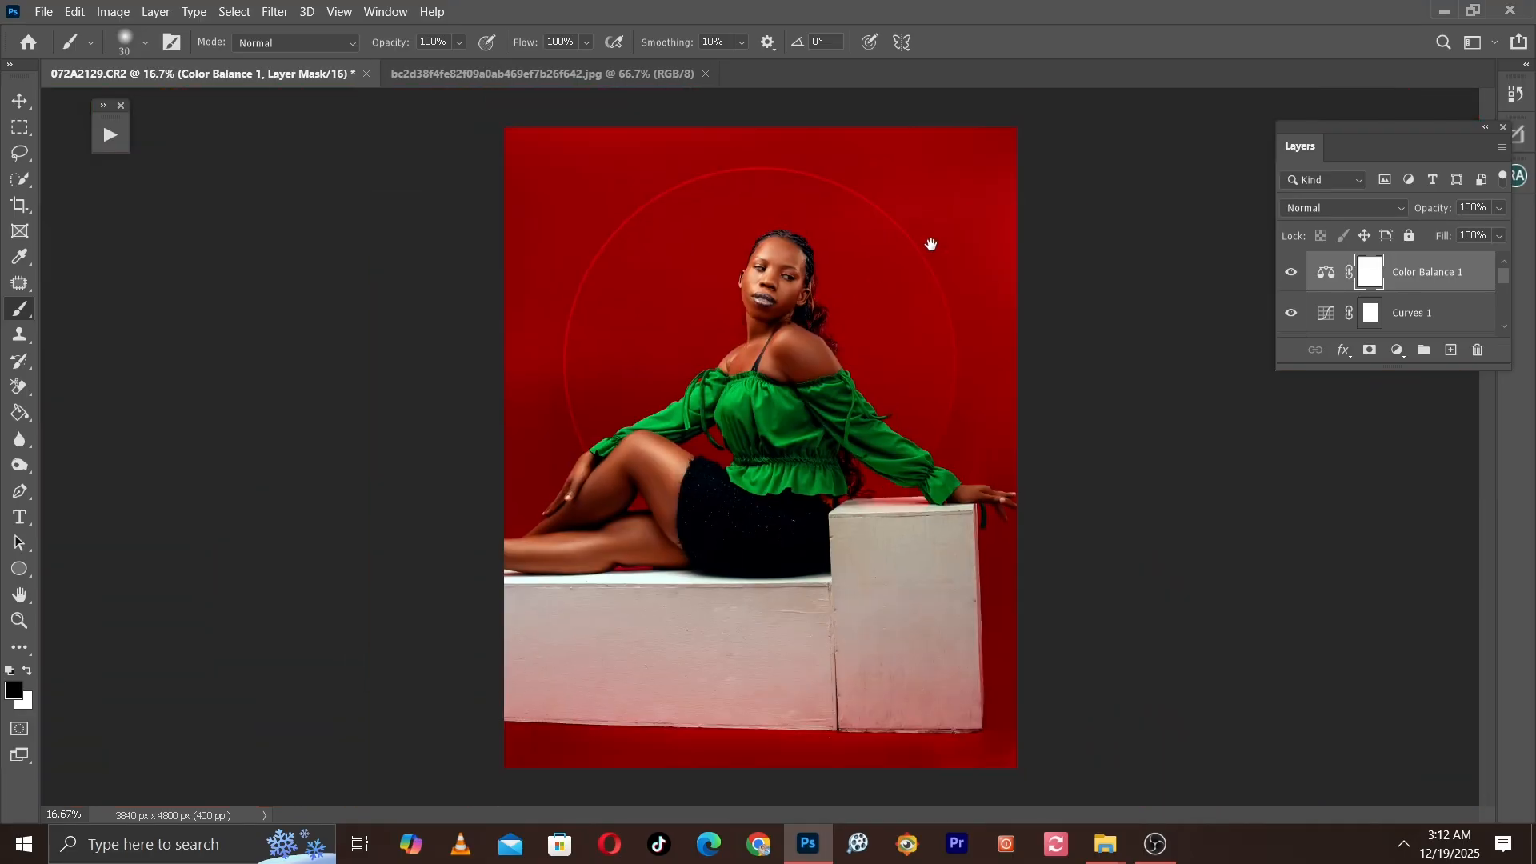
key(ctrl+plus)
scroll(976, 326, up, 1)
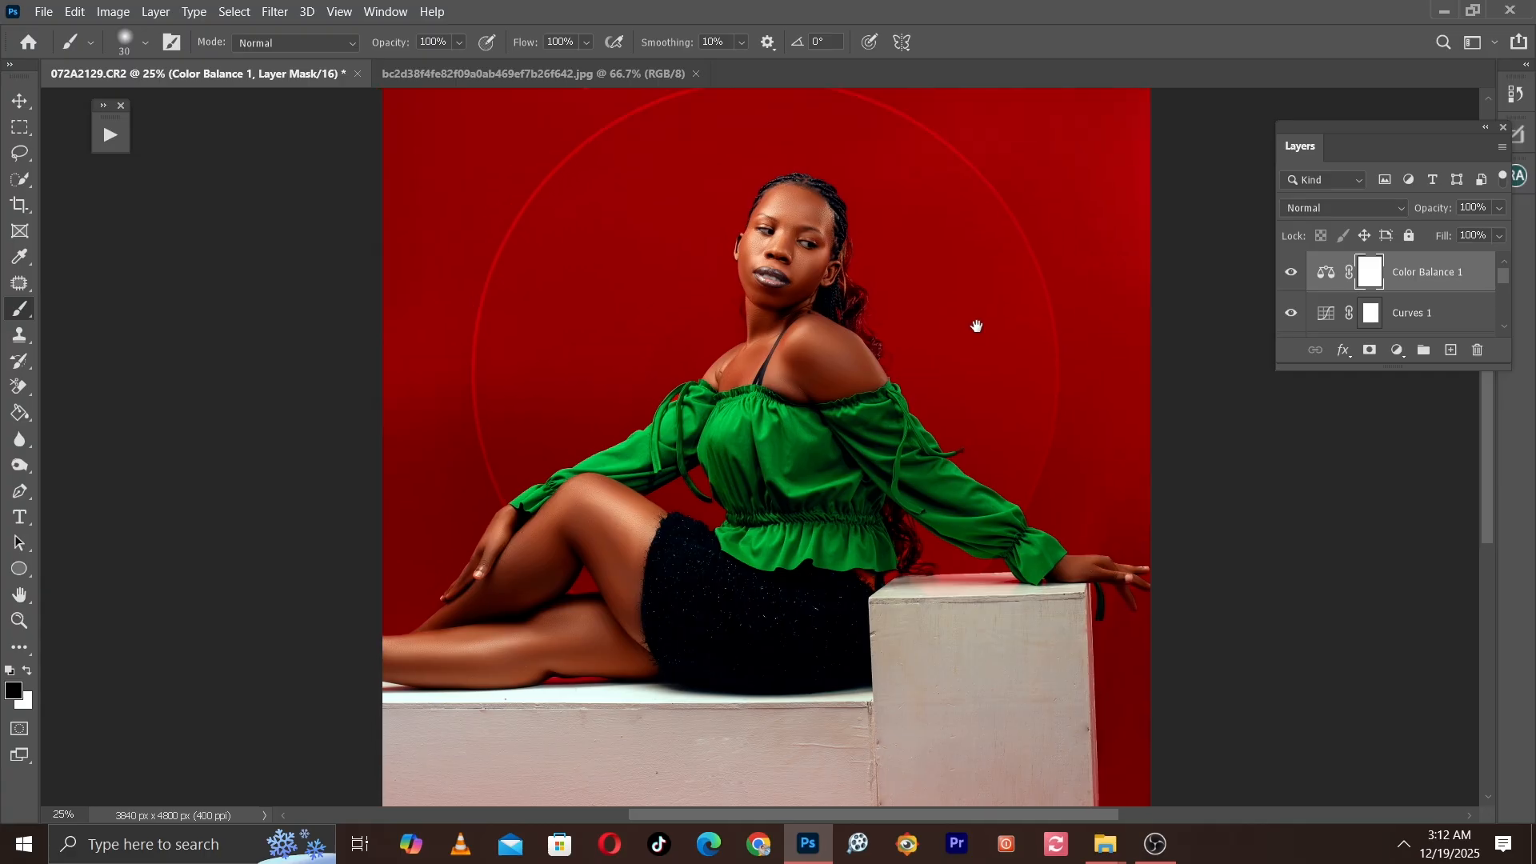
key(ctrl+plus)
drag(957, 274, 933, 379)
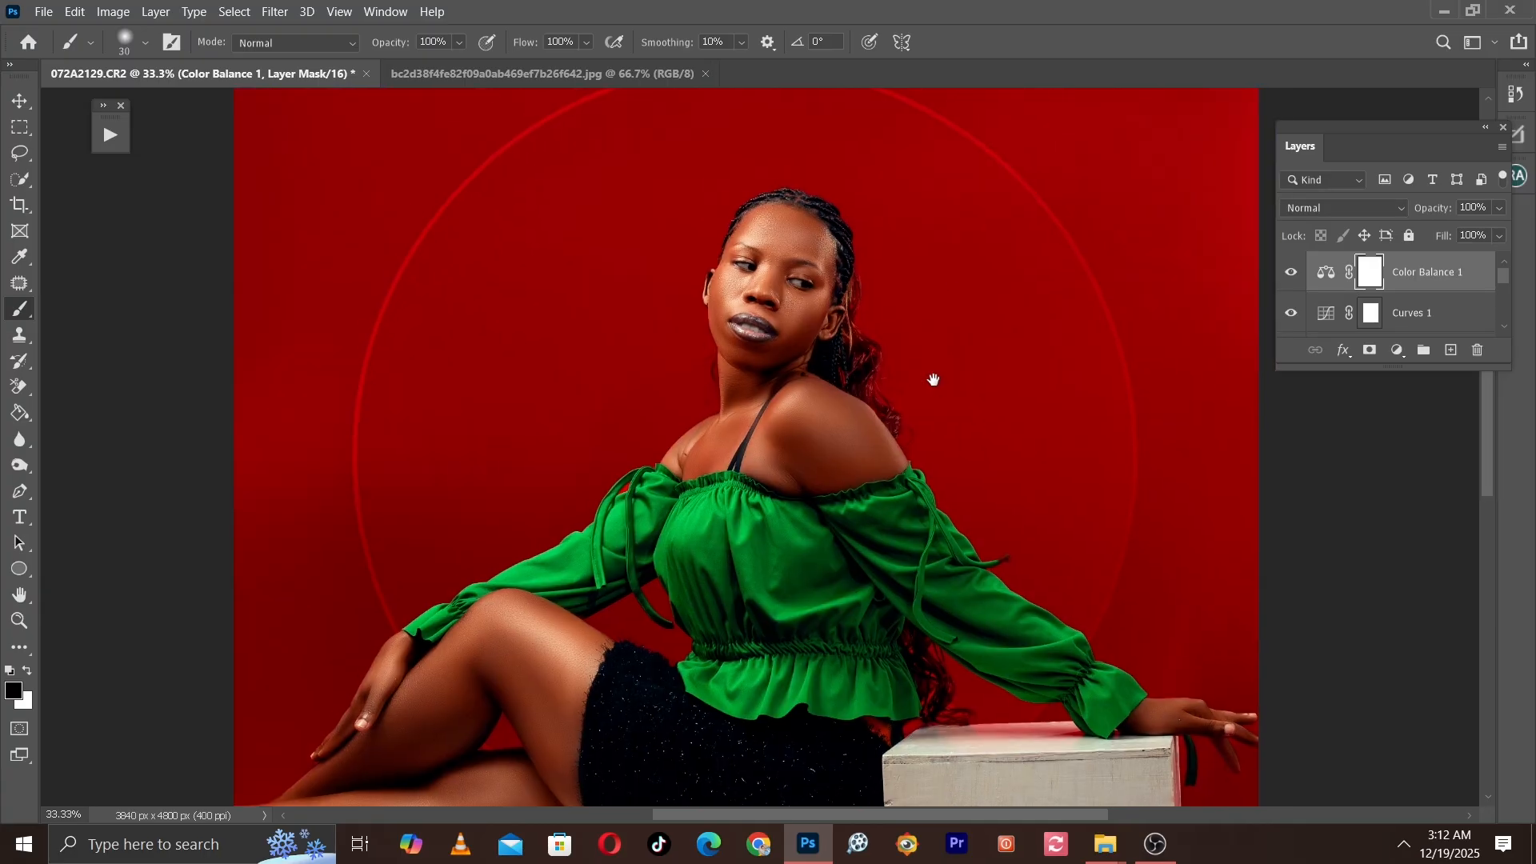
click(1290, 272)
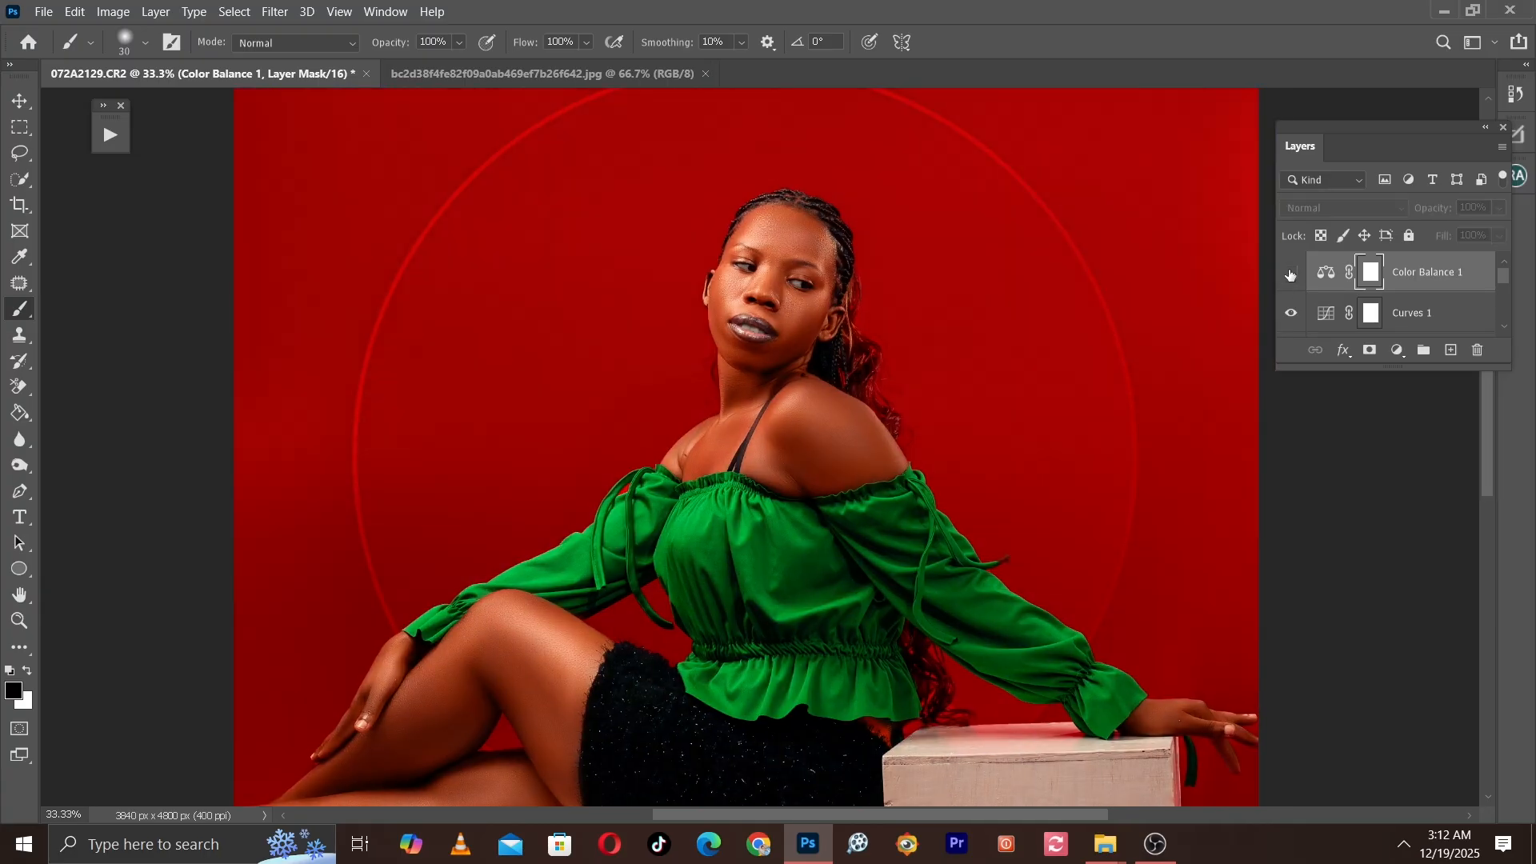
key(ctrl+minus)
click(1291, 272)
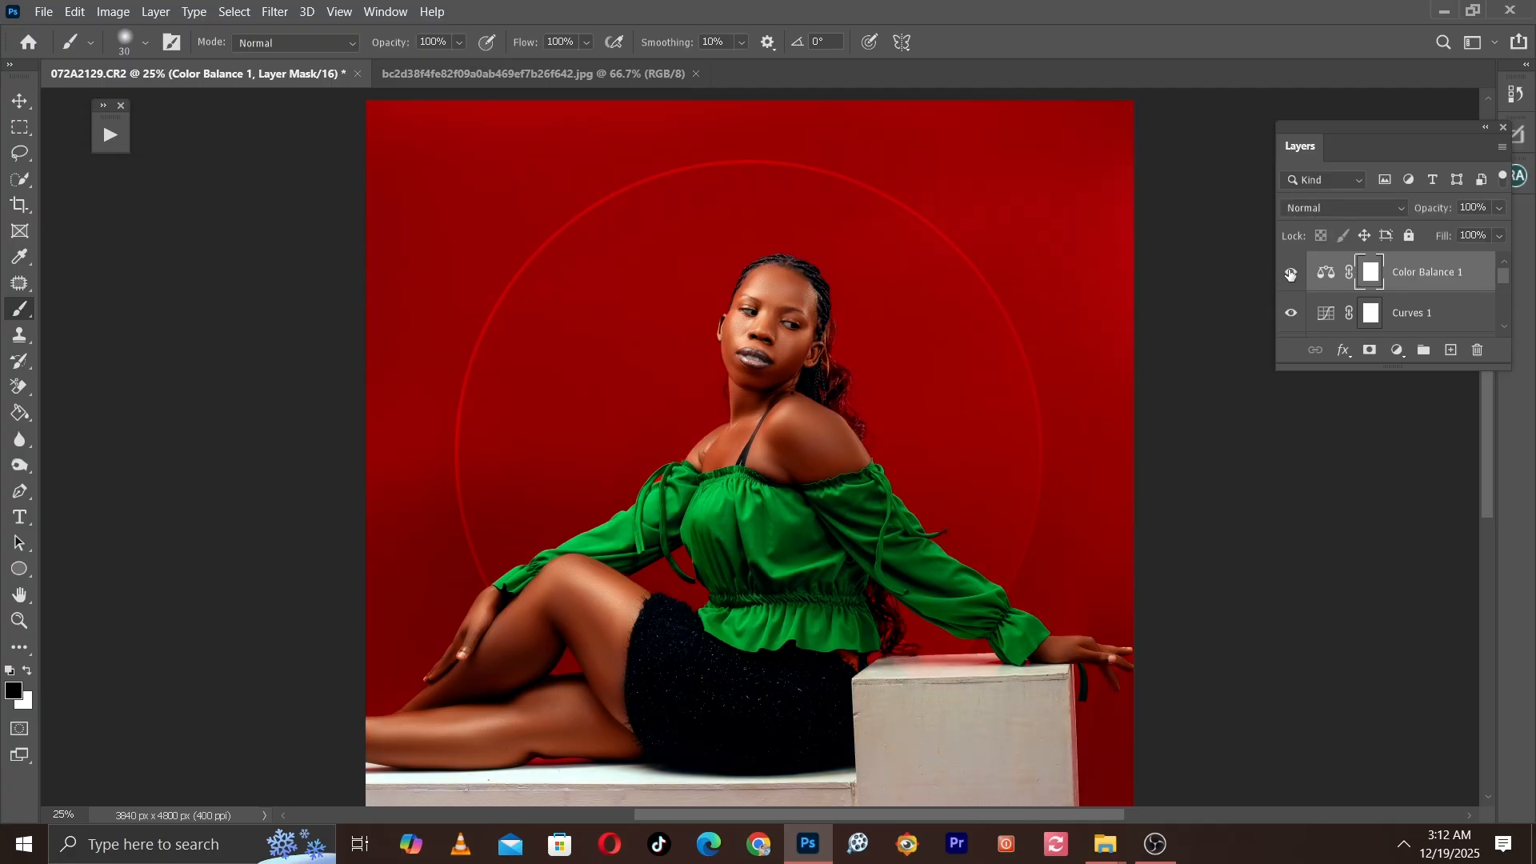
key(ctrl+minus)
click(1290, 273)
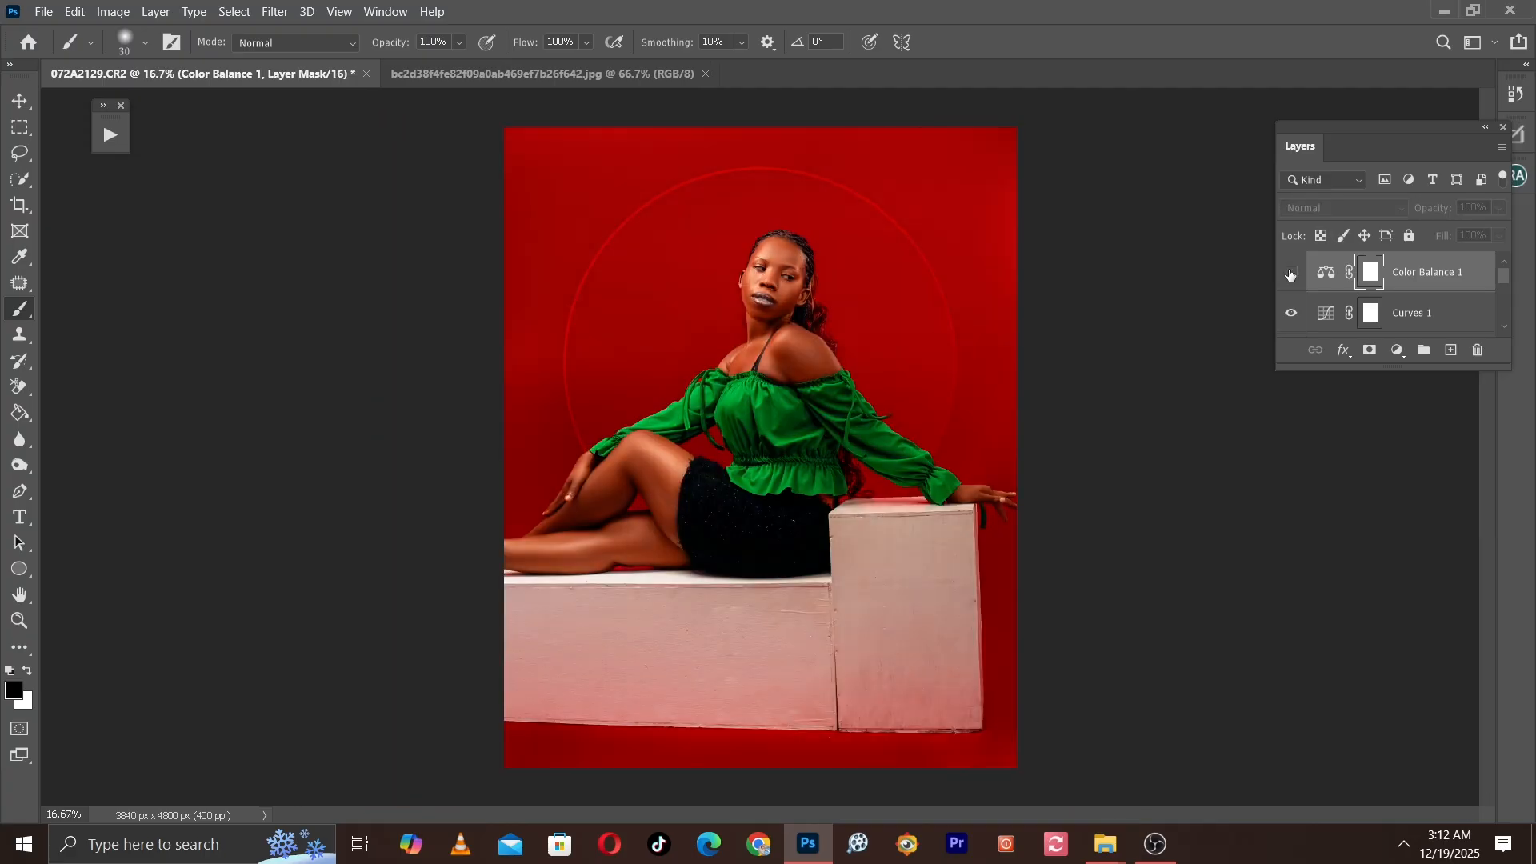
click(1291, 273)
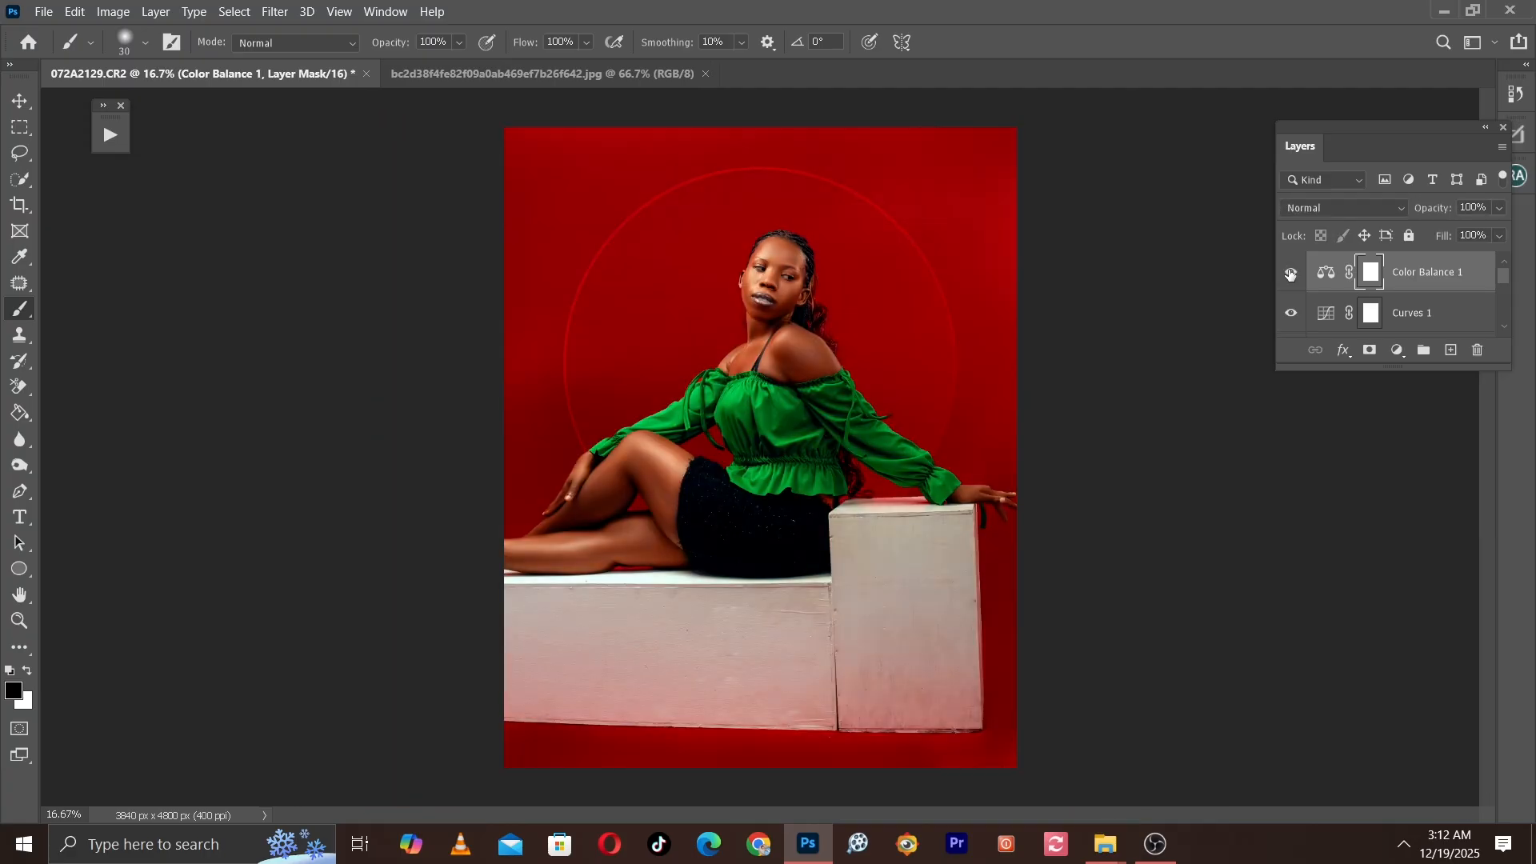
click(1291, 273)
click(1291, 273)
Step: Add a Selective Color adjustment layer on top and set the Black of its Reds to -3%
click(1398, 350)
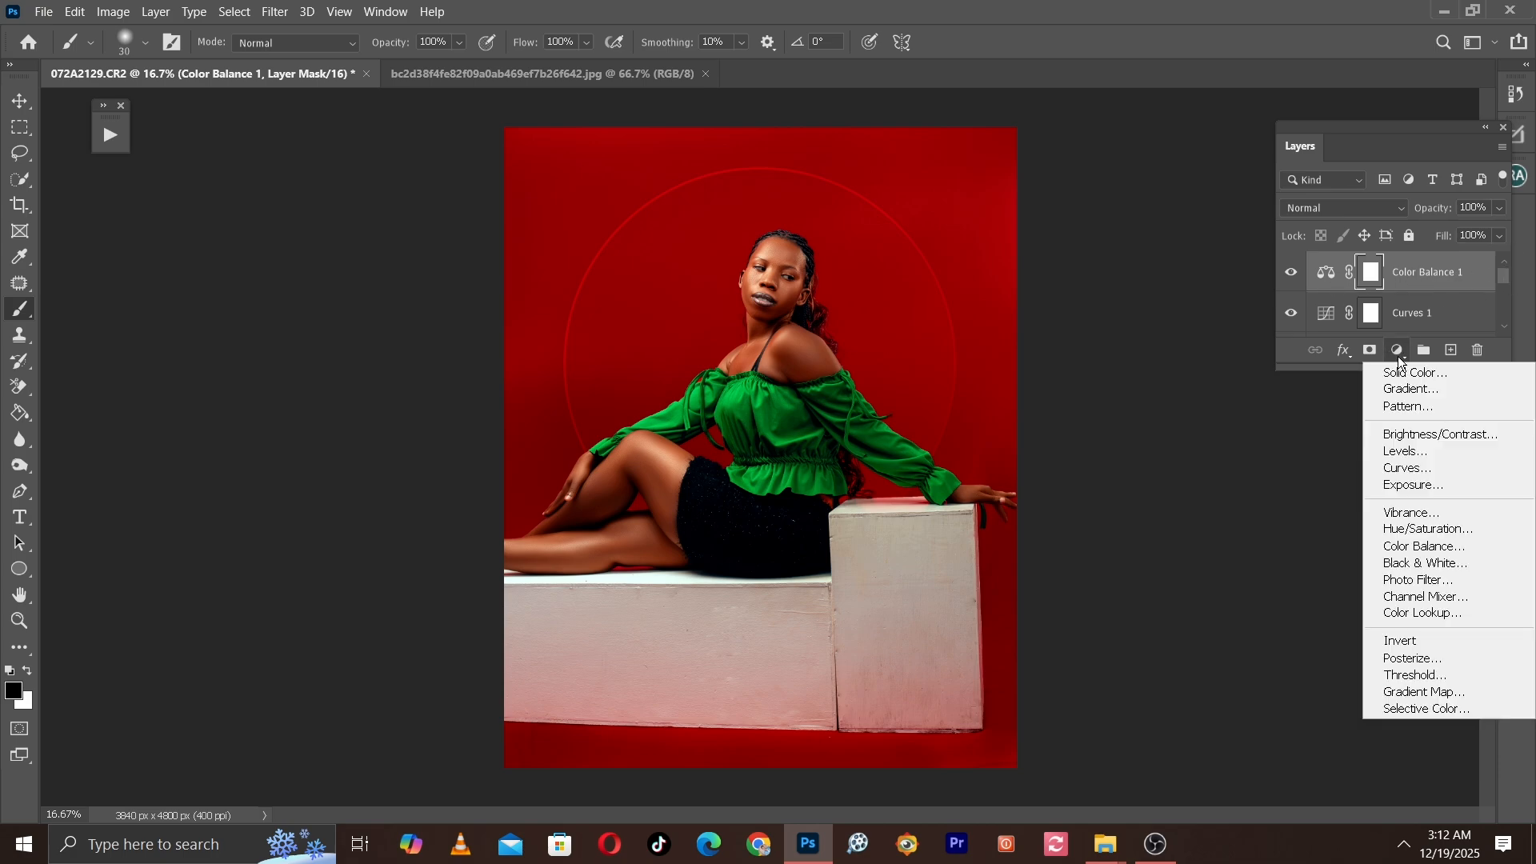
click(1422, 709)
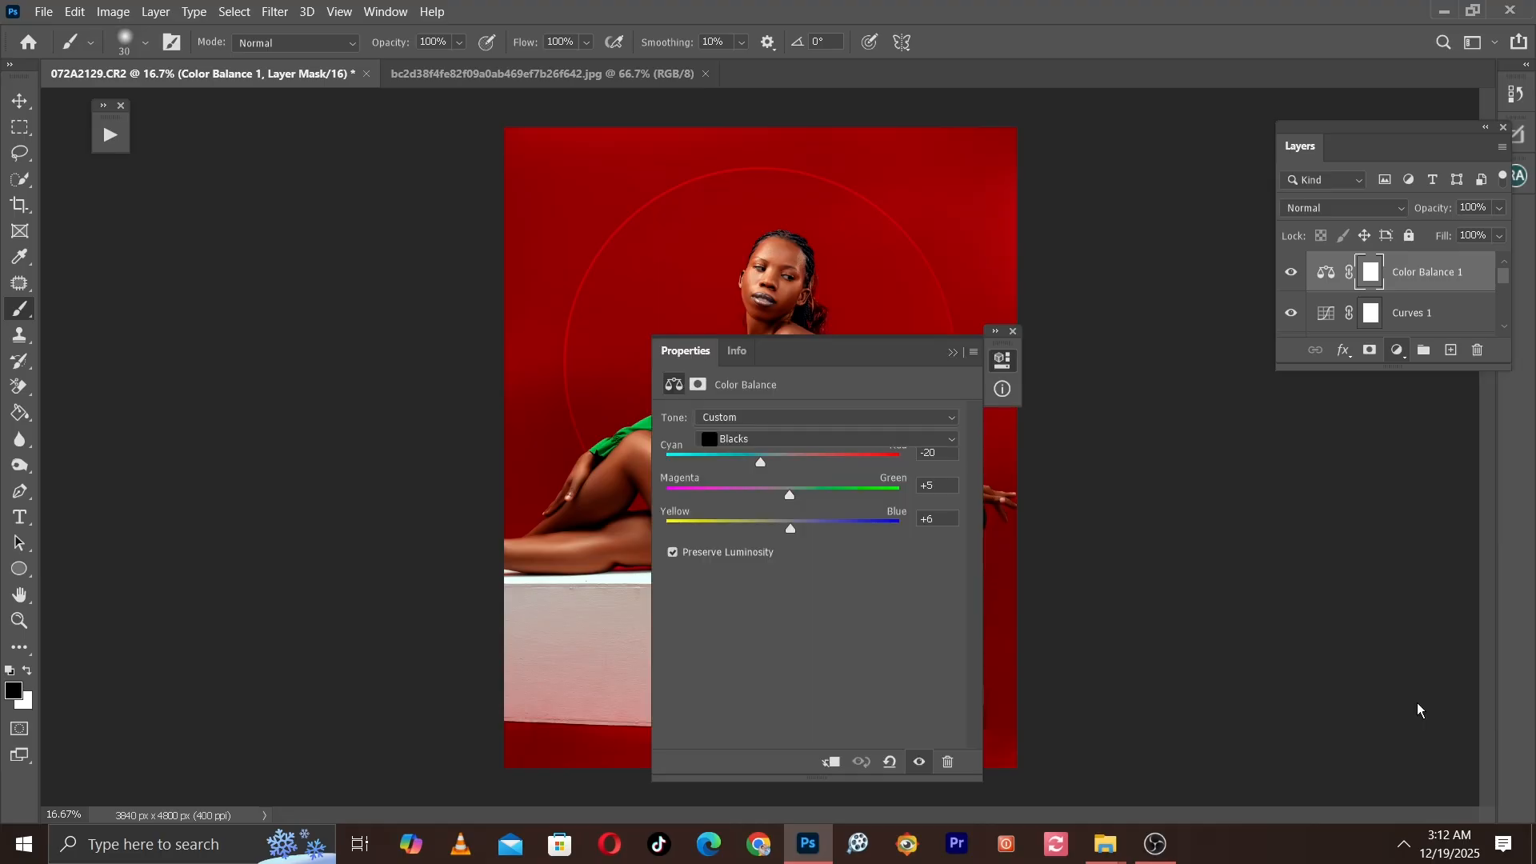
key(ctrl+plus)
click(771, 448)
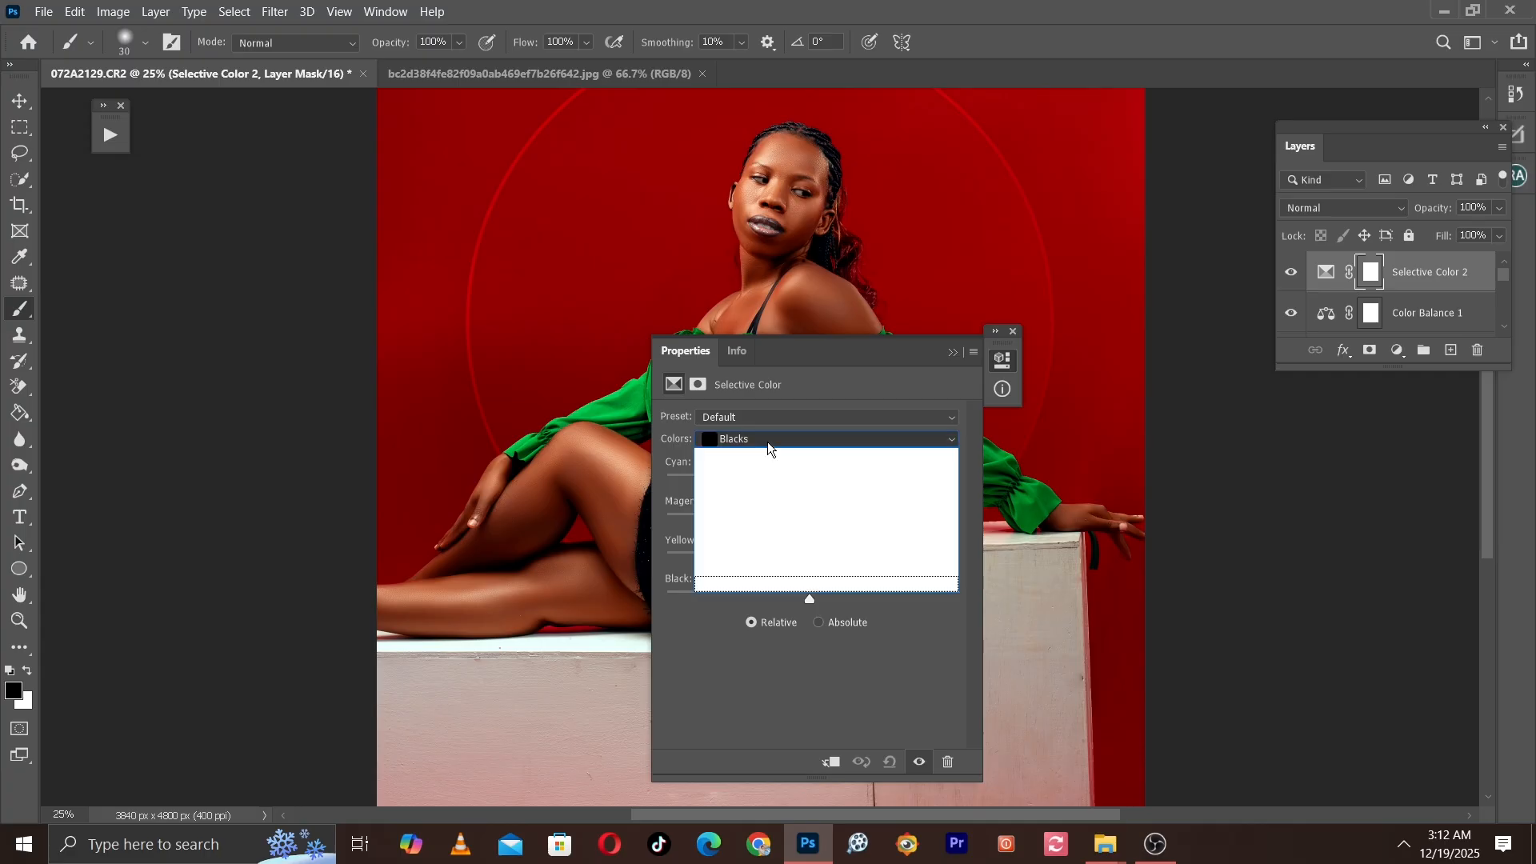
click(736, 463)
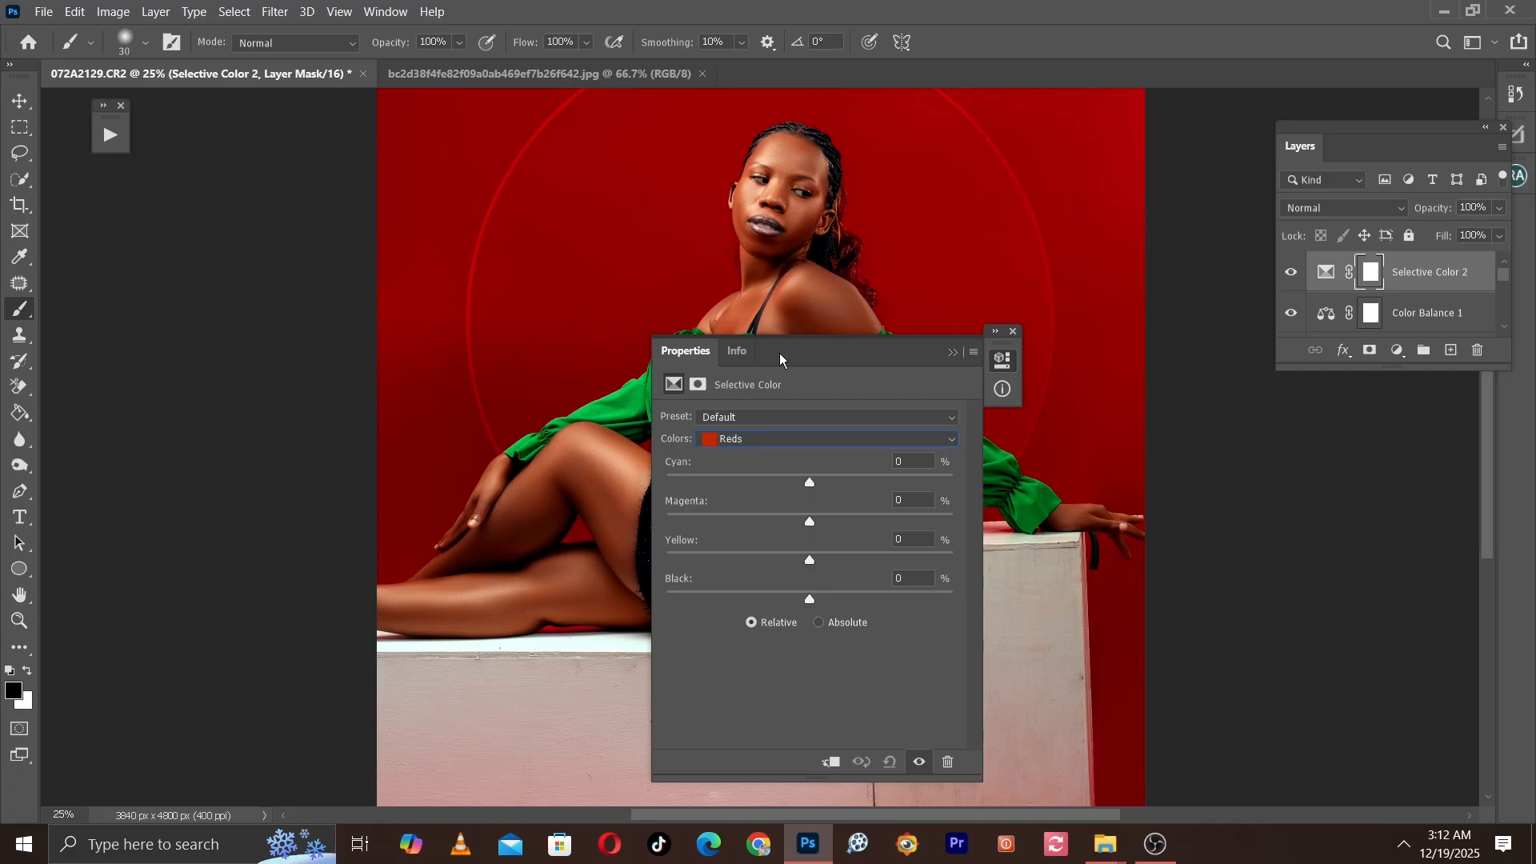
drag(800, 353, 1104, 289)
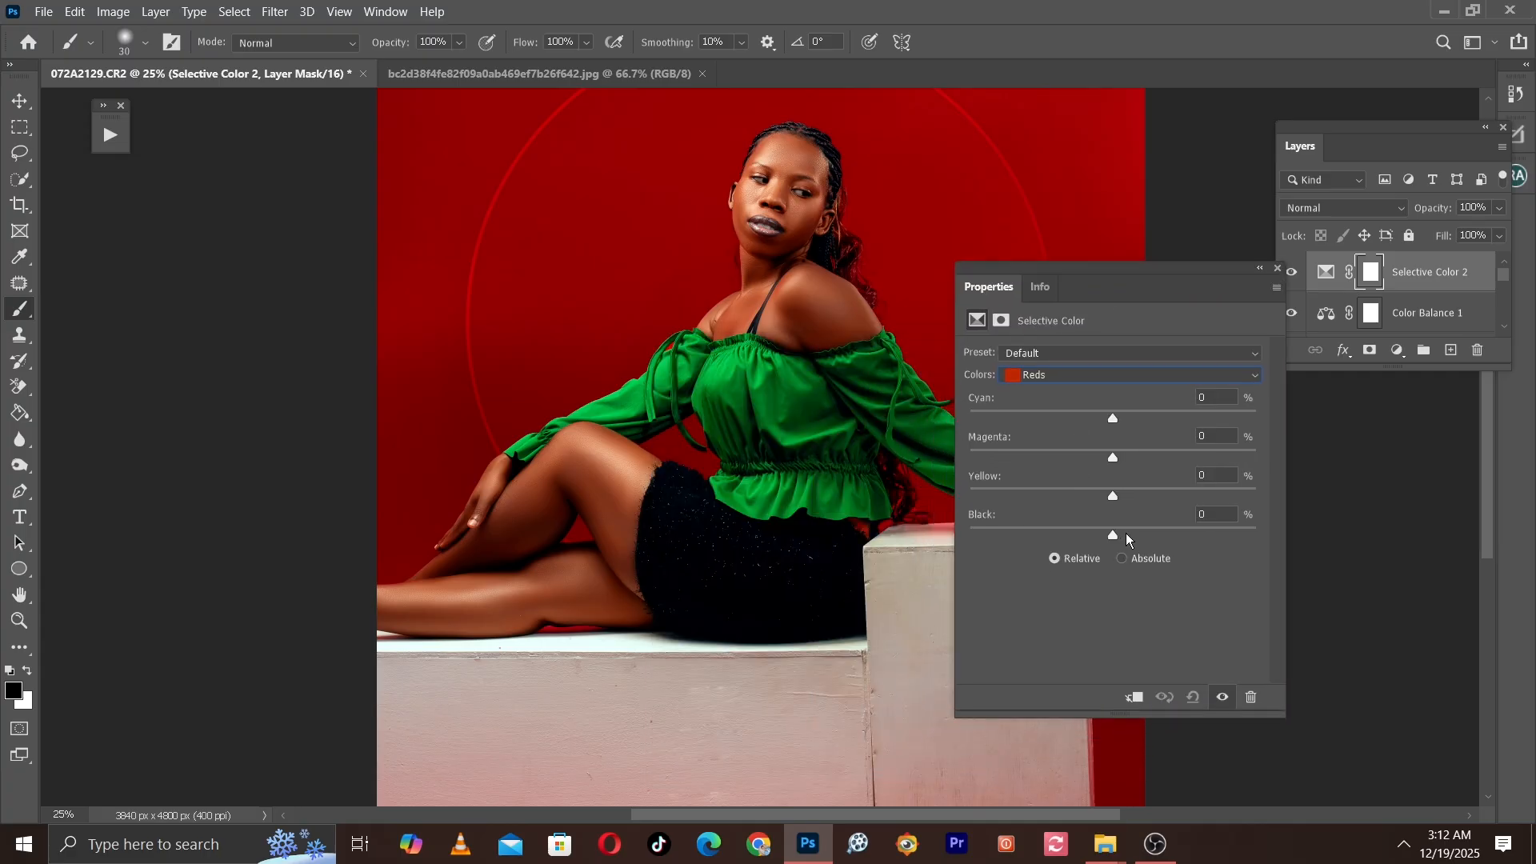
drag(1113, 535, 1109, 532)
Step: Set the Black of the Selective Color Yellows to -8%
click(1085, 376)
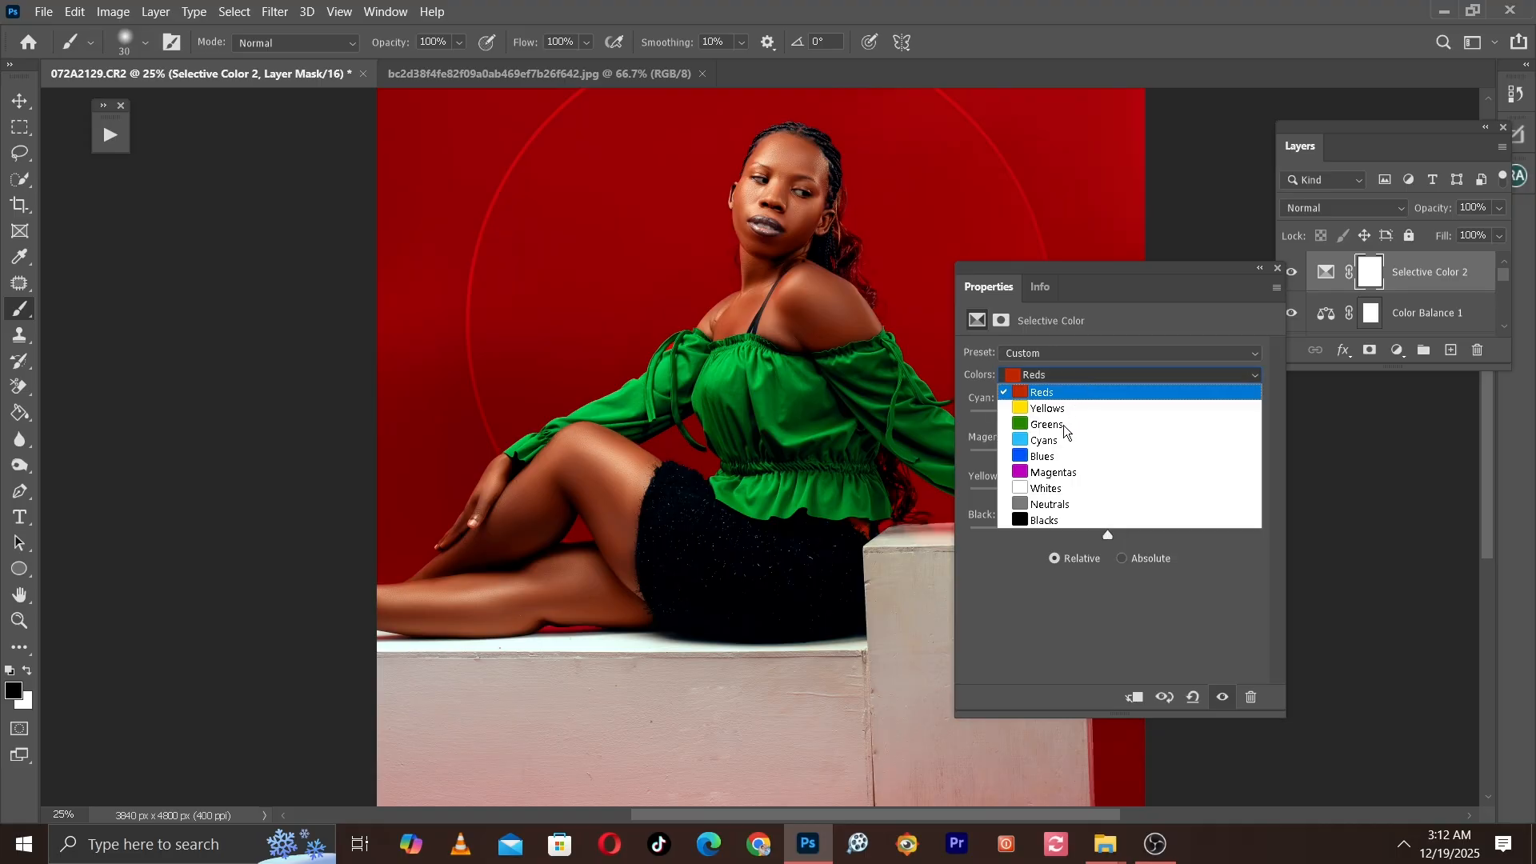
click(1066, 409)
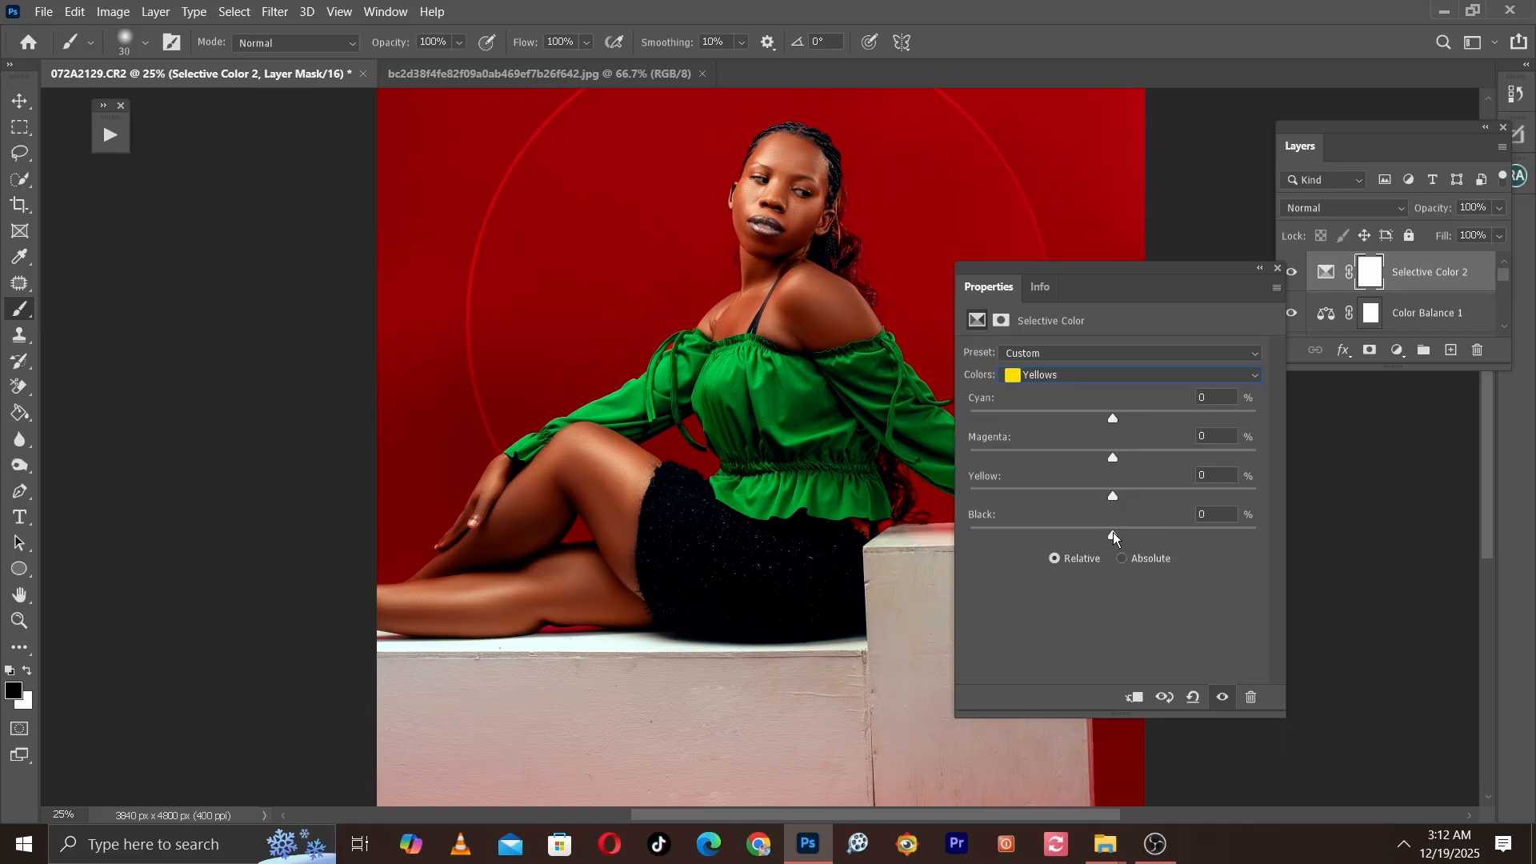
drag(1113, 534, 1050, 520)
double_click(1219, 517)
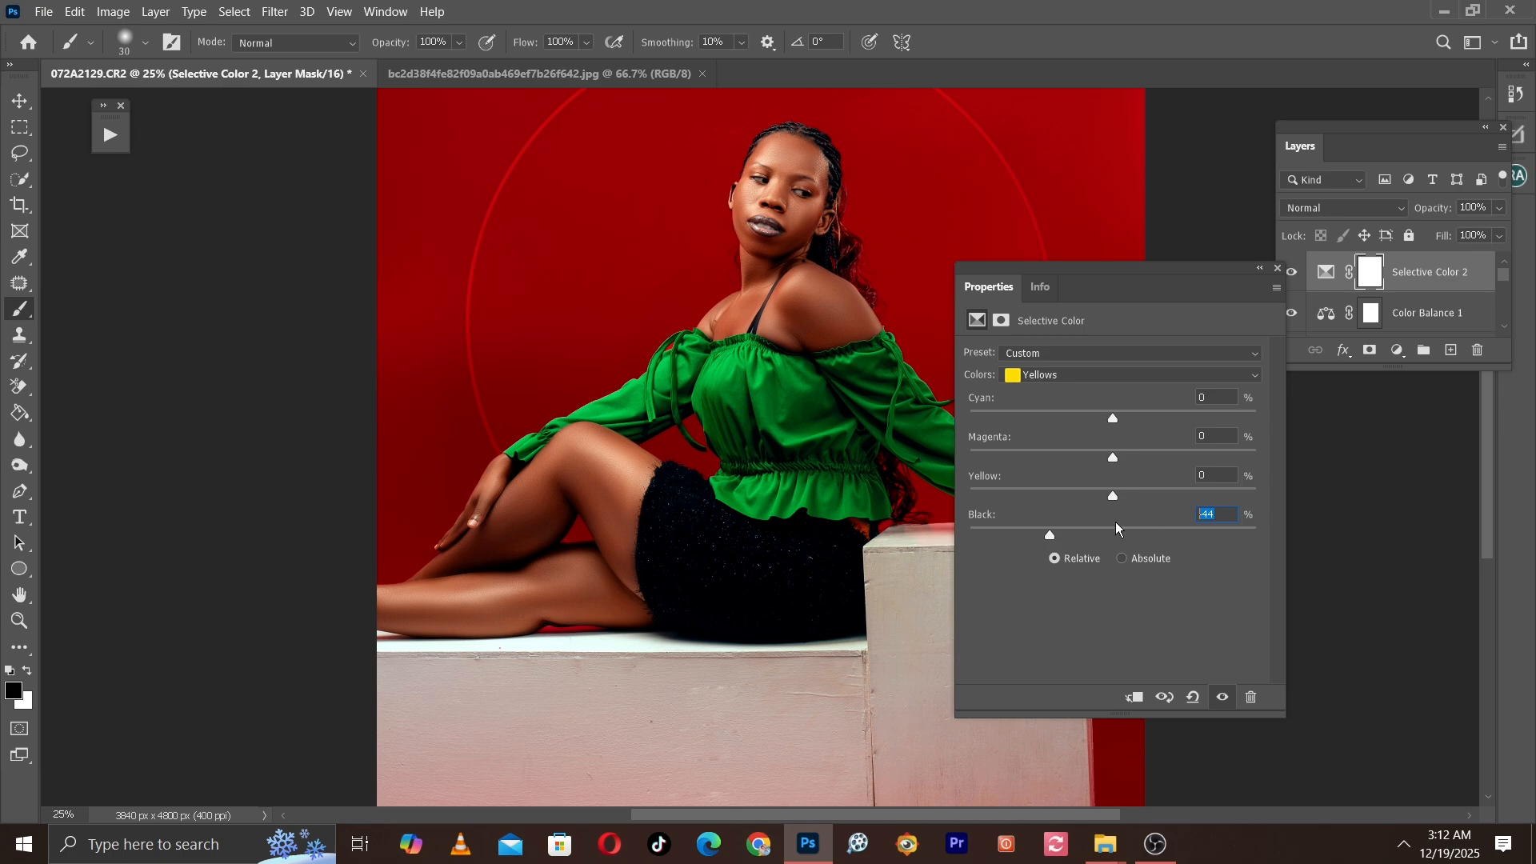
text(0)
drag(1112, 536, 1101, 538)
Step: Set the Cyan of the Selective Color Reds to -2% and fine-tune their Magenta and Yellow close to zero
click(1073, 377)
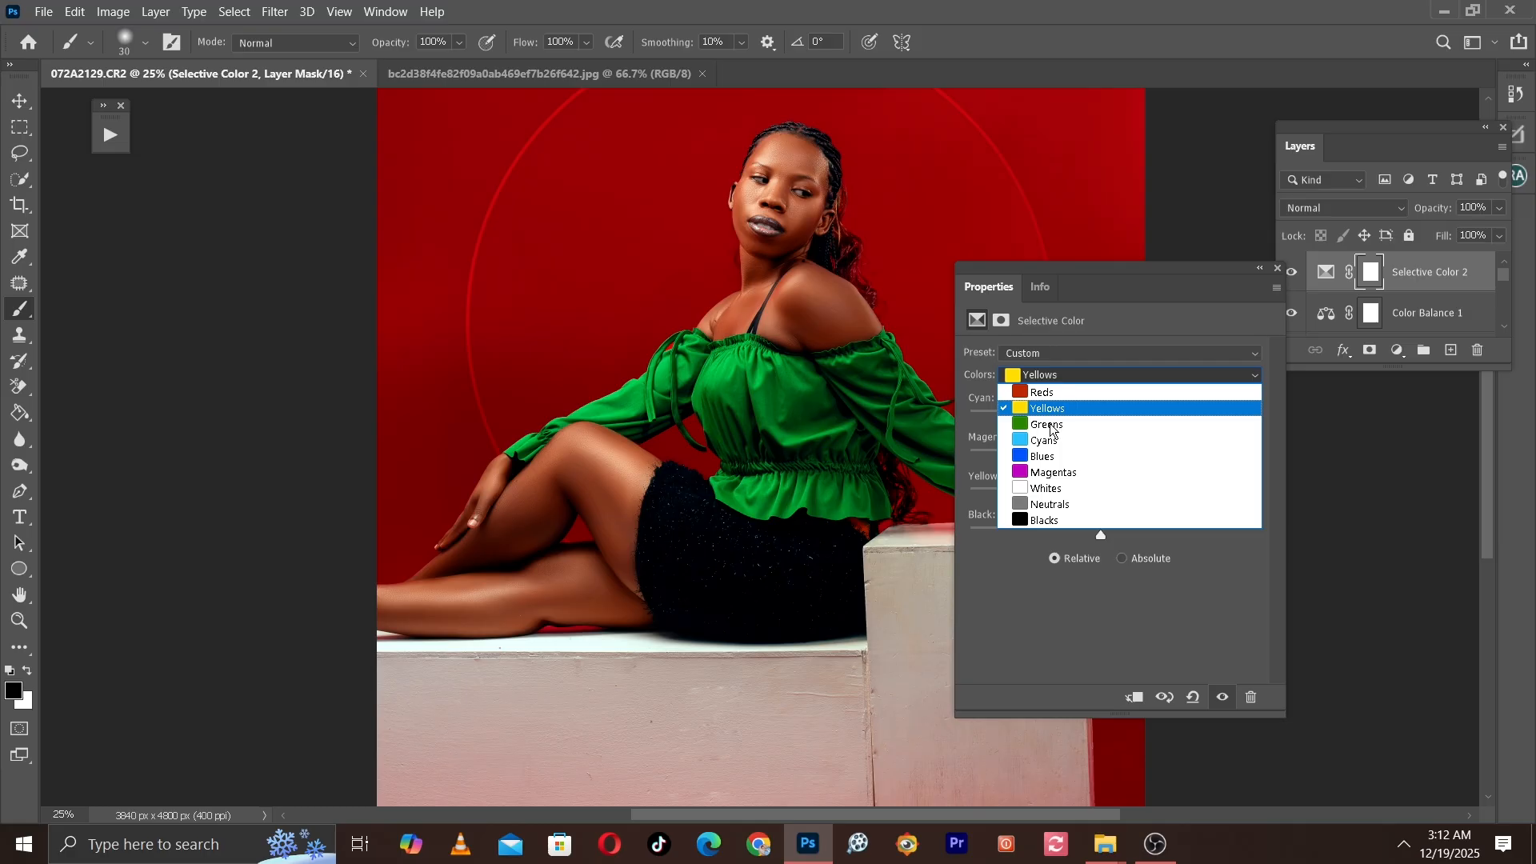
click(1043, 391)
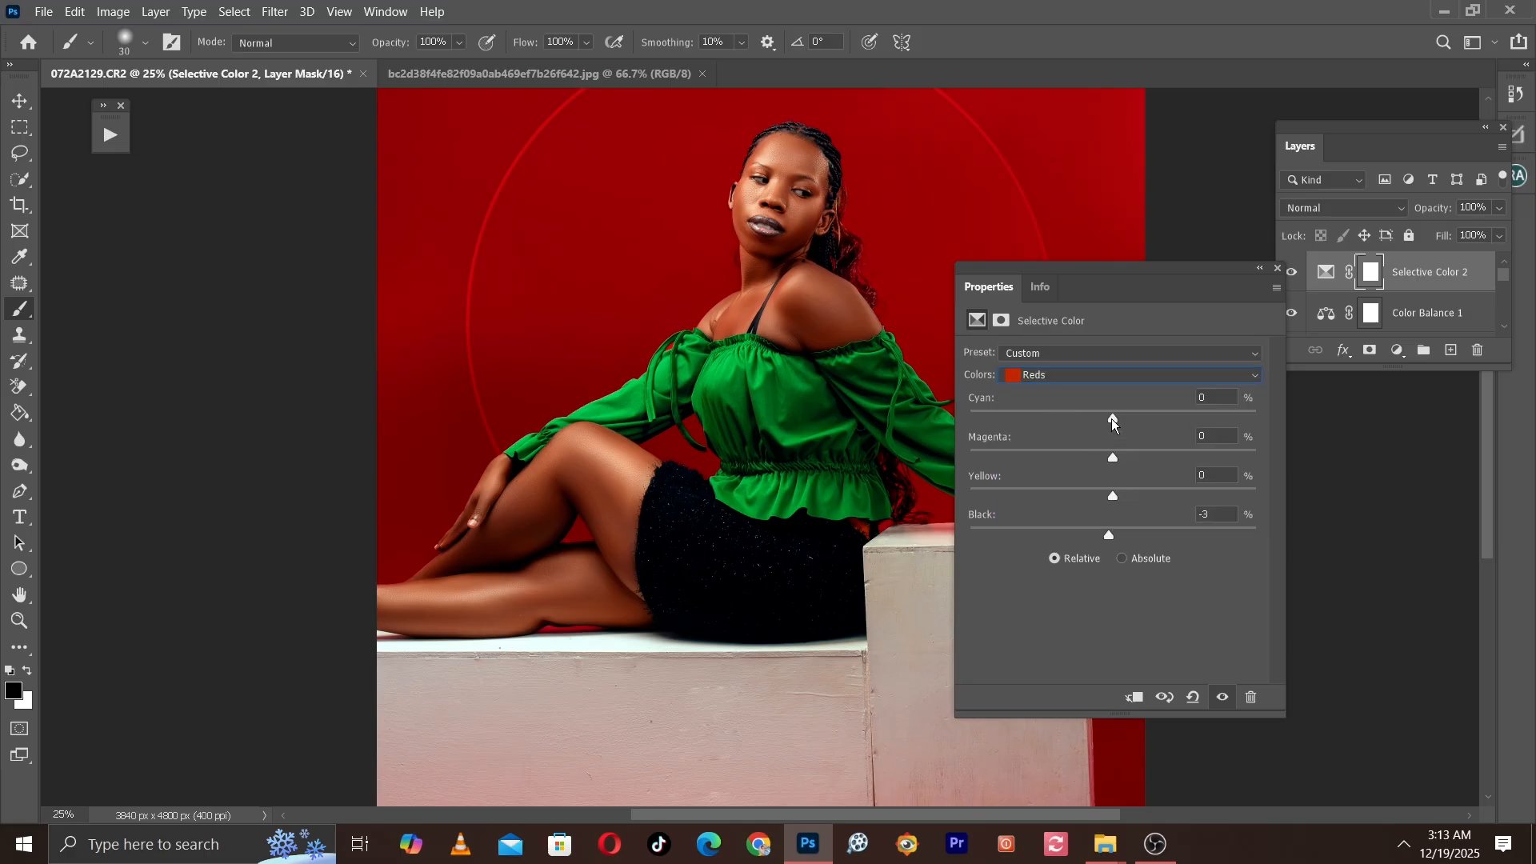
drag(1103, 415, 1100, 456)
double_click(1202, 437)
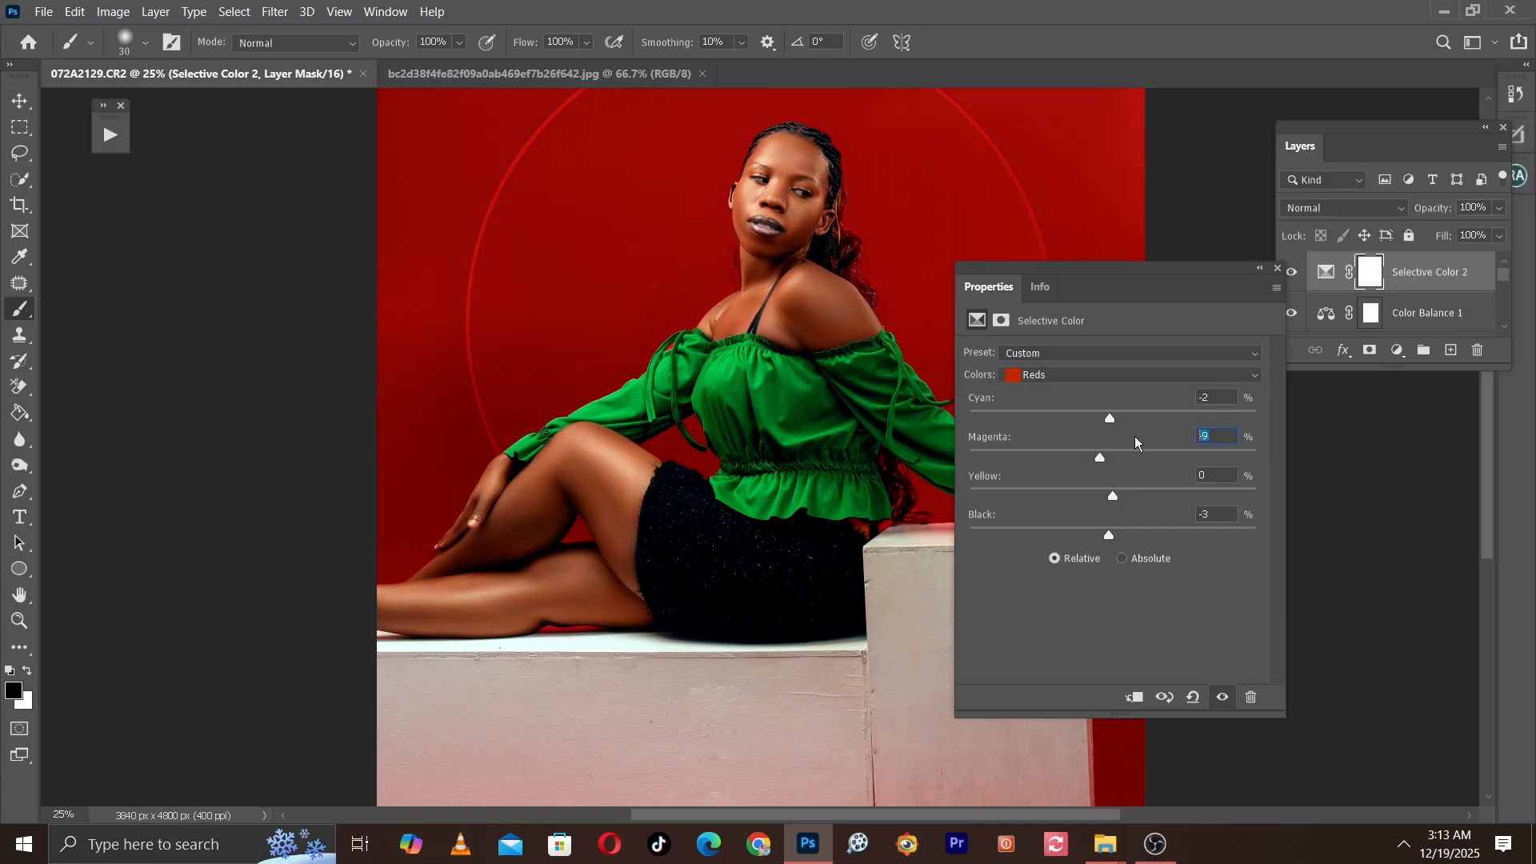
text(0)
mouse_move(1113, 496)
mouse_down()
mouse_move(1092, 498)
mouse_move(1129, 496)
mouse_up()
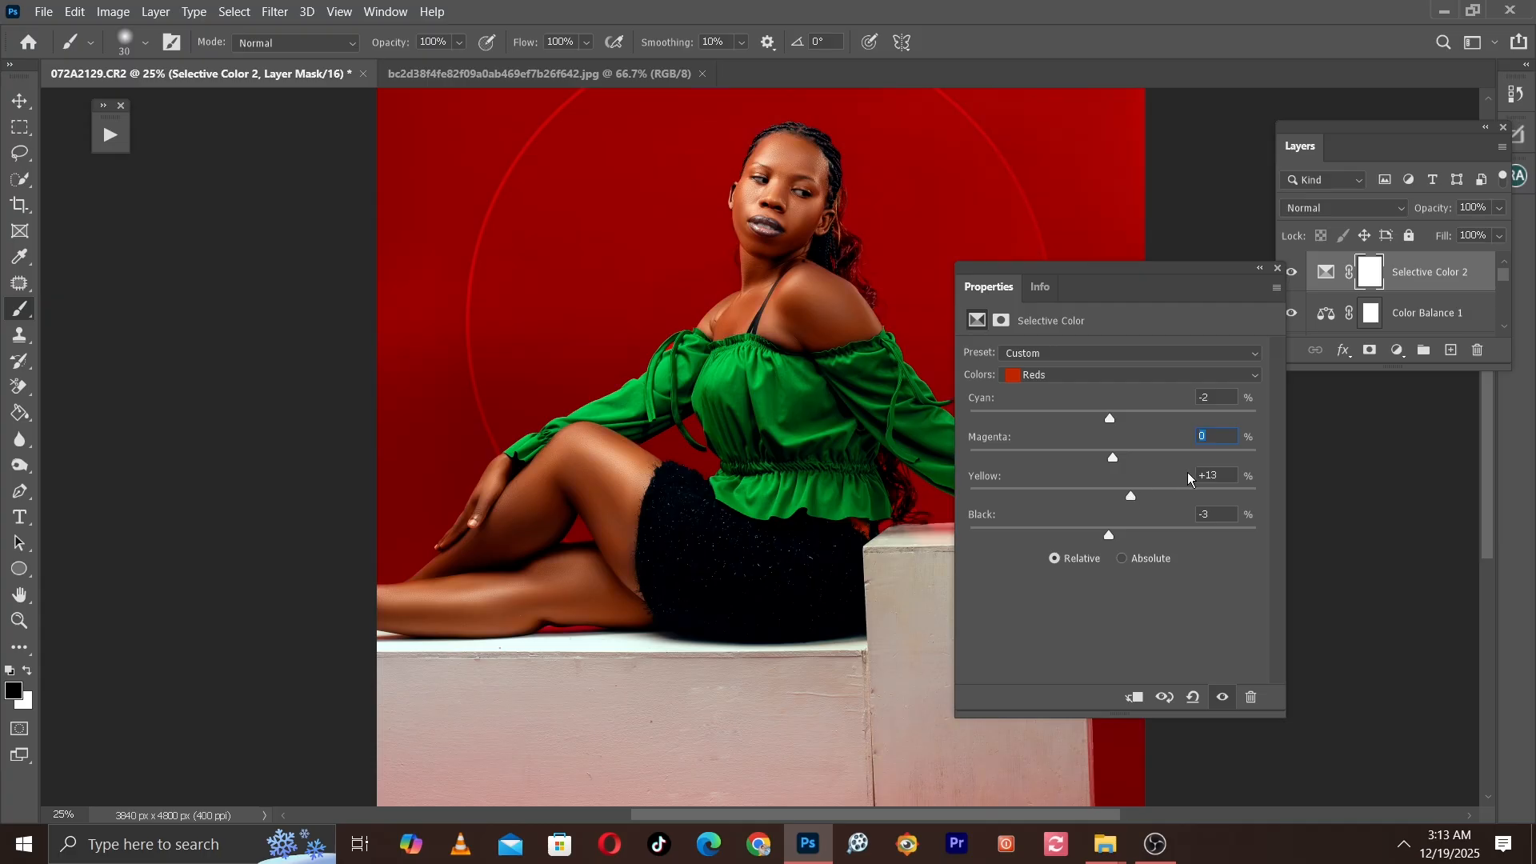
double_click(1216, 476)
text(0)
key(Up)
key(Up)
click(1116, 459)
Step: In the Selective Color Yellows, set Magenta to -6% and raise Cyan slightly above zero
click(1071, 379)
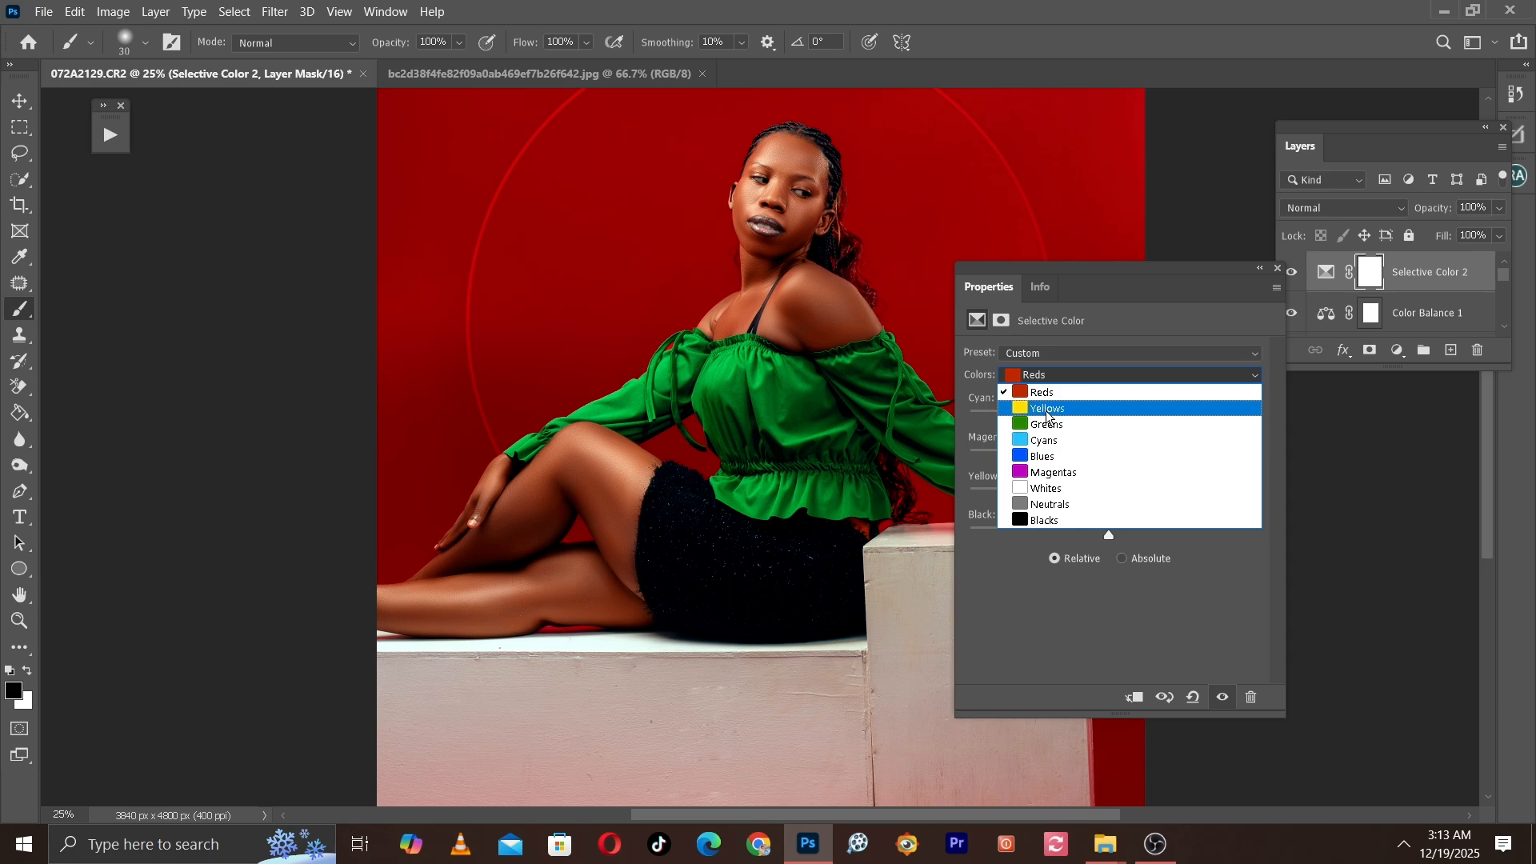
click(1048, 411)
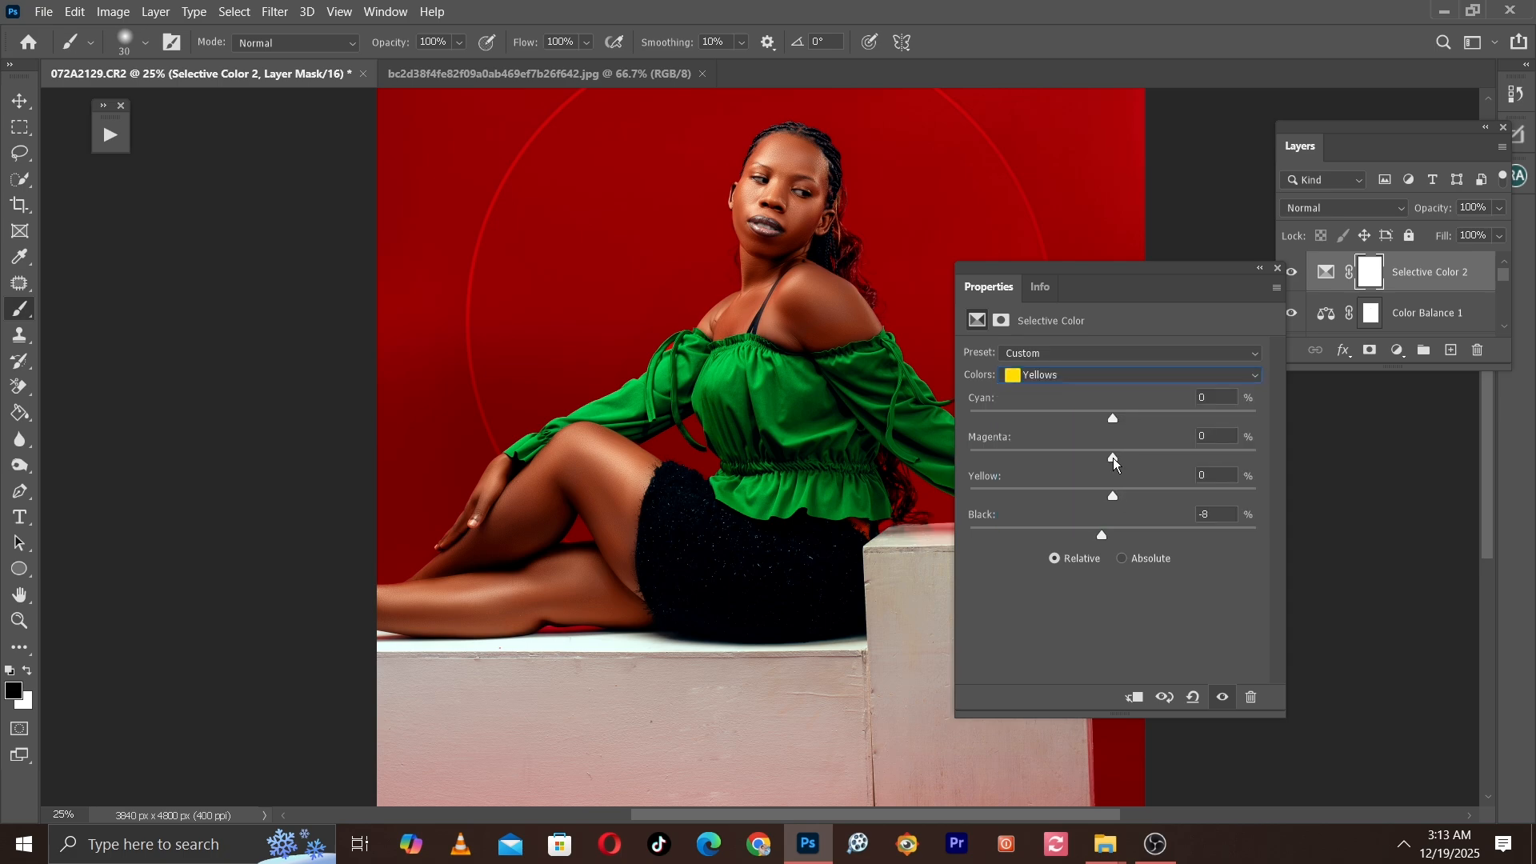
mouse_move(1113, 459)
mouse_down()
mouse_move(1079, 454)
mouse_move(1113, 451)
mouse_up()
click(1216, 436)
text(-3)
drag(1110, 458, 1142, 413)
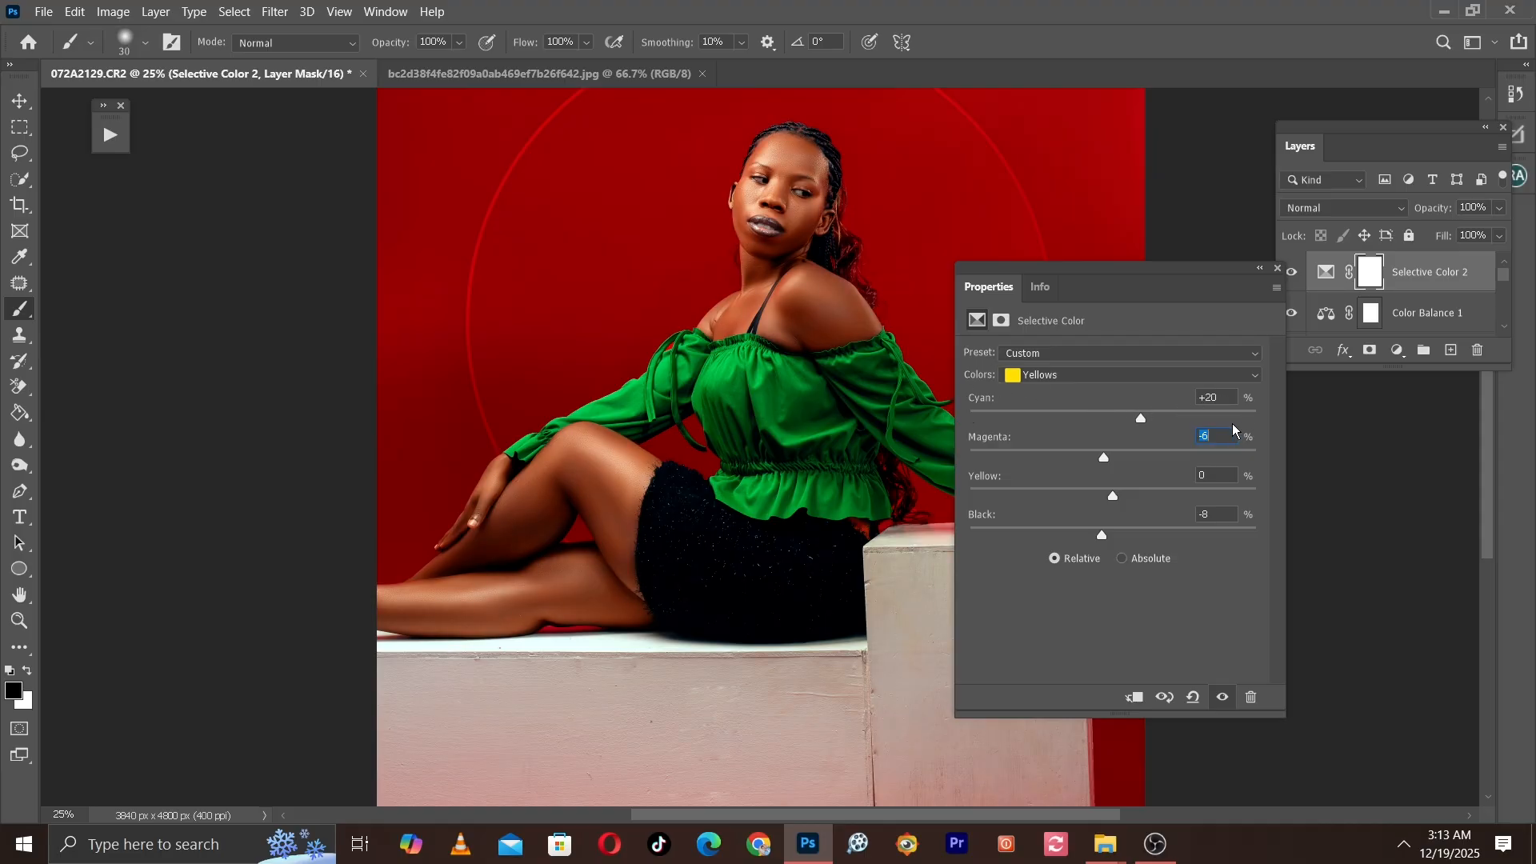
key(shift+Tab)
text(0)
click(1125, 421)
Step: Raise Yellow slightly and lower Black further in the Selective Color Yellows, then put the adjustment settings away
mouse_move(1113, 496)
mouse_down()
mouse_move(1072, 494)
mouse_move(1140, 496)
mouse_up()
click(1220, 477)
text(0)
mouse_move(1113, 497)
mouse_down()
mouse_move(1098, 497)
mouse_move(1123, 505)
mouse_up()
drag(1104, 535, 1085, 530)
click(1259, 269)
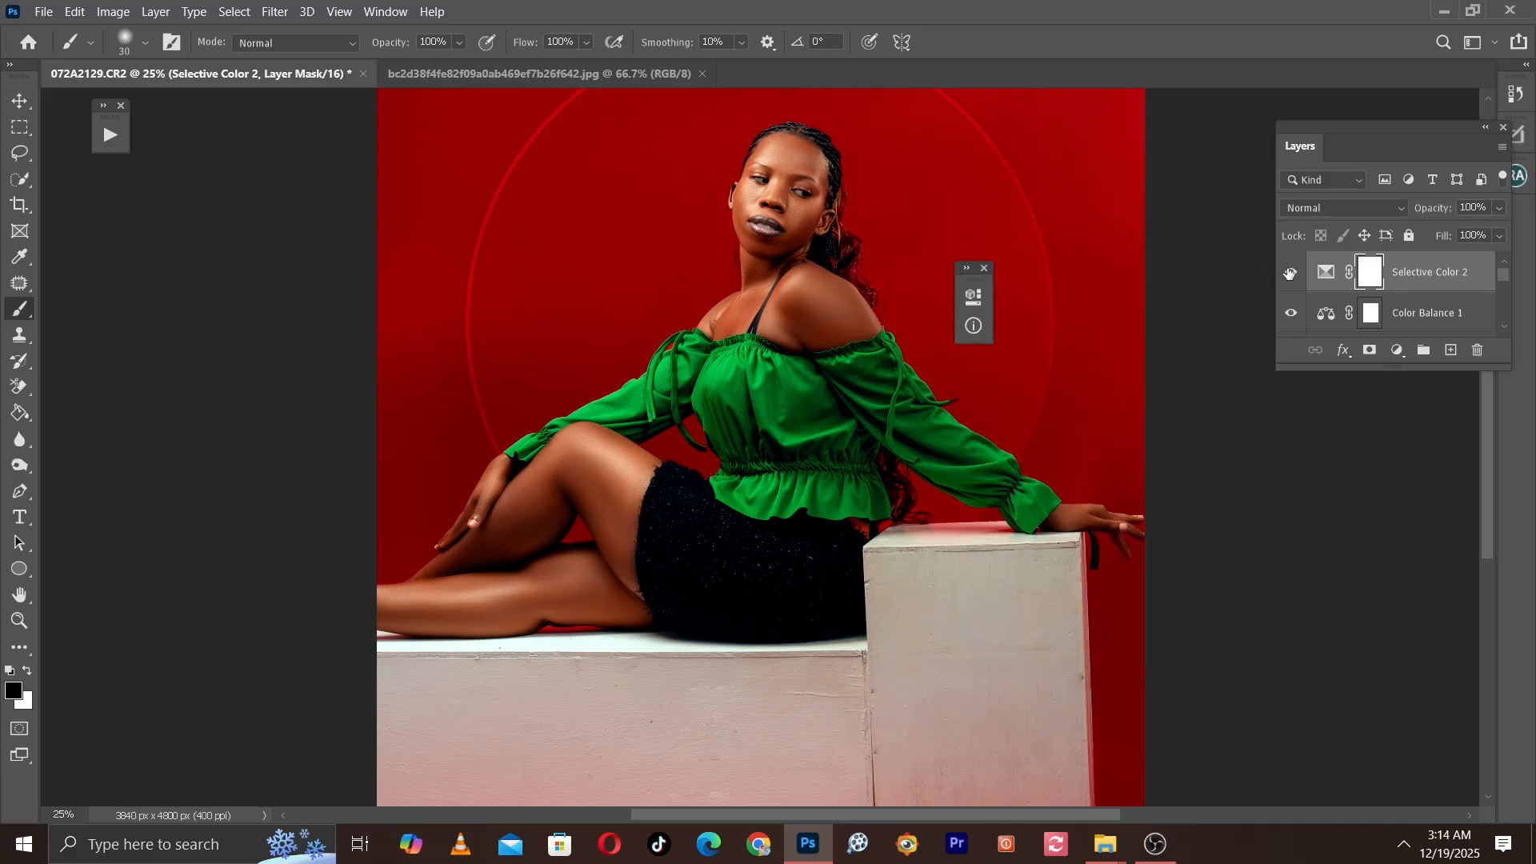
key(ctrl+minus)
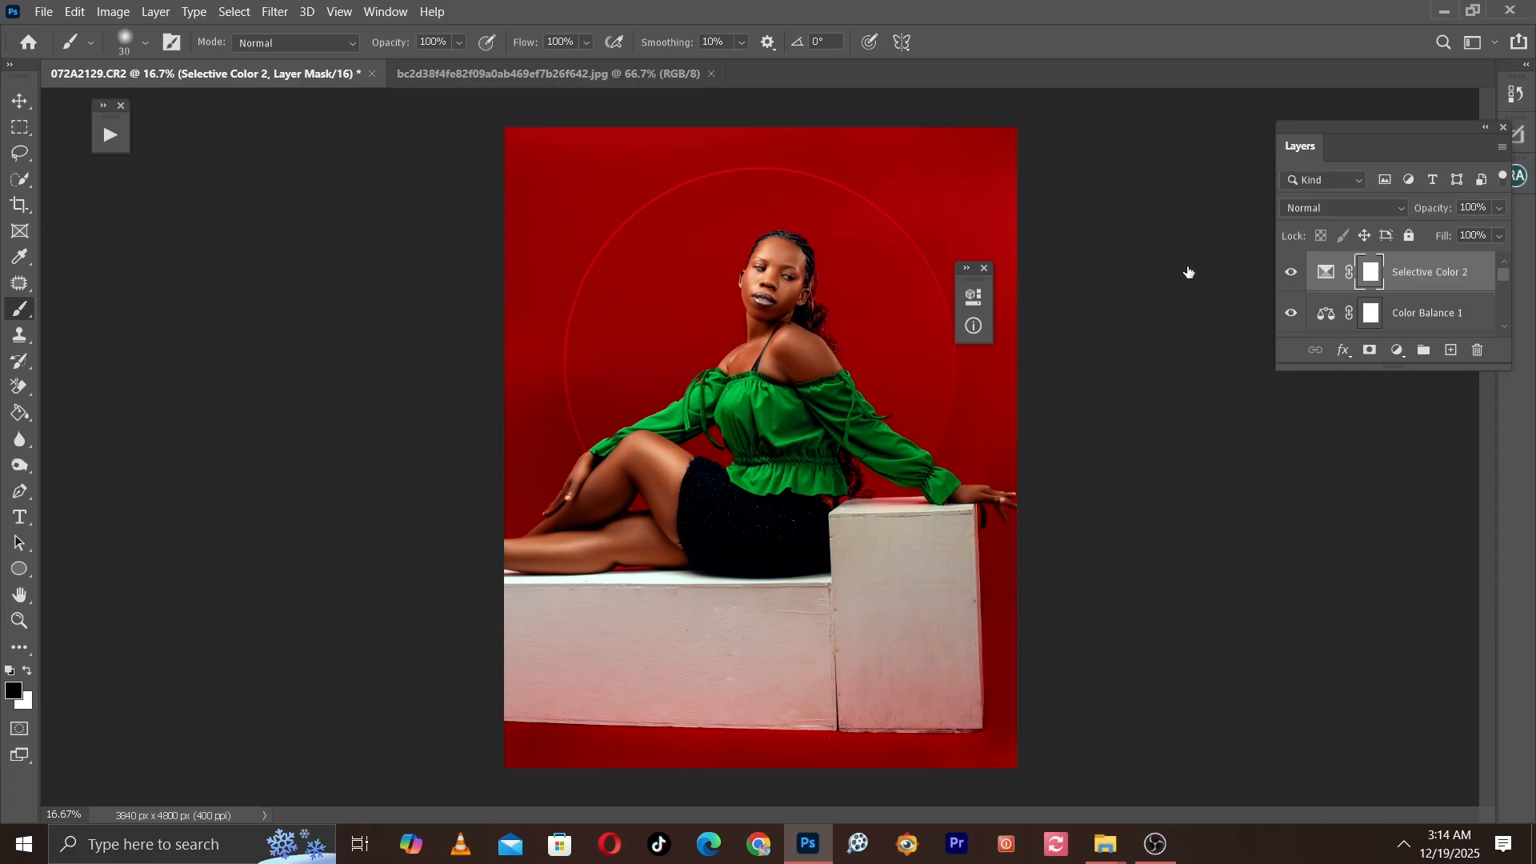
click(985, 268)
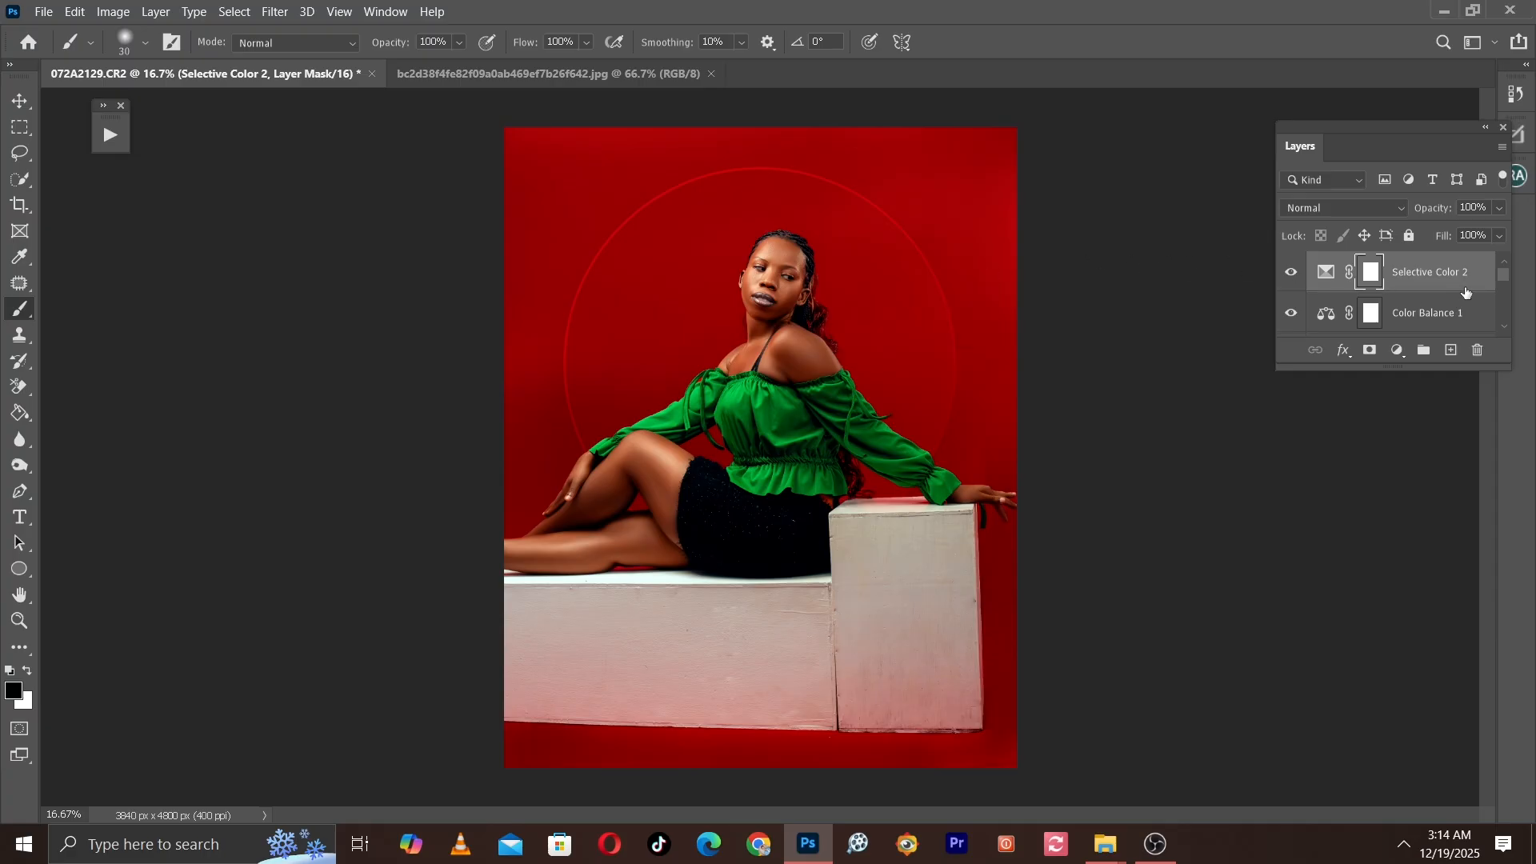
Step: Group the retouching and color adjustment layers from Eye whitening up to Selective Color 2
drag(1504, 274, 1504, 321)
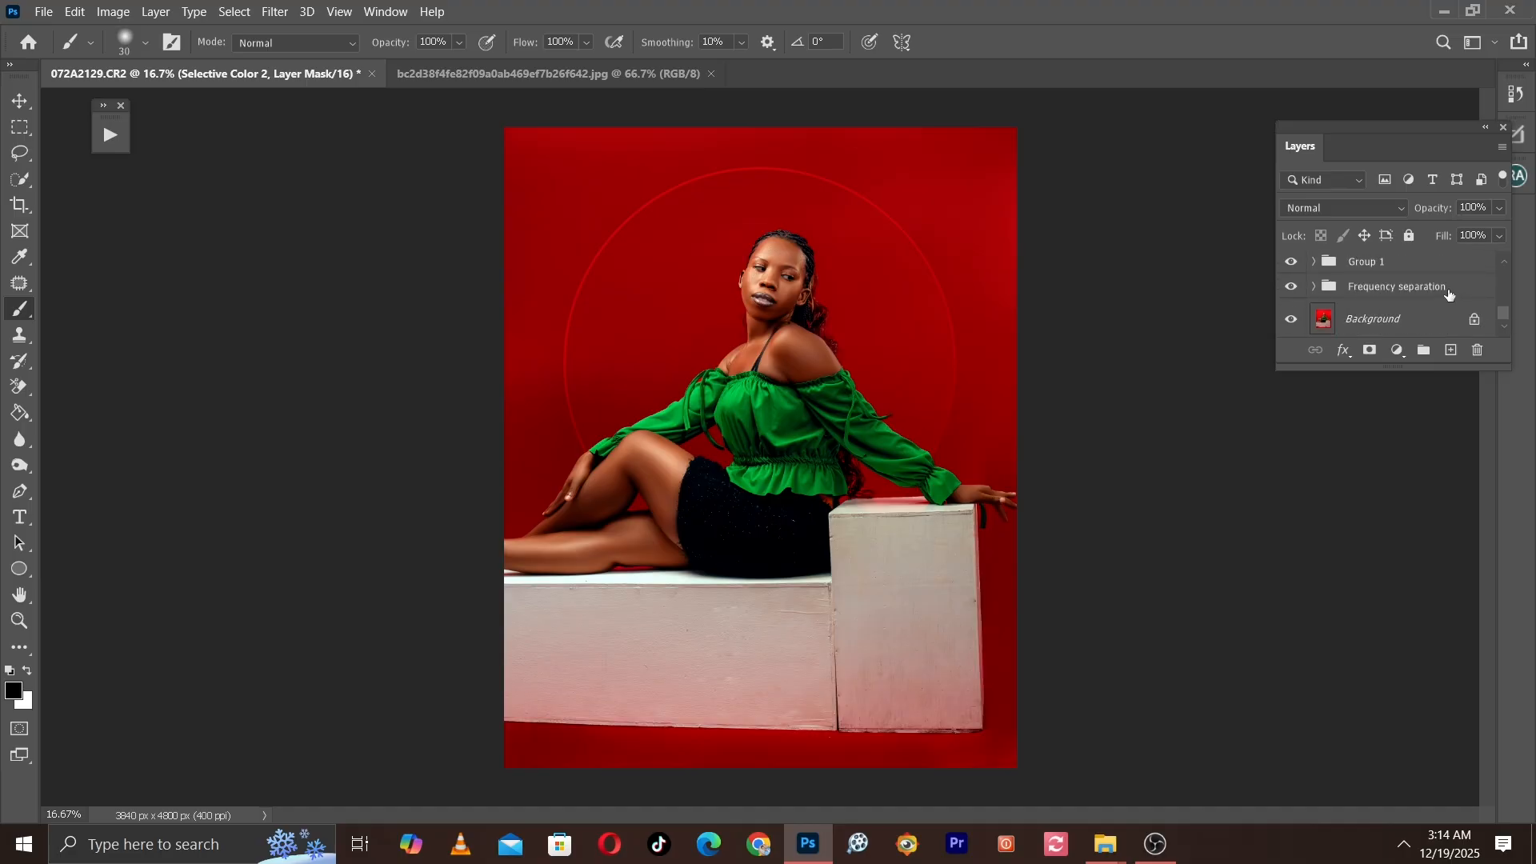
click(1445, 290)
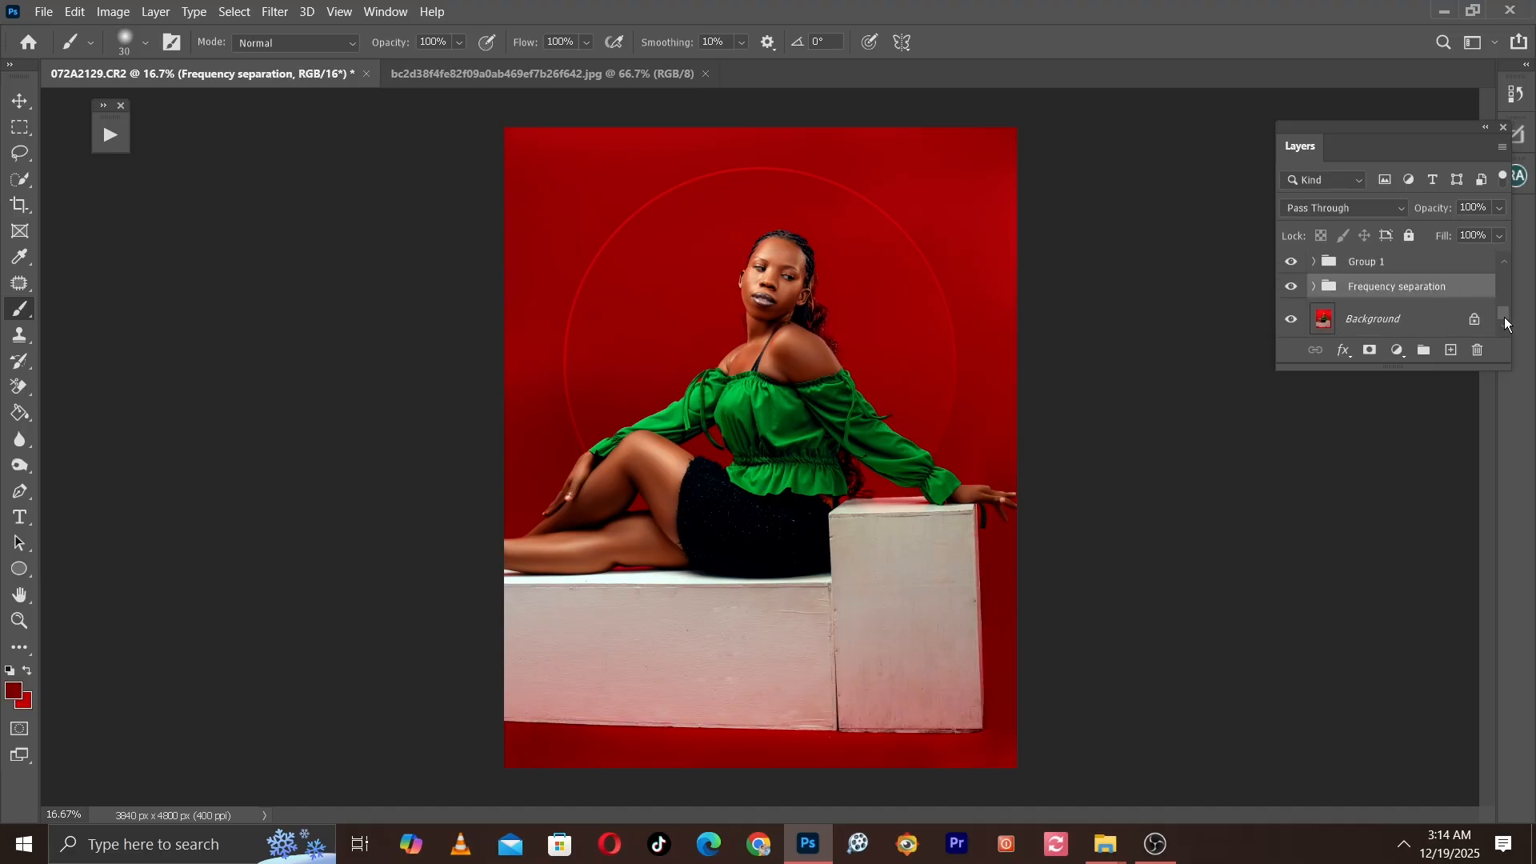
drag(1504, 320, 1502, 267)
click(1444, 260)
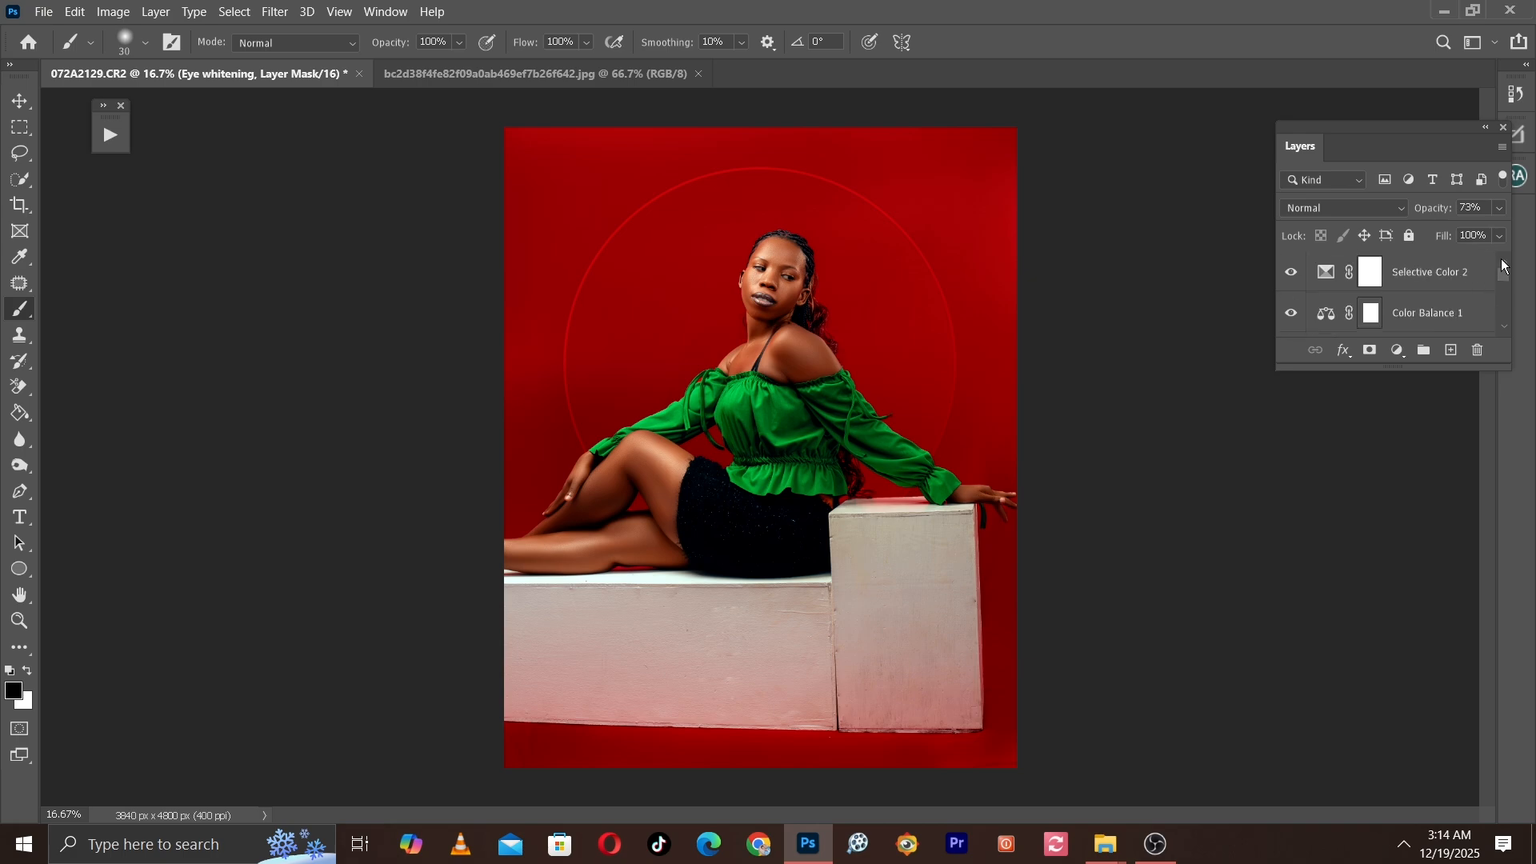
shift+click(1468, 272)
key(ctrl+g)
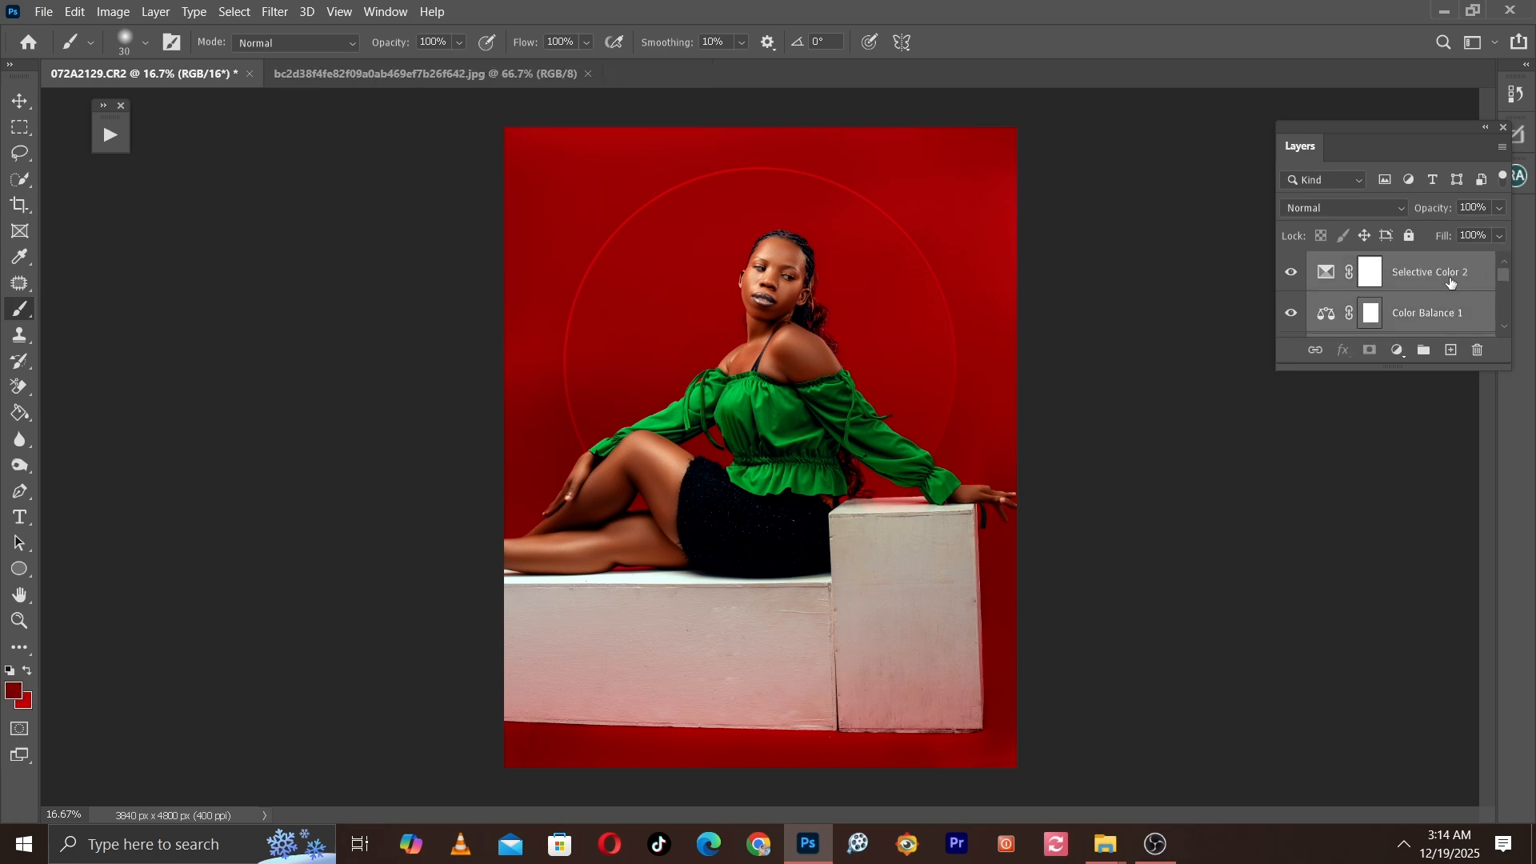
Step: Compare the photo with the new adjustment group hidden and shown, in the full view and close up on the woman
click(1293, 266)
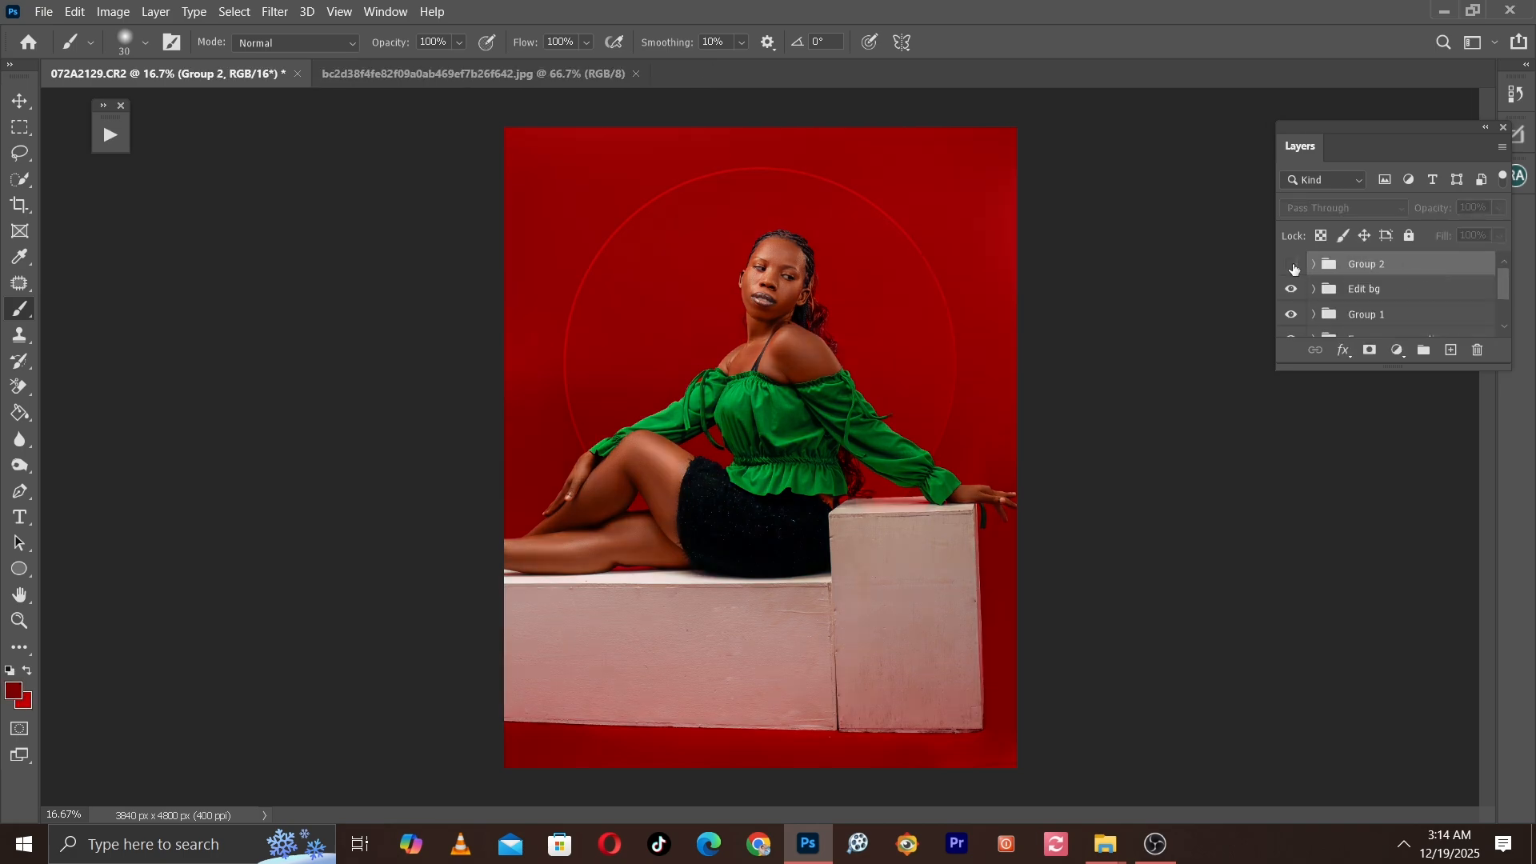
click(1293, 265)
click(1293, 266)
key(ctrl+plus)
key(ctrl+plus)
click(1293, 265)
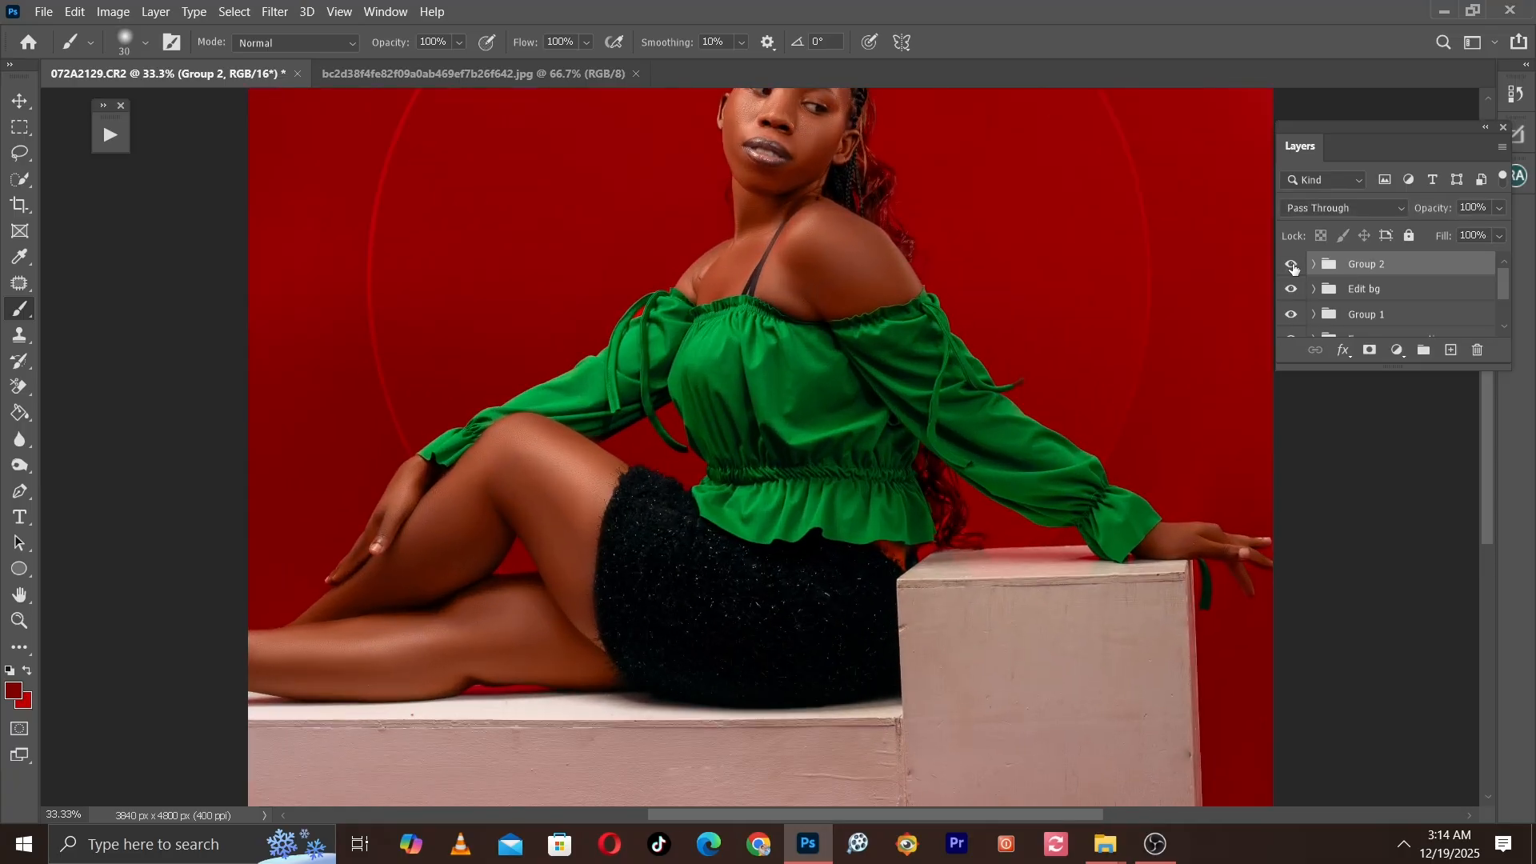
drag(1090, 294, 1097, 456)
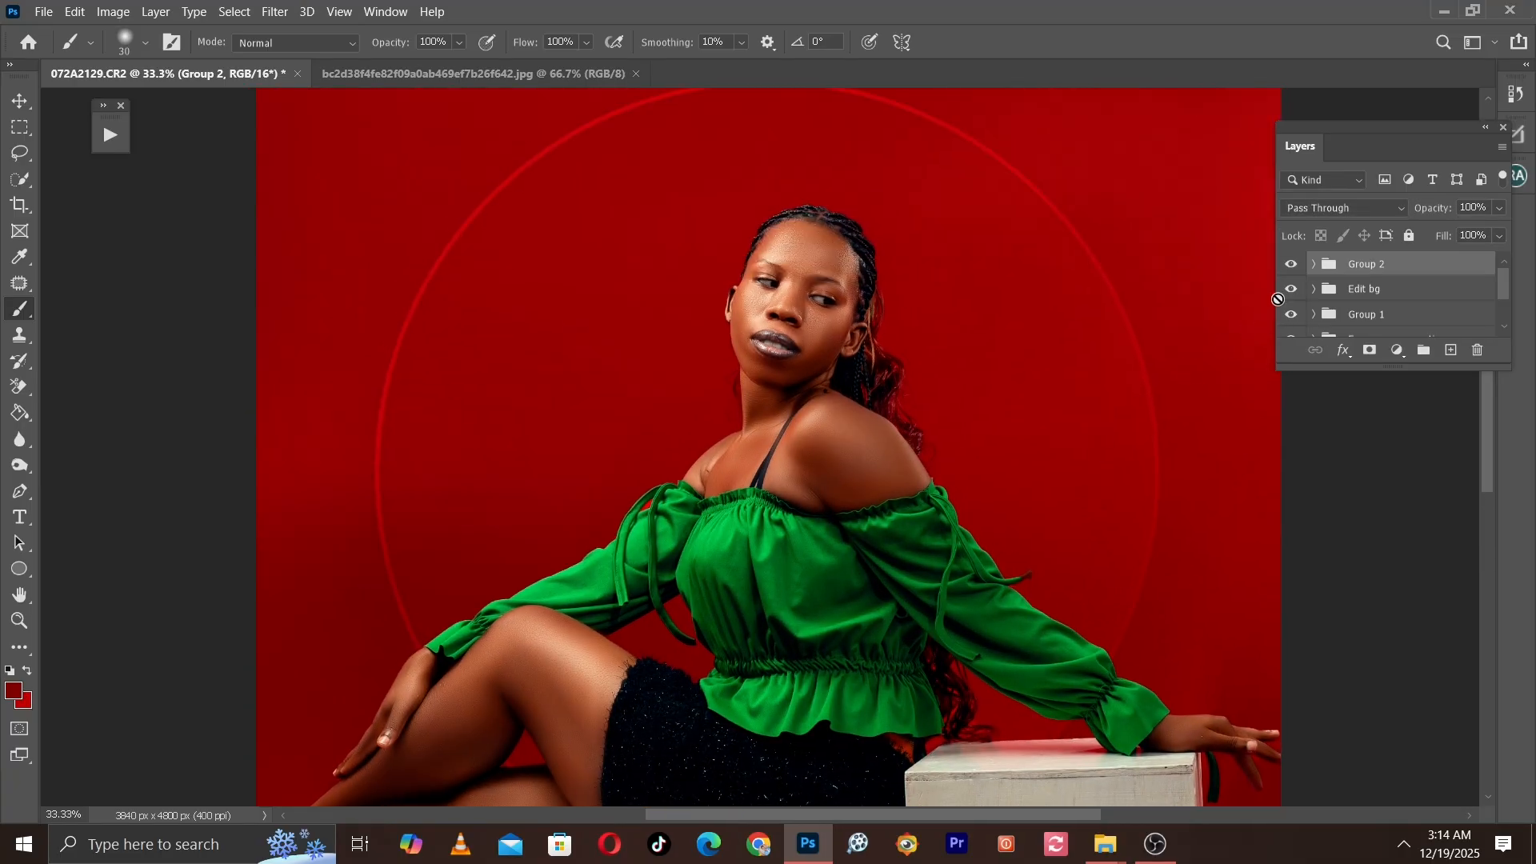
click(1291, 268)
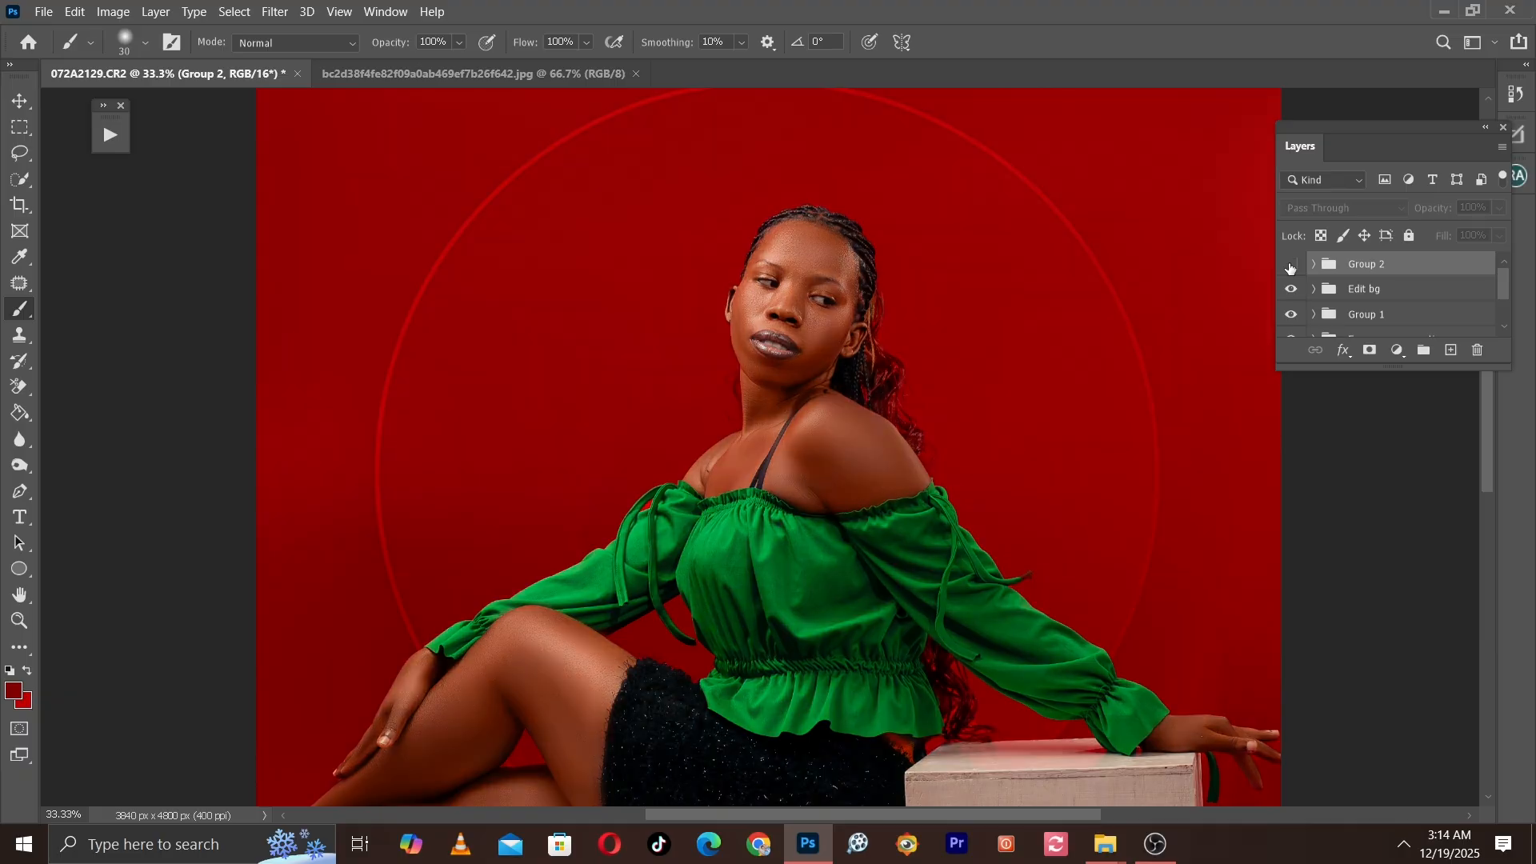
click(1291, 268)
key(ctrl+minus)
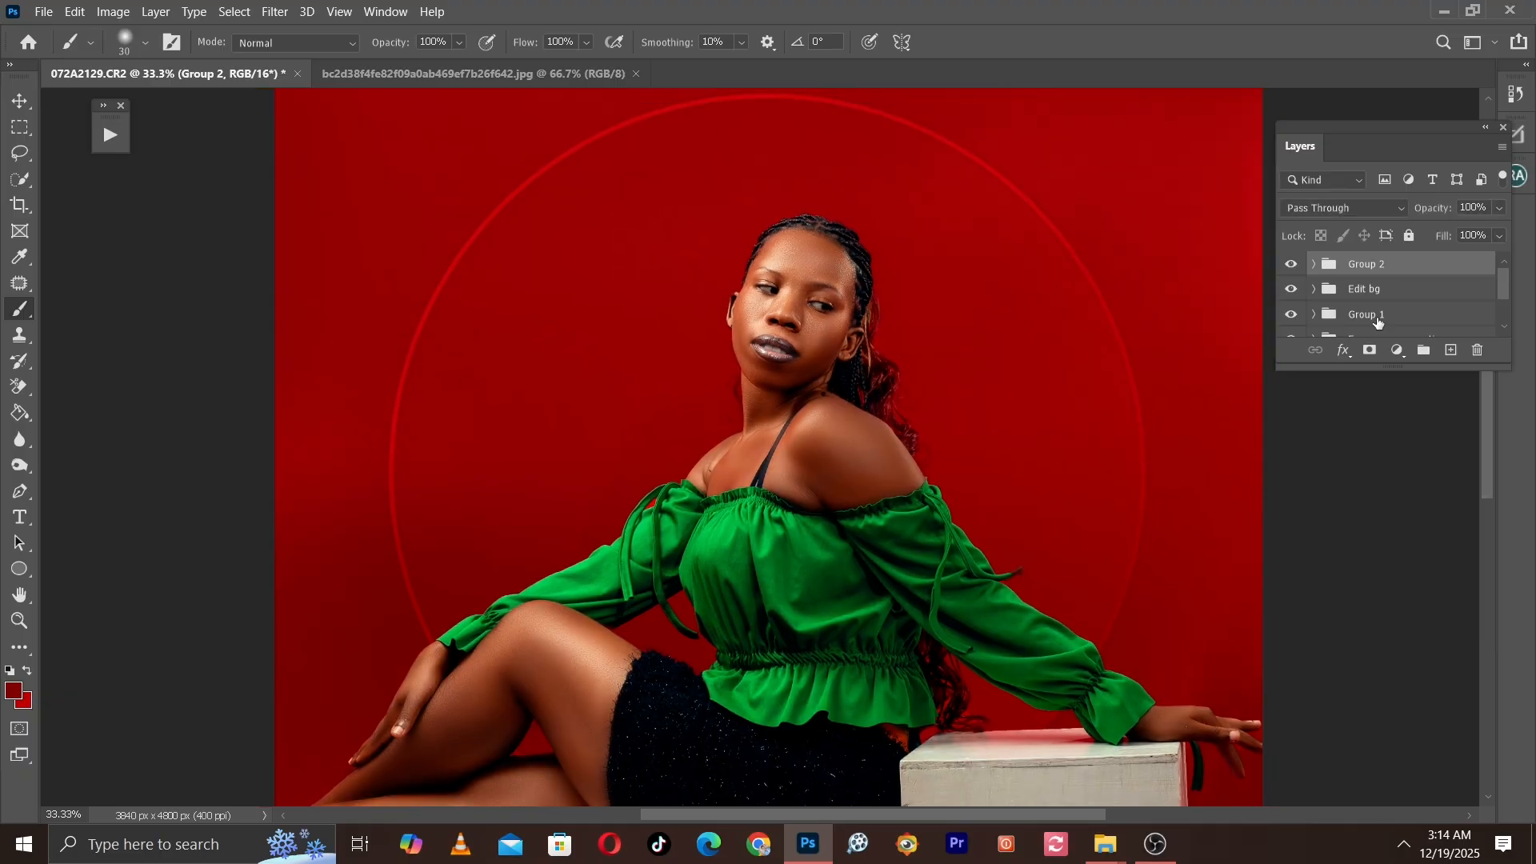
Step: Combine the Frequency separation, Group 1, Edit bg and Group 2 groups into one group above the Background
scroll(1502, 291, down, 2)
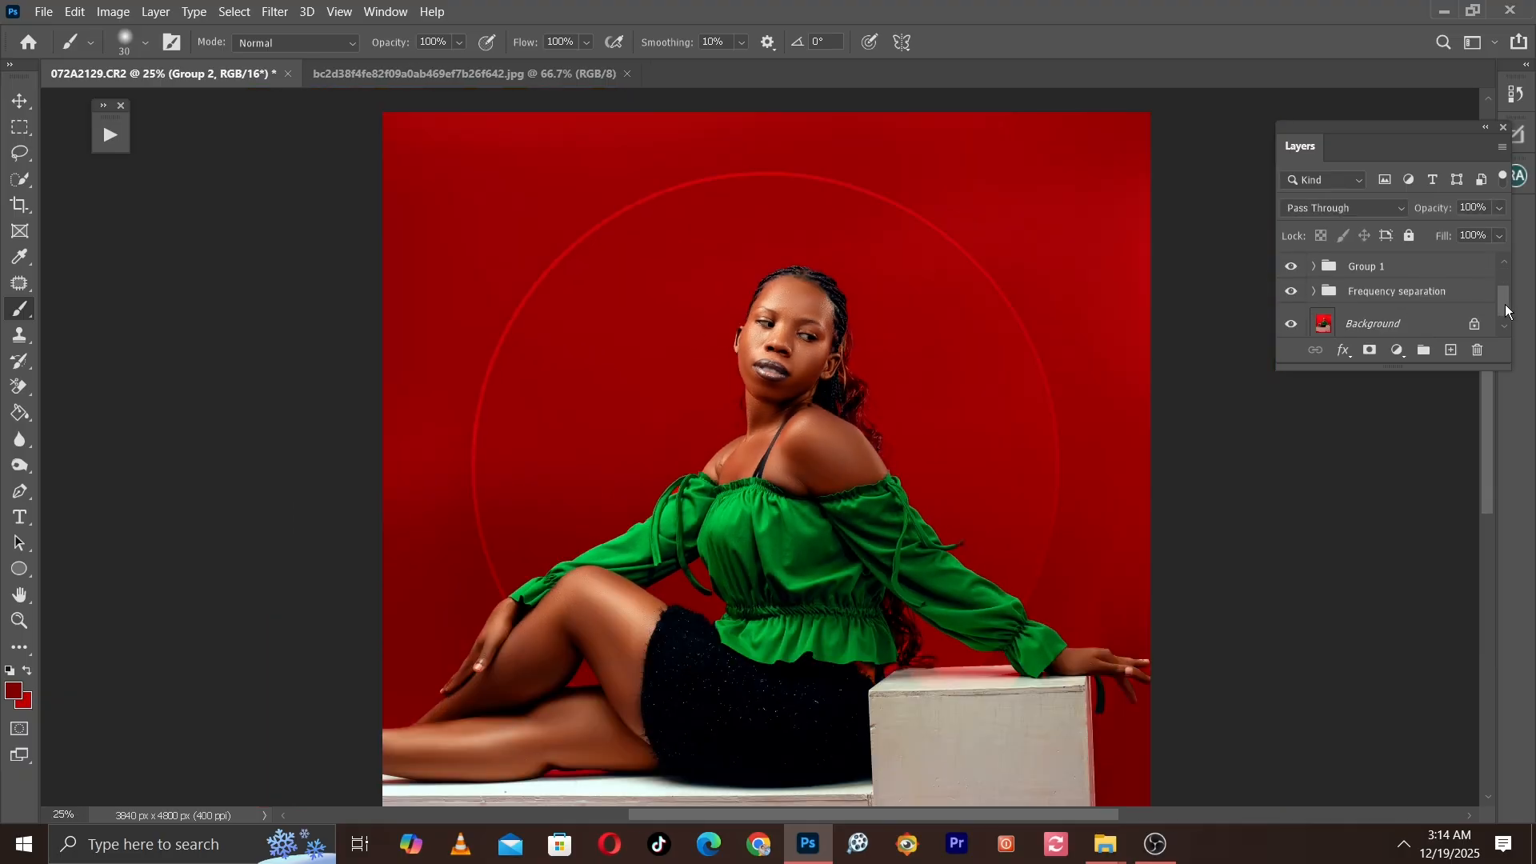
click(1447, 300)
scroll(1504, 304, up, 2)
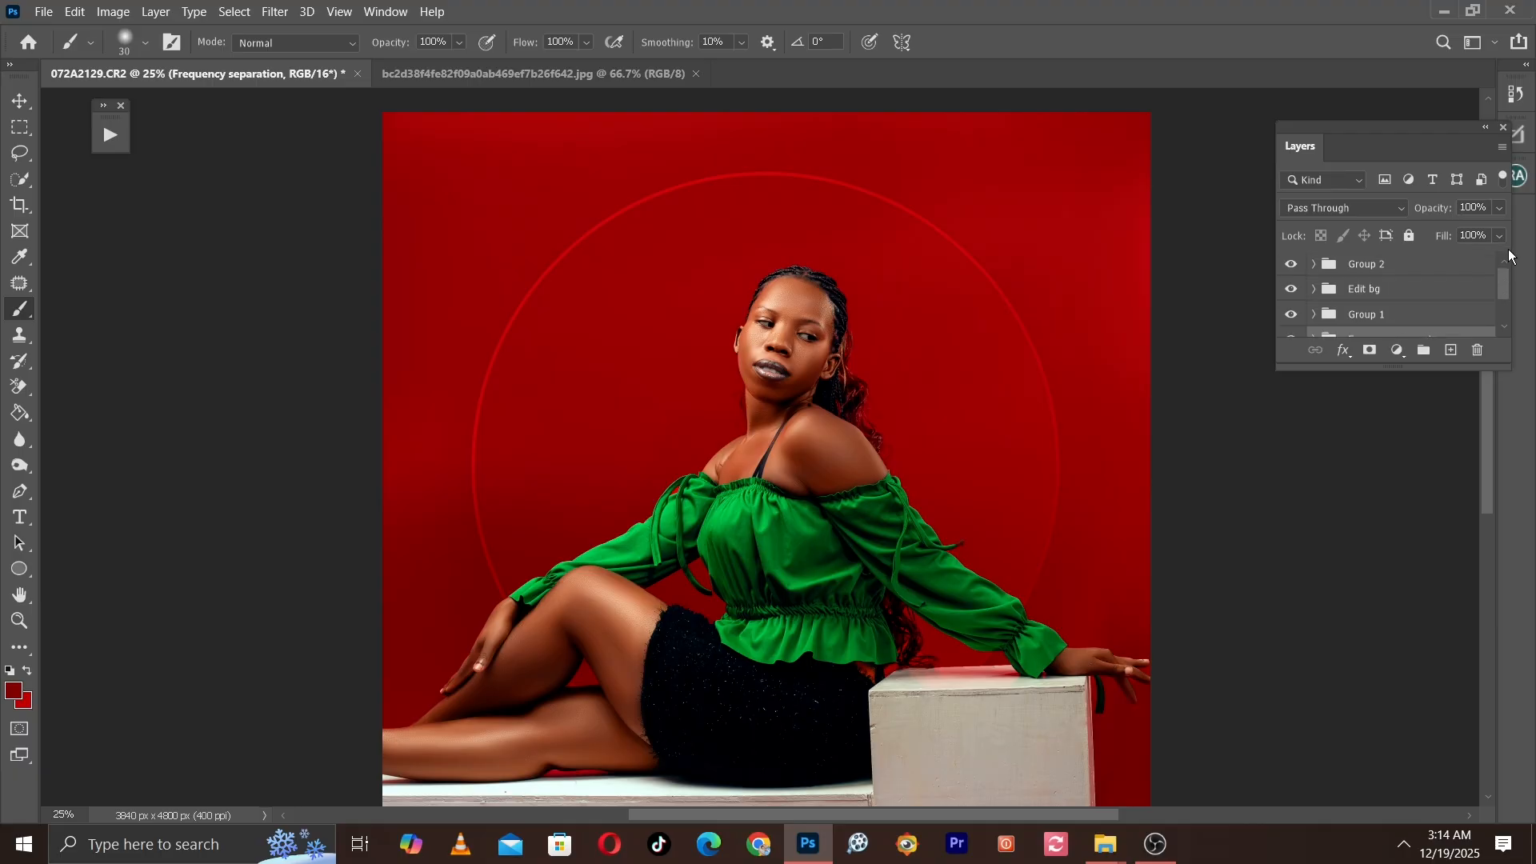
shift+click(1384, 266)
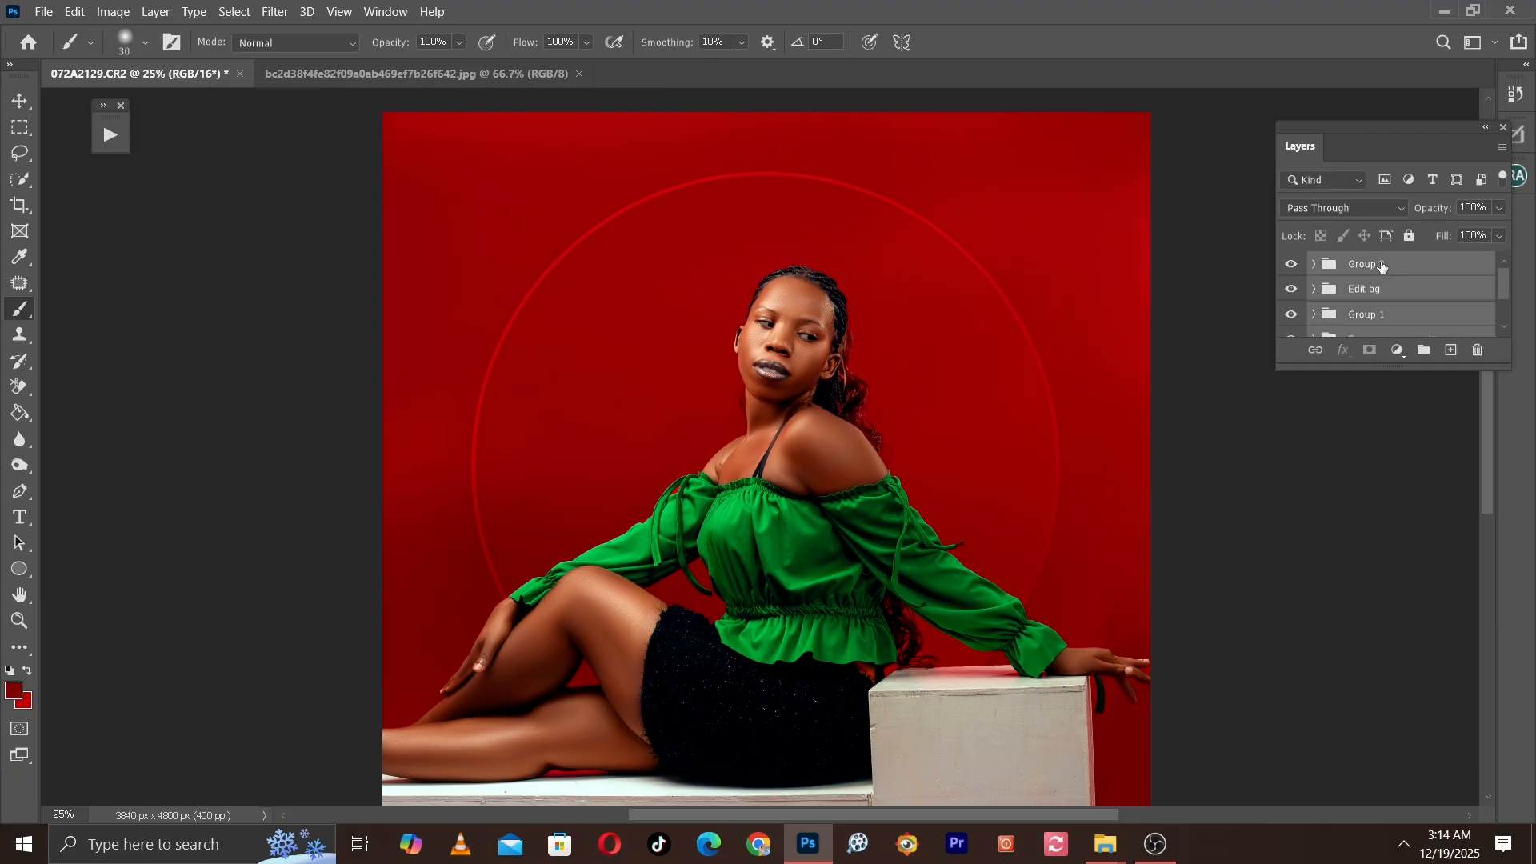
click(1292, 265)
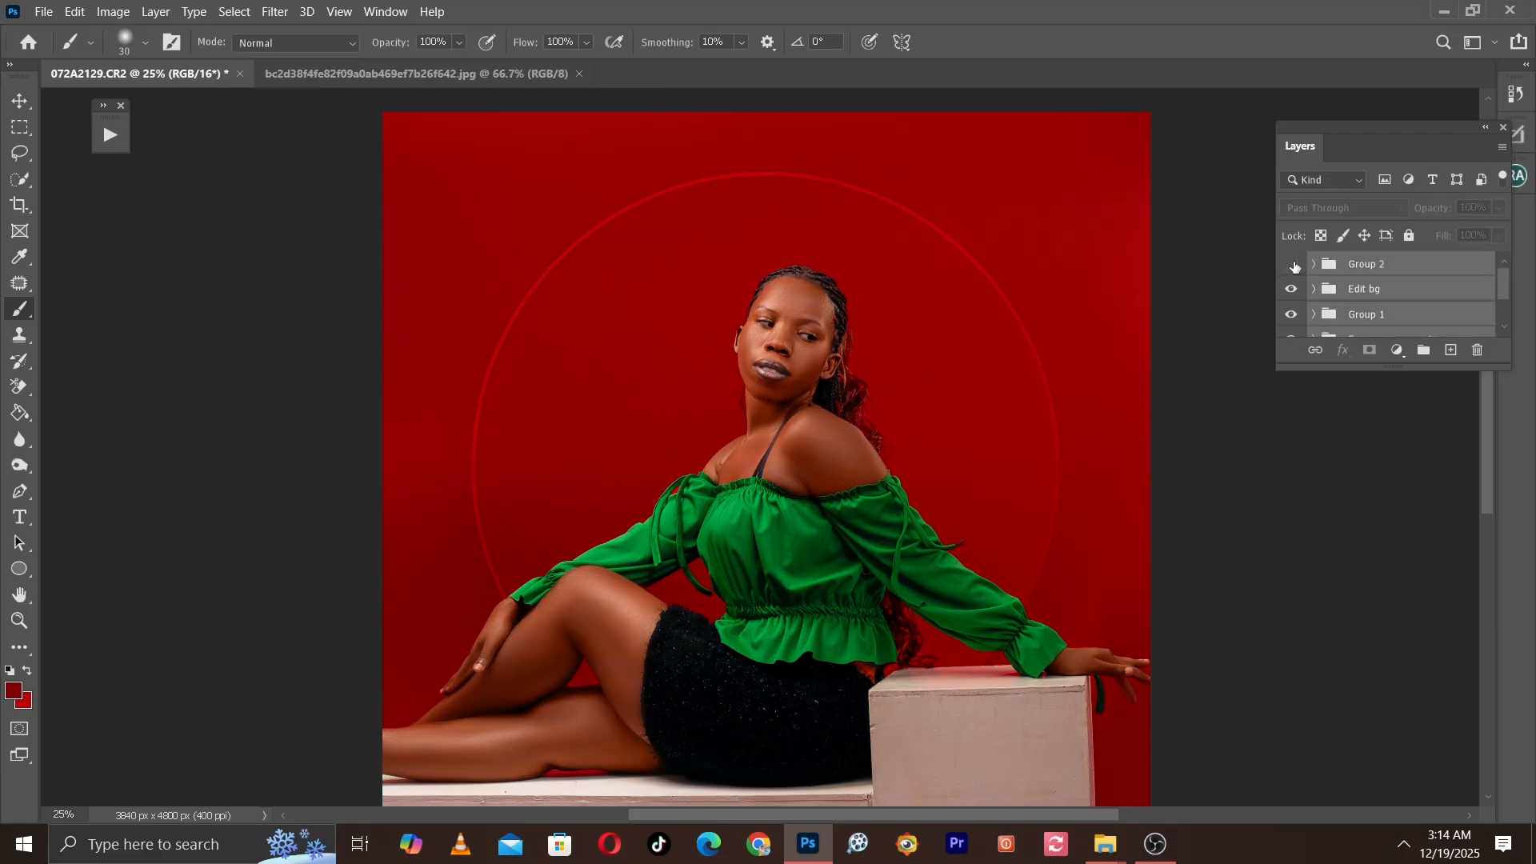
click(1293, 265)
key(ctrl+g)
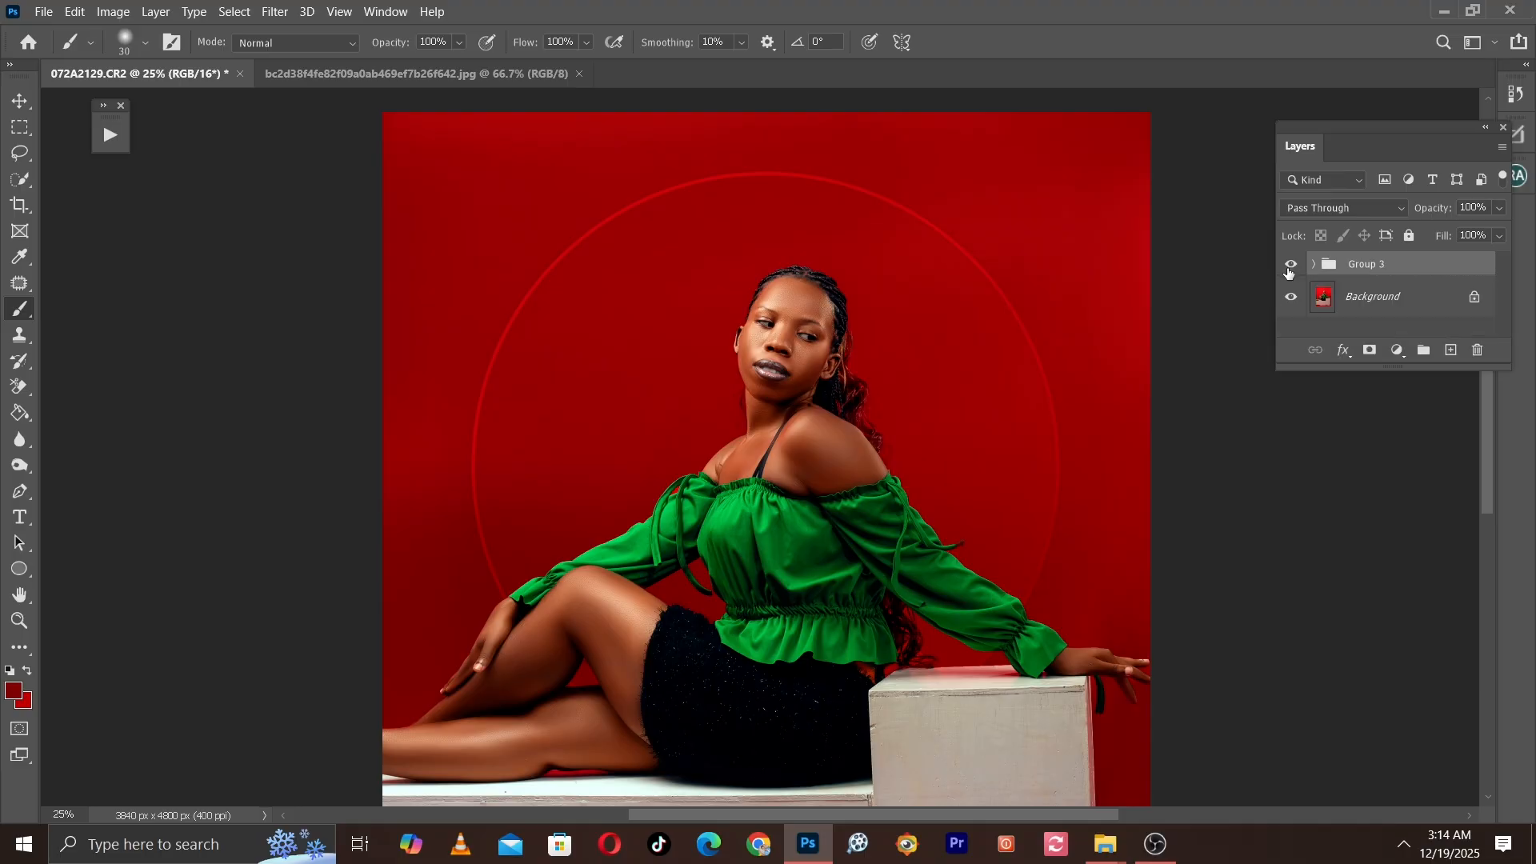
Step: Compare the original Background with the complete retouch by hiding and showing the combined group at different magnifications
click(1290, 264)
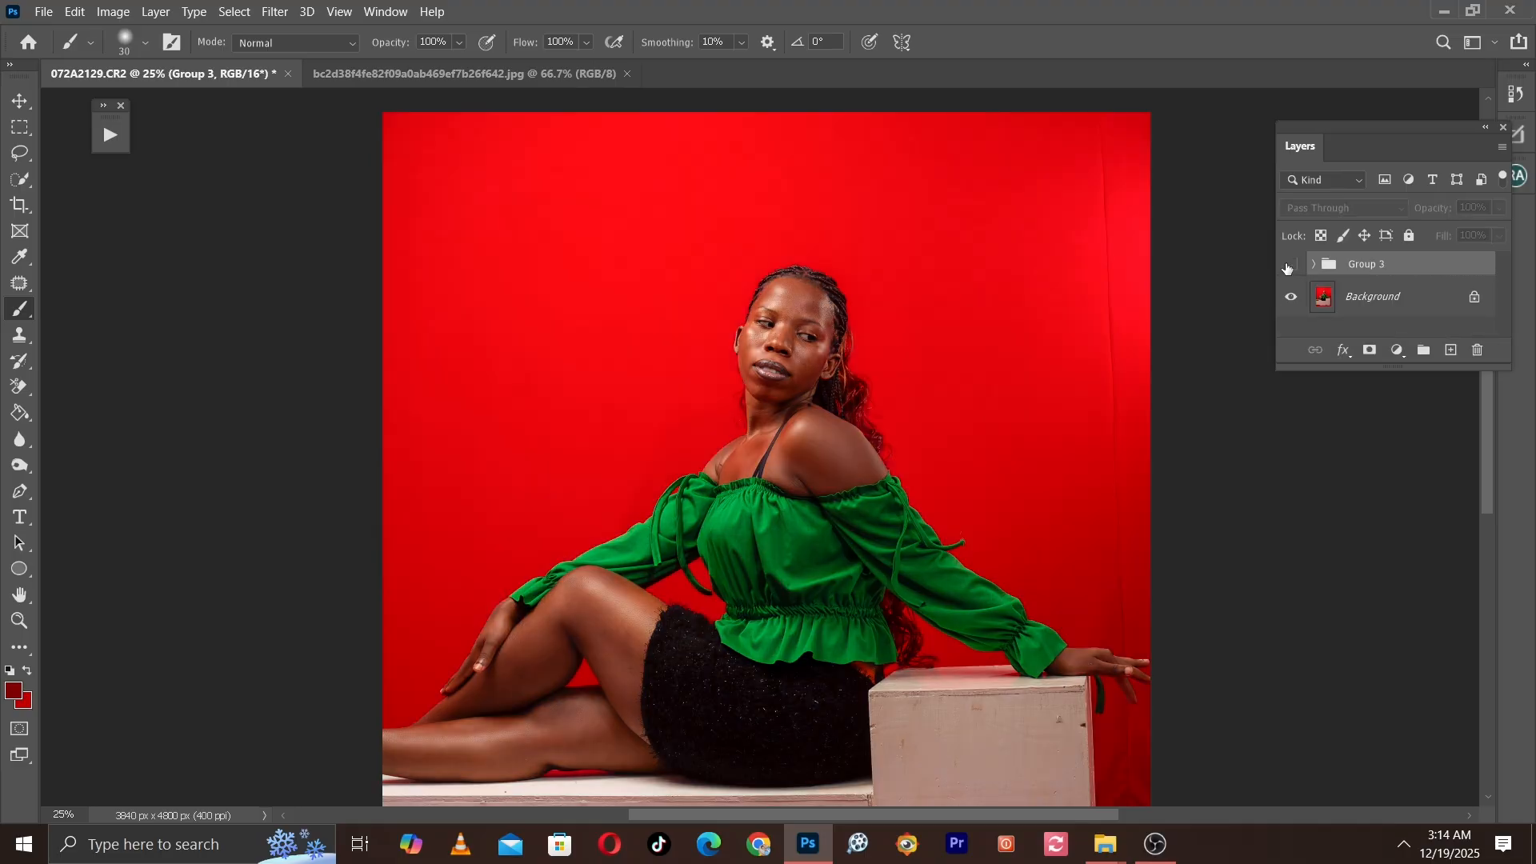
key(ctrl+minus)
key(ctrl+plus)
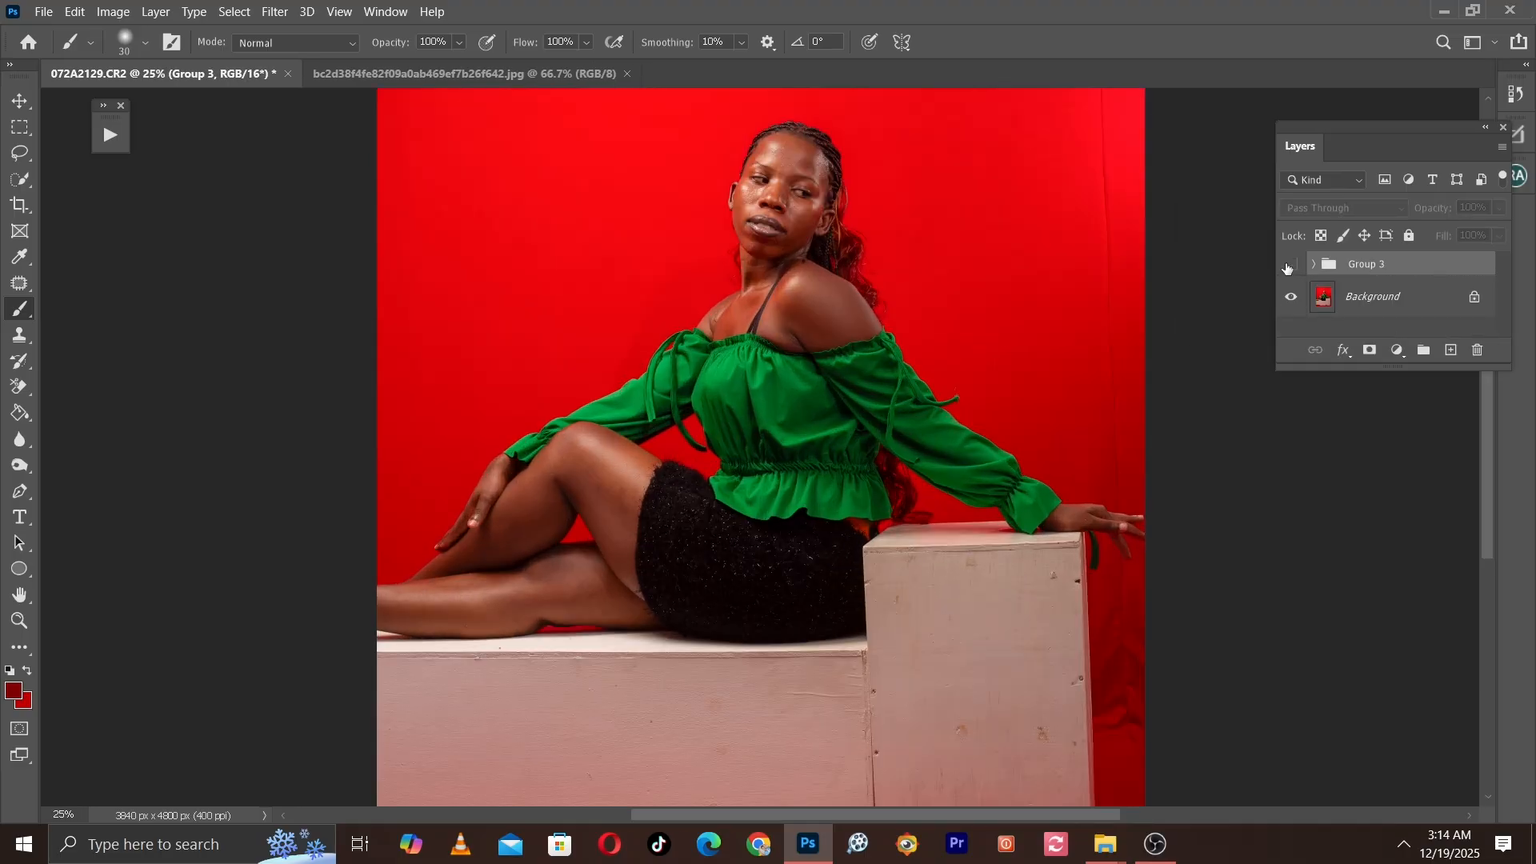
key(ctrl+minus)
click(1290, 265)
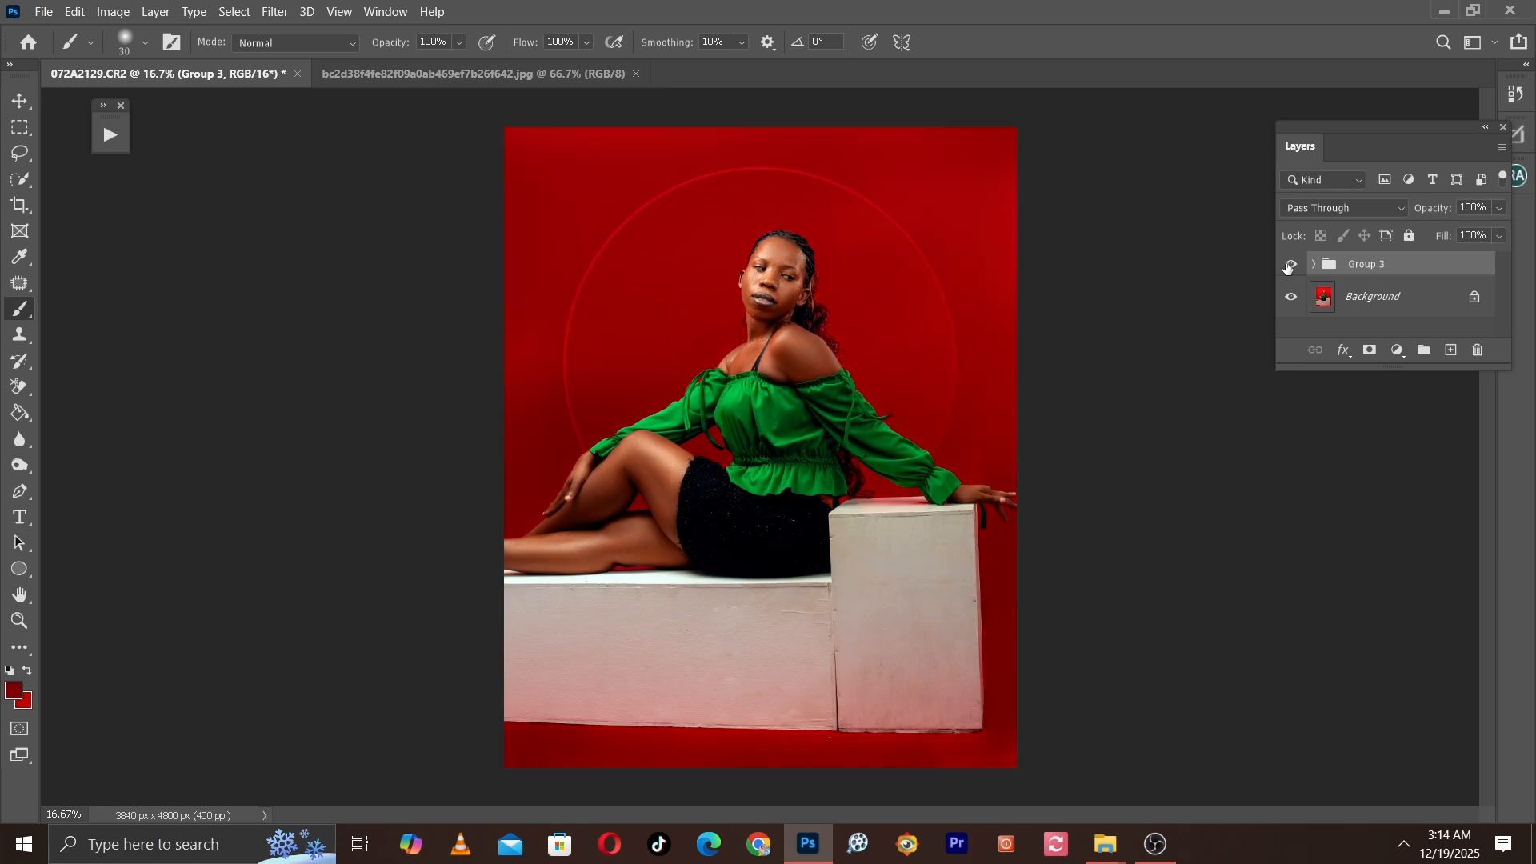
click(1289, 267)
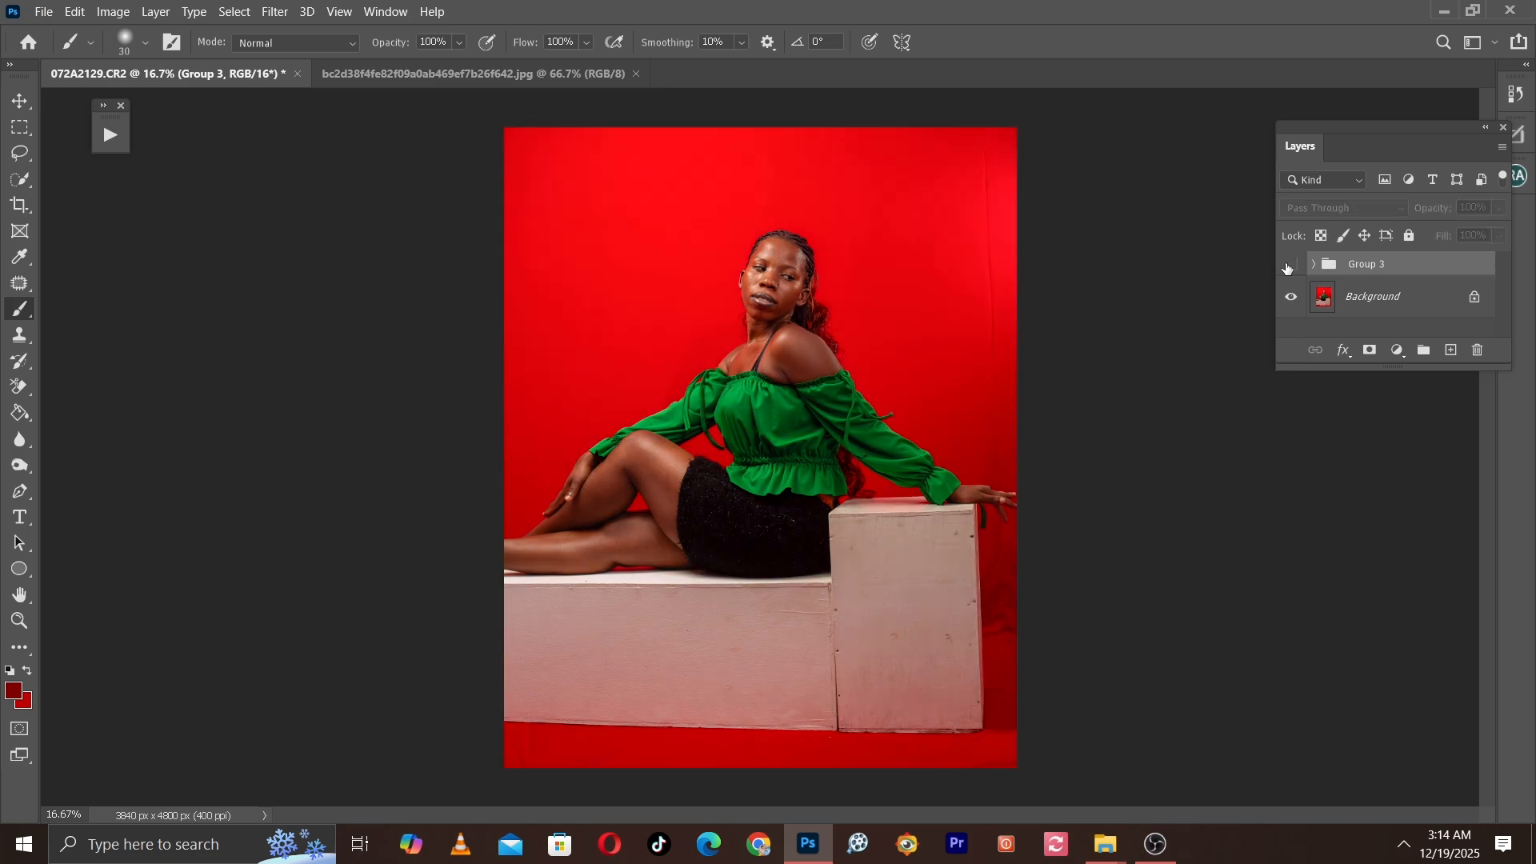
click(1289, 266)
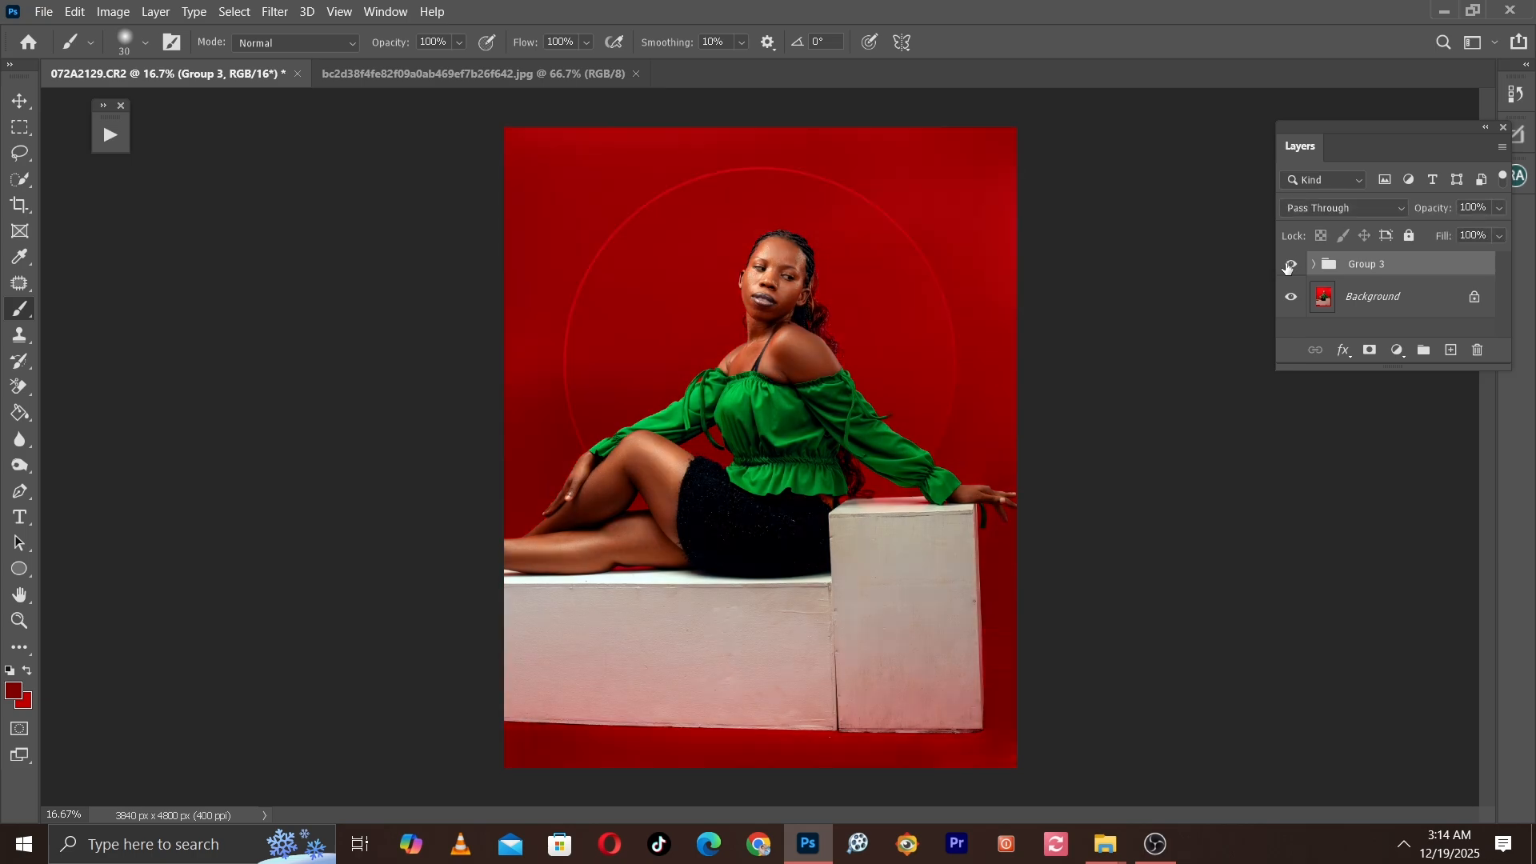
key(ctrl+plus)
key(ctrl+plus)
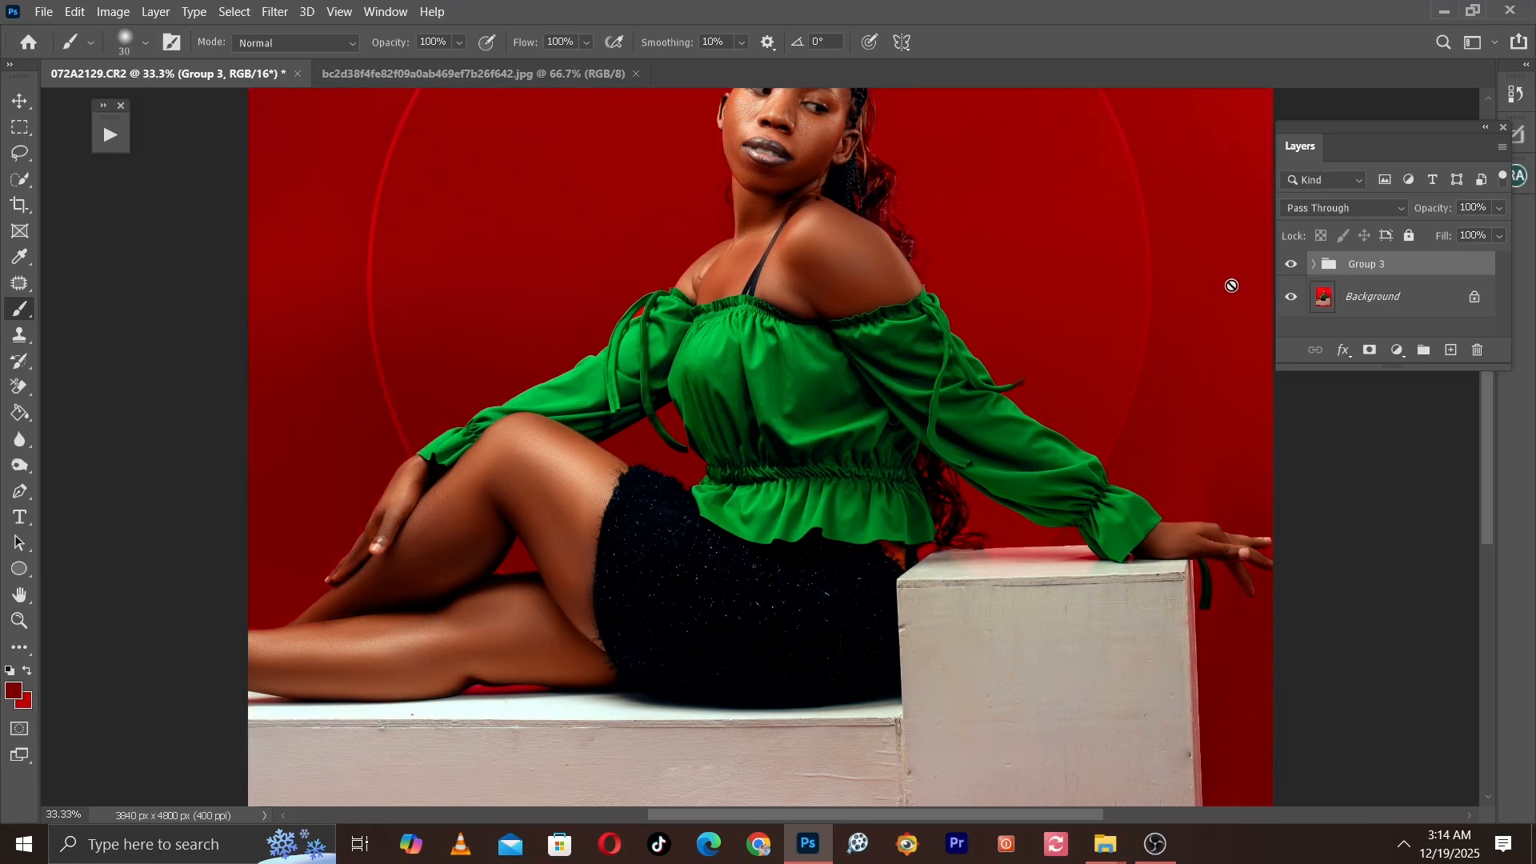
drag(1066, 312, 1083, 508)
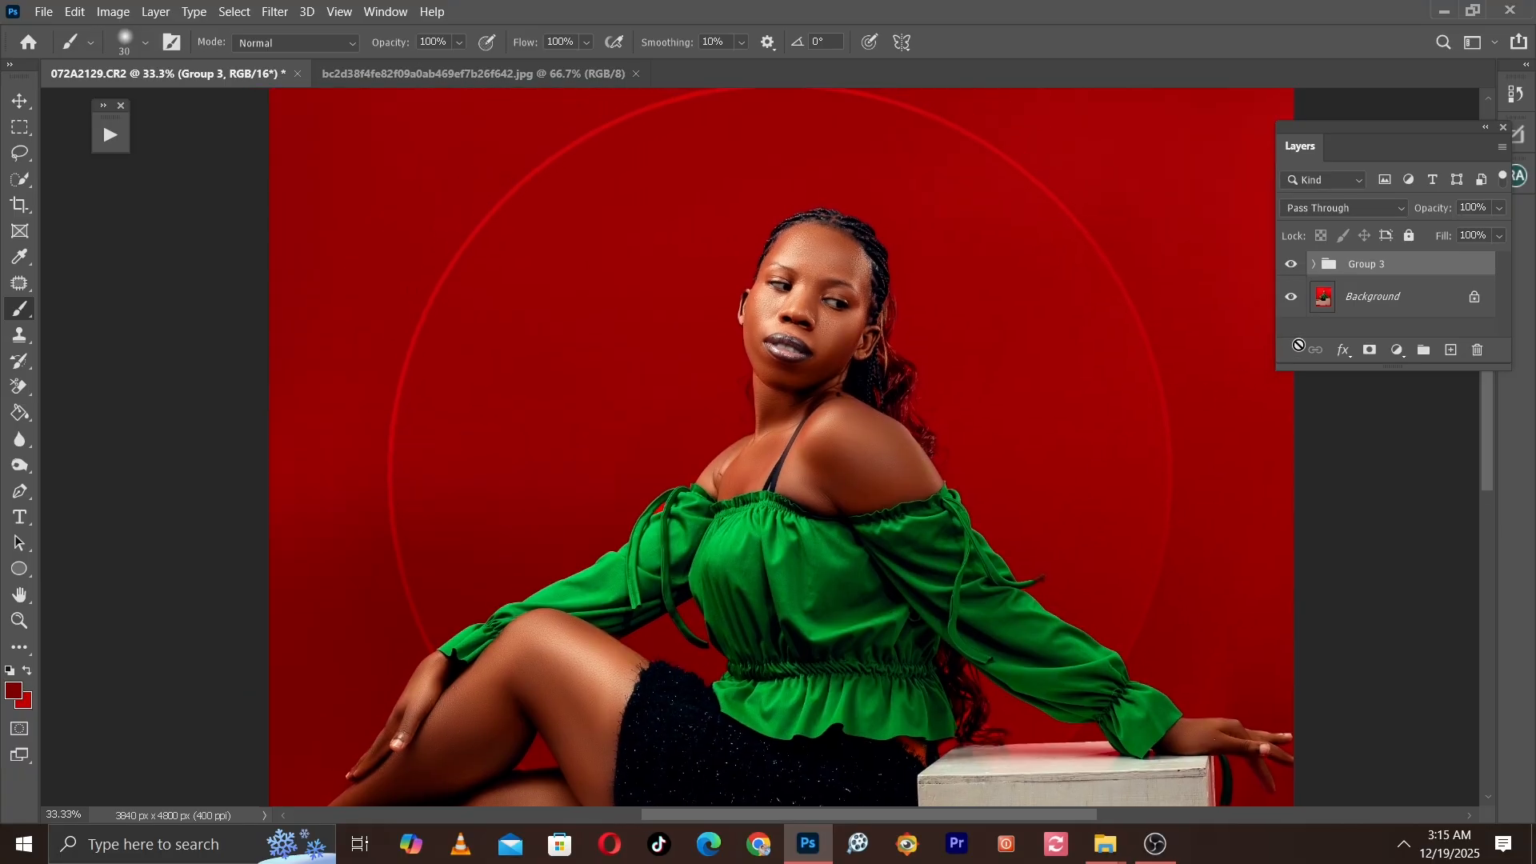
Step: Stamp all visible layers into a new top layer and open it in the Camera Raw Filter with the face enlarged
key(ctrl+plus)
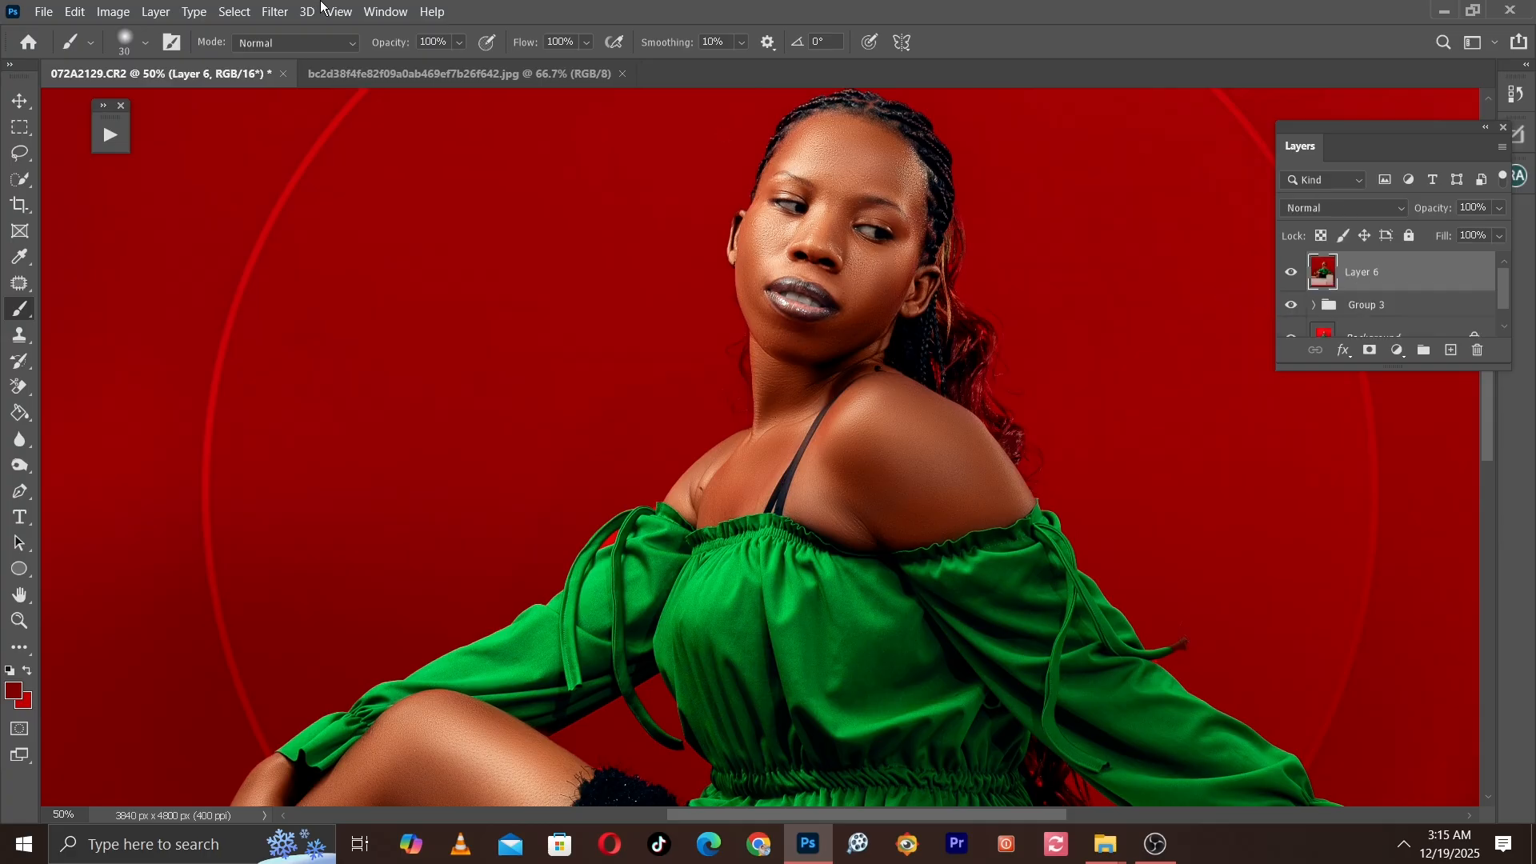
click(274, 13)
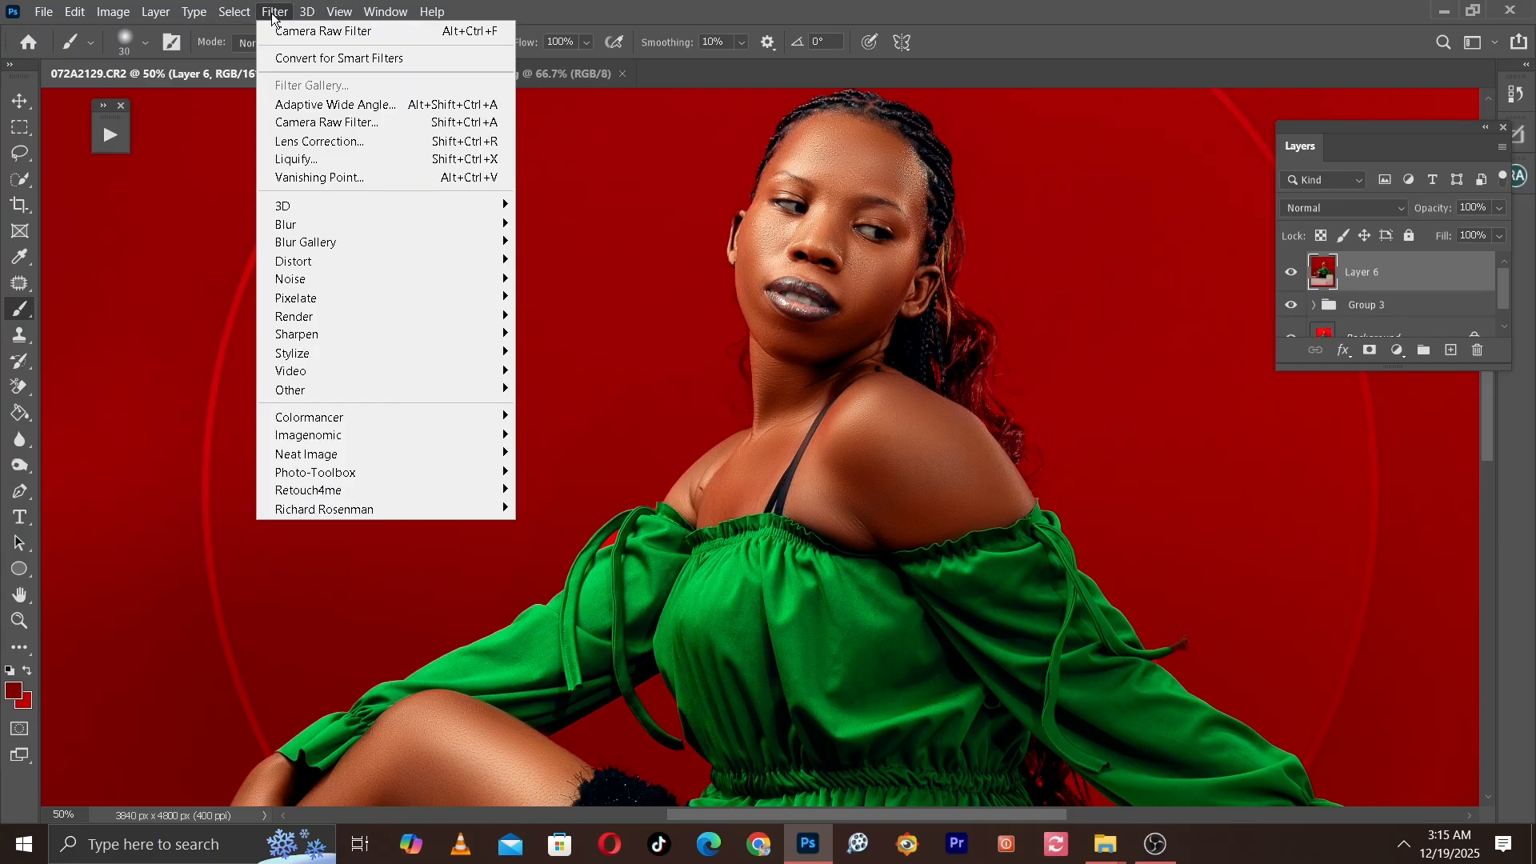
click(318, 123)
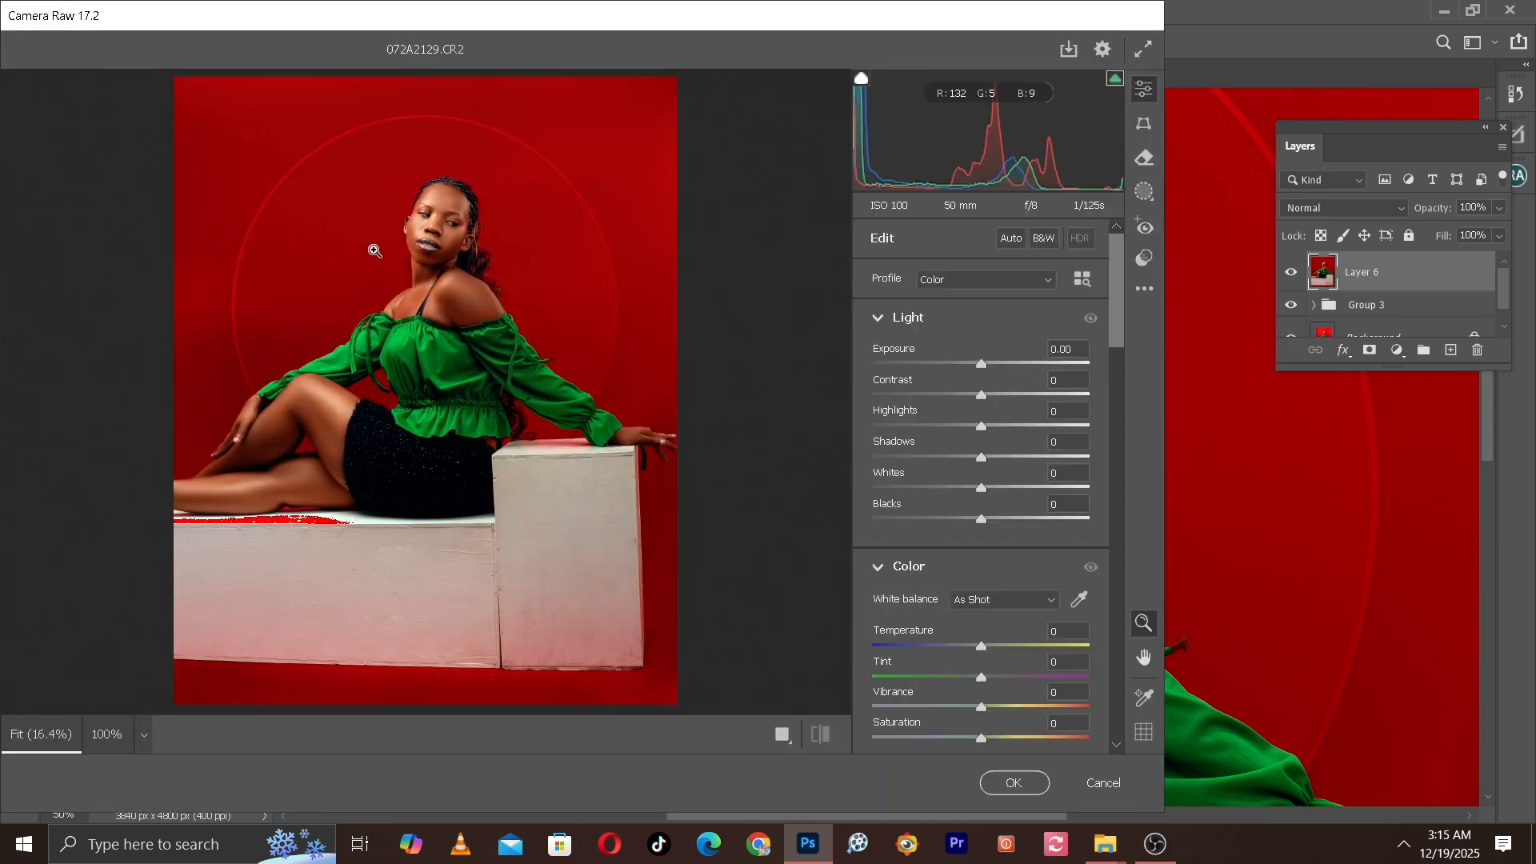
click(433, 234)
click(433, 234)
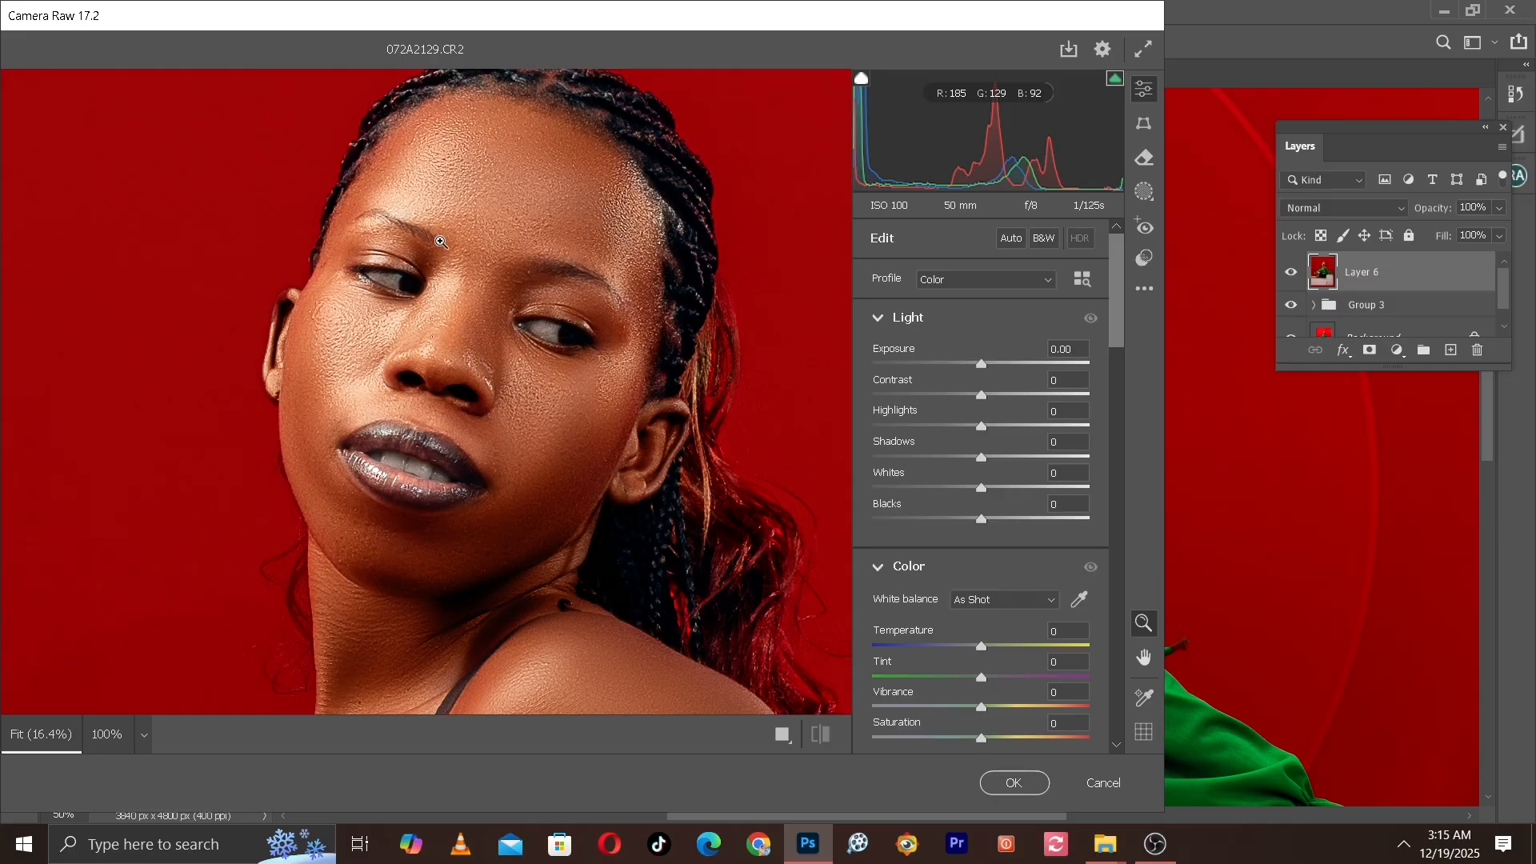
Step: Set the Camera Raw Temperature to -3, checking the face against the default settings
drag(984, 646, 978, 646)
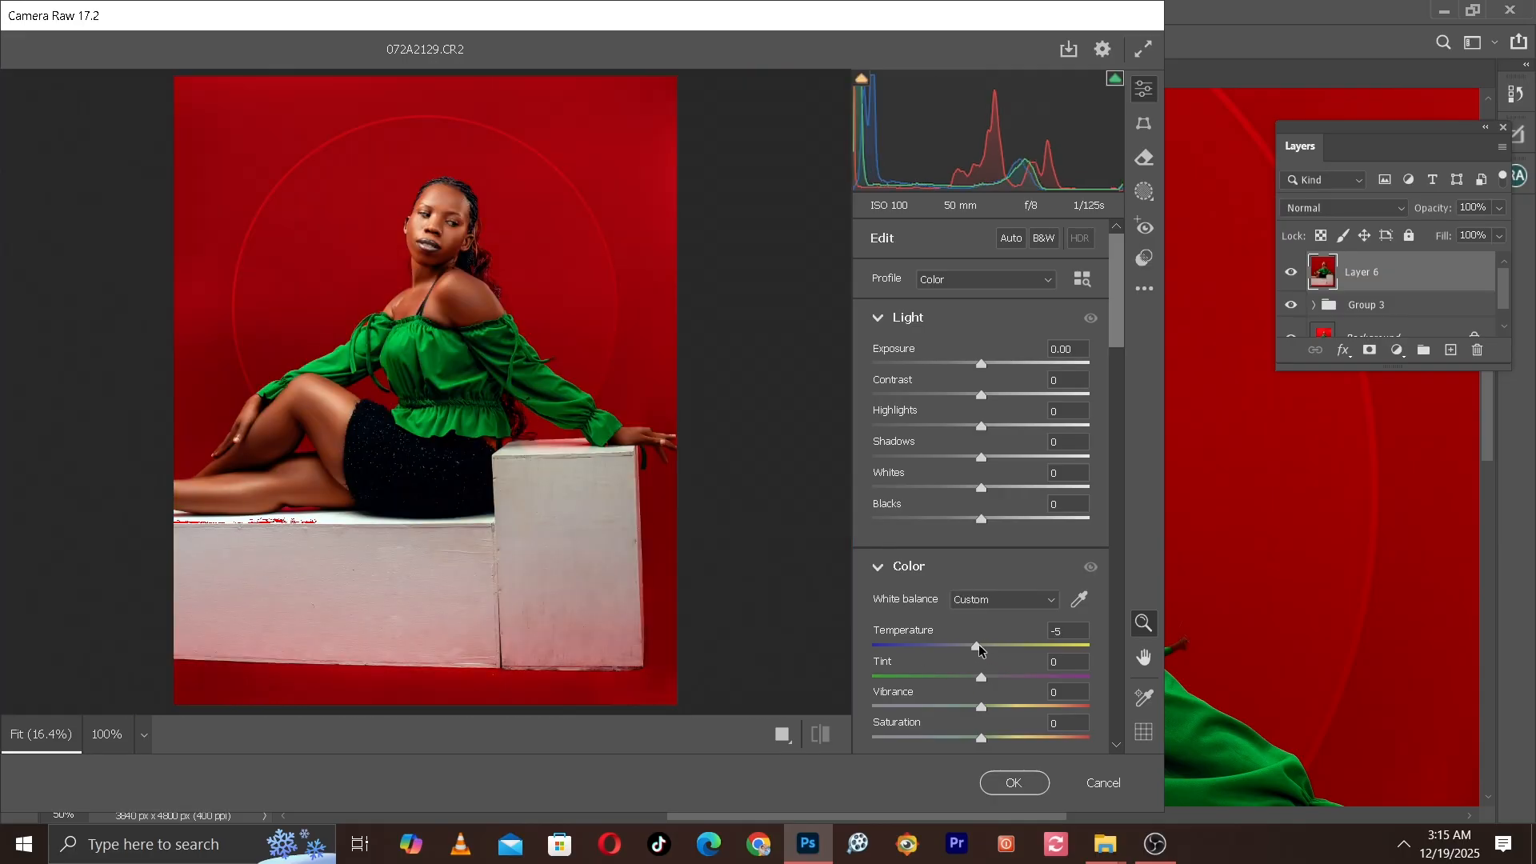
click(446, 243)
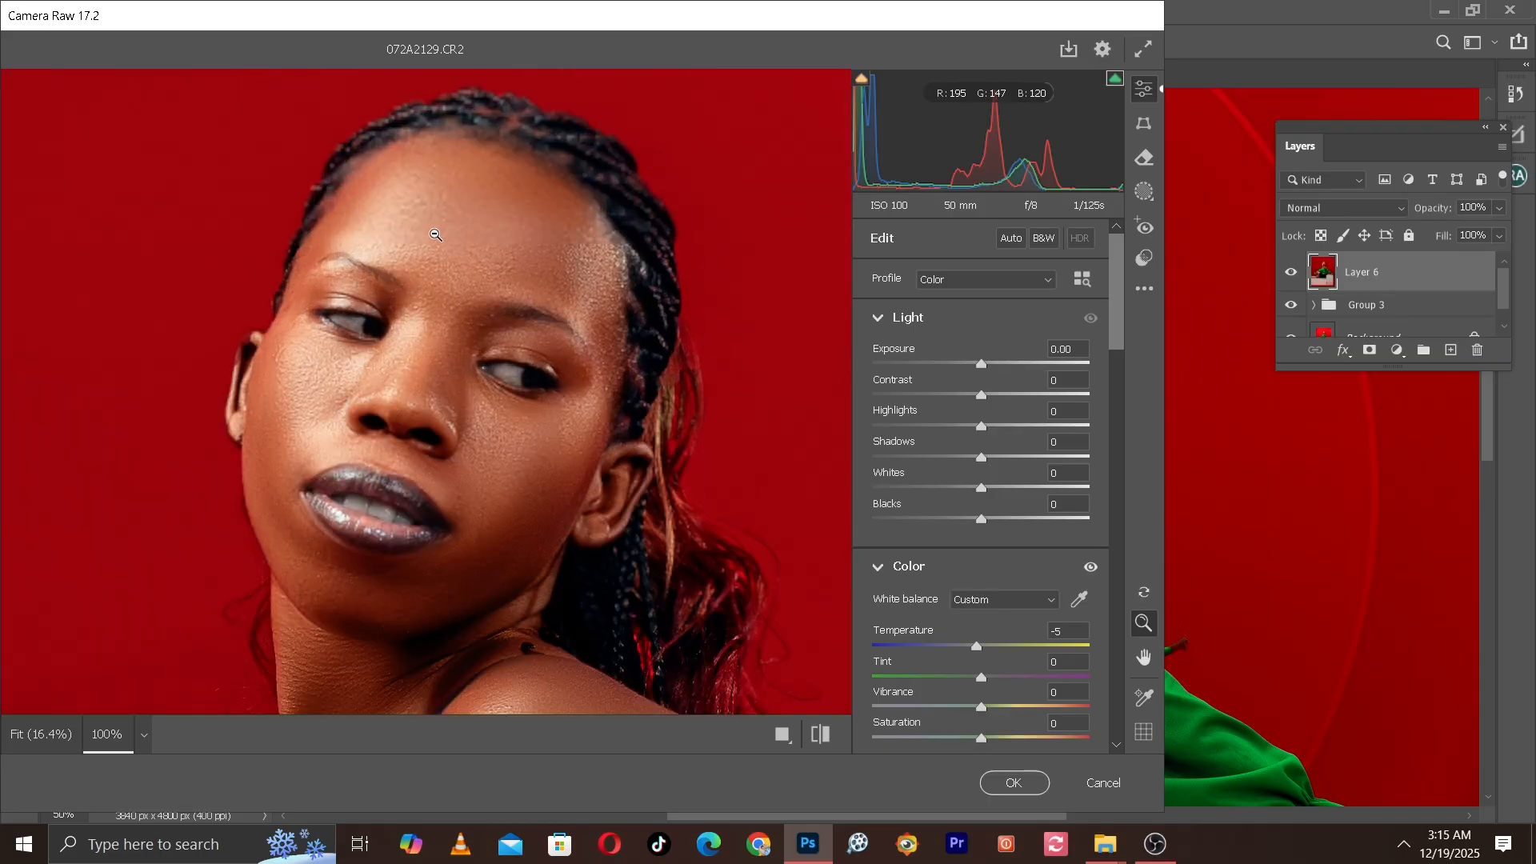
click(823, 737)
click(823, 738)
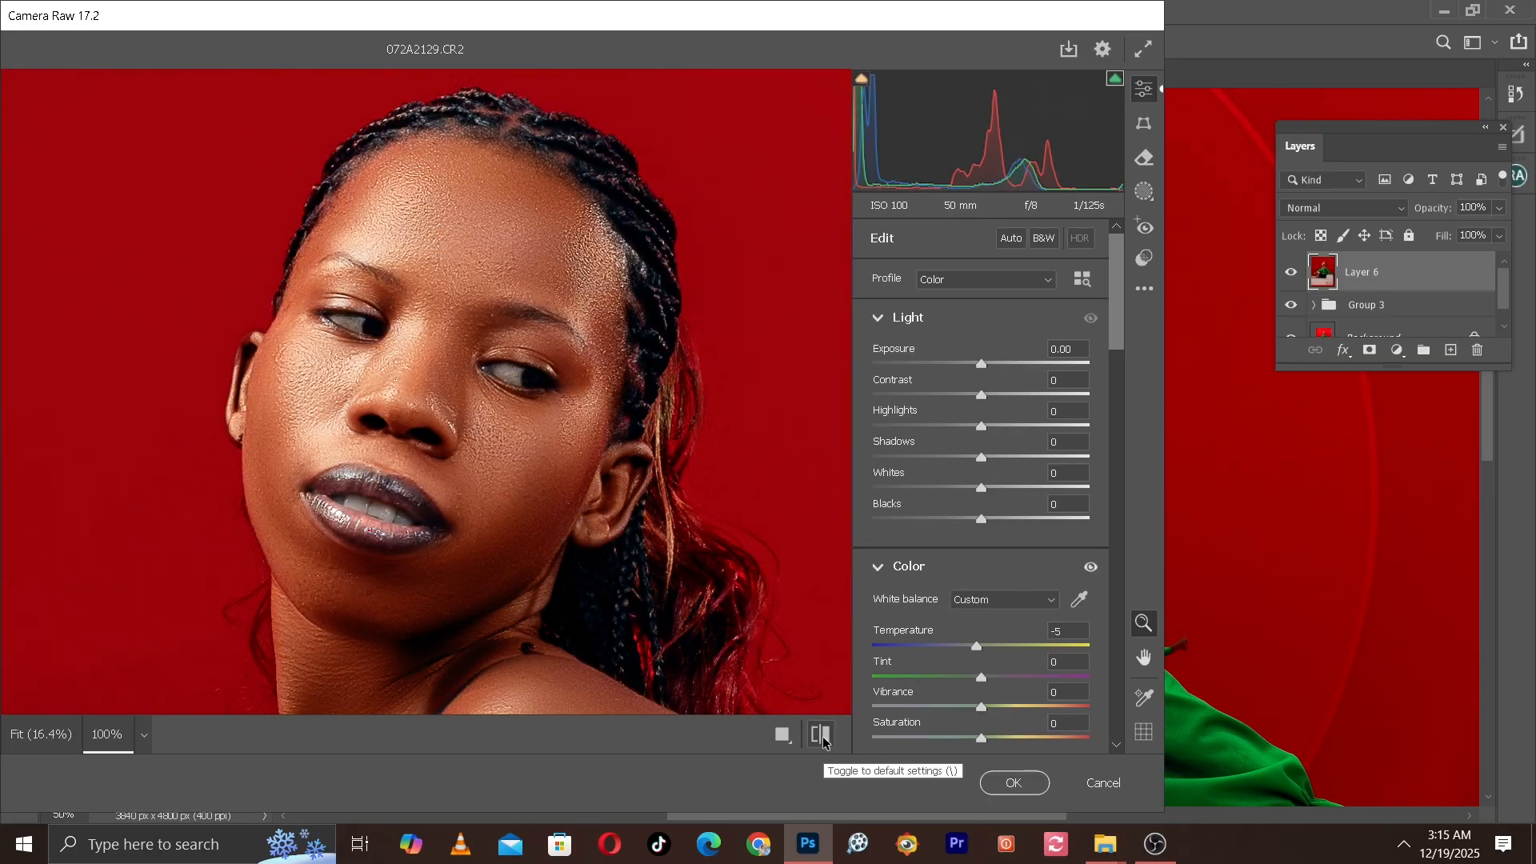
click(1050, 631)
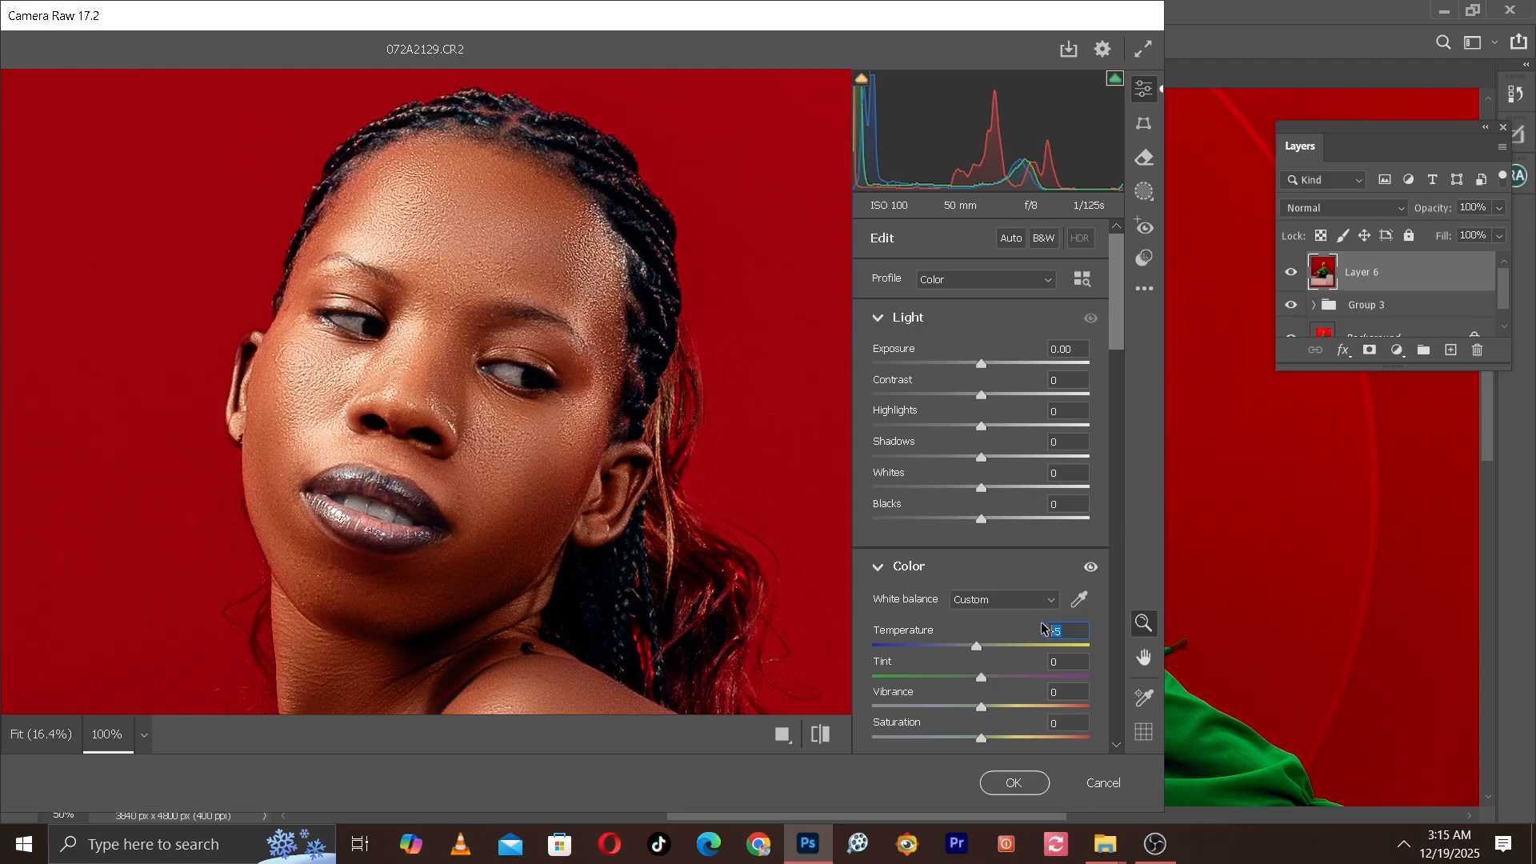
text(-3)
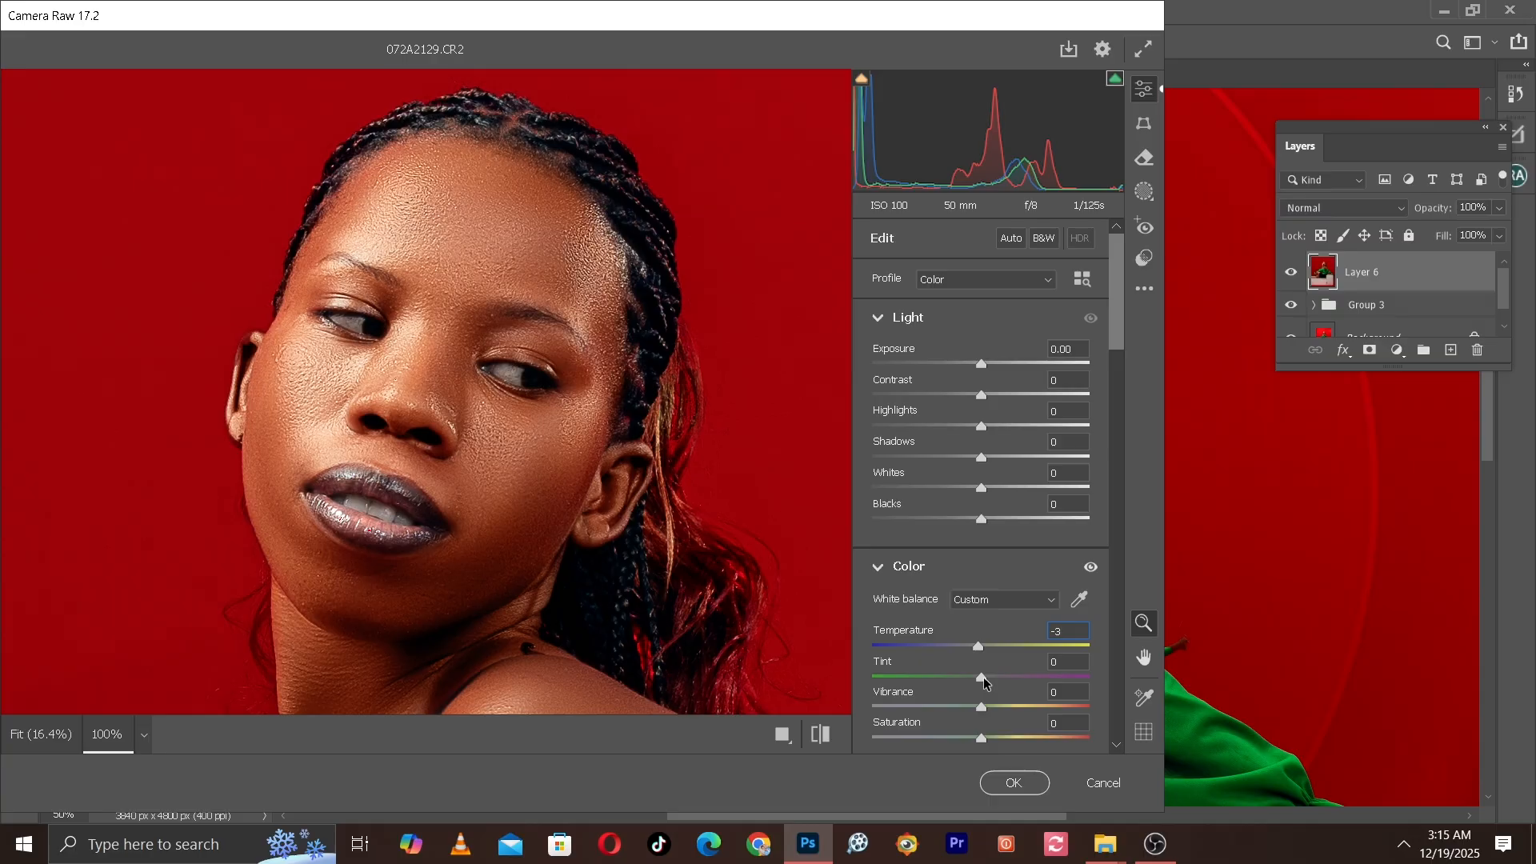
Step: Set the Camera Raw Tint to -3 and compare the result with the default settings
drag(984, 682, 981, 682)
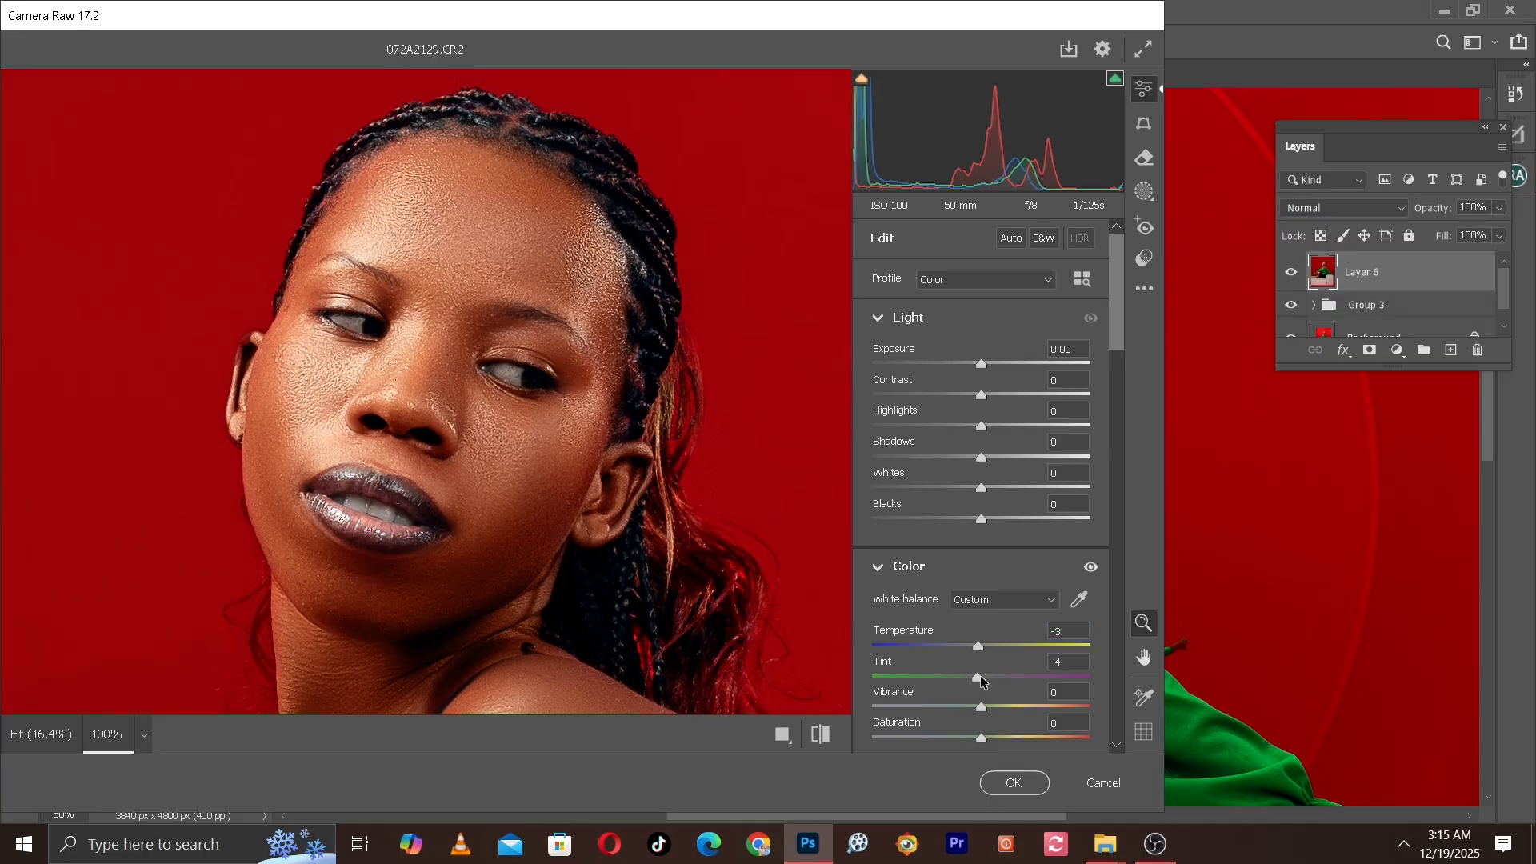
drag(1063, 662, 1032, 663)
text(-)
click(824, 734)
click(824, 735)
Step: Lower the Saturation in the Camera Raw Color settings to -2
scroll(1069, 500, down, 2)
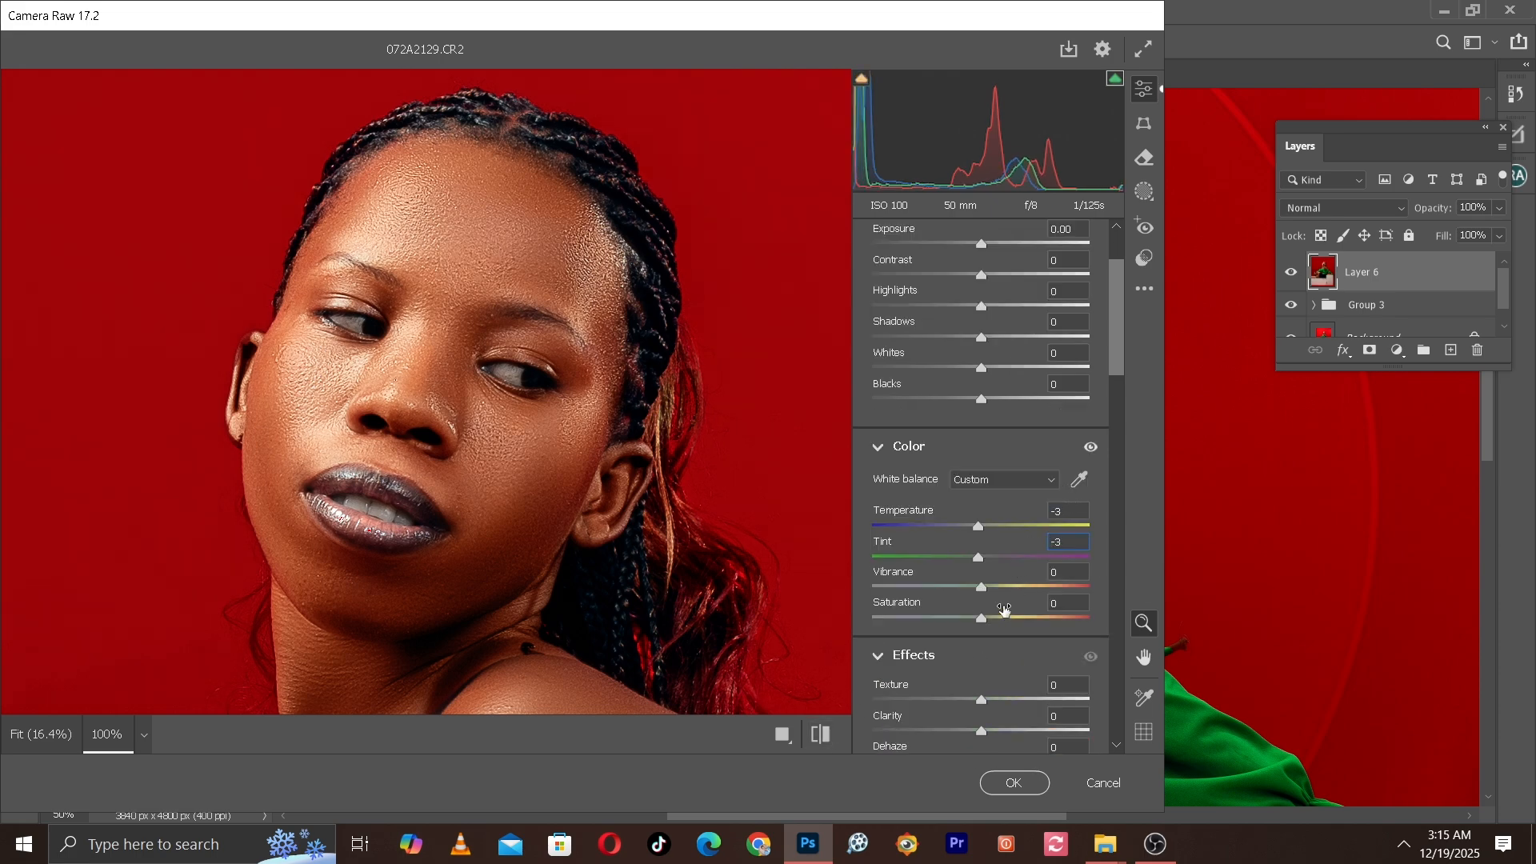
scroll(1005, 608, down, 2)
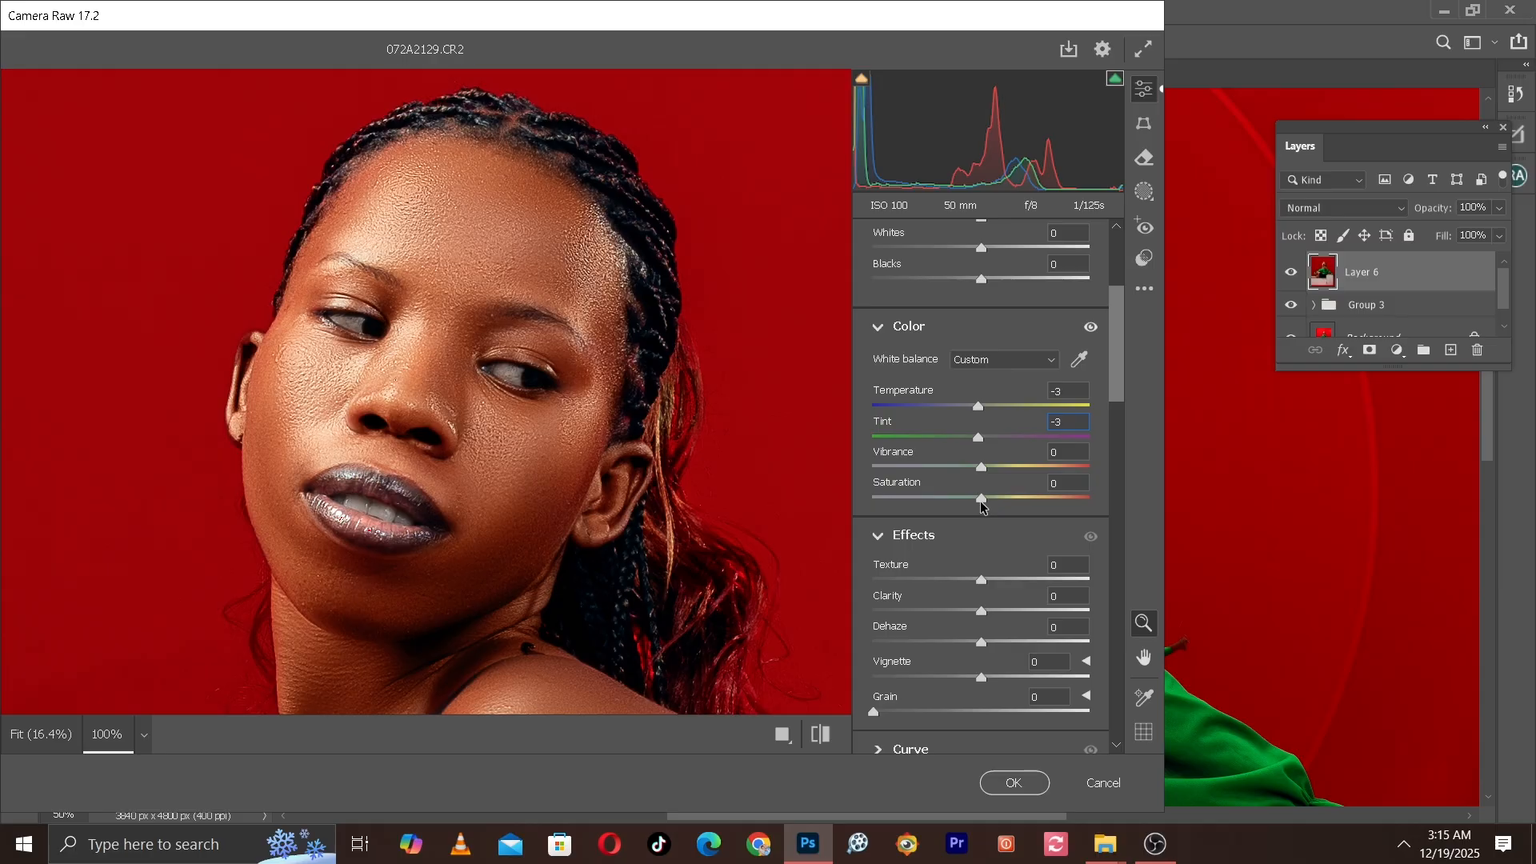
drag(982, 500, 980, 499)
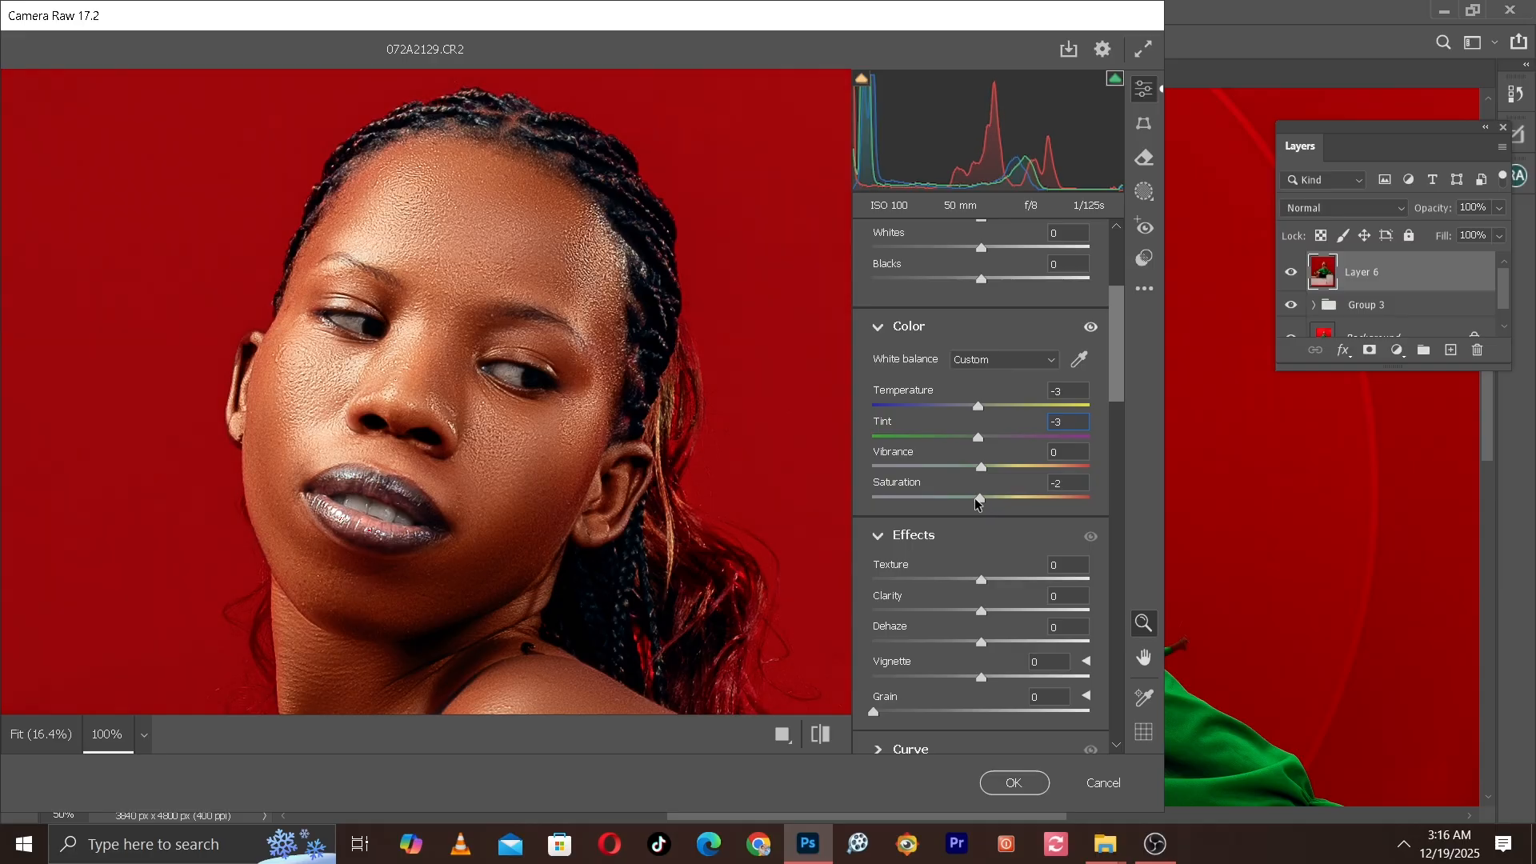
drag(980, 500, 978, 499)
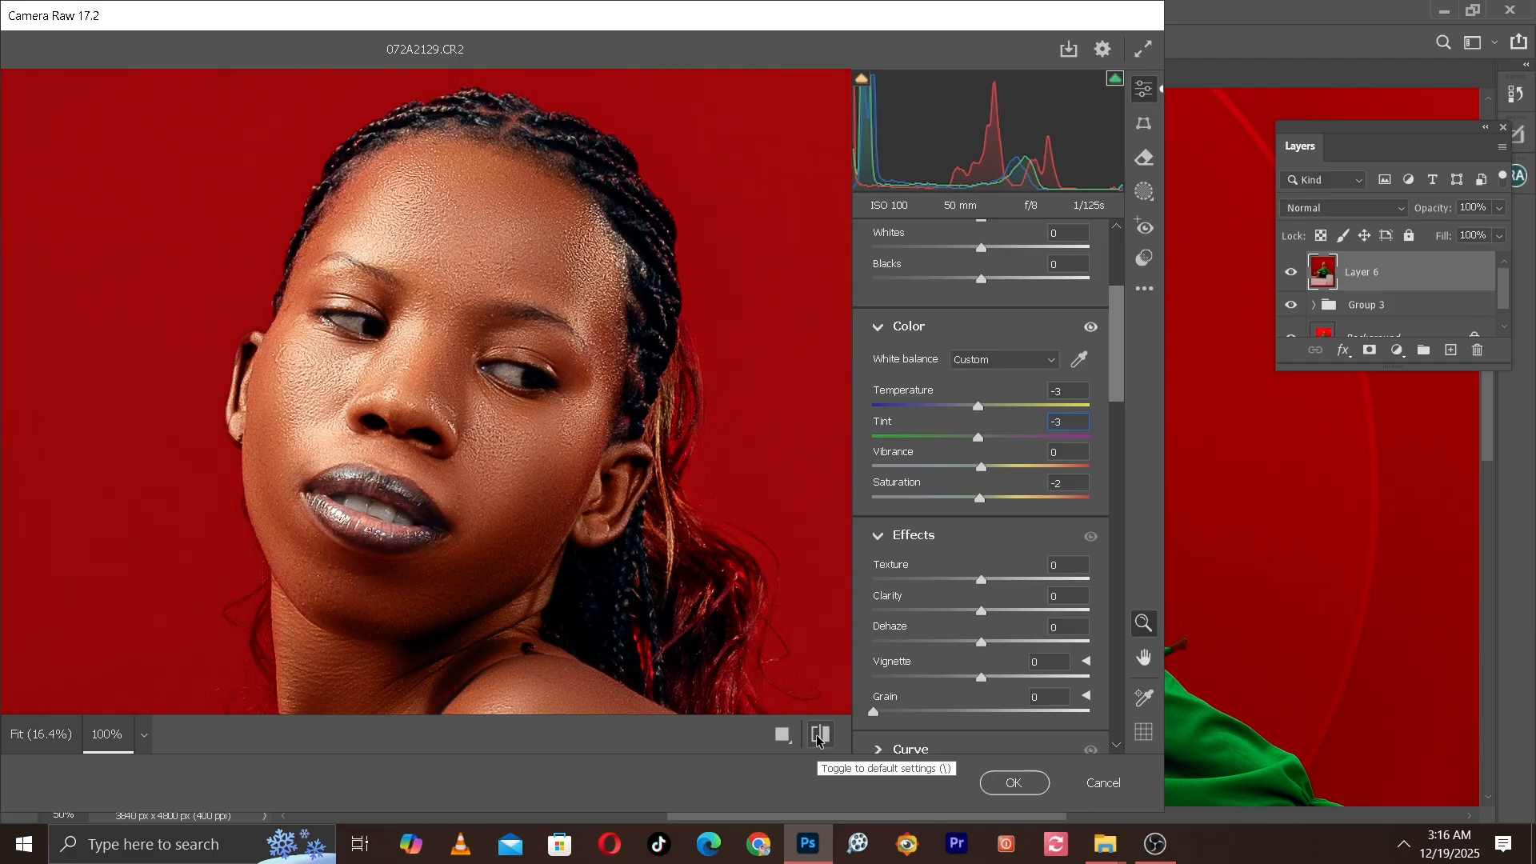
Step: Raise the Clarity in the Camera Raw Effects settings to +3 and return to viewing the whole photo
scroll(1036, 517, down, 5)
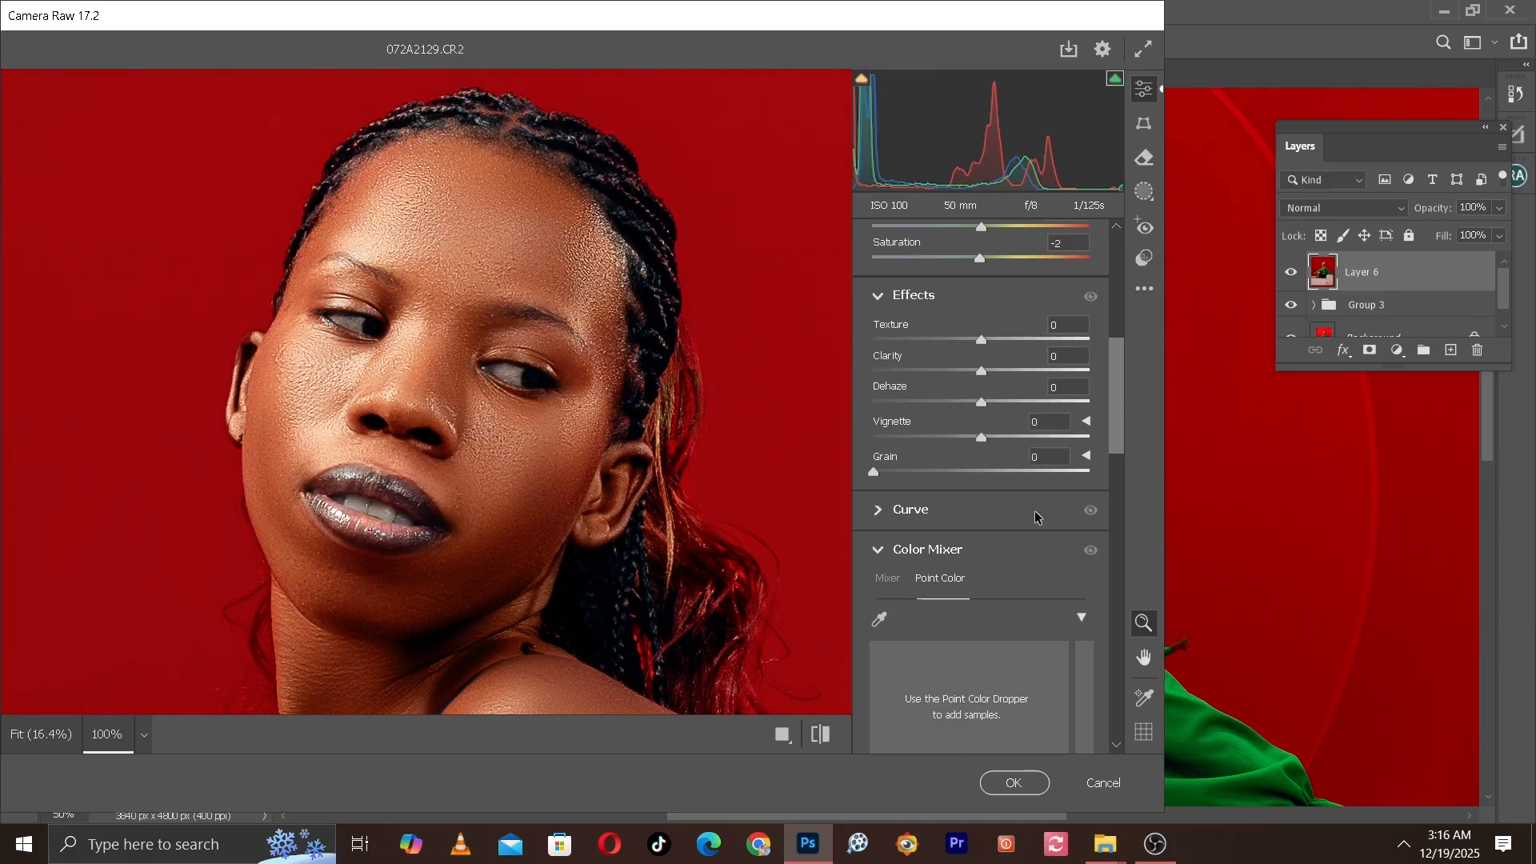
drag(980, 372, 988, 376)
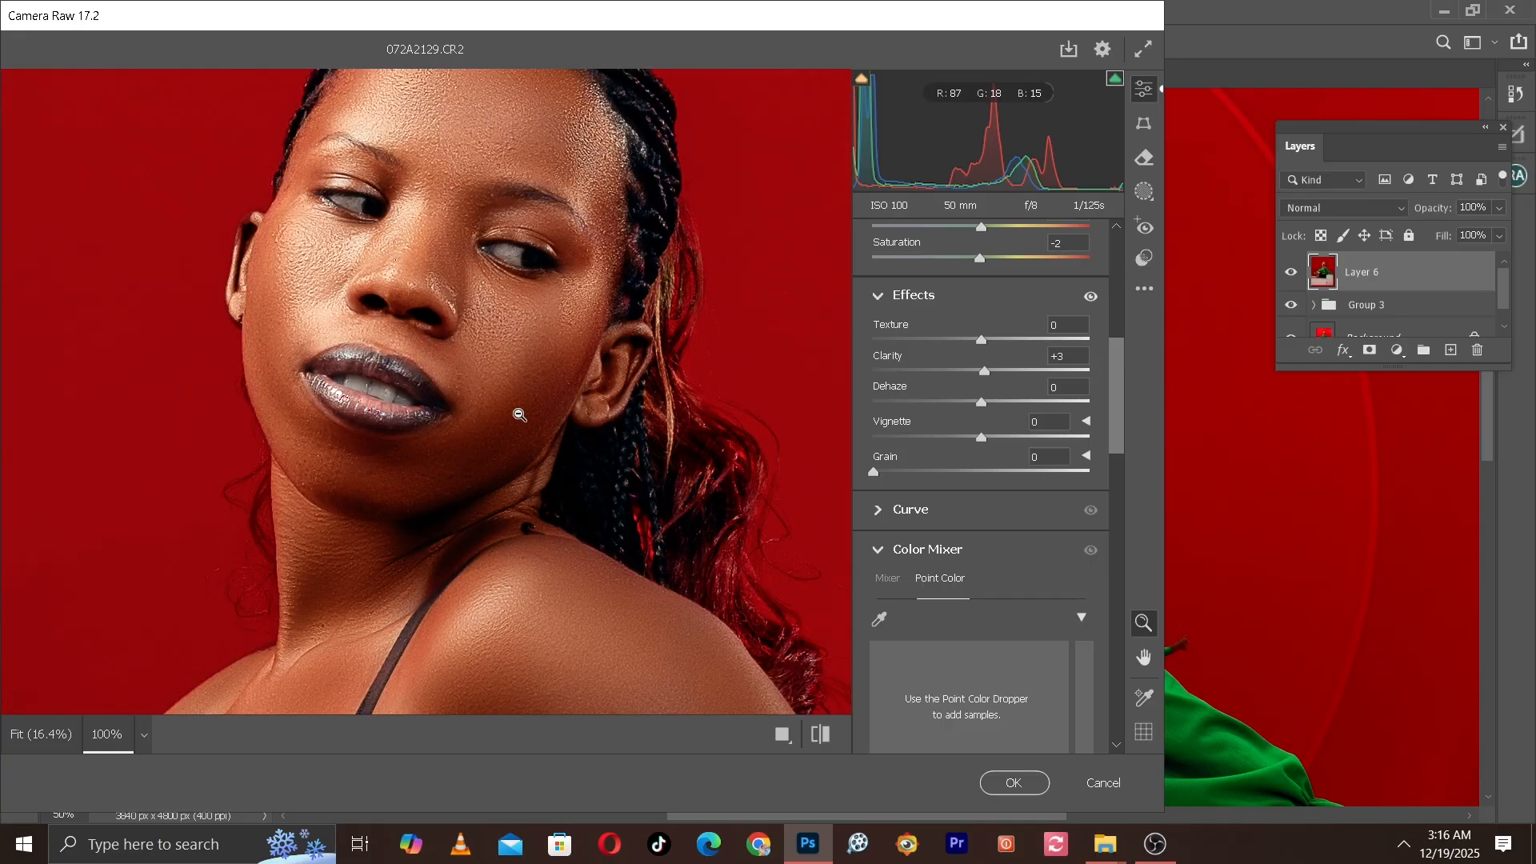
click(490, 408)
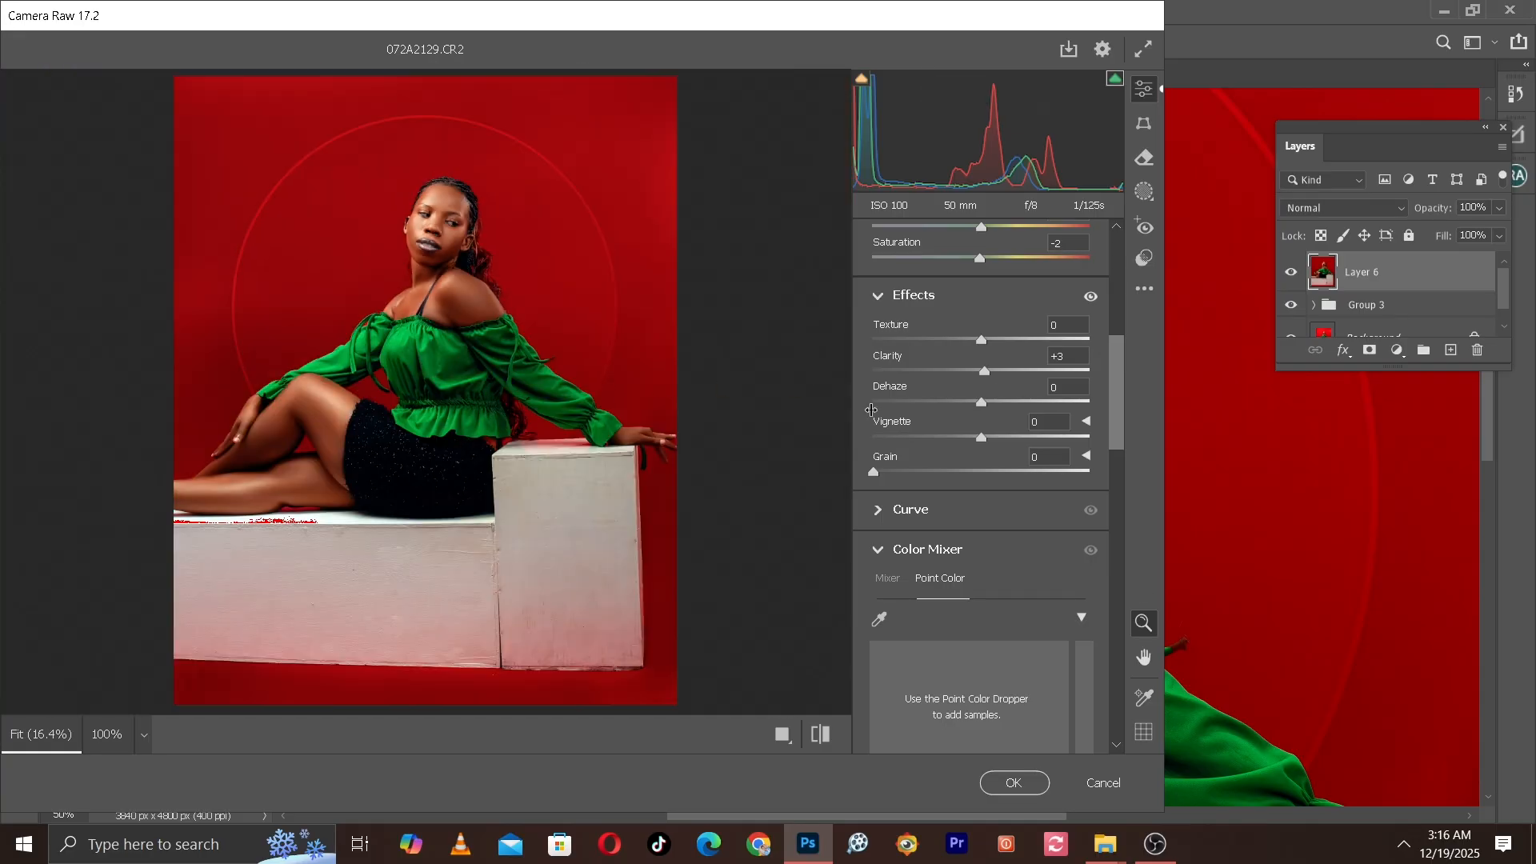
Step: Set the Camera Raw Vibrance to +2 and compare the enlarged face with the default settings
scroll(987, 400, up, 5)
scroll(986, 400, up, 2)
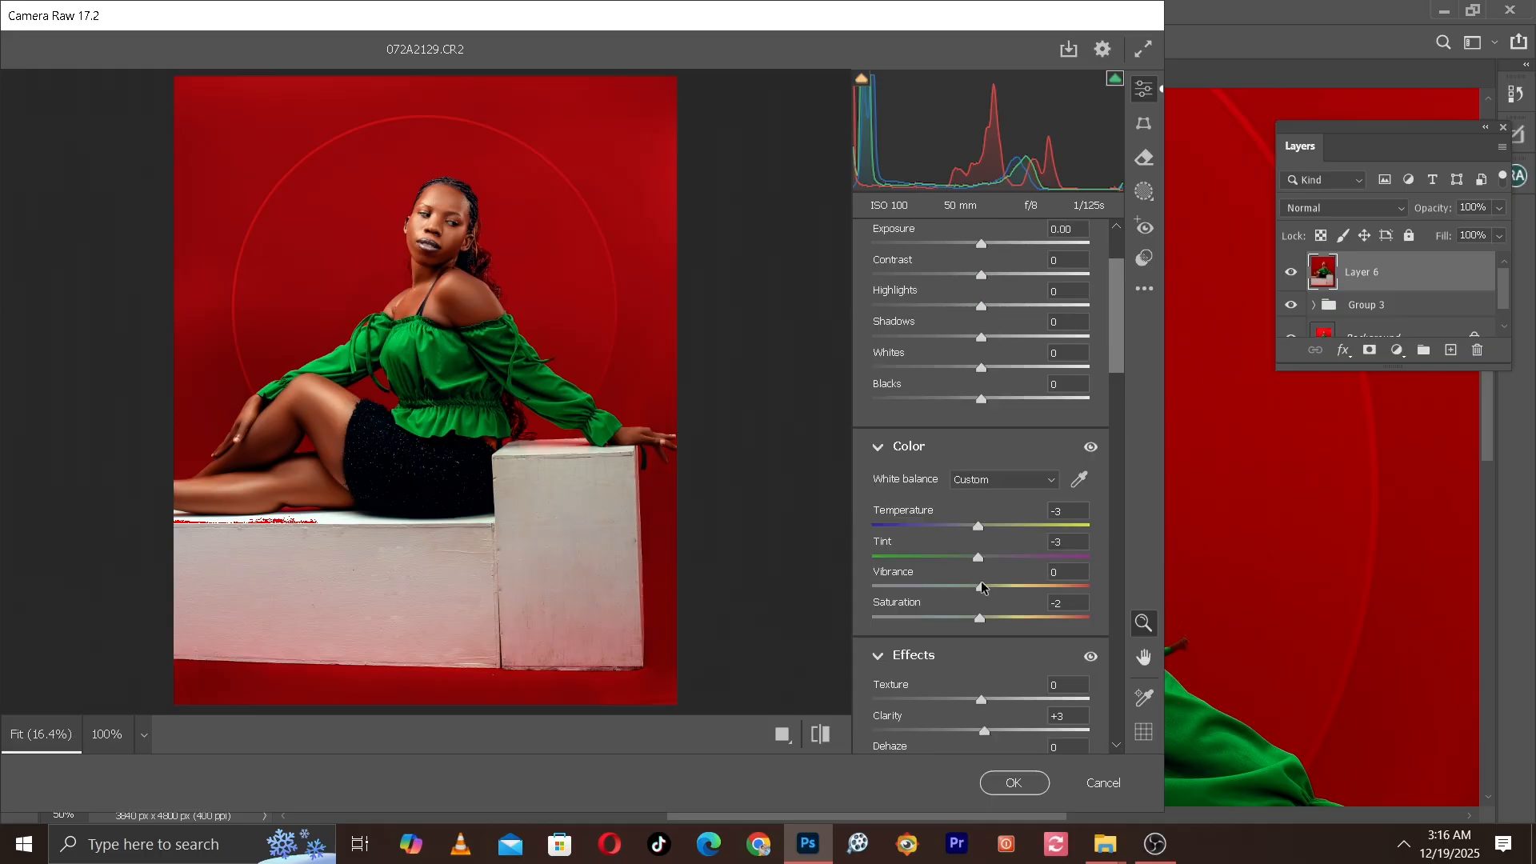
drag(981, 582, 983, 584)
click(402, 247)
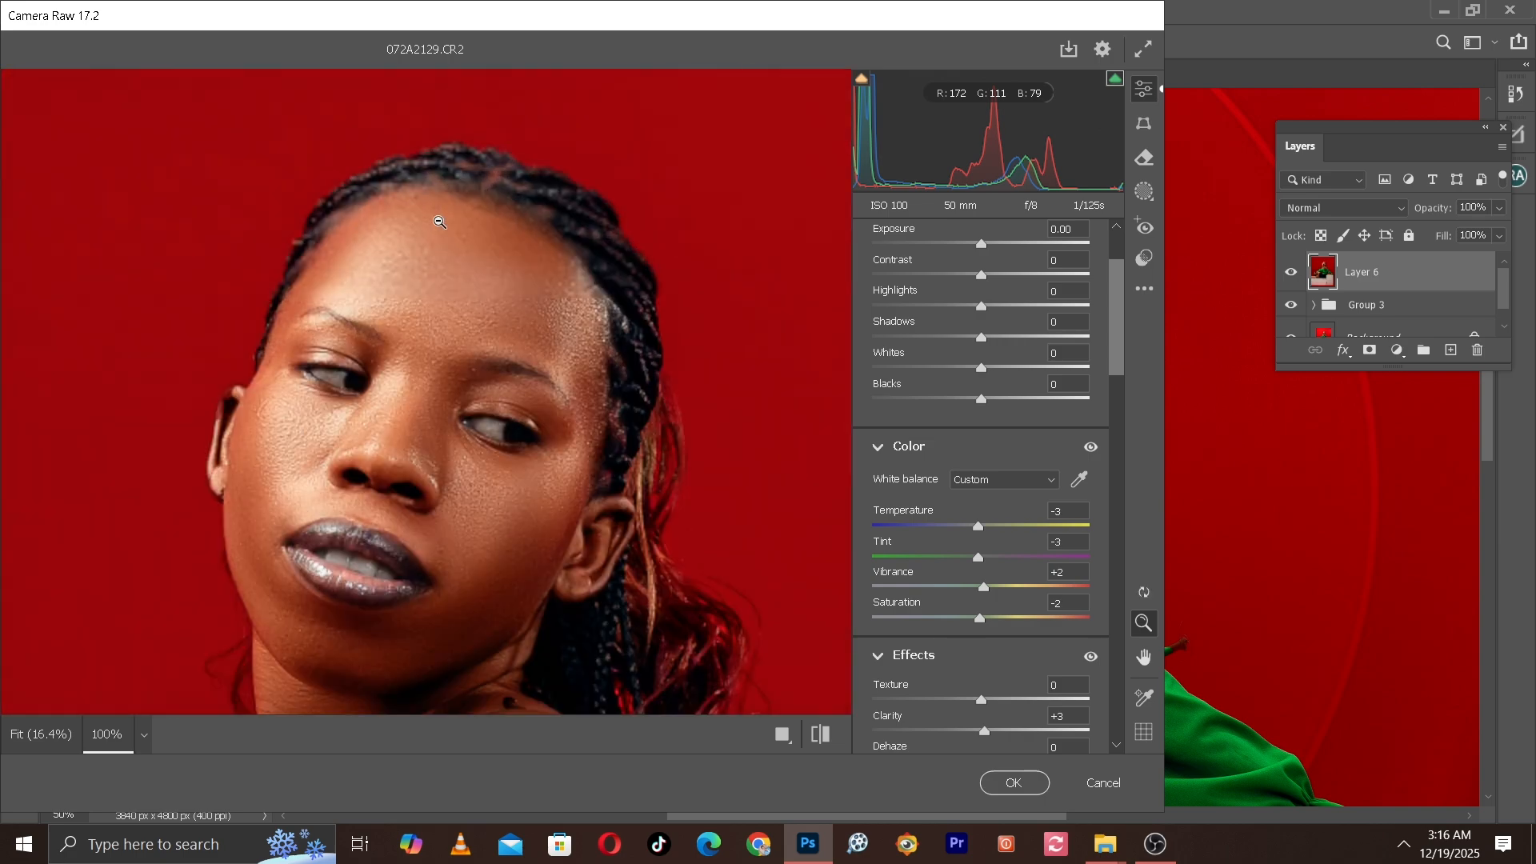
click(819, 735)
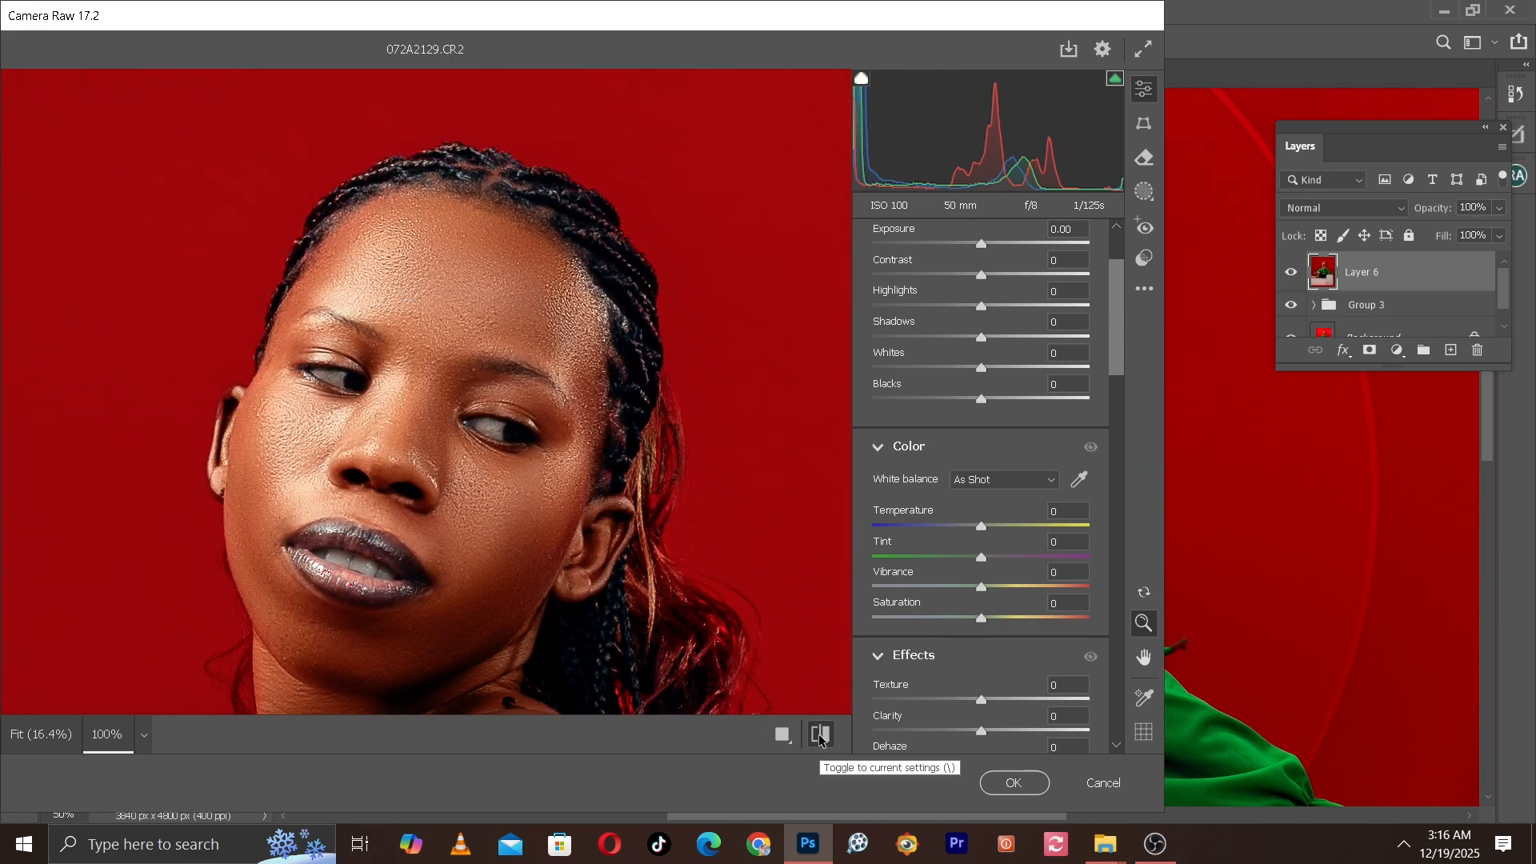
click(820, 734)
click(819, 734)
click(820, 734)
click(477, 443)
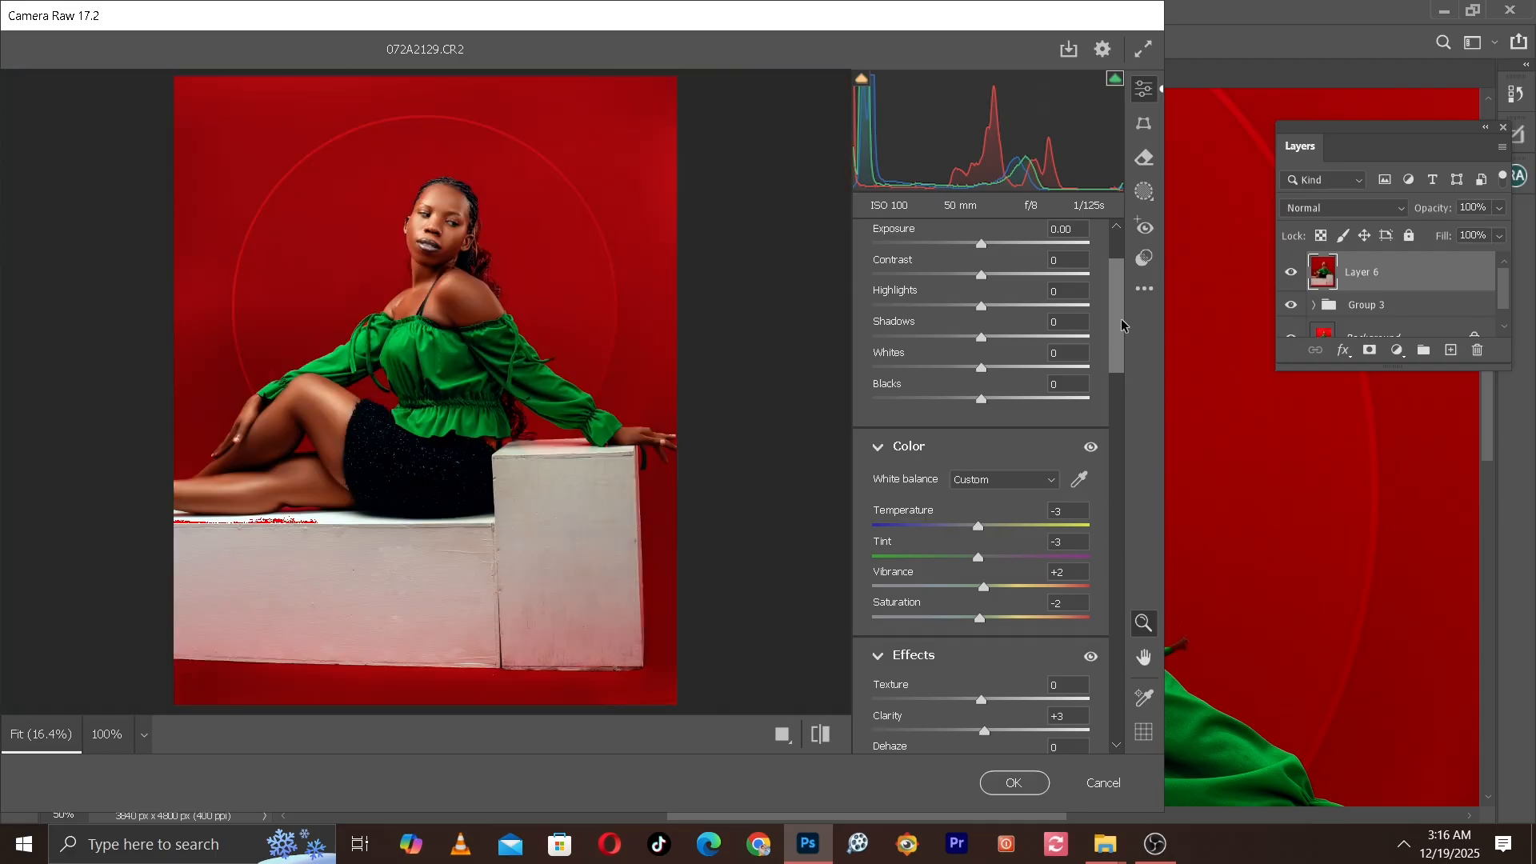
Step: In the Color Mixer's HSL saturation settings, lower Greens to -19 and Oranges to -2
scroll(1114, 360, down, 3)
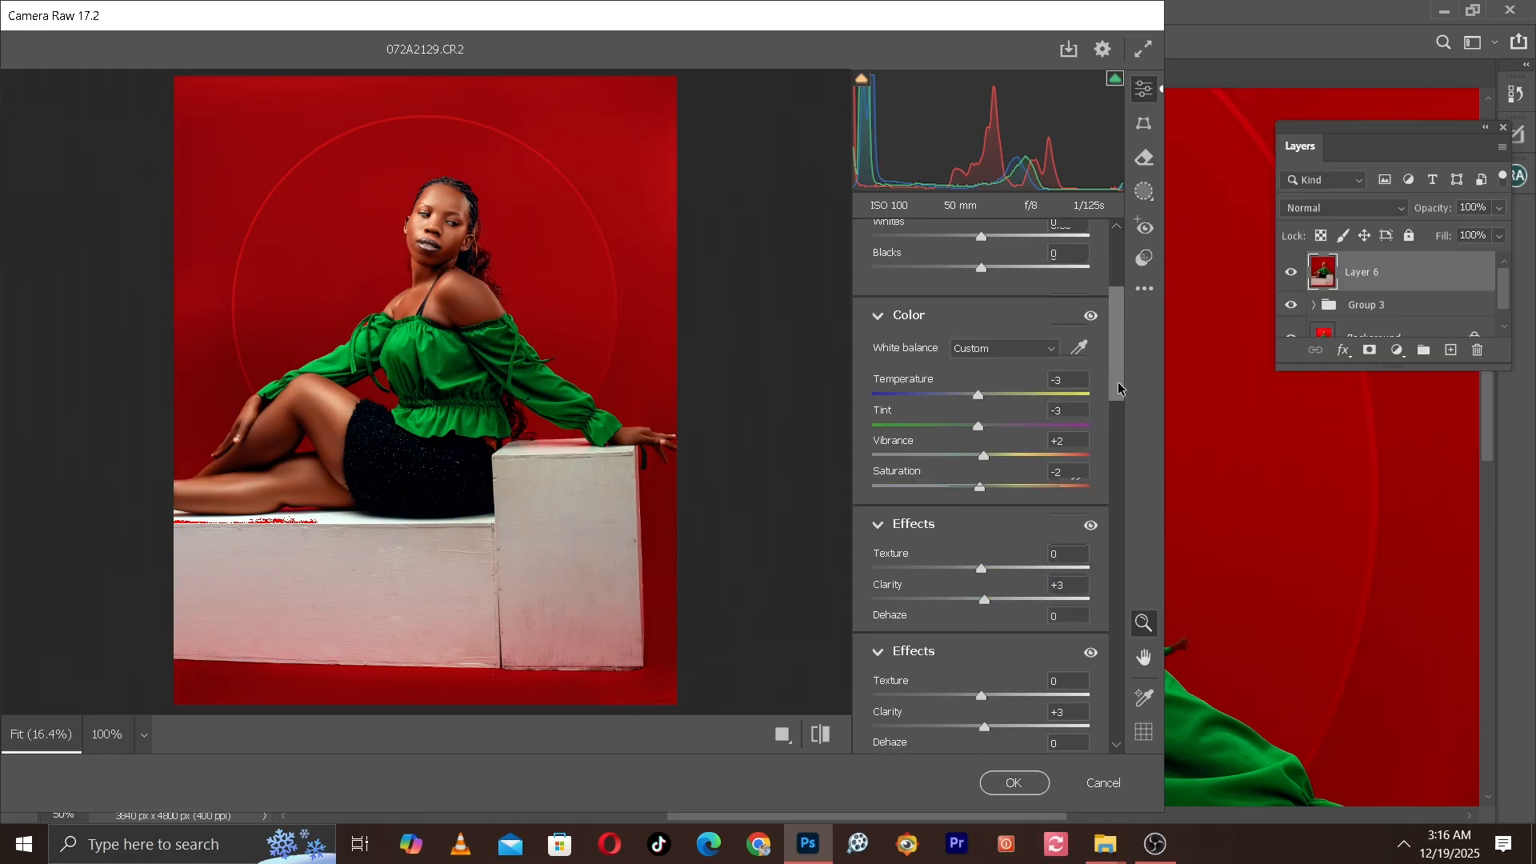
scroll(1121, 324, up, 5)
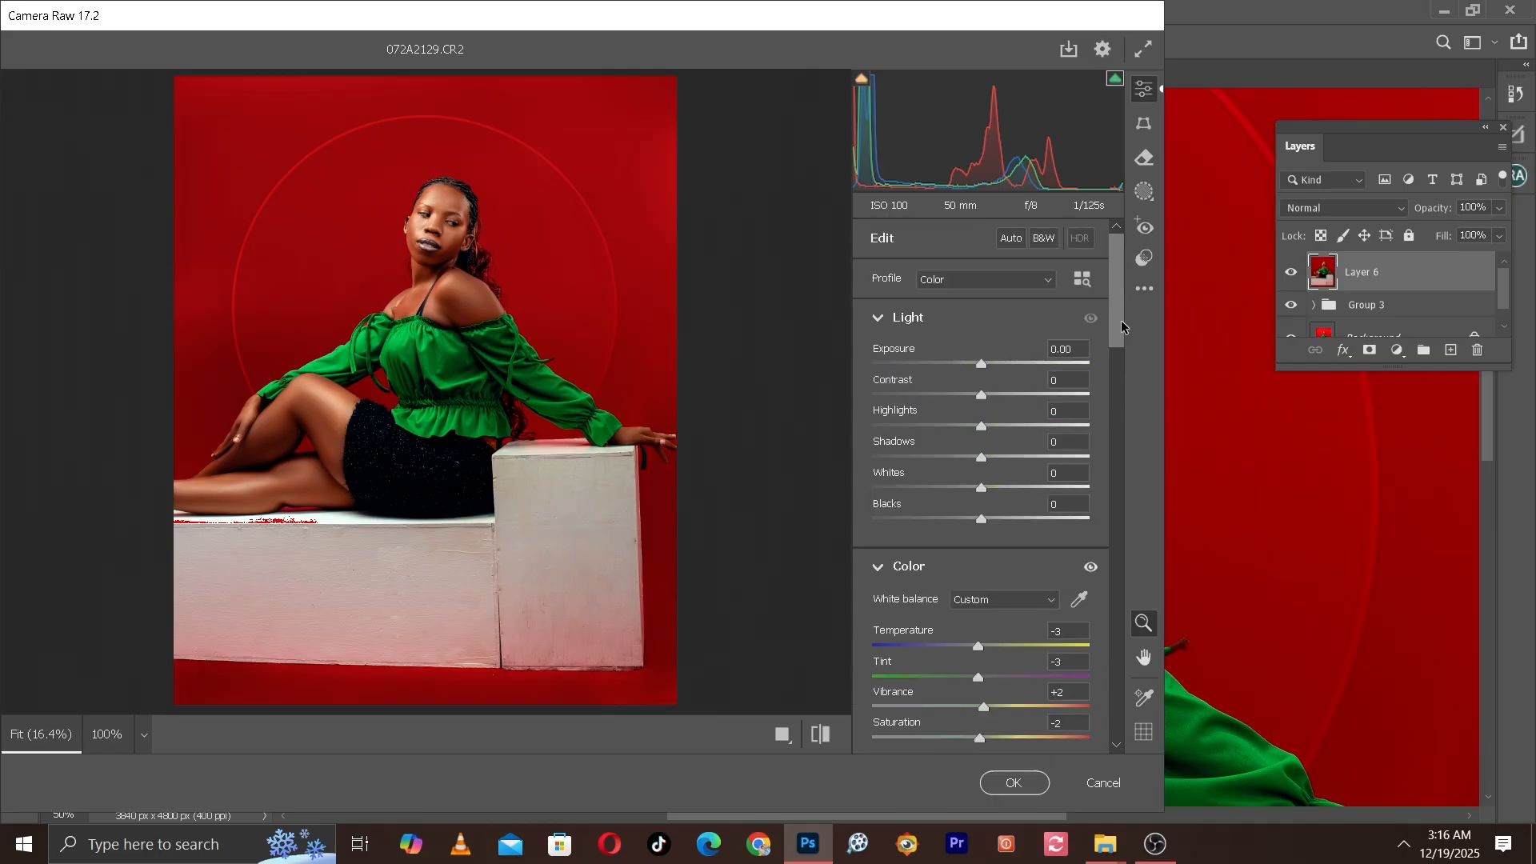
drag(1121, 324, 1111, 462)
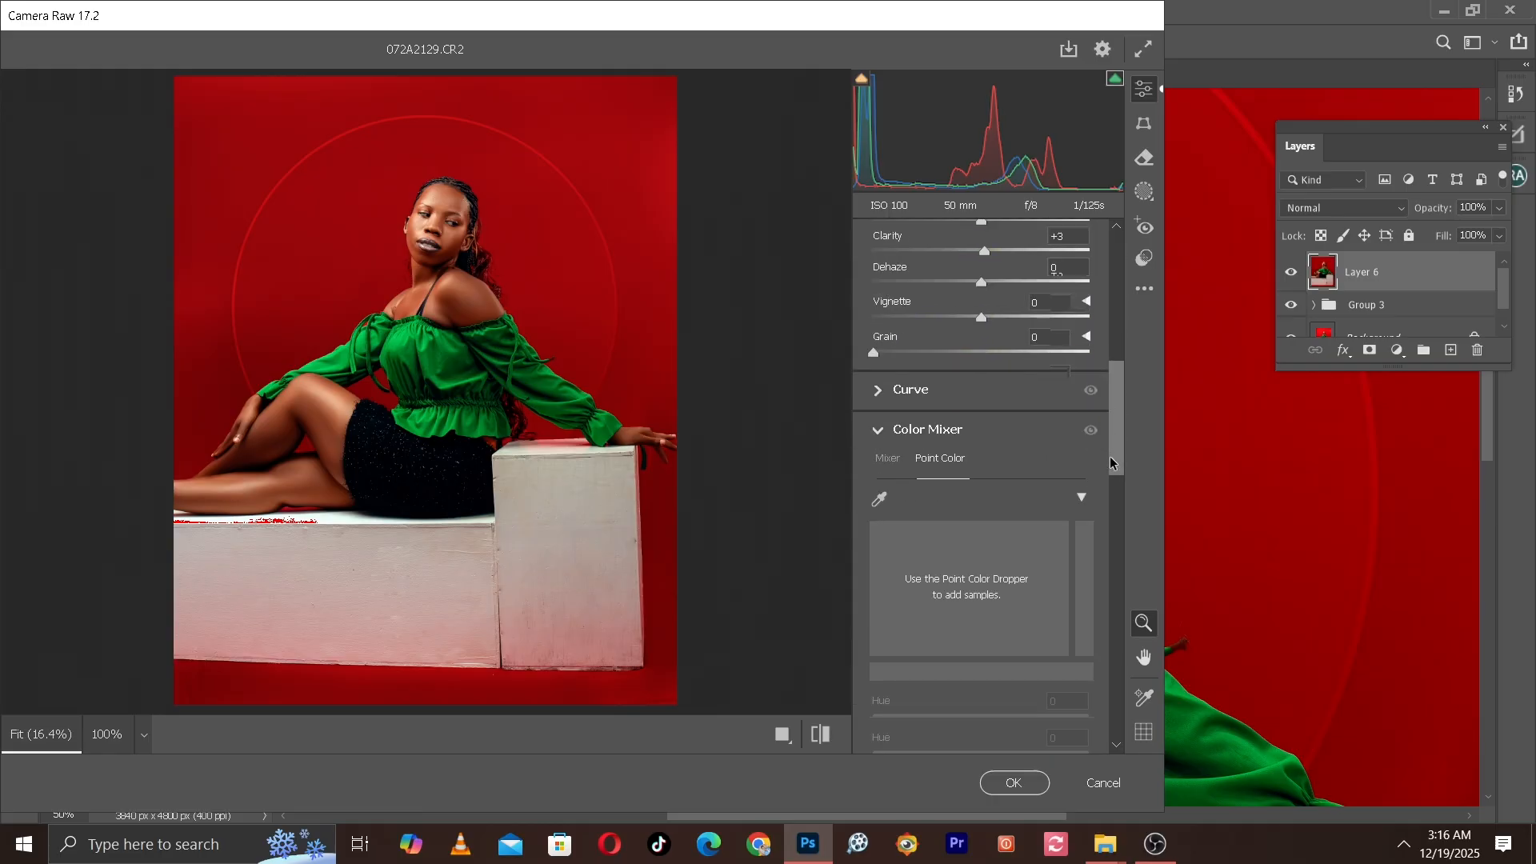
click(881, 460)
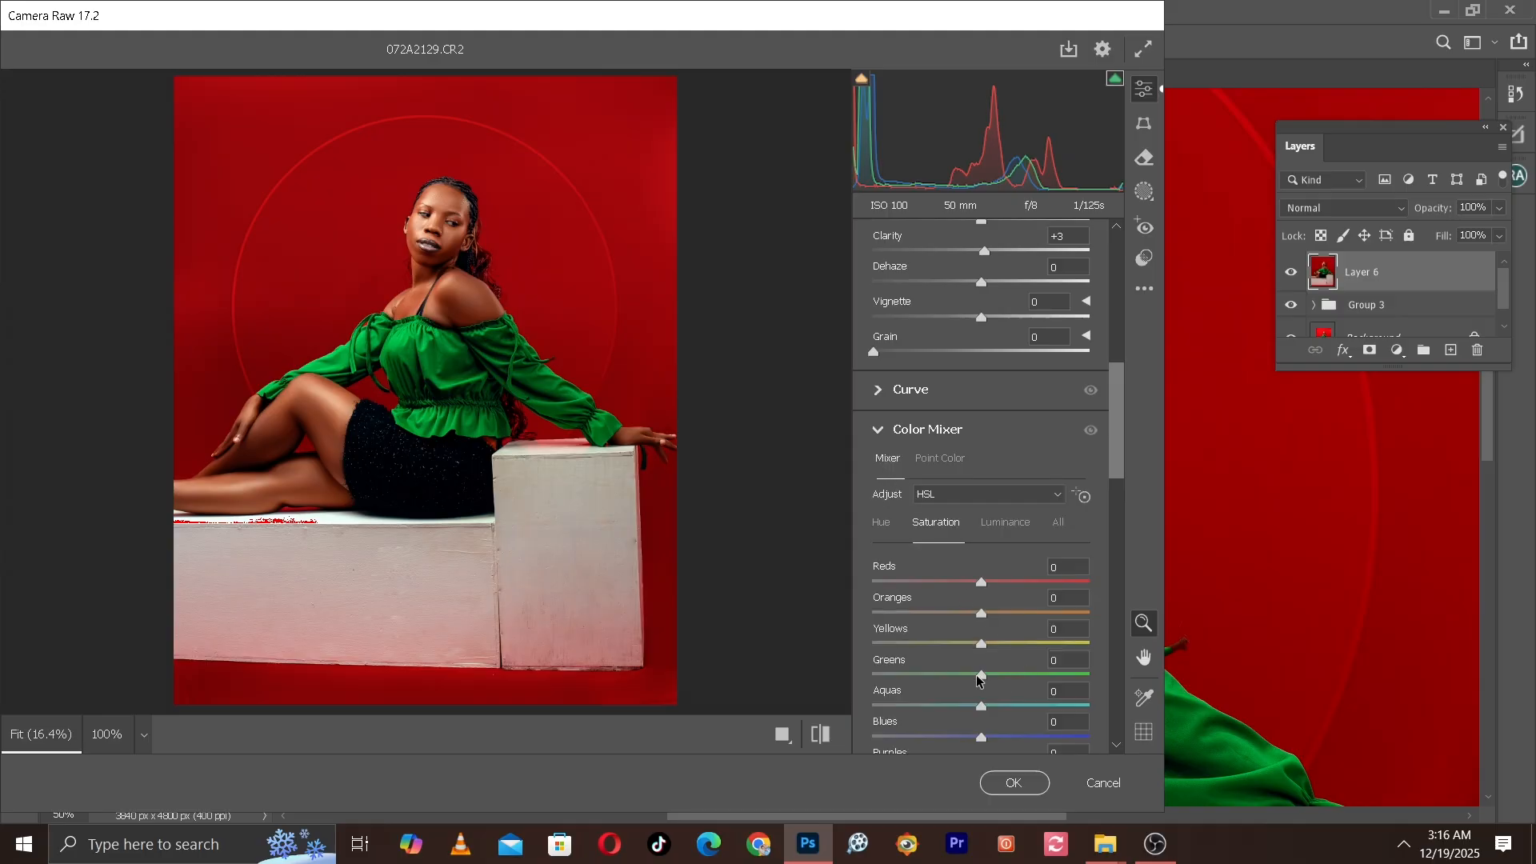
drag(976, 678, 957, 662)
drag(982, 614, 981, 616)
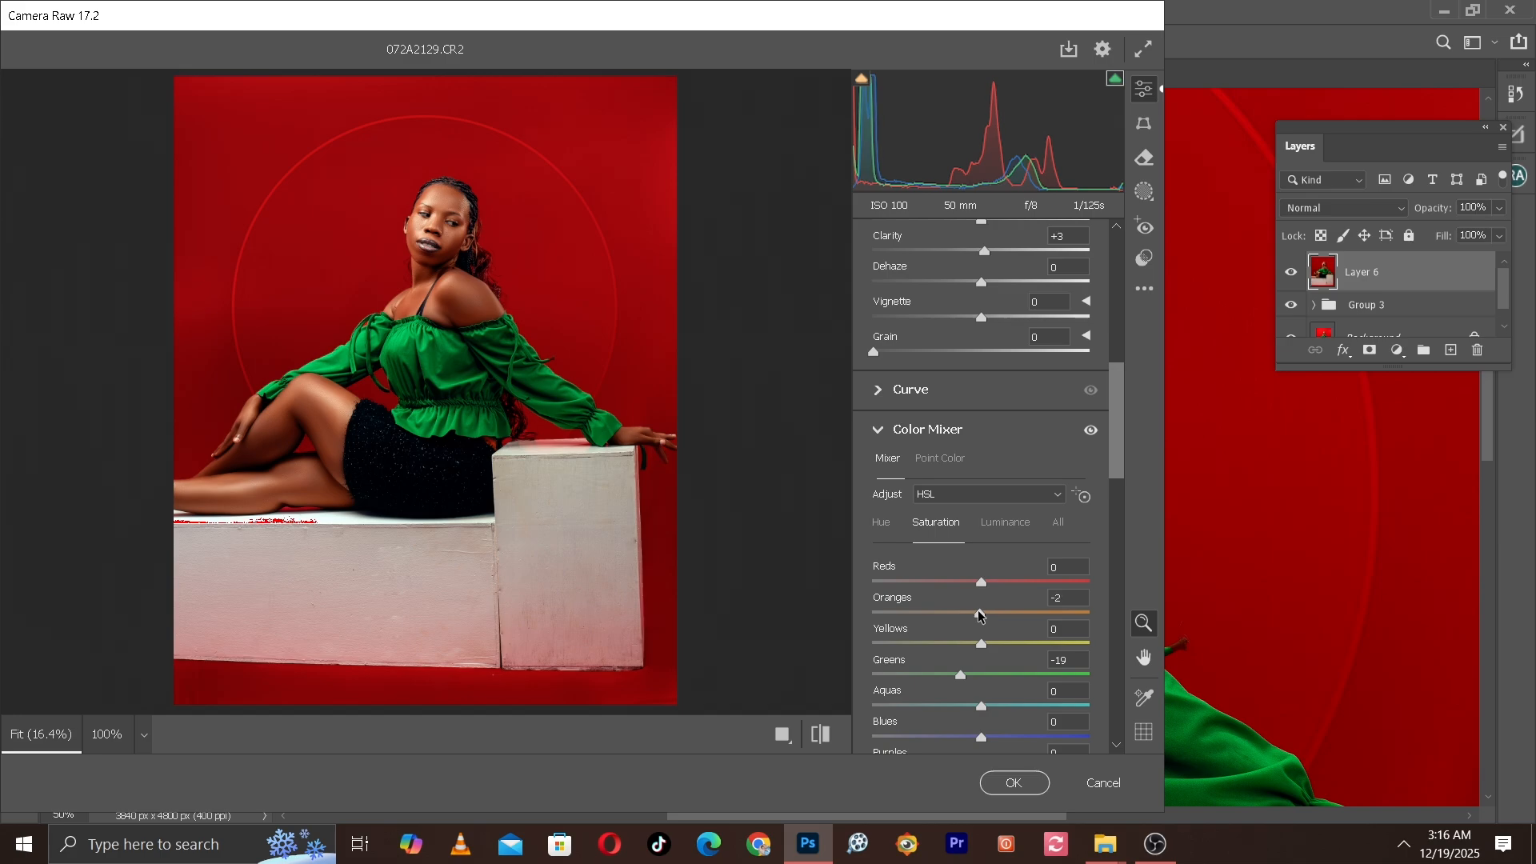
Step: Set the Oranges hue in the Color Mixer to +1 while checking the face, and apply the Camera Raw Filter
click(439, 228)
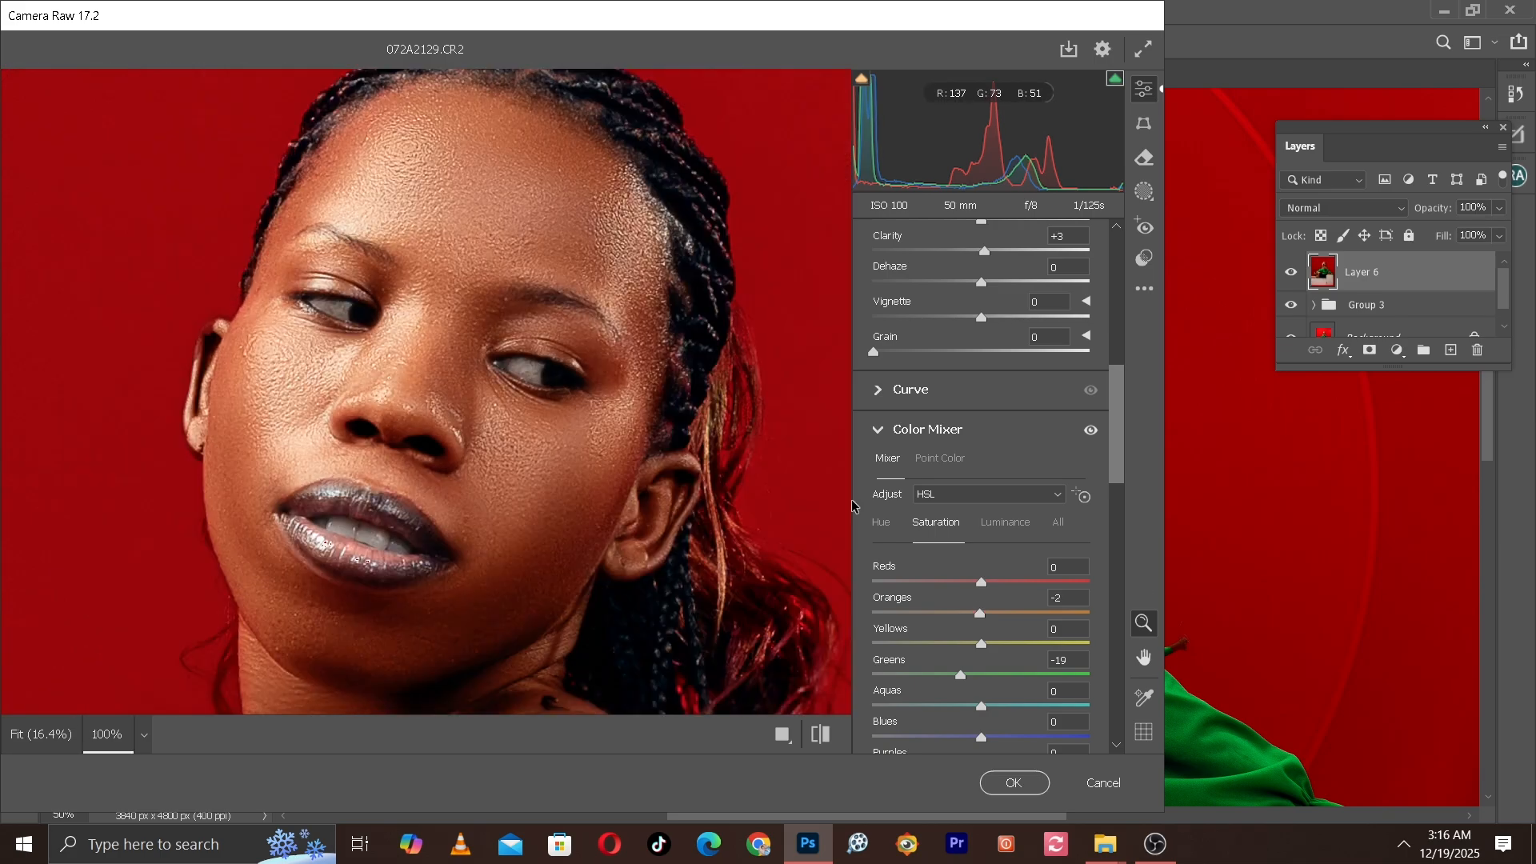
click(880, 522)
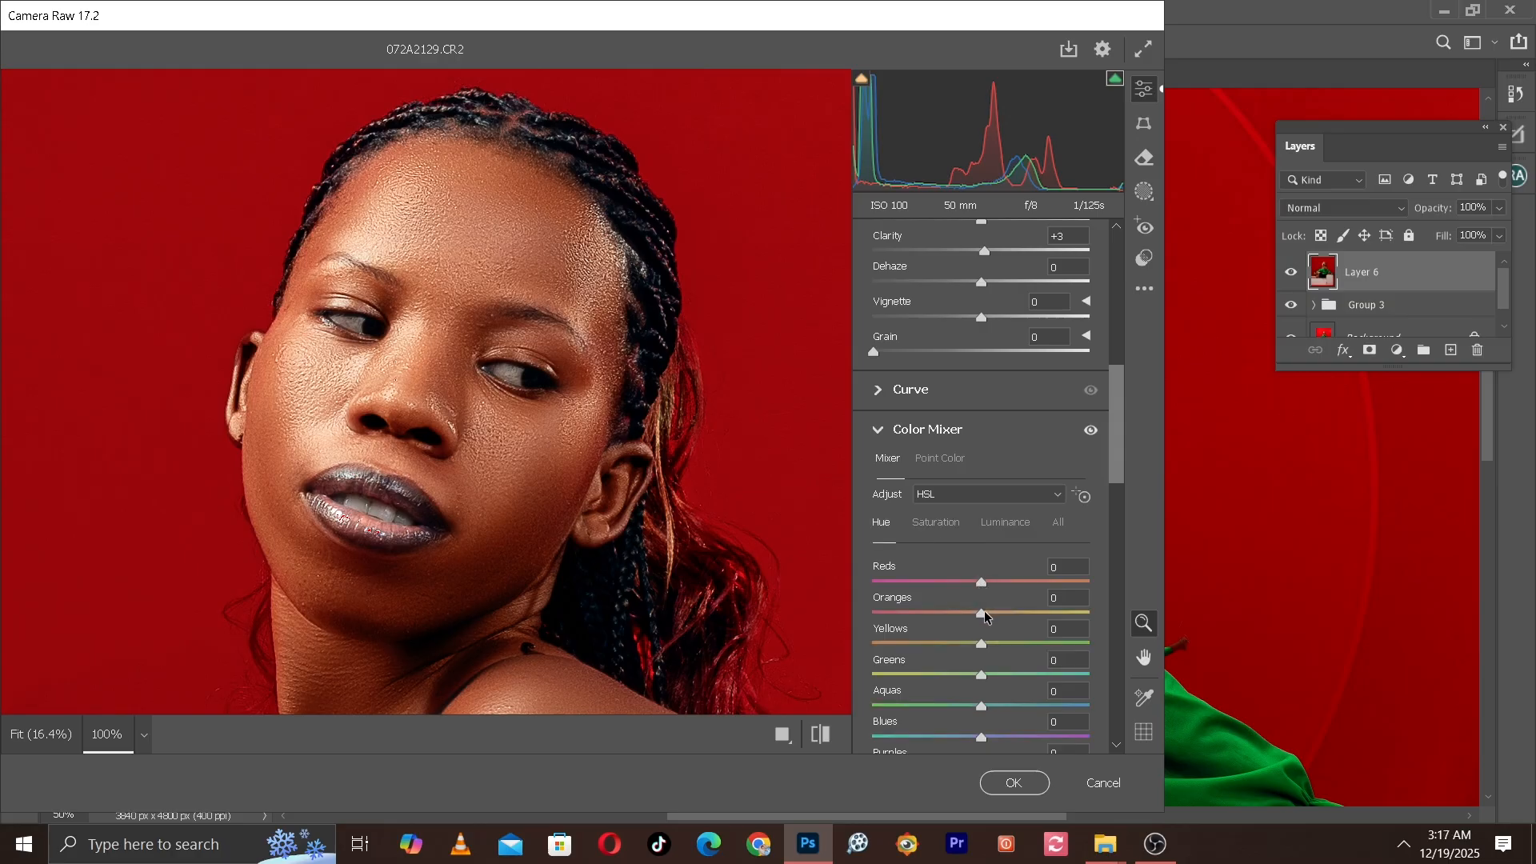
drag(982, 613, 984, 616)
click(587, 450)
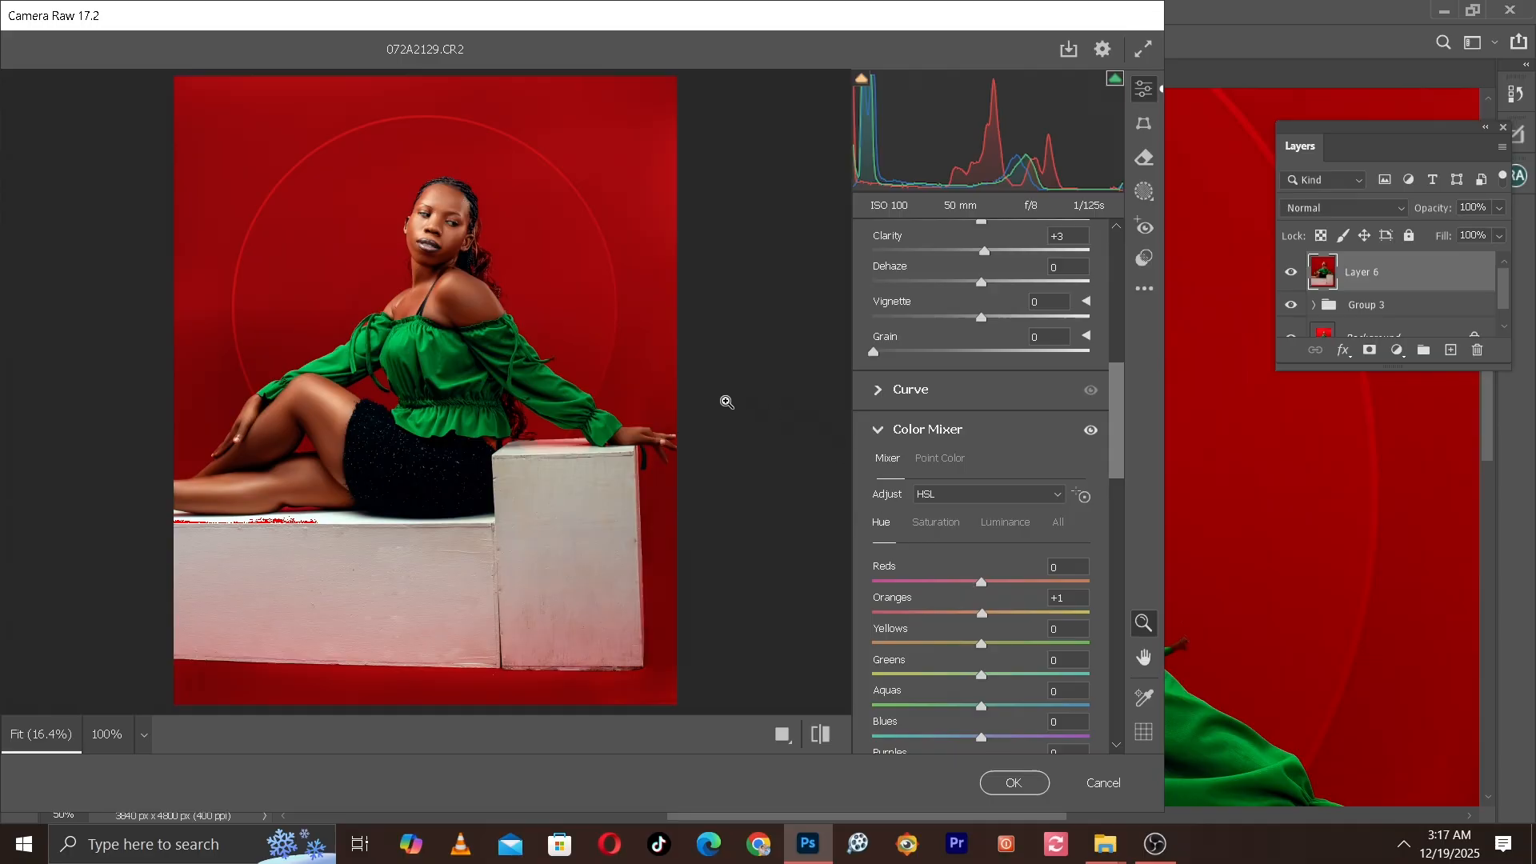
click(1014, 783)
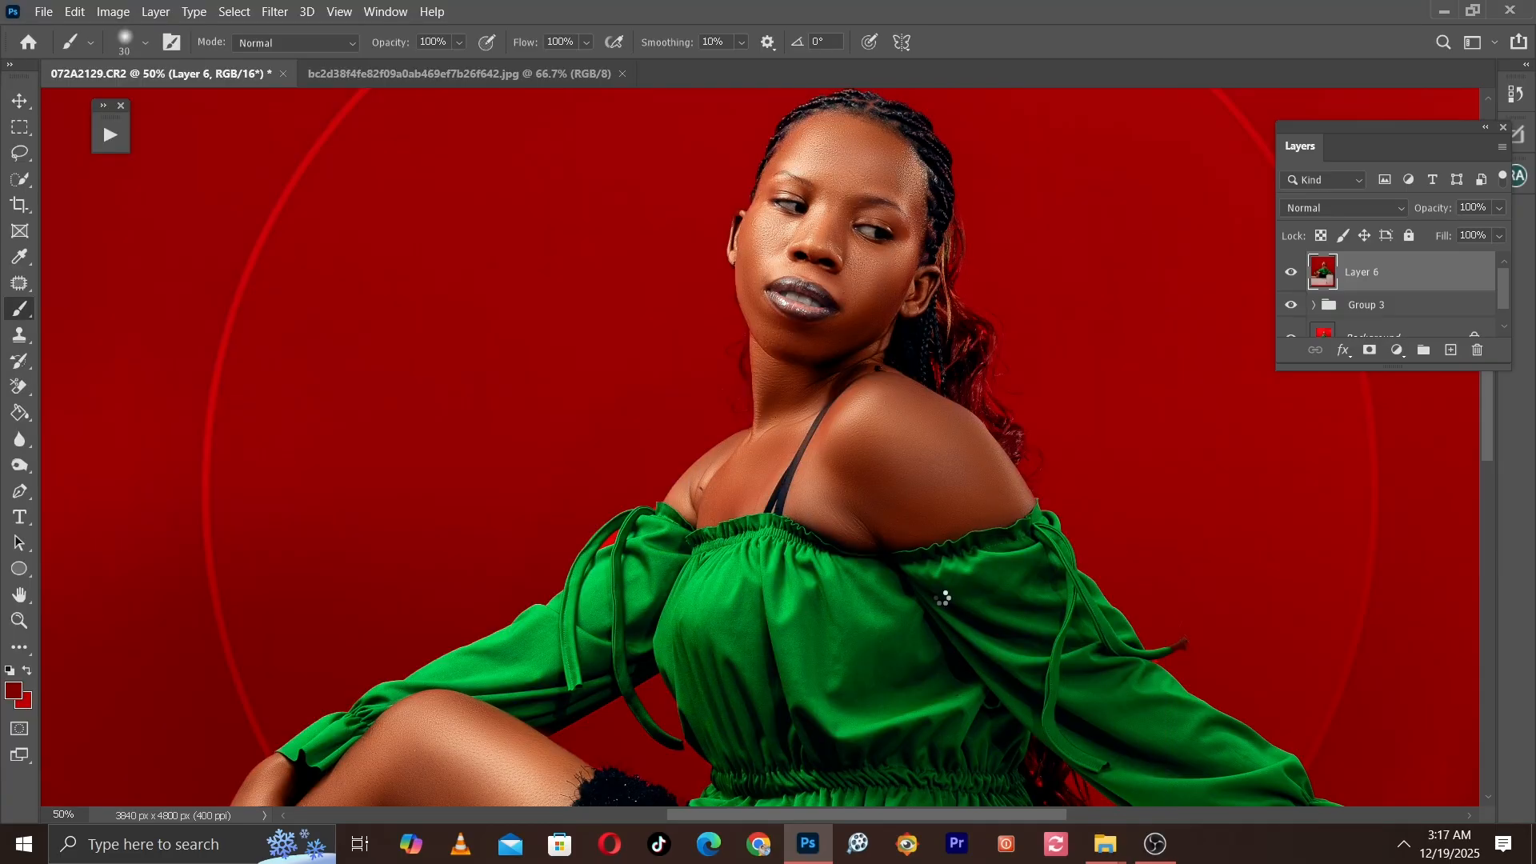
Step: Compare the photo with Layer 6 hidden and shown, and reduce that layer's opacity to 65%
key(ctrl+minus)
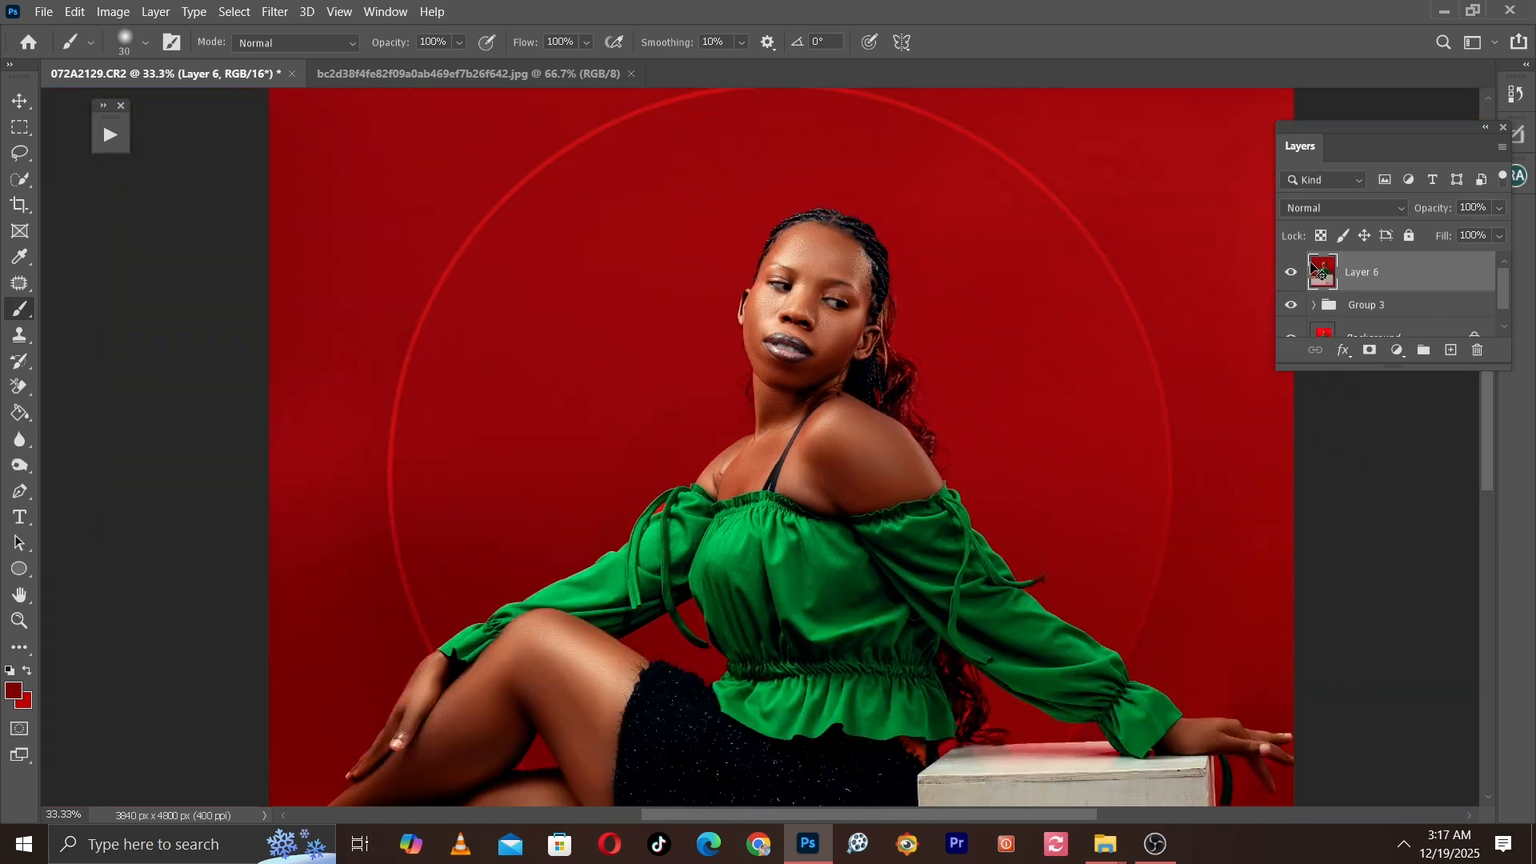
click(1291, 271)
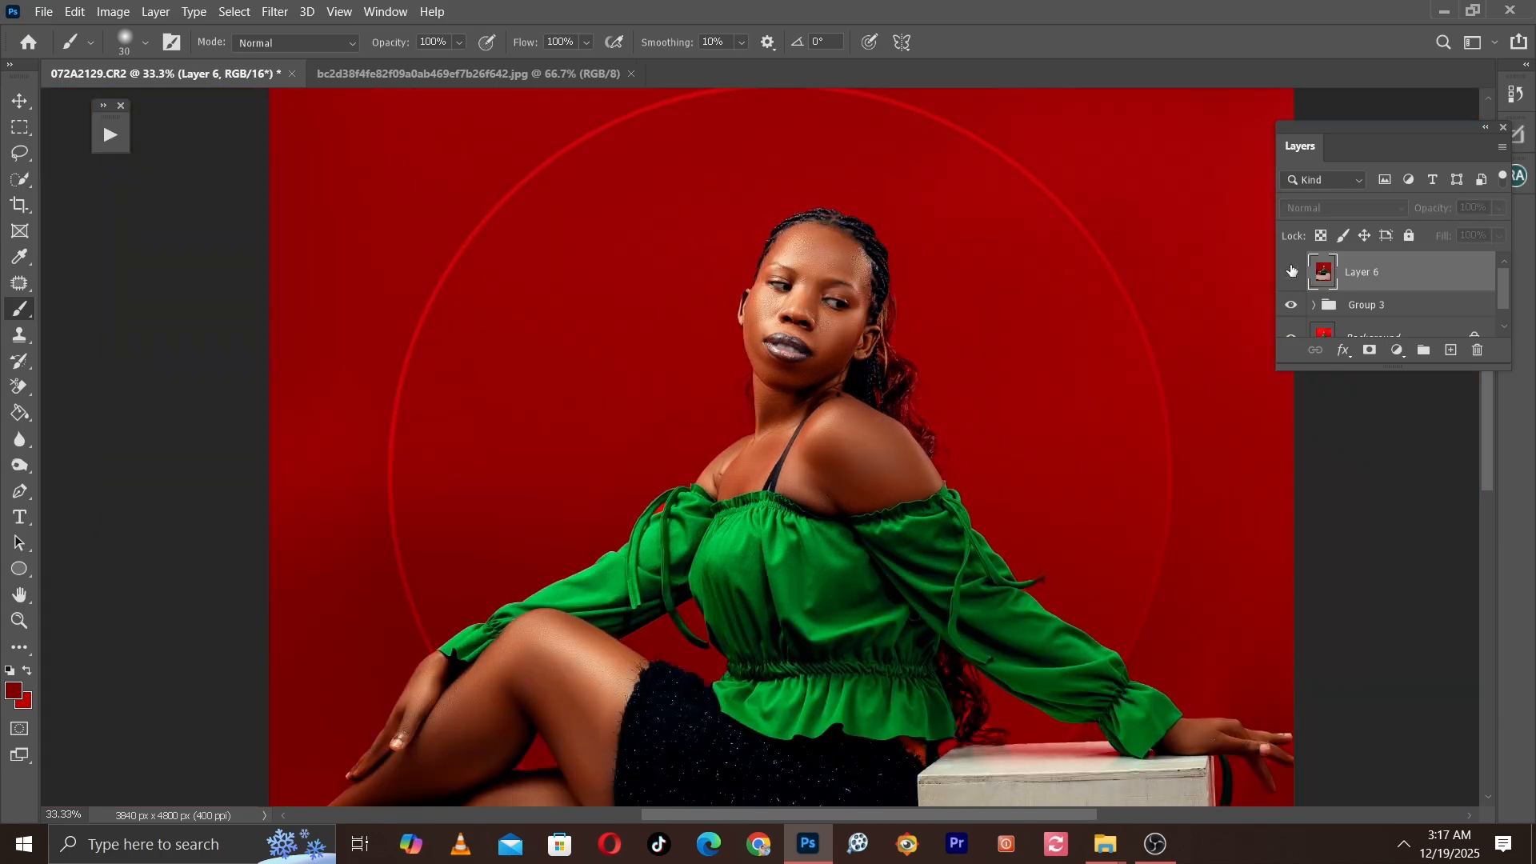
key(ctrl+plus)
click(1292, 271)
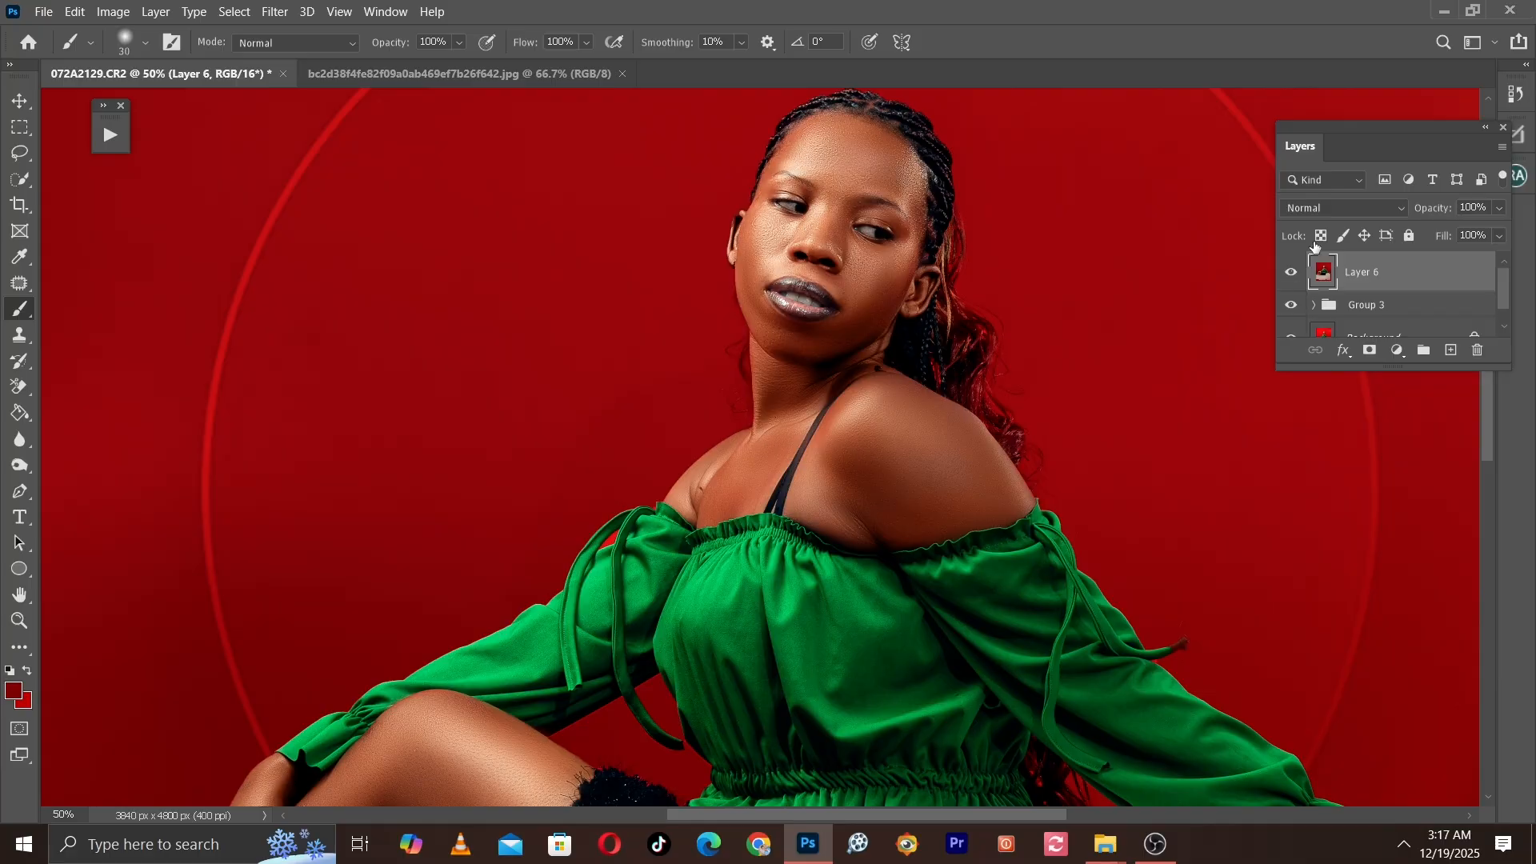
click(1498, 209)
click(1499, 211)
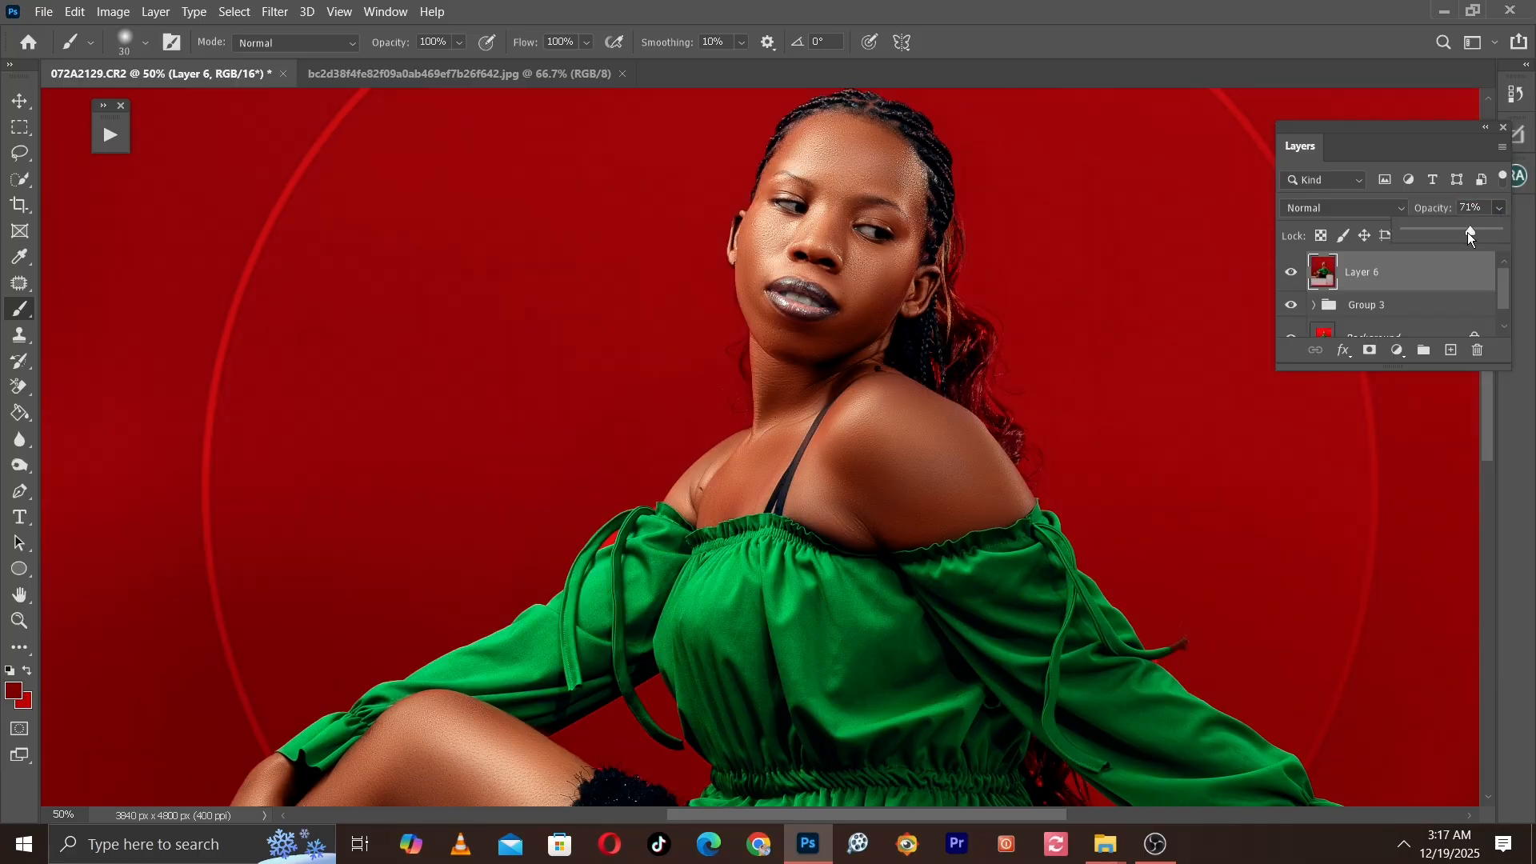
click(1312, 238)
Step: Group Layer 6 with Group 3 and compare the grouped edit with the original background photo
key(ctrl+minus)
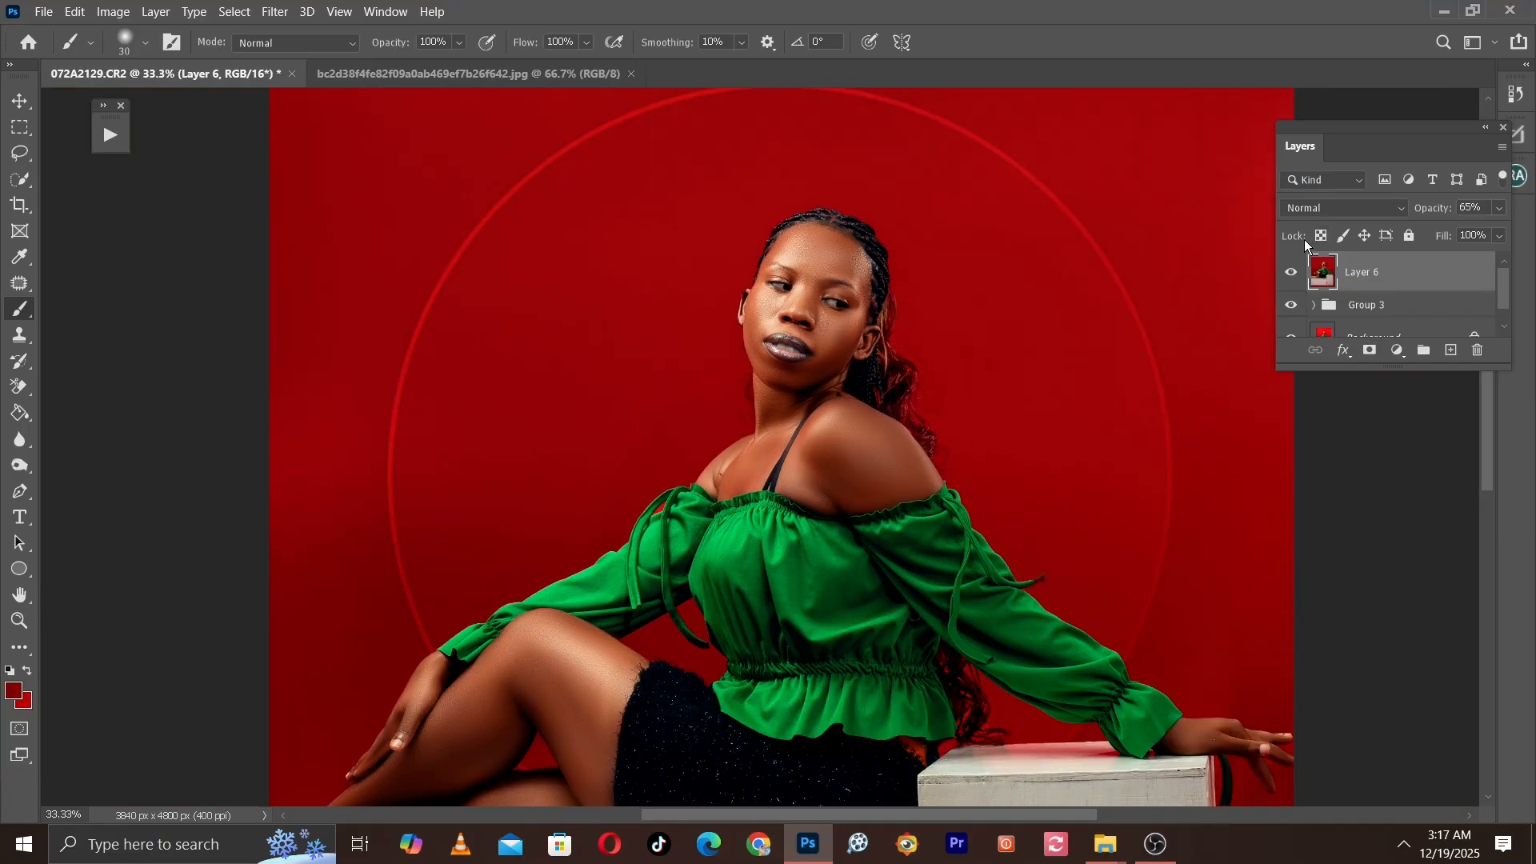
key(ctrl+minus)
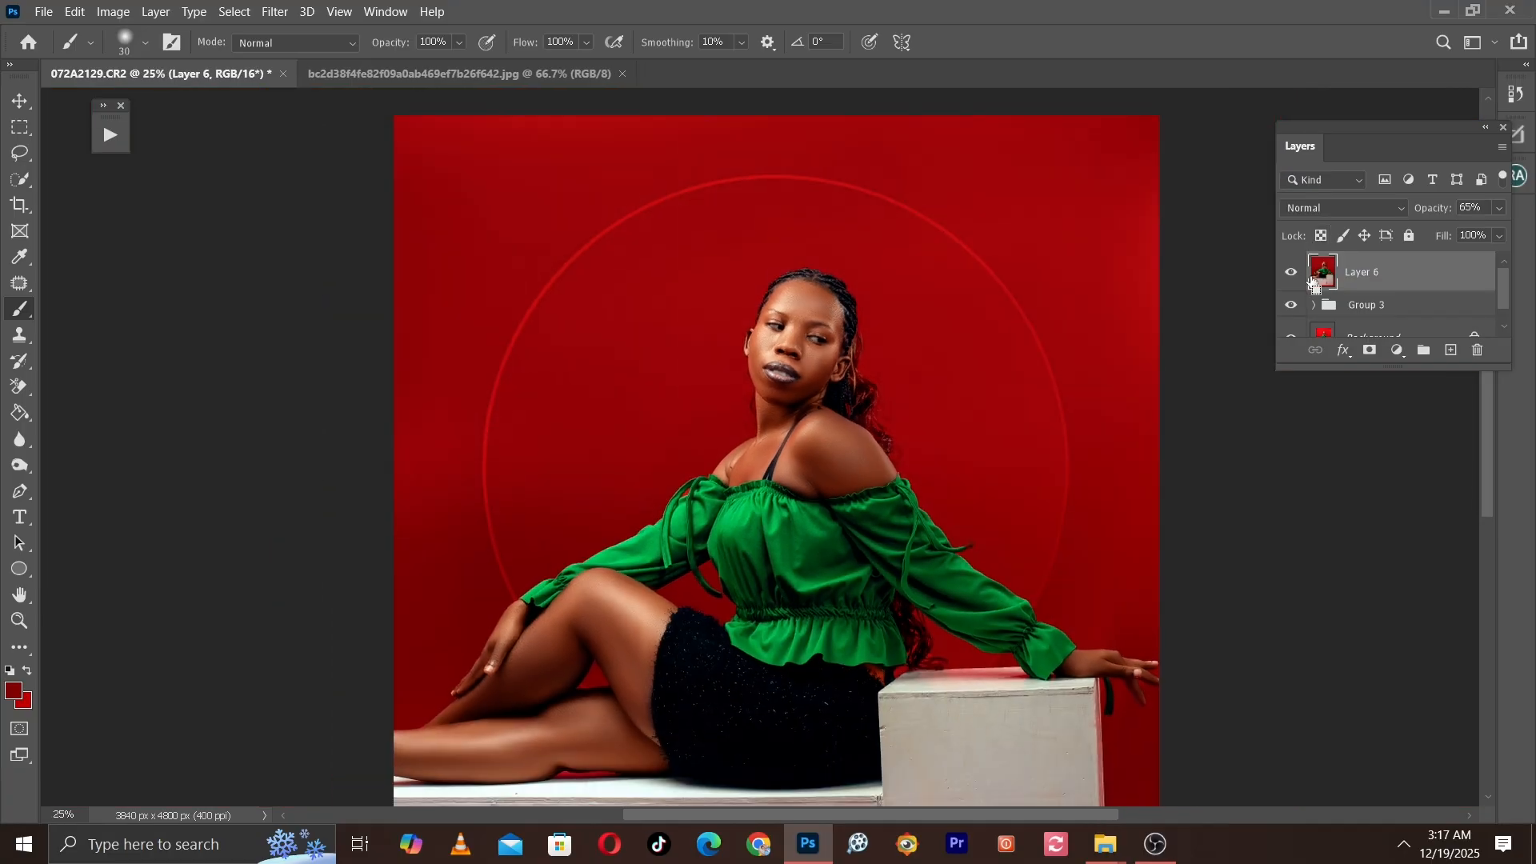
key(ctrl+minus)
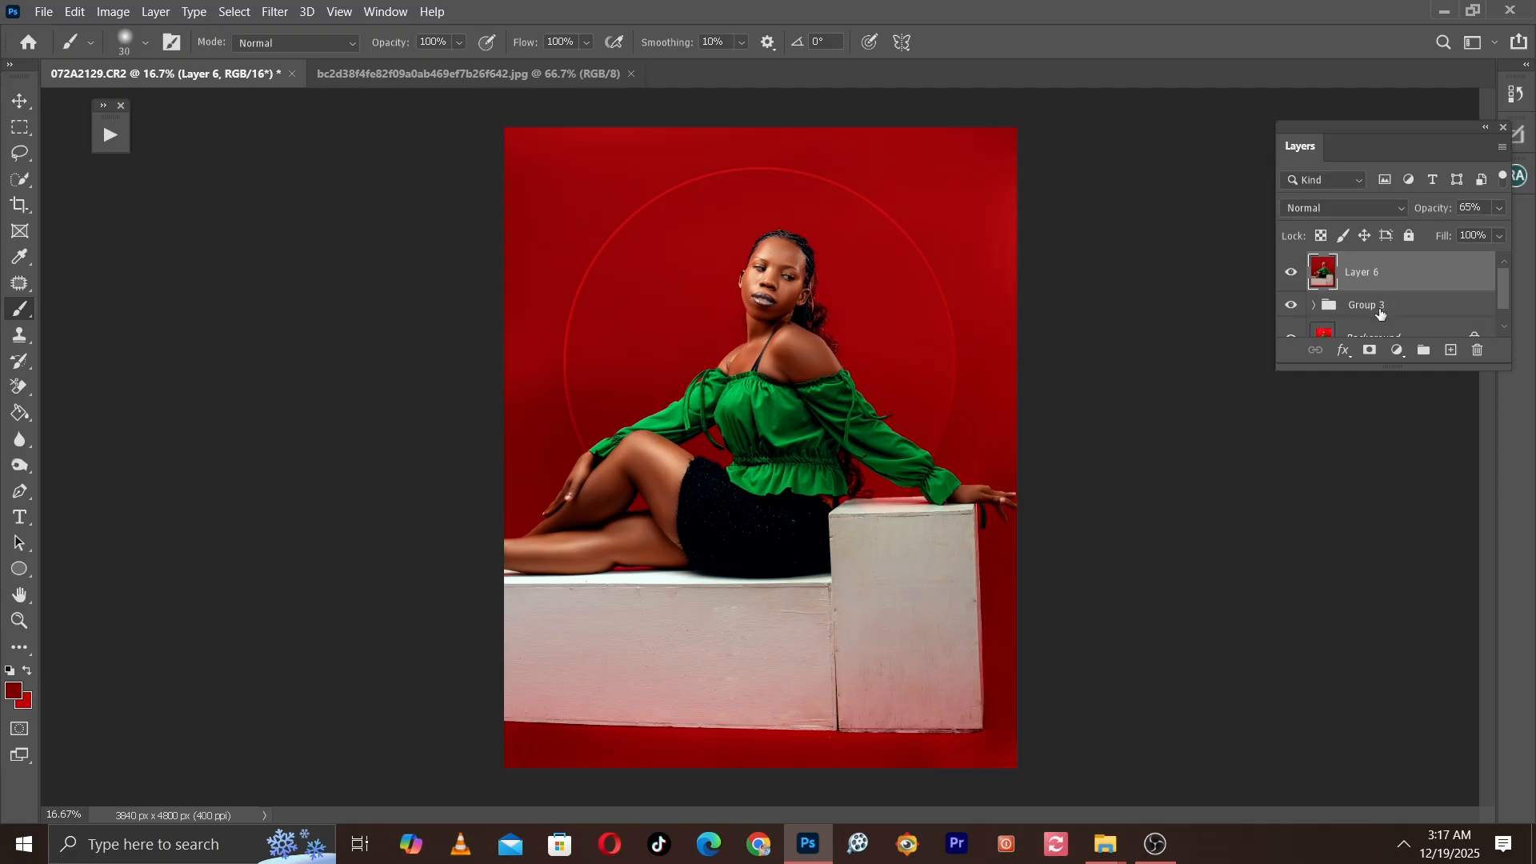
click(1380, 314)
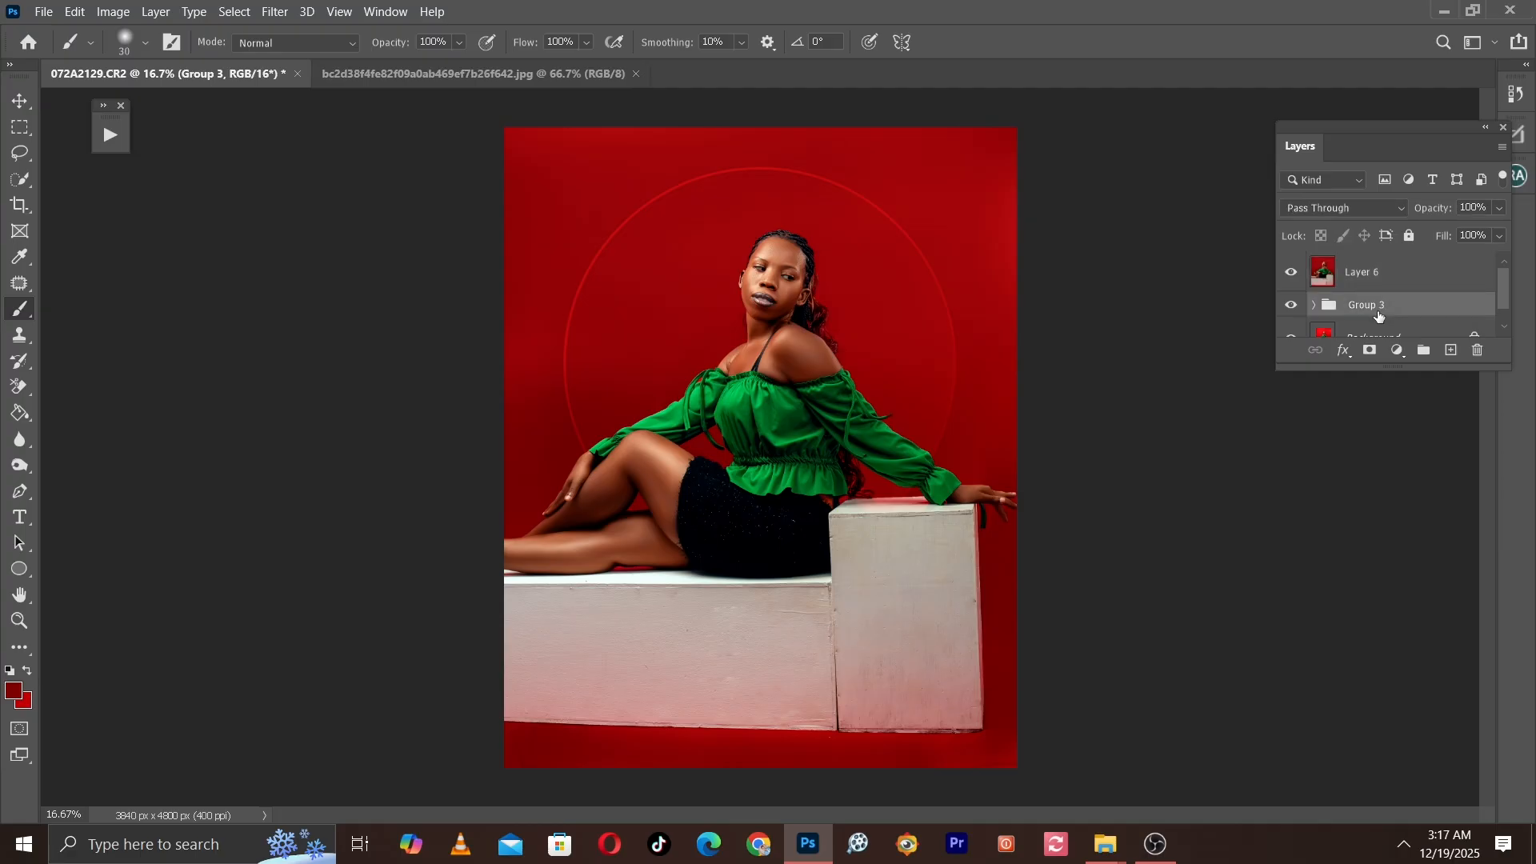
shift+click(1375, 275)
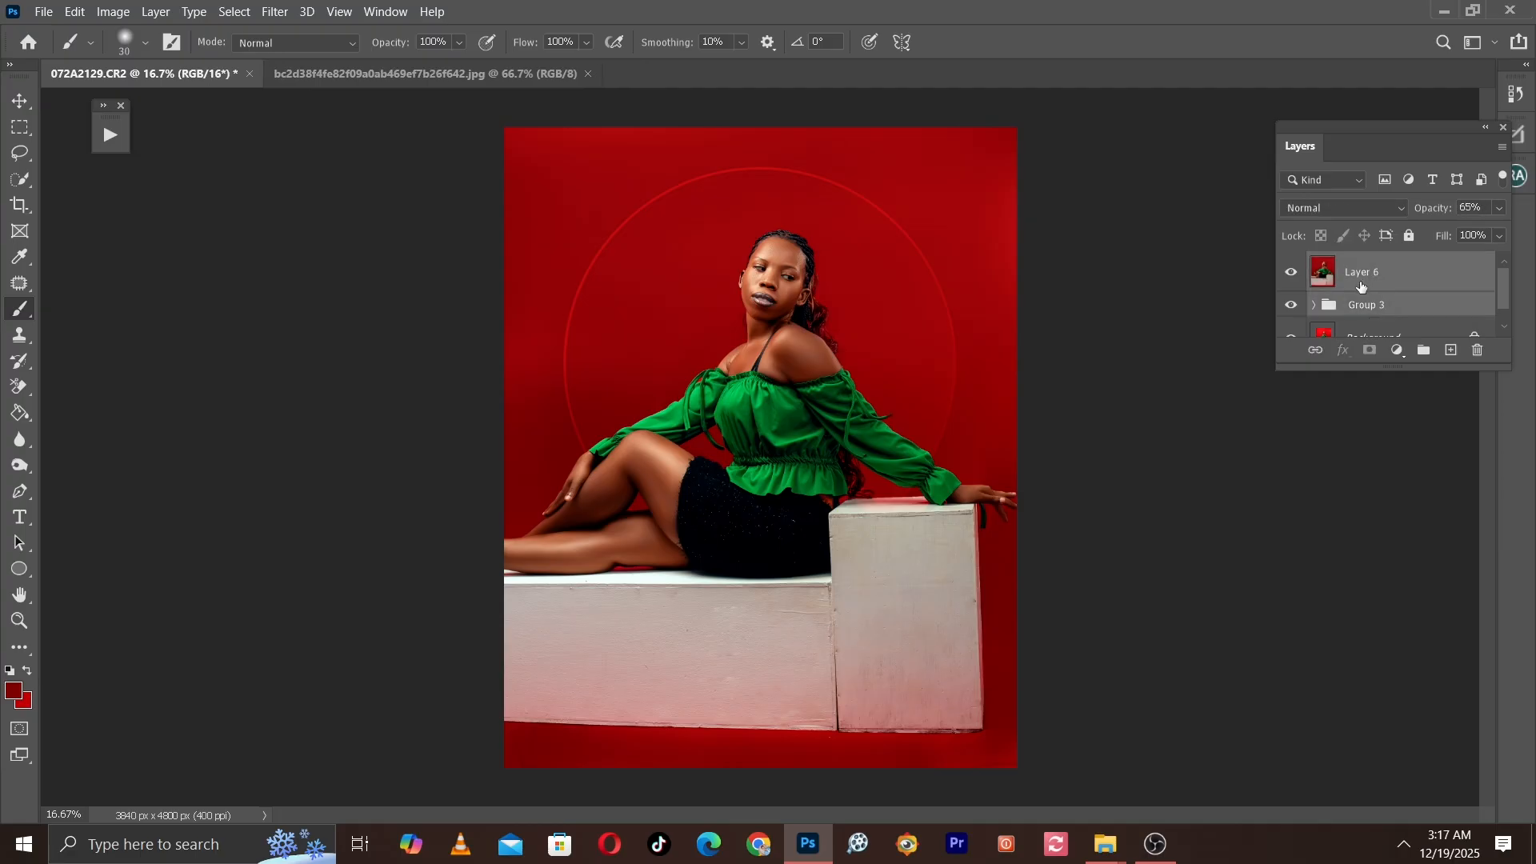
key(ctrl+g)
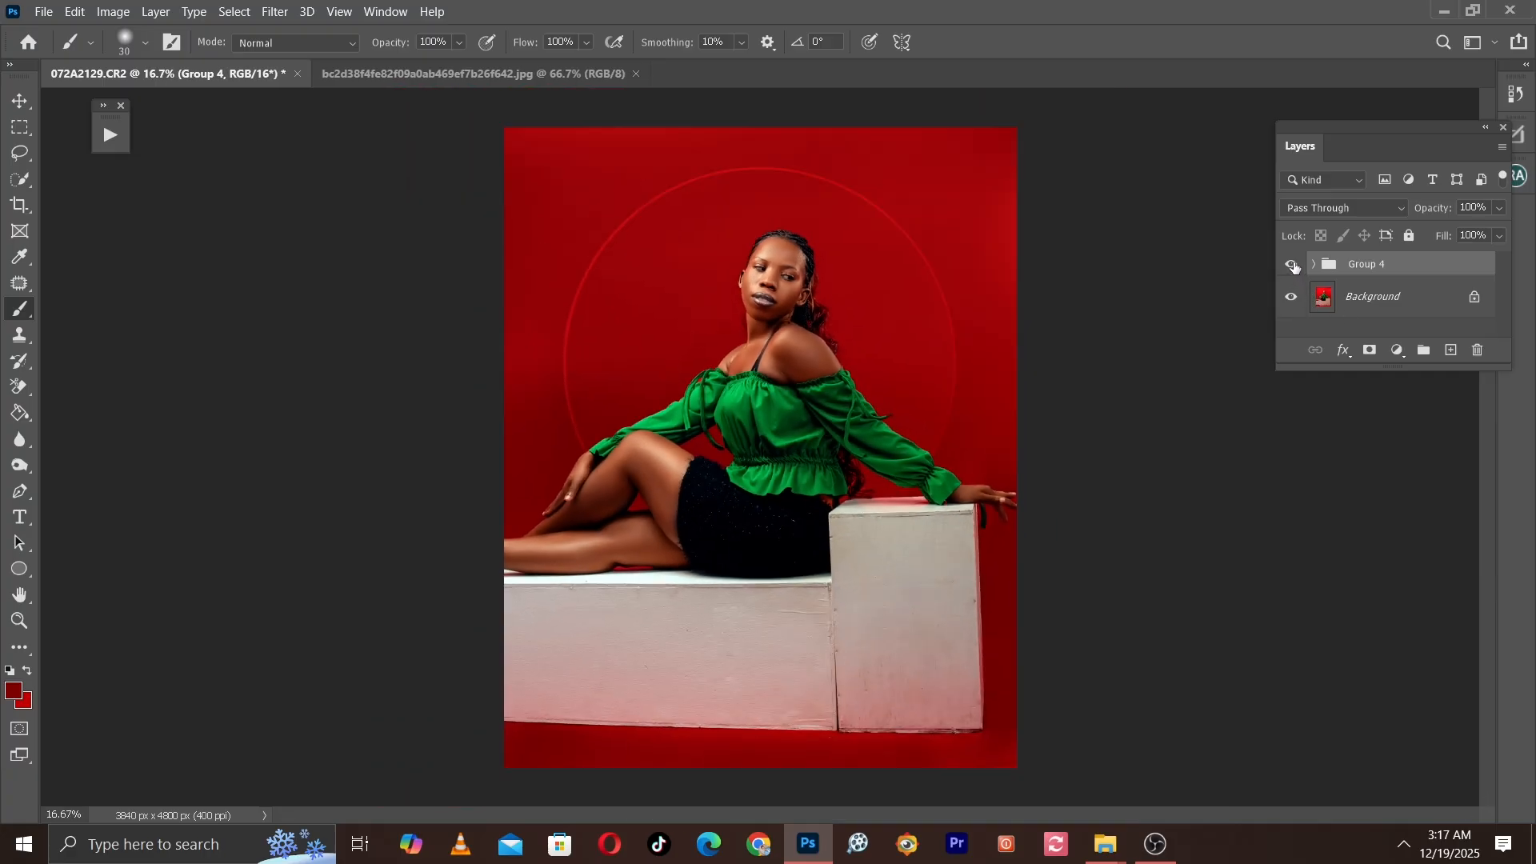
click(1292, 265)
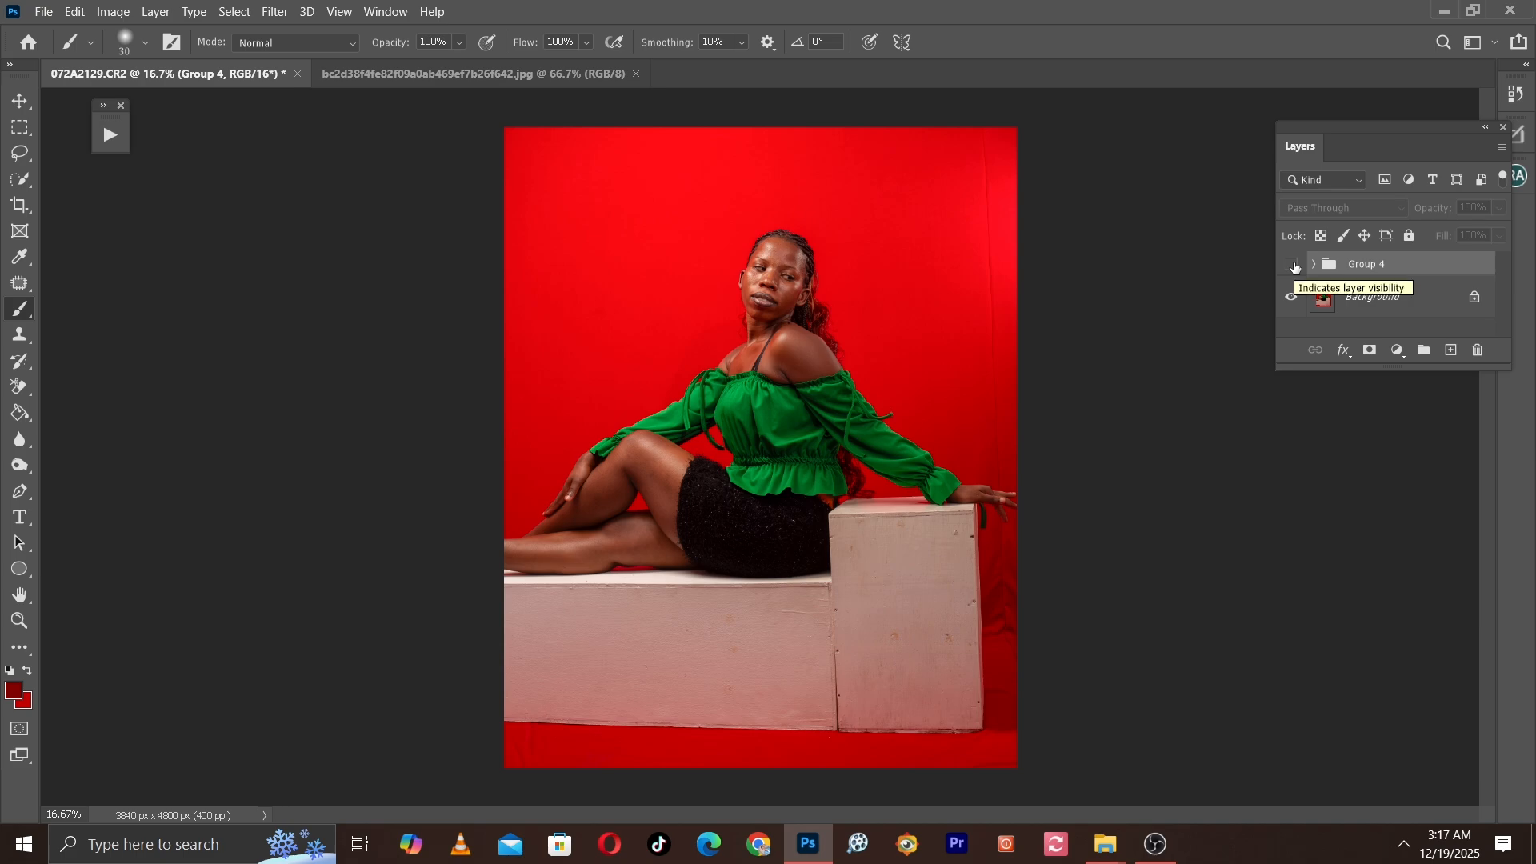
click(1293, 265)
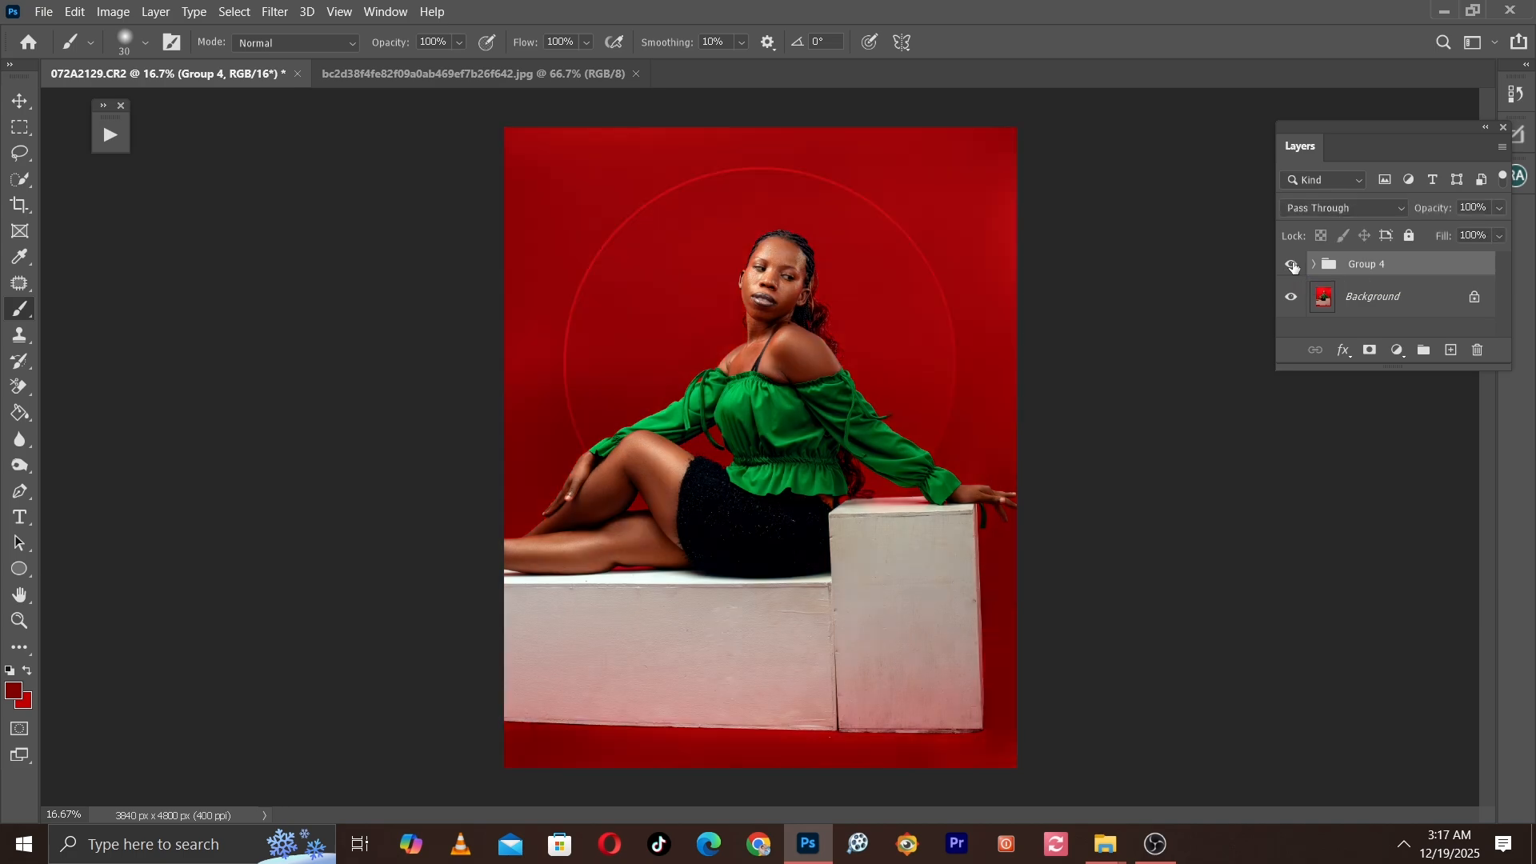
click(1292, 265)
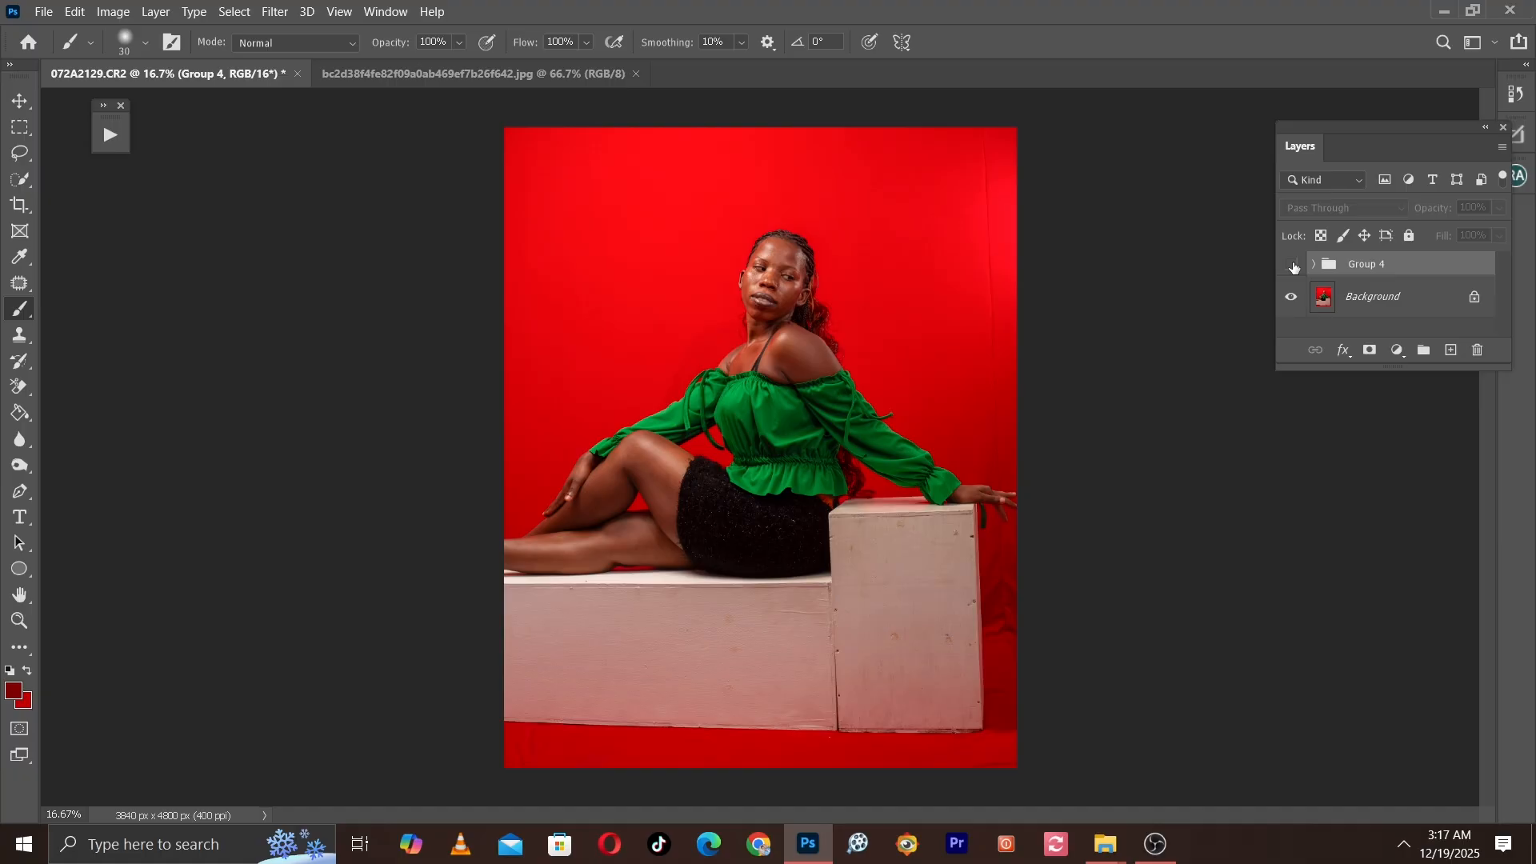
click(1293, 265)
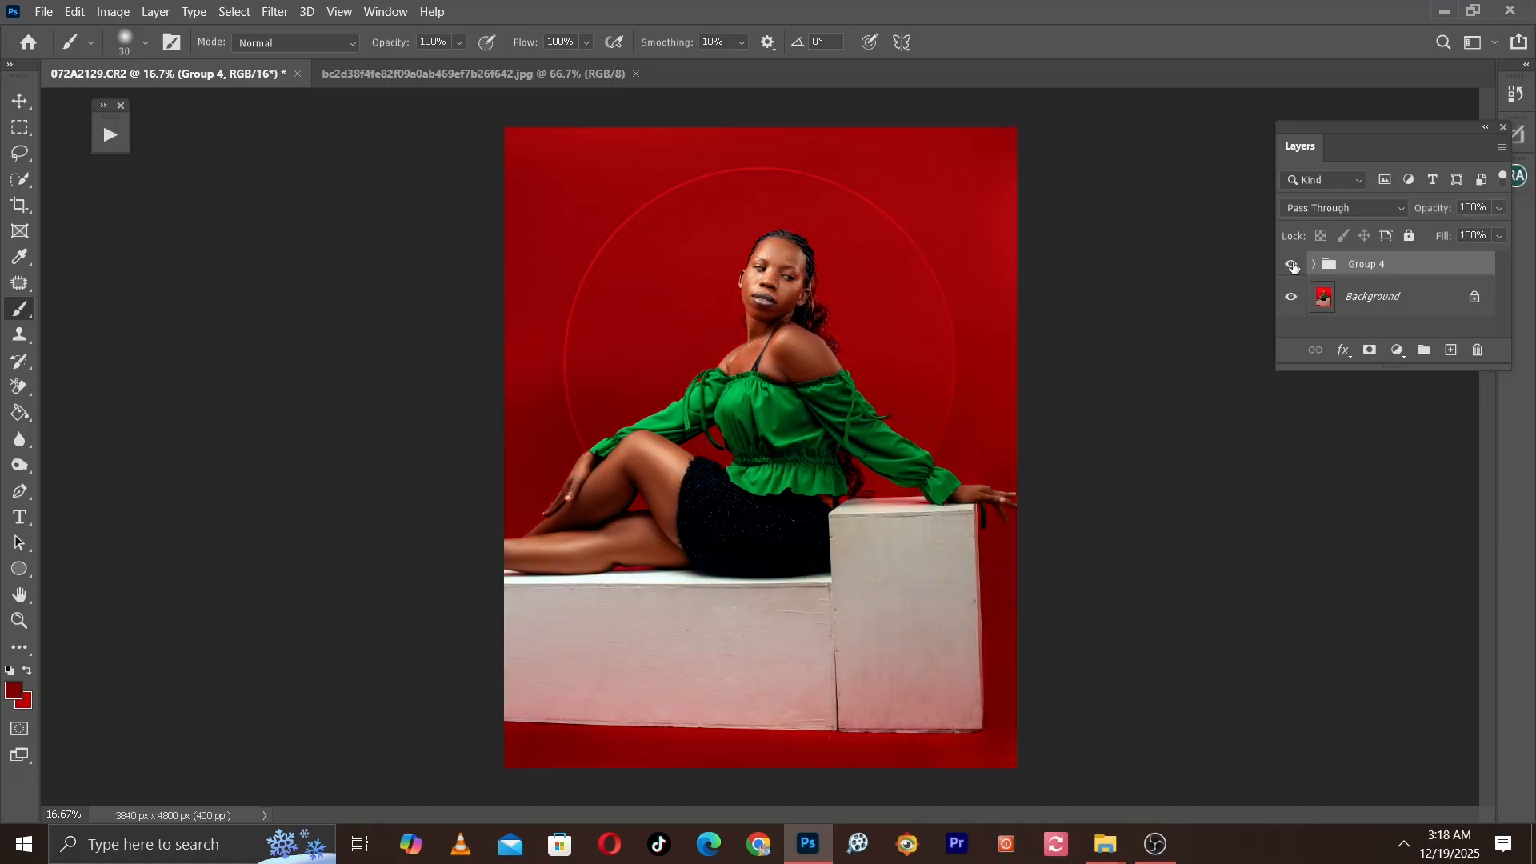